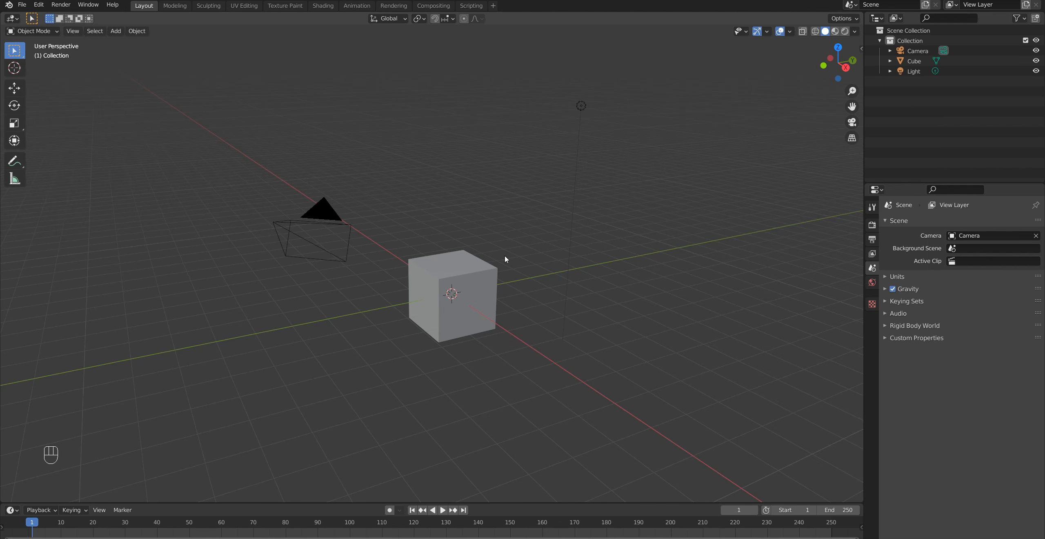
# Bring the brush reference image NMC44WG_mz.jpg from the file window into the scene in front orthographic view
pyautogui.press('KP_1')
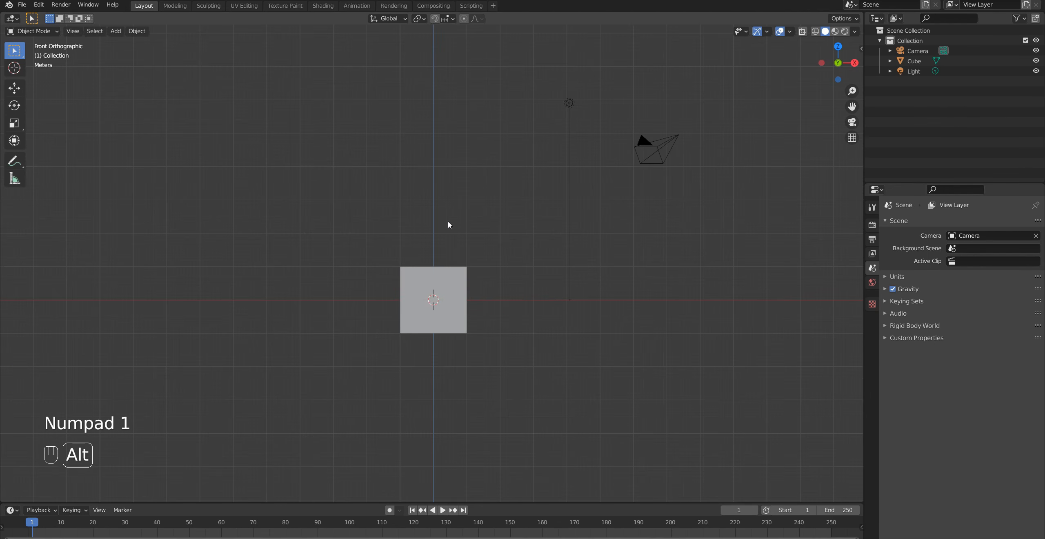
pyautogui.hotkey('alt', 'Tab')
pyautogui.moveTo(131, 118); pyautogui.dragTo(589, 262)
pyautogui.hotkey('alt', 'Tab')
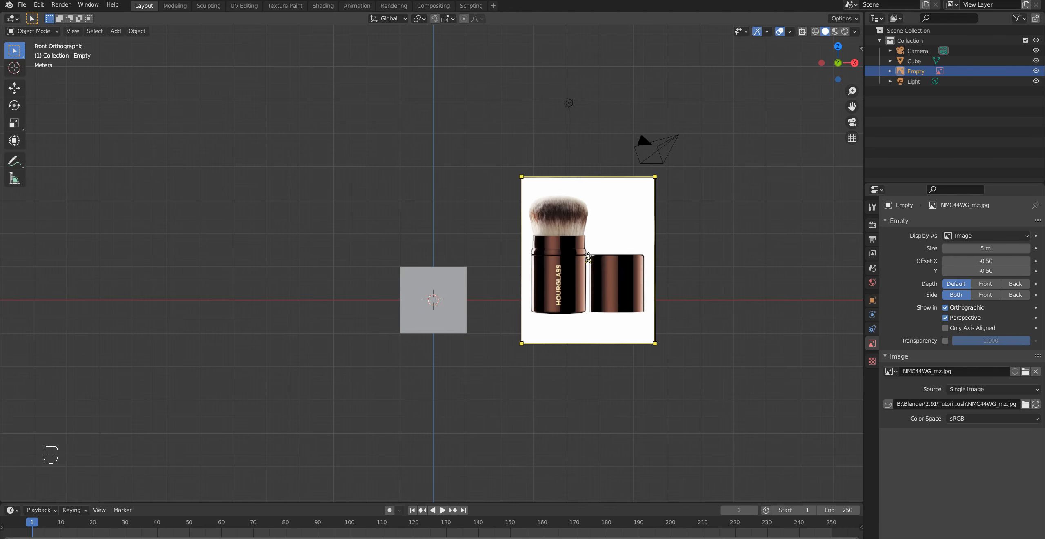
# Move the reference image so the brush handle's base sits at the origin, and enable image transparency with opacity about 0.632
pyautogui.scroll(3, 605, 282)
pyautogui.keyDown('shift'); pyautogui.moveTo(618, 287); pyautogui.dragTo(573, 267, button='middle'); pyautogui.keyUp('shift')
pyautogui.press('g')
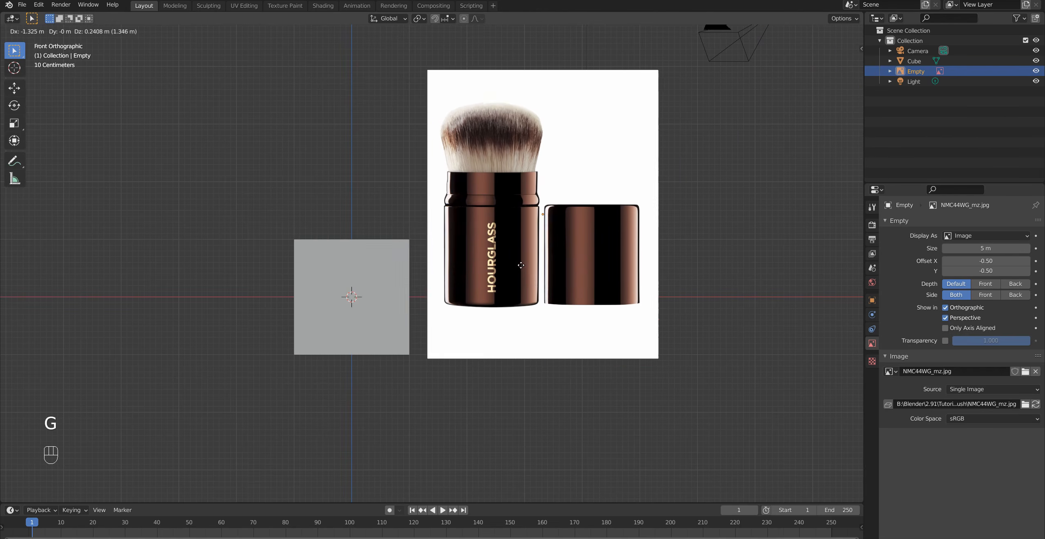
pyautogui.click(354, 243)
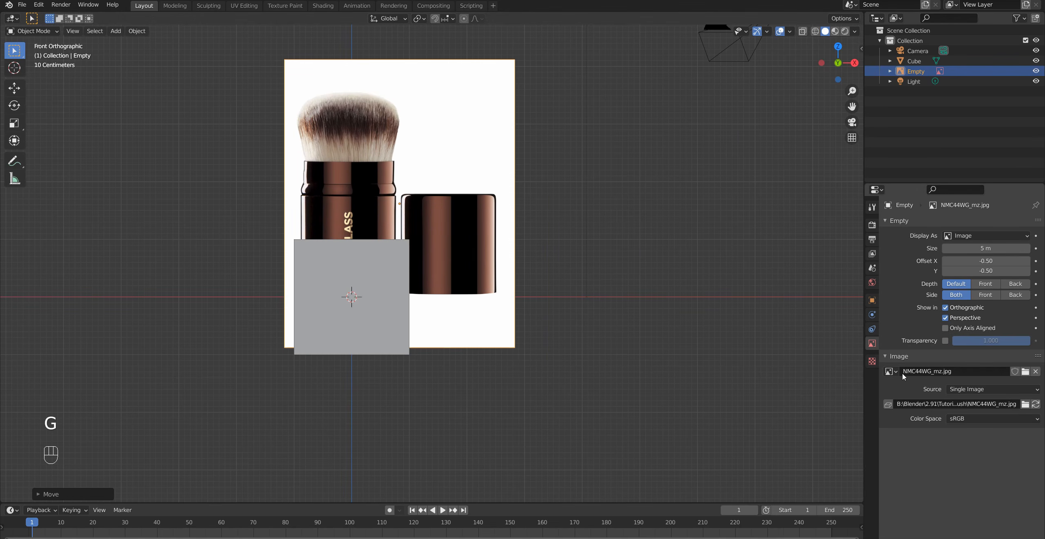
pyautogui.click(945, 341)
pyautogui.moveTo(998, 342); pyautogui.dragTo(970, 341)
# Delete the default cube covering the reference image
pyautogui.click(412, 325)
pyautogui.click(390, 326)
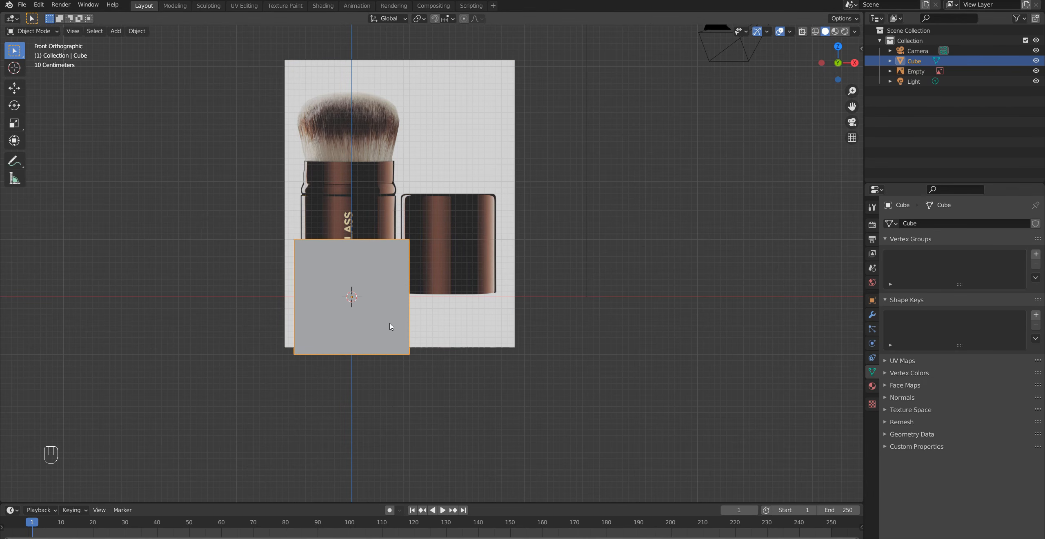
pyautogui.press('x')
pyautogui.click(372, 313)
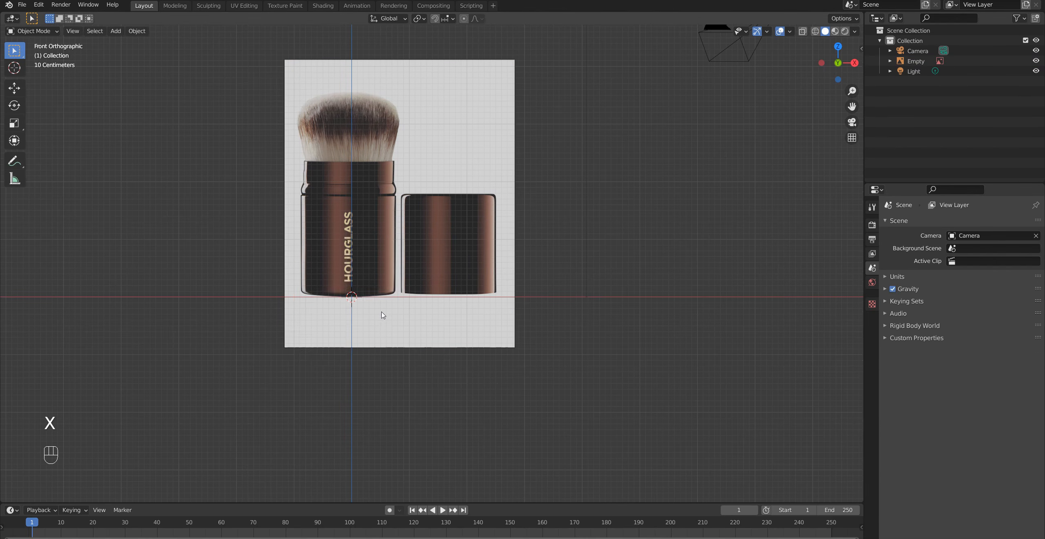
# Shift the reference image slightly along X to centre the brush on the vertical axis, and deselect it
pyautogui.scroll(3, 372, 302)
pyautogui.press('g')
pyautogui.press('x')
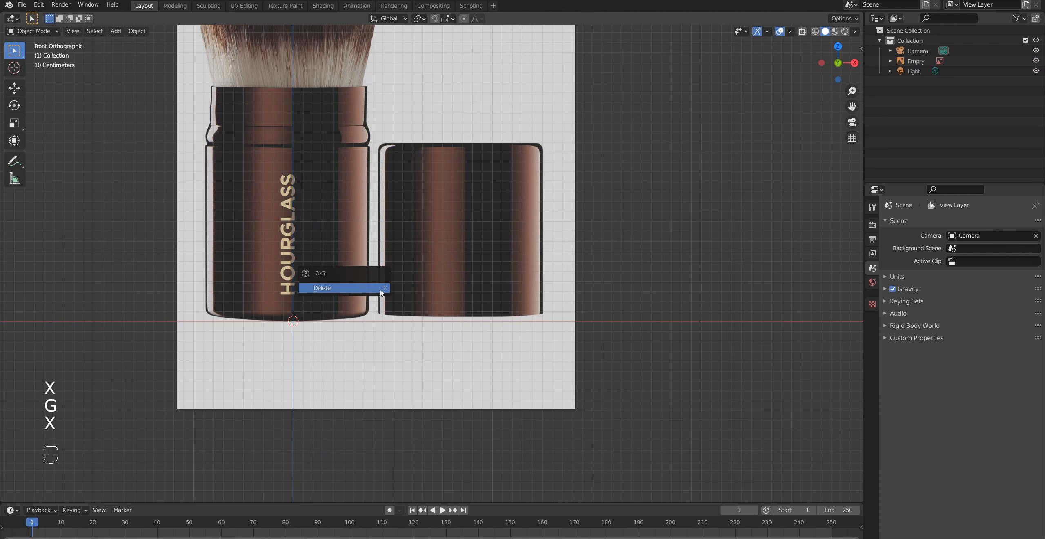
pyautogui.click(436, 281)
pyautogui.press('g')
pyautogui.press('x')
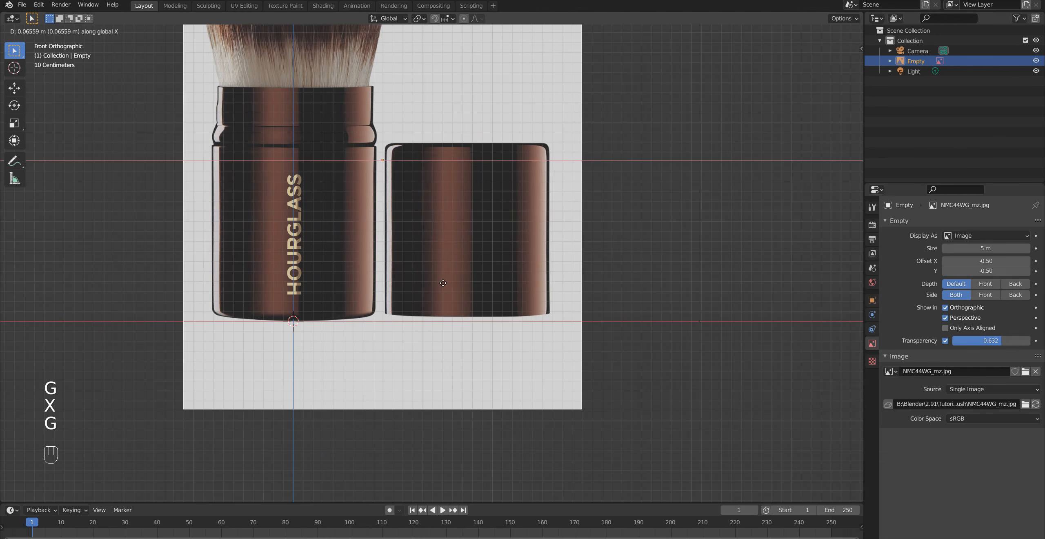
pyautogui.click(437, 280)
pyautogui.moveTo(364, 211)
pyautogui.keyDown('shift'); pyautogui.mouseDown(button='middle')
pyautogui.moveTo(426, 328)
pyautogui.moveTo(426, 302)
pyautogui.mouseUp(button='middle'); pyautogui.keyUp('shift')
pyautogui.scroll(-2, 426, 328)
pyautogui.click(620, 413)
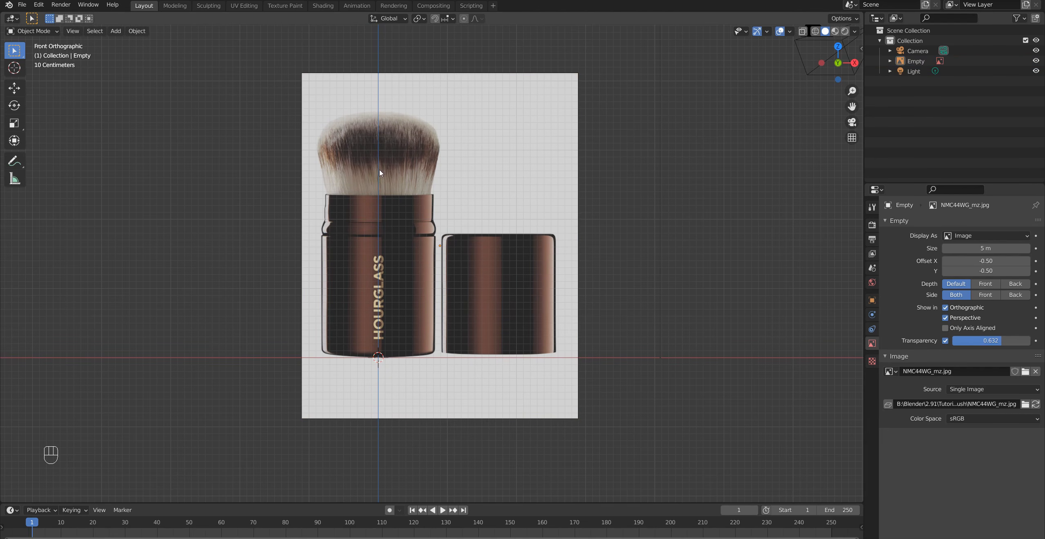
# Add a mesh cylinder at the origin in front view and set it to 16 vertices
pyautogui.scroll(2, 387, 307)
pyautogui.moveTo(387, 307); pyautogui.dragTo(420, 302, button='middle')
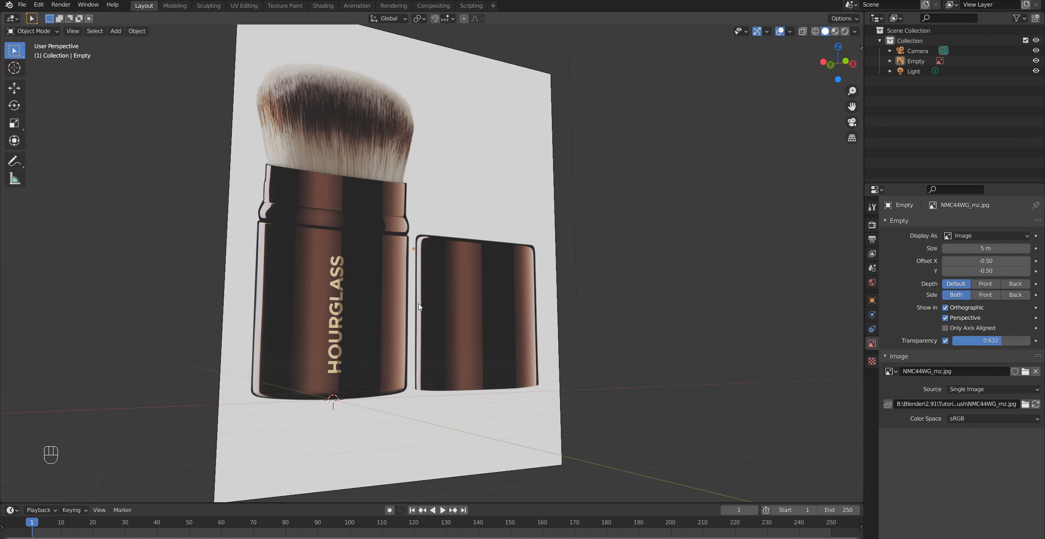
pyautogui.press('KP_1')
pyautogui.hotkey('shift', 'a')
pyautogui.moveTo(358, 263)
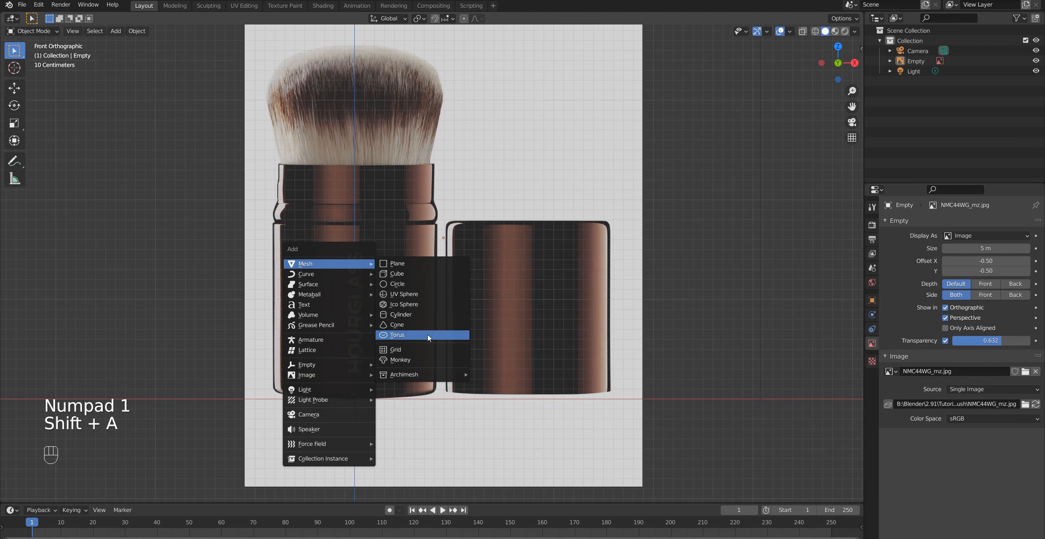
pyautogui.click(418, 313)
pyautogui.scroll(-3, 189, 467)
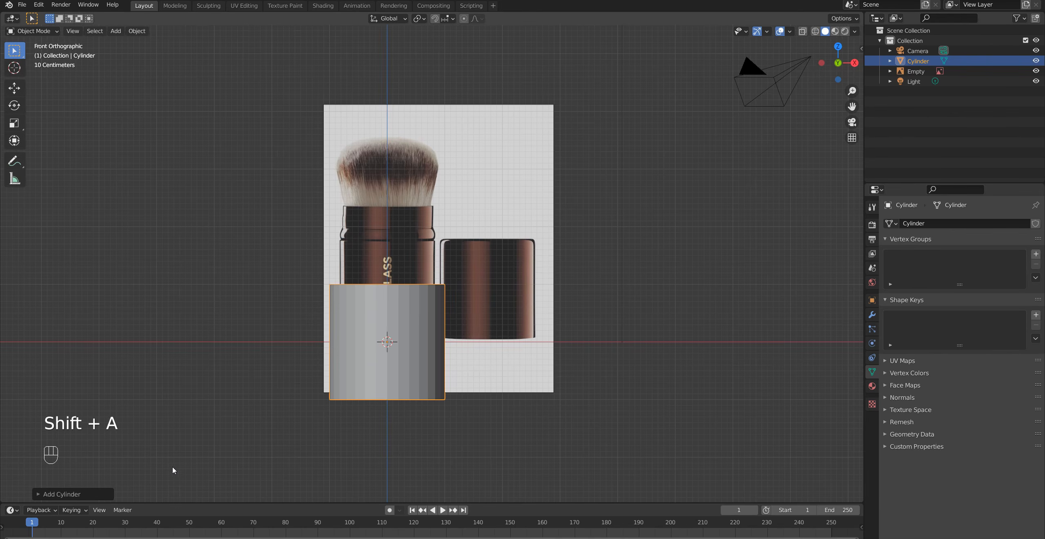
pyautogui.click(38, 497)
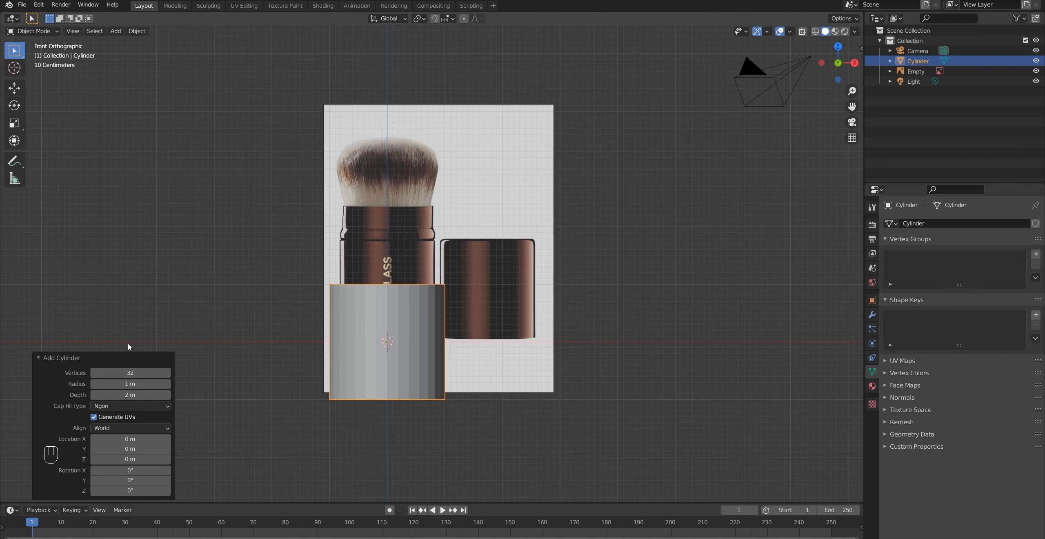
pyautogui.click(127, 371)
pyautogui.press('Return')
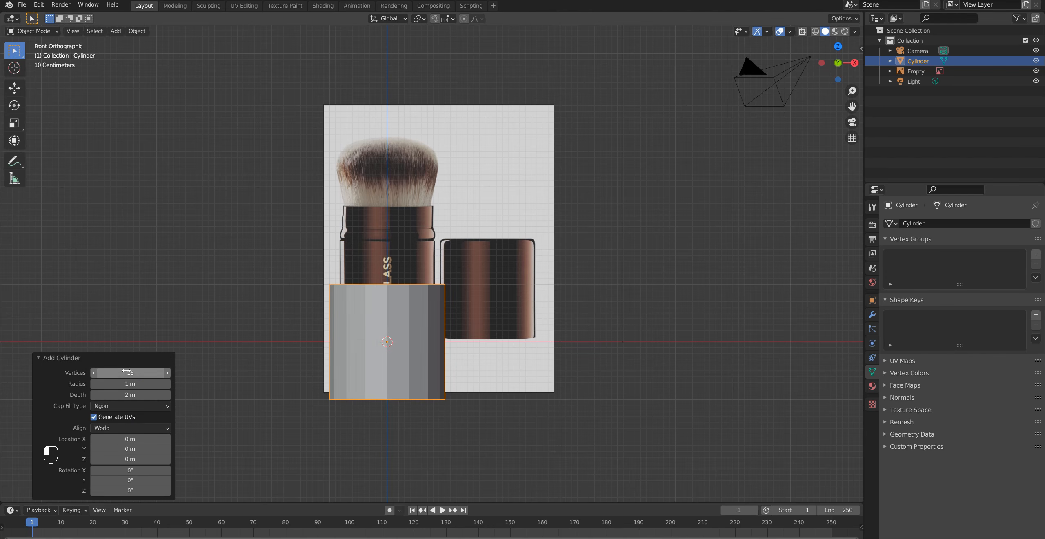
# In Edit Mode with wireframe shading, scale the cylinder to about 0.77 and raise it about 0.91 m along Z onto the handle
pyautogui.press('Tab')
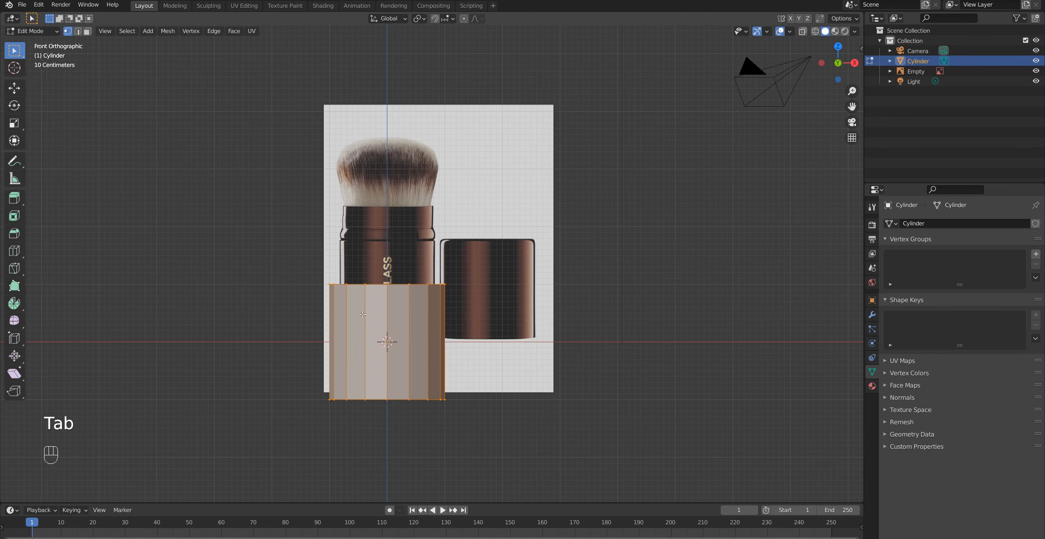
pyautogui.press('z')
pyautogui.click(286, 313)
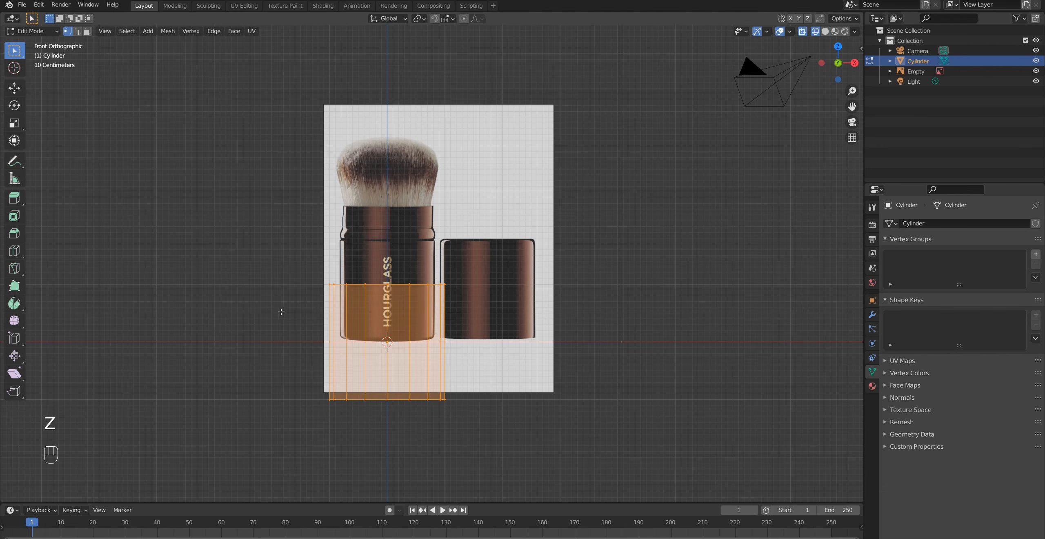
pyautogui.scroll(3, 394, 359)
pyautogui.press('s')
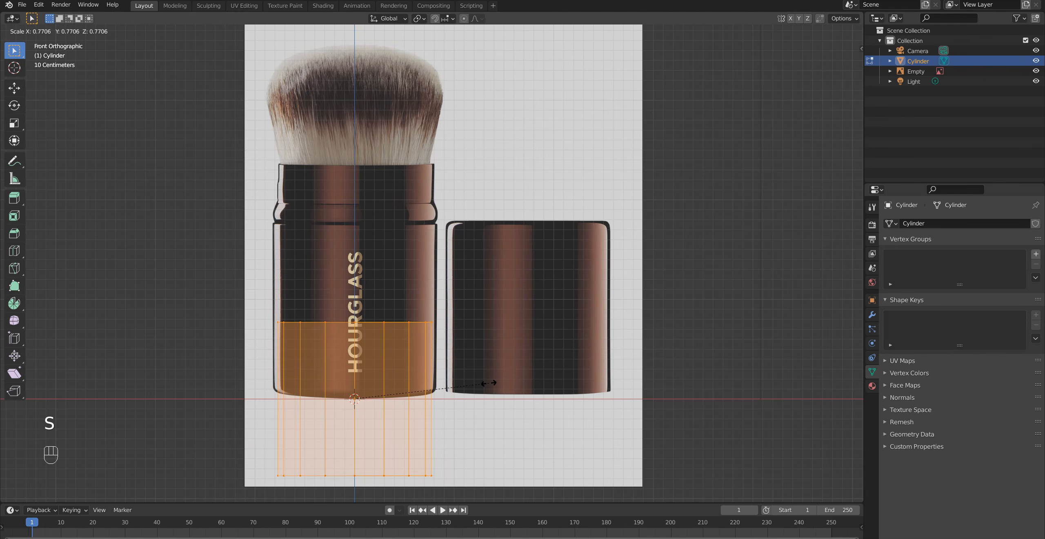
pyautogui.click(483, 379)
pyautogui.press('g')
pyautogui.press('z')
pyautogui.click(403, 312)
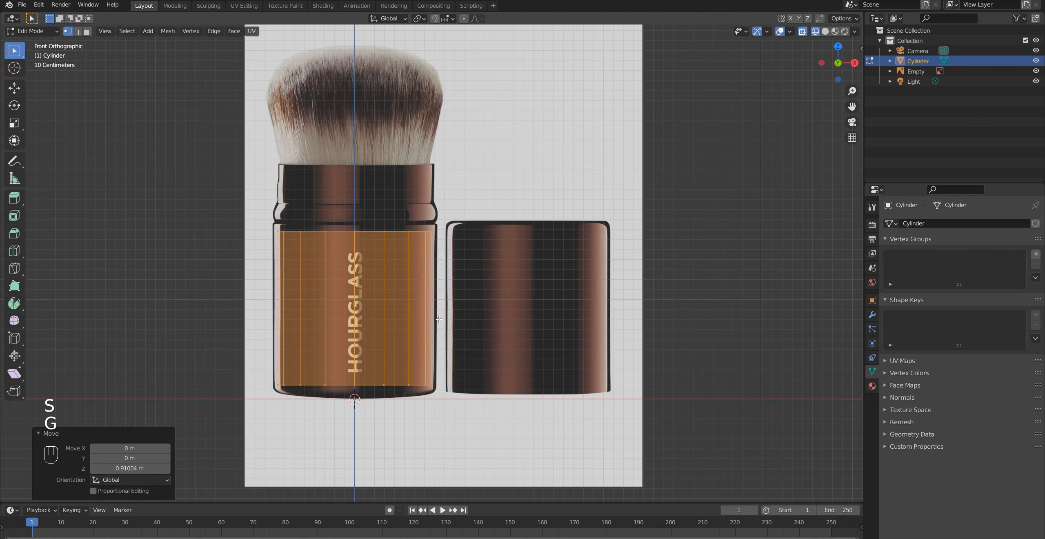
# Scale the whole cylinder up by about 1.05 to match the handle's outline width
pyautogui.scroll(3, 402, 312)
pyautogui.press('s')
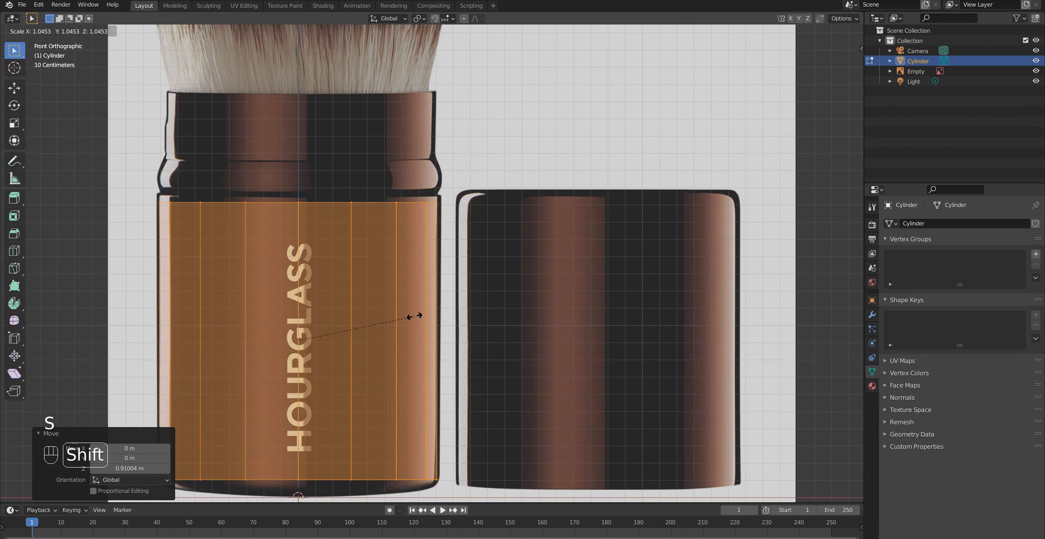
pyautogui.keyDown('shift'); pyautogui.click(422, 320); pyautogui.keyUp('shift')
# Select the cylinder's bottom vertices and extrude them about 0.05 m downward along Z to the handle's lower edge
pyautogui.keyDown('shift'); pyautogui.moveTo(402, 330); pyautogui.dragTo(426, 252, button='middle'); pyautogui.keyUp('shift')
pyautogui.moveTo(164, 342); pyautogui.dragTo(495, 395)
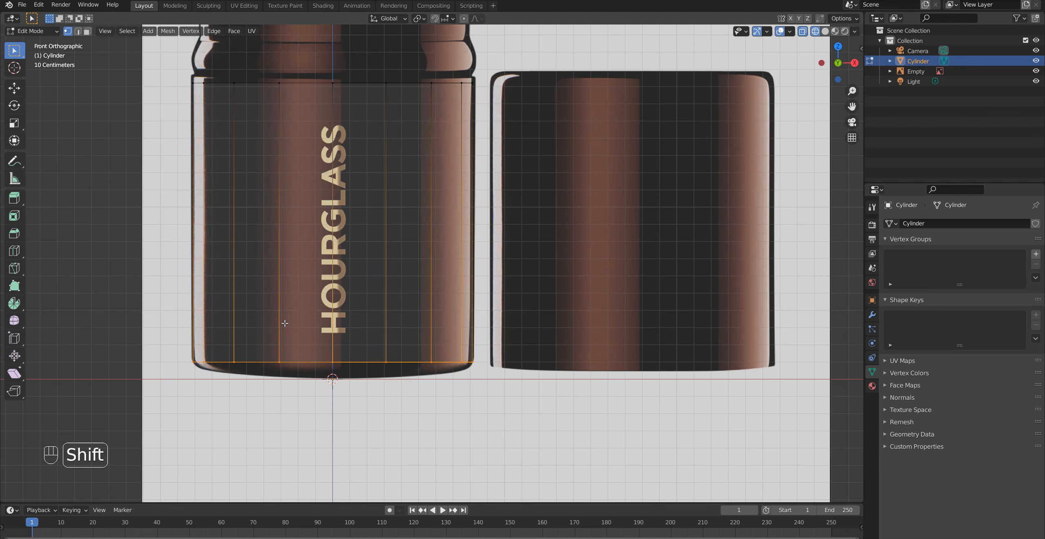
pyautogui.keyDown('shift'); pyautogui.moveTo(285, 323); pyautogui.dragTo(284, 349, button='middle'); pyautogui.keyUp('shift')
pyautogui.keyDown('shift'); pyautogui.moveTo(293, 381); pyautogui.dragTo(327, 286, button='middle'); pyautogui.keyUp('shift')
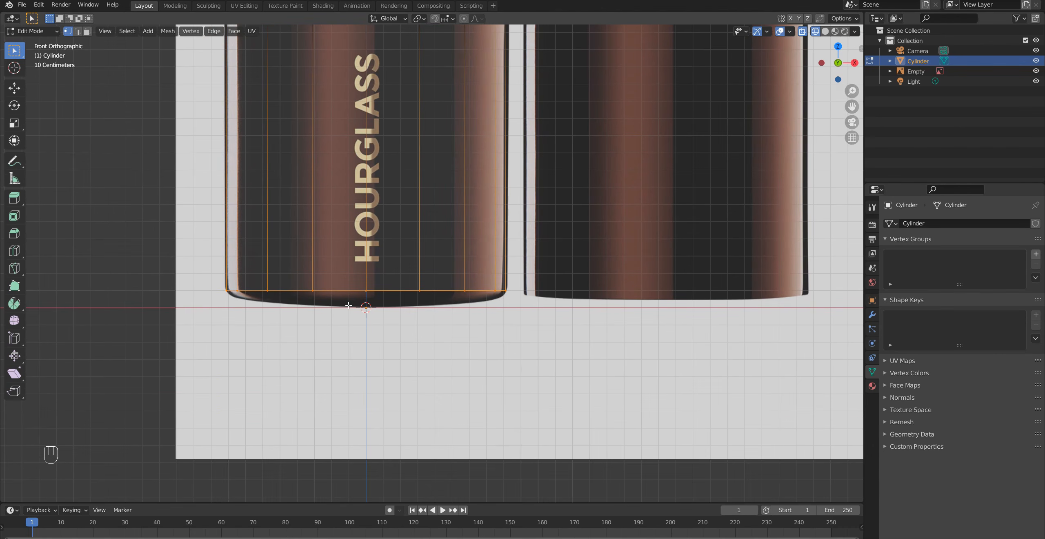
pyautogui.press('e')
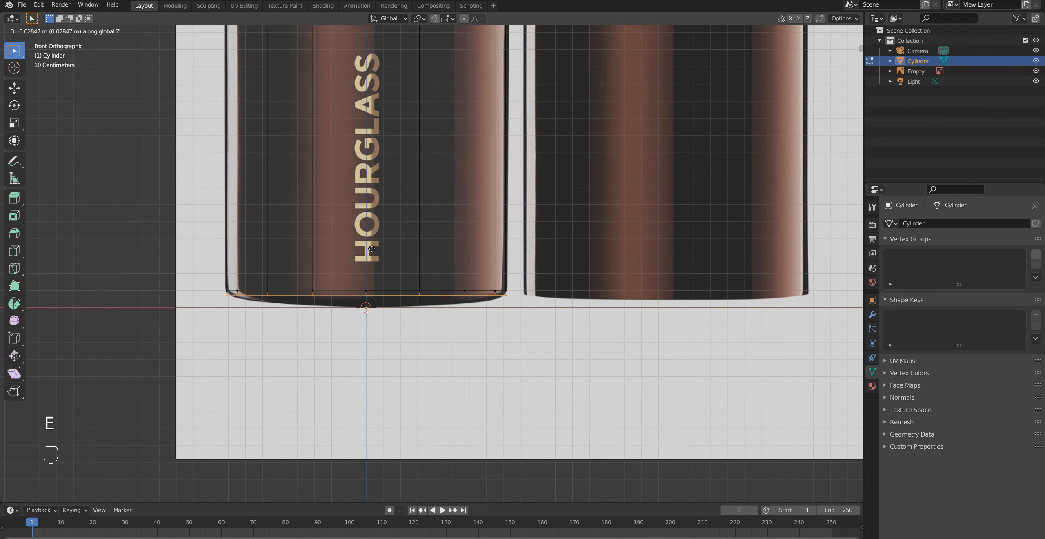
pyautogui.click(372, 252)
# Extrude the bottom face inward, scaling it to 0.411, and check the underside in solid shading
pyautogui.moveTo(371, 285); pyautogui.dragTo(421, 325, button='middle')
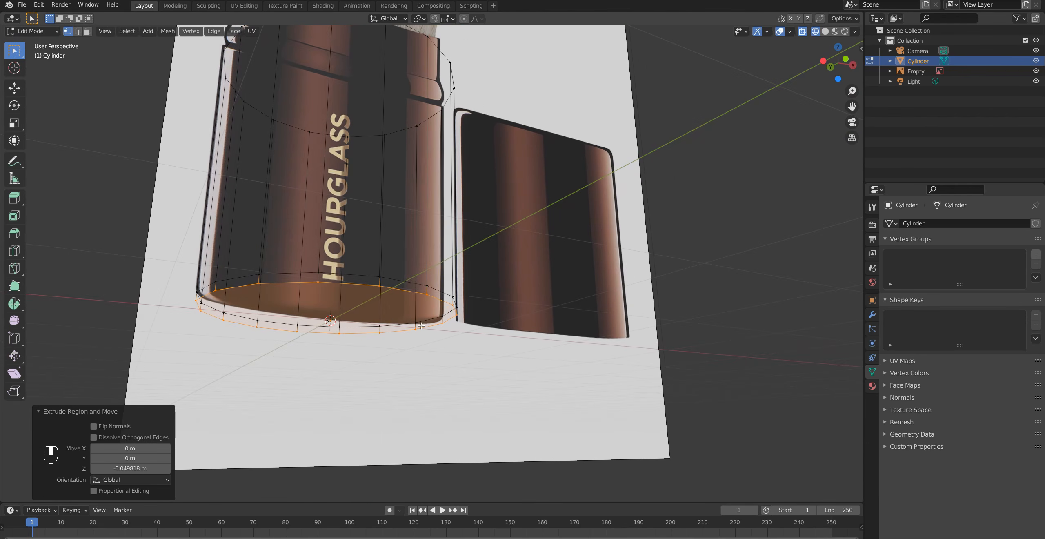
pyautogui.press('e')
pyautogui.press('s')
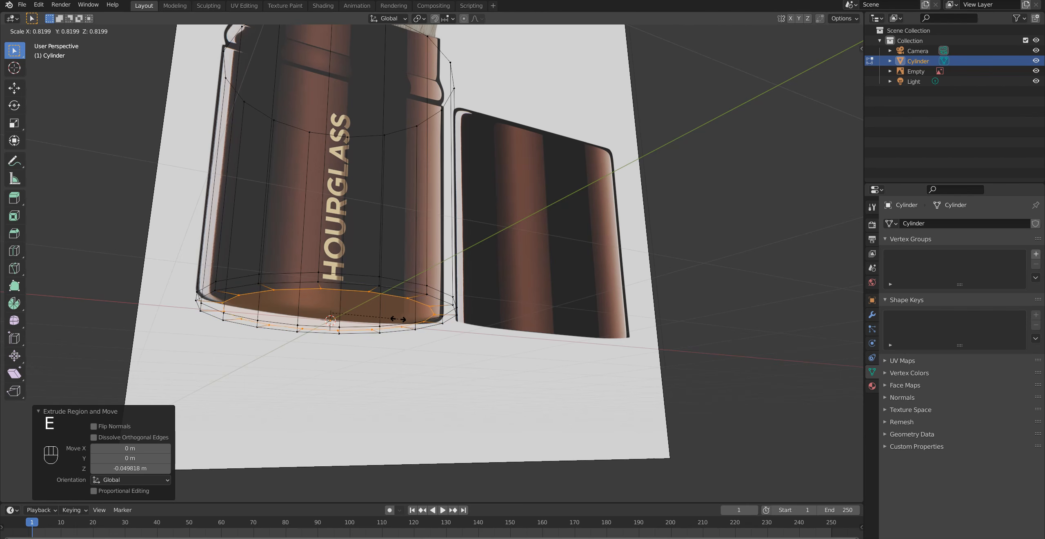
pyautogui.click(364, 320)
pyautogui.moveTo(356, 345); pyautogui.dragTo(391, 291, button='middle')
pyautogui.press('z')
pyautogui.press('z')
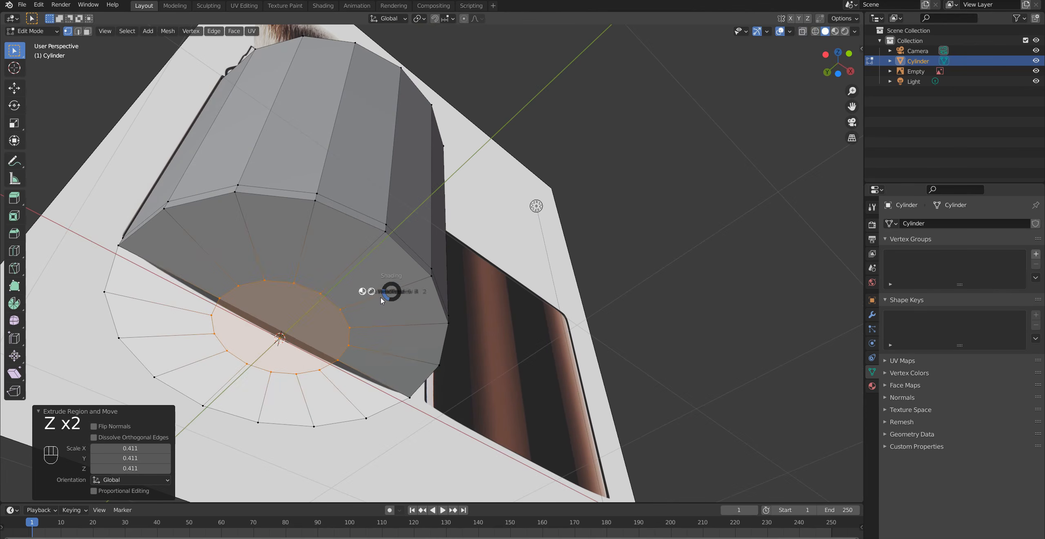
# In front wireframe view, select the cylinder's top vertices and extrude them about 0.033 m upward
pyautogui.press('KP_1')
pyautogui.scroll(-4, 383, 299)
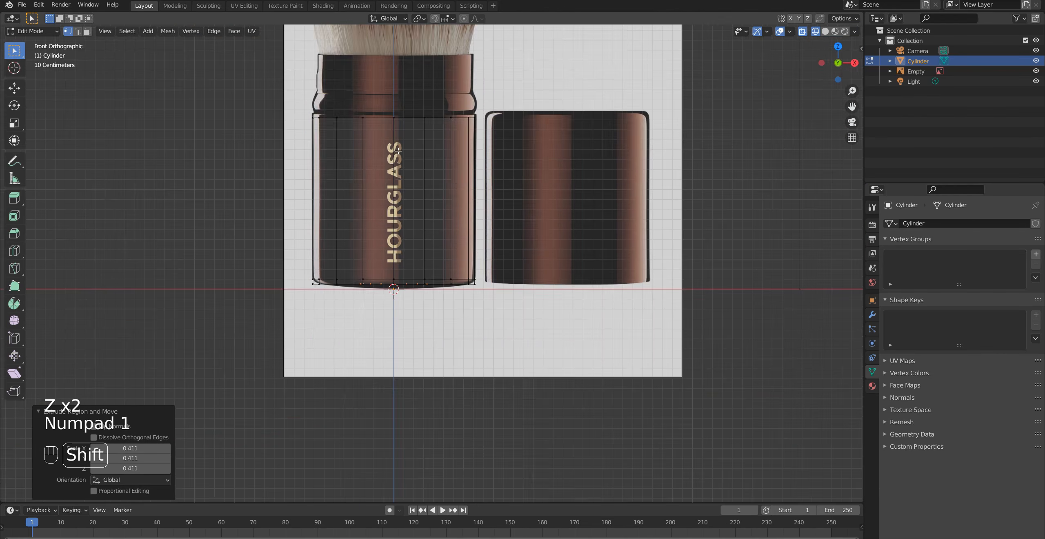
pyautogui.keyDown('shift'); pyautogui.moveTo(406, 157); pyautogui.dragTo(373, 304, button='middle'); pyautogui.keyUp('shift')
pyautogui.scroll(5, 374, 303)
pyautogui.keyDown('shift'); pyautogui.moveTo(263, 301); pyautogui.dragTo(422, 292, button='middle'); pyautogui.keyUp('shift')
pyautogui.moveTo(206, 229); pyautogui.dragTo(703, 312)
pyautogui.keyDown('shift'); pyautogui.moveTo(426, 336); pyautogui.dragTo(430, 310, button='middle'); pyautogui.keyUp('shift')
pyautogui.press('e')
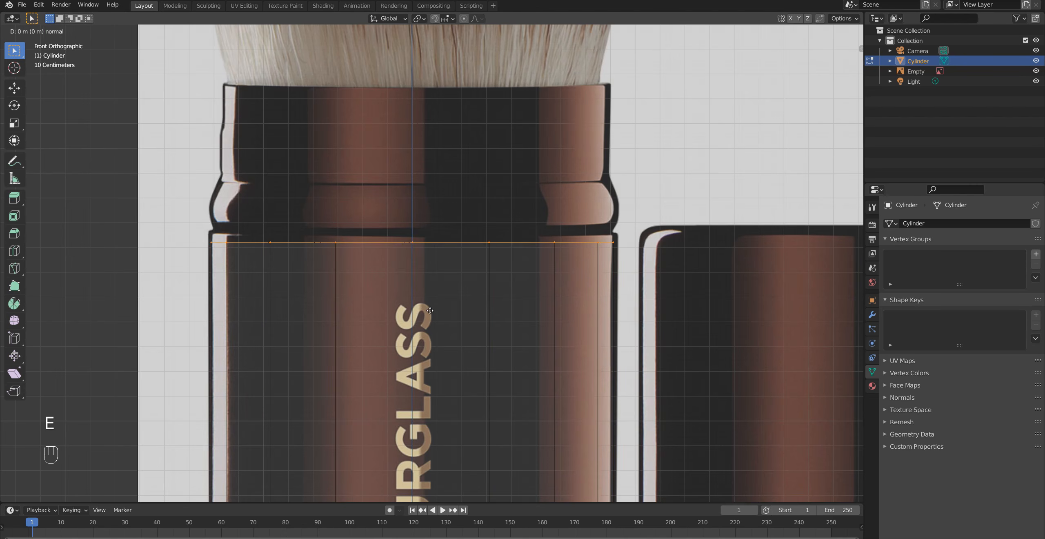
pyautogui.click(430, 303)
# Extrude the top loop about 0.019 m up to the handle's rim and scale it in to 0.985
pyautogui.scroll(2, 430, 286)
pyautogui.keyDown('shift'); pyautogui.moveTo(367, 298); pyautogui.dragTo(474, 307, button='middle'); pyautogui.keyUp('shift')
pyautogui.scroll(2, 437, 281)
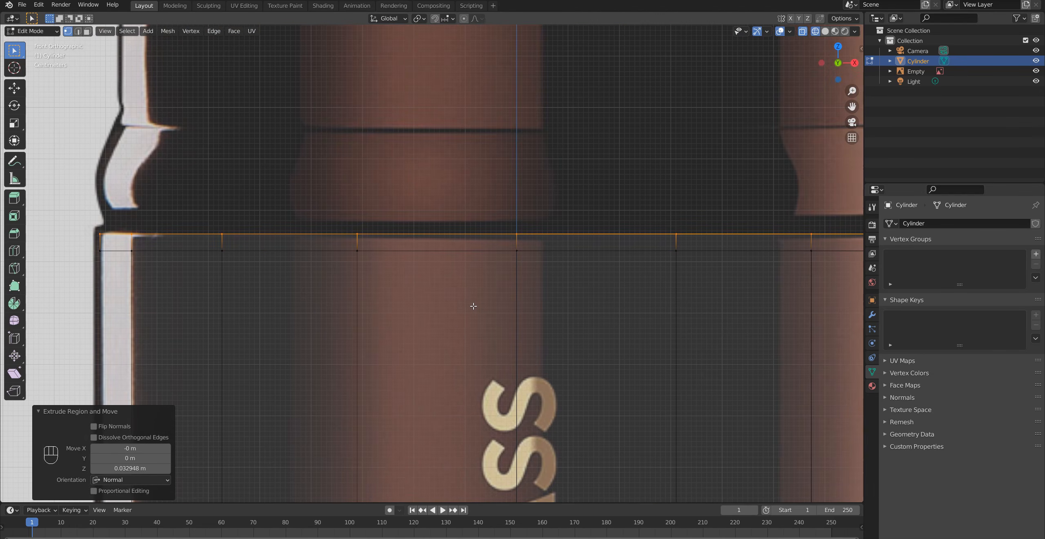
pyautogui.press('e')
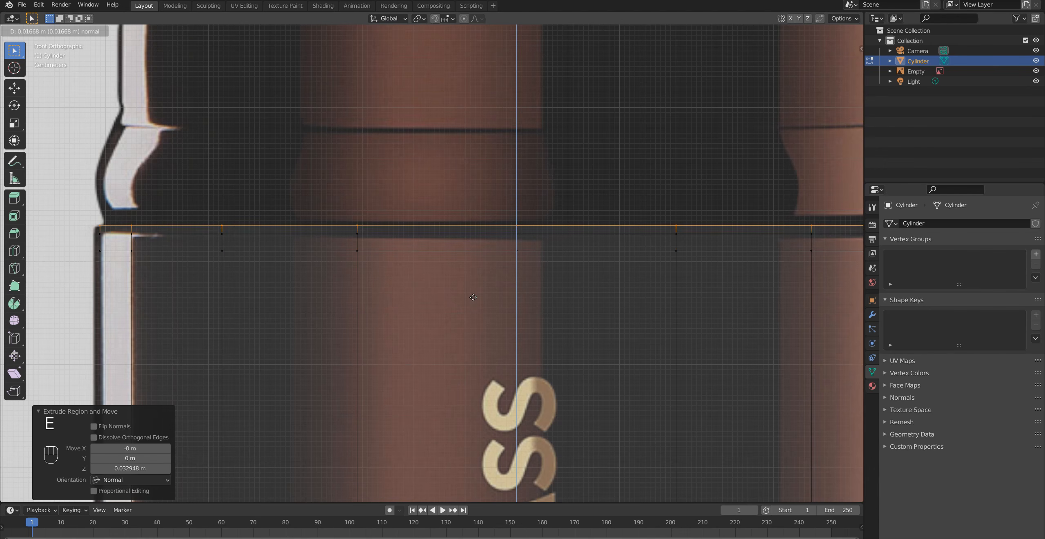
pyautogui.click(473, 295)
pyautogui.press('s')
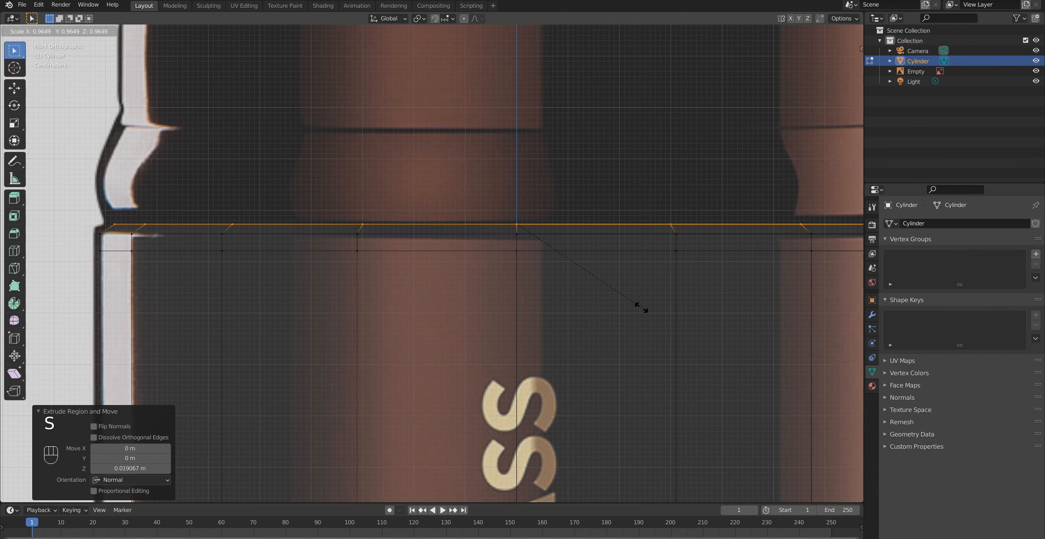
pyautogui.press('shift')
pyautogui.click(673, 309)
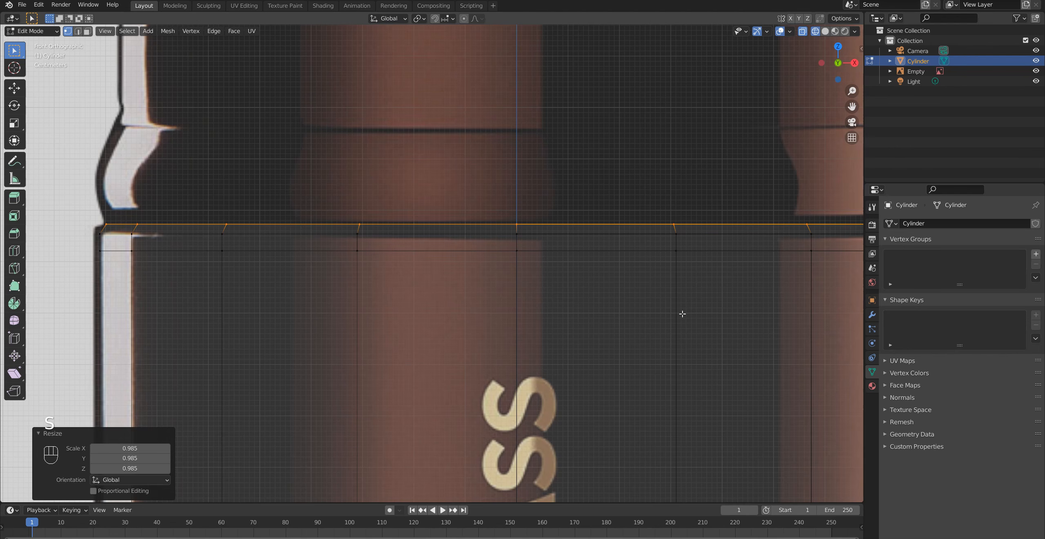
pyautogui.press('w')
pyautogui.click(681, 302)
pyautogui.press('KP_Add')
pyautogui.hotkey('ctrl', 'z')
# Select the top loop, extrude it about 0.017 m upward into the groove, and scale it slightly to match the outline
pyautogui.scroll(-3, 682, 302)
pyautogui.moveTo(26, 48); pyautogui.dragTo(61, 70)
pyautogui.scroll(3, 310, 253)
pyautogui.press('e')
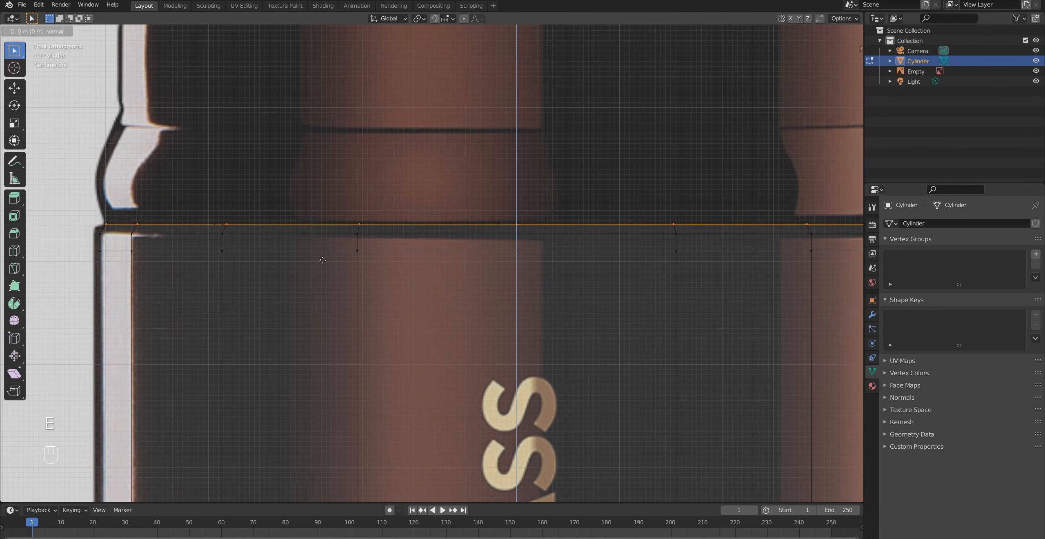
pyautogui.click(322, 251)
pyautogui.press('s')
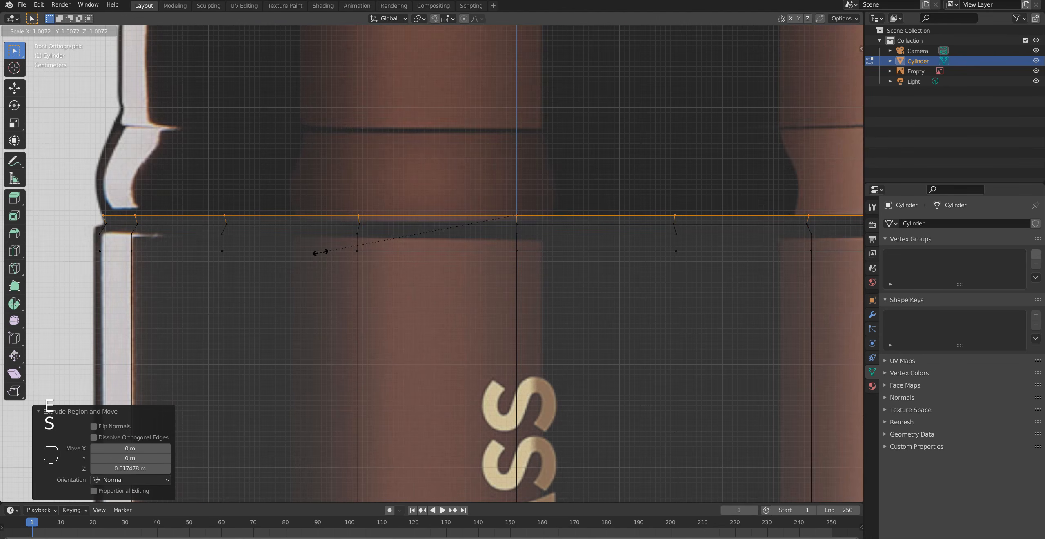
pyautogui.click(321, 249)
# Extrude the top loop upward, widen it to the collar's bulge, and extrude once more along the bulge
pyautogui.press('e')
pyautogui.click(314, 226)
pyautogui.press('s')
pyautogui.click(317, 229)
pyautogui.press('e')
pyautogui.click(323, 202)
# Extrude the collar's top loop upward again and scale it in to 0.979 to follow the bulge's curve
pyautogui.press('e')
pyautogui.click(335, 188)
pyautogui.press('s')
pyautogui.click(339, 188)
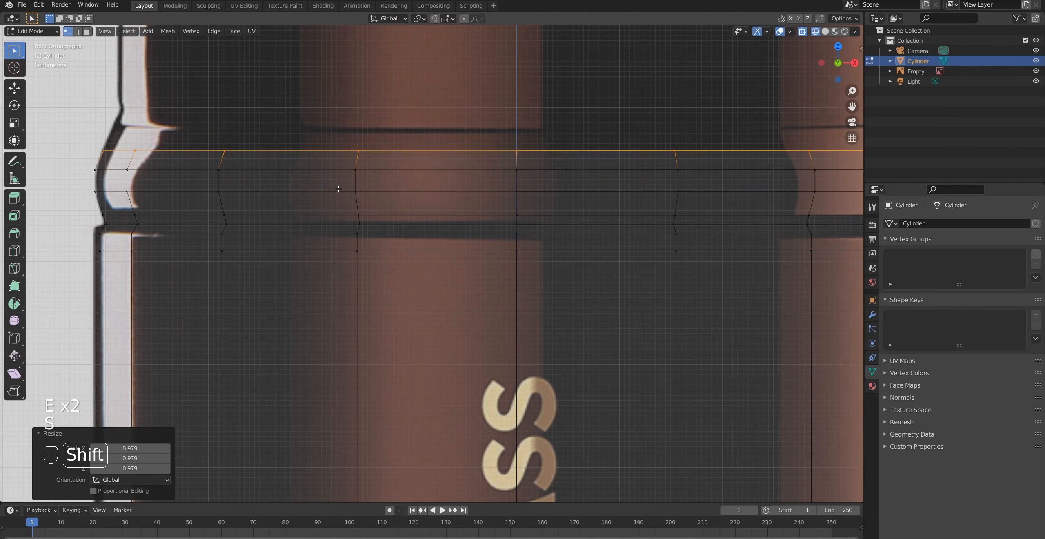
# Extrude the collar's top loop about 0.042 m upward and scale it in to 0.979 along the bulge
pyautogui.keyDown('shift'); pyautogui.moveTo(366, 199); pyautogui.dragTo(361, 247, button='middle'); pyautogui.keyUp('shift')
pyautogui.press('e')
pyautogui.click(367, 262)
pyautogui.press('s')
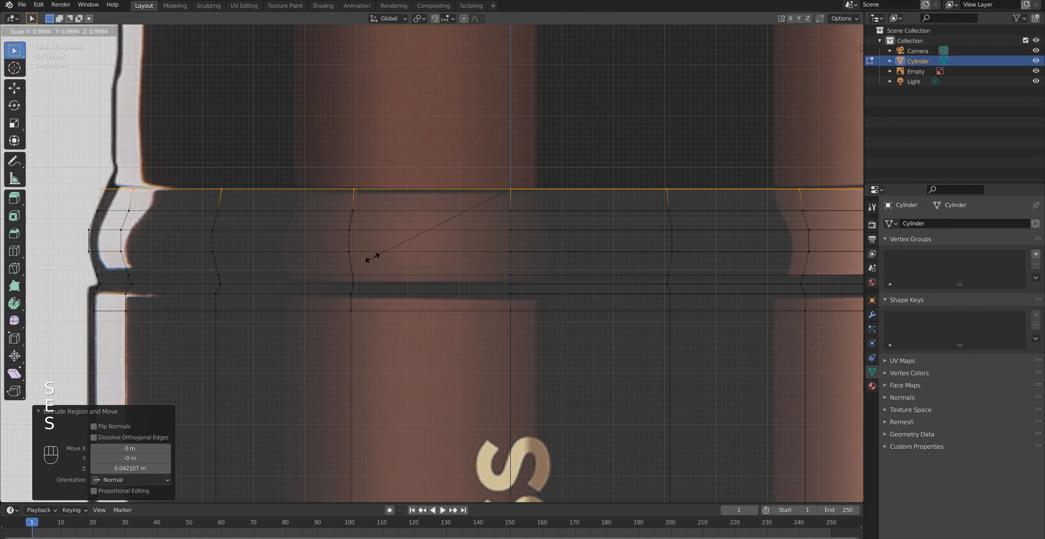
pyautogui.click(373, 257)
# Extrude the top loop upward past the bulge and scale it in to 0.974 to meet the neck outline
pyautogui.keyDown('shift'); pyautogui.moveTo(375, 259); pyautogui.dragTo(387, 283, button='middle'); pyautogui.keyUp('shift')
pyautogui.press('e')
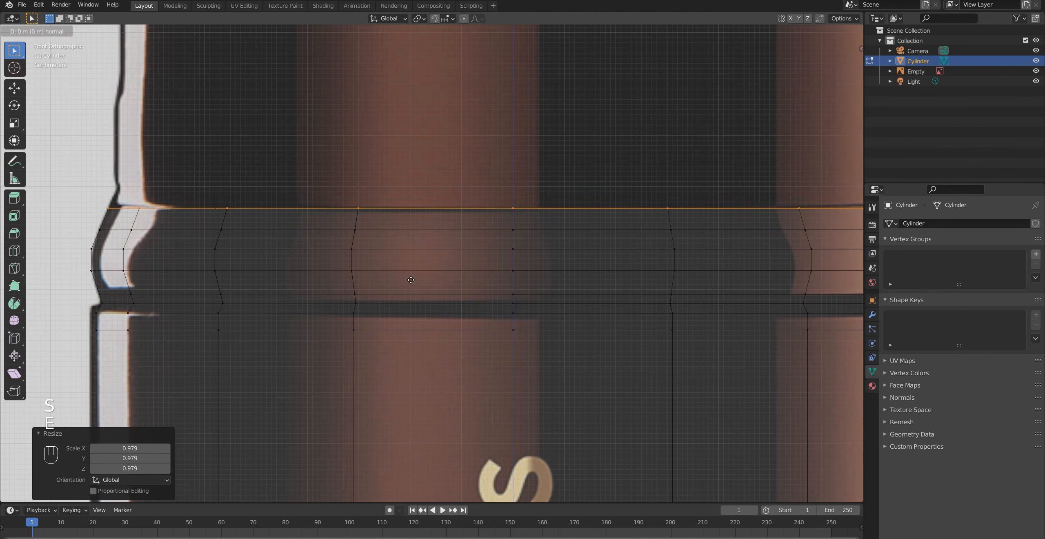
pyautogui.click(414, 259)
pyautogui.press('s')
pyautogui.click(420, 258)
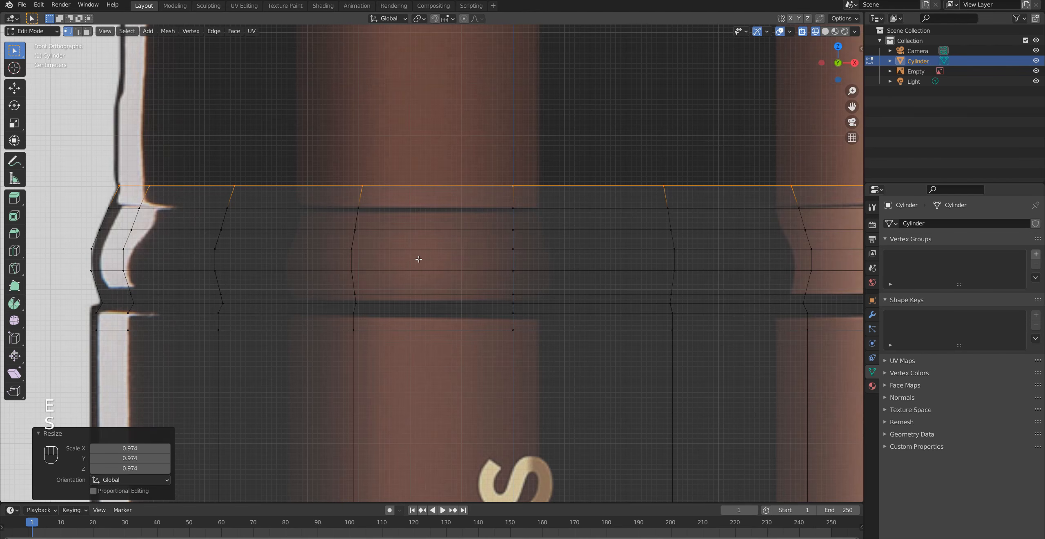
# Extrude the top loop about 0.33 m straight up to the neck's upper edge in the reference
pyautogui.scroll(-4, 427, 288)
pyautogui.keyDown('shift'); pyautogui.moveTo(448, 298); pyautogui.dragTo(447, 305, button='middle'); pyautogui.keyUp('shift')
pyautogui.press('w')
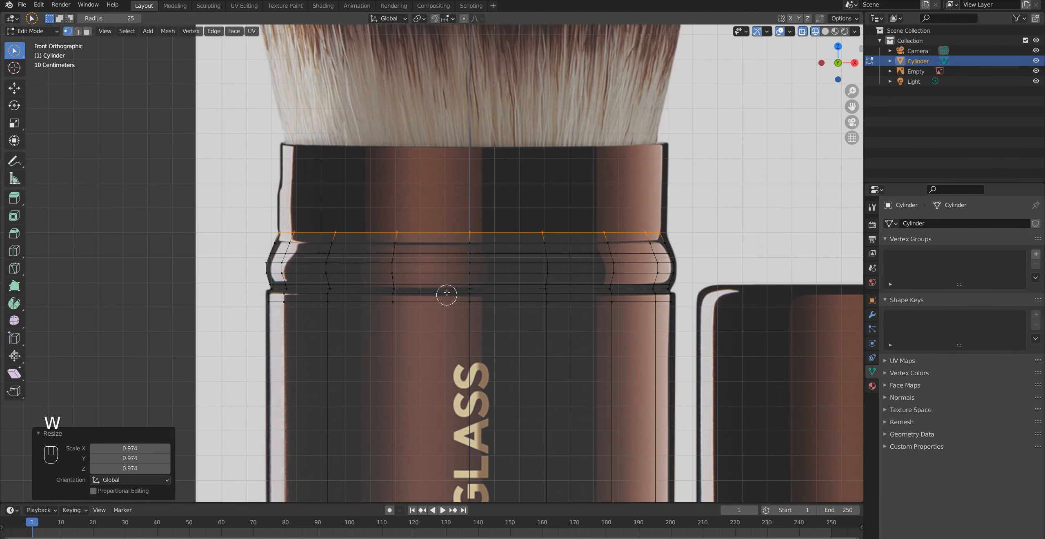
pyautogui.press('w')
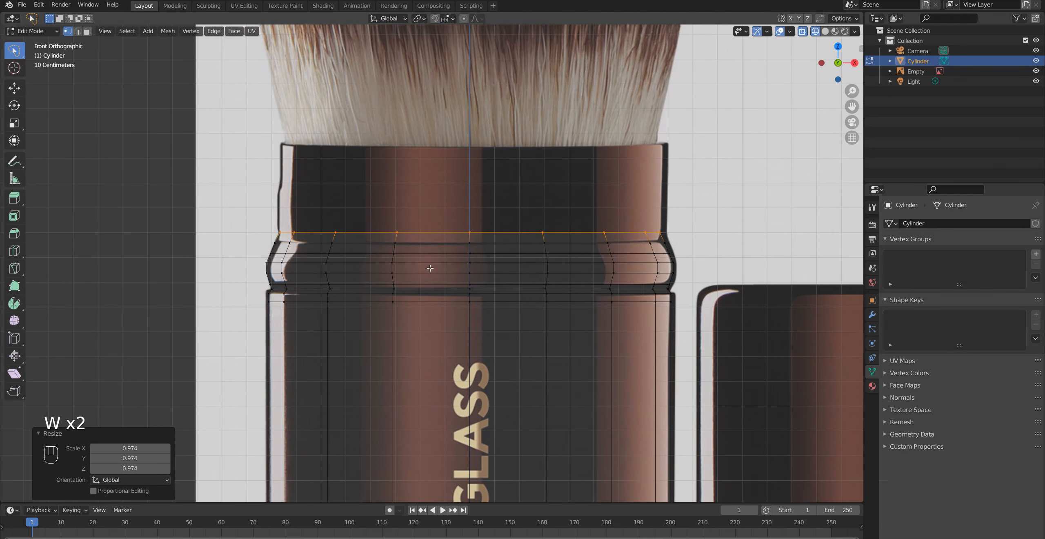
pyautogui.press('e')
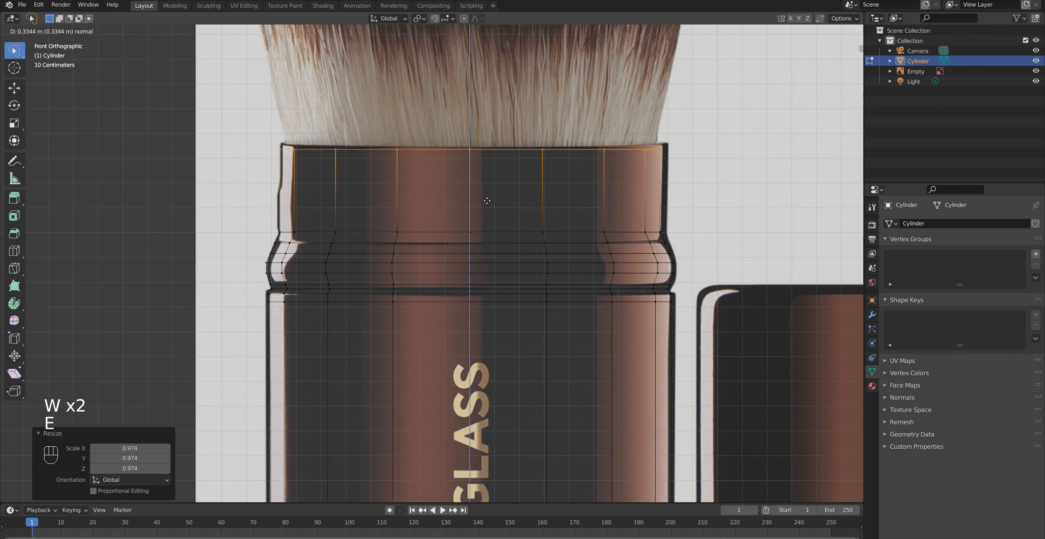
pyautogui.click(486, 198)
# Delete the face capping the top of the neck to open the cylinder
pyautogui.moveTo(460, 198)
pyautogui.mouseDown(button='middle')
pyautogui.moveTo(405, 220)
pyautogui.moveTo(482, 365)
pyautogui.moveTo(487, 348)
pyautogui.mouseUp(button='middle')
pyautogui.press('z')
pyautogui.press('3')
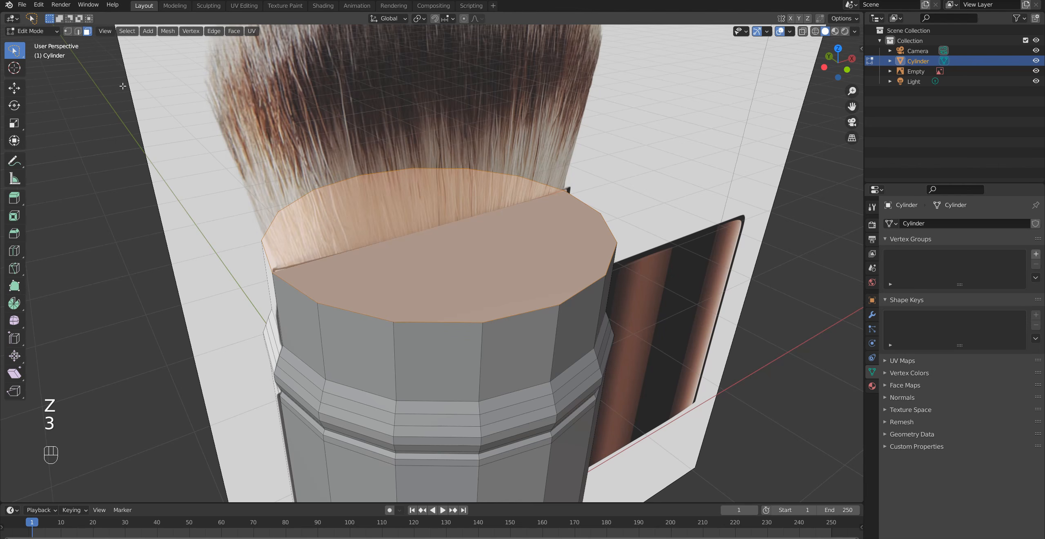
pyautogui.click(451, 267)
pyautogui.press('x')
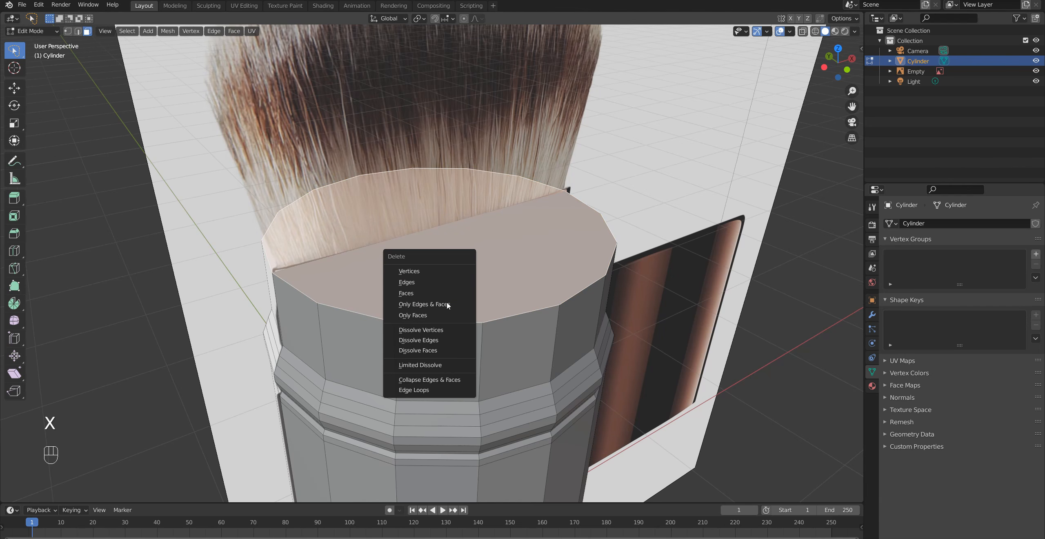
pyautogui.click(437, 290)
# Select the open rim's edge loop and extrude it inward with a scale of 0.938
pyautogui.moveTo(506, 293); pyautogui.dragTo(508, 304, button='middle')
pyautogui.keyDown('alt'); pyautogui.click(517, 316); pyautogui.keyUp('alt')
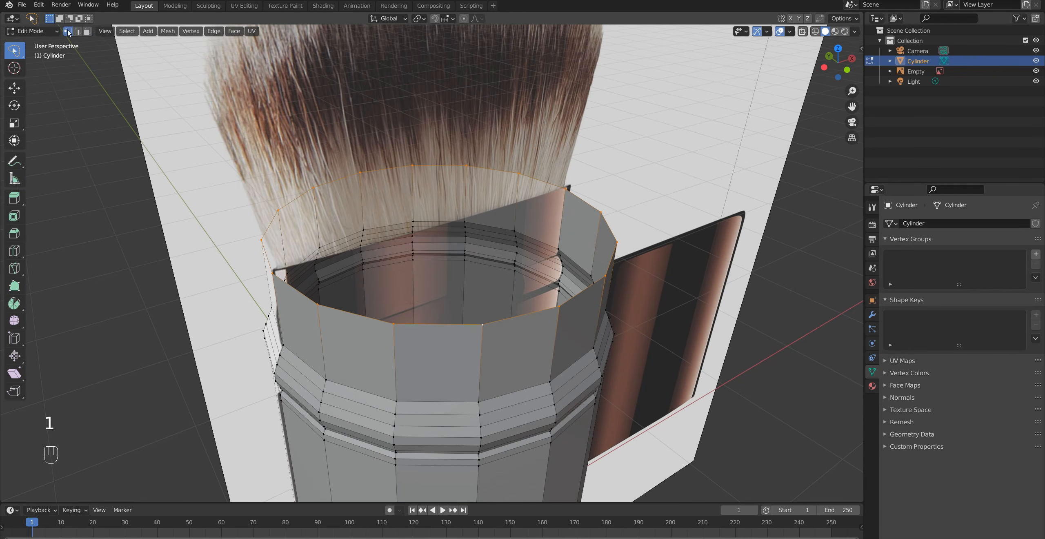
pyautogui.moveTo(453, 323); pyautogui.dragTo(477, 317, button='middle')
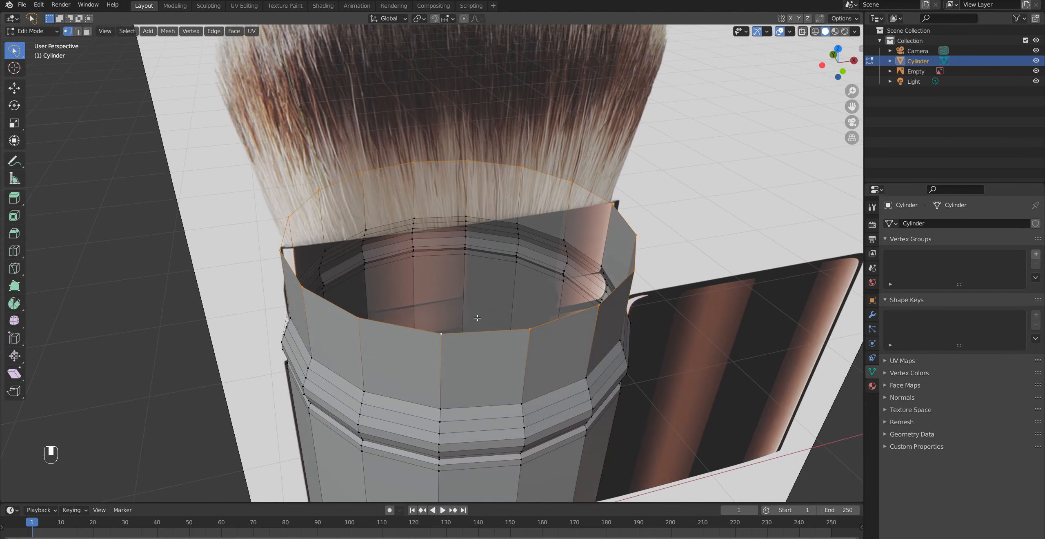
pyautogui.press('e')
pyautogui.click(538, 300)
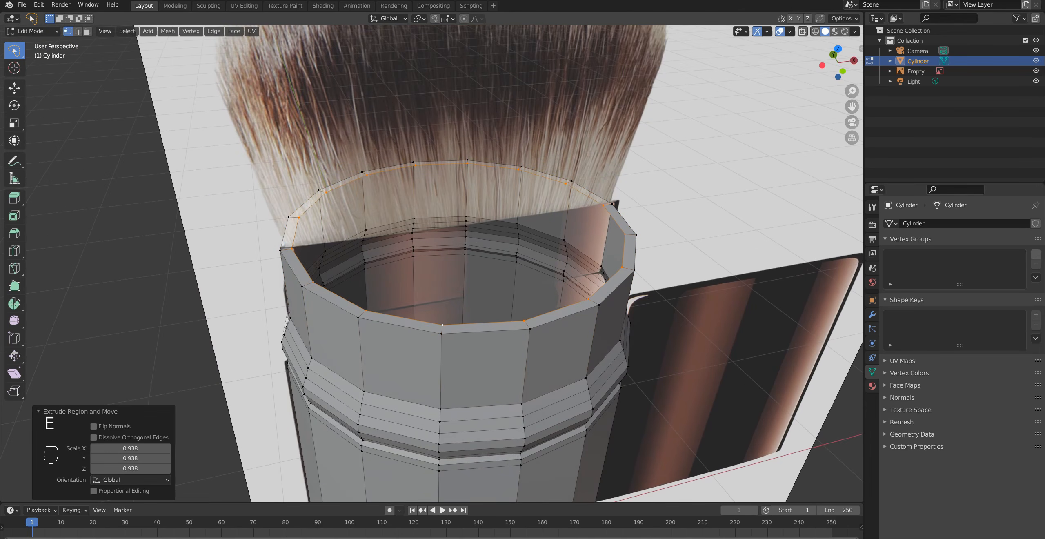
# Extrude the inner rim loop inward once more with a scale of 0.987
pyautogui.press('KP_1')
pyautogui.press('z')
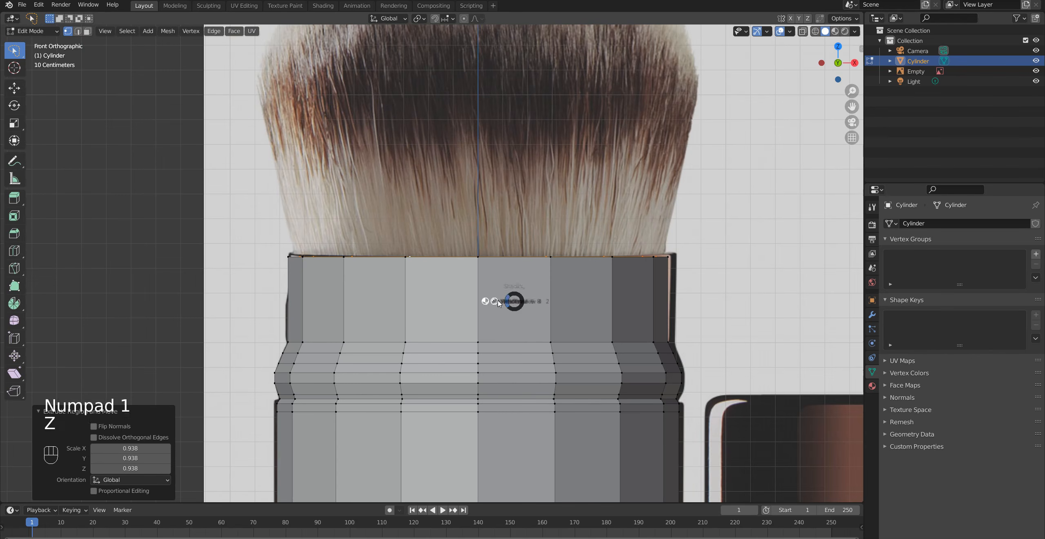
pyautogui.moveTo(431, 291)
pyautogui.mouseDown(button='middle')
pyautogui.moveTo(479, 325)
pyautogui.moveTo(536, 306)
pyautogui.moveTo(553, 312)
pyautogui.moveTo(464, 290)
pyautogui.mouseUp(button='middle')
pyautogui.press('z')
pyautogui.scroll(2, 493, 321)
pyautogui.press('e')
pyautogui.press('s')
pyautogui.click(555, 307)
# Extrude the inner rim loop about 0.572 m down inside the neck to form the inner wall
pyautogui.press('e')
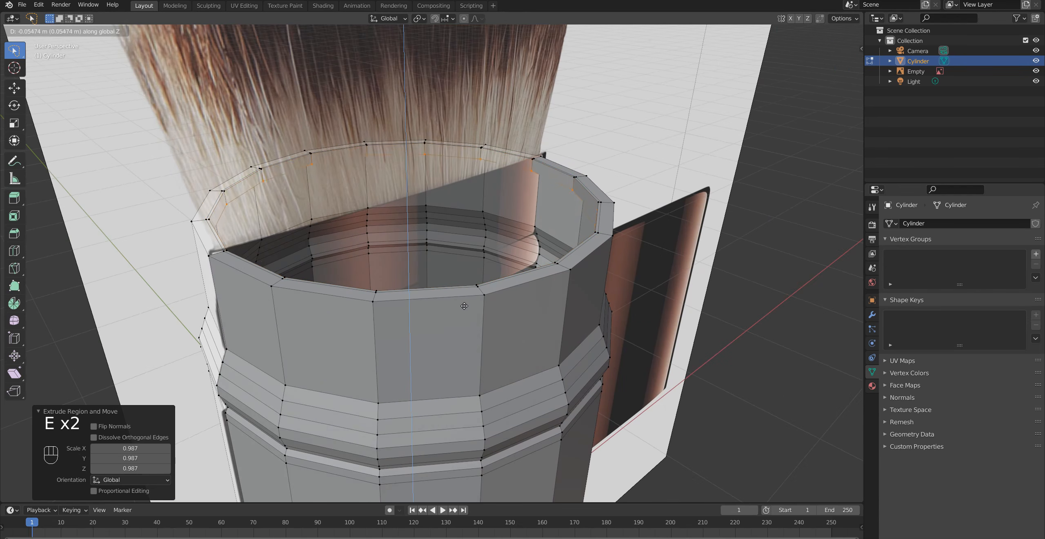
pyautogui.click(492, 416)
pyautogui.moveTo(491, 415); pyautogui.dragTo(438, 329, button='middle')
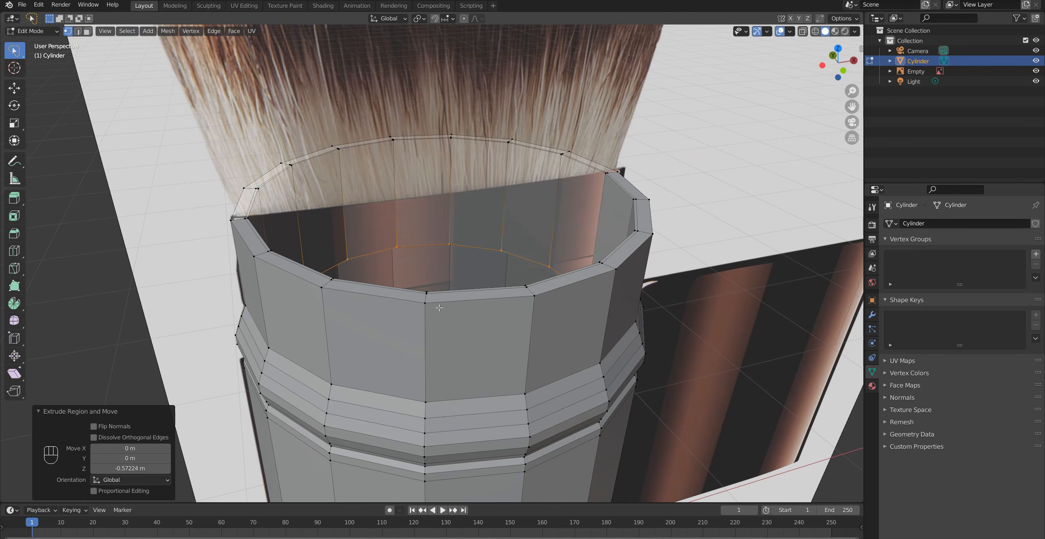
# Add a level 3 subdivision to the cylinder, set its render level to 3, and shade the object smooth
pyautogui.press('Tab')
pyautogui.scroll(-4, 484, 342)
pyautogui.hotkey('ctrl', '3')
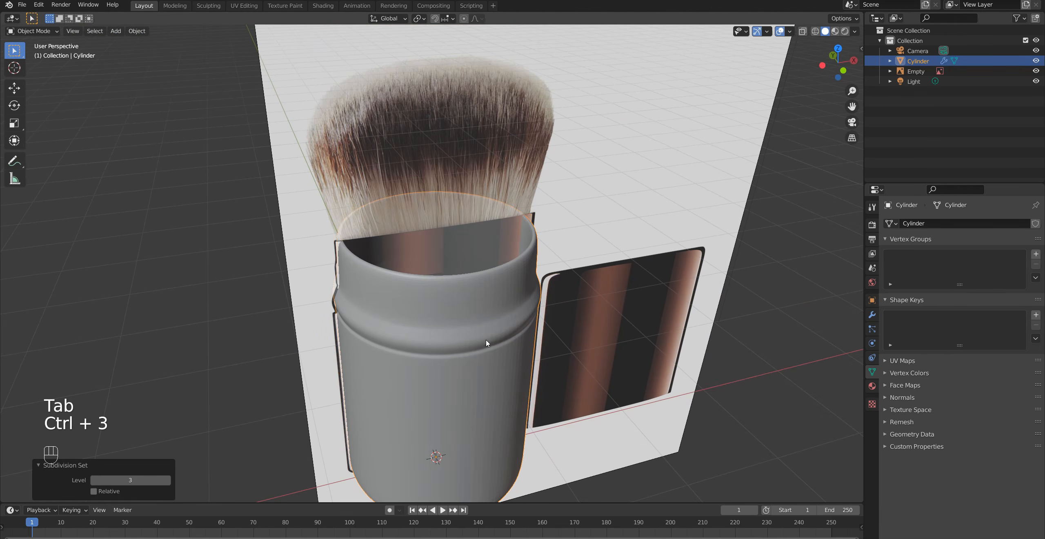
pyautogui.click(873, 317)
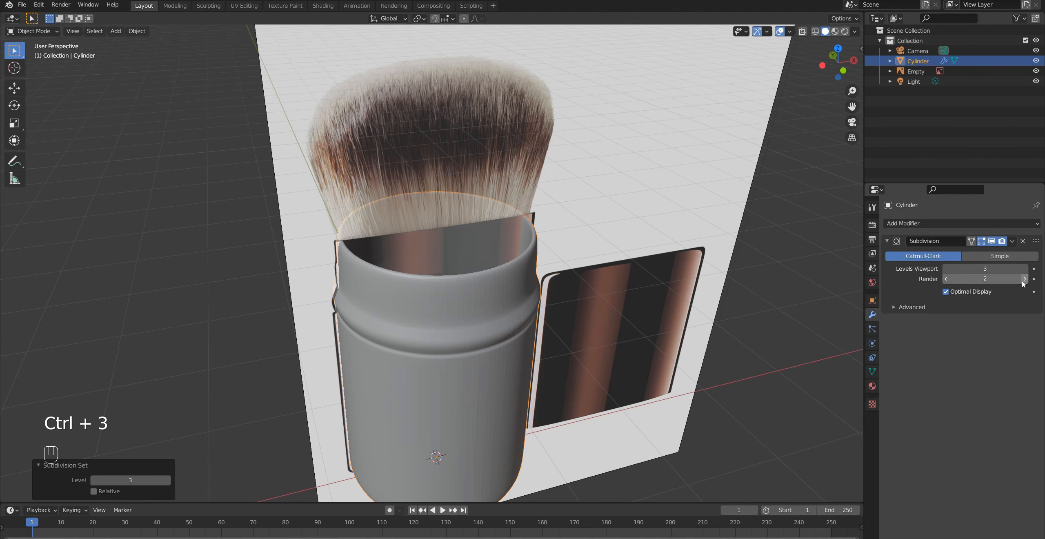
pyautogui.rightClick(476, 301)
pyautogui.click(475, 300)
# Compare the smoothed collar and neck with the reference outline from the front
pyautogui.moveTo(526, 360); pyautogui.dragTo(498, 327, button='middle')
pyautogui.press('KP_1')
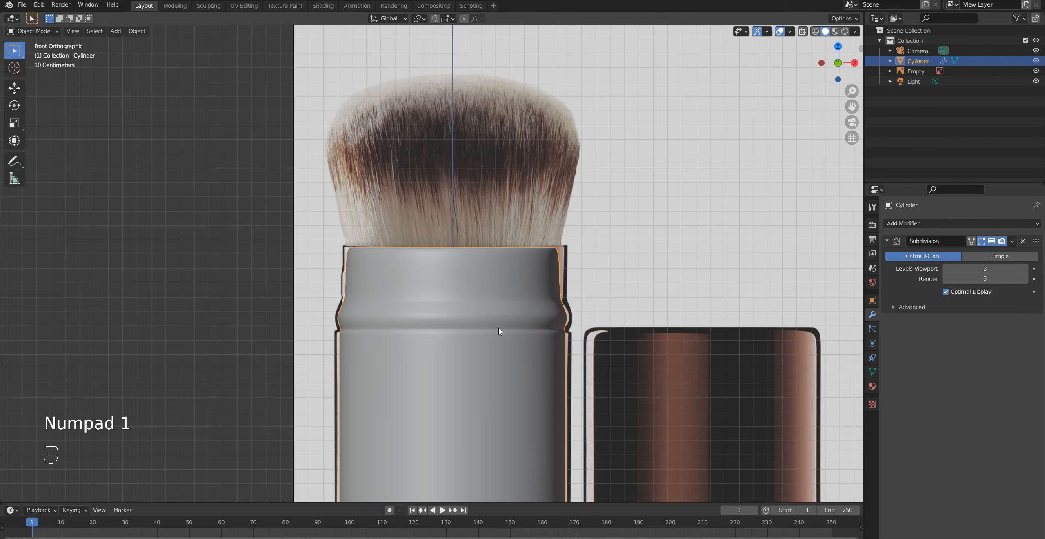
pyautogui.click(504, 338)
pyautogui.scroll(5, 469, 315)
pyautogui.keyDown('shift'); pyautogui.scroll(2, 497, 257); pyautogui.keyUp('shift')
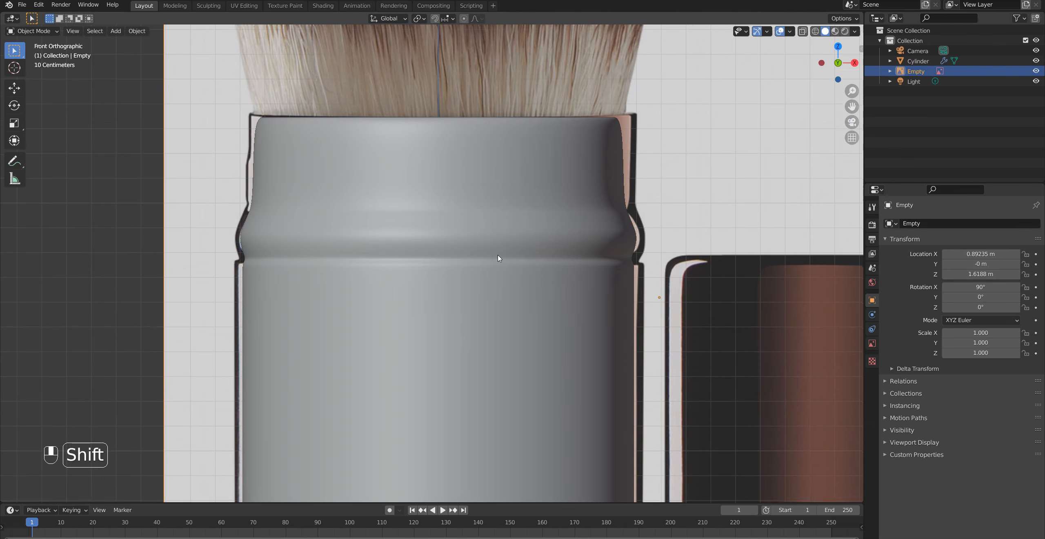
pyautogui.press('z')
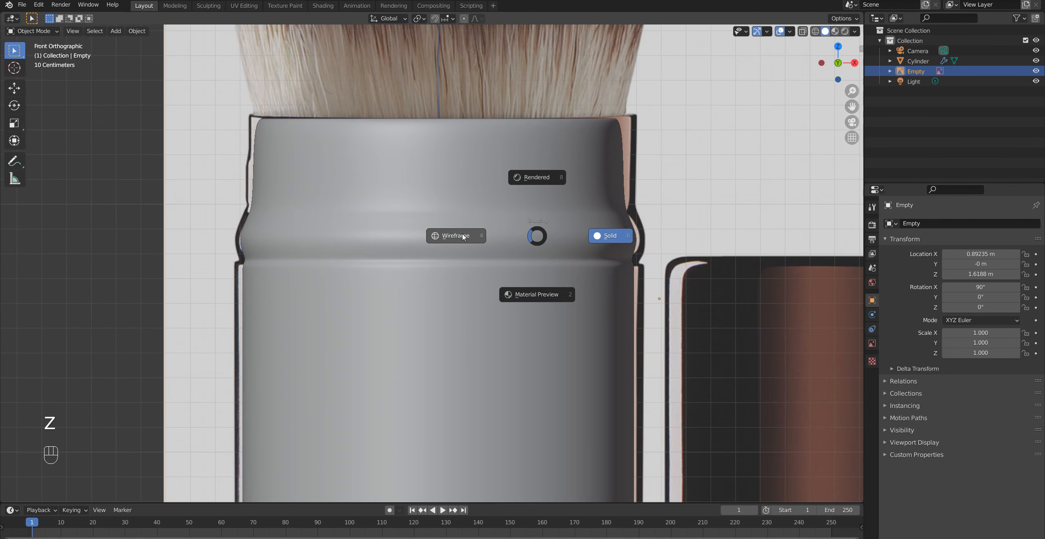
pyautogui.click(496, 234)
pyautogui.press('z')
pyautogui.click(500, 234)
# Show the cylinder in wireframe and add one centred loop cut around the outer neck wall
pyautogui.press('z')
pyautogui.click(446, 233)
pyautogui.keyDown('shift'); pyautogui.scroll(2, 508, 208); pyautogui.keyUp('shift')
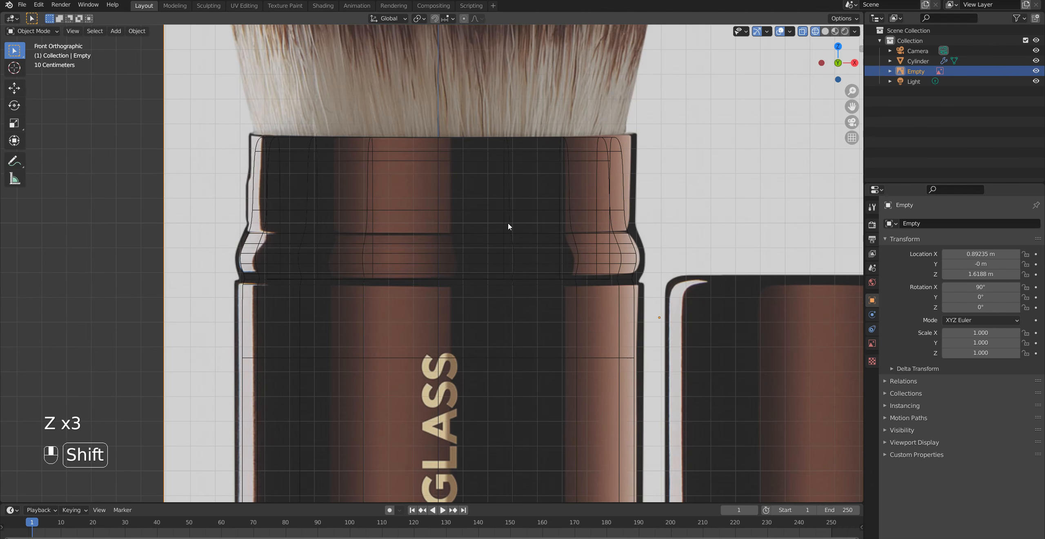
pyautogui.press('Tab')
pyautogui.click(360, 209)
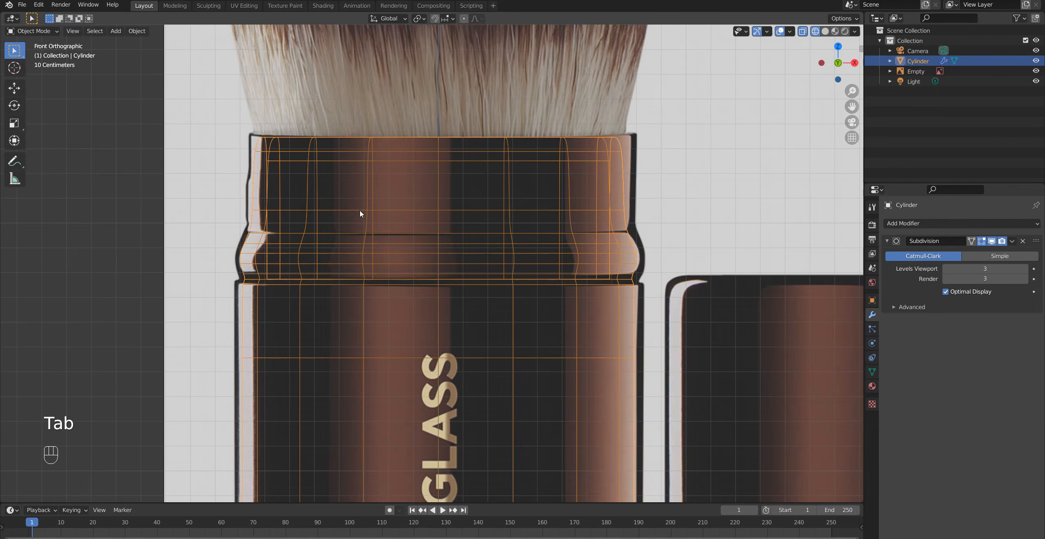
pyautogui.press('Tab')
pyautogui.scroll(1, 358, 210)
pyautogui.keyDown('shift'); pyautogui.moveTo(474, 229); pyautogui.dragTo(464, 248, button='middle'); pyautogui.keyUp('shift')
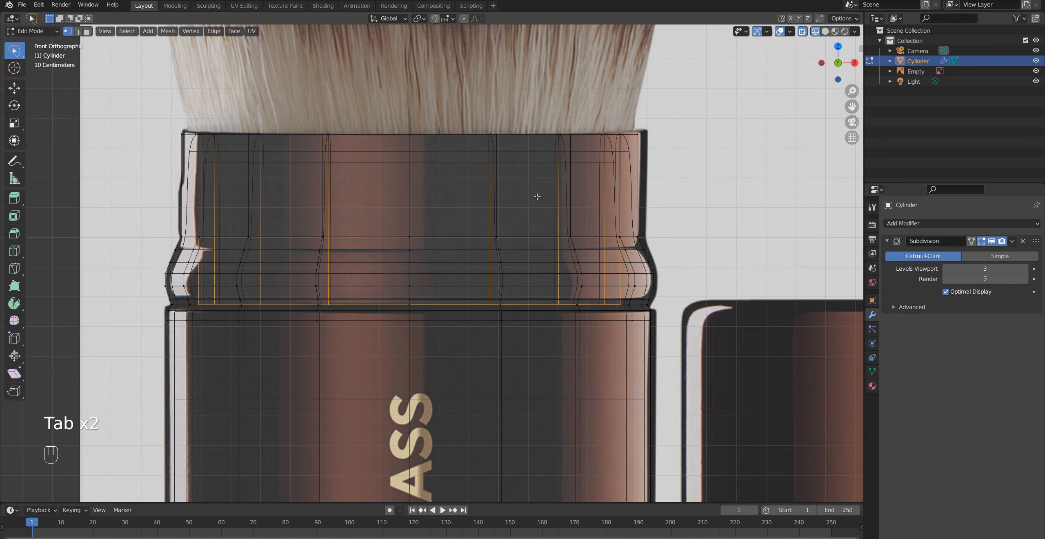
pyautogui.hotkey('ctrl', 'r')
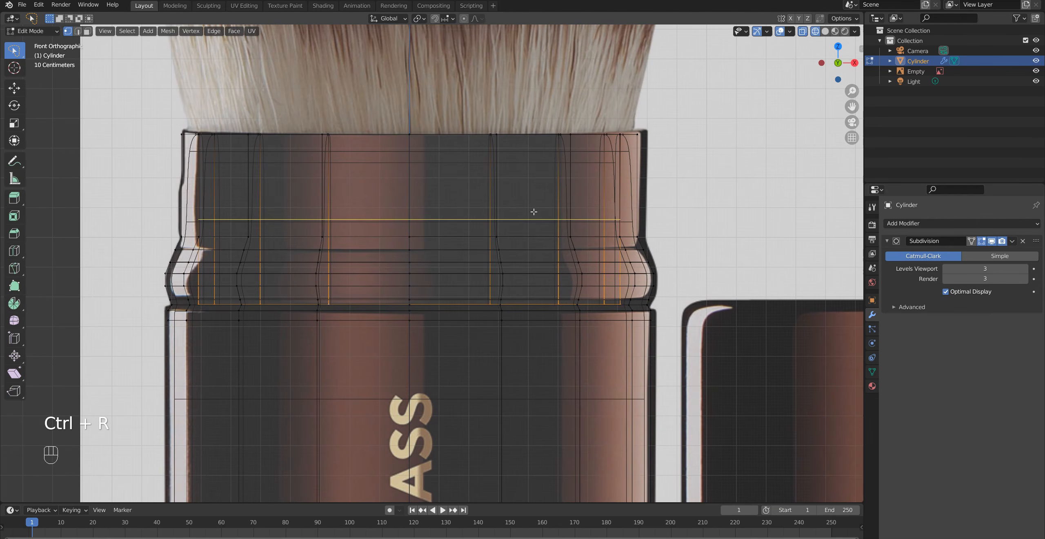
pyautogui.click(318, 195)
pyautogui.rightClick(318, 194)
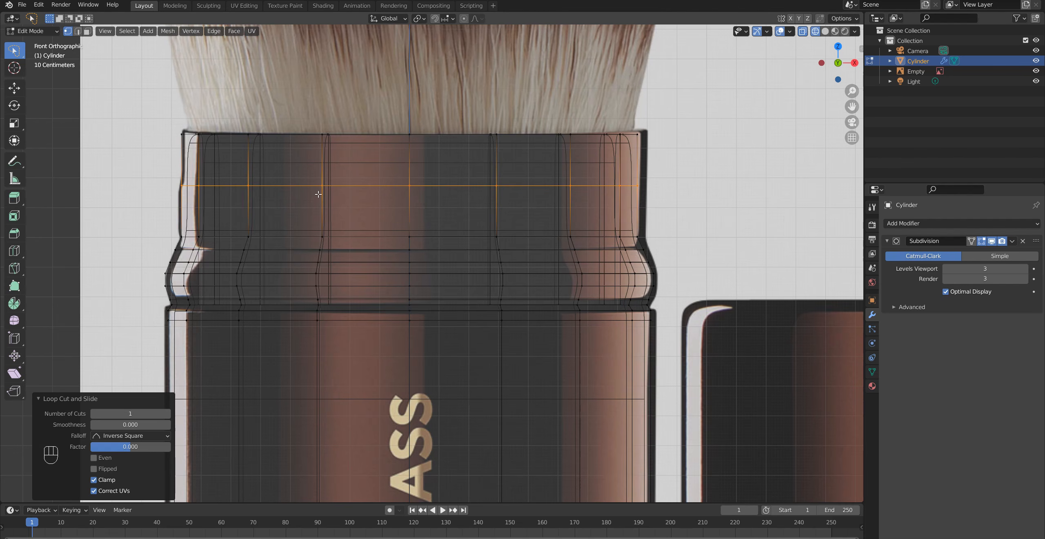
# Select the neck section above the bulge and scale it outward to about 1.019 to match the reference outline
pyautogui.moveTo(183, 122); pyautogui.dragTo(674, 255)
pyautogui.moveTo(14, 51); pyautogui.dragTo(620, 245)
pyautogui.scroll(2, 595, 246)
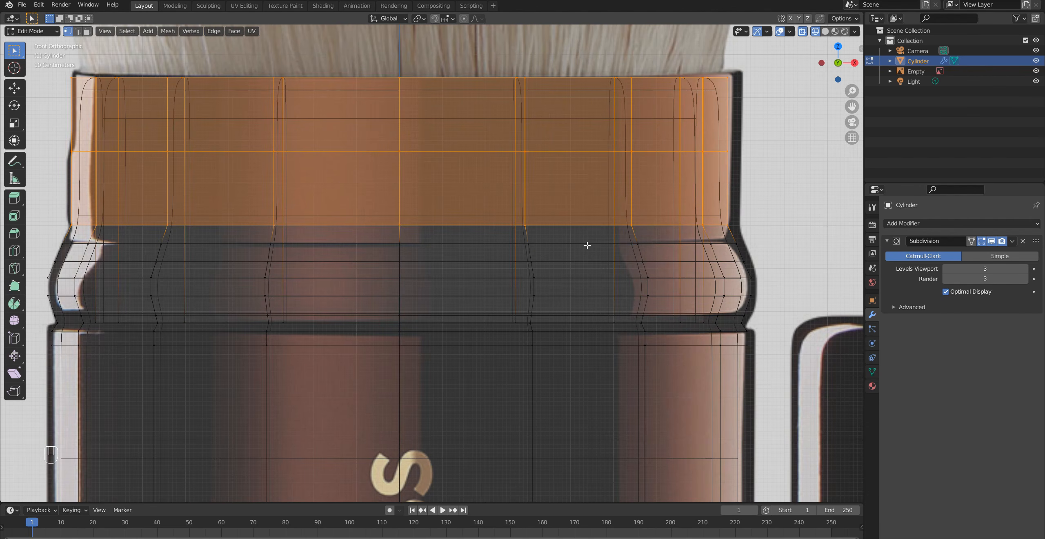
pyautogui.scroll(-1, 587, 245)
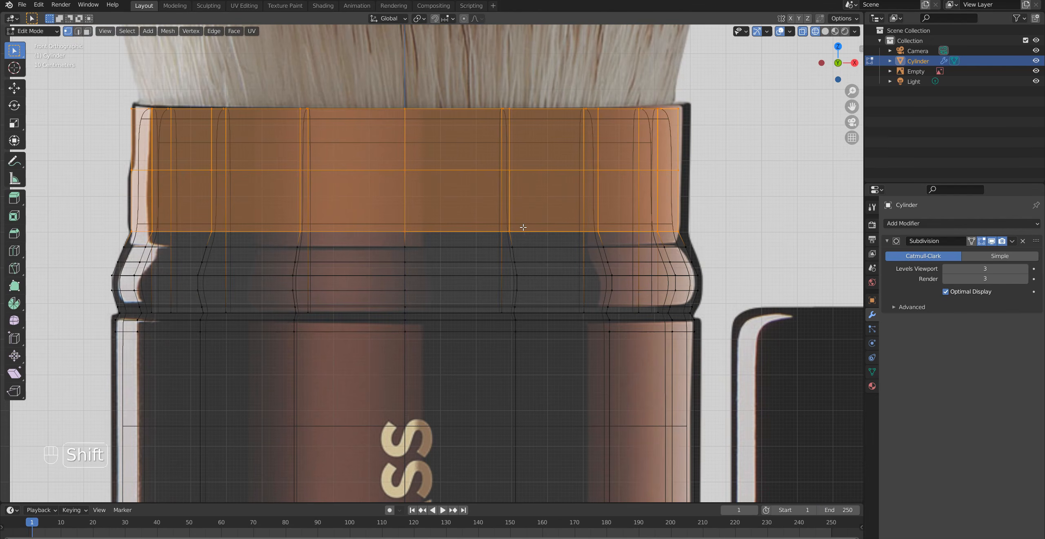
pyautogui.press('s')
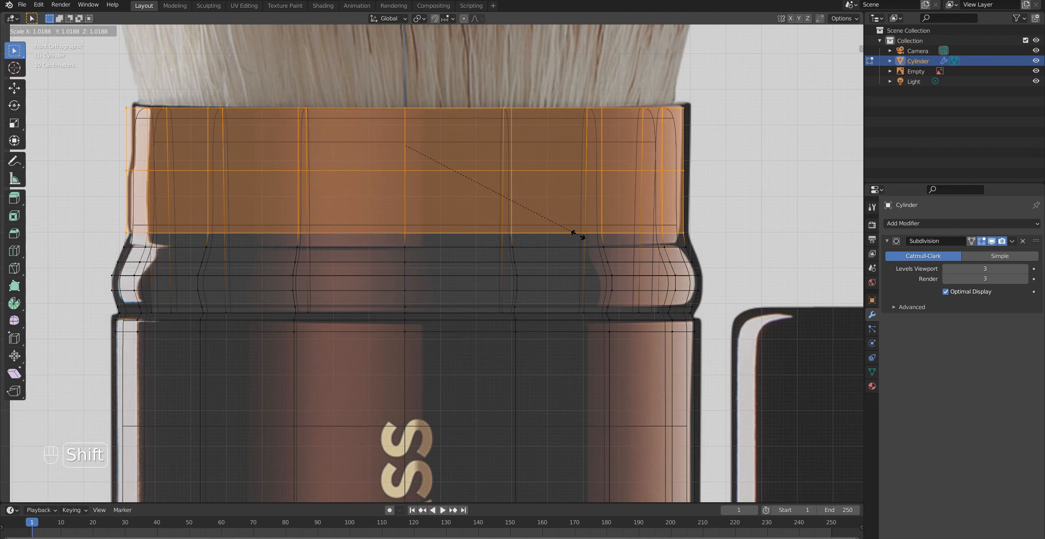
pyautogui.click(578, 235)
pyautogui.keyDown('shift'); pyautogui.moveTo(560, 273); pyautogui.dragTo(591, 250, button='middle'); pyautogui.keyUp('shift')
# Compare the widened neck with the reference in solid and wireframe display, from the front and at an angle
pyautogui.press('Tab')
pyautogui.press('z')
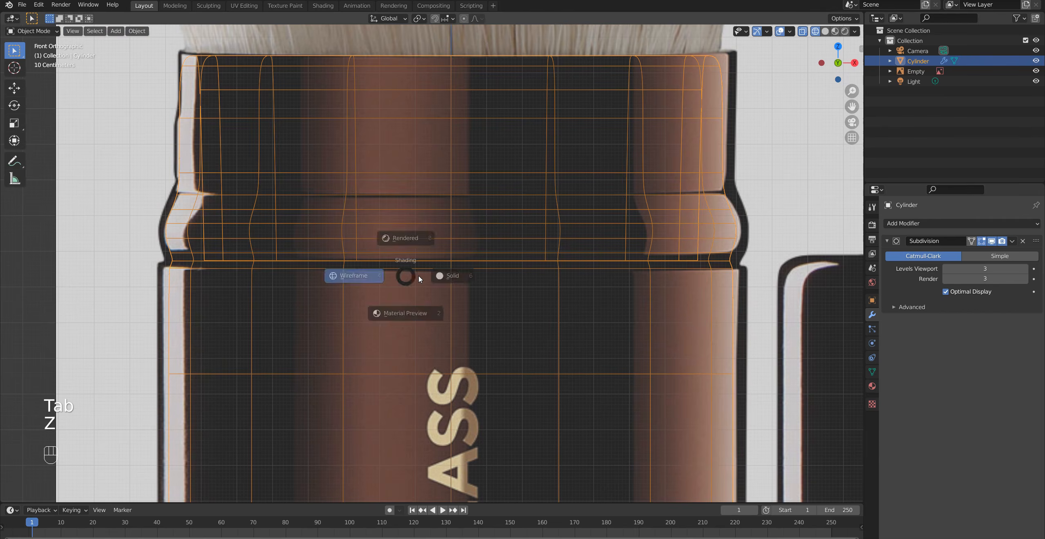
pyautogui.click(489, 284)
pyautogui.press('z')
pyautogui.click(432, 292)
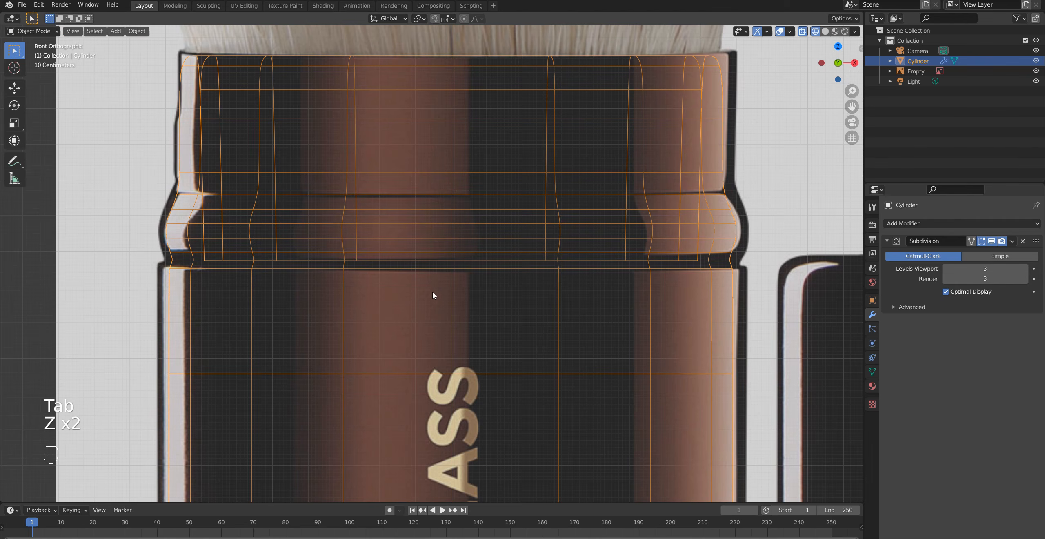
pyautogui.press('z')
pyautogui.click(513, 309)
pyautogui.moveTo(514, 309)
pyautogui.mouseDown(button='middle')
pyautogui.moveTo(523, 313)
pyautogui.moveTo(471, 310)
pyautogui.moveTo(509, 327)
pyautogui.moveTo(473, 319)
pyautogui.mouseUp(button='middle')
pyautogui.press('z')
pyautogui.click(437, 289)
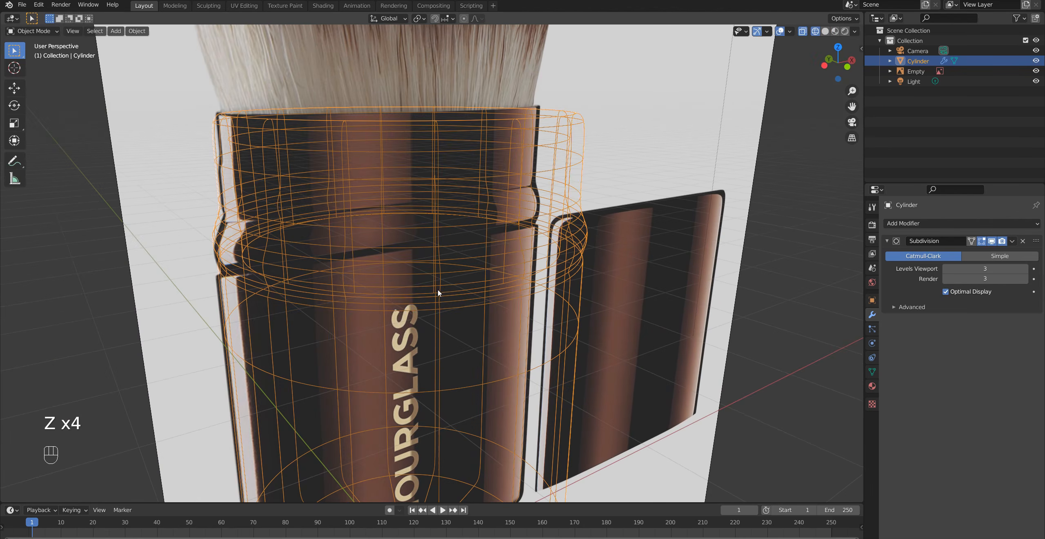
pyautogui.press('KP_1')
pyautogui.press('z')
pyautogui.click(388, 278)
pyautogui.moveTo(391, 253)
pyautogui.mouseDown(button='middle')
pyautogui.moveTo(411, 222)
pyautogui.moveTo(378, 183)
pyautogui.moveTo(379, 142)
pyautogui.mouseUp(button='middle')
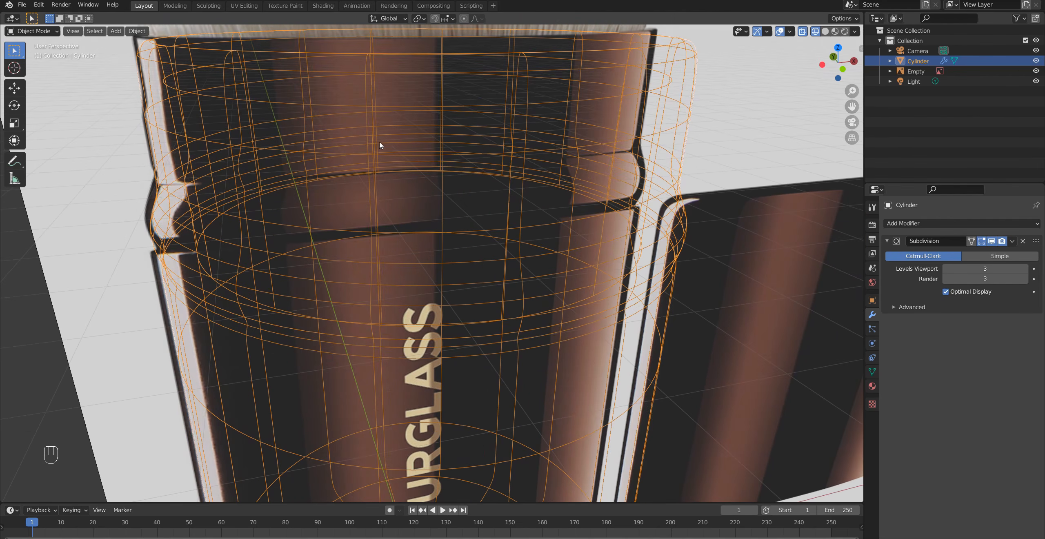
# Bevel the edge loop just above the neck bulge with a width of 0.0102 m and 4 segments
pyautogui.press('KP_1')
pyautogui.press('z')
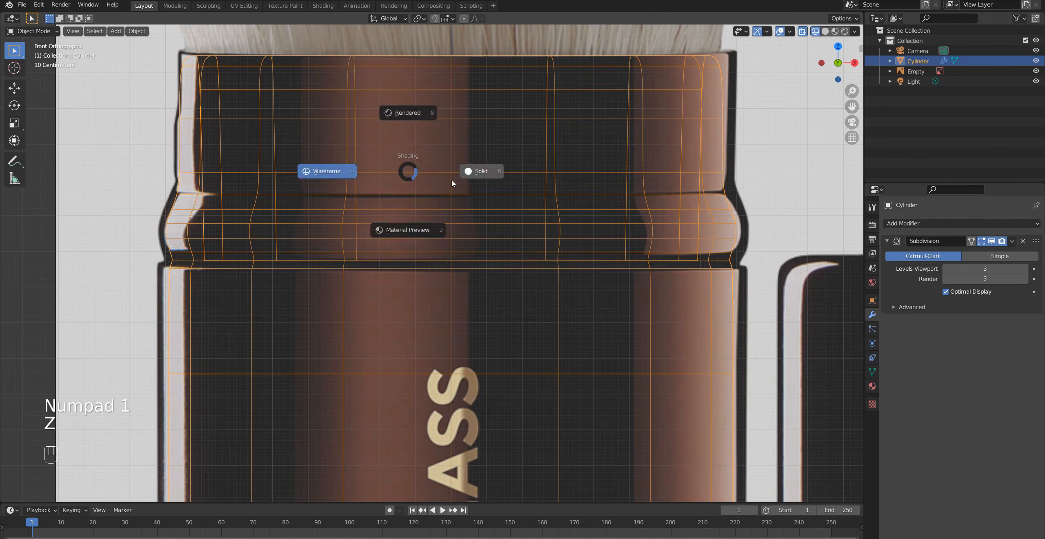
pyautogui.click(479, 168)
pyautogui.press('Tab')
pyautogui.keyDown('shift'); pyautogui.moveTo(265, 194); pyautogui.dragTo(339, 233, button='middle'); pyautogui.keyUp('shift')
pyautogui.scroll(1, 339, 233)
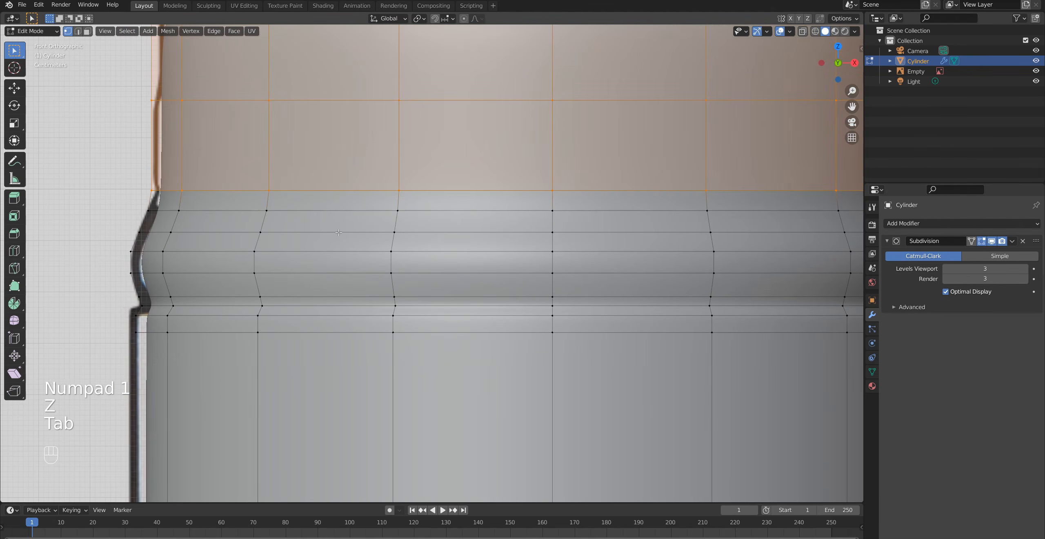
pyautogui.keyDown('alt'); pyautogui.click(320, 209); pyautogui.keyUp('alt')
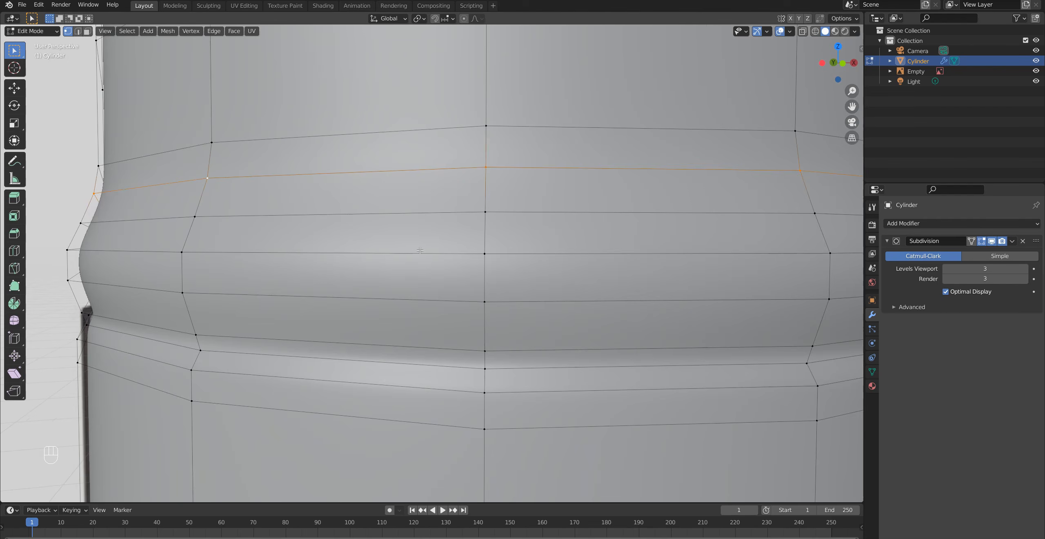
pyautogui.scroll(-5, 418, 250)
pyautogui.hotkey('ctrl', 'b')
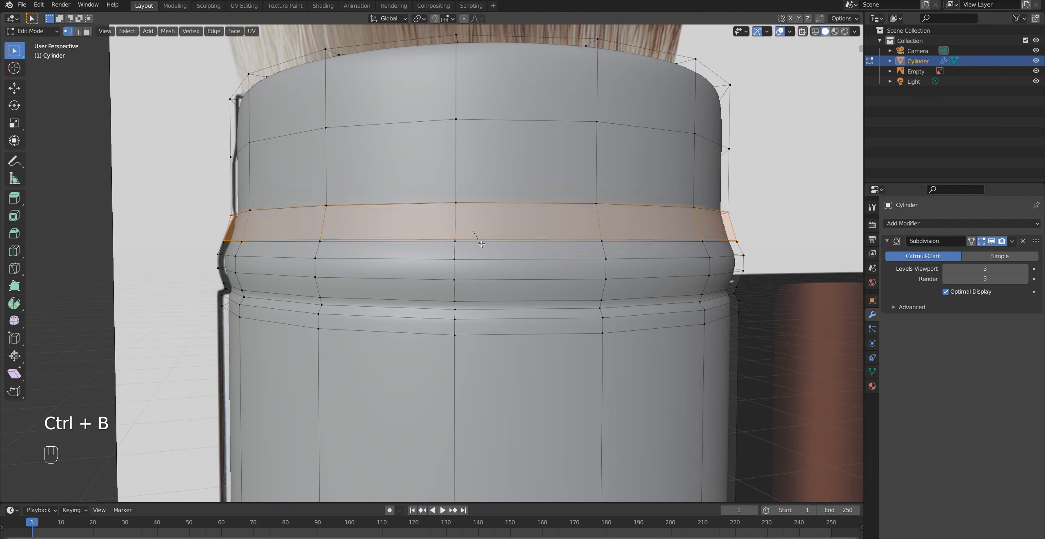
pyautogui.click(472, 232)
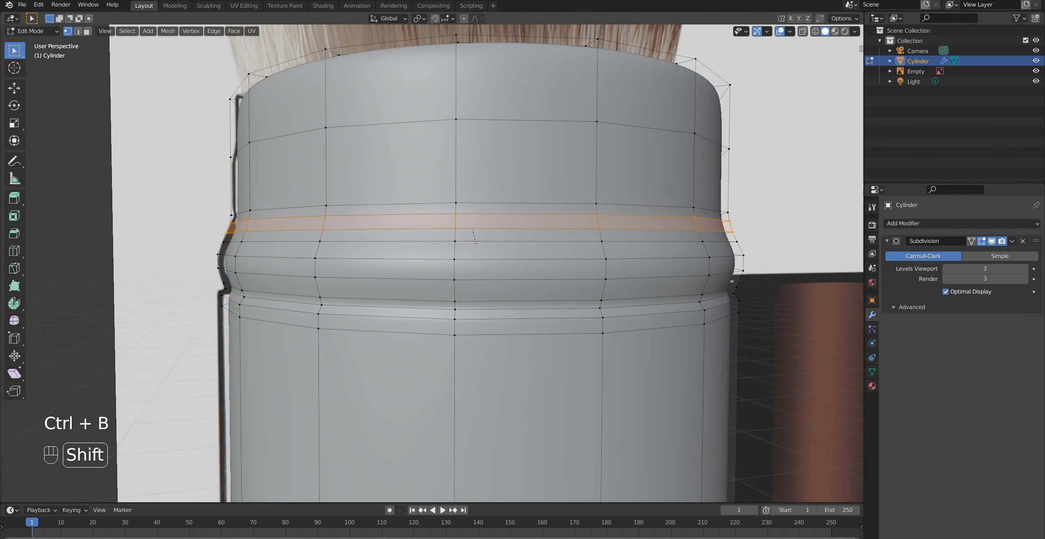
pyautogui.rightClick(472, 232)
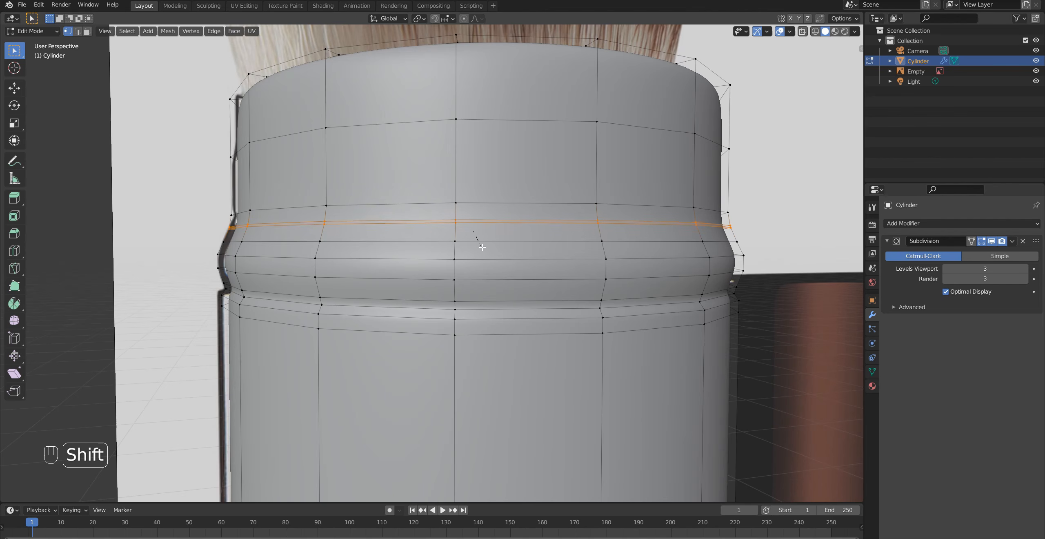
pyautogui.keyDown('shift'); pyautogui.click(494, 270); pyautogui.keyUp('shift')
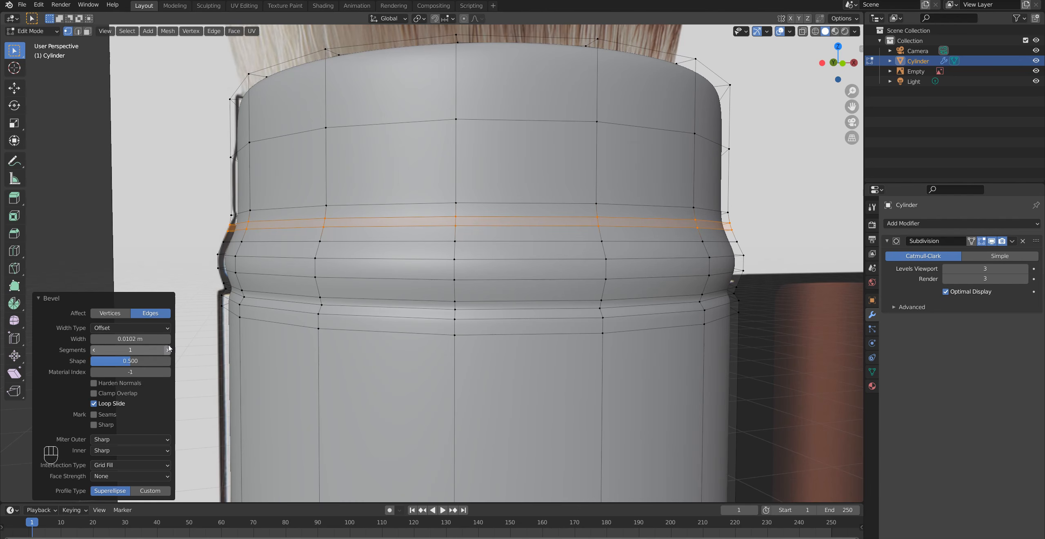
# Select the middle loops of the bevelled band and shrink them inward by 0.0411 m along their normals to form a groove
pyautogui.scroll(3, 527, 216)
pyautogui.keyDown('shift'); pyautogui.moveTo(527, 216); pyautogui.dragTo(452, 279, button='middle'); pyautogui.keyUp('shift')
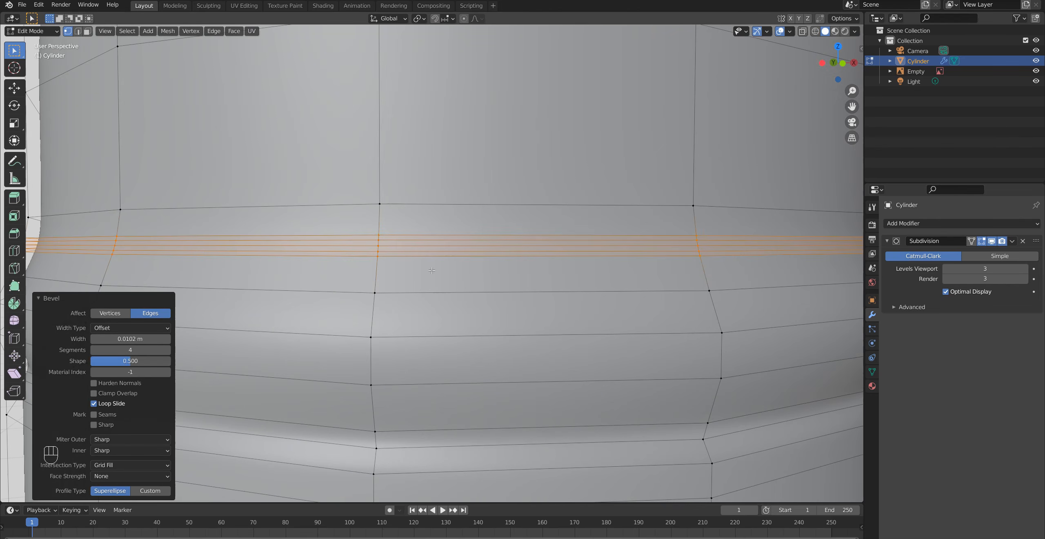
pyautogui.keyDown('alt'); pyautogui.click(409, 254); pyautogui.keyUp('alt')
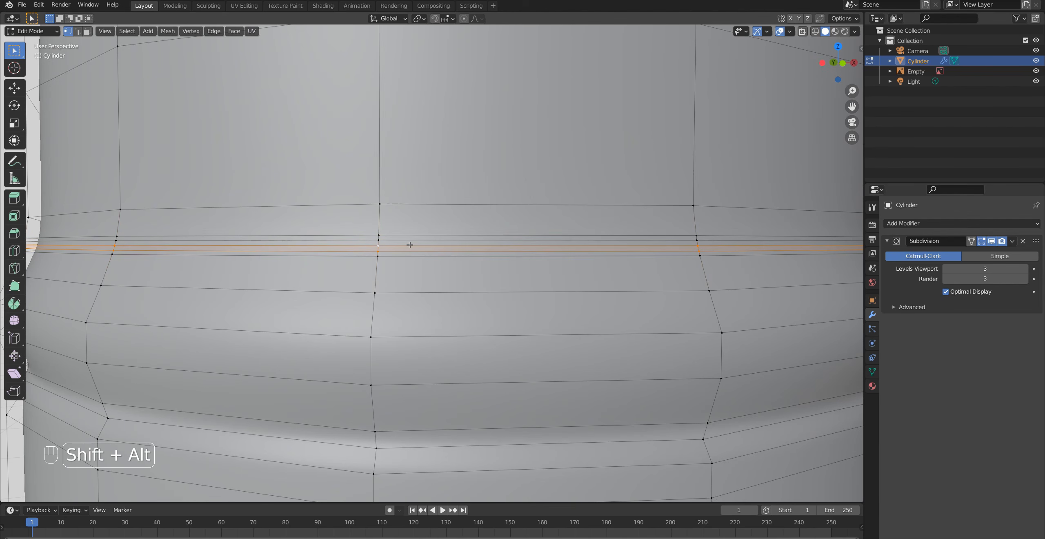
pyautogui.keyDown('alt'); pyautogui.keyDown('shift'); pyautogui.click(410, 241); pyautogui.keyUp('shift'); pyautogui.keyUp('alt')
pyautogui.moveTo(410, 241); pyautogui.dragTo(489, 282, button='middle')
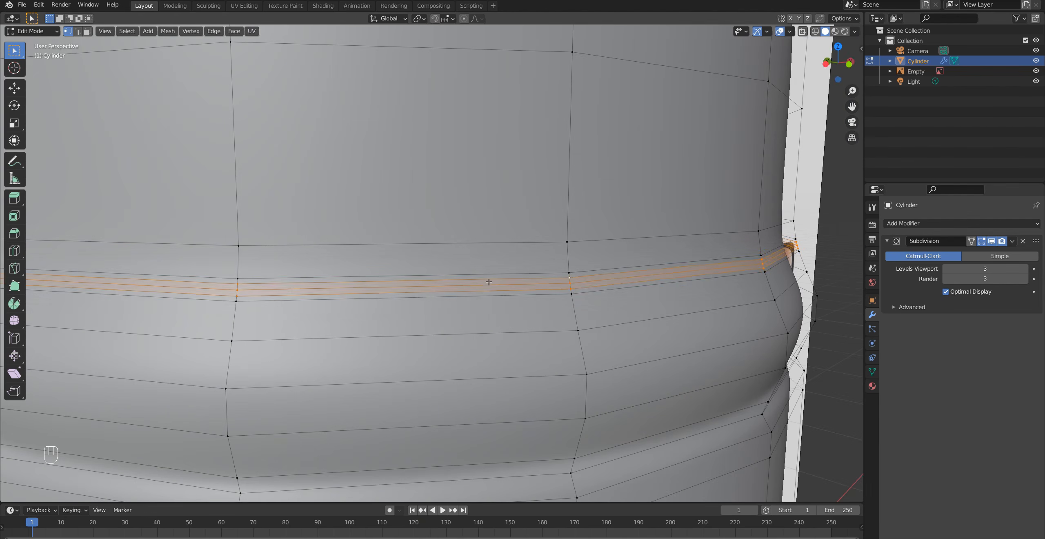
pyautogui.hotkey('alt', 's')
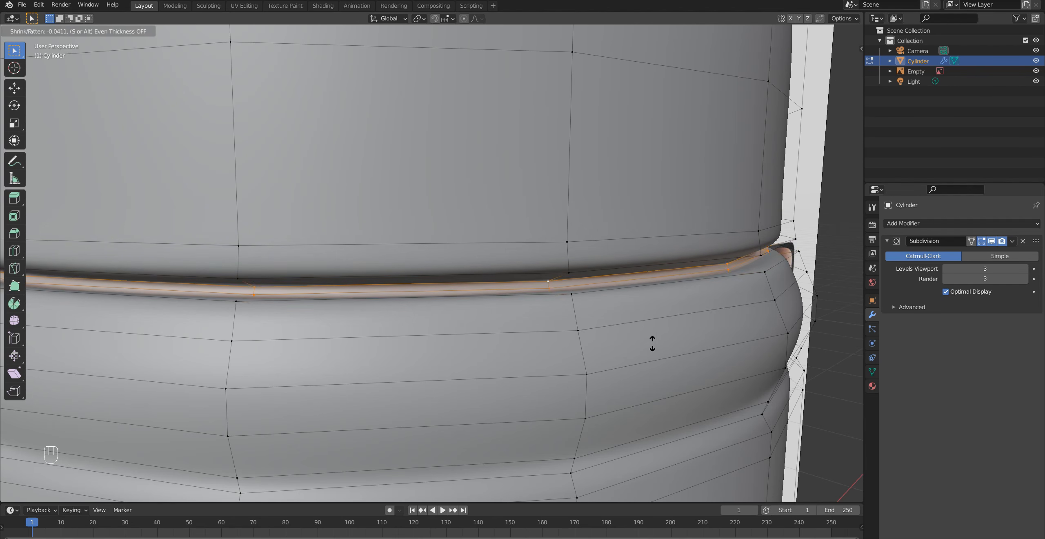
pyautogui.click(653, 343)
pyautogui.press('KP_1')
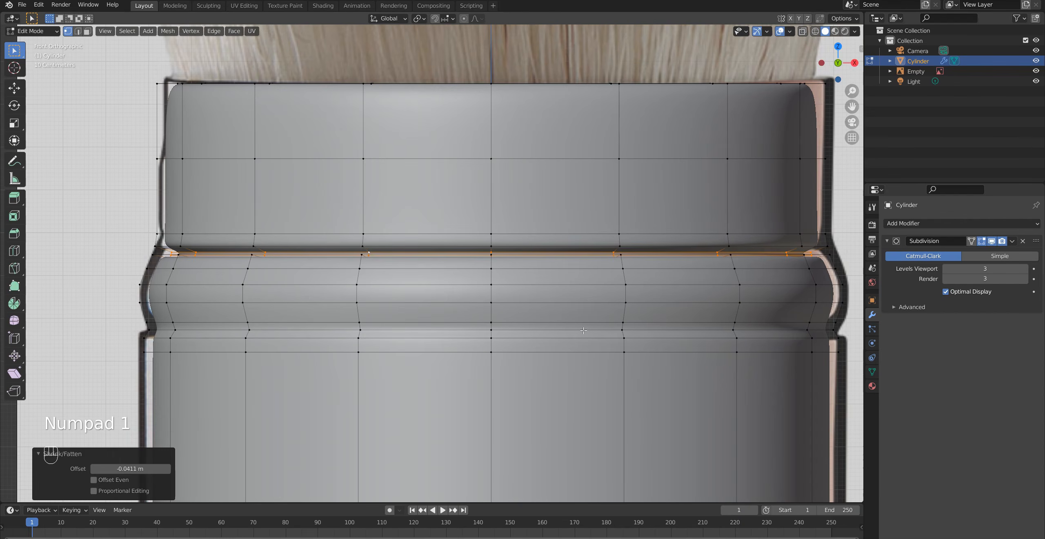
pyautogui.scroll(1, 584, 331)
pyautogui.press('Tab')
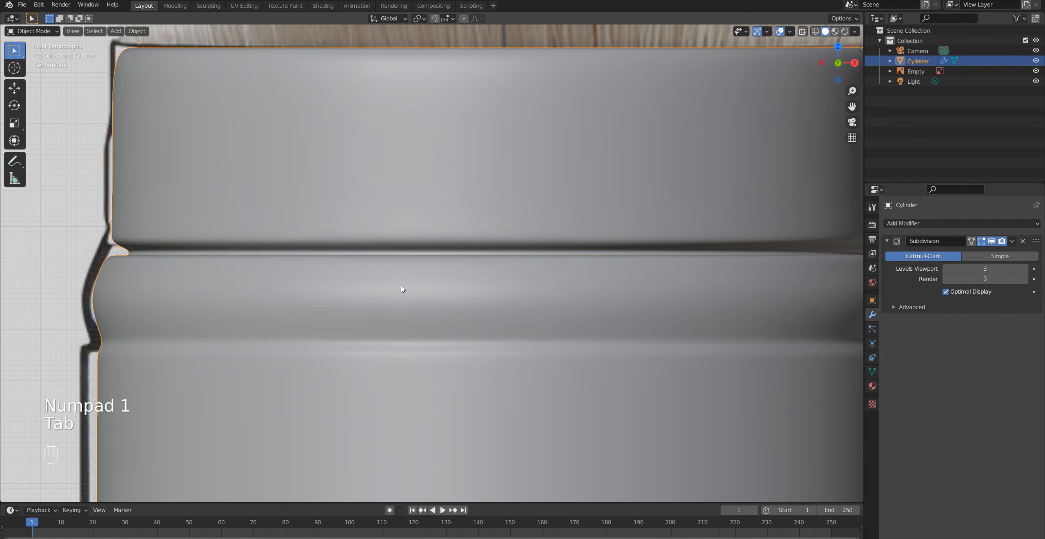
# Show the mesh in wireframe and move the neck section above the groove down about 0.016 m along Z
pyautogui.scroll(-3, 398, 288)
pyautogui.scroll(2, 400, 286)
pyautogui.scroll(-3, 401, 286)
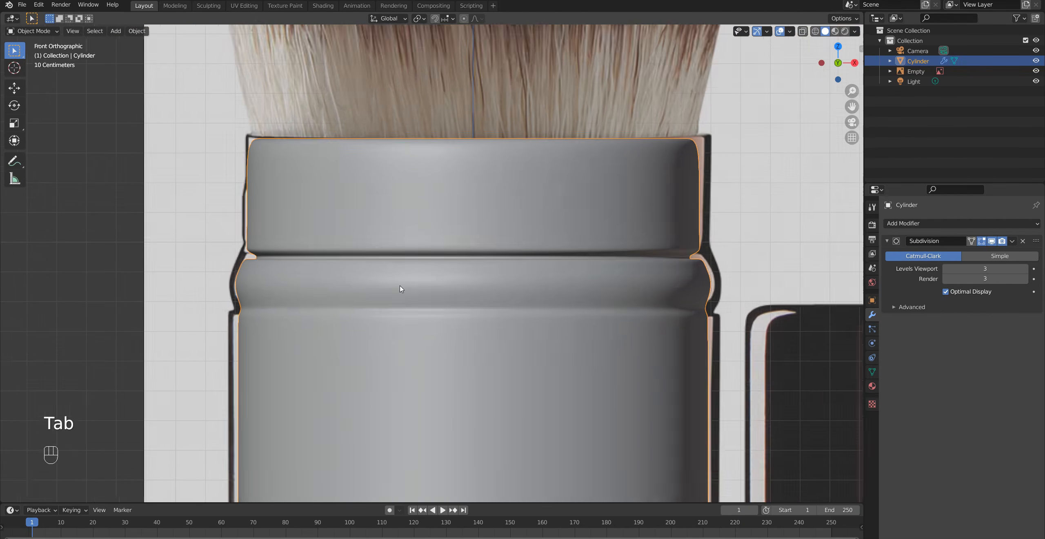
pyautogui.press('Tab')
pyautogui.press('z')
pyautogui.moveTo(203, 97); pyautogui.dragTo(715, 248)
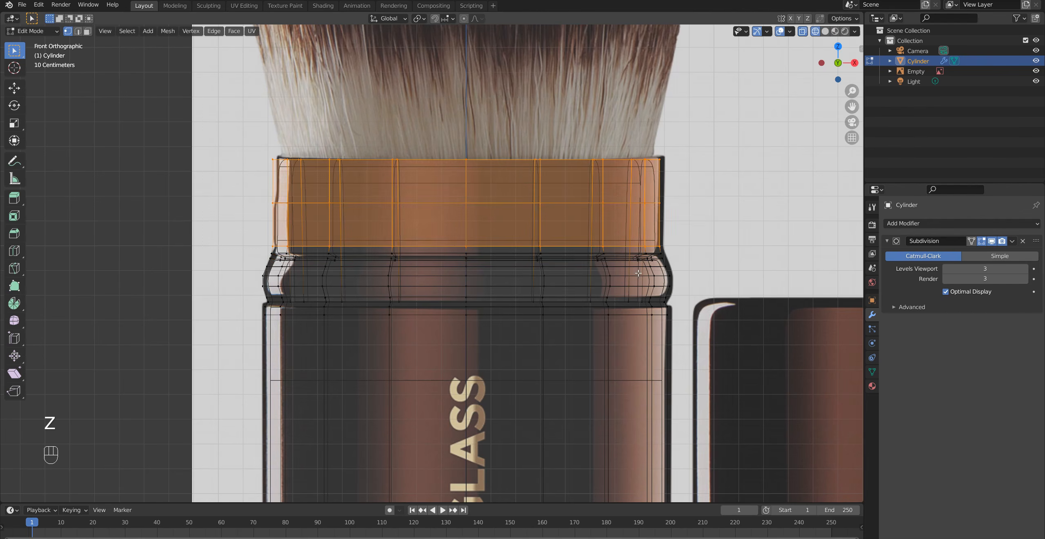
pyautogui.scroll(3, 571, 289)
pyautogui.keyDown('shift'); pyautogui.moveTo(573, 312); pyautogui.dragTo(550, 289, button='middle'); pyautogui.keyUp('shift')
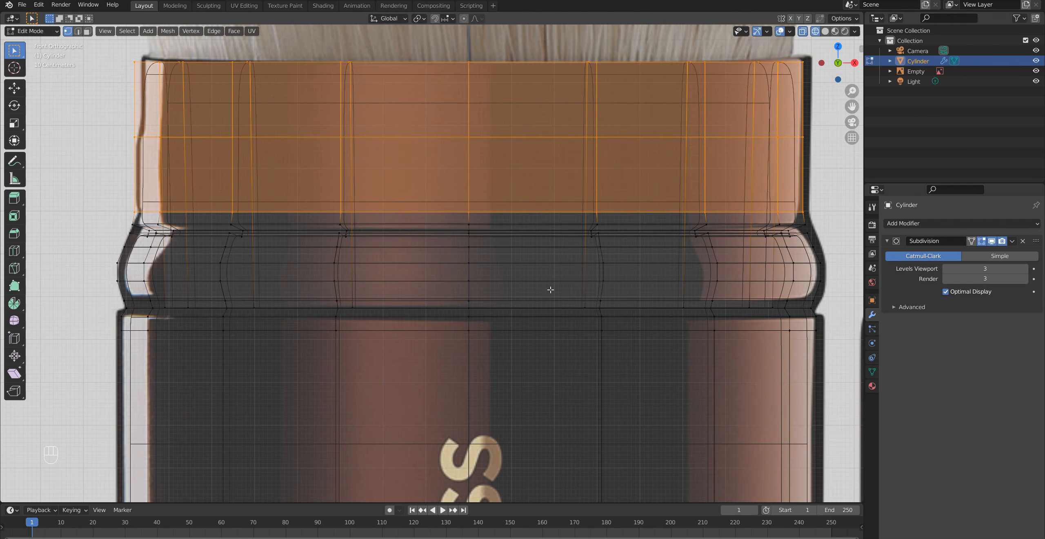
pyautogui.press('g')
pyautogui.press('z')
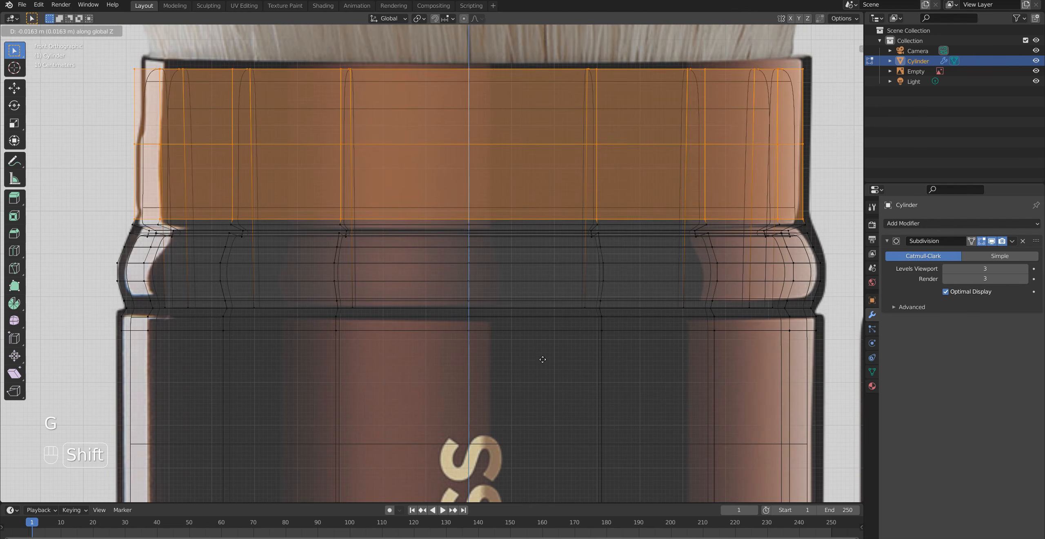
pyautogui.click(542, 364)
# Select the top rim of the neck in front wireframe view and raise it about 0.0305 m along Z to match the reference
pyautogui.press('Tab')
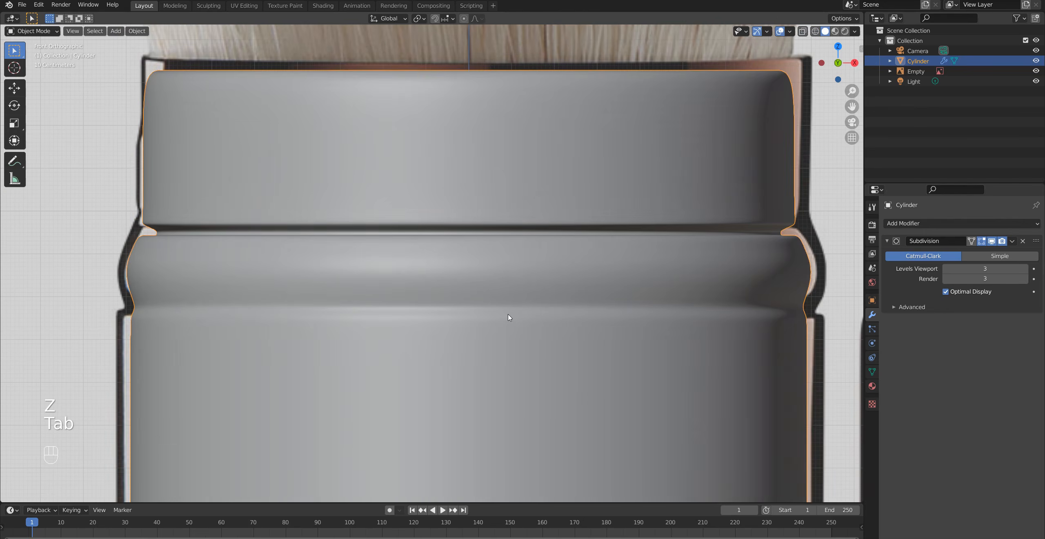
pyautogui.scroll(-1, 508, 314)
pyautogui.moveTo(474, 309)
pyautogui.mouseDown(button='middle')
pyautogui.moveTo(572, 320)
pyautogui.moveTo(338, 306)
pyautogui.moveTo(392, 326)
pyautogui.moveTo(520, 319)
pyautogui.mouseUp(button='middle')
pyautogui.scroll(-3, 572, 320)
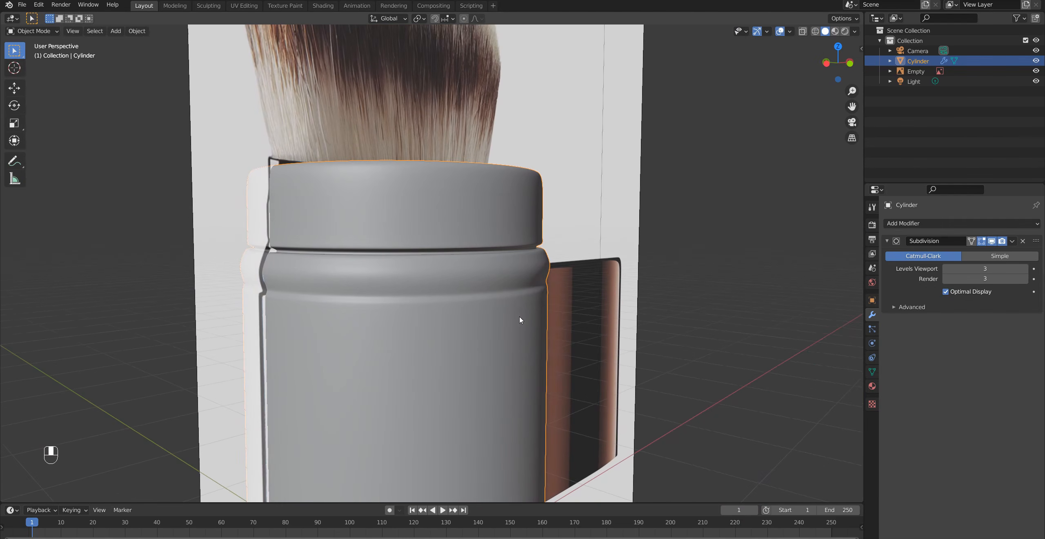
pyautogui.press('KP_1')
pyautogui.press('z')
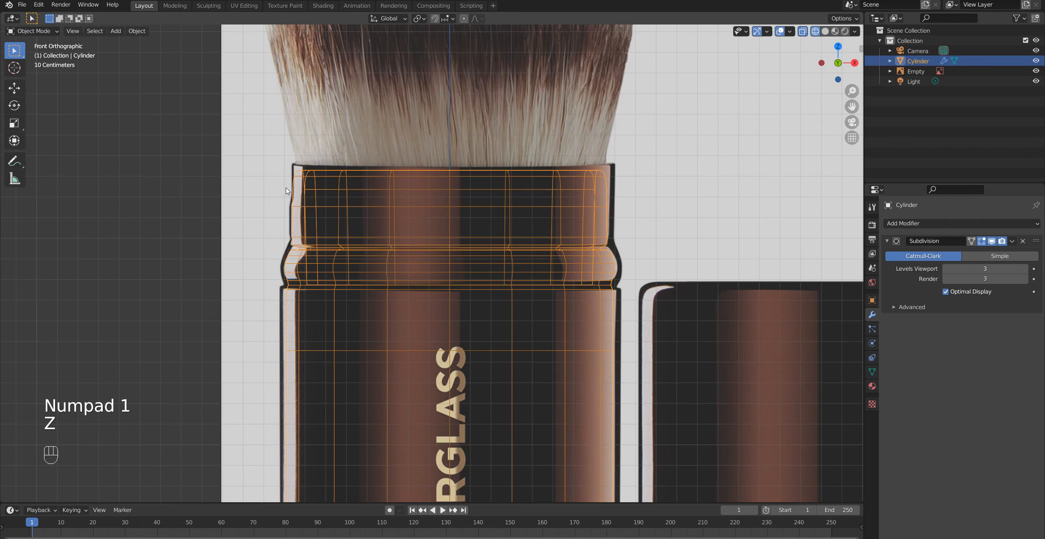
pyautogui.scroll(1, 341, 196)
pyautogui.press('Tab')
pyautogui.moveTo(265, 144); pyautogui.dragTo(692, 183)
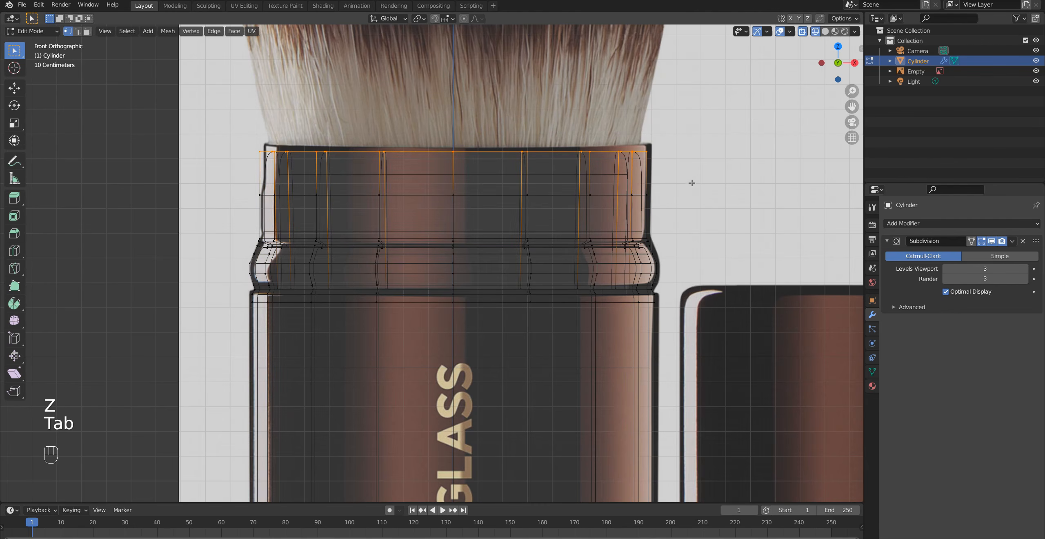
pyautogui.press('g')
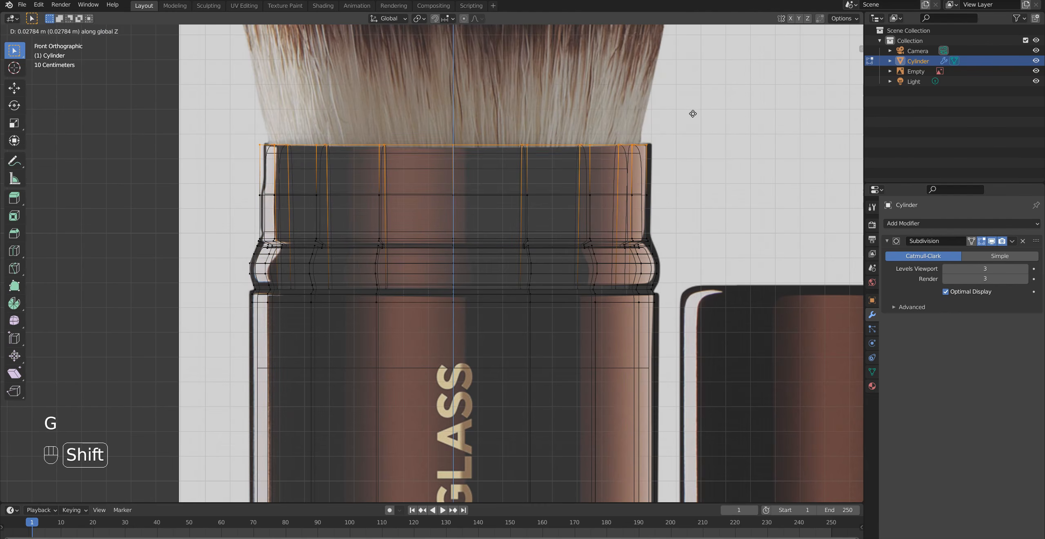
pyautogui.keyDown('shift'); pyautogui.click(695, 107); pyautogui.keyUp('shift')
# Add one loop cut around the outer neck wall close below the top rim, with a slide factor of -0.694
pyautogui.hotkey('ctrl', 'r')
pyautogui.click(604, 168)
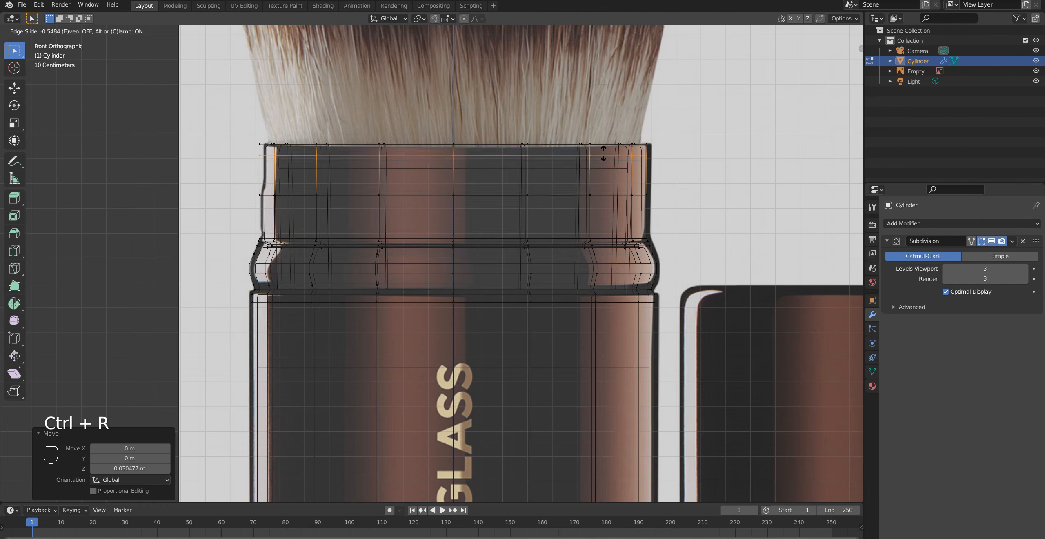
pyautogui.click(602, 154)
pyautogui.moveTo(602, 154)
pyautogui.mouseDown(button='middle')
pyautogui.moveTo(531, 204)
pyautogui.moveTo(514, 243)
pyautogui.mouseUp(button='middle')
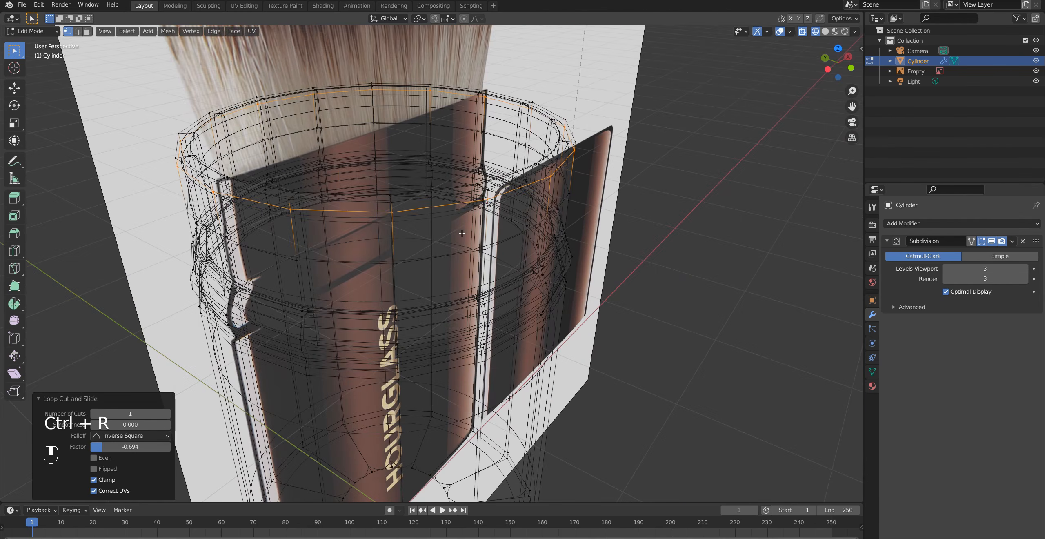
pyautogui.press('z')
pyautogui.moveTo(413, 214); pyautogui.dragTo(425, 240, button='middle')
pyautogui.moveTo(468, 273); pyautogui.dragTo(420, 376, button='middle')
pyautogui.press('Tab')
pyautogui.press('Tab')
# Bevel the outer edge loop at the handle's base with a width of 0.0267 m and 2 segments
pyautogui.keyDown('alt'); pyautogui.click(416, 378); pyautogui.keyUp('alt')
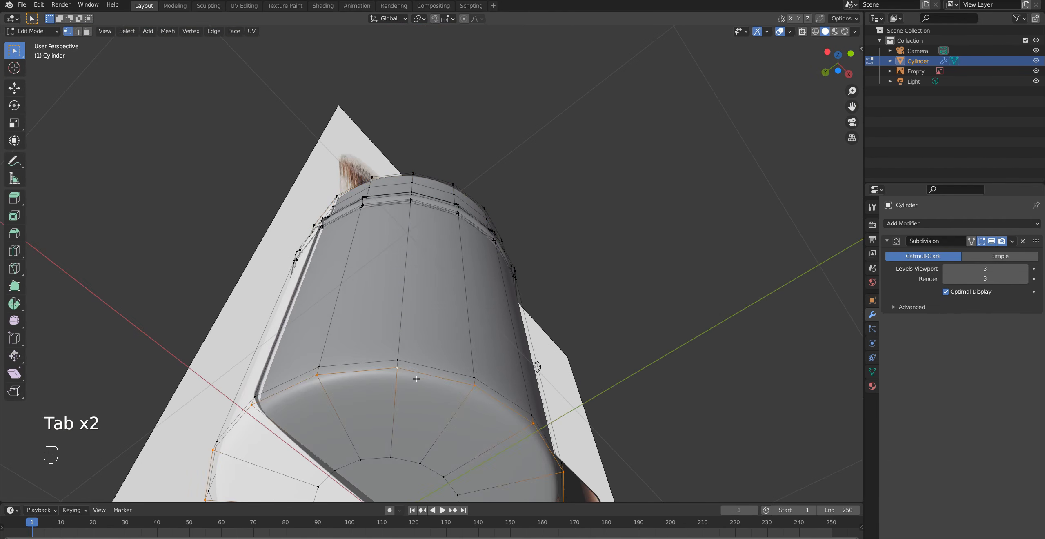
pyautogui.scroll(3, 437, 422)
pyautogui.keyDown('shift'); pyautogui.moveTo(437, 422); pyautogui.dragTo(434, 273, button='middle'); pyautogui.keyUp('shift')
pyautogui.hotkey('ctrl', 'b')
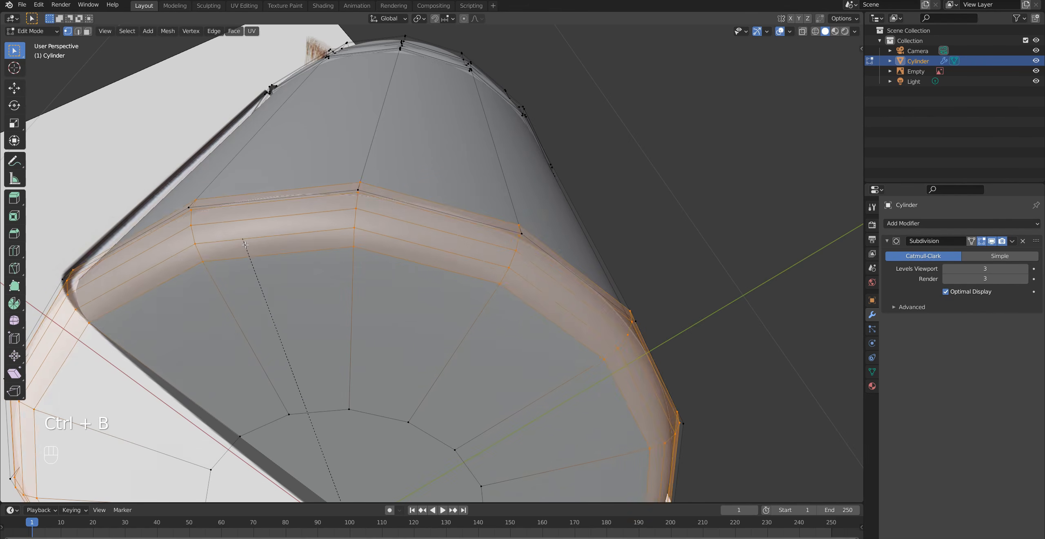
pyautogui.scroll(3, 192, 306)
pyautogui.click(213, 308)
pyautogui.moveTo(213, 308); pyautogui.dragTo(107, 347, button='middle')
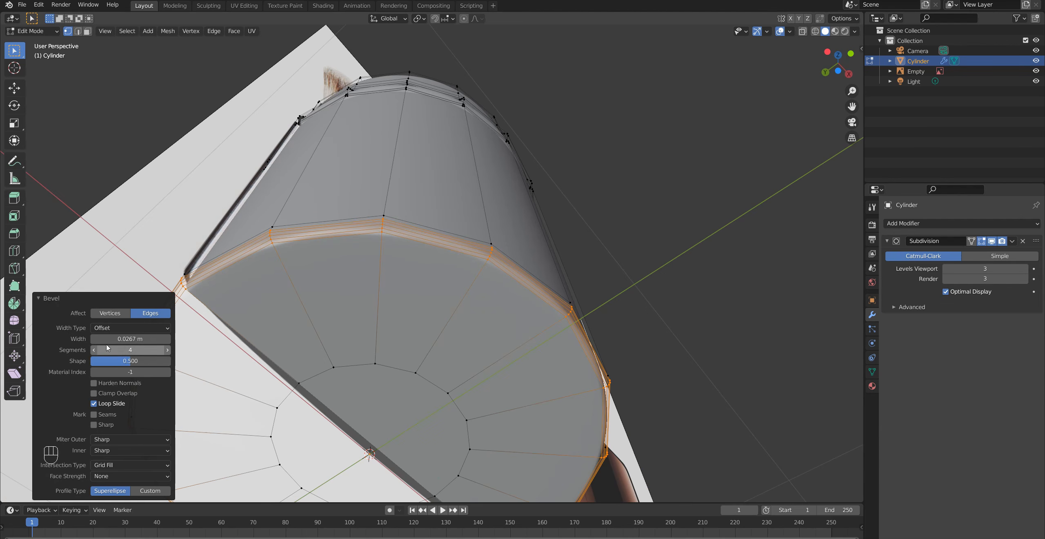
pyautogui.click(93, 350)
pyautogui.click(93, 350)
# Bevel the outer edge loop of the neck's top rim by a narrow width
pyautogui.moveTo(254, 310); pyautogui.dragTo(271, 329, button='middle')
pyautogui.keyDown('shift'); pyautogui.moveTo(314, 411); pyautogui.dragTo(530, 270, button='middle'); pyautogui.keyUp('shift')
pyautogui.press('Tab')
pyautogui.press('Tab')
pyautogui.keyDown('alt'); pyautogui.click(547, 325); pyautogui.keyUp('alt')
pyautogui.scroll(2, 530, 270)
pyautogui.moveTo(539, 238); pyautogui.dragTo(479, 206, button='middle')
pyautogui.hotkey('ctrl', 'b')
pyautogui.press('shift')
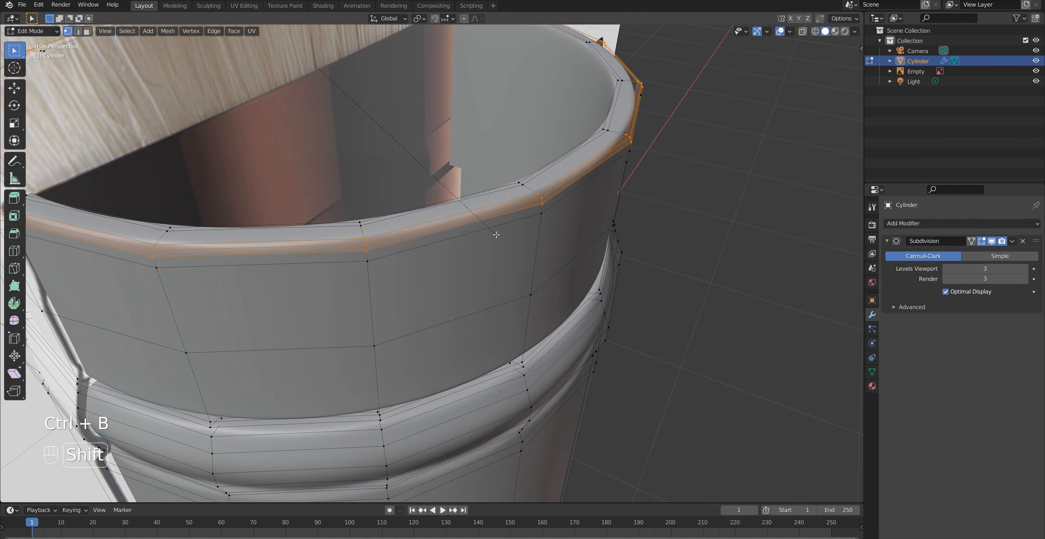
pyautogui.click(499, 241)
# Try to bevel the inner edge loop of the neck's top rim
pyautogui.moveTo(469, 249); pyautogui.dragTo(560, 228, button='middle')
pyautogui.keyDown('shift'); pyautogui.moveTo(703, 192); pyautogui.dragTo(575, 280, button='middle'); pyautogui.keyUp('shift')
pyautogui.keyDown('alt'); pyautogui.click(587, 236); pyautogui.keyUp('alt')
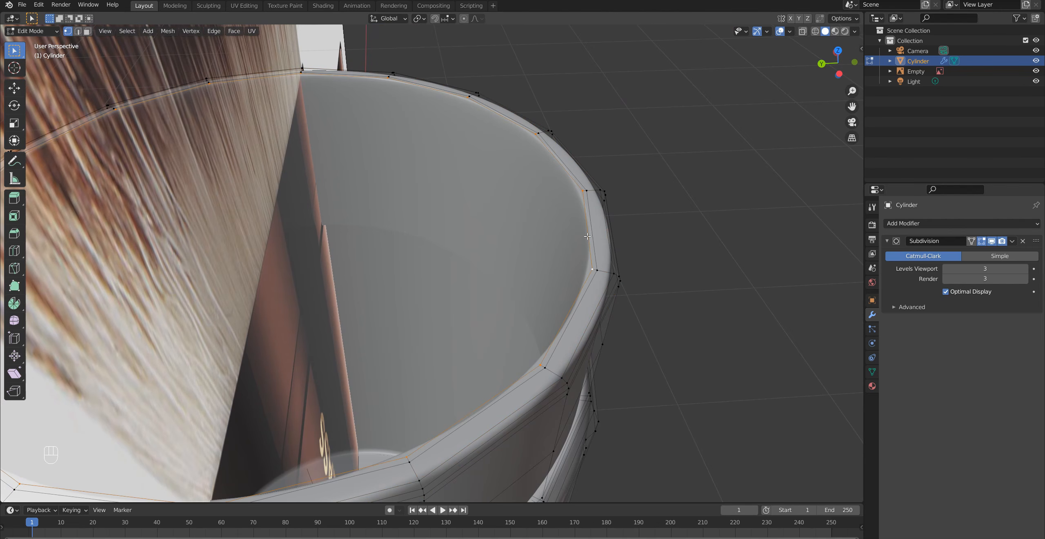
pyautogui.hotkey('ctrl', 'b')
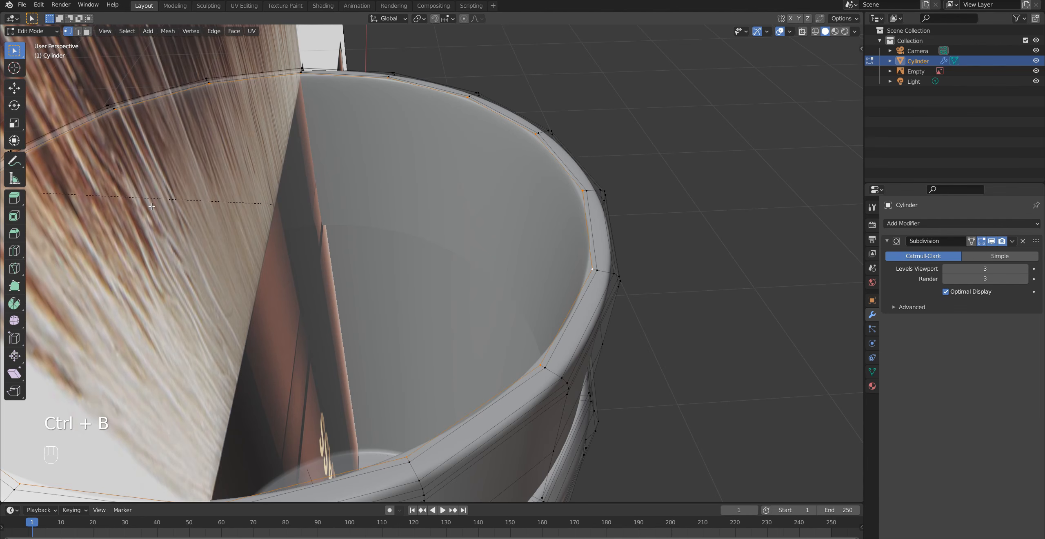
pyautogui.click(594, 249)
pyautogui.hotkey('ctrl', 'z')
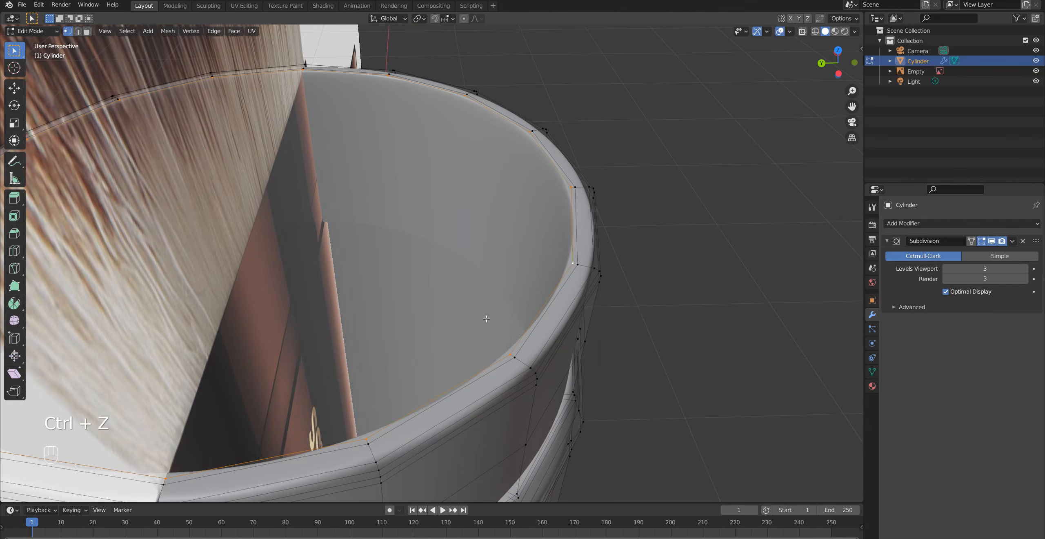
# Turn off the Subdivision modifier's edit-mode and viewport display, and isolate the cylinder in local view
pyautogui.scroll(-3, 487, 318)
pyautogui.moveTo(486, 319); pyautogui.dragTo(502, 324, button='middle')
pyautogui.click(971, 241)
pyautogui.click(982, 241)
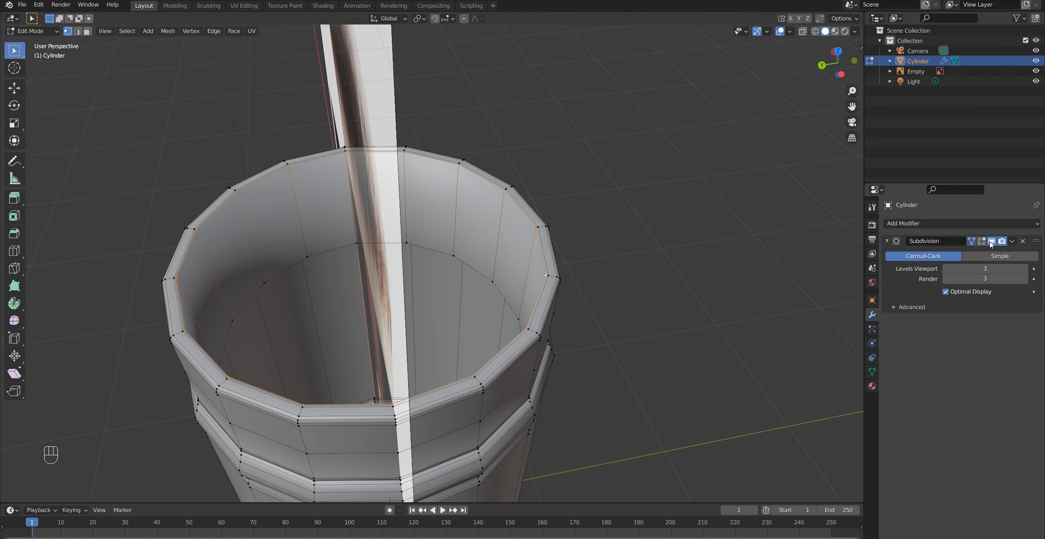
pyautogui.press('KP_Divide')
# Add one loop cut around the inner neck wall close to the top rim, with a slide factor of 0.866
pyautogui.moveTo(493, 245); pyautogui.dragTo(539, 238, button='middle')
pyautogui.scroll(2, 539, 239)
pyautogui.keyDown('shift'); pyautogui.moveTo(576, 65); pyautogui.dragTo(476, 317, button='middle'); pyautogui.keyUp('shift')
pyautogui.scroll(3, 476, 317)
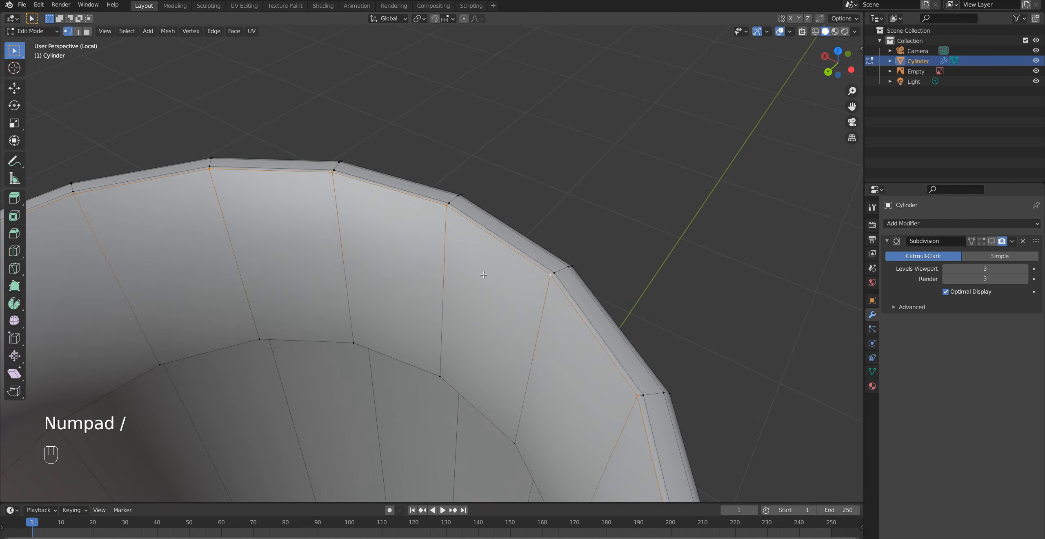
pyautogui.hotkey('ctrl', 'r')
pyautogui.click(445, 284)
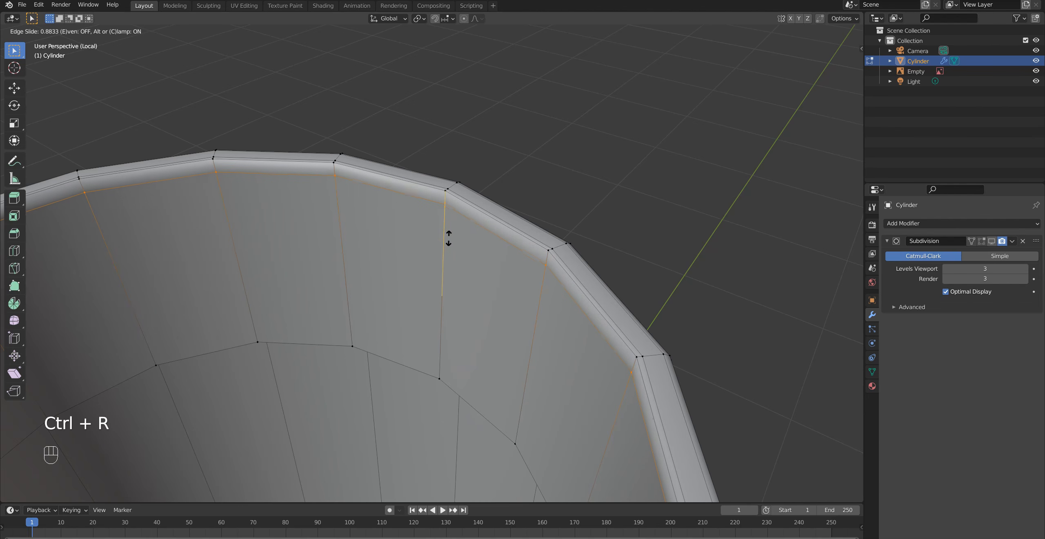
pyautogui.click(449, 240)
pyautogui.moveTo(449, 240); pyautogui.dragTo(418, 250, button='middle')
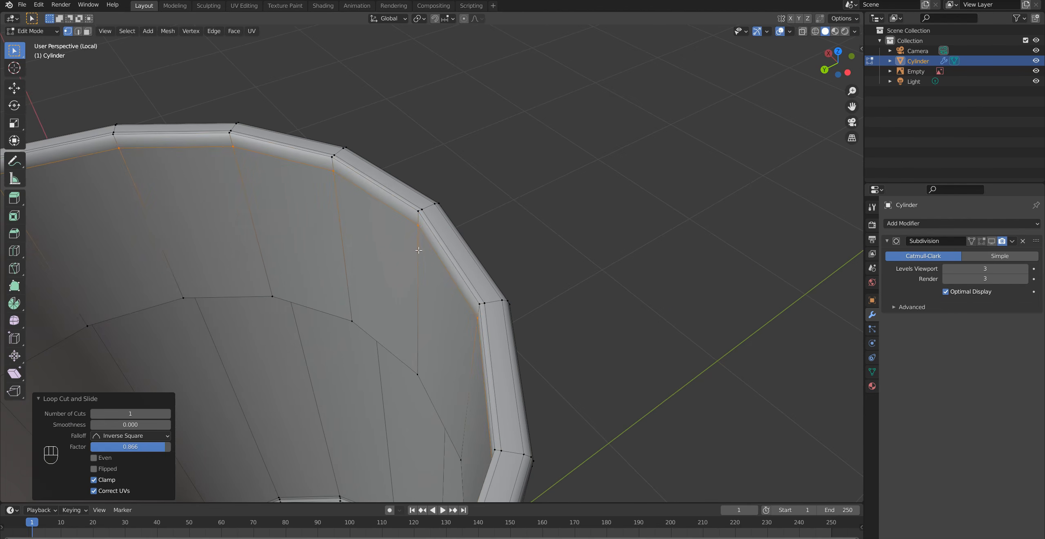
# Bevel the inner edge loop of the neck's top rim by a narrow width
pyautogui.keyDown('alt'); pyautogui.click(427, 226); pyautogui.keyUp('alt')
pyautogui.hotkey('ctrl', 'b')
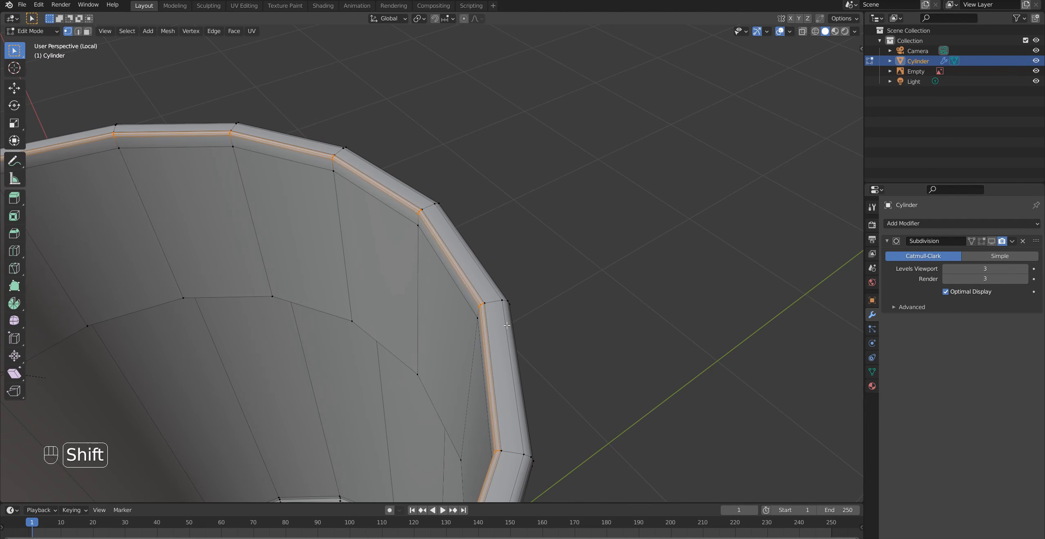
pyautogui.click(521, 333)
pyautogui.scroll(4, 456, 201)
pyautogui.click(167, 350)
# Return to Object Mode, re-enable the Subdivision modifier's viewport and edit-mode display, and leave local view for the front view
pyautogui.press('Tab')
pyautogui.scroll(-6, 344, 221)
pyautogui.moveTo(345, 223); pyautogui.dragTo(229, 222, button='middle')
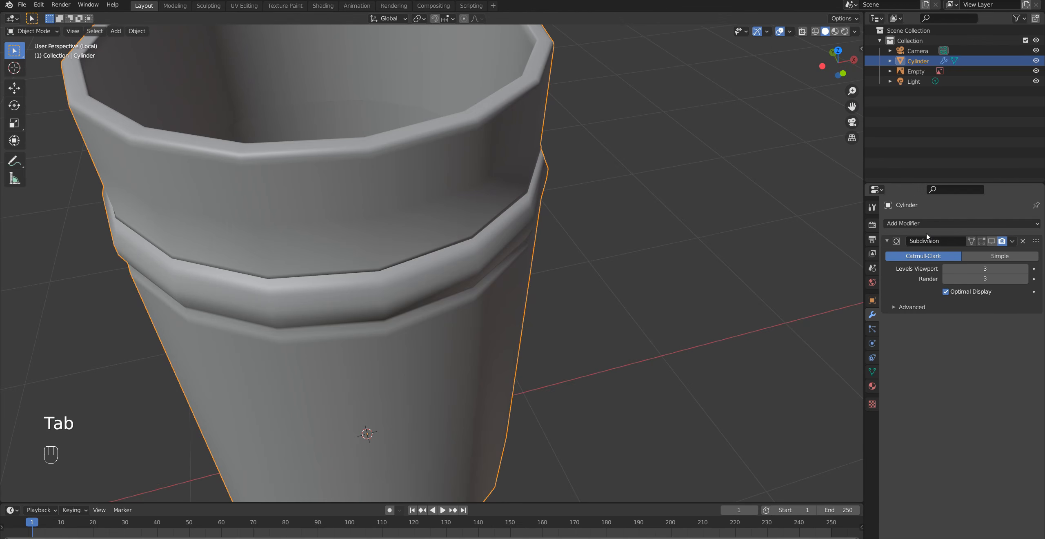
pyautogui.click(992, 241)
pyautogui.click(983, 241)
pyautogui.press('KP_1')
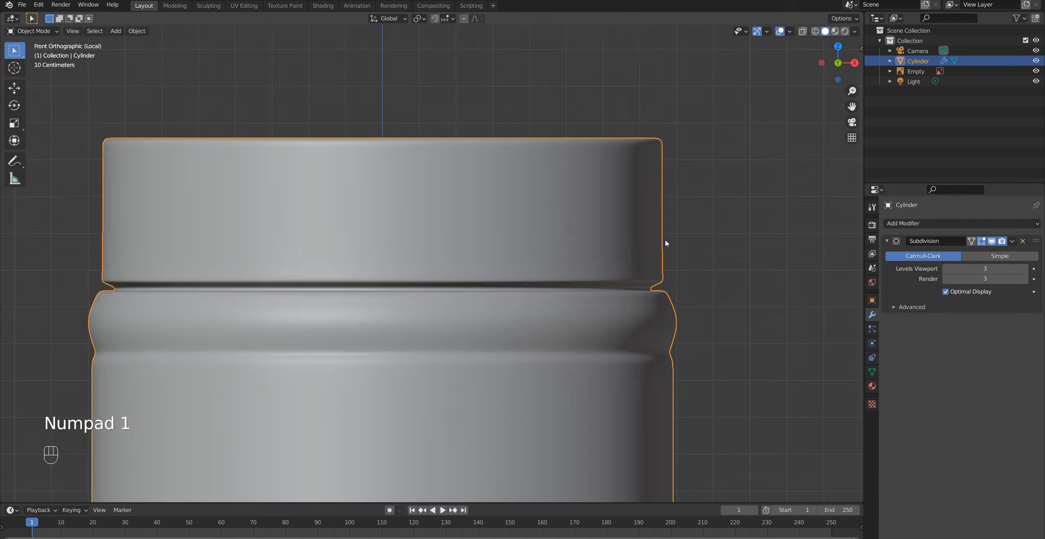
pyautogui.press('KP_Divide')
pyautogui.press('KP_1')
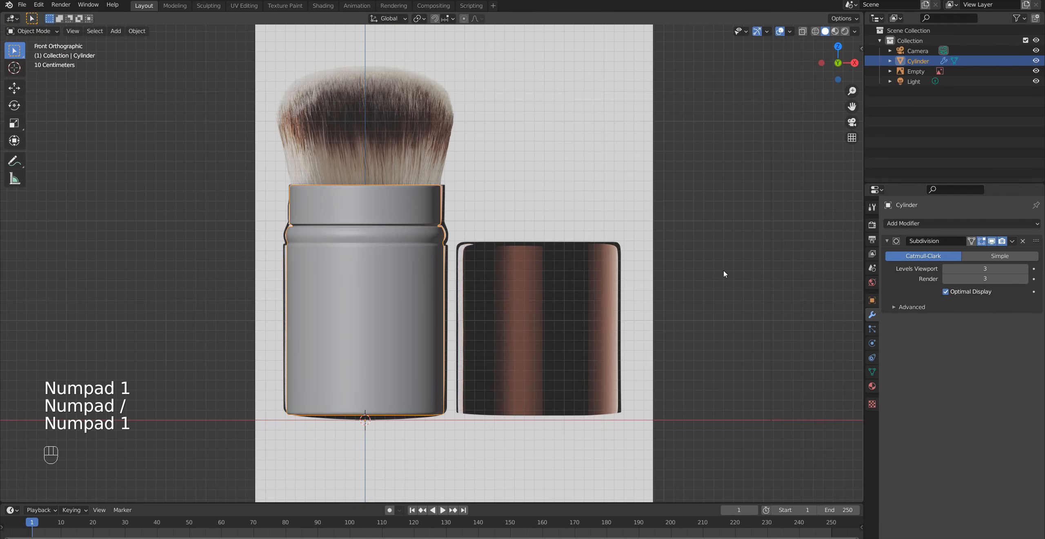
# Open the handle mesh for editing in wireframe over the reference image's neck and collar
pyautogui.click(724, 270)
pyautogui.scroll(3, 515, 278)
pyautogui.click(293, 158)
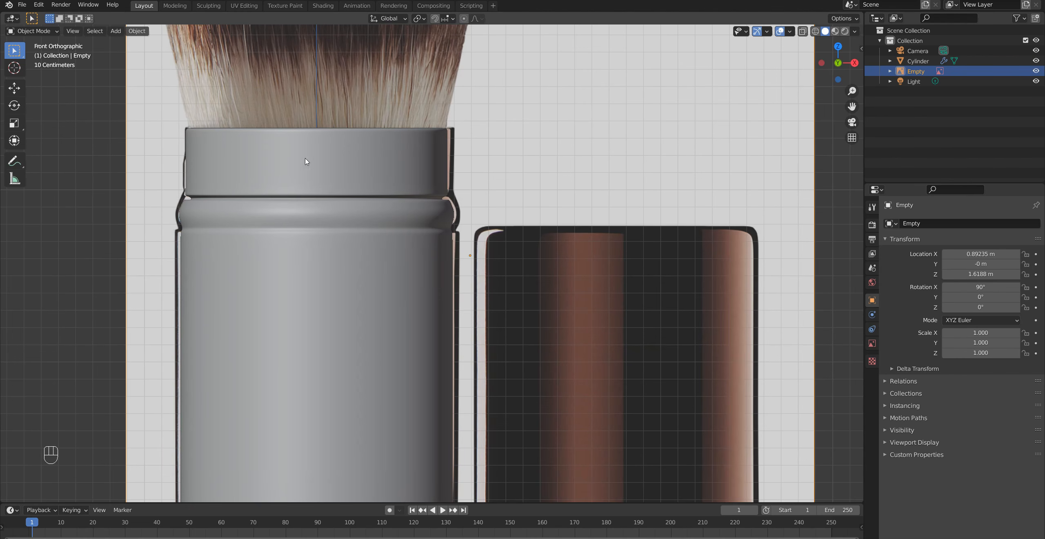
pyautogui.keyDown('shift'); pyautogui.moveTo(308, 222); pyautogui.dragTo(374, 241, button='middle'); pyautogui.keyUp('shift')
pyautogui.scroll(1, 374, 241)
pyautogui.click(364, 196)
pyautogui.press('Tab')
pyautogui.keyDown('shift'); pyautogui.moveTo(363, 194); pyautogui.dragTo(396, 241, button='middle'); pyautogui.keyUp('shift')
pyautogui.scroll(2, 396, 241)
pyautogui.press('z')
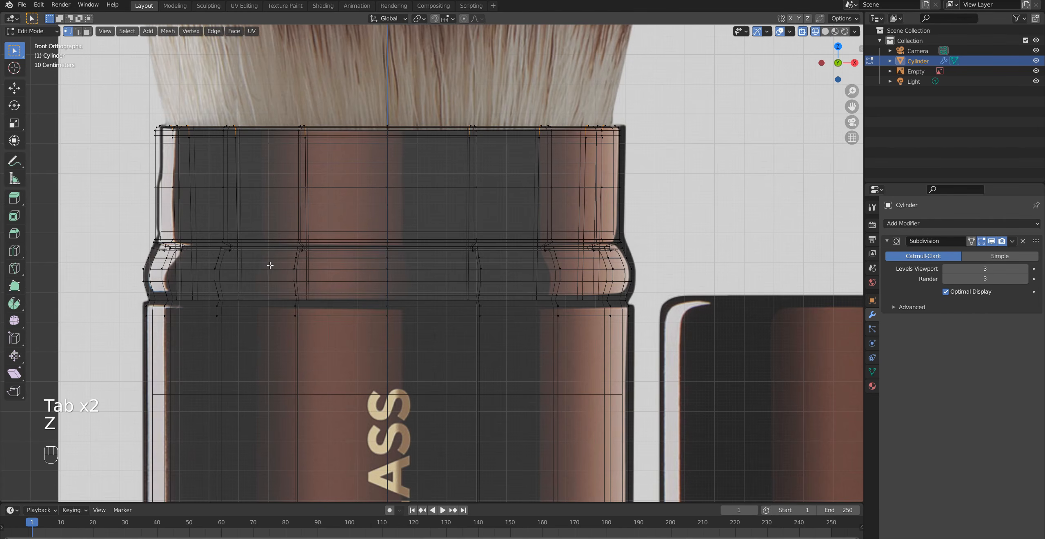
# Move all vertices of the neck section above the groove along Z by -0.009375 m, narrowing the groove
pyautogui.scroll(1, 238, 181)
pyautogui.moveTo(75, 73); pyautogui.dragTo(709, 240)
pyautogui.moveTo(709, 240); pyautogui.dragTo(534, 289, button='middle')
pyautogui.scroll(2, 432, 238)
pyautogui.moveTo(432, 238); pyautogui.dragTo(386, 239, button='middle')
pyautogui.press('KP_1')
pyautogui.press('z')
pyautogui.click(441, 235)
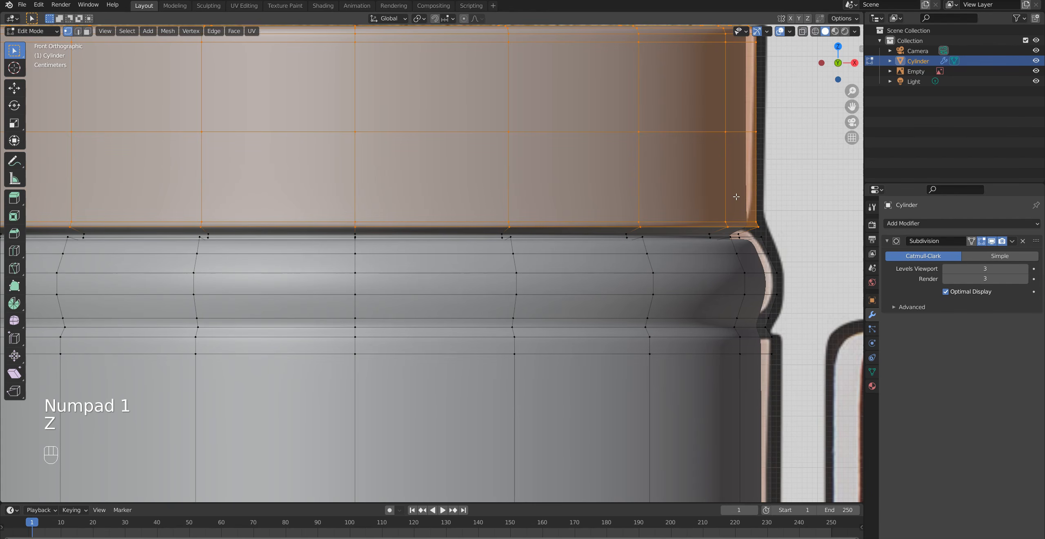
pyautogui.press('g')
pyautogui.press('z')
pyautogui.press('shift')
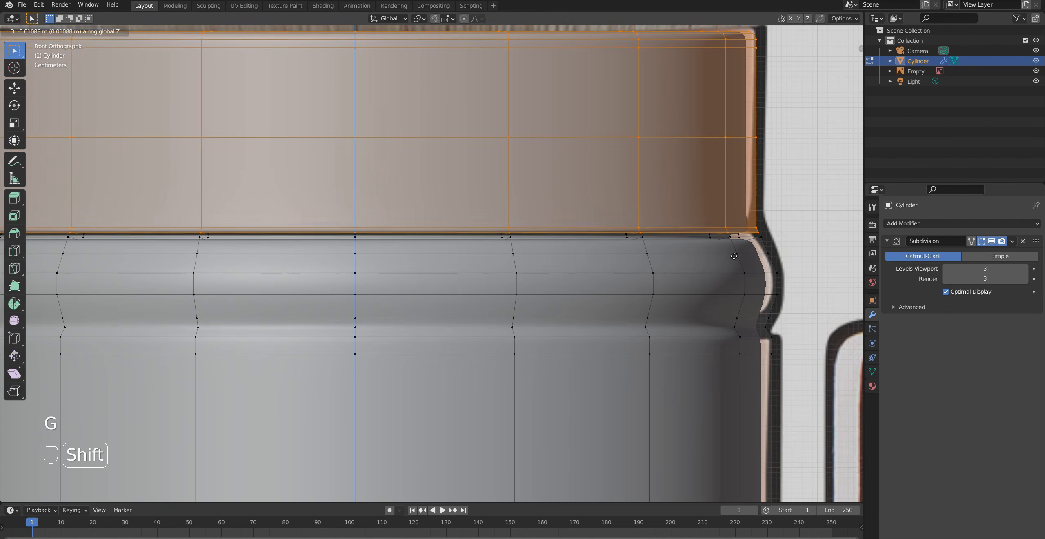
pyautogui.click(734, 245)
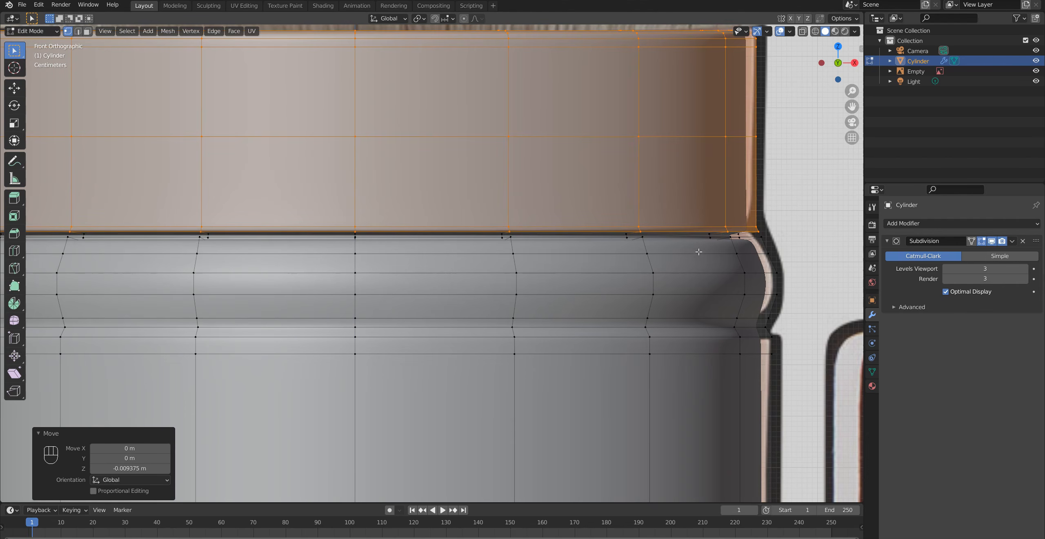
# Raise the edge loop at the collar's upper edge, just below the groove, by 0.018869 m along Z
pyautogui.moveTo(748, 250); pyautogui.dragTo(751, 270, button='middle')
pyautogui.keyDown('alt'); pyautogui.click(686, 244); pyautogui.keyUp('alt')
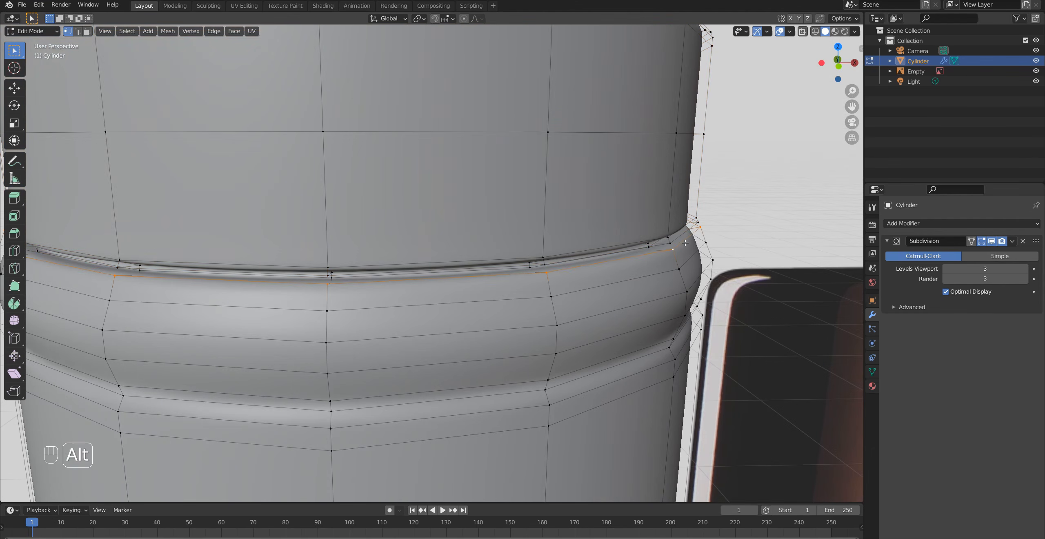
pyautogui.press('KP_1')
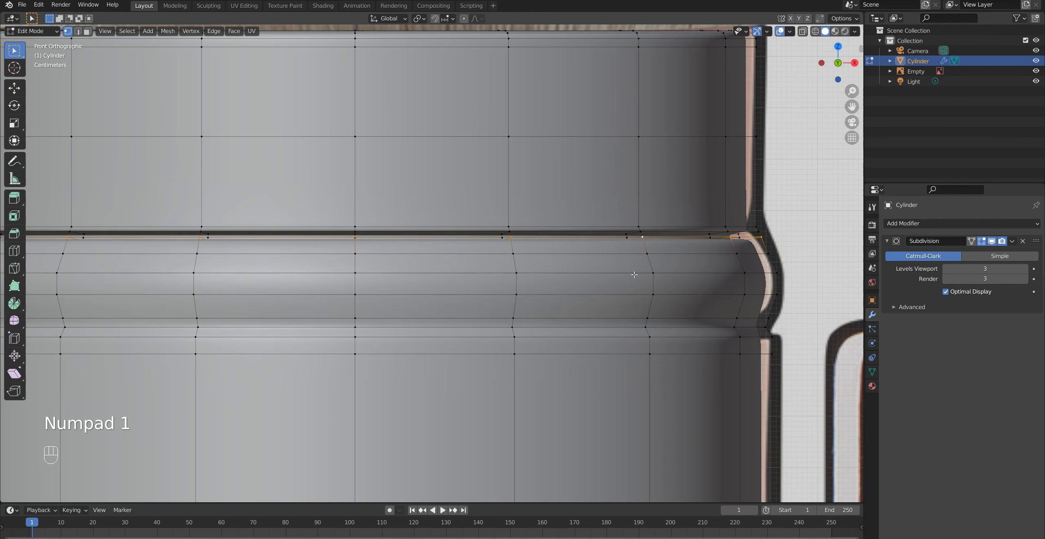
pyautogui.scroll(1, 640, 267)
pyautogui.keyDown('shift'); pyautogui.moveTo(716, 245); pyautogui.dragTo(641, 249, button='middle'); pyautogui.keyUp('shift')
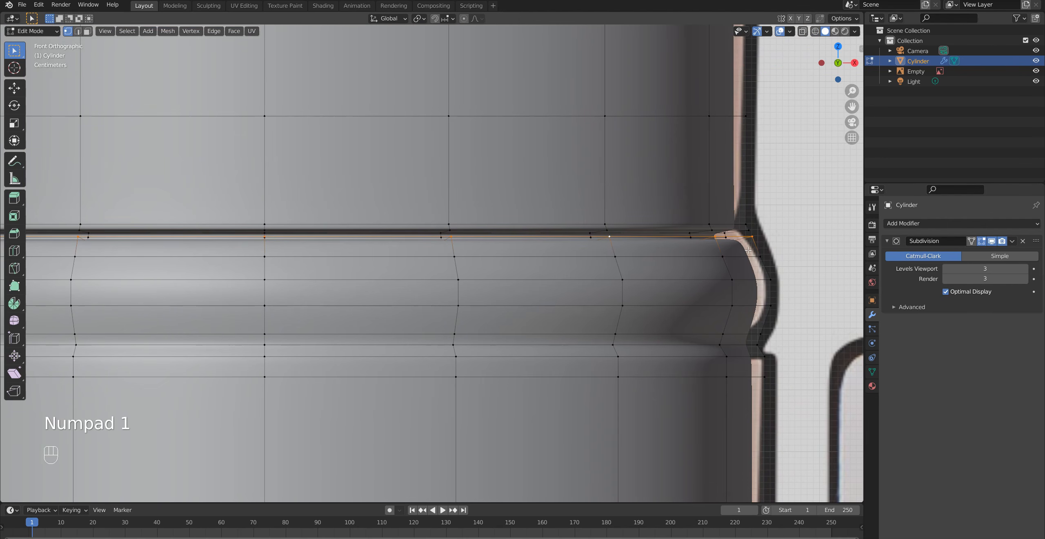
pyautogui.press('g')
pyautogui.press('z')
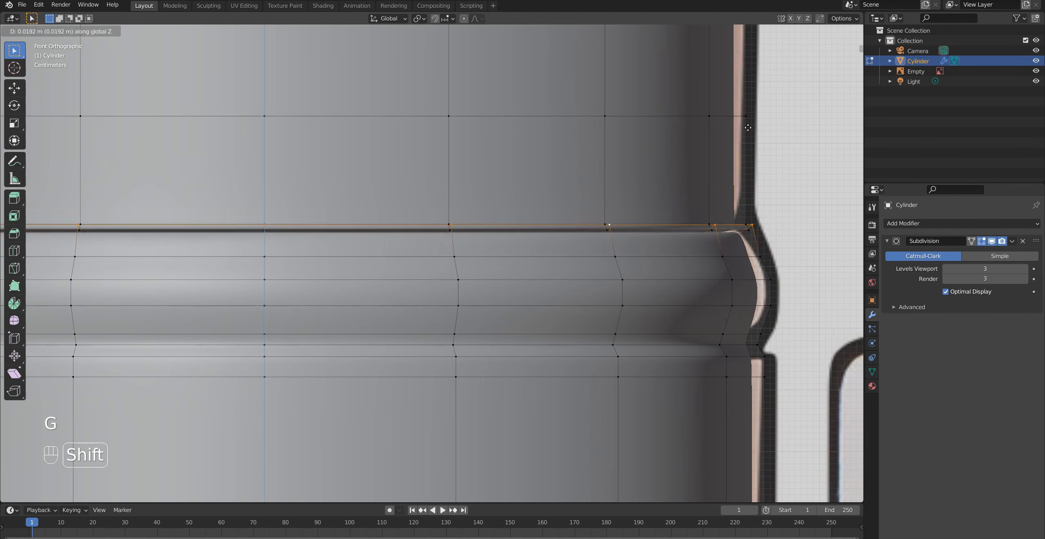
pyautogui.click(745, 129)
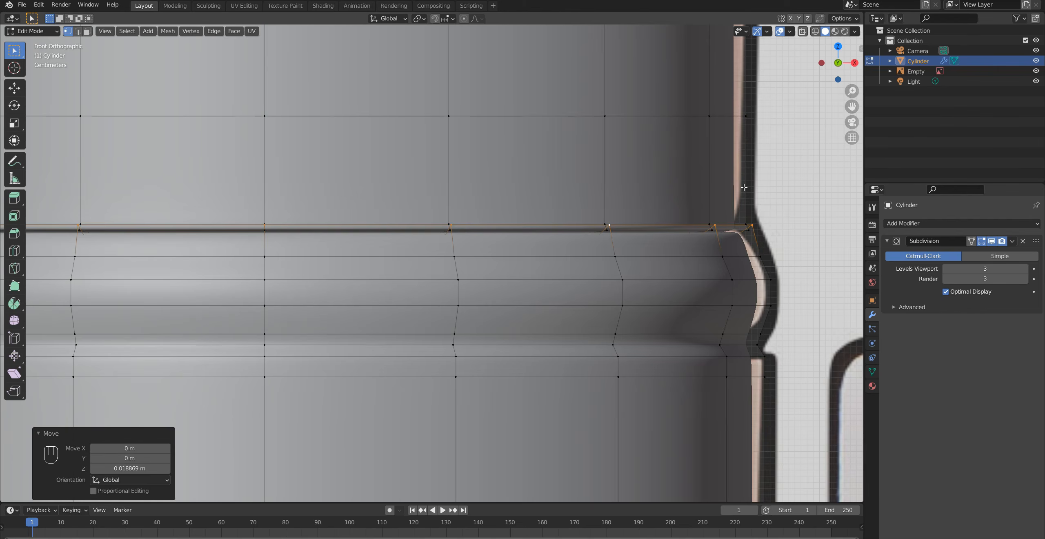
# Leave Edit Mode and examine the smoothed handle, collar and groove against the reference image from several angles
pyautogui.press('Tab')
pyautogui.scroll(-3, 740, 302)
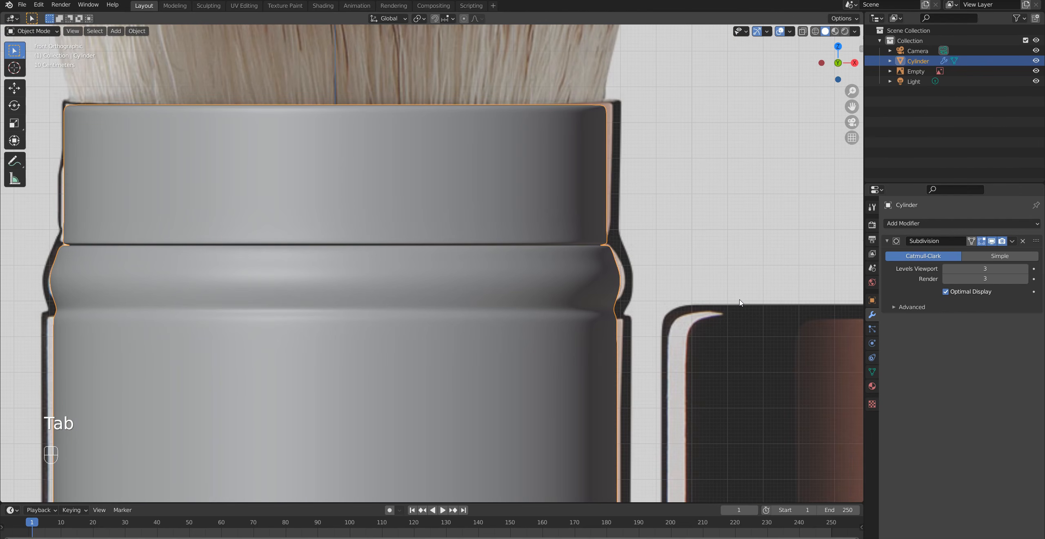
pyautogui.keyDown('shift'); pyautogui.moveTo(535, 300); pyautogui.dragTo(557, 299, button='middle'); pyautogui.keyUp('shift')
pyautogui.moveTo(508, 221); pyautogui.dragTo(571, 265, button='middle')
pyautogui.click(637, 309)
pyautogui.scroll(-2, 637, 309)
pyautogui.moveTo(543, 327); pyautogui.dragTo(491, 306, button='middle')
pyautogui.scroll(-5, 491, 310)
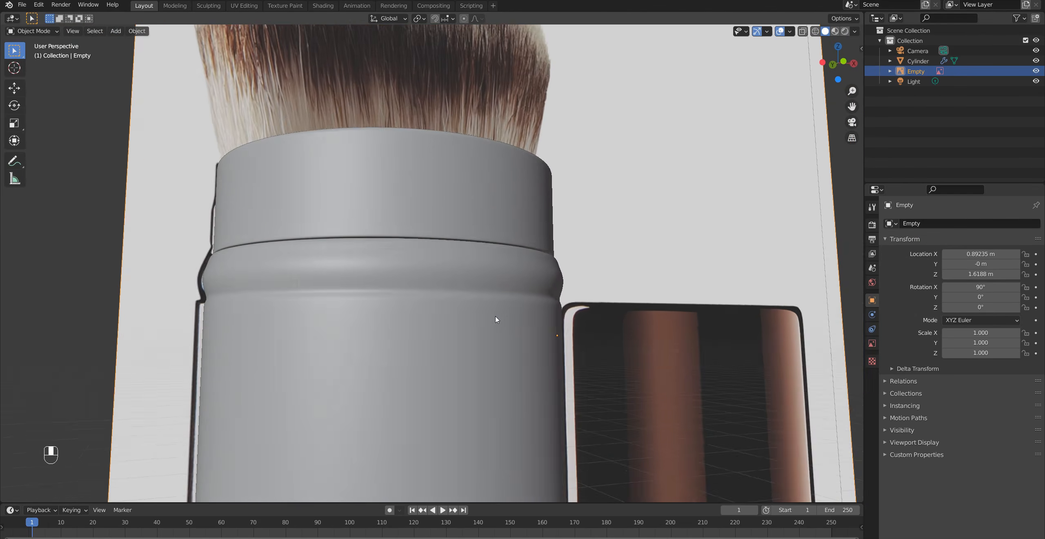
pyautogui.scroll(-1, 473, 359)
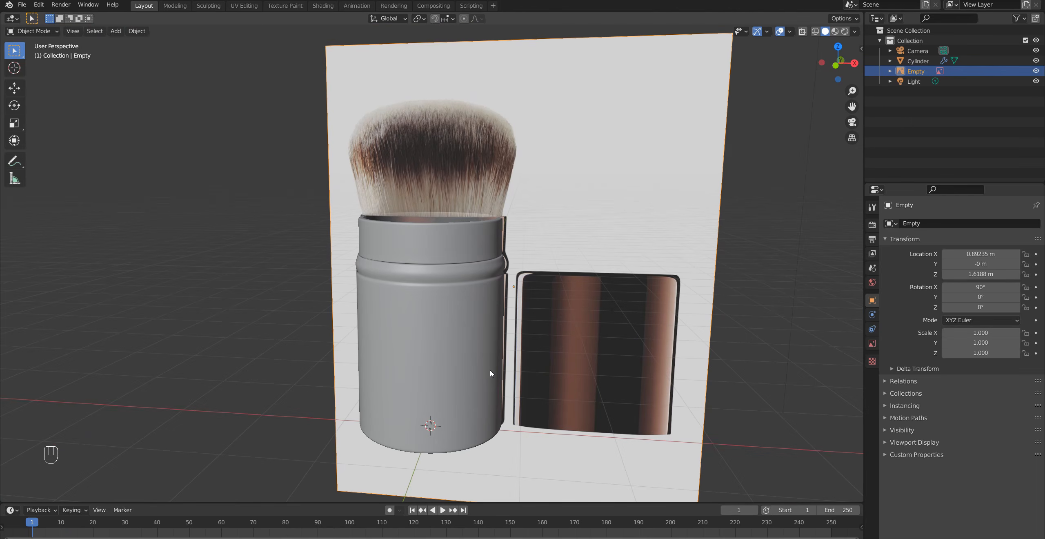
# Add a mesh cylinder with 16 vertices, 1 m radius and 2 m depth in the front view
pyautogui.press('KP_1')
pyautogui.keyDown('shift'); pyautogui.moveTo(569, 369); pyautogui.dragTo(376, 261, button='middle'); pyautogui.keyUp('shift')
pyautogui.scroll(2, 460, 342)
pyautogui.hotkey('shift', 'a')
pyautogui.moveTo(409, 261)
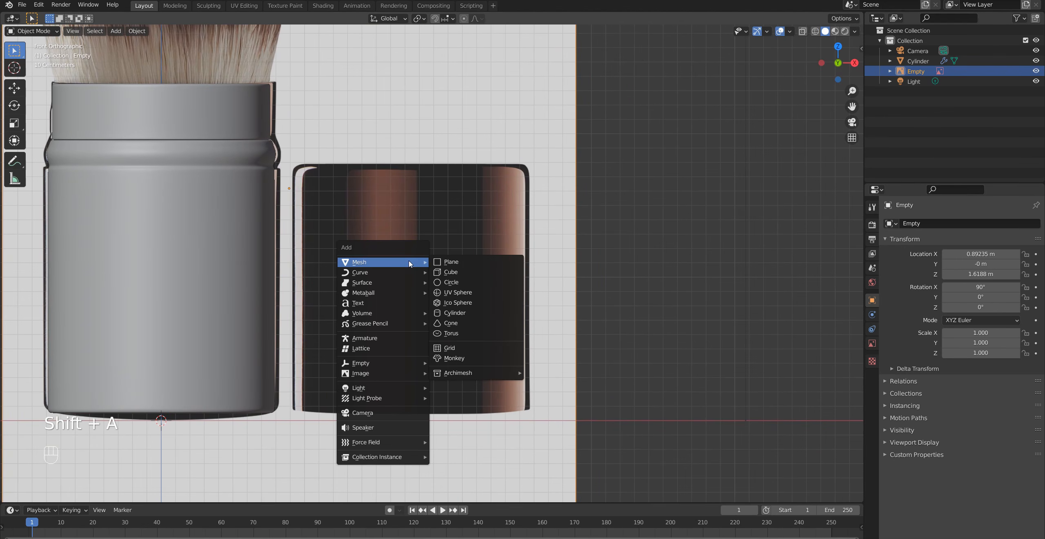
pyautogui.click(470, 312)
pyautogui.scroll(-2, 286, 394)
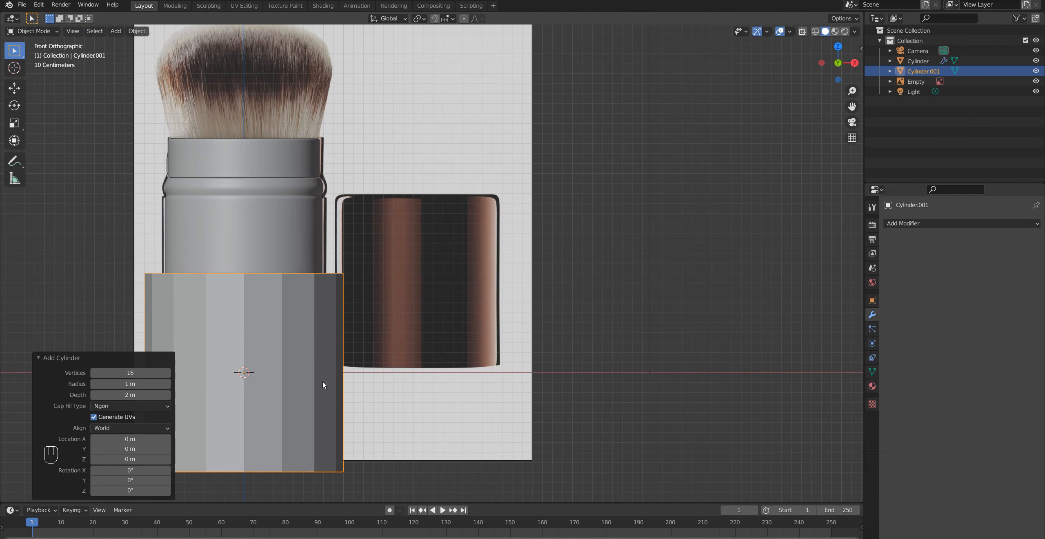
pyautogui.keyDown('shift'); pyautogui.moveTo(287, 394); pyautogui.dragTo(388, 348, button='middle'); pyautogui.keyUp('shift')
# In Edit Mode, move the new cylinder's mesh 1.7627 m along X and scale it by 0.830 to the cap's width
pyautogui.press('Tab')
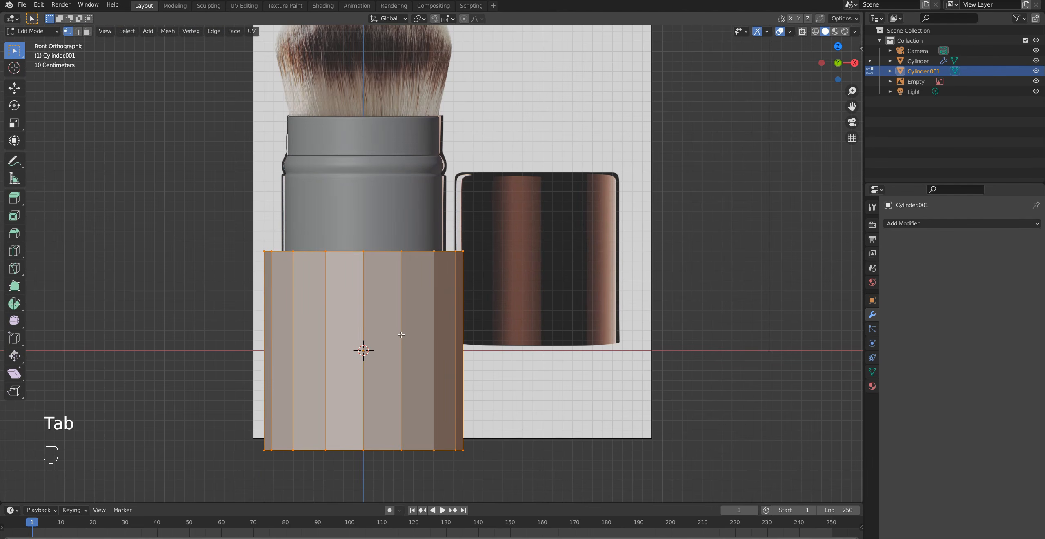
pyautogui.press('g')
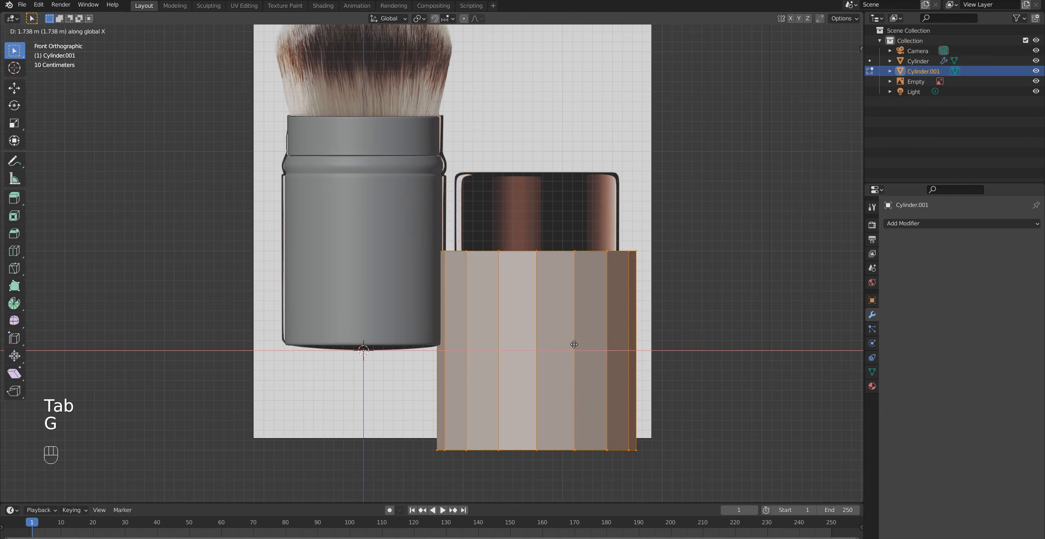
pyautogui.click(586, 357)
pyautogui.press('s')
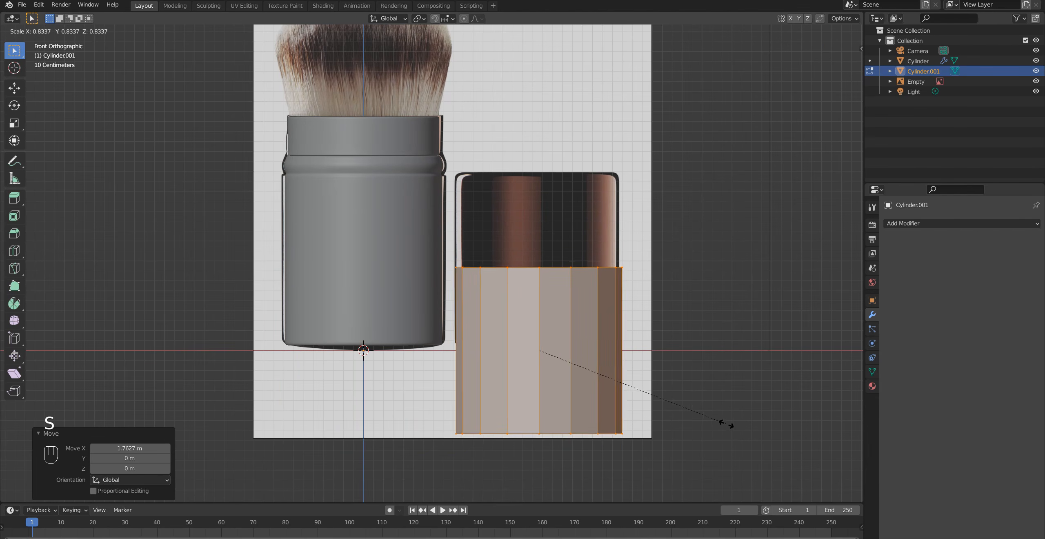
pyautogui.click(722, 423)
# Fine-position the cap cylinder over the reference cap by moving it -0.013528 m along X and 0.93464 m along Z
pyautogui.press('g')
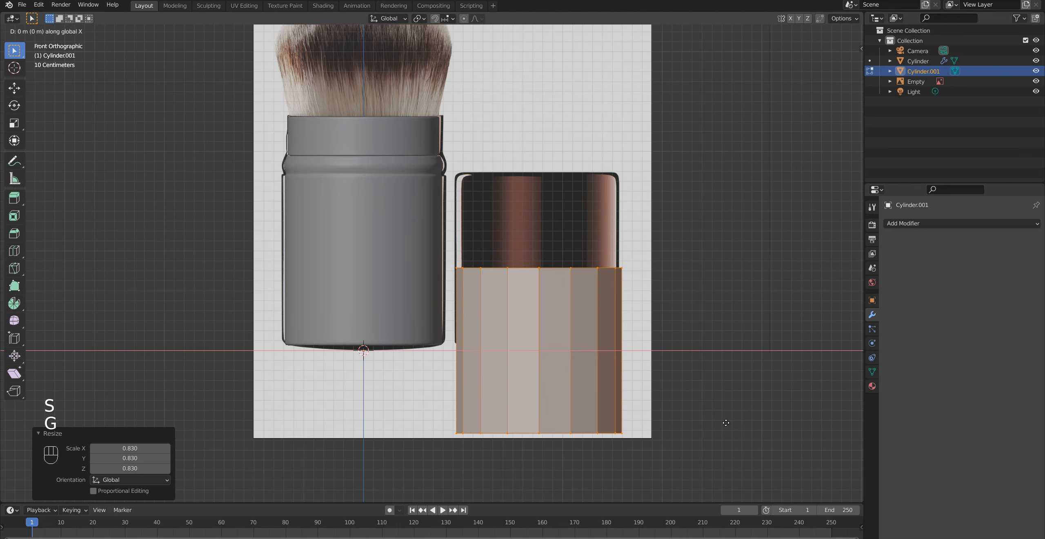
pyautogui.click(714, 423)
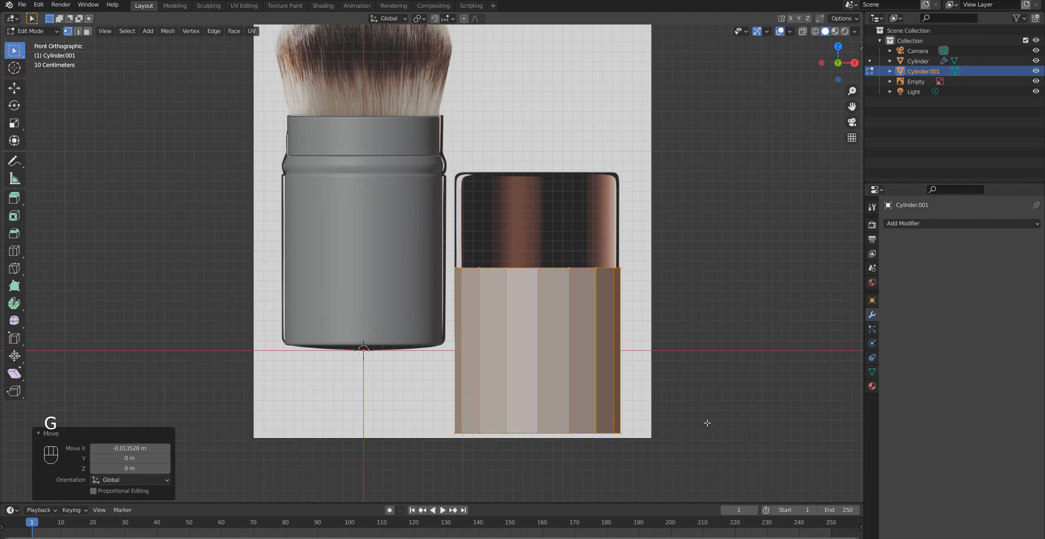
pyautogui.press('g')
pyautogui.press('z')
pyautogui.click(715, 327)
pyautogui.scroll(4, 577, 342)
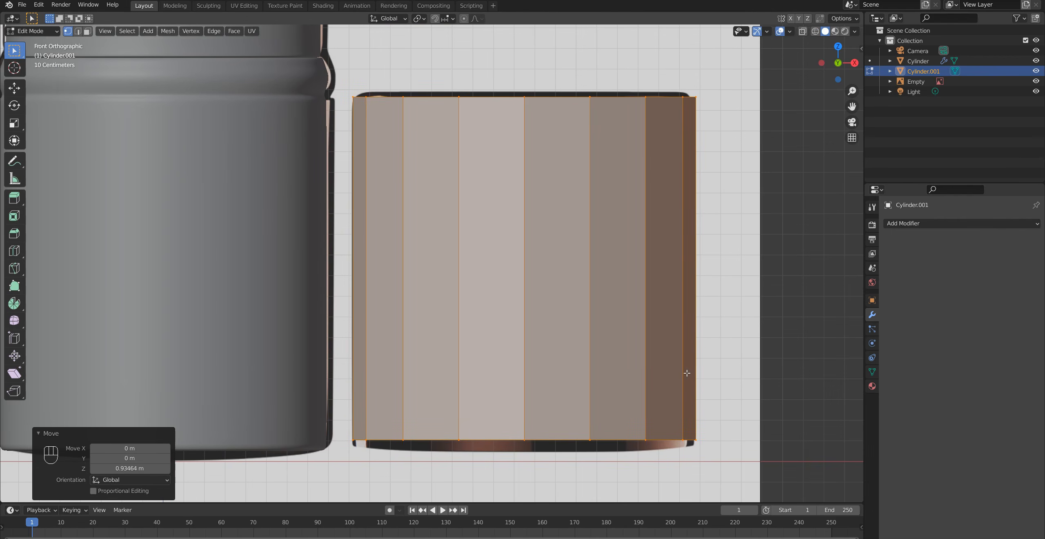
# In wireframe, move the cap cylinder's bottom vertices up 1.279 m along Z
pyautogui.press('z')
pyautogui.keyDown('shift'); pyautogui.moveTo(591, 395); pyautogui.dragTo(531, 375, button='middle'); pyautogui.keyUp('shift')
pyautogui.moveTo(274, 402); pyautogui.dragTo(661, 431)
pyautogui.press('g')
pyautogui.press('z')
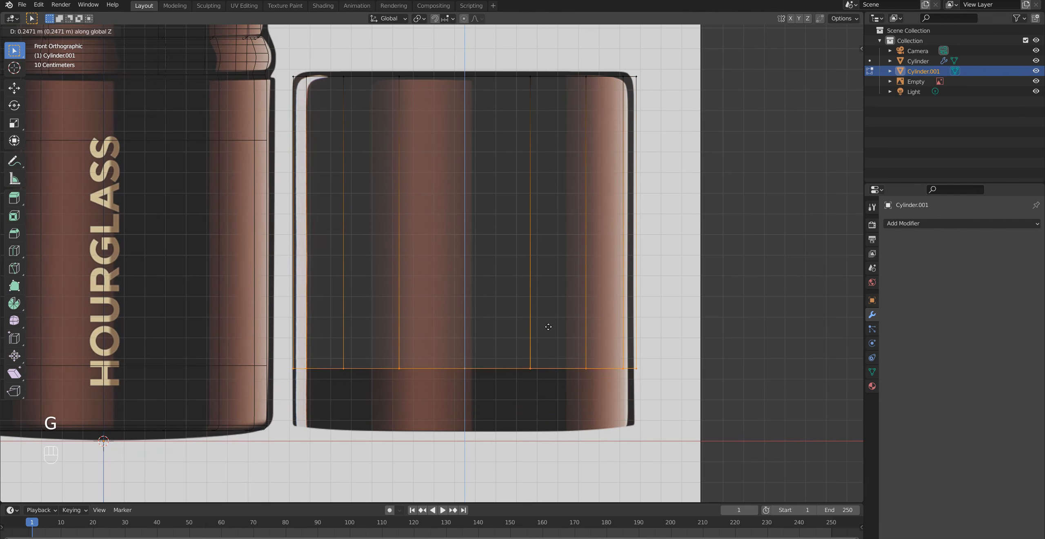
pyautogui.click(572, 124)
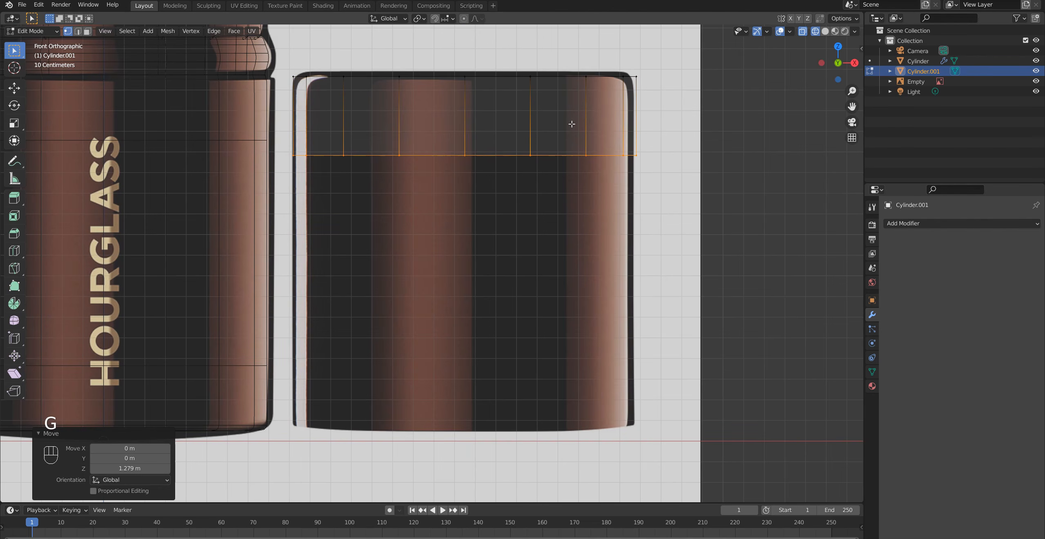
# Extrude the cap's bottom face downward twice, by 0.93705 m and 0.39538 m, to the reference cap's lower edge
pyautogui.press('e')
pyautogui.click(574, 317)
pyautogui.press('e')
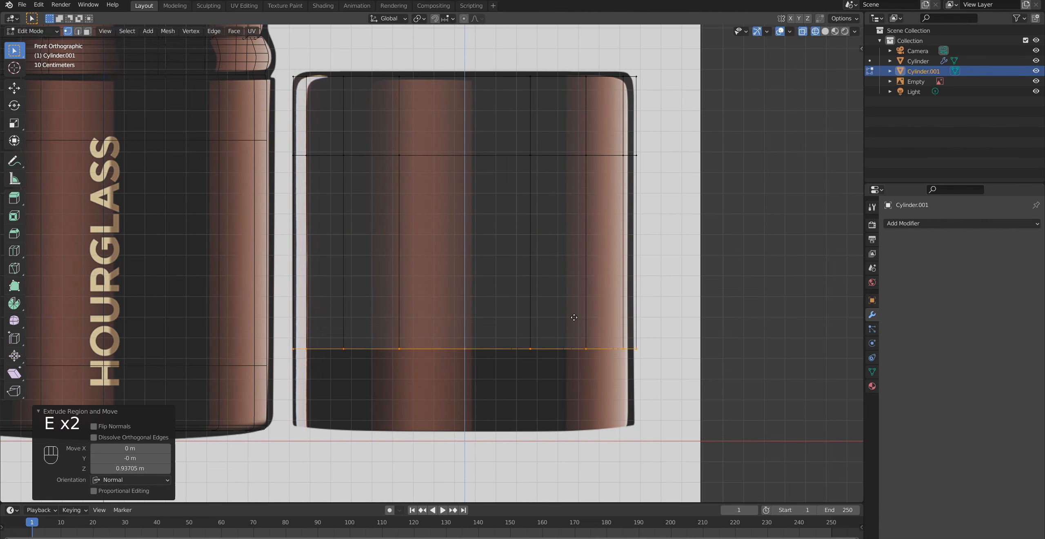
pyautogui.click(577, 399)
# Switch back to solid shading and delete the cap's bottom face to leave the cap open underneath
pyautogui.moveTo(578, 399); pyautogui.dragTo(530, 385, button='middle')
pyautogui.press('z')
pyautogui.click(601, 383)
pyautogui.keyDown('shift'); pyautogui.moveTo(518, 424); pyautogui.dragTo(559, 306, button='middle'); pyautogui.keyUp('shift')
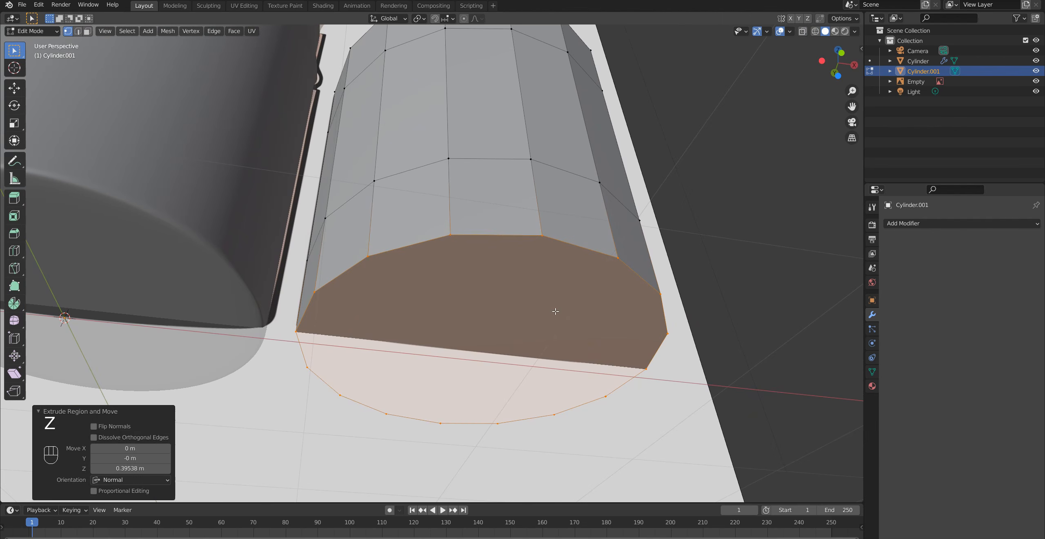
pyautogui.press('3')
pyautogui.click(521, 316)
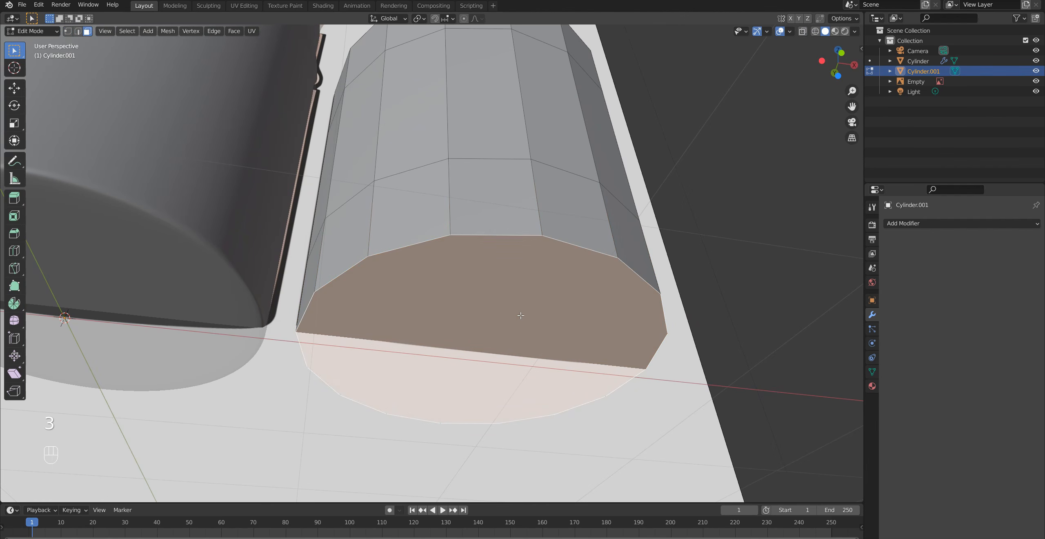
pyautogui.press('x')
pyautogui.click(521, 315)
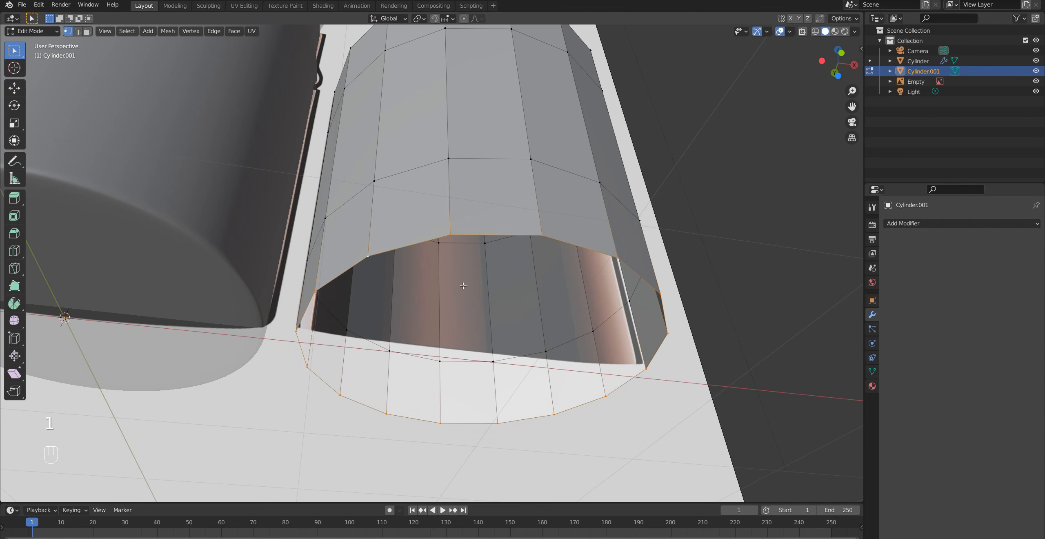
# Extrude the cap's open bottom edge inward at scale 0.938 and extrude the new inner loop again by a slight offset
pyautogui.press('e')
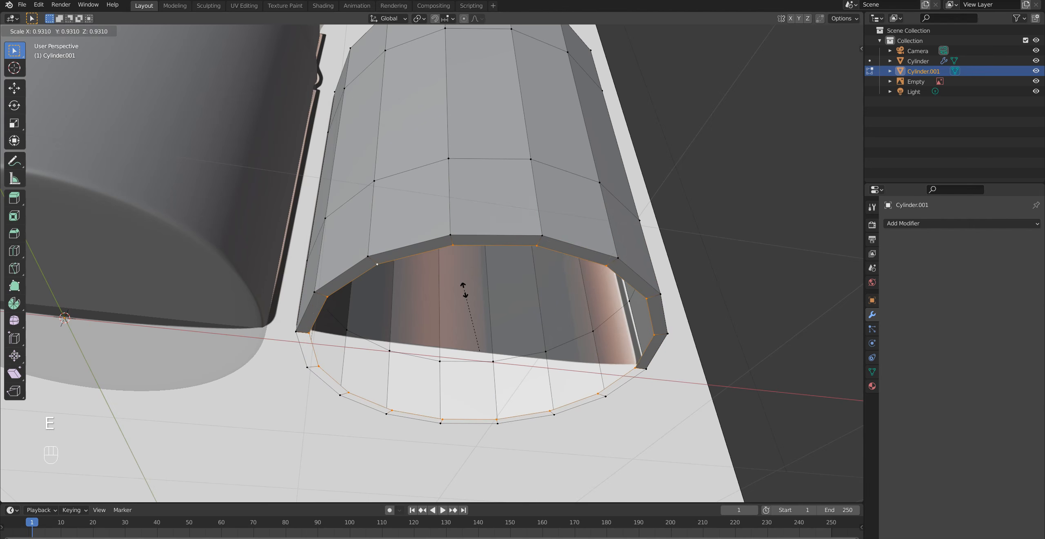
pyautogui.click(464, 290)
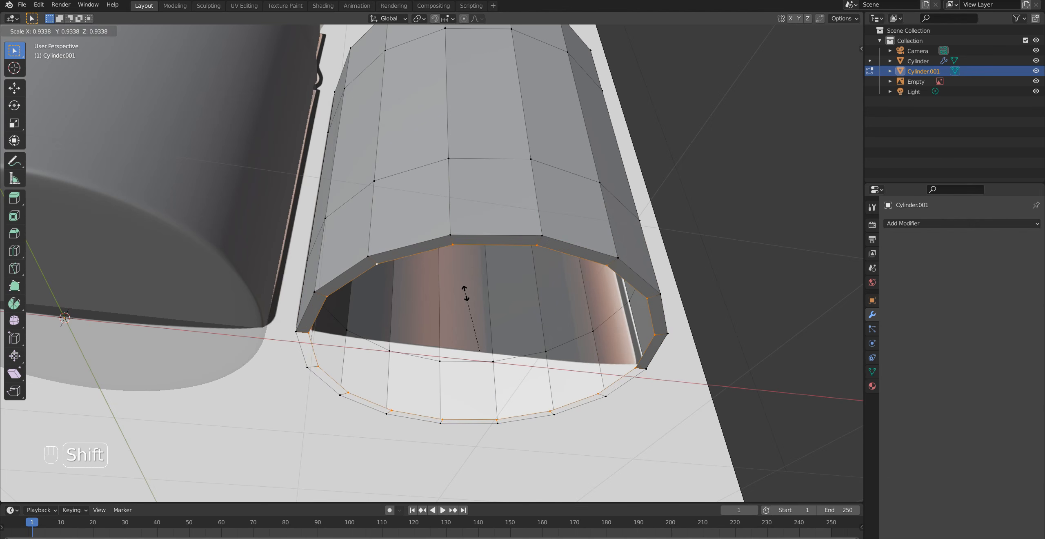
pyautogui.press('g')
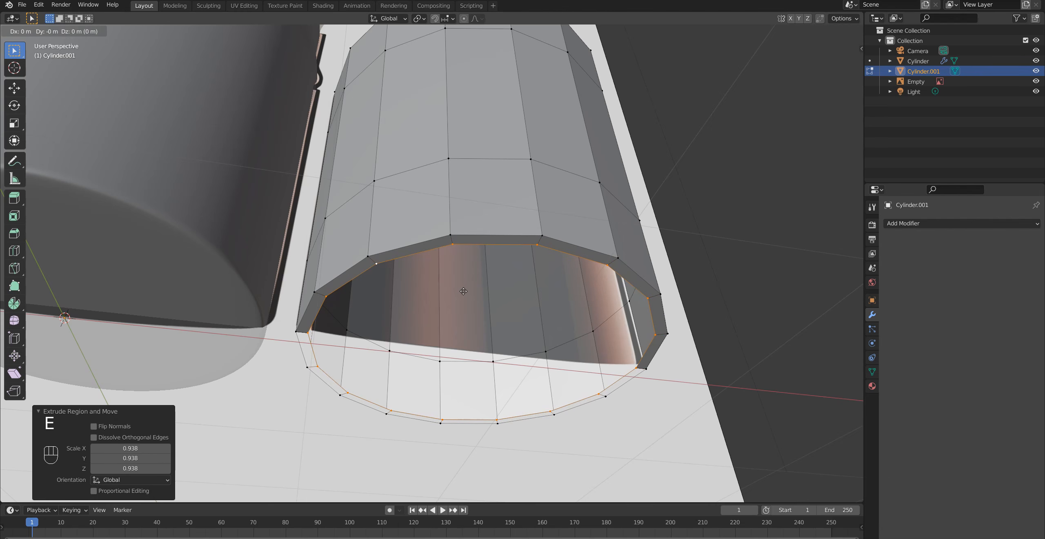
pyautogui.press('shift')
pyautogui.click(487, 306)
# Extrude the cap's inner rim loop 1.8308 m upward along Z to form the inner wall
pyautogui.moveTo(487, 306); pyautogui.dragTo(489, 323, button='middle')
pyautogui.press('e')
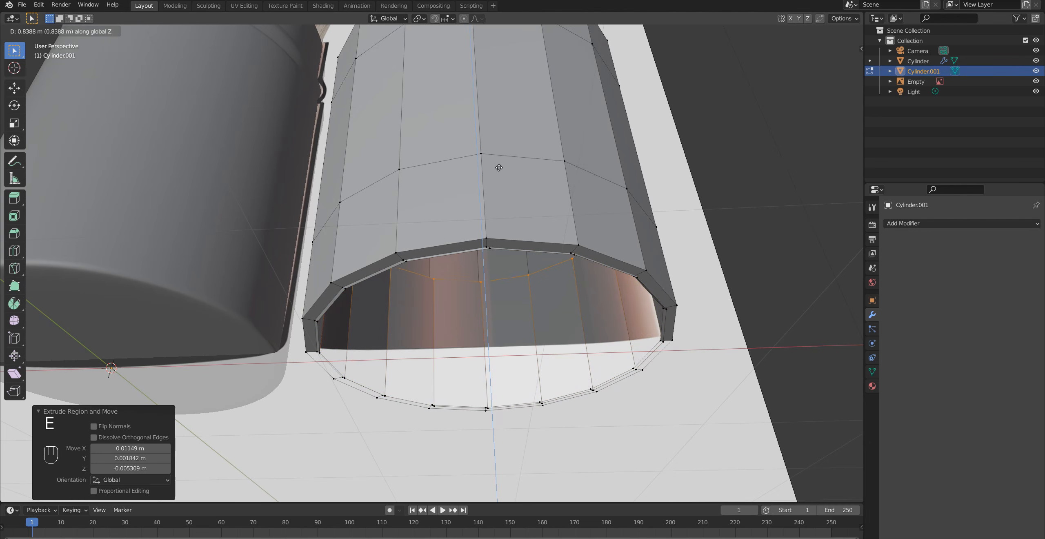
pyautogui.click(498, 53)
# In front wireframe view, move the inner wall's upper loop down 0.29037 m along Z, below the reference cap's top
pyautogui.press('KP_1')
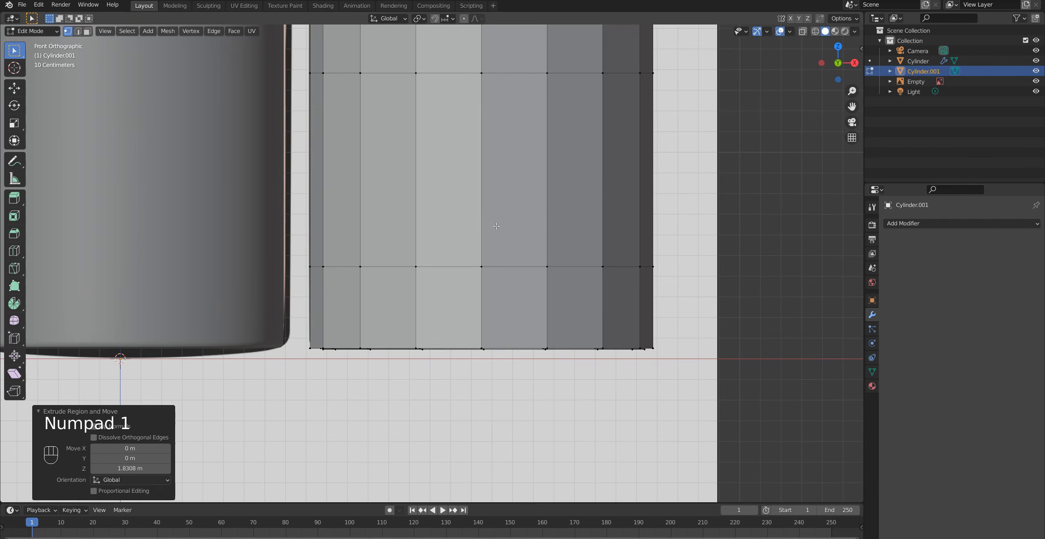
pyautogui.press('z')
pyautogui.click(463, 206)
pyautogui.scroll(-3, 463, 205)
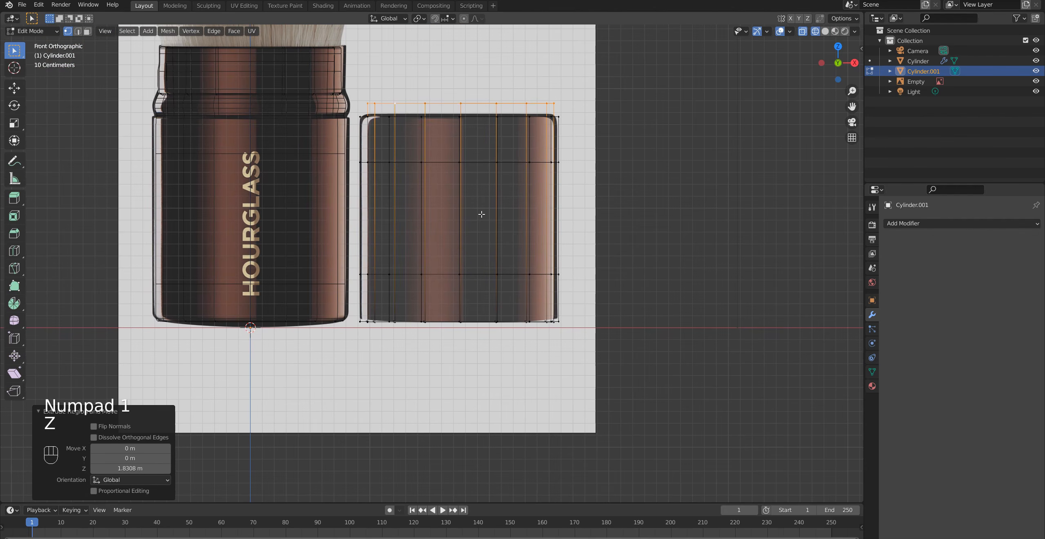
pyautogui.press('g')
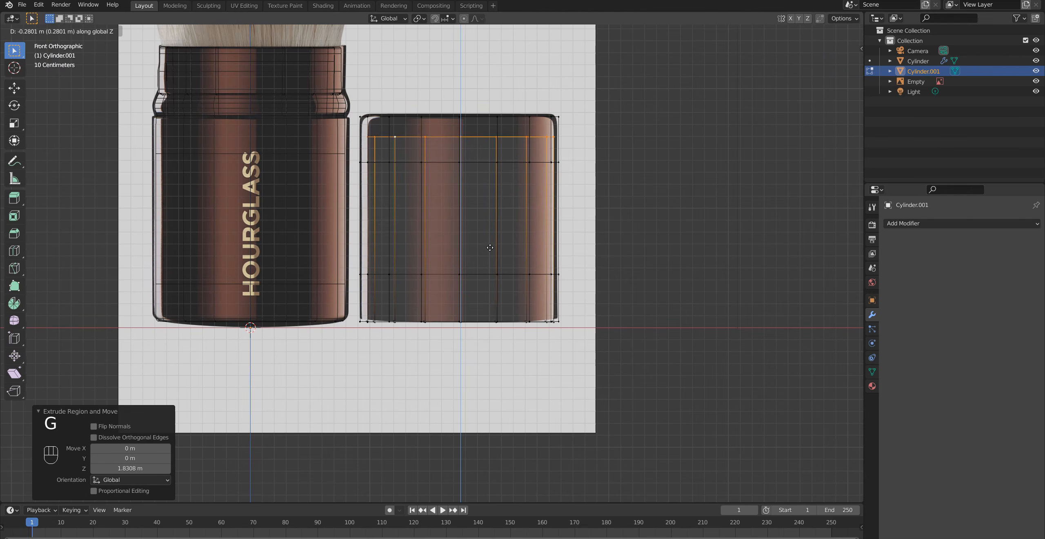
pyautogui.click(490, 247)
# Close the inner ceiling by extruding its loop inward at scale 0.378 and 0.521, merging the last loop with Collapse
pyautogui.moveTo(490, 248); pyautogui.dragTo(478, 264, button='middle')
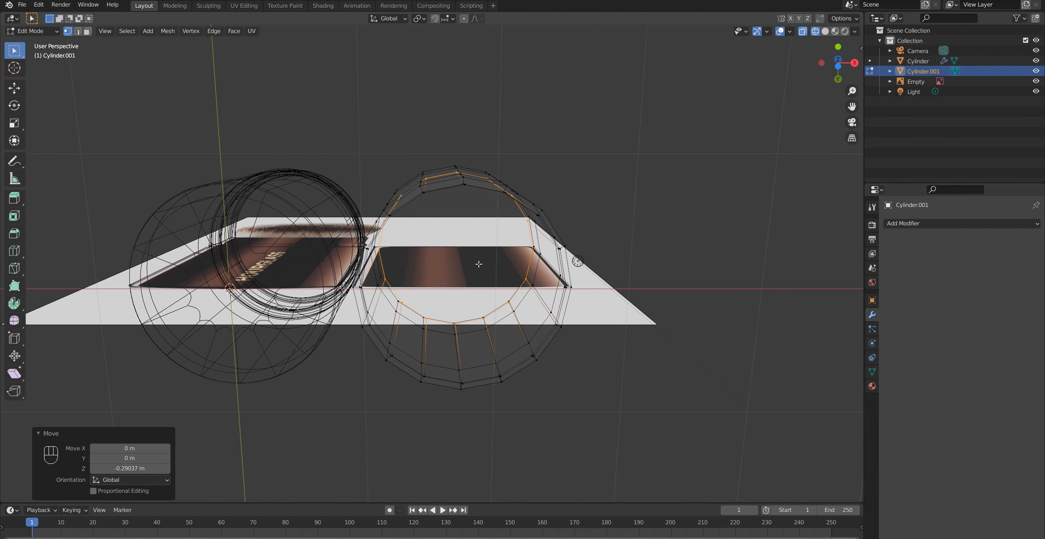
pyautogui.press('e')
pyautogui.press('s')
pyautogui.click(469, 259)
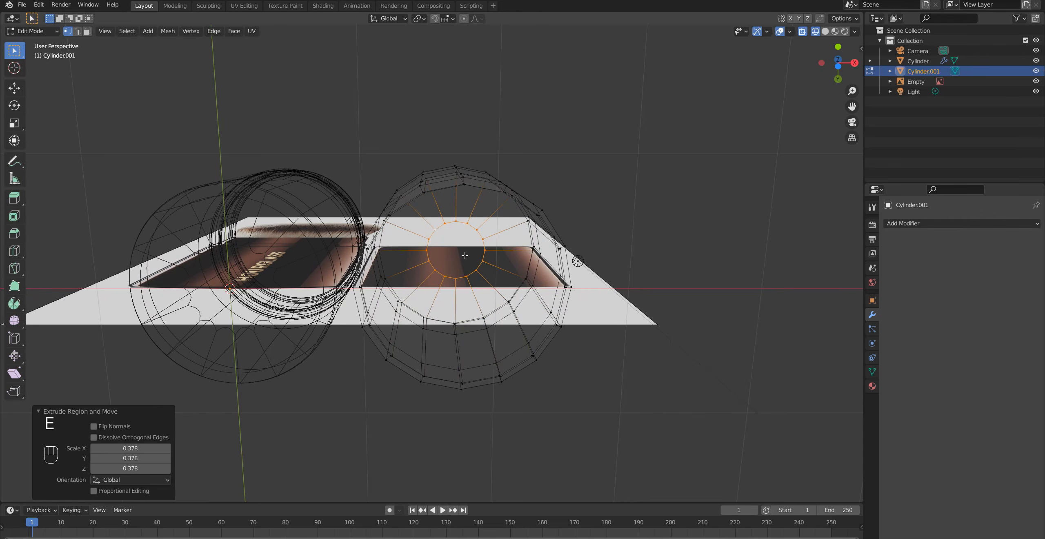
pyautogui.scroll(2, 466, 256)
pyautogui.press('e')
pyautogui.press('s')
pyautogui.click(474, 256)
pyautogui.press('m')
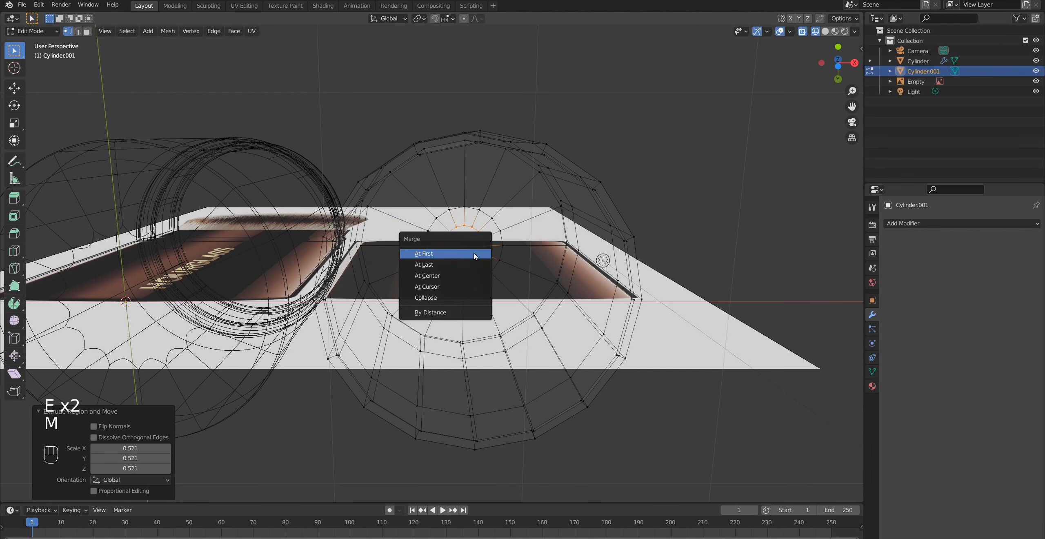
pyautogui.click(440, 297)
# Return to solid shading and bevel the edge loop around the cap's closed top
pyautogui.press('z')
pyautogui.moveTo(514, 295)
pyautogui.mouseDown(button='middle')
pyautogui.moveTo(513, 282)
pyautogui.moveTo(511, 305)
pyautogui.mouseUp(button='middle')
pyautogui.keyDown('alt'); pyautogui.moveTo(502, 172); pyautogui.dragTo(497, 291); pyautogui.keyUp('alt')
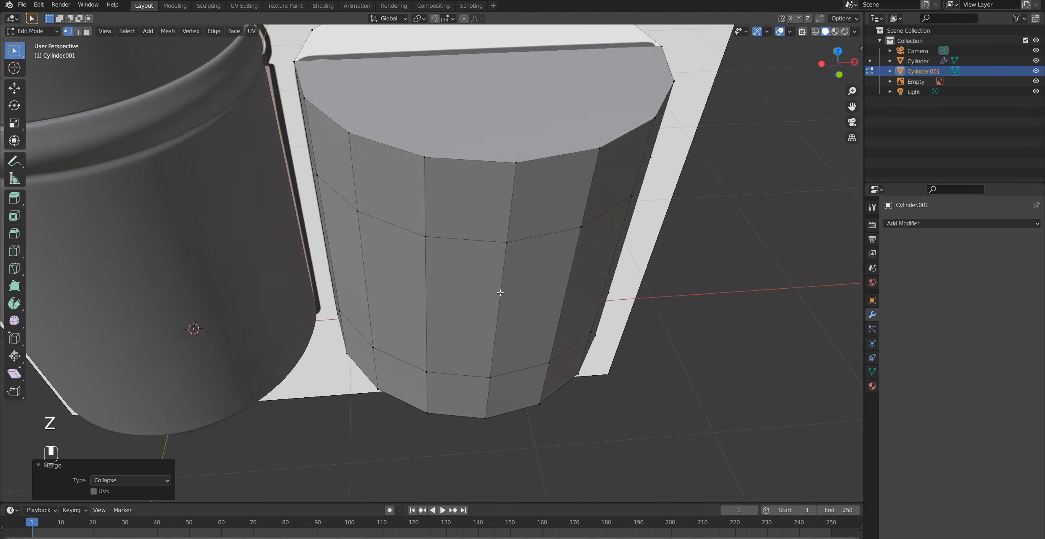
pyautogui.keyDown('alt'); pyautogui.moveTo(478, 164); pyautogui.dragTo(537, 124); pyautogui.keyUp('alt')
pyautogui.keyDown('alt'); pyautogui.click(538, 124); pyautogui.keyUp('alt')
pyautogui.keyDown('shift'); pyautogui.moveTo(538, 124); pyautogui.dragTo(503, 275, button='middle'); pyautogui.keyUp('shift')
pyautogui.hotkey('ctrl', 'b')
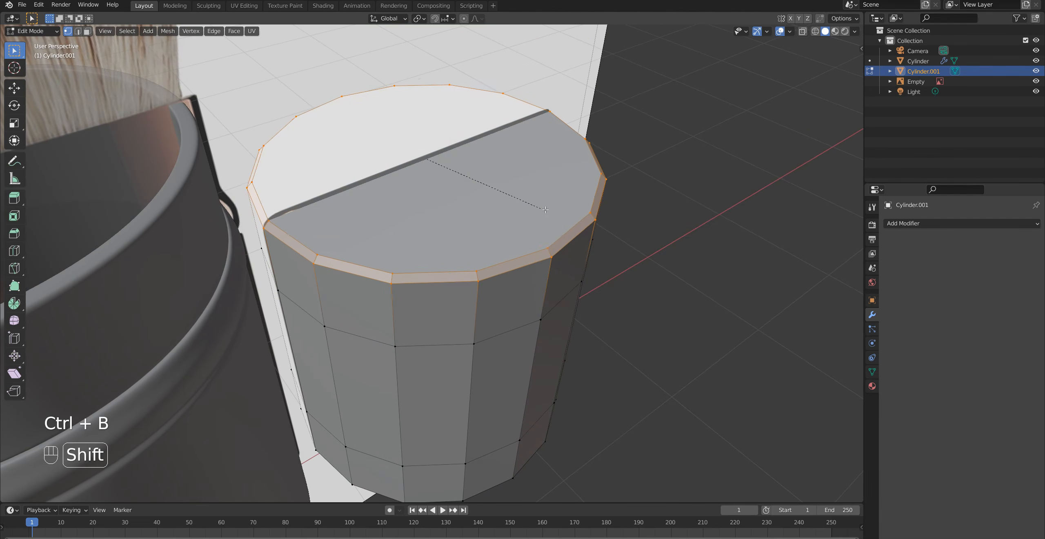
pyautogui.keyDown('shift'); pyautogui.click(532, 195); pyautogui.keyUp('shift')
pyautogui.click(168, 350)
# Bevel the outer edge loop around the cap's open bottom rim
pyautogui.moveTo(475, 307); pyautogui.dragTo(545, 322, button='middle')
pyautogui.scroll(2, 515, 333)
pyautogui.keyDown('alt'); pyautogui.click(664, 267); pyautogui.keyUp('alt')
pyautogui.hotkey('ctrl', 'b')
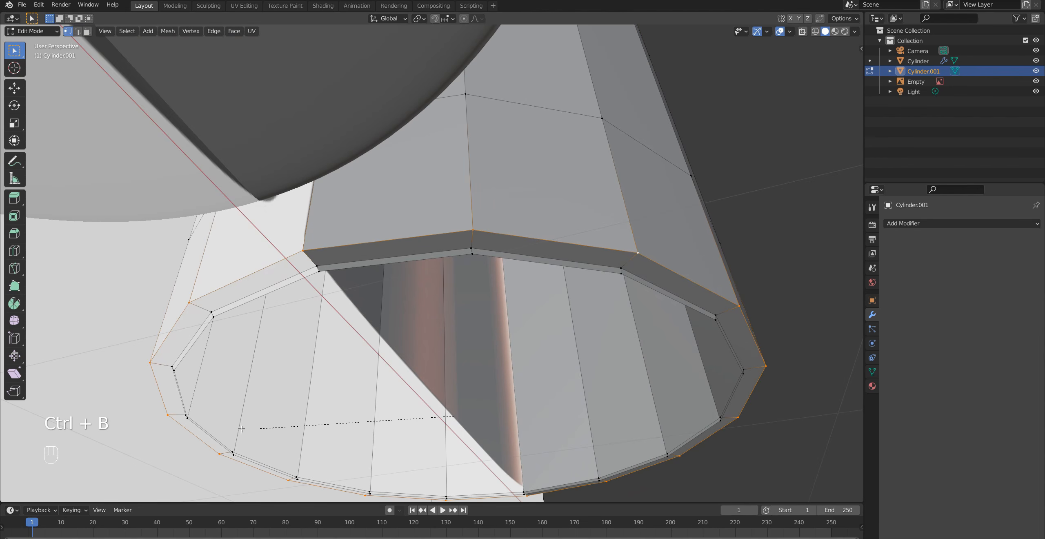
pyautogui.click(240, 449)
# Isolate the cap in local view and delete the extra edge loop along the inside of its bottom rim
pyautogui.moveTo(240, 449); pyautogui.dragTo(640, 366, button='middle')
pyautogui.keyDown('alt'); pyautogui.click(580, 339); pyautogui.keyUp('alt')
pyautogui.moveTo(565, 364); pyautogui.dragTo(600, 355, button='middle')
pyautogui.keyDown('alt'); pyautogui.click(600, 354); pyautogui.keyUp('alt')
pyautogui.scroll(5, 599, 376)
pyautogui.moveTo(600, 393); pyautogui.dragTo(707, 394, button='middle')
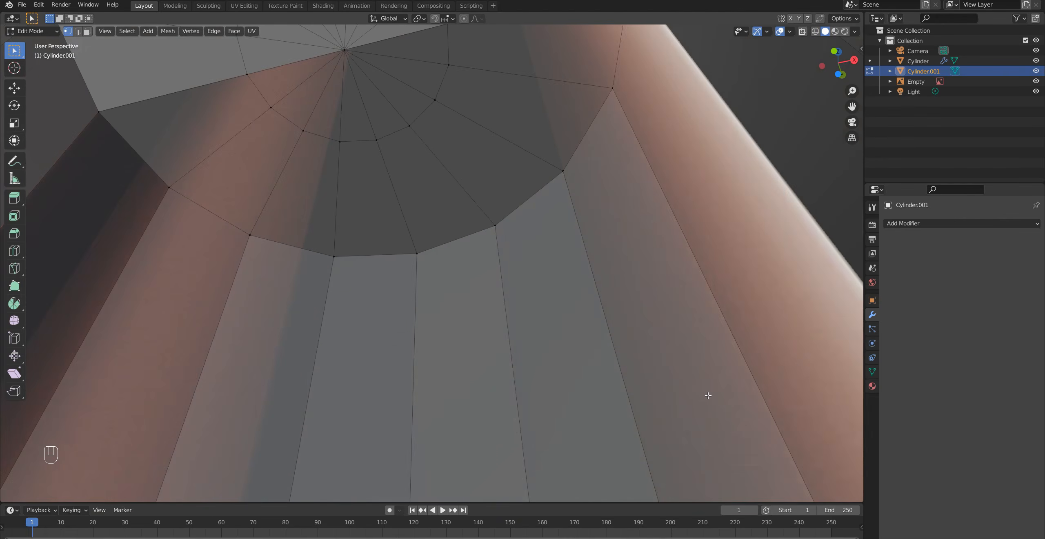
pyautogui.press('KP_Divide')
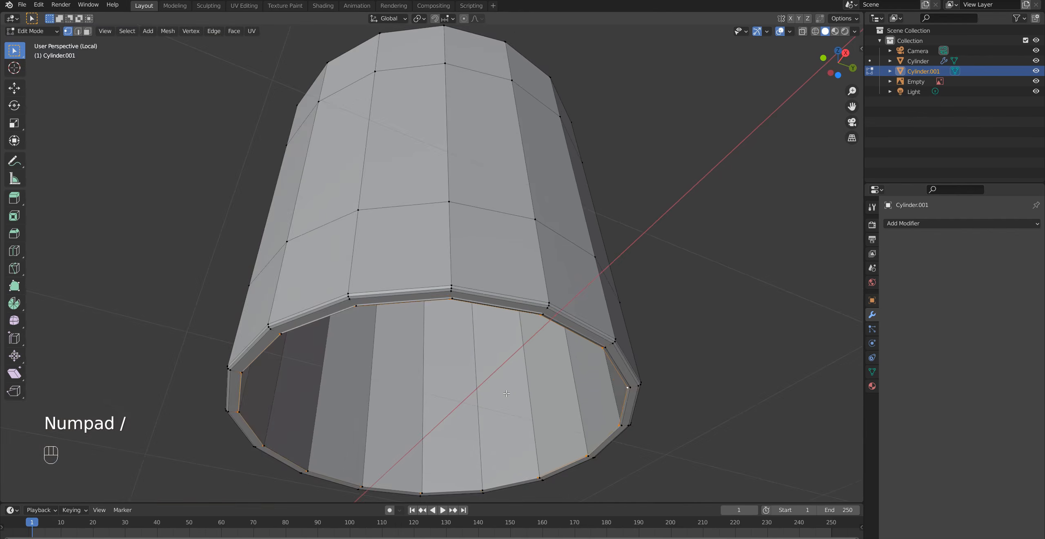
pyautogui.scroll(4, 507, 393)
pyautogui.moveTo(507, 393); pyautogui.dragTo(512, 321, button='middle')
pyautogui.scroll(-3, 580, 374)
pyautogui.hotkey('shift', 'b')
pyautogui.moveTo(504, 292); pyautogui.dragTo(581, 378)
pyautogui.moveTo(363, 285); pyautogui.dragTo(404, 311, button='middle')
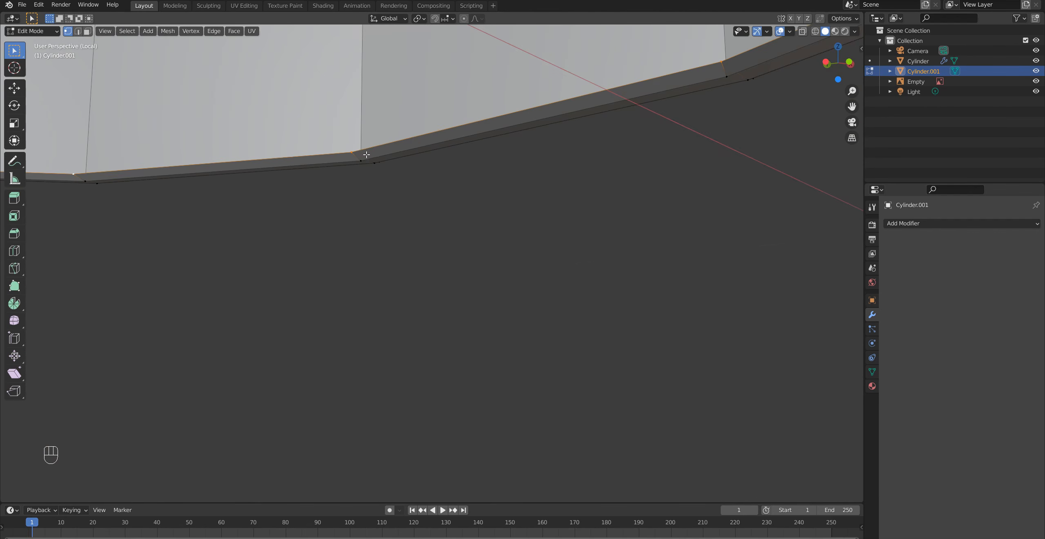
pyautogui.press('x')
pyautogui.click(327, 132)
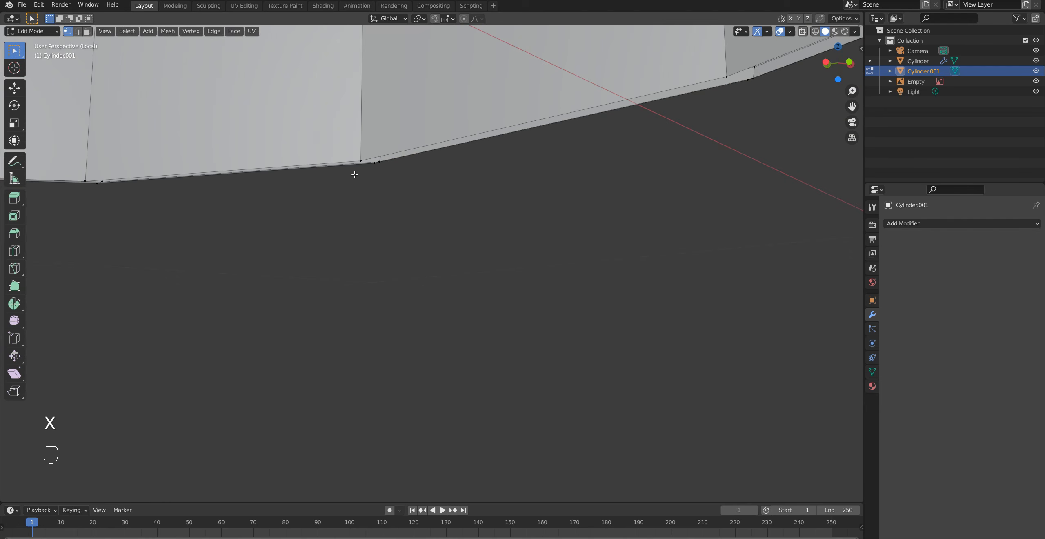
# Try to fill the rim gap by selecting the edge loops on both sides and creating a face
pyautogui.moveTo(402, 278); pyautogui.dragTo(369, 219, button='middle')
pyautogui.keyDown('alt'); pyautogui.keyDown('shift'); pyautogui.click(419, 212); pyautogui.keyUp('shift'); pyautogui.keyUp('alt')
pyautogui.keyDown('alt'); pyautogui.keyDown('shift'); pyautogui.click(432, 222); pyautogui.keyUp('shift'); pyautogui.keyUp('alt')
pyautogui.press('f')
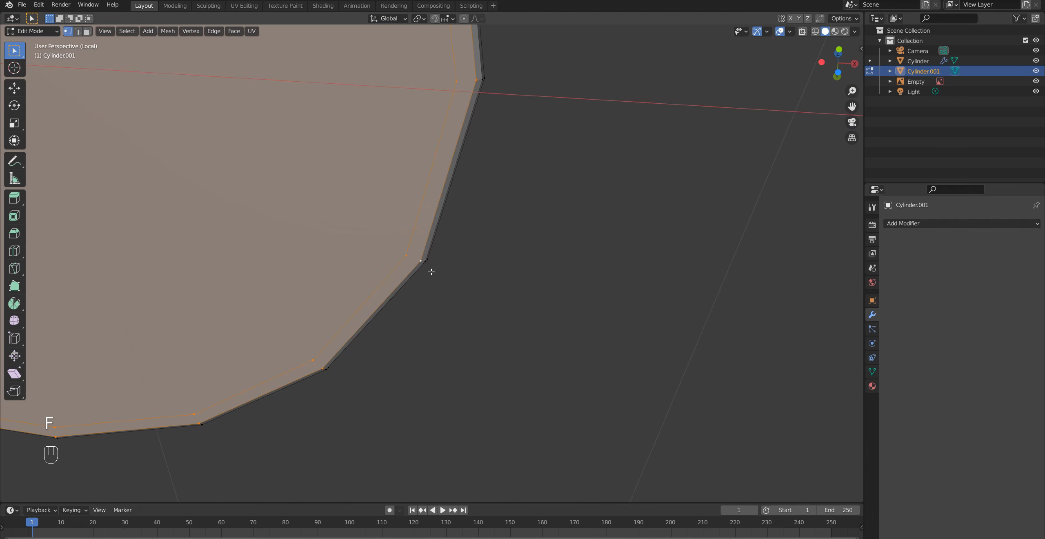
# Delete the faces covering the cap's bottom opening
pyautogui.scroll(-6, 429, 272)
pyautogui.moveTo(427, 272); pyautogui.dragTo(359, 258, button='middle')
pyautogui.click(579, 331)
pyautogui.click(334, 311)
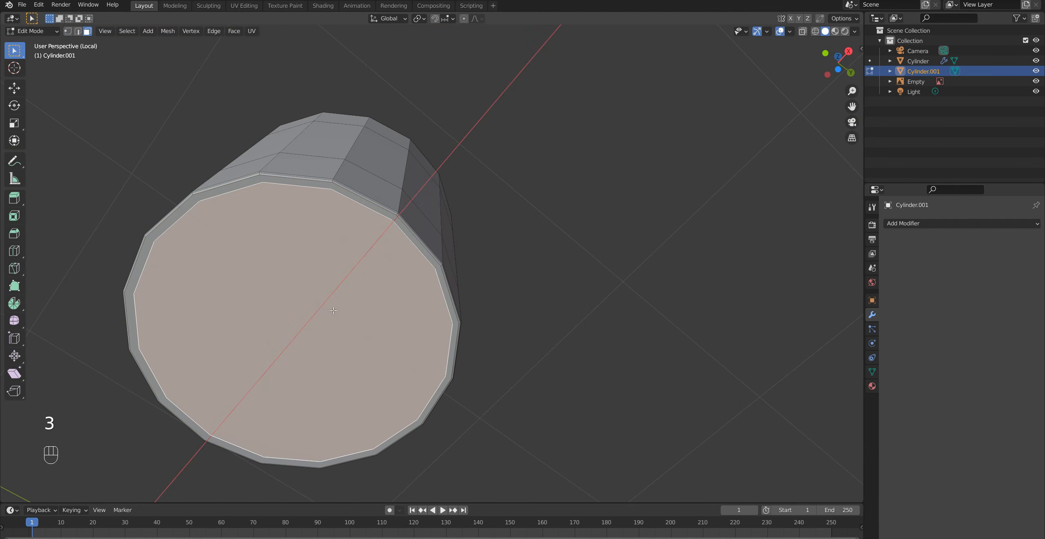
pyautogui.press('x')
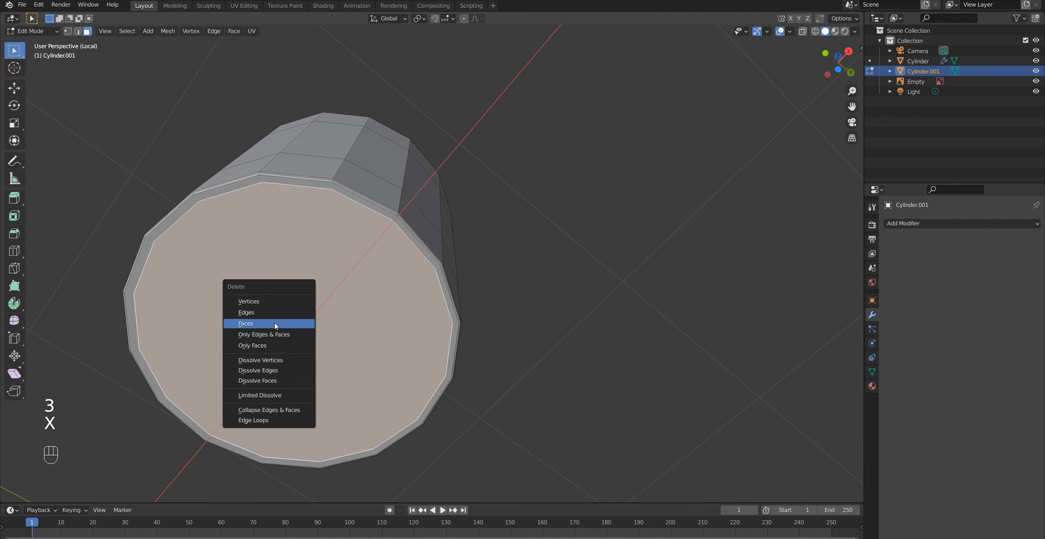
pyautogui.click(275, 320)
pyautogui.moveTo(274, 319); pyautogui.dragTo(283, 302, button='middle')
pyautogui.click(283, 302)
pyautogui.press('x')
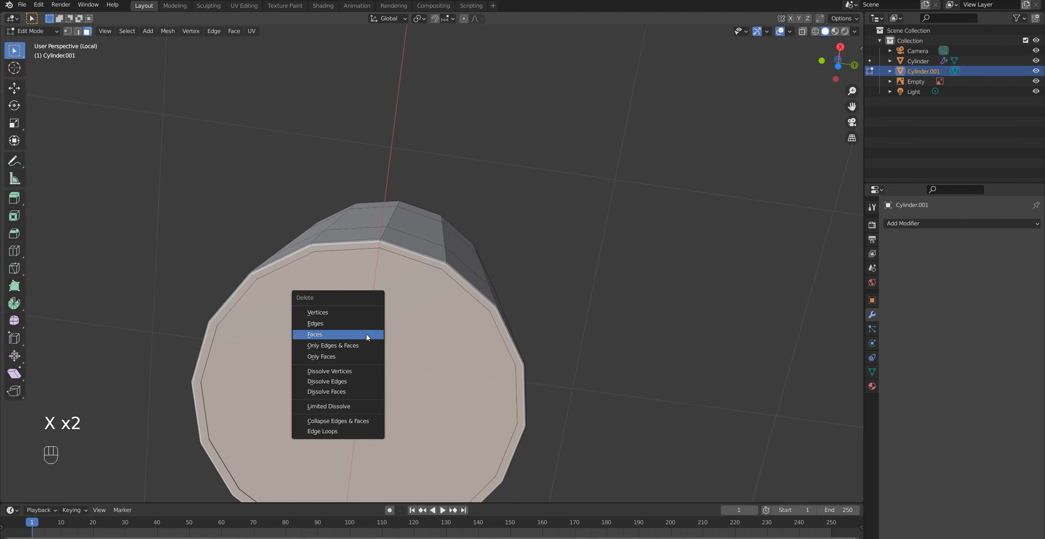
pyautogui.click(366, 333)
# Fill a face between the inner and outer rim vertices to begin closing the gap around the cap's opening
pyautogui.press('Tab')
pyautogui.moveTo(362, 341); pyautogui.dragTo(388, 324, button='middle')
pyautogui.press('Tab')
pyautogui.press('1')
pyautogui.scroll(2, 310, 276)
pyautogui.scroll(5, 329, 324)
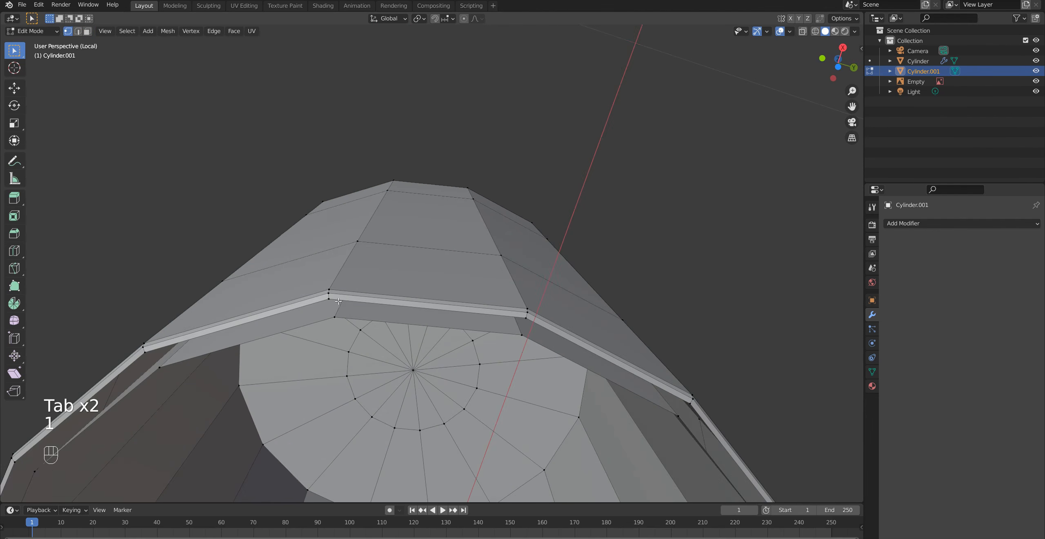
pyautogui.keyDown('shift'); pyautogui.click(243, 366); pyautogui.keyUp('shift')
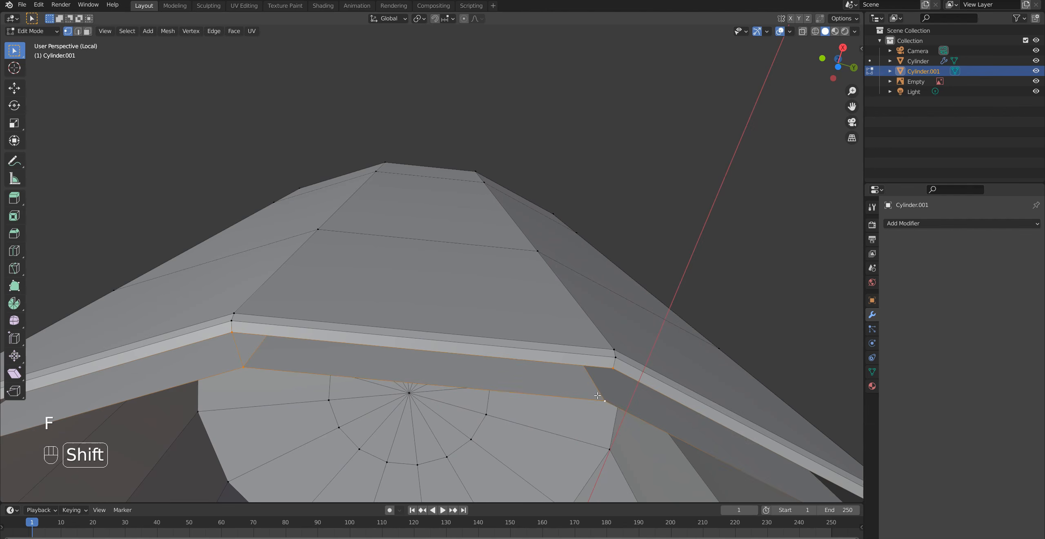
pyautogui.press('f')
# Fill the remaining faces around the cap's rim gap and return to Object Mode
pyautogui.keyDown('shift'); pyautogui.moveTo(628, 416); pyautogui.dragTo(322, 247, button='middle'); pyautogui.keyUp('shift')
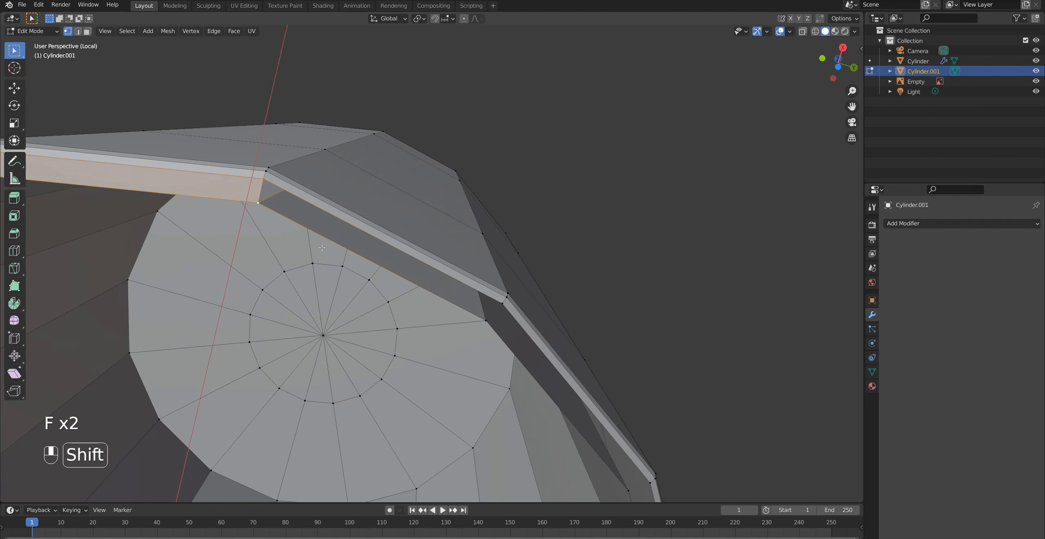
pyautogui.keyDown('shift'); pyautogui.click(499, 306); pyautogui.keyUp('shift')
pyautogui.press('f')
pyautogui.keyDown('shift'); pyautogui.moveTo(497, 308); pyautogui.dragTo(359, 90, button='middle'); pyautogui.keyUp('shift')
pyautogui.keyDown('shift'); pyautogui.moveTo(359, 285); pyautogui.dragTo(551, 135, button='middle'); pyautogui.keyUp('shift')
pyautogui.keyDown('shift'); pyautogui.click(274, 293); pyautogui.keyUp('shift')
pyautogui.press('f')
pyautogui.press('f')
pyautogui.keyDown('shift'); pyautogui.moveTo(274, 293); pyautogui.dragTo(492, 498, button='middle'); pyautogui.keyUp('shift')
pyautogui.hotkey('ctrl', 'z')
pyautogui.keyDown('shift'); pyautogui.moveTo(353, 129); pyautogui.dragTo(283, 296, button='middle'); pyautogui.keyUp('shift')
pyautogui.press('f')
pyautogui.scroll(-2, 506, 279)
pyautogui.keyDown('shift'); pyautogui.moveTo(575, 243); pyautogui.dragTo(486, 327, button='middle'); pyautogui.keyUp('shift')
pyautogui.scroll(-3, 506, 279)
pyautogui.press('Tab')
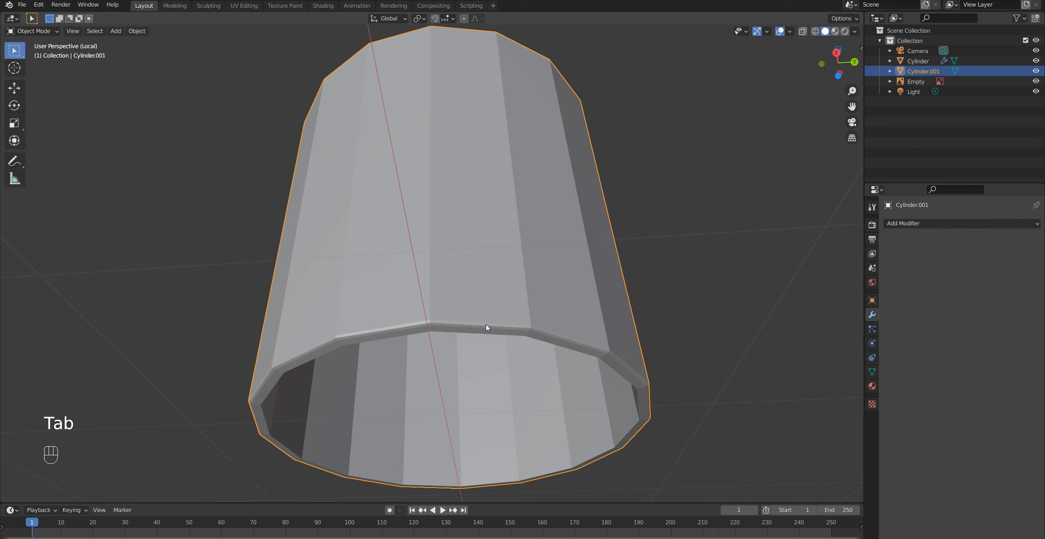
# Add a Subdivision modifier with viewport and render levels of 3 to the cap and shade it smooth
pyautogui.hotkey('ctrl', '3')
pyautogui.click(1025, 278)
pyautogui.rightClick(527, 234)
pyautogui.click(528, 236)
# Exit local view and compare the cap and handle with the reference image from the front in solid and wireframe shading
pyautogui.scroll(-3, 538, 328)
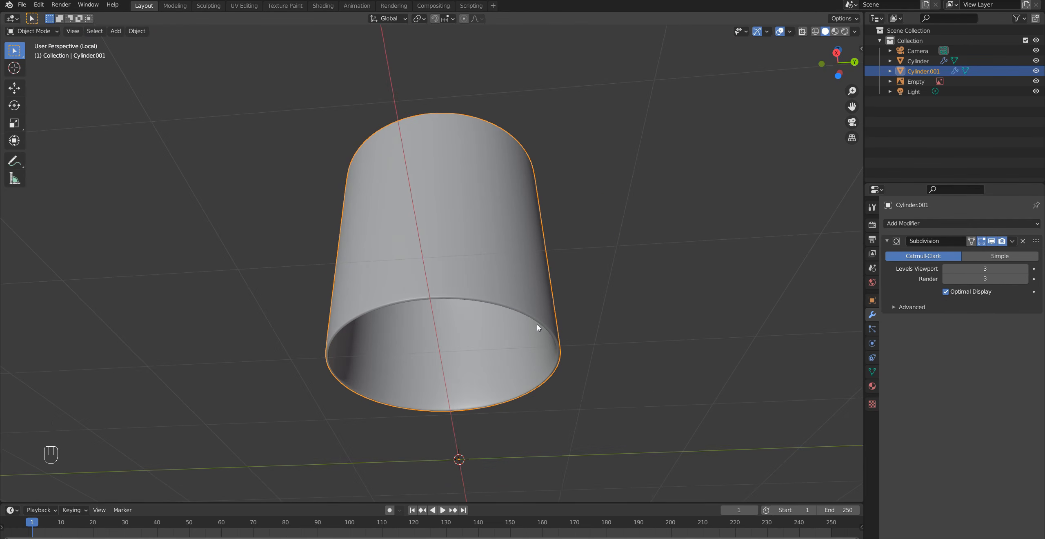
pyautogui.press('KP_Divide')
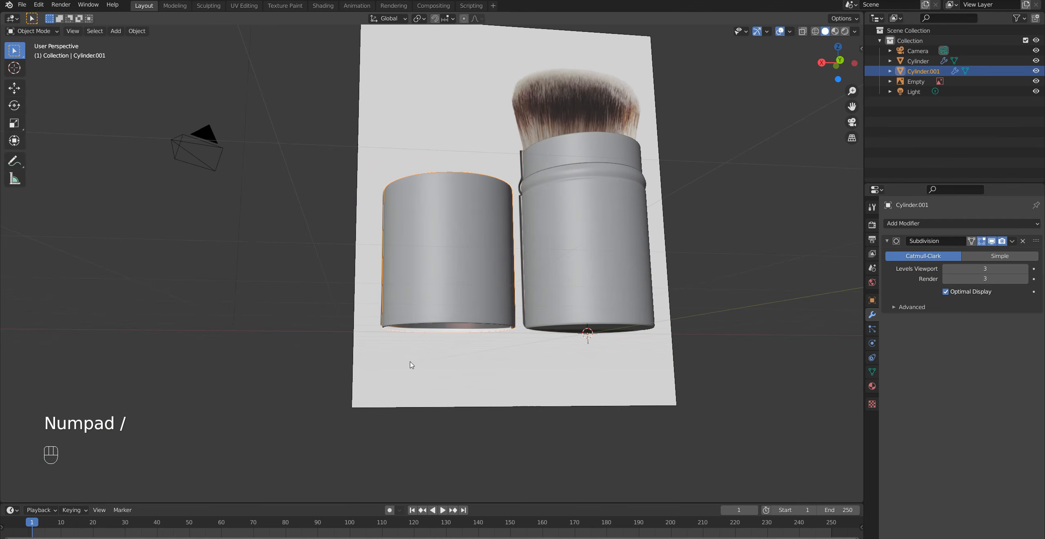
pyautogui.moveTo(411, 364); pyautogui.dragTo(623, 397, button='middle')
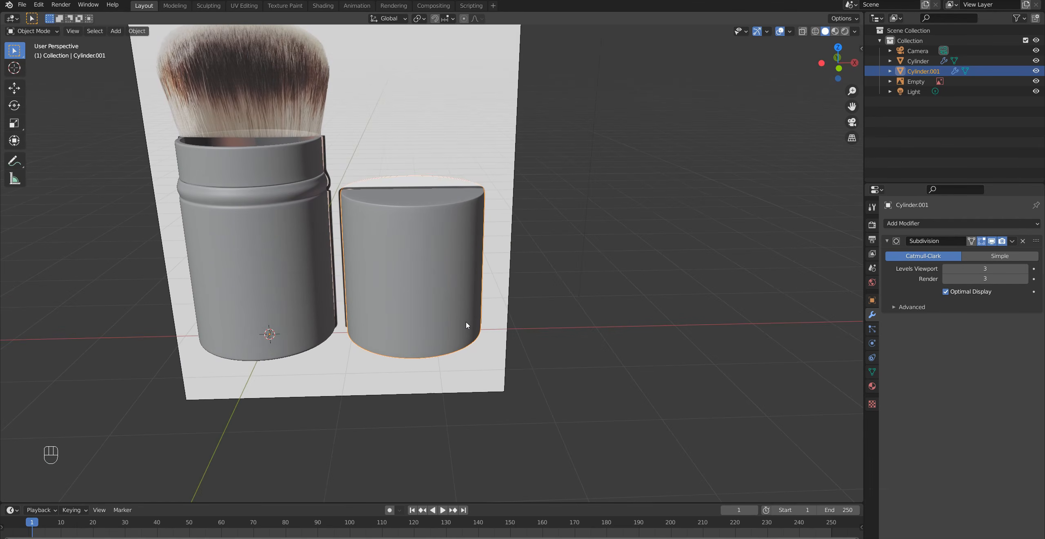
pyautogui.press('KP_1')
pyautogui.scroll(2, 466, 326)
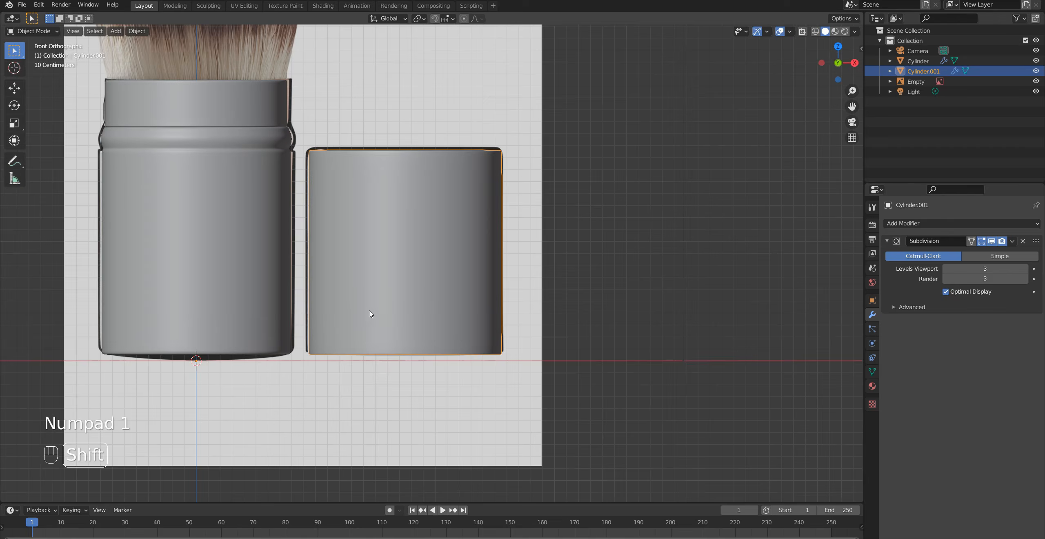
pyautogui.keyDown('shift'); pyautogui.moveTo(386, 269); pyautogui.dragTo(493, 319, button='middle'); pyautogui.keyUp('shift')
pyautogui.scroll(3, 468, 244)
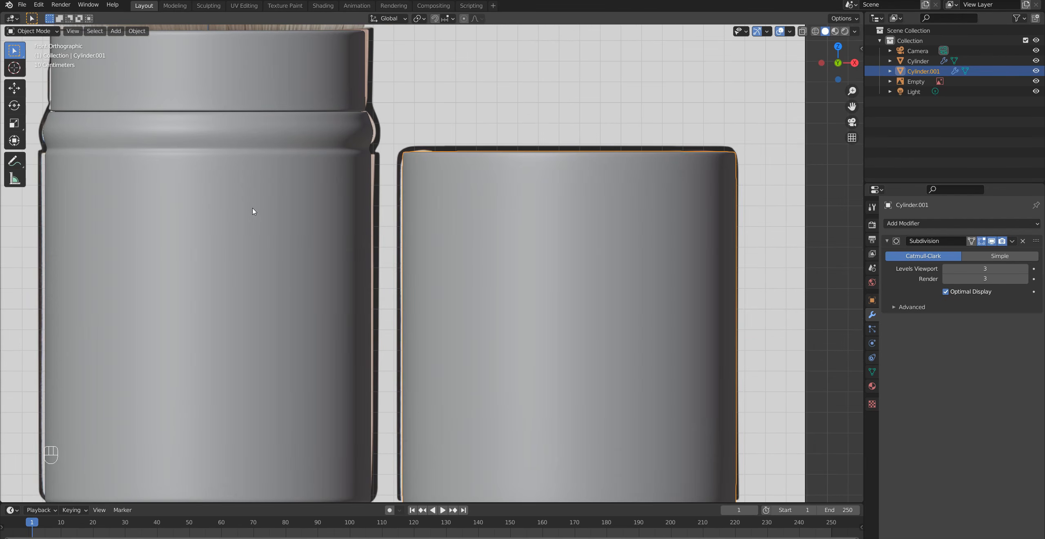
pyautogui.hotkey('shift', 'z')
pyautogui.keyDown('shift'); pyautogui.moveTo(229, 235); pyautogui.dragTo(501, 254, button='middle'); pyautogui.keyUp('shift')
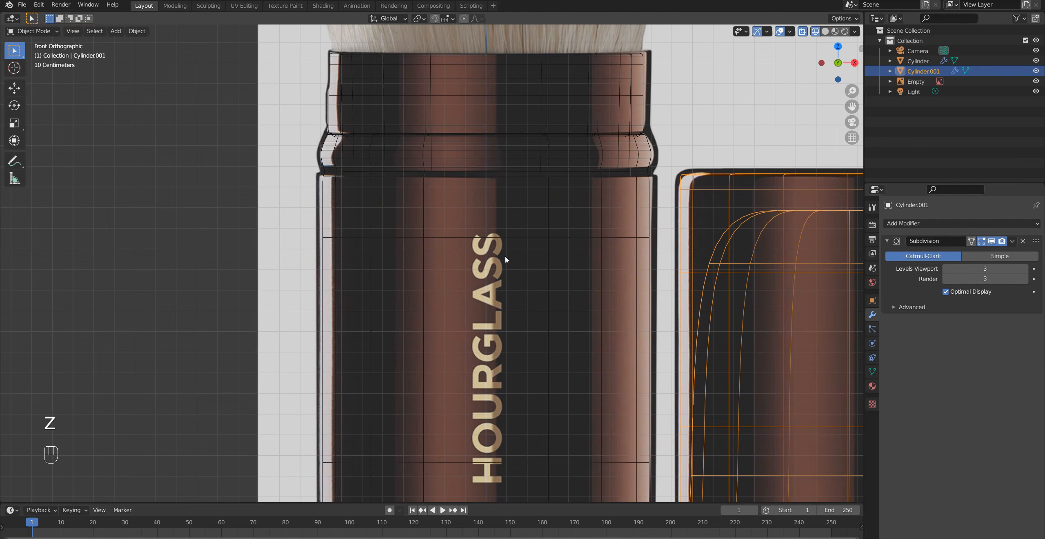
pyautogui.hotkey('shift', 'z')
# Edit the handle and move the edge loop just below its raised ring down 0.01009 m along Z
pyautogui.click(601, 205)
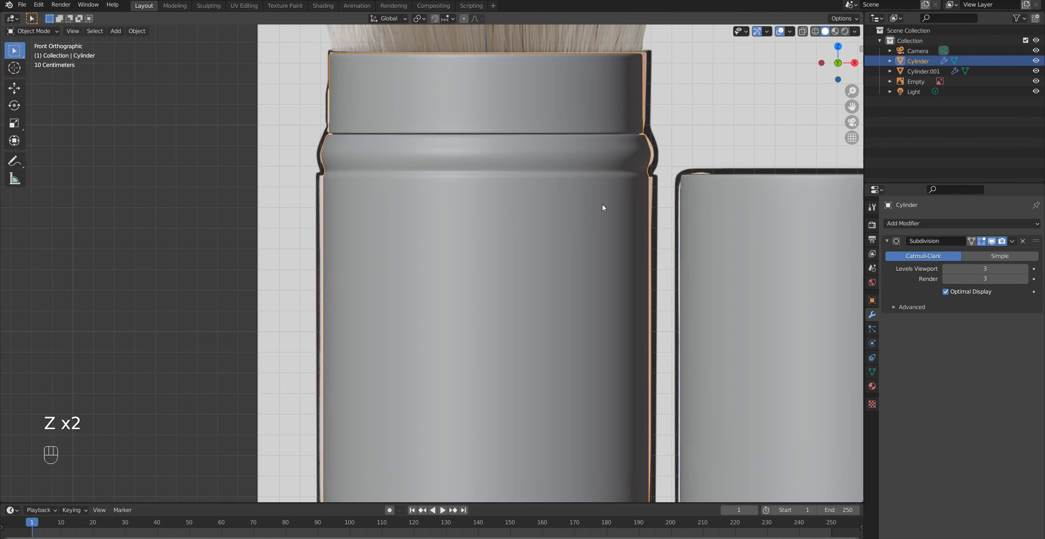
pyautogui.press('Tab')
pyautogui.scroll(1, 606, 204)
pyautogui.keyDown('shift'); pyautogui.moveTo(618, 193); pyautogui.dragTo(518, 268, button='middle'); pyautogui.keyUp('shift')
pyautogui.scroll(3, 533, 260)
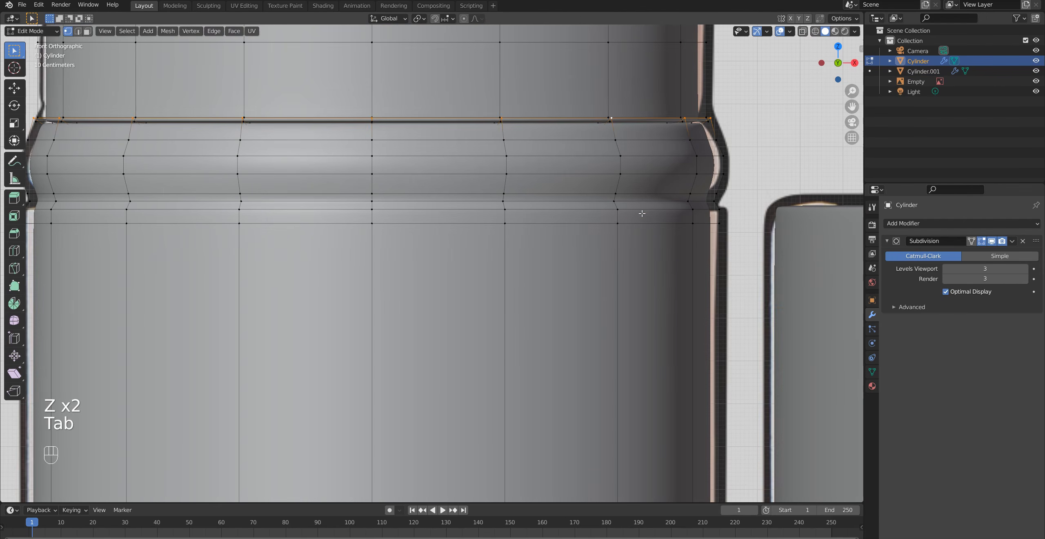
pyautogui.keyDown('alt'); pyautogui.click(647, 210); pyautogui.keyUp('alt')
pyautogui.keyDown('shift'); pyautogui.moveTo(647, 209); pyautogui.dragTo(576, 262, button='middle'); pyautogui.keyUp('shift')
pyautogui.scroll(2, 593, 273)
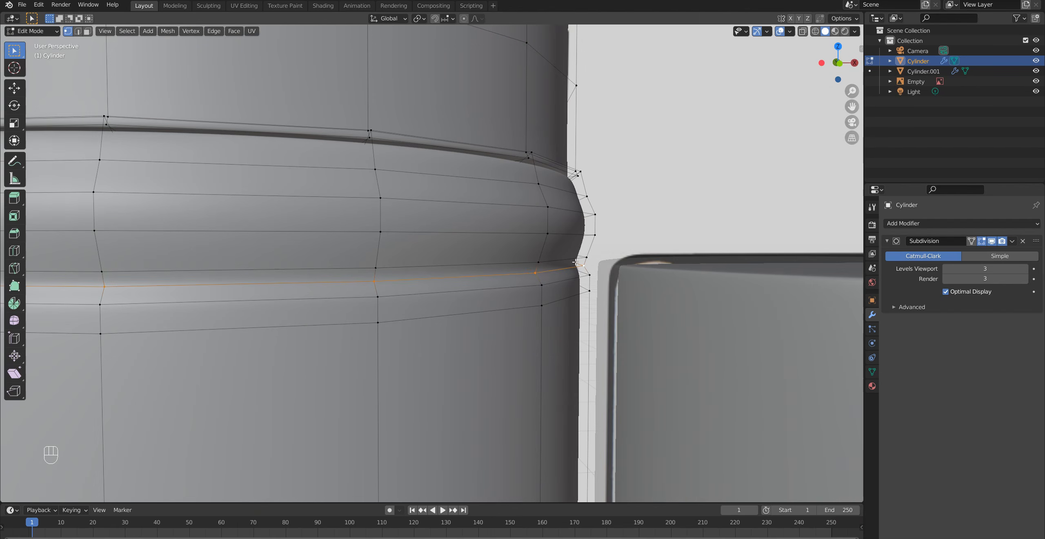
pyautogui.press('g')
pyautogui.press('z')
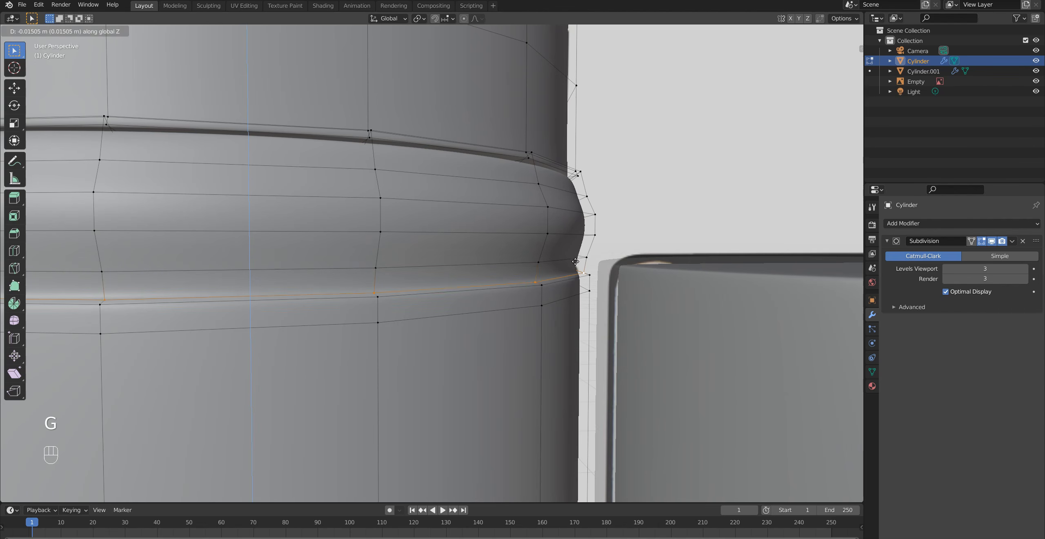
pyautogui.click(578, 259)
# Raise the handle's edge loop below the ring 0.003678 m along Z, scale it slightly outward, and return to Object Mode
pyautogui.moveTo(578, 260); pyautogui.dragTo(564, 287, button='middle')
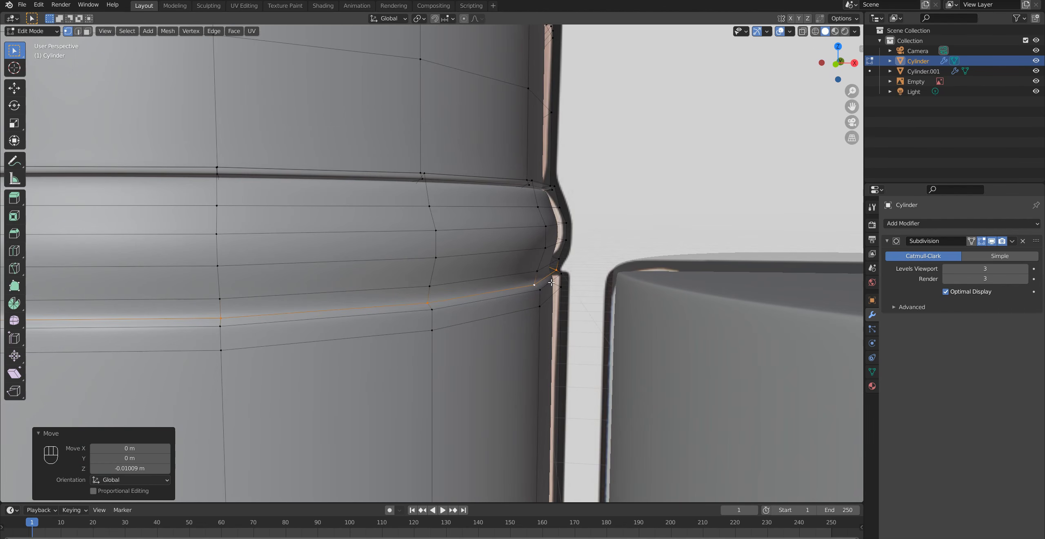
pyautogui.press('KP_1')
pyautogui.scroll(4, 520, 273)
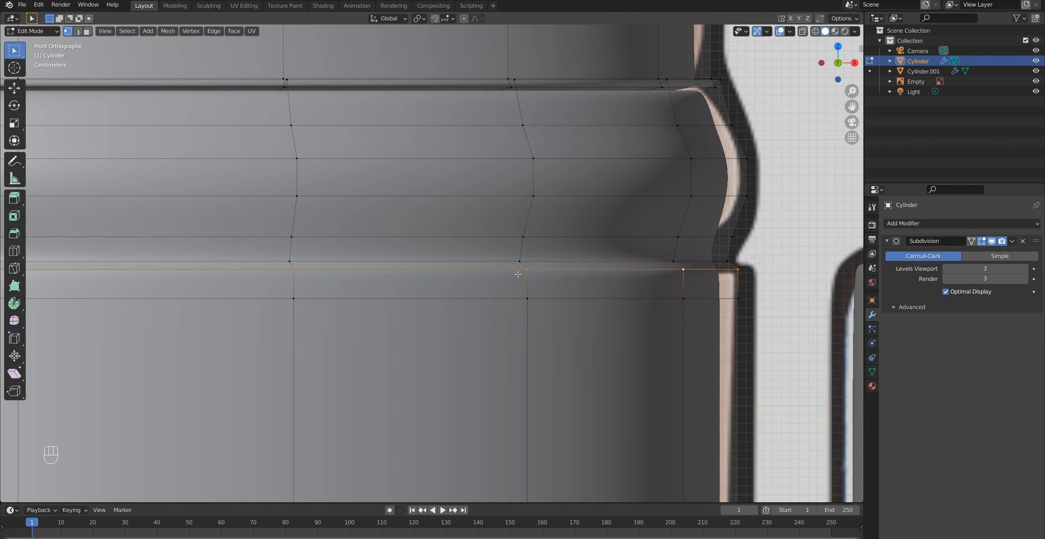
pyautogui.press('g')
pyautogui.press('z')
pyautogui.click(518, 271)
pyautogui.press('s')
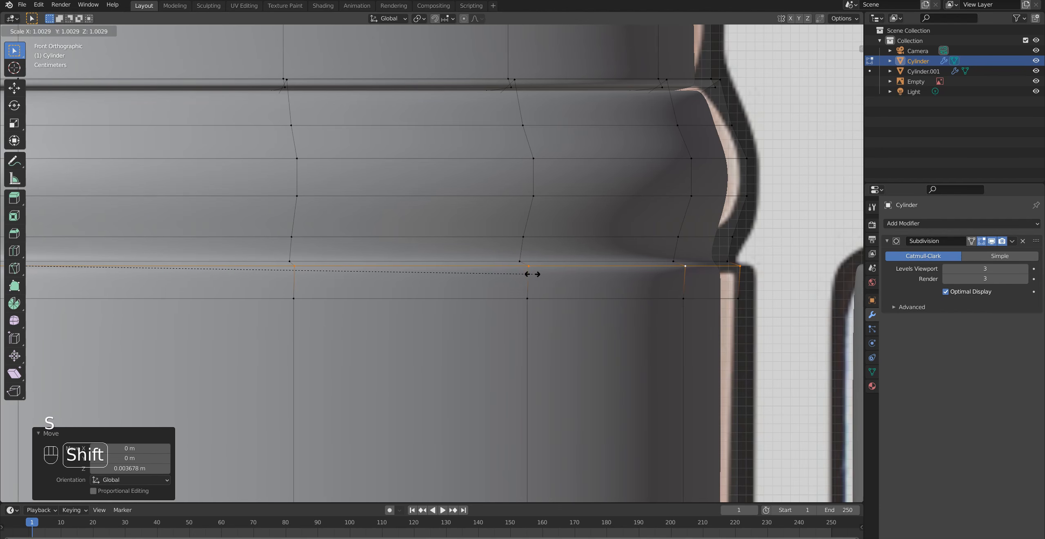
pyautogui.click(531, 274)
pyautogui.press('Tab')
pyautogui.scroll(-5, 531, 275)
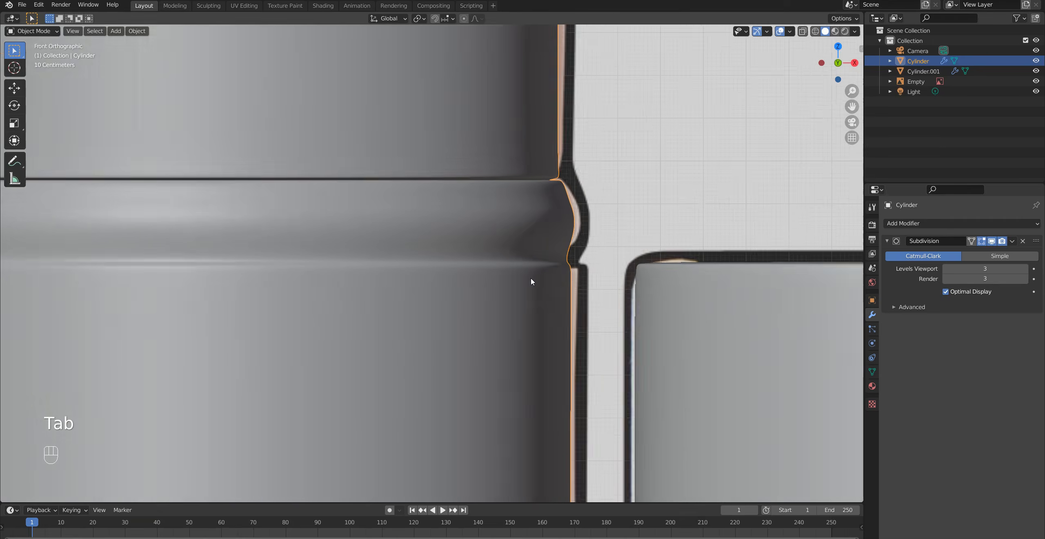
pyautogui.keyDown('shift'); pyautogui.moveTo(375, 298); pyautogui.dragTo(459, 312, button='middle'); pyautogui.keyUp('shift')
pyautogui.click(312, 388)
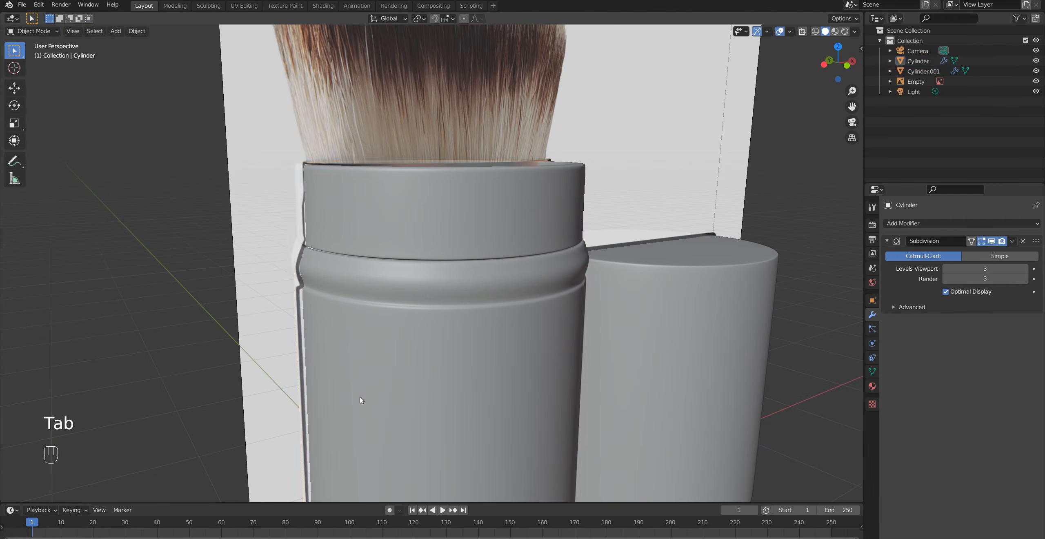
# Edit the cap and slide the edge loop just below its top rim down the side by a factor of about 0.22
pyautogui.scroll(-4, 471, 409)
pyautogui.moveTo(471, 413); pyautogui.dragTo(432, 361, button='middle')
pyautogui.press('KP_1')
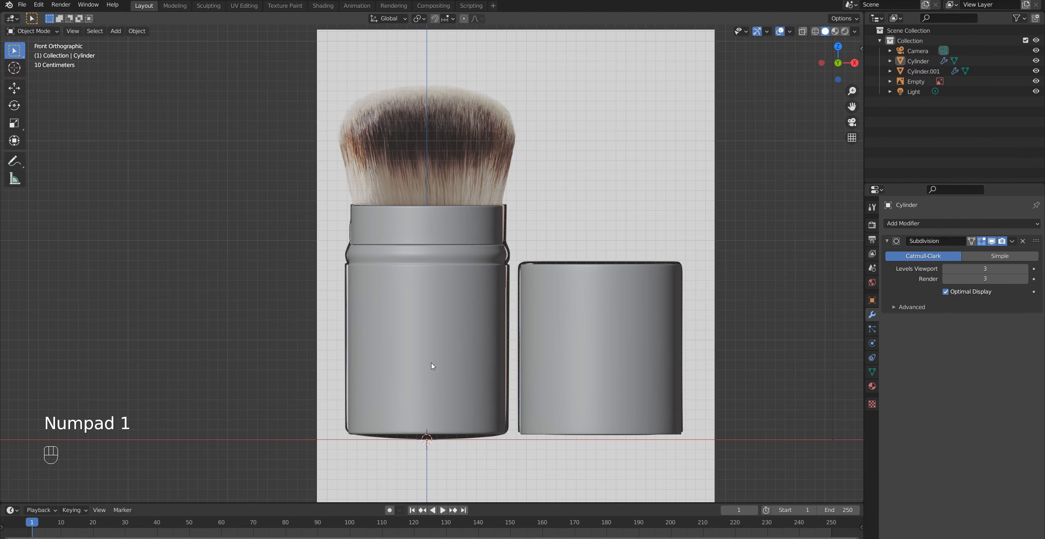
pyautogui.click(628, 334)
pyautogui.keyDown('shift'); pyautogui.moveTo(577, 343); pyautogui.dragTo(516, 358, button='middle'); pyautogui.keyUp('shift')
pyautogui.scroll(3, 531, 305)
pyautogui.keyDown('shift'); pyautogui.moveTo(575, 313); pyautogui.dragTo(463, 317, button='middle'); pyautogui.keyUp('shift')
pyautogui.press('Tab')
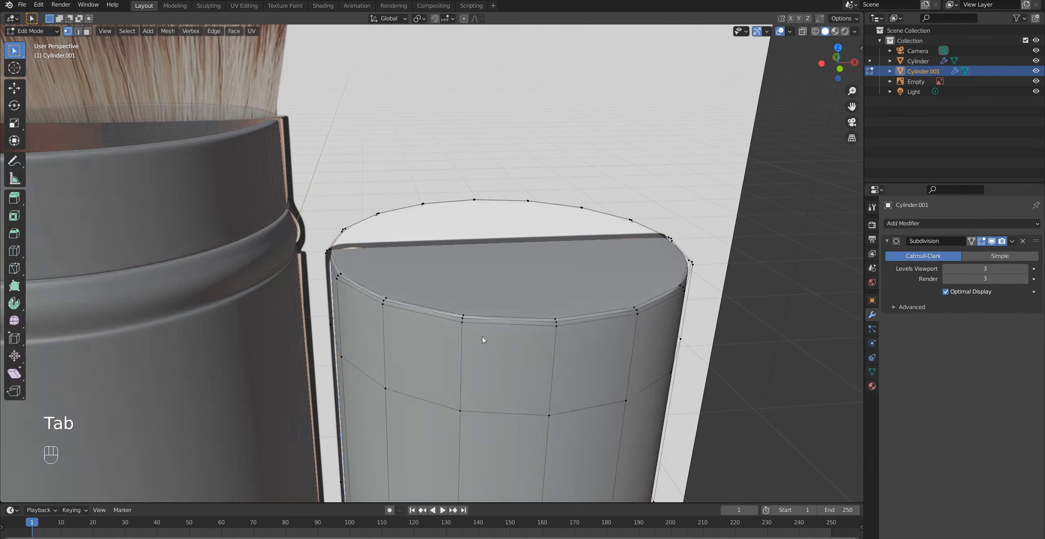
pyautogui.scroll(2, 437, 356)
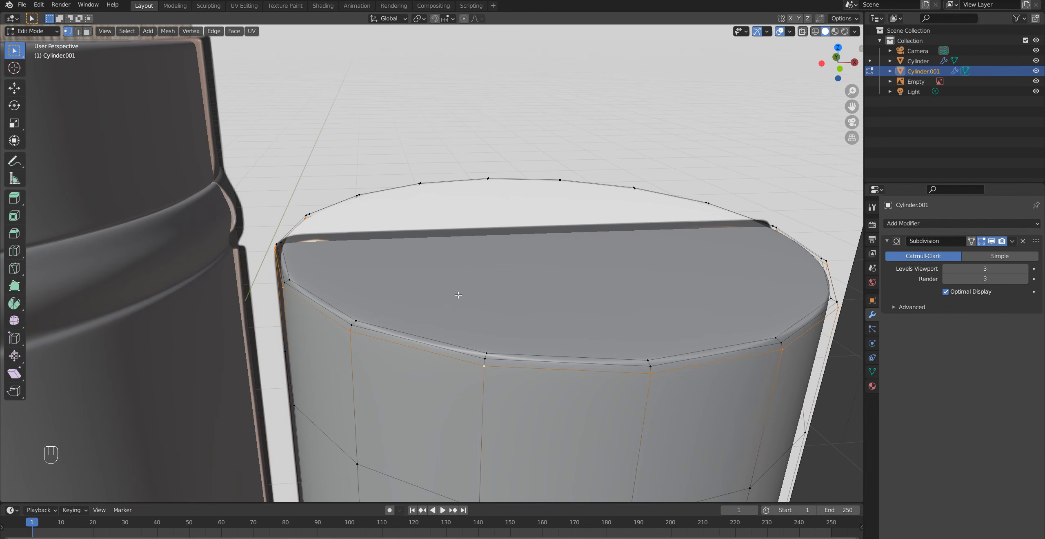
pyautogui.press('g')
pyautogui.press('g')
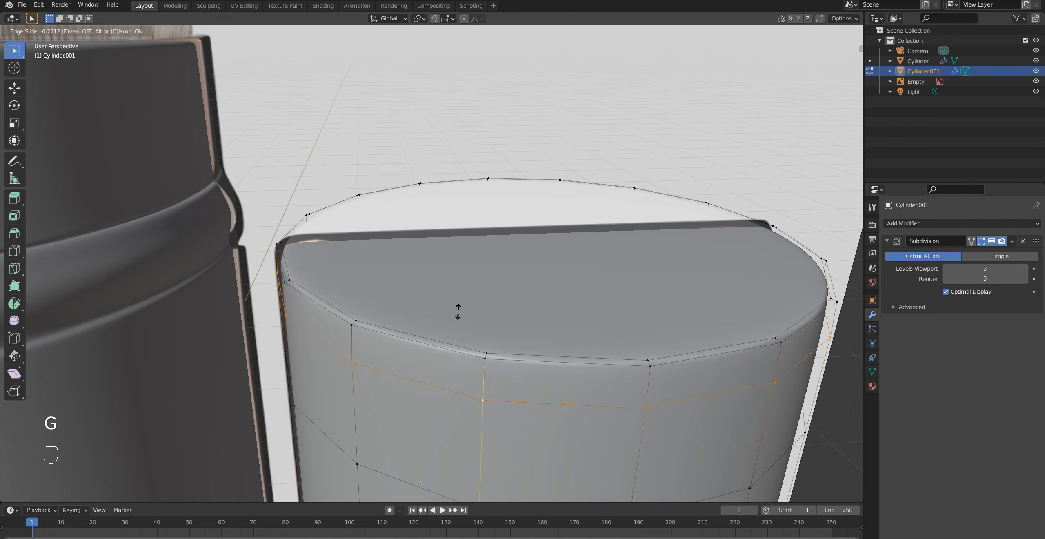
pyautogui.click(458, 311)
# Scale the cap's top edge loop inward to soften the rim and return to Object Mode in front view
pyautogui.keyDown('alt'); pyautogui.click(438, 340); pyautogui.keyUp('alt')
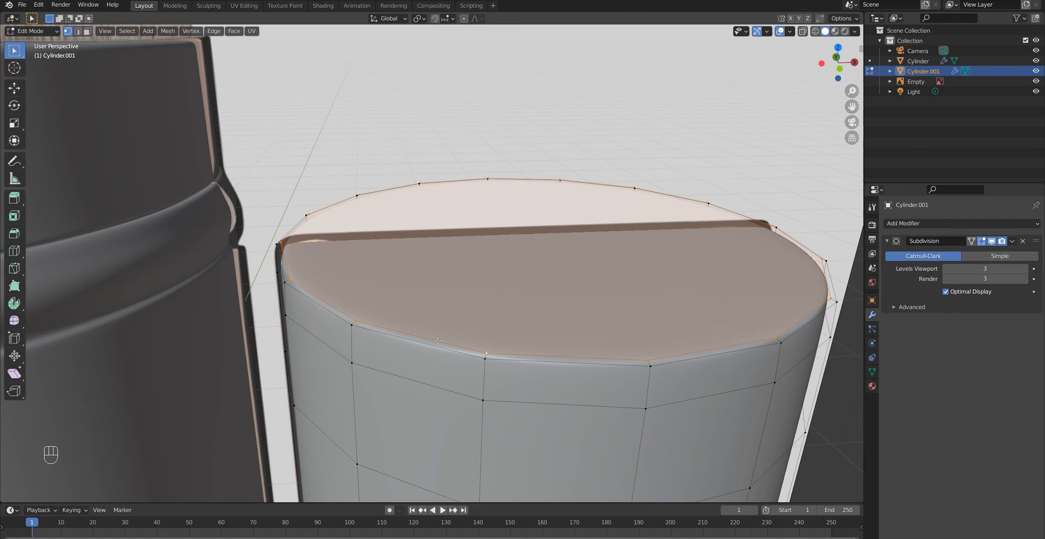
pyautogui.press('s')
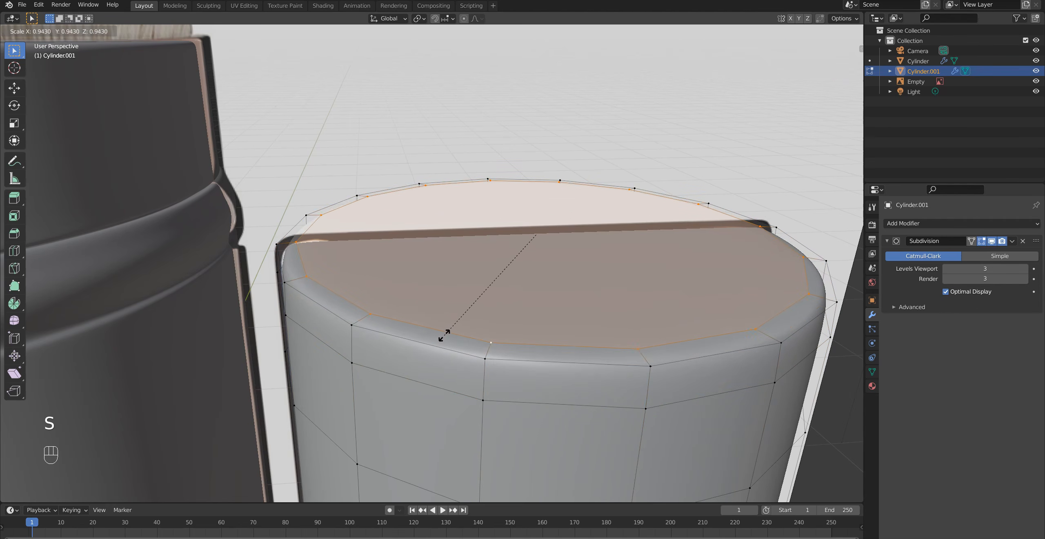
pyautogui.click(455, 329)
pyautogui.press('Tab')
pyautogui.moveTo(474, 381); pyautogui.dragTo(513, 371, button='middle')
pyautogui.scroll(-3, 497, 365)
pyautogui.click(523, 345)
pyautogui.press('KP_1')
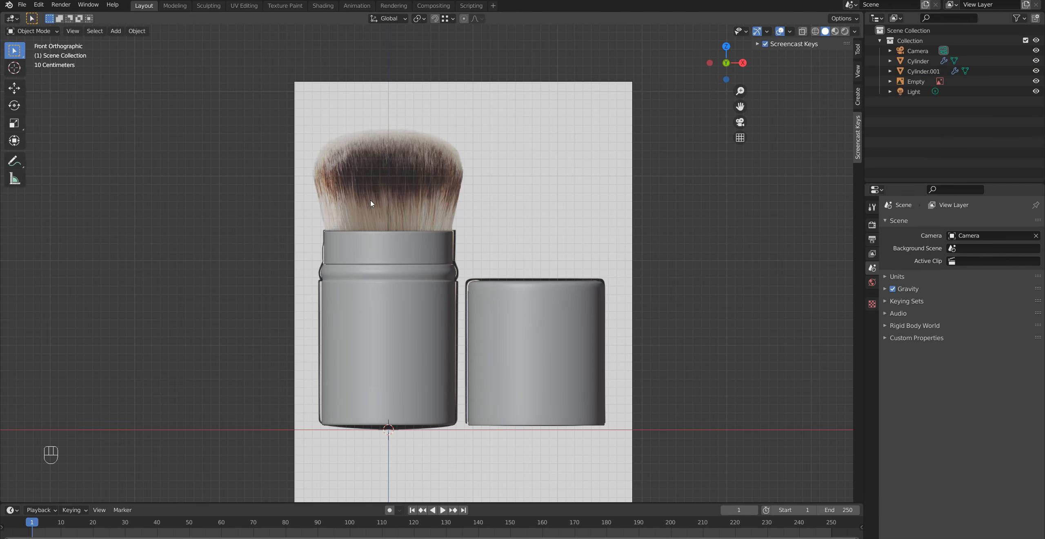
# Add a cube at the handle's centre and move it up 3.2002 m along Z over the brush head
pyautogui.click(383, 247)
pyautogui.scroll(2, 374, 302)
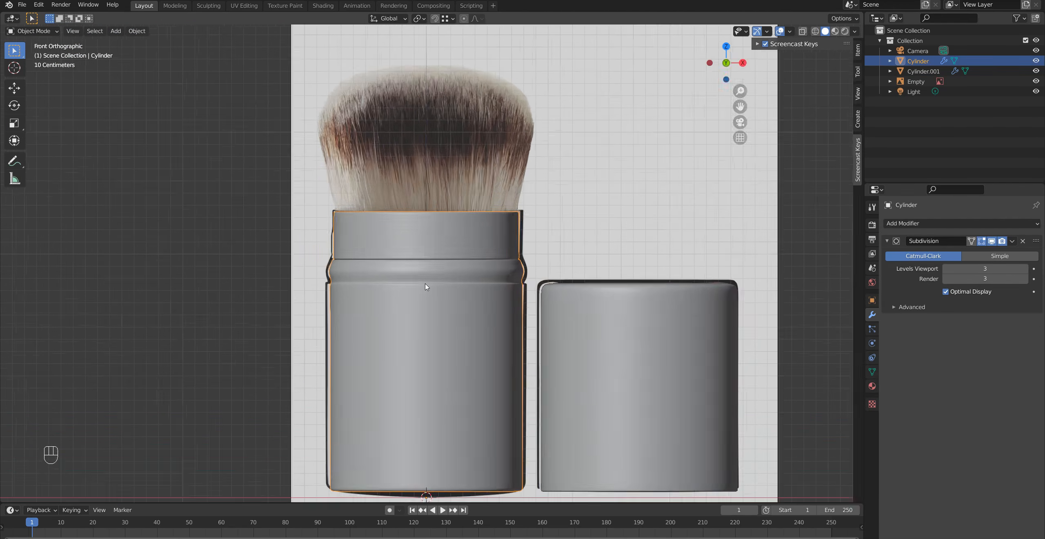
pyautogui.hotkey('shift', 'a')
pyautogui.moveTo(423, 244)
pyautogui.click(484, 254)
pyautogui.moveTo(384, 337); pyautogui.dragTo(428, 358, button='middle')
pyautogui.press('g')
pyautogui.moveTo(435, 360); pyautogui.dragTo(432, 222)
pyautogui.click(432, 148)
pyautogui.scroll(-2, 440, 291)
pyautogui.press('KP_1')
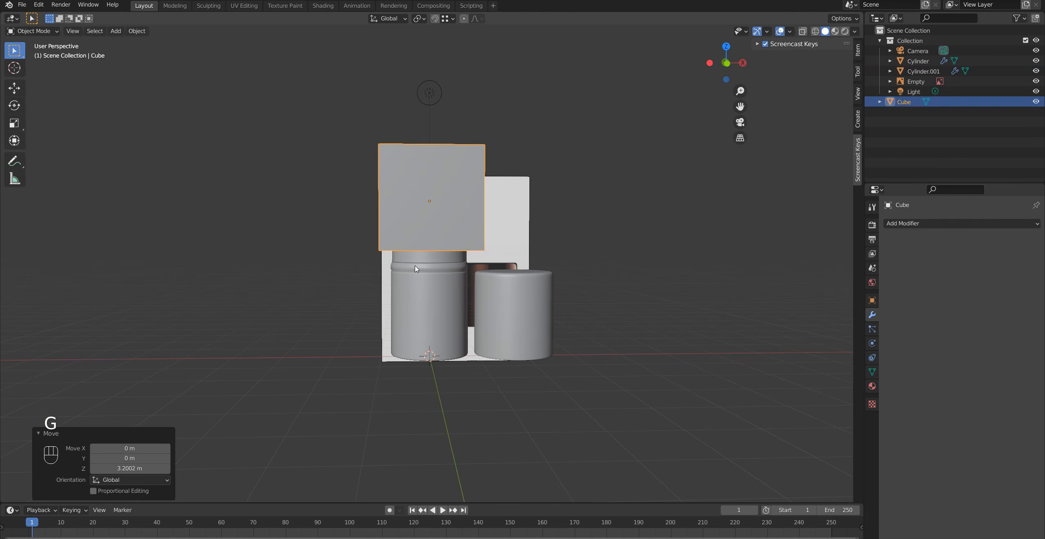
# Scale the cube's mesh by 0.642 in Edit Mode and return to Object Mode
pyautogui.scroll(2, 415, 268)
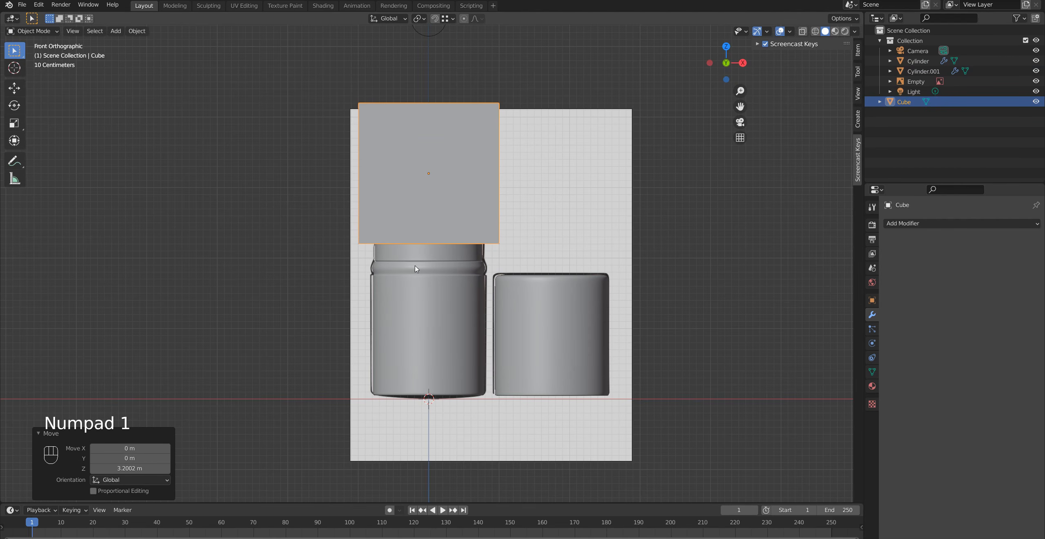
pyautogui.keyDown('shift'); pyautogui.scroll(2, 447, 236); pyautogui.keyUp('shift')
pyautogui.press('Tab')
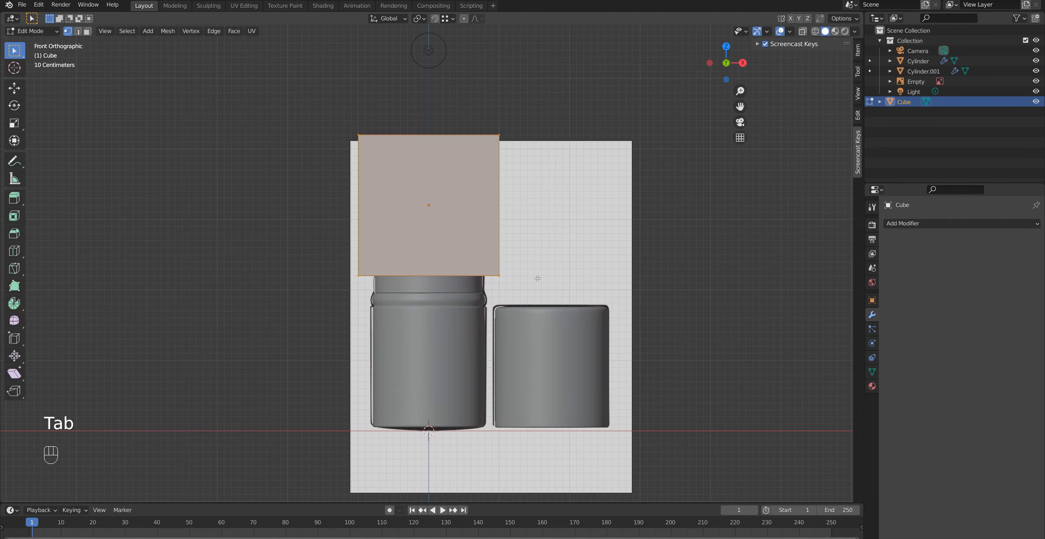
pyautogui.press('s')
pyautogui.click(528, 264)
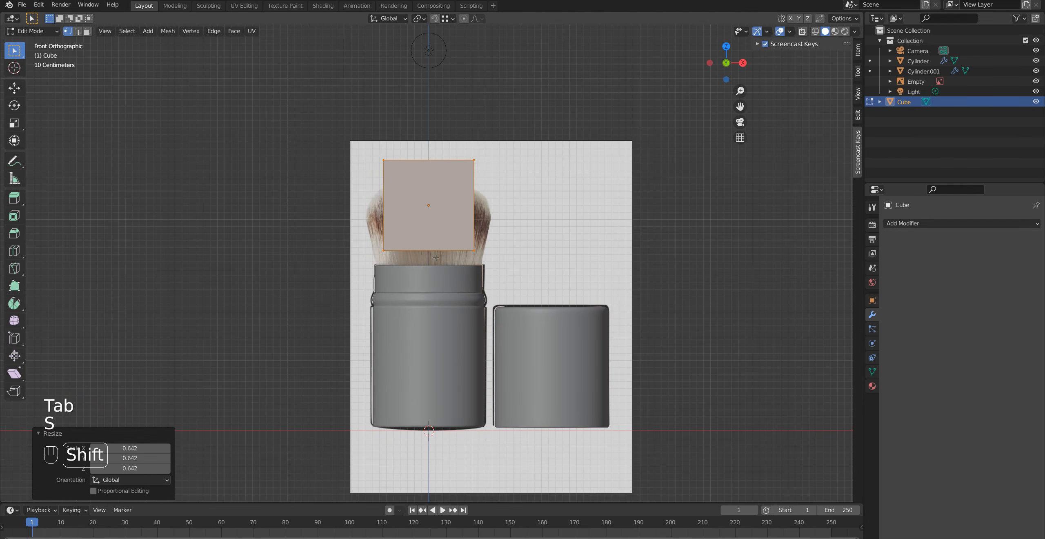
pyautogui.press('Tab')
# Add a Subdivision modifier with viewport and render levels of 3 to the cube and shade it smooth
pyautogui.scroll(2, 436, 257)
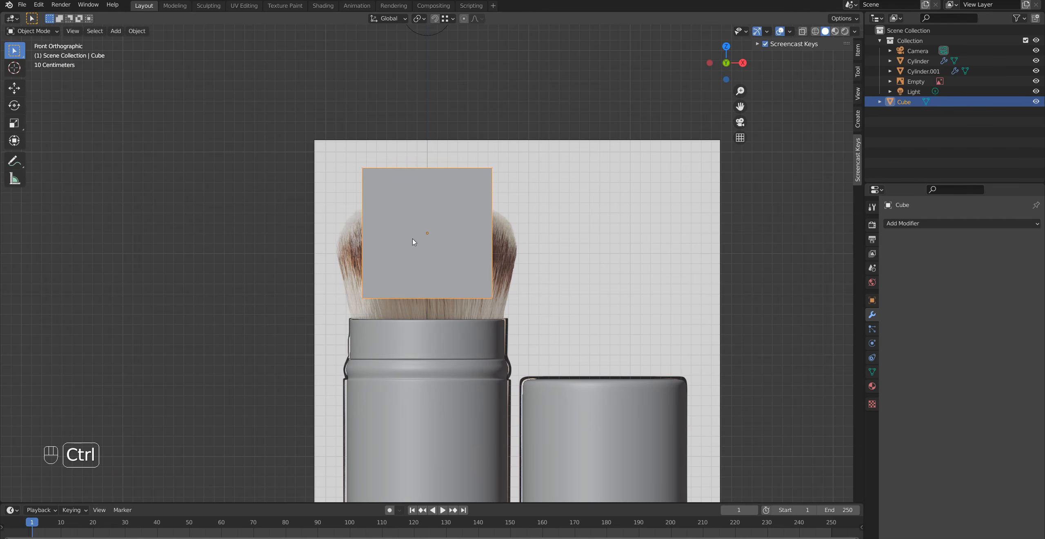
pyautogui.hotkey('ctrl', '3')
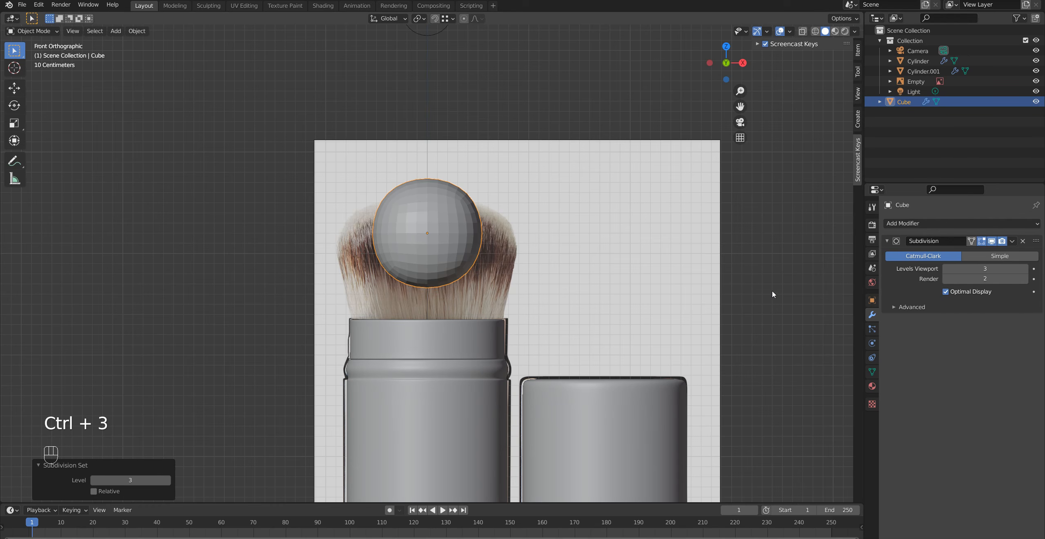
pyautogui.click(1025, 279)
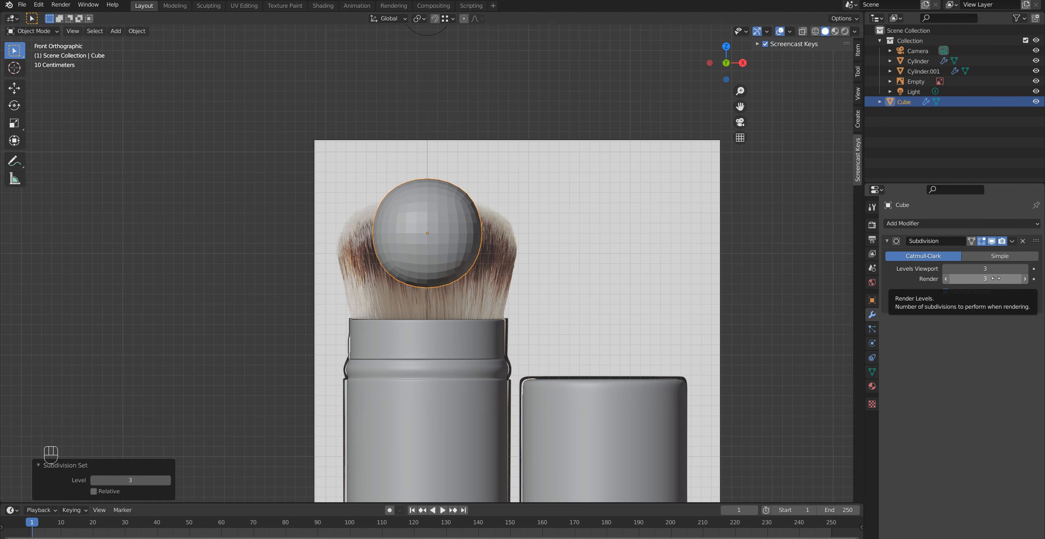
pyautogui.keyDown('shift'); pyautogui.moveTo(393, 311); pyautogui.dragTo(488, 251, button='middle'); pyautogui.keyUp('shift')
pyautogui.rightClick(488, 251)
pyautogui.click(489, 250)
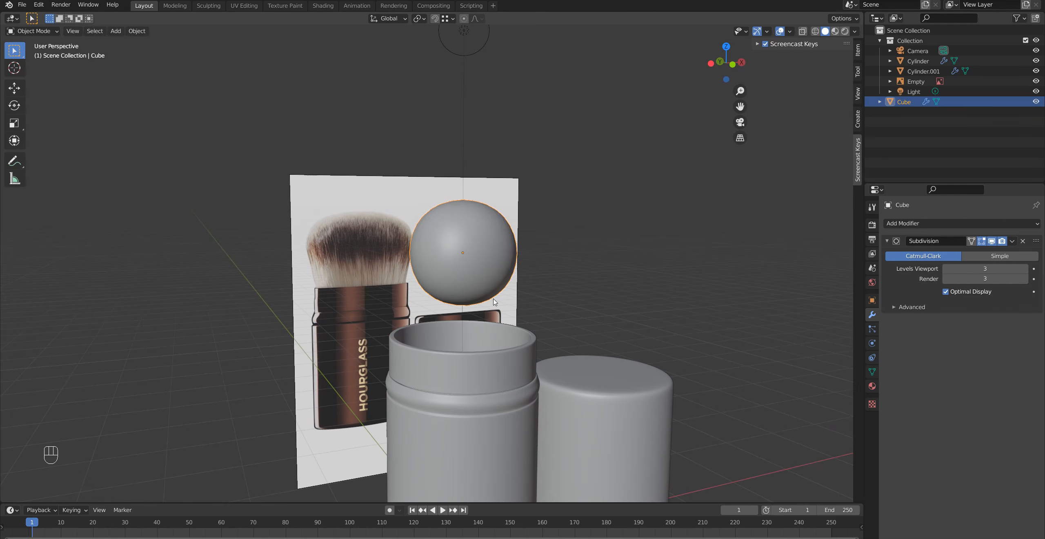
# Lower the subdivided cube along Z in front view so it sits partly inside the handle's opening
pyautogui.press('KP_1')
pyautogui.press('g')
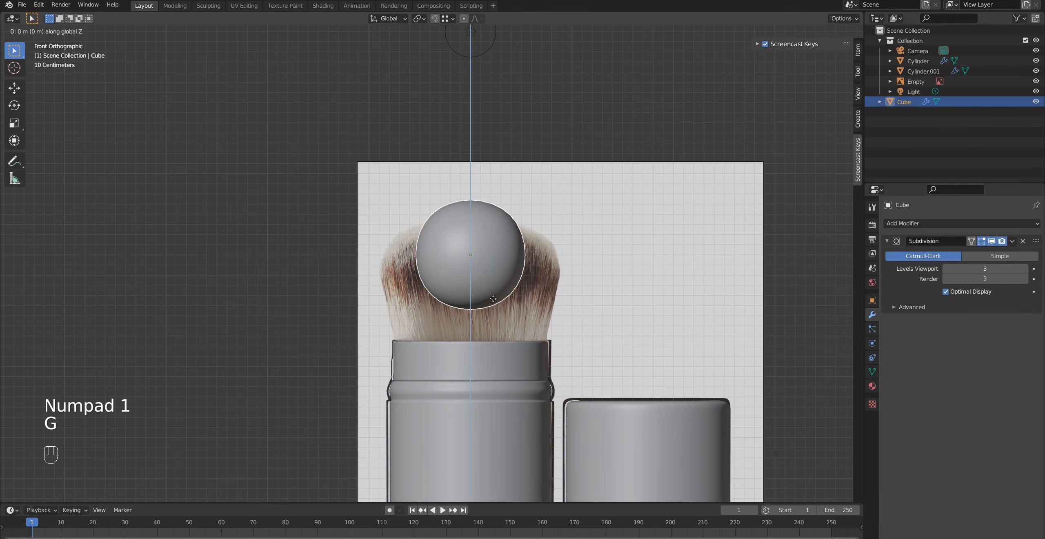
pyautogui.press('z')
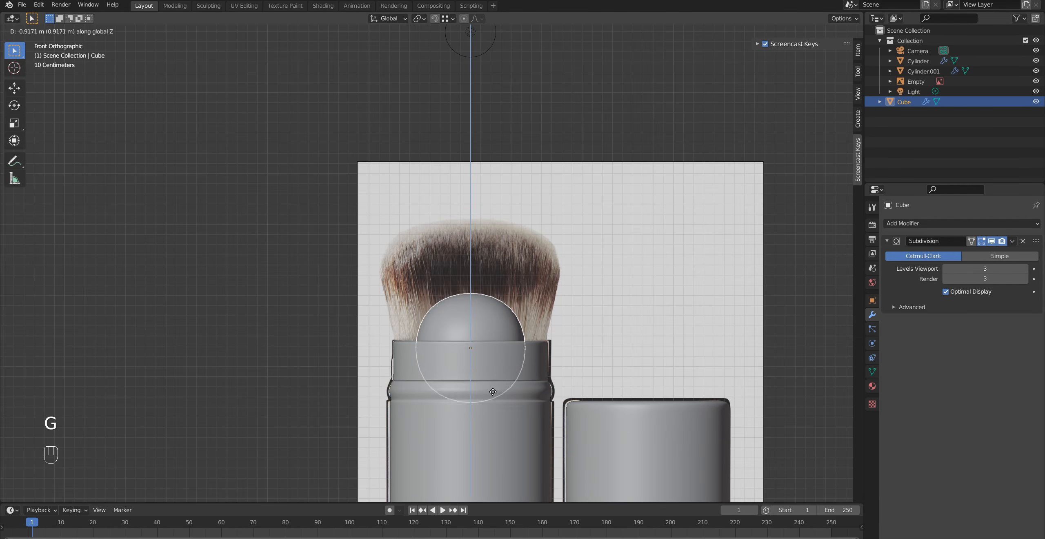
pyautogui.click(490, 356)
# Edit the cube in wireframe shading and scale its top face by 1.325 along X to match the bristles' width
pyautogui.press('Tab')
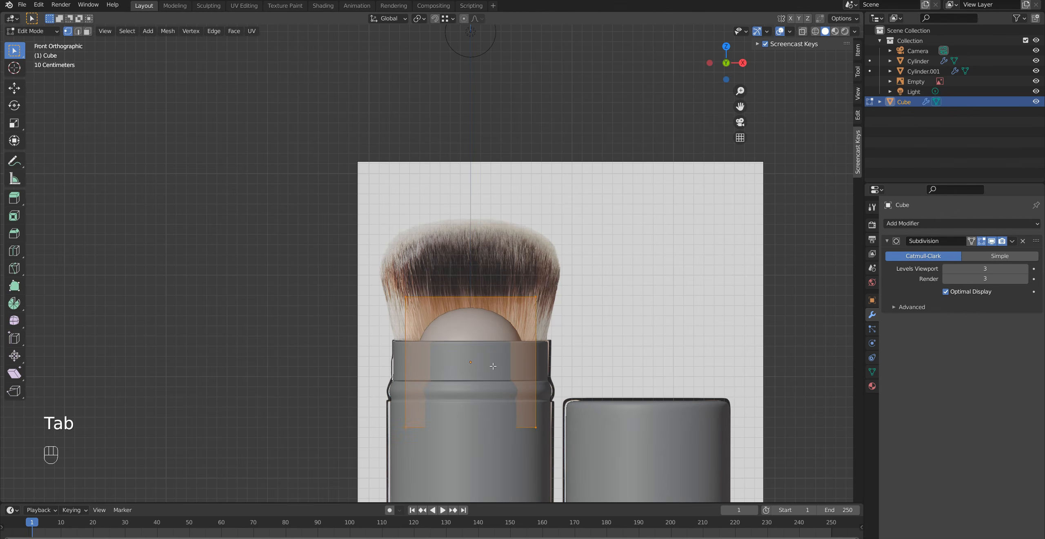
pyautogui.keyDown('shift'); pyautogui.moveTo(494, 369); pyautogui.dragTo(457, 406, button='middle'); pyautogui.keyUp('shift')
pyautogui.scroll(2, 341, 280)
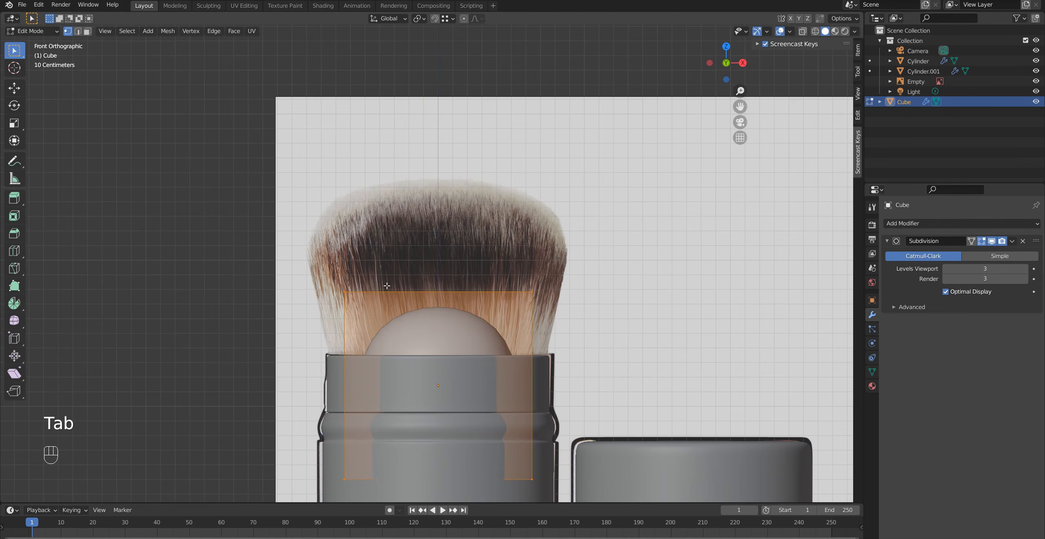
pyautogui.moveTo(495, 294); pyautogui.dragTo(355, 304, button='middle')
pyautogui.press('KP_1')
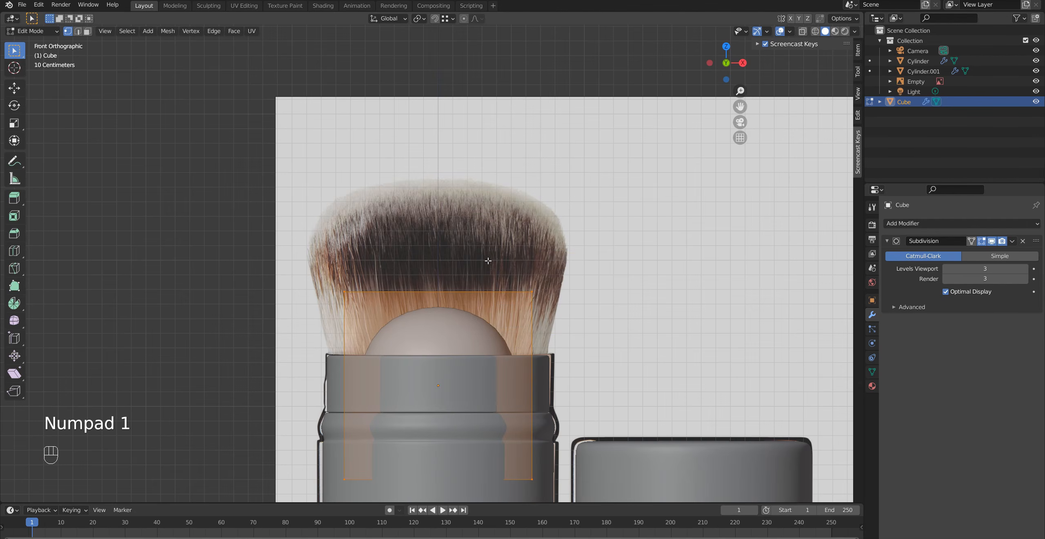
pyautogui.press('z')
pyautogui.click(409, 264)
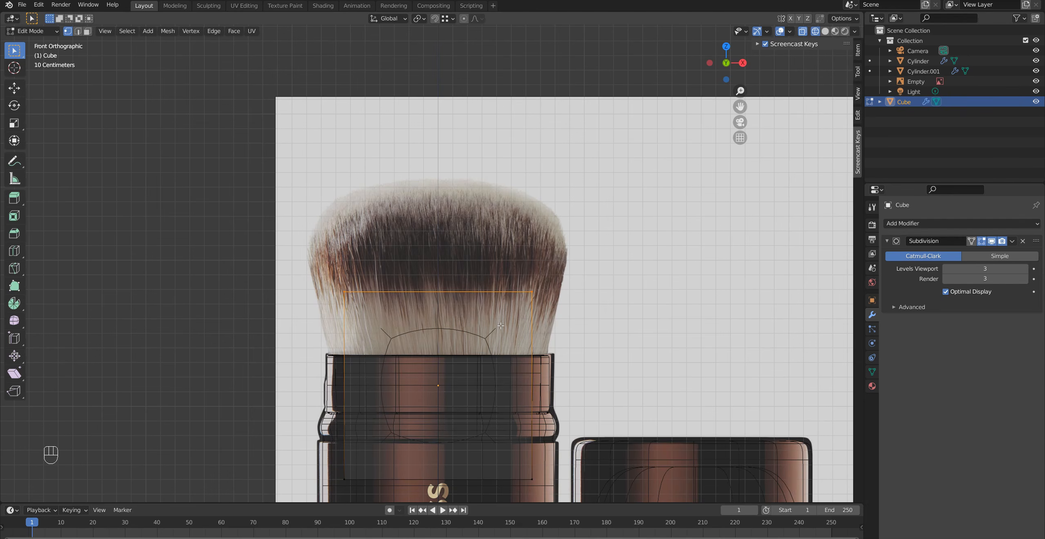
pyautogui.scroll(-2, 501, 325)
pyautogui.scroll(2, 464, 308)
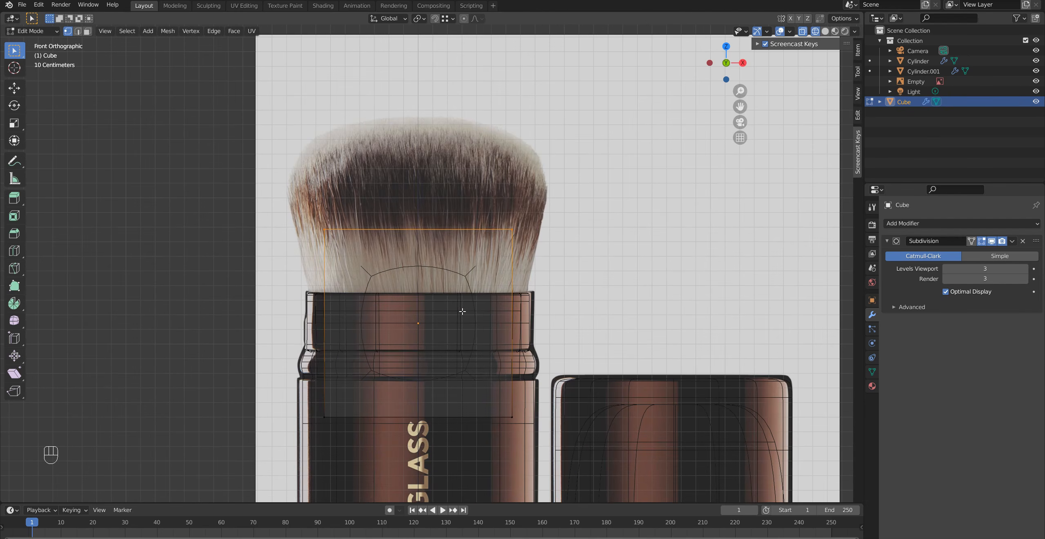
pyautogui.press('s')
pyautogui.press('x')
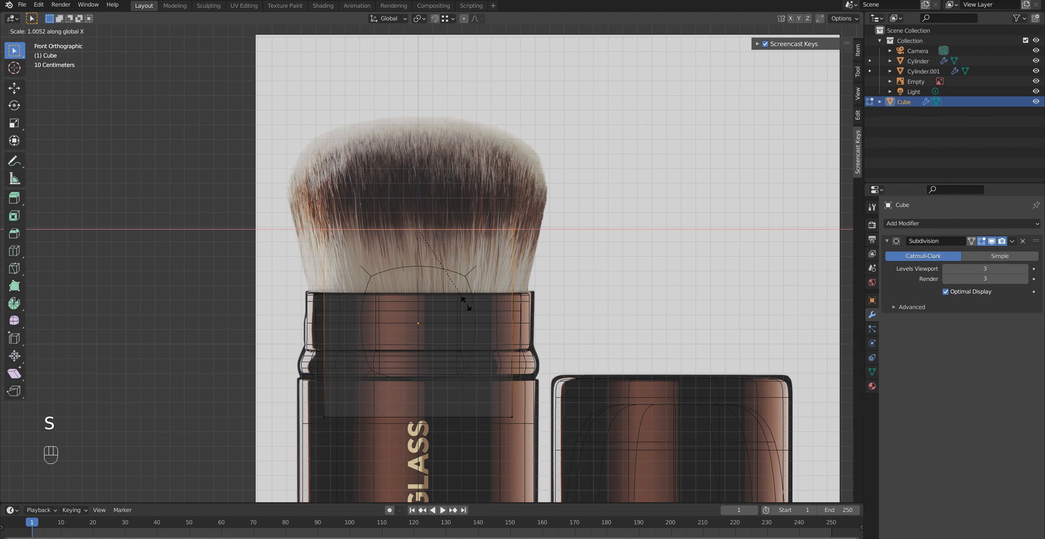
pyautogui.click(490, 324)
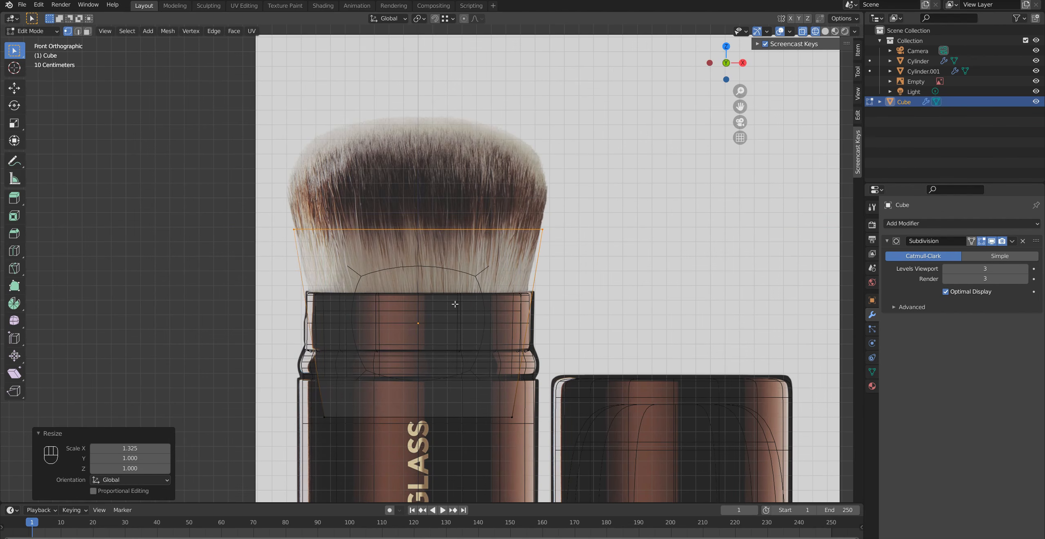
# In solid top view, scale the cube's top face by 1.333 along Y, fine-tune its X scale, and return to Object Mode
pyautogui.press('Tab')
pyautogui.moveTo(450, 301)
pyautogui.mouseDown(button='middle')
pyautogui.moveTo(567, 324)
pyautogui.moveTo(468, 327)
pyautogui.moveTo(501, 383)
pyautogui.moveTo(414, 412)
pyautogui.moveTo(410, 397)
pyautogui.mouseUp(button='middle')
pyautogui.press('z')
pyautogui.press('KP_7')
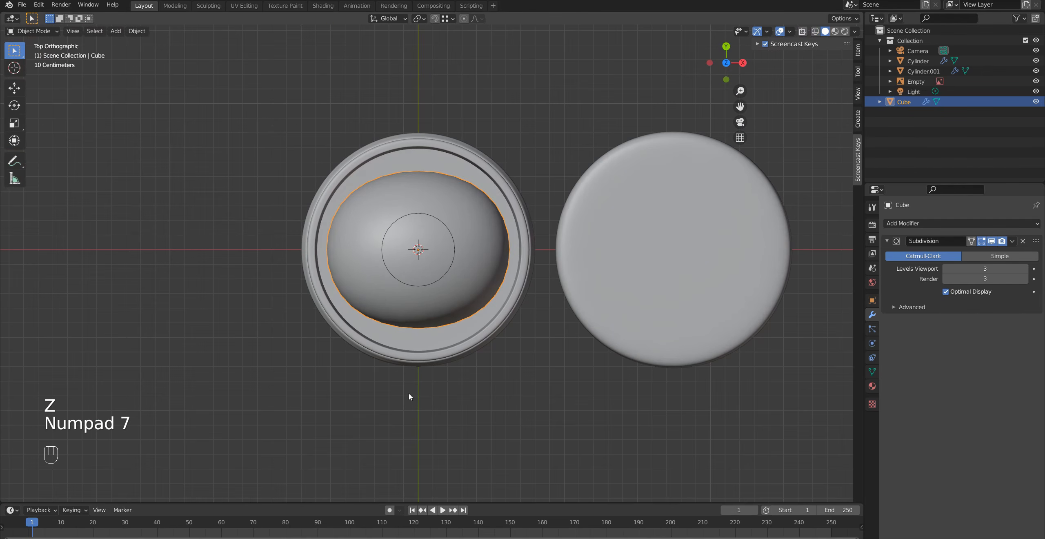
pyautogui.press('Tab')
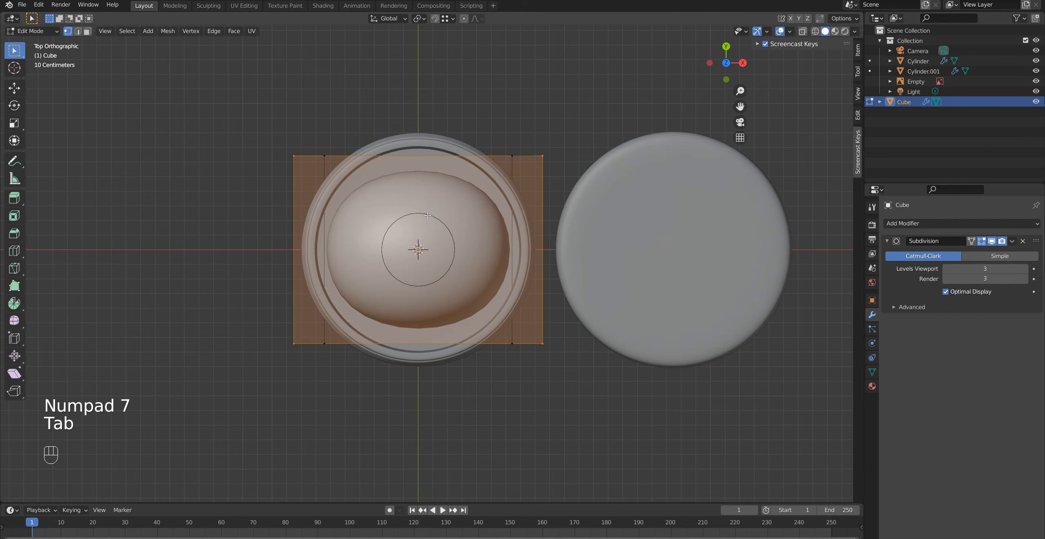
pyautogui.press('s')
pyautogui.press('y')
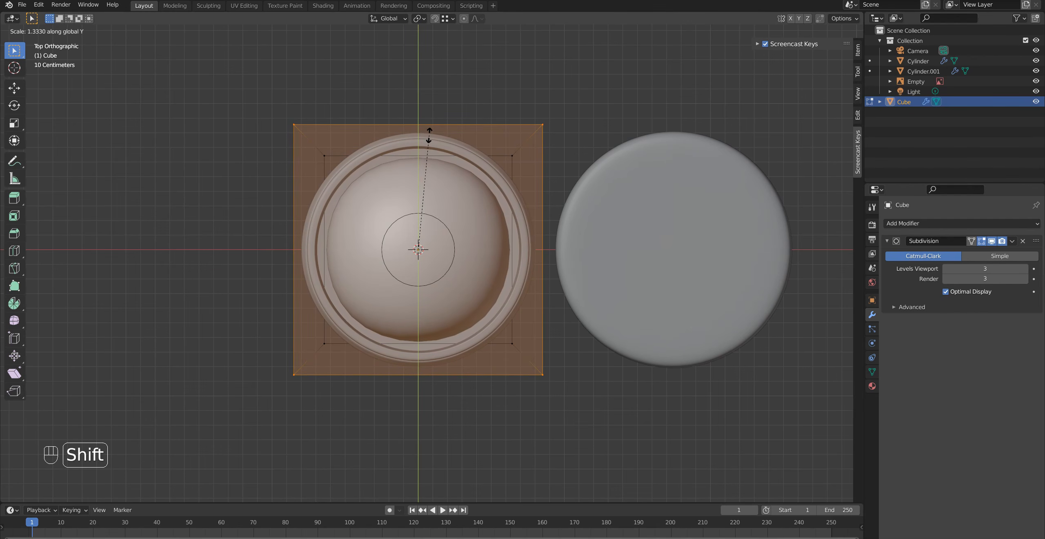
pyautogui.click(429, 135)
pyautogui.press('s')
pyautogui.press('x')
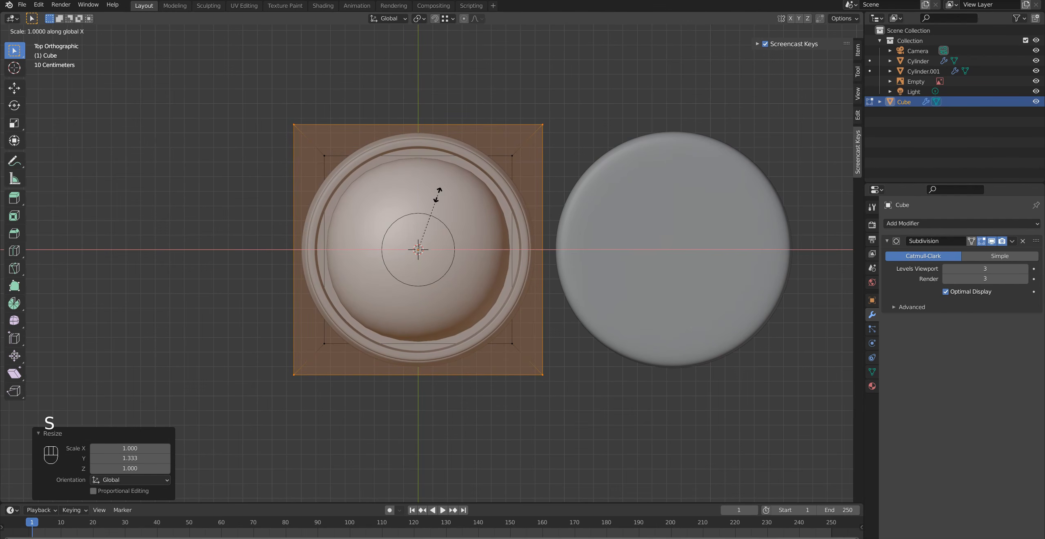
pyautogui.click(467, 196)
pyautogui.press('Tab')
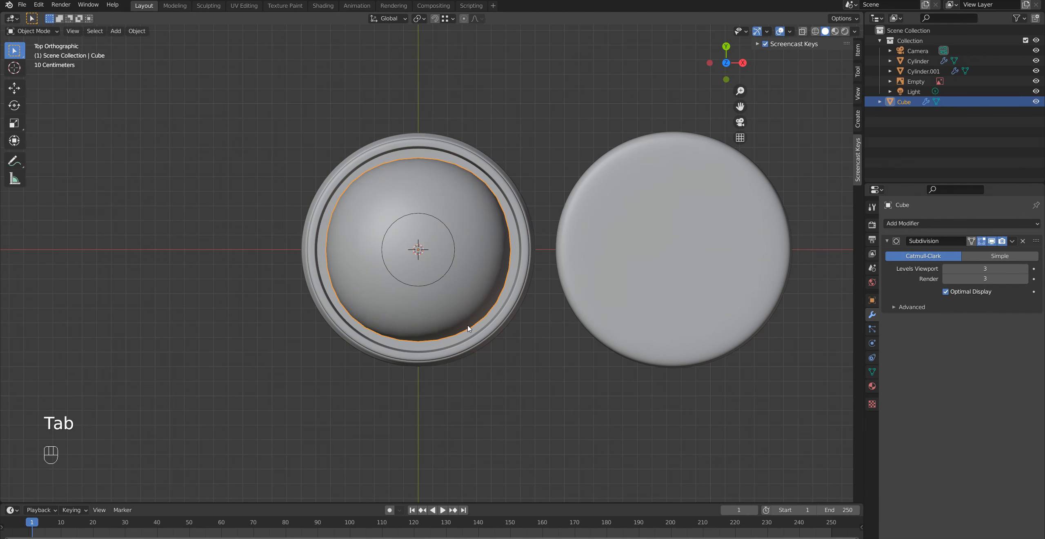
# Examine how the rounded cube sits in the handle's opening from top, perspective and front views
pyautogui.moveTo(469, 361)
pyautogui.mouseDown(button='middle')
pyautogui.moveTo(484, 302)
pyautogui.moveTo(543, 308)
pyautogui.moveTo(466, 355)
pyautogui.mouseUp(button='middle')
pyautogui.press('KP_7')
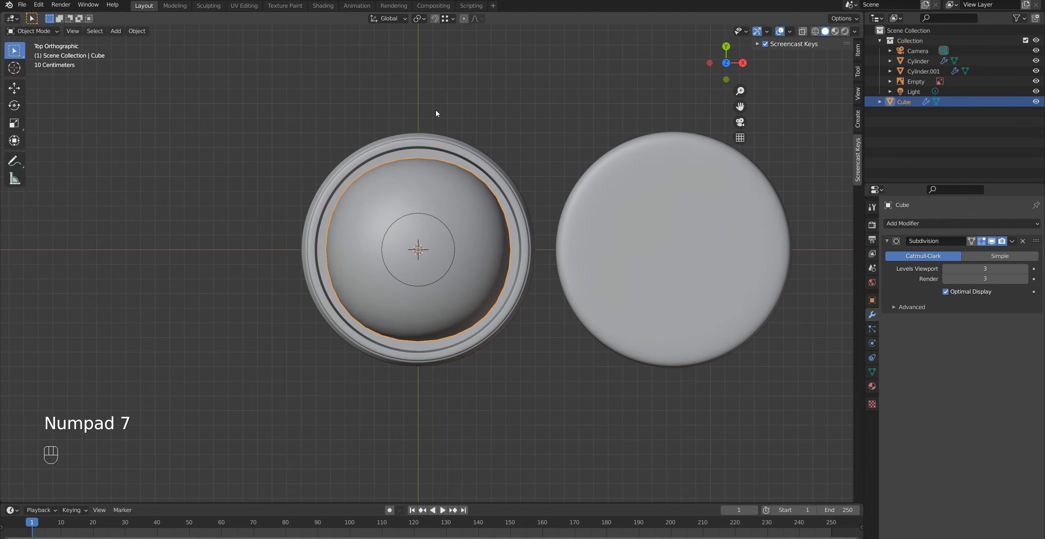
pyautogui.click(472, 158)
pyautogui.moveTo(520, 402); pyautogui.dragTo(424, 279, button='middle')
pyautogui.click(424, 279)
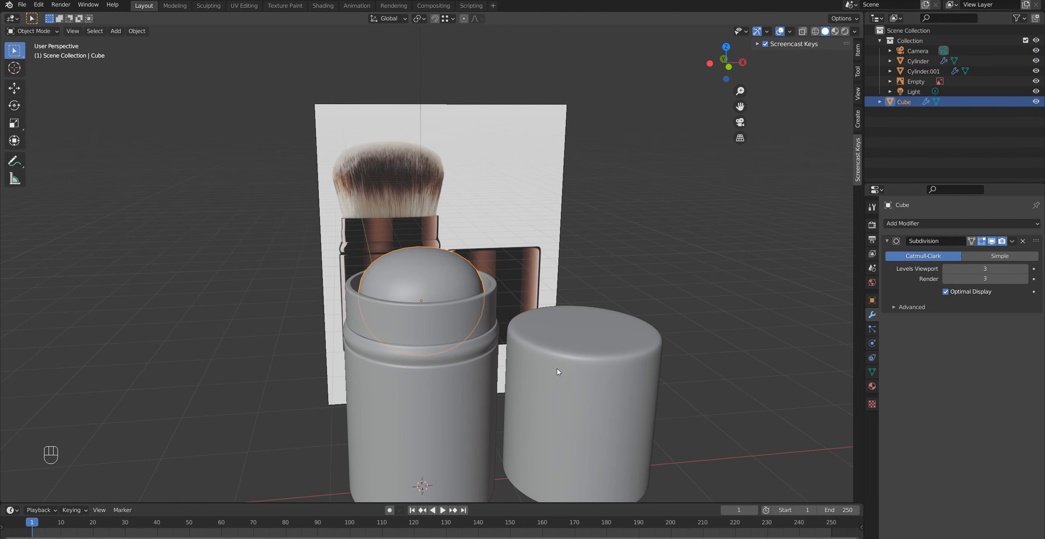
pyautogui.press('KP_1')
pyautogui.click(677, 312)
pyautogui.keyDown('shift'); pyautogui.moveTo(678, 311); pyautogui.dragTo(649, 268, button='middle'); pyautogui.keyUp('shift')
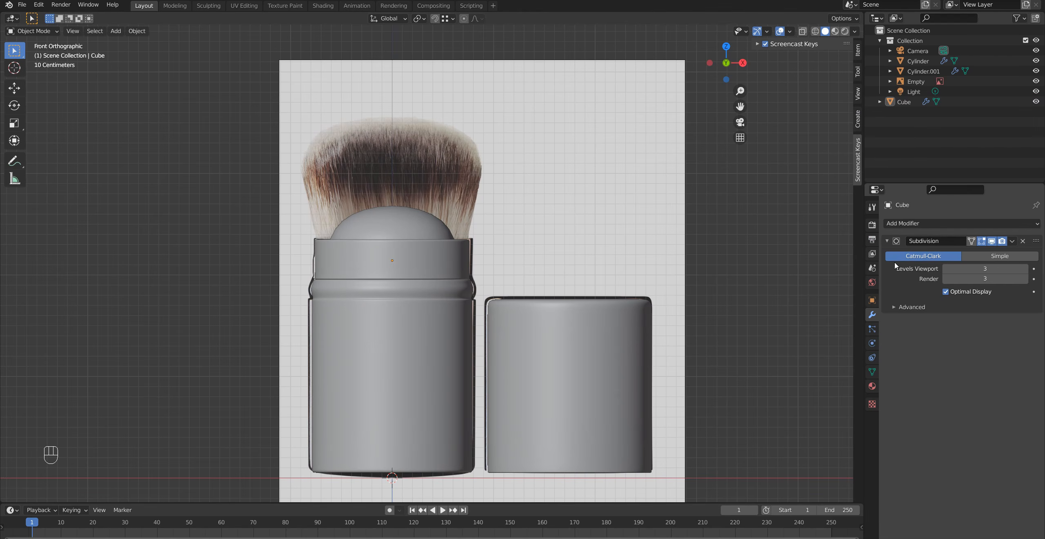
# Add a particle system to the cube and set its type to Hair
pyautogui.click(886, 242)
pyautogui.click(873, 329)
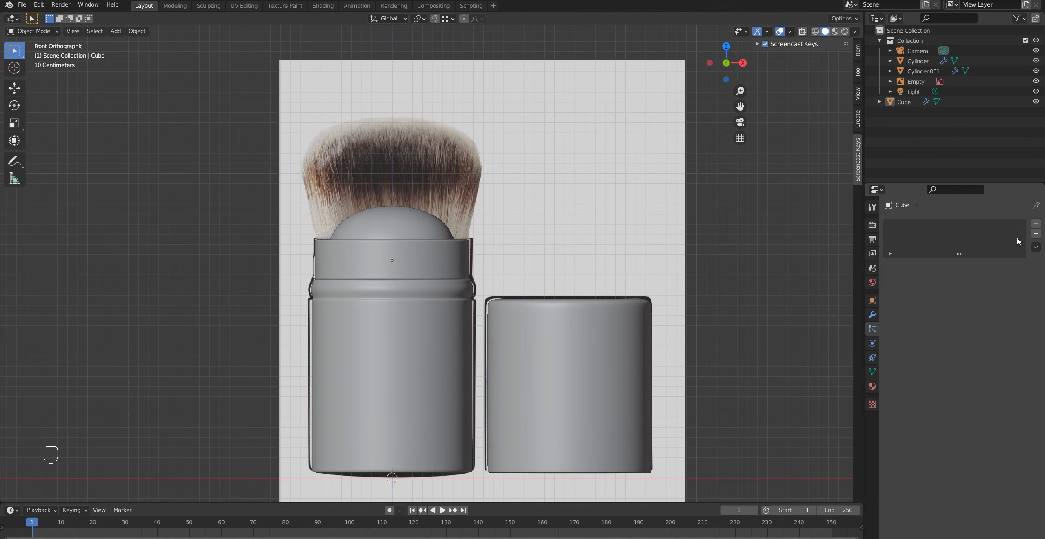
pyautogui.click(1037, 223)
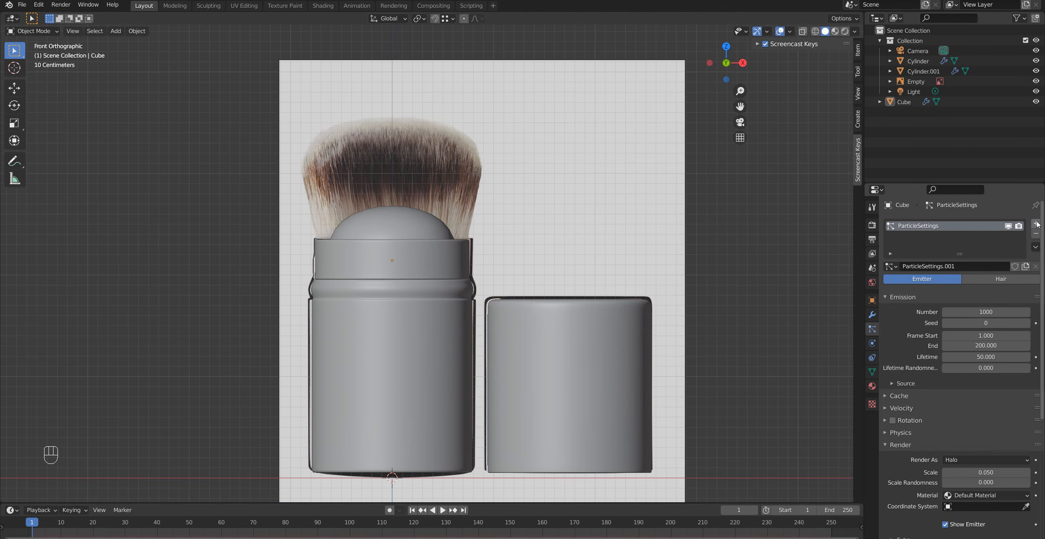
pyautogui.click(996, 280)
pyautogui.scroll(-6, 490, 303)
pyautogui.moveTo(464, 306); pyautogui.dragTo(420, 305, button='middle')
pyautogui.scroll(3, 420, 306)
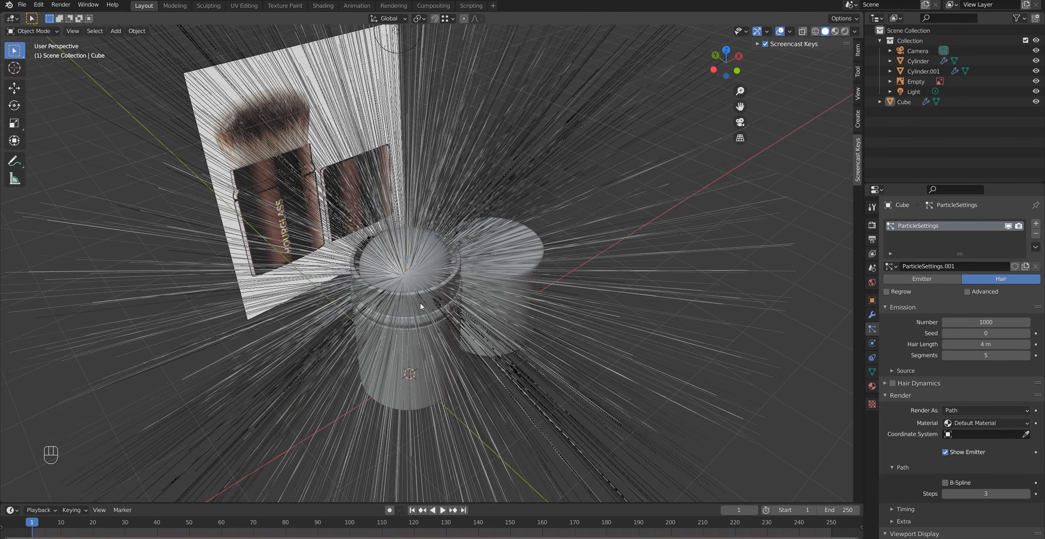
pyautogui.press('KP_1')
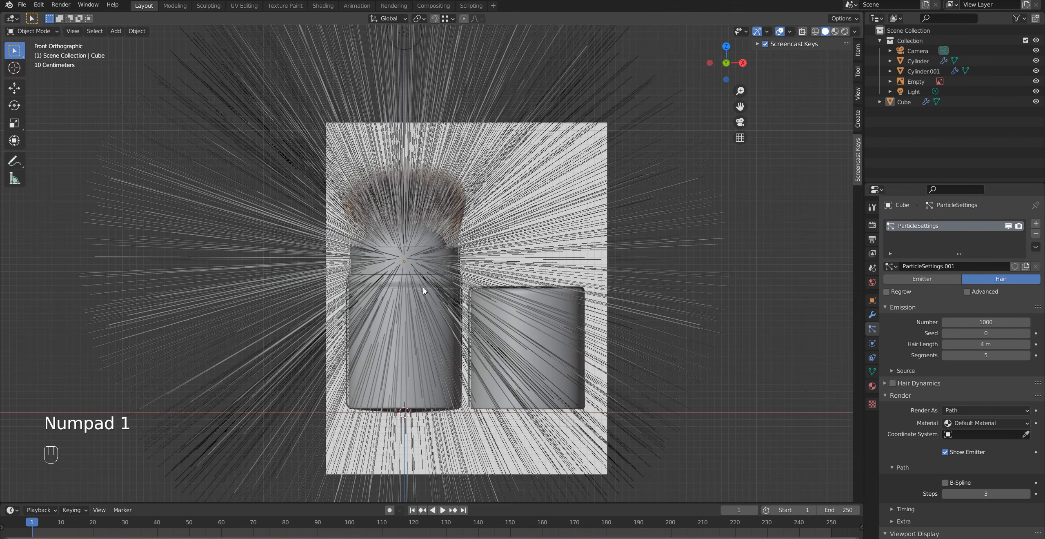
# Reduce the cube's hair length to 0.835 m so the strands reach the top of the reference bristles
pyautogui.keyDown('shift'); pyautogui.moveTo(959, 342); pyautogui.dragTo(923, 343); pyautogui.keyUp('shift')
pyautogui.scroll(3, 402, 265)
pyautogui.moveTo(1023, 344)
pyautogui.keyDown('shift'); pyautogui.mouseDown()
pyautogui.moveTo(1008, 344)
pyautogui.moveTo(1021, 344)
pyautogui.mouseUp(); pyautogui.keyUp('shift')
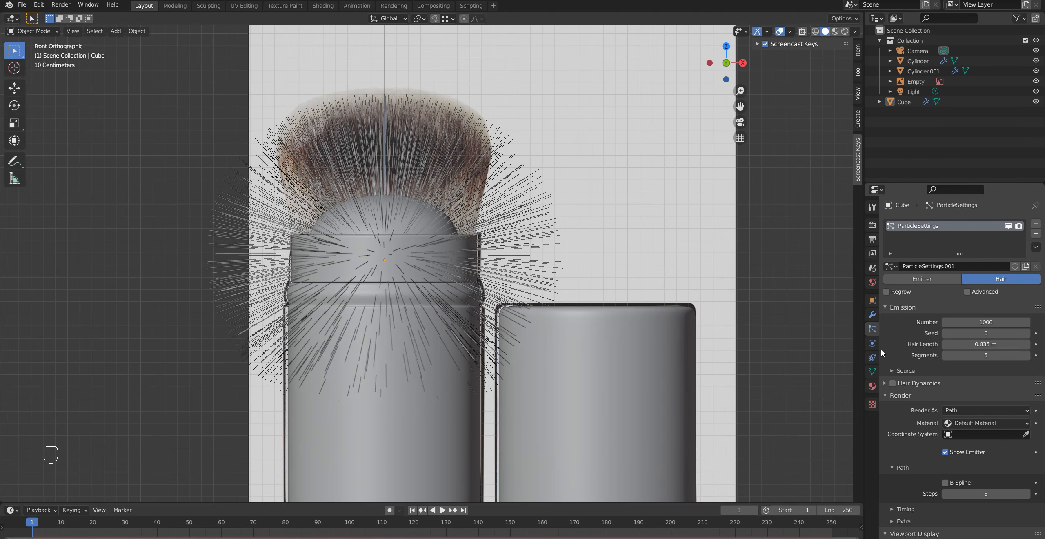
# Set the hair's viewport strand steps to 3 and its children type to Interpolated
pyautogui.scroll(-2, 921, 346)
pyautogui.scroll(-5, 907, 374)
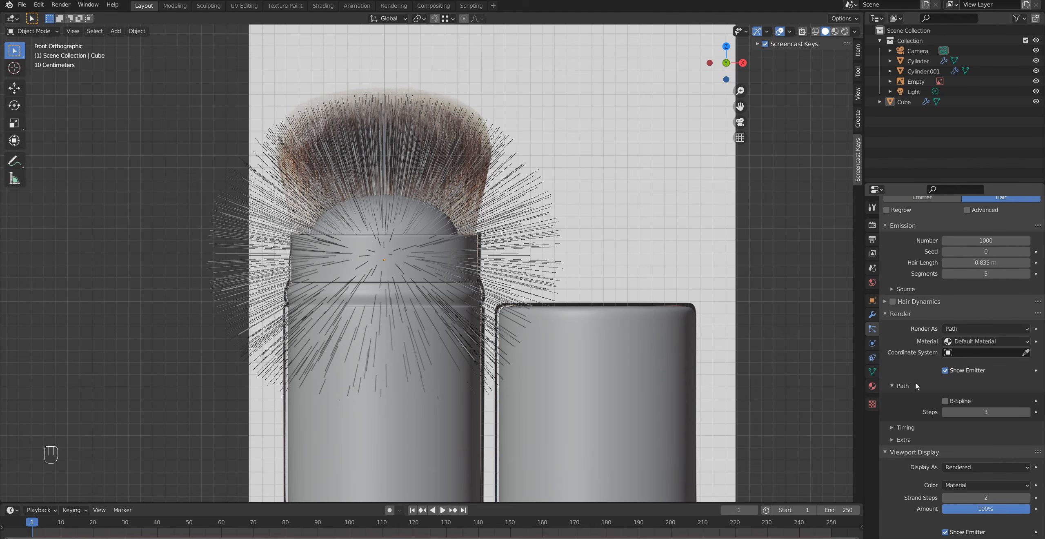
pyautogui.scroll(-2, 920, 358)
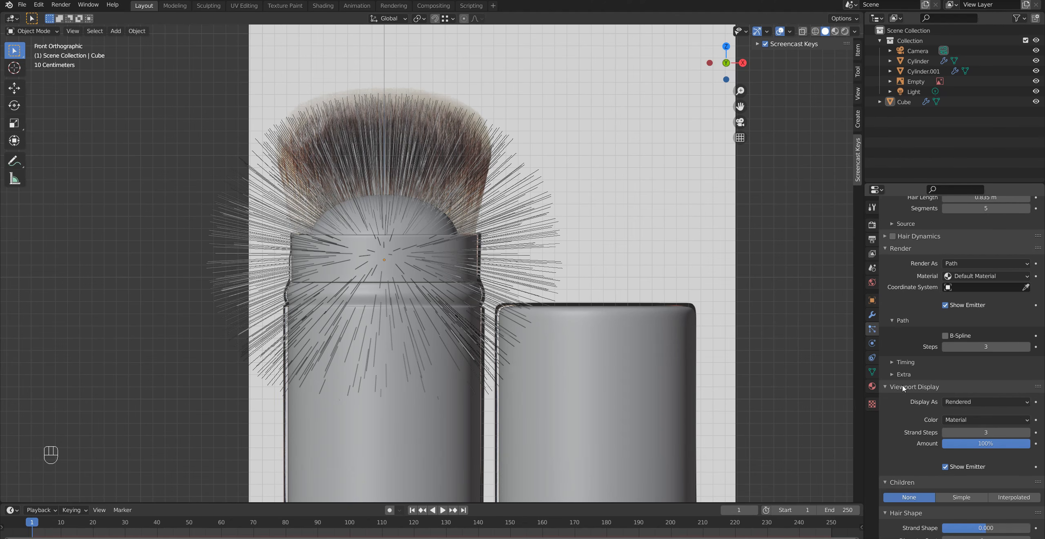
pyautogui.scroll(-6, 902, 387)
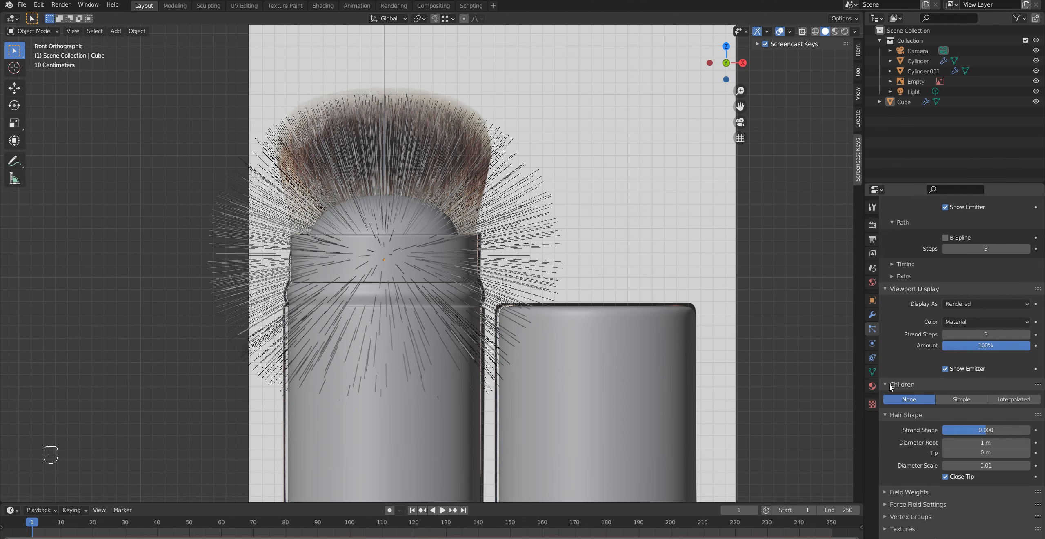
pyautogui.moveTo(921, 380); pyautogui.dragTo(921, 377, button='middle')
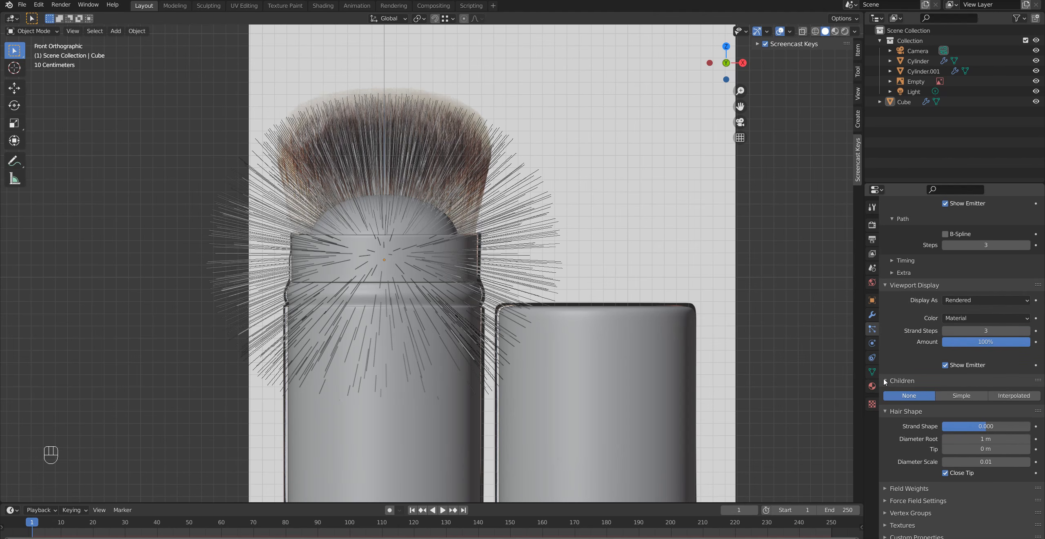
pyautogui.click(1010, 397)
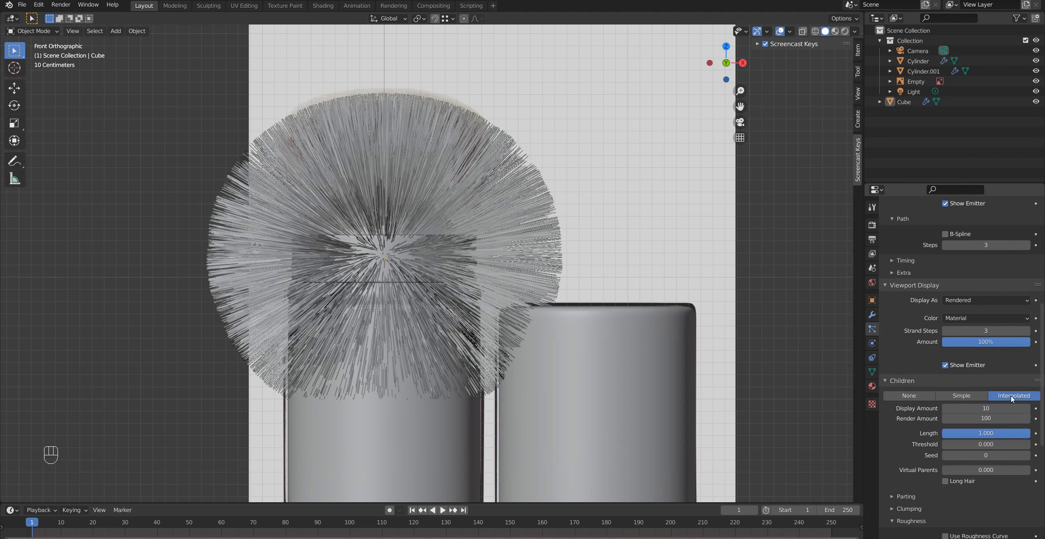
pyautogui.scroll(1, 459, 336)
pyautogui.keyDown('shift'); pyautogui.moveTo(427, 326); pyautogui.dragTo(504, 303, button='middle'); pyautogui.keyUp('shift')
pyautogui.scroll(1, 503, 301)
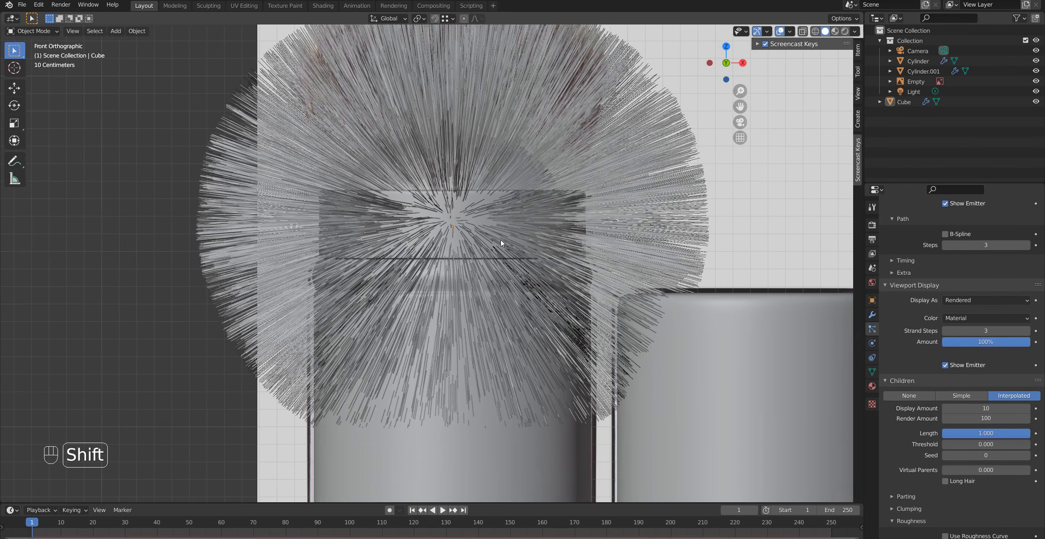
pyautogui.keyDown('shift'); pyautogui.moveTo(501, 240); pyautogui.dragTo(482, 296, button='middle'); pyautogui.keyUp('shift')
pyautogui.scroll(-1, 360, 324)
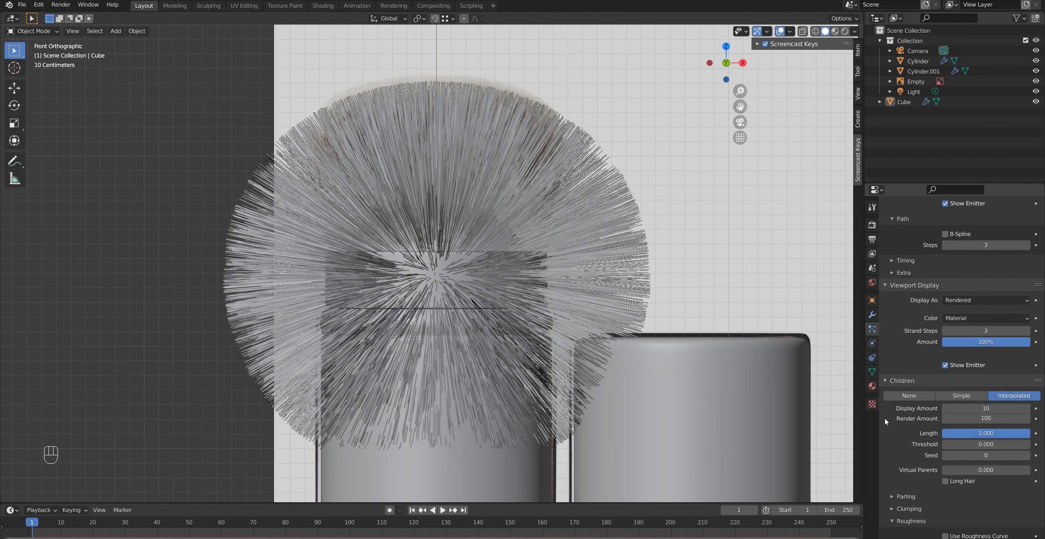
# Set the render amount of the interpolated children to 10
pyautogui.click(981, 419)
pyautogui.write('10')
pyautogui.press('Return')
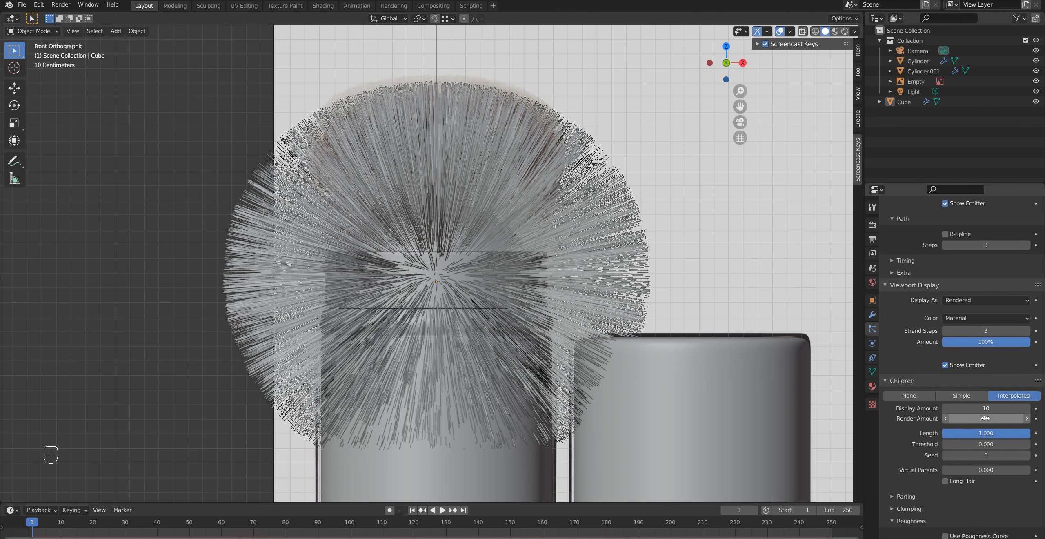
# Select the cube in front view and enter Particle Edit mode with the Comb tool active
pyautogui.moveTo(825, 383); pyautogui.dragTo(461, 181, button='middle')
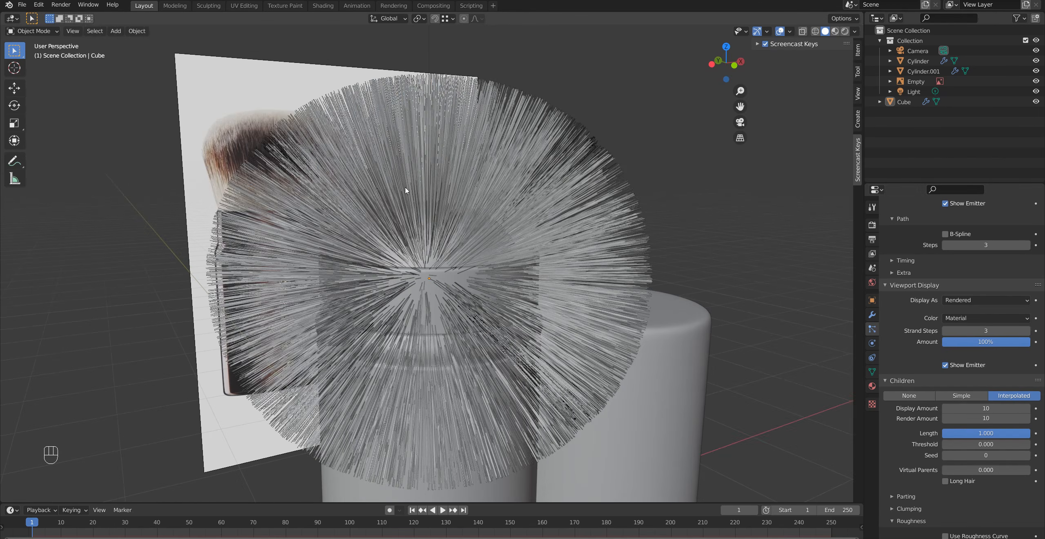
pyautogui.moveTo(381, 258); pyautogui.dragTo(782, 386, button='middle')
pyautogui.scroll(-2, 572, 347)
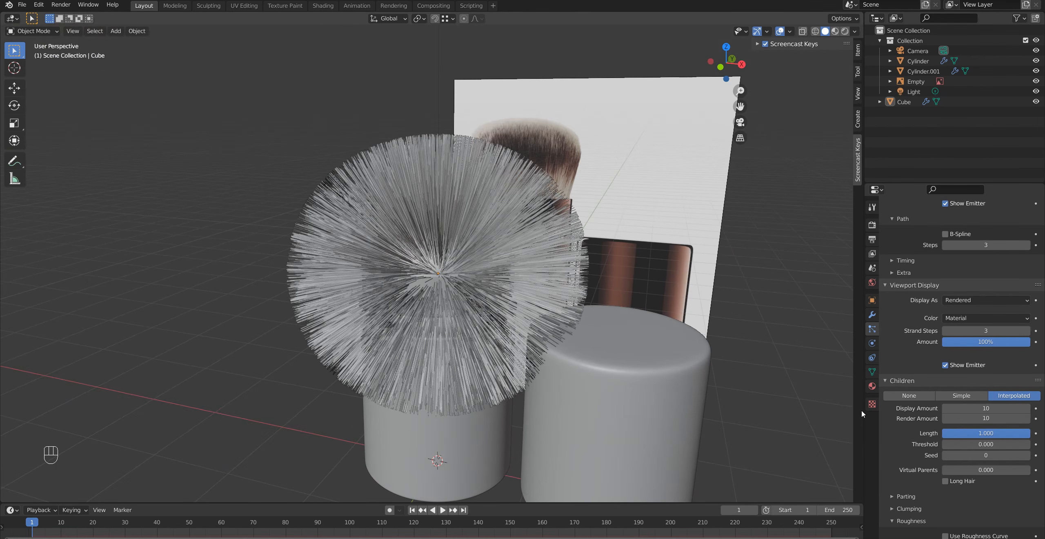
pyautogui.scroll(-3, 930, 416)
pyautogui.scroll(-3, 897, 358)
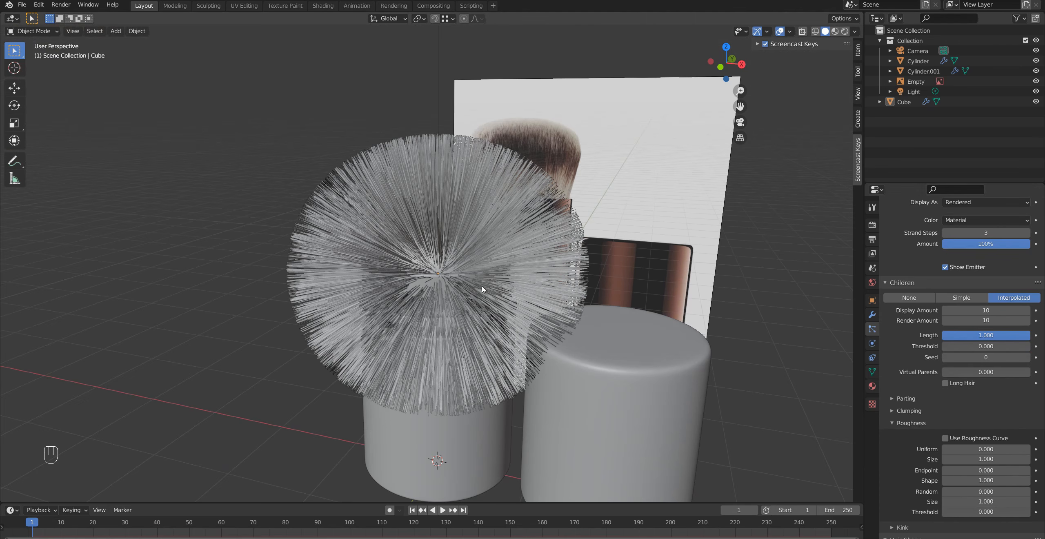
pyautogui.press('KP_1')
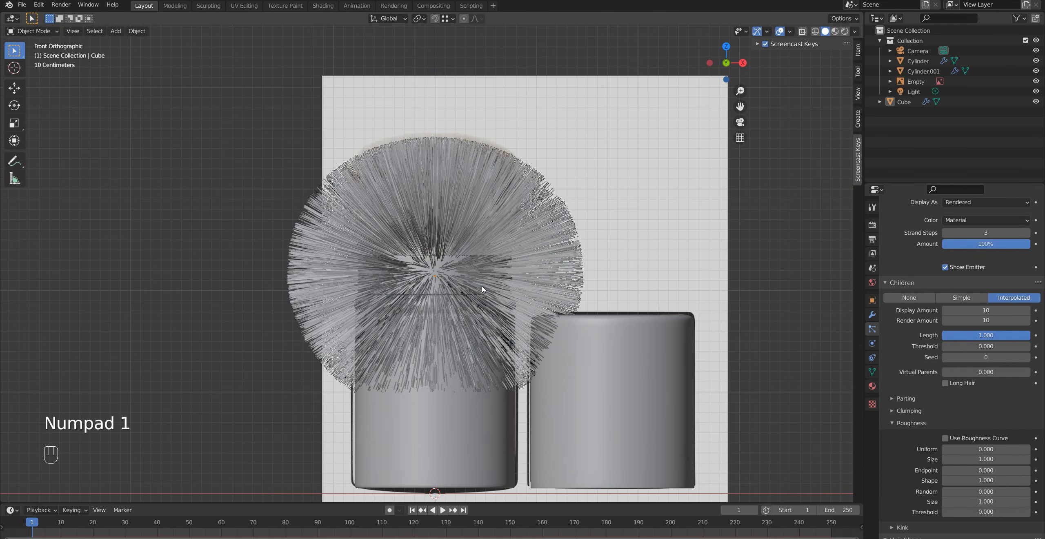
pyautogui.scroll(5, 383, 290)
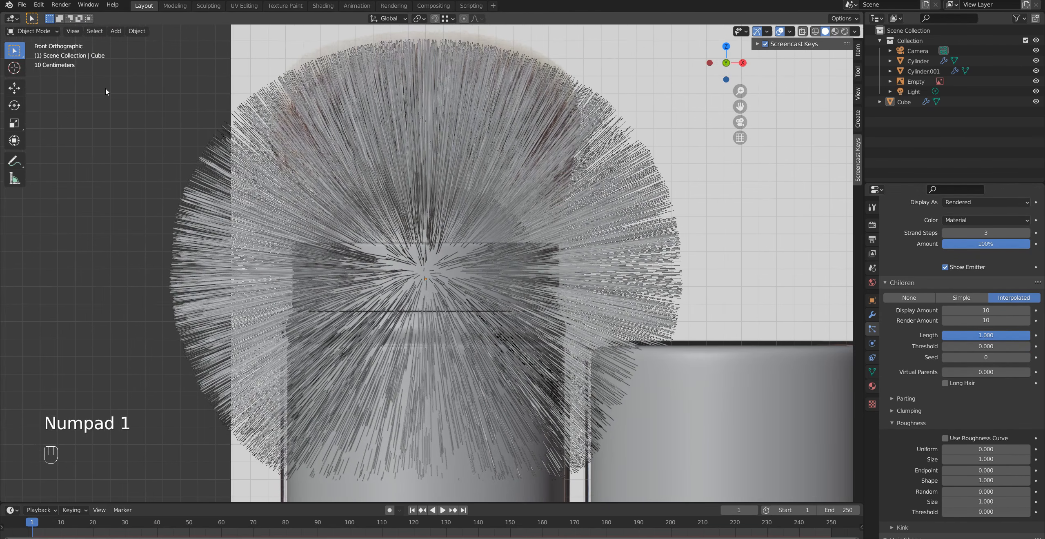
pyautogui.click(33, 31)
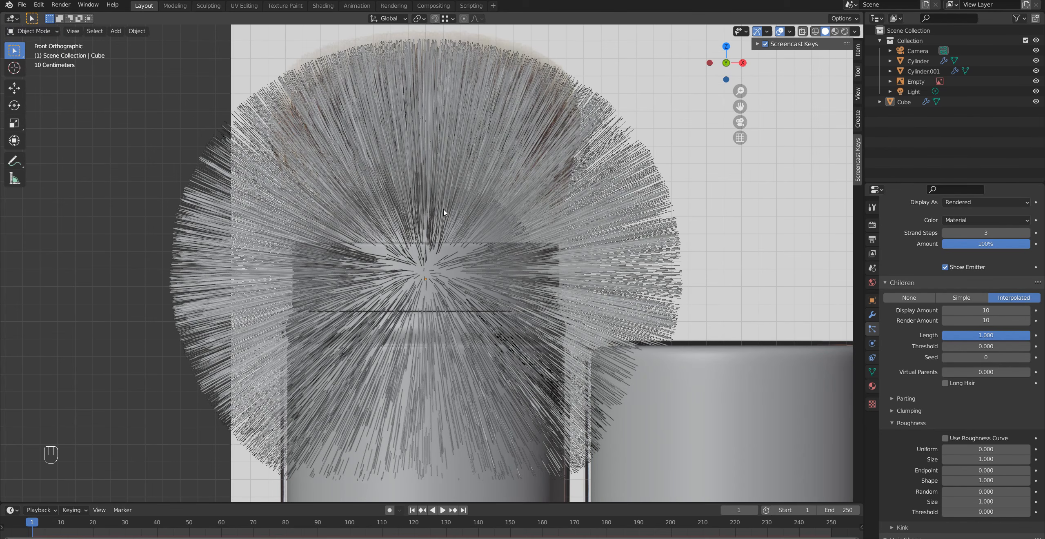
pyautogui.click(286, 170)
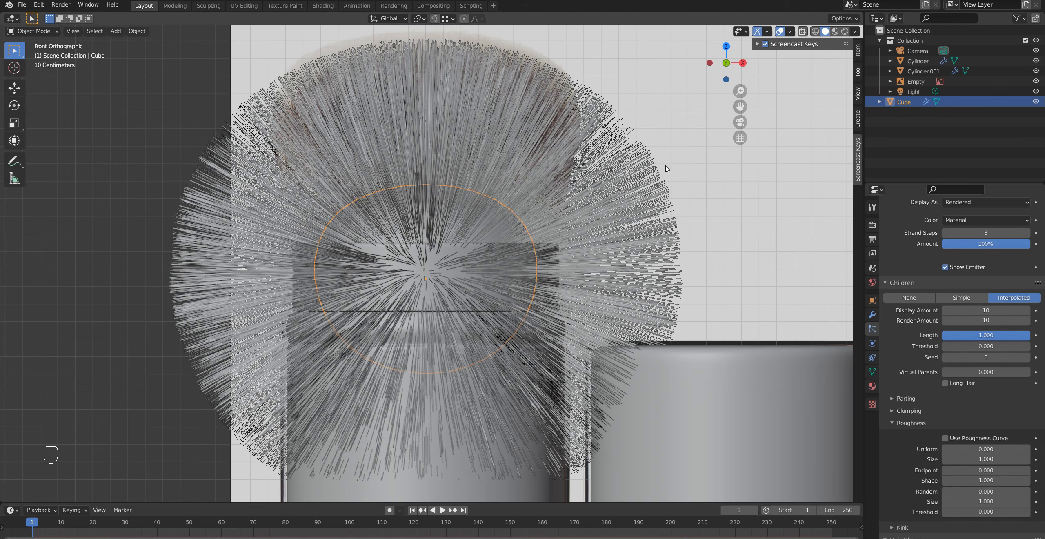
pyautogui.click(19, 37)
pyautogui.click(28, 108)
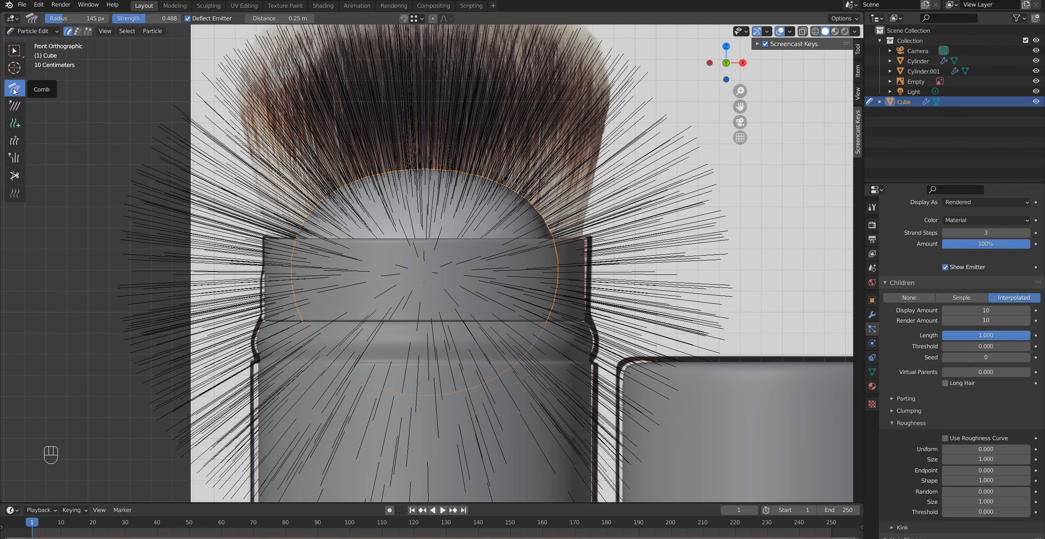
# In wireframe front view, comb the cube's hairs upward until they follow the reference bristles' flared outline
pyautogui.scroll(-4, 369, 301)
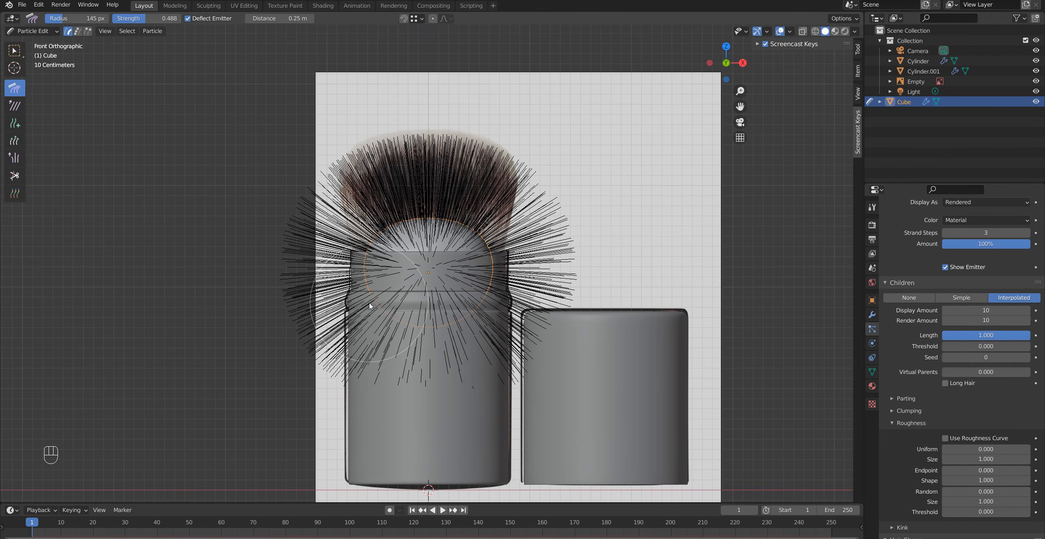
pyautogui.moveTo(440, 336)
pyautogui.mouseDown()
pyautogui.moveTo(339, 326)
pyautogui.moveTo(343, 229)
pyautogui.moveTo(389, 317)
pyautogui.moveTo(373, 245)
pyautogui.moveTo(345, 205)
pyautogui.moveTo(377, 239)
pyautogui.moveTo(353, 179)
pyautogui.moveTo(424, 324)
pyautogui.moveTo(444, 256)
pyautogui.mouseUp()
pyautogui.press('z')
pyautogui.click(362, 256)
pyautogui.moveTo(439, 339)
pyautogui.mouseDown()
pyautogui.moveTo(451, 277)
pyautogui.moveTo(414, 311)
pyautogui.moveTo(425, 307)
pyautogui.mouseUp()
pyautogui.scroll(2, 425, 307)
pyautogui.moveTo(460, 402)
pyautogui.mouseDown()
pyautogui.moveTo(495, 376)
pyautogui.moveTo(518, 377)
pyautogui.moveTo(549, 266)
pyautogui.moveTo(511, 330)
pyautogui.moveTo(529, 206)
pyautogui.moveTo(556, 133)
pyautogui.moveTo(543, 172)
pyautogui.moveTo(546, 147)
pyautogui.moveTo(482, 204)
pyautogui.moveTo(478, 102)
pyautogui.moveTo(378, 163)
pyautogui.moveTo(313, 109)
pyautogui.moveTo(337, 143)
pyautogui.moveTo(384, 98)
pyautogui.moveTo(461, 98)
pyautogui.moveTo(503, 107)
pyautogui.moveTo(526, 144)
pyautogui.moveTo(513, 104)
pyautogui.moveTo(500, 223)
pyautogui.moveTo(530, 314)
pyautogui.mouseUp()
pyautogui.moveTo(533, 281)
pyautogui.mouseDown()
pyautogui.moveTo(538, 159)
pyautogui.moveTo(528, 216)
pyautogui.moveTo(551, 116)
pyautogui.mouseUp()
pyautogui.moveTo(408, 294); pyautogui.dragTo(405, 198)
pyautogui.moveTo(406, 321); pyautogui.dragTo(393, 195)
pyautogui.moveTo(407, 343); pyautogui.dragTo(409, 221)
pyautogui.moveTo(408, 351); pyautogui.dragTo(386, 256)
pyautogui.moveTo(432, 390); pyautogui.dragTo(371, 306)
pyautogui.moveTo(406, 368); pyautogui.dragTo(364, 261)
pyautogui.moveTo(369, 343); pyautogui.dragTo(333, 230)
pyautogui.moveTo(347, 359); pyautogui.dragTo(315, 195)
pyautogui.moveTo(346, 363); pyautogui.dragTo(282, 133)
pyautogui.moveTo(324, 234); pyautogui.dragTo(301, 138)
pyautogui.moveTo(405, 314); pyautogui.dragTo(402, 129)
pyautogui.moveTo(434, 331); pyautogui.dragTo(443, 136)
pyautogui.moveTo(458, 310); pyautogui.dragTo(487, 103)
pyautogui.moveTo(409, 286)
pyautogui.mouseDown()
pyautogui.moveTo(375, 128)
pyautogui.moveTo(357, 98)
pyautogui.mouseUp()
pyautogui.moveTo(502, 177); pyautogui.dragTo(465, 109)
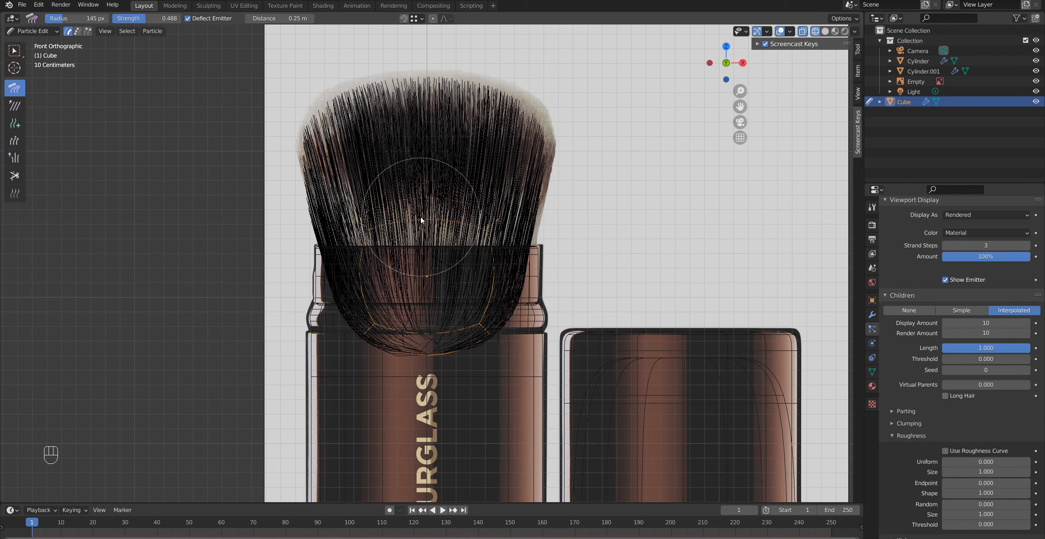
# In right side view, comb the hairs upward and spread the outer strands slightly outward into an even bristle shape
pyautogui.press('KP_3')
pyautogui.moveTo(361, 163); pyautogui.dragTo(355, 85)
pyautogui.moveTo(426, 171); pyautogui.dragTo(425, 75)
pyautogui.moveTo(523, 186); pyautogui.dragTo(532, 78)
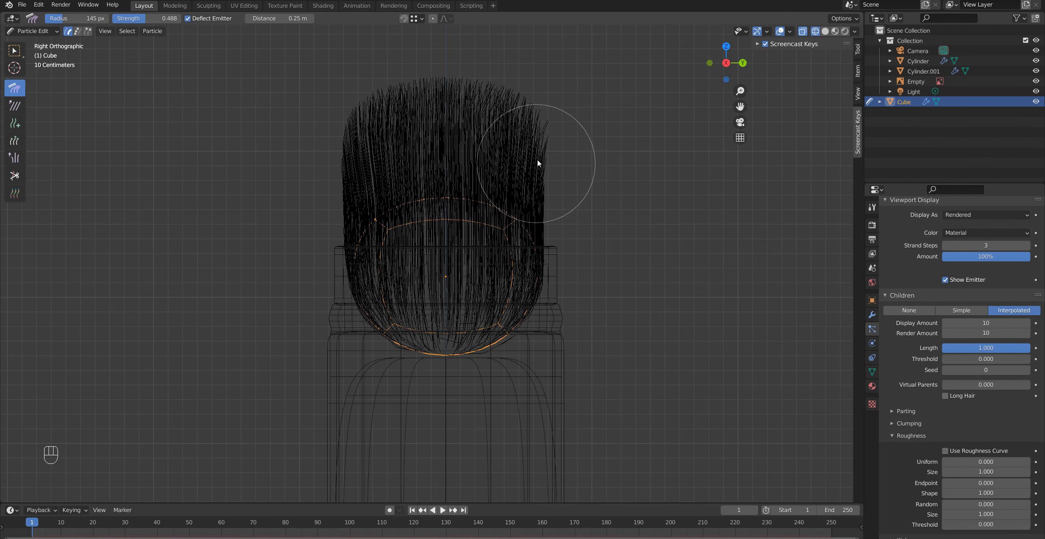
pyautogui.moveTo(551, 174)
pyautogui.mouseDown()
pyautogui.moveTo(554, 121)
pyautogui.moveTo(486, 109)
pyautogui.moveTo(446, 51)
pyautogui.moveTo(355, 103)
pyautogui.moveTo(341, 168)
pyautogui.mouseUp()
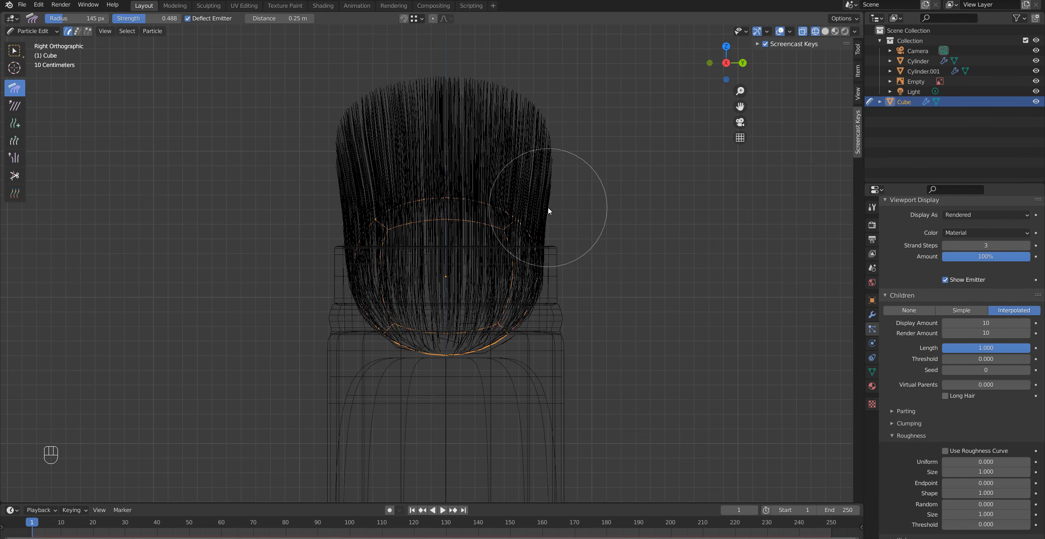
pyautogui.moveTo(547, 232)
pyautogui.mouseDown()
pyautogui.moveTo(552, 132)
pyautogui.moveTo(468, 63)
pyautogui.moveTo(396, 101)
pyautogui.moveTo(364, 196)
pyautogui.moveTo(368, 322)
pyautogui.mouseUp()
pyautogui.moveTo(330, 241)
pyautogui.mouseDown()
pyautogui.moveTo(339, 182)
pyautogui.moveTo(343, 217)
pyautogui.moveTo(336, 124)
pyautogui.mouseUp()
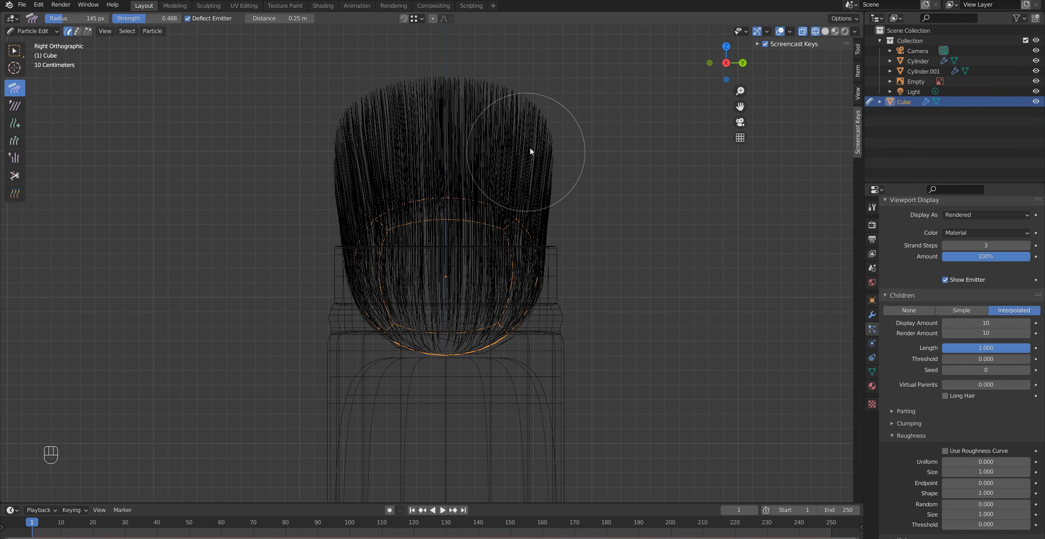
# Return to front view and touch up the combed hairs to match the reference bristles
pyautogui.press('KP_1')
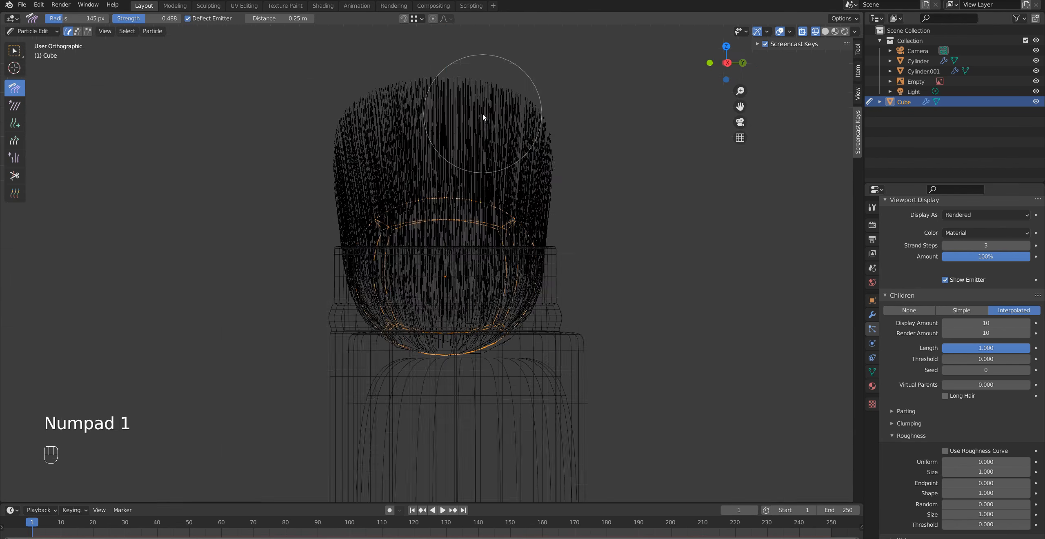
pyautogui.moveTo(371, 205)
pyautogui.mouseDown()
pyautogui.moveTo(359, 189)
pyautogui.moveTo(360, 141)
pyautogui.mouseUp()
pyautogui.moveTo(427, 223); pyautogui.dragTo(419, 139)
pyautogui.moveTo(452, 171)
pyautogui.mouseDown()
pyautogui.moveTo(454, 141)
pyautogui.moveTo(506, 128)
pyautogui.mouseUp()
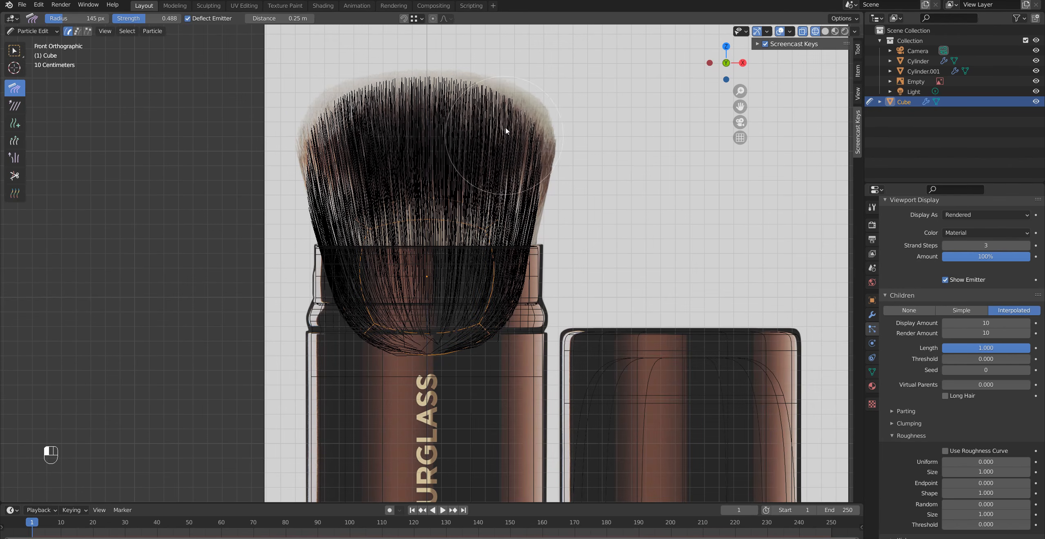
pyautogui.moveTo(325, 138); pyautogui.dragTo(339, 172)
# Switch to solid shading, return to Object Mode and review the combed bristles from several angles
pyautogui.press('z')
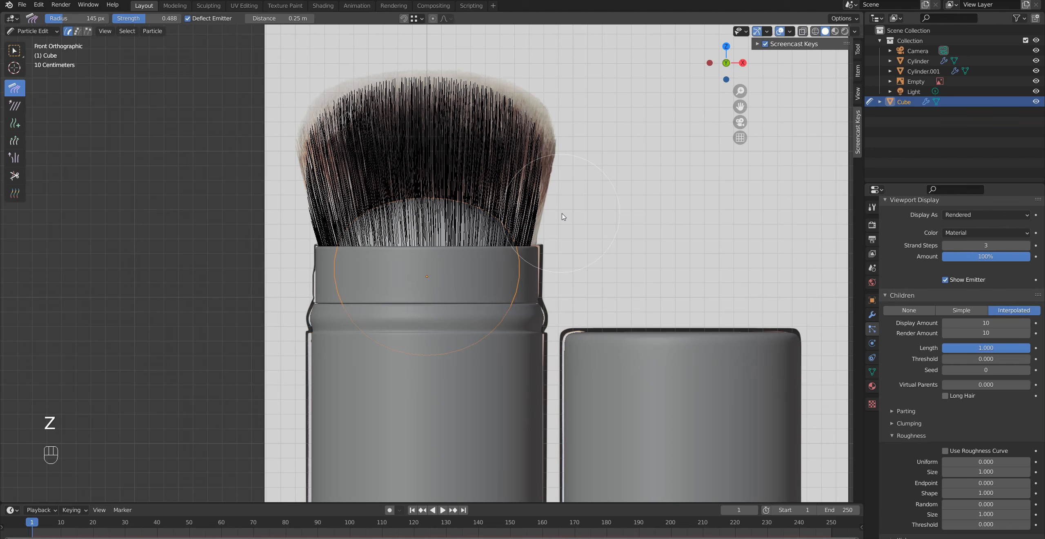
pyautogui.press('Tab')
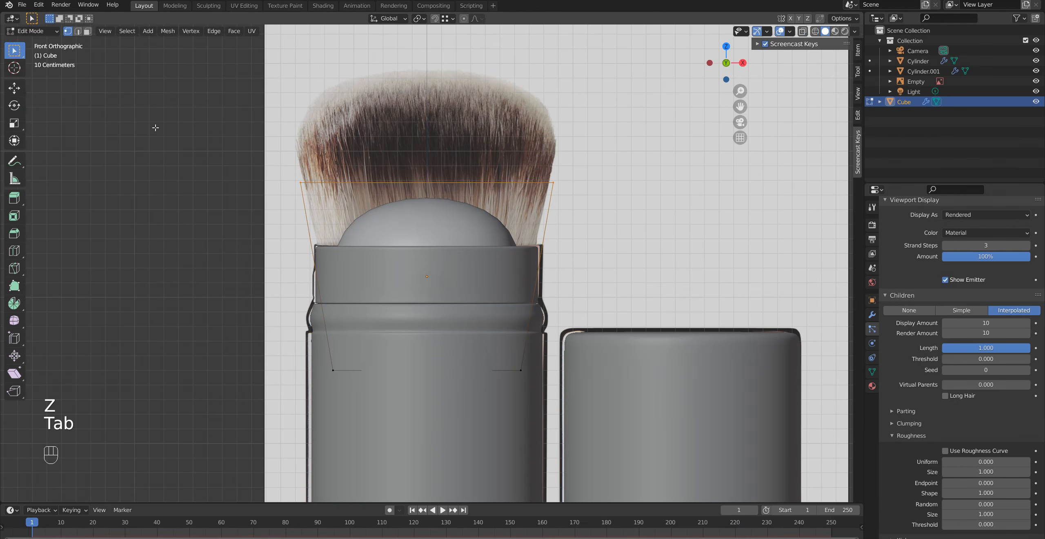
pyautogui.click(36, 31)
pyautogui.click(36, 43)
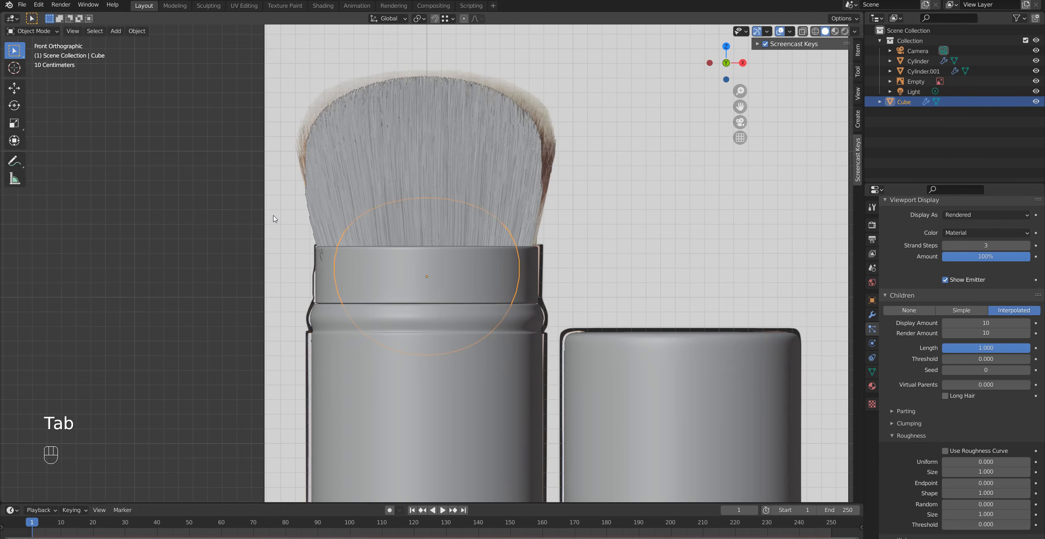
pyautogui.click(607, 236)
pyautogui.moveTo(387, 264); pyautogui.dragTo(470, 281, button='middle')
pyautogui.moveTo(548, 284)
pyautogui.mouseDown(button='middle')
pyautogui.moveTo(489, 291)
pyautogui.moveTo(522, 311)
pyautogui.moveTo(334, 301)
pyautogui.moveTo(465, 284)
pyautogui.moveTo(442, 308)
pyautogui.moveTo(470, 277)
pyautogui.moveTo(462, 333)
pyautogui.moveTo(375, 302)
pyautogui.moveTo(376, 279)
pyautogui.moveTo(446, 303)
pyautogui.moveTo(366, 274)
pyautogui.moveTo(460, 270)
pyautogui.mouseUp(button='middle')
pyautogui.press('KP_1')
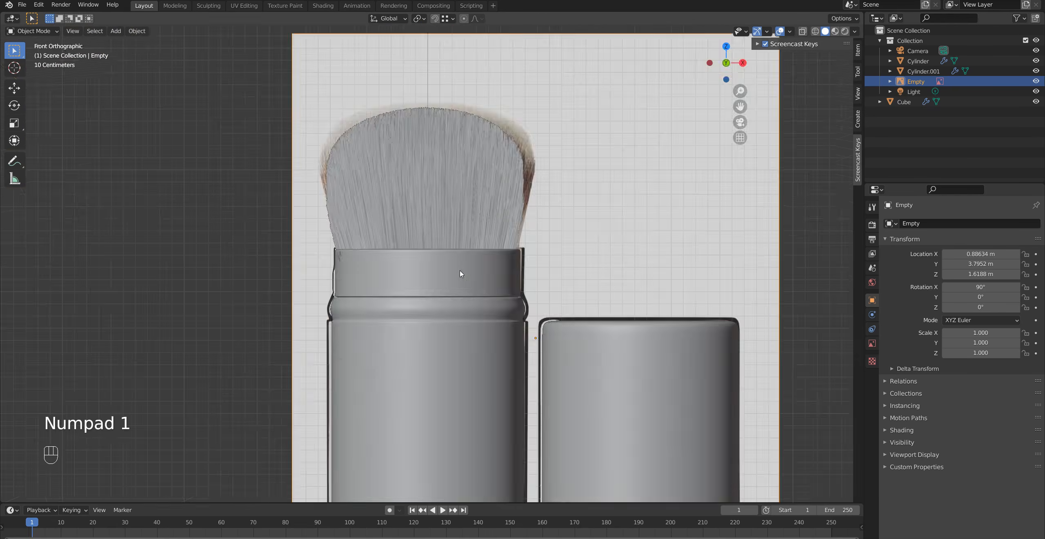
# Select the bristle cube and open its mesh for editing in wireframe display
pyautogui.click(460, 271)
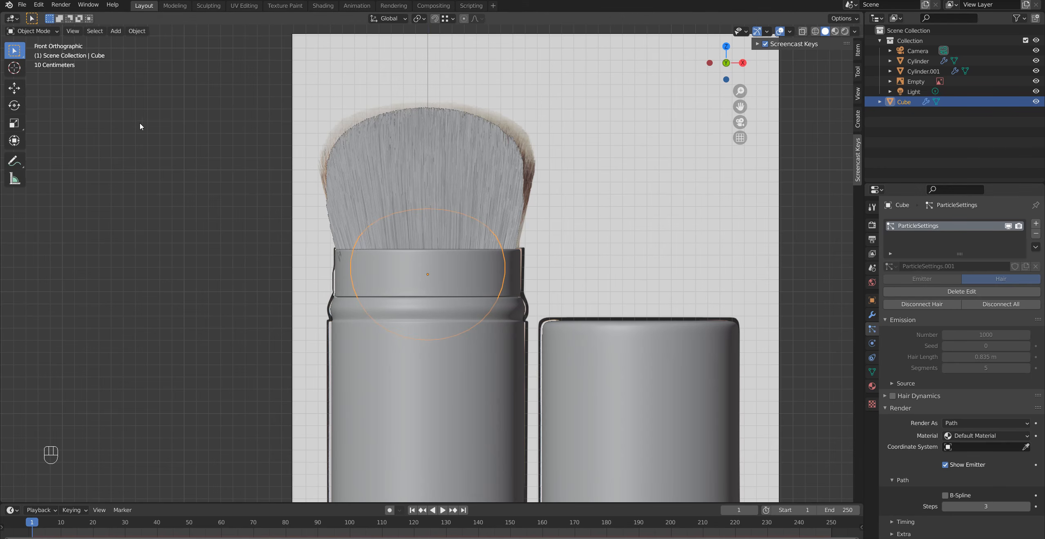
pyautogui.click(38, 32)
pyautogui.click(24, 112)
pyautogui.click(31, 33)
pyautogui.click(24, 42)
pyautogui.press('Tab')
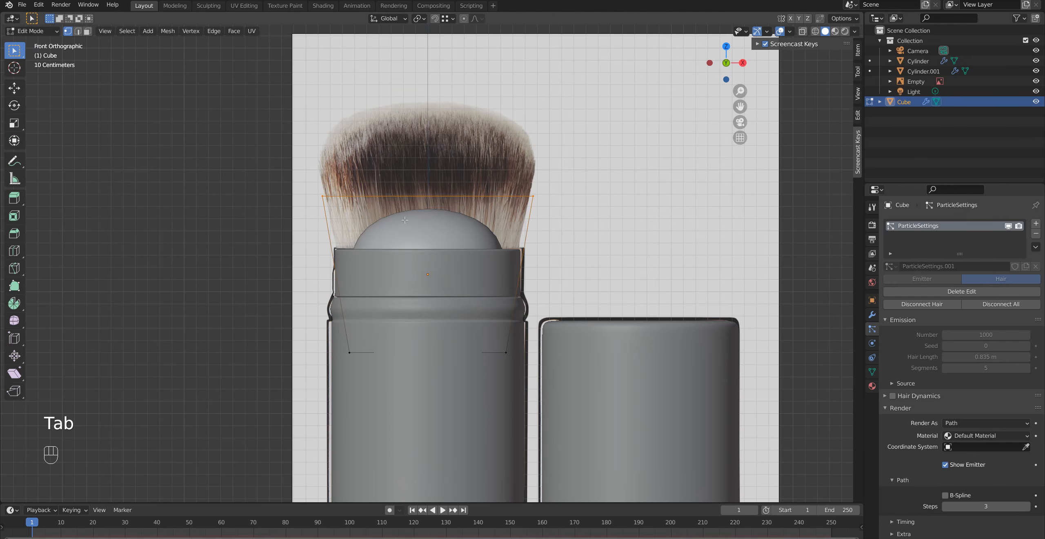
pyautogui.press('z')
pyautogui.click(298, 241)
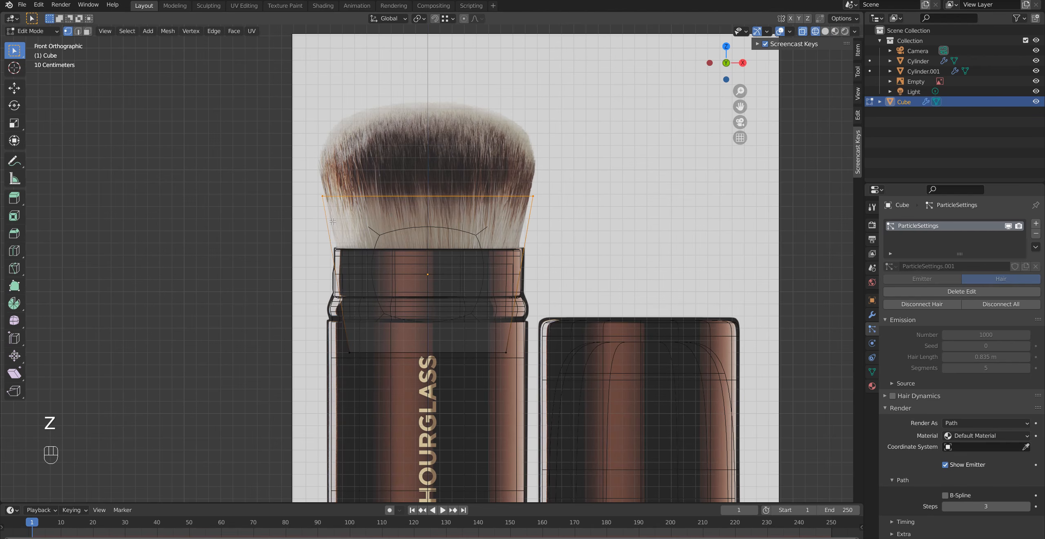
# Move the cube's top vertices up about 0.07 m along Z and return to Object Mode
pyautogui.moveTo(275, 156); pyautogui.dragTo(568, 210)
pyautogui.press('g')
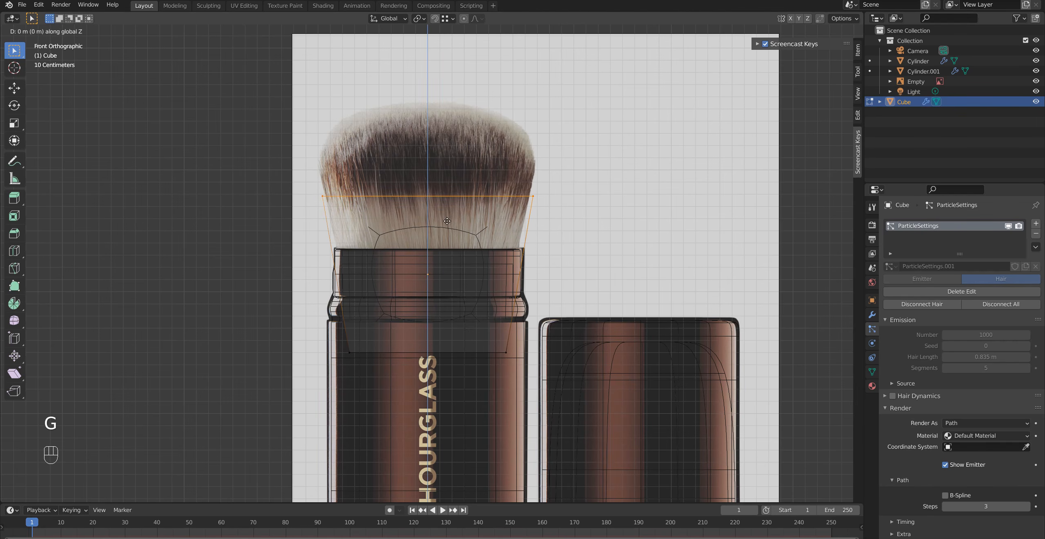
pyautogui.click(445, 212)
pyautogui.click(32, 30)
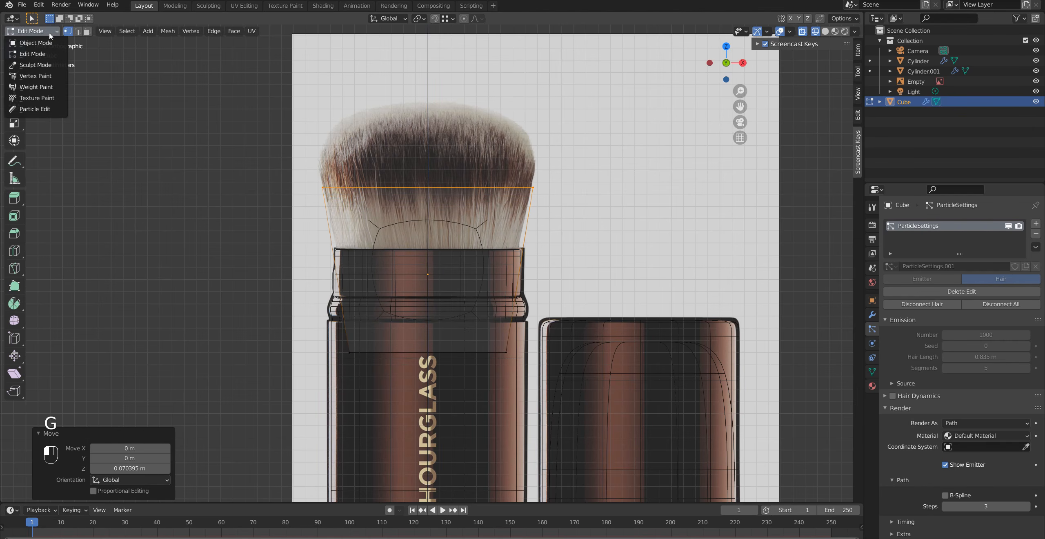
pyautogui.click(43, 41)
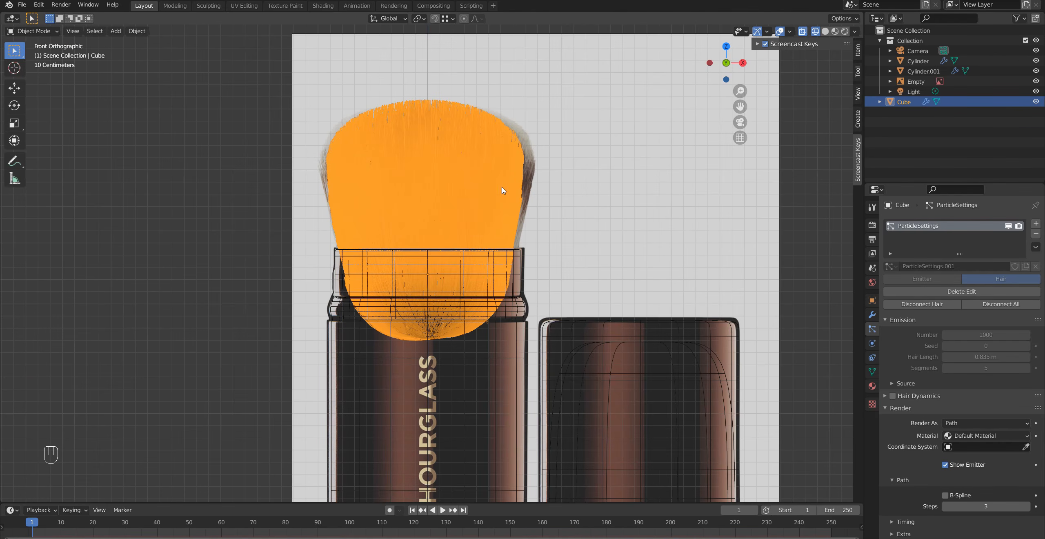
# Scale the cube's top vertices slightly wider along X, then review the bristles in Object Mode from the front
pyautogui.press('Tab')
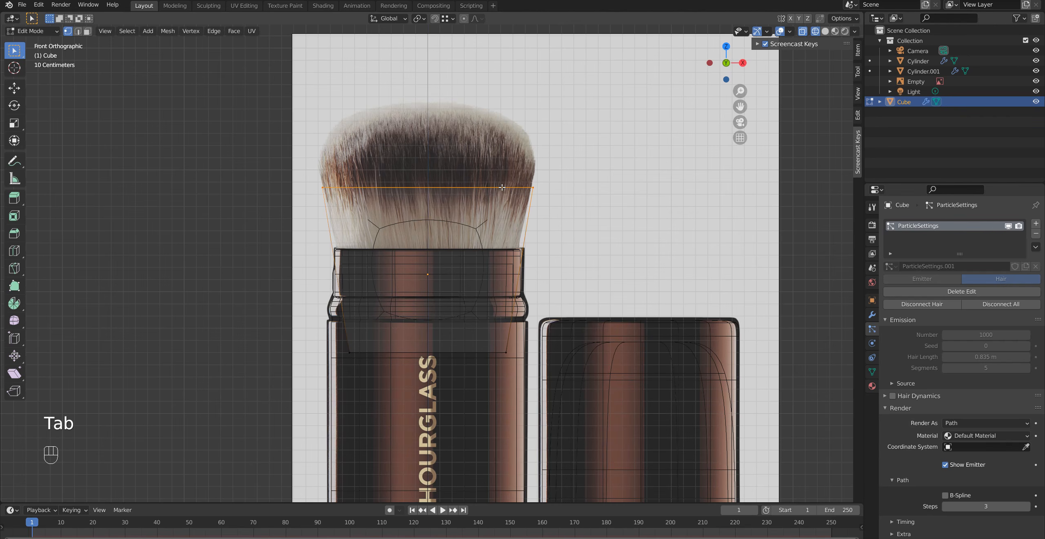
pyautogui.press('s')
pyautogui.press('x')
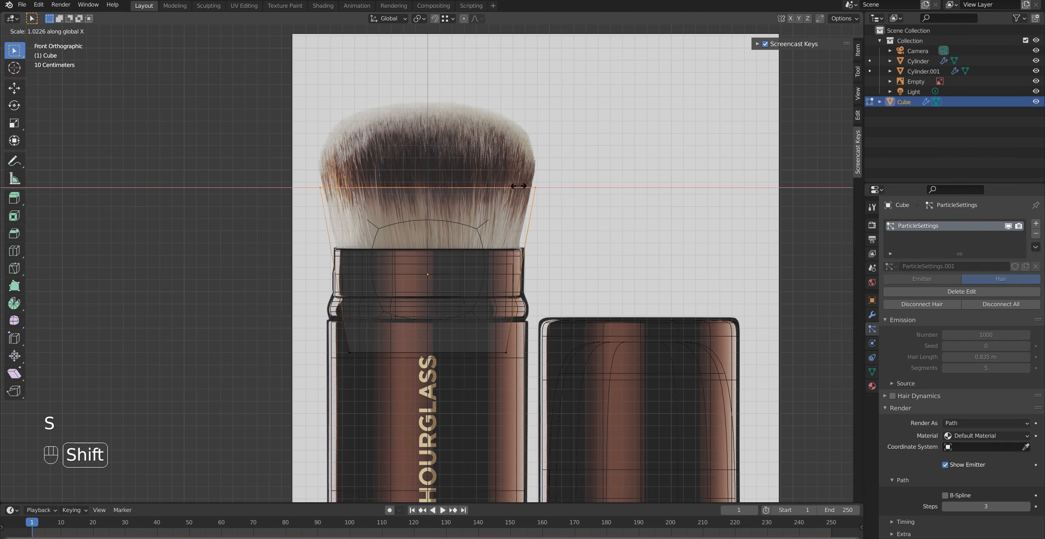
pyautogui.click(508, 188)
pyautogui.press('Tab')
pyautogui.moveTo(400, 185); pyautogui.dragTo(521, 209, button='middle')
pyautogui.press('KP_1')
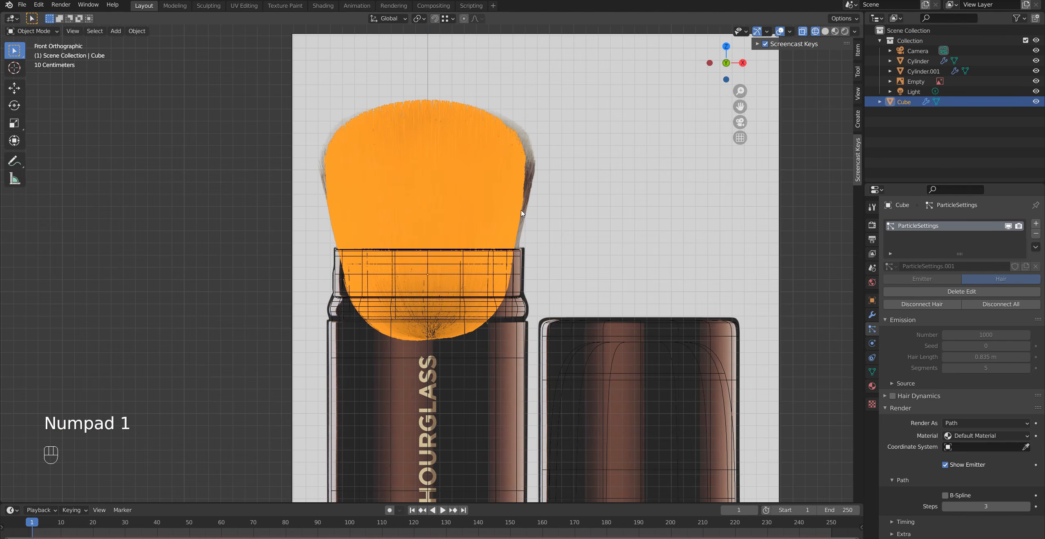
# Switch to solid shading and compare the bristles with the reference image in front orthographic view
pyautogui.scroll(2, 500, 228)
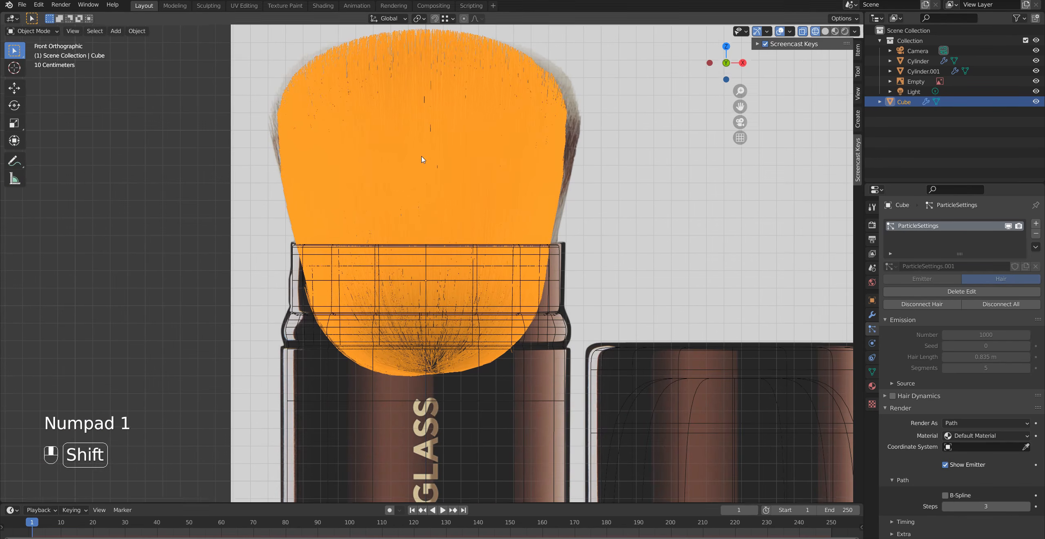
pyautogui.press('z')
pyautogui.click(467, 247)
pyautogui.press('KP_5')
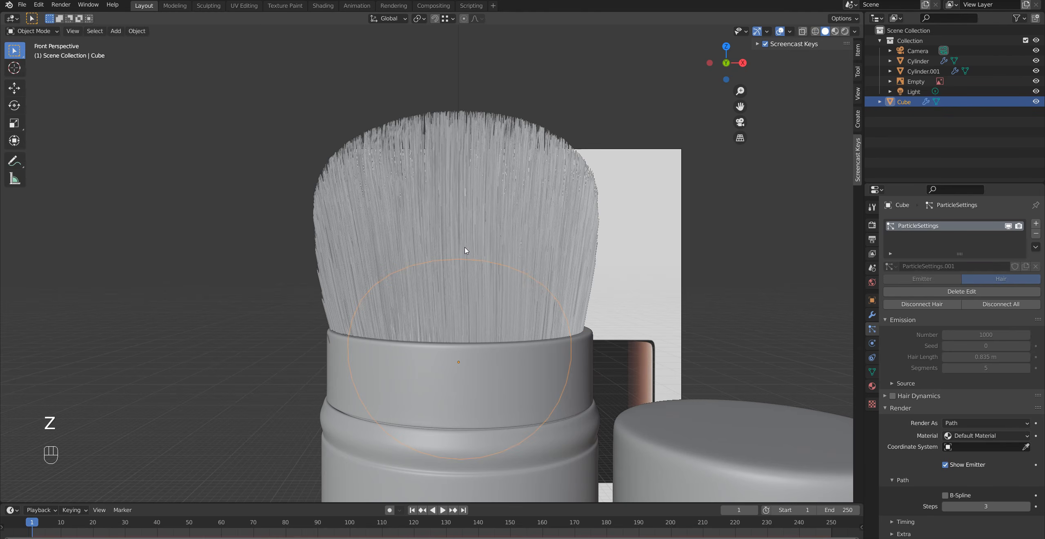
pyautogui.press('KP_1')
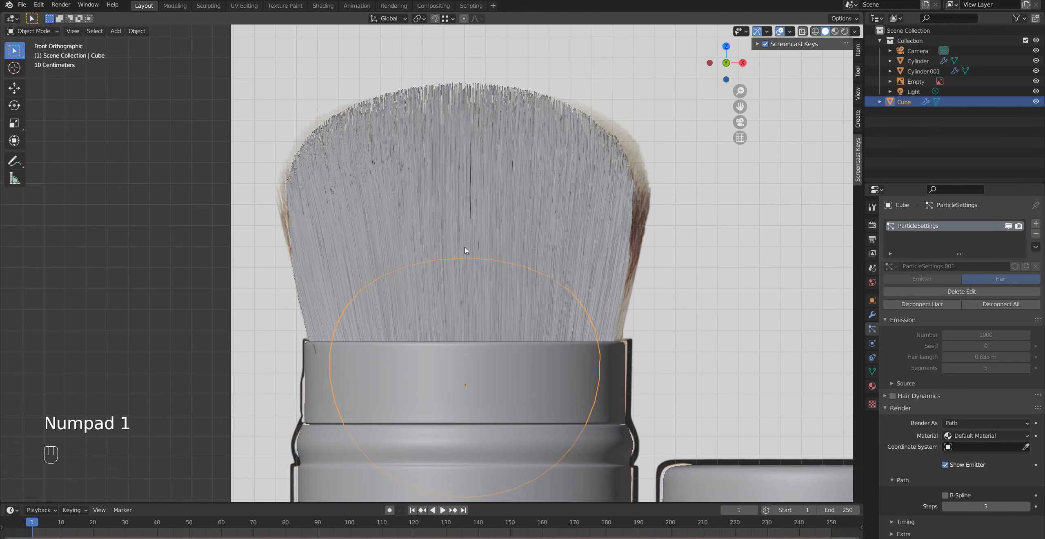
# In Particle Edit, comb the outer hairs on both sides outward at strength 0.395 to match the reference bristle outline
pyautogui.click(36, 31)
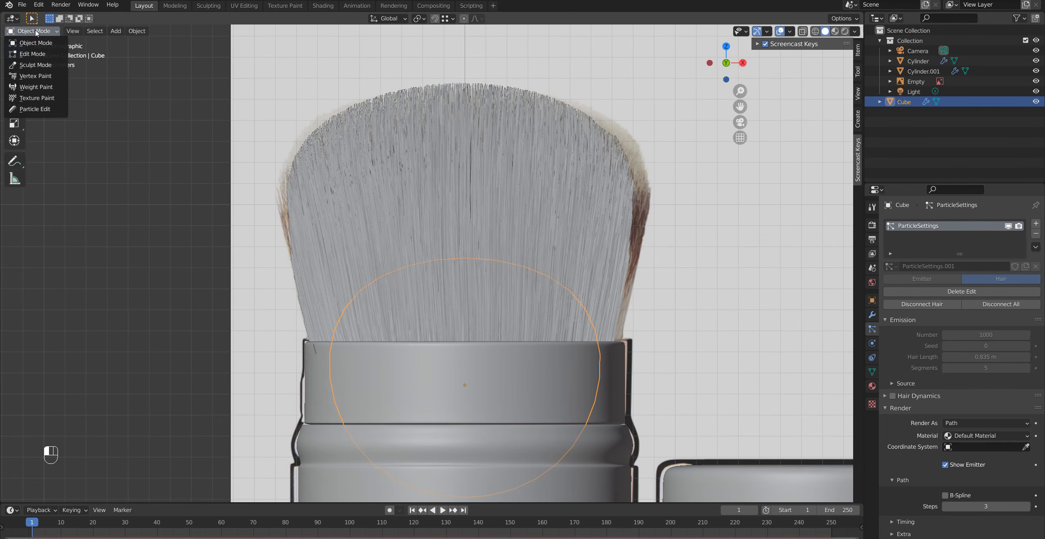
pyautogui.click(38, 110)
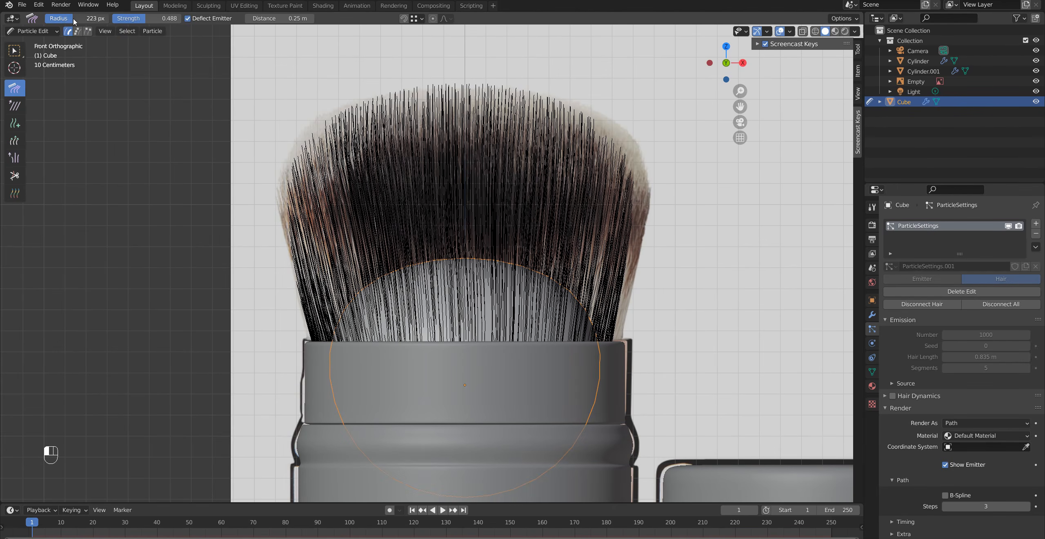
pyautogui.moveTo(301, 183)
pyautogui.mouseDown()
pyautogui.moveTo(291, 208)
pyautogui.moveTo(323, 127)
pyautogui.moveTo(293, 179)
pyautogui.moveTo(289, 219)
pyautogui.moveTo(289, 177)
pyautogui.moveTo(327, 135)
pyautogui.mouseUp()
pyautogui.moveTo(629, 175)
pyautogui.mouseDown()
pyautogui.moveTo(636, 170)
pyautogui.moveTo(630, 237)
pyautogui.moveTo(625, 107)
pyautogui.moveTo(615, 96)
pyautogui.moveTo(661, 154)
pyautogui.mouseUp()
pyautogui.moveTo(643, 213); pyautogui.dragTo(646, 226)
pyautogui.moveTo(632, 271); pyautogui.dragTo(639, 288)
pyautogui.moveTo(655, 191); pyautogui.dragTo(653, 156)
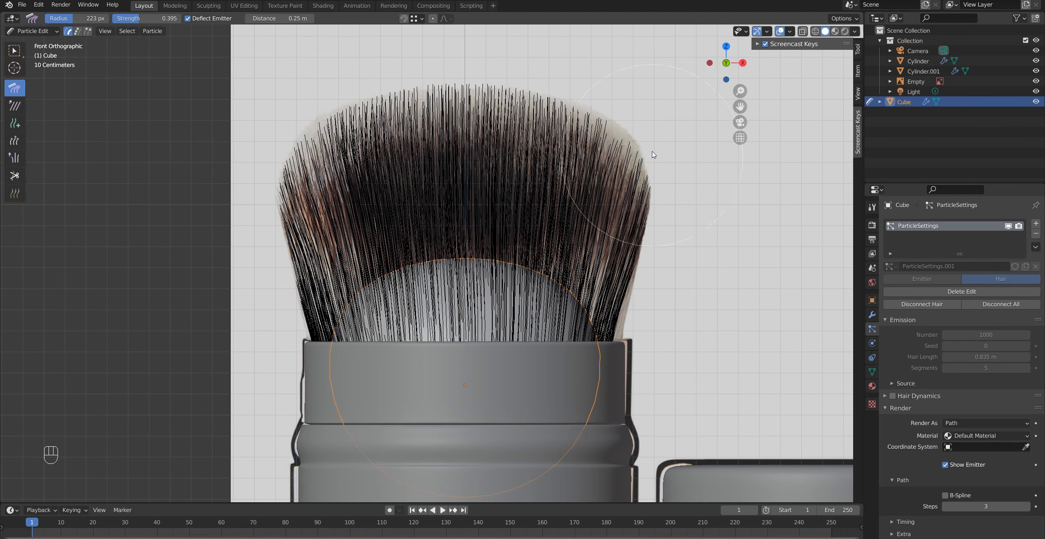
pyautogui.moveTo(274, 146); pyautogui.dragTo(272, 145)
pyautogui.moveTo(301, 111); pyautogui.dragTo(310, 89)
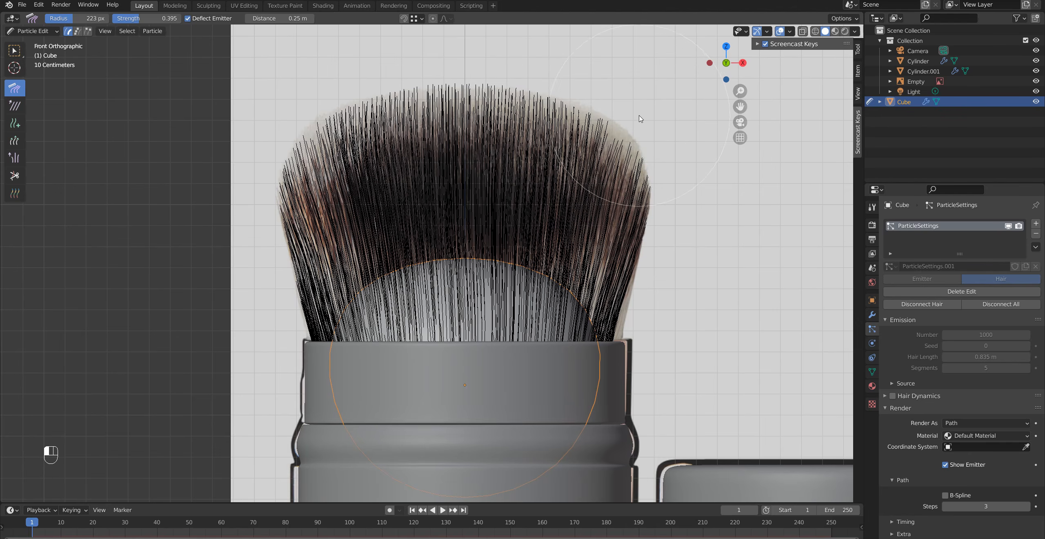
# Return to Object Mode and examine up close how the bristles meet the handle's rim
pyautogui.click(46, 31)
pyautogui.click(48, 46)
pyautogui.scroll(-2, 630, 291)
pyautogui.click(502, 357)
pyautogui.moveTo(501, 357)
pyautogui.mouseDown(button='middle')
pyautogui.moveTo(512, 376)
pyautogui.moveTo(595, 389)
pyautogui.moveTo(451, 387)
pyautogui.mouseUp(button='middle')
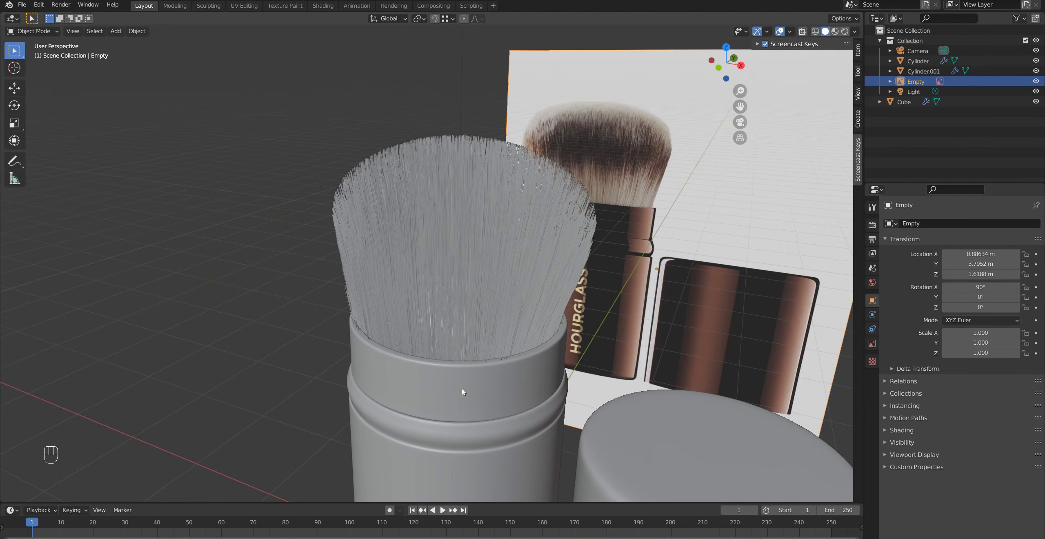
pyautogui.scroll(3, 535, 417)
pyautogui.scroll(1, 515, 346)
pyautogui.moveTo(535, 417)
pyautogui.keyDown('shift'); pyautogui.mouseDown(button='middle')
pyautogui.moveTo(515, 347)
pyautogui.moveTo(577, 372)
pyautogui.mouseUp(button='middle'); pyautogui.keyUp('shift')
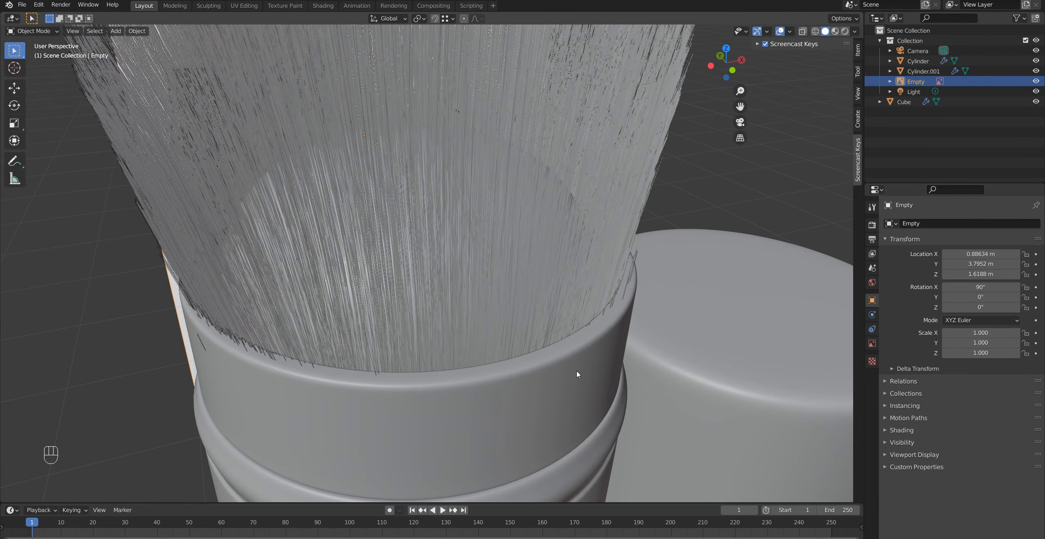
pyautogui.keyDown('shift'); pyautogui.moveTo(603, 307); pyautogui.dragTo(439, 314, button='middle'); pyautogui.keyUp('shift')
# Reselect the bristle cube, enter Particle Edit and reduce the comb brush radius to 107 px
pyautogui.click(443, 354)
pyautogui.click(446, 306)
pyautogui.click(471, 268)
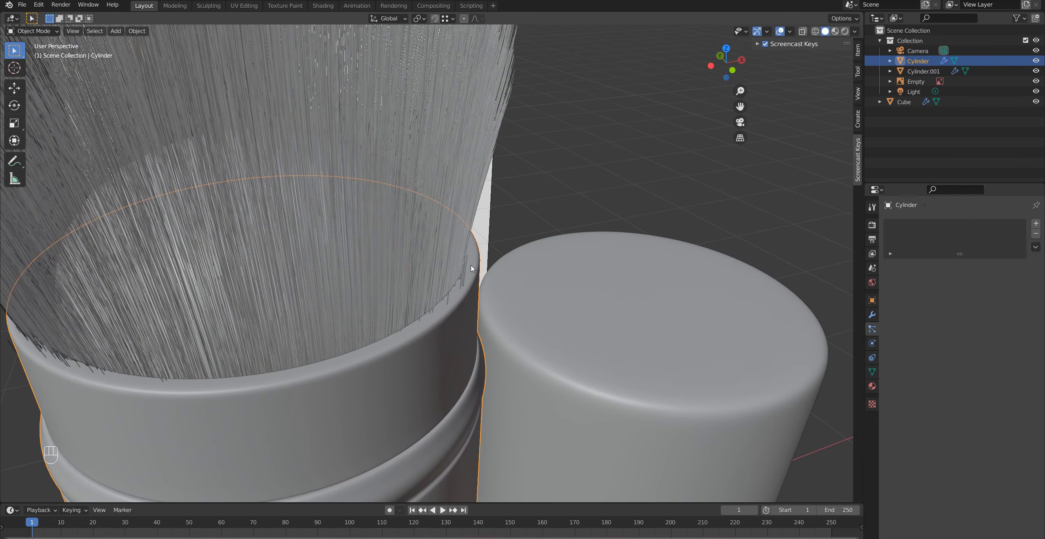
pyautogui.moveTo(469, 288); pyautogui.dragTo(454, 297, button='middle')
pyautogui.click(24, 31)
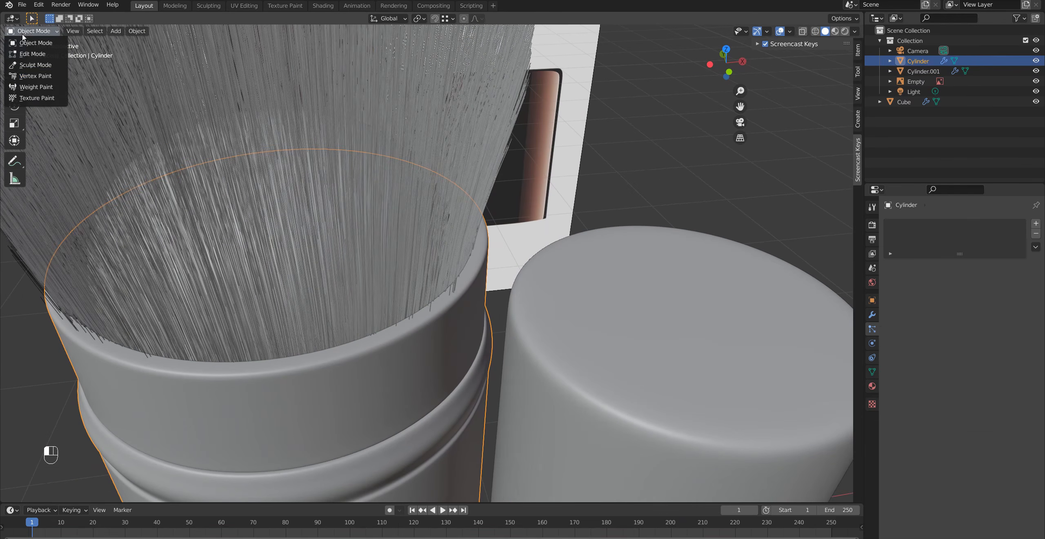
pyautogui.click(289, 229)
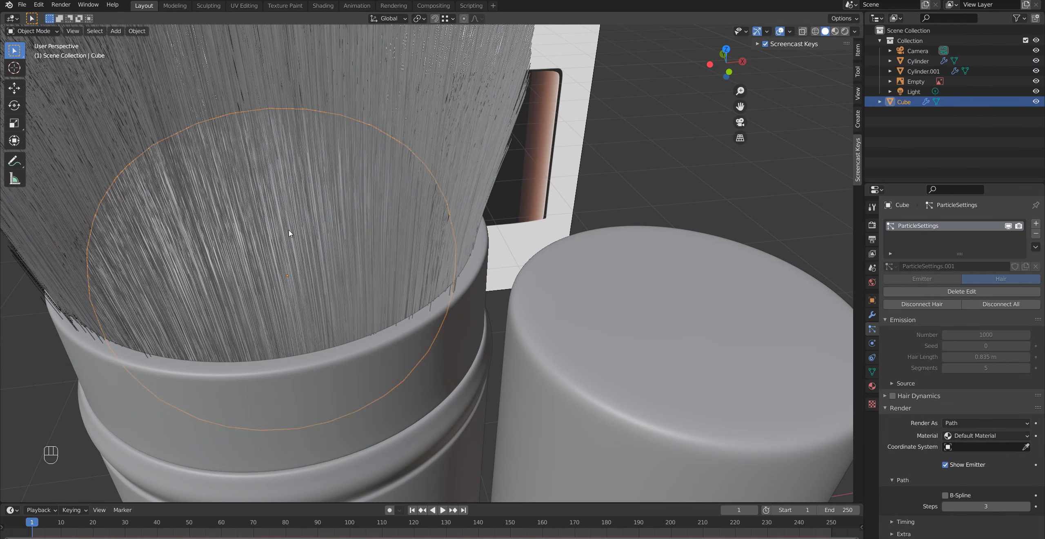
pyautogui.click(32, 31)
pyautogui.click(41, 110)
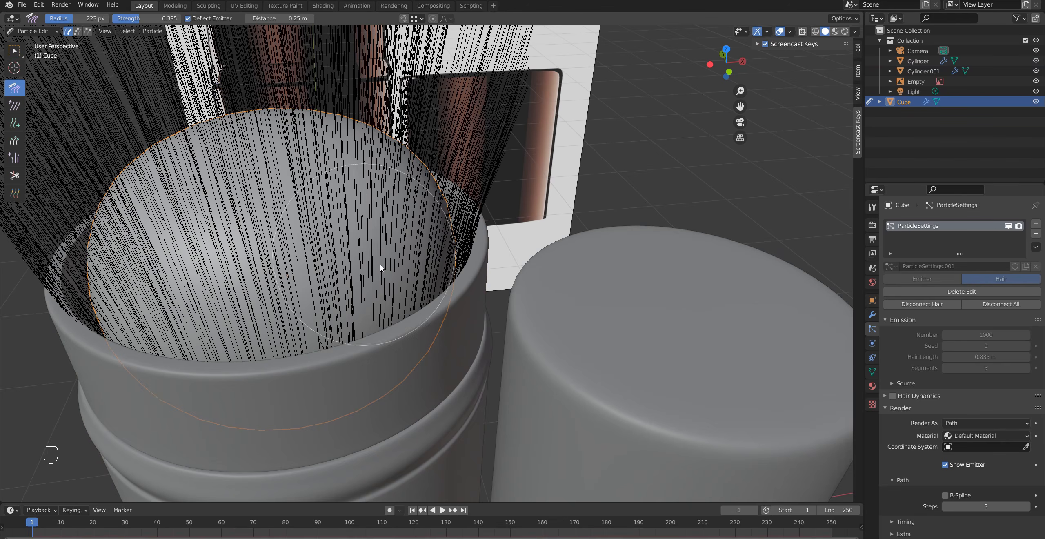
pyautogui.scroll(2, 456, 319)
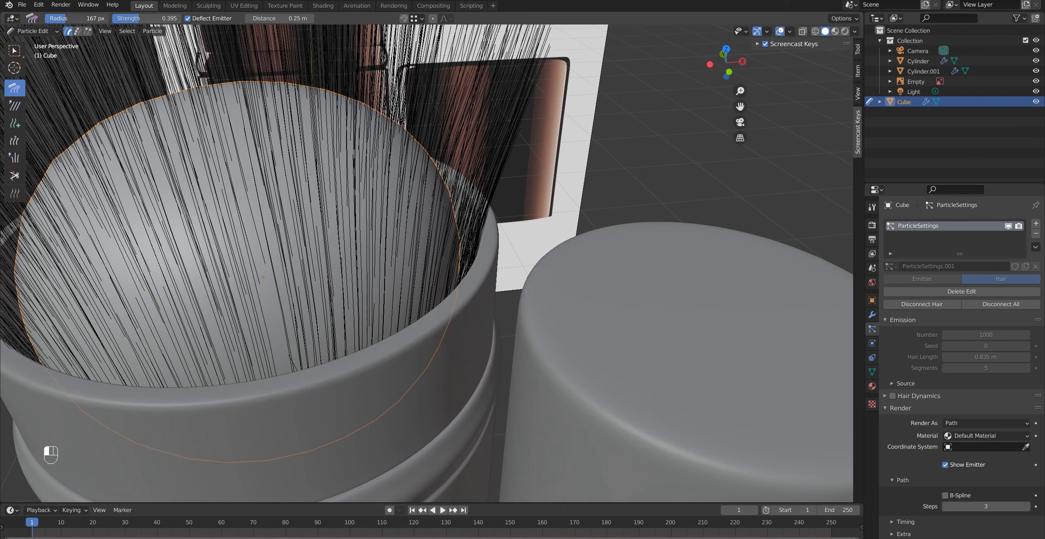
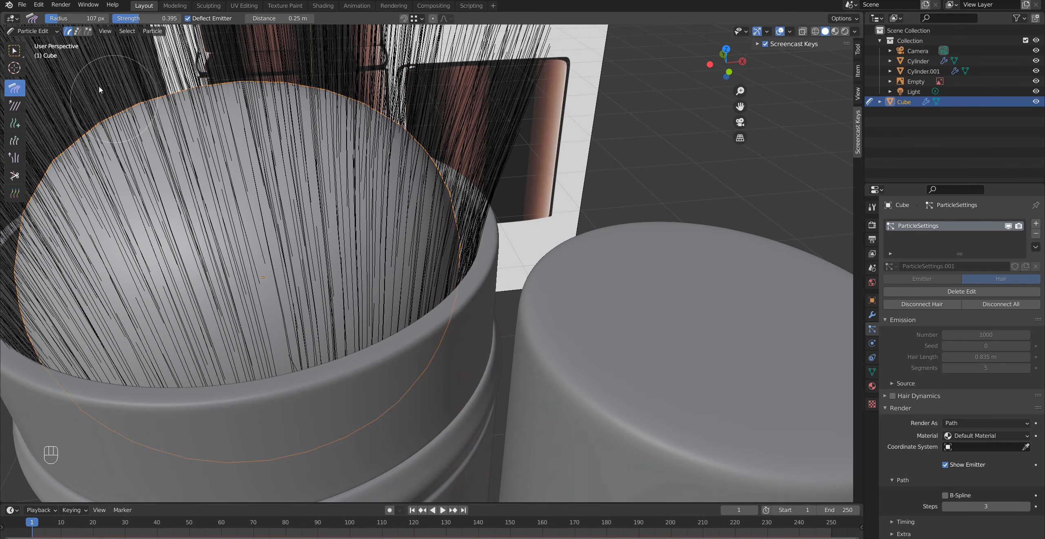
# Compare the hair roots along the rim nearest the cap in Object Mode and Particle Edit
pyautogui.click(33, 32)
pyautogui.click(36, 43)
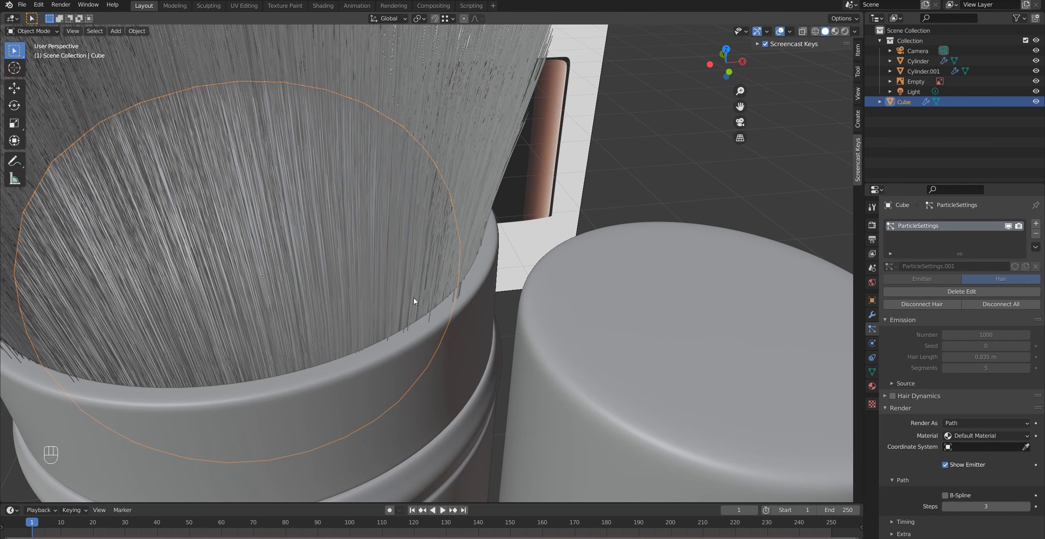
pyautogui.click(33, 31)
pyautogui.click(40, 108)
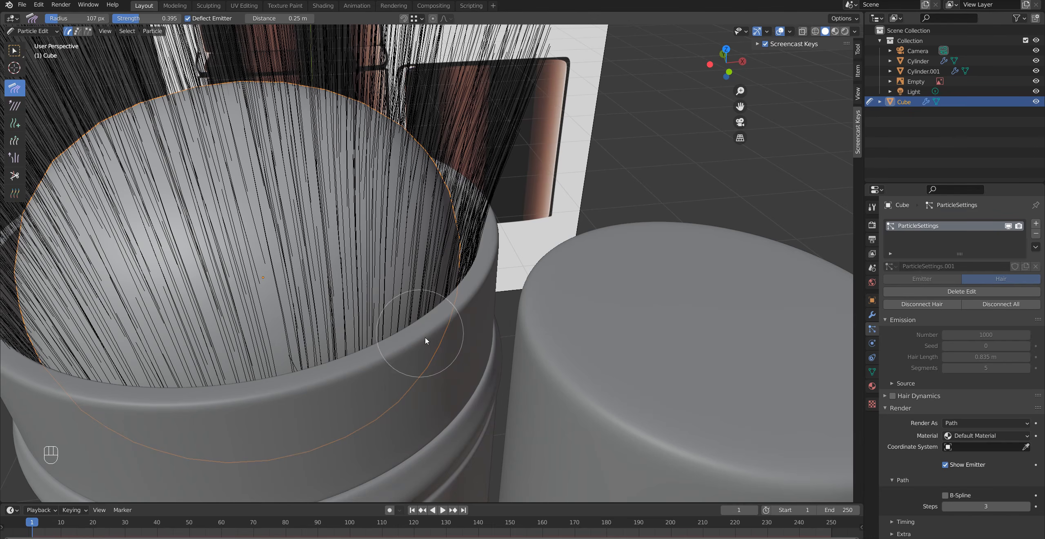
pyautogui.moveTo(436, 340); pyautogui.dragTo(469, 329, button='middle')
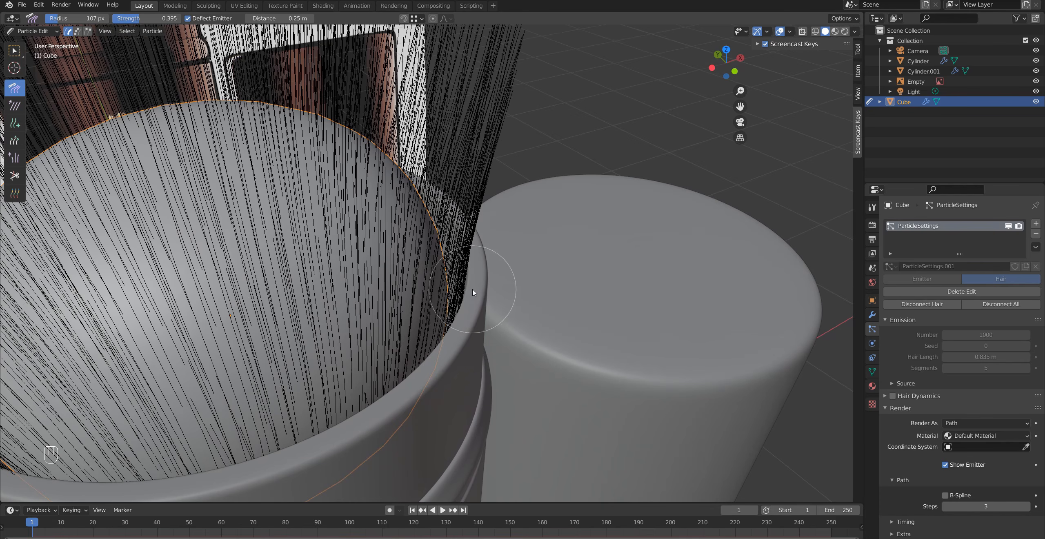
pyautogui.click(32, 31)
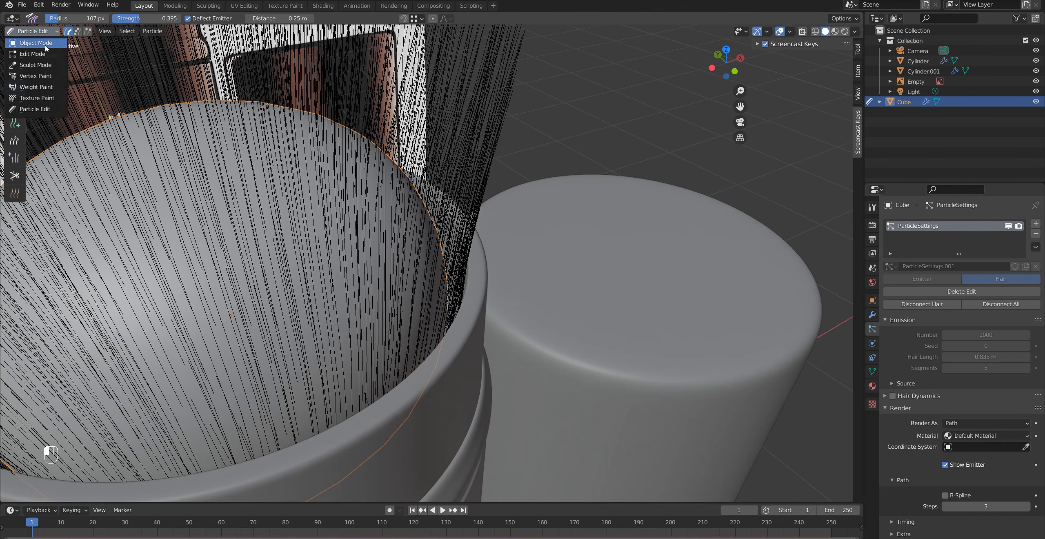
pyautogui.click(36, 43)
pyautogui.moveTo(453, 333)
pyautogui.mouseDown(button='middle')
pyautogui.moveTo(320, 335)
pyautogui.moveTo(283, 363)
pyautogui.moveTo(266, 330)
pyautogui.moveTo(275, 309)
pyautogui.moveTo(457, 318)
pyautogui.moveTo(408, 345)
pyautogui.moveTo(554, 339)
pyautogui.moveTo(451, 361)
pyautogui.moveTo(481, 380)
pyautogui.moveTo(283, 325)
pyautogui.mouseUp(button='middle')
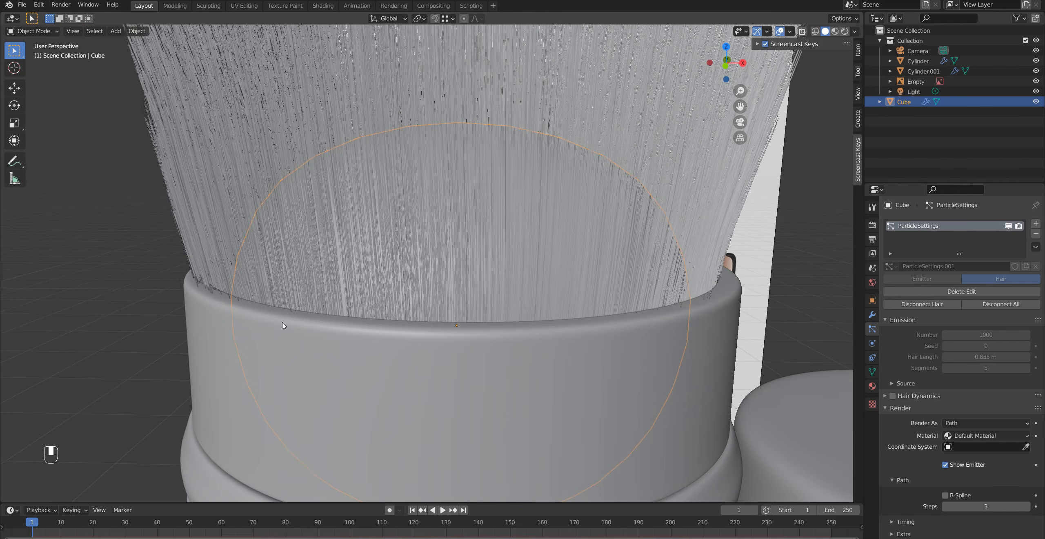
# Examine the hair roots along the rim opposite the cap in both Particle Edit and Object Mode
pyautogui.click(33, 31)
pyautogui.click(33, 110)
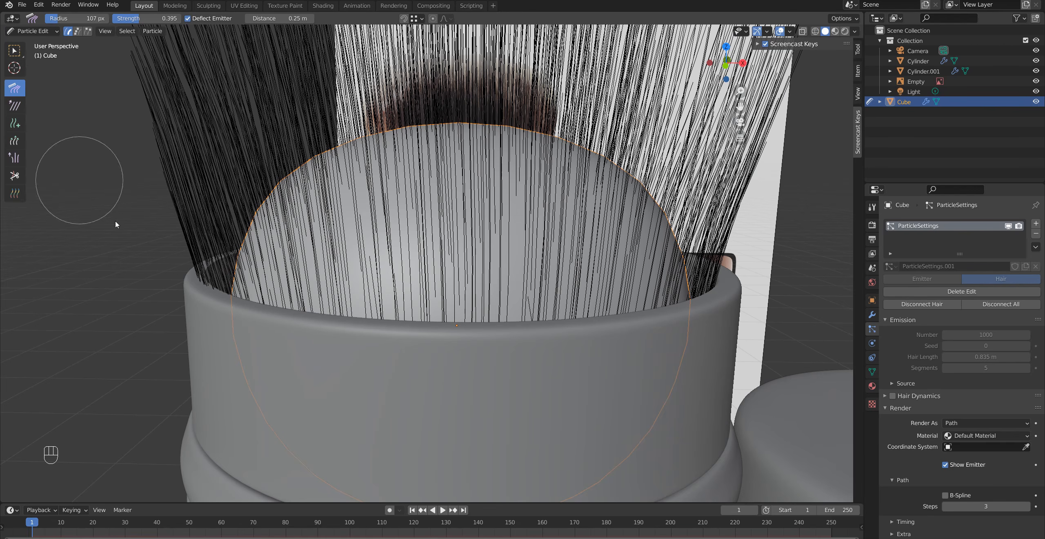
pyautogui.moveTo(199, 288)
pyautogui.keyDown('shift'); pyautogui.mouseDown(button='middle')
pyautogui.moveTo(254, 357)
pyautogui.moveTo(230, 324)
pyautogui.moveTo(294, 335)
pyautogui.mouseUp(button='middle'); pyautogui.keyUp('shift')
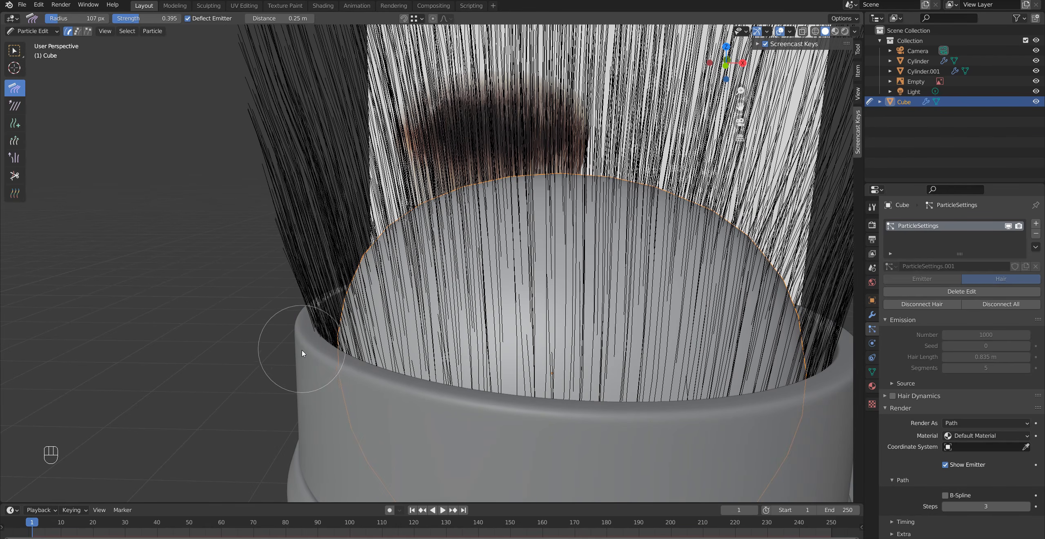
pyautogui.click(42, 32)
pyautogui.click(42, 47)
pyautogui.moveTo(293, 314); pyautogui.dragTo(270, 306, button='middle')
pyautogui.keyDown('shift'); pyautogui.moveTo(246, 307); pyautogui.dragTo(265, 294, button='middle'); pyautogui.keyUp('shift')
pyautogui.click(38, 31)
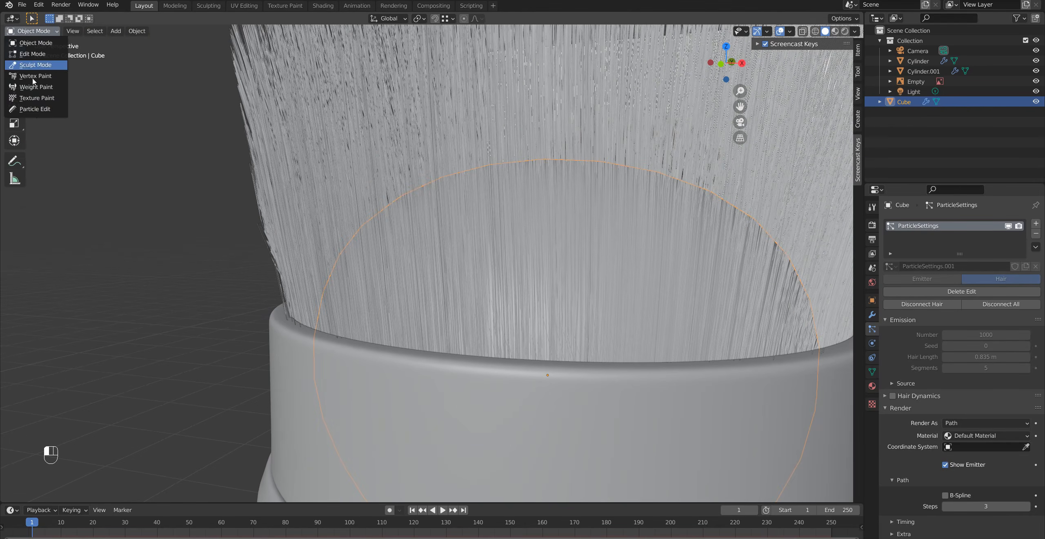
pyautogui.click(35, 109)
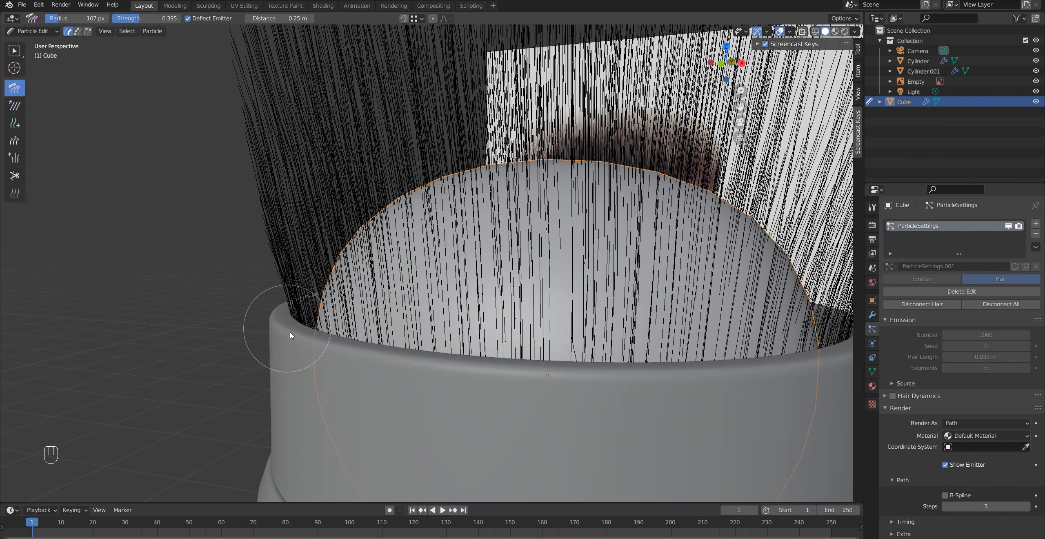
pyautogui.click(33, 31)
pyautogui.click(32, 42)
# In top view, edit the cube's mesh and scale its selected top face to 0.981 along X
pyautogui.moveTo(194, 321)
pyautogui.mouseDown(button='middle')
pyautogui.moveTo(313, 357)
pyautogui.moveTo(476, 371)
pyautogui.moveTo(509, 357)
pyautogui.moveTo(373, 366)
pyautogui.mouseUp(button='middle')
pyautogui.press('KP_7')
pyautogui.press('Tab')
pyautogui.keyDown('shift'); pyautogui.moveTo(555, 358); pyautogui.dragTo(426, 284, button='middle'); pyautogui.keyUp('shift')
pyautogui.scroll(-3, 425, 284)
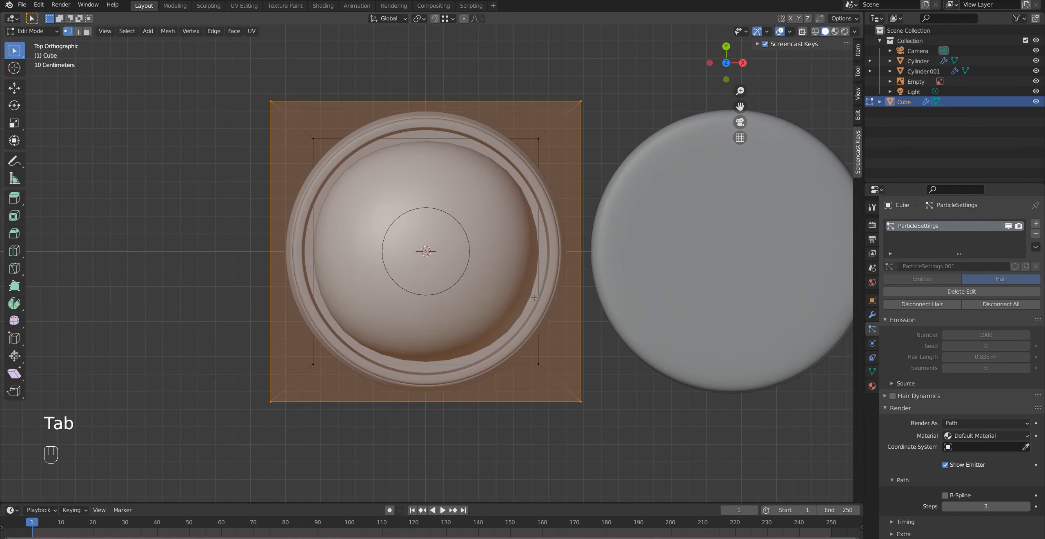
pyautogui.press('s')
pyautogui.click(553, 303)
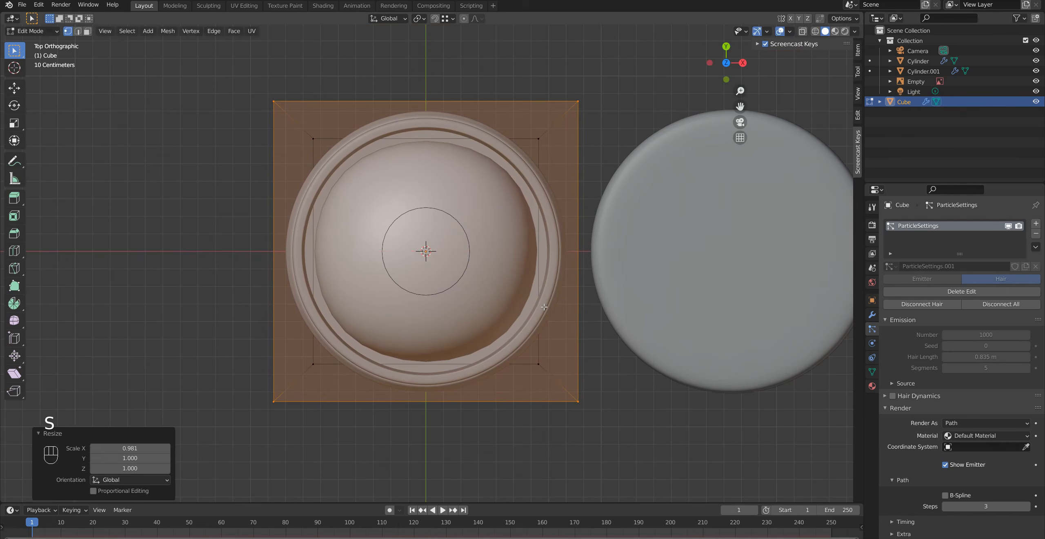
# Scale the bristle cube's selected top face slightly narrower along X in Edit Mode and return to Object Mode
pyautogui.press('Tab')
pyautogui.moveTo(506, 334); pyautogui.dragTo(530, 264, button='middle')
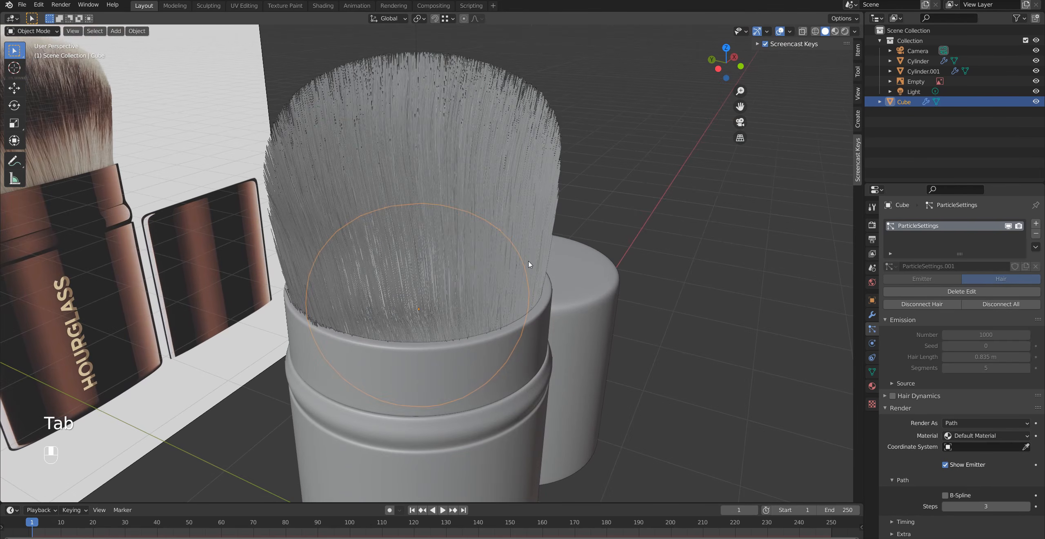
pyautogui.press('s')
pyautogui.click(528, 261)
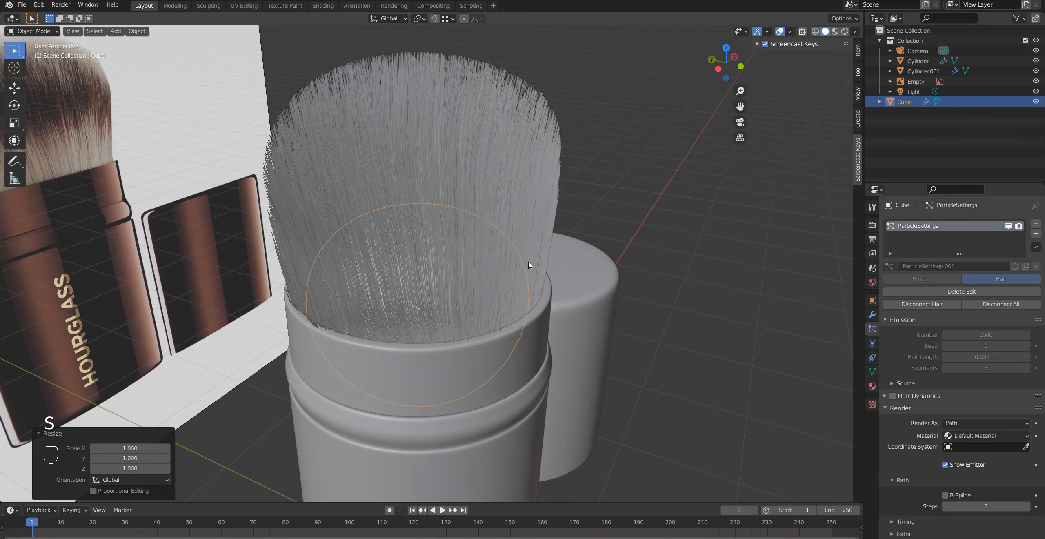
pyautogui.press('Tab')
pyautogui.press('s')
pyautogui.press('x')
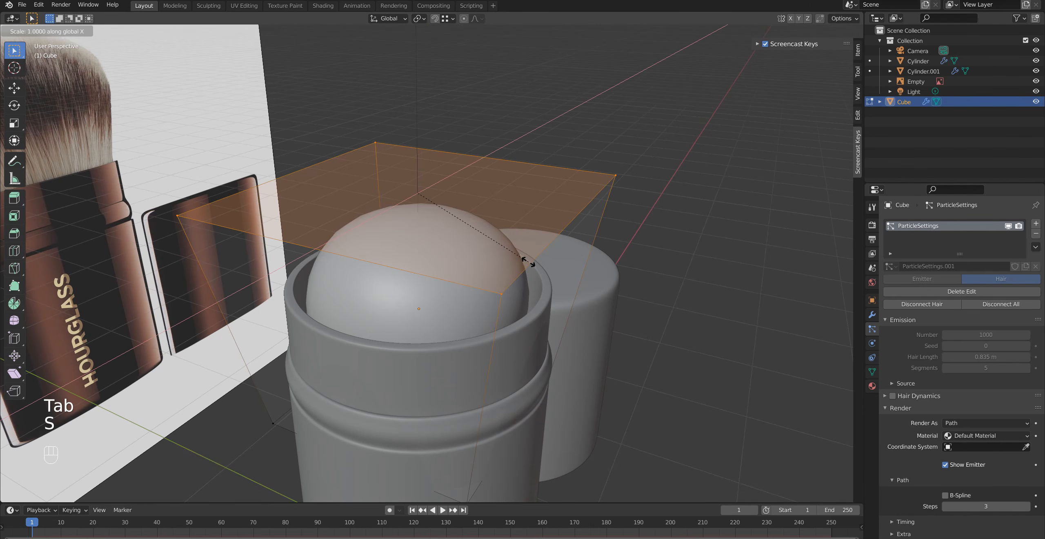
pyautogui.click(522, 267)
pyautogui.press('Tab')
# In top view, scale the cube's selected top face to 0.906 along Y and check the resulting hair shape
pyautogui.moveTo(498, 320)
pyautogui.mouseDown(button='middle')
pyautogui.moveTo(562, 316)
pyautogui.moveTo(476, 323)
pyautogui.moveTo(457, 404)
pyautogui.mouseUp(button='middle')
pyautogui.press('KP_7')
pyautogui.press('Tab')
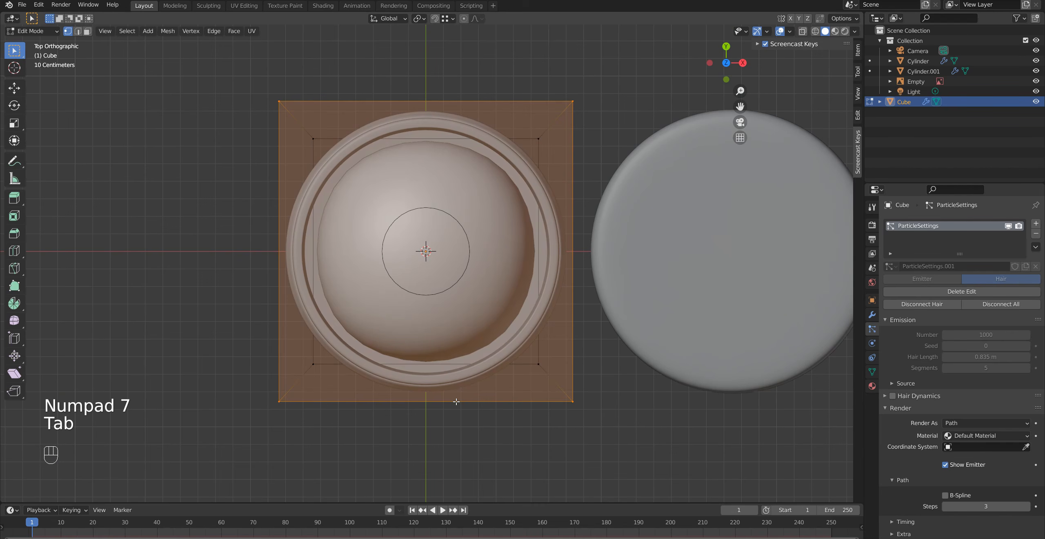
pyautogui.press('s')
pyautogui.press('y')
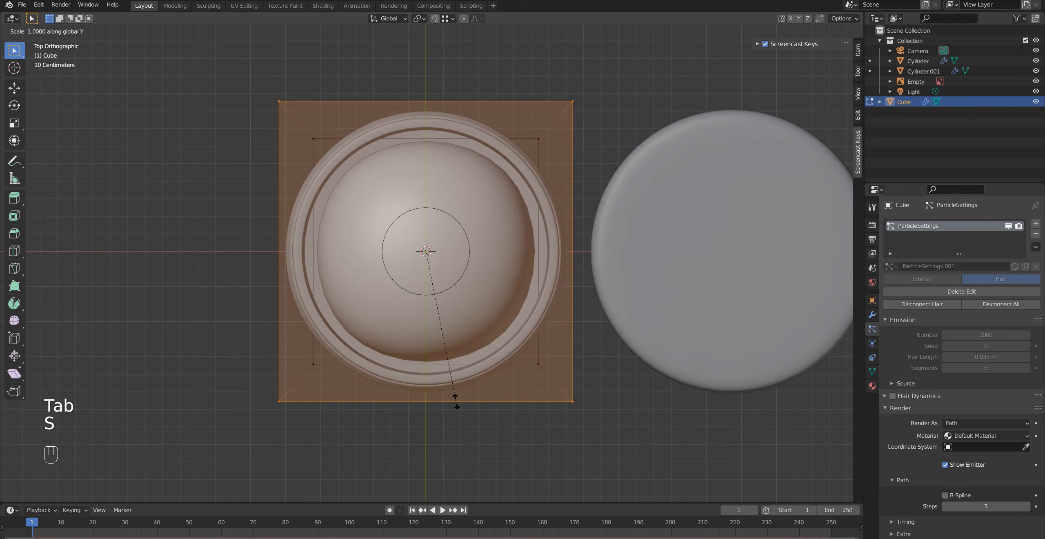
pyautogui.click(457, 384)
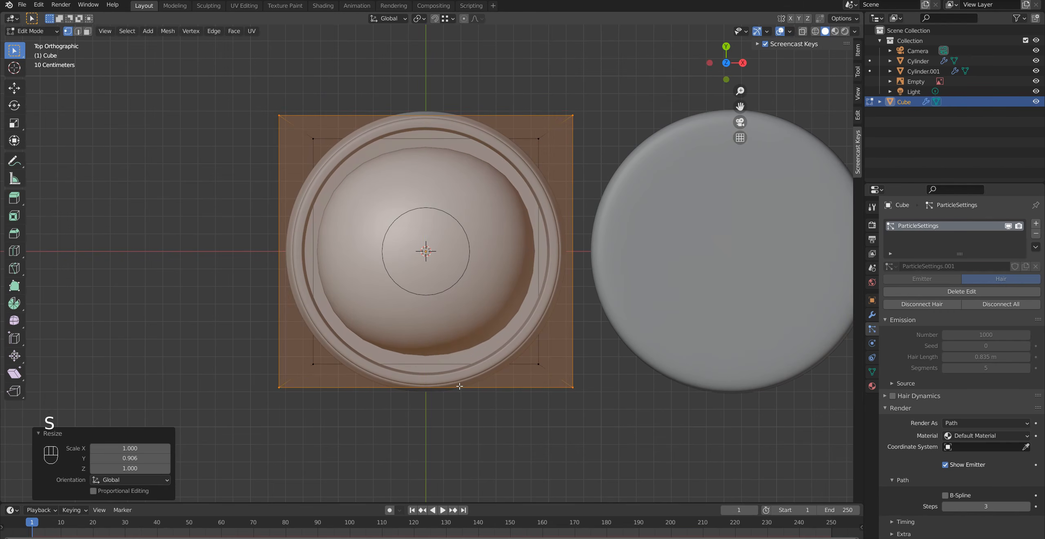
pyautogui.press('Tab')
pyautogui.moveTo(448, 414); pyautogui.dragTo(494, 386, button='middle')
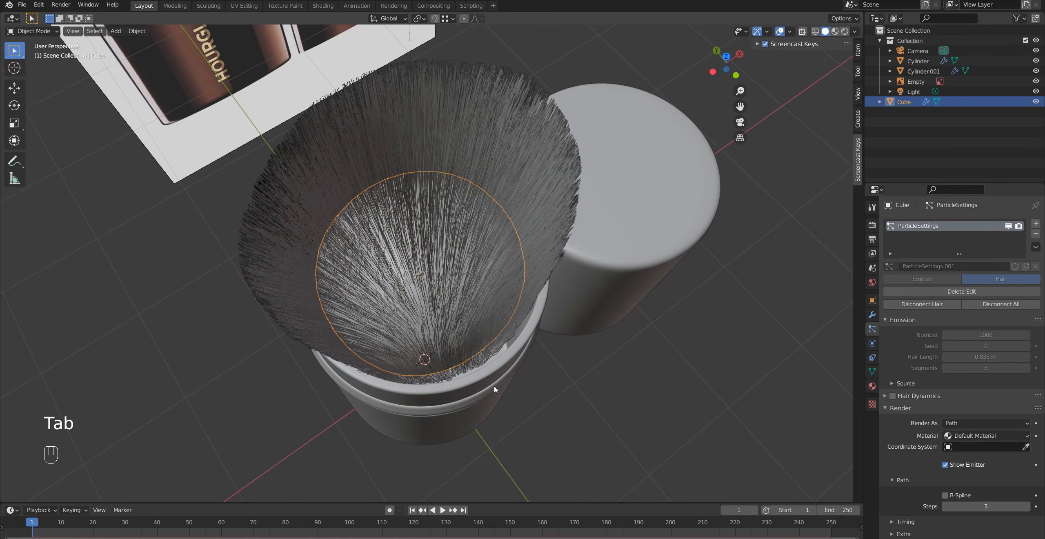
# In top view, enlarge the cube's top face slightly along Y and return to Object Mode
pyautogui.press('KP_7')
pyautogui.press('Tab')
pyautogui.press('s')
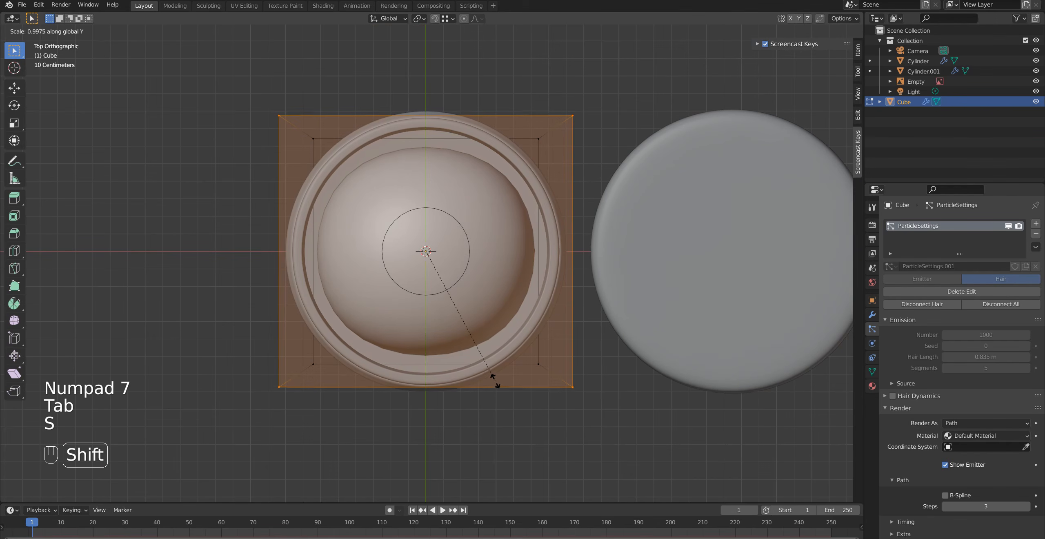
pyautogui.click(501, 455)
pyautogui.press('Tab')
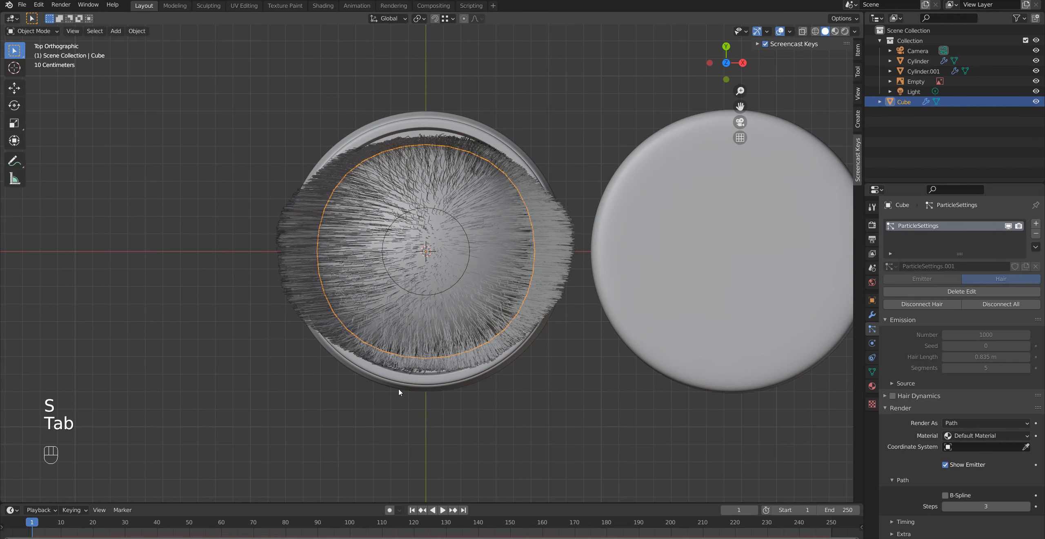
# Scale the cube's top face to about 1.036 along Y and inspect the bristles around the handle's rim
pyautogui.press('Tab')
pyautogui.press('s')
pyautogui.middleClick(398, 389)
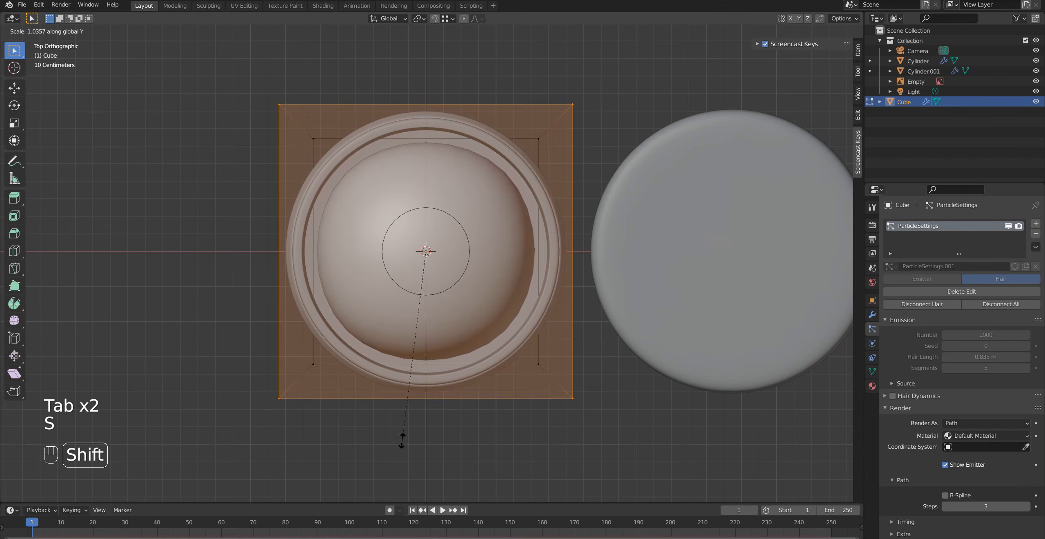
pyautogui.click(402, 440)
pyautogui.press('Tab')
pyautogui.moveTo(403, 441)
pyautogui.mouseDown(button='middle')
pyautogui.moveTo(474, 369)
pyautogui.moveTo(441, 390)
pyautogui.moveTo(543, 369)
pyautogui.moveTo(696, 368)
pyautogui.moveTo(277, 372)
pyautogui.mouseUp(button='middle')
pyautogui.click(277, 371)
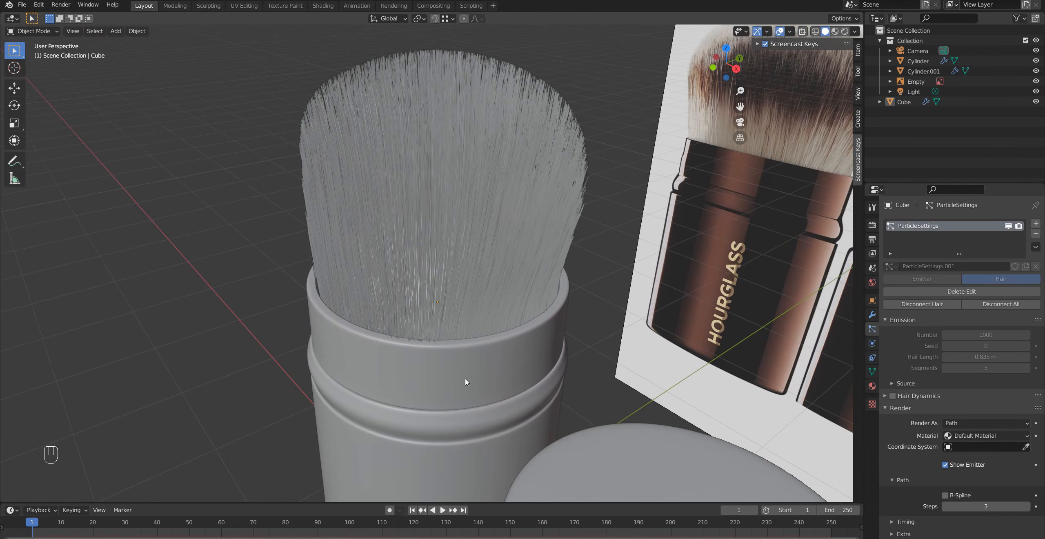
pyautogui.scroll(3, 534, 381)
pyautogui.moveTo(406, 380)
pyautogui.mouseDown(button='middle')
pyautogui.moveTo(618, 369)
pyautogui.moveTo(599, 383)
pyautogui.mouseUp(button='middle')
pyautogui.scroll(-3, 481, 336)
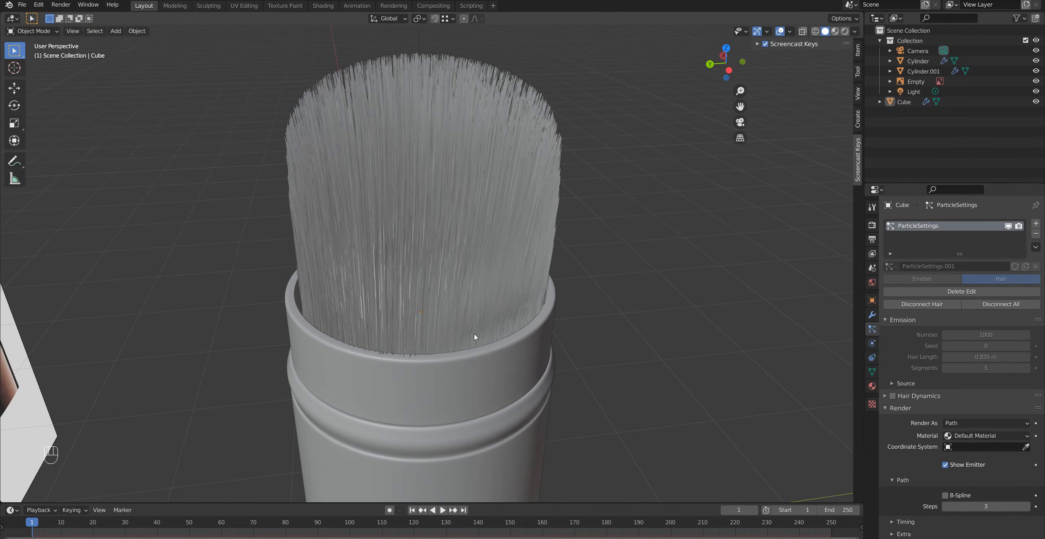
# Fine-tune the cube's top face along Y with two further small scalings, checking the bristles at the rim after each
pyautogui.press('Tab')
pyautogui.press('s')
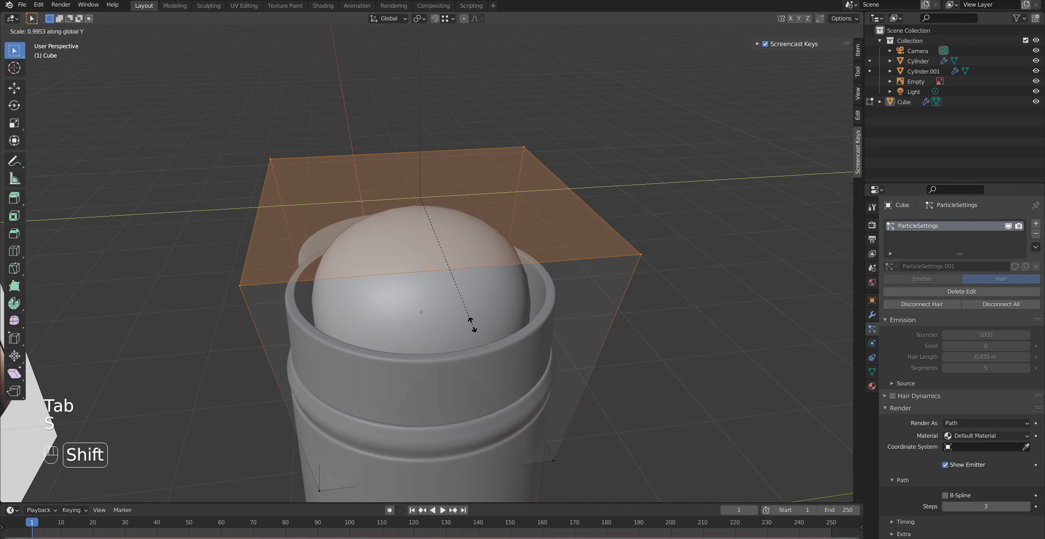
pyautogui.click(474, 340)
pyautogui.press('Tab')
pyautogui.moveTo(444, 368)
pyautogui.mouseDown(button='middle')
pyautogui.moveTo(478, 379)
pyautogui.moveTo(451, 409)
pyautogui.moveTo(464, 405)
pyautogui.moveTo(369, 400)
pyautogui.moveTo(396, 402)
pyautogui.moveTo(416, 380)
pyautogui.mouseUp(button='middle')
pyautogui.press('Tab')
pyautogui.press('s')
pyautogui.press('y')
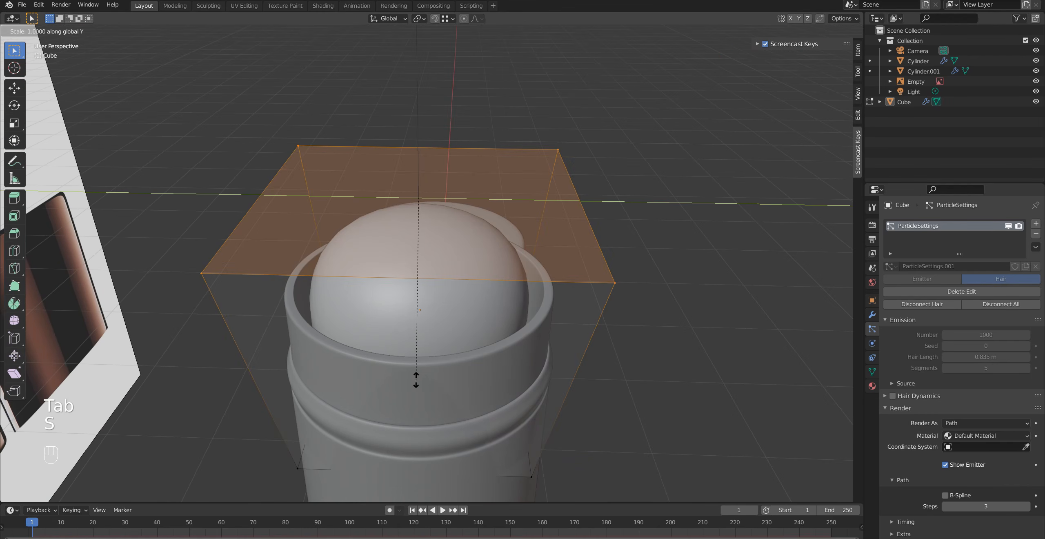
pyautogui.click(419, 409)
pyautogui.press('Tab')
pyautogui.moveTo(419, 408)
pyautogui.mouseDown(button='middle')
pyautogui.moveTo(418, 424)
pyautogui.moveTo(473, 431)
pyautogui.moveTo(471, 474)
pyautogui.moveTo(419, 456)
pyautogui.mouseUp(button='middle')
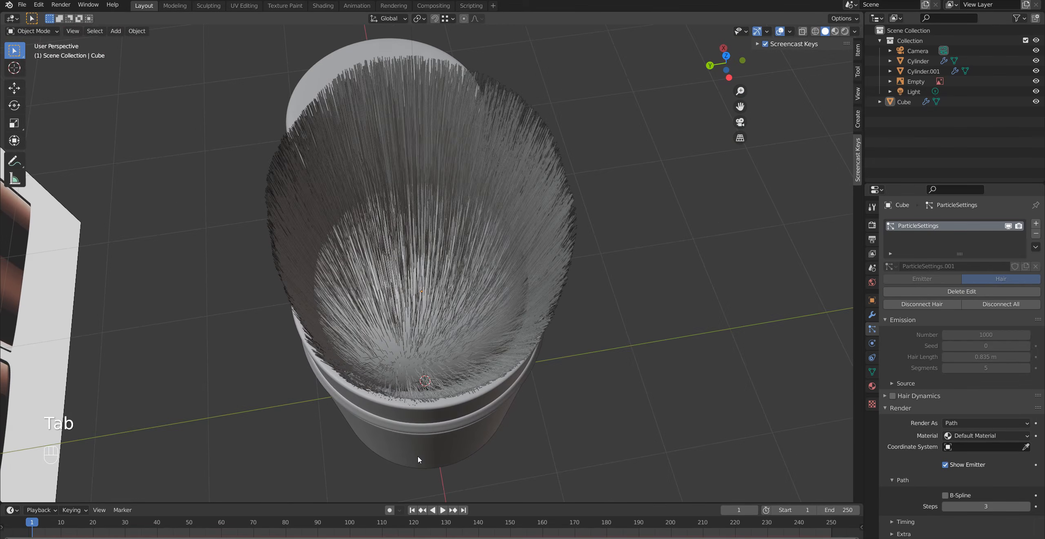
# In top view, enter Particle Edit and comb the hair into a rounder outline at the rim, enlarging the brush to 214 px
pyautogui.press('KP_7')
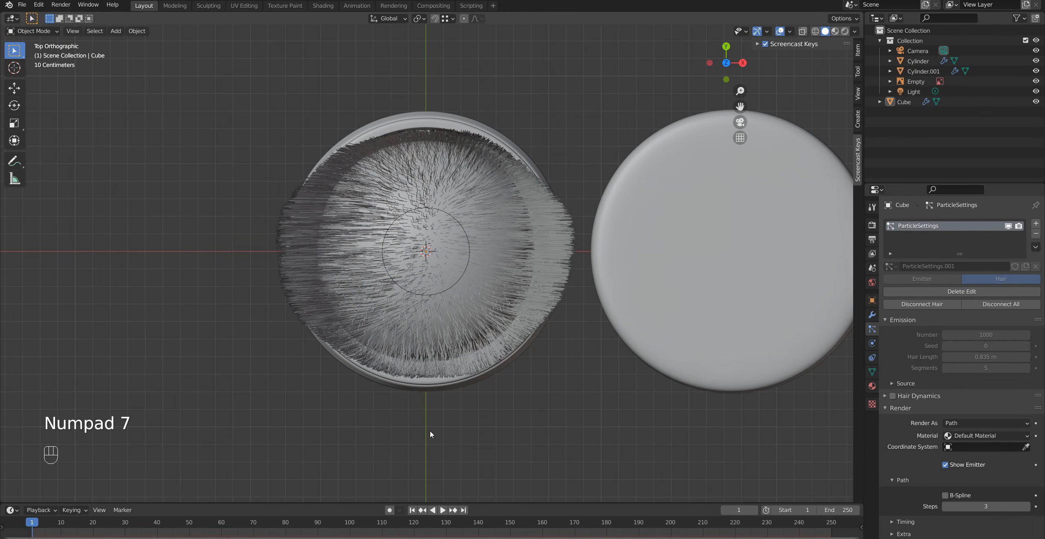
pyautogui.click(32, 31)
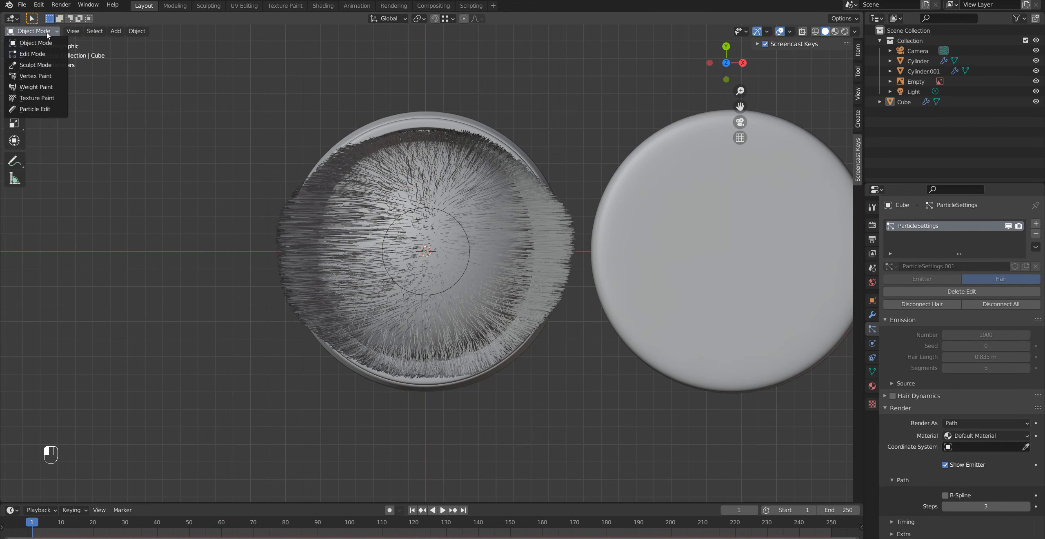
pyautogui.click(29, 109)
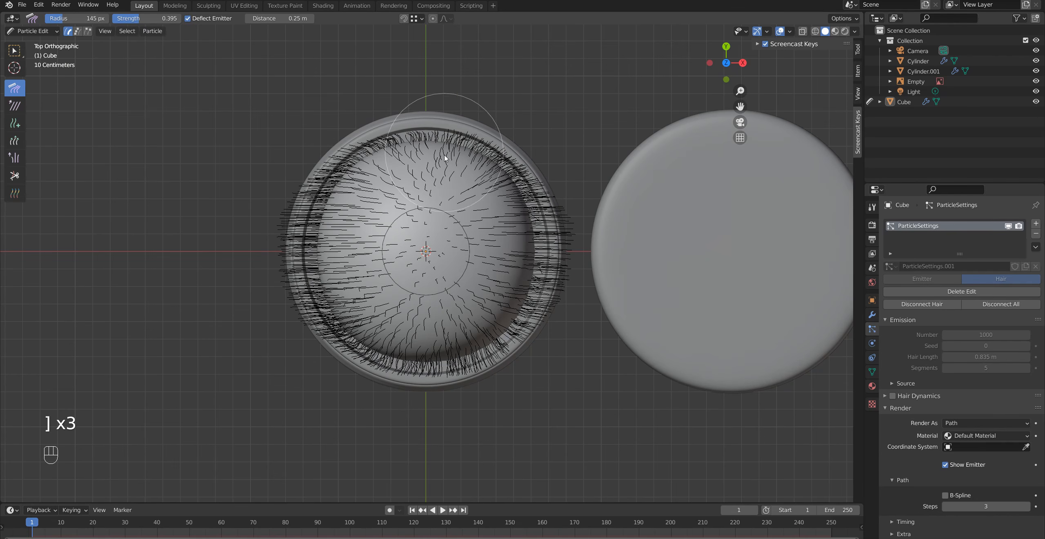
pyautogui.moveTo(427, 153); pyautogui.dragTo(410, 148)
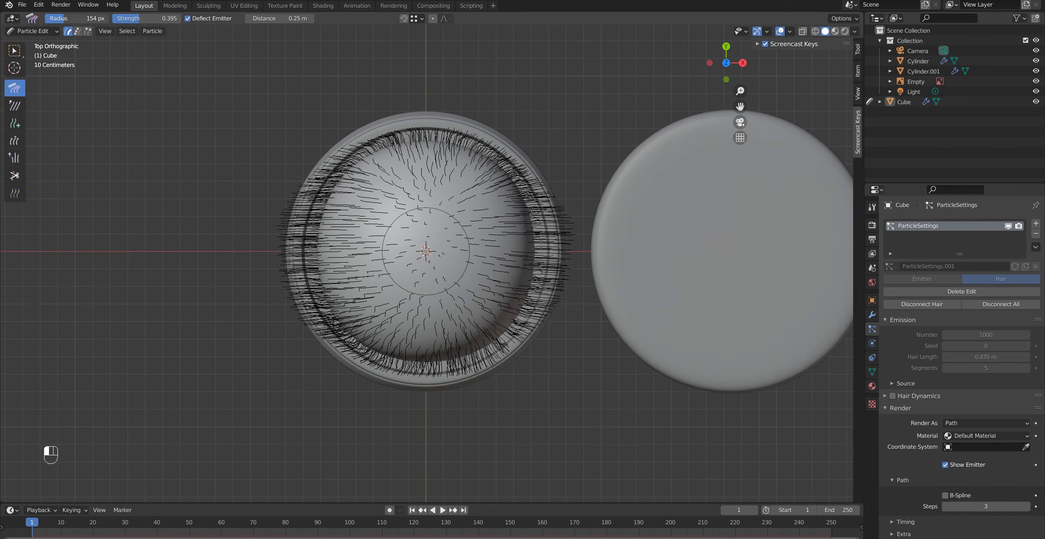
pyautogui.moveTo(410, 366); pyautogui.dragTo(410, 370)
pyautogui.moveTo(448, 377)
pyautogui.mouseDown()
pyautogui.moveTo(368, 351)
pyautogui.moveTo(302, 253)
pyautogui.moveTo(340, 165)
pyautogui.moveTo(390, 98)
pyautogui.moveTo(378, 94)
pyautogui.moveTo(432, 105)
pyautogui.moveTo(432, 128)
pyautogui.moveTo(373, 122)
pyautogui.moveTo(493, 116)
pyautogui.moveTo(535, 145)
pyautogui.moveTo(569, 232)
pyautogui.mouseUp()
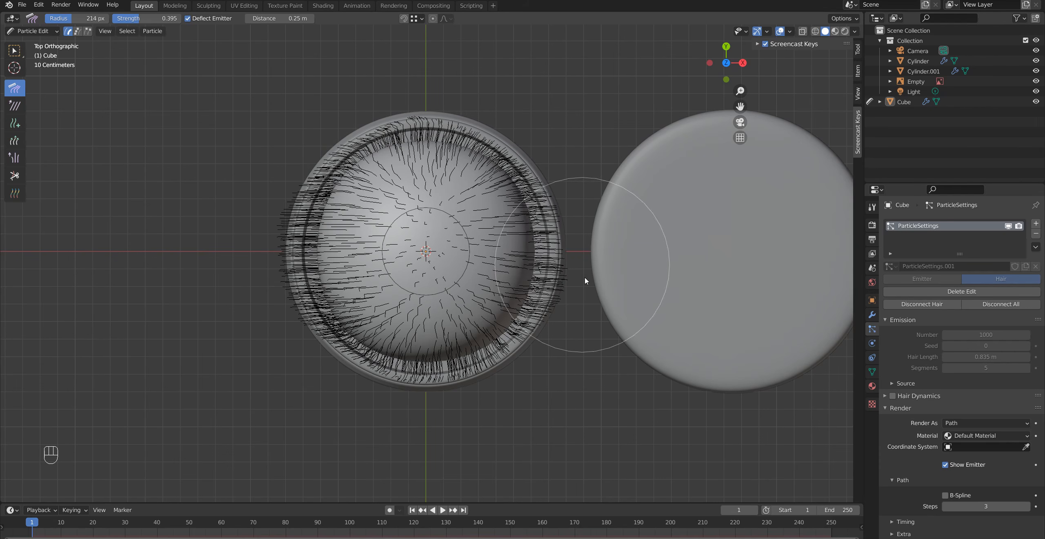
# In front view, comb both sides of the bristles toward the reference silhouette with a 295 px brush
pyautogui.press('Tab')
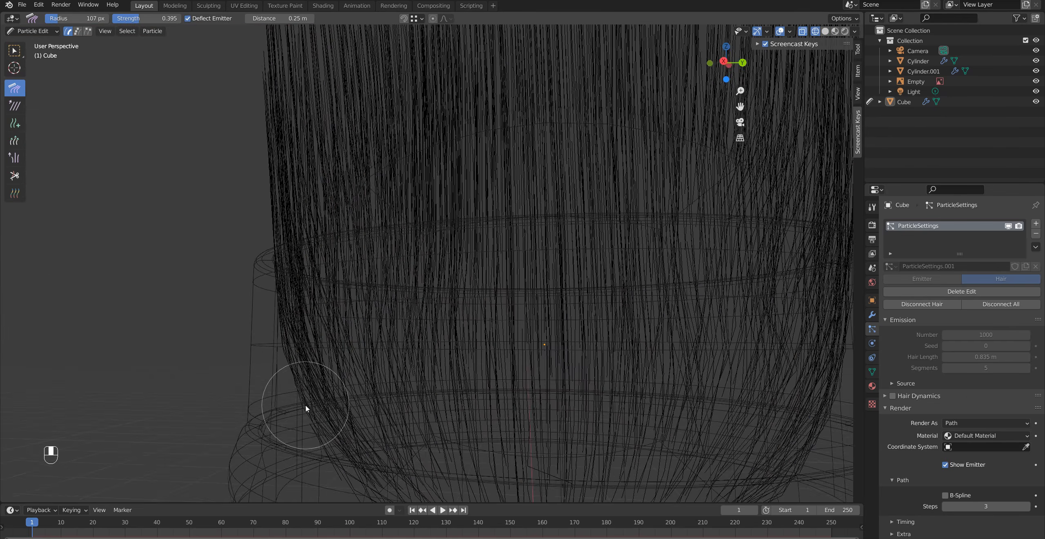
pyautogui.keyDown('shift'); pyautogui.moveTo(305, 405); pyautogui.dragTo(322, 361, button='middle'); pyautogui.keyUp('shift')
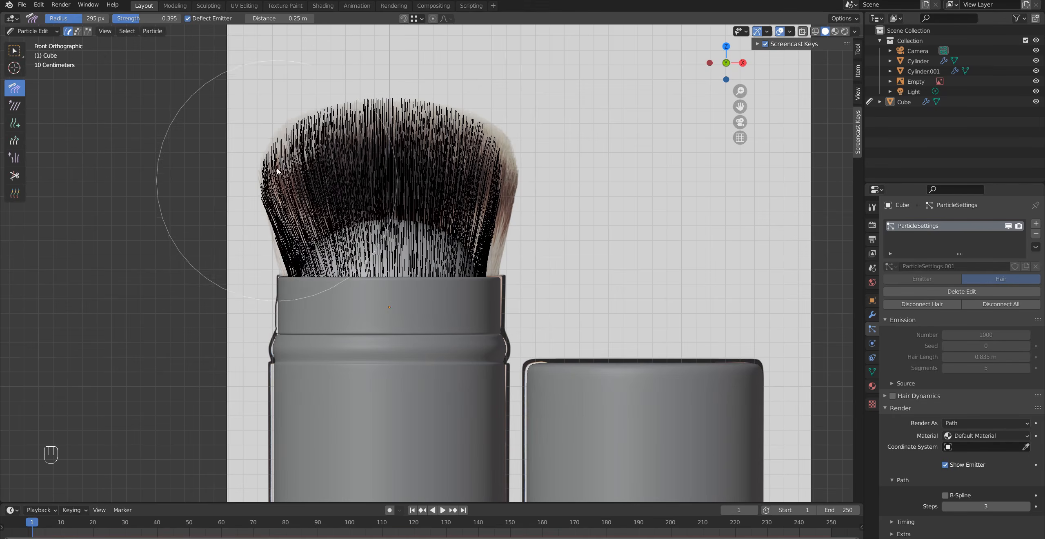
pyautogui.moveTo(277, 172); pyautogui.dragTo(286, 134)
pyautogui.moveTo(490, 172)
pyautogui.mouseDown()
pyautogui.moveTo(515, 163)
pyautogui.moveTo(511, 268)
pyautogui.moveTo(516, 156)
pyautogui.mouseUp()
pyautogui.moveTo(282, 107); pyautogui.dragTo(310, 107)
# Inspect the combed bristles from above and, with the cube selected in Object Mode, close up against the reference in front view
pyautogui.press('KP_7')
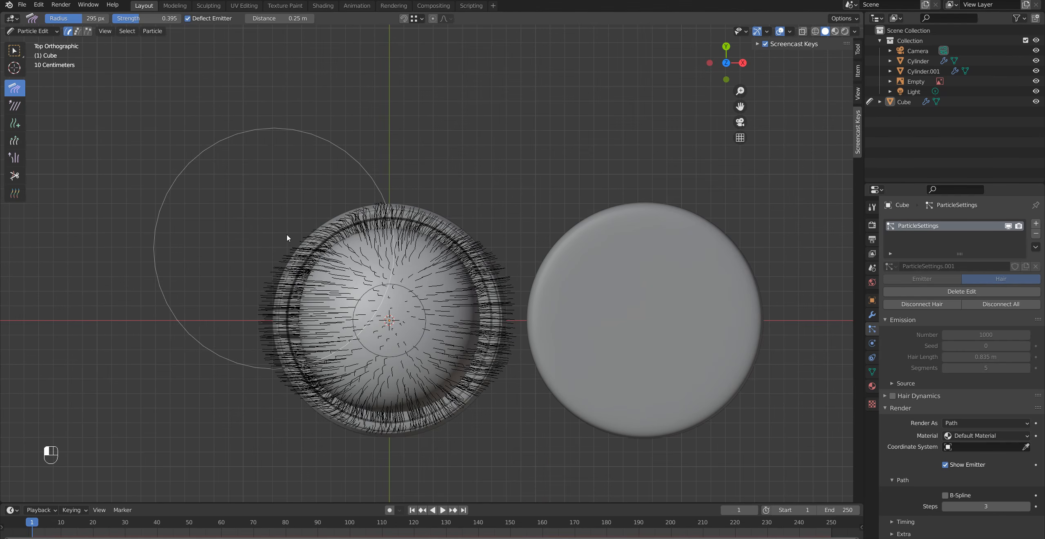
pyautogui.press('KP_3')
pyautogui.press('Tab')
pyautogui.press('Tab')
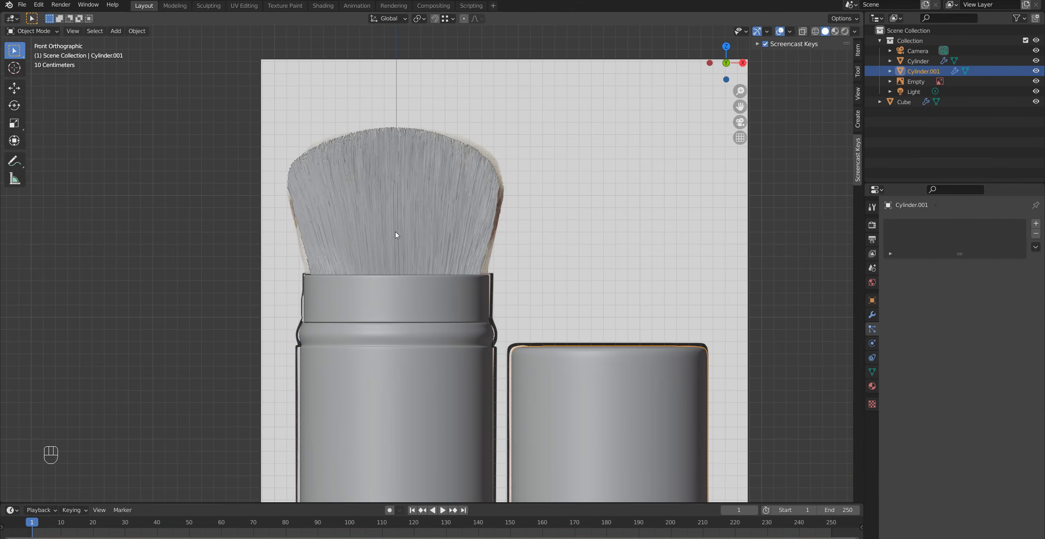
pyautogui.click(390, 242)
pyautogui.scroll(5, 395, 257)
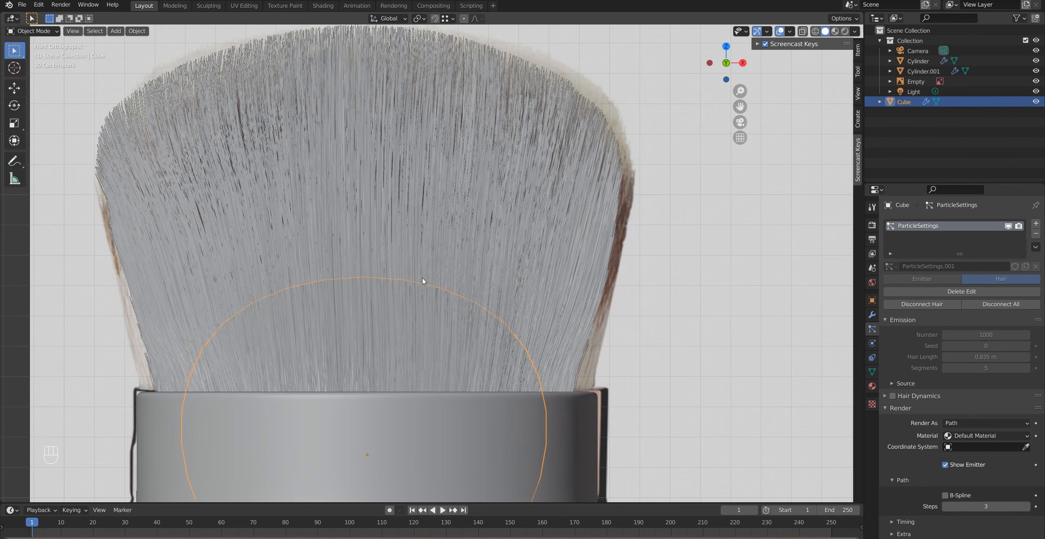
pyautogui.keyDown('shift'); pyautogui.moveTo(369, 254); pyautogui.dragTo(408, 280, button='middle'); pyautogui.keyUp('shift')
pyautogui.scroll(5, 441, 323)
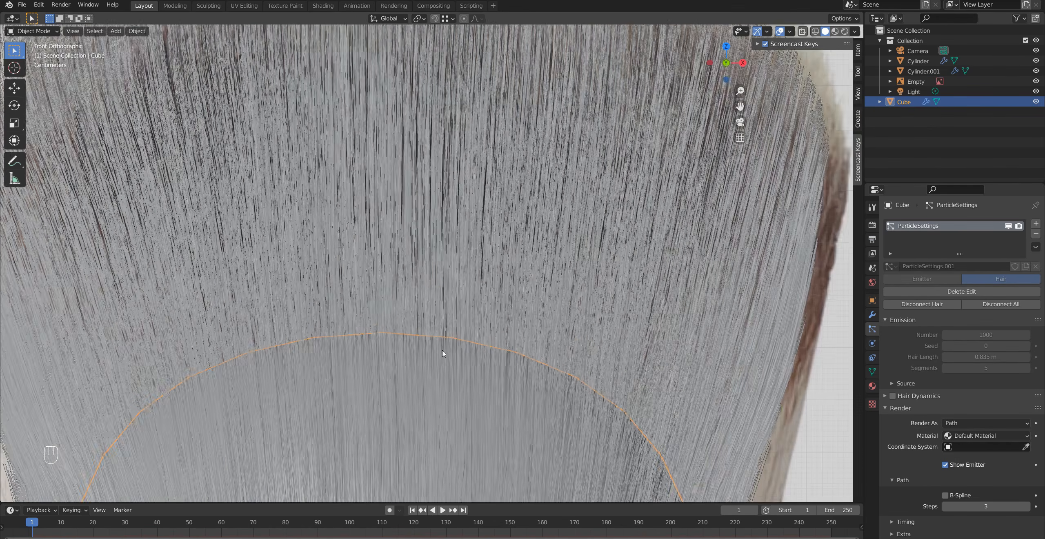
pyautogui.scroll(-3, 597, 334)
# Preview the brush in Rendered shading and set the Cycles viewport samples to 16
pyautogui.click(684, 362)
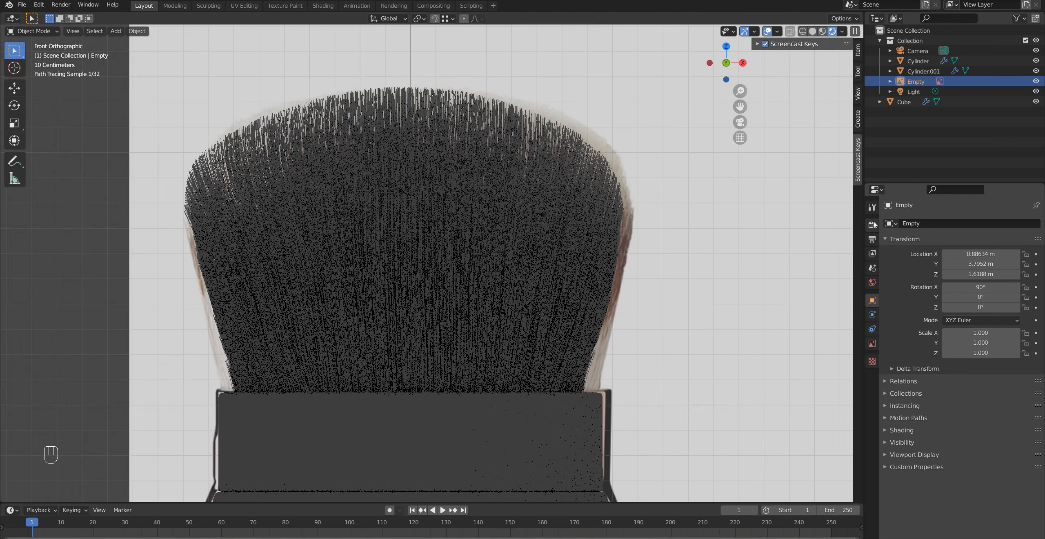
pyautogui.click(873, 225)
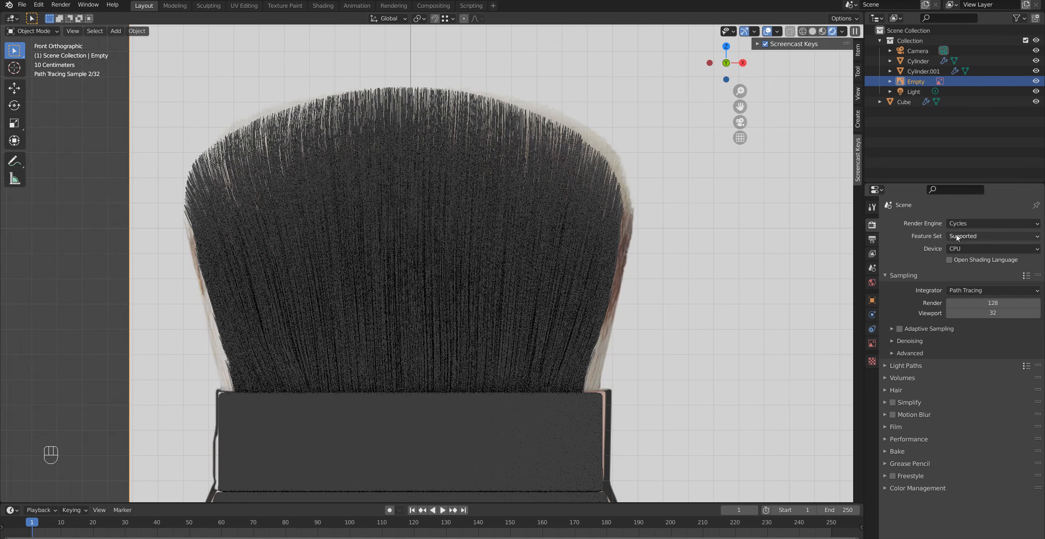
pyautogui.scroll(-3, 632, 354)
pyautogui.click(982, 314)
pyautogui.write('16')
pyautogui.press('Return')
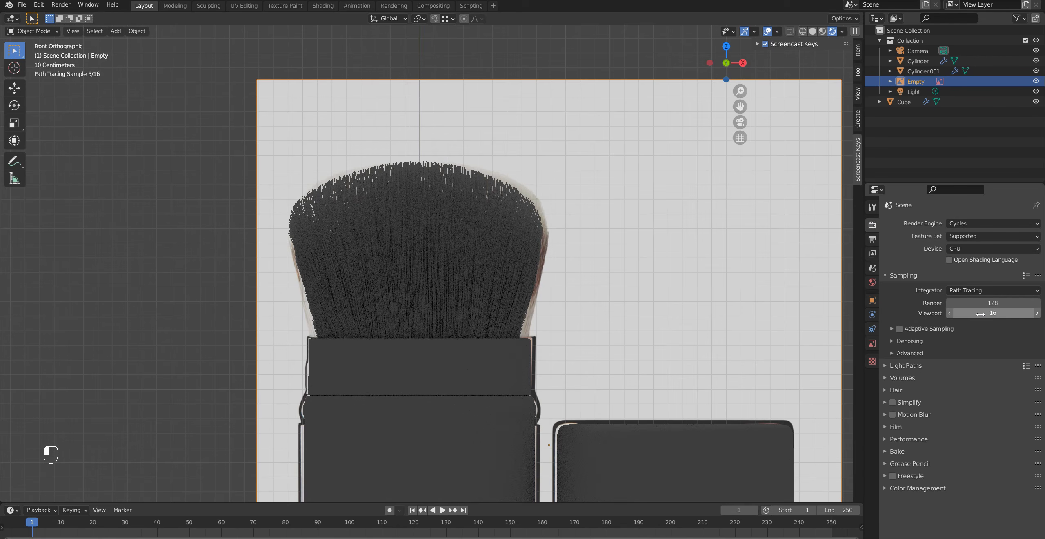
# Move the point light about -1.95 m along Y so it sits in front of the brush
pyautogui.moveTo(606, 346); pyautogui.dragTo(513, 345, button='middle')
pyautogui.scroll(-2, 512, 346)
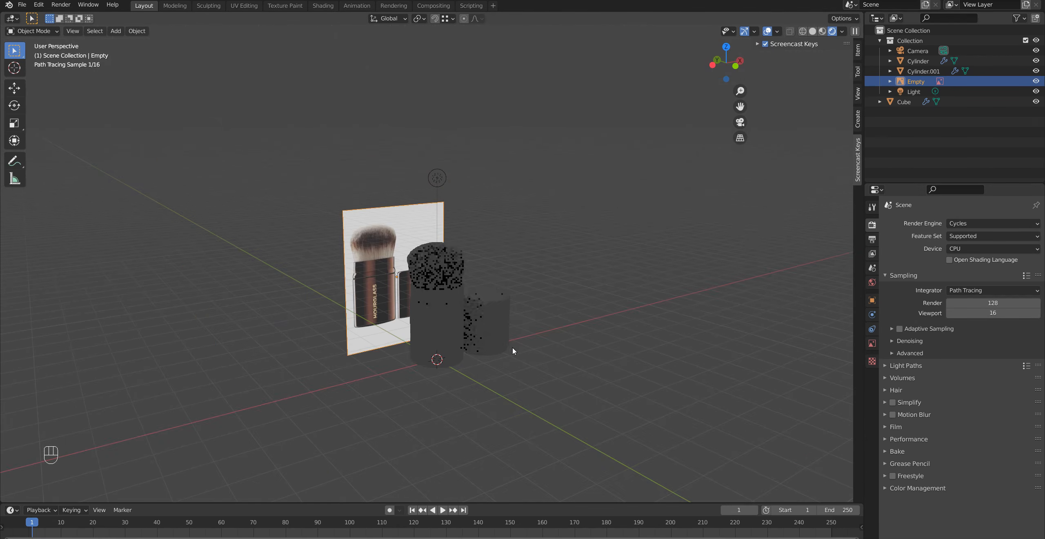
pyautogui.click(436, 180)
pyautogui.press('g')
pyautogui.press('y')
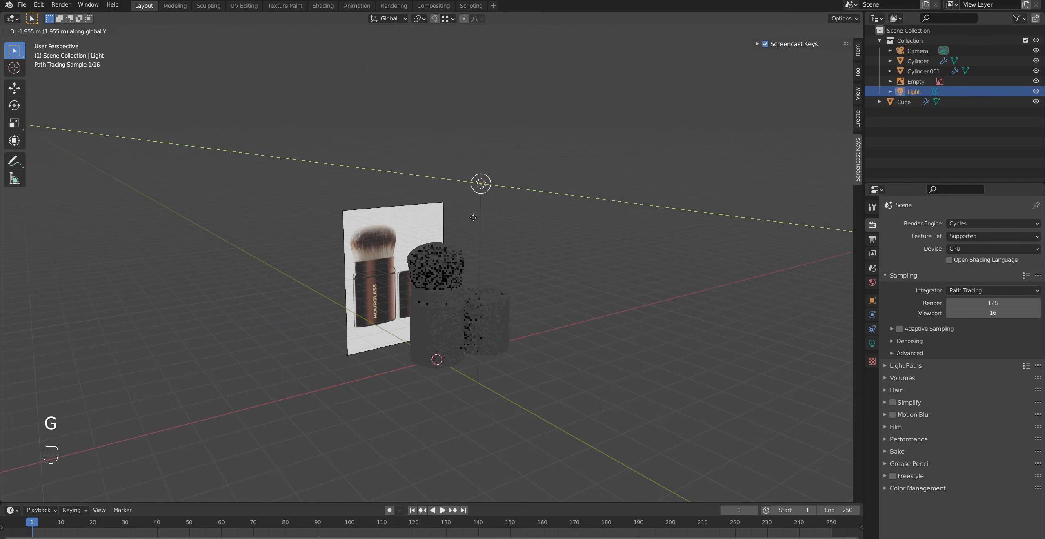
pyautogui.click(477, 264)
# Raise the point light's power to 100 W, then 200 W, and view the lit bristles from the front
pyautogui.scroll(3, 477, 265)
pyautogui.click(872, 343)
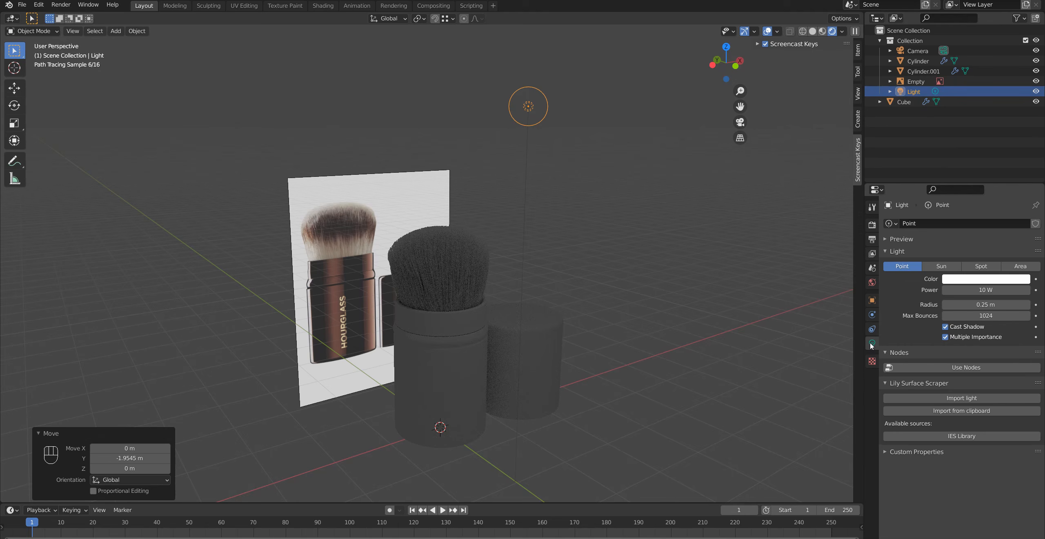
pyautogui.click(999, 291)
pyautogui.press('Return')
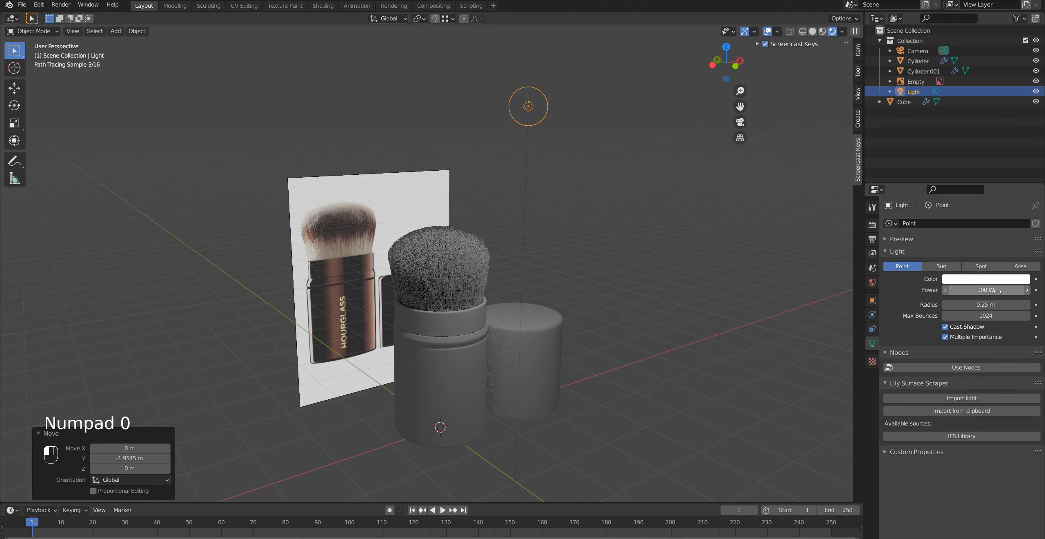
pyautogui.click(986, 290)
pyautogui.write('200')
pyautogui.press('Return')
pyautogui.press('KP_1')
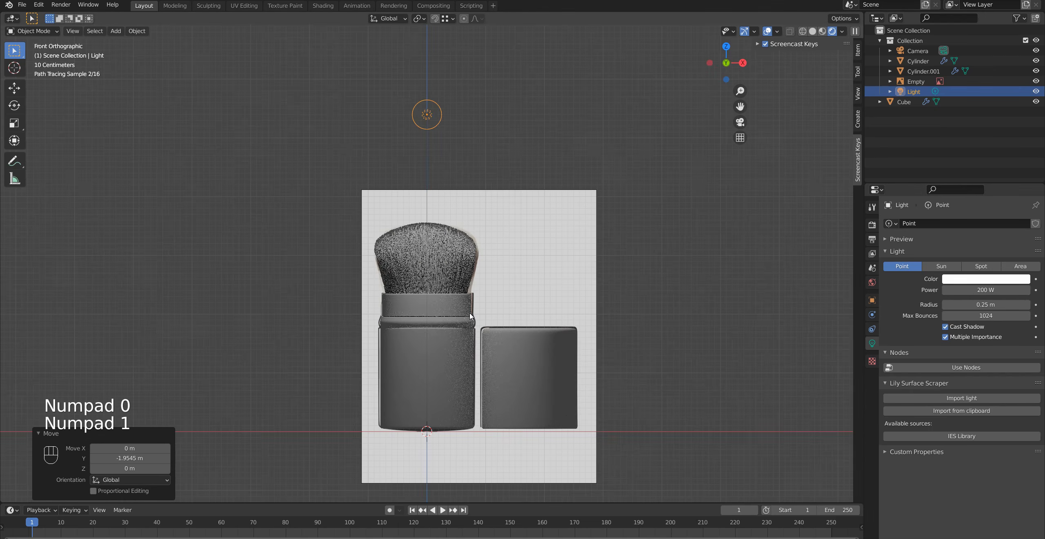
pyautogui.scroll(8, 470, 316)
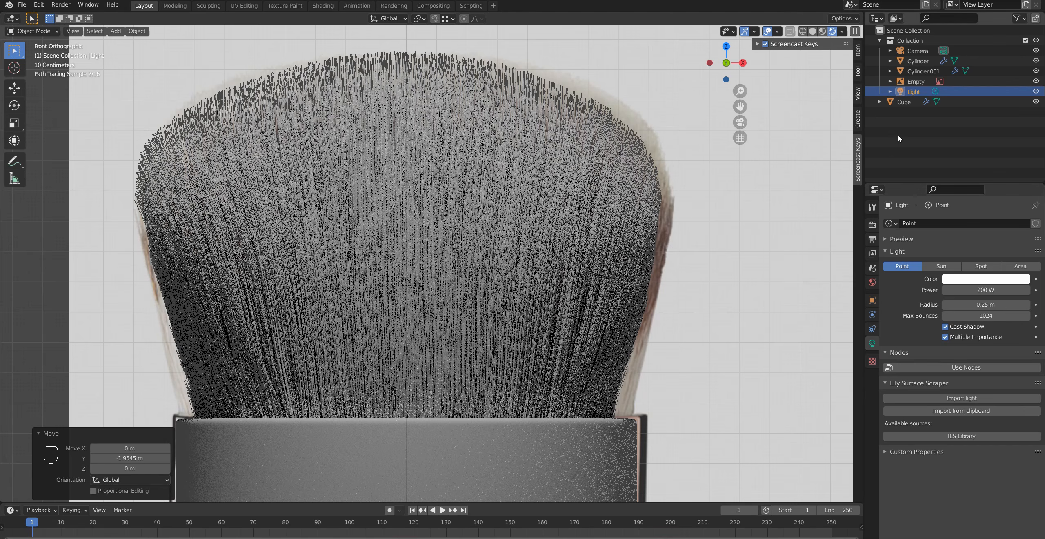
# Set the uniform roughness of the cube's interpolated child hairs to 0.002
pyautogui.click(905, 102)
pyautogui.click(872, 329)
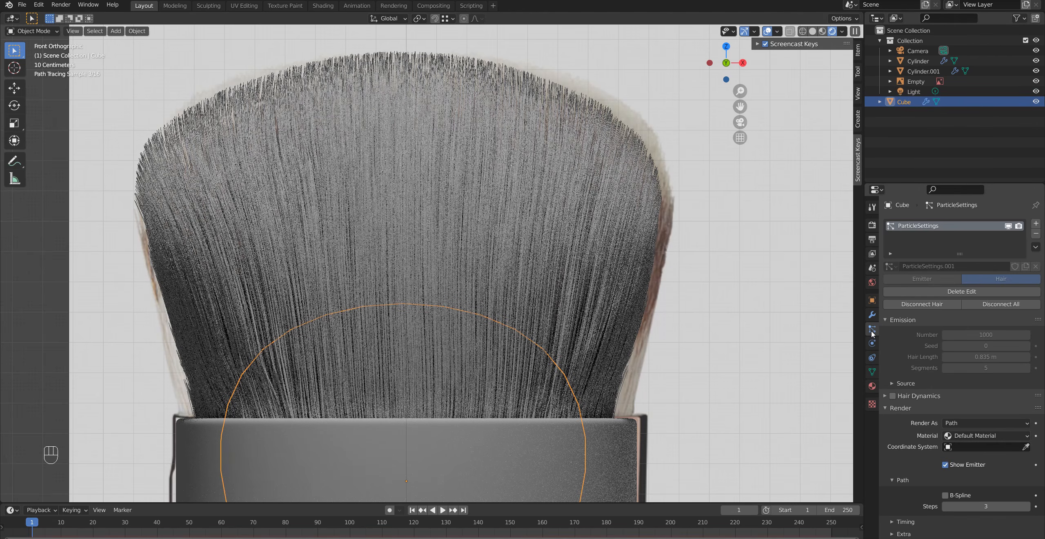
pyautogui.scroll(-15, 892, 342)
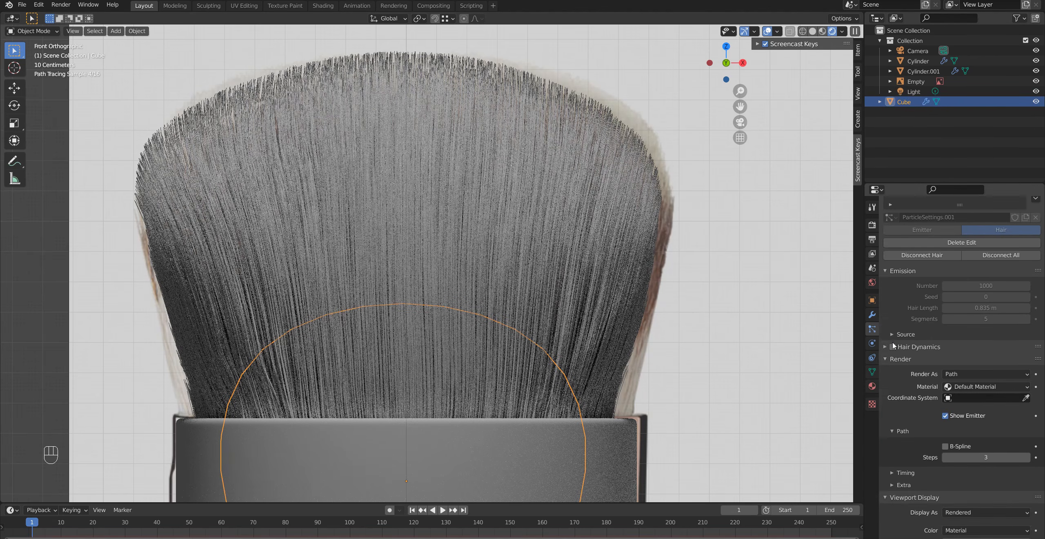
pyautogui.scroll(-1, 909, 477)
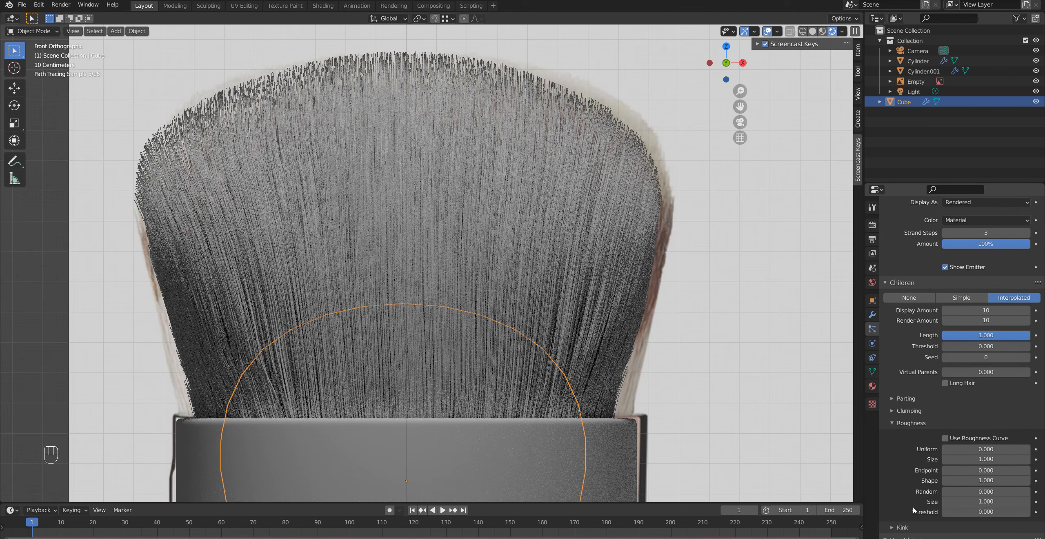
pyautogui.scroll(-2, 902, 395)
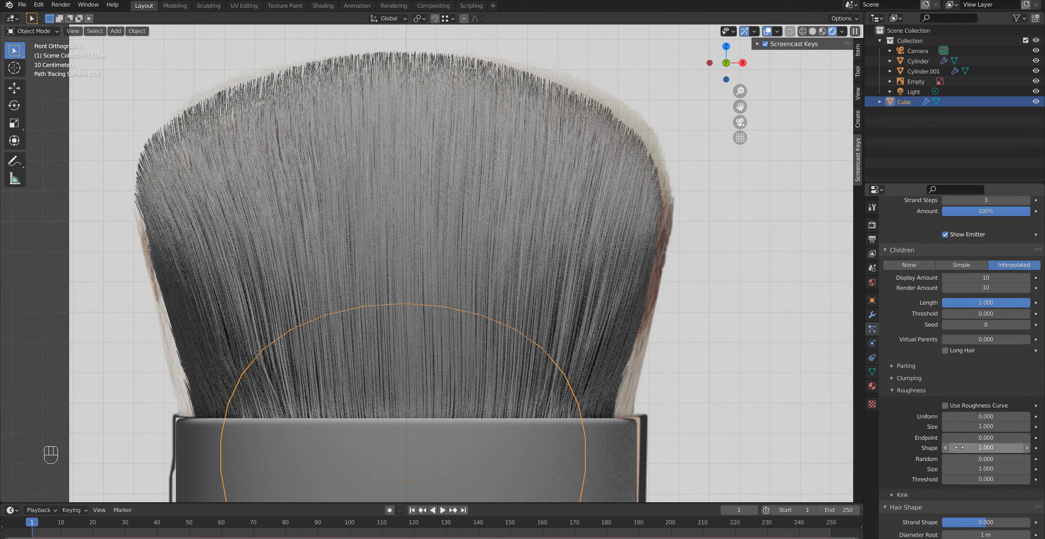
pyautogui.moveTo(987, 416)
pyautogui.keyDown('shift'); pyautogui.mouseDown()
pyautogui.moveTo(996, 417)
pyautogui.moveTo(970, 417)
pyautogui.mouseUp(); pyautogui.keyUp('shift')
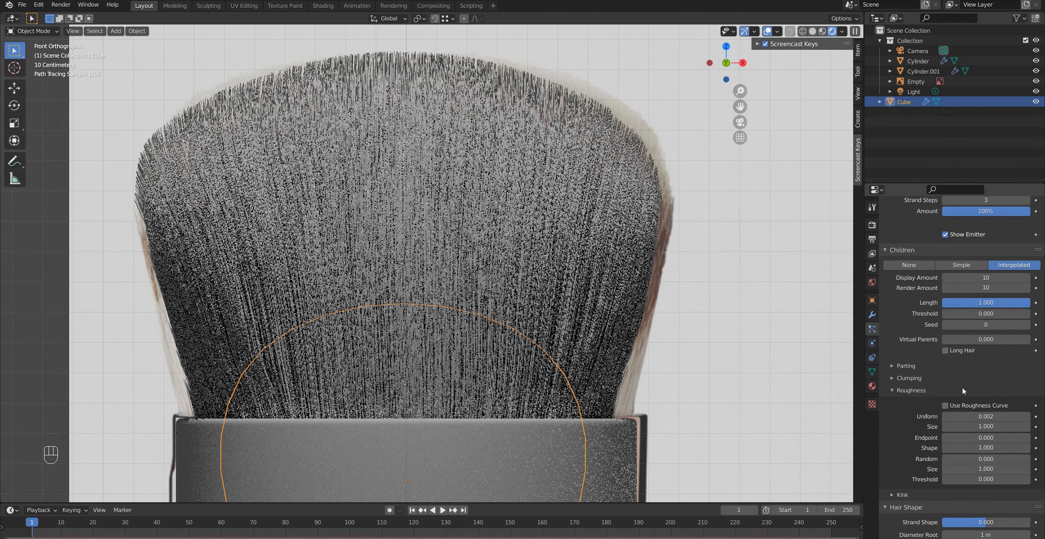
# Switch the viewport to Solid shading and hide the overlays to view the bristles above the handle without the reference
pyautogui.click(811, 33)
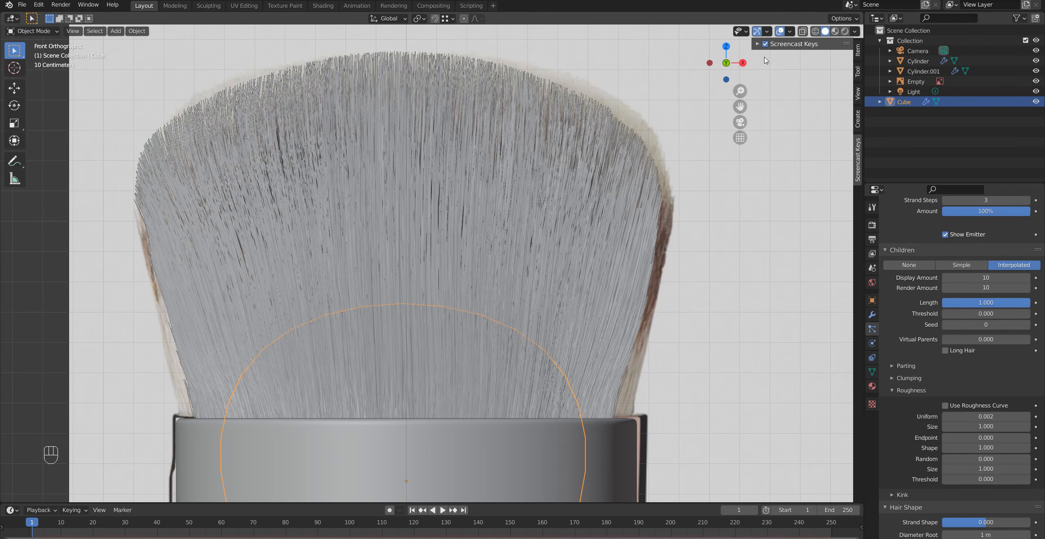
pyautogui.click(779, 33)
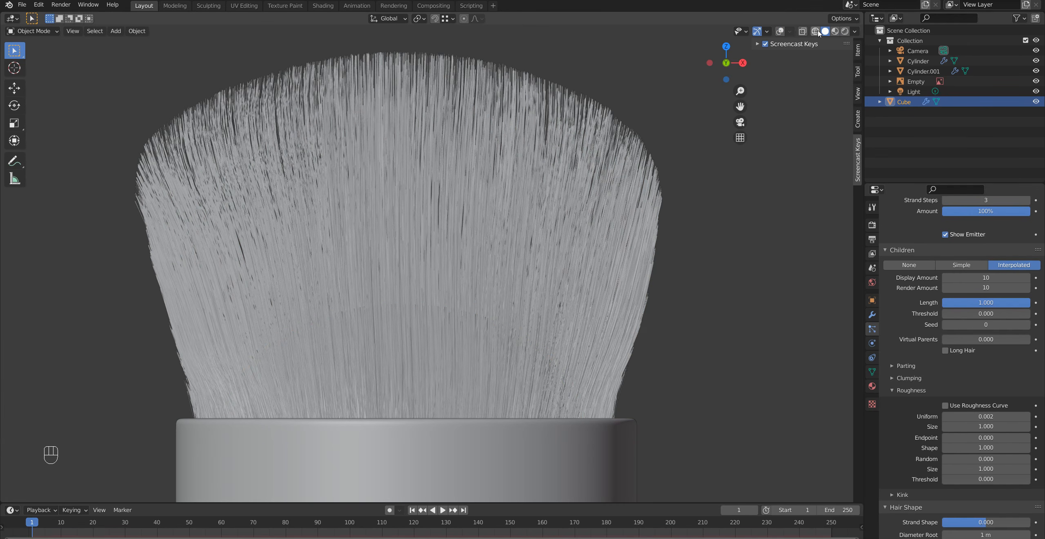
pyautogui.keyDown('shift'); pyautogui.moveTo(525, 328); pyautogui.dragTo(561, 295, button='middle'); pyautogui.keyUp('shift')
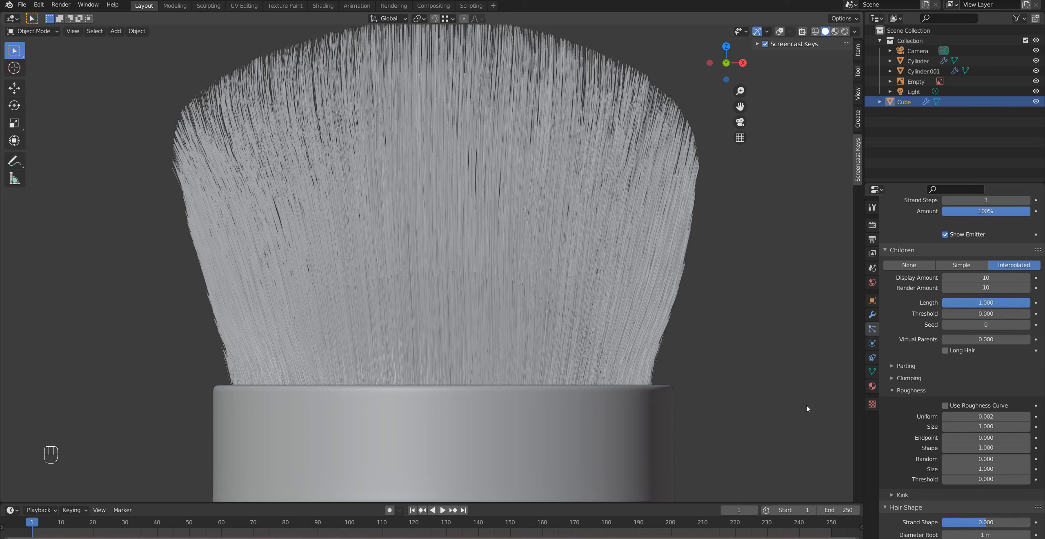
# Set the bristle children's roughness to Uniform 0.026, Endpoint 0.005 and Random 0.047
pyautogui.keyDown('shift'); pyautogui.moveTo(986, 417); pyautogui.dragTo(1021, 458); pyautogui.keyUp('shift')
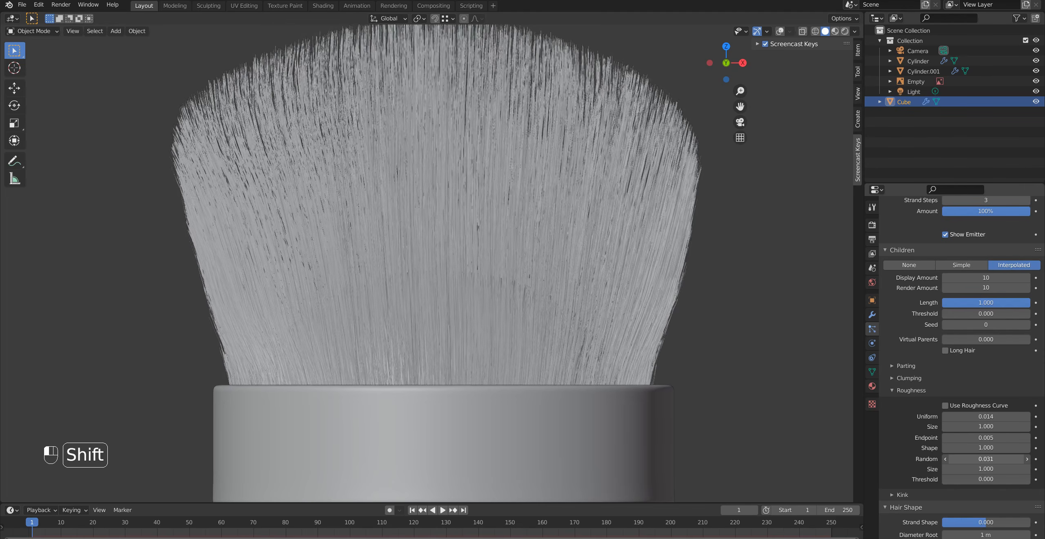
pyautogui.keyDown('shift'); pyautogui.moveTo(1023, 459); pyautogui.dragTo(1023, 459); pyautogui.keyUp('shift')
pyautogui.keyDown('shift'); pyautogui.moveTo(987, 416); pyautogui.dragTo(989, 416); pyautogui.keyUp('shift')
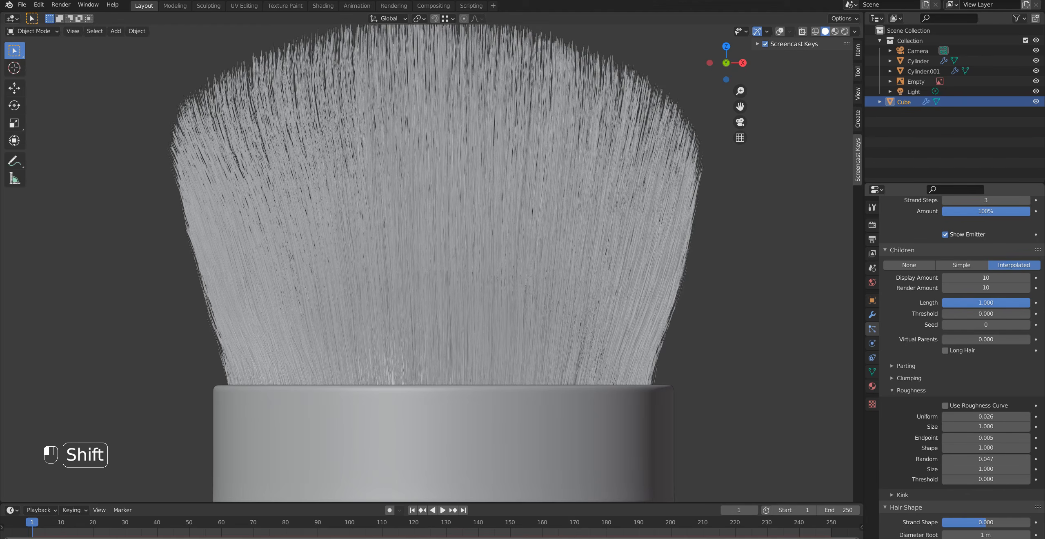
# Examine the roughened bristles up close and from several angles, checking their coverage above the holder's rim
pyautogui.scroll(6, 814, 392)
pyautogui.scroll(-4, 814, 392)
pyautogui.click(814, 392)
pyautogui.moveTo(815, 392)
pyautogui.mouseDown(button='middle')
pyautogui.moveTo(544, 392)
pyautogui.moveTo(579, 397)
pyautogui.moveTo(517, 387)
pyautogui.moveTo(491, 313)
pyautogui.mouseUp(button='middle')
pyautogui.scroll(-4, 515, 384)
pyautogui.scroll(7, 464, 331)
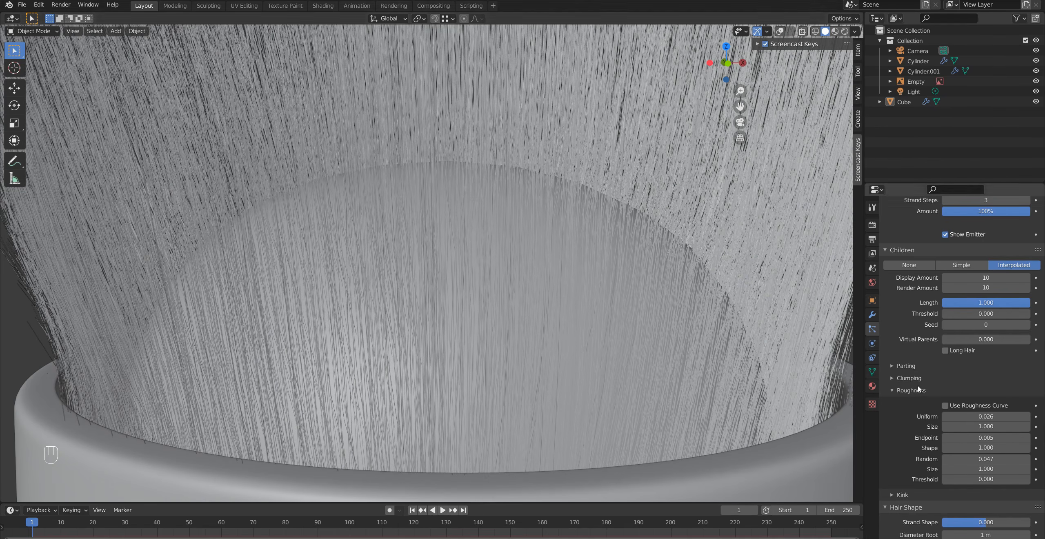
pyautogui.scroll(-5, 584, 264)
pyautogui.moveTo(439, 289); pyautogui.dragTo(476, 304, button='middle')
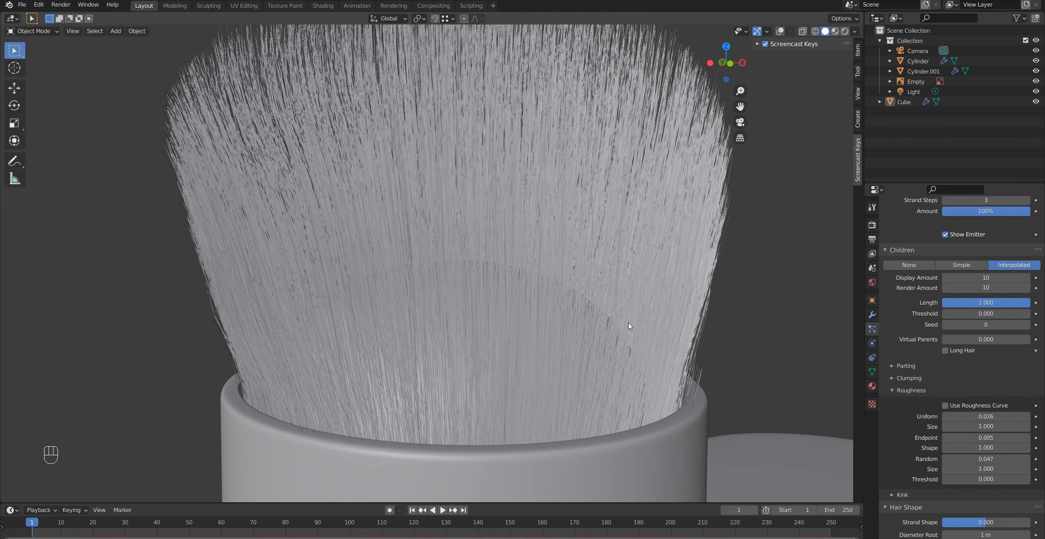
# Set both the display amount and the render amount of the hair children to 25
pyautogui.click(968, 282)
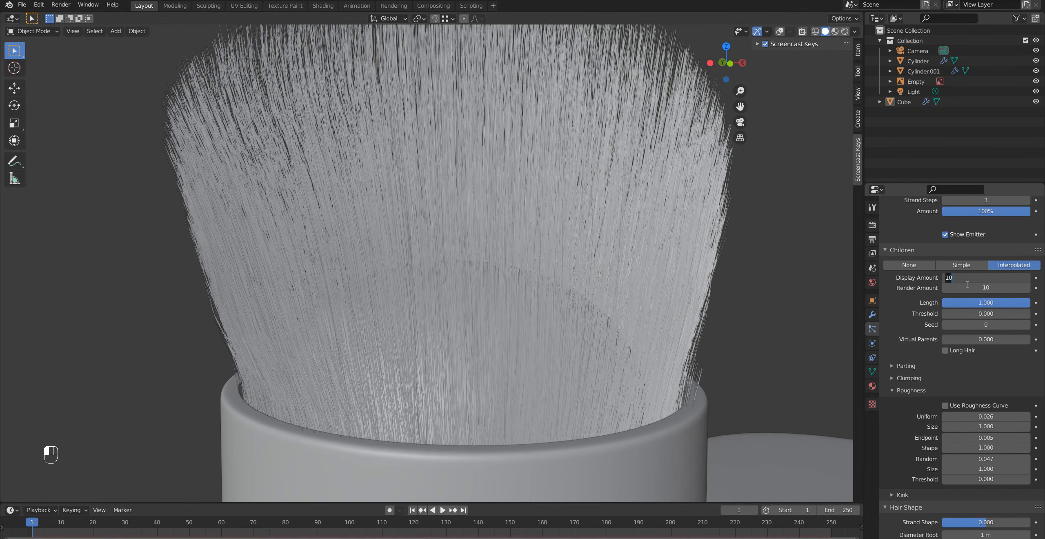
pyautogui.write('25')
pyautogui.press('Return')
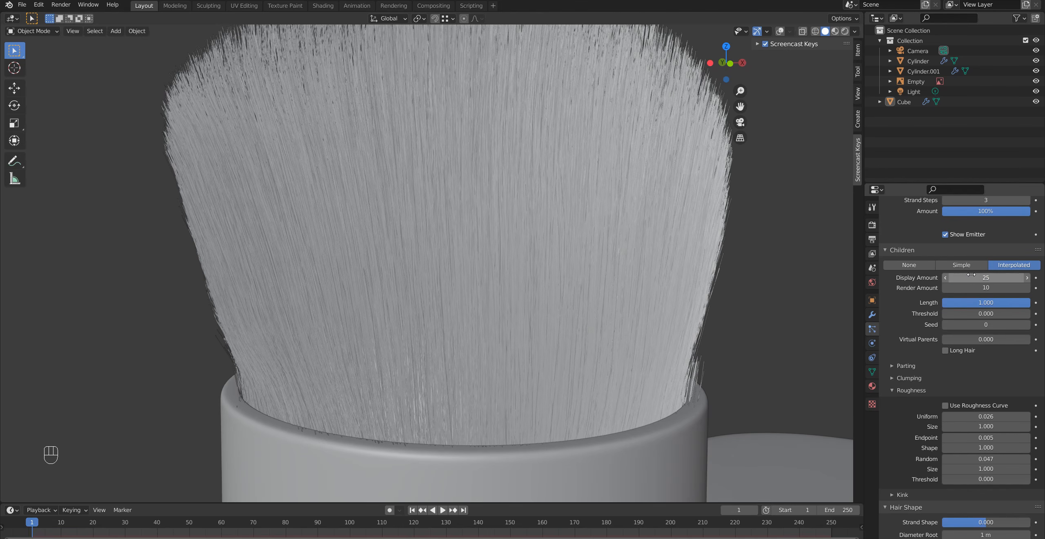
pyautogui.click(974, 291)
pyautogui.press('Return')
pyautogui.moveTo(612, 396)
pyautogui.mouseDown(button='middle')
pyautogui.moveTo(478, 410)
pyautogui.moveTo(613, 410)
pyautogui.moveTo(590, 412)
pyautogui.mouseUp(button='middle')
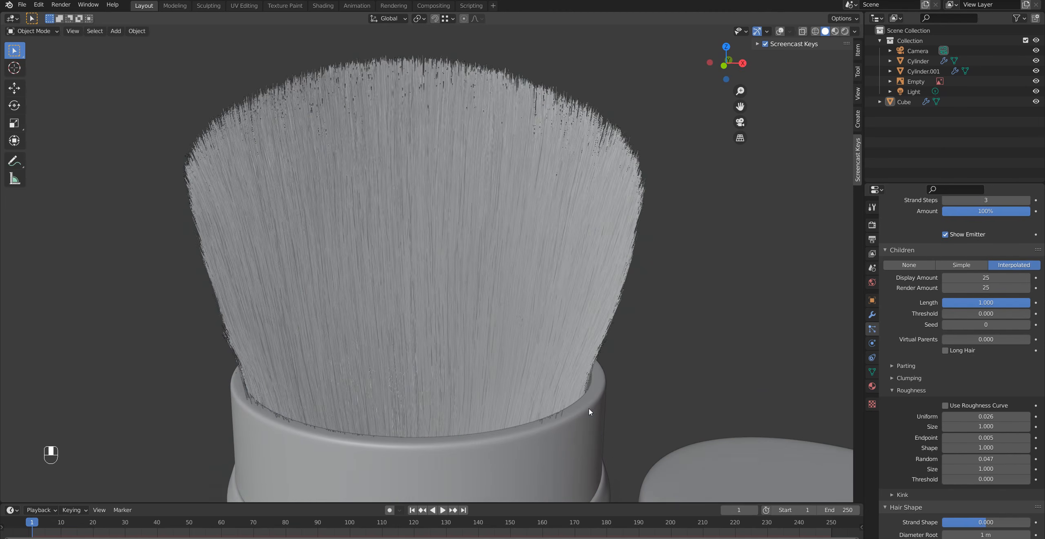
# Set both the display amount and the render amount of the hair children to 30
pyautogui.scroll(2, 589, 412)
pyautogui.click(983, 278)
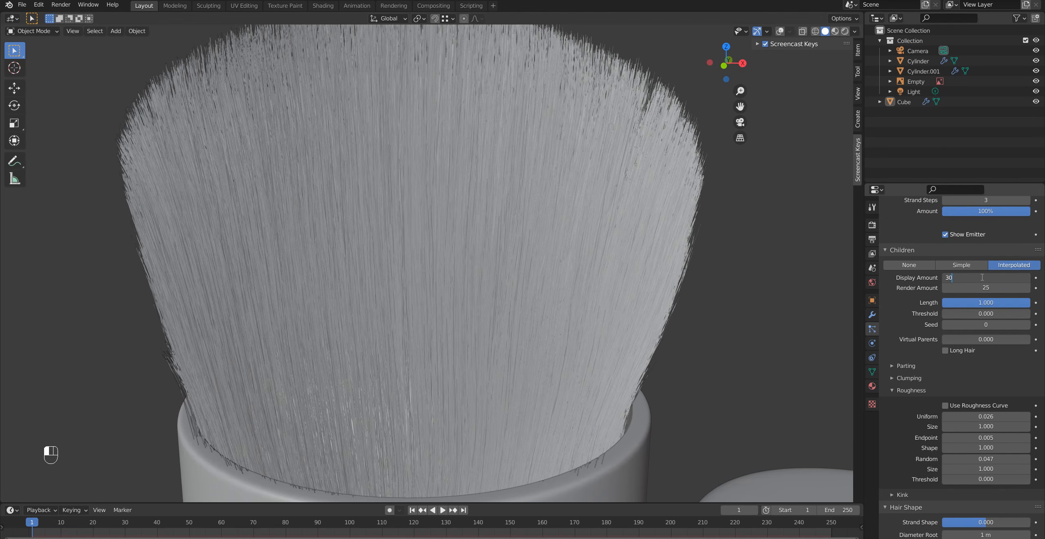
pyautogui.press('Return')
pyautogui.click(992, 288)
pyautogui.write('30')
pyautogui.press('Return')
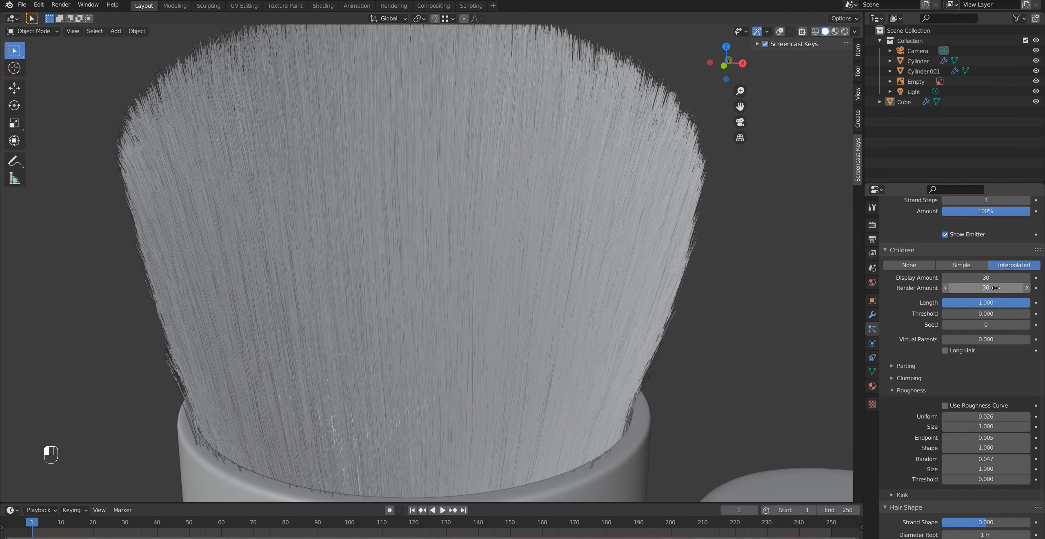
# Examine the denser bristles where they meet the holder's rim, from the side and slightly above
pyautogui.moveTo(482, 453)
pyautogui.keyDown('shift'); pyautogui.mouseDown(button='middle')
pyautogui.moveTo(488, 330)
pyautogui.moveTo(516, 313)
pyautogui.mouseUp(button='middle'); pyautogui.keyUp('shift')
pyautogui.scroll(-1, 543, 305)
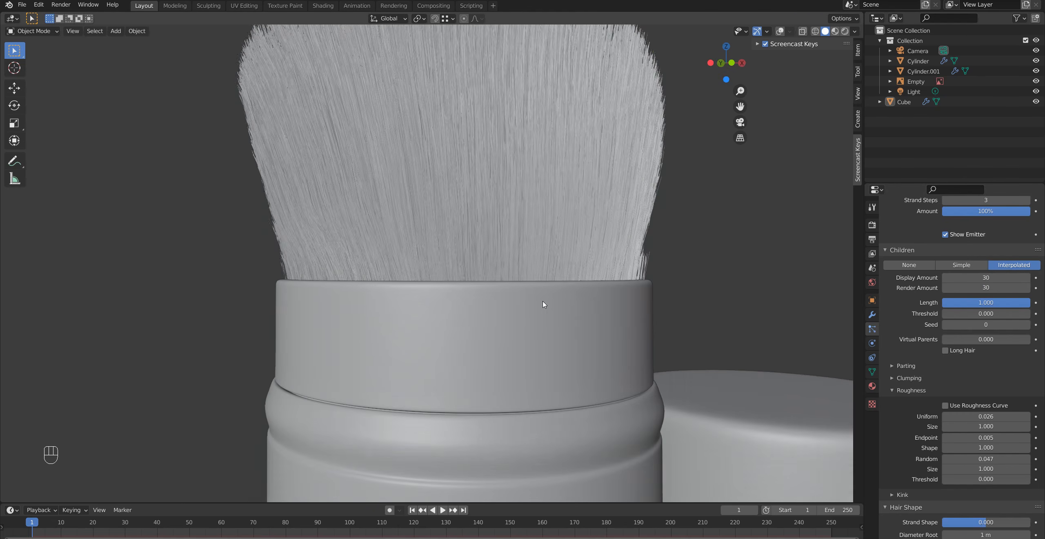
pyautogui.scroll(-3, 478, 343)
pyautogui.moveTo(438, 329)
pyautogui.mouseDown(button='middle')
pyautogui.moveTo(612, 327)
pyautogui.moveTo(474, 323)
pyautogui.mouseUp(button='middle')
pyautogui.scroll(6, 443, 312)
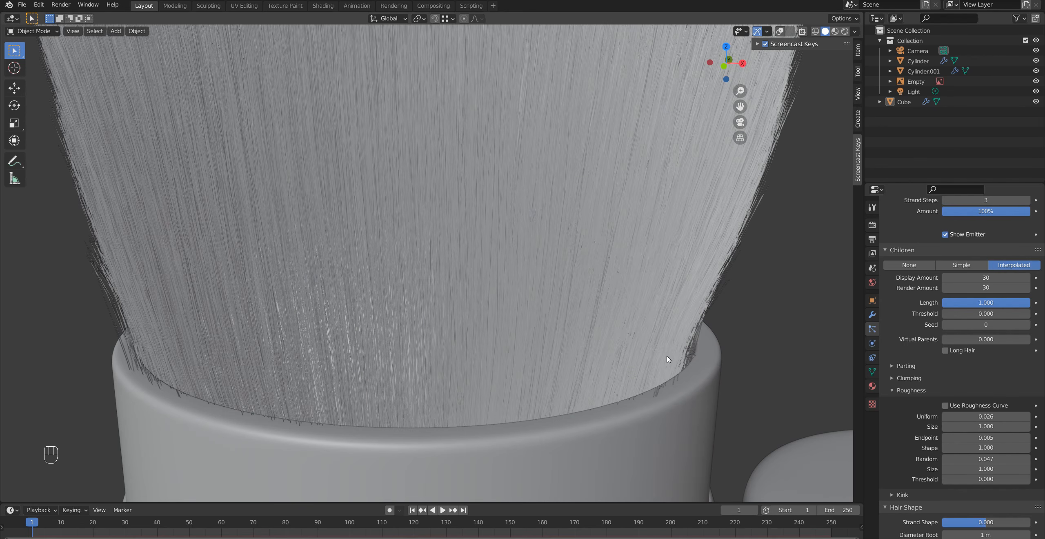
pyautogui.scroll(-3, 458, 271)
pyautogui.keyDown('shift'); pyautogui.moveTo(461, 274); pyautogui.dragTo(444, 331, button='middle'); pyautogui.keyUp('shift')
# Set the hair shape's root diameter to 0.5 m and tip to 0.3 m, with Close Tip turned off
pyautogui.scroll(-5, 920, 451)
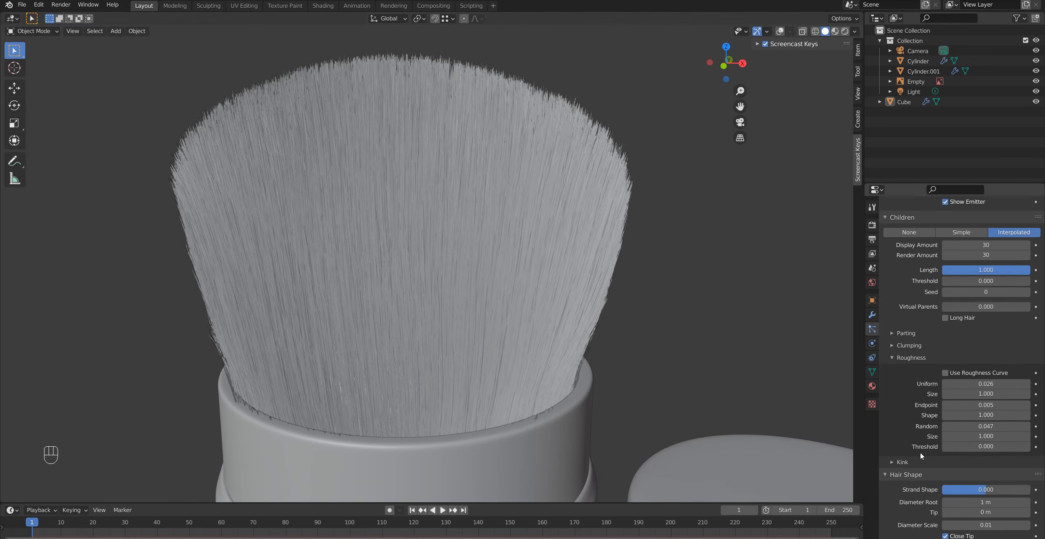
pyautogui.click(985, 454)
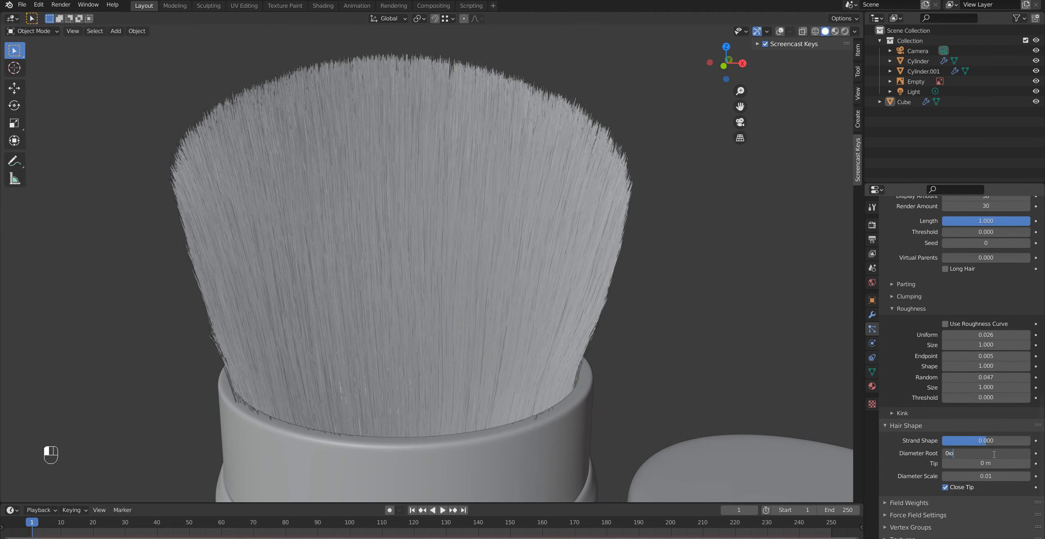
pyautogui.press('BackSpace')
pyautogui.press('BackSpace')
pyautogui.press('BackSpace')
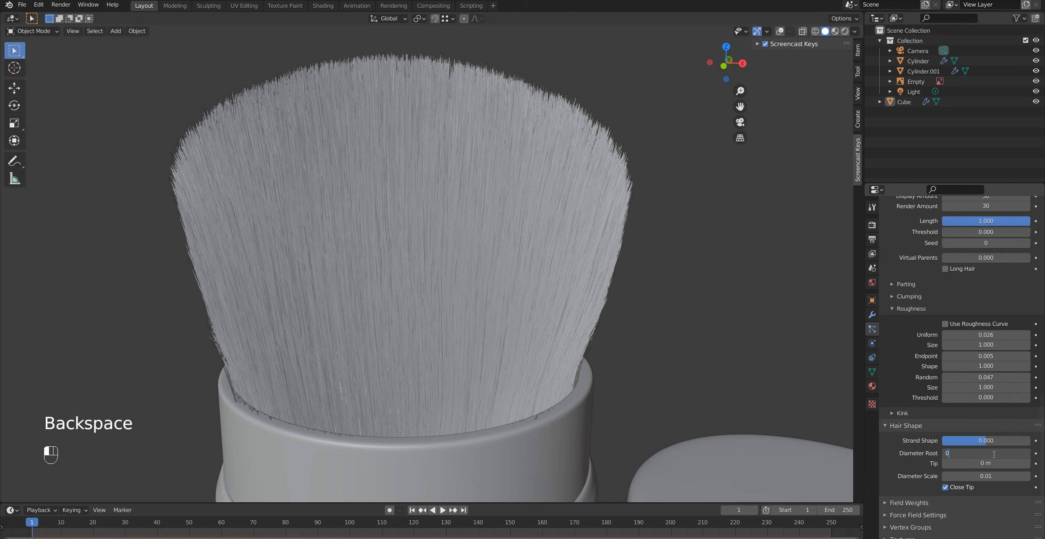
pyautogui.write('.5')
pyautogui.press('Return')
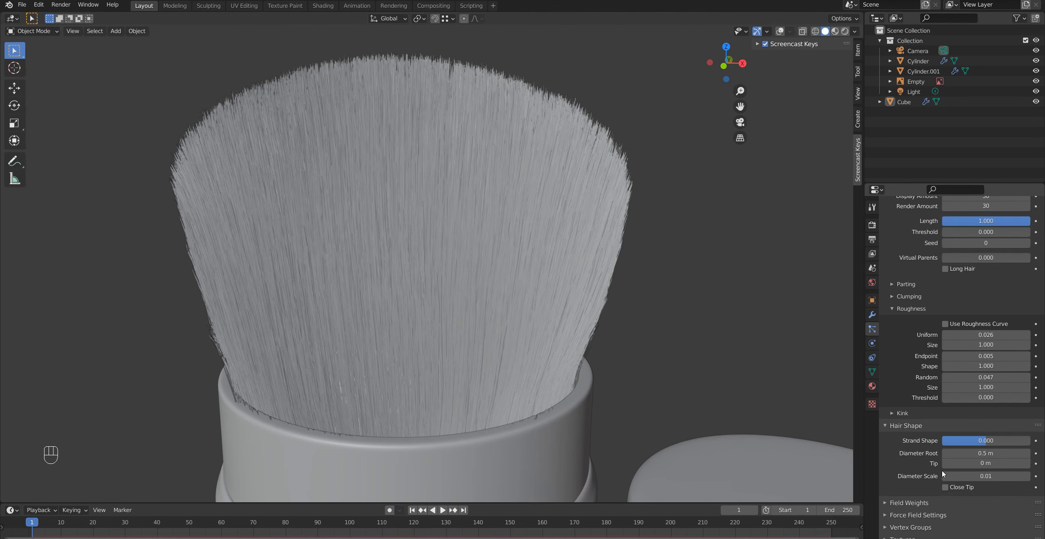
pyautogui.click(975, 463)
pyautogui.write('0.3')
pyautogui.press('Return')
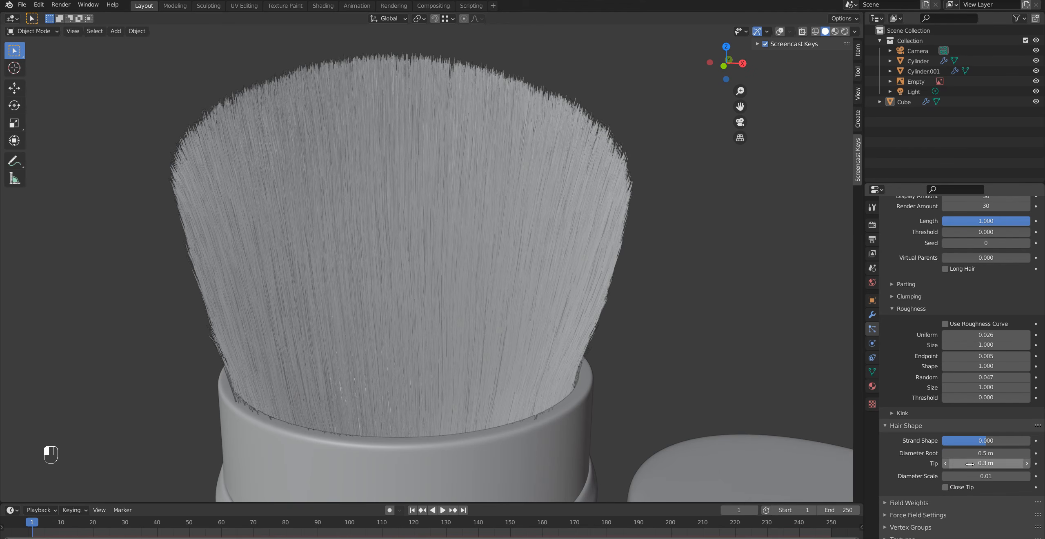
# Try a root diameter of 0.88 m, then set both the root and tip diameters of the hair to 1 m
pyautogui.scroll(6, 443, 422)
pyautogui.moveTo(451, 393); pyautogui.dragTo(451, 399, button='middle')
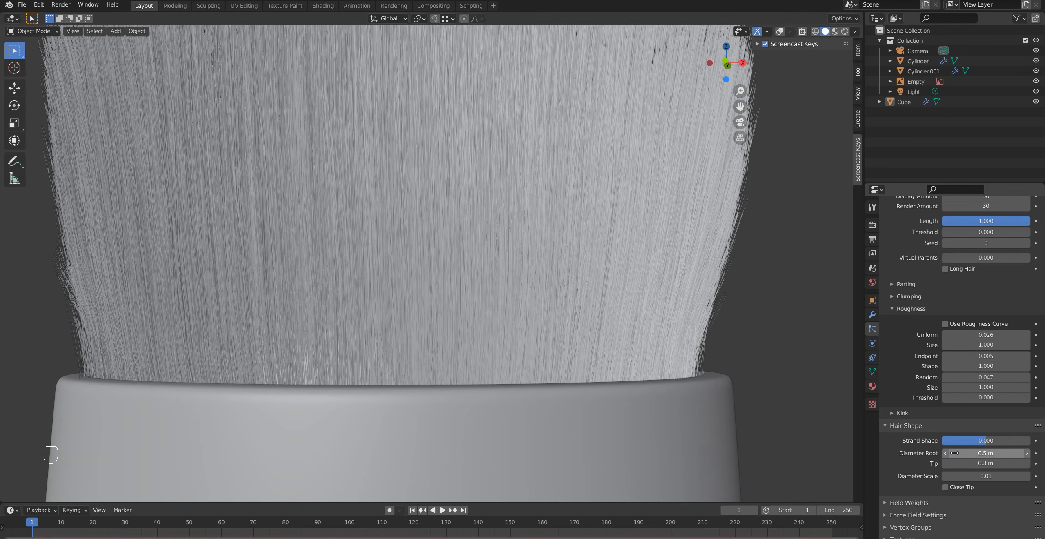
pyautogui.keyDown('shift'); pyautogui.moveTo(955, 453); pyautogui.dragTo(956, 453); pyautogui.keyUp('shift')
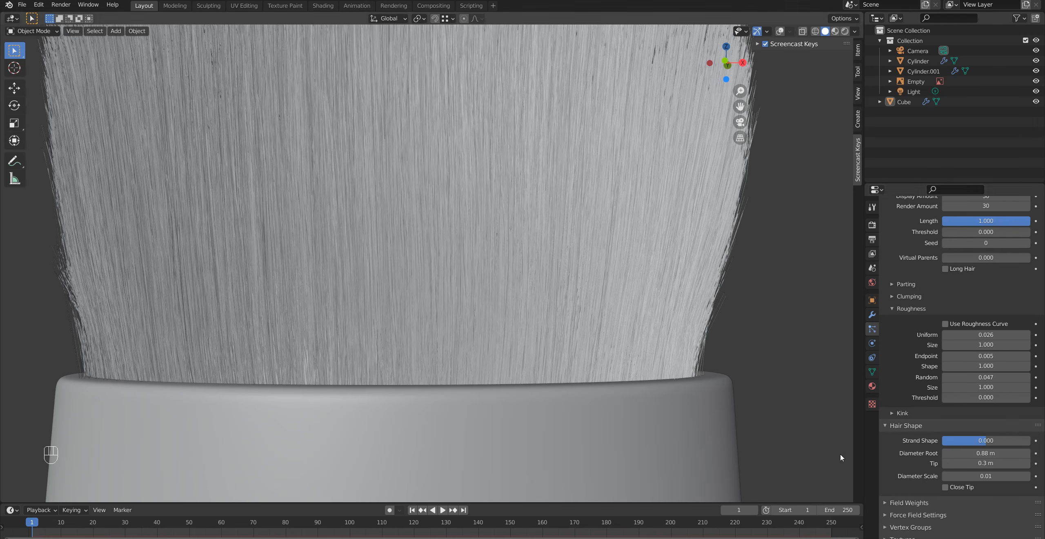
pyautogui.click(970, 454)
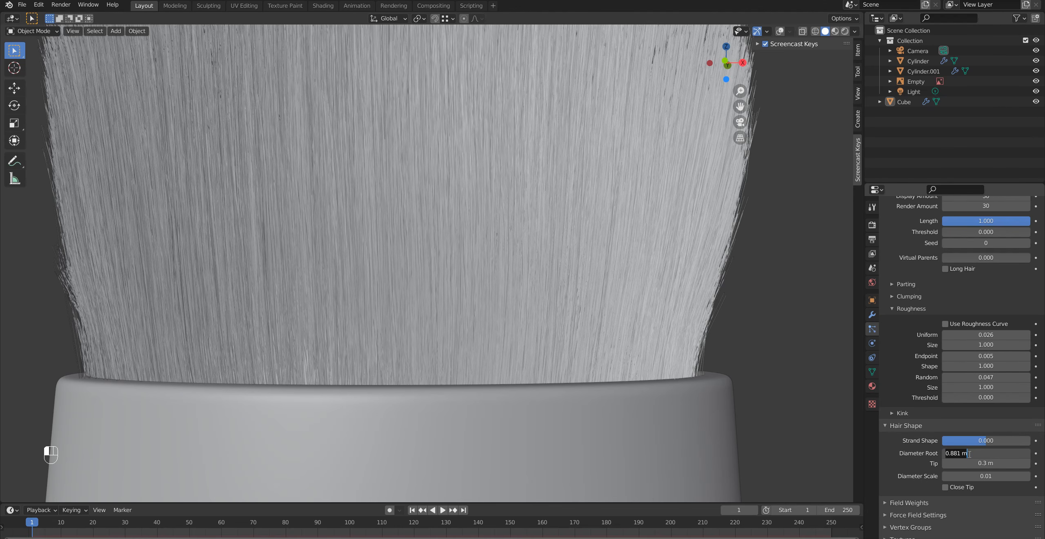
pyautogui.click(975, 464)
# Switch the viewport to rendered shading and show the brush head close up in front view
pyautogui.scroll(-3, 448, 140)
pyautogui.moveTo(448, 140)
pyautogui.keyDown('shift'); pyautogui.mouseDown(button='middle')
pyautogui.moveTo(483, 345)
pyautogui.moveTo(607, 385)
pyautogui.moveTo(621, 431)
pyautogui.moveTo(523, 415)
pyautogui.moveTo(693, 205)
pyautogui.mouseUp(button='middle'); pyautogui.keyUp('shift')
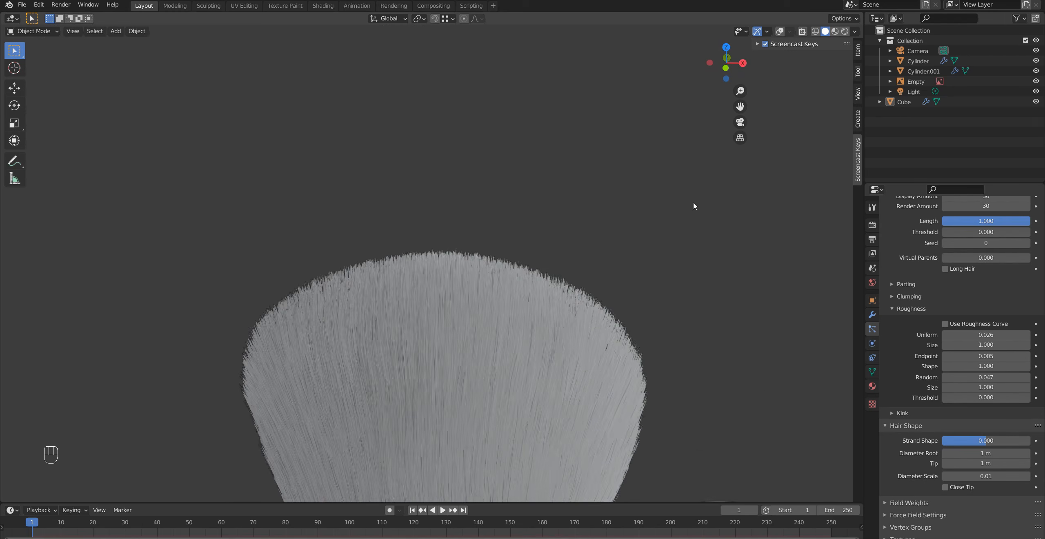
pyautogui.click(845, 32)
pyautogui.scroll(-2, 489, 474)
pyautogui.keyDown('shift'); pyautogui.moveTo(489, 477); pyautogui.dragTo(479, 375, button='middle'); pyautogui.keyUp('shift')
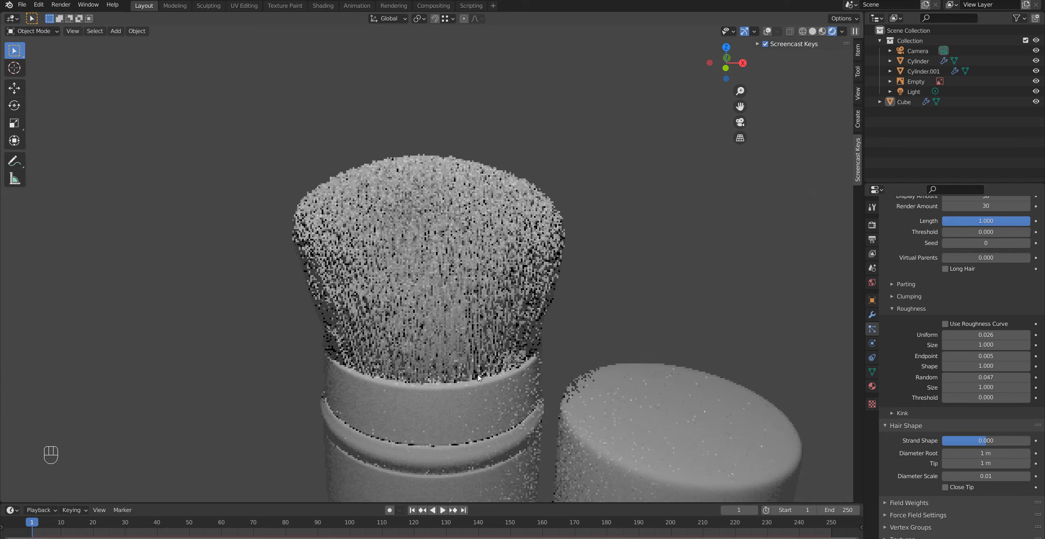
pyautogui.press('KP_1')
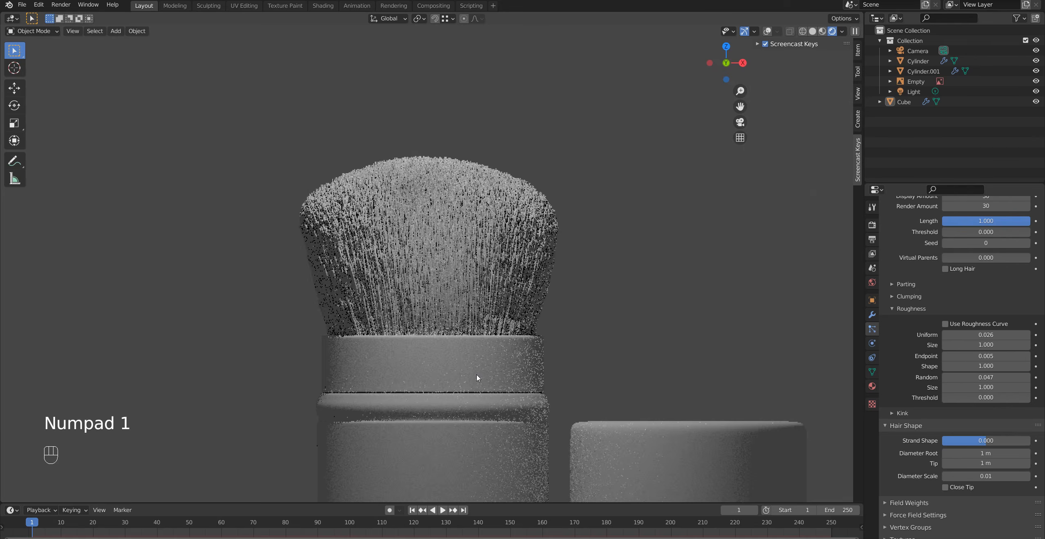
pyautogui.scroll(4, 405, 288)
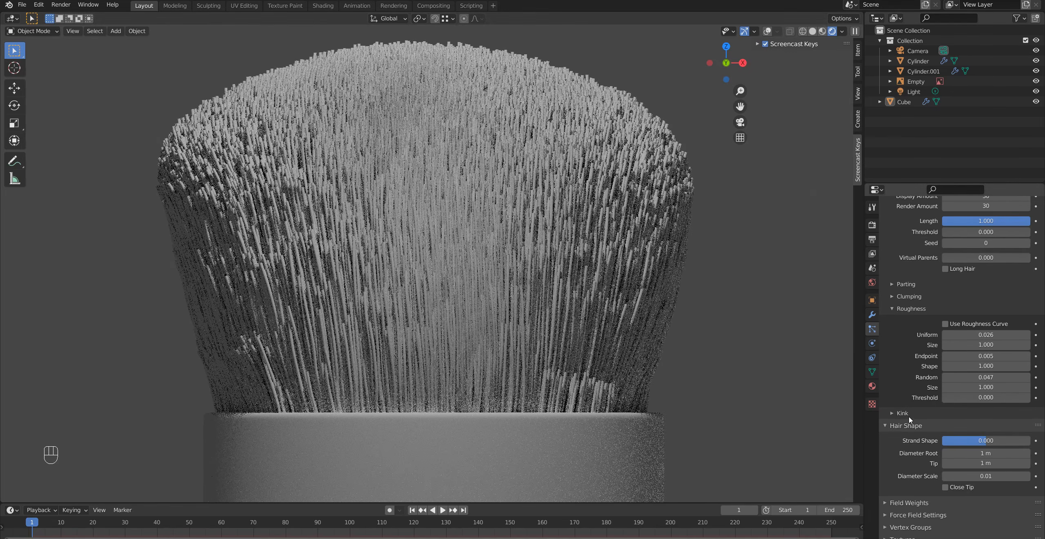
# Set the hair strands' root diameter to 0.6 m and their tip diameter to 0.3 m
pyautogui.click(968, 453)
pyautogui.write('0')
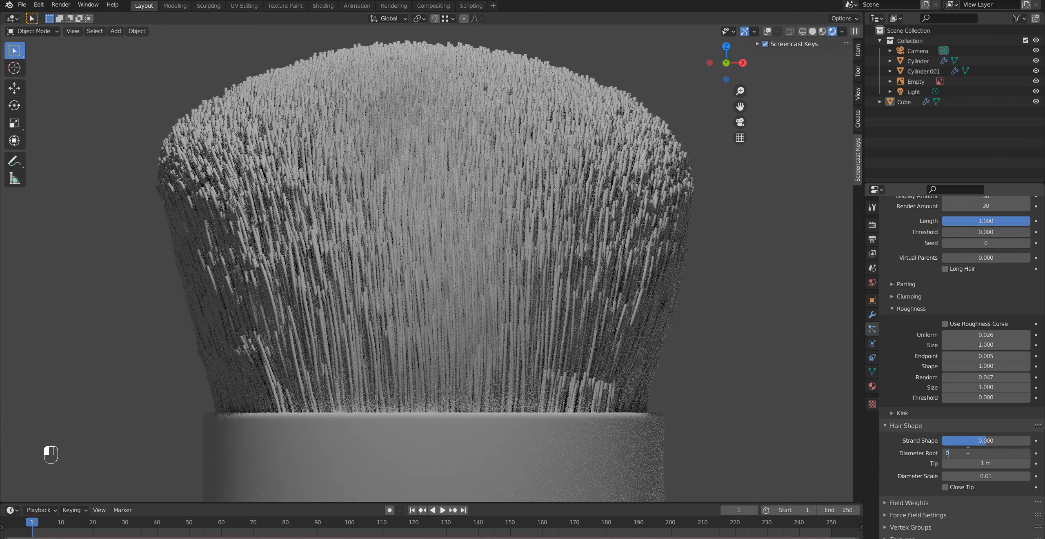
pyautogui.write('.6 m')
pyautogui.scroll(1, 979, 465)
pyautogui.click(971, 480)
pyautogui.write('0.3 m')
pyautogui.press('Return')
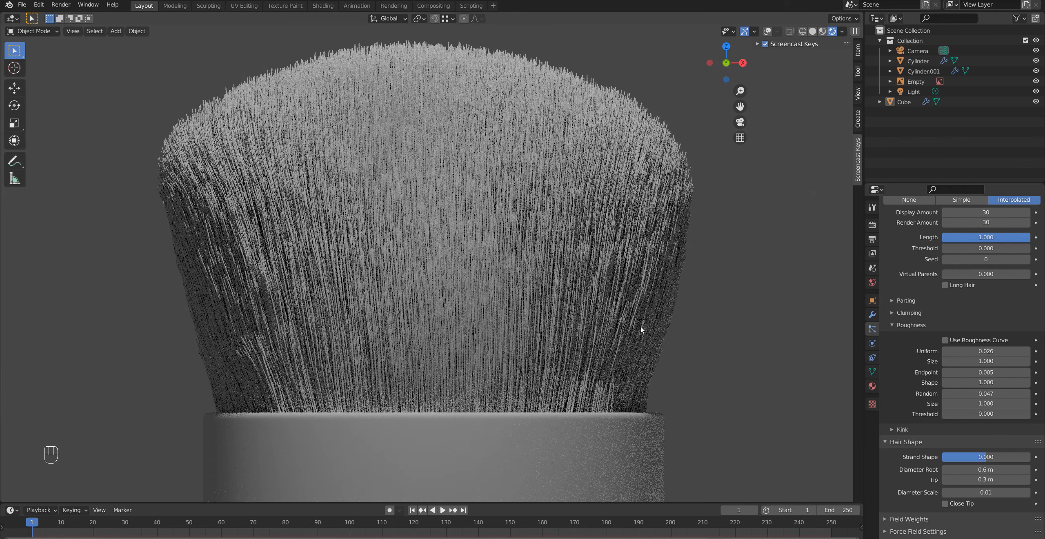
# Raise the bristle children's Uniform roughness to 0.031 and their Endpoint roughness to 0.011
pyautogui.scroll(-1, 530, 352)
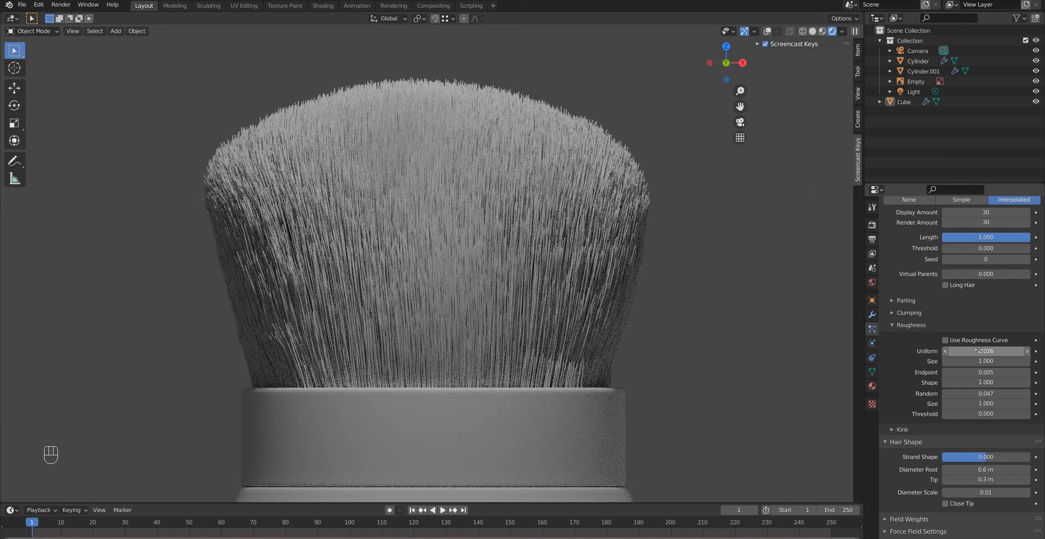
pyautogui.moveTo(969, 351); pyautogui.dragTo(973, 351)
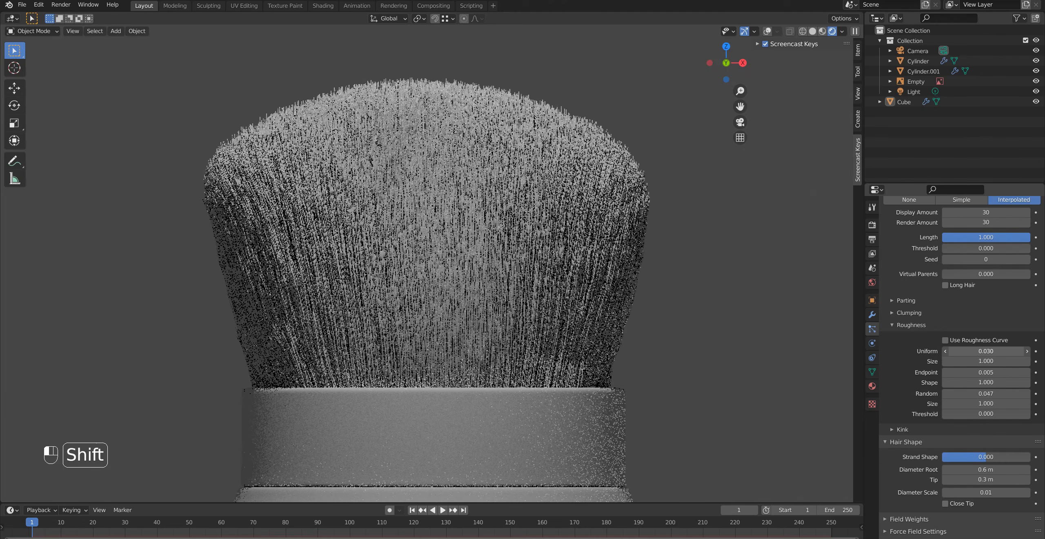
pyautogui.keyDown('shift'); pyautogui.moveTo(987, 351); pyautogui.dragTo(990, 351); pyautogui.keyUp('shift')
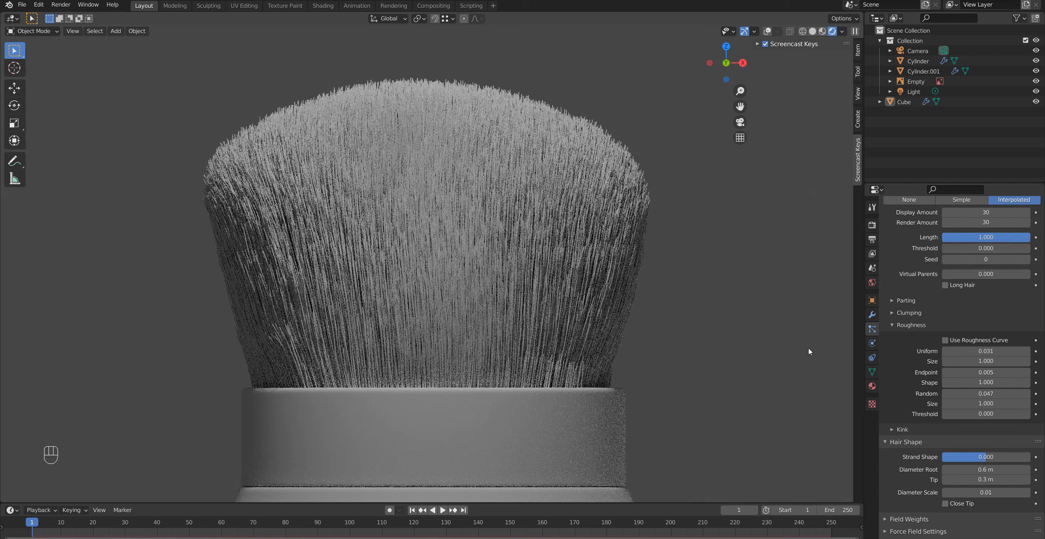
pyautogui.keyDown('shift'); pyautogui.moveTo(986, 372); pyautogui.dragTo(997, 372); pyautogui.keyUp('shift')
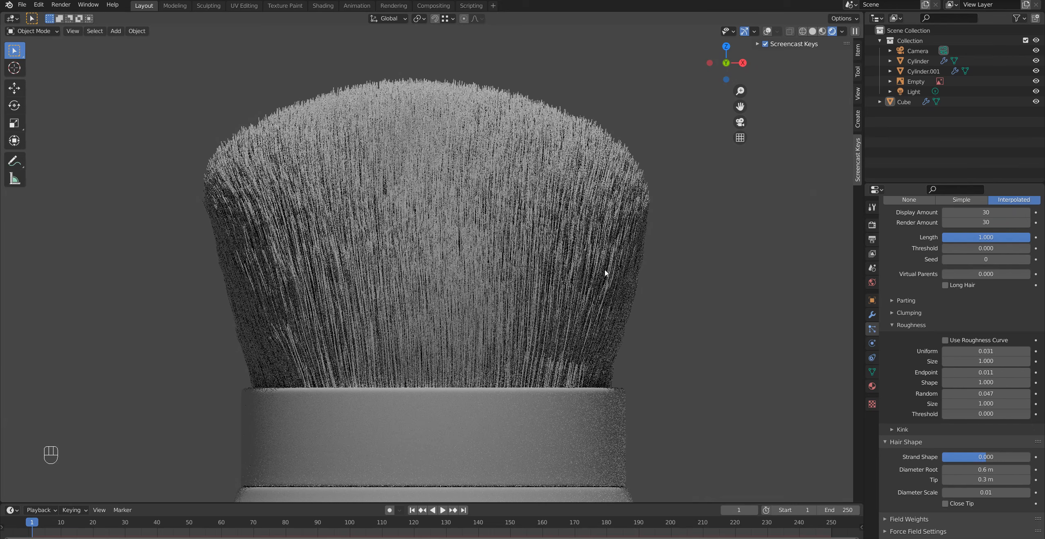
# Examine the rendered brush and its cap from an angle and in front view
pyautogui.scroll(-2, 605, 273)
pyautogui.moveTo(598, 295); pyautogui.dragTo(671, 291, button='middle')
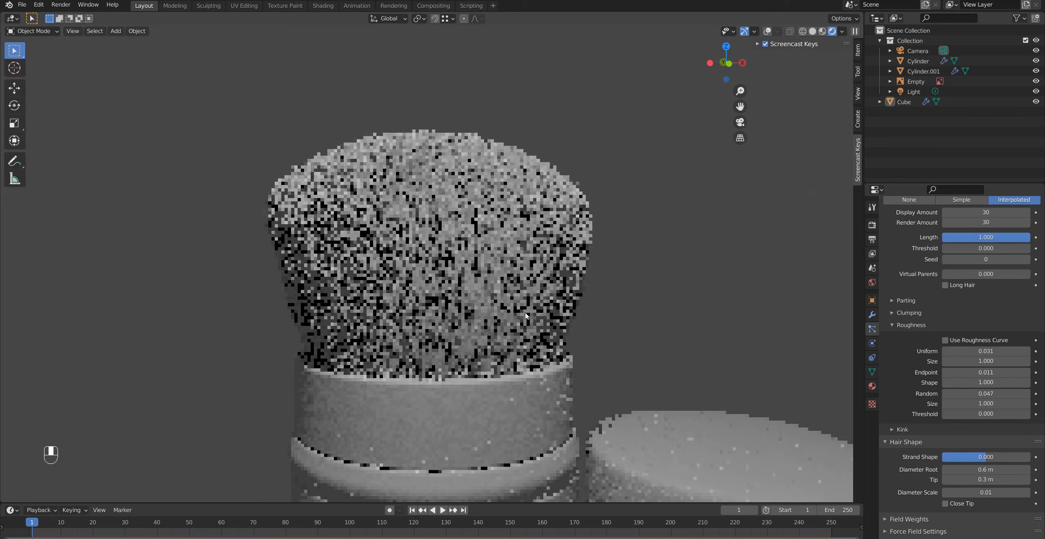
pyautogui.moveTo(672, 290); pyautogui.dragTo(555, 310, button='middle')
pyautogui.press('KP_1')
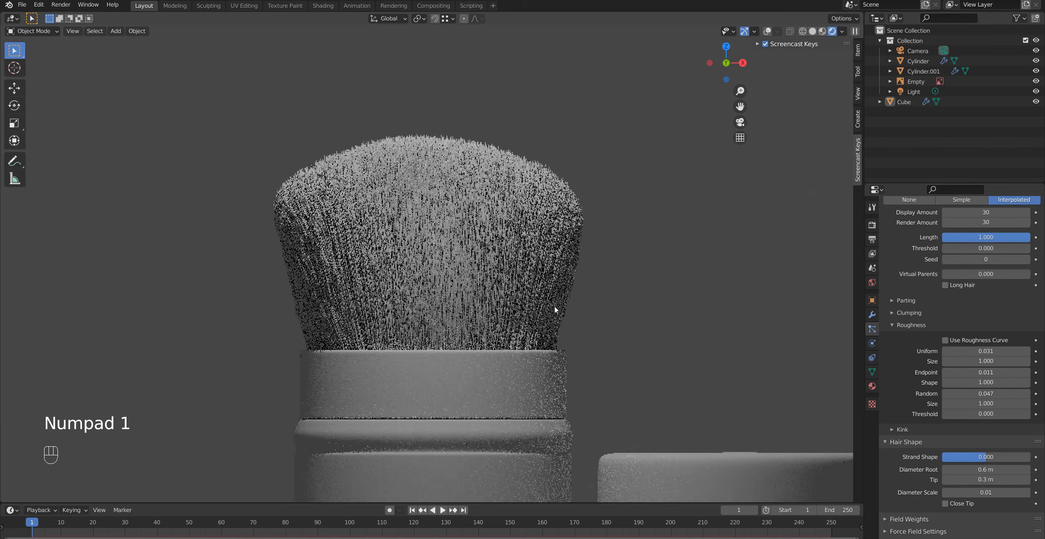
pyautogui.scroll(-5, 566, 346)
pyautogui.scroll(3, 489, 318)
pyautogui.scroll(-2, 489, 315)
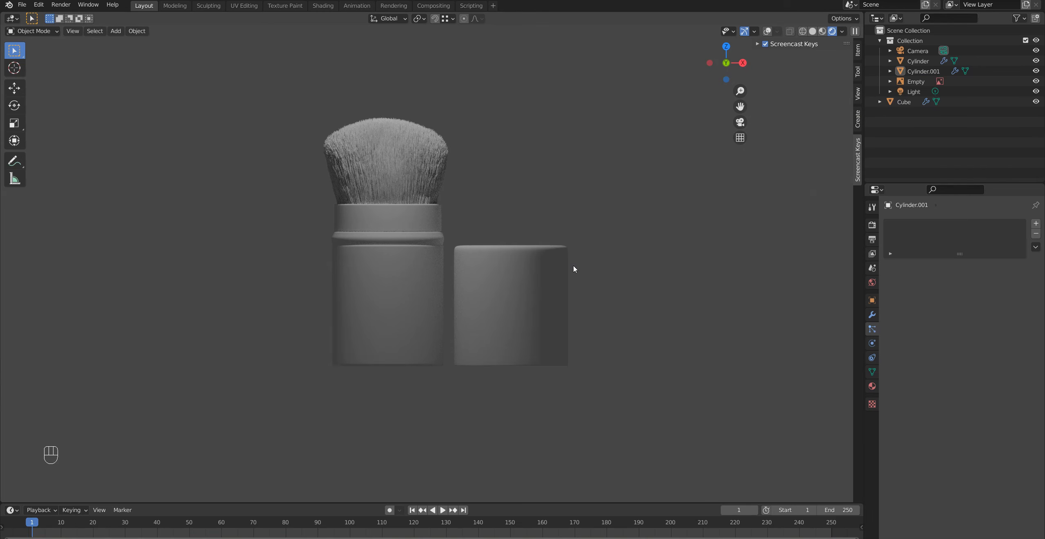
pyautogui.scroll(3, 402, 294)
pyautogui.scroll(-3, 402, 297)
pyautogui.scroll(1, 395, 303)
# Select the brush handle, restore the viewport overlays and turn the second viewport into a Shader Editor with its sidebar hidden
pyautogui.click(417, 251)
pyautogui.click(767, 31)
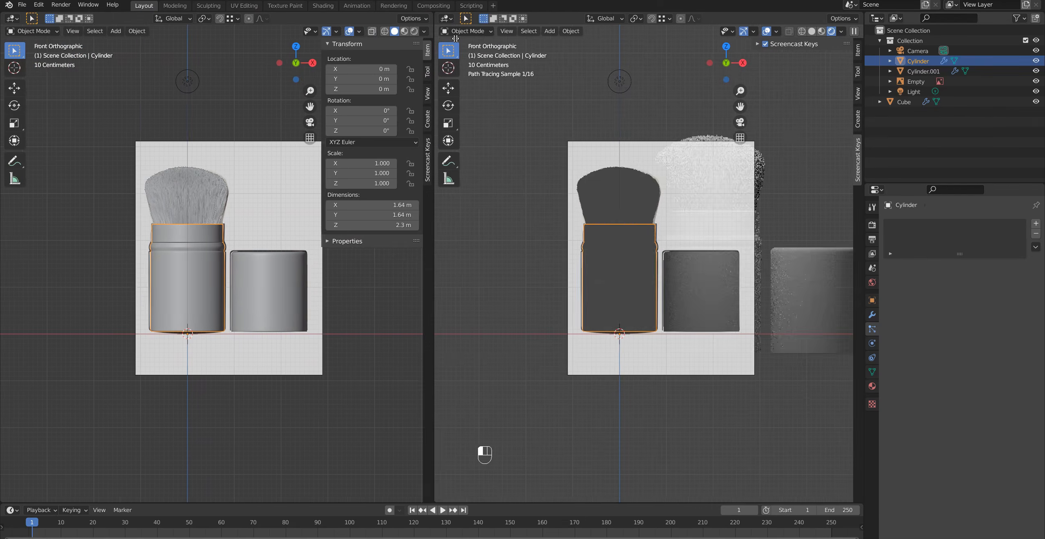
pyautogui.click(13, 19)
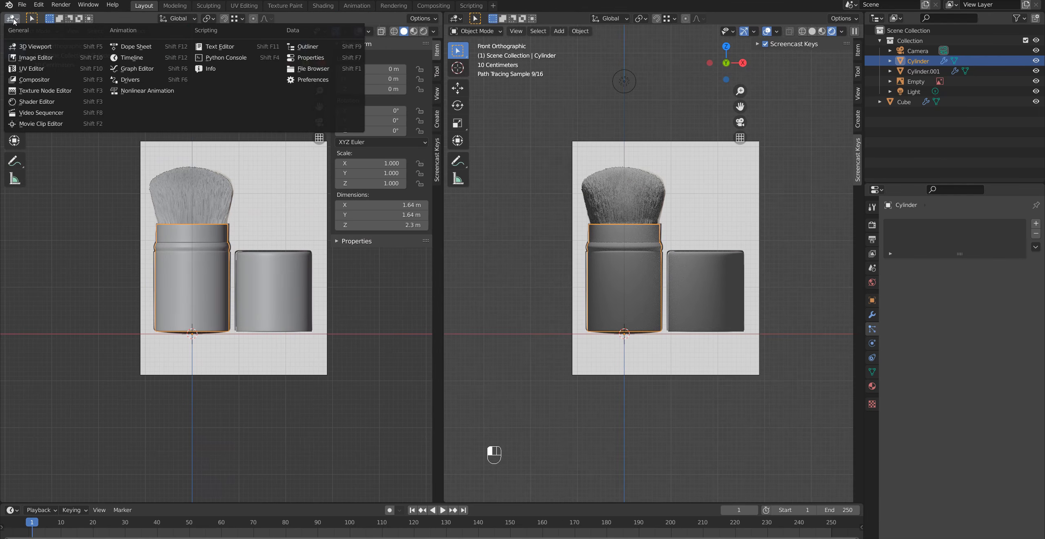
pyautogui.click(13, 19)
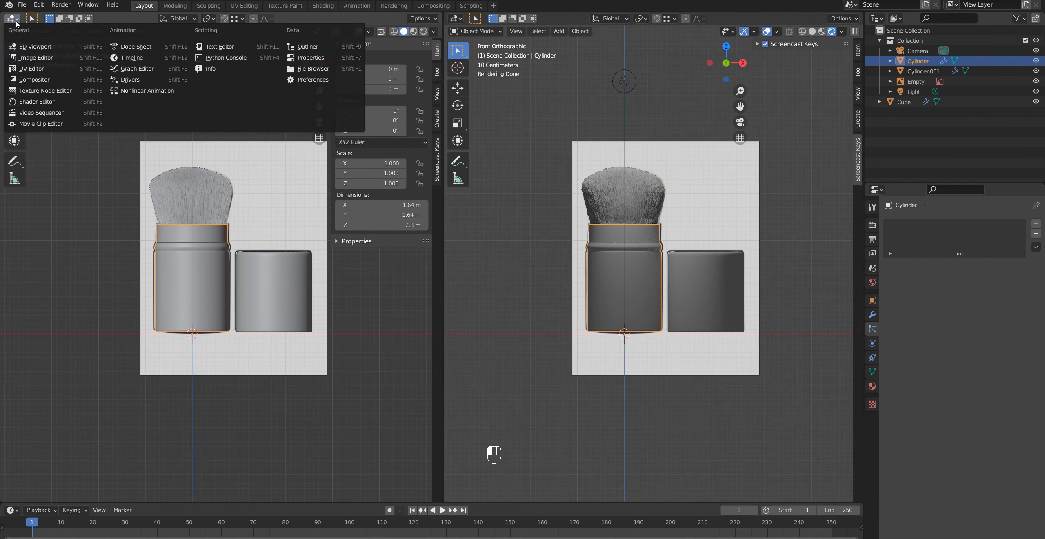
pyautogui.click(37, 101)
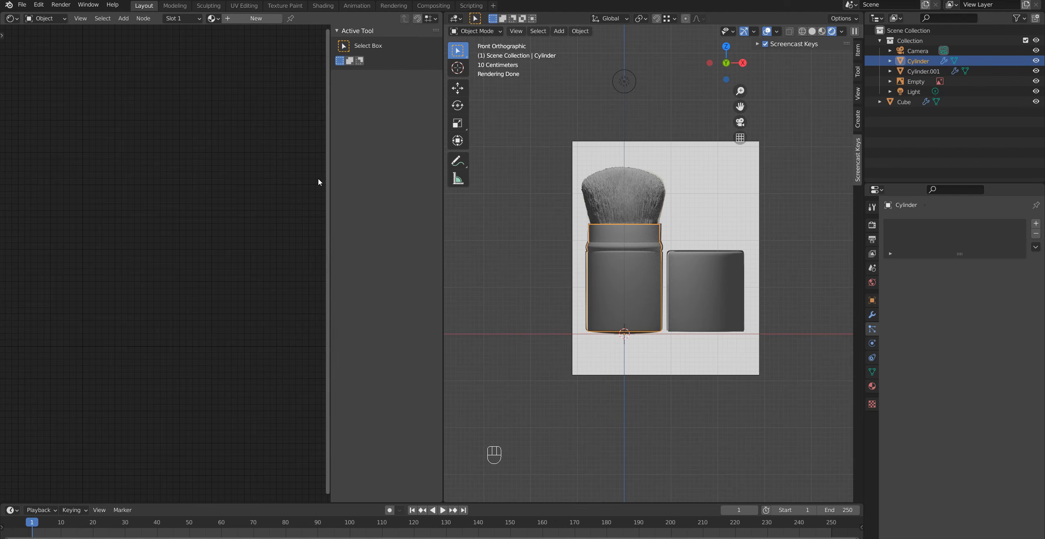
pyautogui.press('n')
# Switch the 3D view to Material Preview shading and create a new material for the brush handle
pyautogui.scroll(3, 632, 296)
pyautogui.moveTo(631, 296); pyautogui.dragTo(662, 307, button='middle')
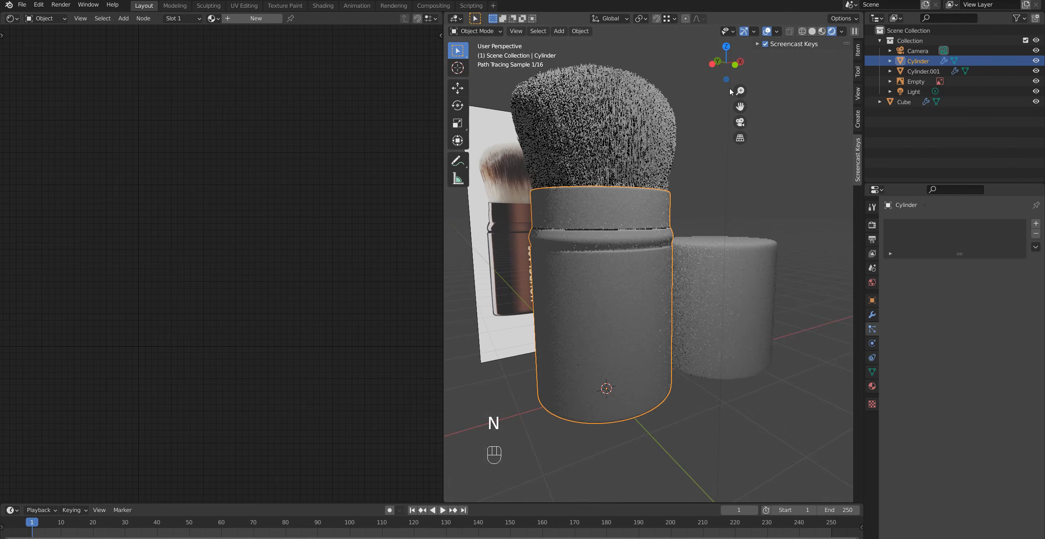
pyautogui.click(821, 31)
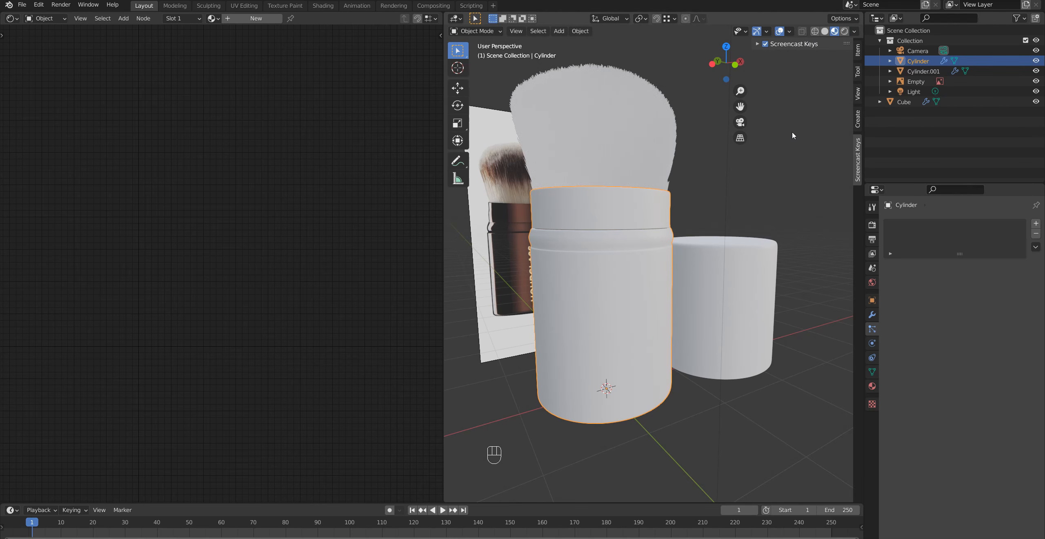
pyautogui.moveTo(657, 271)
pyautogui.mouseDown(button='middle')
pyautogui.moveTo(652, 307)
pyautogui.moveTo(553, 322)
pyautogui.moveTo(663, 323)
pyautogui.moveTo(604, 323)
pyautogui.moveTo(637, 326)
pyautogui.mouseUp(button='middle')
pyautogui.click(256, 18)
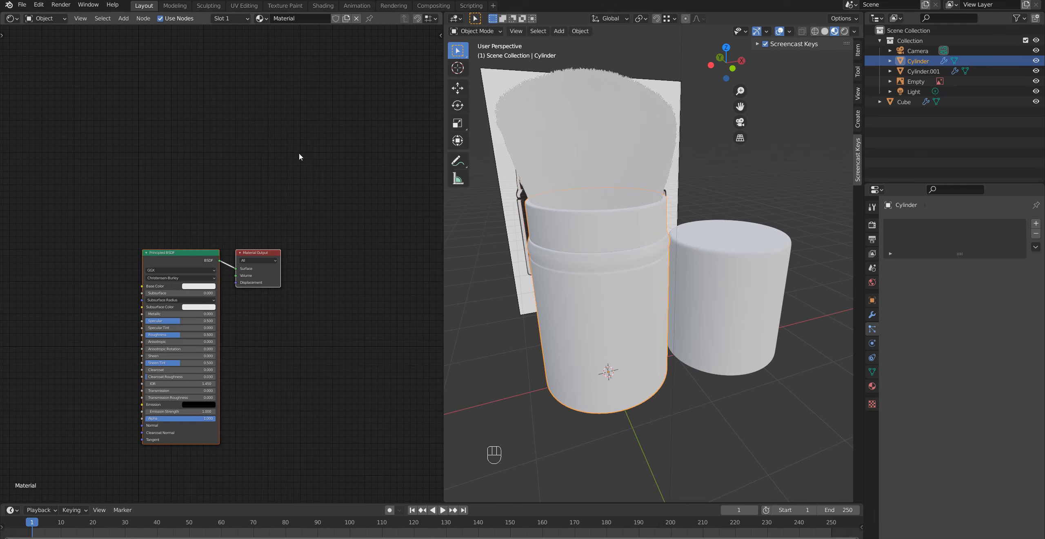
# Set the handle material's base color by sampling the brown handle in the reference image with the eyedropper
pyautogui.scroll(4, 208, 301)
pyautogui.moveTo(207, 301); pyautogui.dragTo(253, 214, button='middle')
pyautogui.scroll(2, 231, 266)
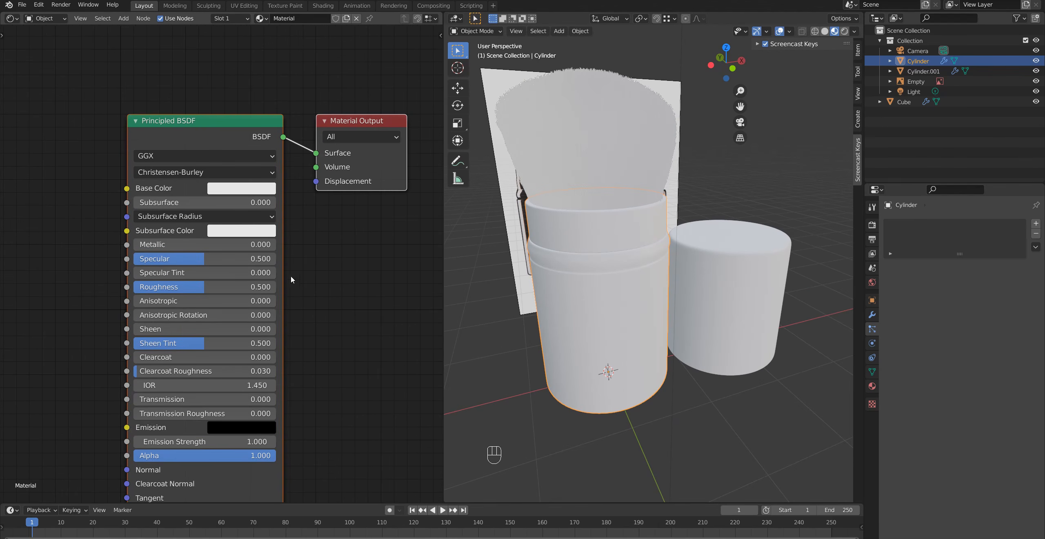
pyautogui.moveTo(477, 285); pyautogui.dragTo(619, 292, button='middle')
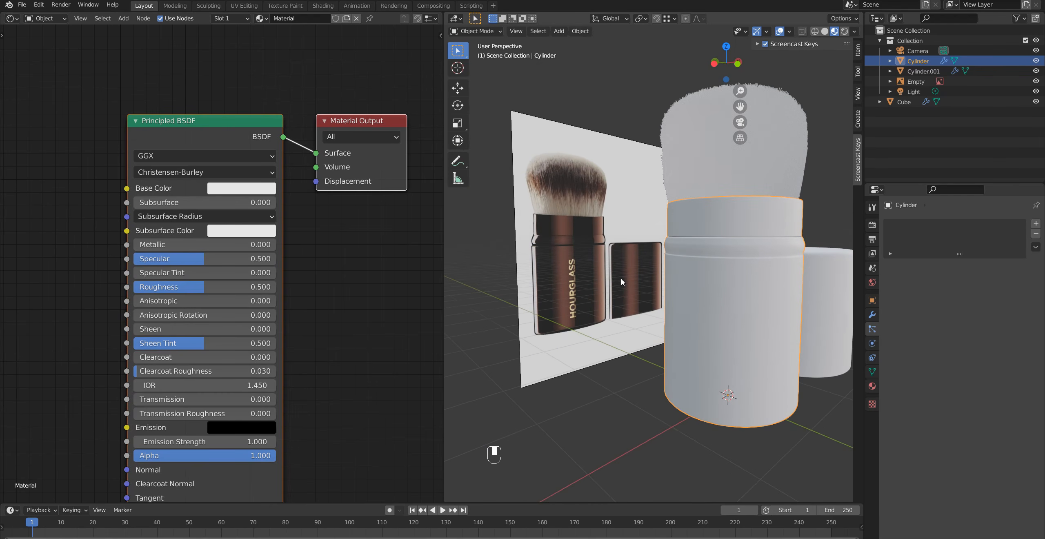
pyautogui.click(231, 191)
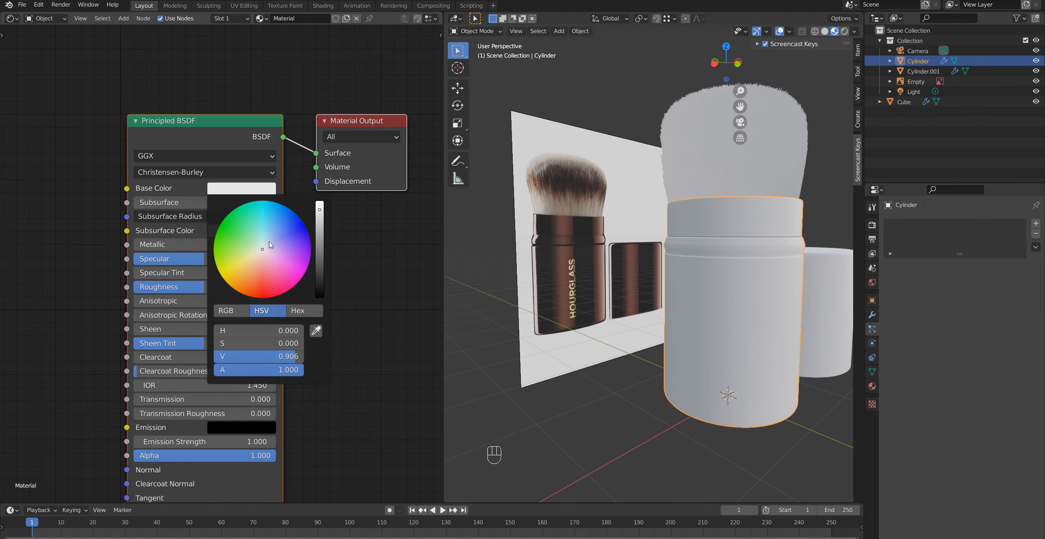
pyautogui.click(316, 330)
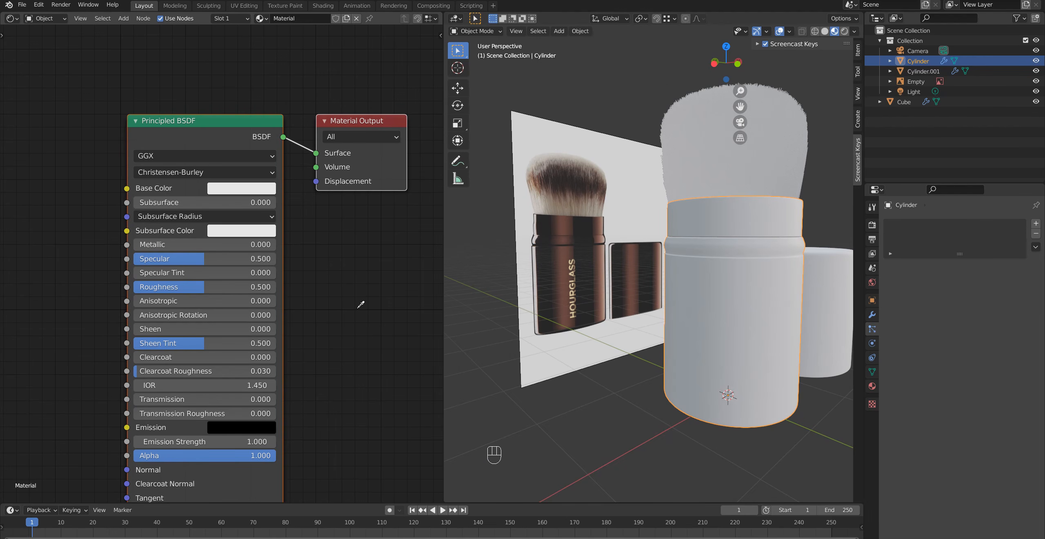
pyautogui.click(575, 221)
# Lower the handle material's roughness to 0.082
pyautogui.moveTo(709, 323)
pyautogui.mouseDown(button='middle')
pyautogui.moveTo(636, 332)
pyautogui.moveTo(536, 306)
pyautogui.mouseUp(button='middle')
pyautogui.moveTo(207, 299); pyautogui.dragTo(236, 302, button='middle')
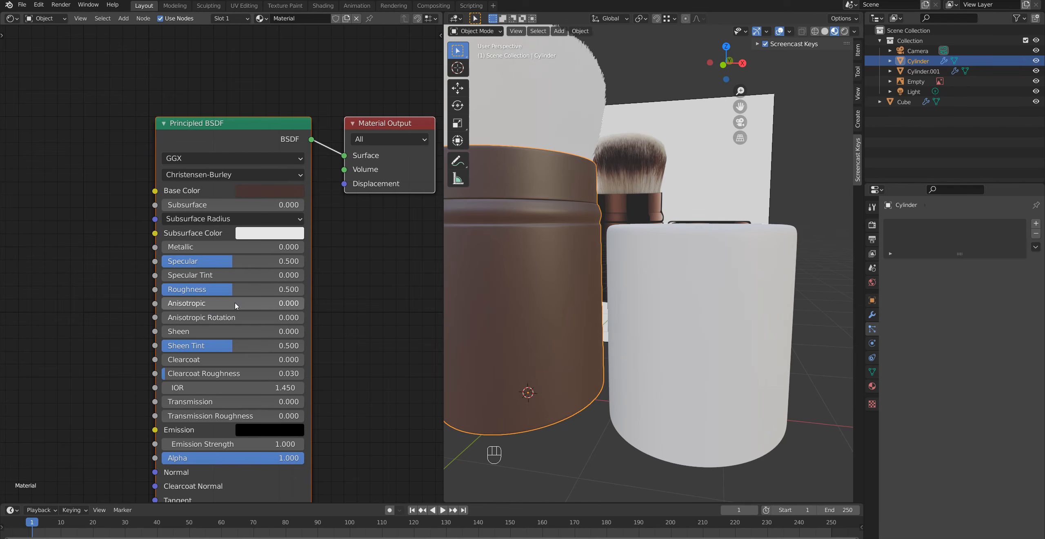
pyautogui.moveTo(457, 315); pyautogui.dragTo(504, 320, button='middle')
pyautogui.moveTo(232, 289); pyautogui.dragTo(177, 289)
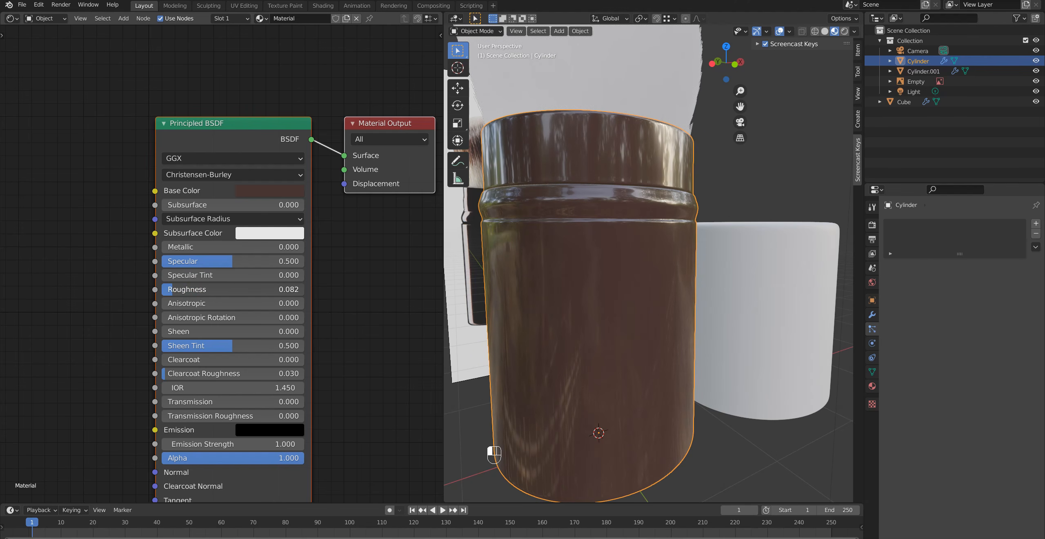
# Assign the handle's existing material, Material, to the brush cap
pyautogui.keyDown('shift'); pyautogui.moveTo(786, 304); pyautogui.dragTo(641, 241, button='middle'); pyautogui.keyUp('shift')
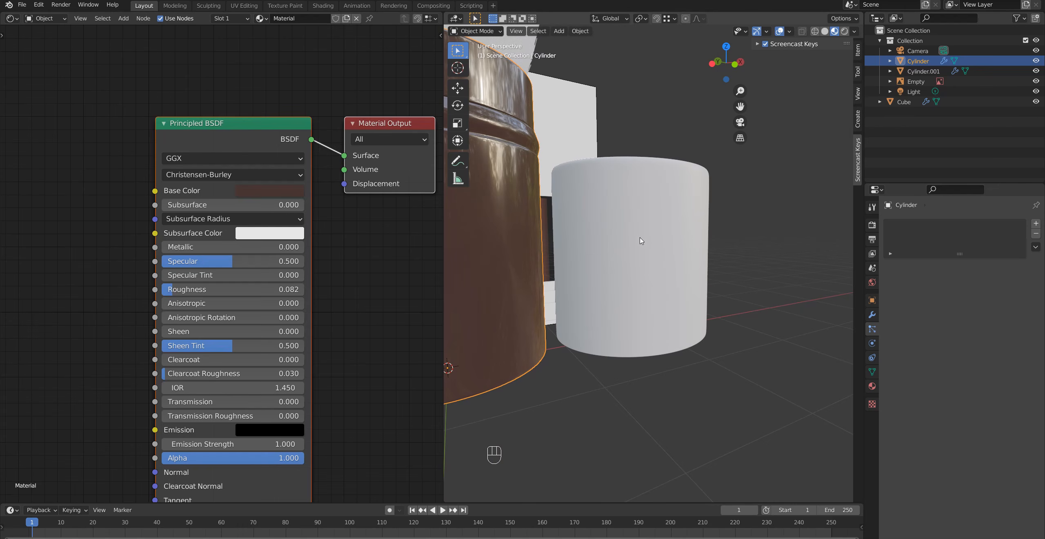
pyautogui.click(639, 241)
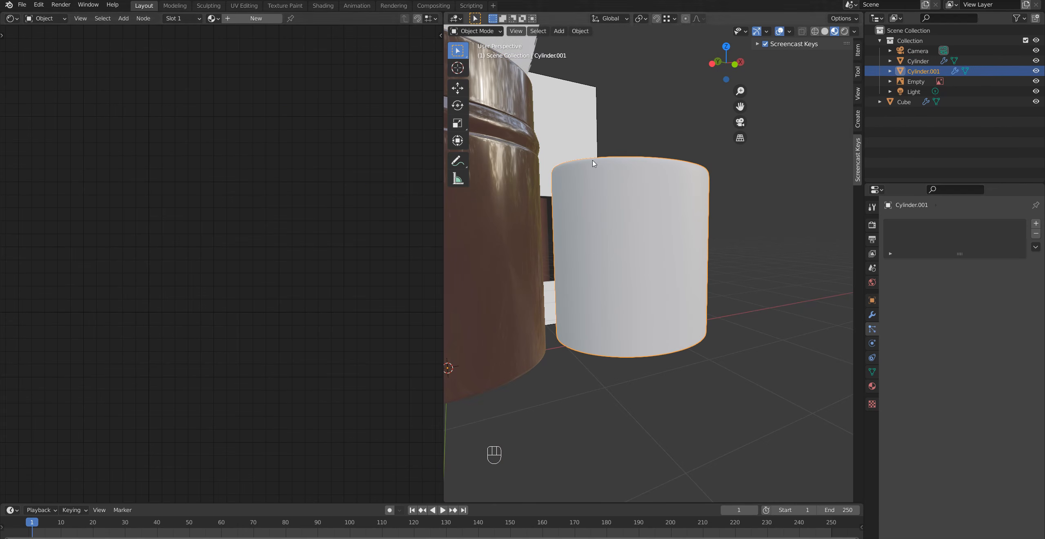
pyautogui.click(213, 19)
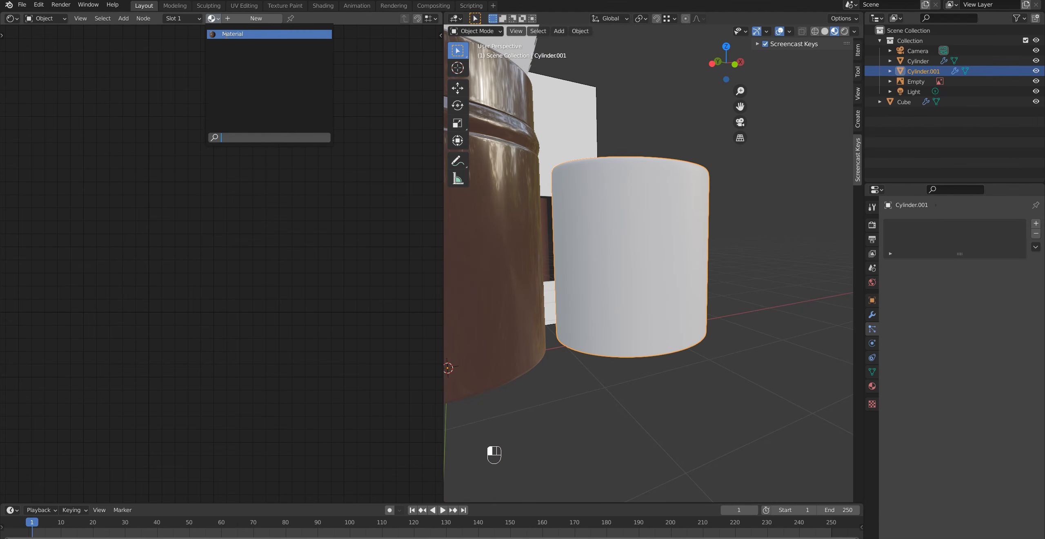
pyautogui.click(226, 35)
pyautogui.scroll(-4, 580, 258)
pyautogui.moveTo(569, 263)
pyautogui.mouseDown(button='middle')
pyautogui.moveTo(594, 271)
pyautogui.moveTo(586, 255)
pyautogui.mouseUp(button='middle')
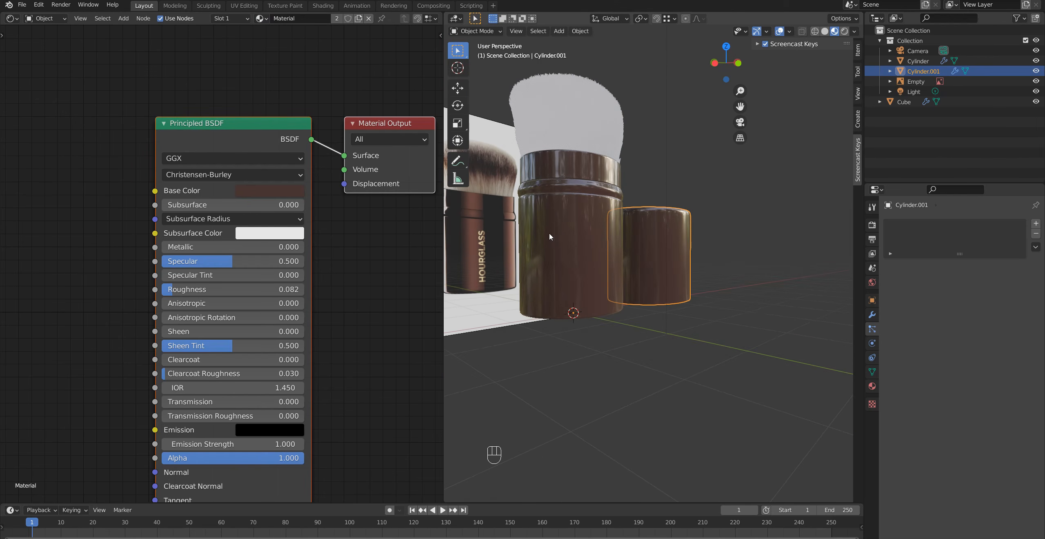
# Darken and redden the shared material's base color to hue 0.008, saturation 0.529 and value 0.182
pyautogui.click(294, 191)
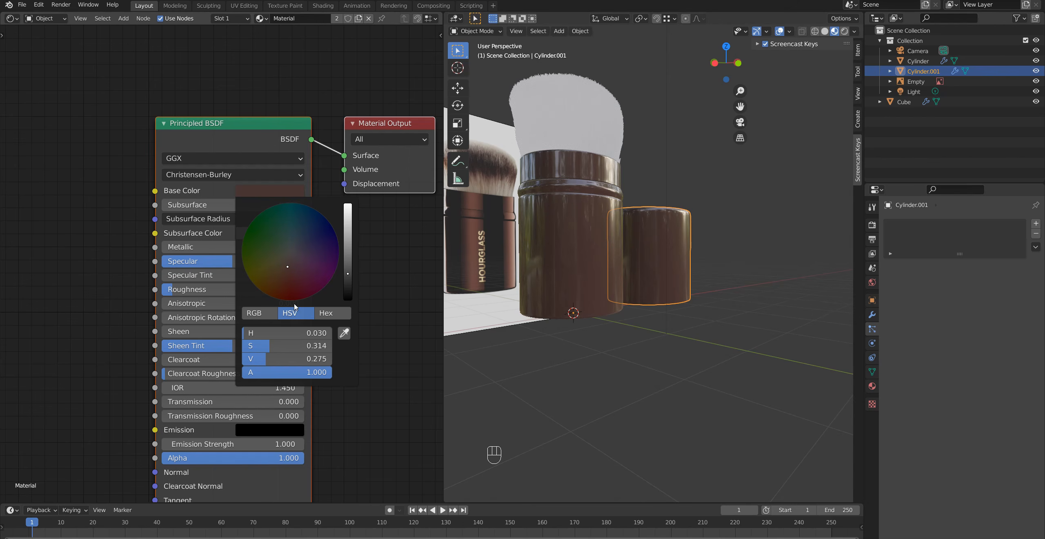
pyautogui.moveTo(268, 348); pyautogui.dragTo(286, 348)
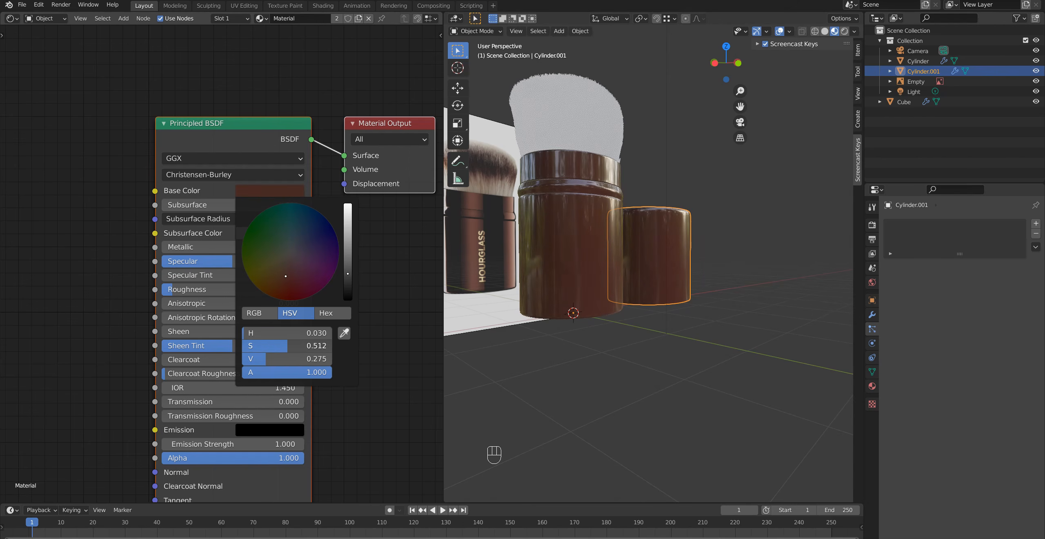
pyautogui.moveTo(348, 273); pyautogui.dragTo(348, 277)
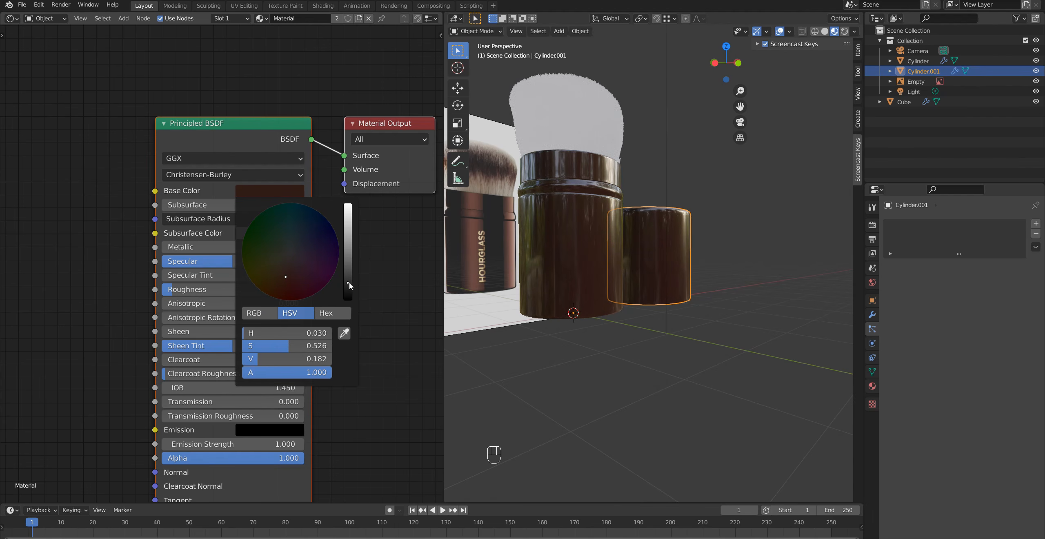
pyautogui.moveTo(580, 283)
pyautogui.mouseDown(button='middle')
pyautogui.moveTo(487, 296)
pyautogui.moveTo(565, 294)
pyautogui.mouseUp(button='middle')
pyautogui.click(284, 192)
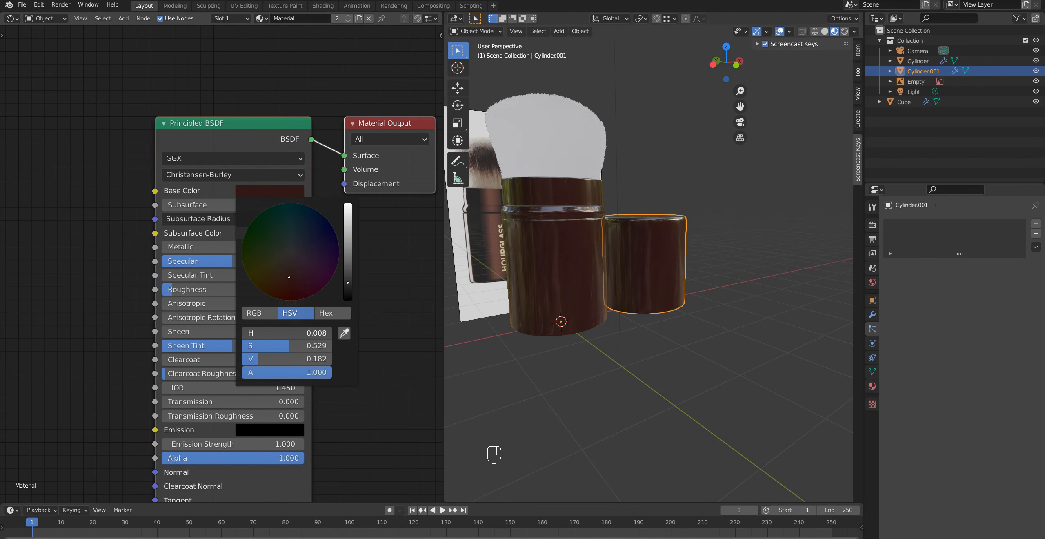
# Examine the glossy brown material on the handle and cap from an angle, up close and in front view
pyautogui.moveTo(531, 336)
pyautogui.mouseDown(button='middle')
pyautogui.moveTo(853, 337)
pyautogui.moveTo(486, 338)
pyautogui.moveTo(546, 329)
pyautogui.mouseUp(button='middle')
pyautogui.scroll(4, 545, 329)
pyautogui.moveTo(551, 275)
pyautogui.keyDown('shift'); pyautogui.mouseDown(button='middle')
pyautogui.moveTo(610, 332)
pyautogui.moveTo(593, 322)
pyautogui.moveTo(625, 327)
pyautogui.mouseUp(button='middle'); pyautogui.keyUp('shift')
pyautogui.scroll(-5, 601, 337)
pyautogui.click(682, 416)
pyautogui.moveTo(683, 417); pyautogui.dragTo(642, 402, button='middle')
pyautogui.press('KP_1')
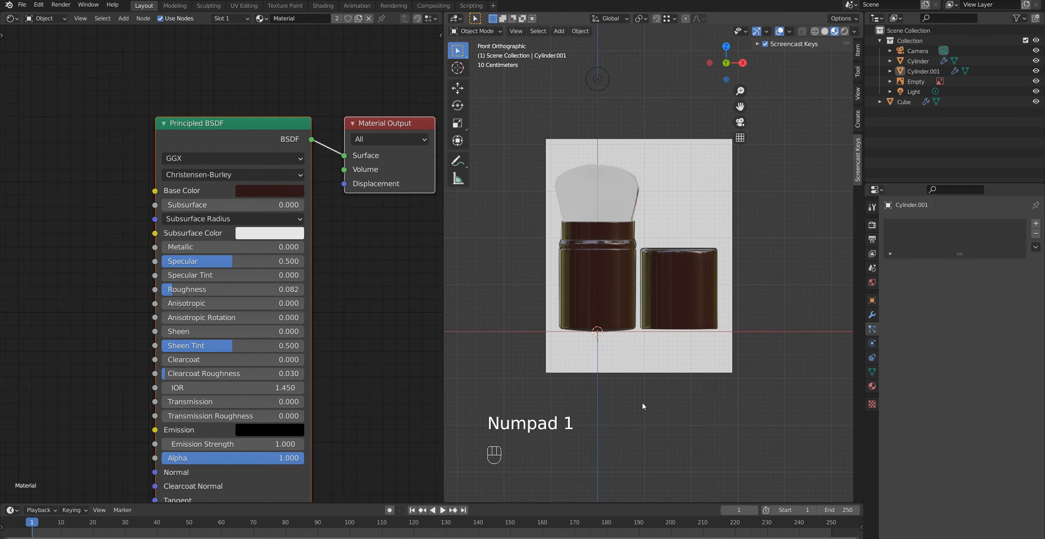
pyautogui.scroll(3, 642, 402)
pyautogui.keyDown('shift'); pyautogui.moveTo(593, 318); pyautogui.dragTo(584, 318, button='middle'); pyautogui.keyUp('shift')
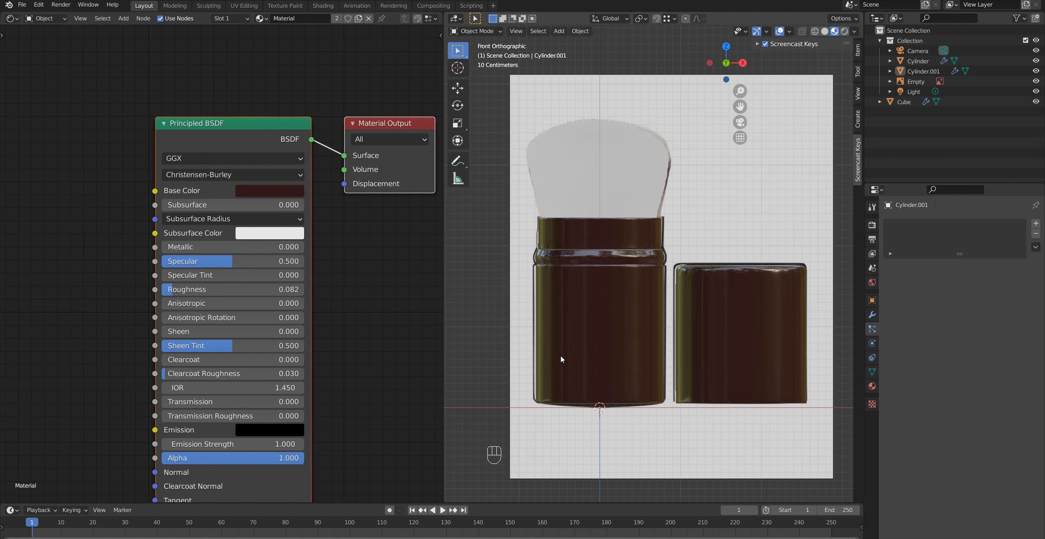
# Select the brush handle and change the Shader Editor area to a UV Editor
pyautogui.click(598, 343)
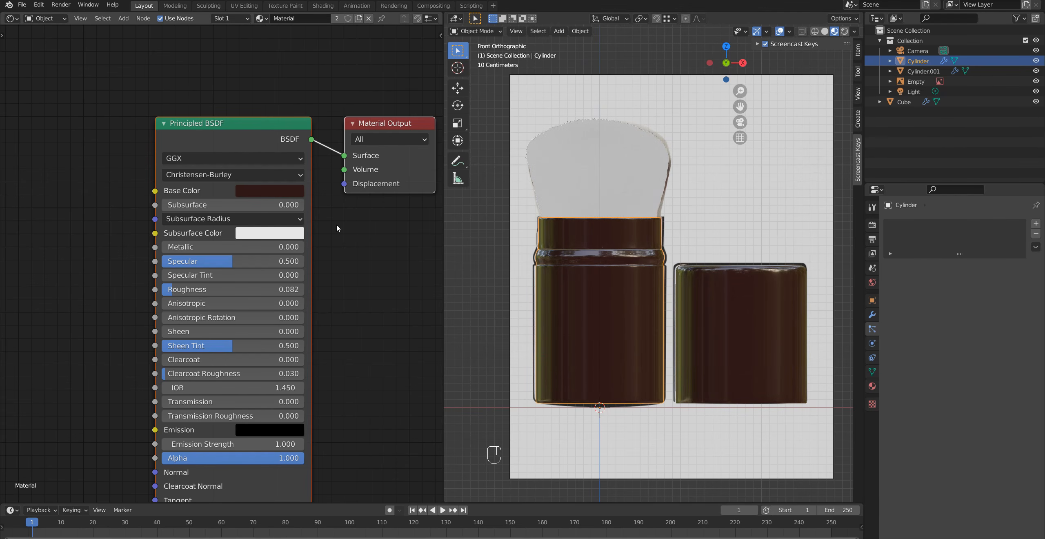
pyautogui.scroll(-1, 621, 227)
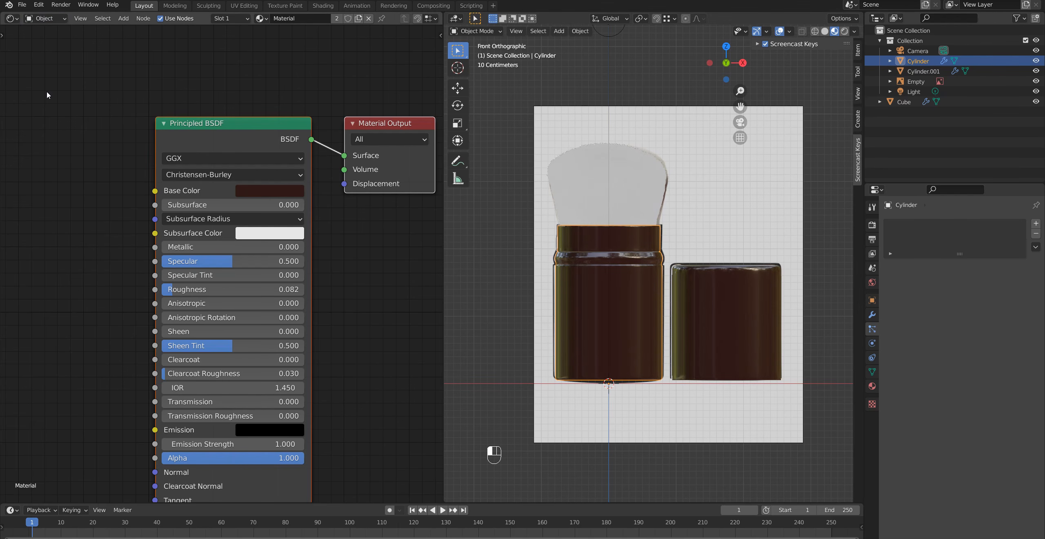
pyautogui.click(14, 19)
pyautogui.click(36, 57)
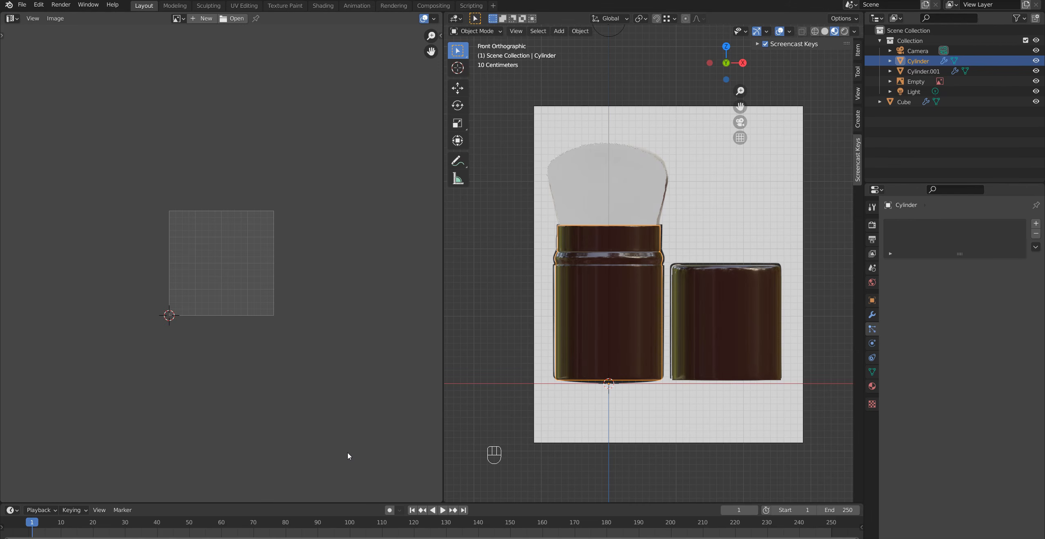
# Enter Edit Mode on the handle, box-select its mesh in front view and unwrap it with Project from View
pyautogui.scroll(2, 585, 466)
pyautogui.click(585, 466)
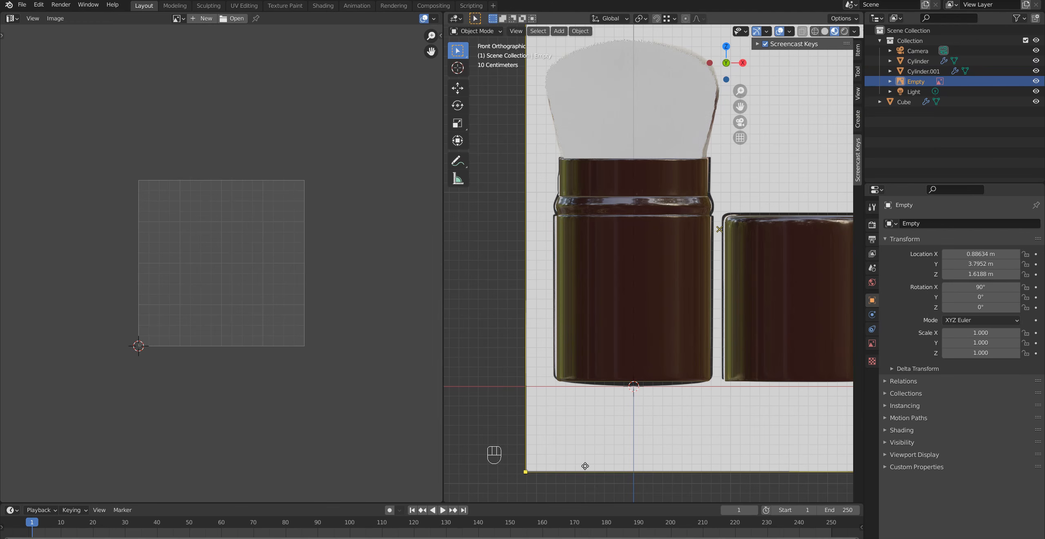
pyautogui.click(599, 182)
pyautogui.press('Tab')
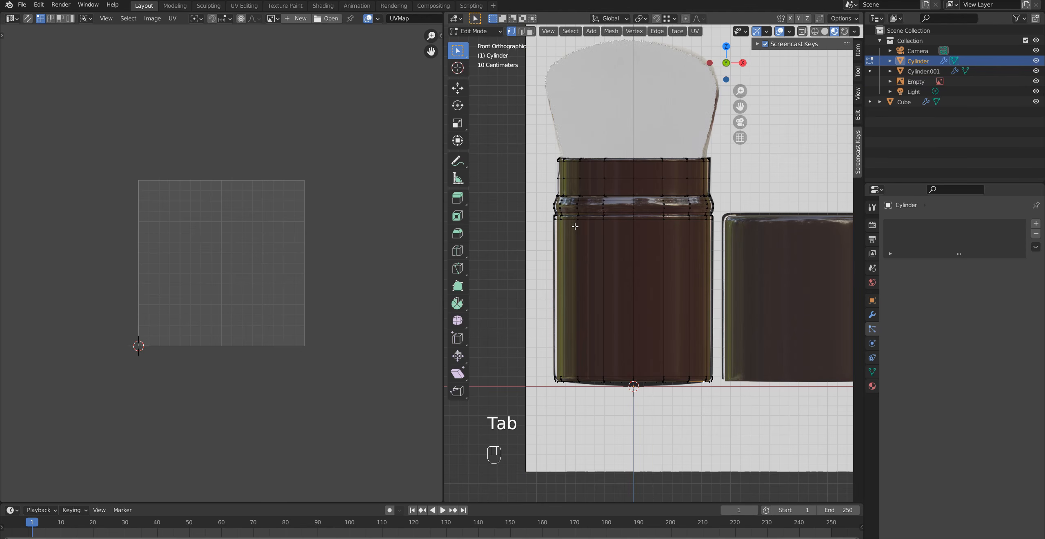
pyautogui.moveTo(534, 151); pyautogui.dragTo(743, 419)
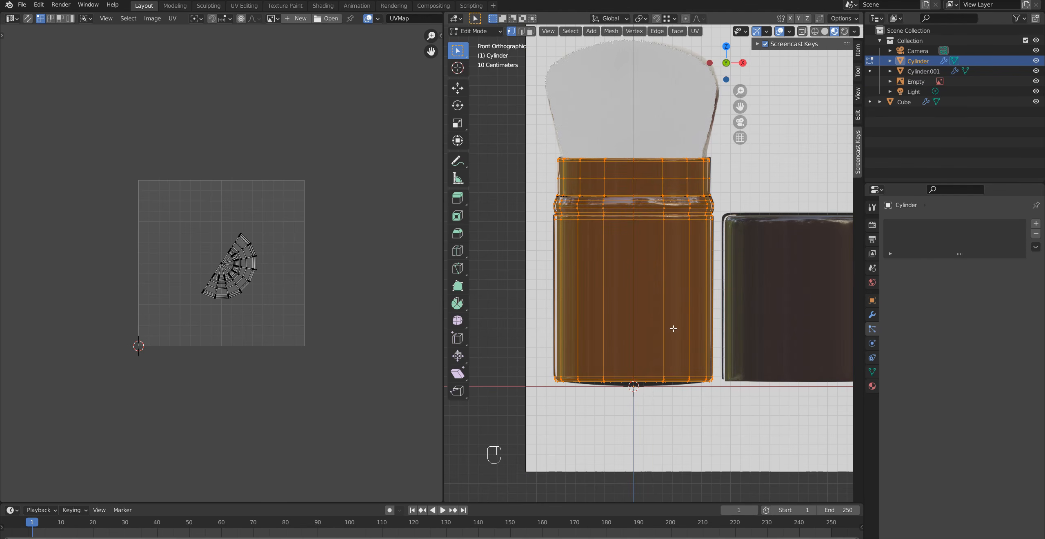
pyautogui.press('u')
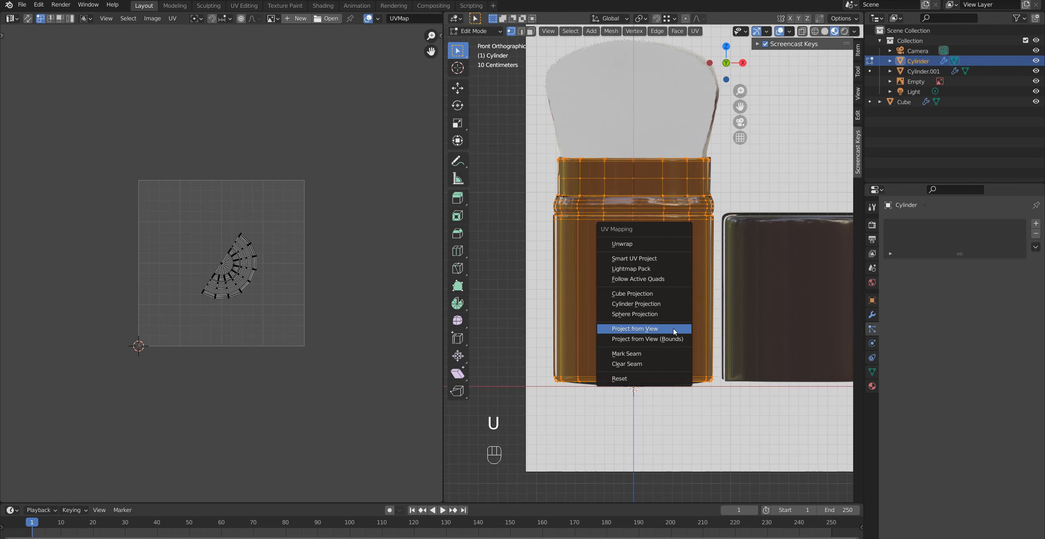
pyautogui.click(632, 329)
# Scale up all of the handle's UVs until they nearly fill the height of the UV square, and return to Object Mode
pyautogui.scroll(3, 198, 289)
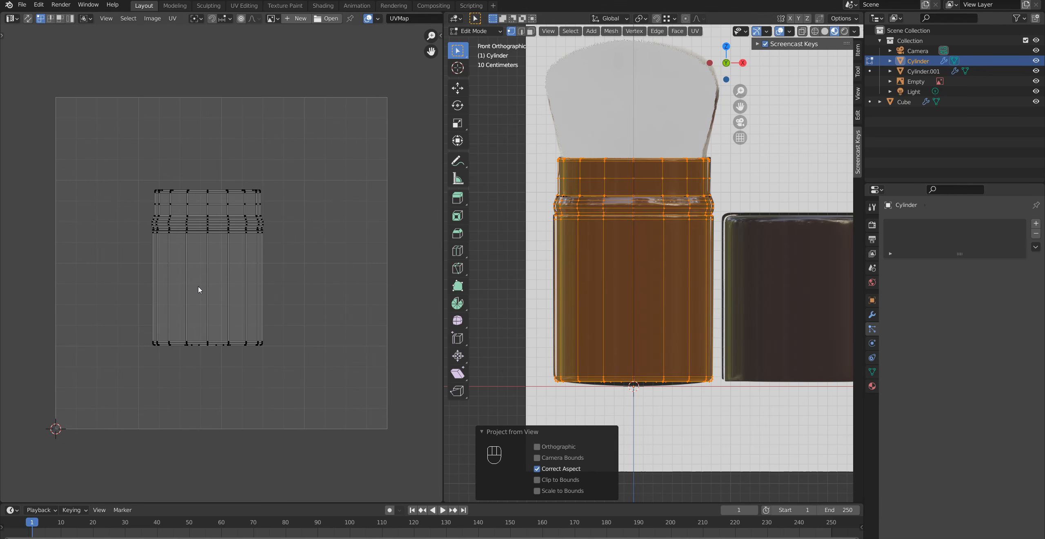
pyautogui.click(187, 203)
pyautogui.moveTo(114, 146); pyautogui.dragTo(304, 373)
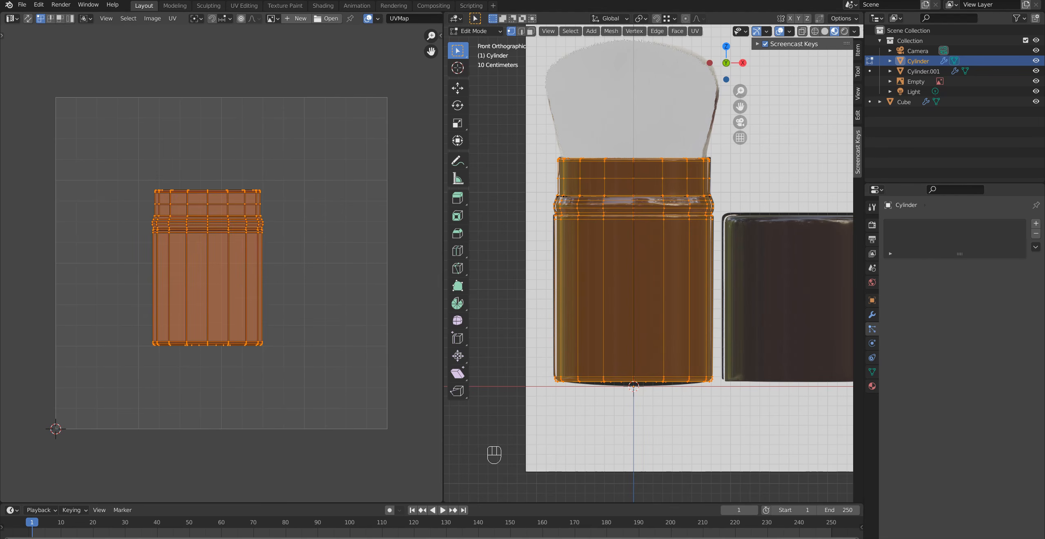
pyautogui.press('s')
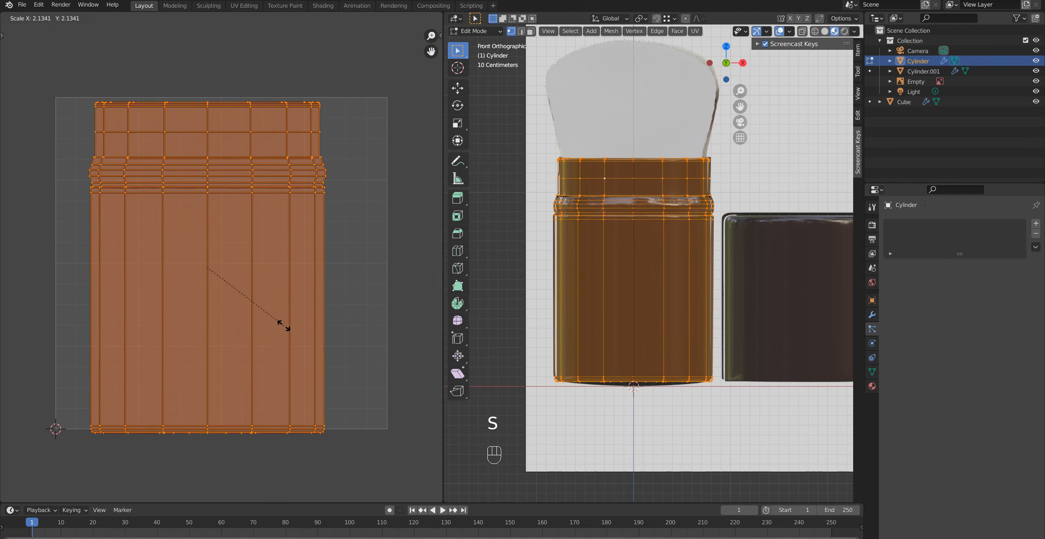
pyautogui.click(251, 287)
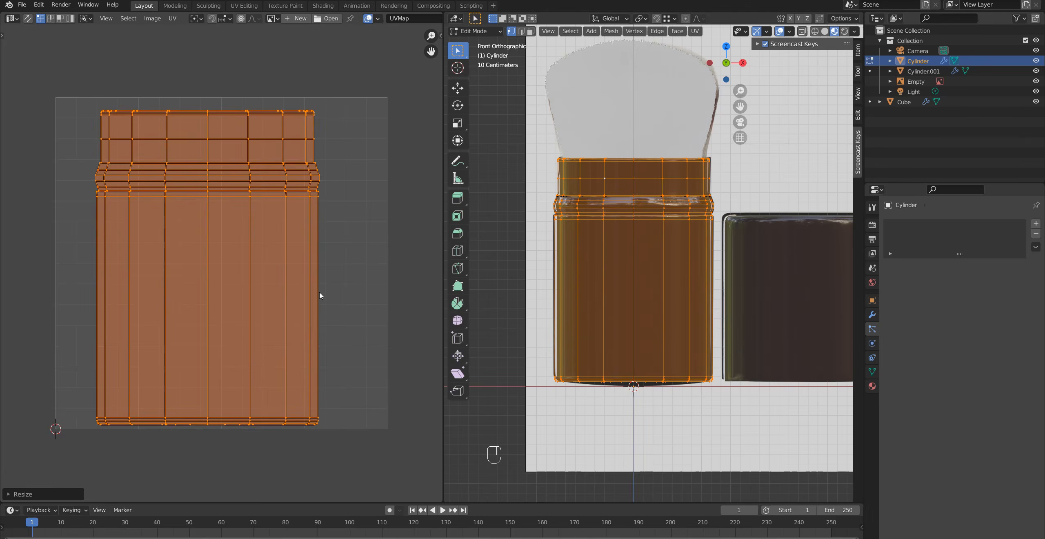
pyautogui.press('Tab')
pyautogui.scroll(-2, 318, 292)
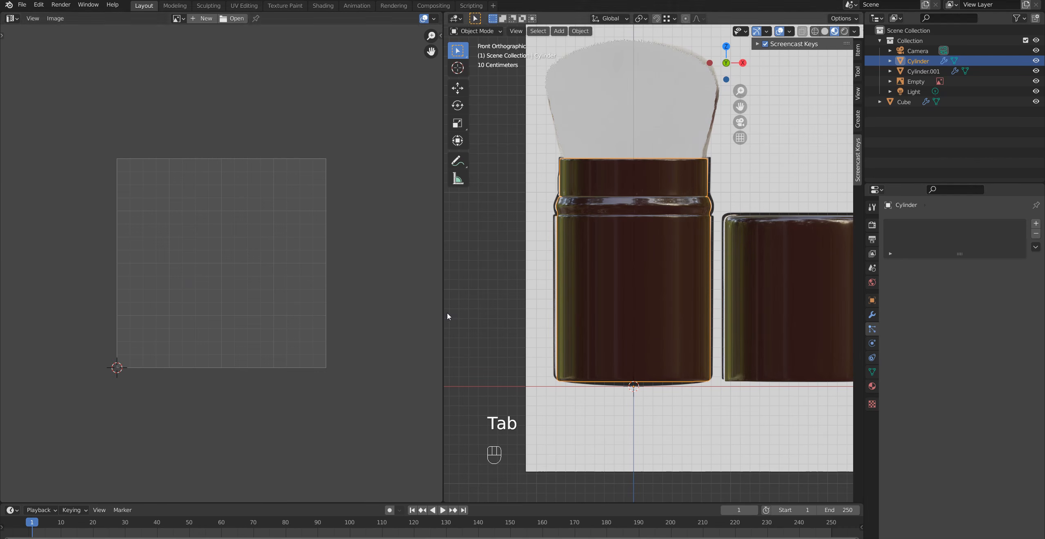
# Join the UV Editor area into the 3D Viewport so that only the viewport fills the space
pyautogui.rightClick(443, 26)
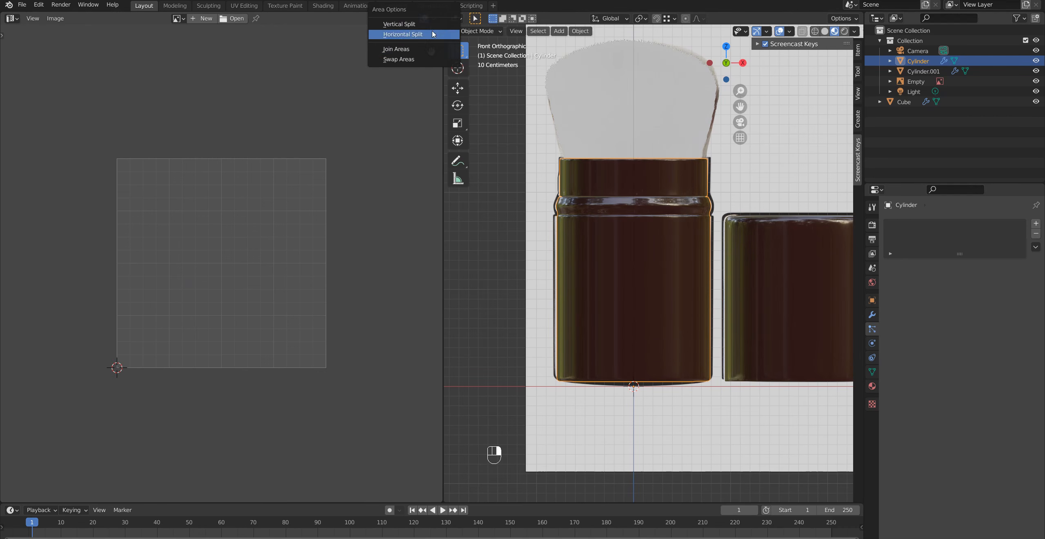
pyautogui.click(424, 51)
pyautogui.click(320, 82)
# Examine the HOURGLASS lettering on the reference image's brush handle up close from an angle
pyautogui.moveTo(432, 215); pyautogui.dragTo(474, 387, button='middle')
pyautogui.moveTo(354, 355); pyautogui.dragTo(377, 359, button='middle')
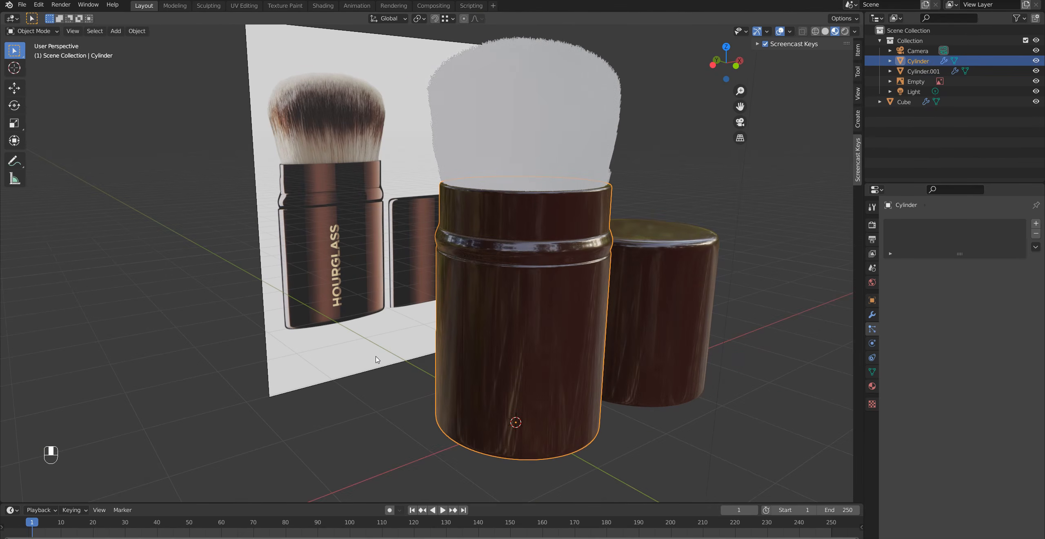
pyautogui.scroll(4, 331, 278)
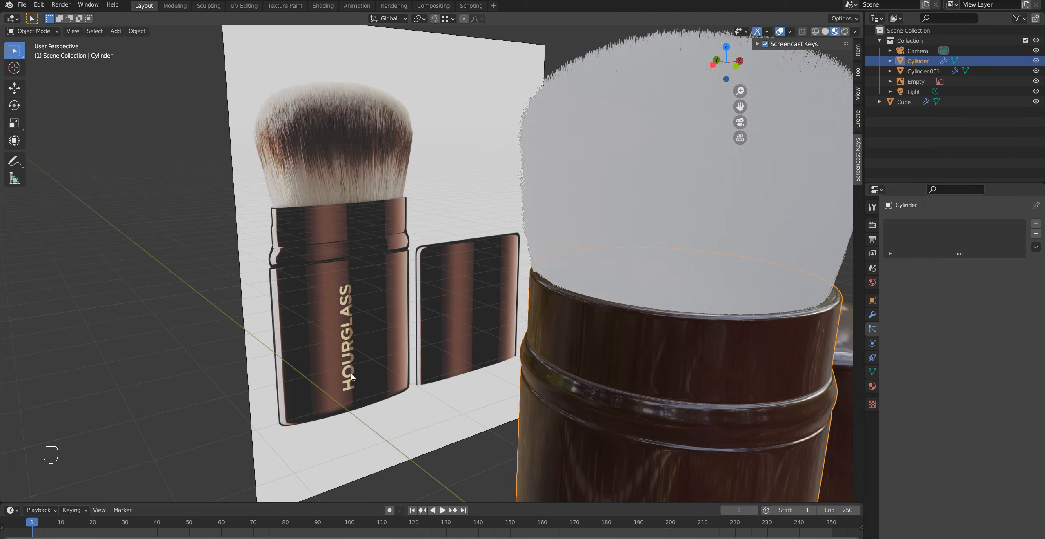
pyautogui.moveTo(351, 374); pyautogui.dragTo(351, 344, button='middle')
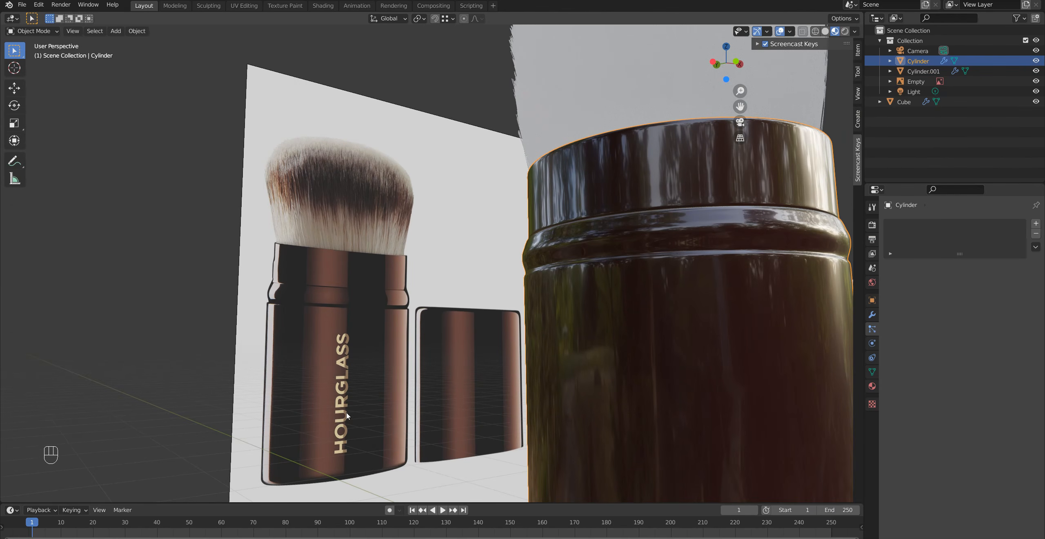
pyautogui.keyDown('shift'); pyautogui.moveTo(346, 443); pyautogui.dragTo(361, 373, button='middle'); pyautogui.keyUp('shift')
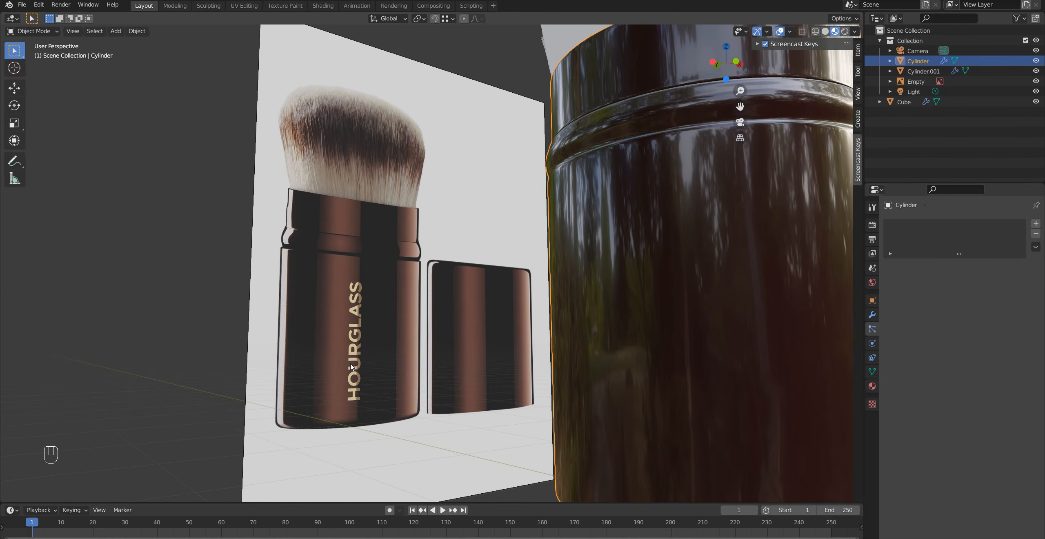
pyautogui.scroll(-1, 350, 364)
pyautogui.scroll(2, 350, 364)
pyautogui.scroll(1, 351, 363)
pyautogui.keyDown('shift'); pyautogui.moveTo(336, 394); pyautogui.dragTo(385, 350, button='middle'); pyautogui.keyUp('shift')
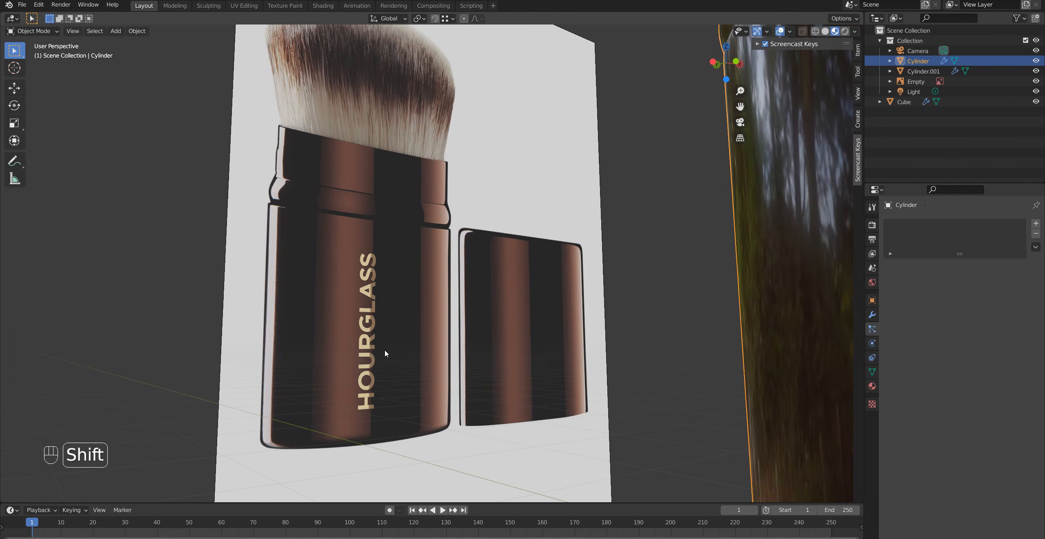
pyautogui.scroll(-2, 384, 350)
pyautogui.scroll(-3, 407, 334)
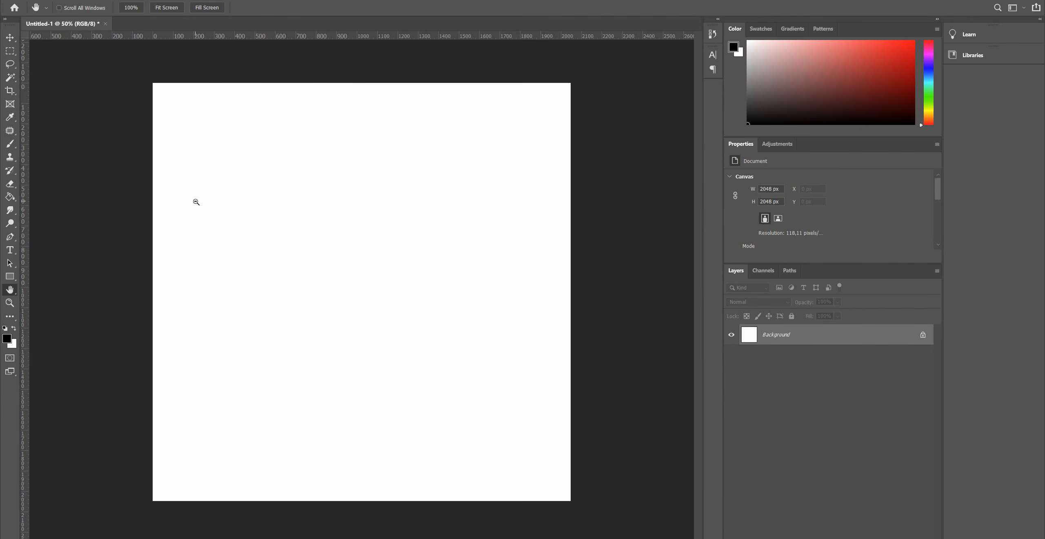
# In Photoshop, check the blank document's image size and add an empty text box about 1506 by 950 px across its middle
pyautogui.hotkey('ctrl', 'alt', 'i')
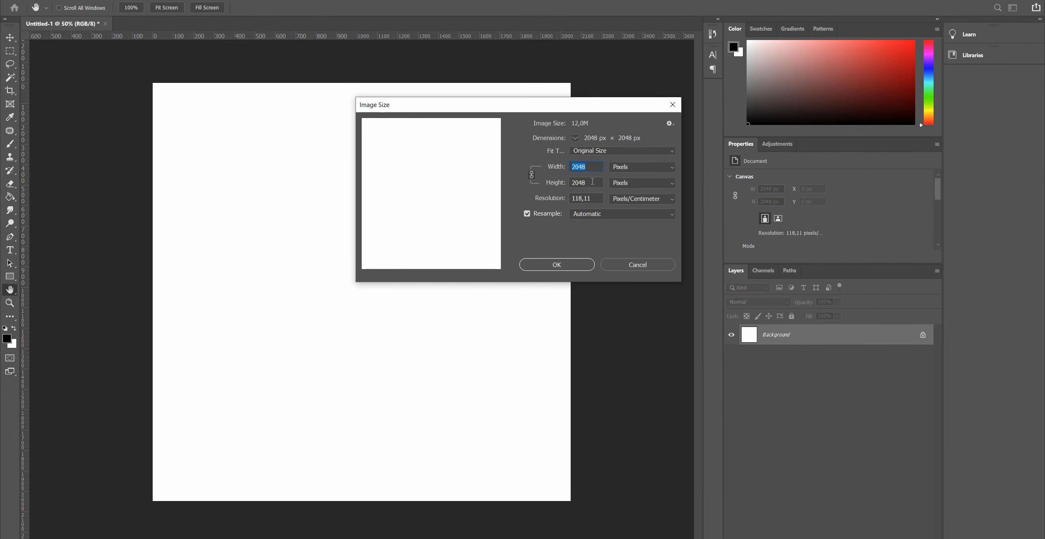
pyautogui.click(558, 265)
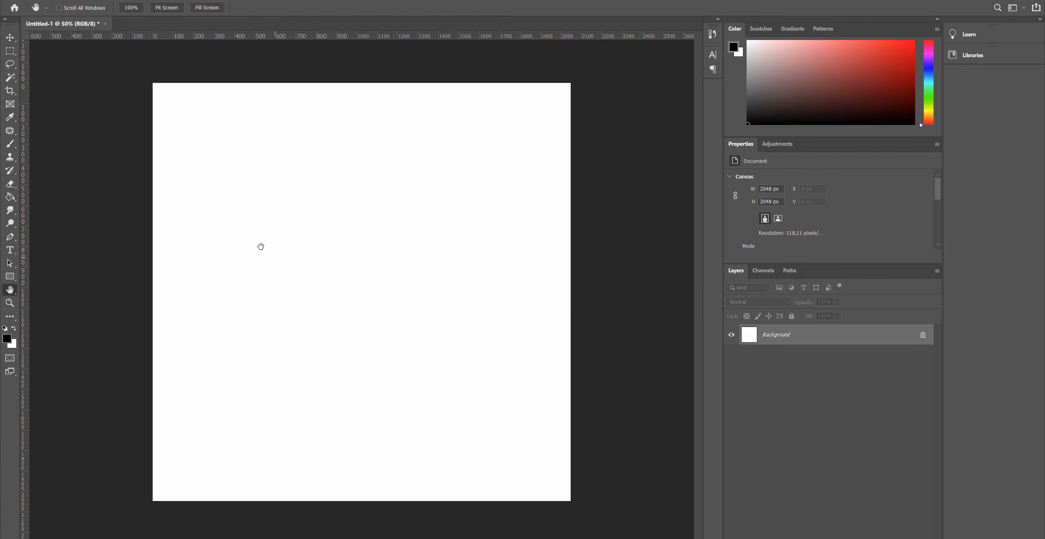
pyautogui.press('t')
pyautogui.moveTo(205, 183); pyautogui.dragTo(513, 377)
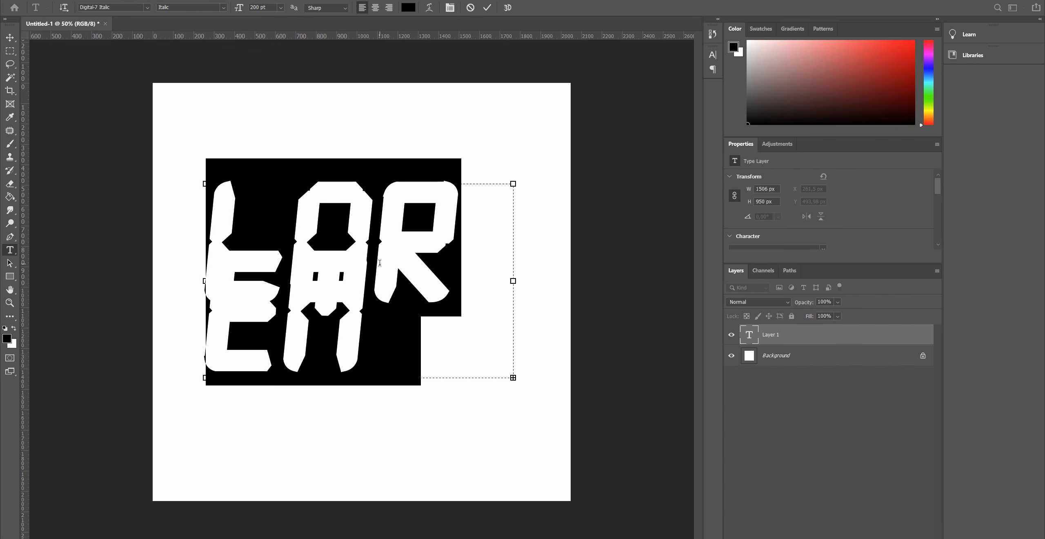
pyautogui.press('BackSpace')
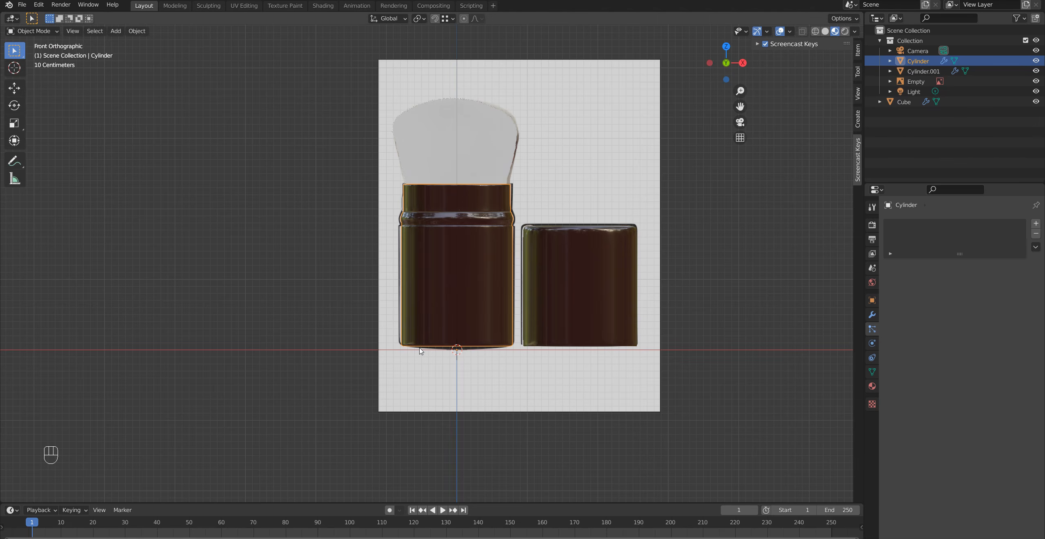
# Recheck the reference lettering in Blender, and enter "hourglass" in the Photoshop text box, widening the box to about 2112 px
pyautogui.moveTo(422, 352)
pyautogui.mouseDown(button='middle')
pyautogui.moveTo(464, 323)
pyautogui.moveTo(409, 310)
pyautogui.mouseUp(button='middle')
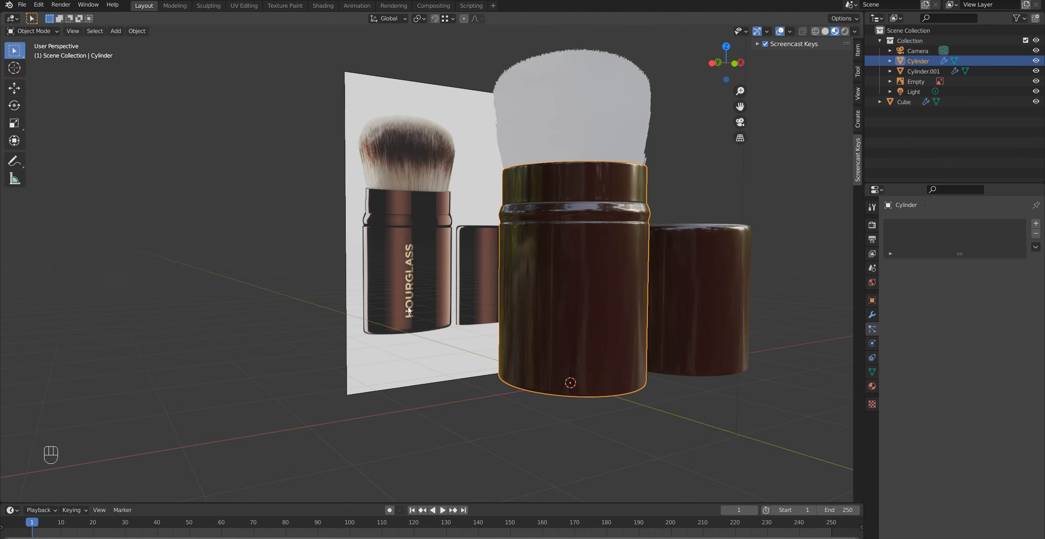
pyautogui.press('alt')
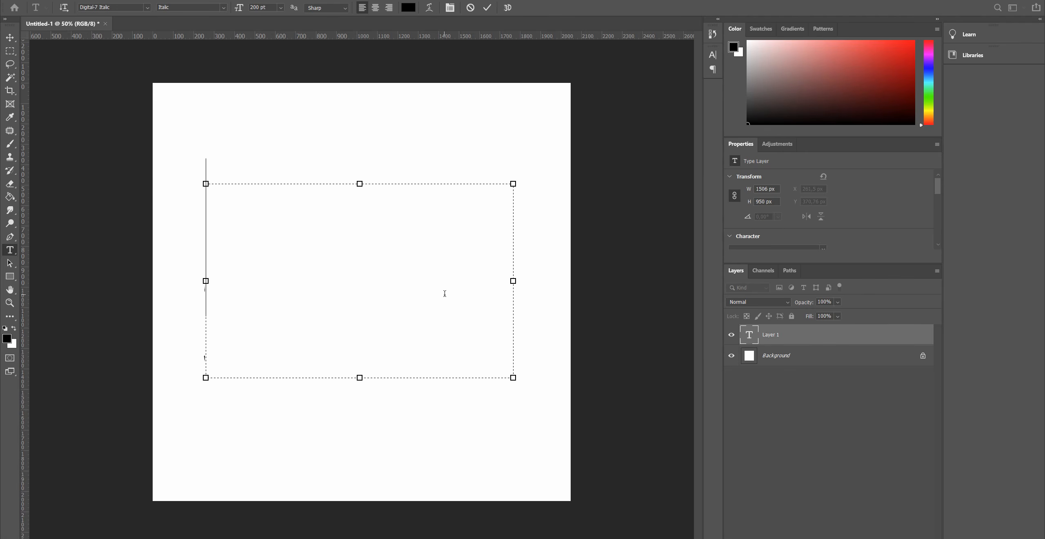
pyautogui.write('pщ')
pyautogui.hotkey('ctrl', 'a')
pyautogui.write('ho')
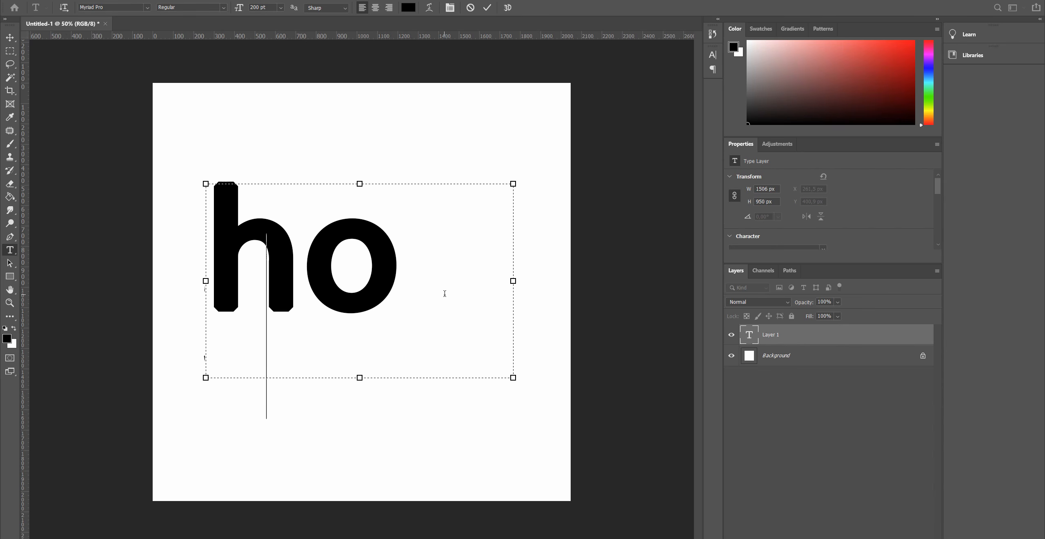
pyautogui.write('urgla')
pyautogui.moveTo(513, 280); pyautogui.dragTo(638, 281)
pyautogui.write('ss')
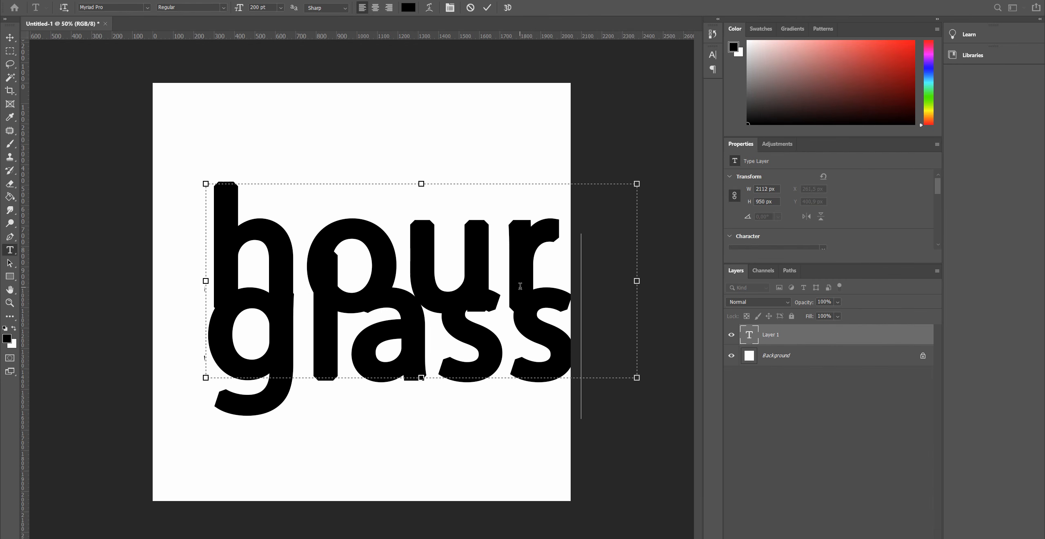
# Set the hourglass text's font size to 100 pt and shift the text so the whole word fits on the canvas
pyautogui.click(450, 8)
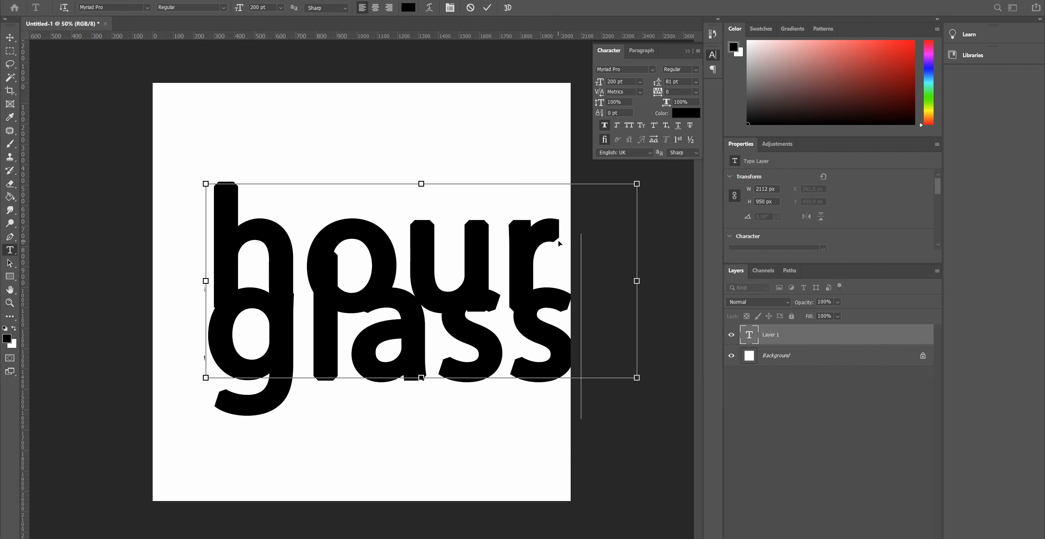
pyautogui.hotkey('ctrl', 'a')
pyautogui.moveTo(620, 80); pyautogui.dragTo(588, 86)
pyautogui.write('100')
pyautogui.press('Return')
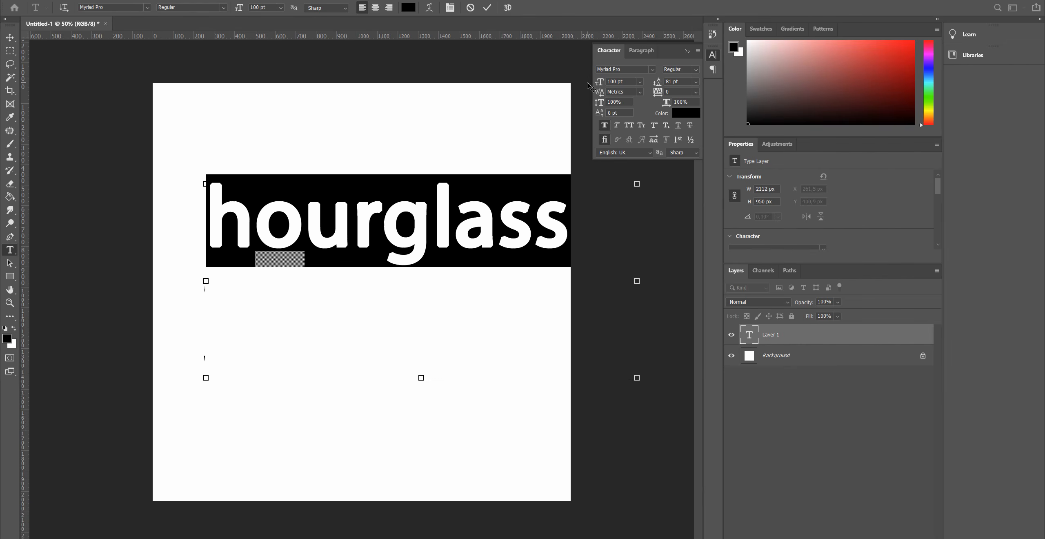
pyautogui.click(498, 235)
pyautogui.moveTo(475, 140); pyautogui.dragTo(447, 161)
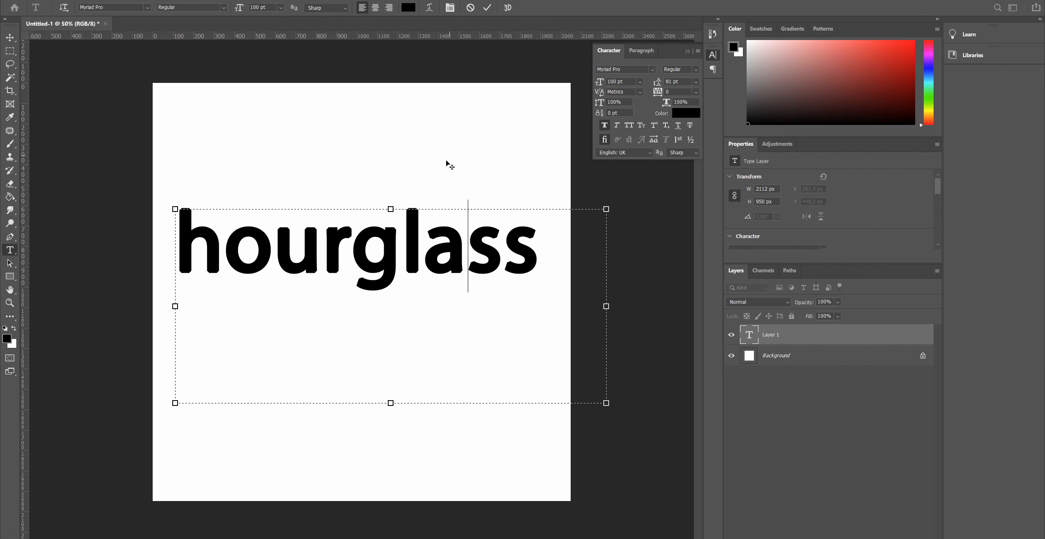
pyautogui.click(10, 289)
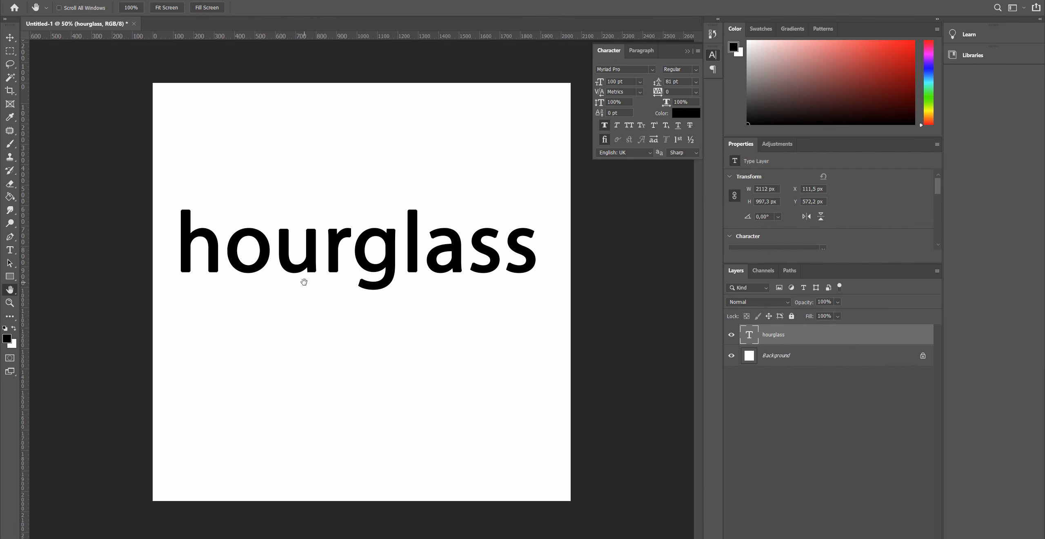
# Rotate the hourglass text 90° counter clockwise and position it vertically in the middle of the canvas
pyautogui.press('v')
pyautogui.hotkey('ctrl', 't')
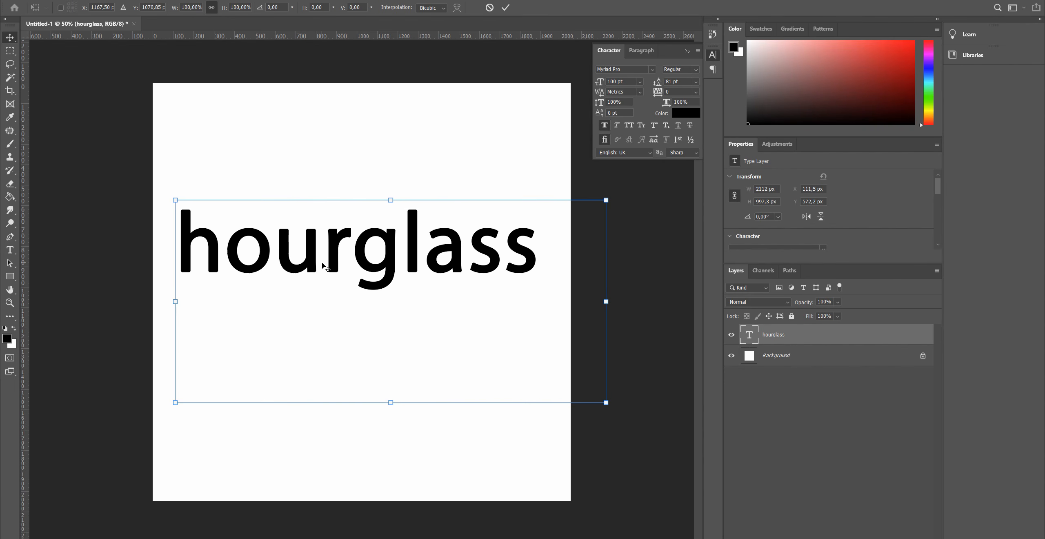
pyautogui.rightClick(323, 265)
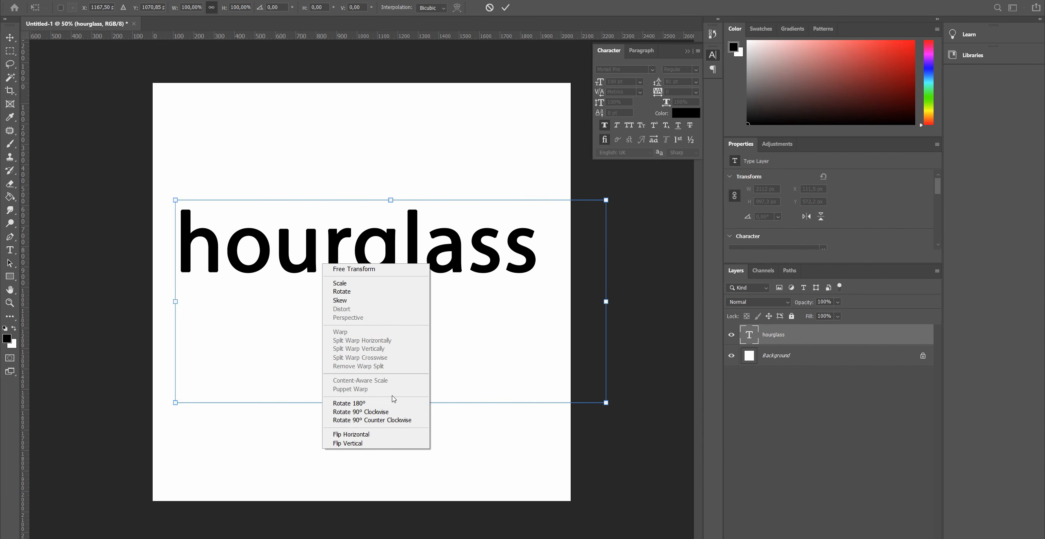
pyautogui.click(372, 420)
pyautogui.moveTo(373, 344); pyautogui.dragTo(387, 315)
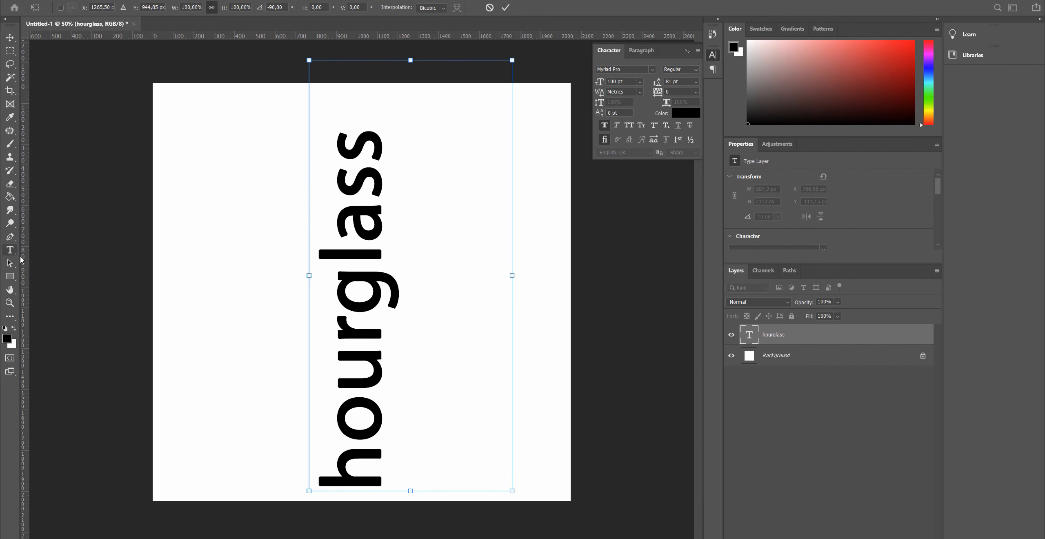
pyautogui.press('Return')
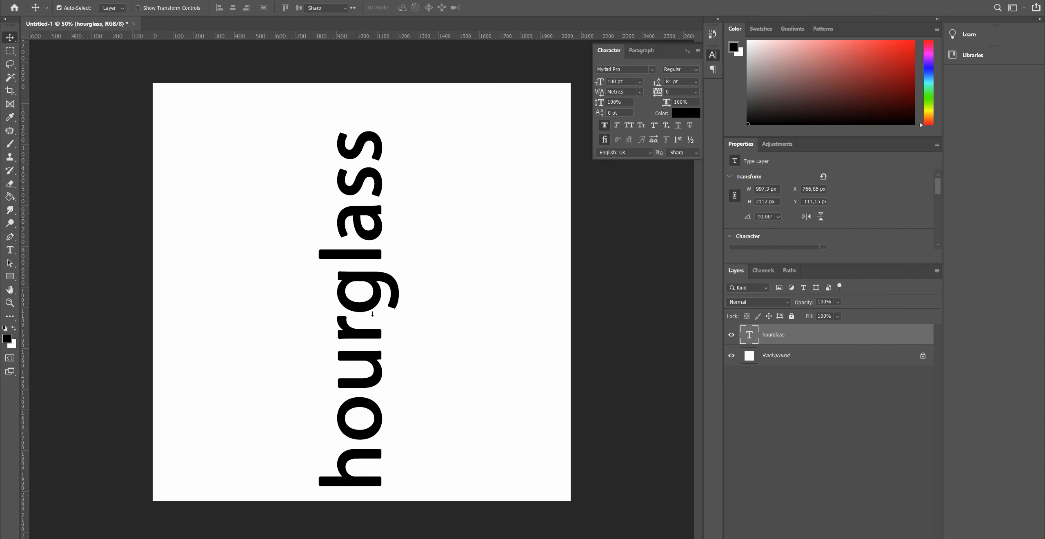
# Change the vertical hourglass text to the Franklin Gothic font at 80 pt in all caps
pyautogui.doubleClick(372, 315)
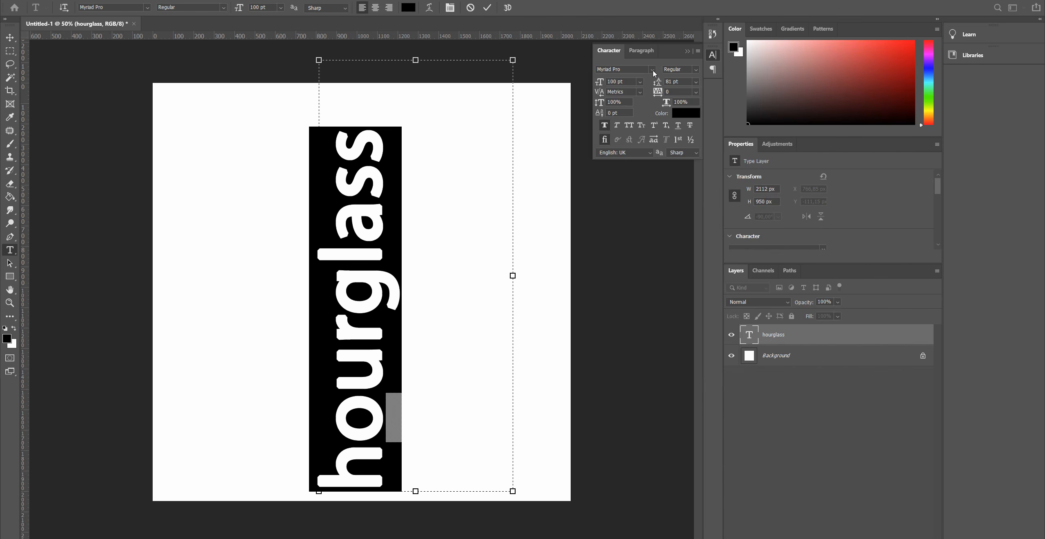
pyautogui.click(654, 70)
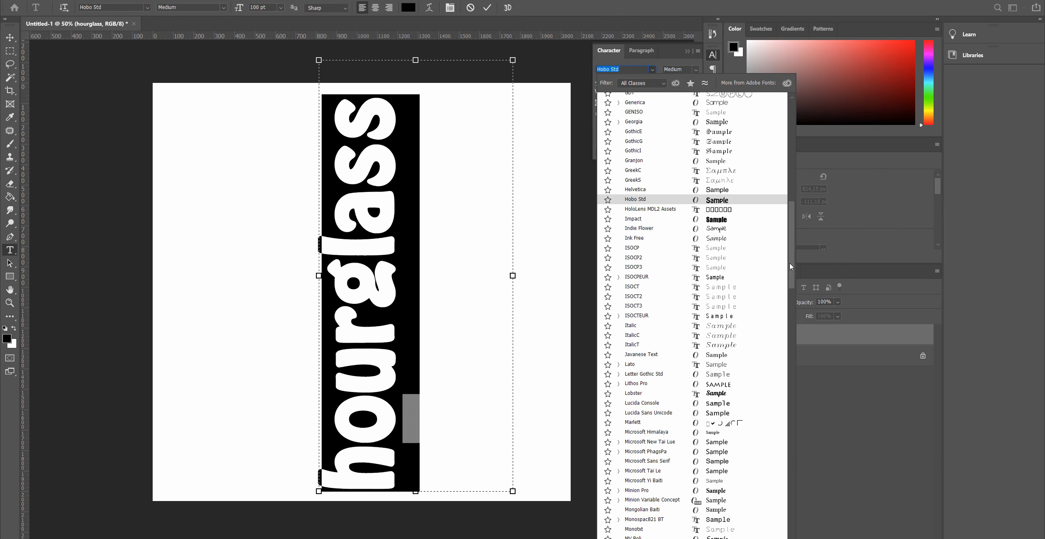
pyautogui.scroll(-5, 790, 266)
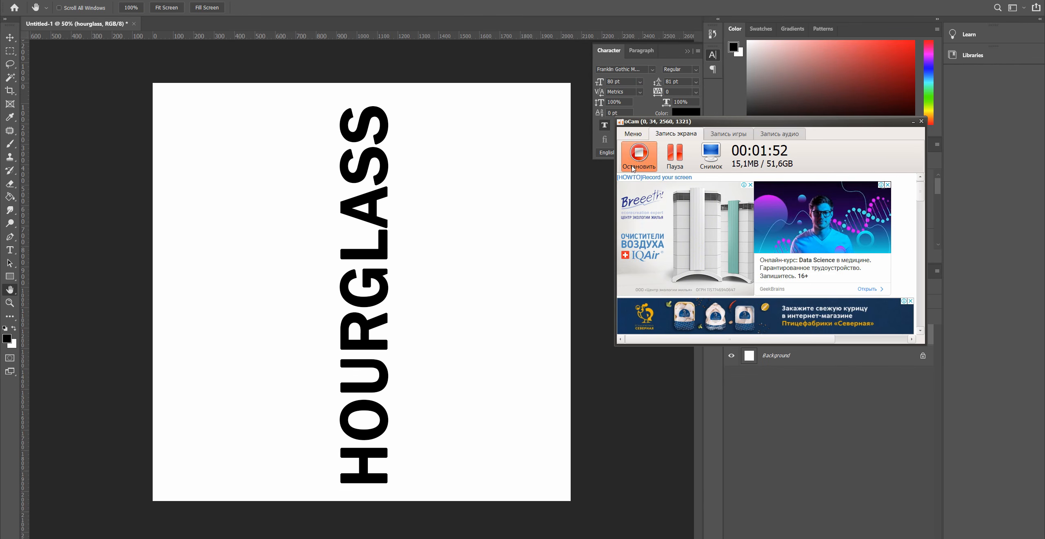
pyautogui.click(633, 166)
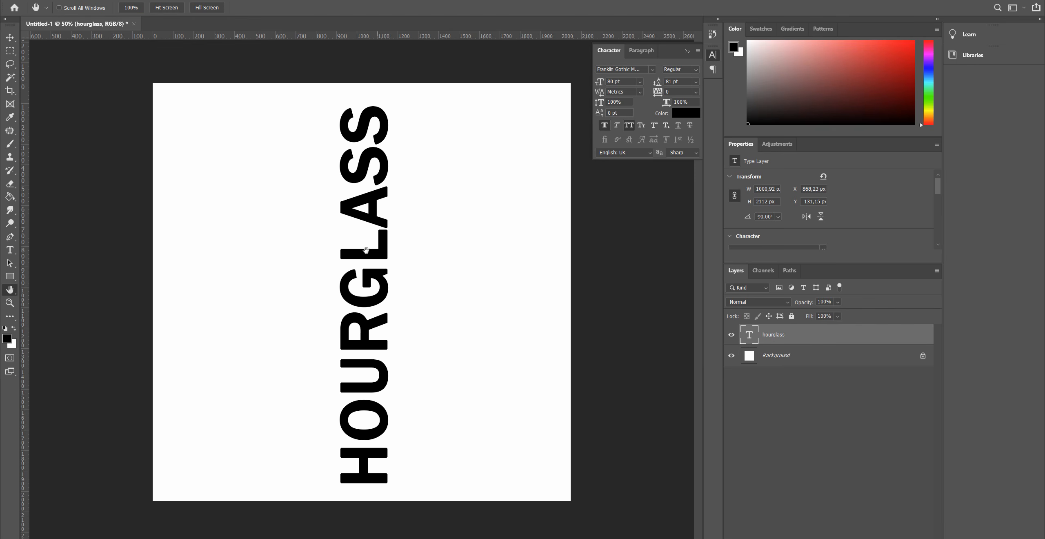
pyautogui.hotkey('ctrl', '-')
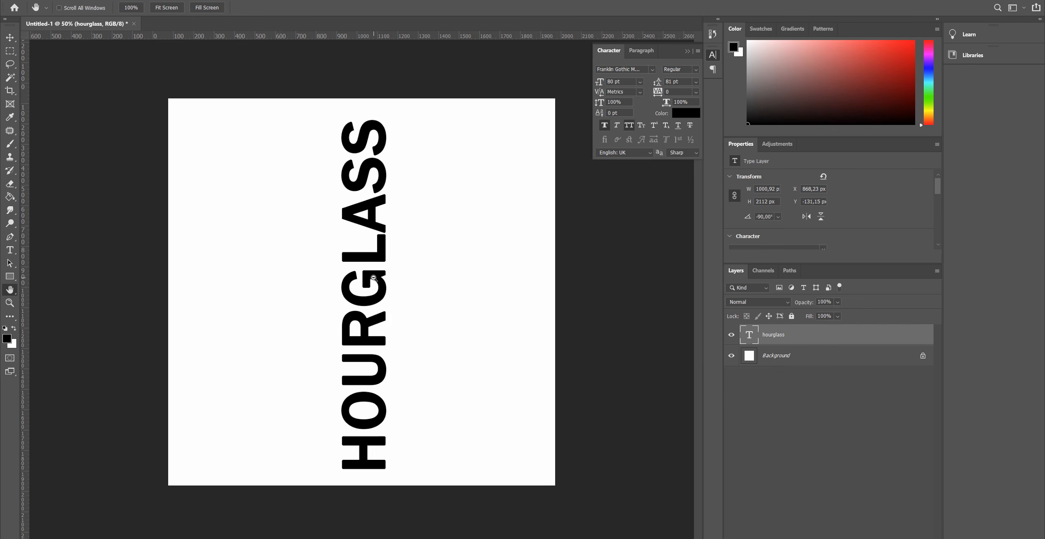
pyautogui.hotkey('ctrl', '+')
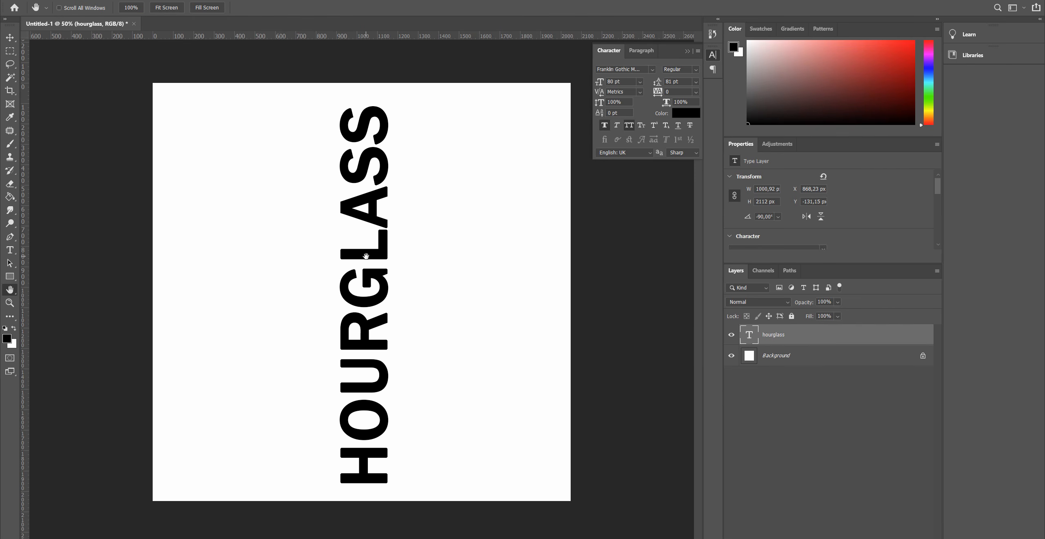
pyautogui.hotkey('ctrl', '-')
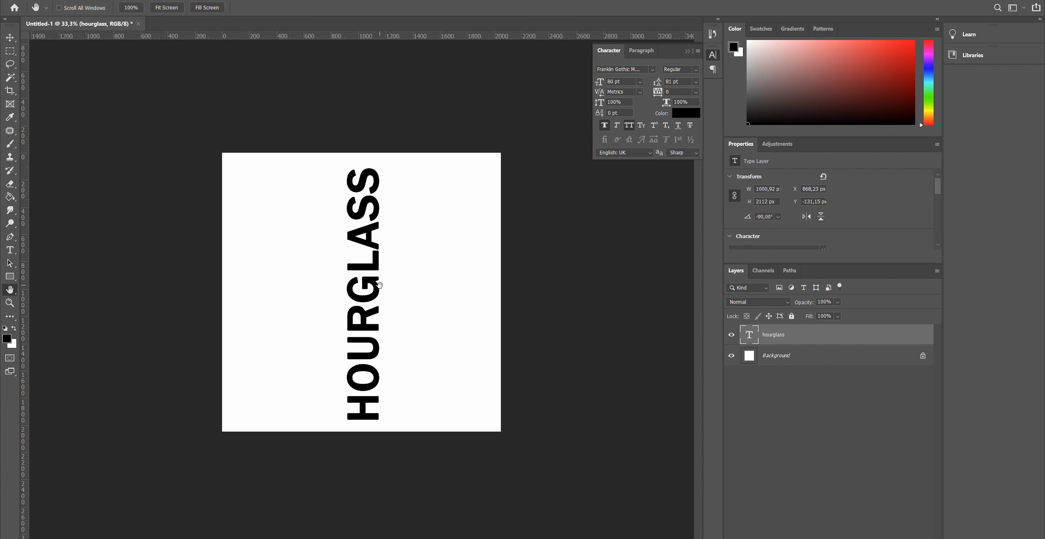
pyautogui.hotkey('ctrl', '+')
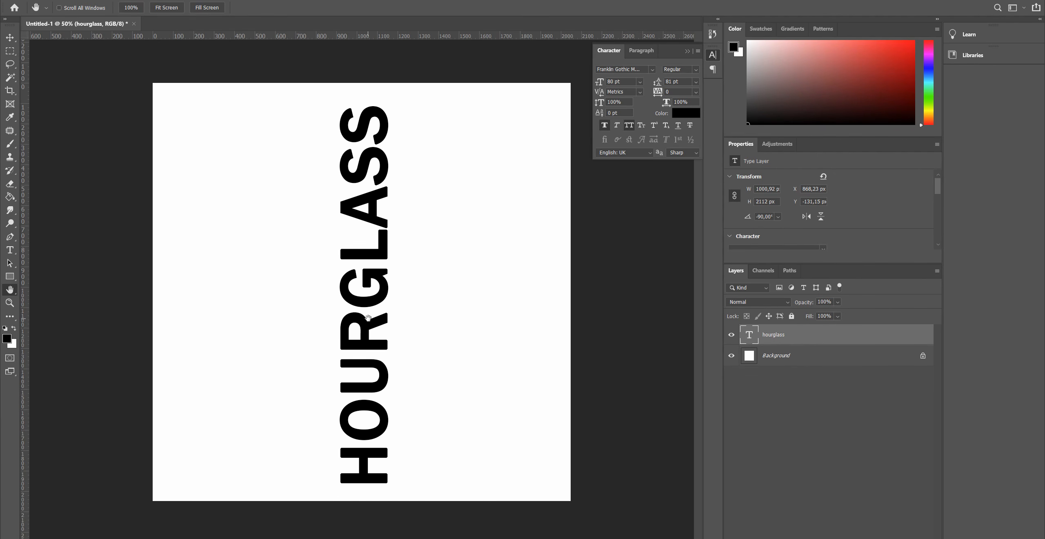
# Replace the locked Background layer with an unlocked duplicate, and add a new empty layer between it and the text
pyautogui.click(745, 360)
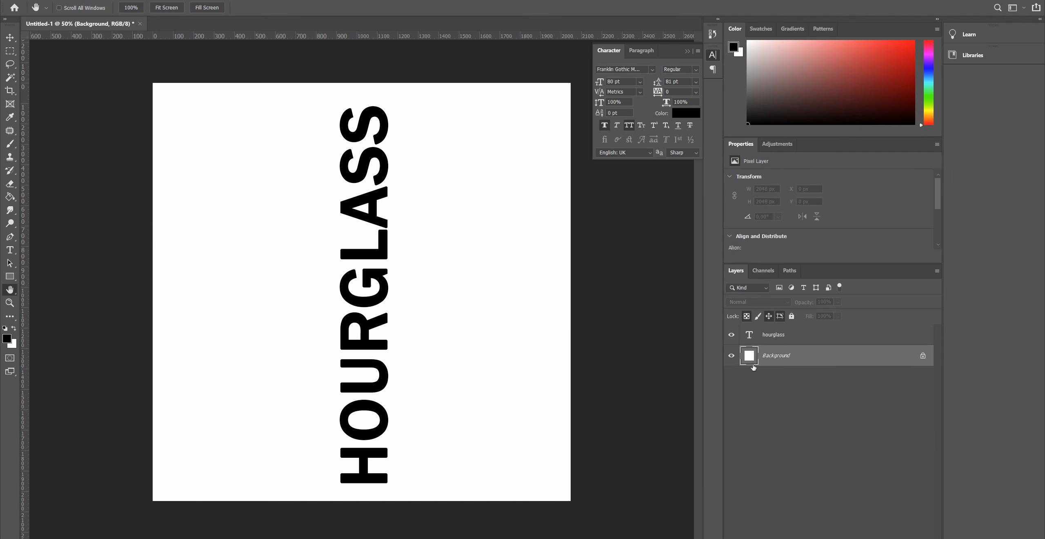
pyautogui.hotkey('ctrl', 'j')
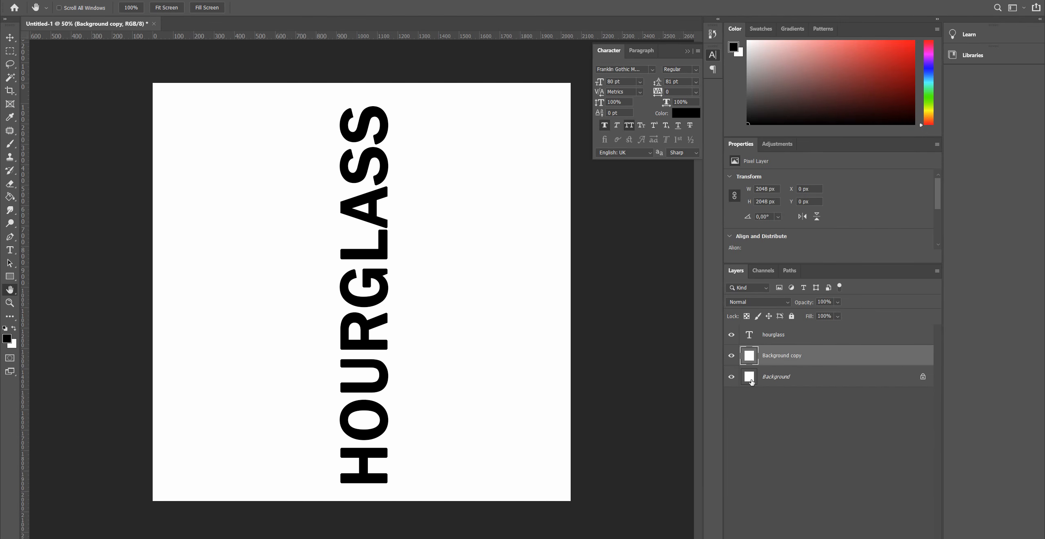
pyautogui.moveTo(752, 382); pyautogui.dragTo(927, 535)
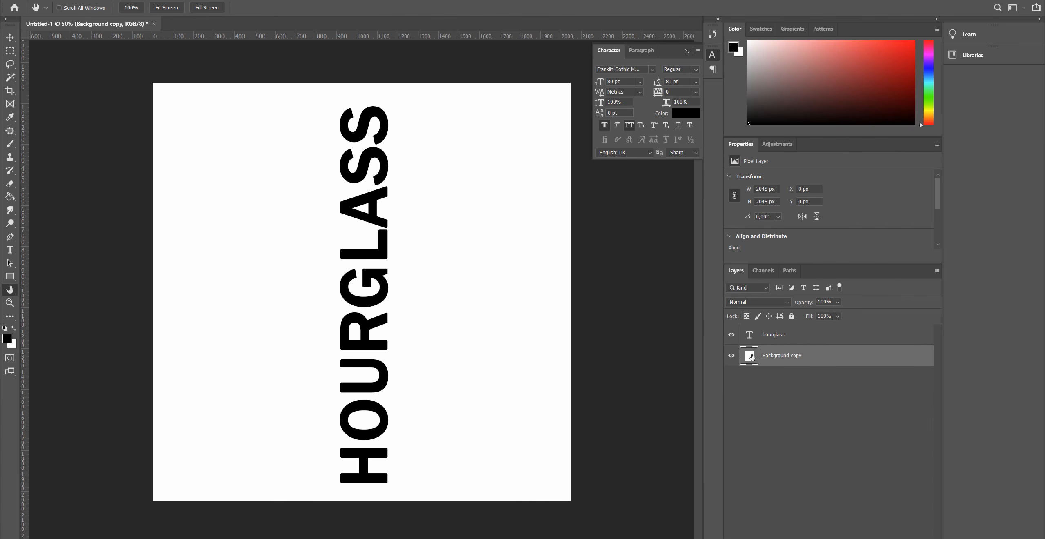
pyautogui.hotkey('ctrl', 'shift', 'n')
pyautogui.press('Return')
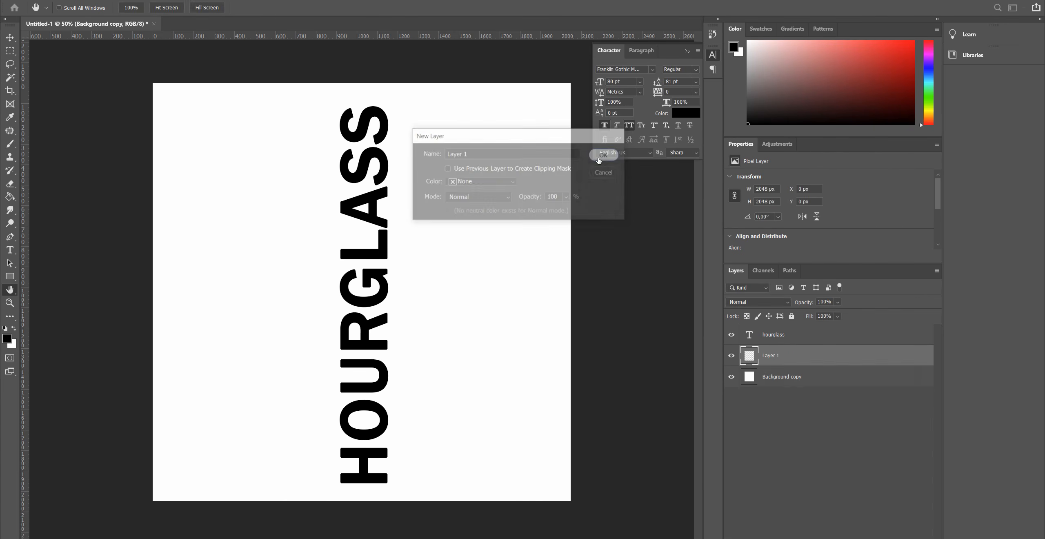
# Delete the white Background copy layer to leave the canvas transparent behind the lettering
pyautogui.click(751, 380)
pyautogui.press('Delete')
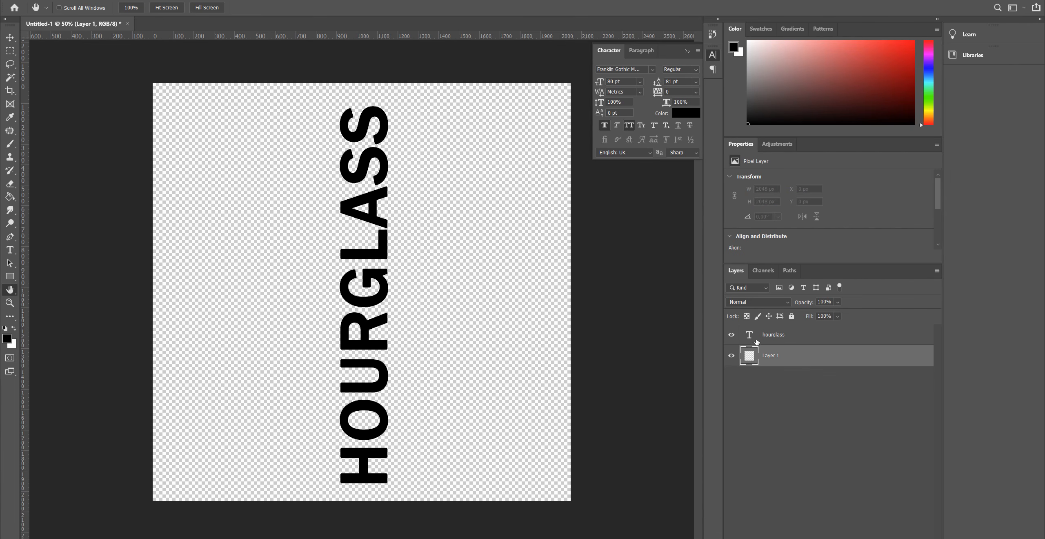
# Rasterize the hourglass text layer and merge it down into the empty Layer 1
pyautogui.click(762, 331)
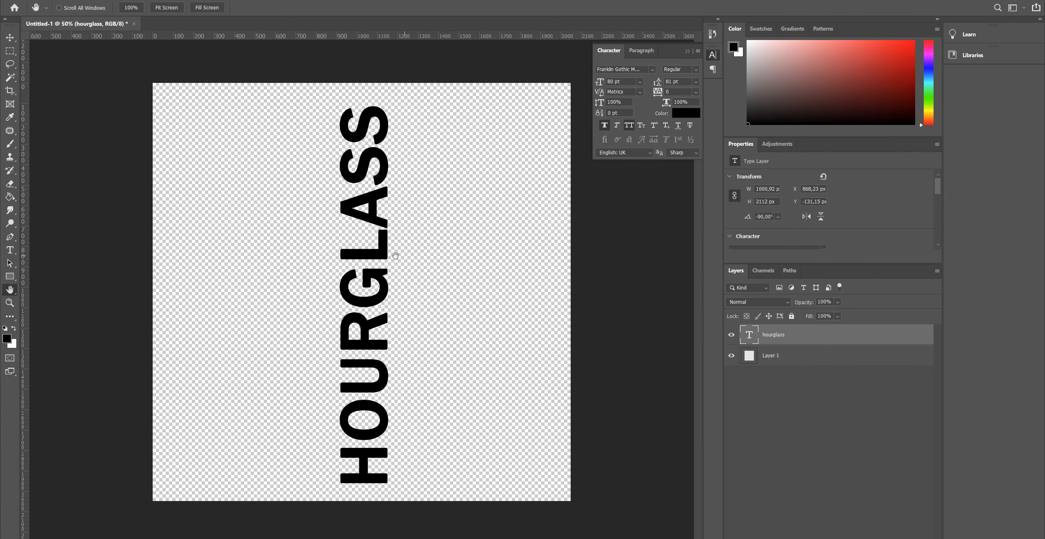
pyautogui.press('g')
pyautogui.click(385, 256)
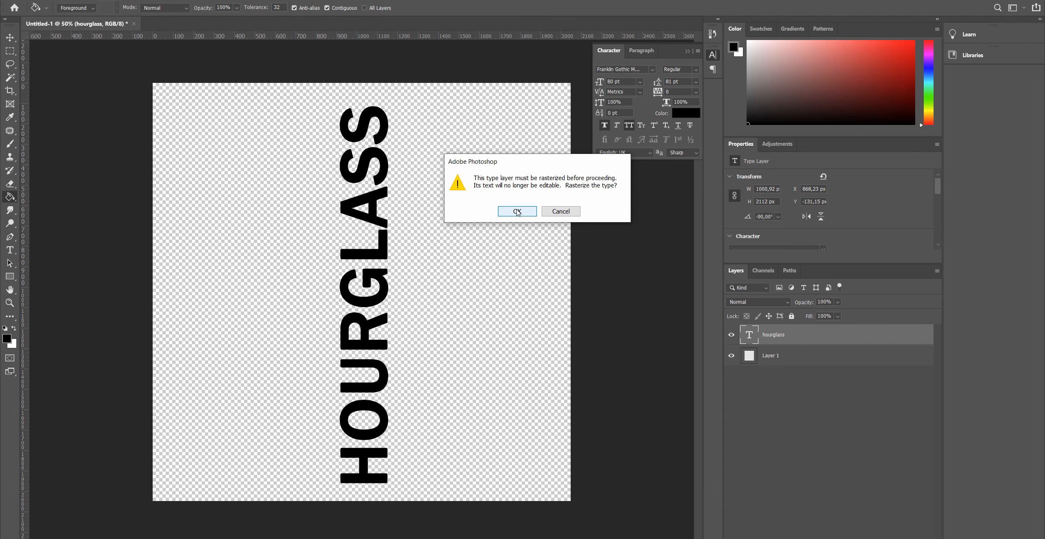
pyautogui.click(517, 212)
pyautogui.hotkey('ctrl', 'e')
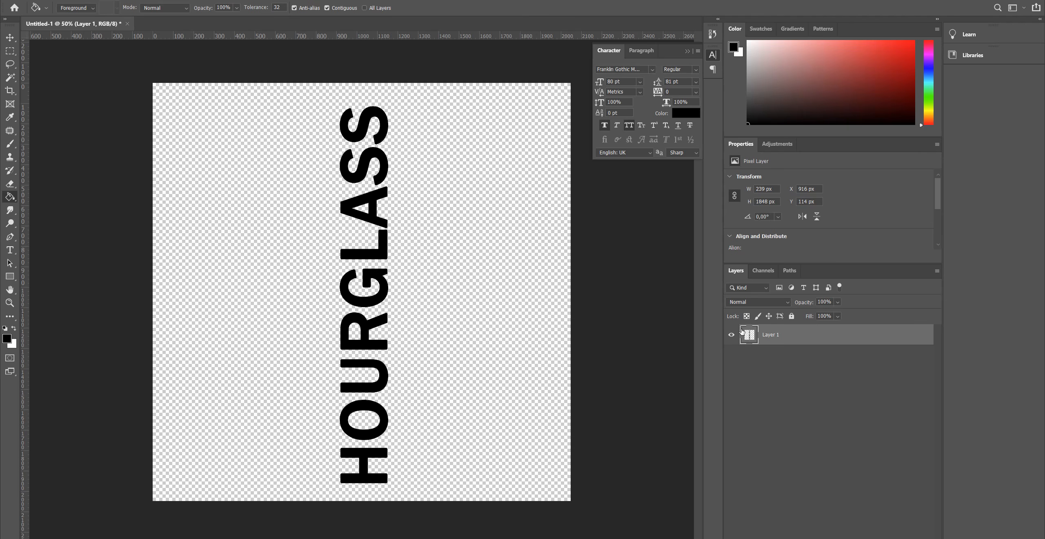
pyautogui.press('h')
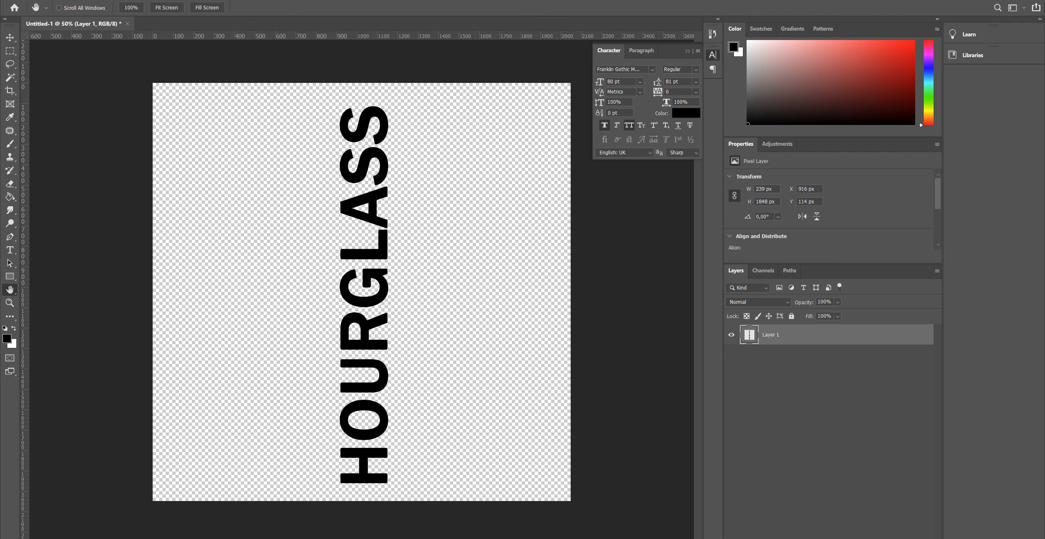
# Save the label image to the desktop as Untitled-1.png in PNG format with the large file size option
pyautogui.click(20, 0)
pyautogui.moveTo(33, 1)
pyautogui.click(62, 109)
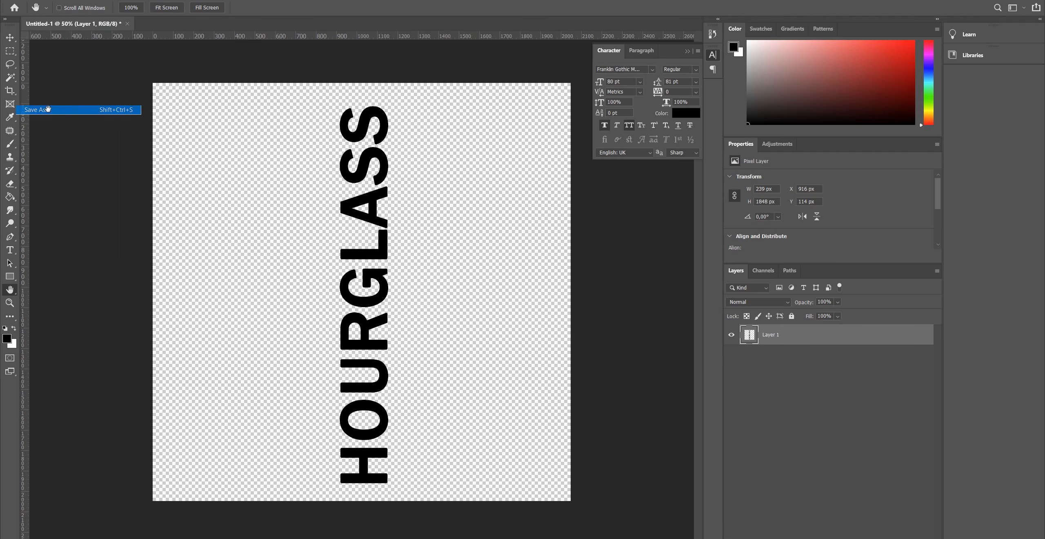
pyautogui.click(523, 343)
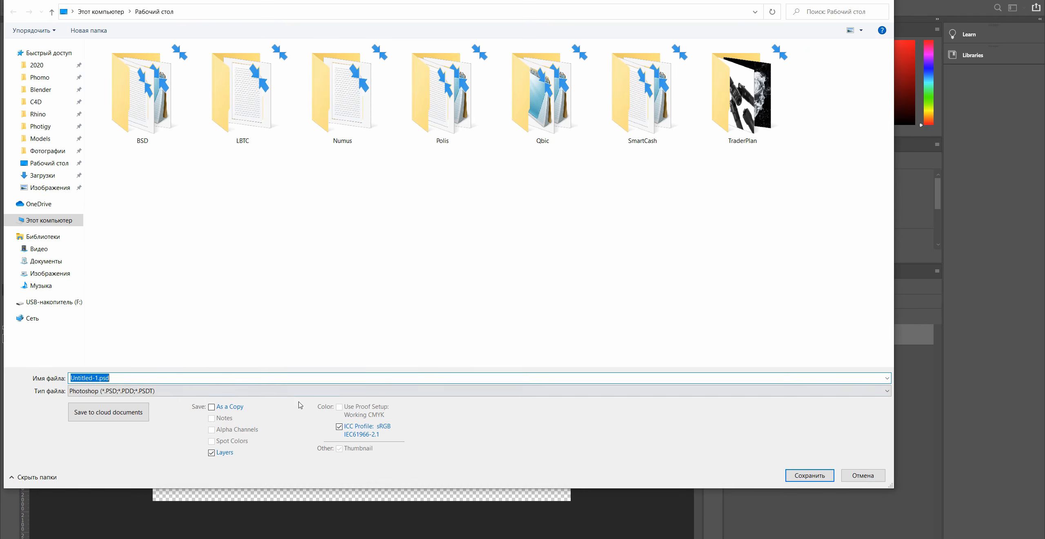
pyautogui.click(175, 391)
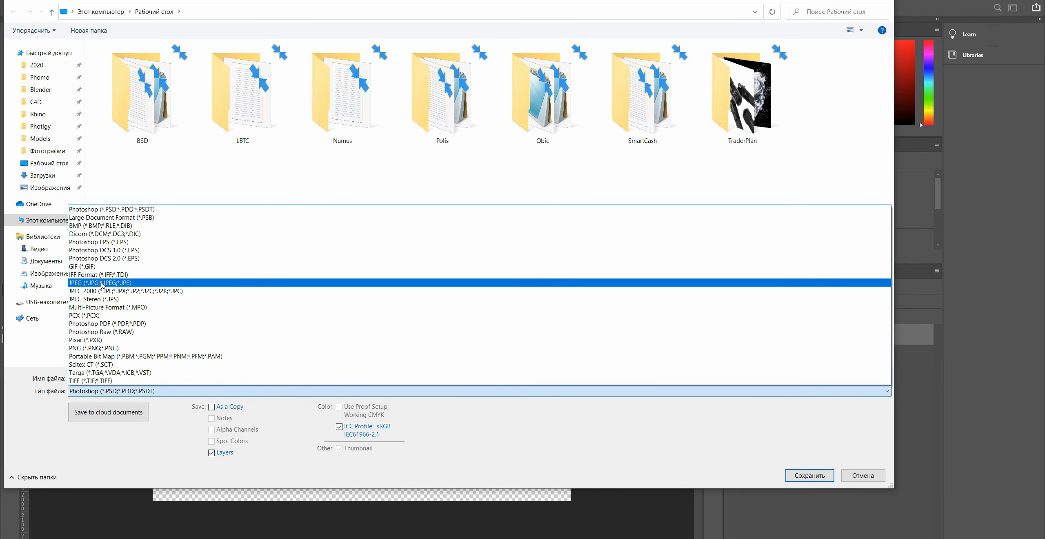
pyautogui.click(101, 349)
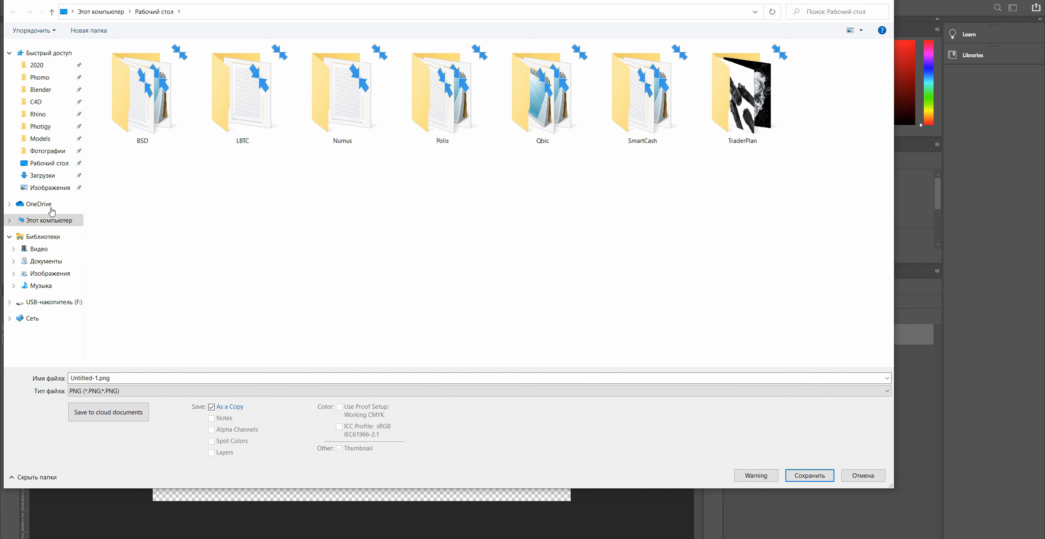
pyautogui.click(49, 163)
pyautogui.click(810, 475)
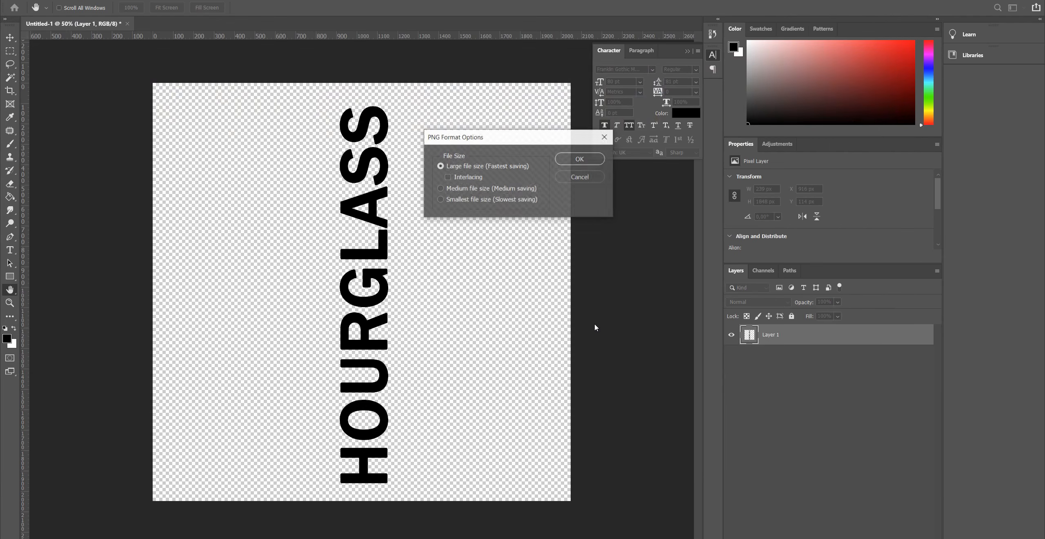
pyautogui.click(584, 160)
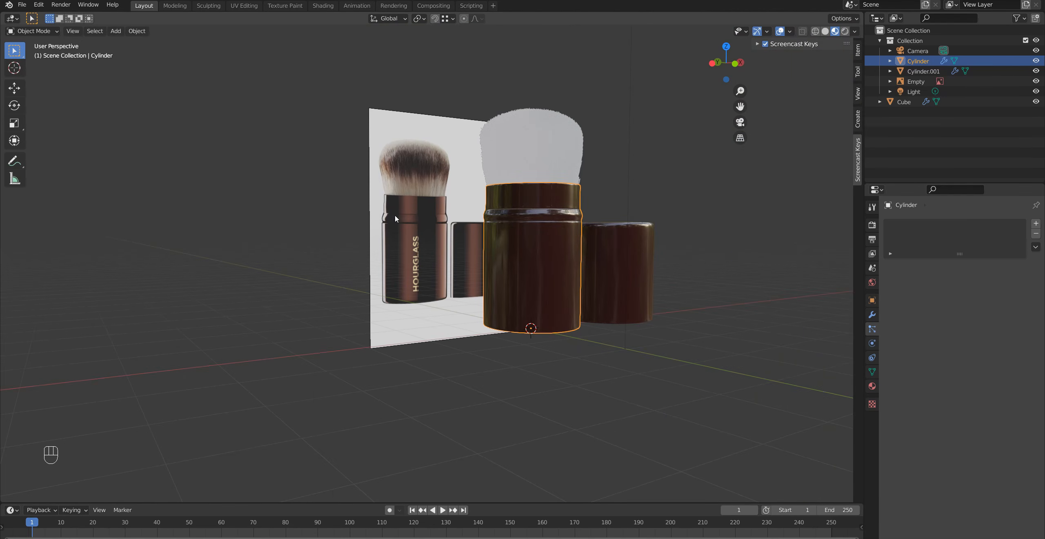
# Switch to Blender, split the 3D viewport vertically, turn one half into a Shader Editor and hide its sidebar
pyautogui.moveTo(3, 14); pyautogui.dragTo(408, 61)
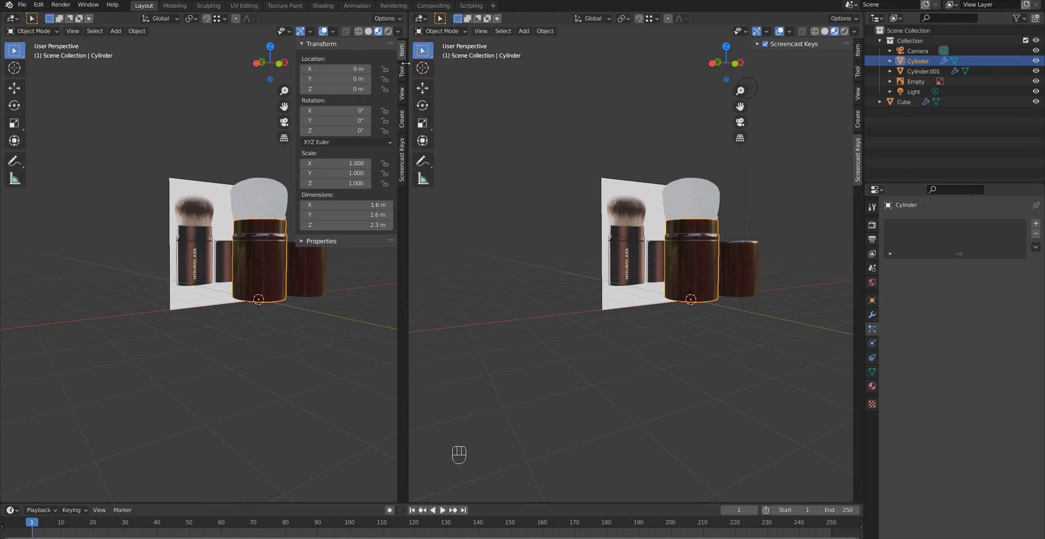
pyautogui.click(12, 18)
pyautogui.click(25, 102)
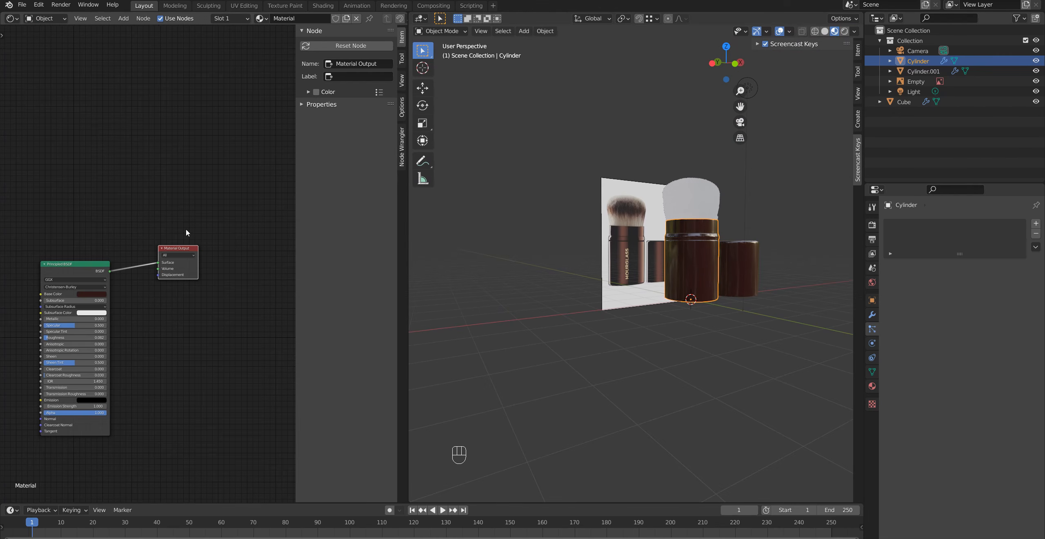
pyautogui.scroll(4, 135, 310)
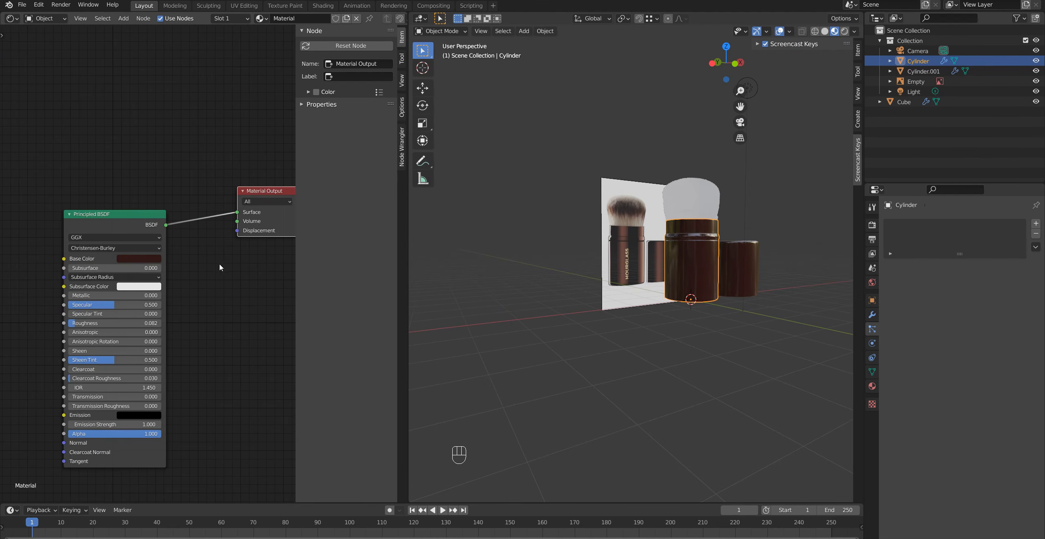
pyautogui.press('n')
pyautogui.scroll(1, 248, 286)
pyautogui.keyDown('shift'); pyautogui.moveTo(295, 237); pyautogui.dragTo(249, 242, button='middle'); pyautogui.keyUp('shift')
# Make the handle's material an independent single-user copy, separate from the cap's material
pyautogui.click(347, 19)
pyautogui.click(317, 18)
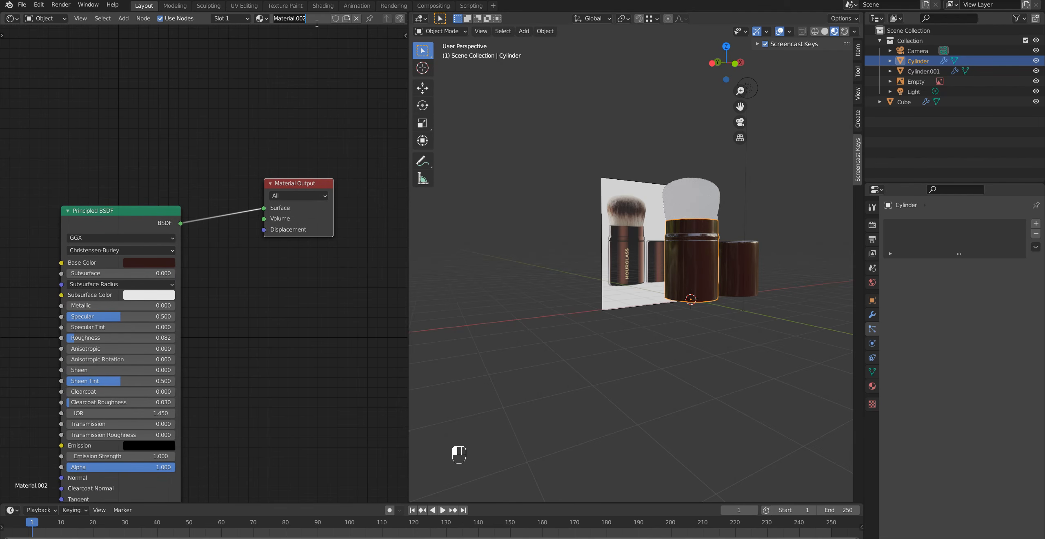
pyautogui.doubleClick(311, 20)
pyautogui.click(306, 40)
# Add a Mix Shader node on the link between the Principled BSDF and the Material Output
pyautogui.keyDown('shift'); pyautogui.moveTo(255, 275); pyautogui.dragTo(263, 263, button='middle'); pyautogui.keyUp('shift')
pyautogui.hotkey('shift', 'a')
pyautogui.moveTo(264, 264)
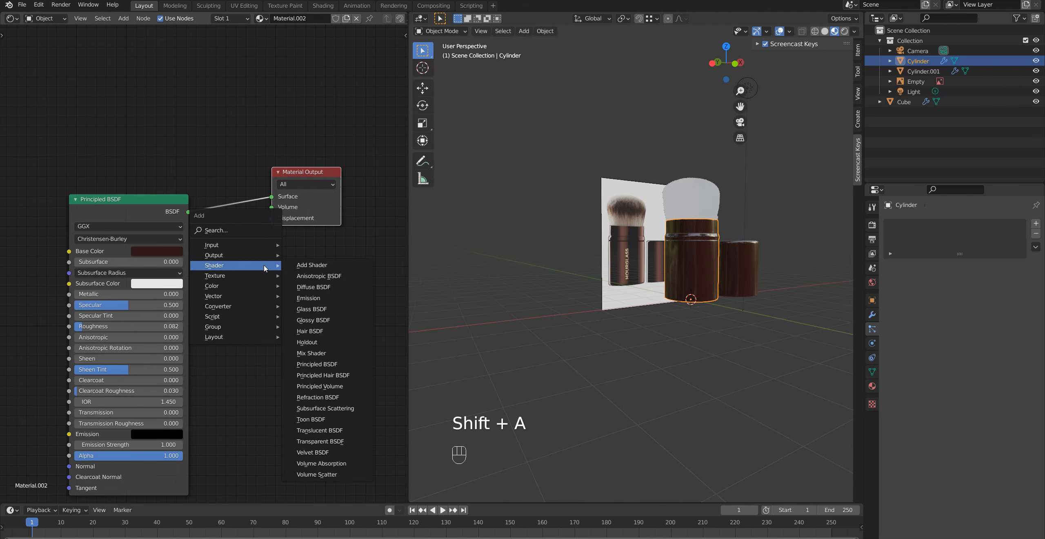
pyautogui.click(236, 231)
pyautogui.write('mi')
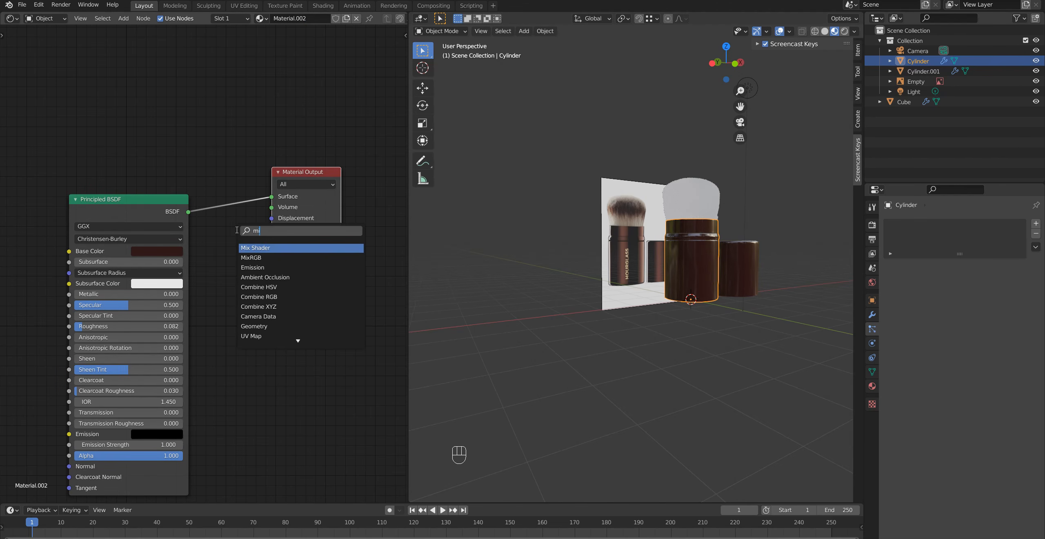
pyautogui.click(261, 248)
pyautogui.click(225, 215)
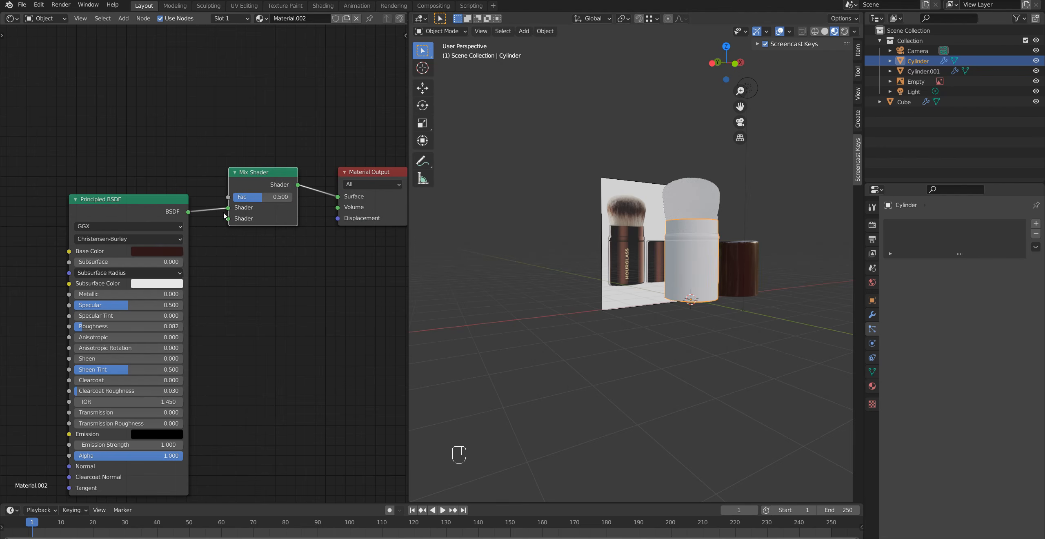
# Move the Principled BSDF node down and away from the Mix Shader to make room for more nodes
pyautogui.moveTo(172, 200); pyautogui.dragTo(127, 274)
pyautogui.scroll(-3, 150, 291)
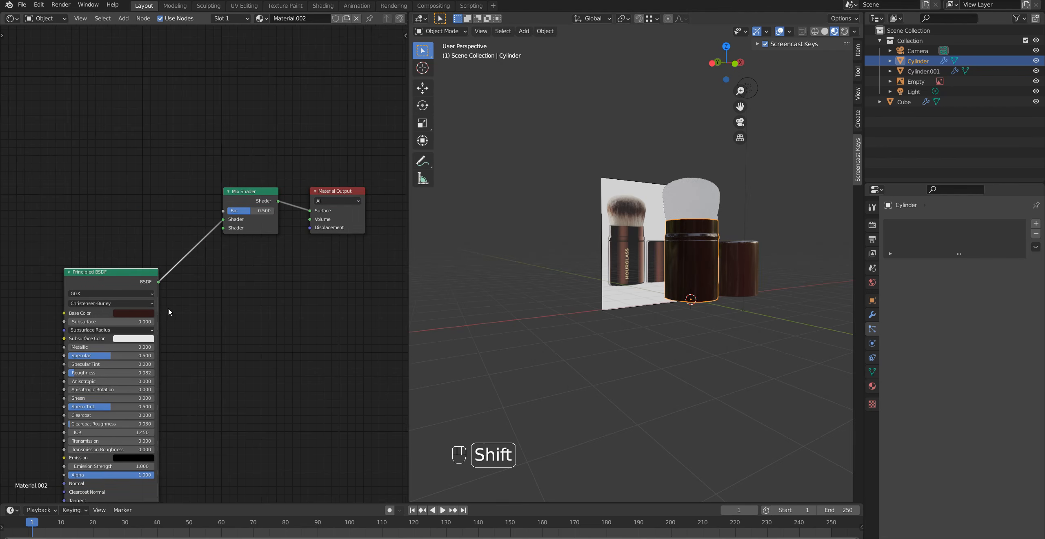
pyautogui.keyDown('shift'); pyautogui.moveTo(168, 308); pyautogui.dragTo(238, 302, button='middle'); pyautogui.keyUp('shift')
pyautogui.scroll(-5, 231, 297)
pyautogui.scroll(1, 193, 266)
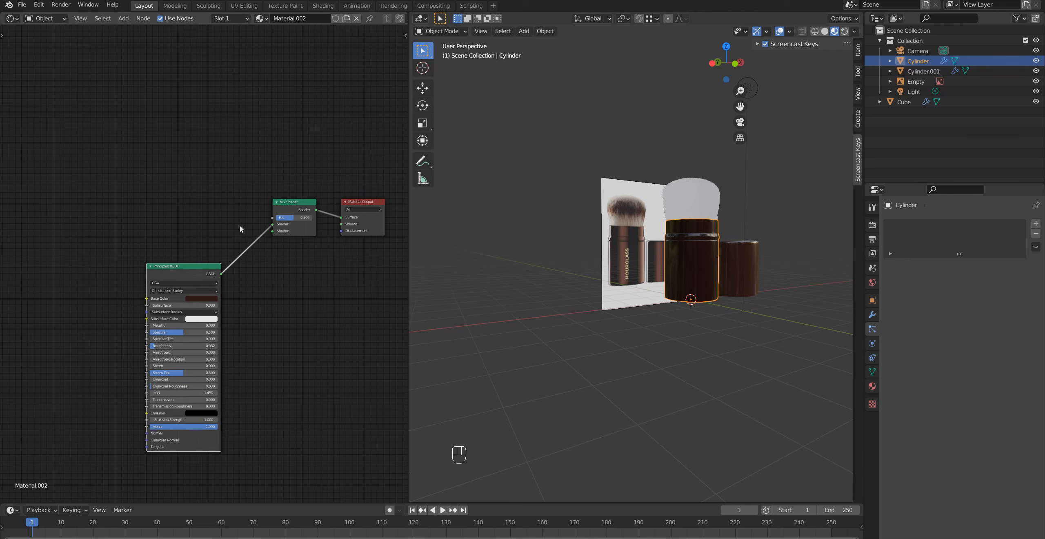
# Add an Image Texture node above the Principled BSDF and load Untitled-1.png from the desktop into it
pyautogui.scroll(4, 650, 241)
pyautogui.keyDown('shift'); pyautogui.moveTo(639, 286); pyautogui.dragTo(561, 292, button='middle'); pyautogui.keyUp('shift')
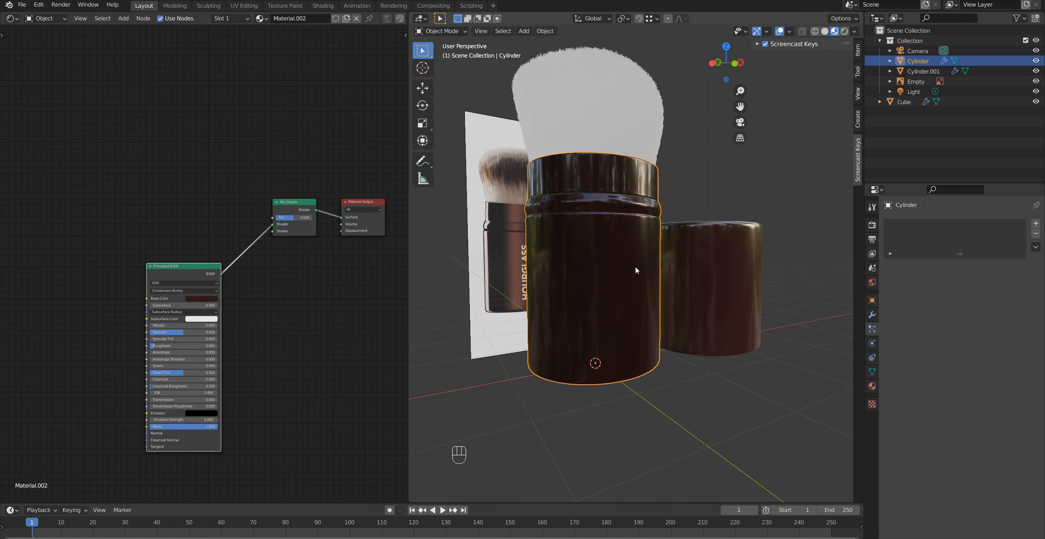
pyautogui.hotkey('shift', 'a')
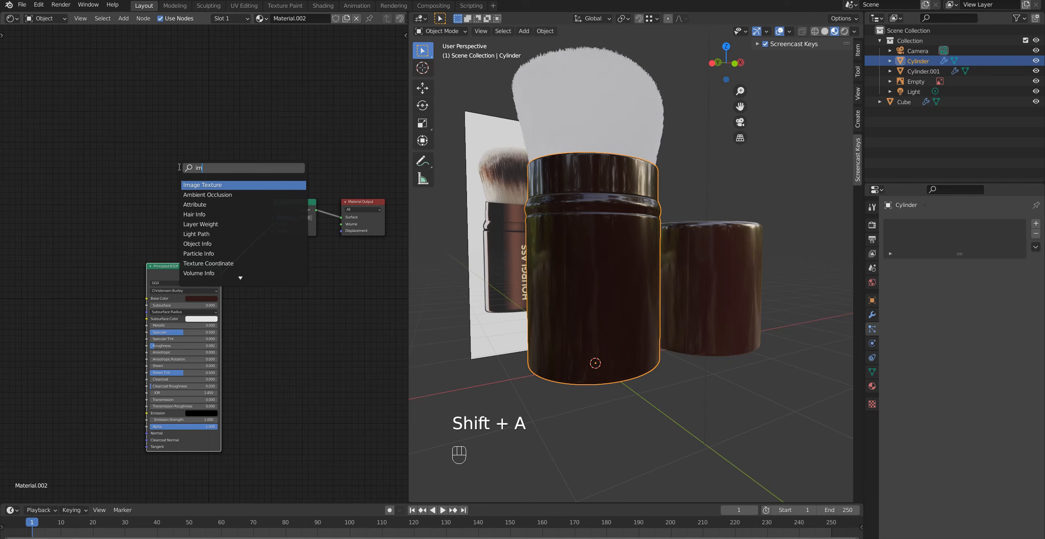
pyautogui.click(190, 182)
pyautogui.click(144, 165)
pyautogui.click(194, 177)
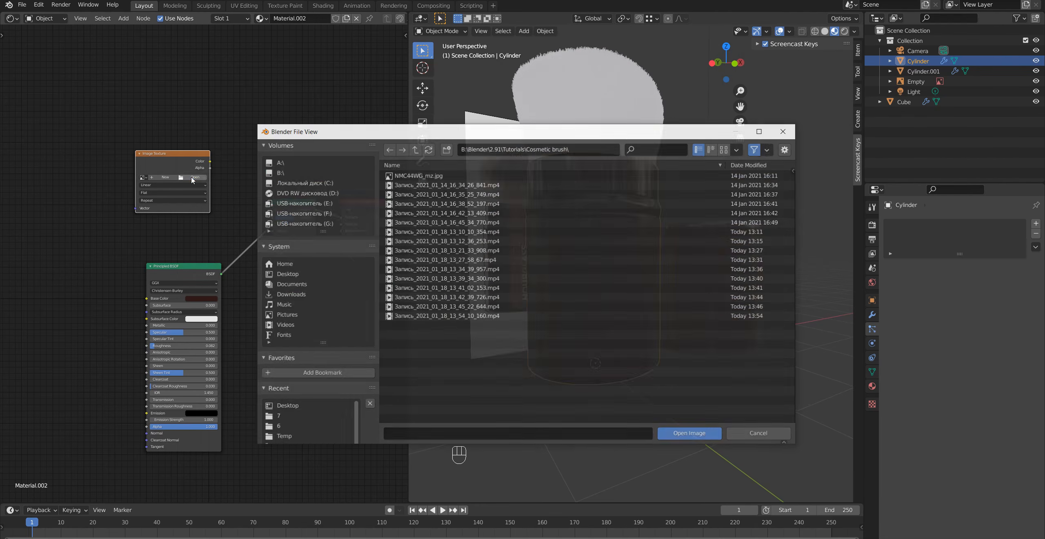
pyautogui.click(287, 284)
pyautogui.doubleClick(420, 243)
pyautogui.scroll(3, 170, 199)
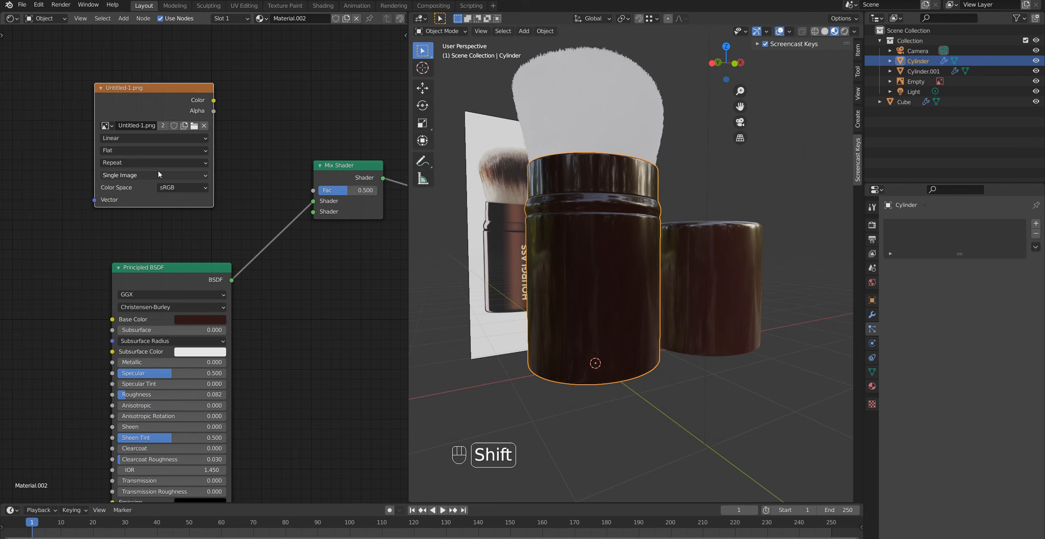
# Add Texture Coordinate and Mapping nodes to the image texture with Node Wrangler's texture setup
pyautogui.scroll(-2, 211, 196)
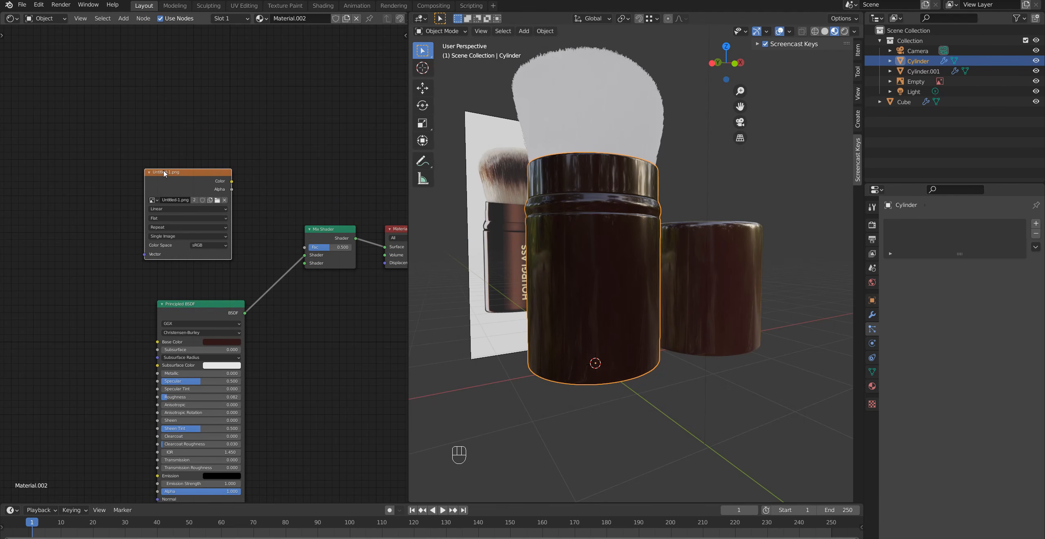
pyautogui.keyDown('shift'); pyautogui.moveTo(184, 185); pyautogui.dragTo(278, 155, button='middle'); pyautogui.keyUp('shift')
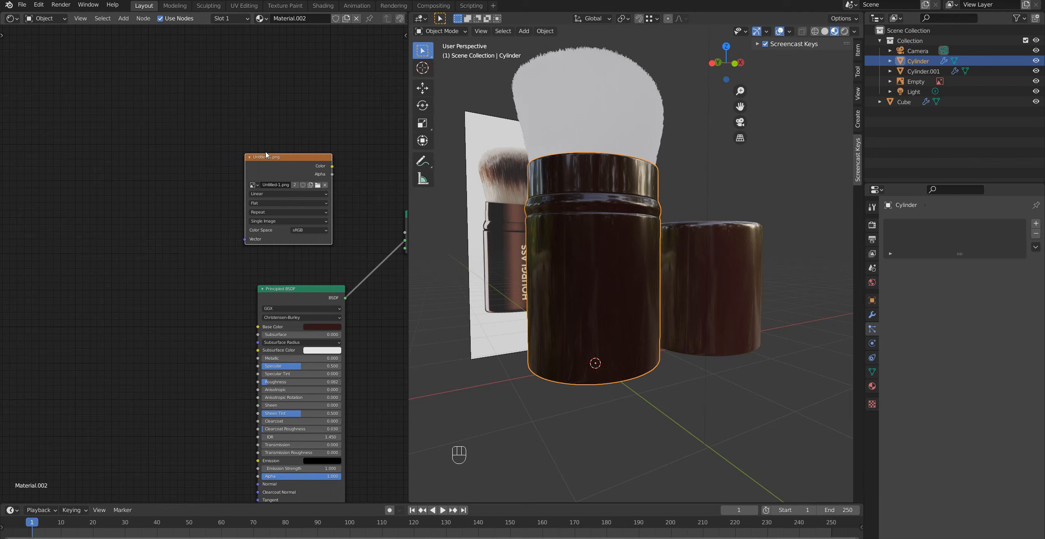
pyautogui.hotkey('ctrl', 't')
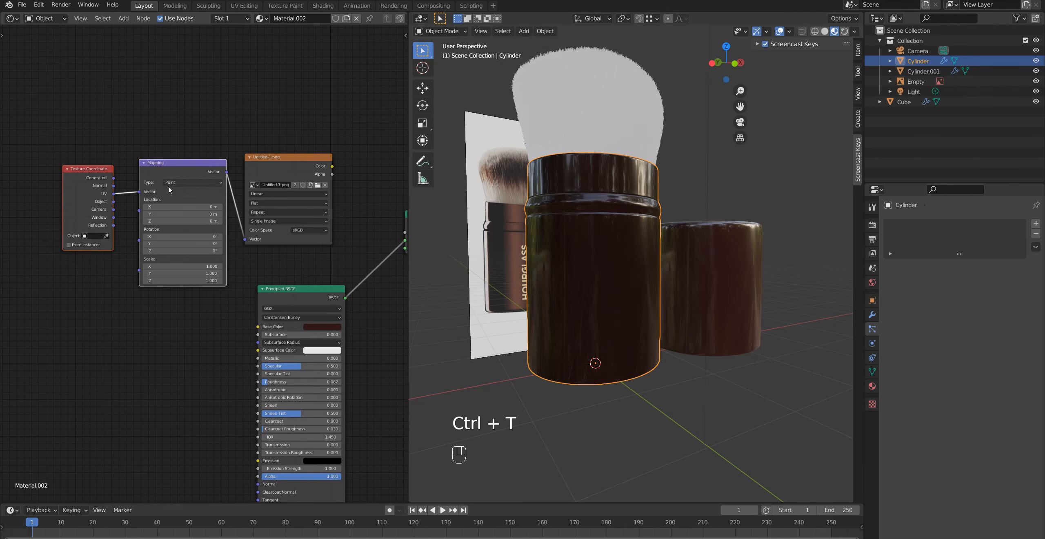
pyautogui.scroll(1, 49, 155)
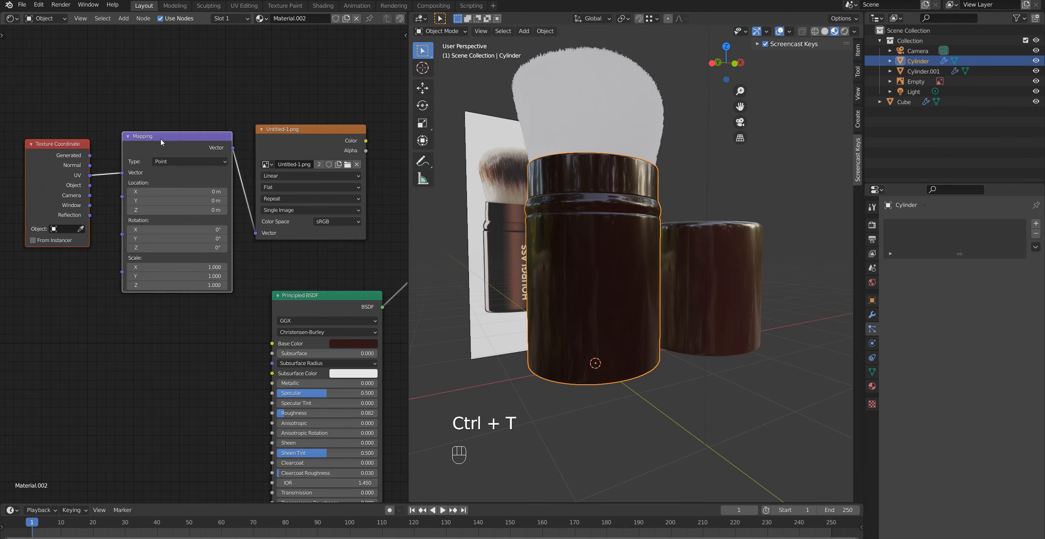
# Check in the add-on preferences whether Node Wrangler is enabled
pyautogui.click(39, 5)
pyautogui.click(77, 141)
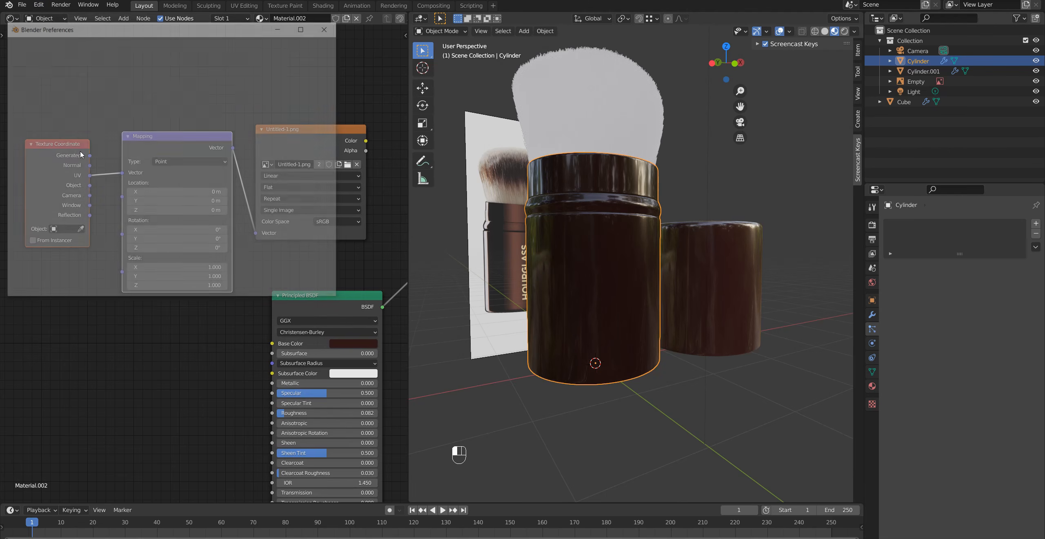
pyautogui.click(391, 102)
pyautogui.write('w')
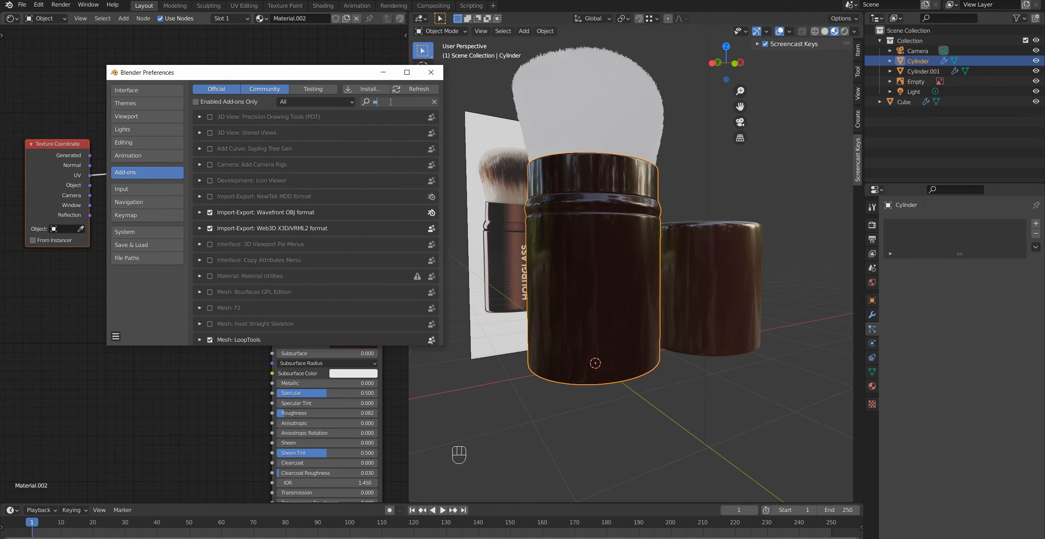
pyautogui.write('ran')
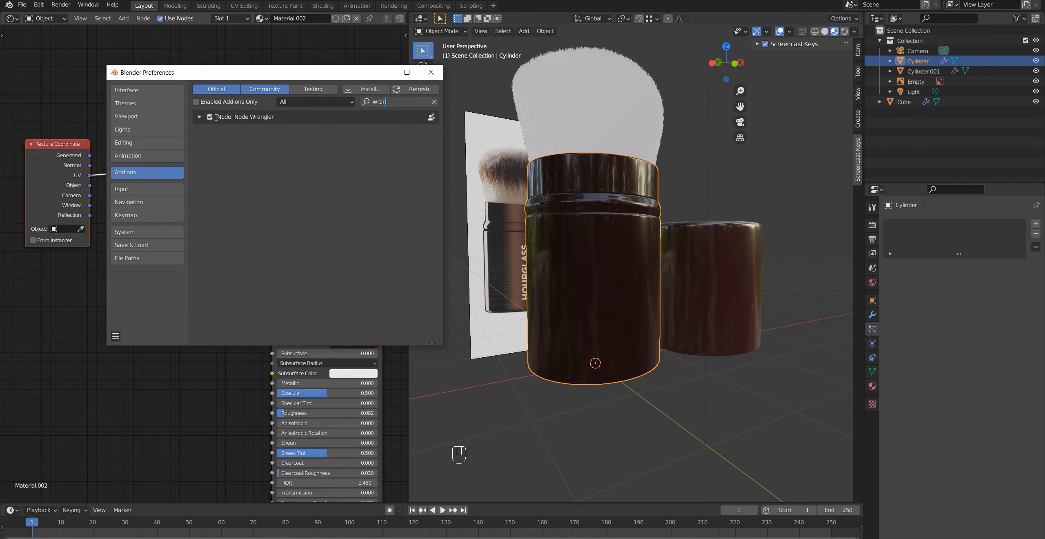
pyautogui.click(430, 72)
# Connect the image texture's Alpha output to the Mix Shader's Fac input
pyautogui.moveTo(221, 220); pyautogui.dragTo(129, 223, button='middle')
pyautogui.scroll(-2, 263, 174)
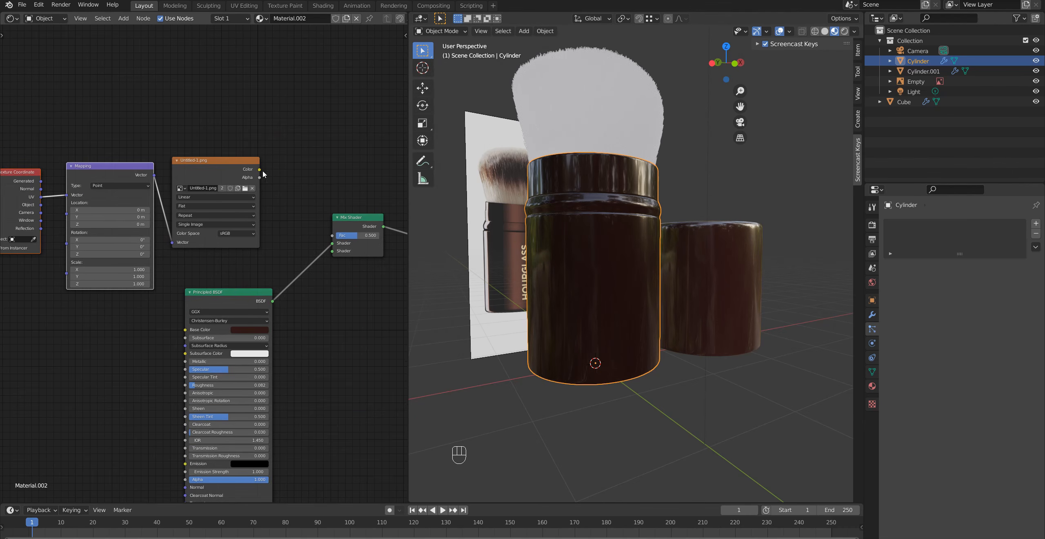
pyautogui.scroll(1, 257, 174)
pyautogui.moveTo(274, 154); pyautogui.dragTo(368, 229)
pyautogui.scroll(-2, 260, 280)
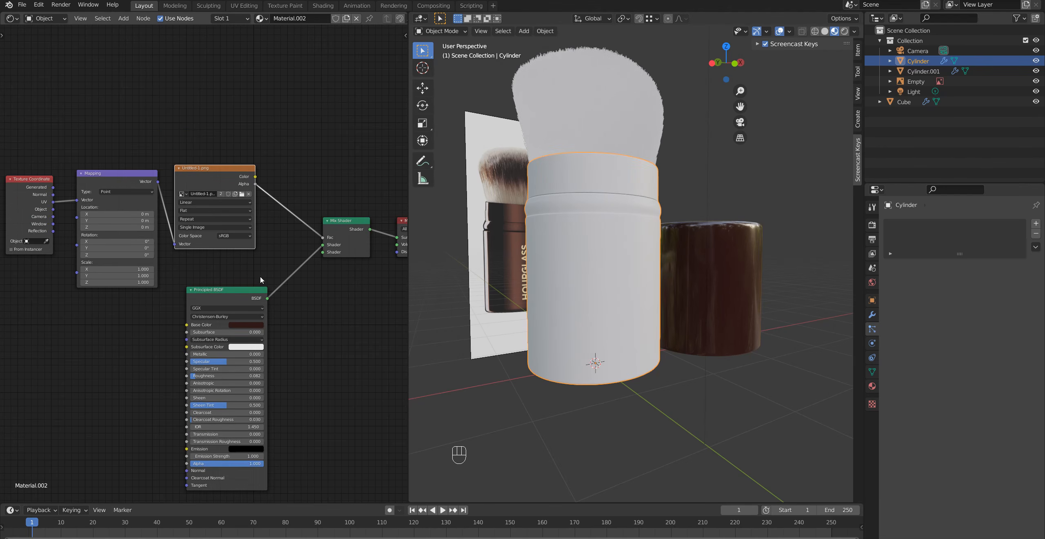
# Move the Texture Coordinate, Mapping and image texture nodes up, clear of the shader nodes
pyautogui.moveTo(54, 132); pyautogui.dragTo(191, 107)
pyautogui.click(39, 178)
pyautogui.moveTo(40, 180); pyautogui.dragTo(38, 99)
pyautogui.keyDown('shift'); pyautogui.moveTo(233, 268); pyautogui.dragTo(206, 233, button='middle'); pyautogui.keyUp('shift')
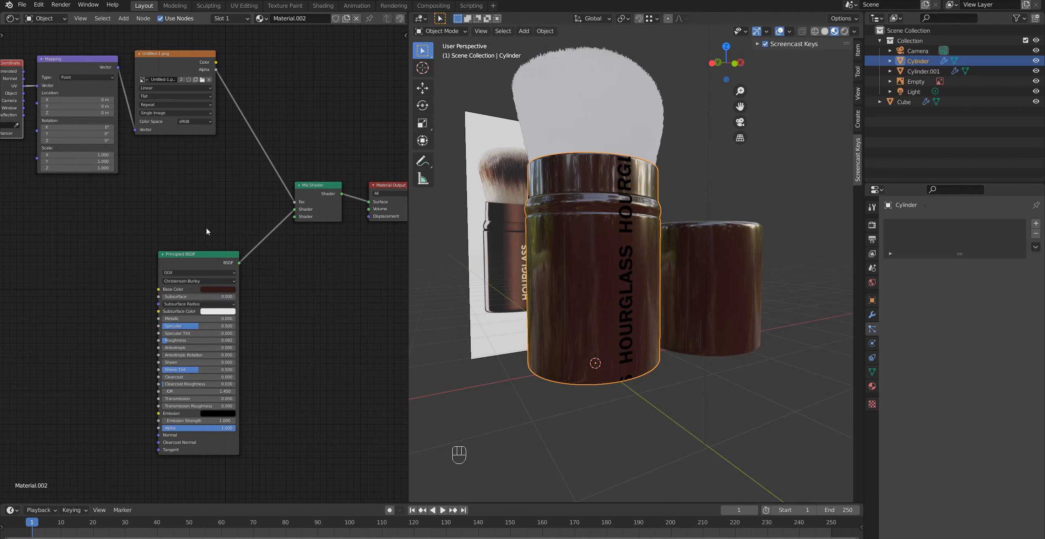
# Add a second Principled BSDF node and connect it to the Mix Shader's second Shader input for the label colour
pyautogui.hotkey('shift', 'a')
pyautogui.moveTo(203, 265)
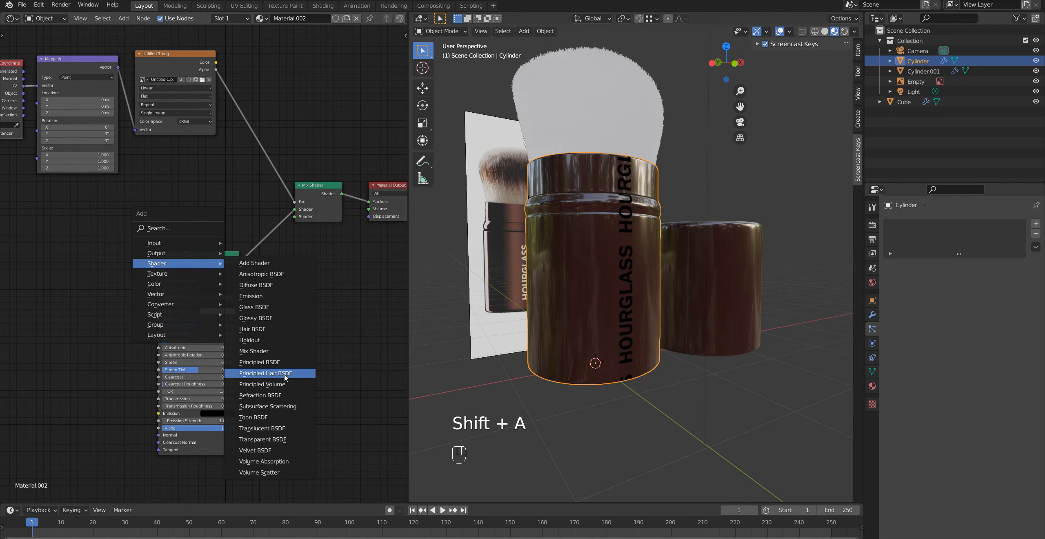
pyautogui.click(283, 362)
pyautogui.click(63, 217)
pyautogui.moveTo(141, 227); pyautogui.dragTo(297, 217)
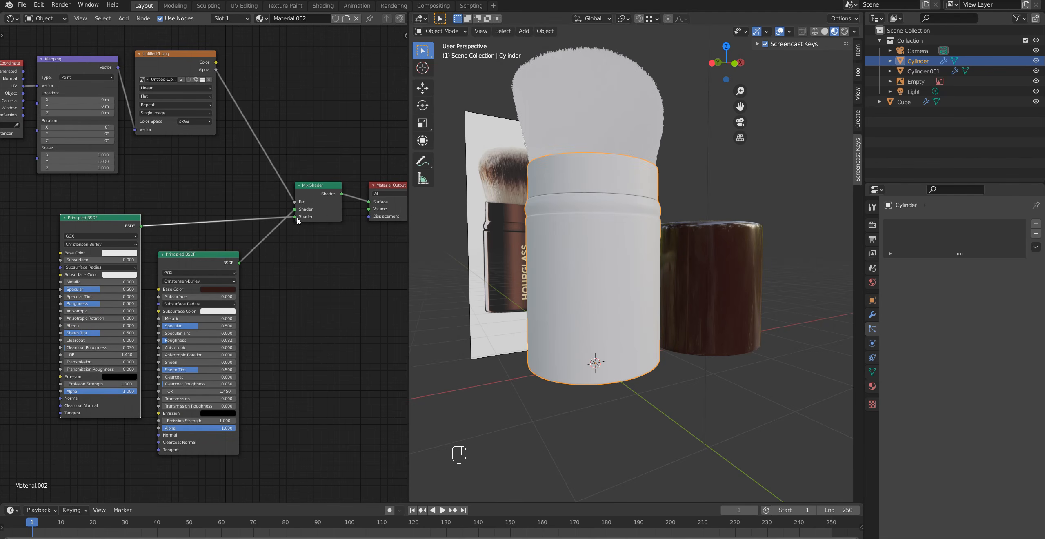
pyautogui.scroll(3, 302, 214)
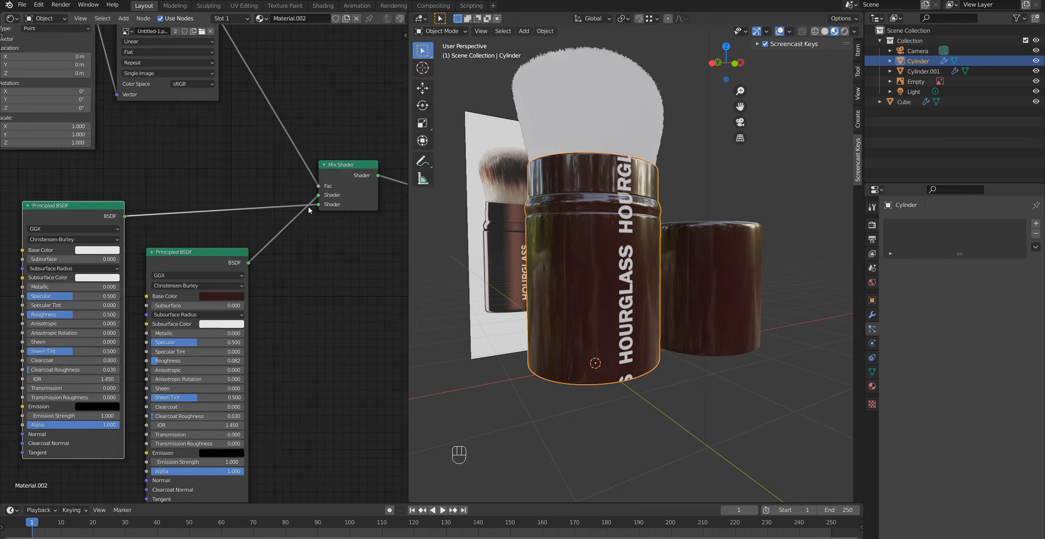
pyautogui.keyDown('shift'); pyautogui.moveTo(93, 304); pyautogui.dragTo(154, 257, button='middle'); pyautogui.keyUp('shift')
pyautogui.scroll(1, 154, 259)
pyautogui.moveTo(568, 310)
pyautogui.mouseDown(button='middle')
pyautogui.moveTo(704, 310)
pyautogui.moveTo(559, 318)
pyautogui.mouseUp(button='middle')
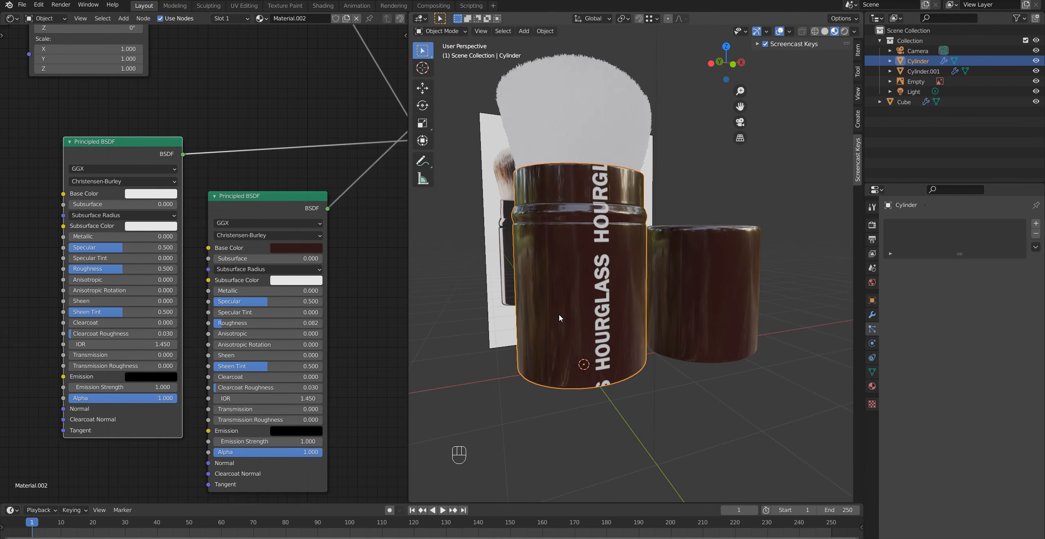
# Set the Untitled-1.png image texture's extension to Extend to stop the label repeating on the handle
pyautogui.keyDown('shift'); pyautogui.moveTo(147, 44); pyautogui.dragTo(93, 276, button='middle'); pyautogui.keyUp('shift')
pyautogui.scroll(1, 277, 198)
pyautogui.click(177, 190)
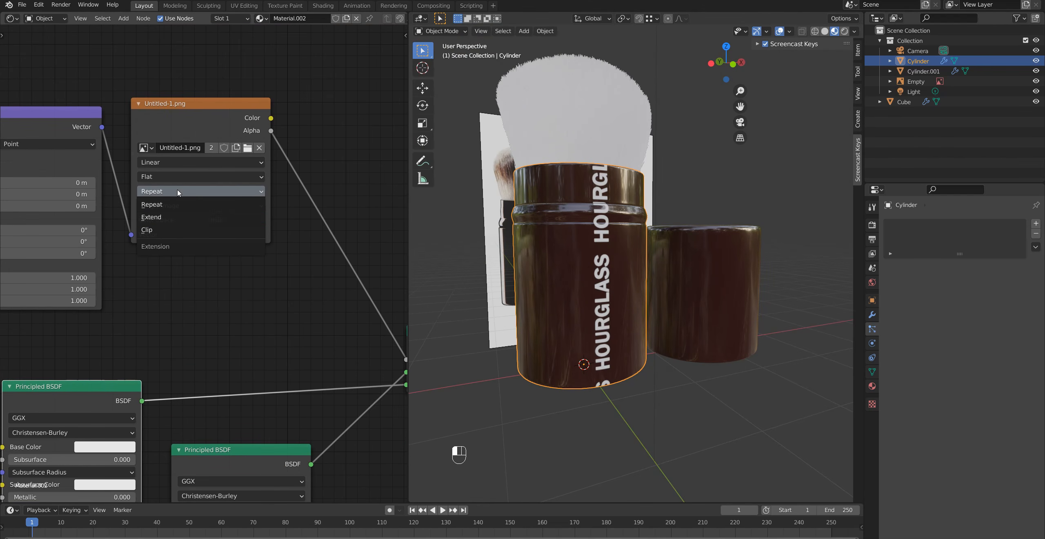
pyautogui.click(172, 218)
pyautogui.moveTo(470, 294); pyautogui.dragTo(547, 302, button='middle')
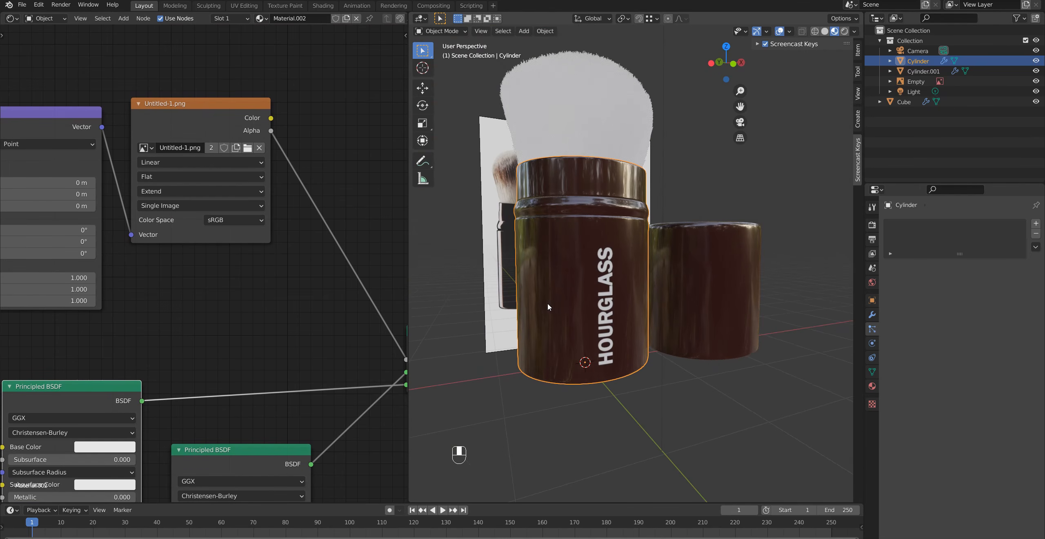
# Replace the shader editor with the Image Editor and enter Edit Mode on the handle in front view
pyautogui.click(11, 18)
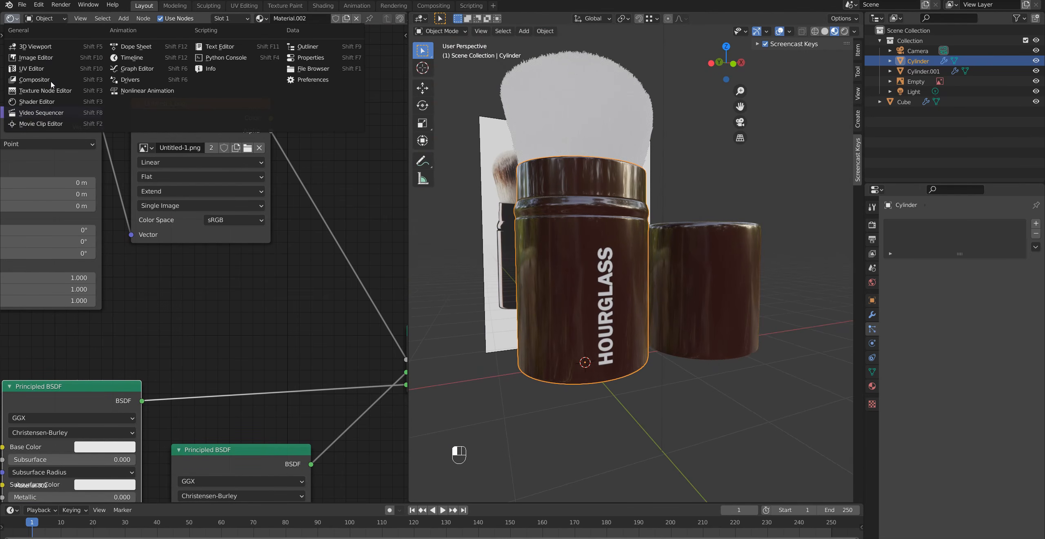
pyautogui.click(37, 57)
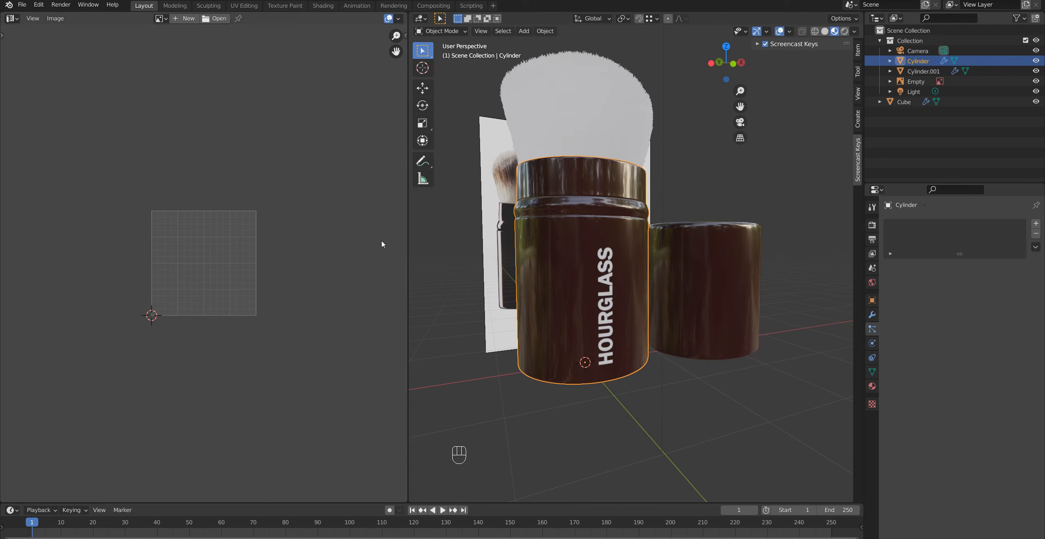
pyautogui.press('Tab')
pyautogui.press('KP_1')
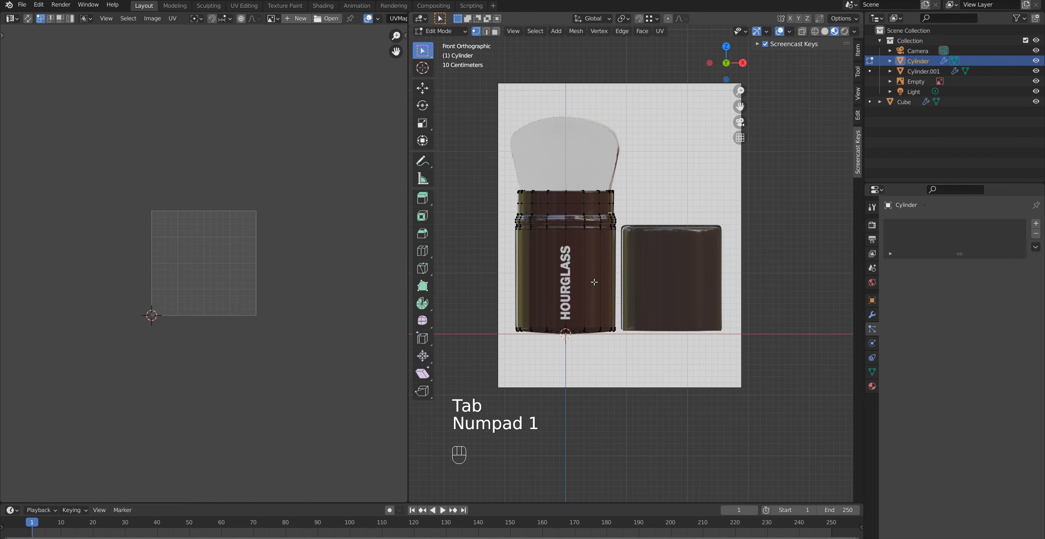
# Select the handle's front half and project its UVs from the front view
pyautogui.moveTo(482, 158); pyautogui.dragTo(653, 361)
pyautogui.press('u')
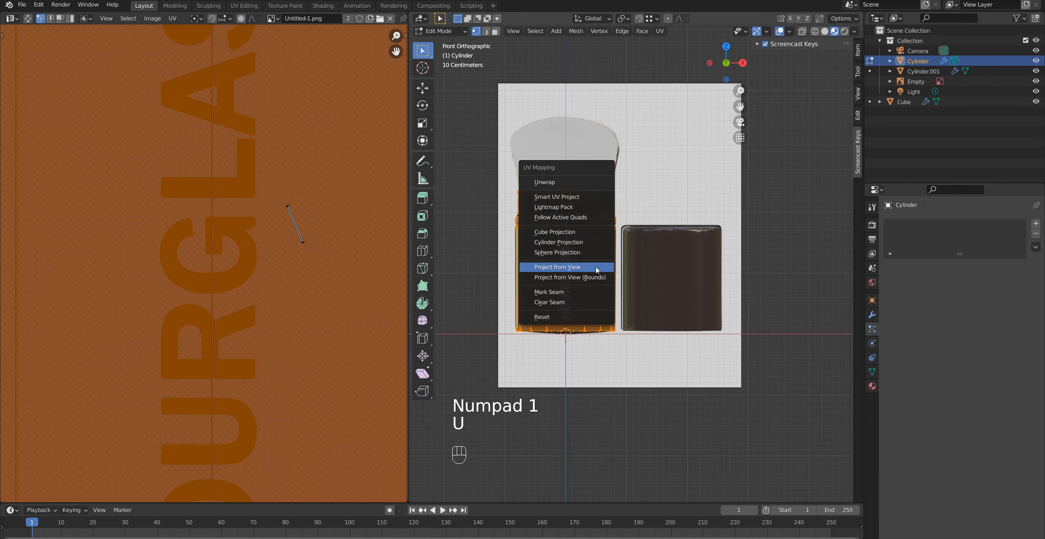
pyautogui.click(596, 268)
pyautogui.moveTo(559, 284); pyautogui.dragTo(662, 301, button='middle')
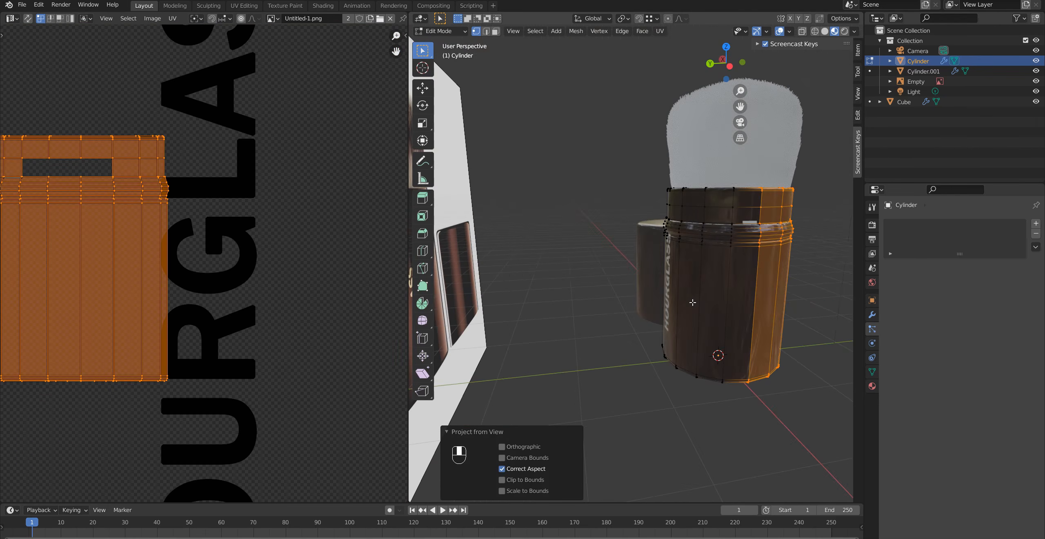
# Select the entire handle mesh and unwrap it
pyautogui.press('a')
pyautogui.press('u')
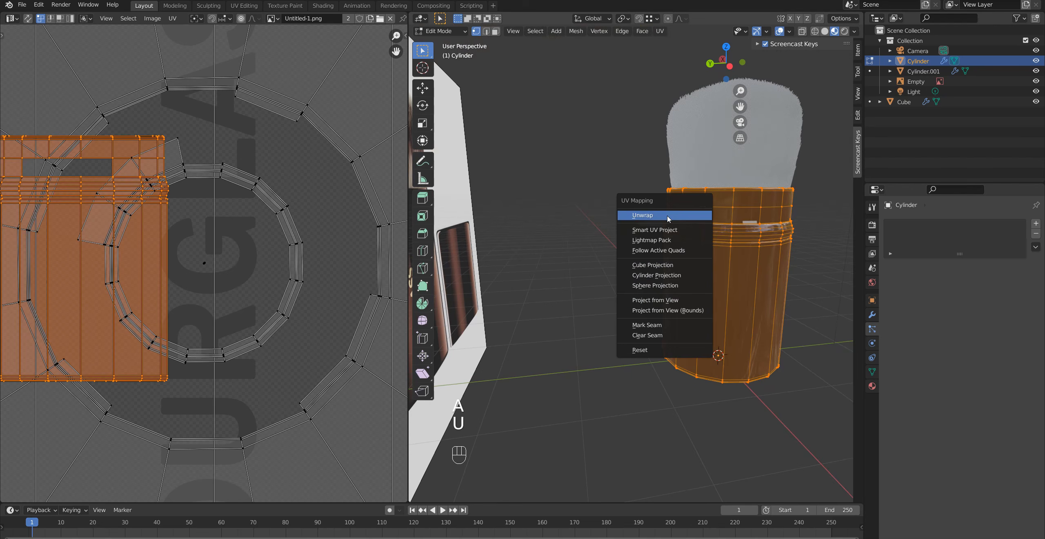
pyautogui.click(654, 215)
pyautogui.moveTo(654, 245); pyautogui.dragTo(637, 303, button='middle')
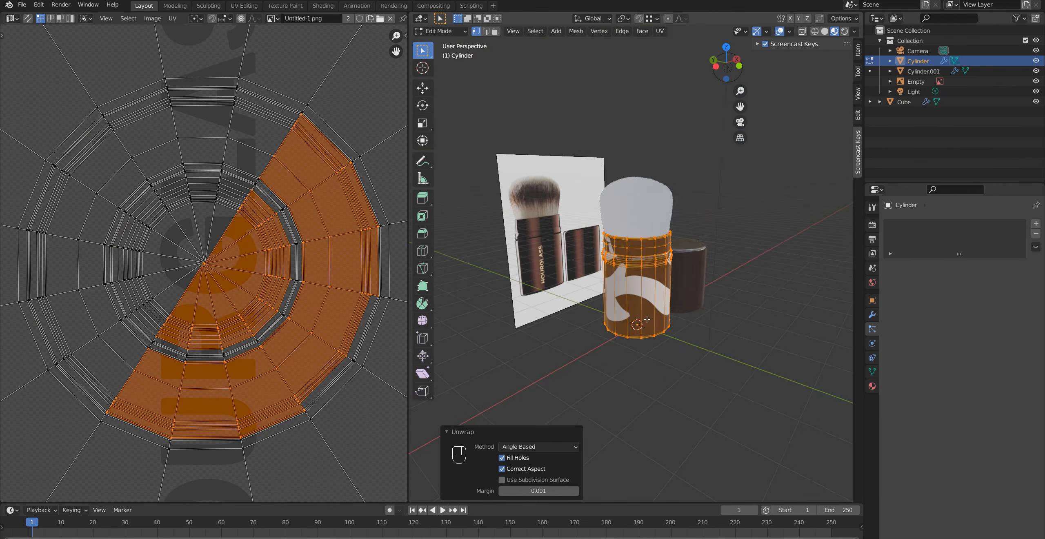
# Select the whole linked UV island and move it clear of the HOURGLASS image
pyautogui.scroll(-4, 663, 322)
pyautogui.scroll(-9, 231, 266)
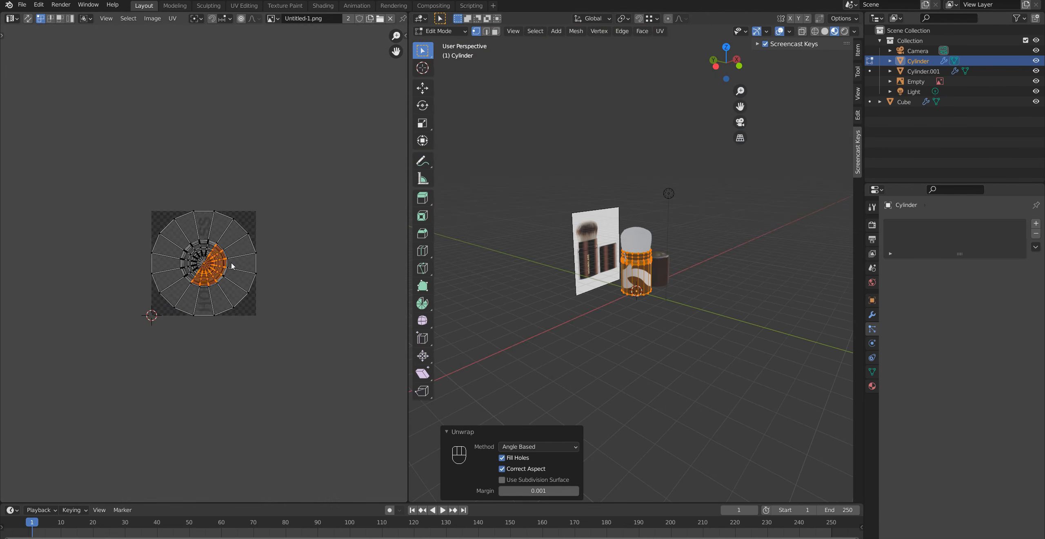
pyautogui.press('l')
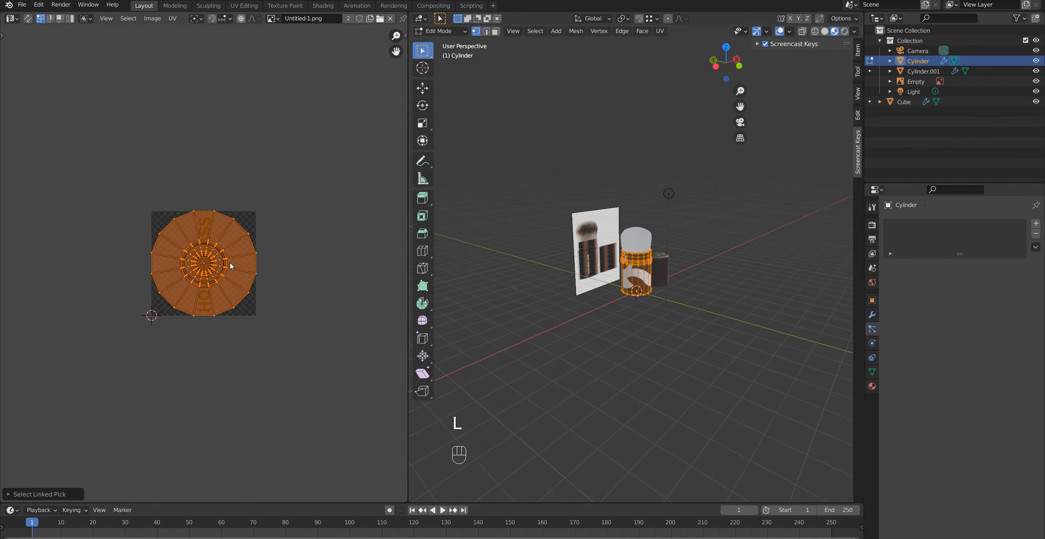
pyautogui.press('g')
pyautogui.click(307, 156)
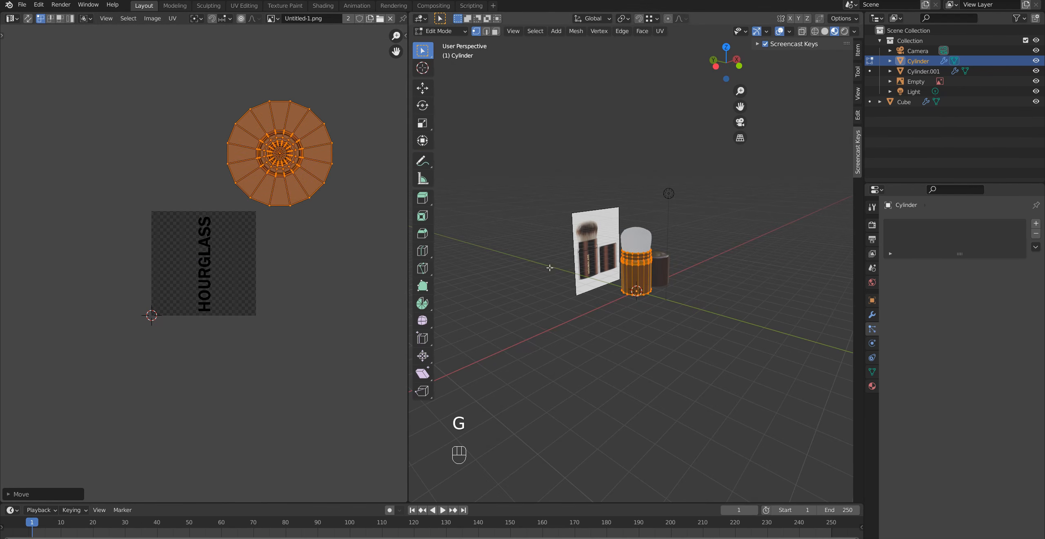
# Select only the handle's front-facing geometry in front view and project its UVs from view
pyautogui.press('KP_1')
pyautogui.press('Tab')
pyautogui.press('Tab')
pyautogui.moveTo(495, 157); pyautogui.dragTo(649, 353)
pyautogui.scroll(2, 591, 291)
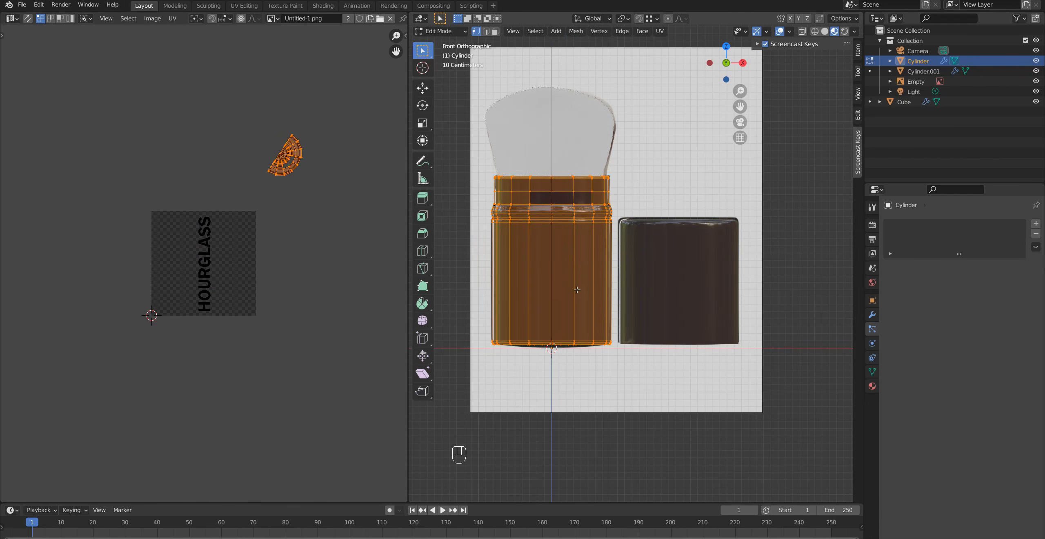
pyautogui.press('u')
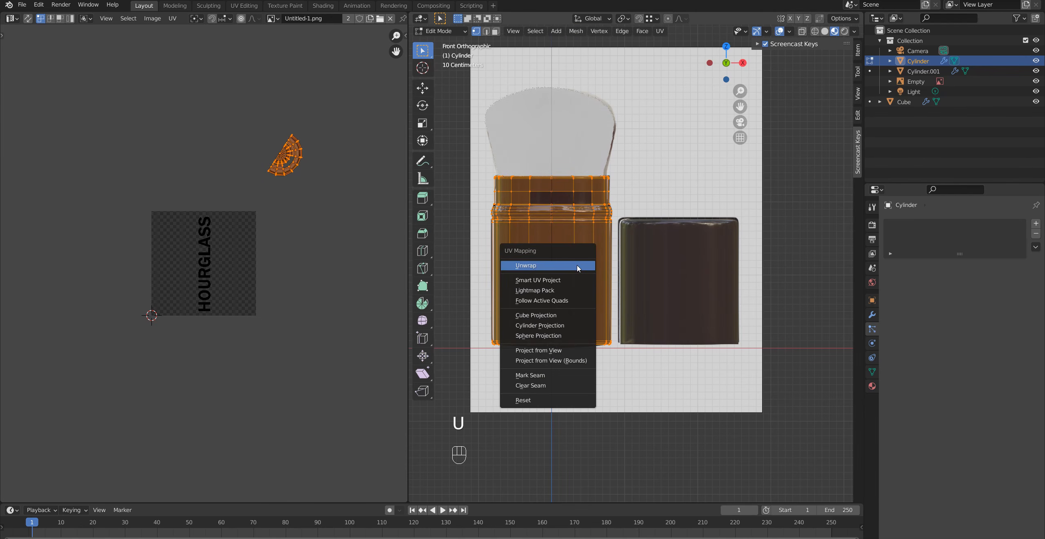
pyautogui.click(558, 355)
pyautogui.moveTo(537, 272)
pyautogui.mouseDown(button='middle')
pyautogui.moveTo(613, 265)
pyautogui.moveTo(548, 273)
pyautogui.mouseUp(button='middle')
# Scale up the projected UVs until the HOURGLASS text fits within the handle's body
pyautogui.scroll(6, 202, 277)
pyautogui.scroll(-3, 204, 288)
pyautogui.press('s')
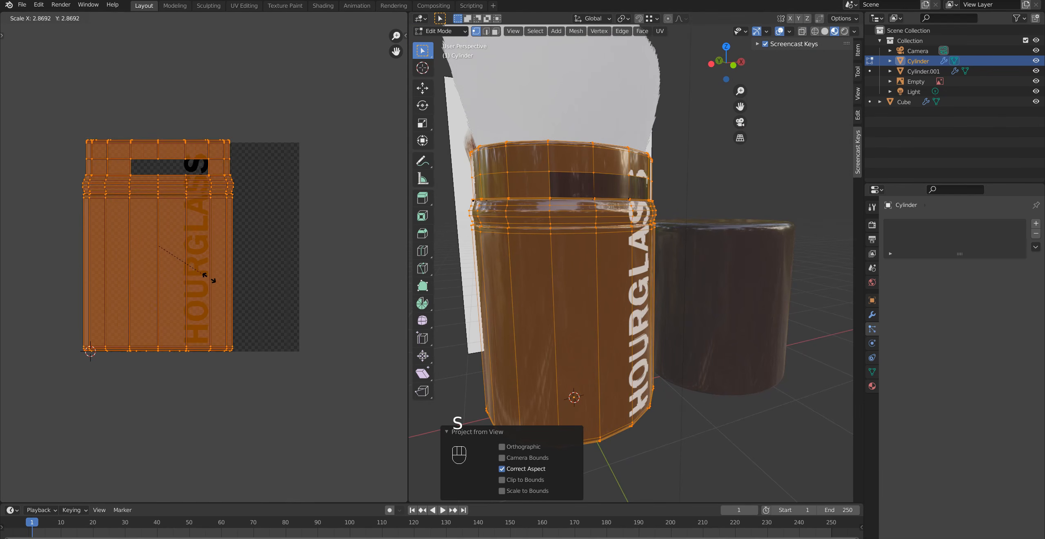
pyautogui.click(235, 302)
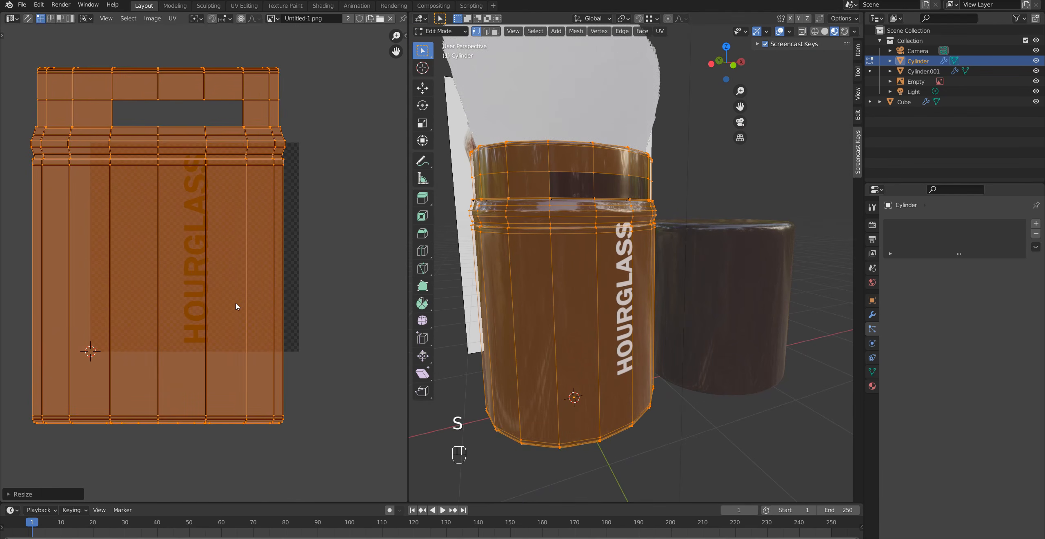
# Enlarge the projected UVs slightly more and move them up along Y to lower the label on the handle
pyautogui.scroll(-3, 543, 266)
pyautogui.keyDown('shift'); pyautogui.moveTo(522, 311); pyautogui.dragTo(541, 271, button='middle'); pyautogui.keyUp('shift')
pyautogui.press('s')
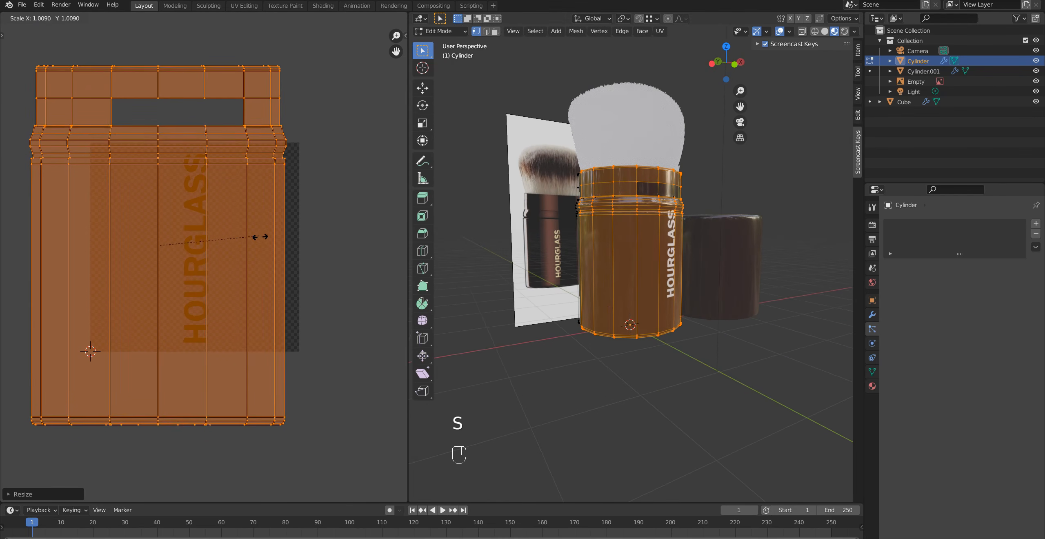
pyautogui.press('g')
pyautogui.press('y')
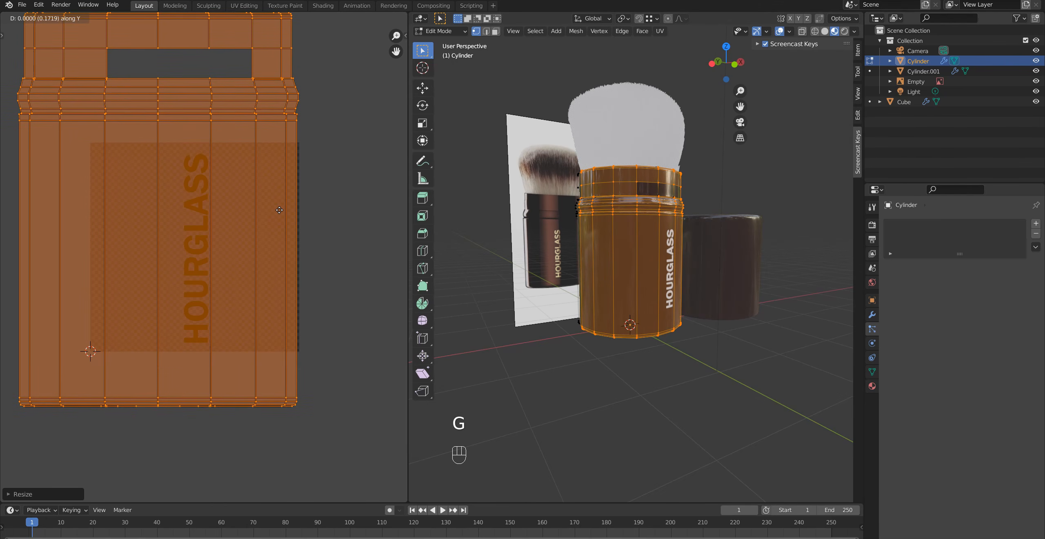
pyautogui.click(307, 206)
# Shift the projected UVs along X to centre the label on the handle in front view
pyautogui.moveTo(551, 294); pyautogui.dragTo(602, 299, button='middle')
pyautogui.press('KP_1')
pyautogui.press('g')
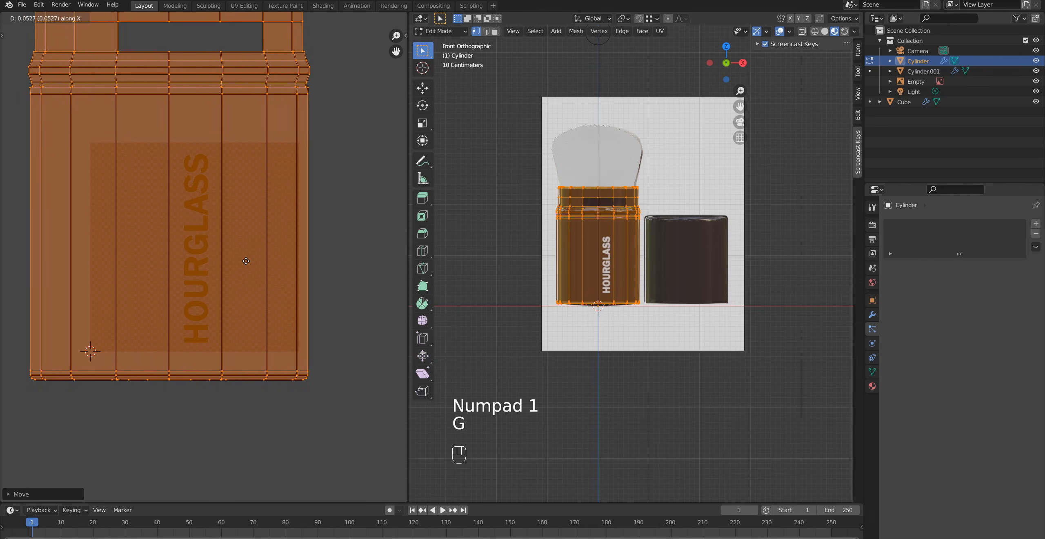
pyautogui.click(263, 261)
# Leave Edit Mode and move the reference image about -1.9 m along X so its brush stands beside the model
pyautogui.press('Tab')
pyautogui.click(708, 169)
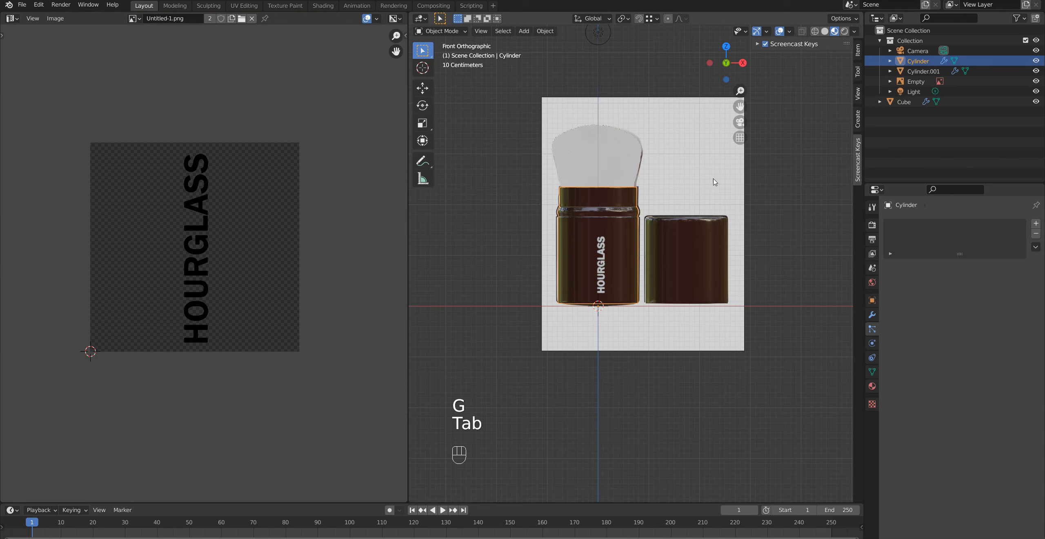
pyautogui.press('g')
pyautogui.press('x')
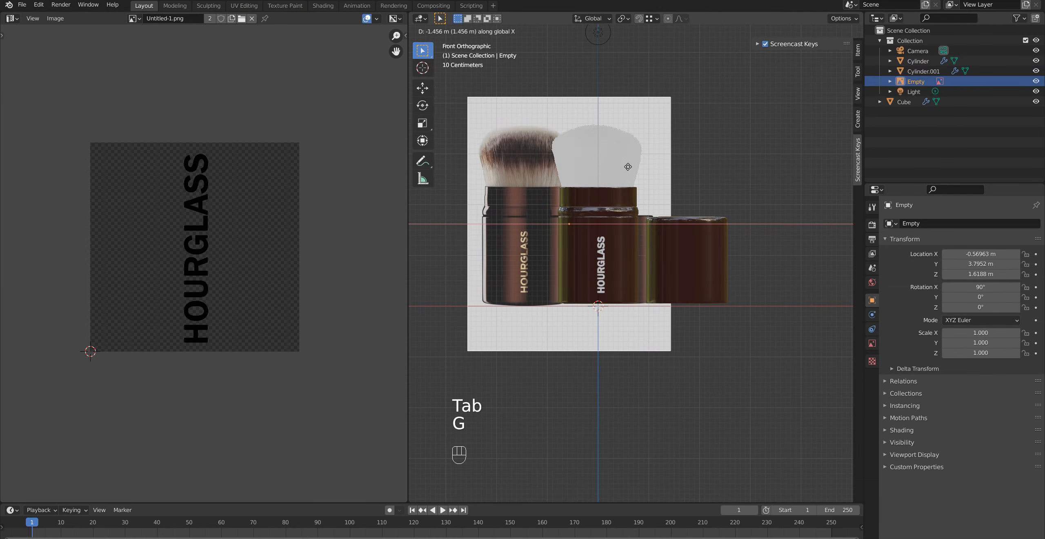
pyautogui.click(609, 167)
# Scale down the handle's projected UVs to enlarge the label and shift them along Y towards the reference placement
pyautogui.scroll(3, 576, 281)
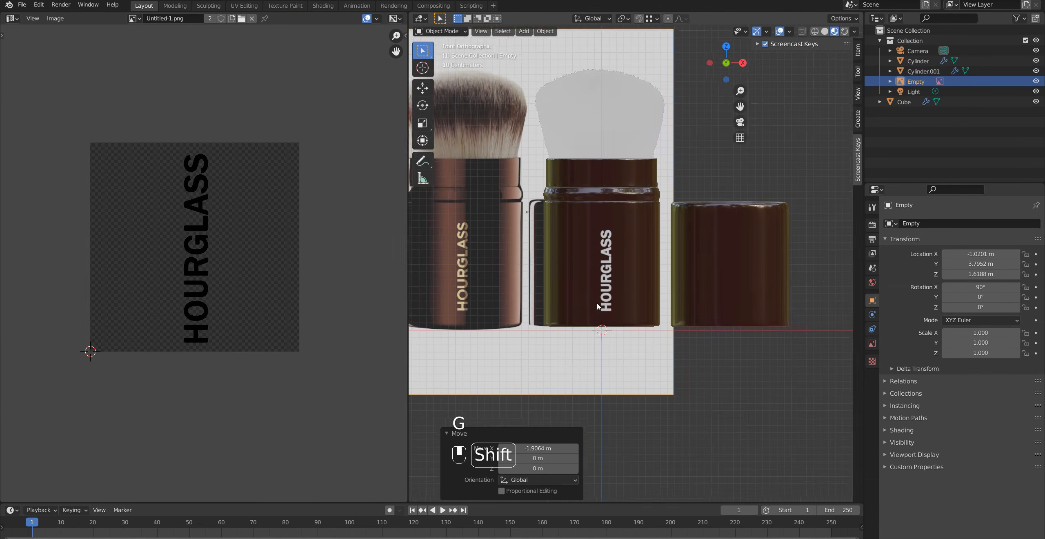
pyautogui.click(610, 301)
pyautogui.press('Tab')
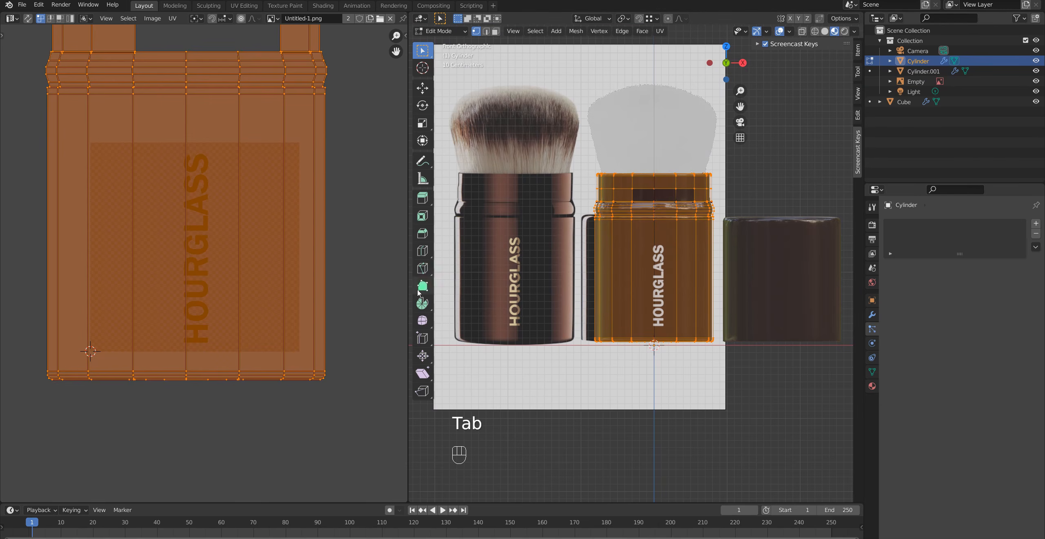
pyautogui.press('s')
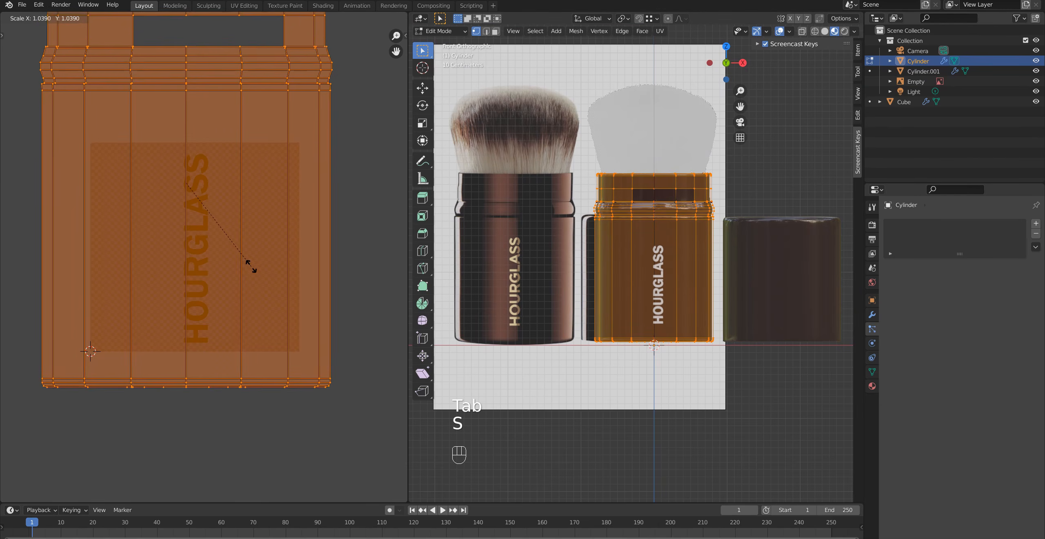
pyautogui.press('shift')
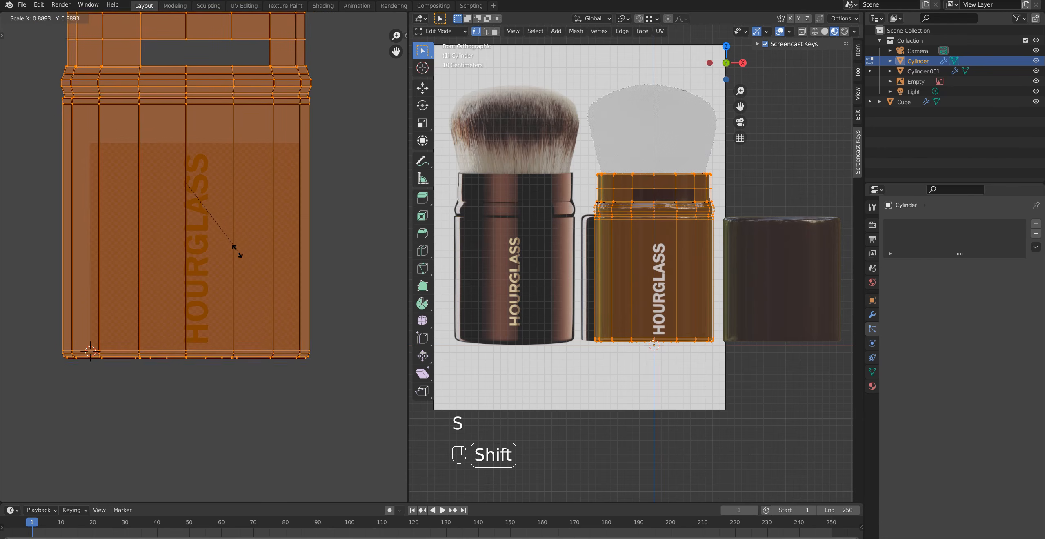
pyautogui.click(177, 188)
pyautogui.press('g')
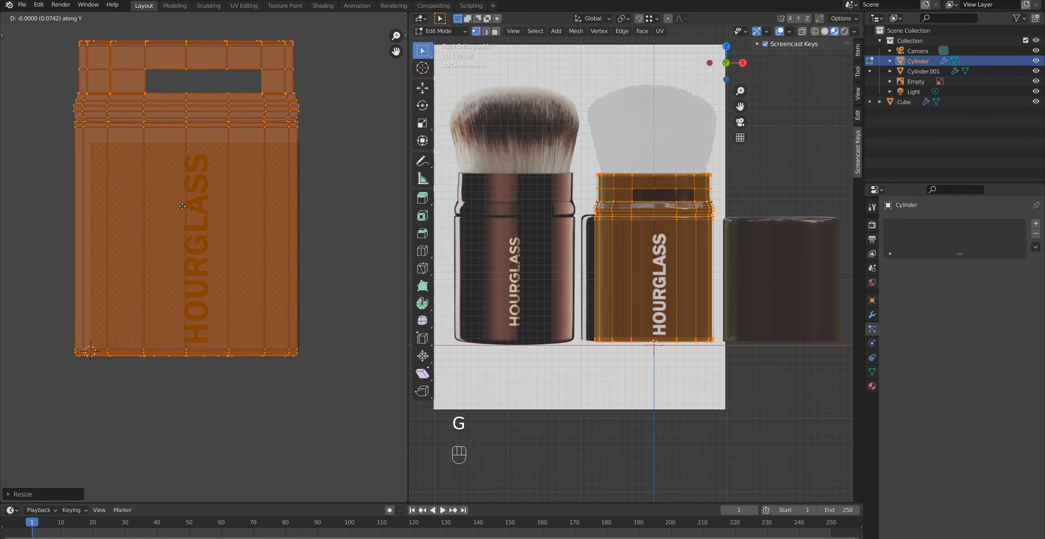
pyautogui.click(213, 240)
# Scale the projected UVs up slightly and move them along X to recentre the label
pyautogui.press('s')
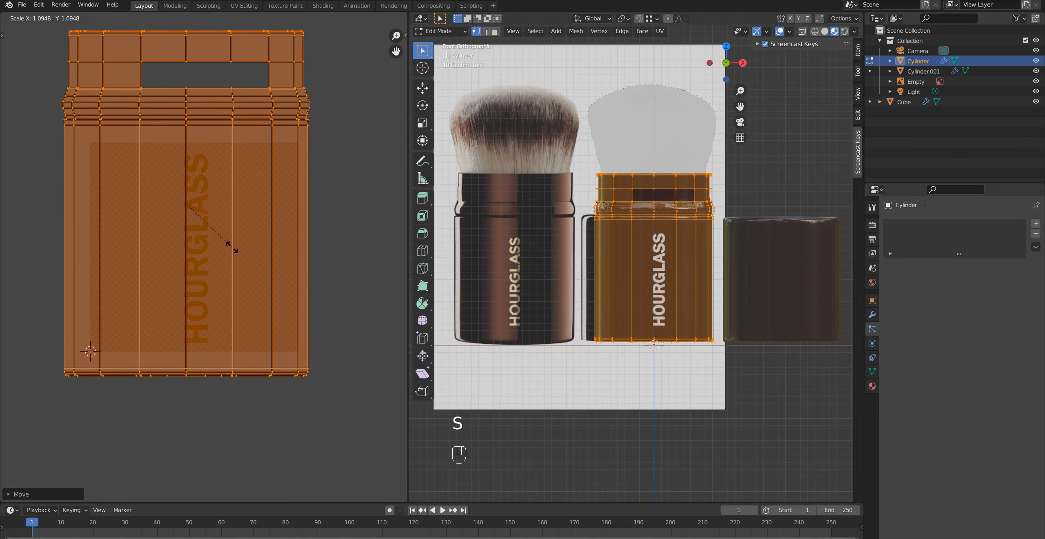
pyautogui.click(232, 250)
pyautogui.press('g')
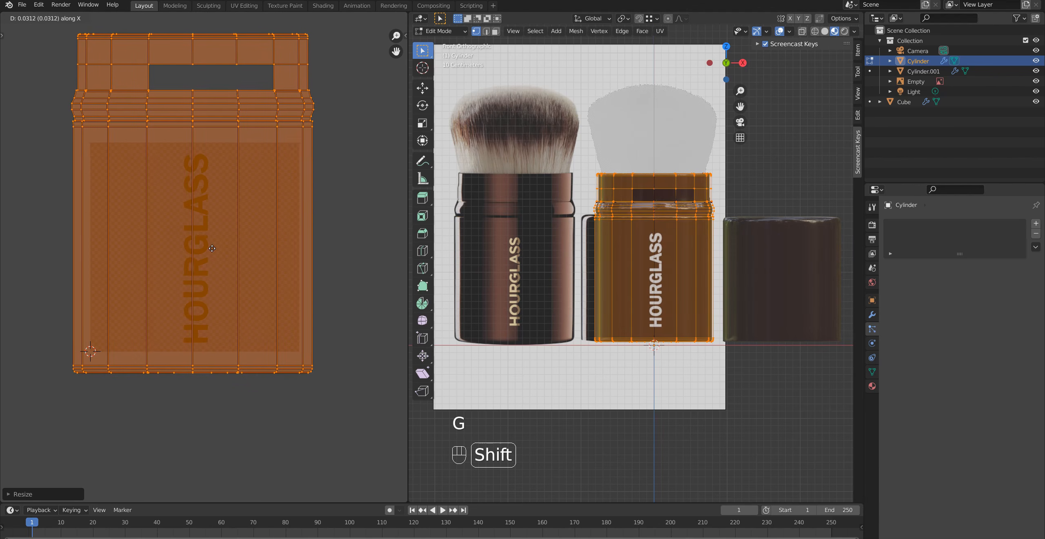
pyautogui.click(220, 247)
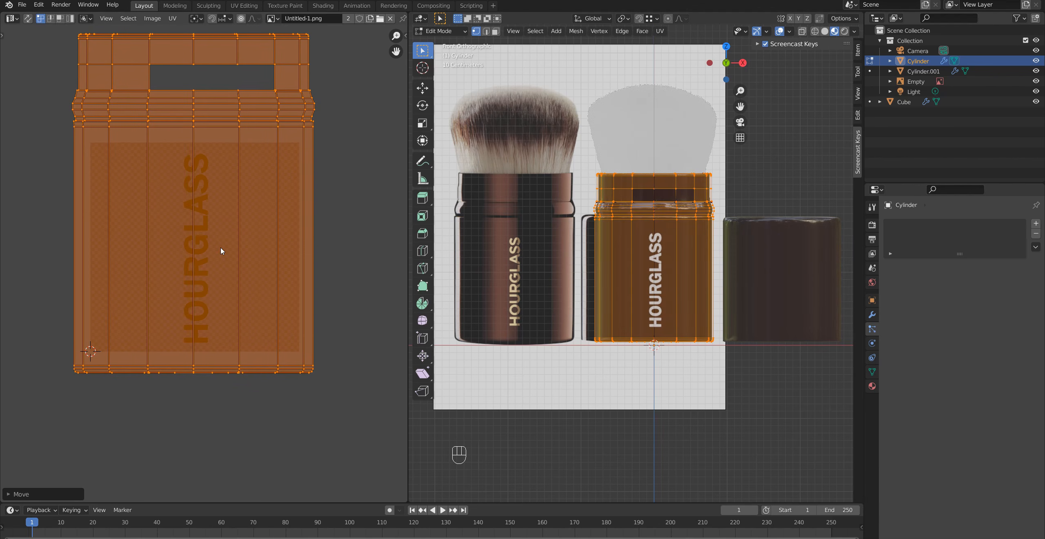
# Scale the projected UVs up slightly, shift them along Y to match the reference label, and leave Edit Mode
pyautogui.press('s')
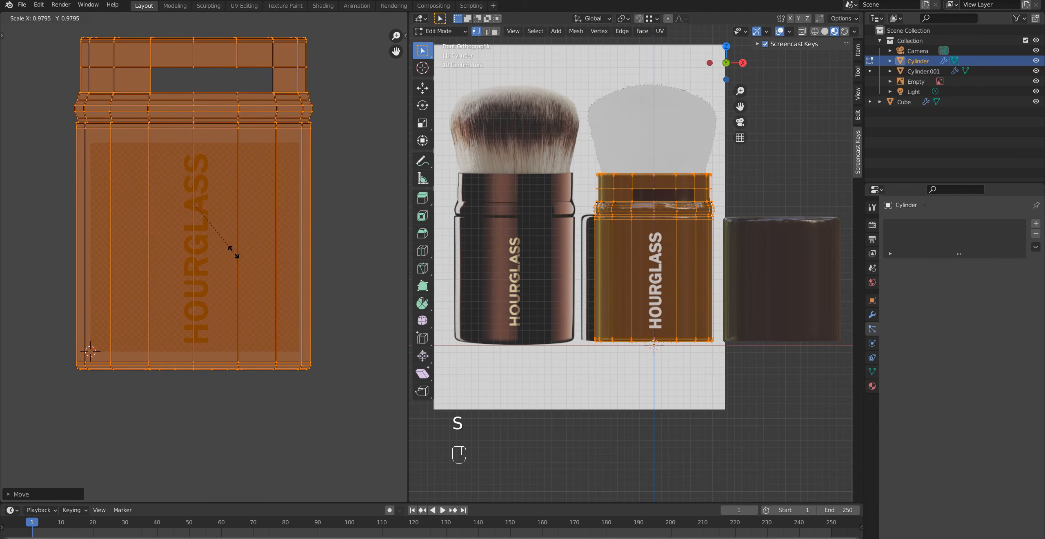
pyautogui.click(238, 259)
pyautogui.press('g')
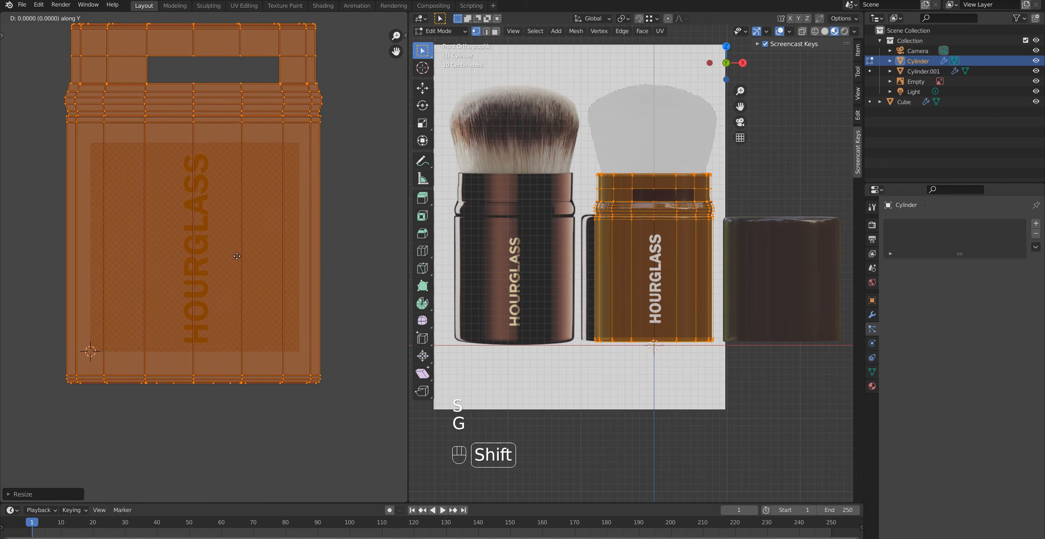
pyautogui.click(237, 134)
pyautogui.press('Tab')
pyautogui.scroll(1, 600, 282)
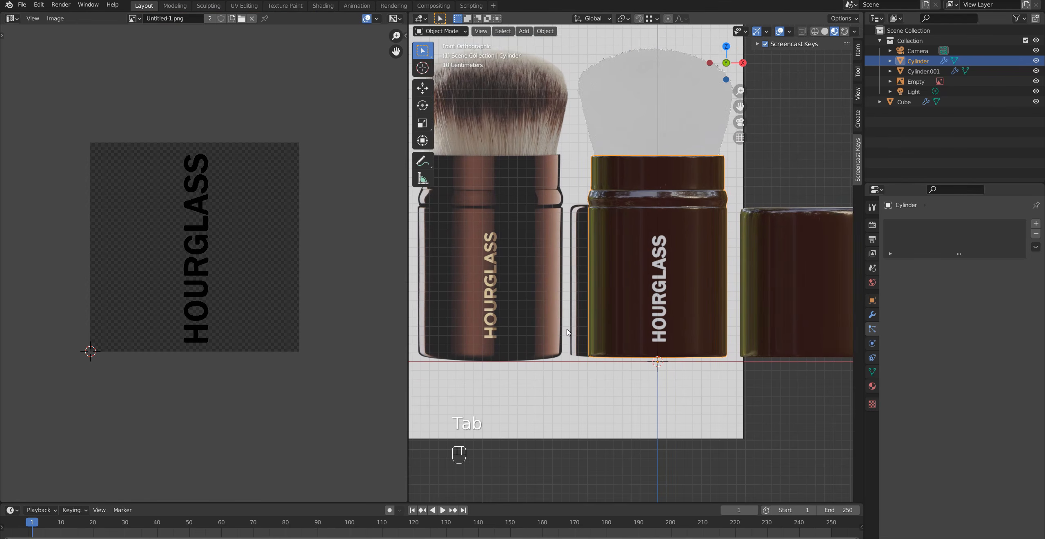
pyautogui.keyDown('shift'); pyautogui.moveTo(576, 331); pyautogui.dragTo(601, 315, button='middle'); pyautogui.keyUp('shift')
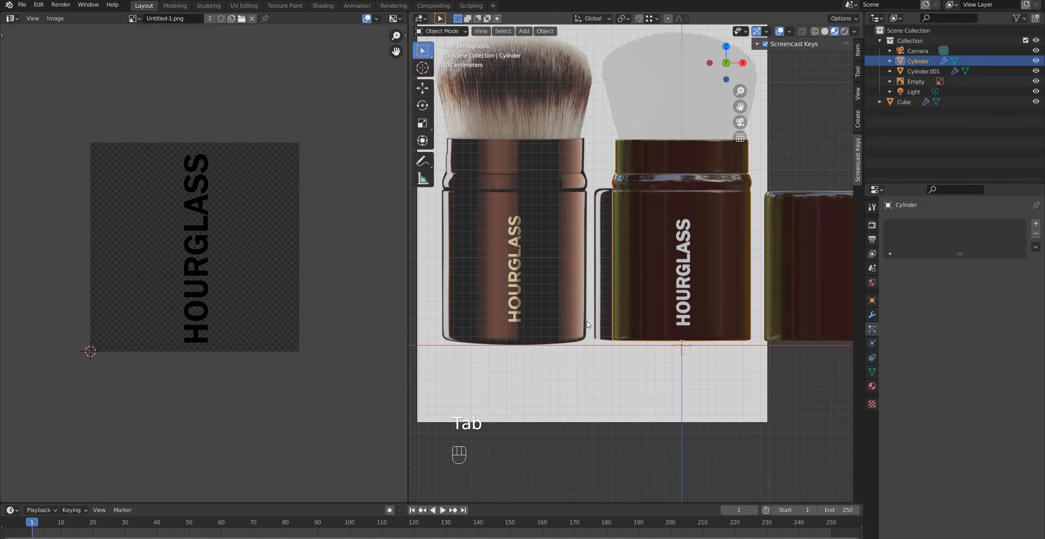
pyautogui.moveTo(531, 300); pyautogui.dragTo(645, 218, button='middle')
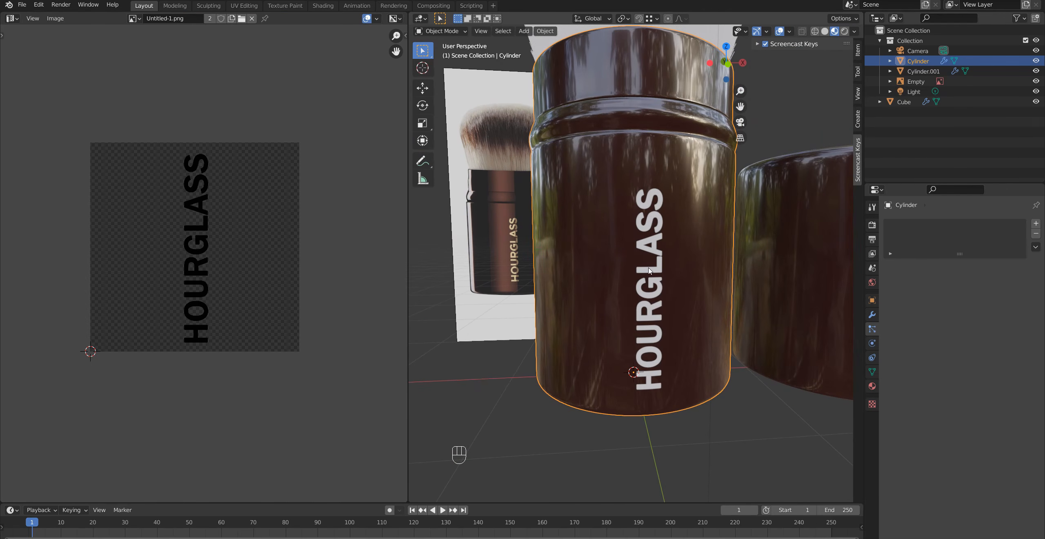
# Show the handle's material in the Shader Editor and set the label shader's Base Color to gold with hue 0.122, saturation 0.748 and value 0.593
pyautogui.click(11, 18)
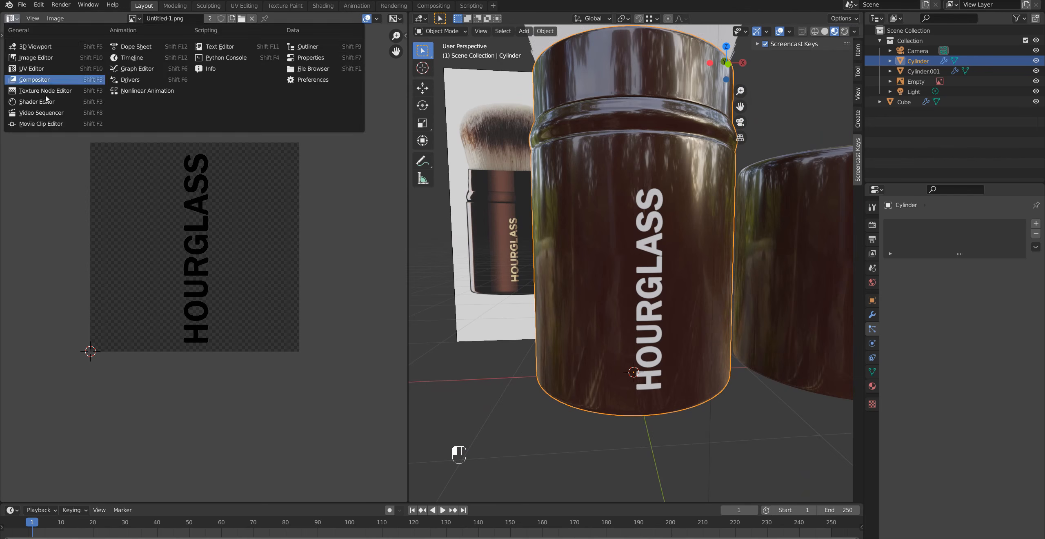
pyautogui.click(11, 18)
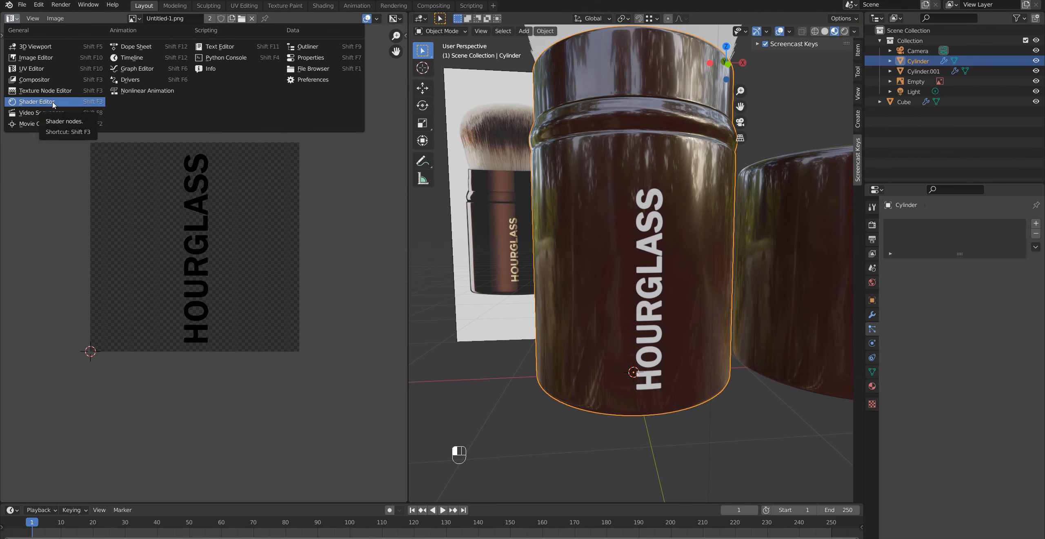
pyautogui.click(53, 102)
pyautogui.moveTo(196, 357); pyautogui.dragTo(236, 275, button='middle')
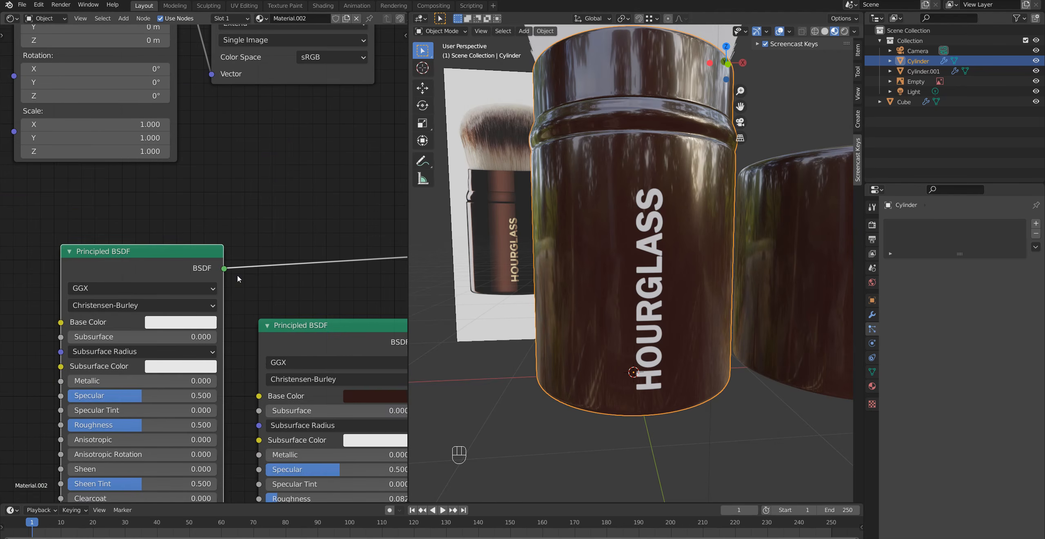
pyautogui.click(206, 322)
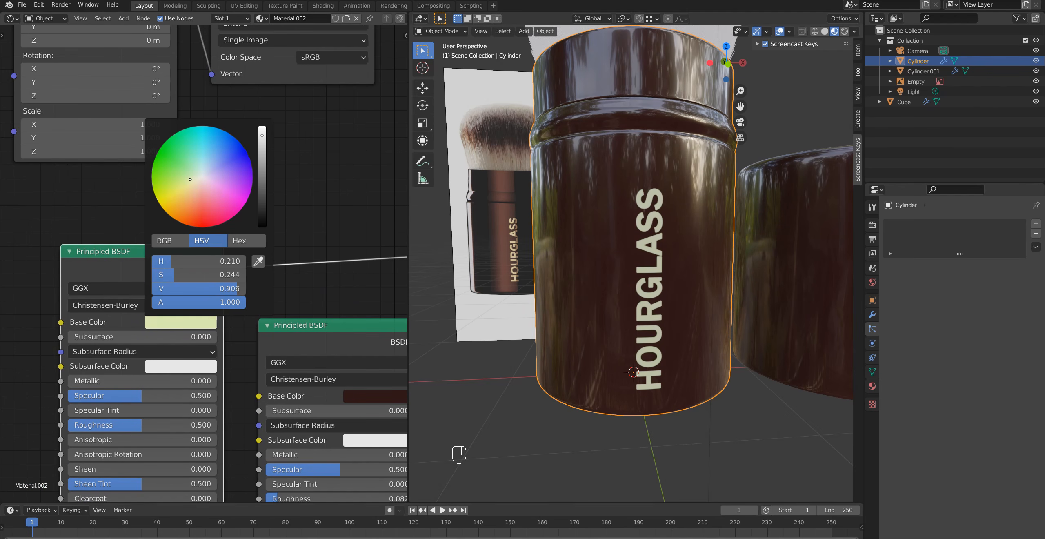
pyautogui.moveTo(191, 187); pyautogui.dragTo(183, 195)
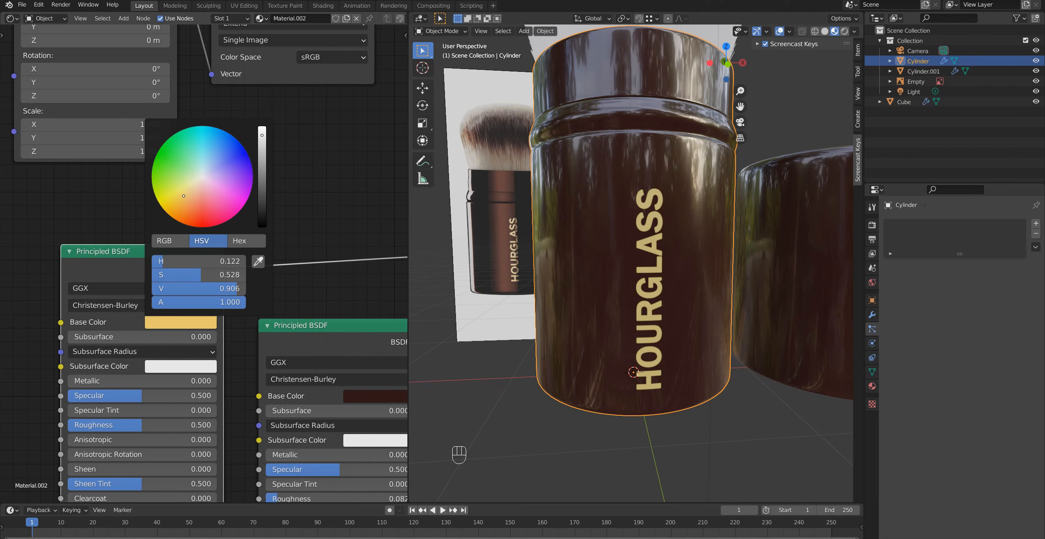
pyautogui.moveTo(261, 156)
pyautogui.mouseDown()
pyautogui.moveTo(262, 177)
pyautogui.moveTo(262, 167)
pyautogui.mouseUp()
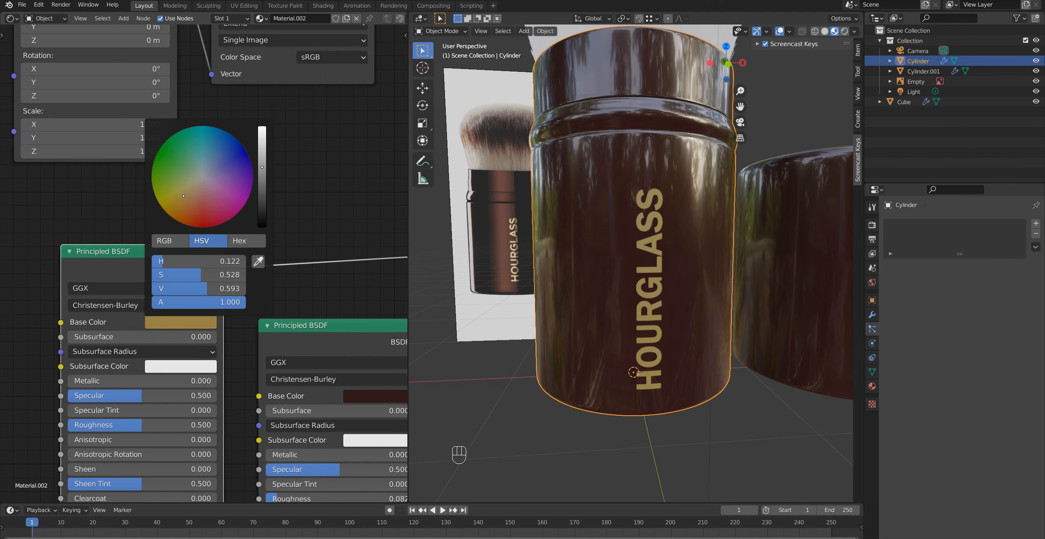
pyautogui.moveTo(194, 275); pyautogui.dragTo(224, 275)
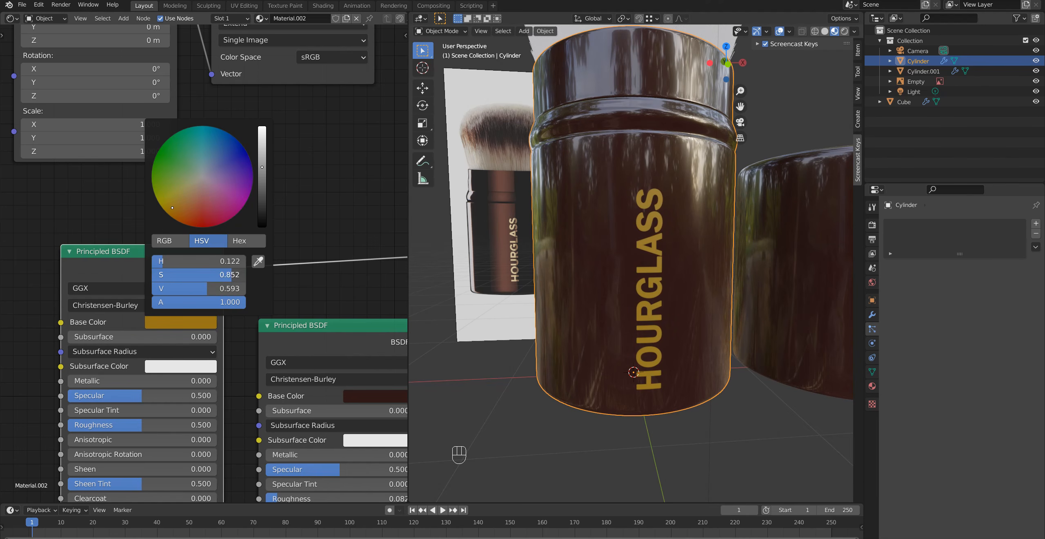
# Set the label shader's Roughness to 0.060 and check the lettering up close
pyautogui.moveTo(134, 425); pyautogui.dragTo(109, 424)
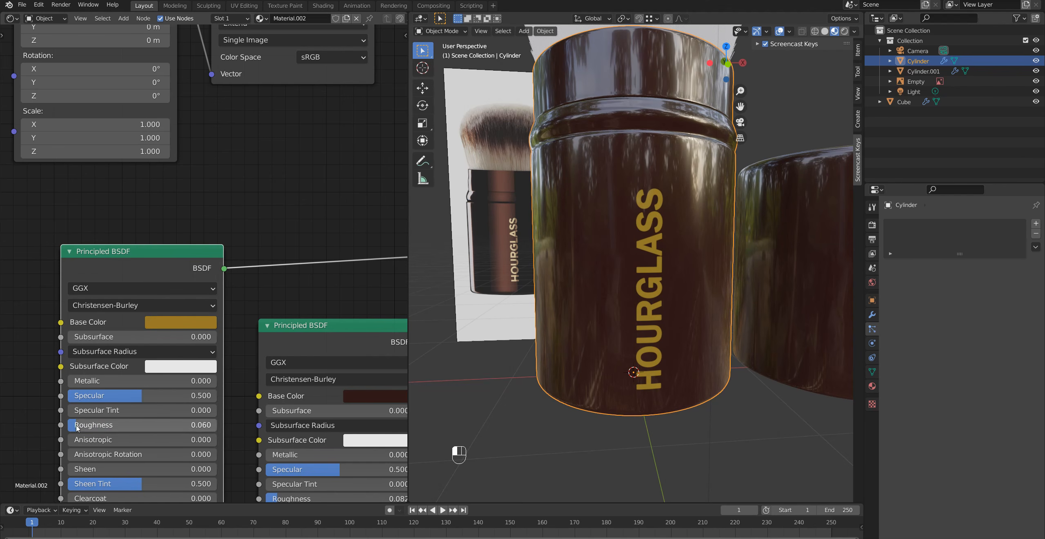
pyautogui.scroll(6, 640, 339)
pyautogui.scroll(-5, 642, 338)
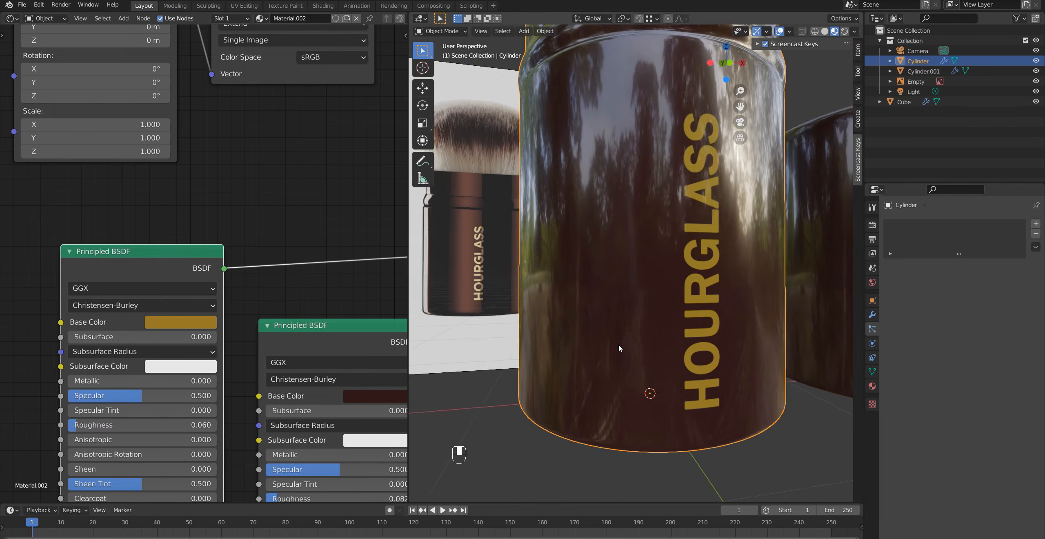
# Set the saturation of the label shader's gold Base Color to 0.451 and compare the label with the reference
pyautogui.click(158, 323)
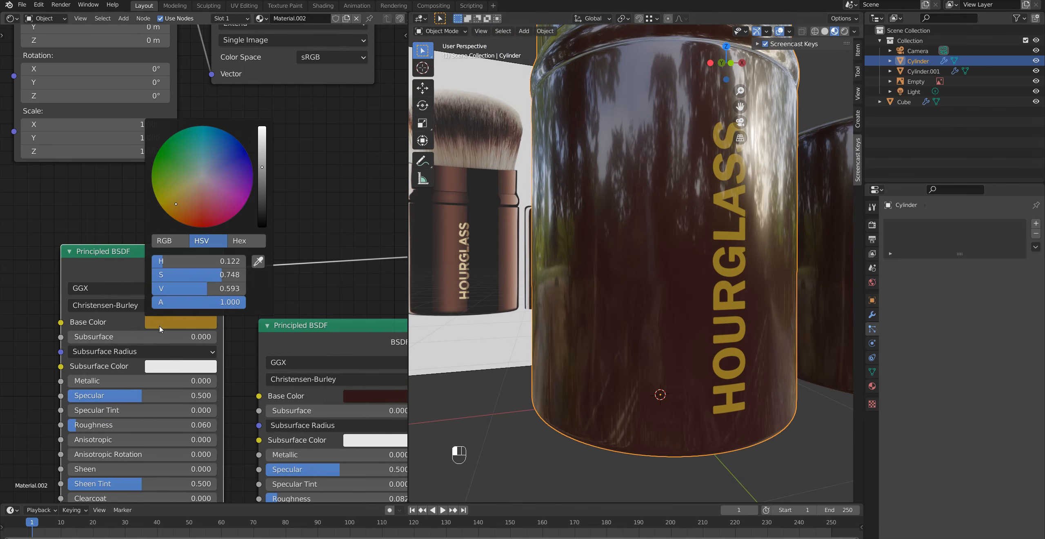
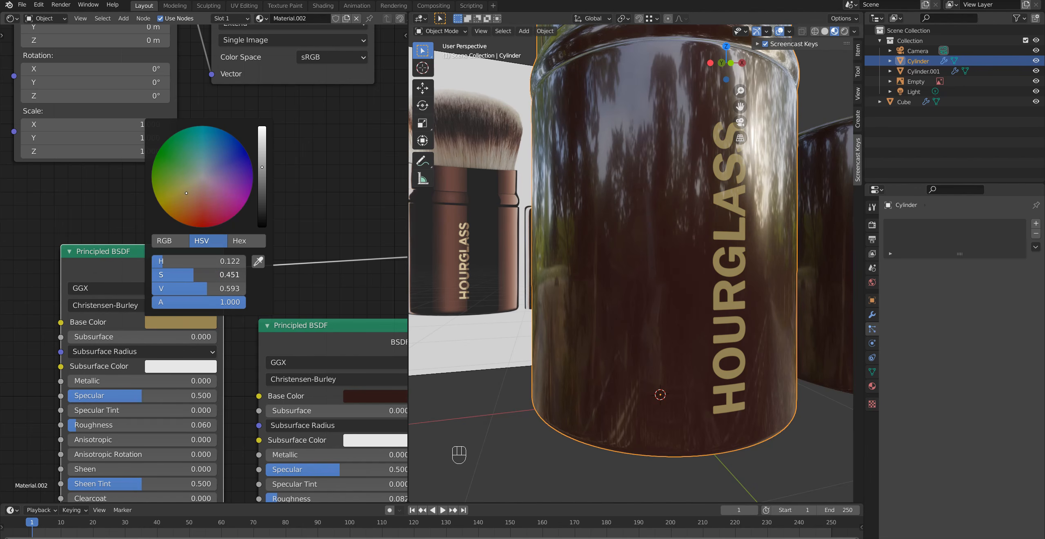
pyautogui.scroll(-4, 670, 359)
pyautogui.scroll(-3, 295, 281)
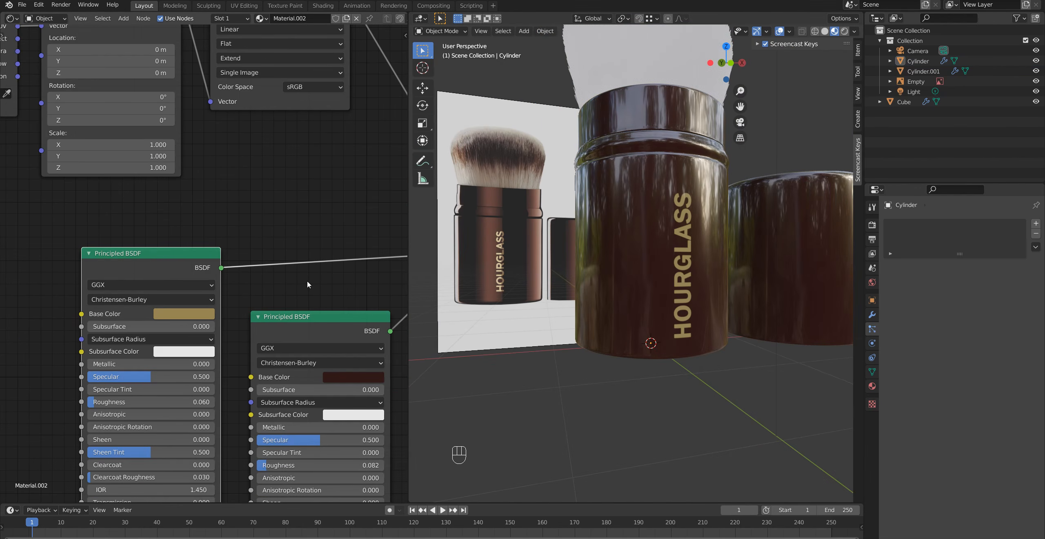
pyautogui.scroll(-3, 651, 309)
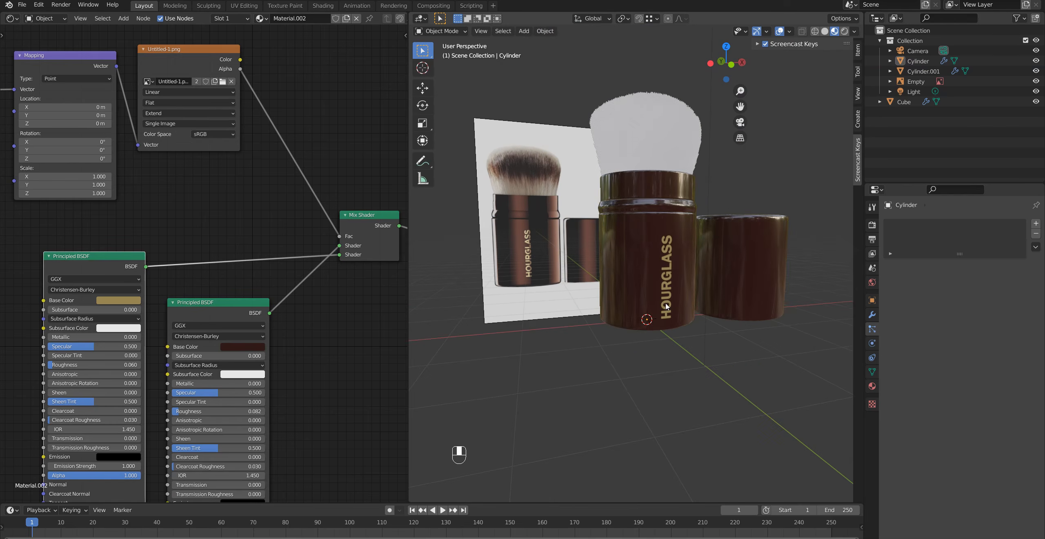
pyautogui.moveTo(651, 309); pyautogui.dragTo(597, 432, button='middle')
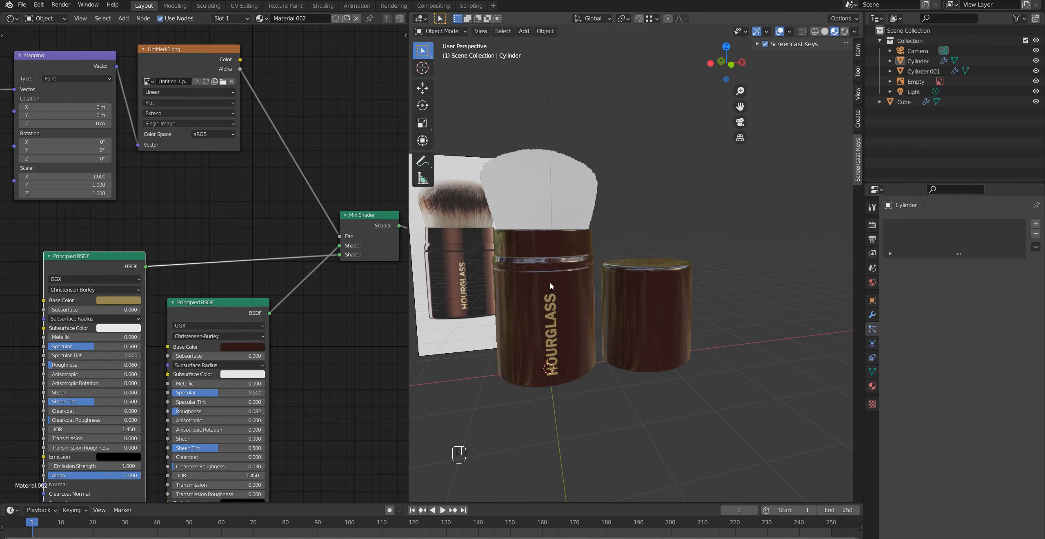
# Select the brush hair's emitter object and create a new material for it
pyautogui.click(532, 191)
pyautogui.scroll(3, 556, 227)
pyautogui.keyDown('shift'); pyautogui.moveTo(533, 237); pyautogui.dragTo(612, 328, button='middle'); pyautogui.keyUp('shift')
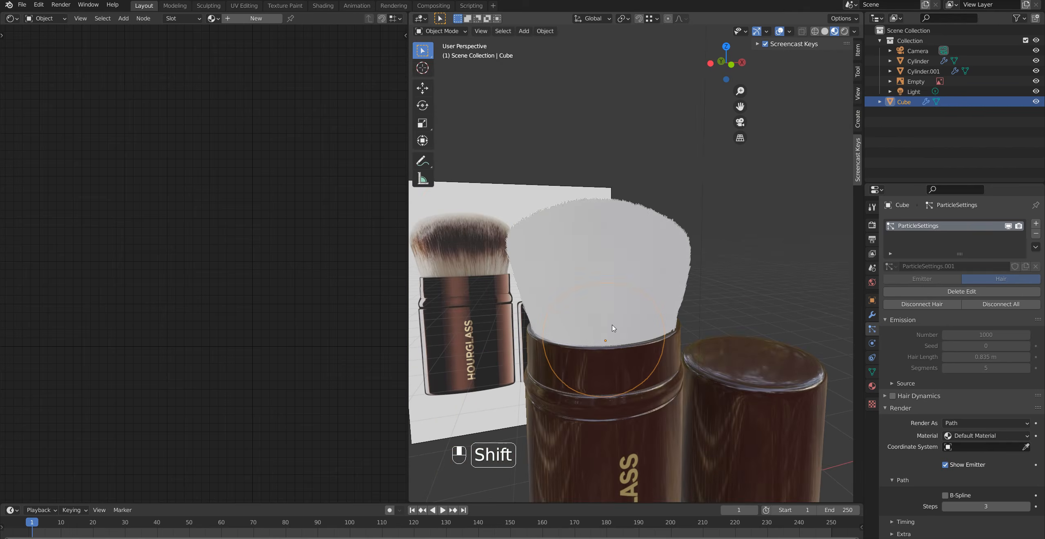
pyautogui.press('KP_1')
pyautogui.scroll(5, 635, 344)
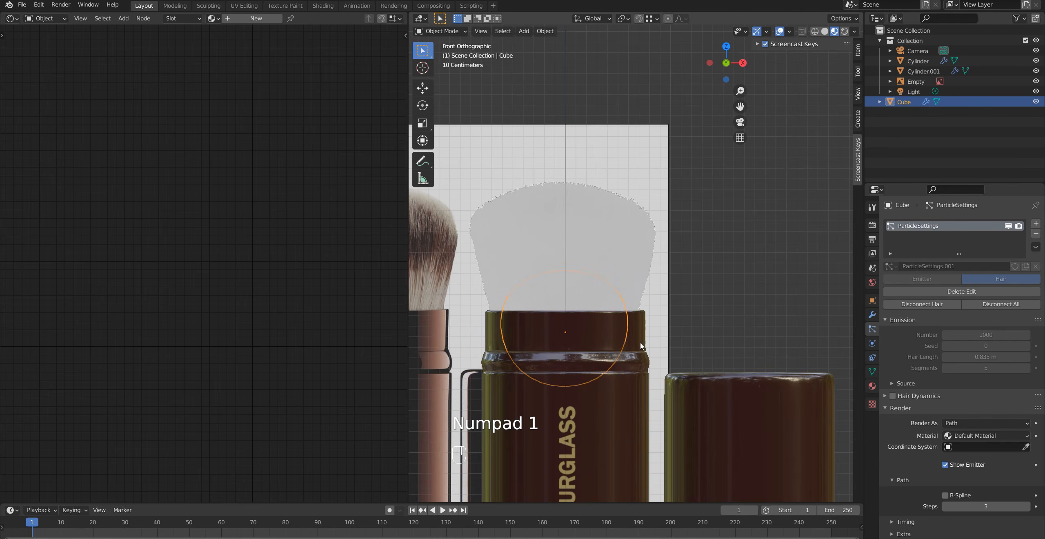
pyautogui.keyDown('shift'); pyautogui.moveTo(558, 336); pyautogui.dragTo(609, 279, button='middle'); pyautogui.keyUp('shift')
pyautogui.click(261, 22)
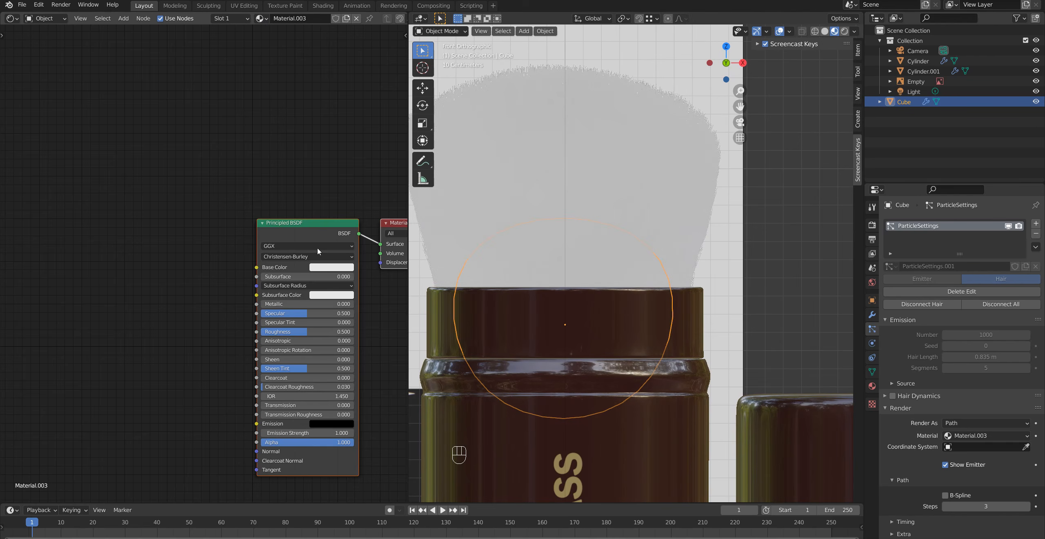
# Add a ColorRamp node ahead of the Principled BSDF in the hair material
pyautogui.scroll(1, 295, 257)
pyautogui.keyDown('shift'); pyautogui.moveTo(466, 323); pyautogui.dragTo(633, 343, button='middle'); pyautogui.keyUp('shift')
pyautogui.scroll(-2, 501, 271)
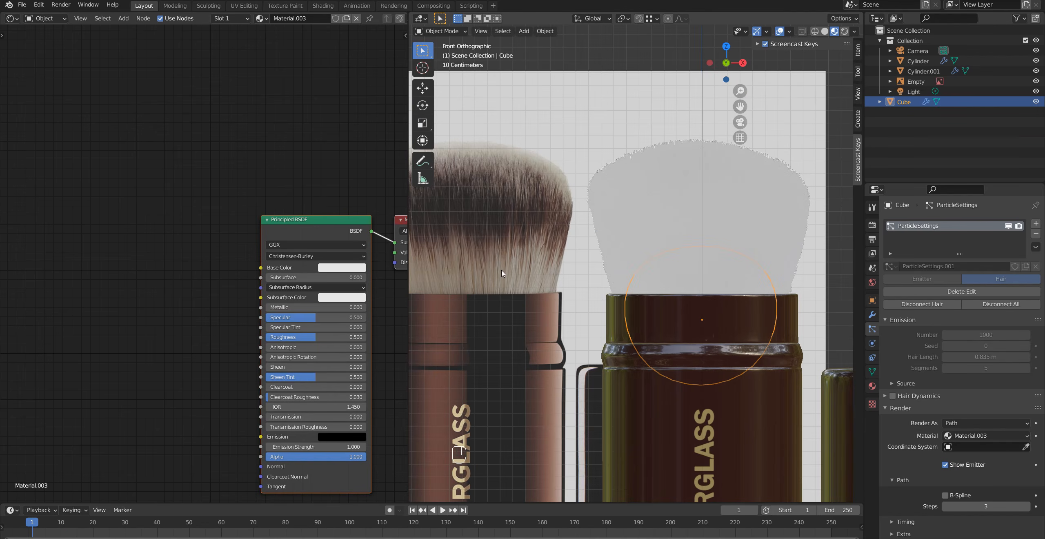
pyautogui.keyDown('shift'); pyautogui.moveTo(515, 270); pyautogui.dragTo(506, 301, button='middle'); pyautogui.keyUp('shift')
pyautogui.moveTo(330, 230); pyautogui.dragTo(283, 227, button='middle')
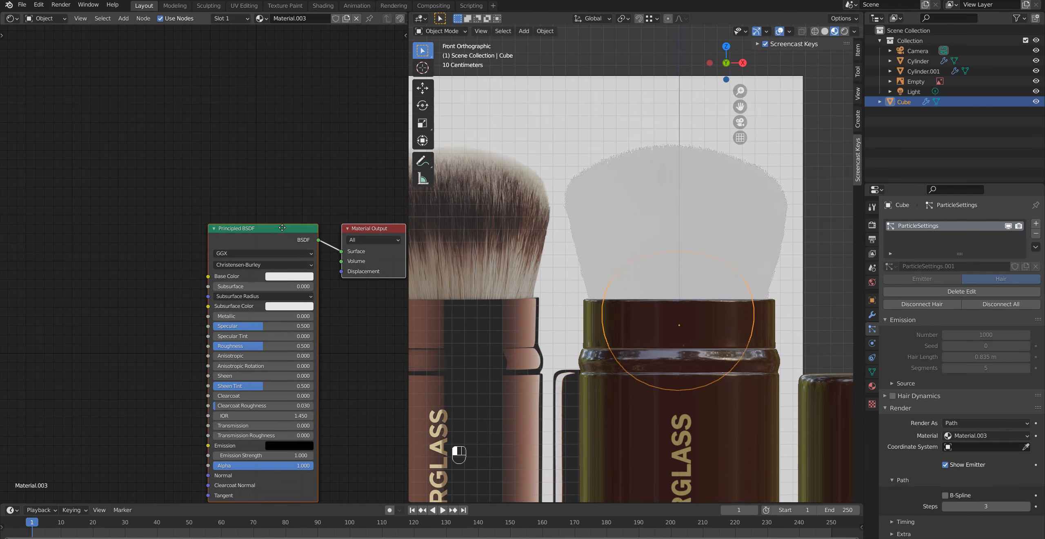
pyautogui.click(252, 189)
pyautogui.hotkey('shift', 'a')
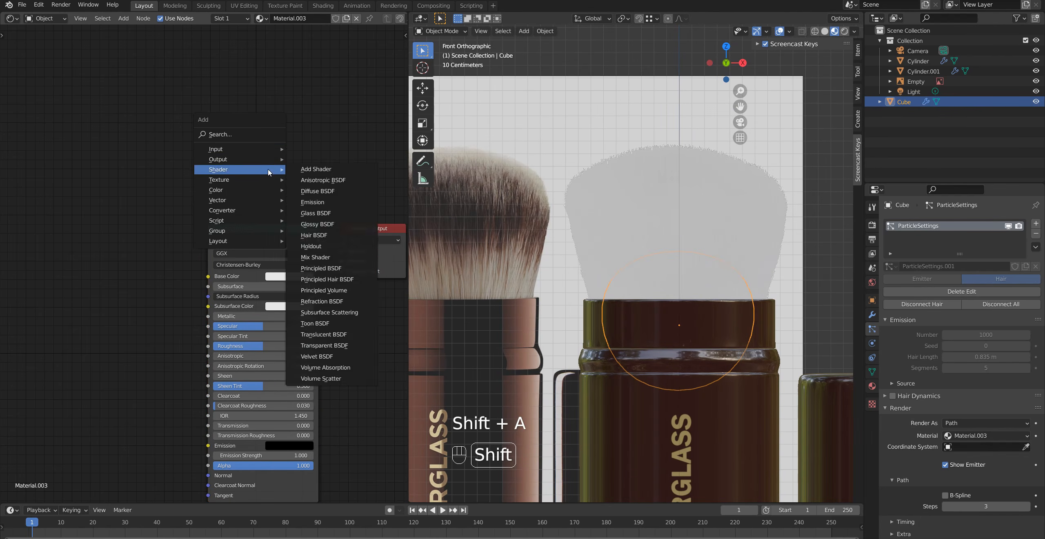
pyautogui.write('colo')
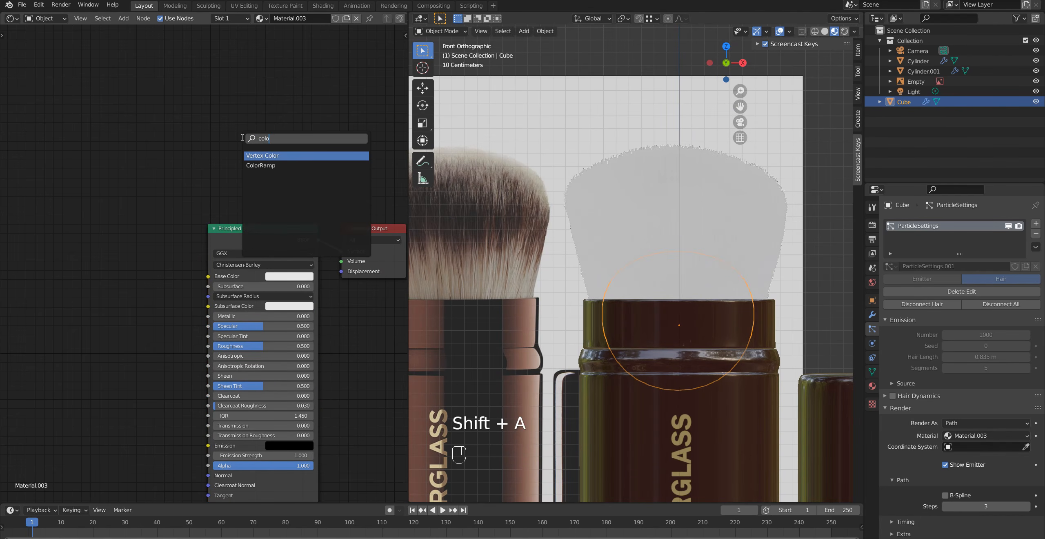
pyautogui.press('Down')
pyautogui.press('Return')
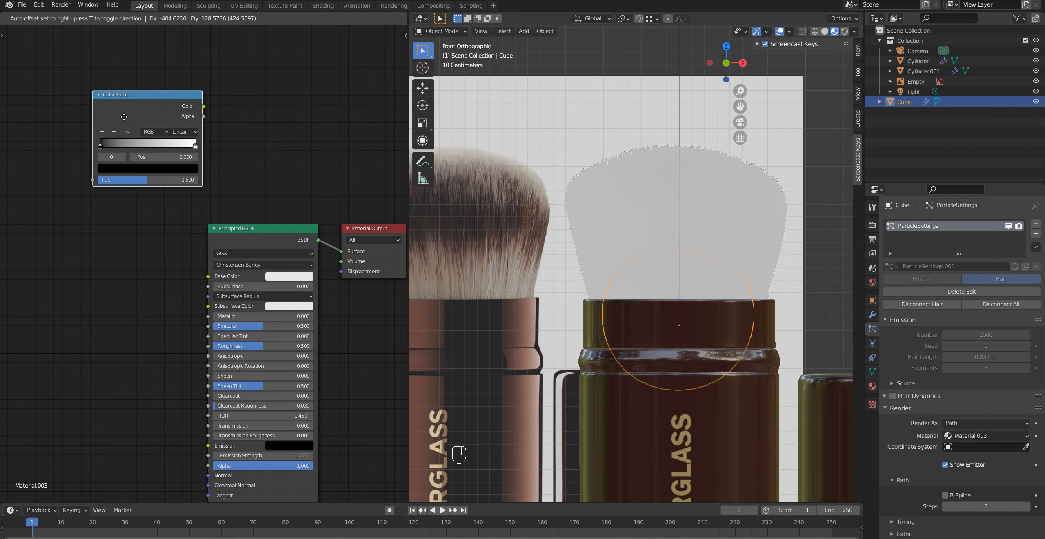
pyautogui.click(126, 120)
# Connect the ColorRamp's Color output to the Principled BSDF's Base Color
pyautogui.keyDown('shift'); pyautogui.moveTo(237, 211); pyautogui.dragTo(269, 195, button='middle'); pyautogui.keyUp('shift')
pyautogui.moveTo(231, 85); pyautogui.dragTo(273, 271)
pyautogui.moveTo(199, 130); pyautogui.dragTo(274, 264)
pyautogui.scroll(-2, 224, 268)
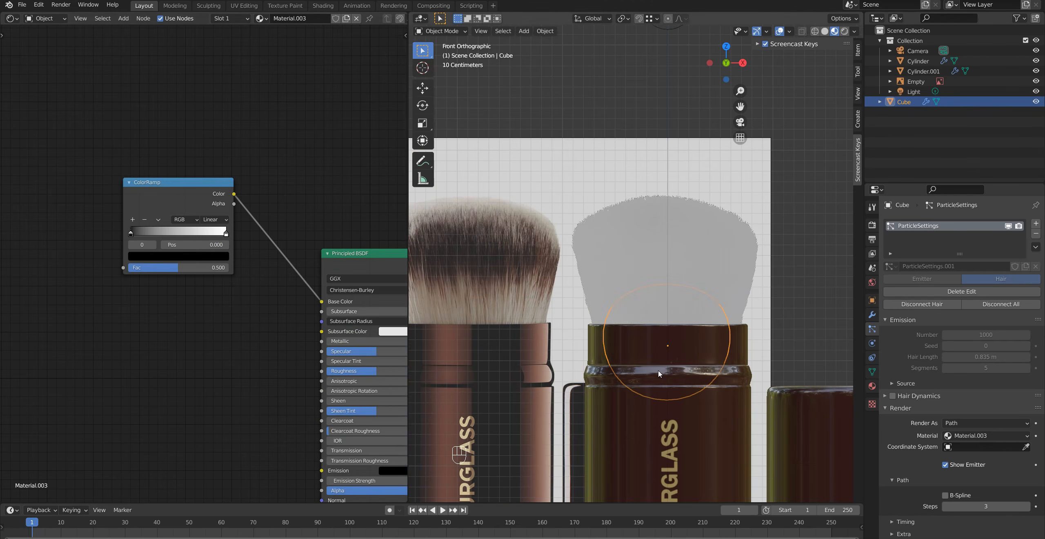
# Add a Texture Coordinate, Mapping and Image Texture setup in front of the ColorRamp
pyautogui.keyDown('shift'); pyautogui.moveTo(160, 302); pyautogui.dragTo(226, 322, button='middle'); pyautogui.keyUp('shift')
pyautogui.click(212, 201)
pyautogui.hotkey('ctrl', 't')
pyautogui.keyDown('shift'); pyautogui.moveTo(121, 298); pyautogui.dragTo(306, 323, button='middle'); pyautogui.keyUp('shift')
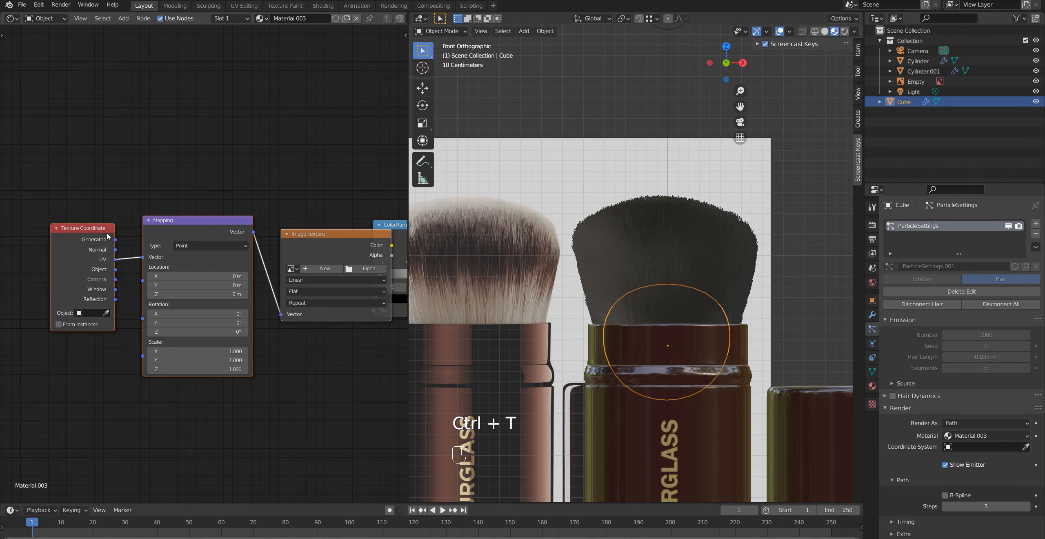
# Delete the Image Texture node and connect the Mapping node's Vector output to the ColorRamp's Fac input
pyautogui.keyDown('shift'); pyautogui.moveTo(301, 248); pyautogui.dragTo(247, 243, button='middle'); pyautogui.keyUp('shift')
pyautogui.click(269, 230)
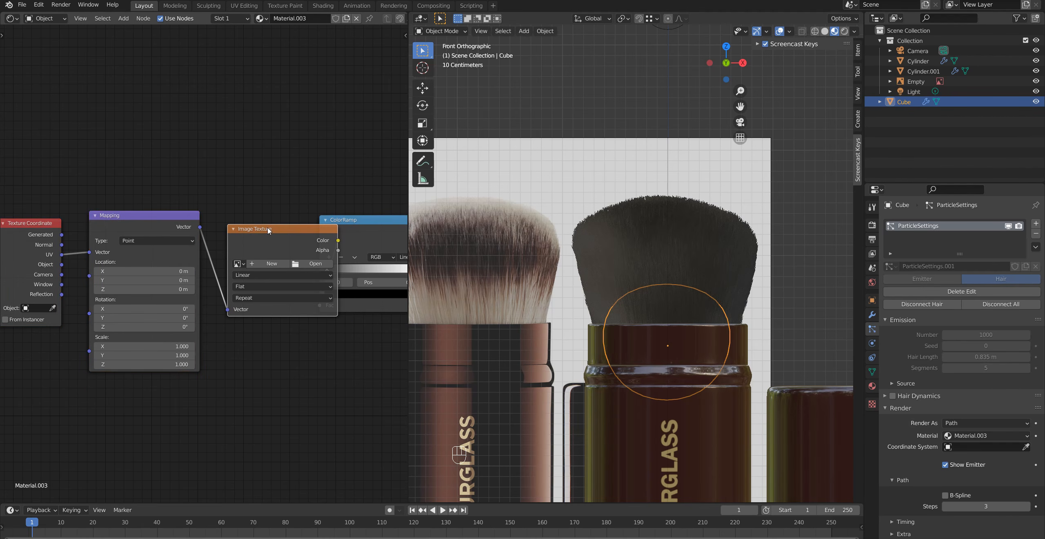
pyautogui.press('Delete')
pyautogui.moveTo(200, 230); pyautogui.dragTo(320, 305)
# Reposition the Texture Coordinate and Mapping nodes and feed the Generated coordinates into the Mapping node's Vector input
pyautogui.moveTo(15, 184); pyautogui.dragTo(147, 279)
pyautogui.moveTo(102, 260); pyautogui.dragTo(175, 231)
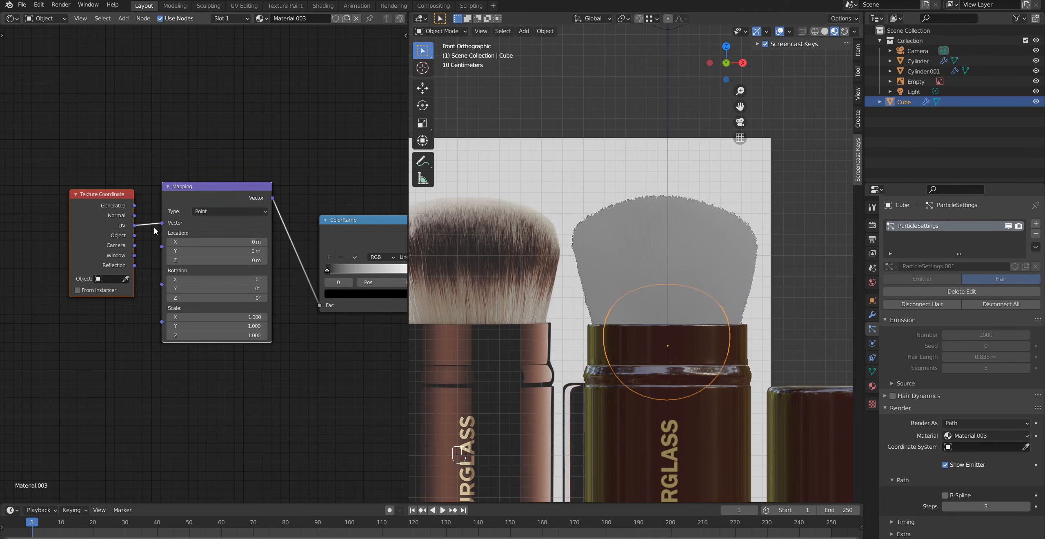
pyautogui.moveTo(118, 196); pyautogui.dragTo(153, 221)
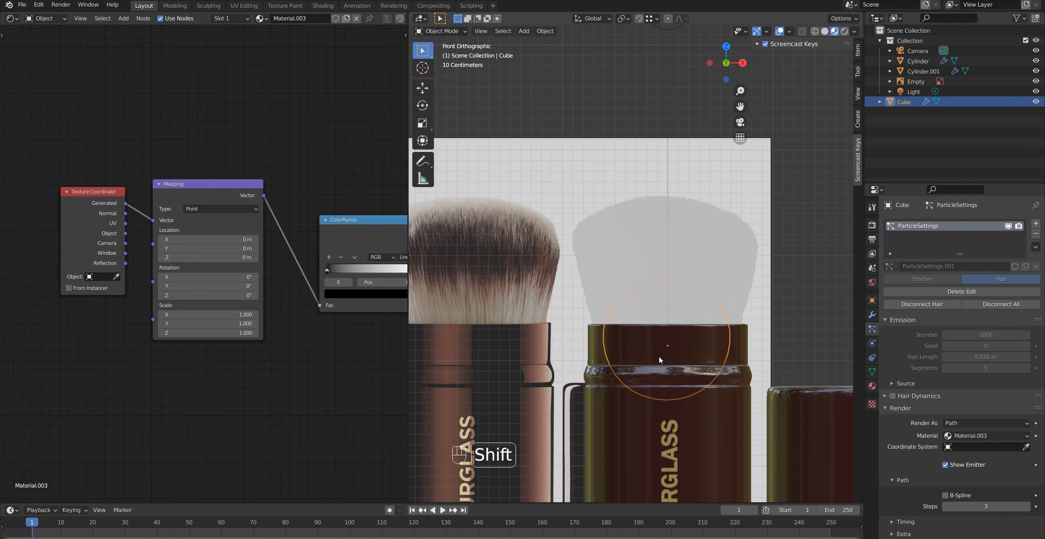
pyautogui.keyDown('shift'); pyautogui.moveTo(626, 339); pyautogui.dragTo(565, 345, button='middle'); pyautogui.keyUp('shift')
pyautogui.scroll(3, 579, 319)
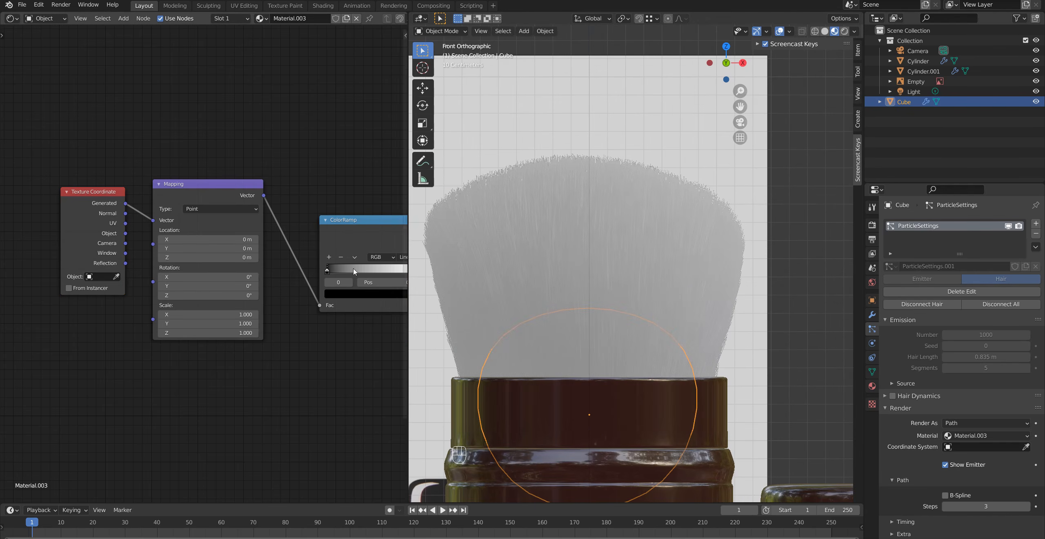
# Narrow the ColorRamp's gradient by moving the white stop inward and the black stop to 0.279, and add a middle stop at 0.495
pyautogui.keyDown('shift'); pyautogui.moveTo(352, 255); pyautogui.dragTo(175, 257, button='middle'); pyautogui.keyUp('shift')
pyautogui.scroll(2, 175, 257)
pyautogui.moveTo(117, 280); pyautogui.dragTo(153, 282)
pyautogui.moveTo(261, 279); pyautogui.dragTo(190, 287)
pyautogui.moveTo(113, 281); pyautogui.dragTo(118, 277)
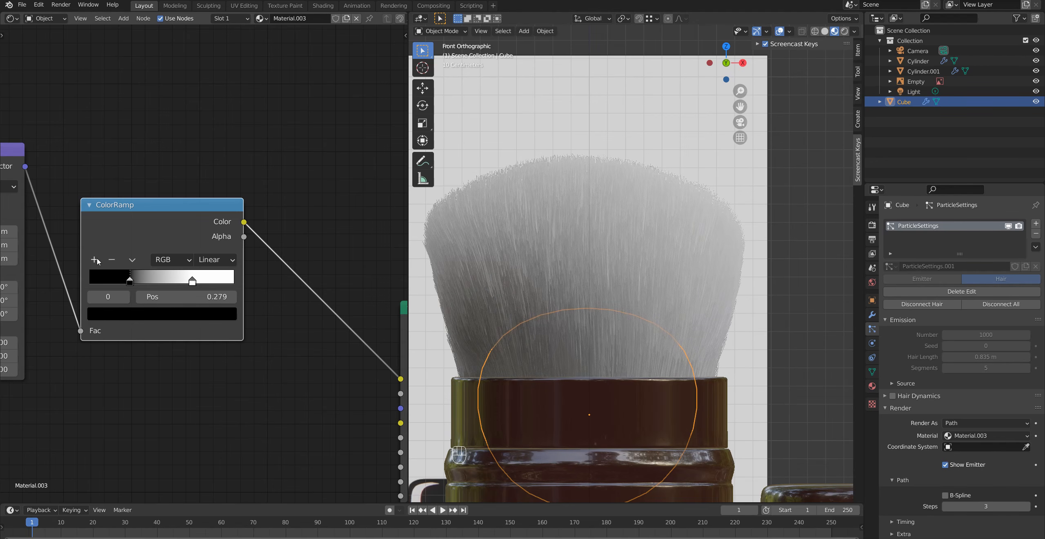
pyautogui.scroll(2, 95, 263)
pyautogui.click(41, 258)
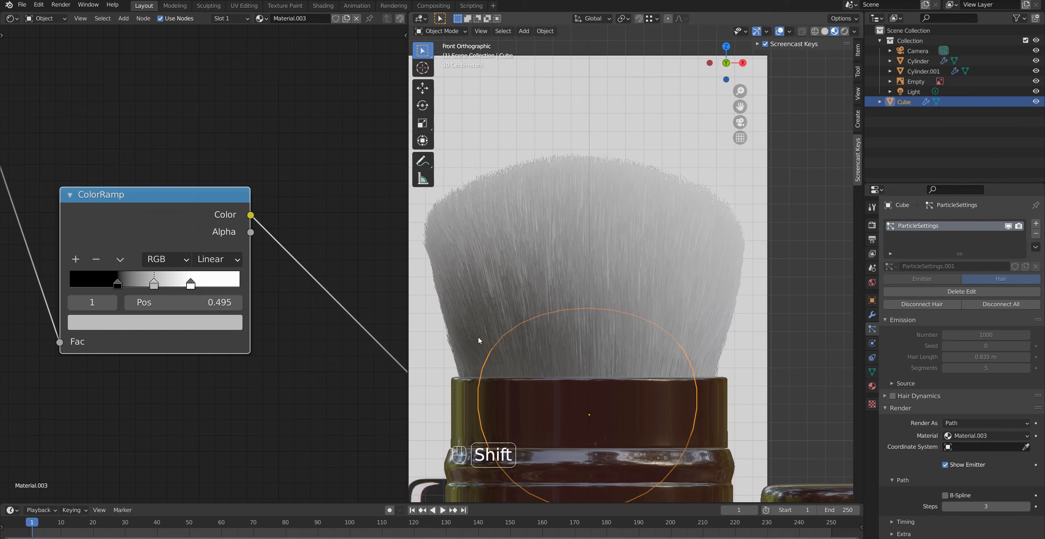
# Recolour the ColorRamp's first stop by sampling the light bristles near the base of the reference brush
pyautogui.keyDown('shift'); pyautogui.moveTo(478, 338); pyautogui.dragTo(576, 327, button='middle'); pyautogui.keyUp('shift')
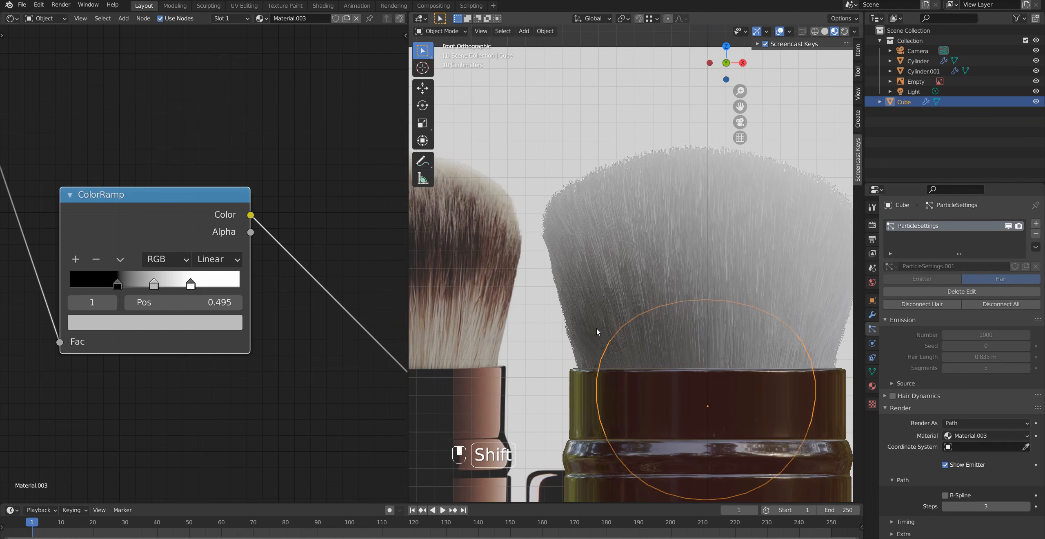
pyautogui.scroll(-2, 576, 326)
pyautogui.click(117, 286)
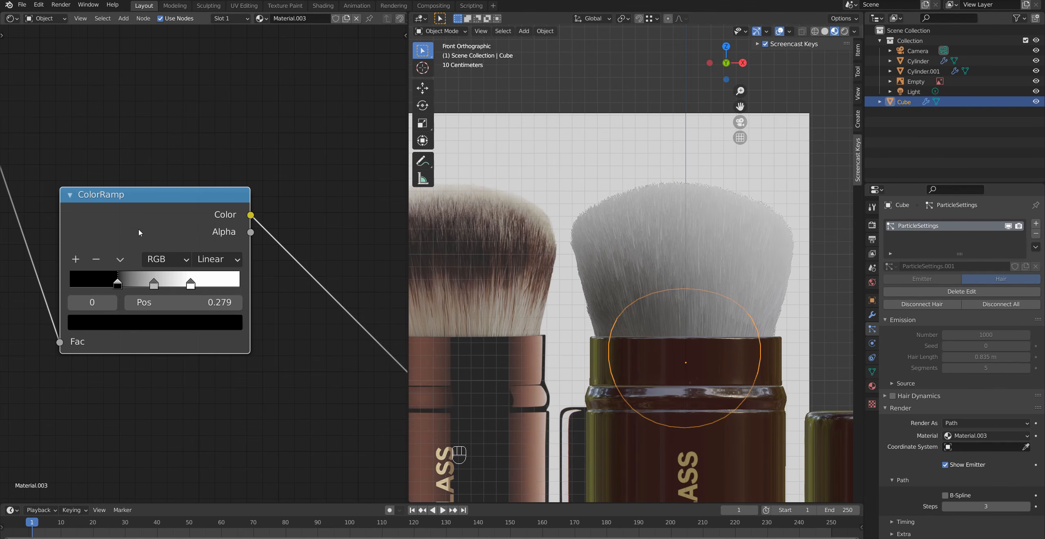
pyautogui.click(130, 322)
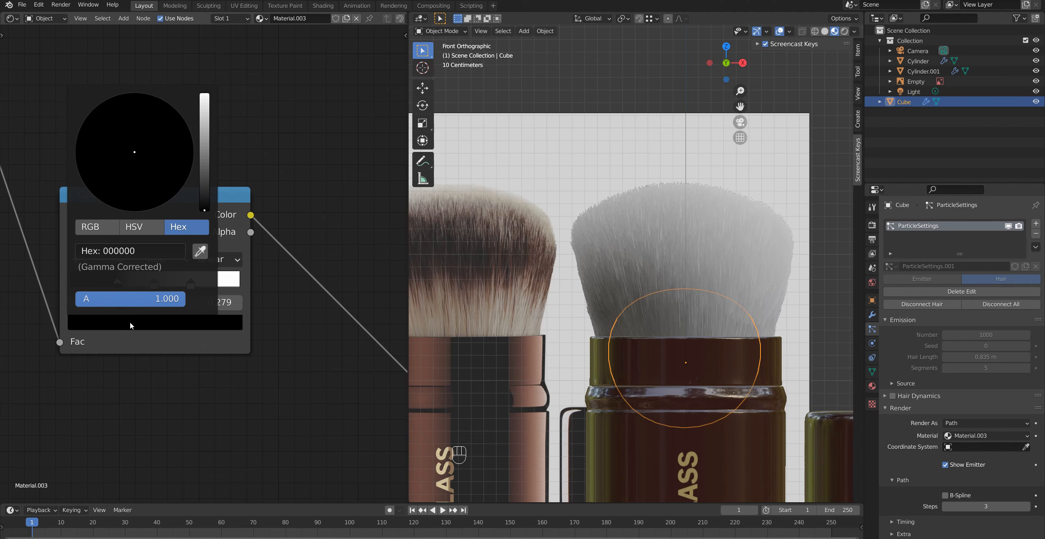
pyautogui.click(200, 251)
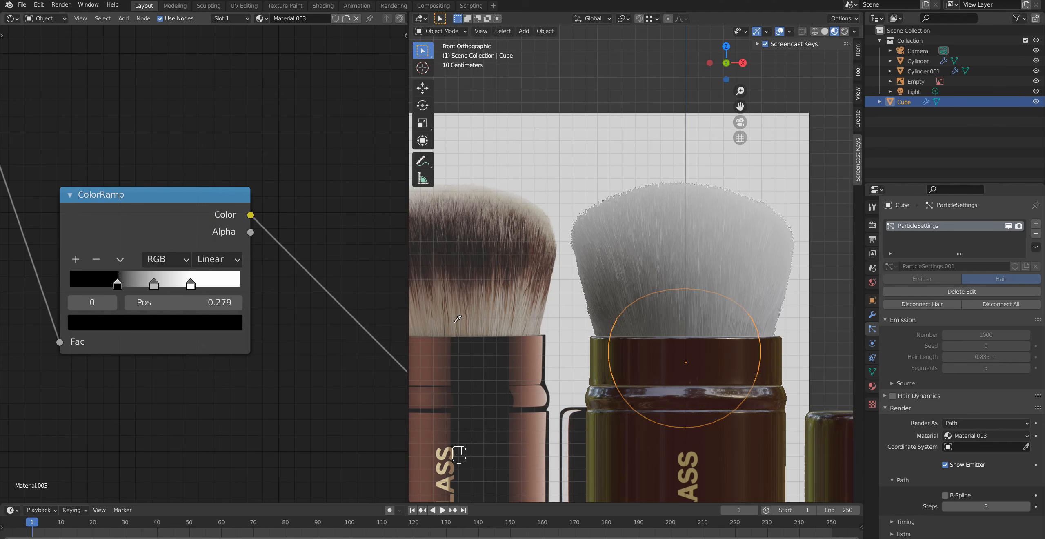
pyautogui.click(522, 319)
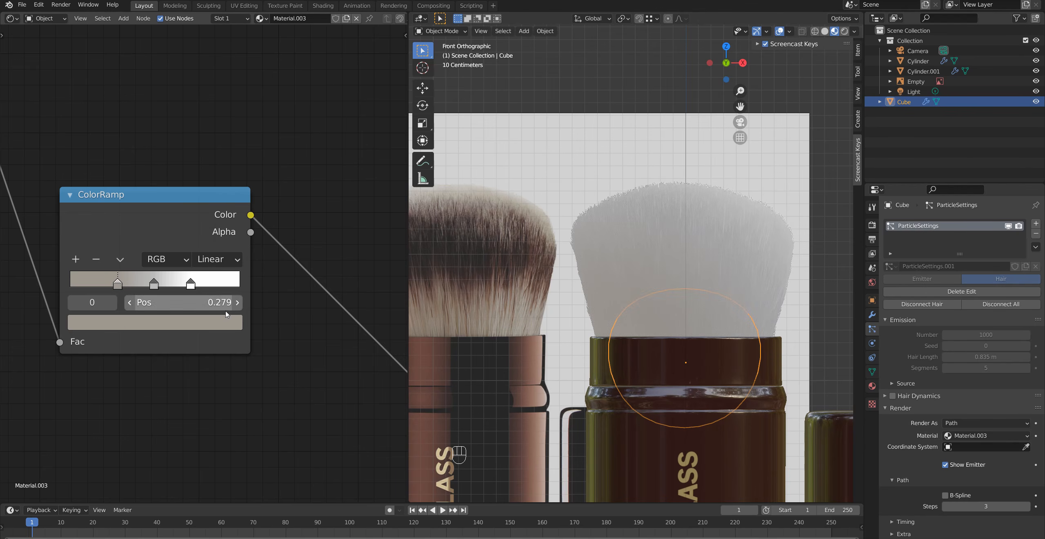
# Copy the first stop's hex colour 9D988F to the ColorRamp's last stop
pyautogui.click(187, 326)
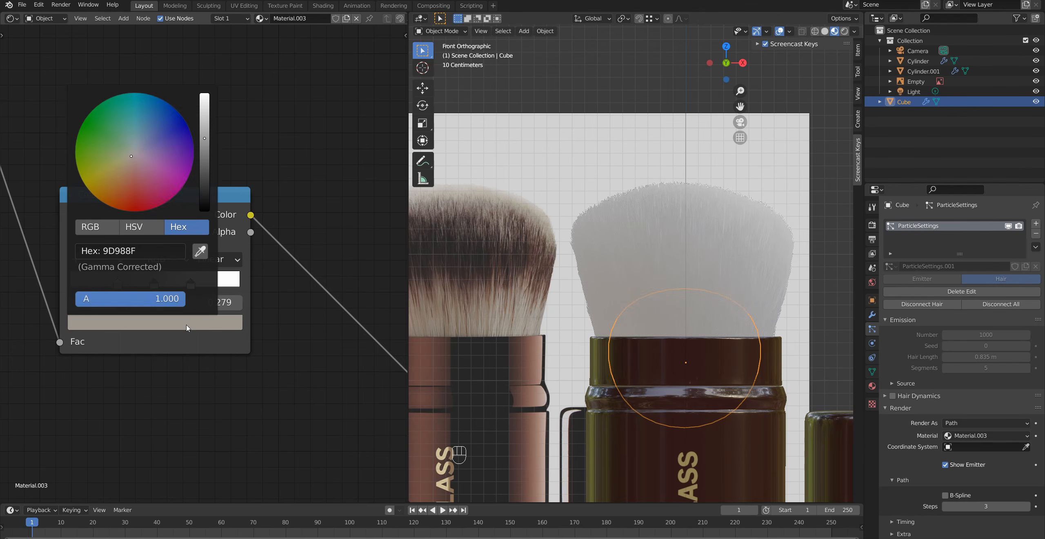
pyautogui.click(159, 251)
pyautogui.hotkey('ctrl', 'c')
pyautogui.click(174, 337)
pyautogui.click(191, 283)
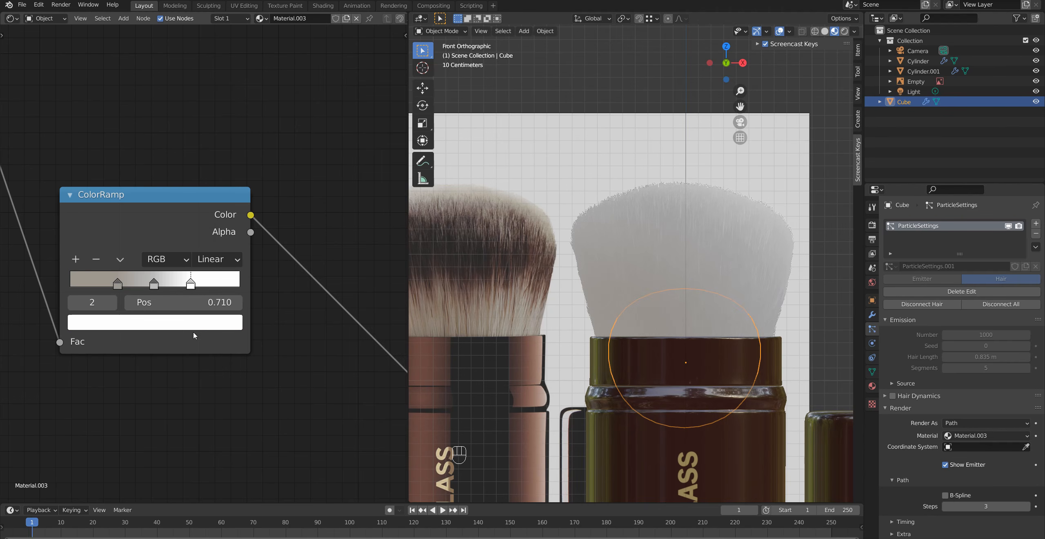
pyautogui.click(195, 326)
pyautogui.click(162, 252)
pyautogui.hotkey('ctrl', 'v')
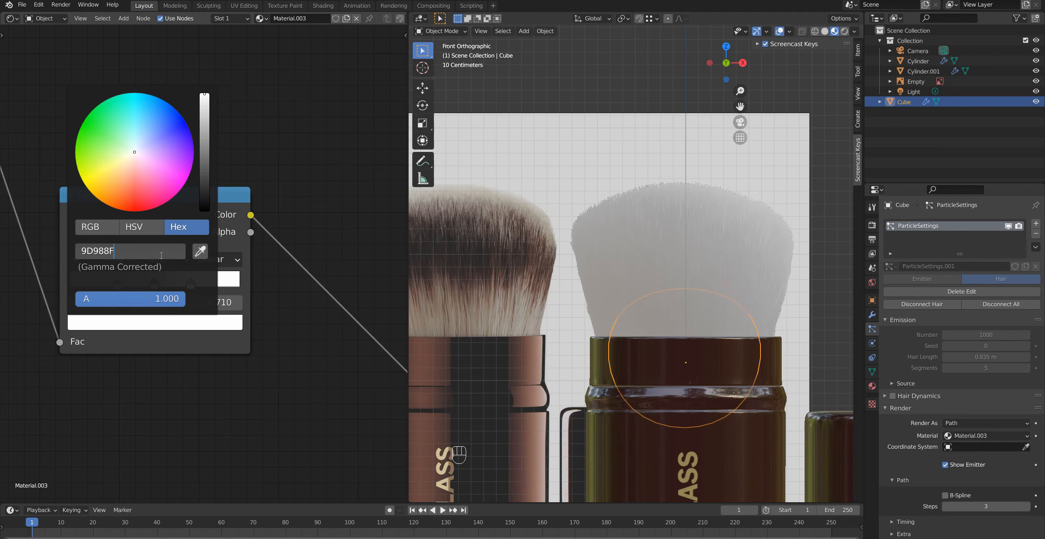
pyautogui.press('Return')
# Recolour the ColorRamp's middle stop by sampling the dark band of the reference brush's bristles
pyautogui.click(155, 285)
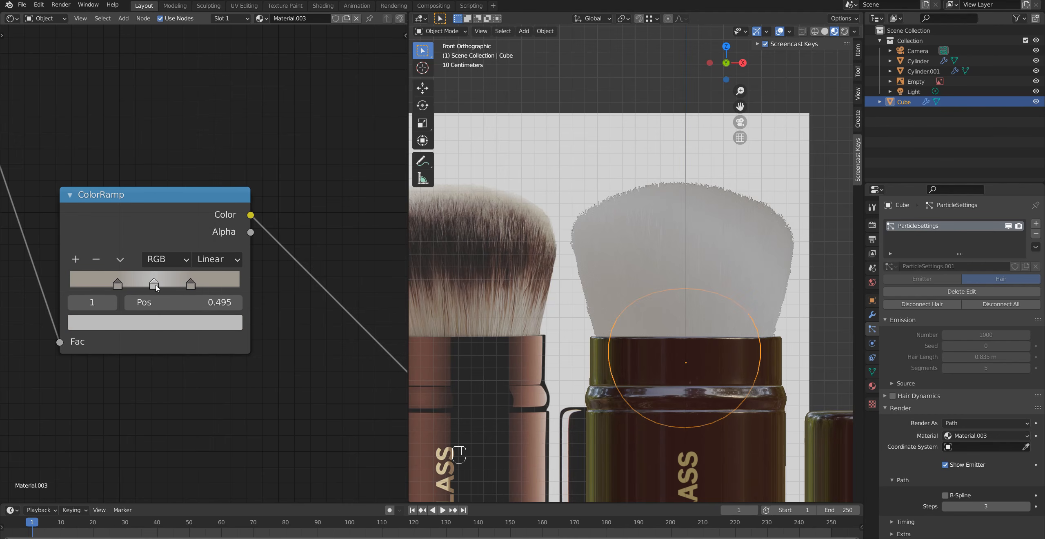
pyautogui.click(168, 332)
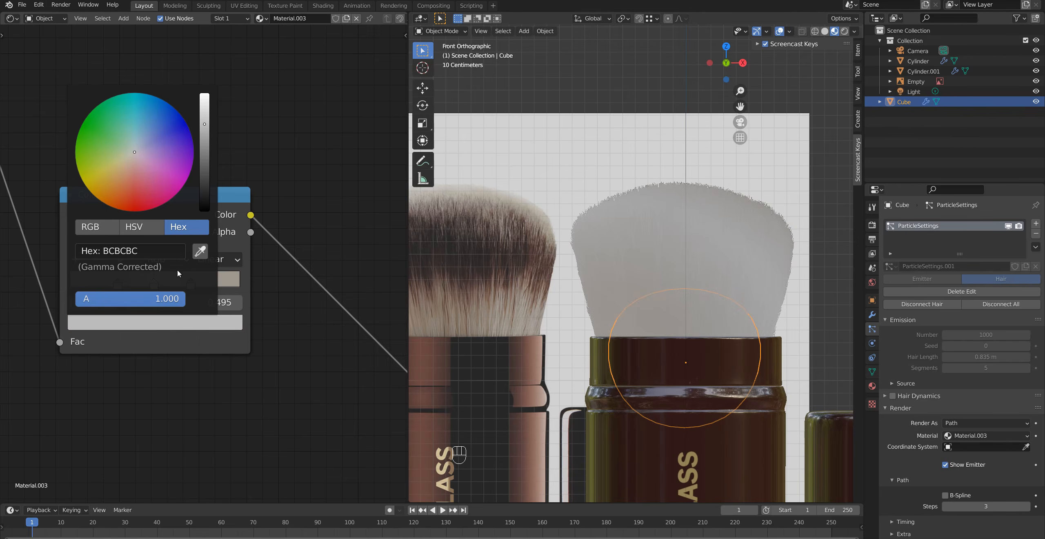
pyautogui.click(200, 252)
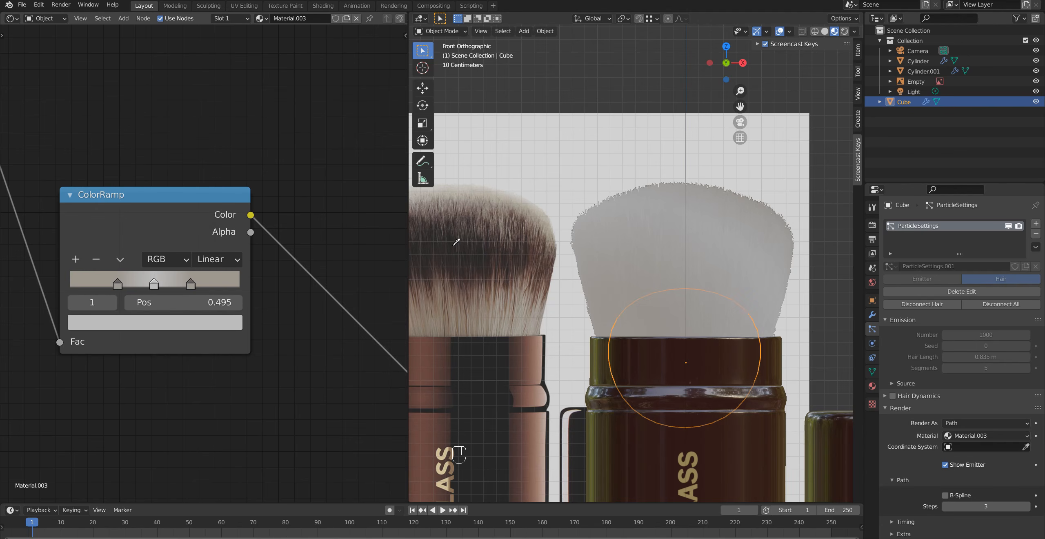
pyautogui.click(454, 250)
# Set the Mapping node's rotation to X -48.1°, Y 7.4°, Z -22.3° and its X location to 0.35 m
pyautogui.moveTo(454, 251)
pyautogui.mouseDown(button='middle')
pyautogui.moveTo(602, 341)
pyautogui.moveTo(544, 346)
pyautogui.moveTo(592, 339)
pyautogui.moveTo(521, 273)
pyautogui.mouseUp(button='middle')
pyautogui.keyDown('shift'); pyautogui.moveTo(545, 366); pyautogui.dragTo(557, 317, button='middle'); pyautogui.keyUp('shift')
pyautogui.scroll(-3, 555, 327)
pyautogui.moveTo(100, 237); pyautogui.dragTo(328, 256, button='middle')
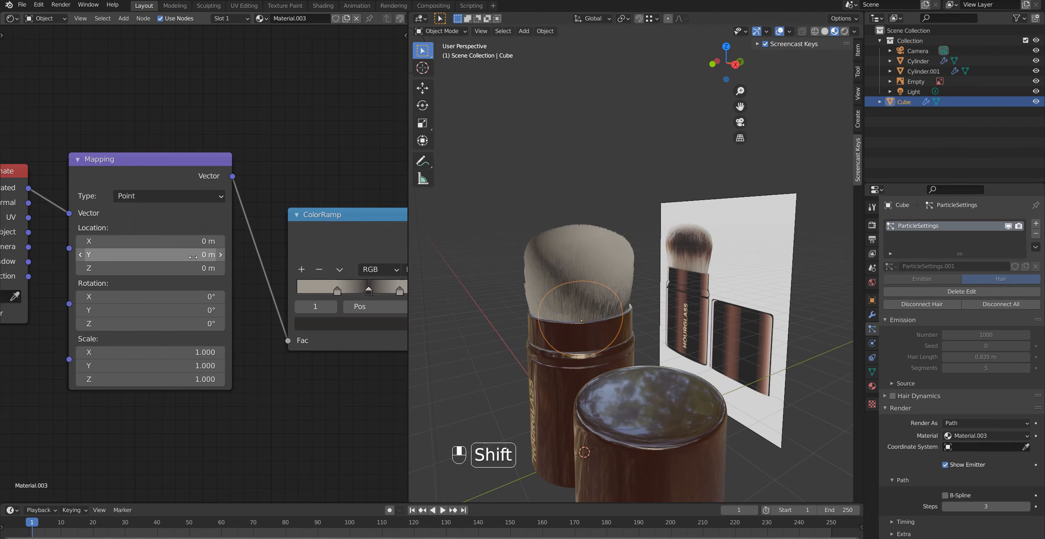
pyautogui.moveTo(176, 326)
pyautogui.mouseDown()
pyautogui.moveTo(155, 326)
pyautogui.moveTo(163, 297)
pyautogui.moveTo(135, 297)
pyautogui.mouseUp()
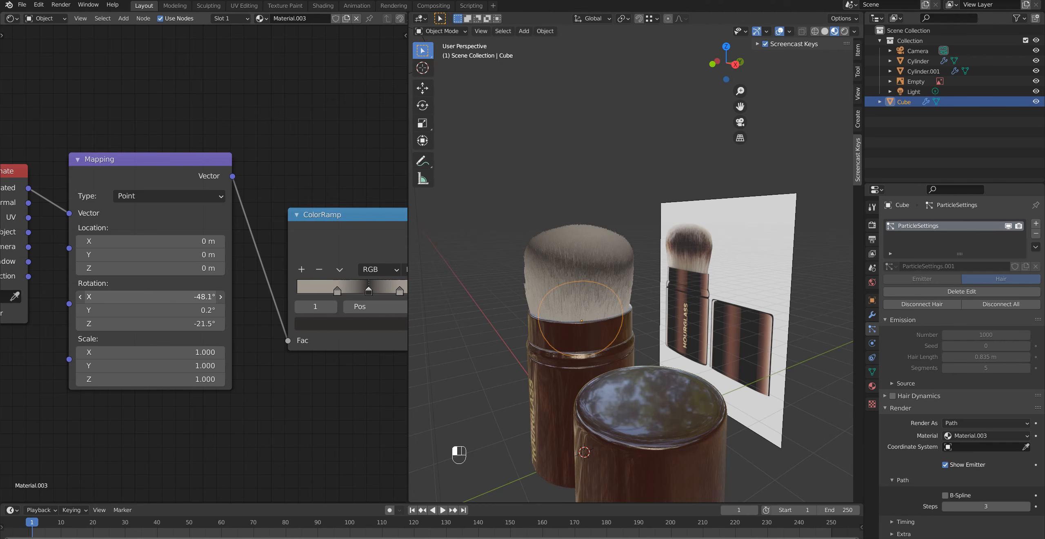
pyautogui.moveTo(669, 298)
pyautogui.mouseDown(button='middle')
pyautogui.moveTo(754, 314)
pyautogui.moveTo(700, 305)
pyautogui.mouseUp(button='middle')
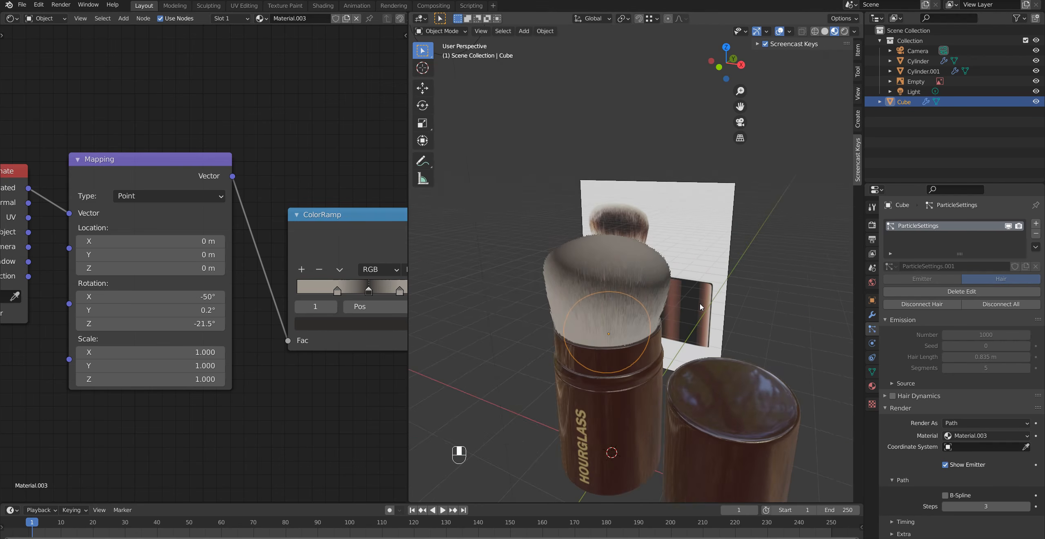
pyautogui.moveTo(197, 297)
pyautogui.mouseDown()
pyautogui.moveTo(223, 310)
pyautogui.moveTo(207, 310)
pyautogui.moveTo(204, 323)
pyautogui.mouseUp()
pyautogui.moveTo(200, 241); pyautogui.dragTo(208, 241)
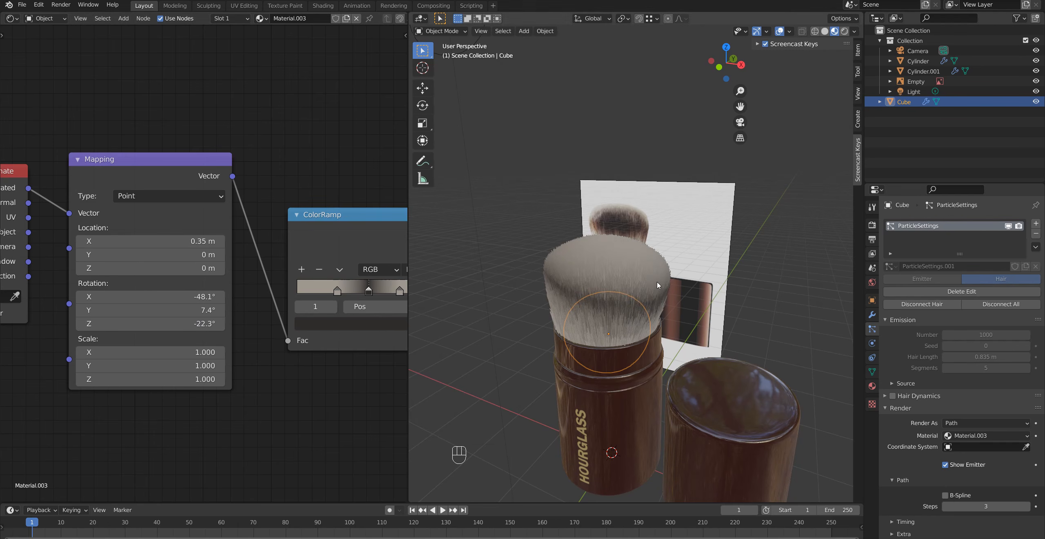
# Narrow the dark band by moving the ColorRamp's first stop inward and its last stop to 0.638
pyautogui.press('KP_1')
pyautogui.scroll(5, 656, 281)
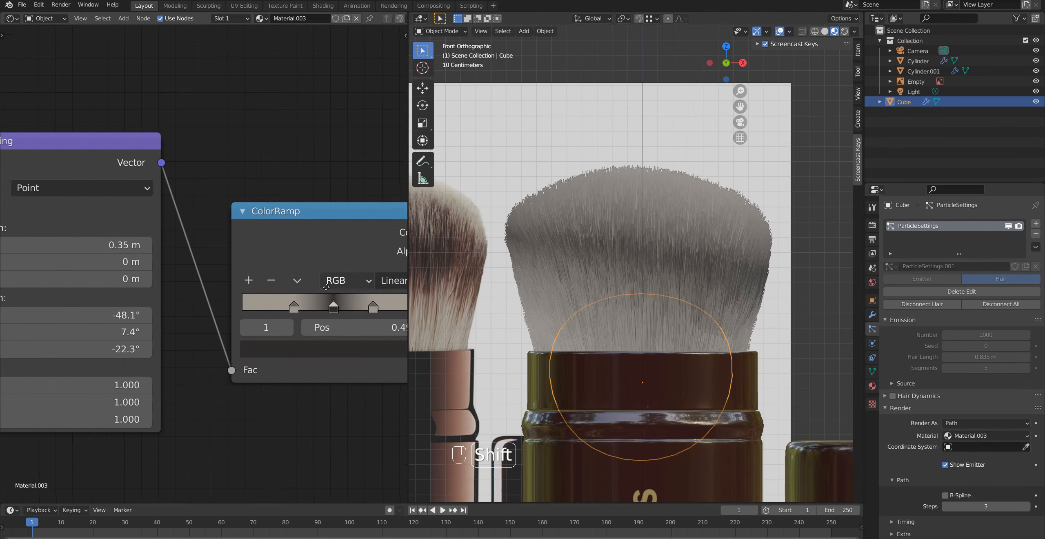
pyautogui.scroll(2, 301, 259)
pyautogui.click(192, 310)
pyautogui.moveTo(193, 314); pyautogui.dragTo(204, 314)
pyautogui.moveTo(273, 310); pyautogui.dragTo(259, 314)
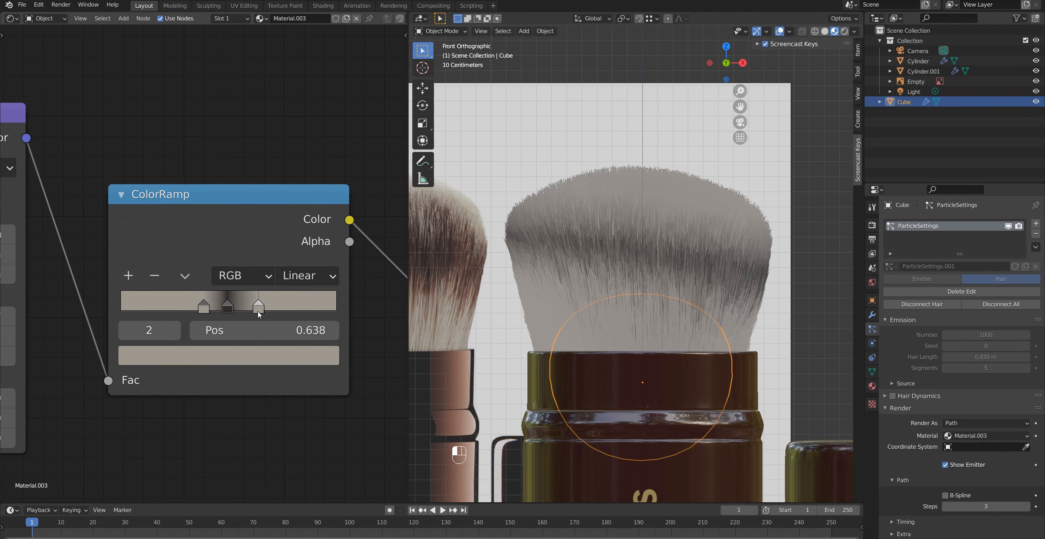
# Fine-tune the Mapping node's values to level the dark band across the bristles
pyautogui.scroll(-4, 348, 318)
pyautogui.keyDown('shift'); pyautogui.moveTo(141, 324); pyautogui.dragTo(228, 312, button='middle'); pyautogui.keyUp('shift')
pyautogui.moveTo(119, 292)
pyautogui.keyDown('shift'); pyautogui.mouseDown()
pyautogui.moveTo(122, 321)
pyautogui.moveTo(100, 321)
pyautogui.moveTo(140, 306)
pyautogui.mouseUp(); pyautogui.keyUp('shift')
pyautogui.moveTo(635, 280)
pyautogui.mouseDown(button='middle')
pyautogui.moveTo(565, 292)
pyautogui.moveTo(545, 306)
pyautogui.moveTo(663, 311)
pyautogui.moveTo(706, 299)
pyautogui.moveTo(523, 302)
pyautogui.moveTo(584, 302)
pyautogui.mouseUp(button='middle')
pyautogui.scroll(-5, 611, 289)
pyautogui.scroll(3, 333, 274)
# Add a fourth stop to the ColorRamp at 0.566, between the dark stop and the last stop
pyautogui.moveTo(333, 274); pyautogui.dragTo(179, 274, button='middle')
pyautogui.scroll(3, 271, 274)
pyautogui.click(86, 262)
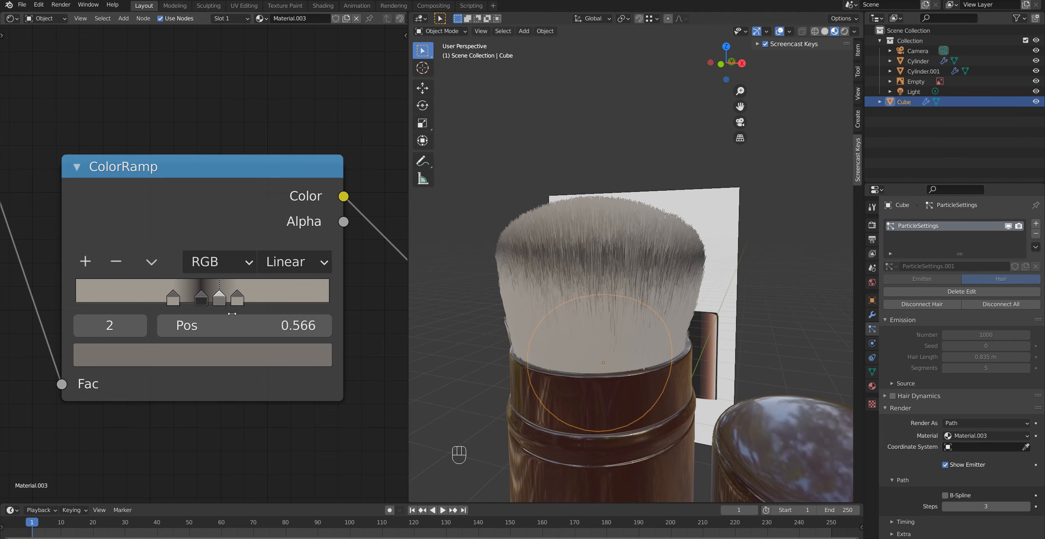
# Copy the dark stop's hex colour 2E2B2A to the new stop at 0.566
pyautogui.click(201, 299)
pyautogui.click(212, 355)
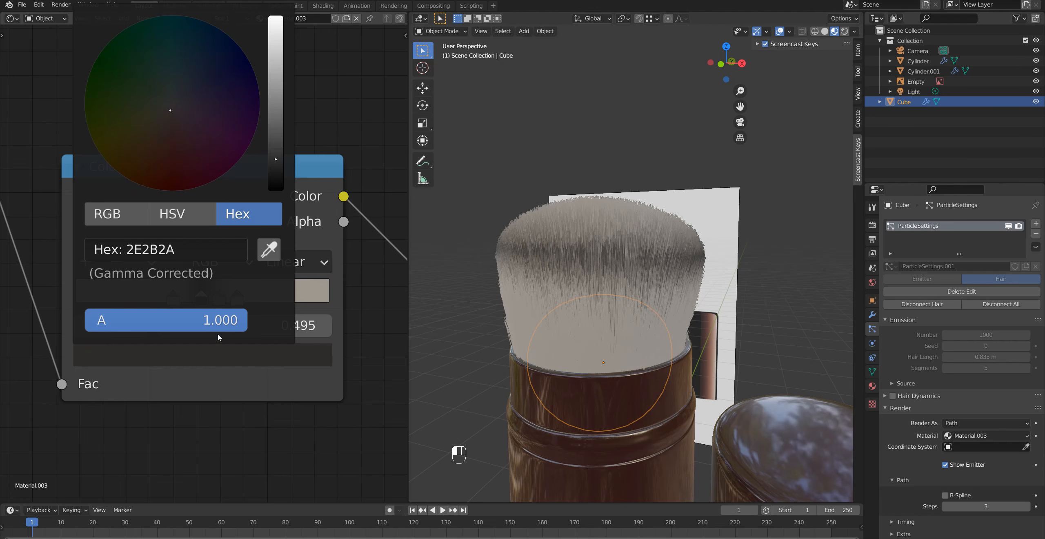
pyautogui.click(210, 252)
pyautogui.hotkey('ctrl', 'a')
pyautogui.hotkey('ctrl', 'c')
pyautogui.click(264, 392)
pyautogui.click(218, 302)
pyautogui.click(216, 354)
pyautogui.click(211, 252)
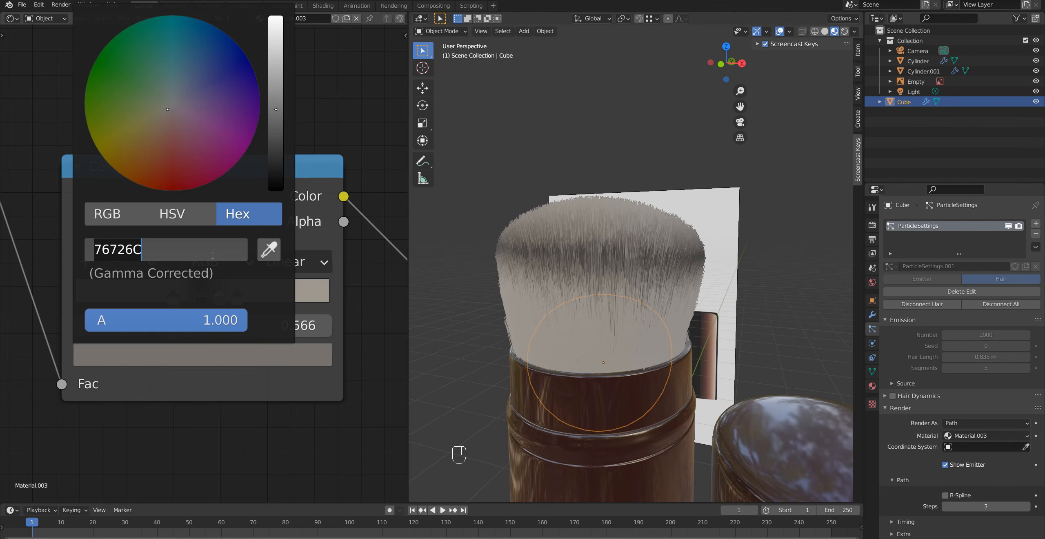
pyautogui.hotkey('ctrl', 'v')
pyautogui.press('Return')
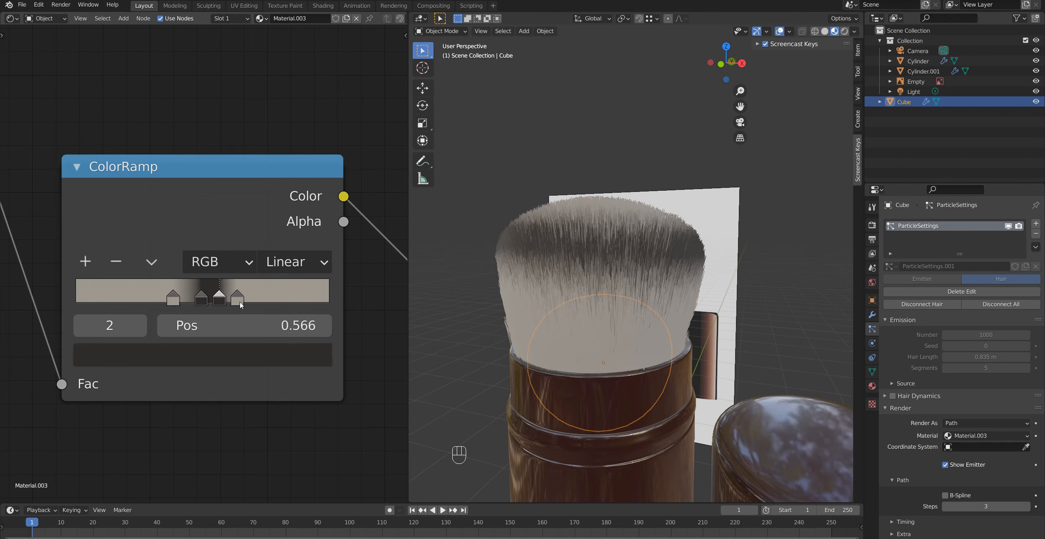
# Widen the dark band by moving the dark stops to 0.447 and 0.588 and the outer stops to 0.308 and 0.659
pyautogui.press('KP_1')
pyautogui.scroll(3, 552, 313)
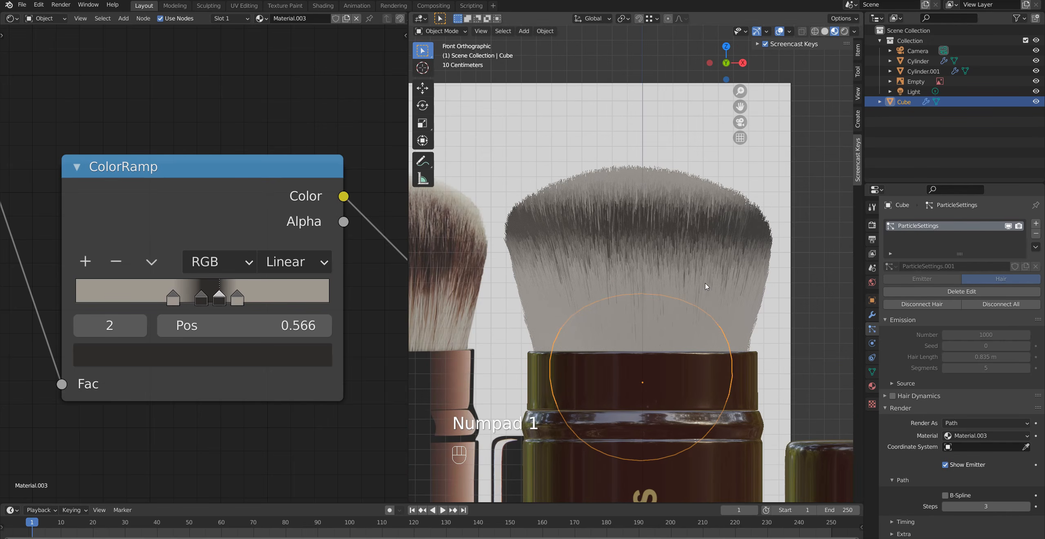
pyautogui.moveTo(237, 300); pyautogui.dragTo(148, 305)
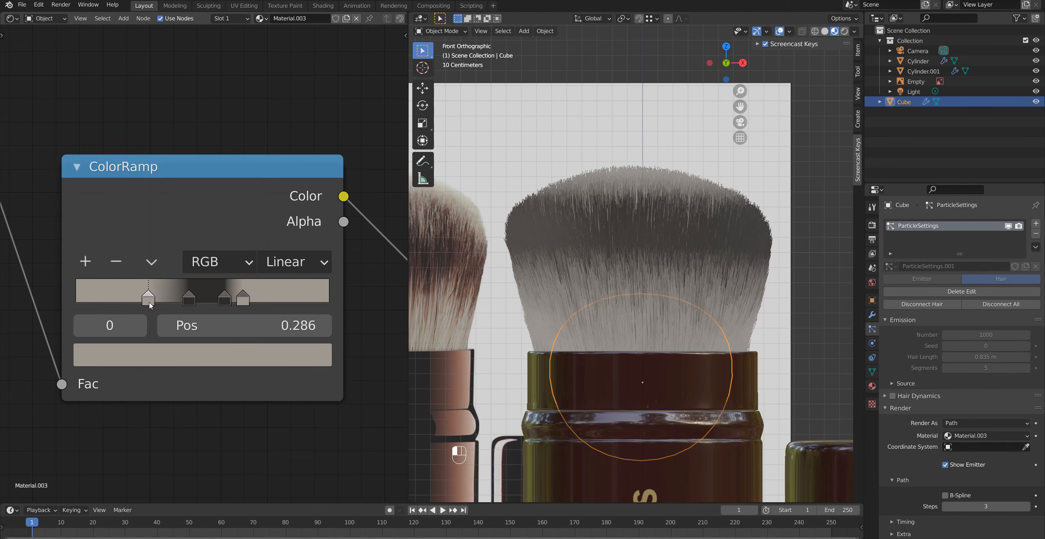
pyautogui.moveTo(527, 316)
pyautogui.keyDown('shift'); pyautogui.mouseDown(button='middle')
pyautogui.moveTo(633, 333)
pyautogui.moveTo(600, 345)
pyautogui.mouseUp(button='middle'); pyautogui.keyUp('shift')
pyautogui.scroll(-1, 610, 338)
# Increase the saturation of the last stop's colour to a warmer beige, hex 9D917B, and copy the hex value
pyautogui.click(244, 300)
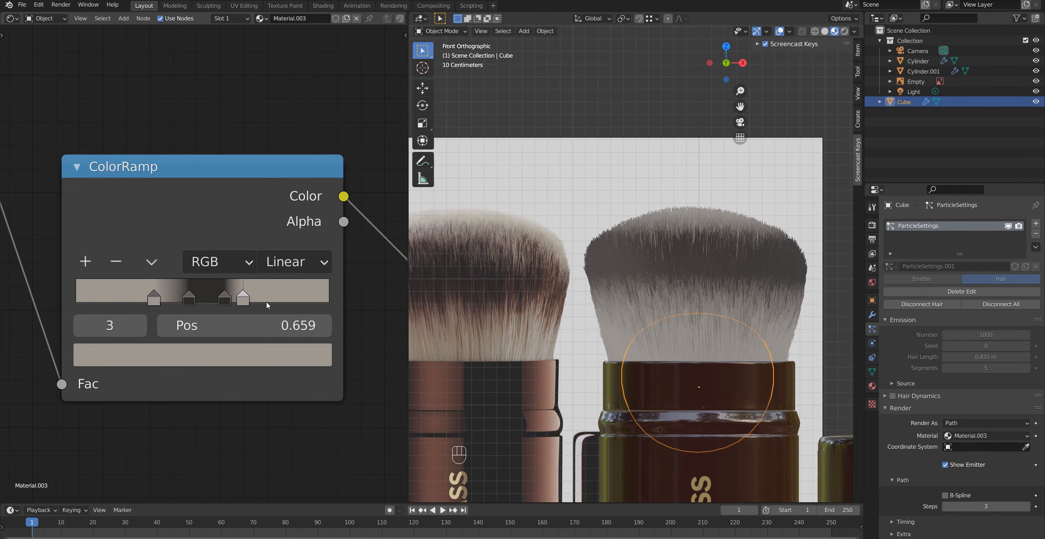
pyautogui.click(252, 363)
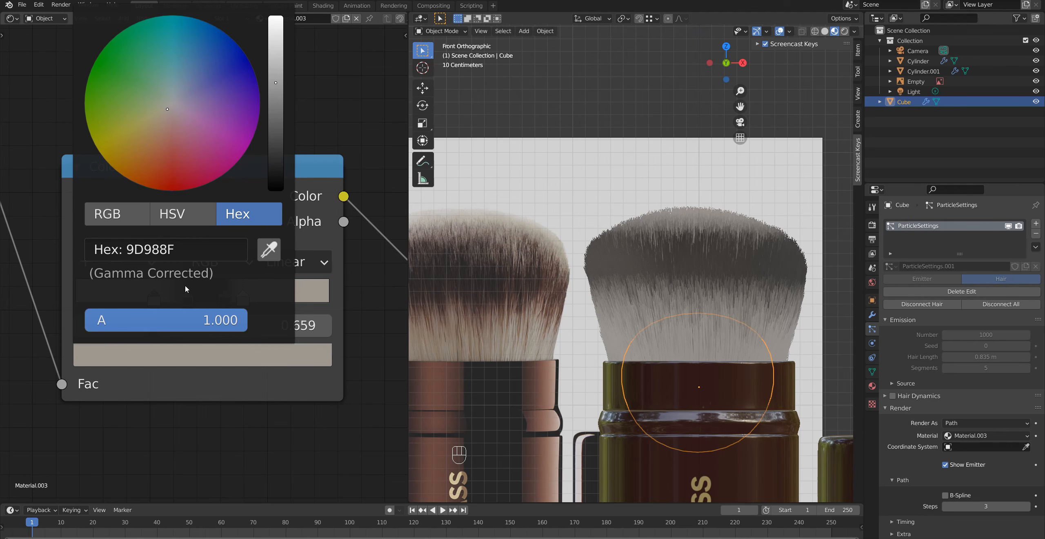
pyautogui.click(188, 212)
pyautogui.moveTo(160, 273)
pyautogui.mouseDown()
pyautogui.moveTo(218, 272)
pyautogui.moveTo(182, 273)
pyautogui.mouseUp()
pyautogui.click(237, 213)
pyautogui.click(196, 247)
pyautogui.hotkey('ctrl', 'c')
pyautogui.press('Return')
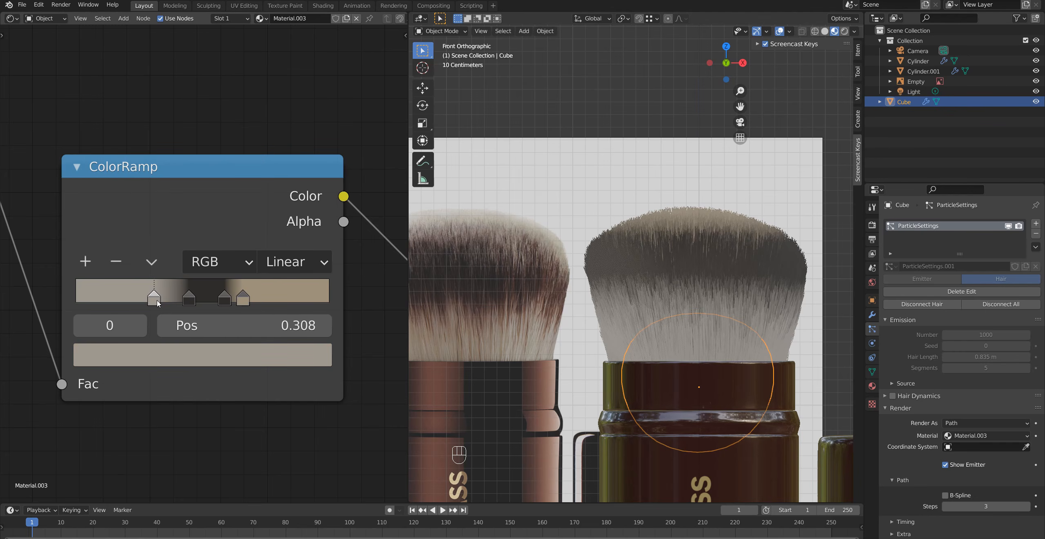
# Apply the copied hex colour 9D917B to the ColorRamp's first stop
pyautogui.click(184, 355)
pyautogui.click(196, 249)
pyautogui.hotkey('ctrl', 'v')
pyautogui.press('Return')
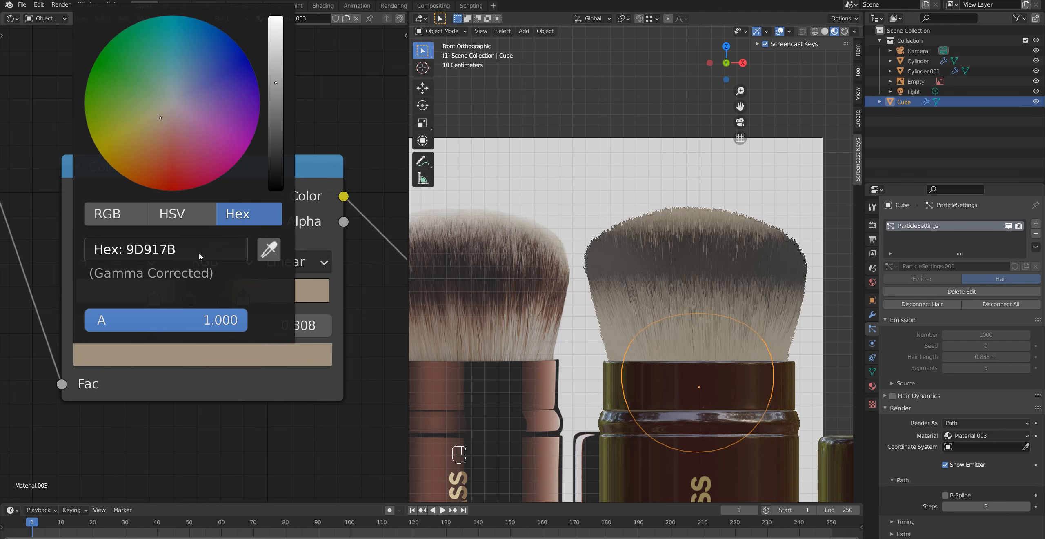
# Set the saturation of the dark stop at 0.447 to 0.502
pyautogui.click(189, 300)
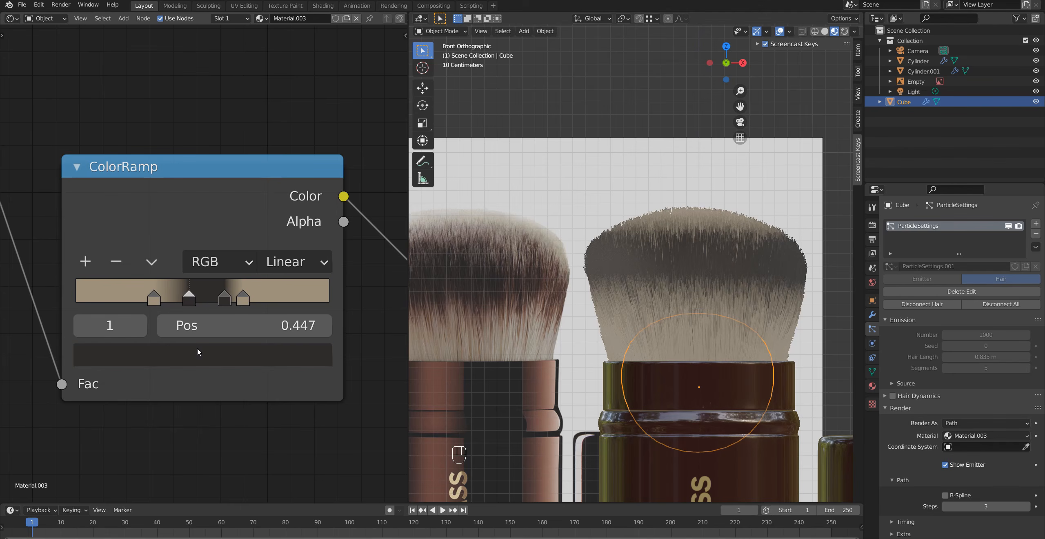
pyautogui.click(198, 352)
pyautogui.click(172, 213)
pyautogui.moveTo(109, 281); pyautogui.dragTo(176, 282)
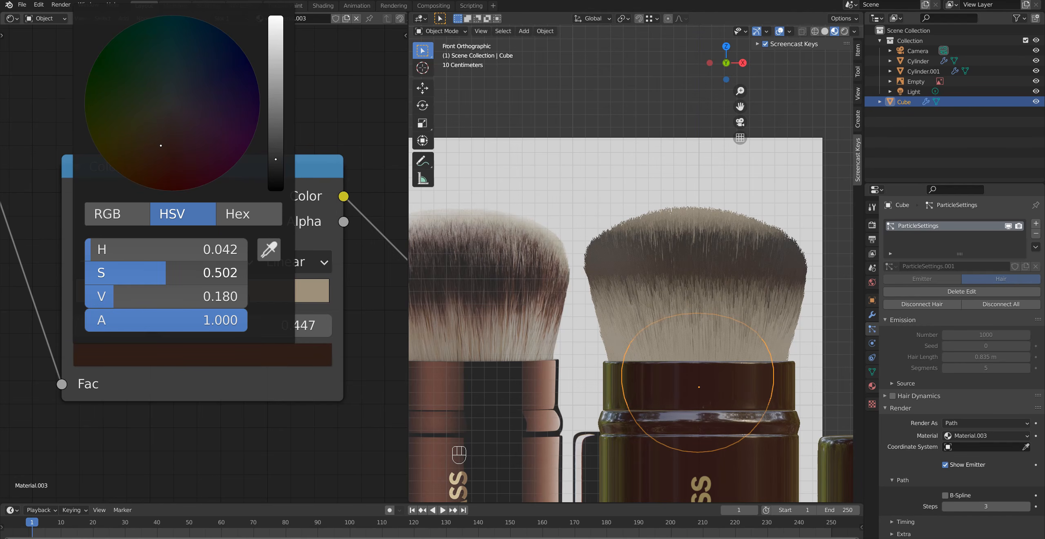
# Raise the saturation of the dark stop at 0.588 to a deep reddish brown and deselect the brush object
pyautogui.click(225, 297)
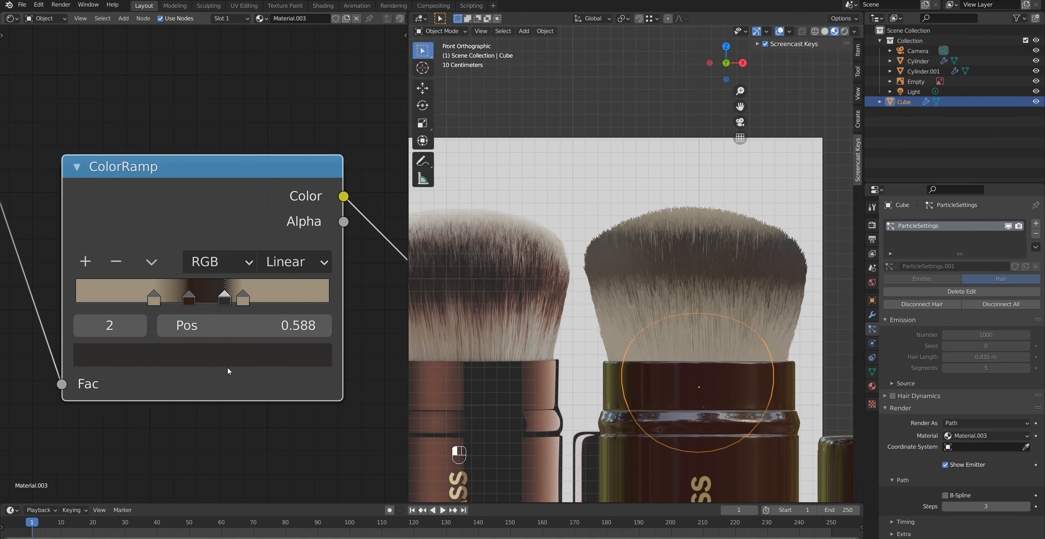
pyautogui.click(225, 353)
pyautogui.moveTo(100, 273); pyautogui.dragTo(245, 273)
pyautogui.click(809, 297)
pyautogui.moveTo(694, 314); pyautogui.dragTo(631, 330, button='middle')
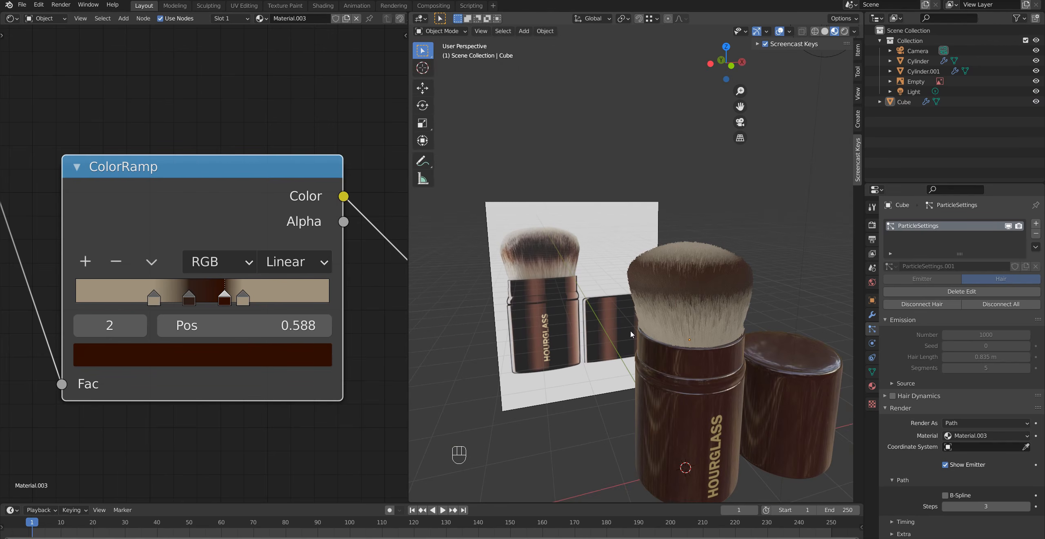
# Soften the transition at the bristle tips by moving the last stop to 0.721 and the second dark stop slightly inward
pyautogui.press('KP_1')
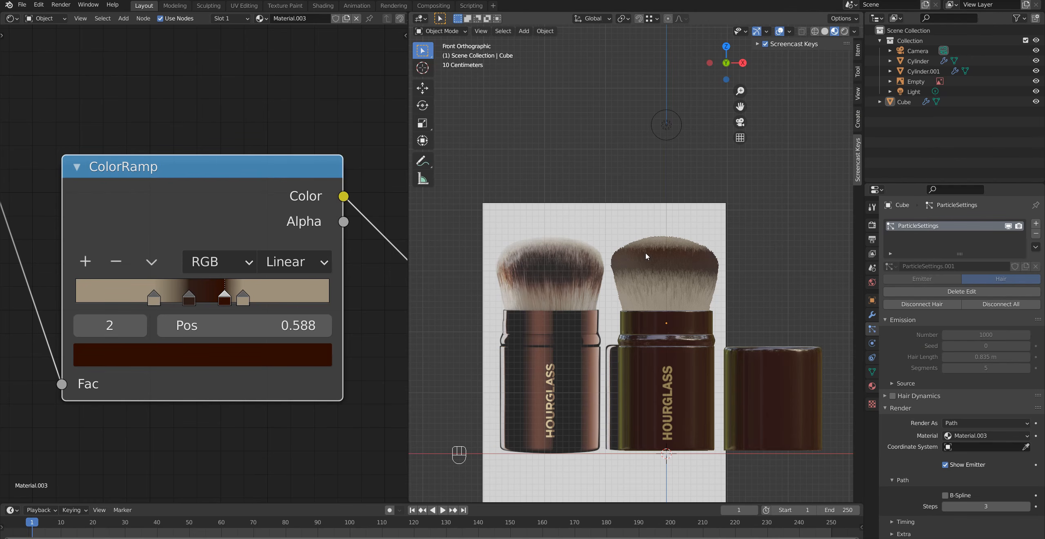
pyautogui.scroll(4, 665, 264)
pyautogui.scroll(2, 691, 270)
pyautogui.keyDown('shift'); pyautogui.moveTo(701, 256); pyautogui.dragTo(629, 256, button='middle'); pyautogui.keyUp('shift')
pyautogui.click(243, 301)
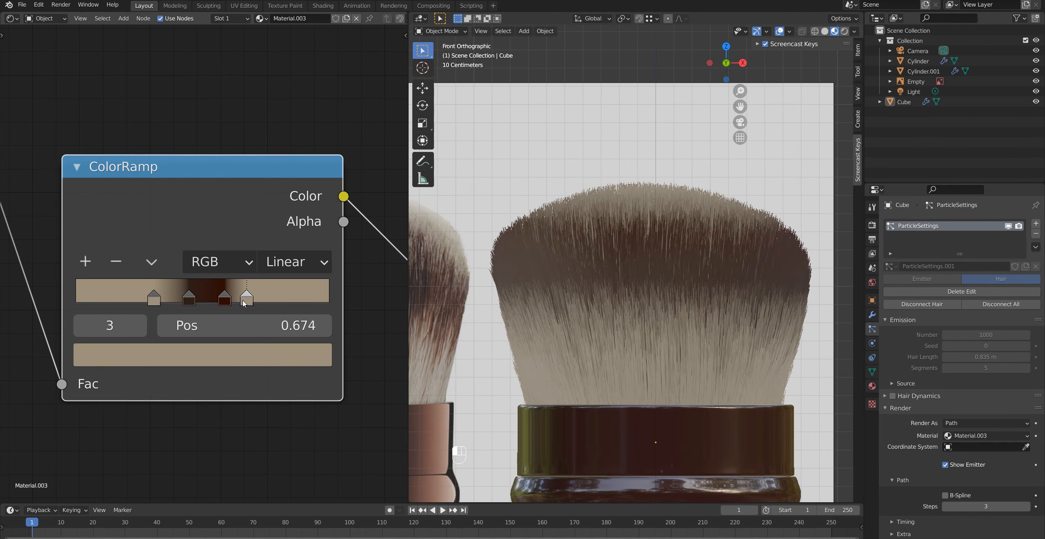
pyautogui.moveTo(247, 303); pyautogui.dragTo(252, 302)
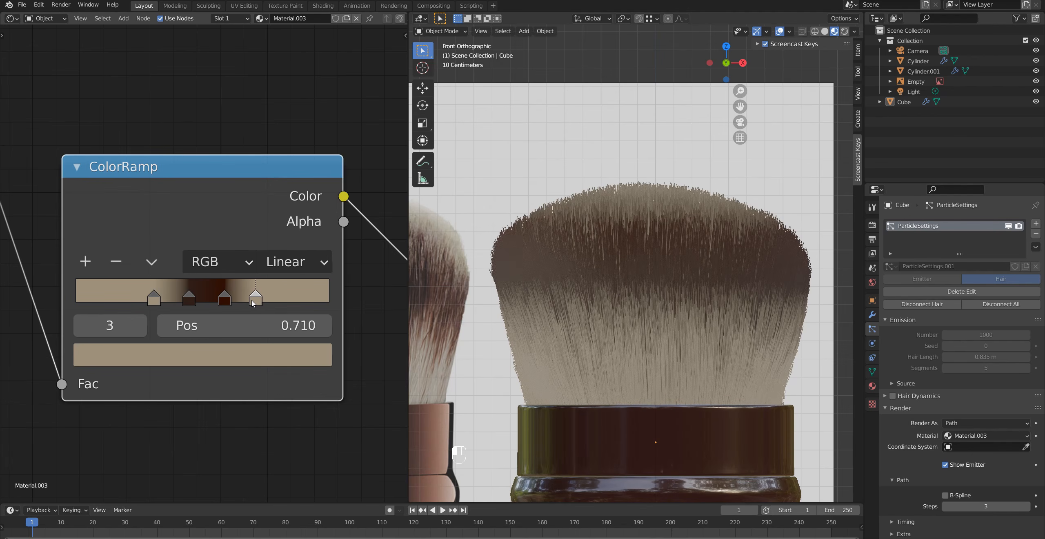
pyautogui.moveTo(227, 302); pyautogui.dragTo(259, 302)
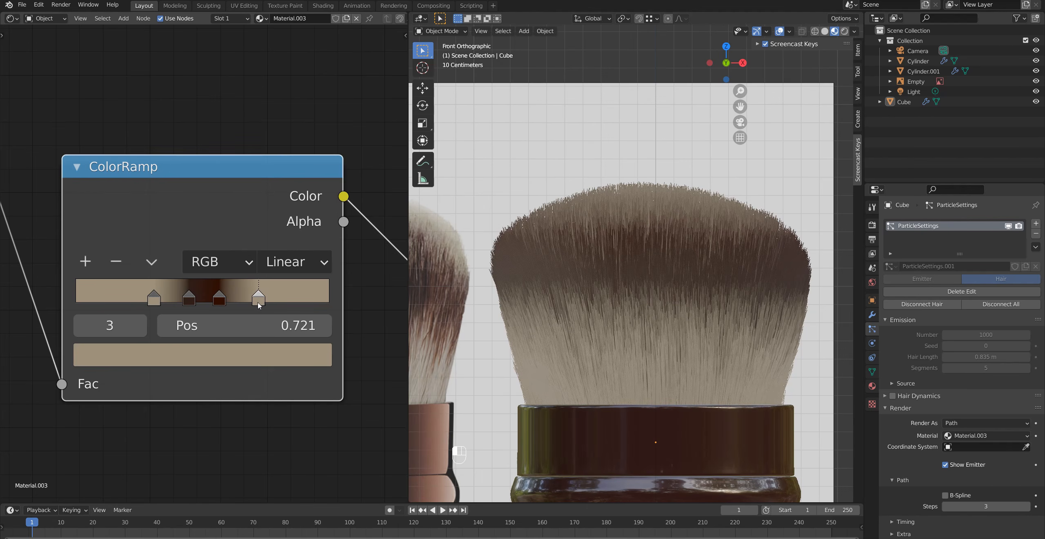
# Set the bristle ColorRamp's interpolation to Ease
pyautogui.click(291, 261)
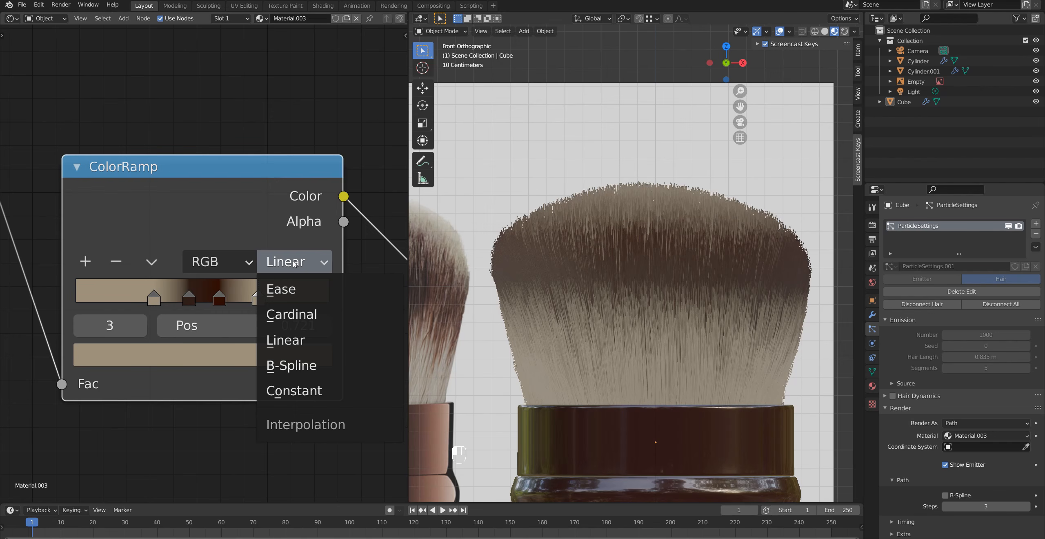
pyautogui.click(302, 289)
pyautogui.moveTo(564, 326)
pyautogui.keyDown('shift'); pyautogui.mouseDown(button='middle')
pyautogui.moveTo(583, 377)
pyautogui.moveTo(533, 362)
pyautogui.moveTo(576, 360)
pyautogui.mouseUp(button='middle'); pyautogui.keyUp('shift')
pyautogui.scroll(-4, 576, 361)
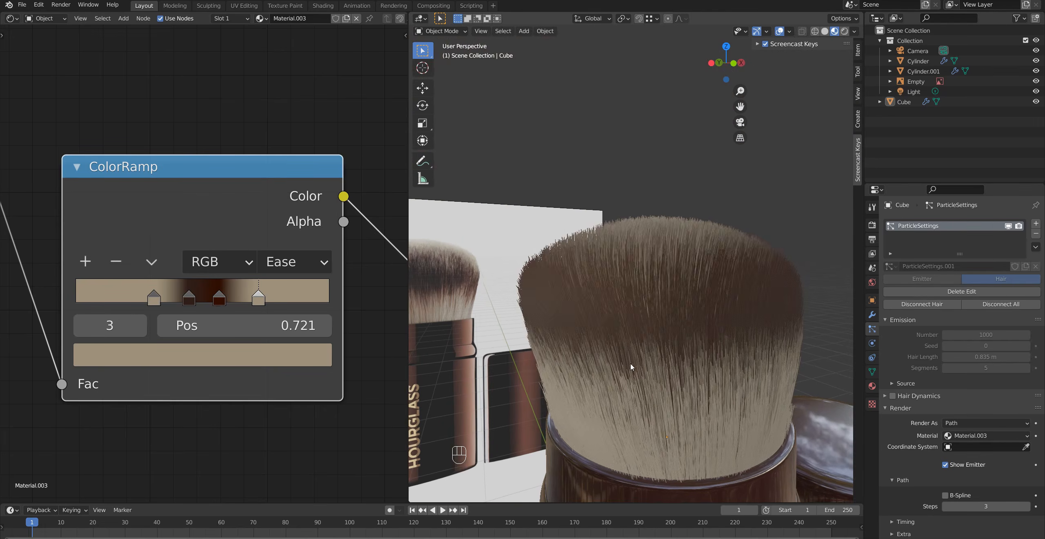
# Switch the viewport to rendered shading and view the whole brush beside the reference photo
pyautogui.click(845, 32)
pyautogui.moveTo(678, 360)
pyautogui.mouseDown(button='middle')
pyautogui.moveTo(646, 362)
pyautogui.moveTo(630, 325)
pyautogui.moveTo(613, 361)
pyautogui.moveTo(544, 361)
pyautogui.moveTo(620, 359)
pyautogui.moveTo(637, 372)
pyautogui.mouseUp(button='middle')
pyautogui.scroll(-3, 633, 354)
pyautogui.scroll(2, 638, 373)
pyautogui.scroll(-5, 647, 372)
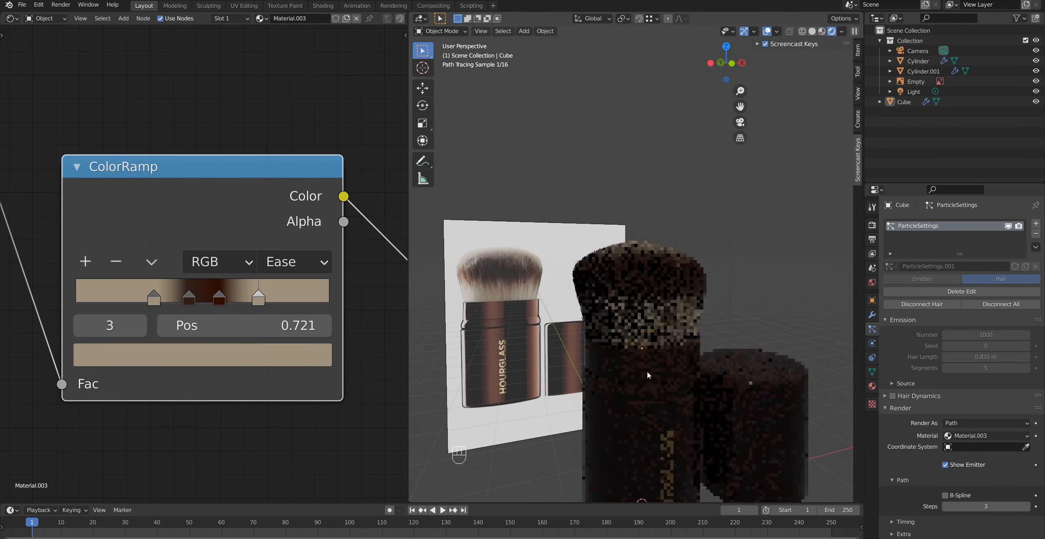
# Select the point light and set its power to 500 W
pyautogui.click(905, 97)
pyautogui.click(905, 96)
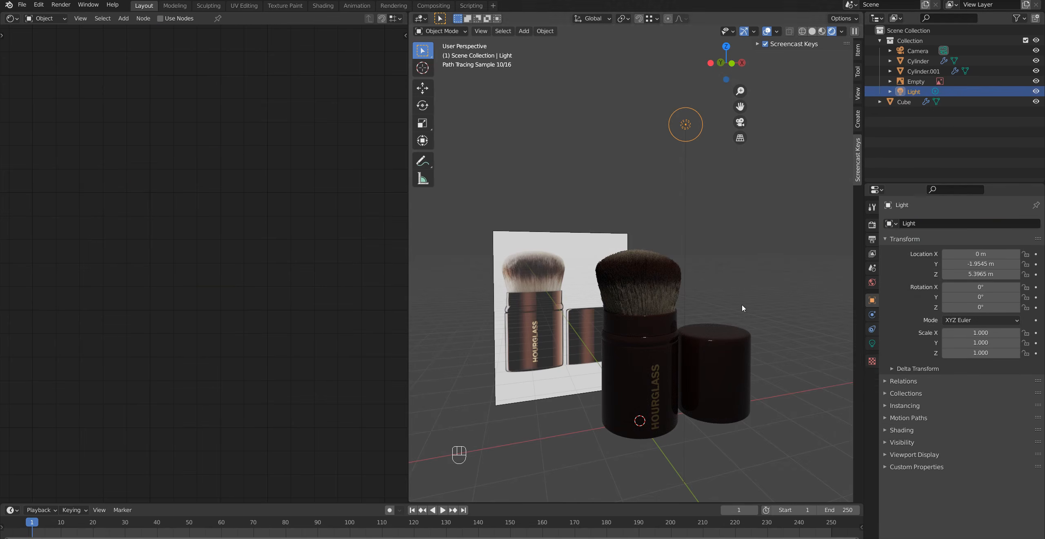
pyautogui.click(873, 343)
pyautogui.click(979, 290)
pyautogui.write('500 W')
pyautogui.press('KP_0')
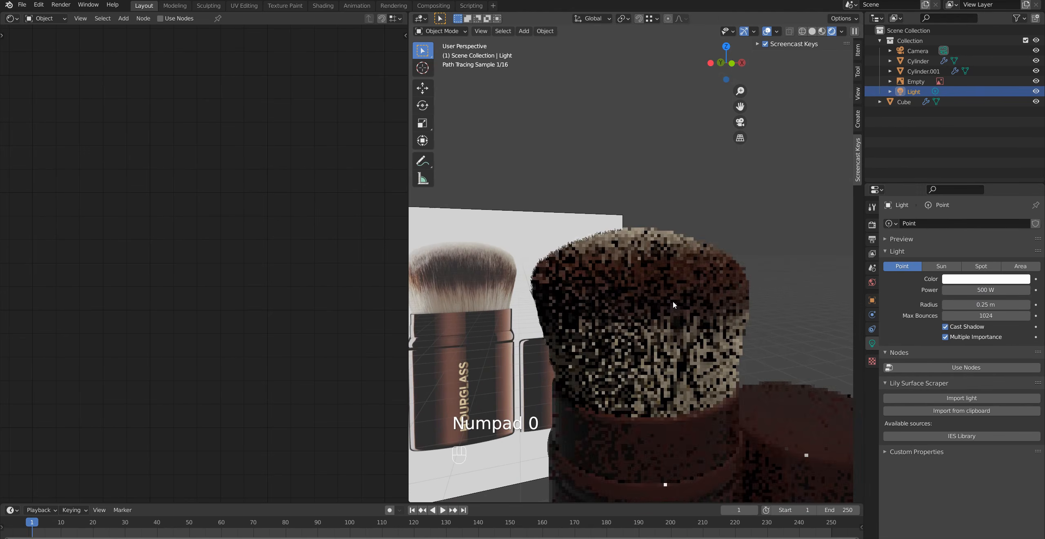
# Examine the rendered bristles and handle up close, from an angle, and in front view against the reference photo
pyautogui.moveTo(673, 341)
pyautogui.mouseDown(button='middle')
pyautogui.moveTo(668, 332)
pyautogui.moveTo(610, 334)
pyautogui.mouseUp(button='middle')
pyautogui.scroll(2, 610, 332)
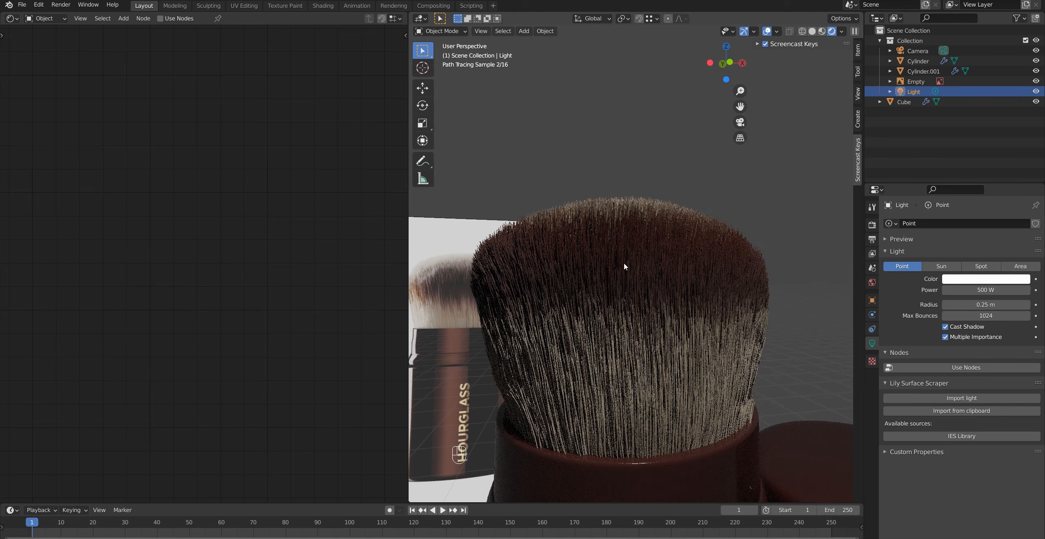
pyautogui.scroll(-2, 625, 257)
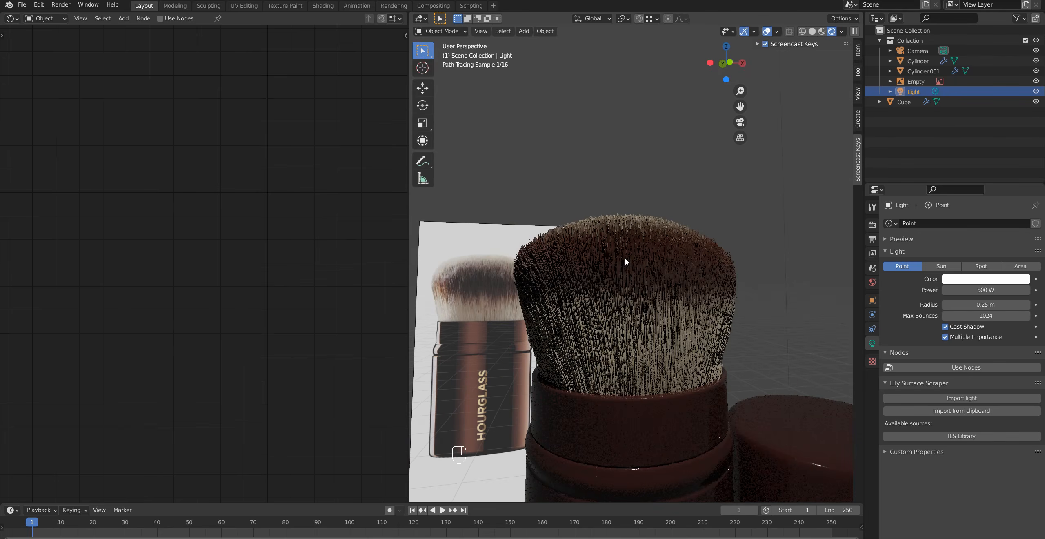
pyautogui.click(649, 349)
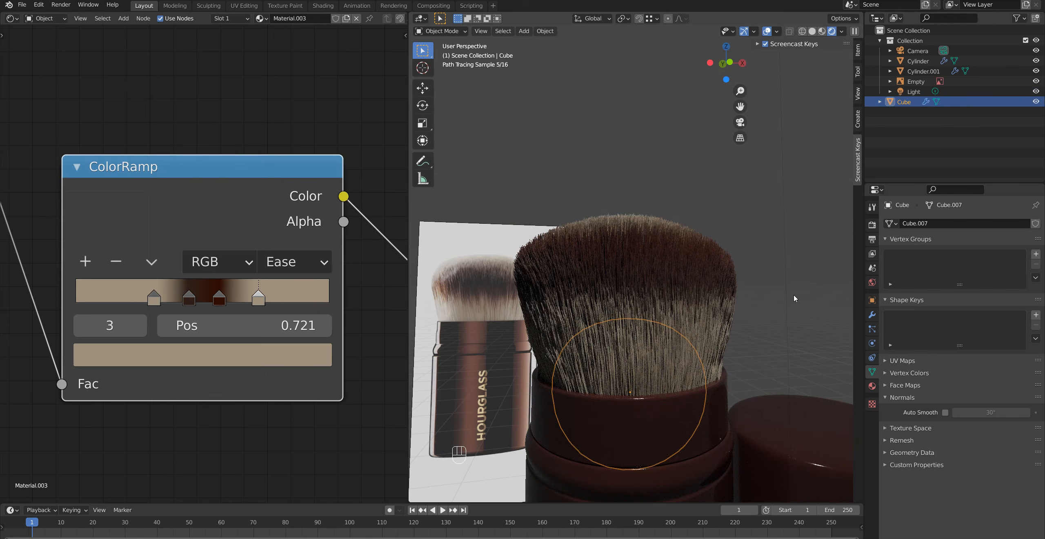
pyautogui.click(774, 321)
pyautogui.scroll(-4, 675, 346)
pyautogui.moveTo(678, 358)
pyautogui.keyDown('shift'); pyautogui.mouseDown(button='middle')
pyautogui.moveTo(684, 317)
pyautogui.moveTo(706, 360)
pyautogui.moveTo(578, 351)
pyautogui.moveTo(615, 355)
pyautogui.mouseUp(button='middle'); pyautogui.keyUp('shift')
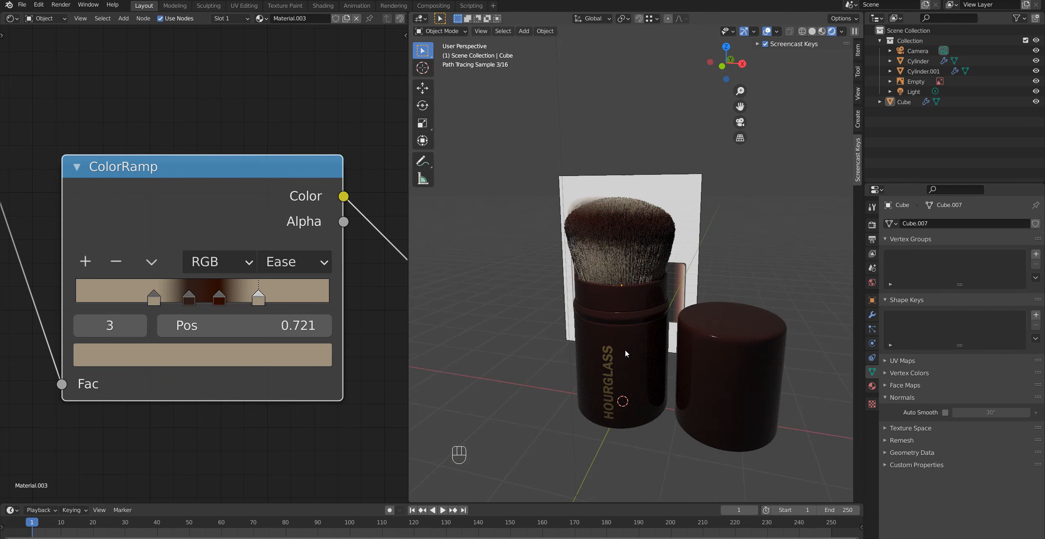
pyautogui.press('KP_1')
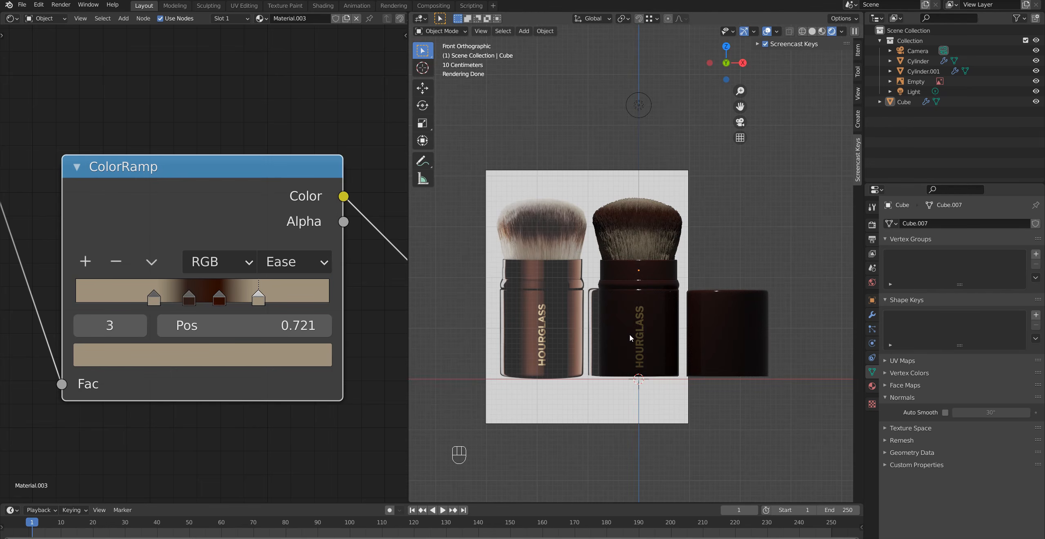
pyautogui.scroll(6, 630, 333)
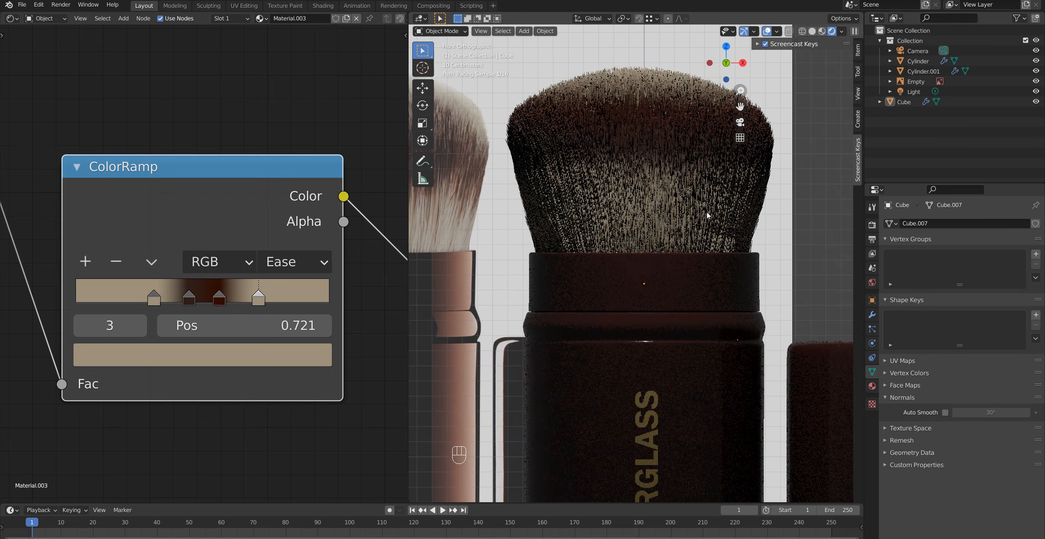
# In solid shading, edit the handle mesh and move the two middle edge loops of its raised ring slightly down along Z
pyautogui.click(812, 31)
pyautogui.keyDown('shift'); pyautogui.moveTo(612, 426); pyautogui.dragTo(618, 373, button='middle'); pyautogui.keyUp('shift')
pyautogui.click(594, 327)
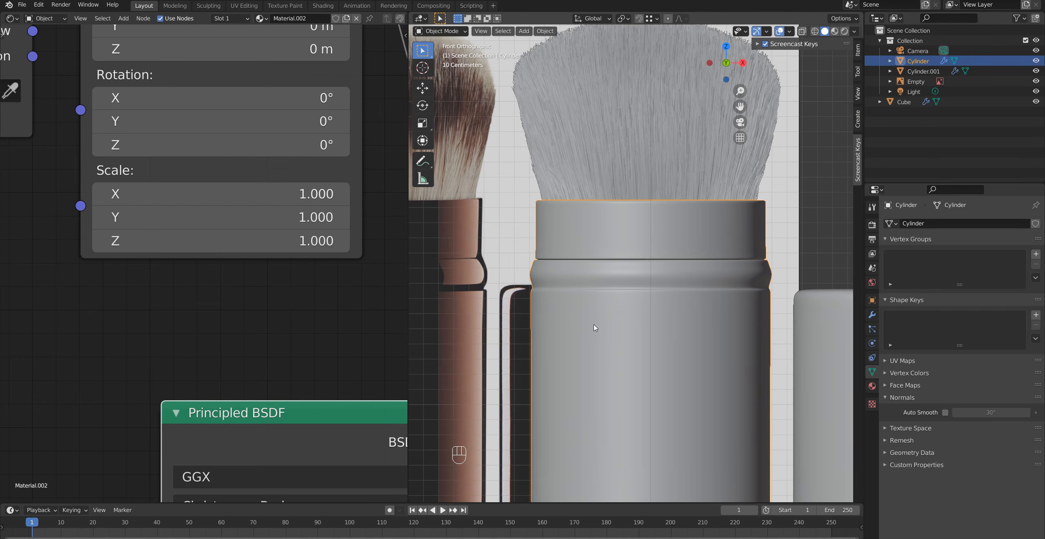
pyautogui.press('Tab')
pyautogui.scroll(3, 582, 290)
pyautogui.moveTo(516, 342)
pyautogui.keyDown('shift'); pyautogui.mouseDown(button='middle')
pyautogui.moveTo(625, 322)
pyautogui.moveTo(670, 265)
pyautogui.mouseUp(button='middle'); pyautogui.keyUp('shift')
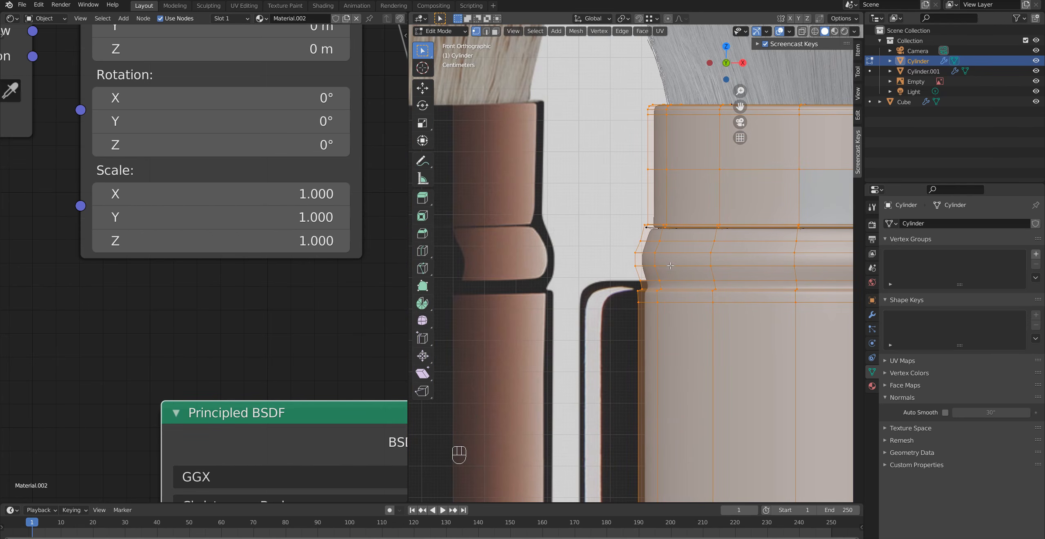
pyautogui.keyDown('shift'); pyautogui.moveTo(672, 254); pyautogui.dragTo(639, 287, button='middle'); pyautogui.keyUp('shift')
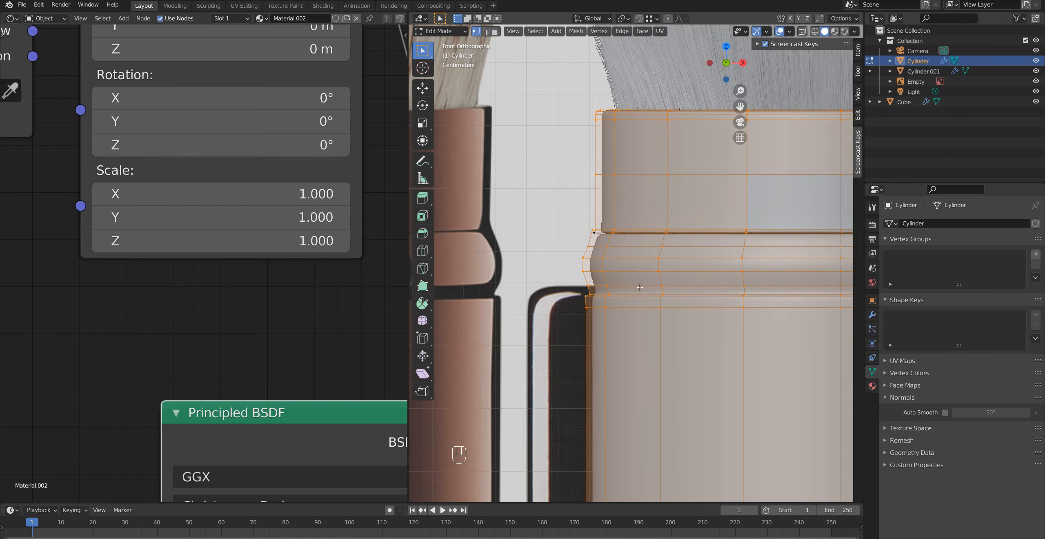
pyautogui.click(636, 280)
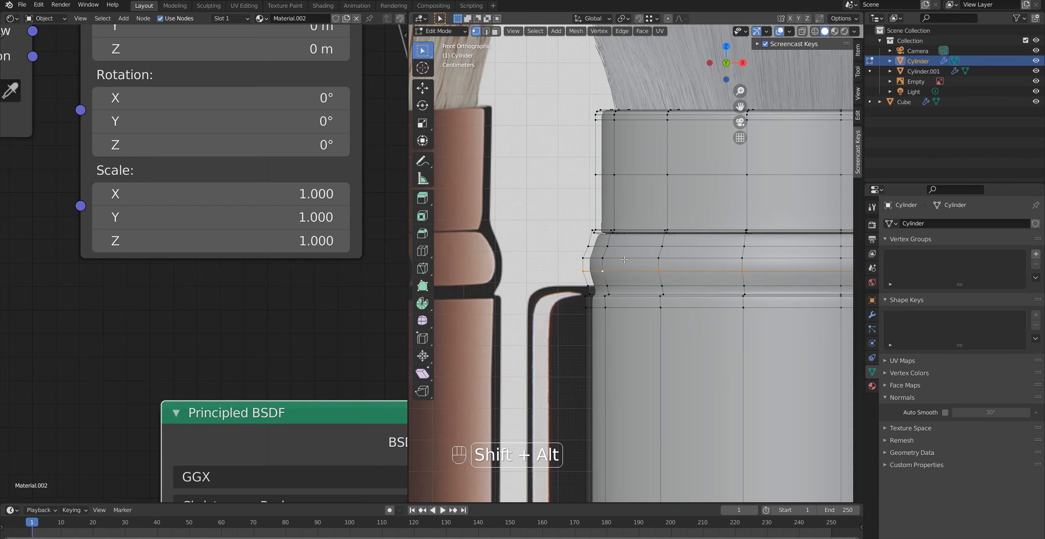
pyautogui.press('g')
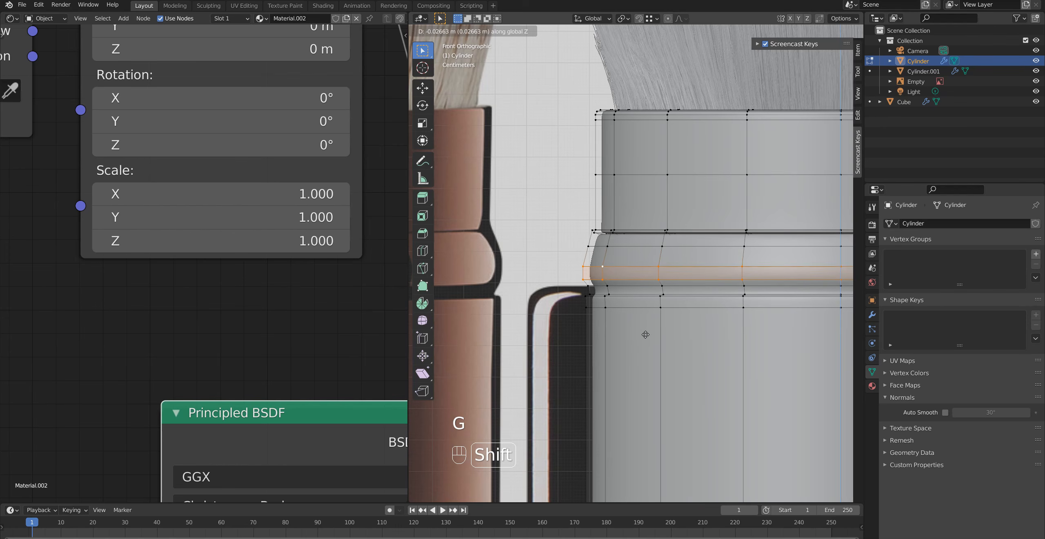
pyautogui.click(650, 303)
# Scale the upper edge loop of the handle's raised ring outward by about 1.008
pyautogui.keyDown('alt'); pyautogui.click(644, 246); pyautogui.keyUp('alt')
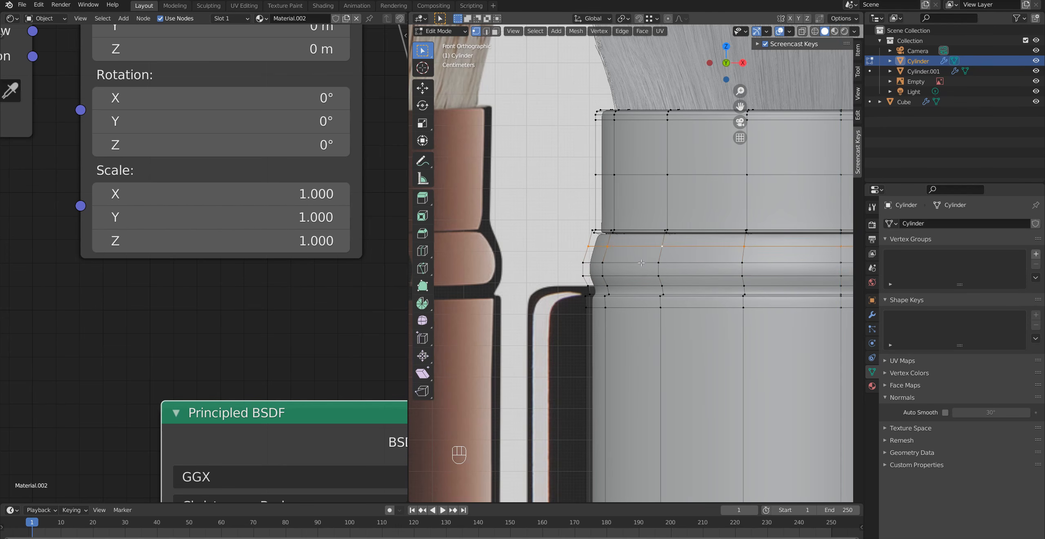
pyautogui.press('s')
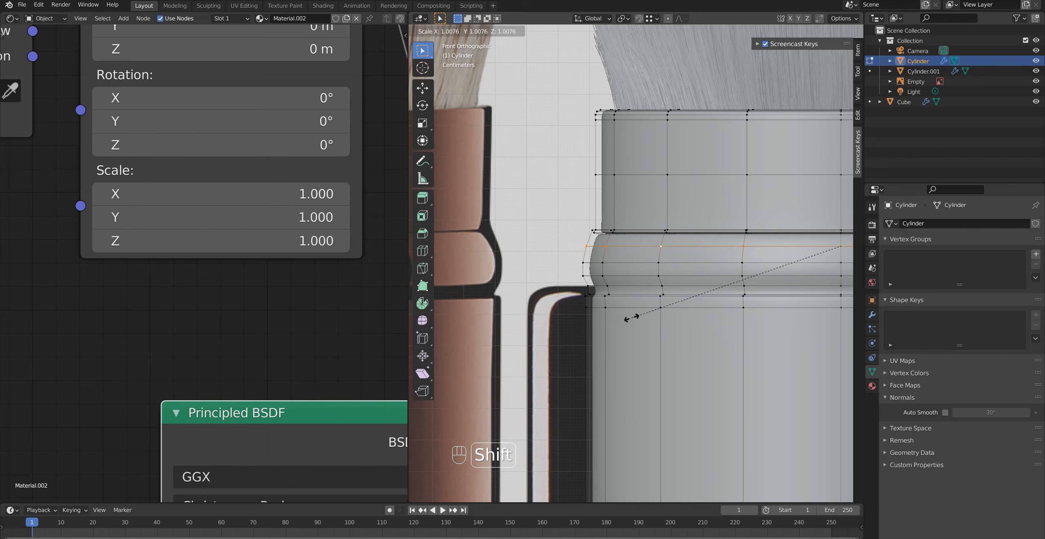
pyautogui.click(632, 317)
pyautogui.press('Tab')
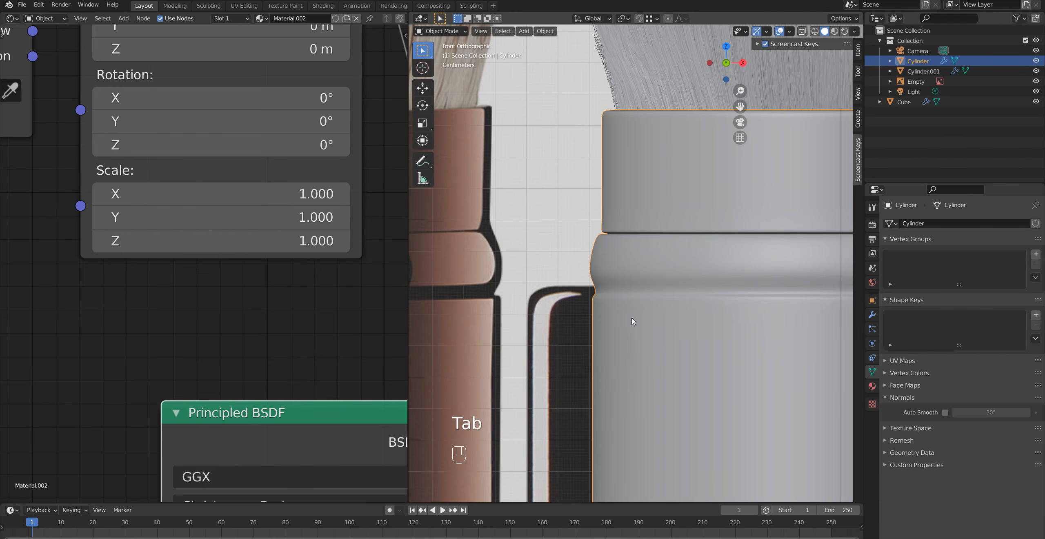
pyautogui.keyDown('shift'); pyautogui.moveTo(668, 310); pyautogui.dragTo(599, 313, button='middle'); pyautogui.keyUp('shift')
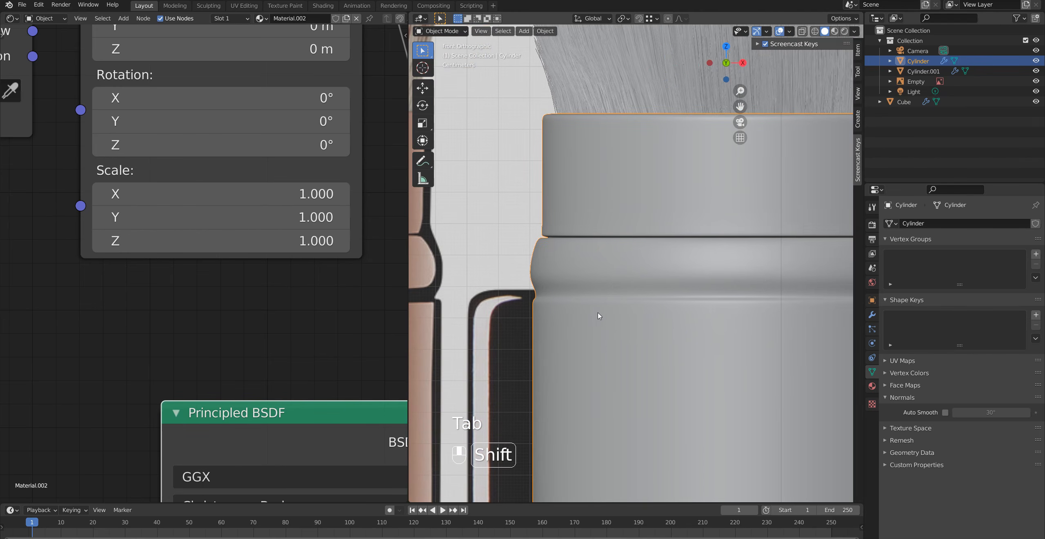
# Scale the edge loop at the base of the handle's collar, just above the raised ring, slightly inward
pyautogui.press('Tab')
pyautogui.scroll(3, 553, 249)
pyautogui.keyDown('shift'); pyautogui.moveTo(486, 244); pyautogui.dragTo(479, 223, button='middle'); pyautogui.keyUp('shift')
pyautogui.keyDown('alt'); pyautogui.click(468, 212); pyautogui.keyUp('alt')
pyautogui.keyDown('shift'); pyautogui.moveTo(530, 280); pyautogui.dragTo(587, 273, button='middle'); pyautogui.keyUp('shift')
pyautogui.scroll(-2, 586, 274)
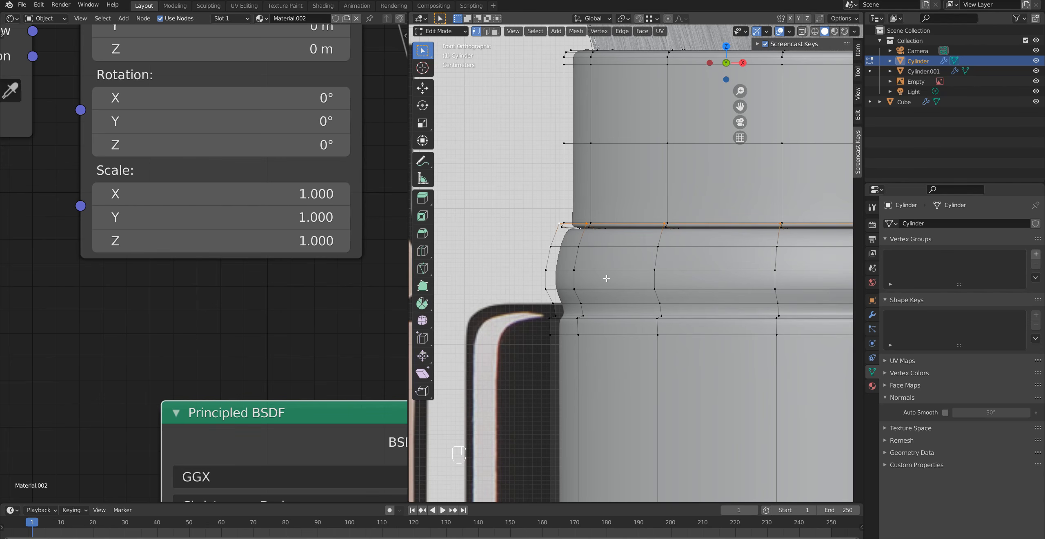
pyautogui.press('s')
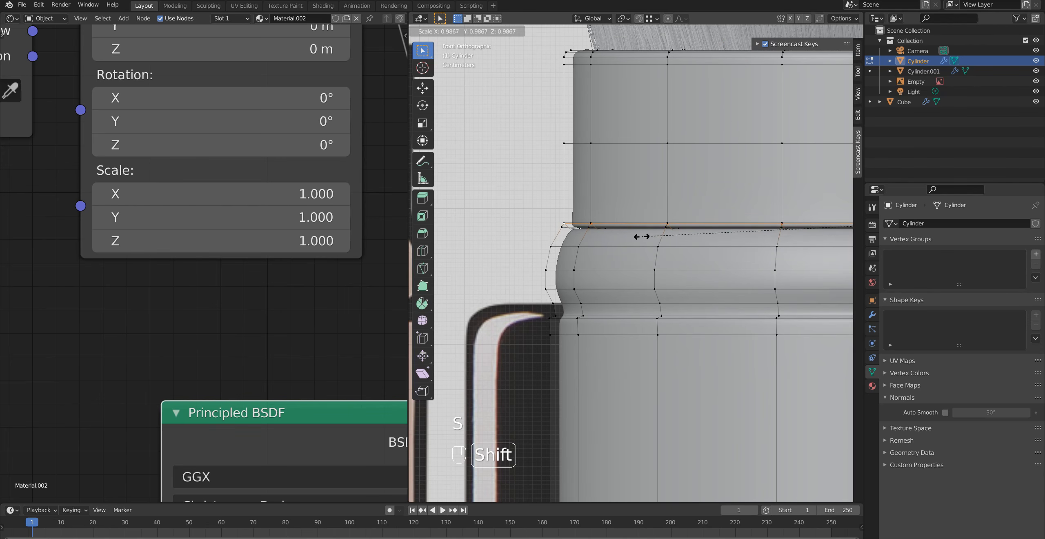
pyautogui.click(645, 230)
pyautogui.press('Tab')
pyautogui.scroll(-3, 624, 298)
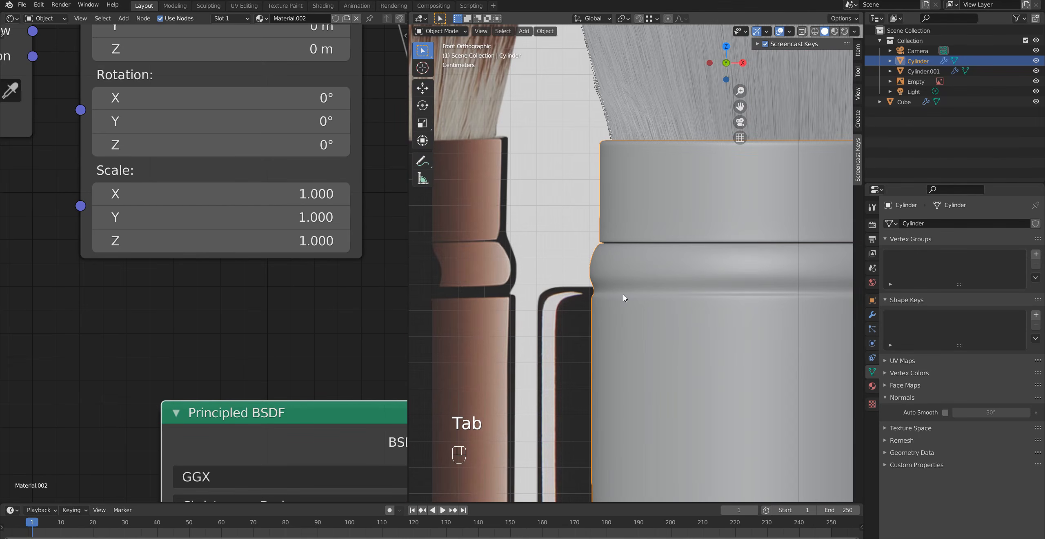
# Edge-slide the upper loop of the handle's raised ring slightly downward to round its profile
pyautogui.scroll(4, 623, 297)
pyautogui.press('Tab')
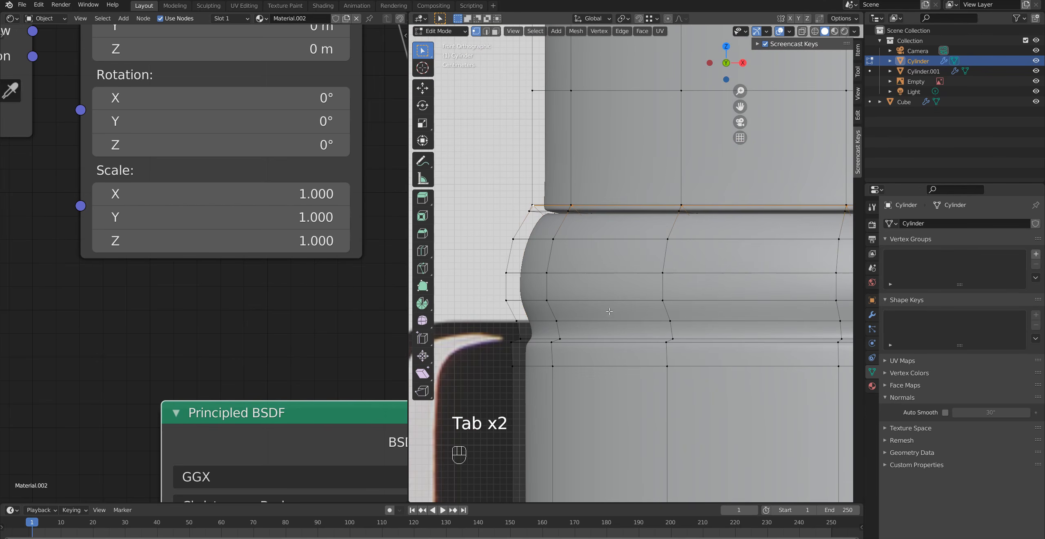
pyautogui.keyDown('alt'); pyautogui.click(542, 241); pyautogui.keyUp('alt')
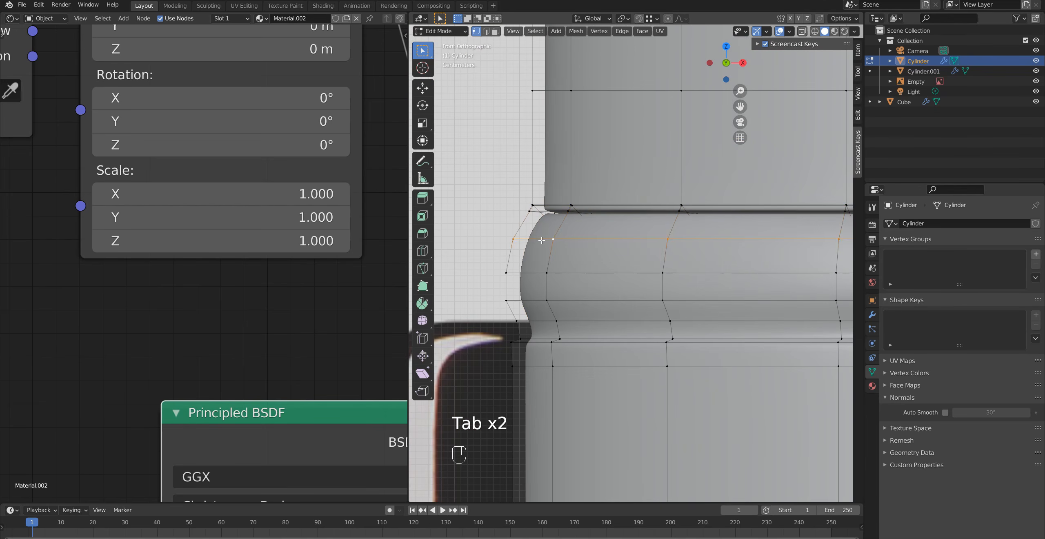
pyautogui.press('g')
pyautogui.press('g')
pyautogui.press('shift')
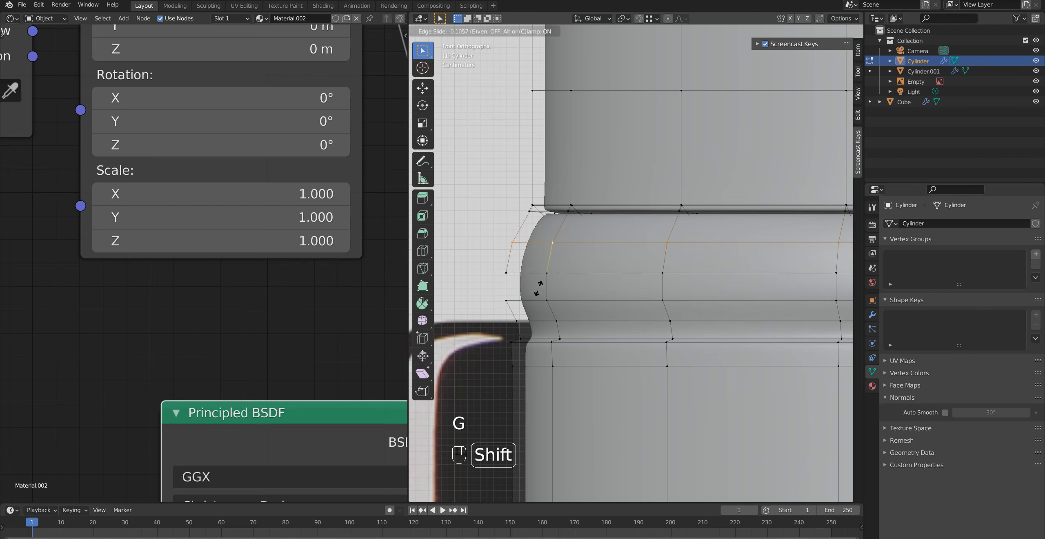
pyautogui.click(545, 334)
pyautogui.press('Tab')
pyautogui.scroll(-4, 545, 332)
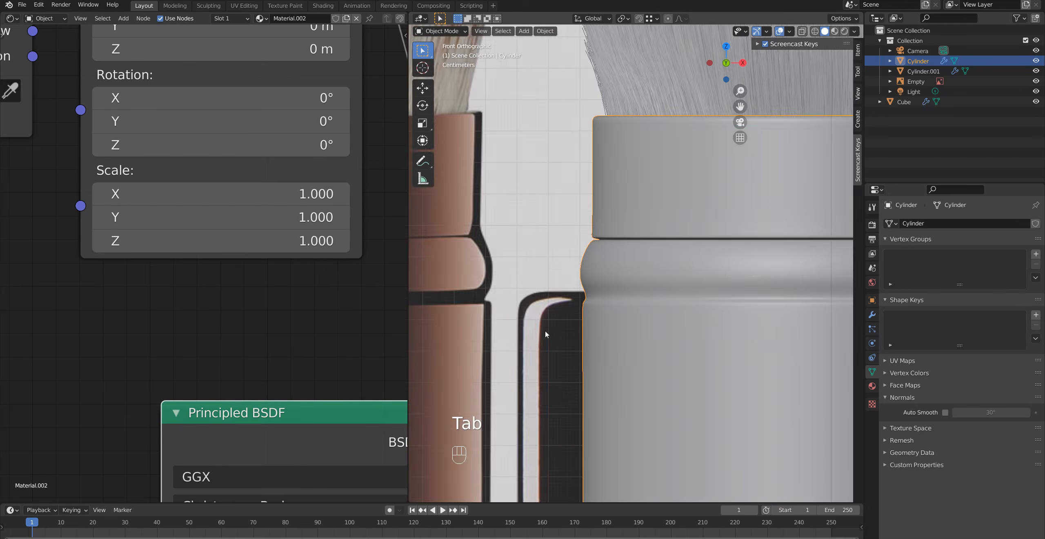
# Select the reference image empty and hide it from the viewport
pyautogui.click(543, 331)
pyautogui.scroll(2, 543, 331)
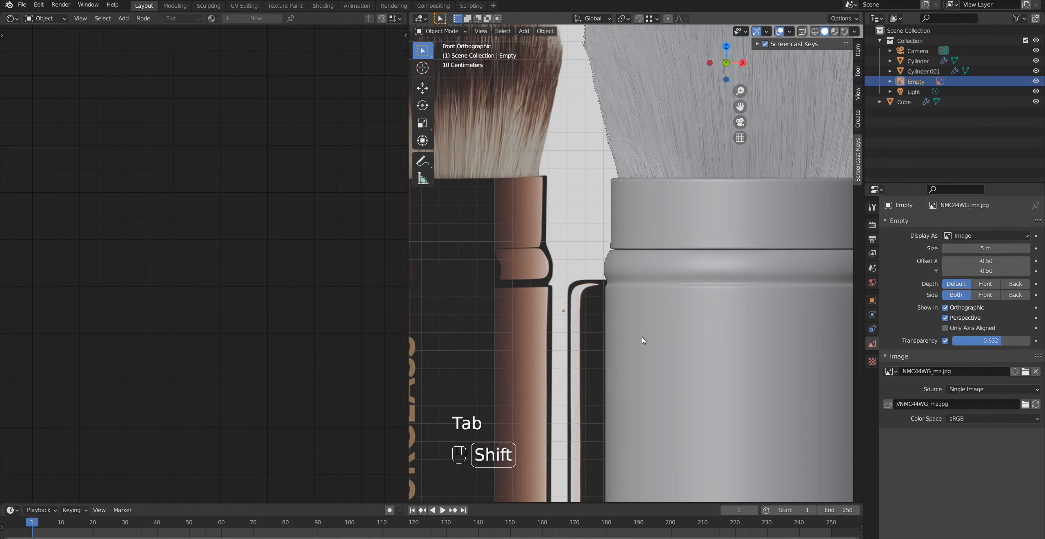
pyautogui.keyDown('shift'); pyautogui.moveTo(644, 339); pyautogui.dragTo(521, 328, button='middle'); pyautogui.keyUp('shift')
pyautogui.keyDown('shift'); pyautogui.moveTo(639, 312); pyautogui.dragTo(549, 320, button='middle'); pyautogui.keyUp('shift')
pyautogui.scroll(-3, 617, 244)
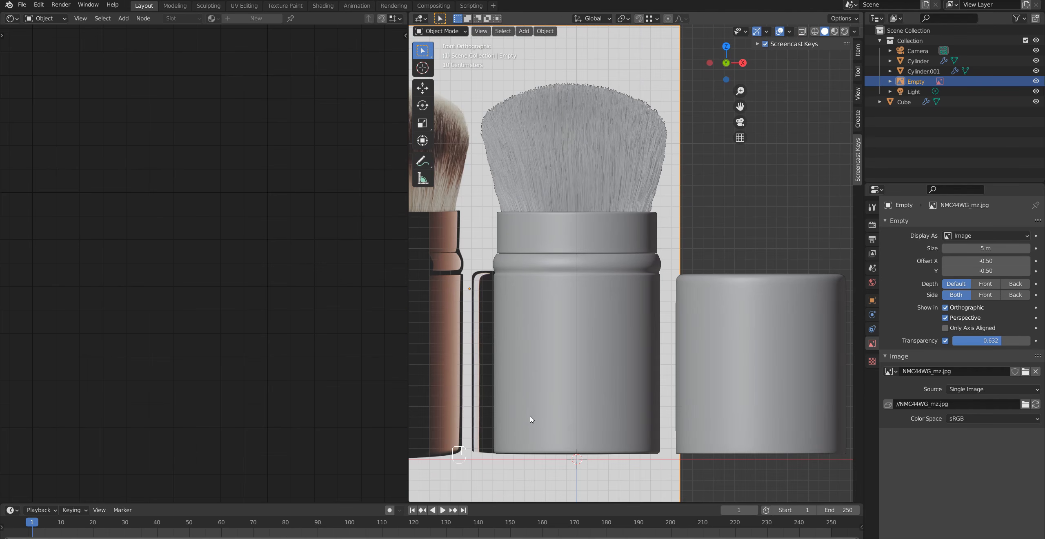
pyautogui.hotkey('alt', 'a')
pyautogui.moveTo(548, 271)
pyautogui.mouseDown(button='middle')
pyautogui.moveTo(588, 245)
pyautogui.moveTo(557, 259)
pyautogui.moveTo(662, 340)
pyautogui.moveTo(628, 291)
pyautogui.moveTo(601, 304)
pyautogui.mouseUp(button='middle')
pyautogui.click(495, 196)
pyautogui.keyDown('shift'); pyautogui.moveTo(495, 196); pyautogui.dragTo(547, 236, button='middle'); pyautogui.keyUp('shift')
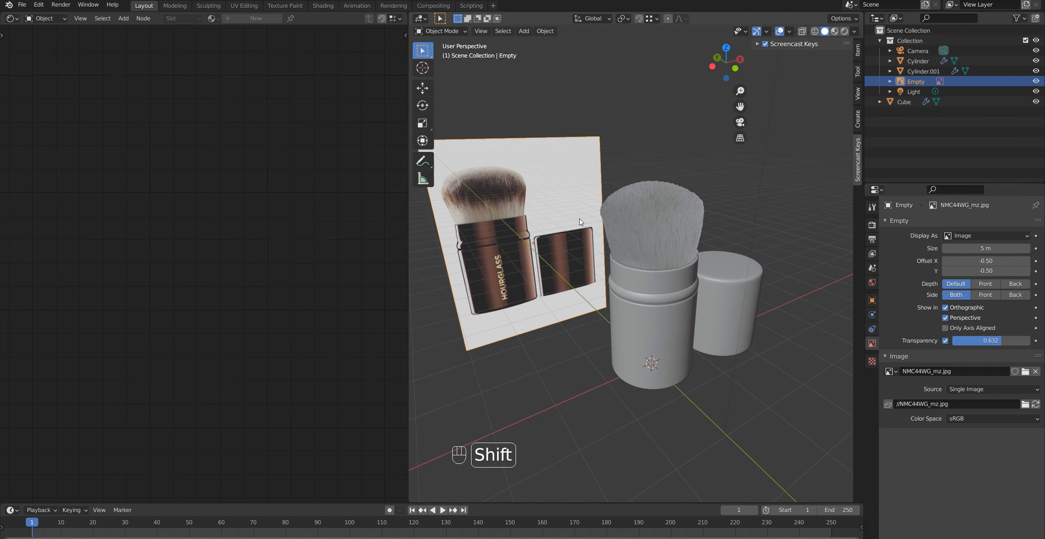
pyautogui.click(1036, 81)
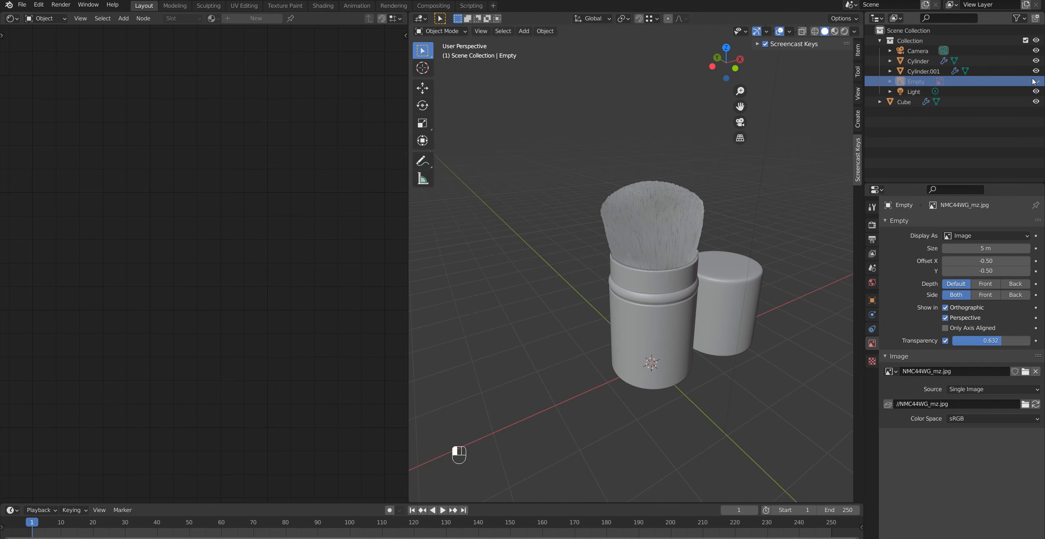
# Join the node editor area into the 3D viewport so the viewport takes up the full width
pyautogui.rightClick(410, 21)
pyautogui.click(394, 49)
pyautogui.click(293, 153)
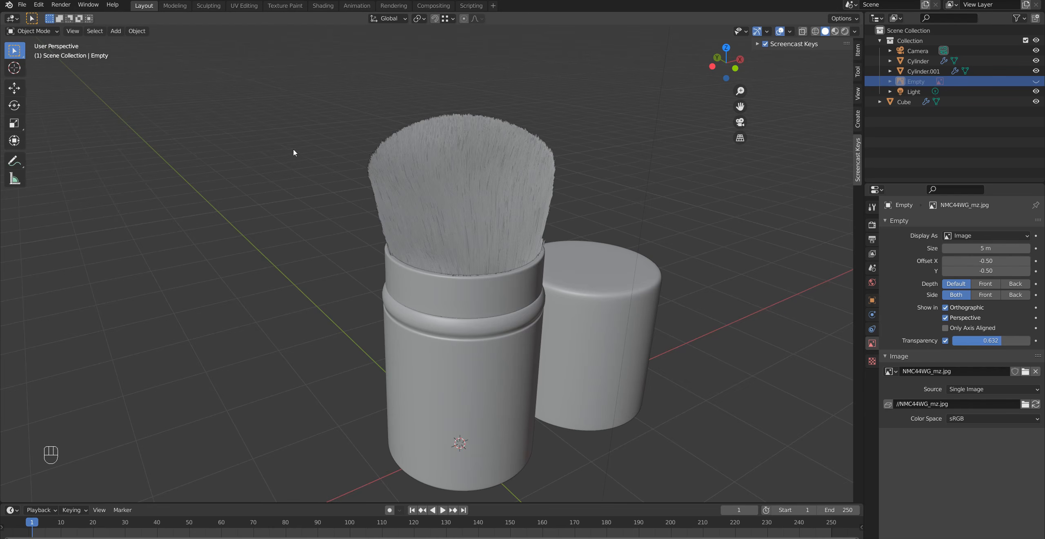
# Add a mesh plane under the brush and scale its geometry up by about 8.1 as a floor
pyautogui.scroll(-8, 455, 264)
pyautogui.hotkey('shift', 'a')
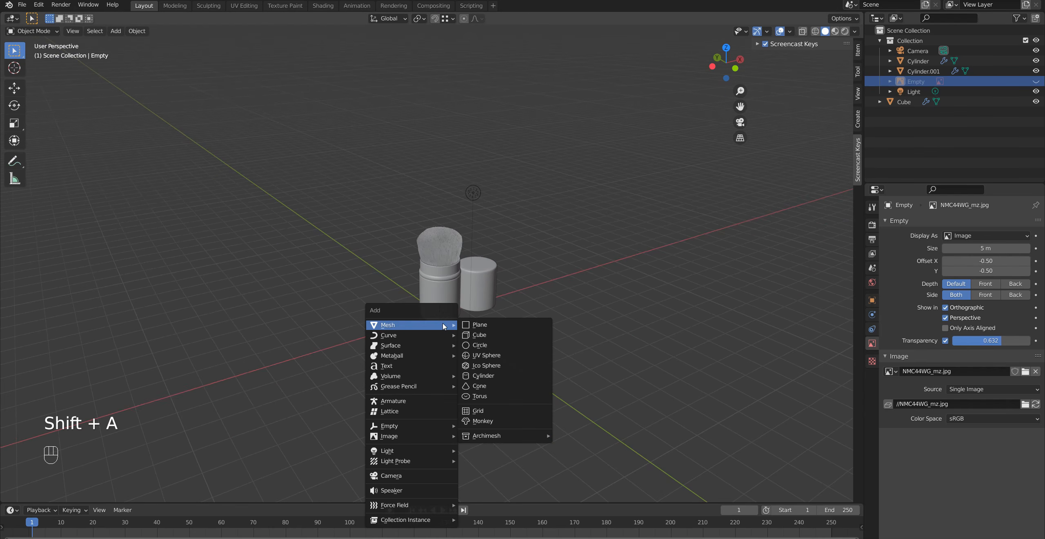
pyautogui.click(481, 322)
pyautogui.press('Tab')
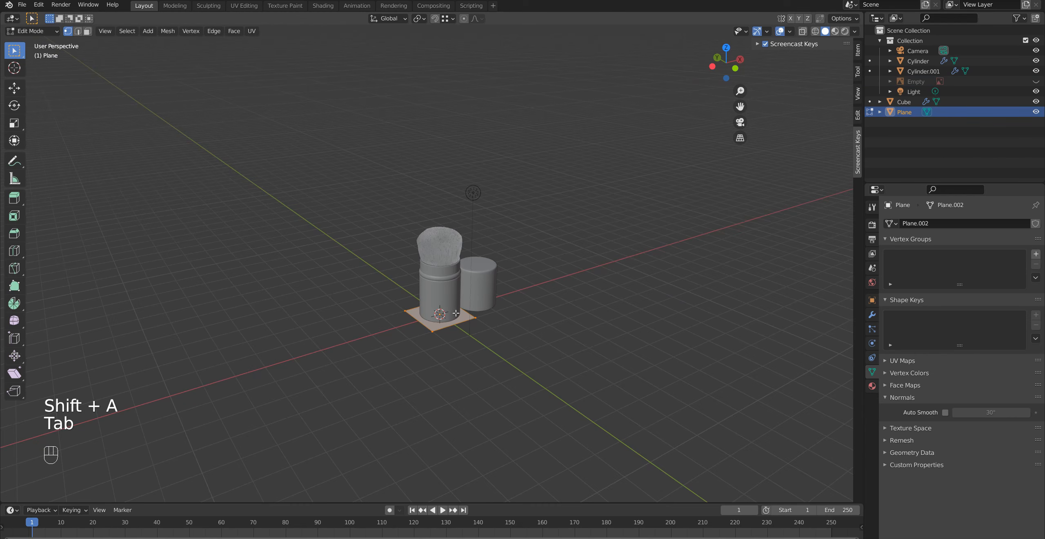
pyautogui.press('s')
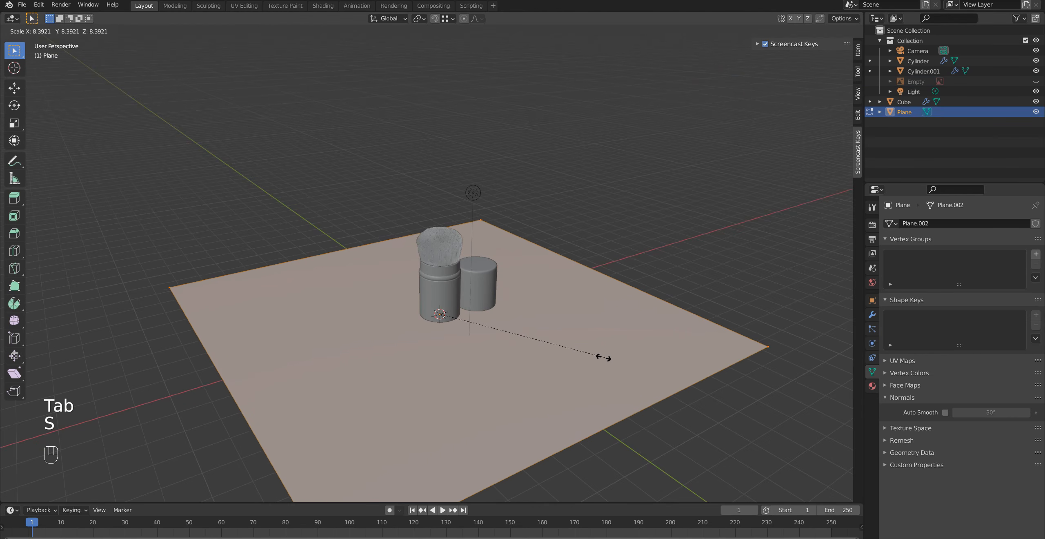
pyautogui.click(602, 357)
pyautogui.scroll(-3, 461, 355)
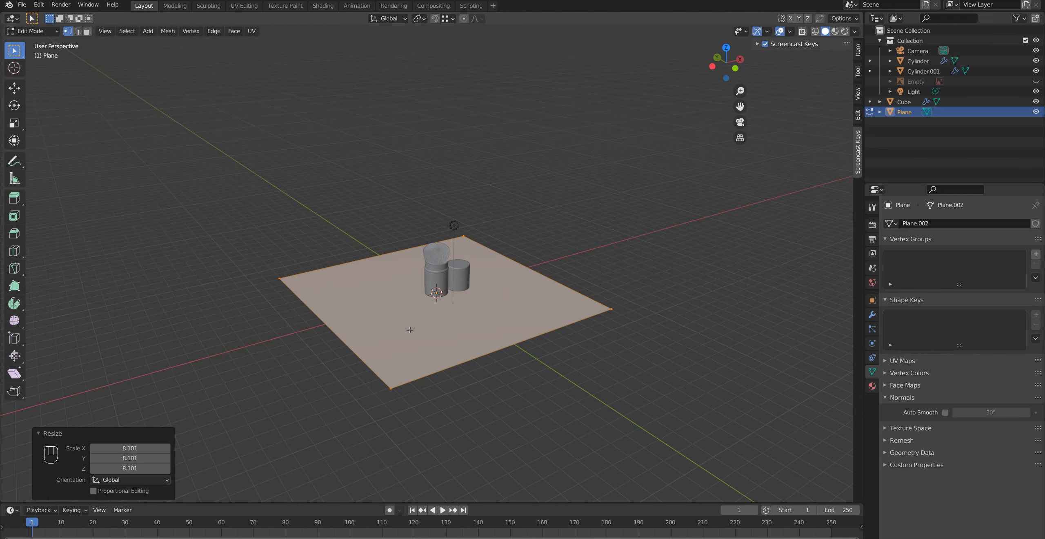
# Extrude the floor plane's rear edge straight up by about 10.05 m to form a back wall
pyautogui.press('KP_3')
pyautogui.scroll(3, 408, 328)
pyautogui.press('z')
pyautogui.moveTo(571, 238); pyautogui.dragTo(665, 373)
pyautogui.moveTo(616, 329); pyautogui.dragTo(636, 352, button='middle')
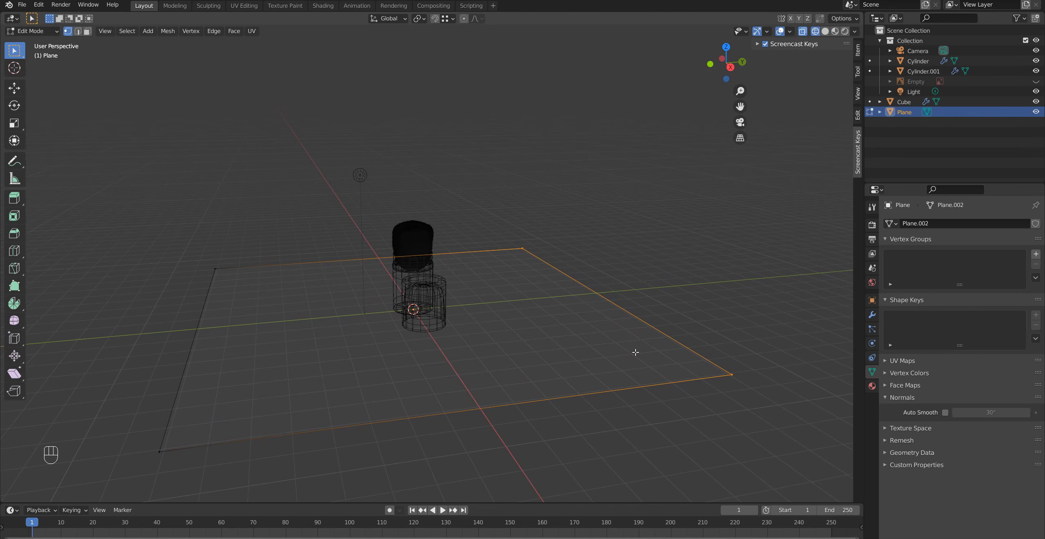
pyautogui.press('KP_3')
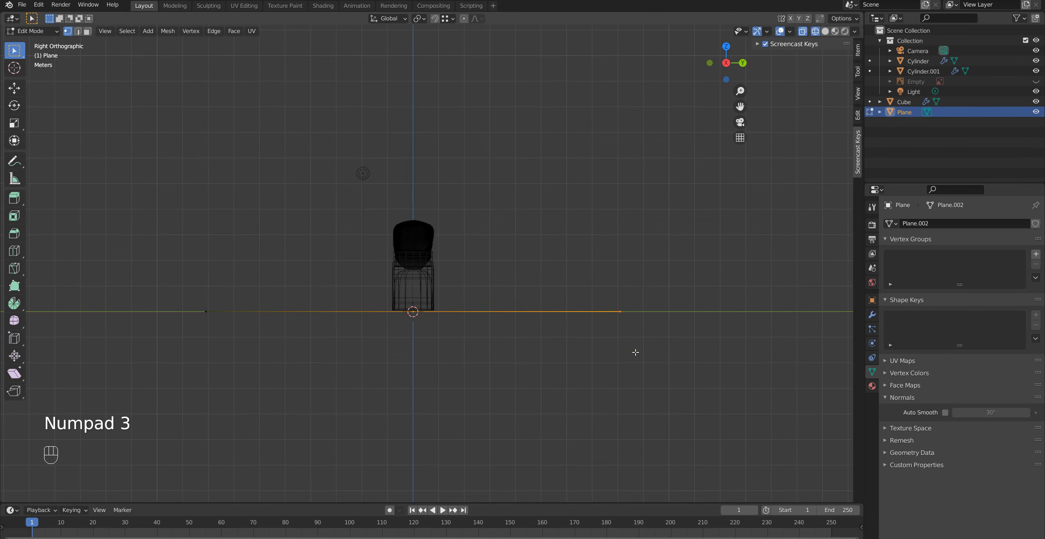
pyautogui.press('e')
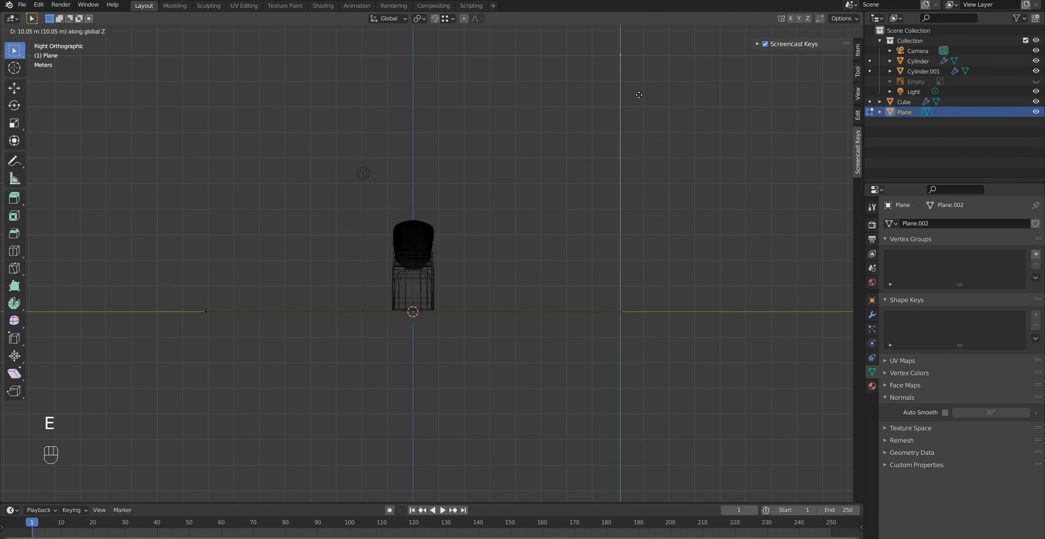
pyautogui.click(640, 95)
pyautogui.moveTo(542, 261); pyautogui.dragTo(648, 306, button='middle')
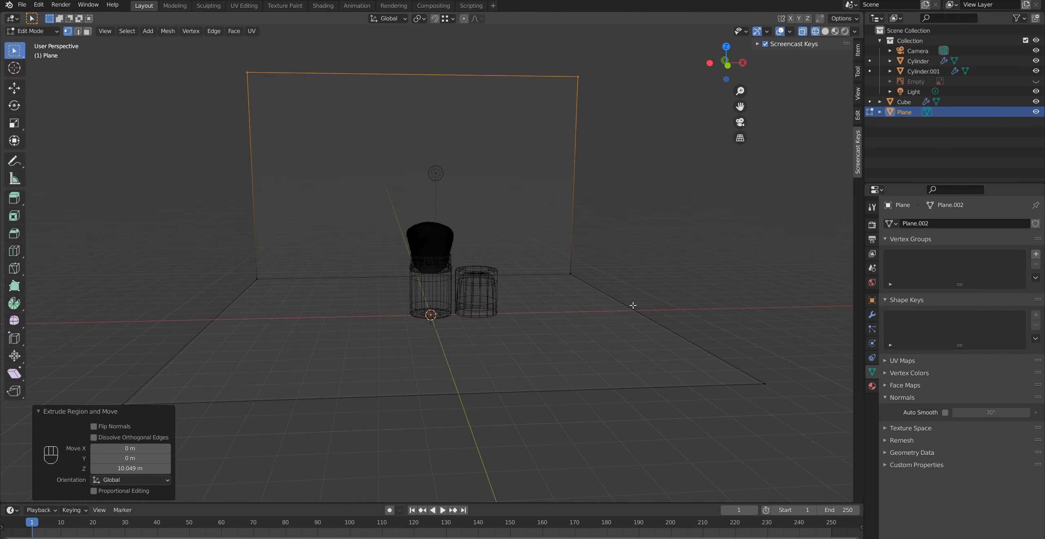
pyautogui.press('z')
pyautogui.moveTo(434, 311)
pyautogui.mouseDown(button='middle')
pyautogui.moveTo(532, 311)
pyautogui.moveTo(337, 311)
pyautogui.mouseUp(button='middle')
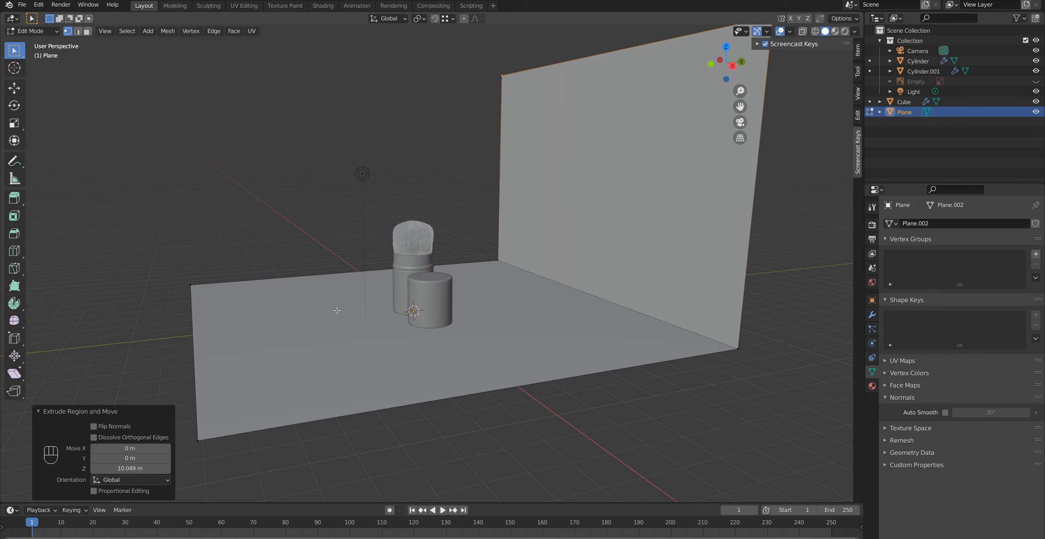
# Bevel the edge between floor and back wall about 1.92 m wide with 13 segments to make a curved sweep
pyautogui.press('KP_3')
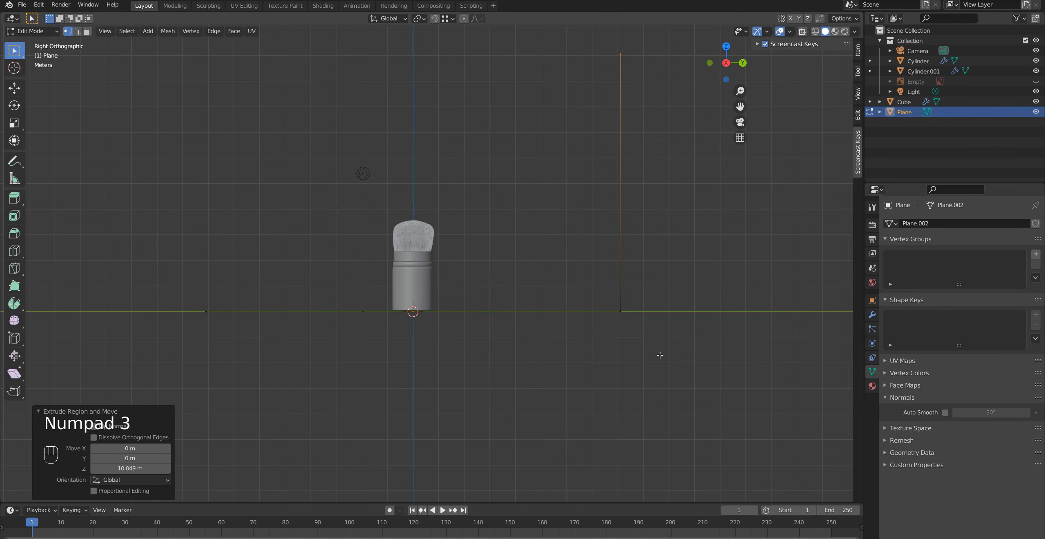
pyautogui.press('z')
pyautogui.click(592, 274)
pyautogui.hotkey('ctrl', 'b')
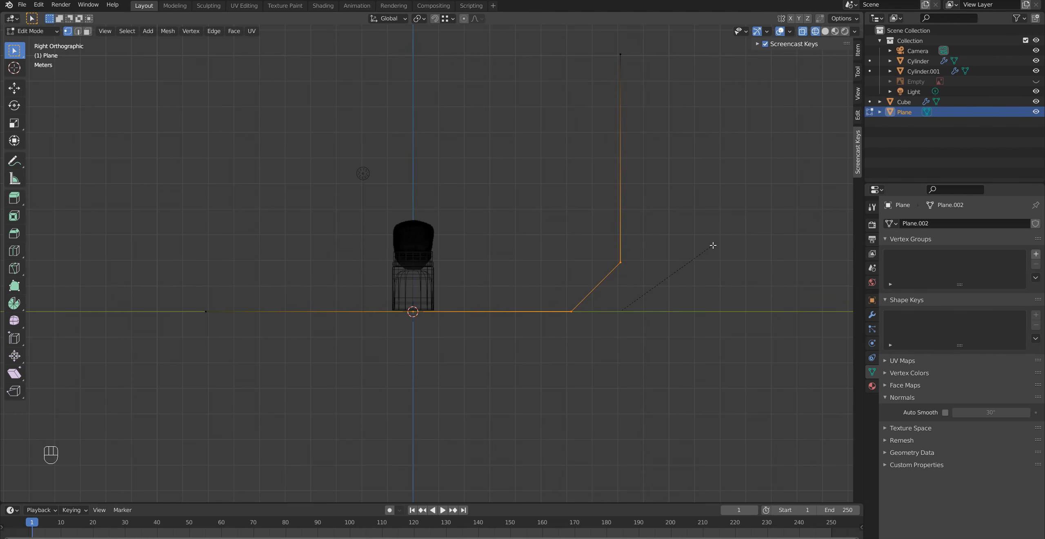
pyautogui.click(713, 245)
pyautogui.moveTo(713, 245); pyautogui.dragTo(500, 380, button='middle')
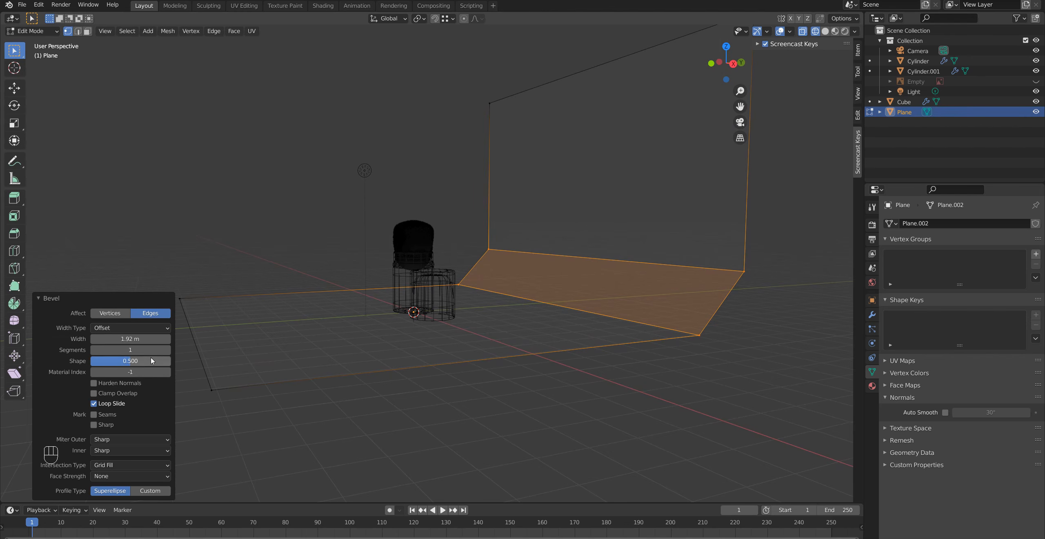
pyautogui.click(168, 350)
pyautogui.click(168, 350)
pyautogui.click(168, 350)
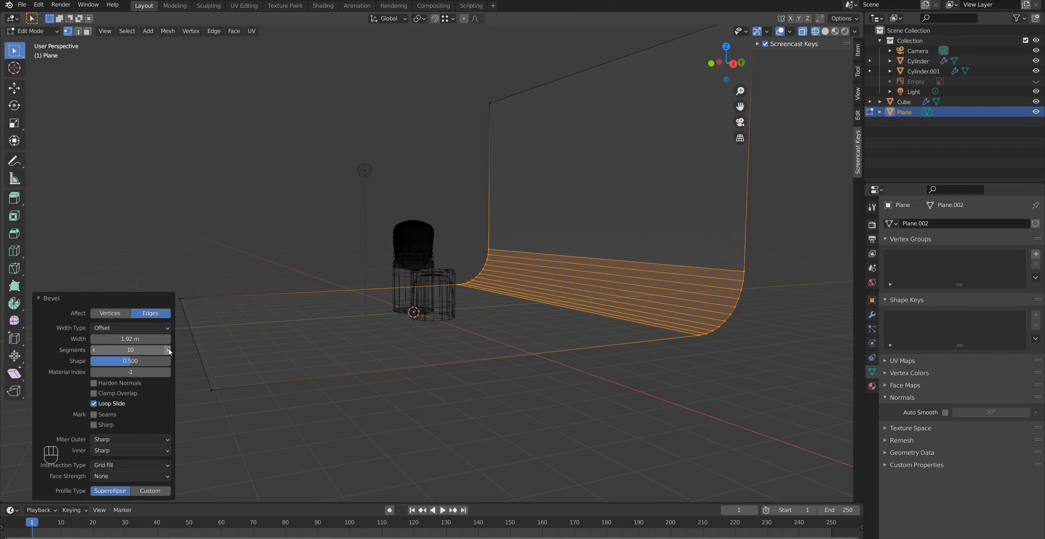
pyautogui.click(168, 350)
pyautogui.click(168, 350)
# Add two lengthwise edge loops to the backdrop, one slid close to each of its side edges
pyautogui.moveTo(420, 358); pyautogui.dragTo(471, 362, button='middle')
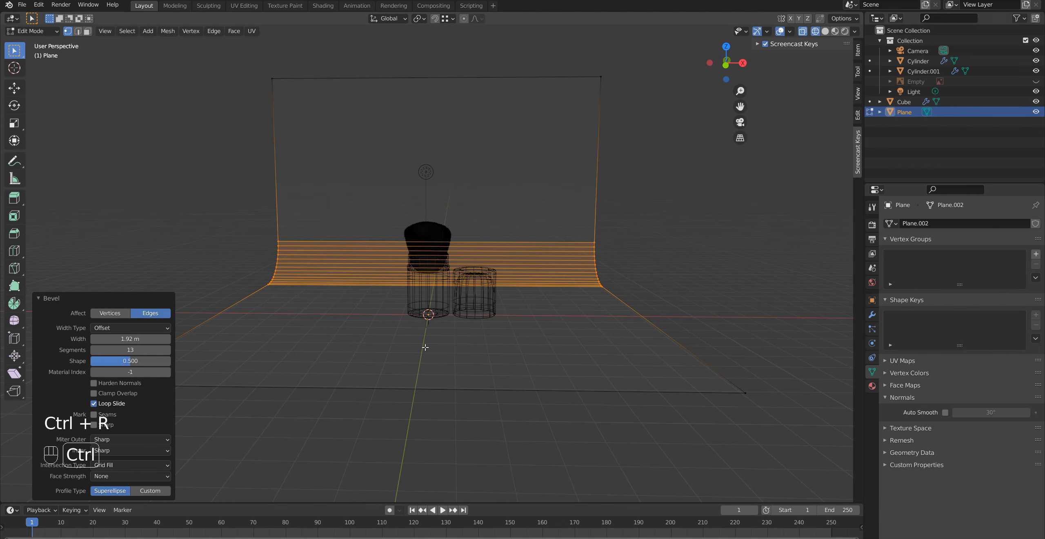
pyautogui.click(436, 83)
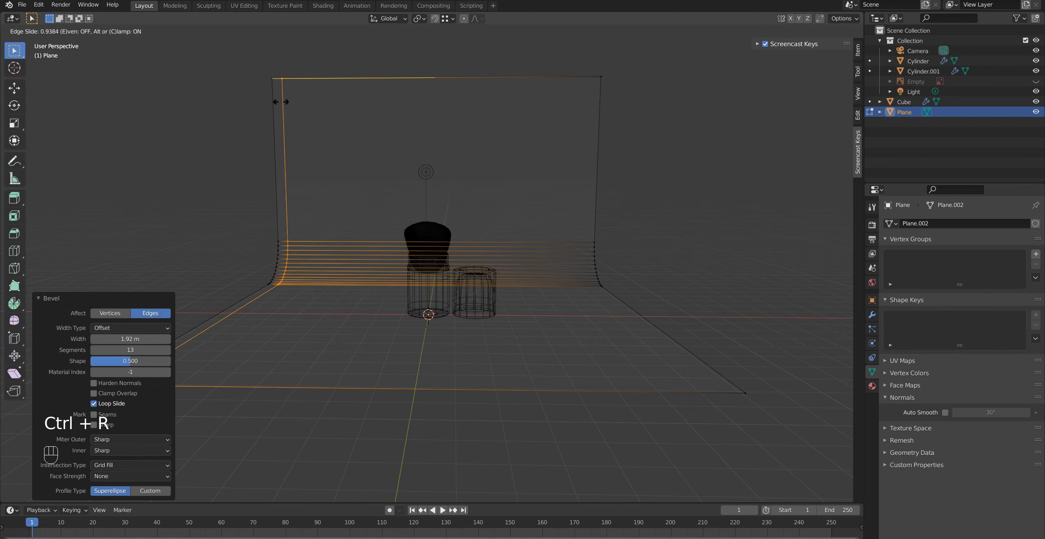
pyautogui.click(277, 104)
pyautogui.hotkey('ctrl', 'r')
pyautogui.click(436, 84)
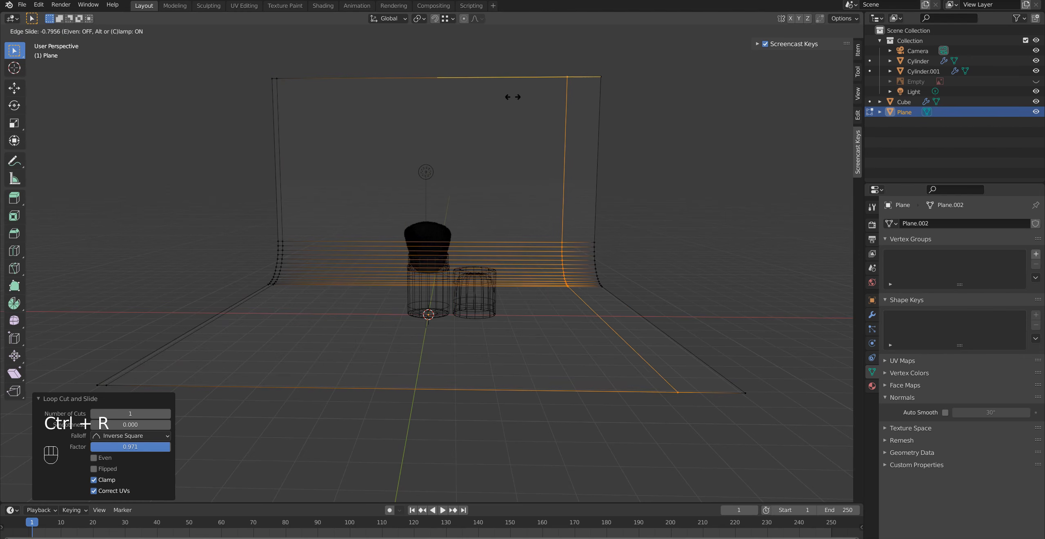
pyautogui.click(541, 101)
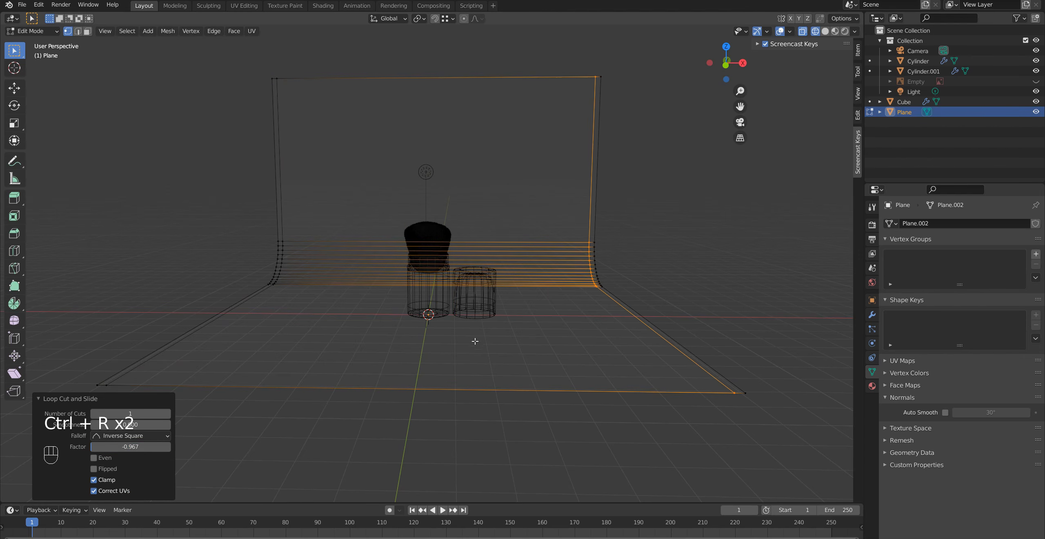
# Add supporting edge loops close to the back wall's upper edge and the floor's front edge
pyautogui.hotkey('ctrl', 'r')
pyautogui.click(291, 159)
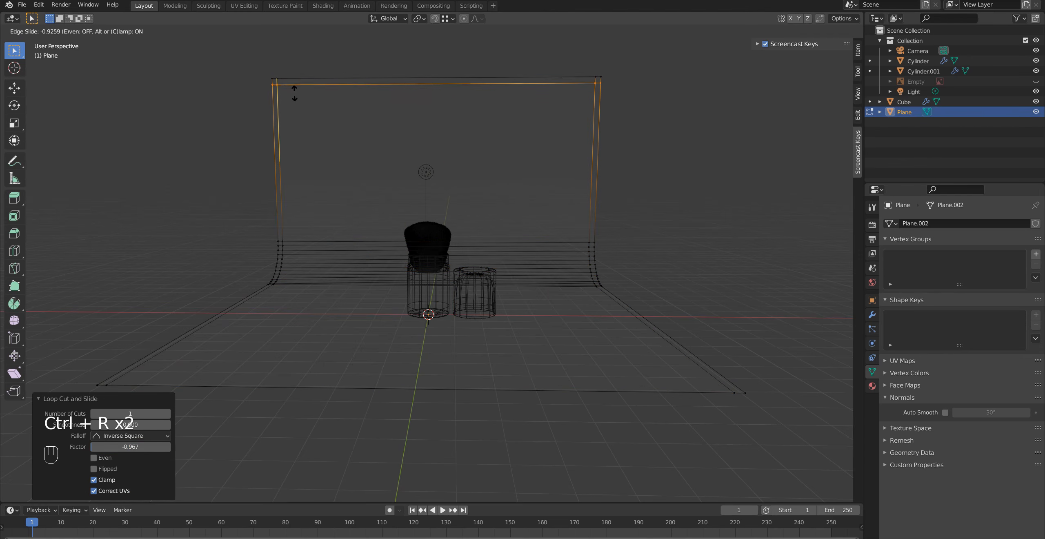
pyautogui.click(295, 92)
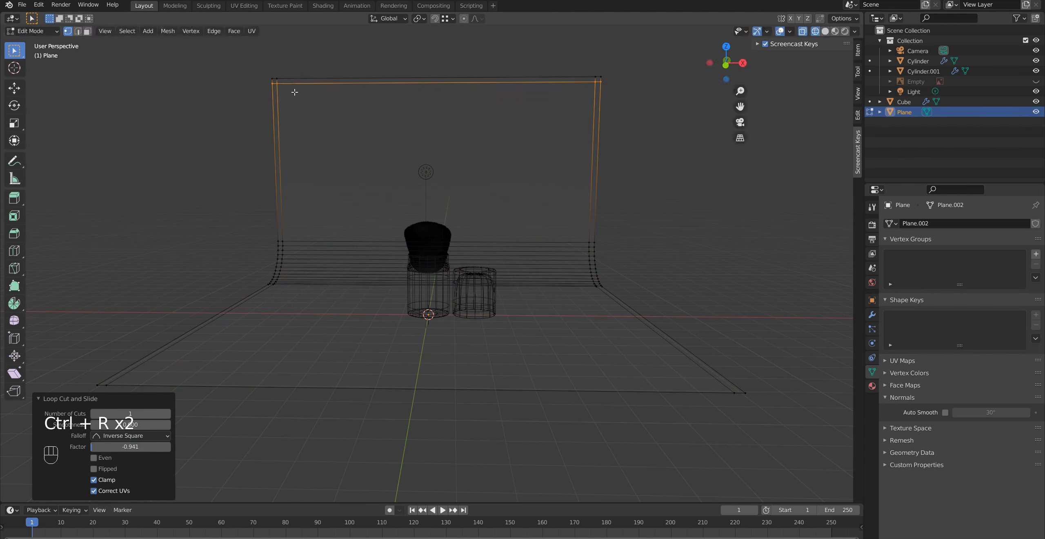
pyautogui.click(181, 339)
pyautogui.click(249, 274)
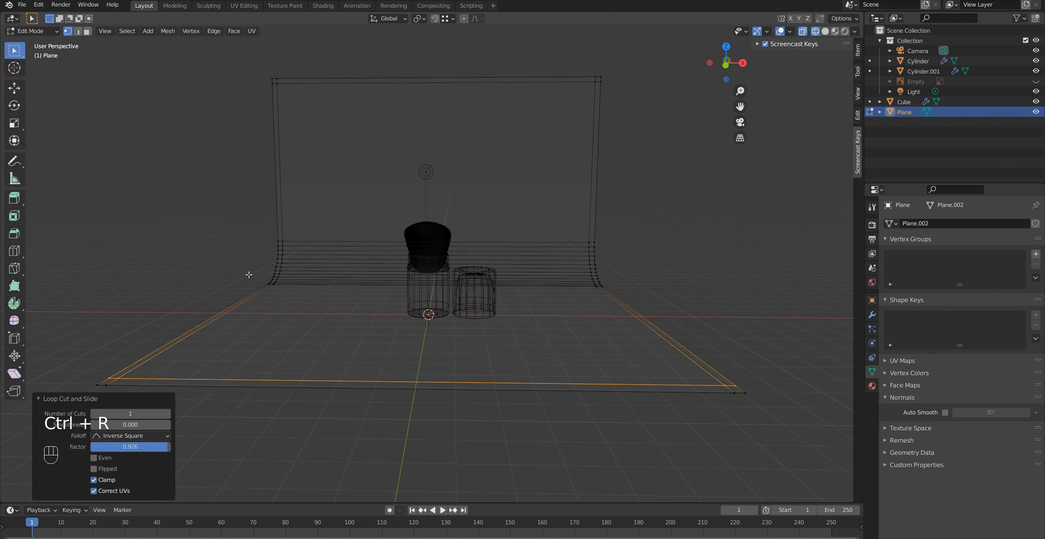
# Add a Subdivision modifier to the backdrop with viewport and render levels of 3
pyautogui.press('Tab')
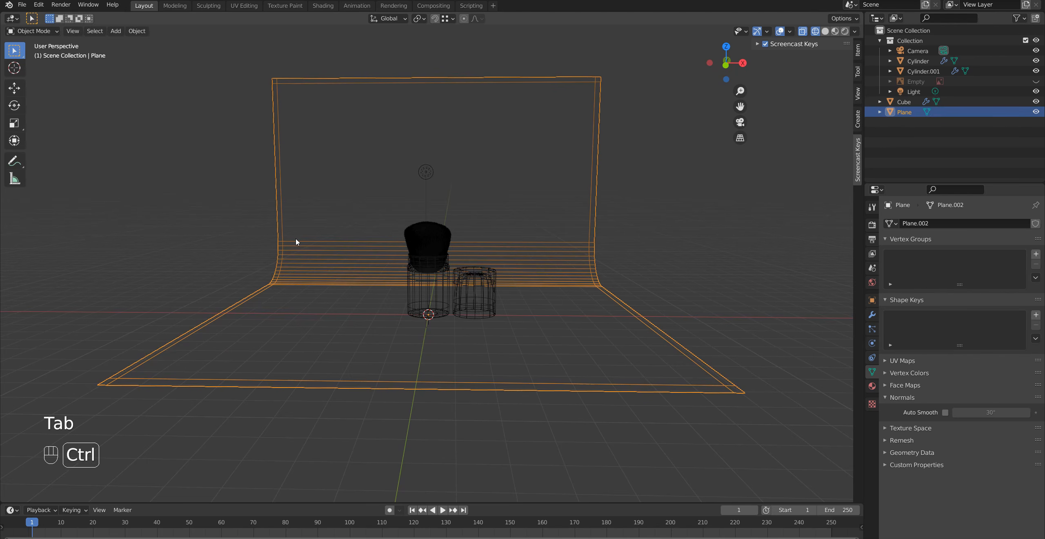
pyautogui.hotkey('ctrl', '3')
pyautogui.moveTo(333, 310); pyautogui.dragTo(367, 315, button='middle')
pyautogui.click(872, 315)
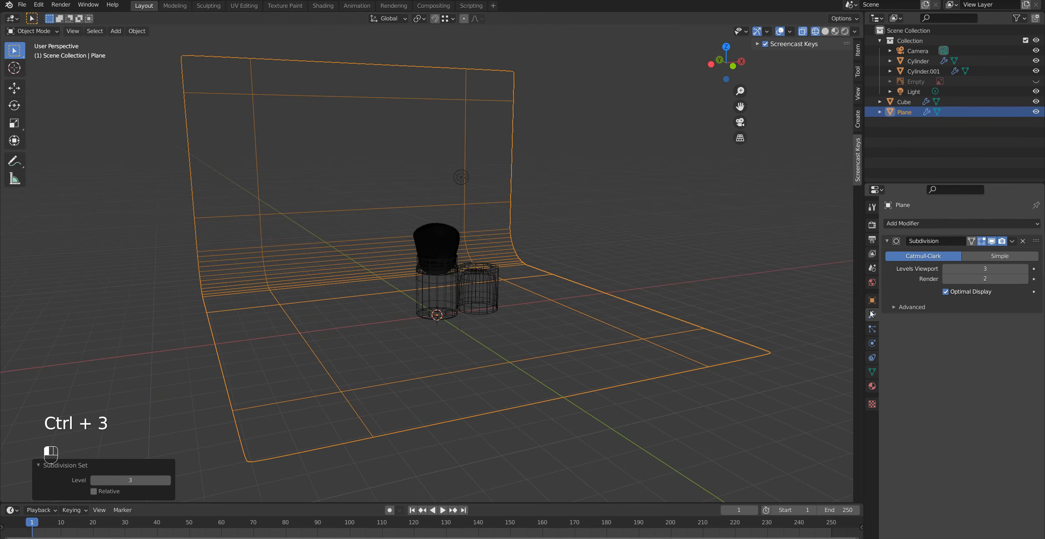
pyautogui.click(1025, 279)
# Return the viewport to solid shading and shade the backdrop smooth
pyautogui.press('z')
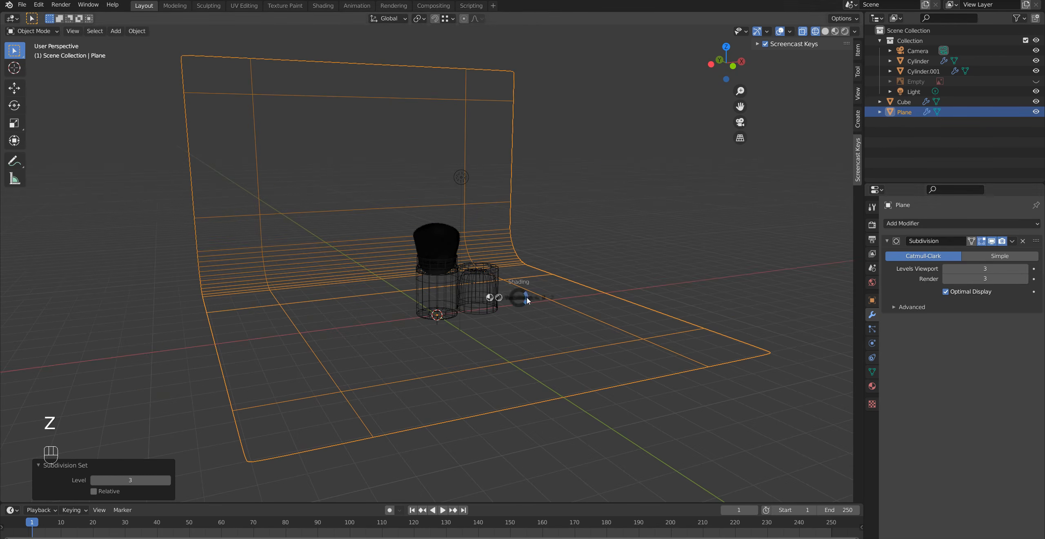
pyautogui.click(525, 296)
pyautogui.moveTo(431, 357)
pyautogui.mouseDown(button='middle')
pyautogui.moveTo(497, 357)
pyautogui.moveTo(529, 343)
pyautogui.moveTo(464, 358)
pyautogui.mouseUp(button='middle')
pyautogui.rightClick(302, 237)
pyautogui.click(302, 237)
pyautogui.moveTo(408, 343); pyautogui.dragTo(468, 232, button='middle')
# Check the backdrop's normals by turning the Face Orientation overlay on and off again
pyautogui.click(790, 31)
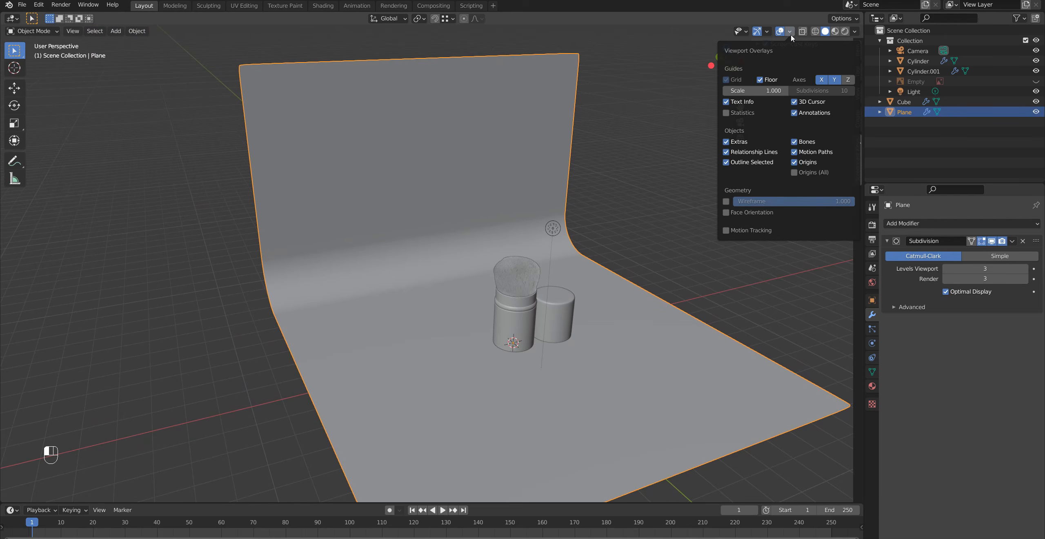
pyautogui.click(744, 209)
pyautogui.click(744, 209)
pyautogui.moveTo(572, 323); pyautogui.dragTo(427, 326, button='middle')
# Switch the viewport to material preview and raise the backdrop's subdivision levels to 4
pyautogui.click(835, 31)
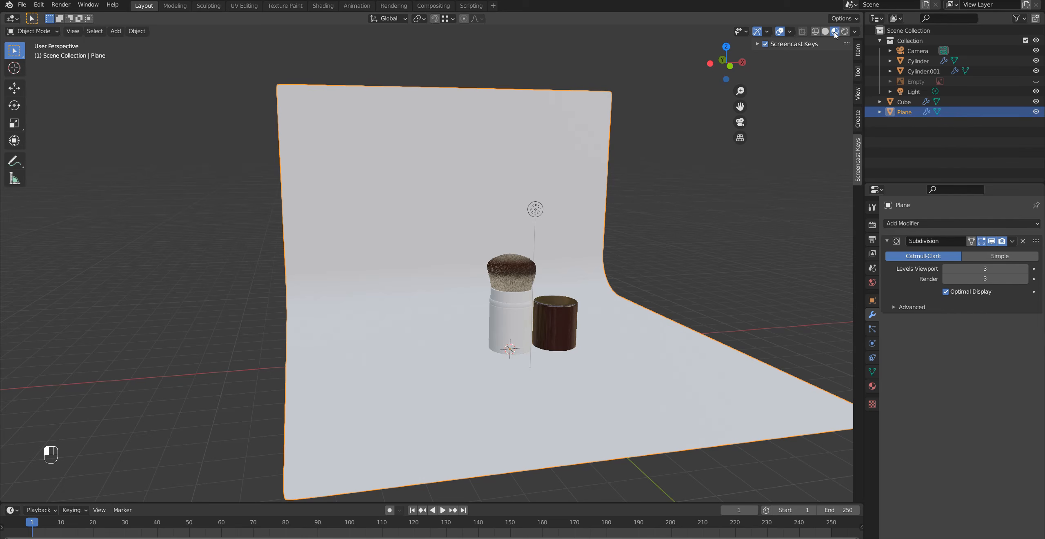
pyautogui.moveTo(582, 250)
pyautogui.mouseDown(button='middle')
pyautogui.moveTo(348, 354)
pyautogui.moveTo(496, 315)
pyautogui.mouseUp(button='middle')
pyautogui.click(1024, 280)
pyautogui.moveTo(559, 359)
pyautogui.mouseDown(button='middle')
pyautogui.moveTo(578, 397)
pyautogui.moveTo(492, 383)
pyautogui.moveTo(482, 370)
pyautogui.mouseUp(button='middle')
pyautogui.scroll(-3, 396, 343)
pyautogui.moveTo(424, 334); pyautogui.dragTo(483, 336, button='middle')
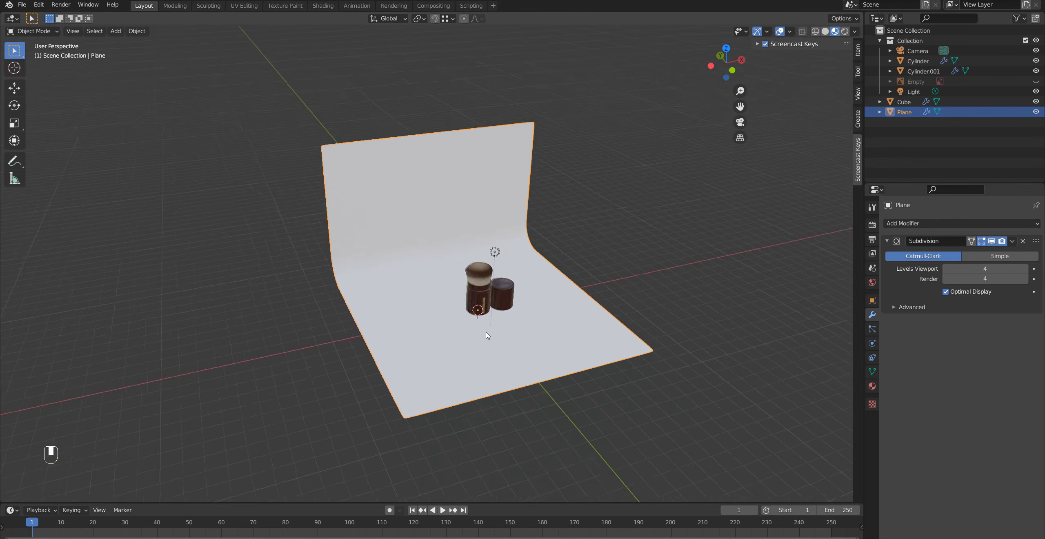
# Split the 3D viewport vertically, make the new area a Shader Editor and hide its sidebar
pyautogui.scroll(3, 483, 336)
pyautogui.moveTo(373, 229); pyautogui.dragTo(390, 232, button='middle')
pyautogui.moveTo(507, 295)
pyautogui.mouseDown(button='middle')
pyautogui.moveTo(502, 286)
pyautogui.moveTo(495, 306)
pyautogui.mouseUp(button='middle')
pyautogui.scroll(3, 460, 284)
pyautogui.moveTo(1, 11); pyautogui.dragTo(435, 89)
pyautogui.click(13, 18)
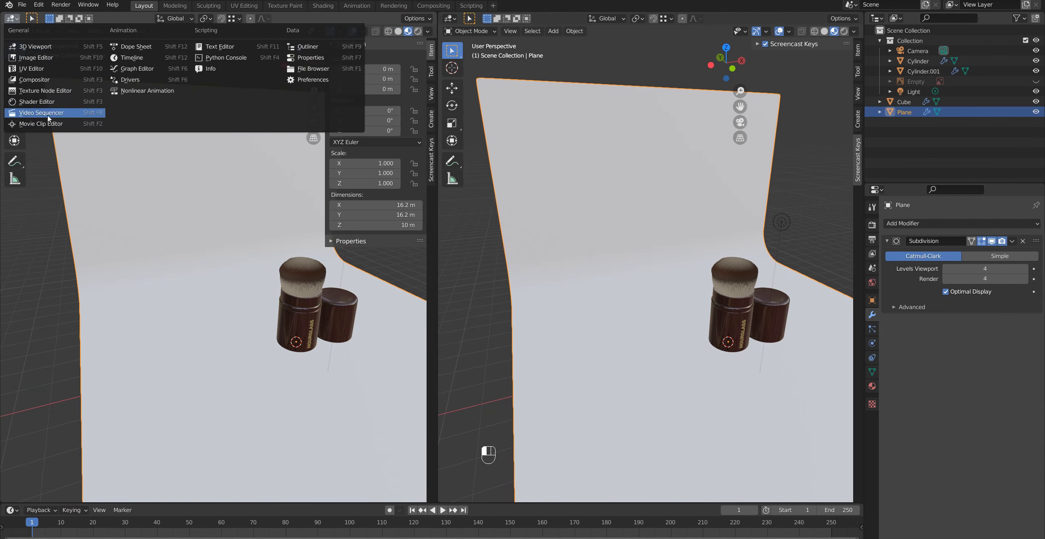
pyautogui.click(45, 102)
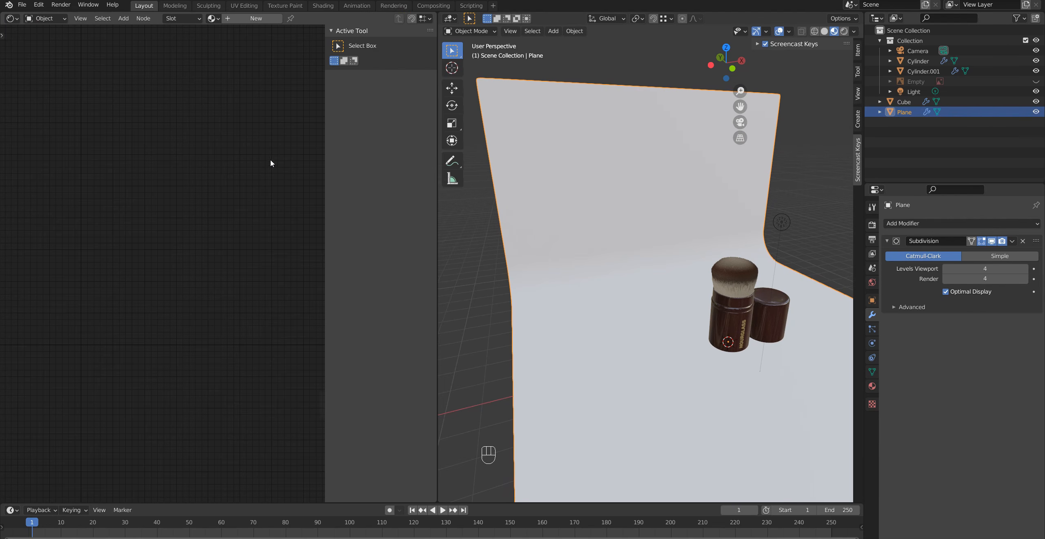
pyautogui.press('n')
# Create a new material for the backdrop plane
pyautogui.click(256, 18)
pyautogui.scroll(3, 216, 284)
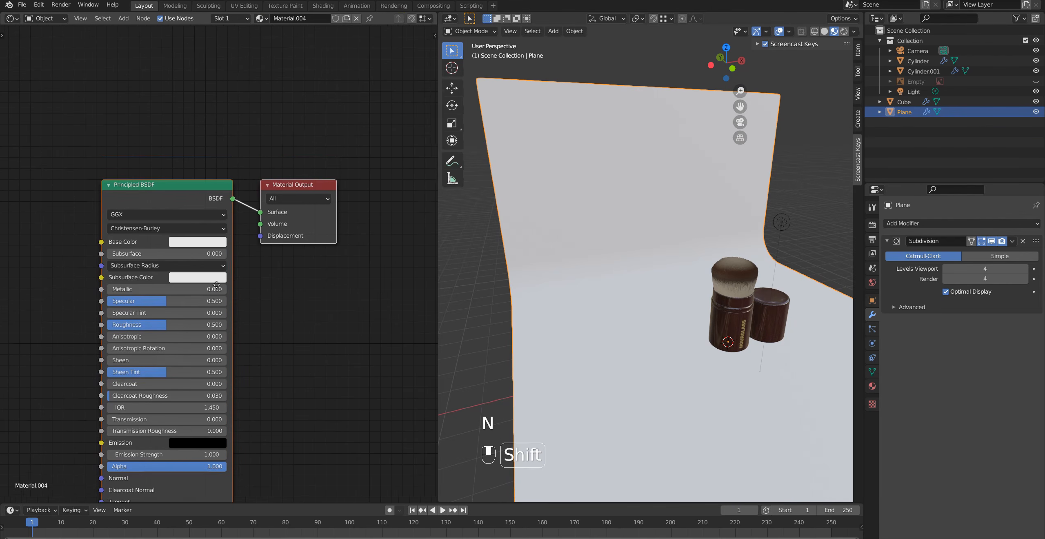
pyautogui.scroll(1, 216, 284)
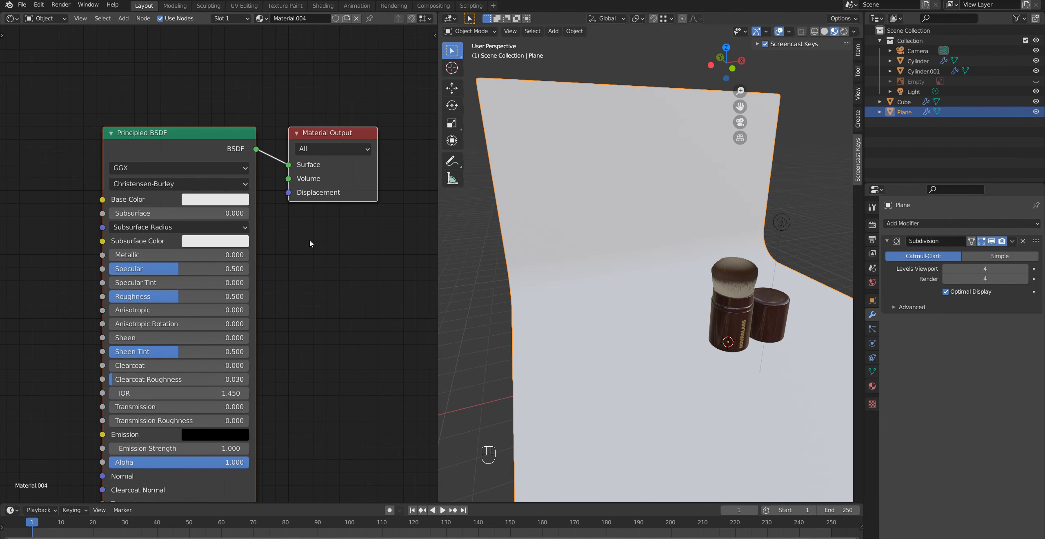
# Darken the backdrop material's base color to a near-black with a value of about 0.098, and check it from the front
pyautogui.keyDown('shift'); pyautogui.moveTo(499, 339); pyautogui.dragTo(445, 304, button='middle'); pyautogui.keyUp('shift')
pyautogui.moveTo(511, 359); pyautogui.dragTo(523, 359, button='middle')
pyautogui.scroll(-1, 585, 336)
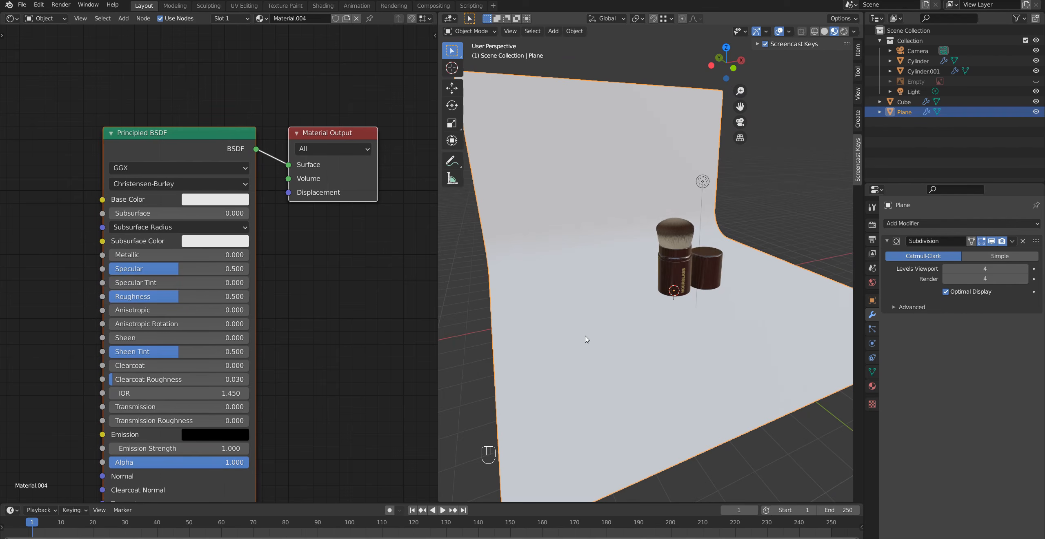
pyautogui.keyDown('shift'); pyautogui.moveTo(585, 336); pyautogui.dragTo(510, 360, button='middle'); pyautogui.keyUp('shift')
pyautogui.moveTo(578, 335)
pyautogui.mouseDown(button='middle')
pyautogui.moveTo(509, 343)
pyautogui.moveTo(574, 337)
pyautogui.mouseUp(button='middle')
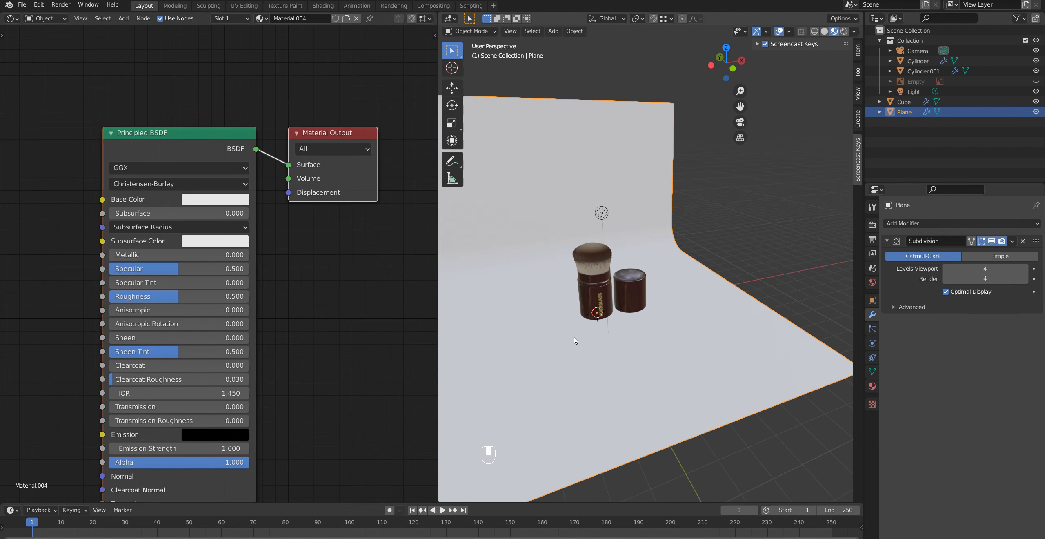
pyautogui.moveTo(489, 330)
pyautogui.mouseDown(button='middle')
pyautogui.moveTo(579, 338)
pyautogui.moveTo(736, 320)
pyautogui.mouseUp(button='middle')
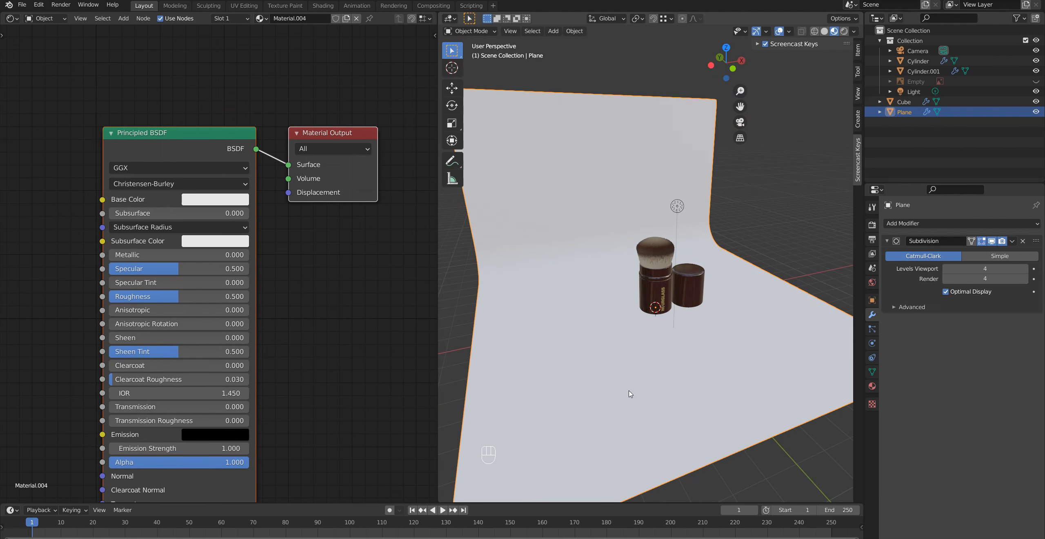
pyautogui.moveTo(630, 394); pyautogui.dragTo(588, 388, button='middle')
pyautogui.click(213, 196)
pyautogui.moveTo(291, 82); pyautogui.dragTo(291, 105)
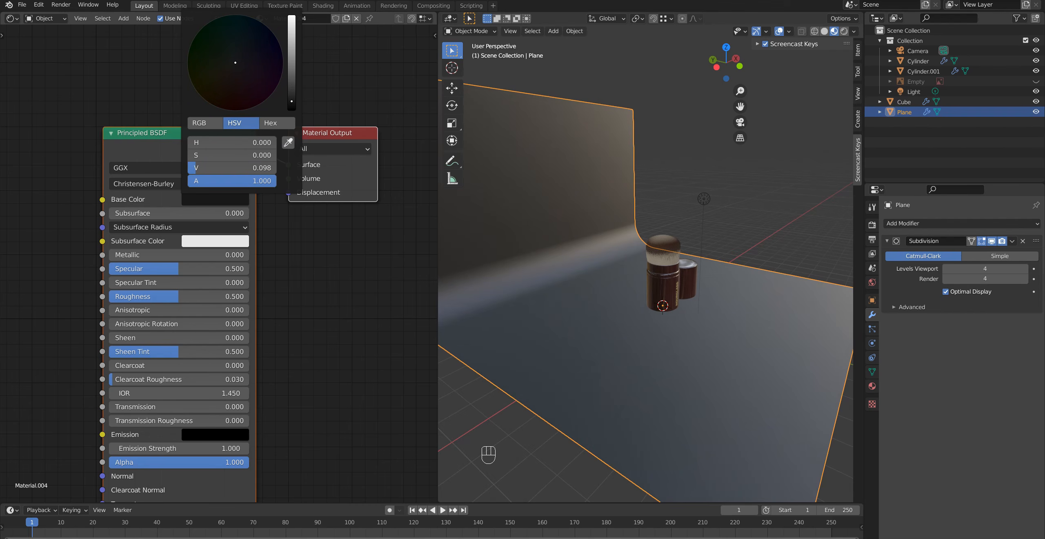
pyautogui.moveTo(482, 253)
pyautogui.mouseDown(button='middle')
pyautogui.moveTo(588, 349)
pyautogui.moveTo(640, 343)
pyautogui.mouseUp(button='middle')
pyautogui.press('KP_1')
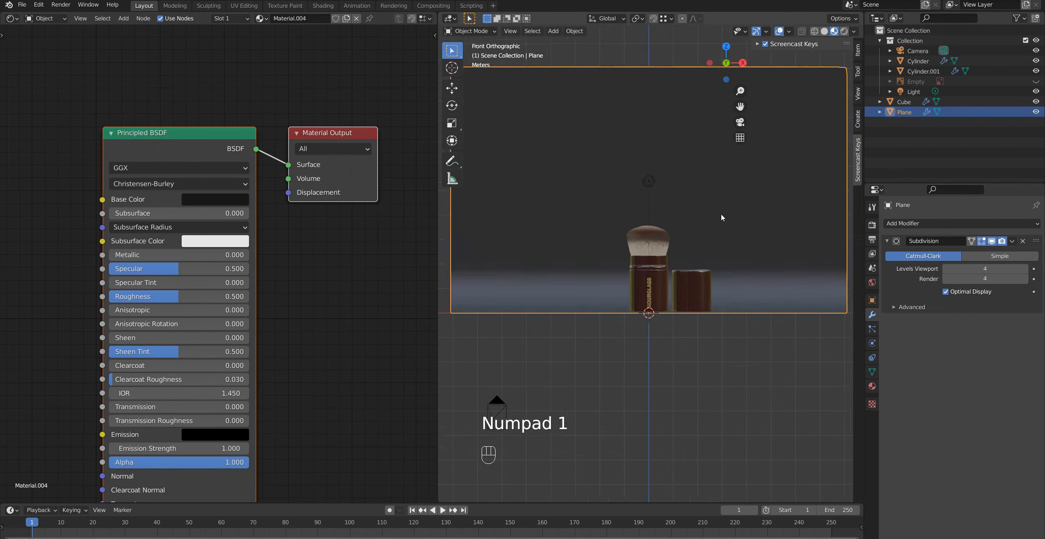
# Preview the backdrop and brush in rendered shading from an angled view, and set the viewport to solid shading
pyautogui.scroll(4, 721, 213)
pyautogui.click(845, 31)
pyautogui.moveTo(649, 299); pyautogui.dragTo(668, 312, button='middle')
pyautogui.scroll(-4, 599, 313)
pyautogui.moveTo(599, 313); pyautogui.dragTo(700, 302, button='middle')
pyautogui.scroll(-4, 635, 317)
pyautogui.click(812, 31)
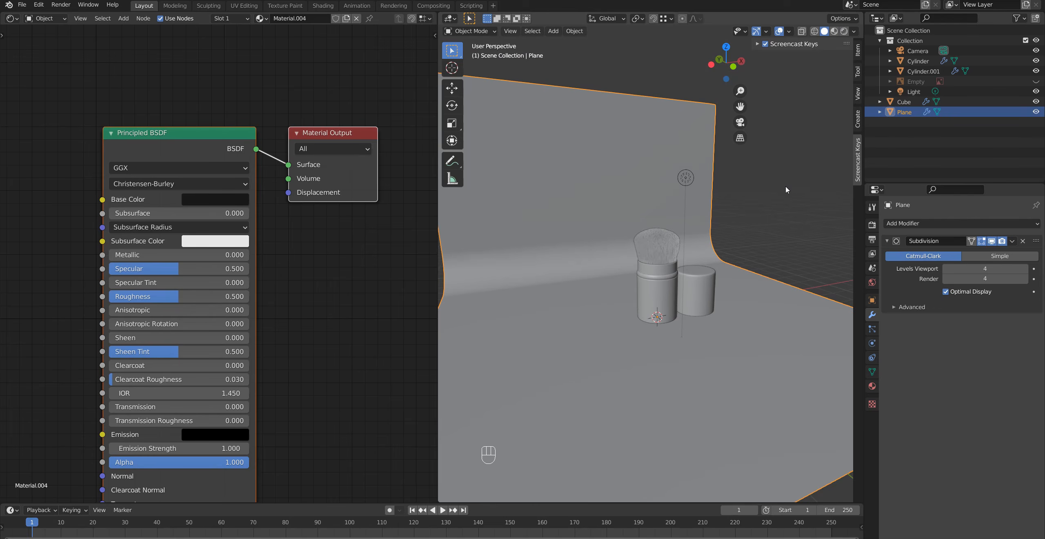
# Select the camera, look through it and lock the camera to the view
pyautogui.click(915, 51)
pyautogui.press('KP_0')
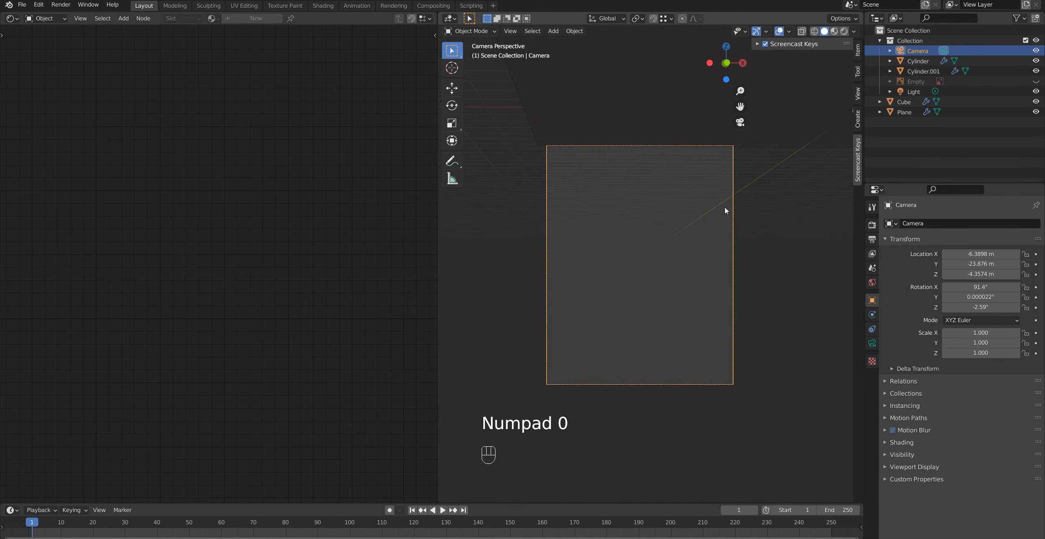
pyautogui.press('n')
pyautogui.press('n')
pyautogui.click(858, 79)
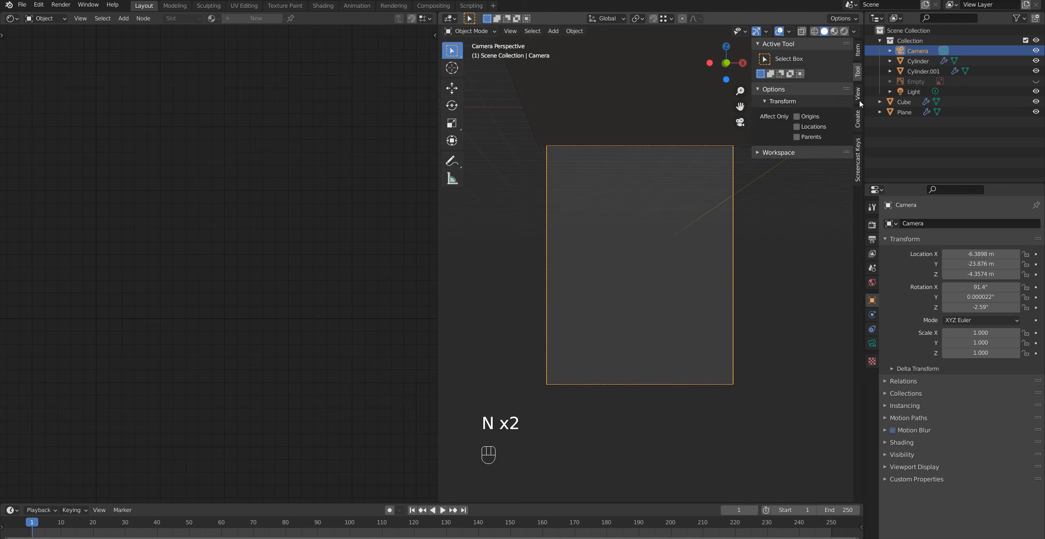
pyautogui.click(858, 95)
pyautogui.click(797, 167)
# Reframe the camera so the brush and its cap stand within the frame against the backdrop, with a 150 mm focal length
pyautogui.scroll(-5, 646, 242)
pyautogui.moveTo(646, 242)
pyautogui.keyDown('shift'); pyautogui.mouseDown(button='middle')
pyautogui.moveTo(556, 322)
pyautogui.moveTo(637, 300)
pyautogui.moveTo(612, 317)
pyautogui.moveTo(638, 309)
pyautogui.moveTo(635, 317)
pyautogui.moveTo(640, 291)
pyautogui.mouseUp(button='middle'); pyautogui.keyUp('shift')
pyautogui.scroll(3, 570, 310)
pyautogui.scroll(2, 637, 301)
pyautogui.scroll(1, 636, 317)
pyautogui.scroll(-1, 641, 291)
pyautogui.scroll(1, 640, 291)
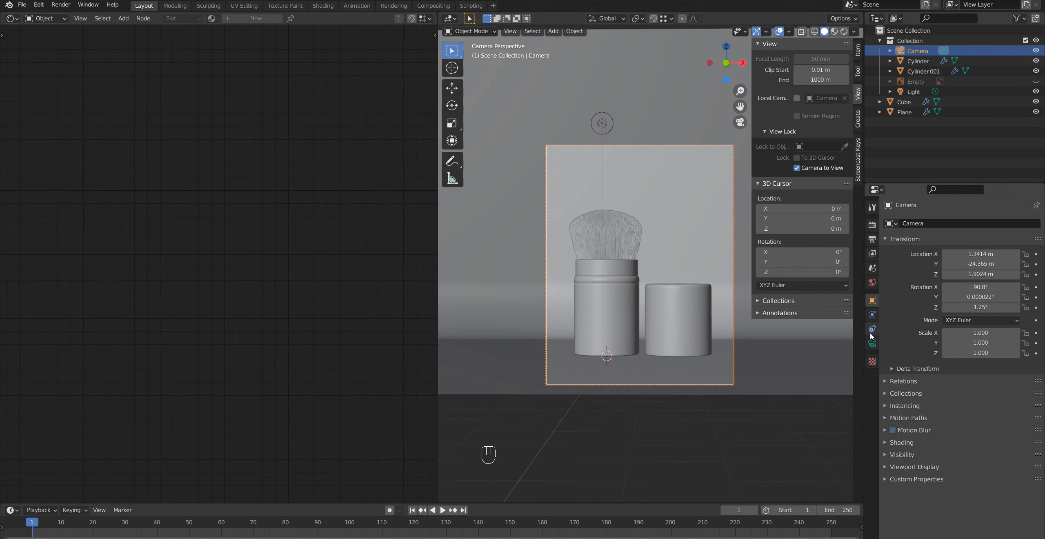
pyautogui.click(872, 343)
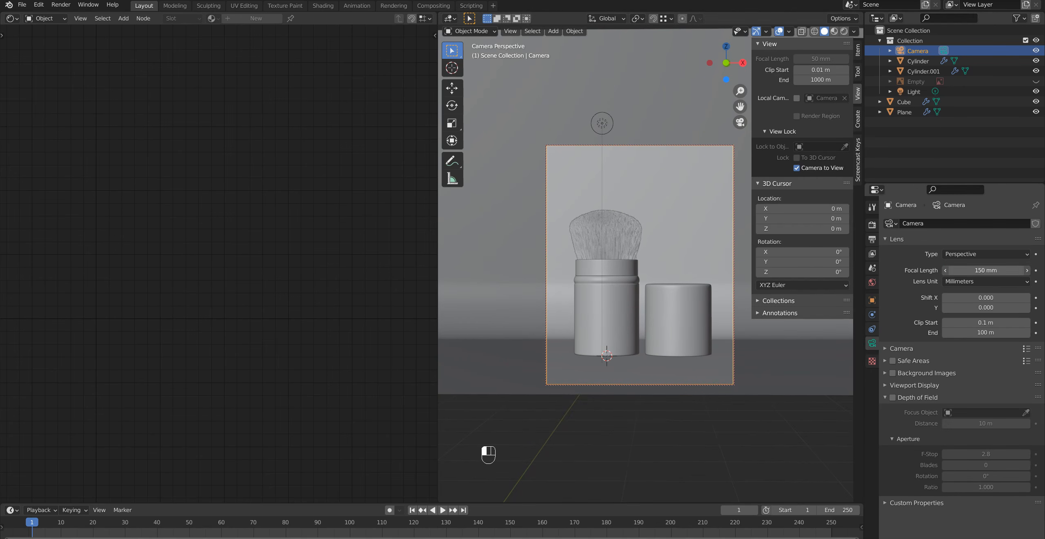
pyautogui.press('Return')
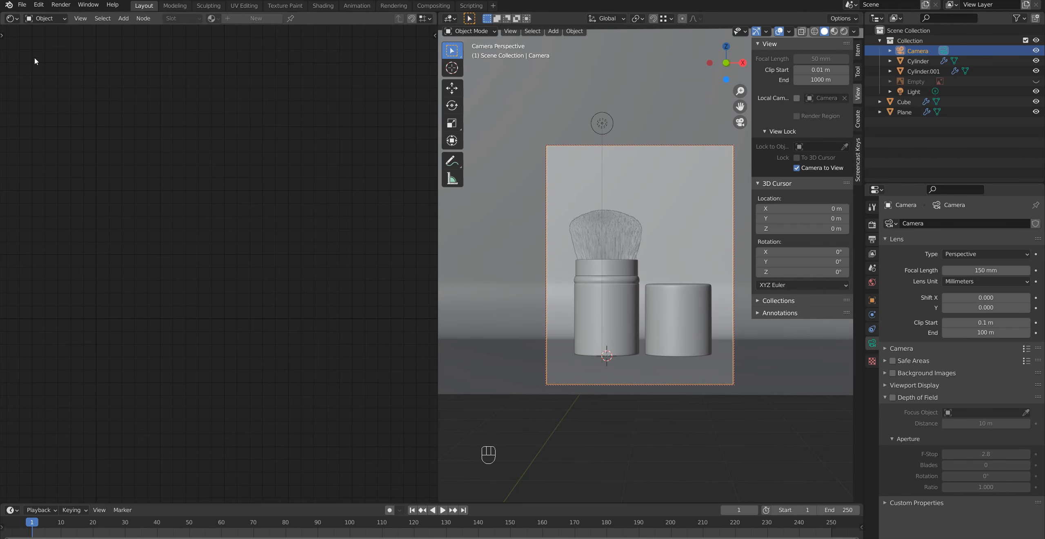
# Turn the Shader Editor area into a second 3D viewport showing the backdrop, brush and camera together
pyautogui.click(13, 18)
pyautogui.click(25, 48)
pyautogui.scroll(-2, 289, 325)
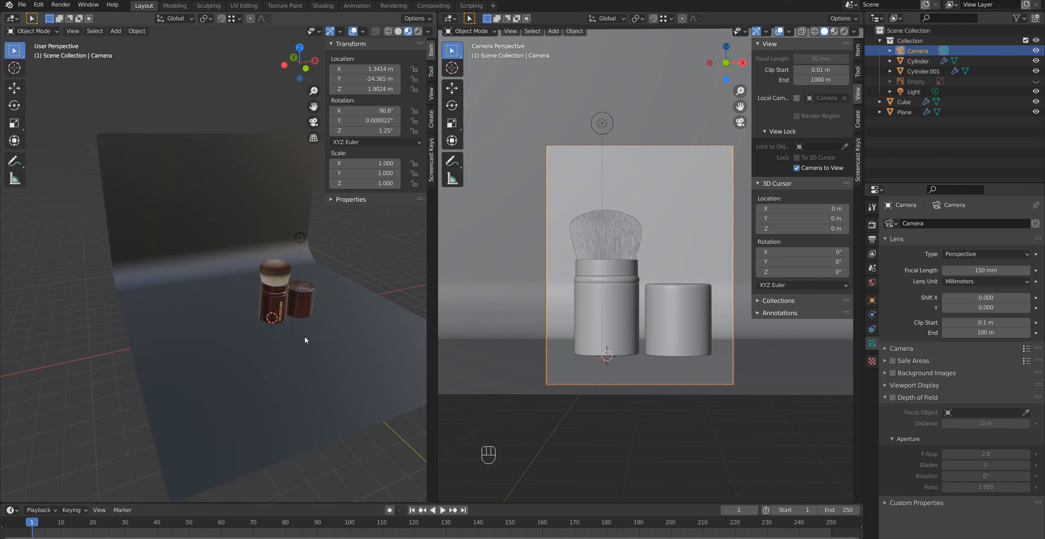
pyautogui.keyDown('shift'); pyautogui.moveTo(289, 324); pyautogui.dragTo(143, 245, button='middle'); pyautogui.keyUp('shift')
pyautogui.scroll(-3, 143, 245)
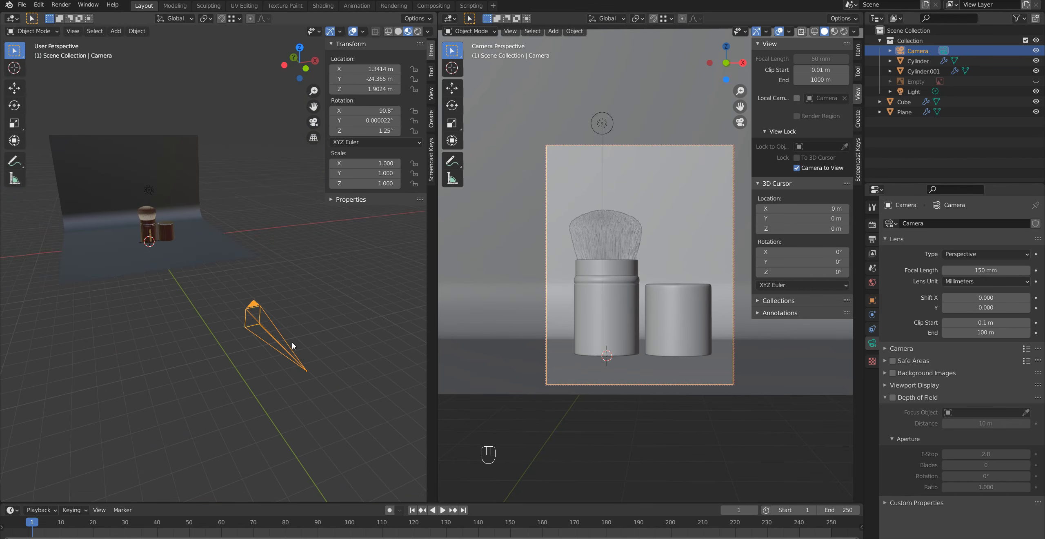
# Move the camera back along the global Y axis by about 1.4 m
pyautogui.press('g')
pyautogui.press('shift')
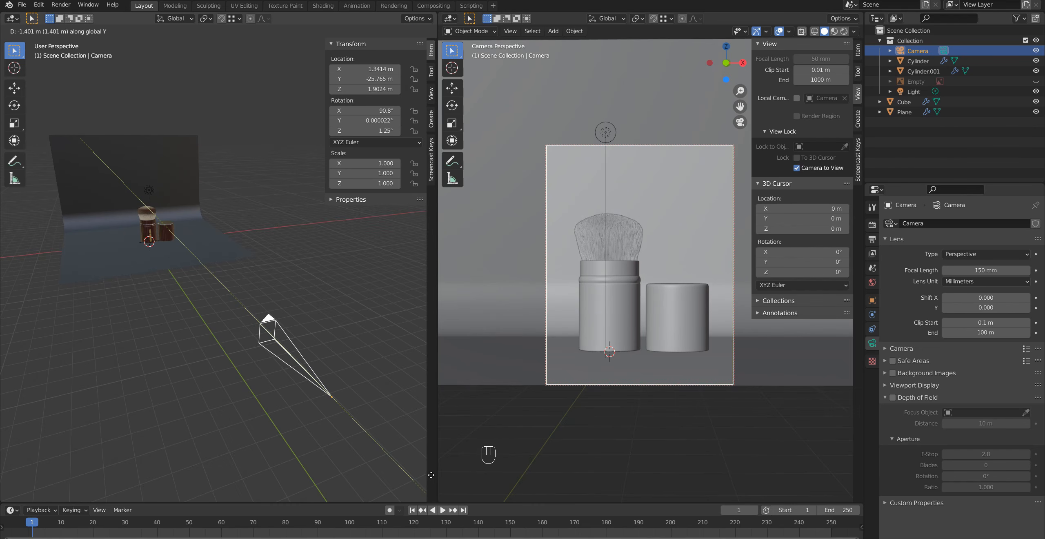
pyautogui.click(432, 475)
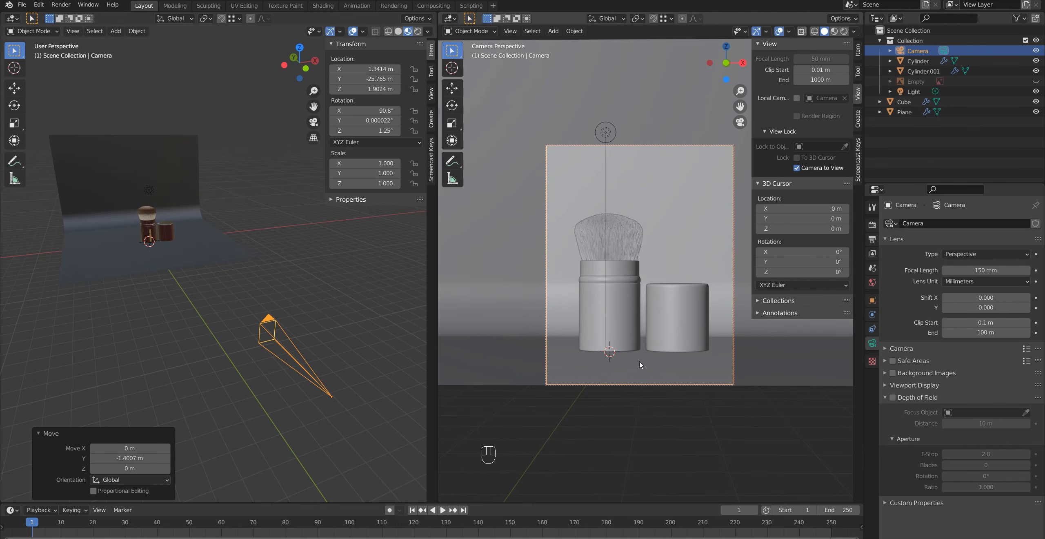
# Select the cylindrical cap standing beside the brush
pyautogui.click(662, 307)
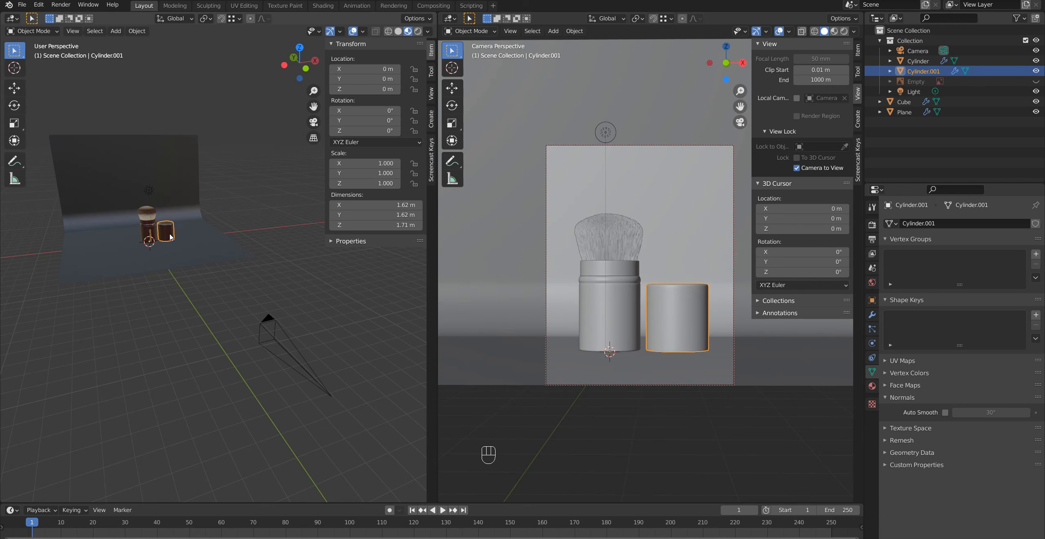
pyautogui.keyDown('shift'); pyautogui.moveTo(170, 234); pyautogui.dragTo(257, 340, button='middle'); pyautogui.keyUp('shift')
pyautogui.scroll(5, 260, 367)
pyautogui.keyDown('shift'); pyautogui.moveTo(263, 401); pyautogui.dragTo(247, 283, button='middle'); pyautogui.keyUp('shift')
pyautogui.moveTo(288, 342); pyautogui.dragTo(230, 341, button='middle')
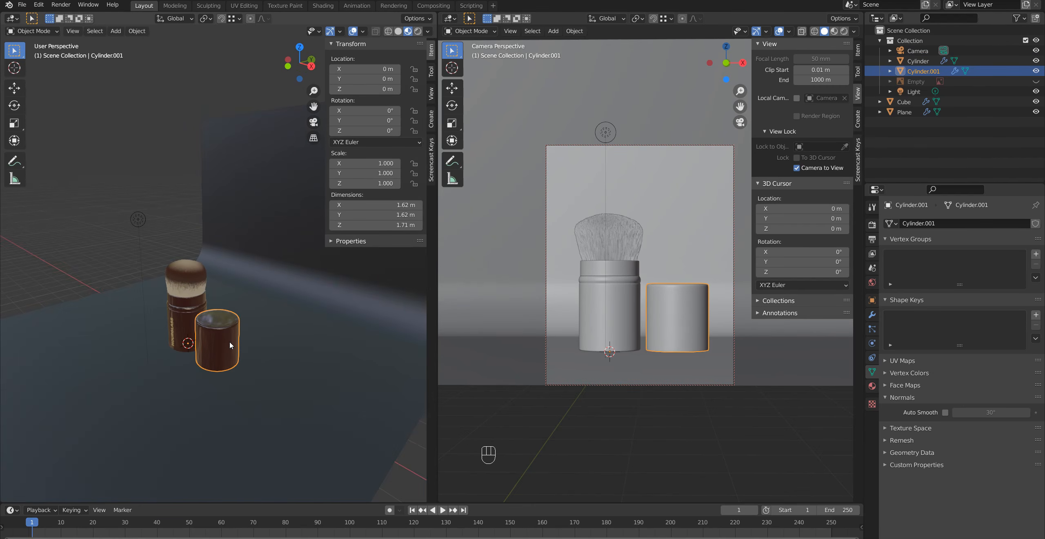
# Try to rotate the cap 90° about the global Y axis, and undo the rotation
pyautogui.press('r')
pyautogui.press('y')
pyautogui.press('9')
pyautogui.press('0')
pyautogui.click(229, 341)
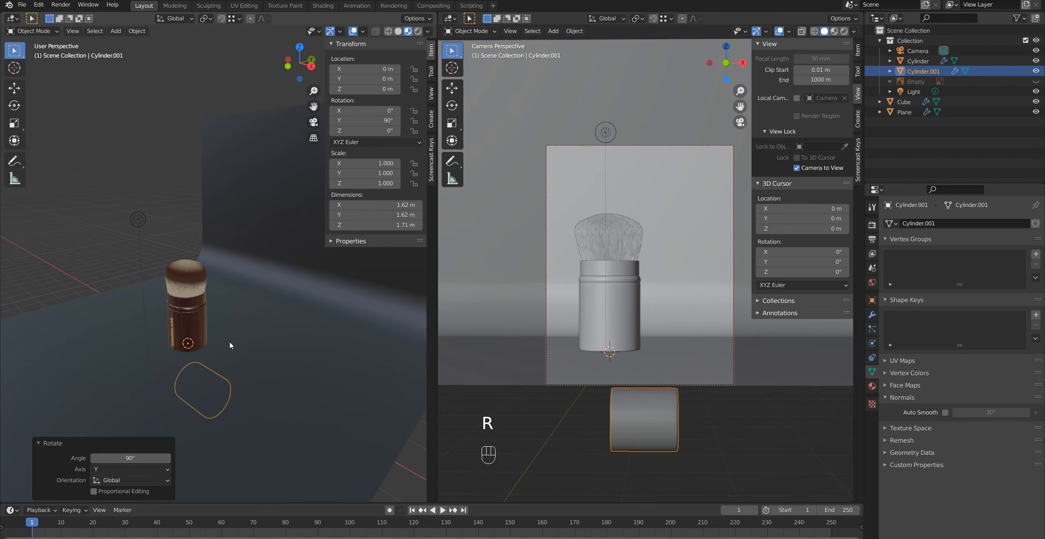
pyautogui.hotkey('ctrl', 'z')
# Set the cap's origin to its geometry and rotate the cap 90° about the global Y axis
pyautogui.rightClick(230, 342)
pyautogui.moveTo(221, 370)
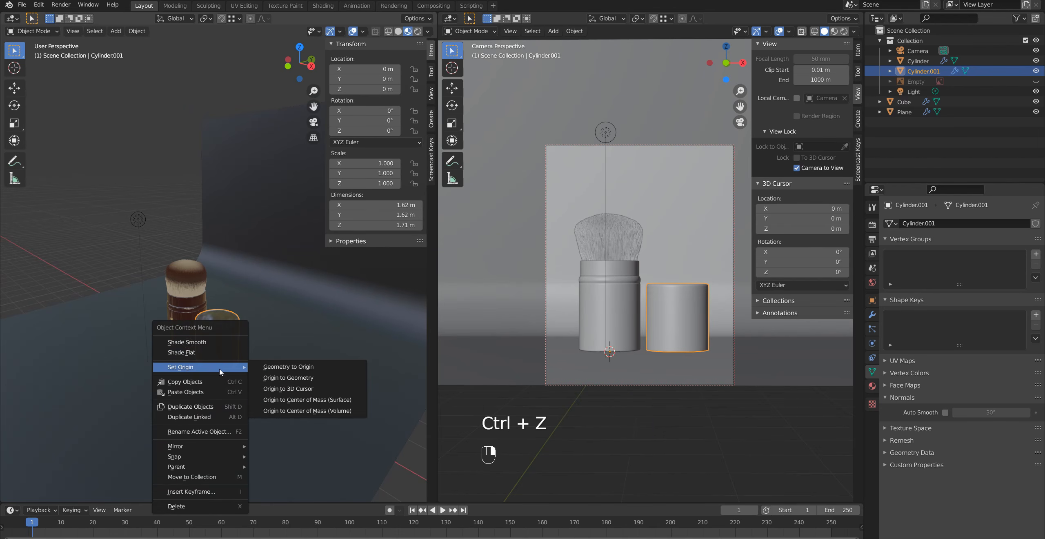
pyautogui.click(291, 379)
pyautogui.write('ry90')
pyautogui.press('Return')
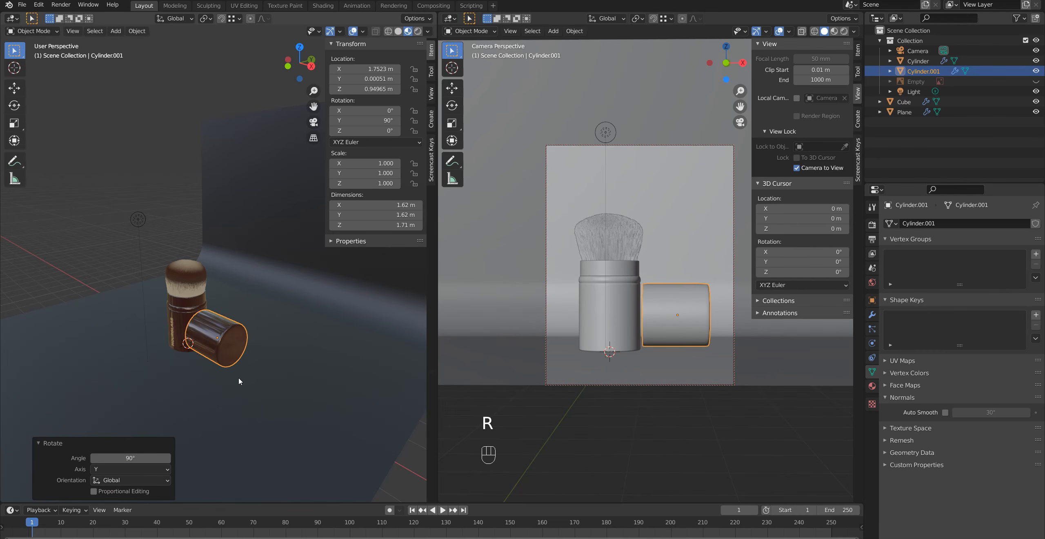
# Rotate the cap about -129° around global Z and shift it horizontally about 0.48 m in X and -2.34 m in Y
pyautogui.press('r')
pyautogui.press('z')
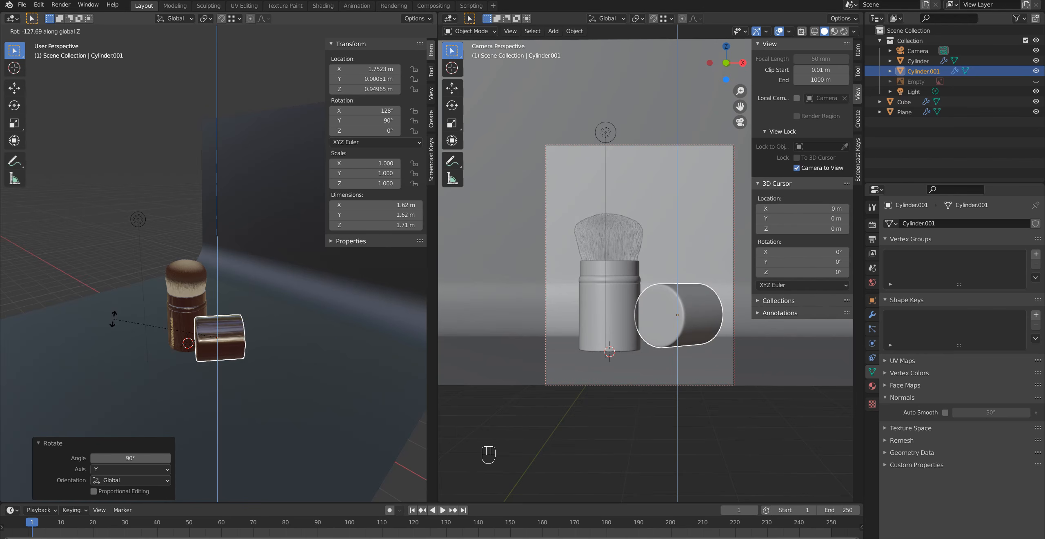
pyautogui.click(115, 317)
pyautogui.moveTo(116, 317)
pyautogui.keyDown('shift'); pyautogui.mouseDown(button='middle')
pyautogui.moveTo(263, 366)
pyautogui.moveTo(301, 365)
pyautogui.mouseUp(button='middle'); pyautogui.keyUp('shift')
pyautogui.press('g')
pyautogui.hotkey('shift', 'z')
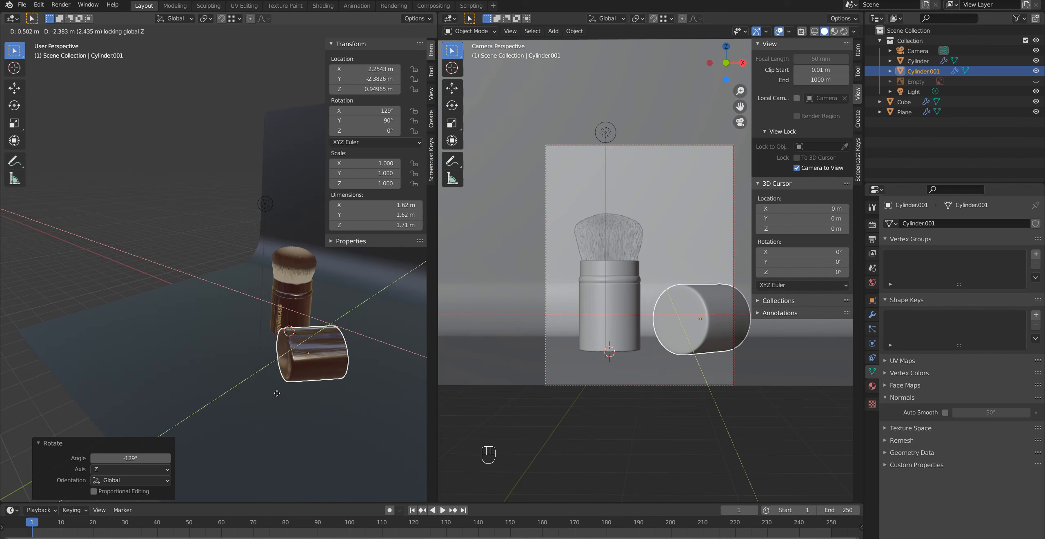
pyautogui.click(279, 395)
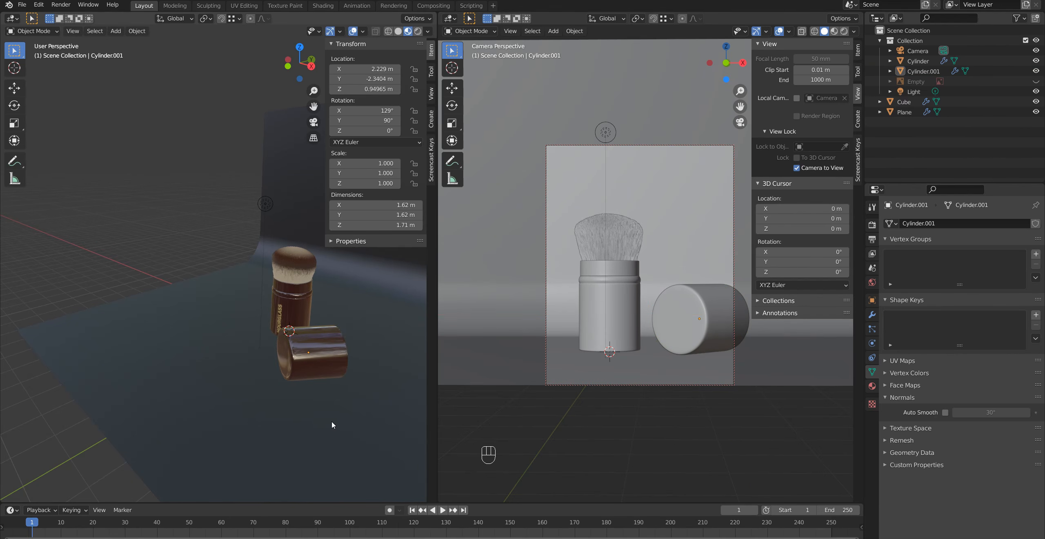
# Select the curved backdrop plane and raise it about 0.037 m along Z
pyautogui.moveTo(320, 385); pyautogui.dragTo(401, 366, button='middle')
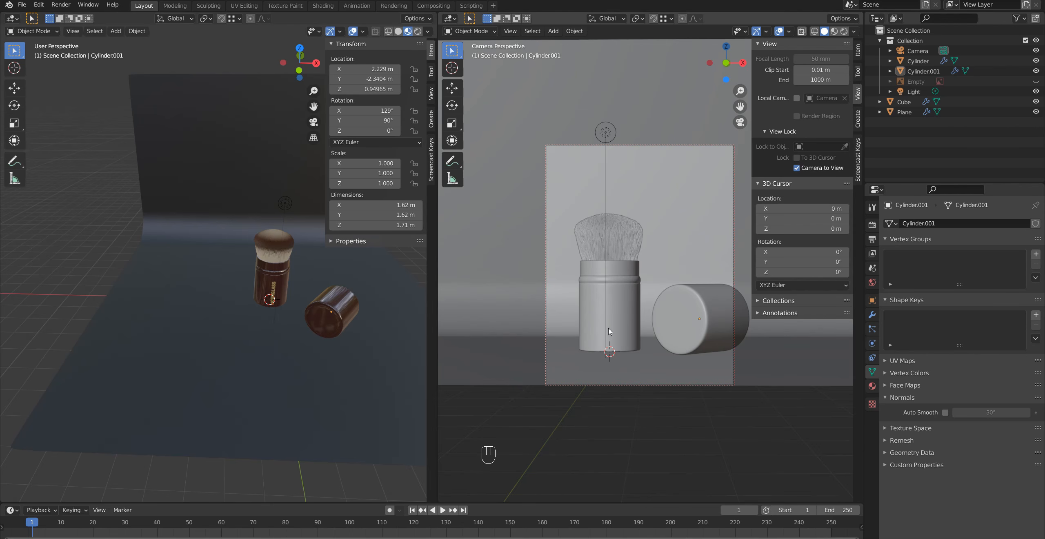
pyautogui.moveTo(367, 318); pyautogui.dragTo(356, 273, button='middle')
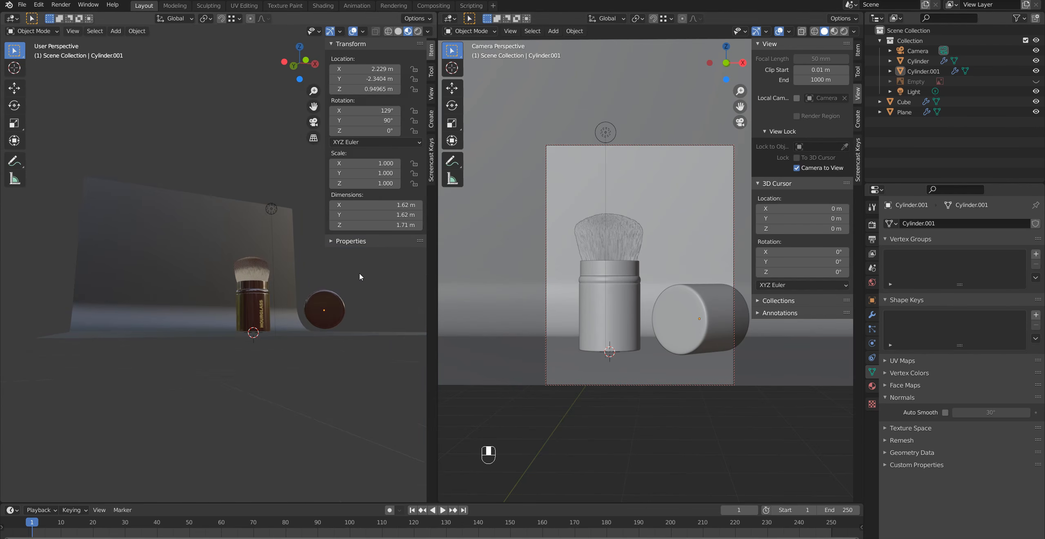
pyautogui.scroll(3, 264, 320)
pyautogui.keyDown('shift'); pyautogui.moveTo(264, 340); pyautogui.dragTo(308, 292, button='middle'); pyautogui.keyUp('shift')
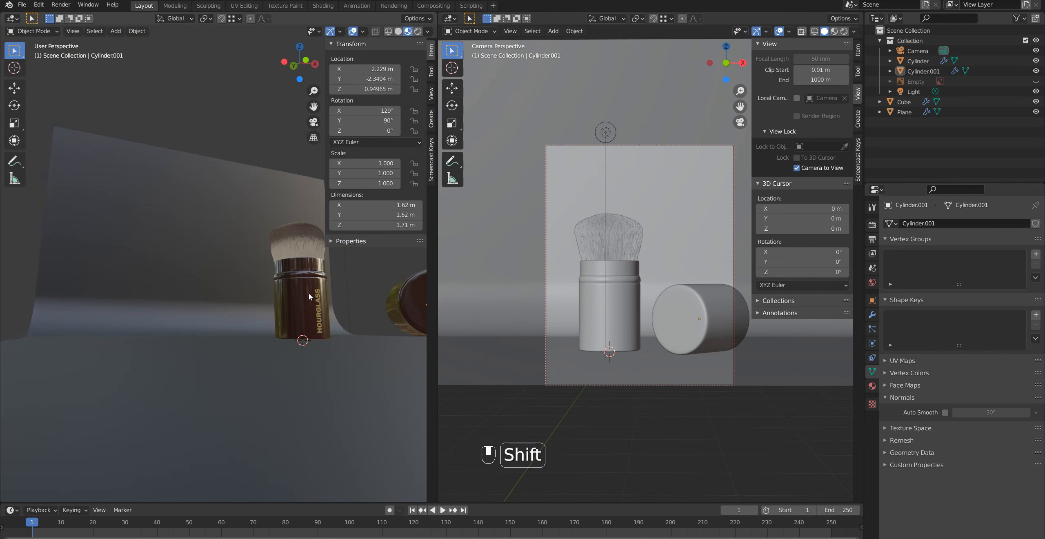
pyautogui.click(307, 395)
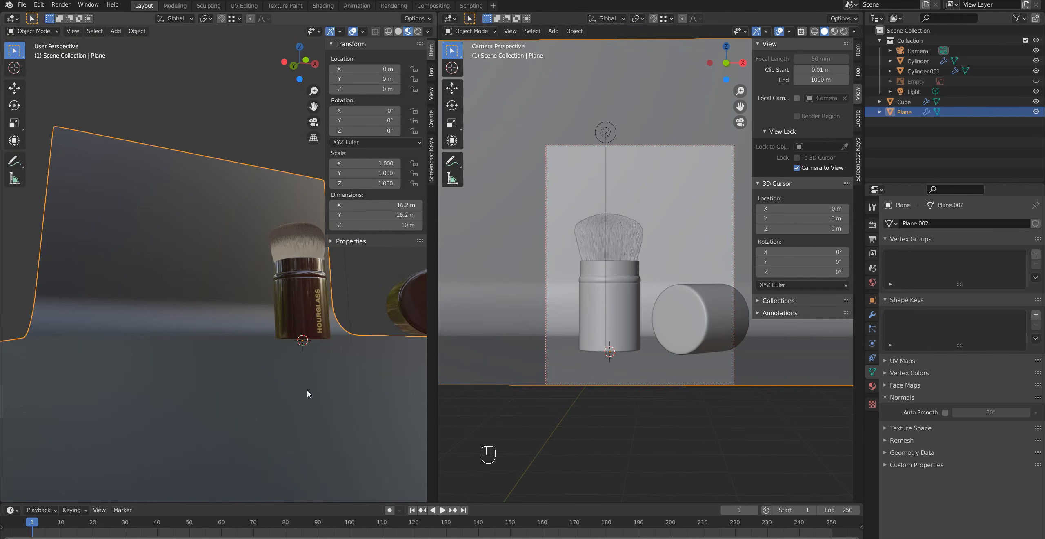
pyautogui.press('g')
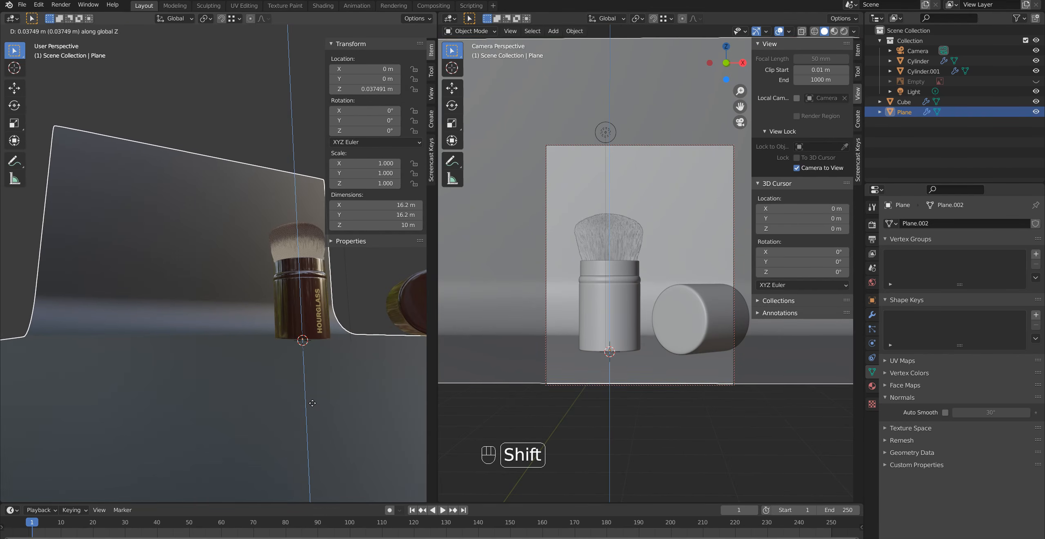
pyautogui.click(299, 376)
# View the base of the brush in right orthographic view and set the snapping target to Face
pyautogui.press('KP_3')
pyautogui.scroll(3, 298, 383)
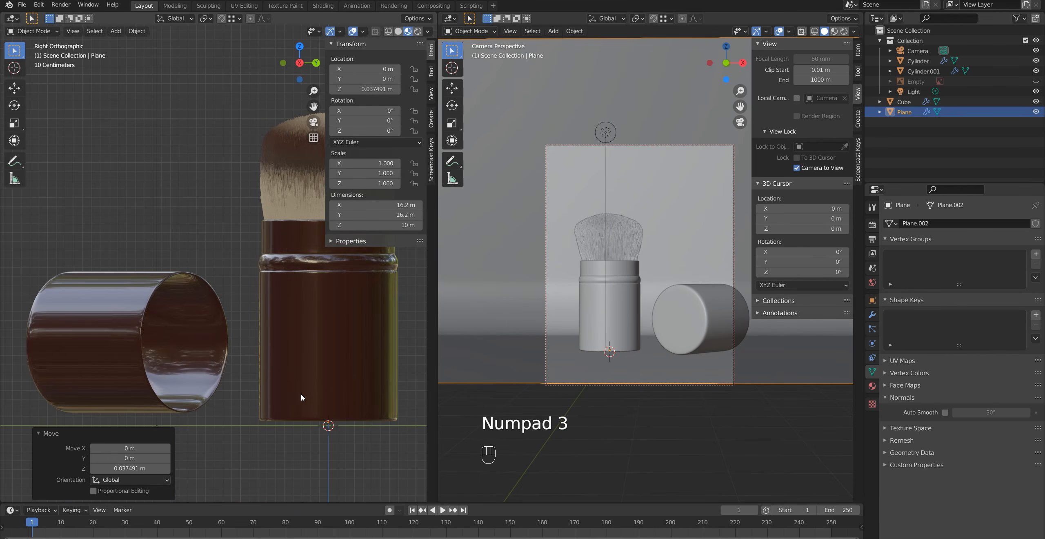
pyautogui.keyDown('shift'); pyautogui.moveTo(301, 393); pyautogui.dragTo(306, 317, button='middle'); pyautogui.keyUp('shift')
pyautogui.scroll(2, 334, 341)
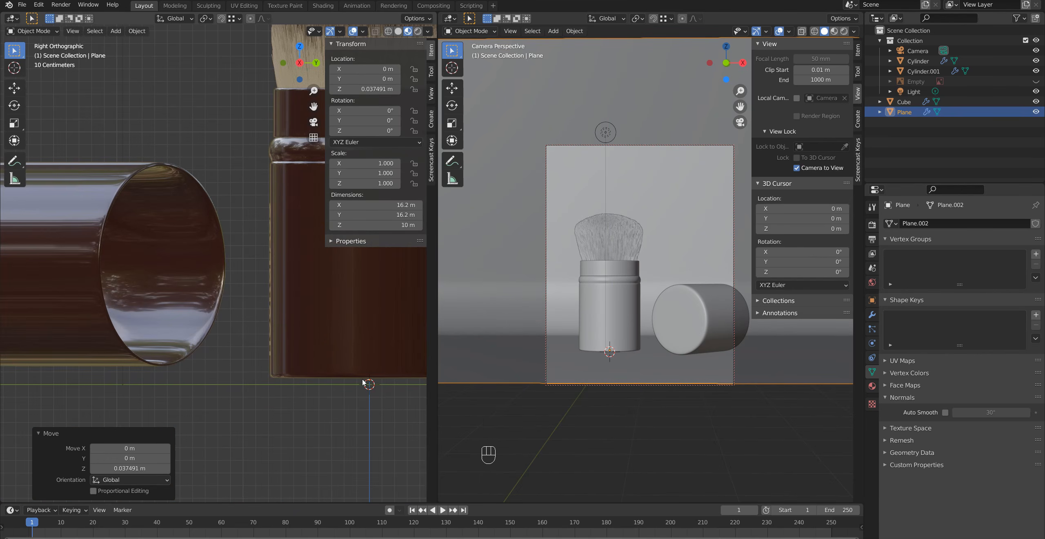
pyautogui.click(235, 18)
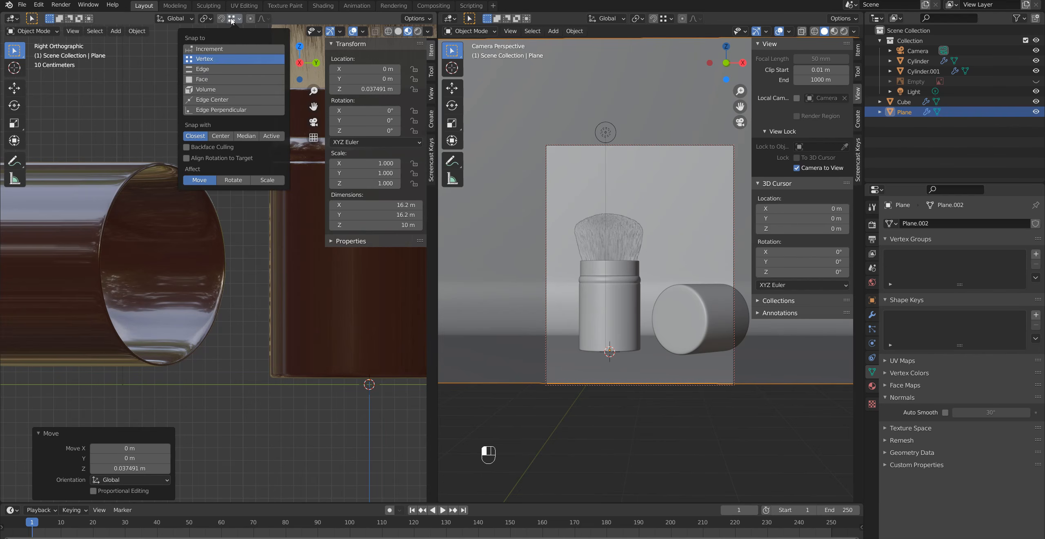
pyautogui.click(202, 79)
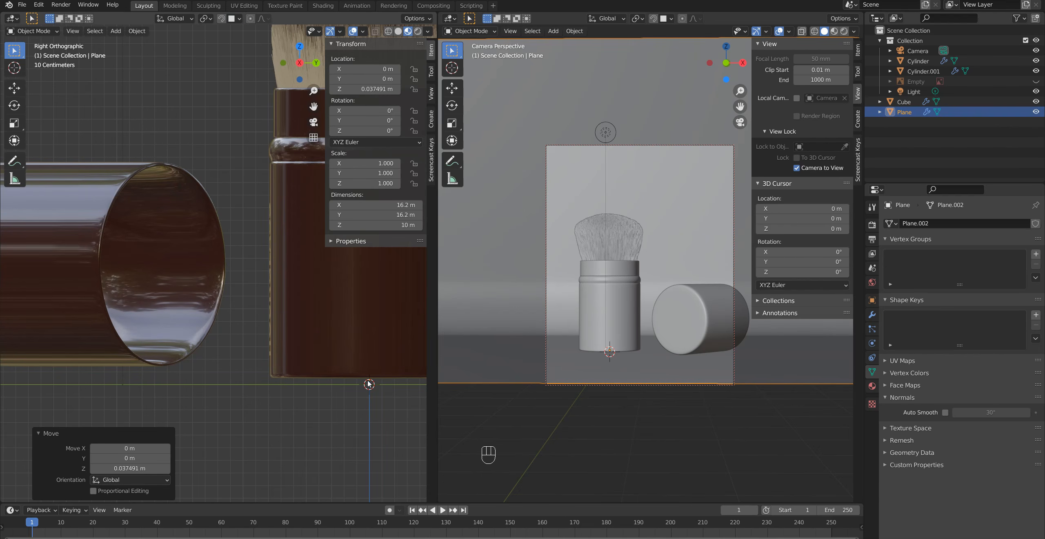
# Adjust the backdrop plane along Z so that its Z location is about 0.046 m
pyautogui.press('g')
pyautogui.press('z')
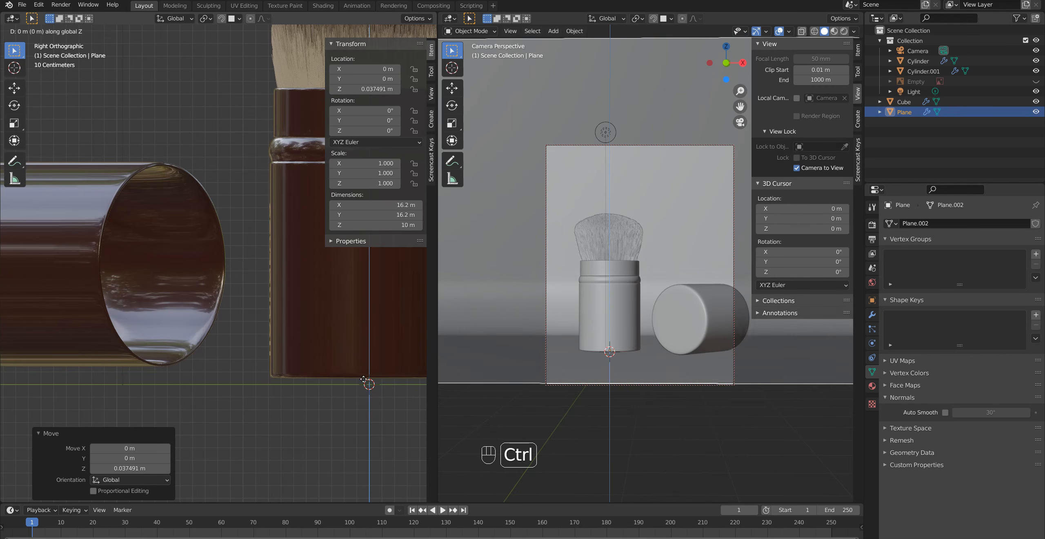
pyautogui.click(364, 379)
pyautogui.moveTo(364, 379); pyautogui.dragTo(347, 389, button='middle')
pyautogui.press('g')
pyautogui.press('z')
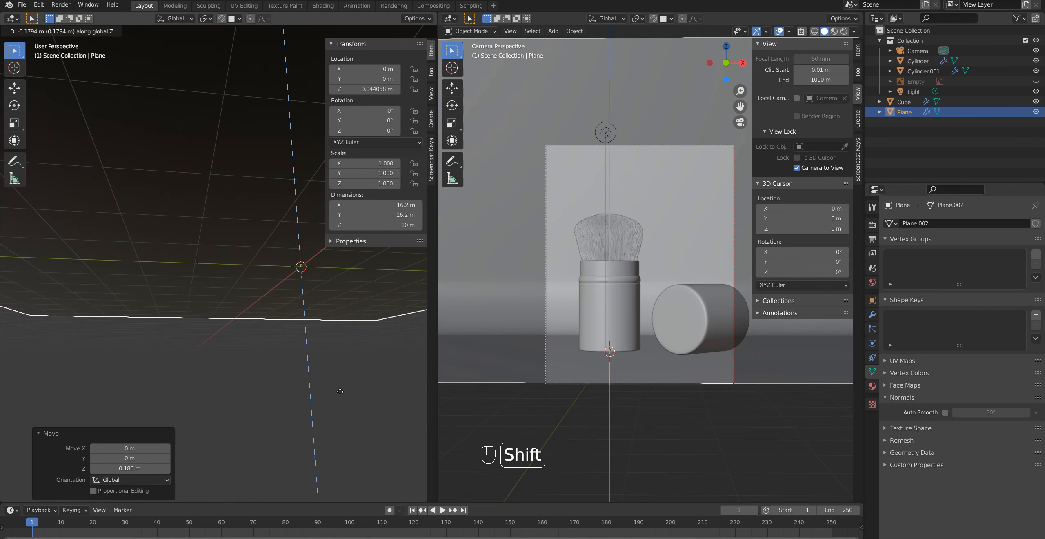
pyautogui.click(340, 391)
pyautogui.moveTo(277, 353); pyautogui.dragTo(272, 372, button='middle')
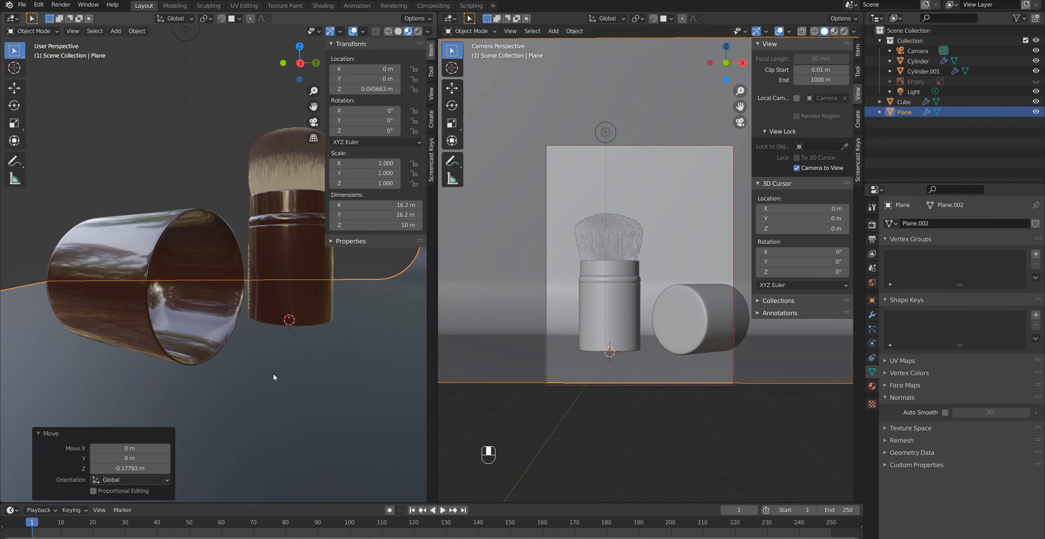
# Select the cap and move it up about 0.06 m along Z using snapping
pyautogui.scroll(-2, 269, 348)
pyautogui.press('KP_3')
pyautogui.scroll(4, 268, 352)
pyautogui.click(131, 266)
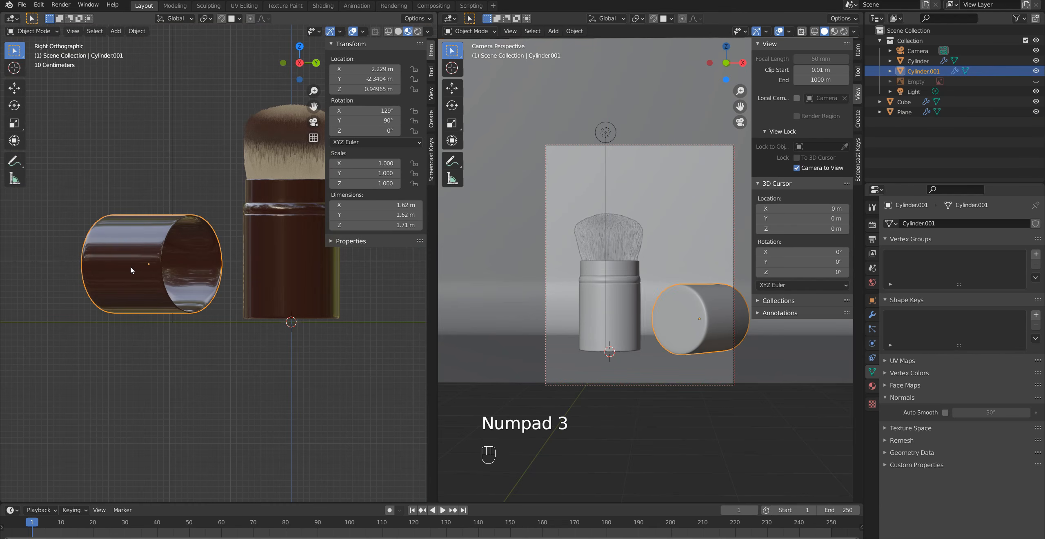
pyautogui.press('g')
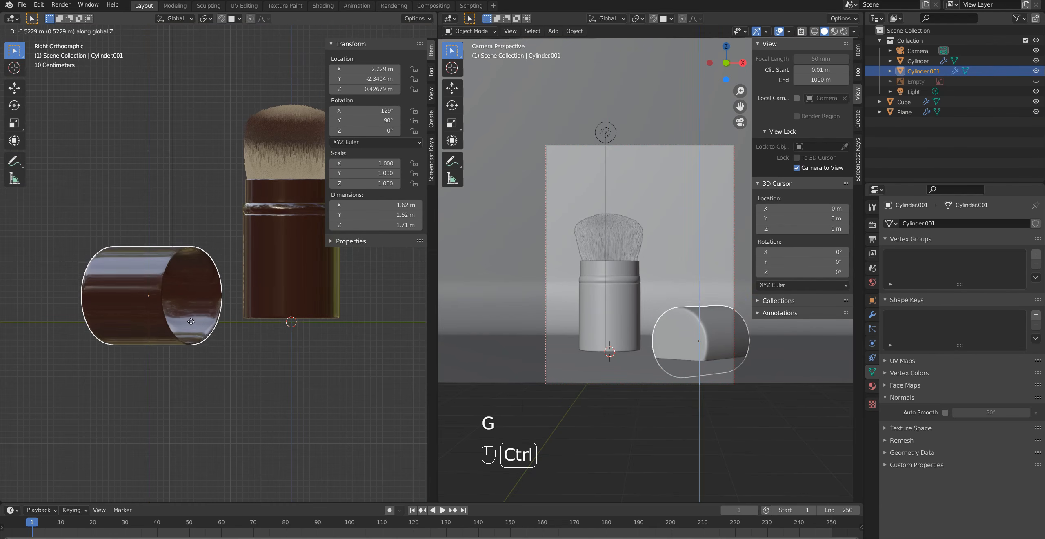
pyautogui.click(233, 225)
# Keep snapping set to Face and lower the cap about 0.16 m along Z toward the backdrop floor
pyautogui.click(230, 20)
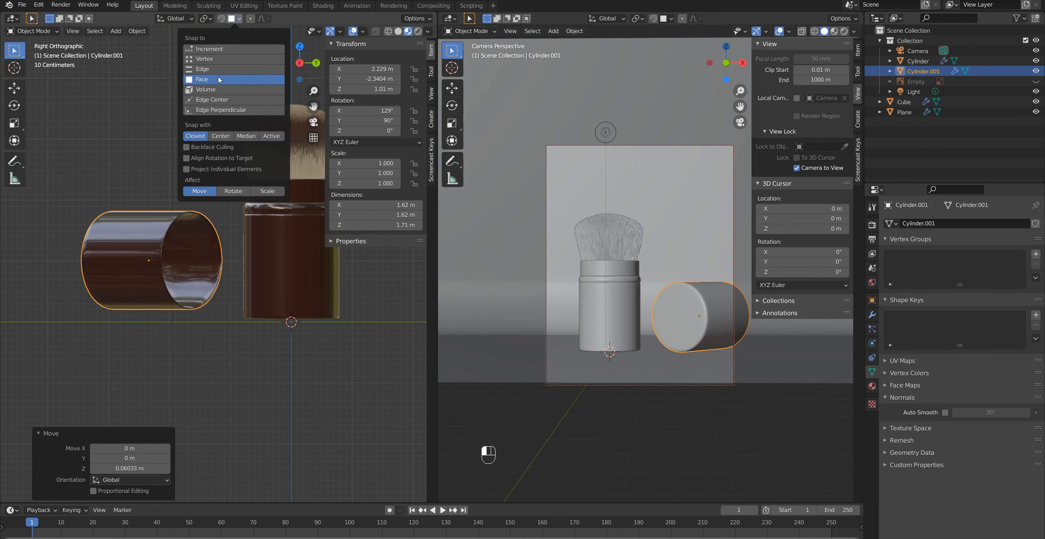
pyautogui.moveTo(160, 231); pyautogui.dragTo(220, 284, button='middle')
pyautogui.keyDown('shift'); pyautogui.moveTo(327, 339); pyautogui.dragTo(189, 252, button='middle'); pyautogui.keyUp('shift')
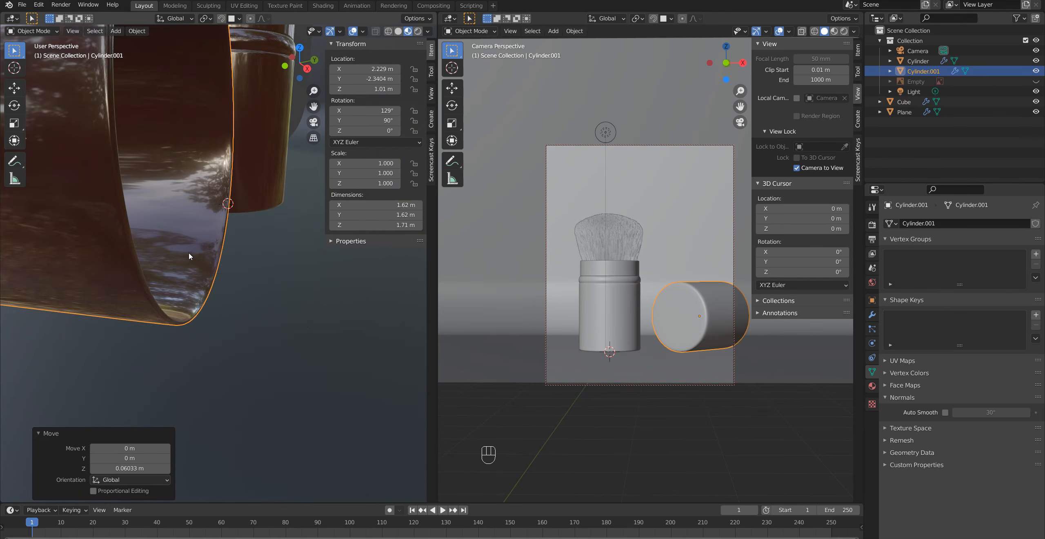
pyautogui.scroll(-6, 188, 257)
pyautogui.press('g')
pyautogui.press('z')
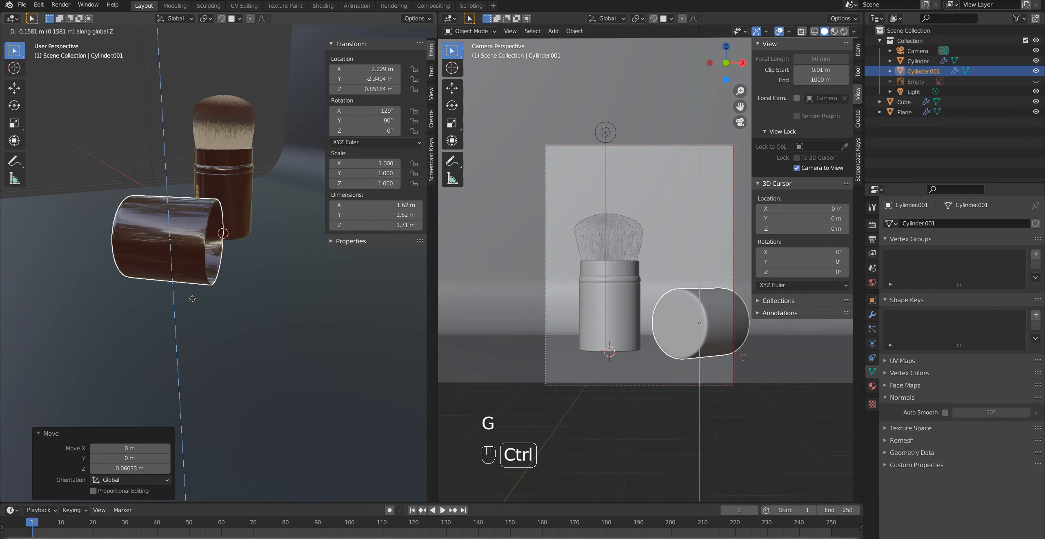
pyautogui.click(193, 298)
# Select the brush handle and its bristle base together, lower them about 0.003 m along Z, and deselect them
pyautogui.moveTo(251, 289); pyautogui.dragTo(211, 200, button='middle')
pyautogui.click(211, 201)
pyautogui.keyDown('shift'); pyautogui.click(211, 147); pyautogui.keyUp('shift')
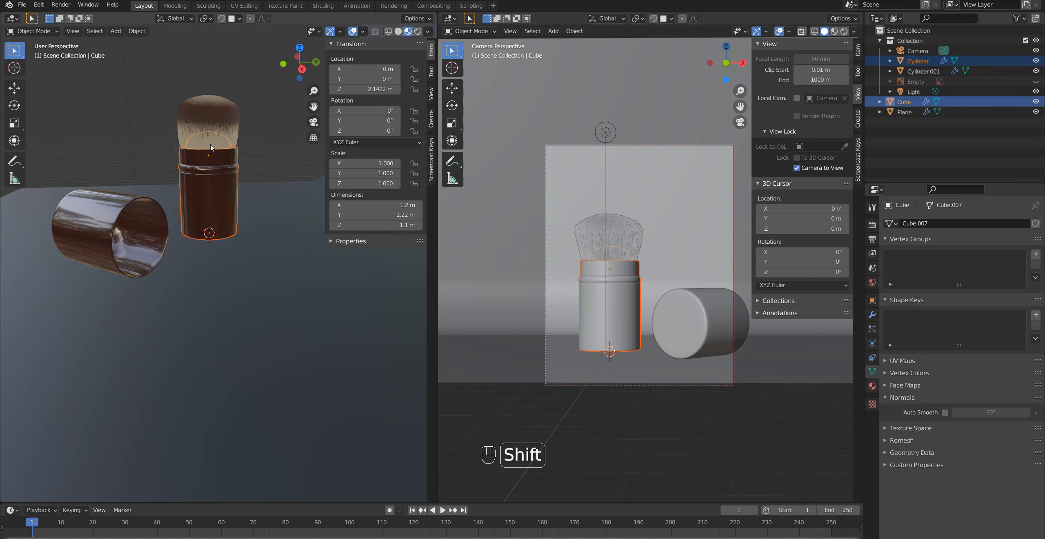
pyautogui.press('g')
pyautogui.press('z')
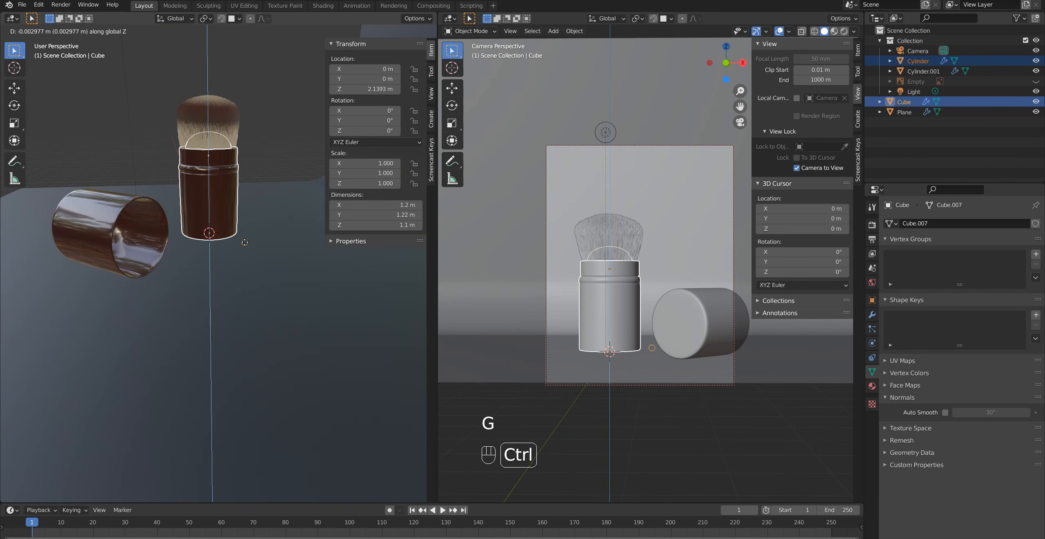
pyautogui.click(245, 243)
pyautogui.moveTo(243, 250)
pyautogui.mouseDown(button='middle')
pyautogui.moveTo(241, 295)
pyautogui.moveTo(210, 285)
pyautogui.moveTo(224, 314)
pyautogui.moveTo(315, 262)
pyautogui.mouseUp(button='middle')
pyautogui.click(215, 319)
# Hide the transform sidebar, add an area light, and raise it about 5.07 m along Z above the brush
pyautogui.scroll(-5, 224, 315)
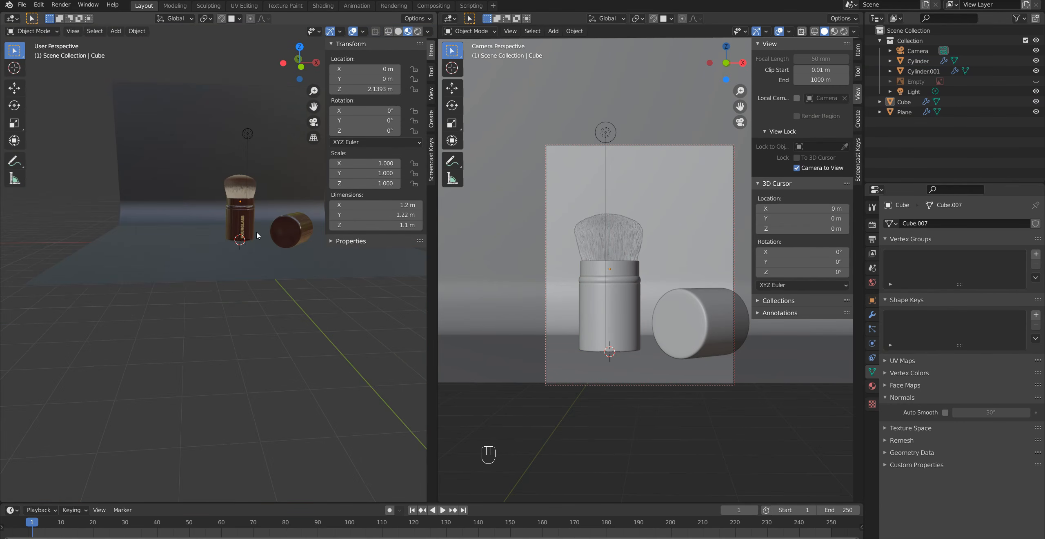
pyautogui.moveTo(214, 222); pyautogui.dragTo(257, 239, button='middle')
pyautogui.press('n')
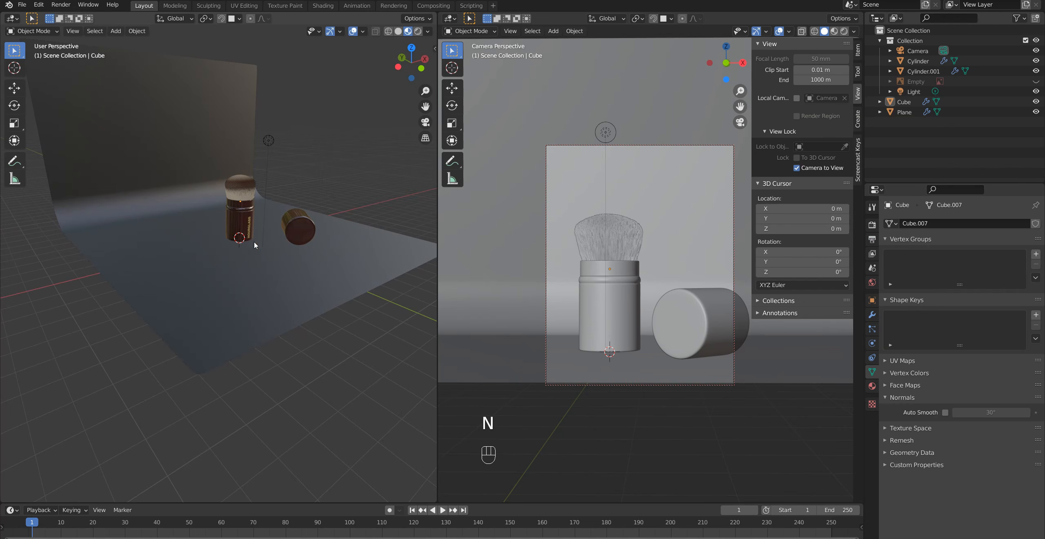
pyautogui.hotkey('shift', 'a')
pyautogui.moveTo(192, 397)
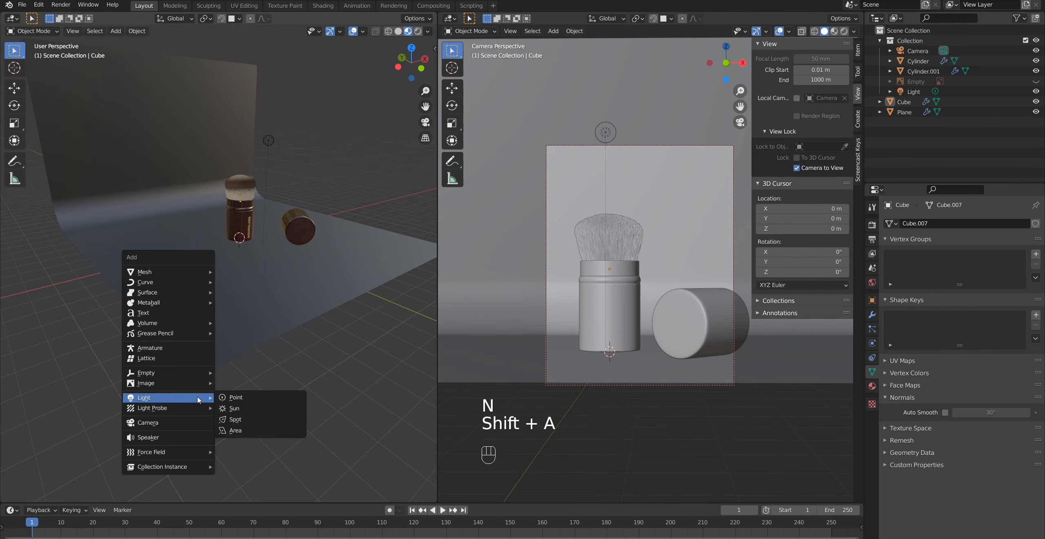
pyautogui.click(252, 430)
pyautogui.press('g')
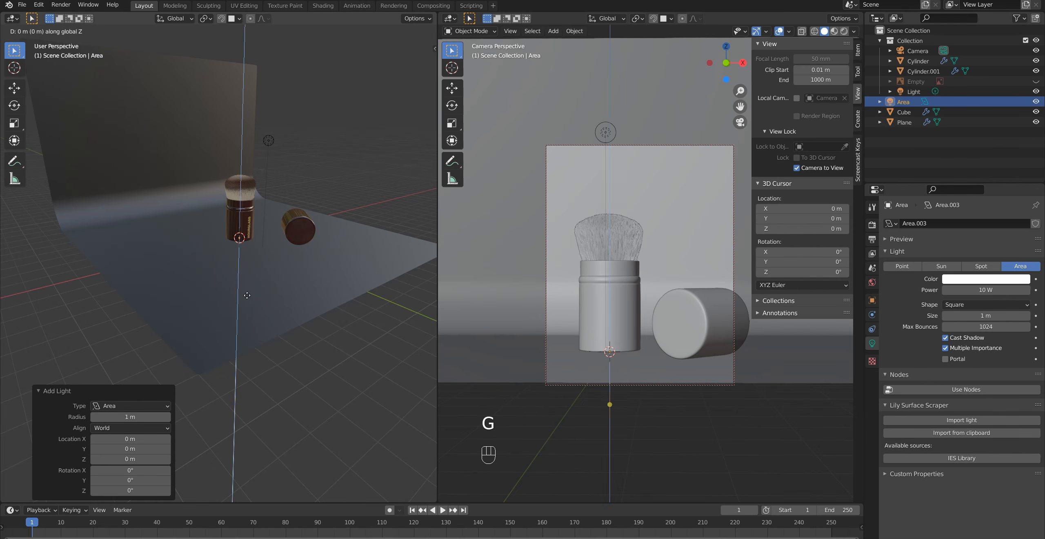
pyautogui.click(231, 172)
# Rotate the area light 90° around the Y axis and about 175° around the Z axis
pyautogui.moveTo(231, 171); pyautogui.dragTo(257, 256, button='middle')
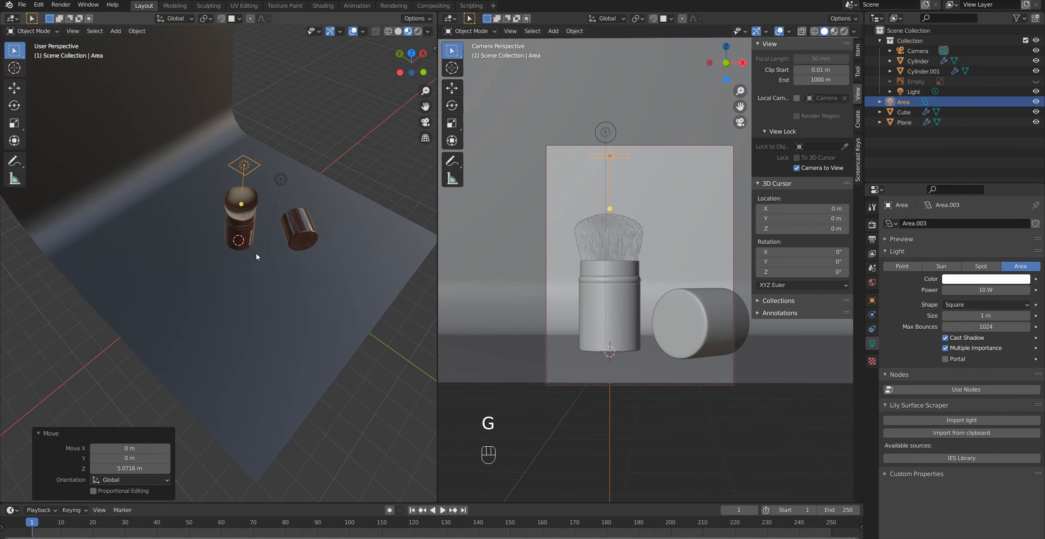
pyautogui.press('r')
pyautogui.press('y')
pyautogui.press('9')
pyautogui.press('0')
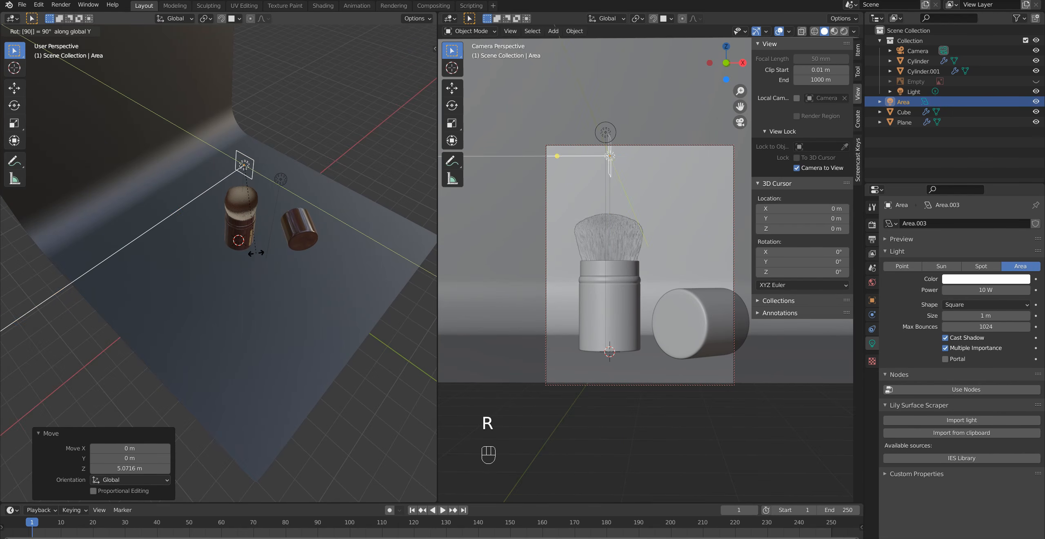
pyautogui.click(257, 252)
pyautogui.press('r')
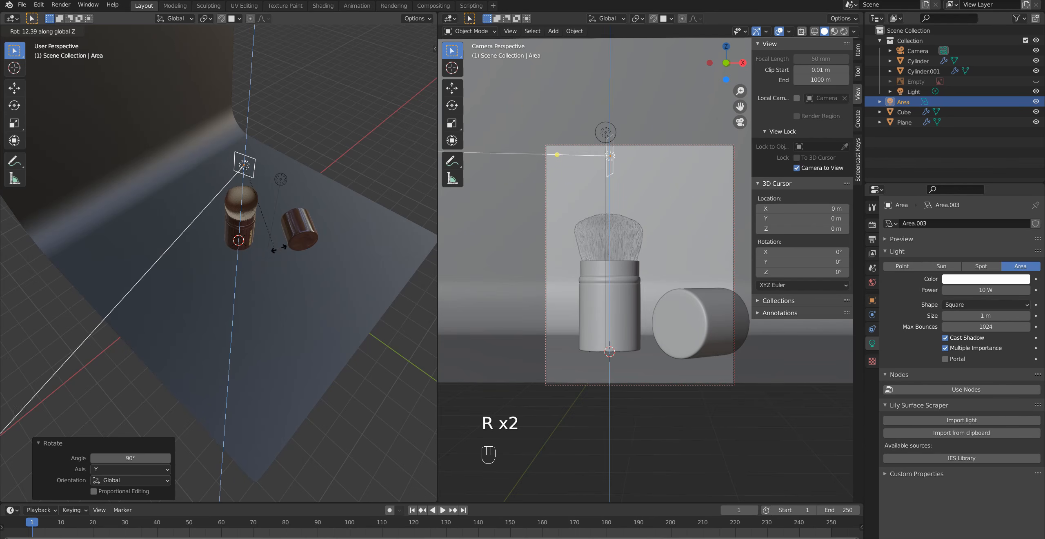
pyautogui.click(242, 124)
# Move the area light about -4.77 m in X, -0.87 m in Y and -2.99 m in Z, and scale it about 6.14 along Z
pyautogui.press('g')
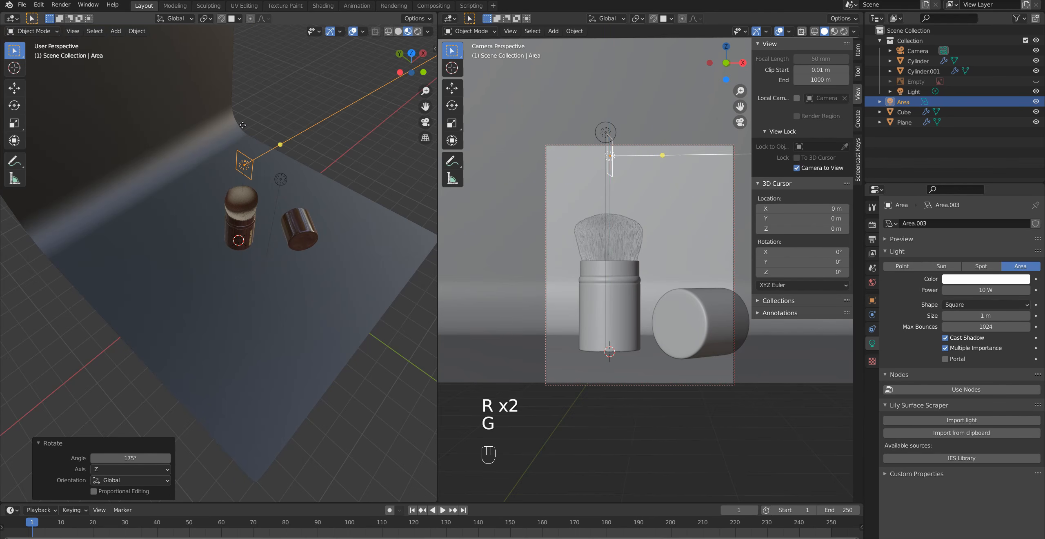
pyautogui.click(181, 243)
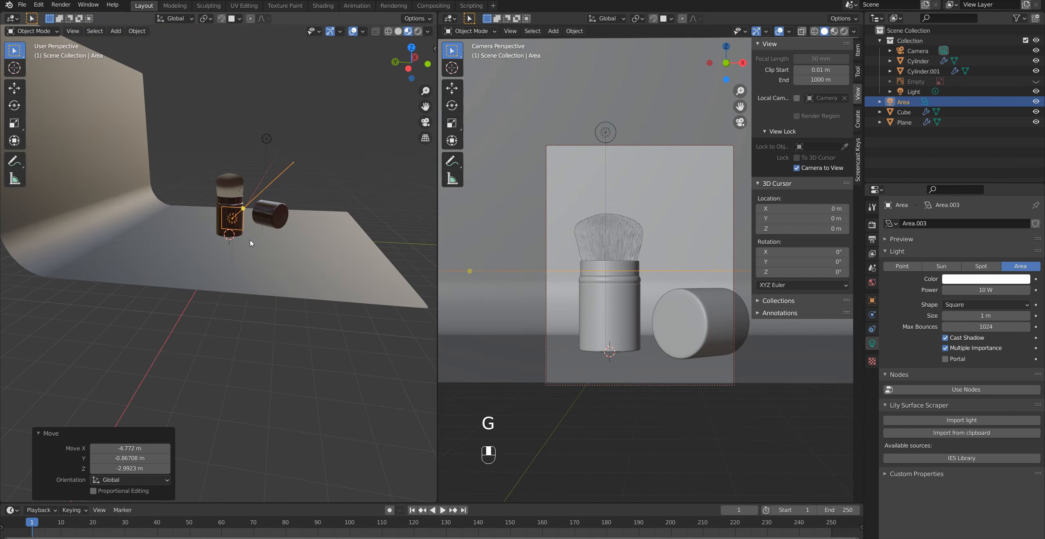
pyautogui.press('s')
pyautogui.press('z')
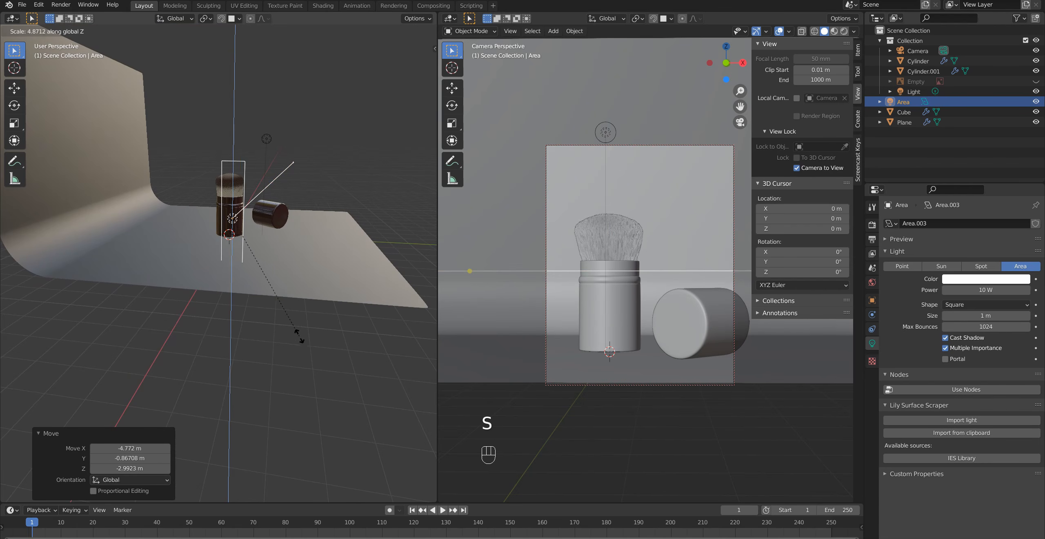
pyautogui.click(325, 361)
# Raise the stretched area light about 1.11 m along Z
pyautogui.press('g')
pyautogui.press('z')
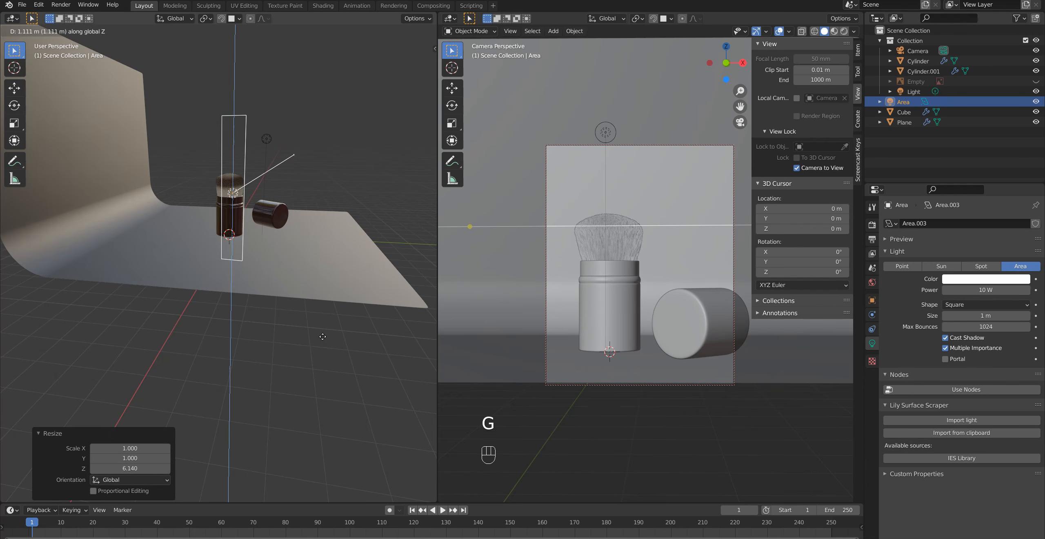
pyautogui.click(319, 329)
pyautogui.moveTo(319, 330); pyautogui.dragTo(157, 277, button='middle')
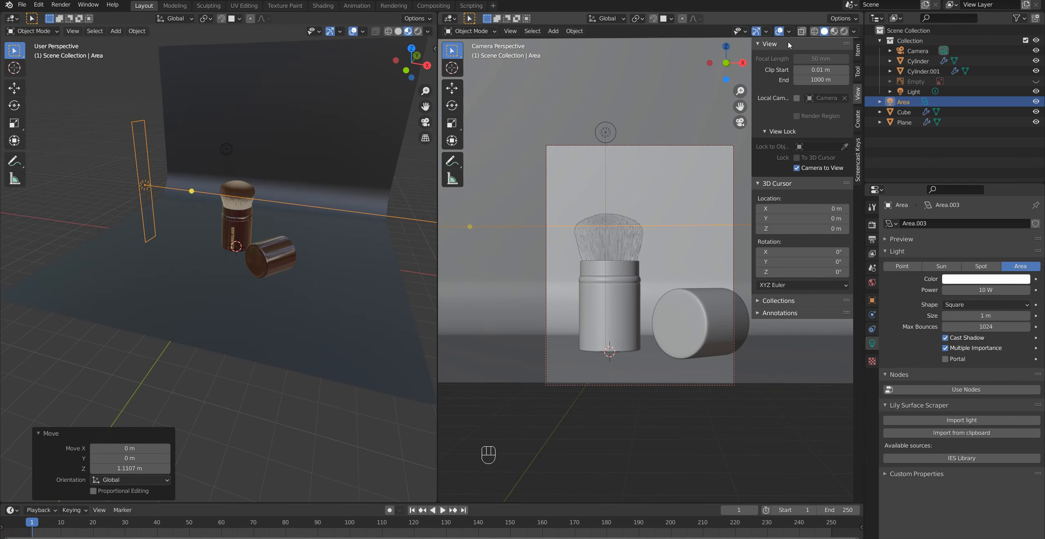
# Show the camera view in rendered shading and delete the old point light above the brush
pyautogui.click(843, 32)
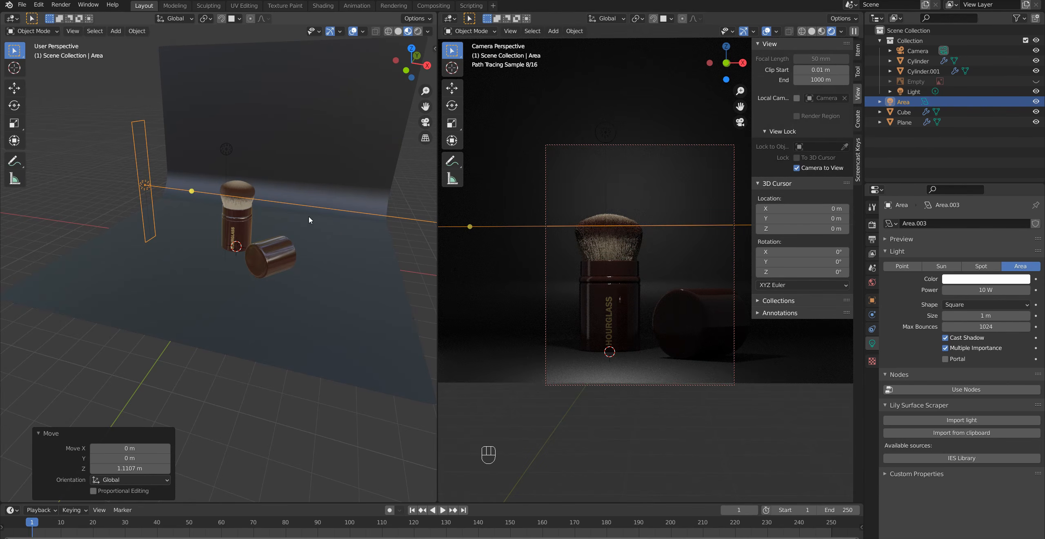
pyautogui.click(227, 149)
pyautogui.press('x')
pyautogui.click(218, 145)
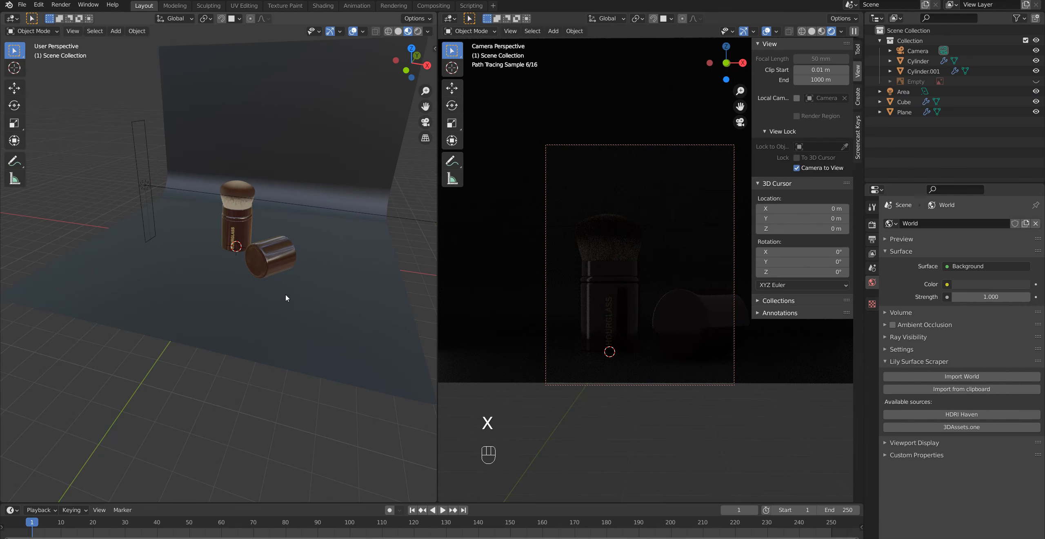
# Unlock the camera from the view and hide the sidebar of the camera viewport
pyautogui.press('n')
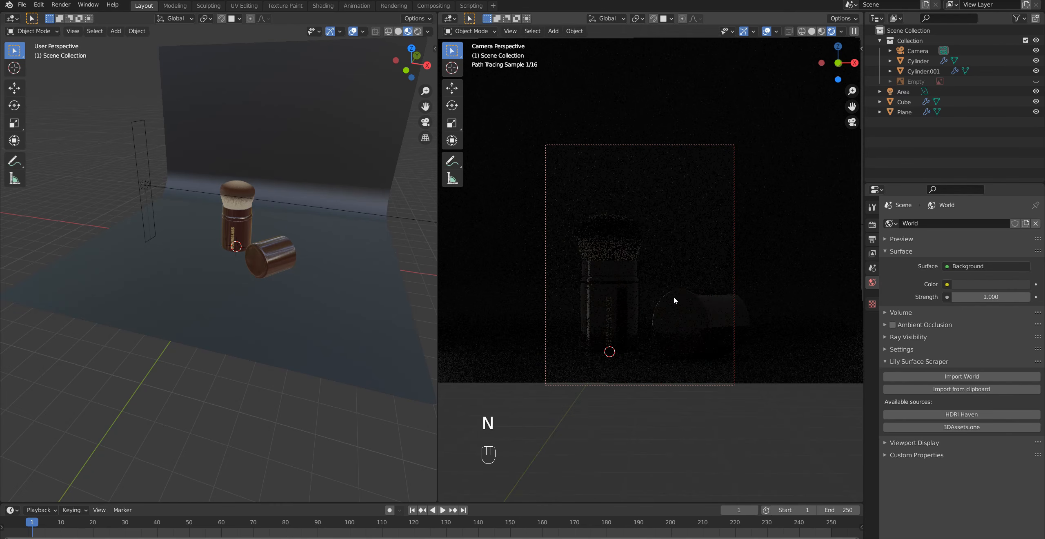
pyautogui.press('n')
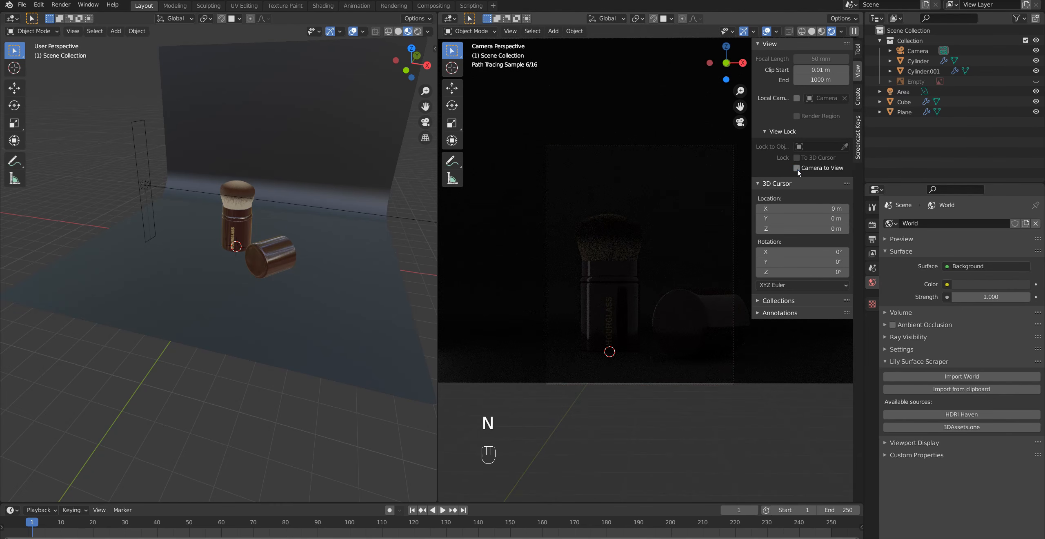
pyautogui.press('n')
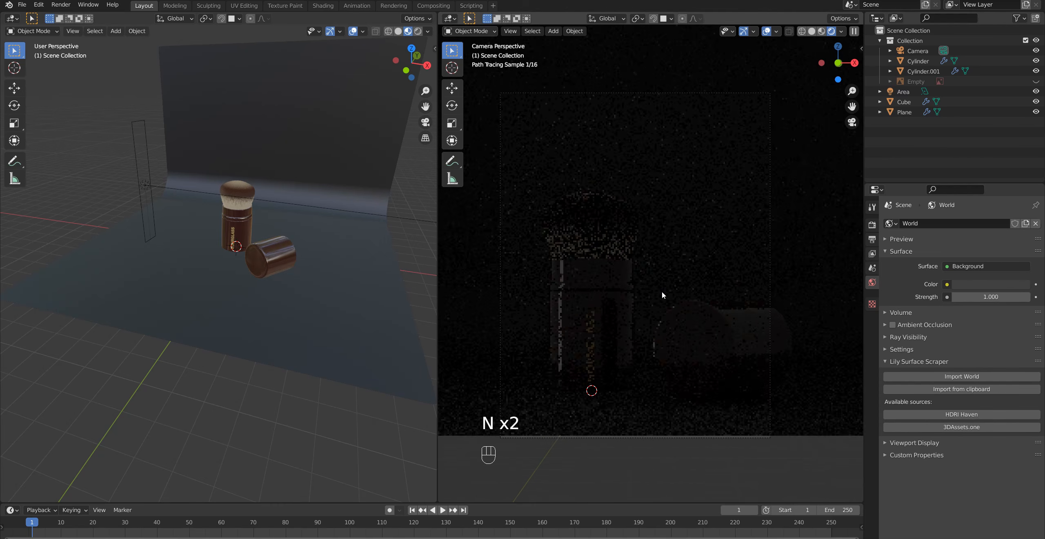
pyautogui.keyDown('shift'); pyautogui.moveTo(663, 301); pyautogui.dragTo(674, 306, button='middle'); pyautogui.keyUp('shift')
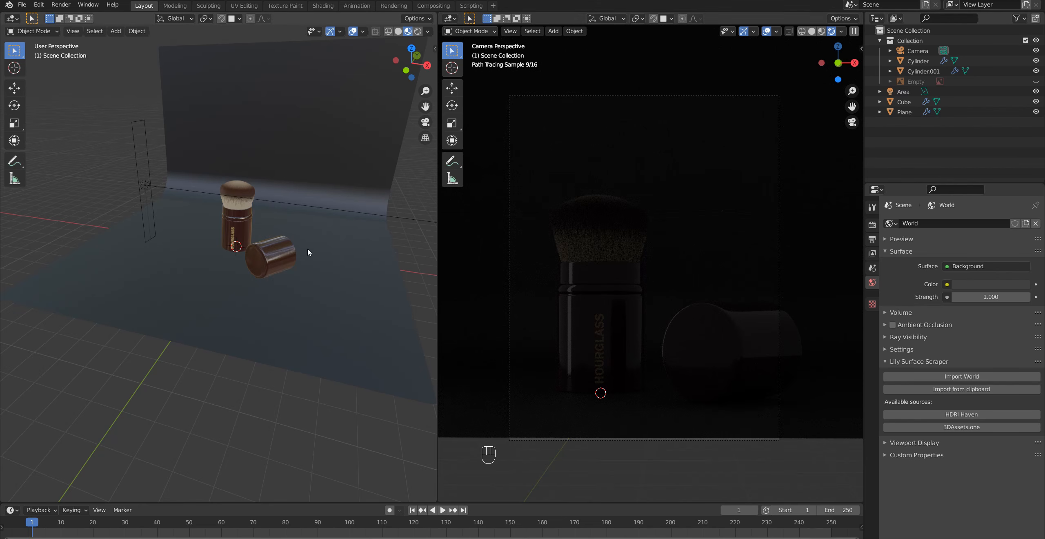
# Select the tall area light and set its power to 100 W
pyautogui.click(156, 185)
pyautogui.click(979, 290)
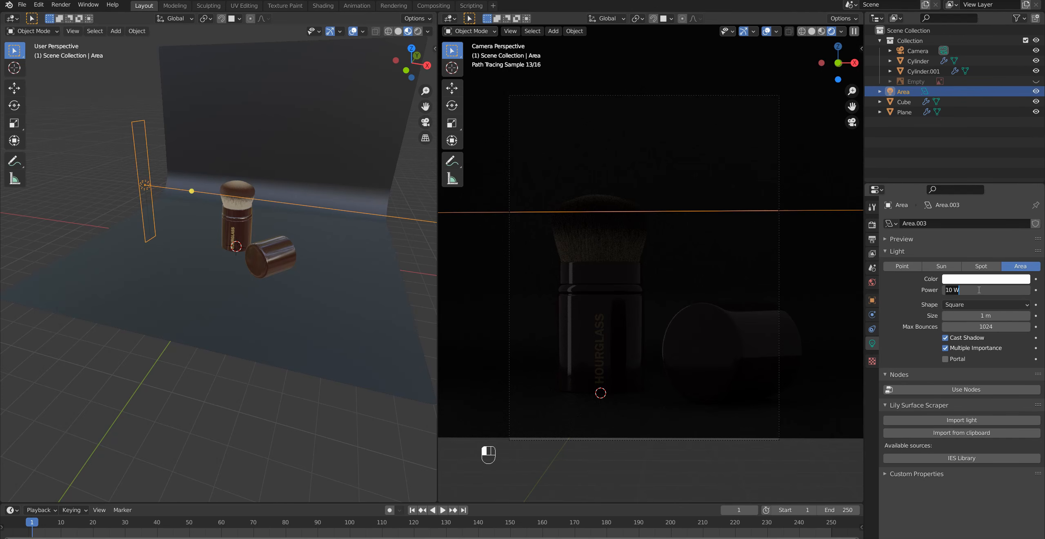
pyautogui.write('0')
pyautogui.press('Return')
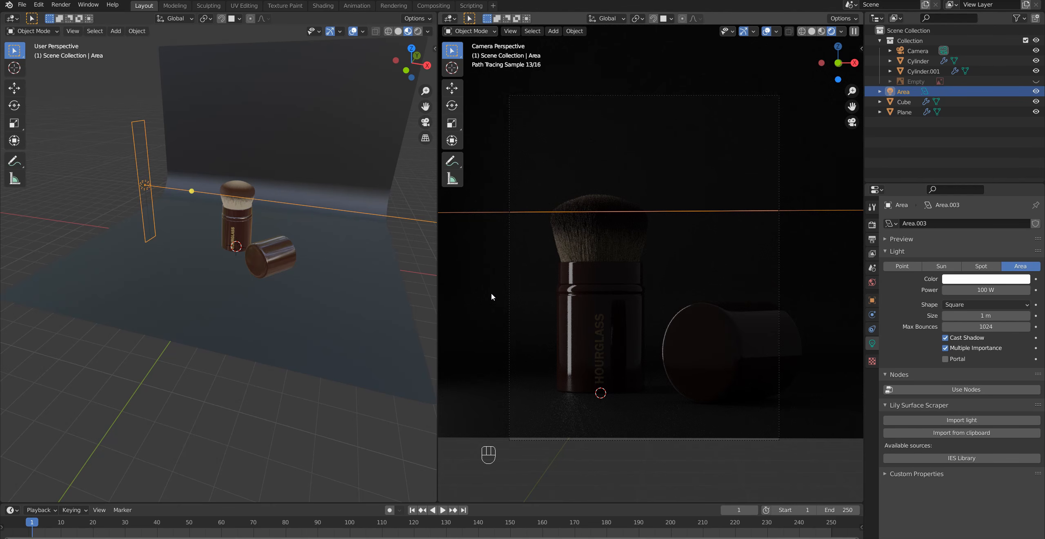
# Examine the area light's reflection on the brush handle and cap up close in the rendered camera view
pyautogui.scroll(3, 641, 430)
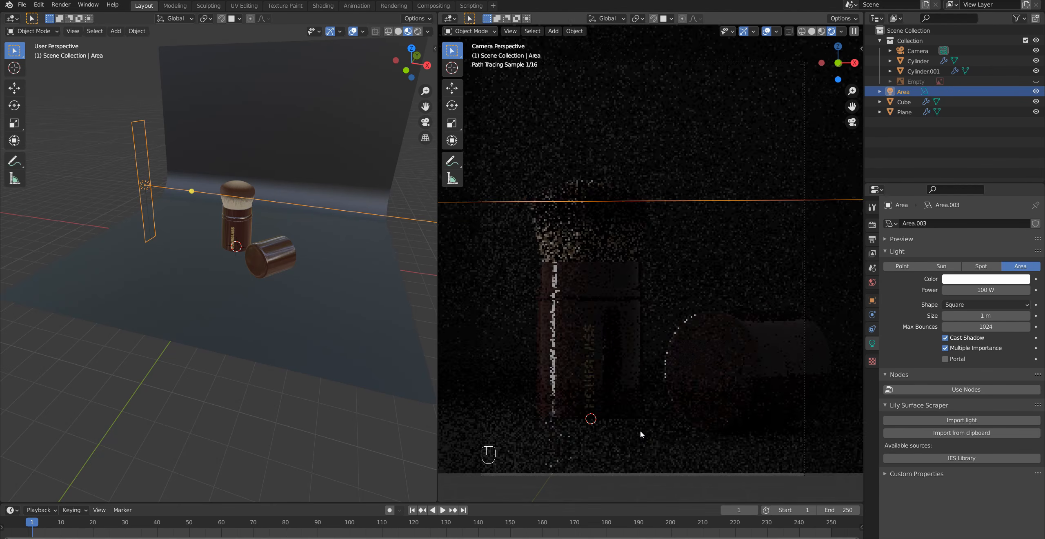
pyautogui.keyDown('shift'); pyautogui.moveTo(613, 433); pyautogui.dragTo(655, 327, button='middle'); pyautogui.keyUp('shift')
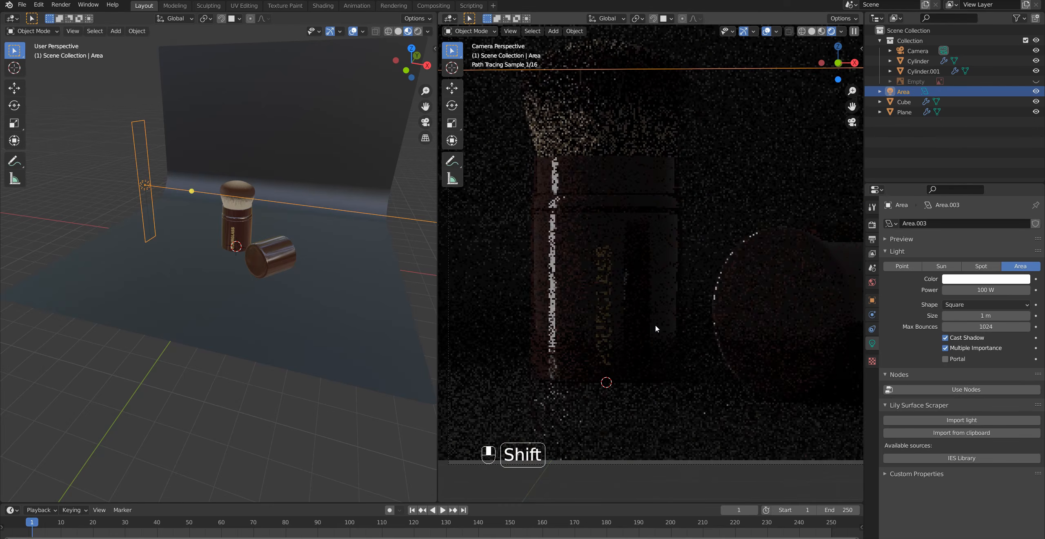
pyautogui.scroll(1, 557, 401)
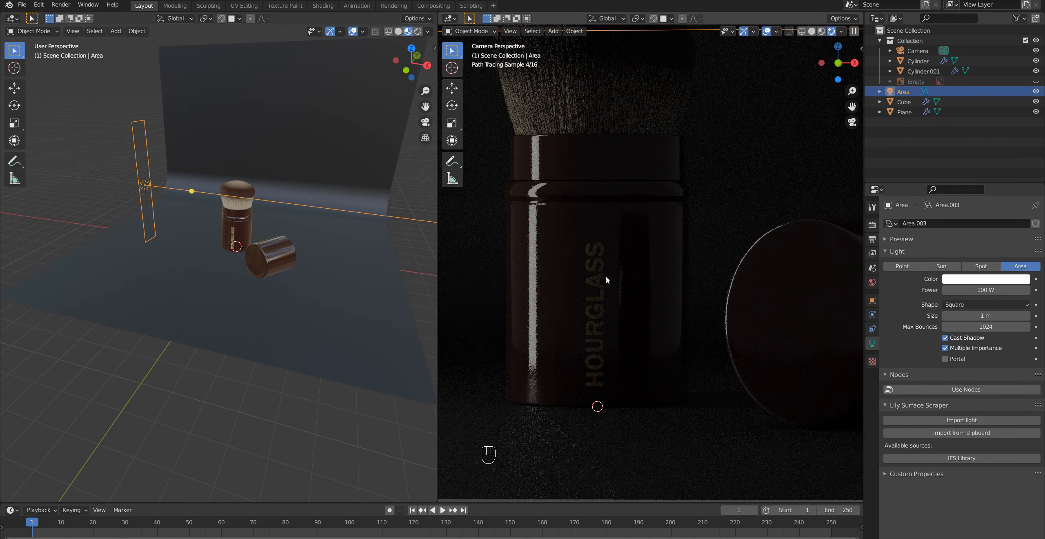
pyautogui.scroll(-1, 542, 338)
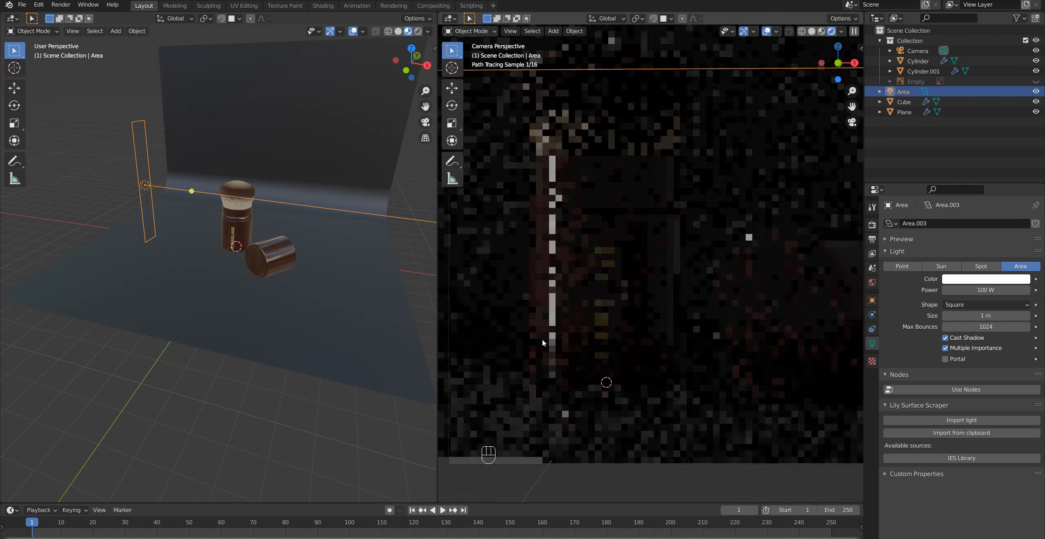
pyautogui.scroll(-3, 565, 330)
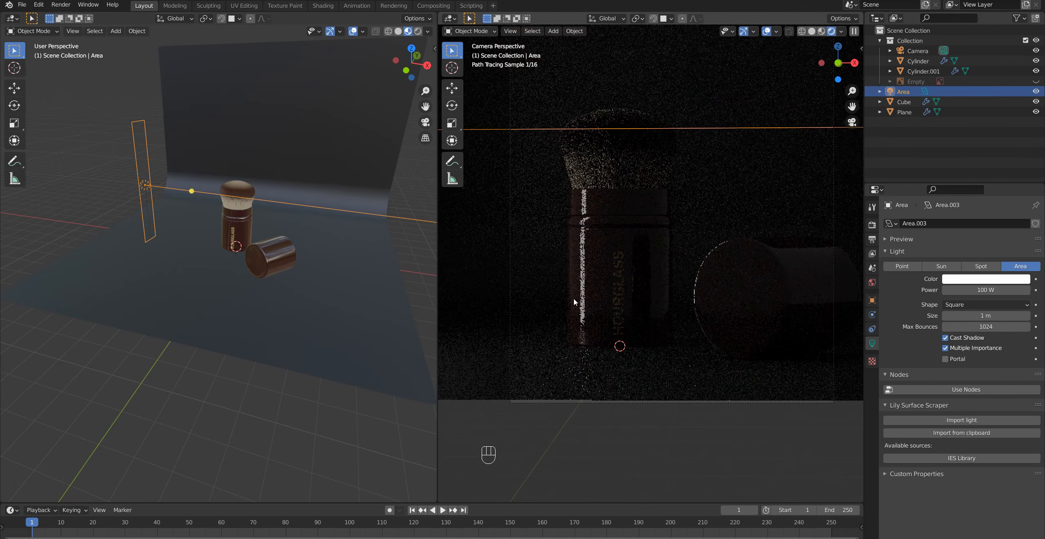
pyautogui.keyDown('shift'); pyautogui.moveTo(601, 282); pyautogui.dragTo(598, 292, button='middle'); pyautogui.keyUp('shift')
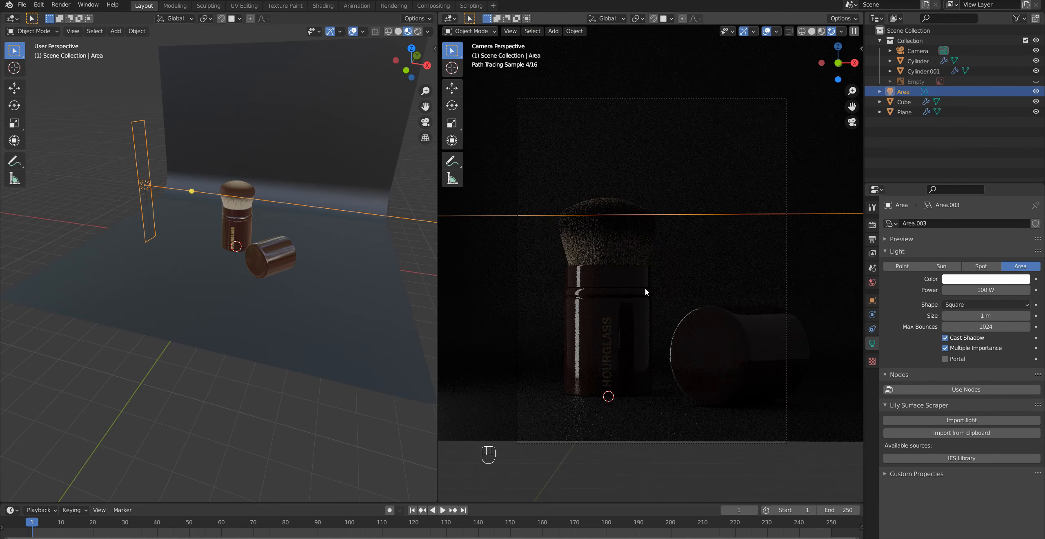
pyautogui.scroll(-2, 701, 277)
# Hide the backdrop plane briefly to compare the lighting on the products, and show it again
pyautogui.click(776, 172)
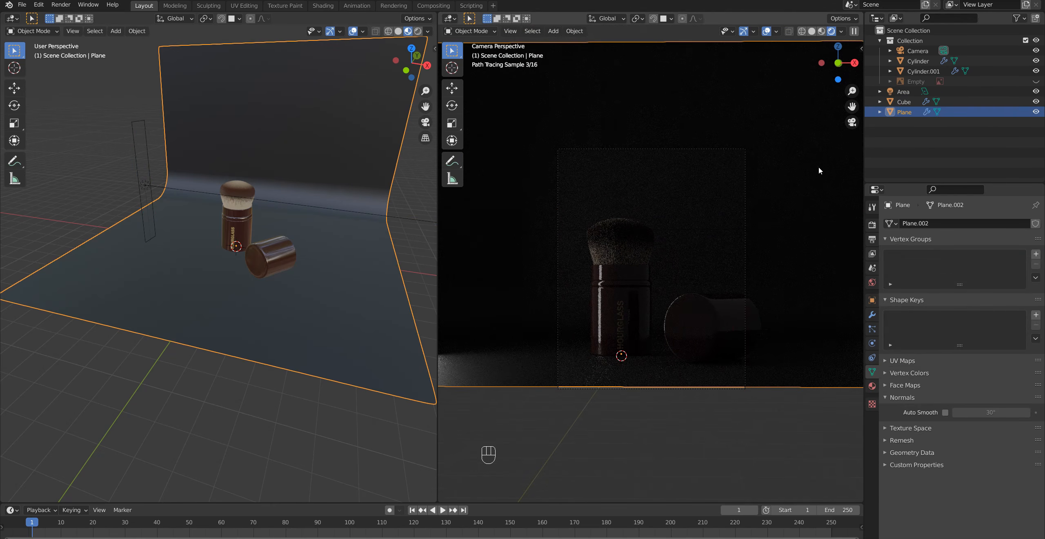
pyautogui.click(1037, 112)
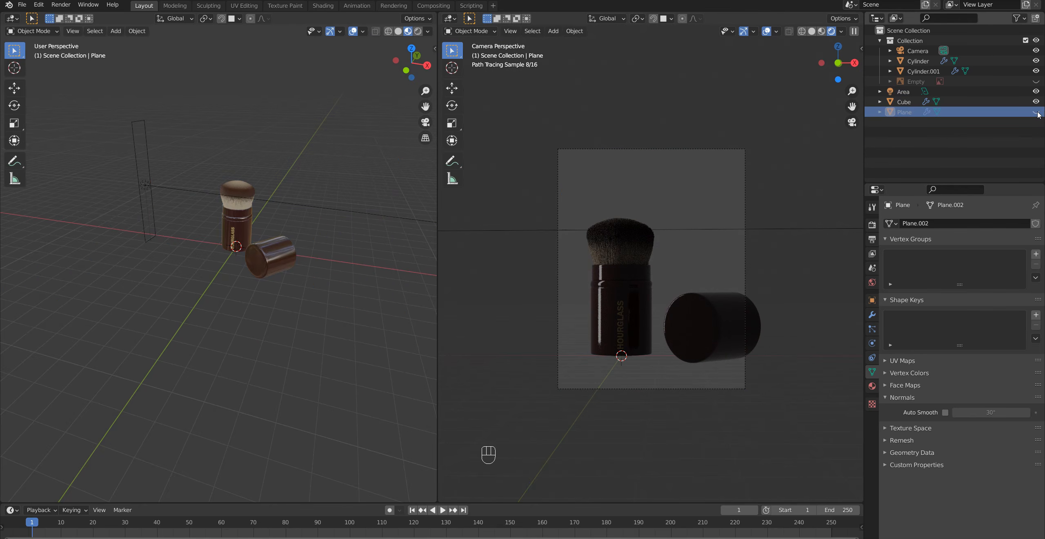
pyautogui.click(1037, 112)
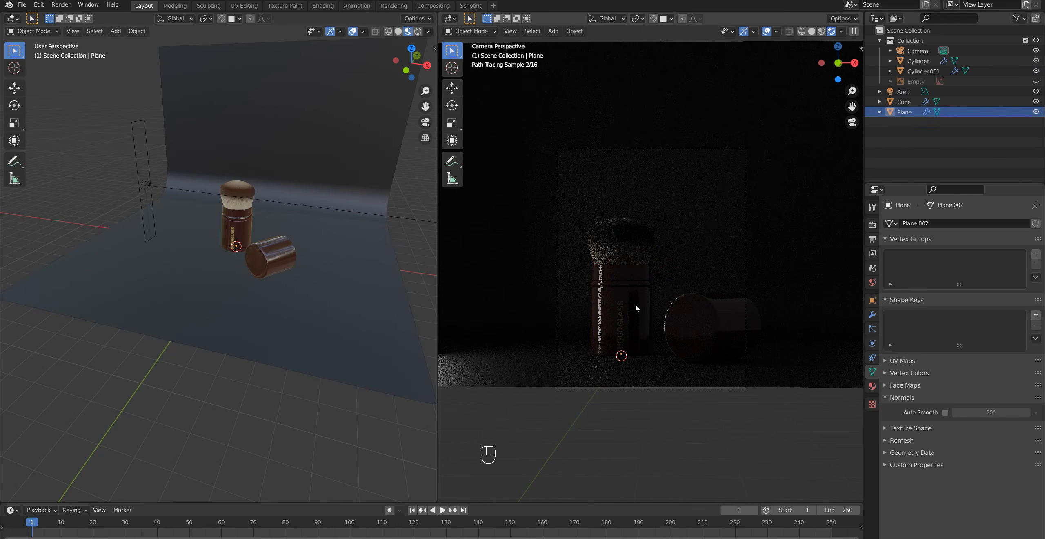
# Select the brush handle and bristle base and move both into a new collection named 1
pyautogui.click(625, 300)
pyautogui.keyDown('shift'); pyautogui.click(624, 259); pyautogui.keyUp('shift')
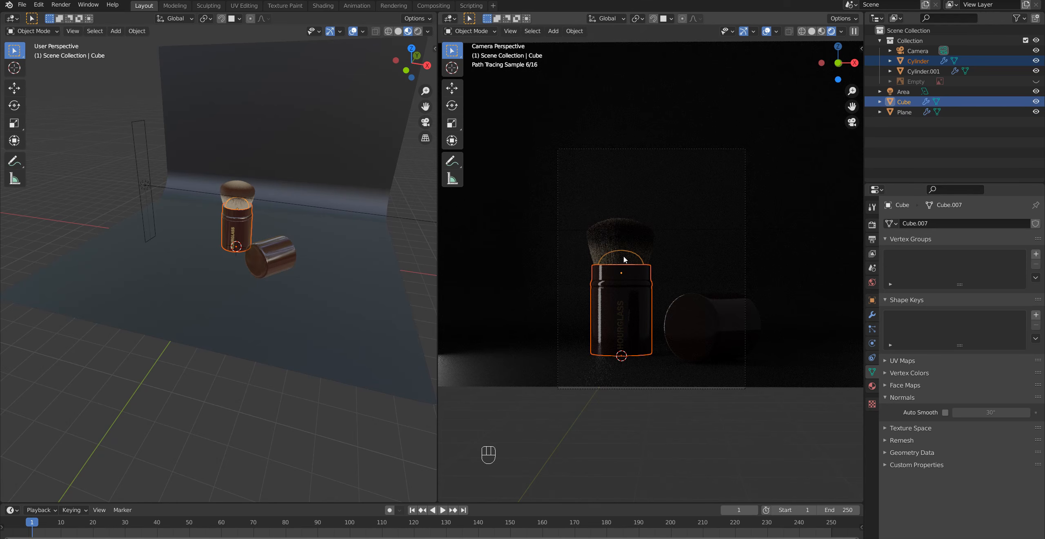
pyautogui.press('m')
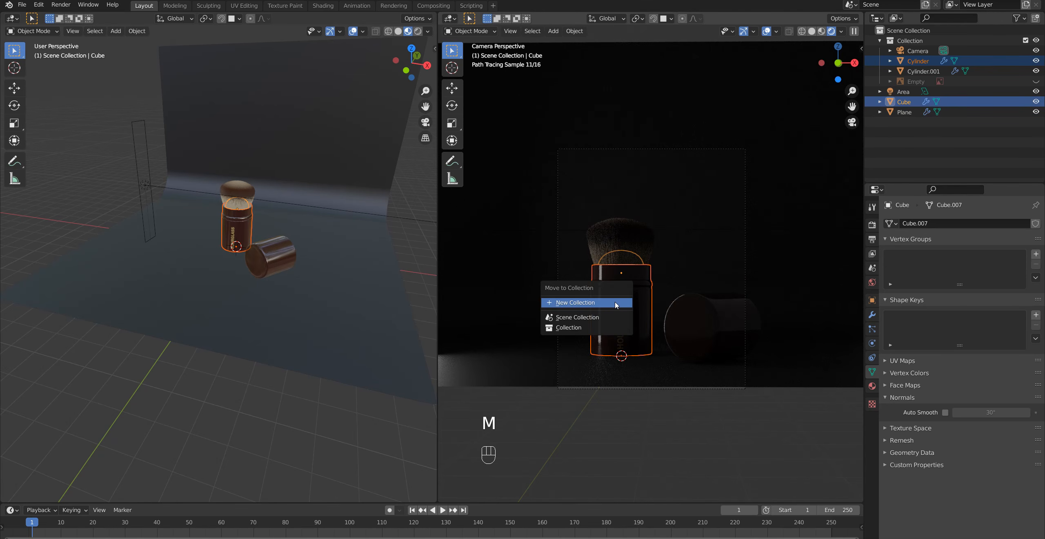
pyautogui.click(617, 303)
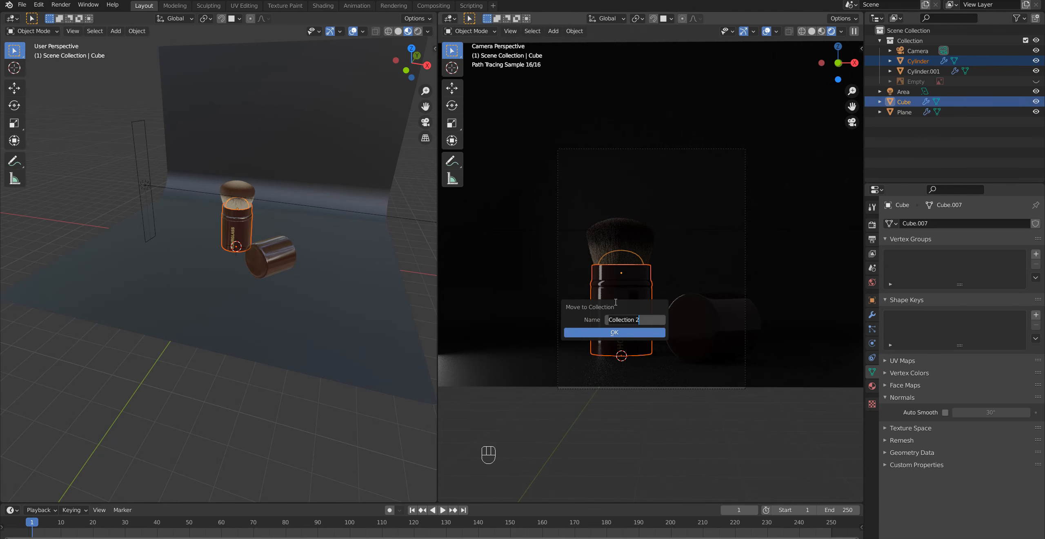
pyautogui.click(616, 333)
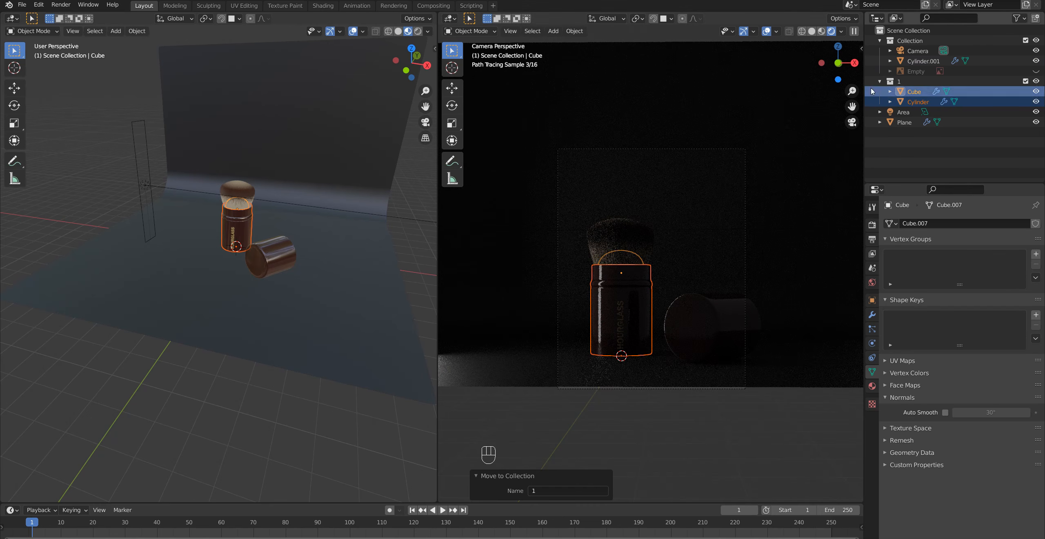
pyautogui.click(953, 5)
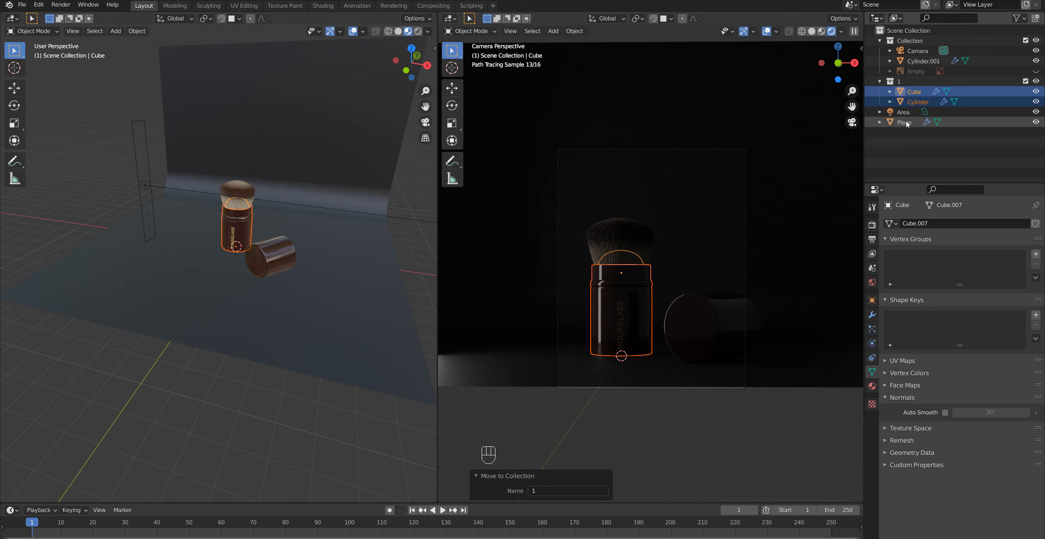
# Move the backdrop plane into a new collection named Background
pyautogui.click(906, 121)
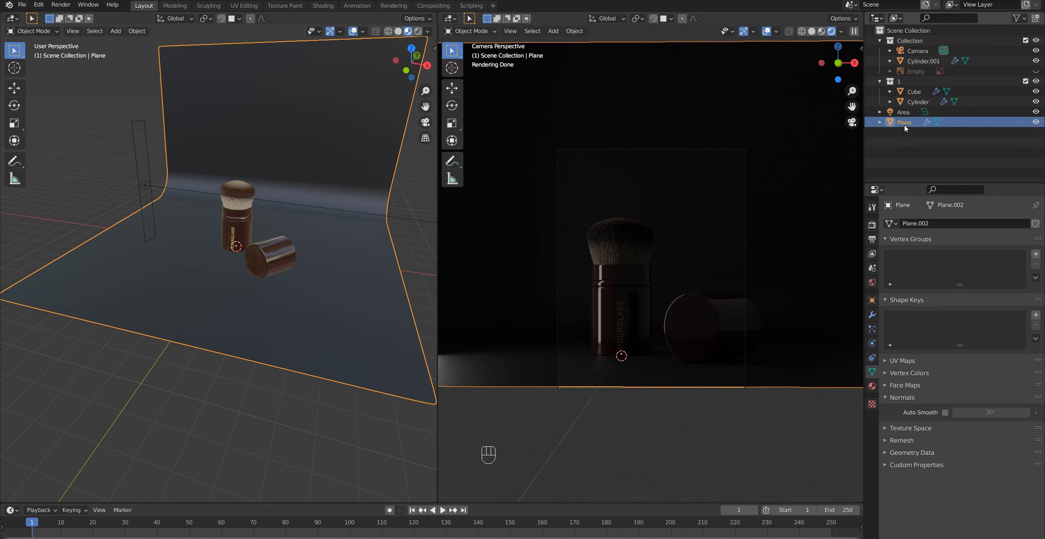
pyautogui.press('m')
pyautogui.click(860, 134)
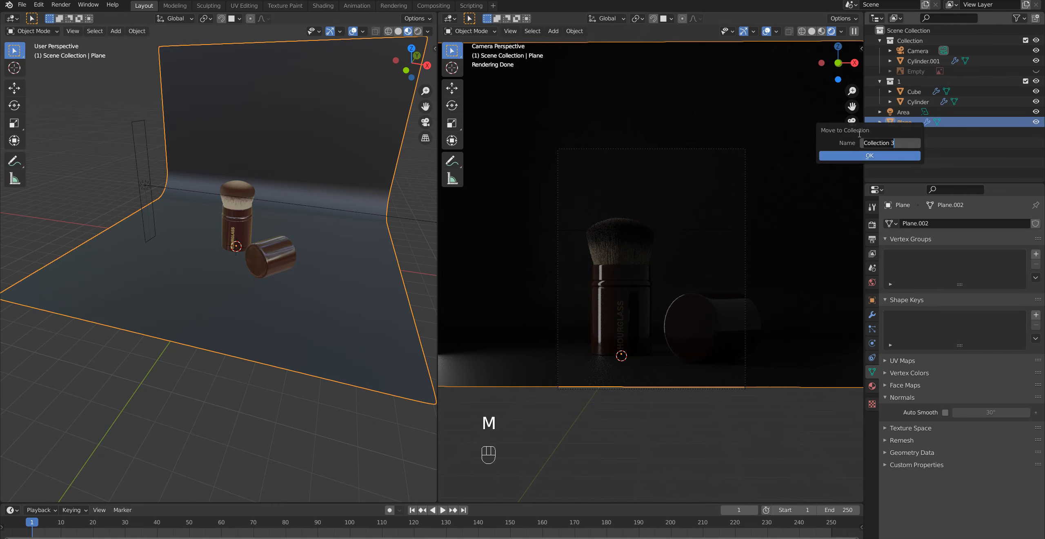
pyautogui.write('Background')
pyautogui.press('Return')
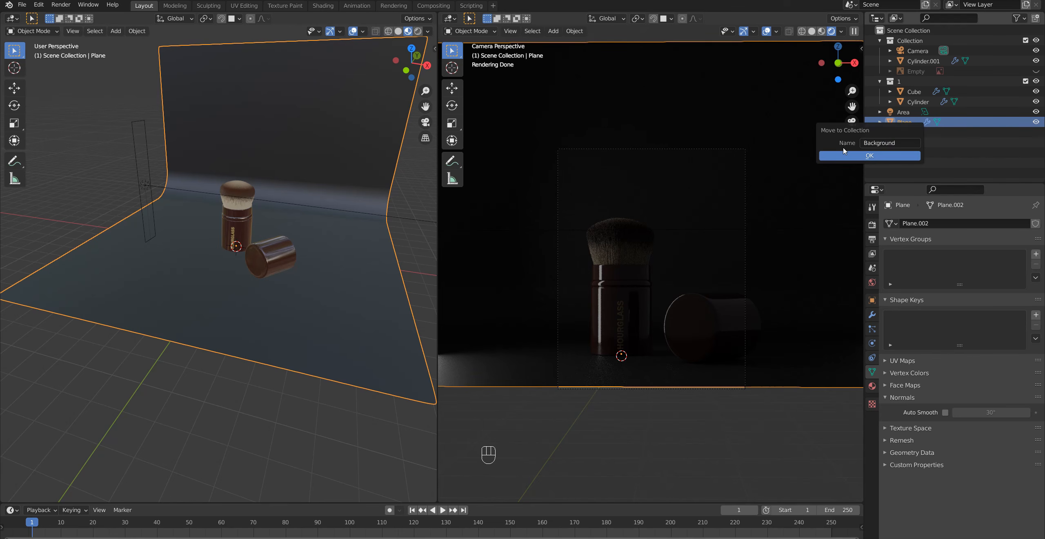
pyautogui.click(870, 158)
pyautogui.rightClick(895, 117)
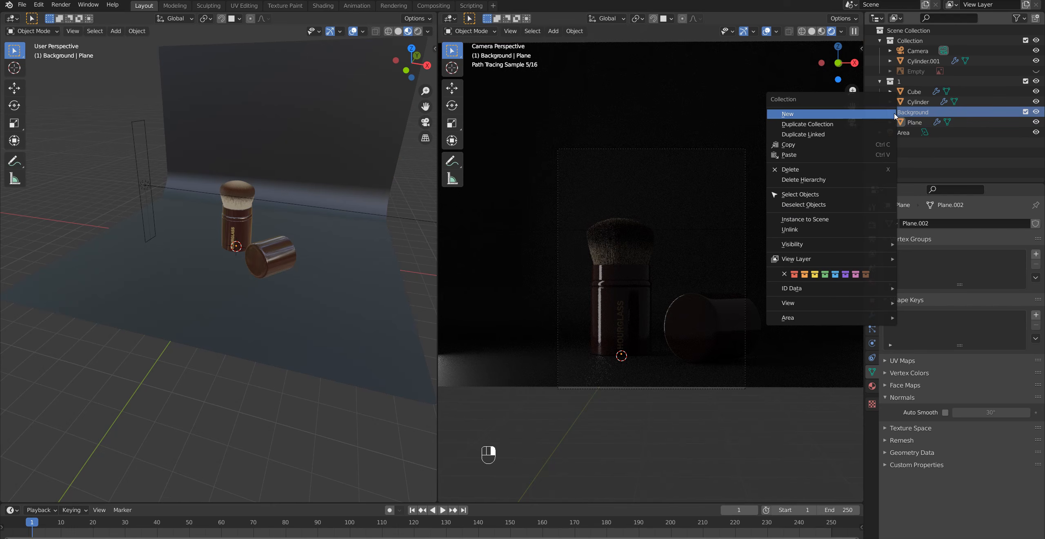
pyautogui.moveTo(864, 244)
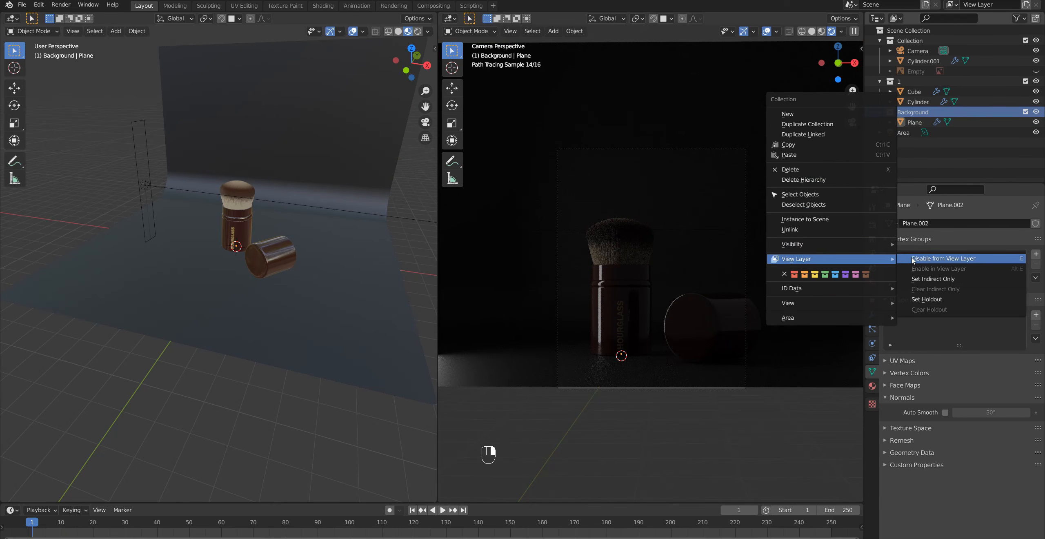
pyautogui.click(951, 259)
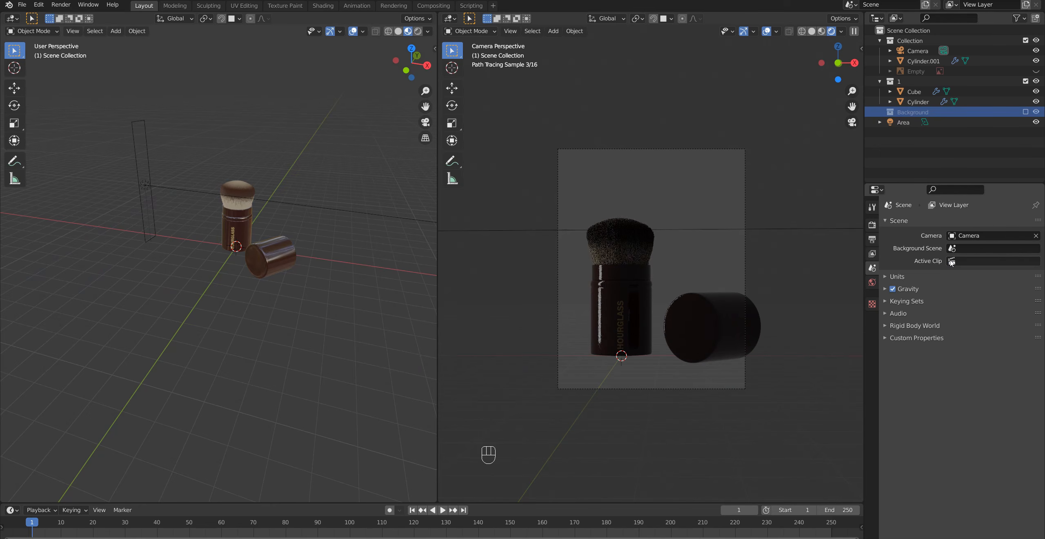
pyautogui.hotkey('ctrl', 'z')
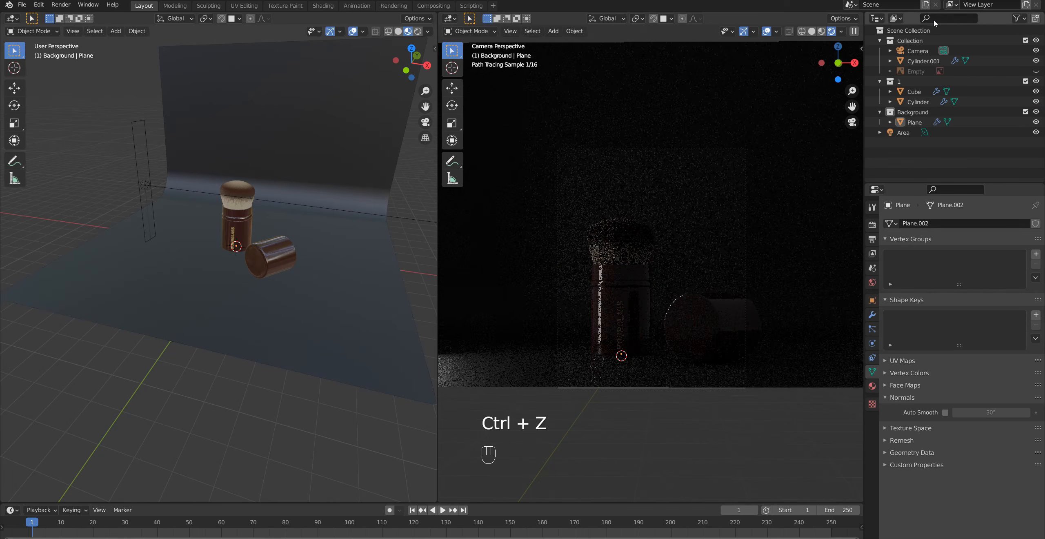
# Add a new view layer and disable the Background collection in it
pyautogui.click(1026, 5)
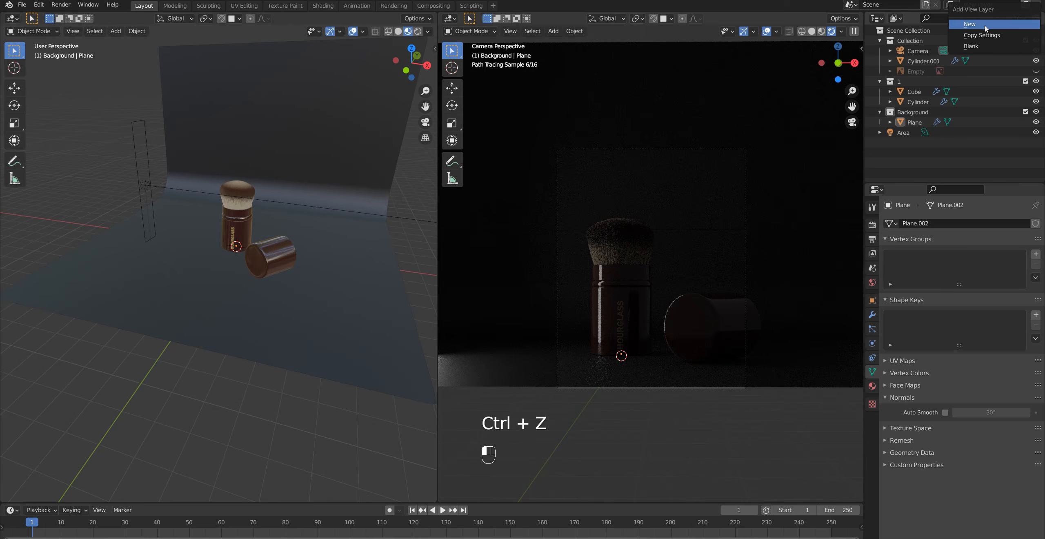
pyautogui.click(985, 23)
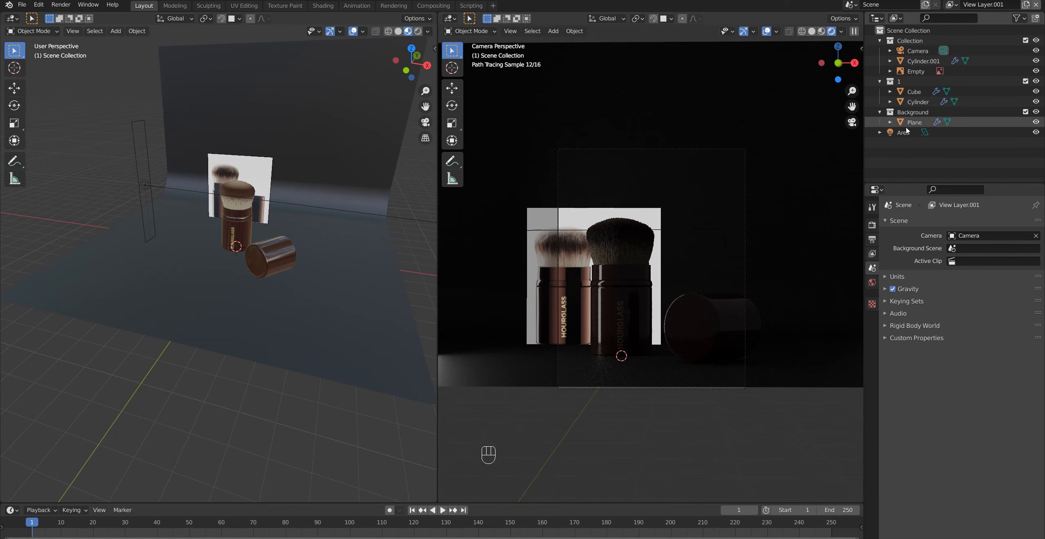
pyautogui.click(905, 111)
pyautogui.rightClick(905, 111)
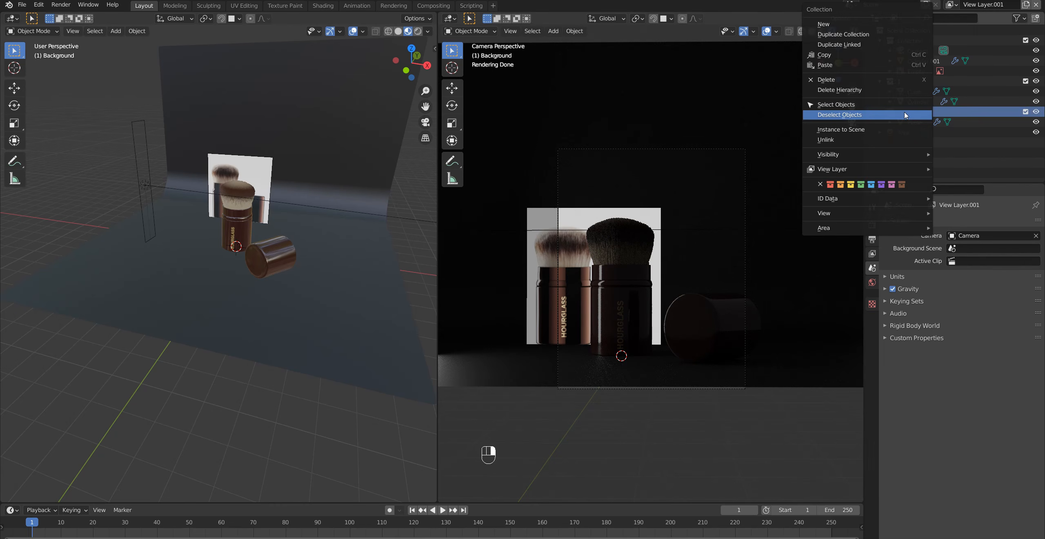
pyautogui.moveTo(900, 170)
pyautogui.click(743, 169)
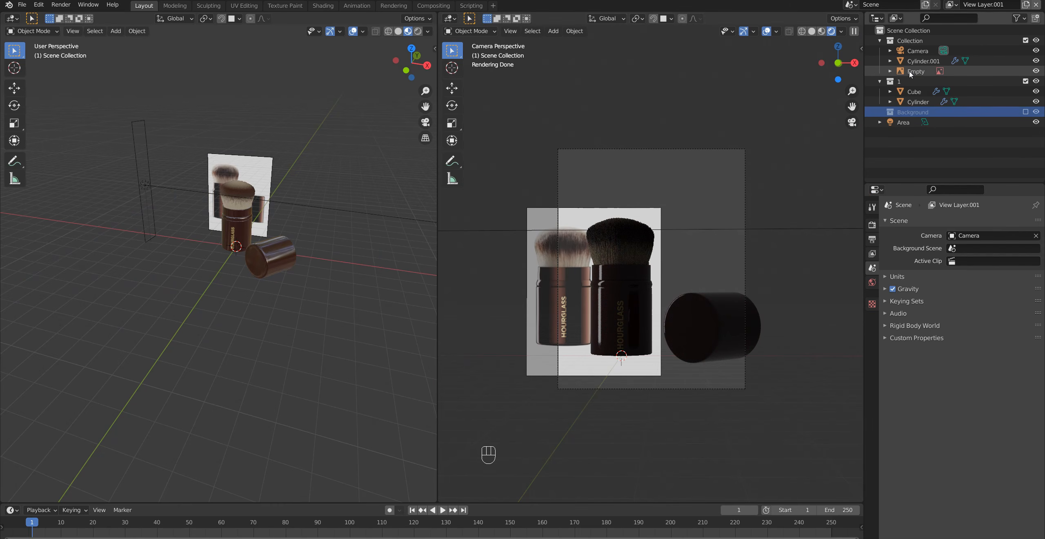
# Move the reference image empty and the brush cap into the Background collection
pyautogui.moveTo(909, 73); pyautogui.dragTo(921, 114)
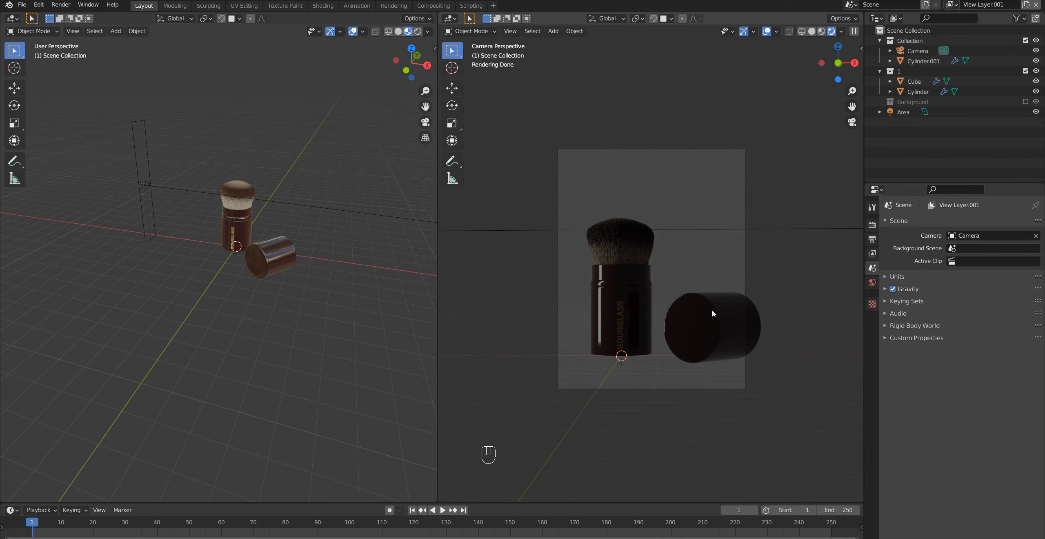
pyautogui.click(909, 60)
pyautogui.click(1036, 60)
pyautogui.click(1037, 61)
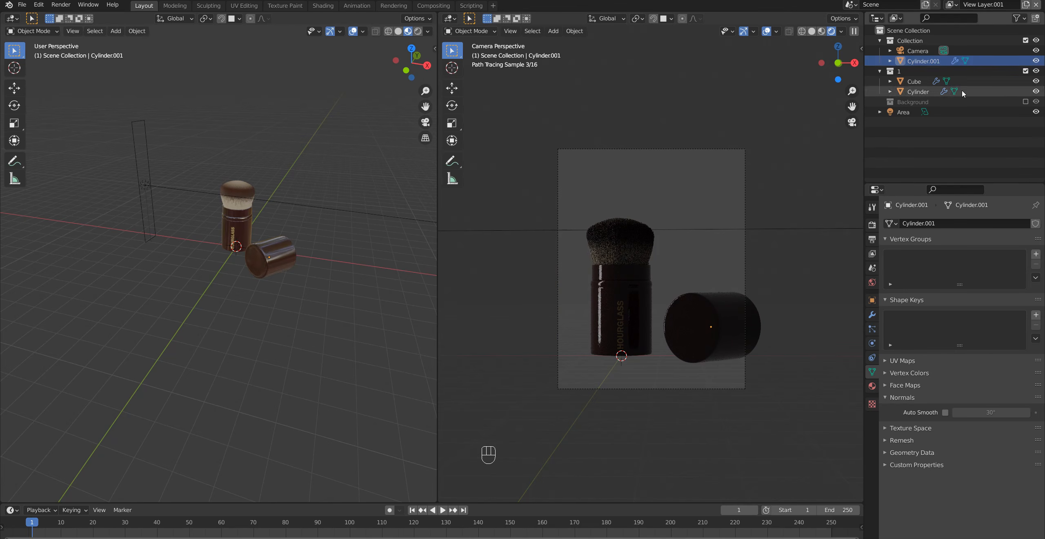
pyautogui.click(911, 61)
pyautogui.press('x')
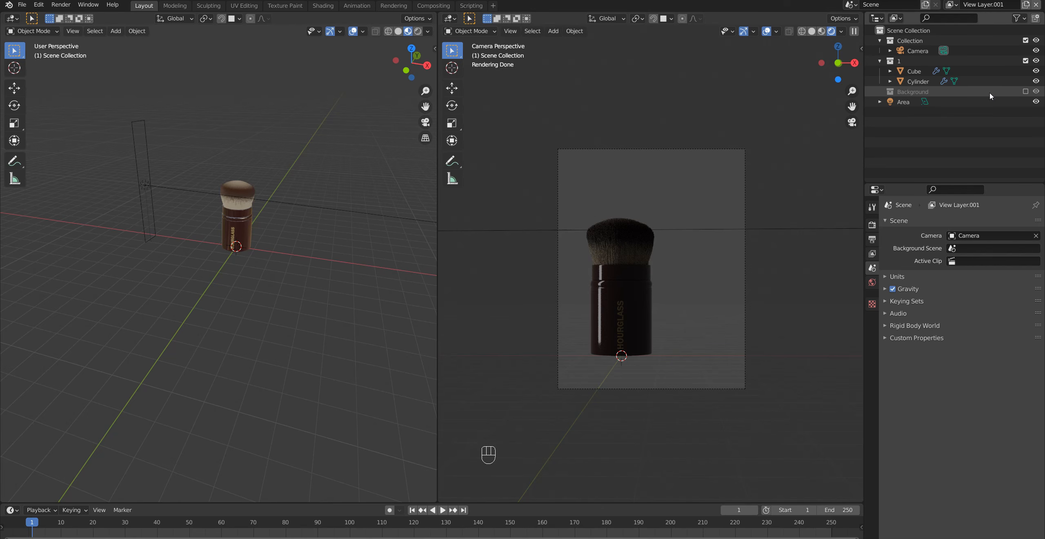
# Re-enable the Background collection with its contents hidden in the viewport, and show the outliner's render visibility toggles
pyautogui.click(1026, 91)
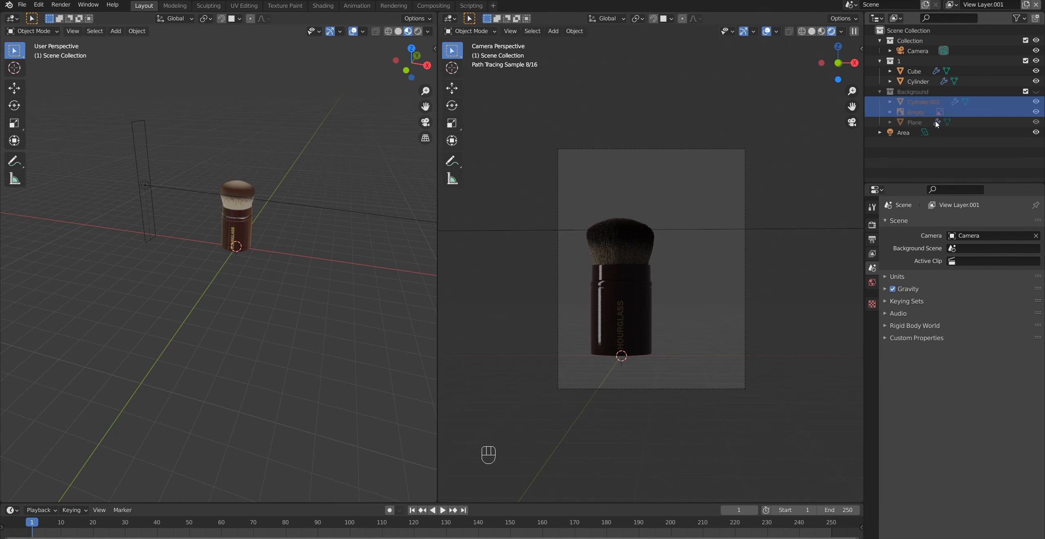
pyautogui.click(915, 110)
pyautogui.click(945, 122)
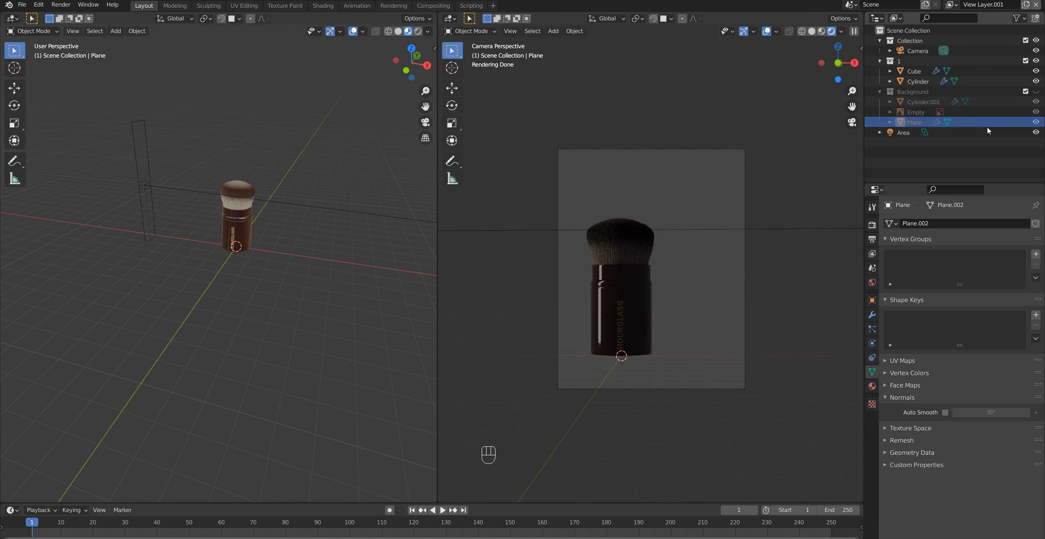
pyautogui.click(1036, 123)
pyautogui.click(1017, 18)
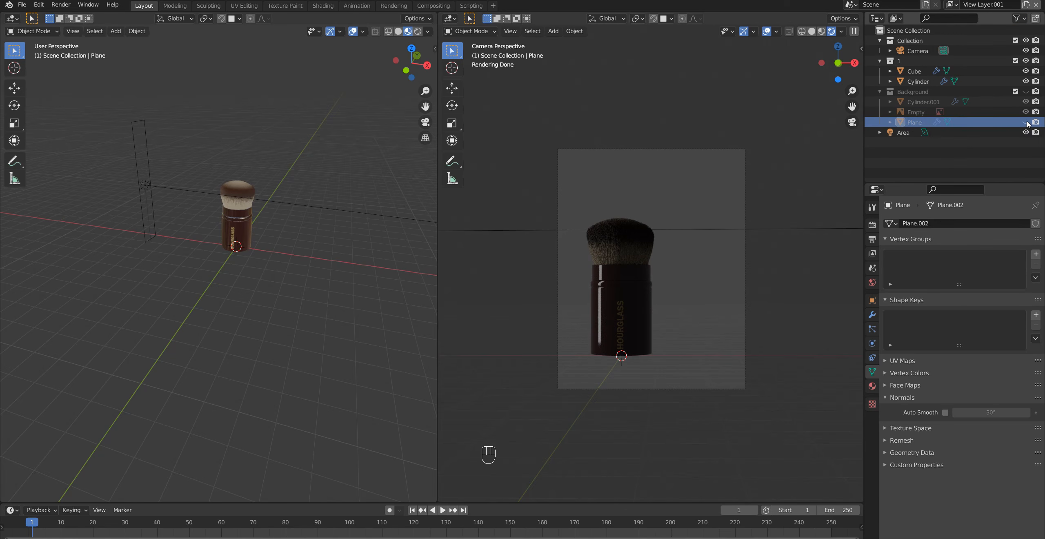
pyautogui.click(882, 92)
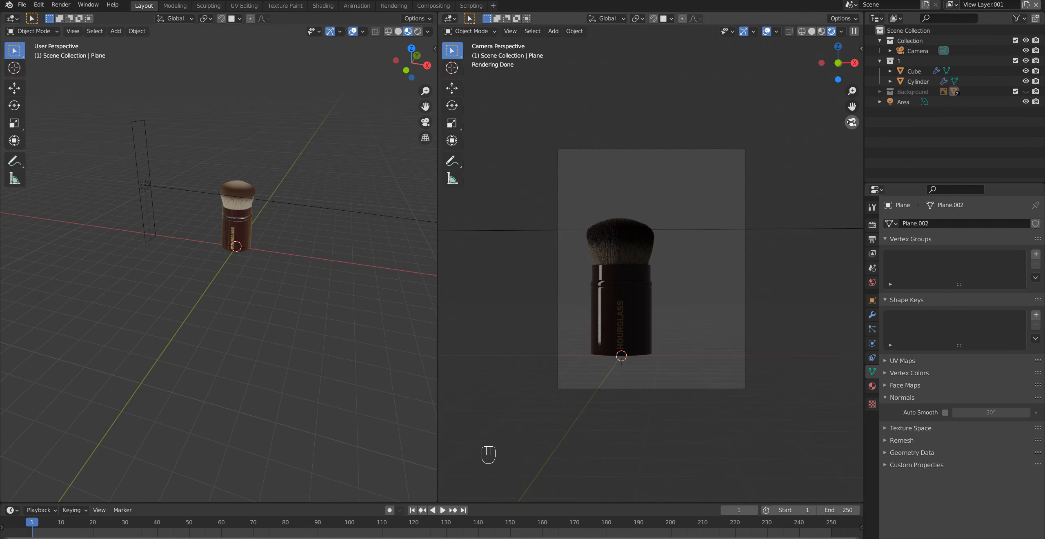
# Lower the area light about 0.82 m along the Z axis beside the brush
pyautogui.scroll(3, 597, 316)
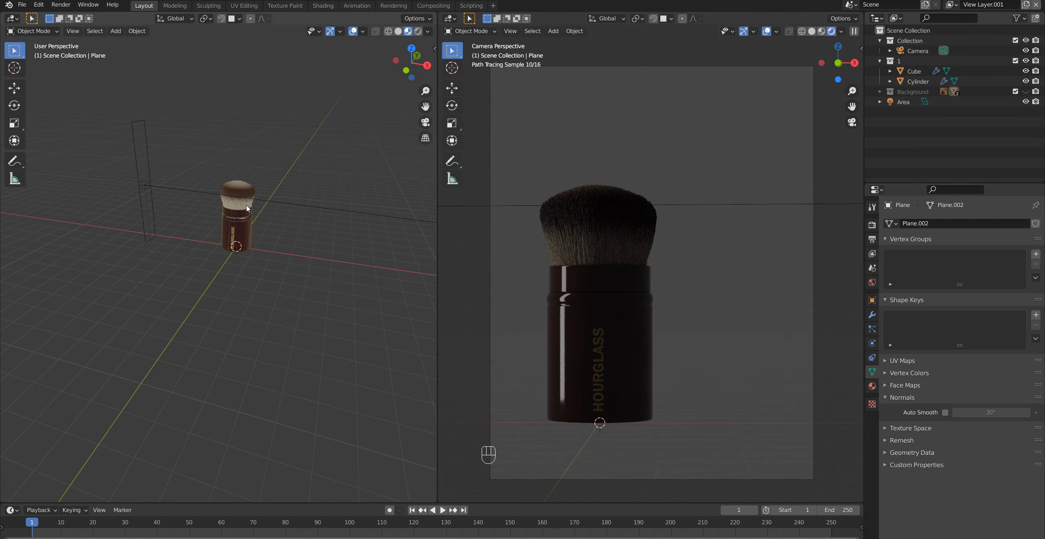
pyautogui.click(149, 187)
pyautogui.press('g')
pyautogui.press('z')
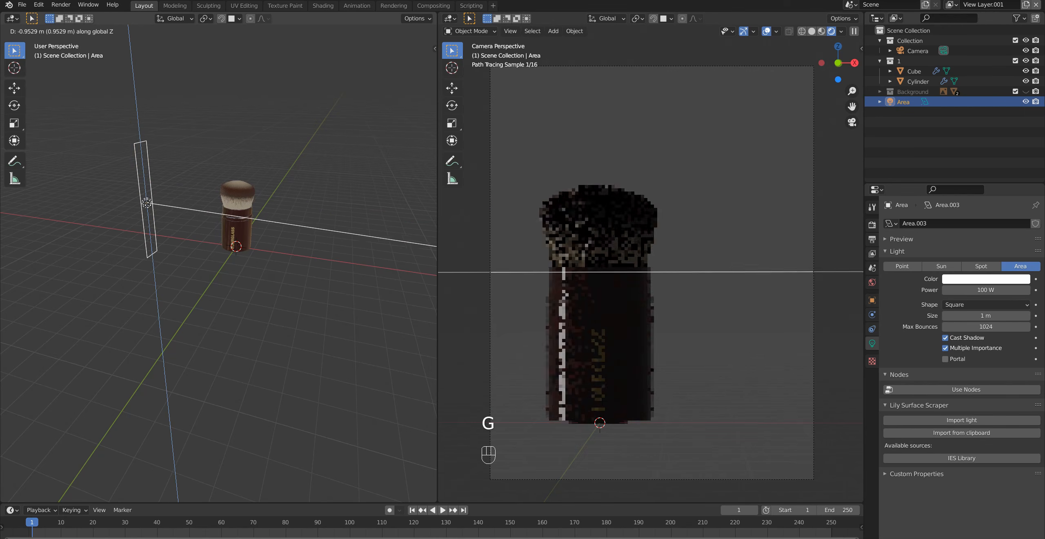
pyautogui.click(194, 252)
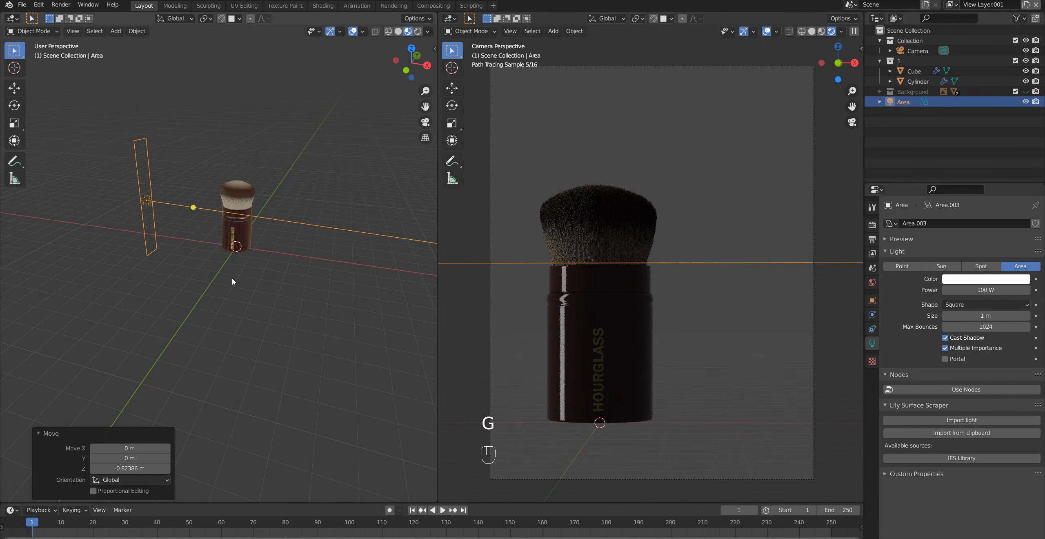
pyautogui.click(288, 295)
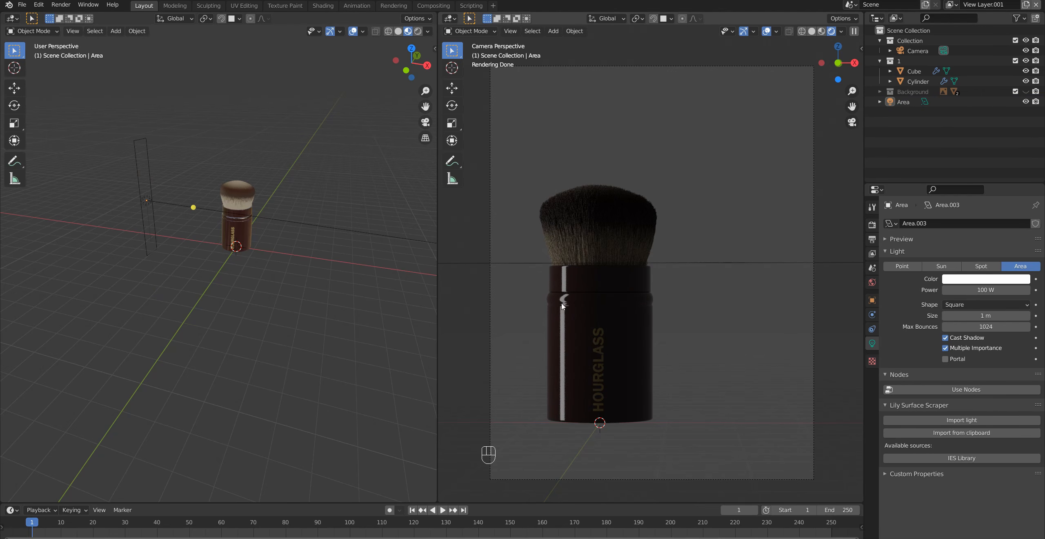
# Duplicate the area light onto the opposite side of the brush and raise the copy about 0.58 m
pyautogui.keyDown('shift'); pyautogui.moveTo(211, 277); pyautogui.dragTo(296, 292, button='middle'); pyautogui.keyUp('shift')
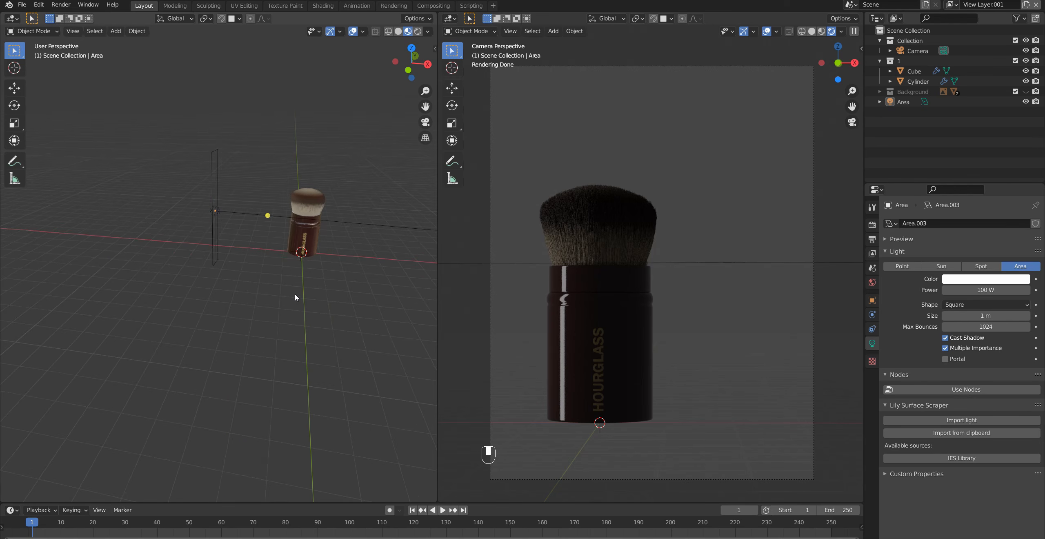
pyautogui.click(217, 210)
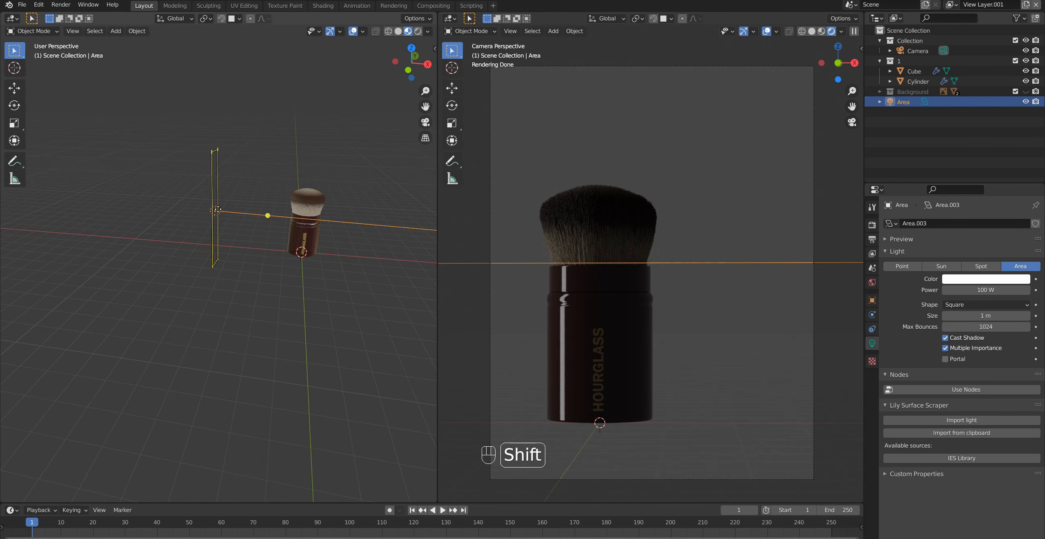
pyautogui.hotkey('shift', 'd')
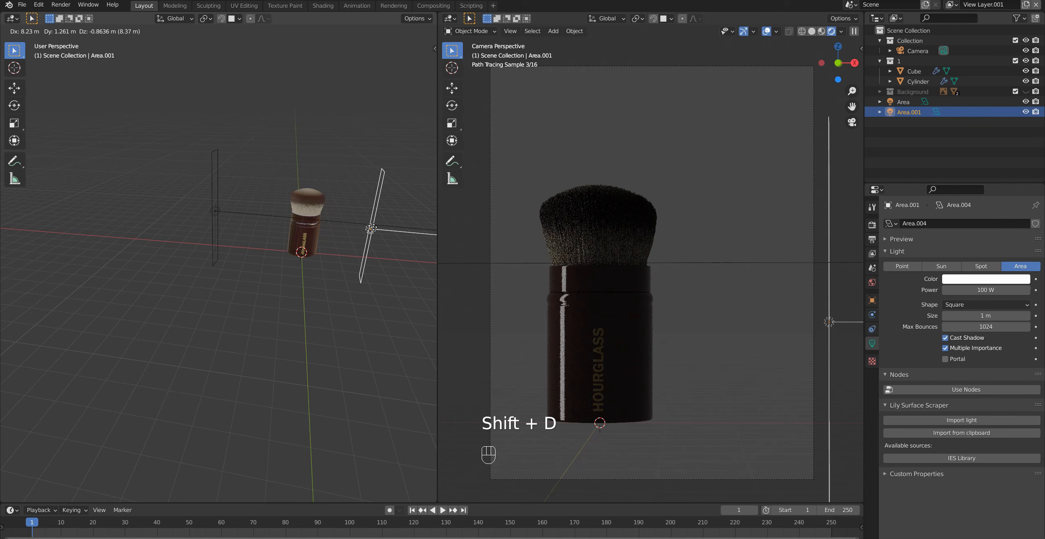
pyautogui.click(371, 261)
pyautogui.moveTo(371, 261); pyautogui.dragTo(365, 253, button='middle')
pyautogui.press('g')
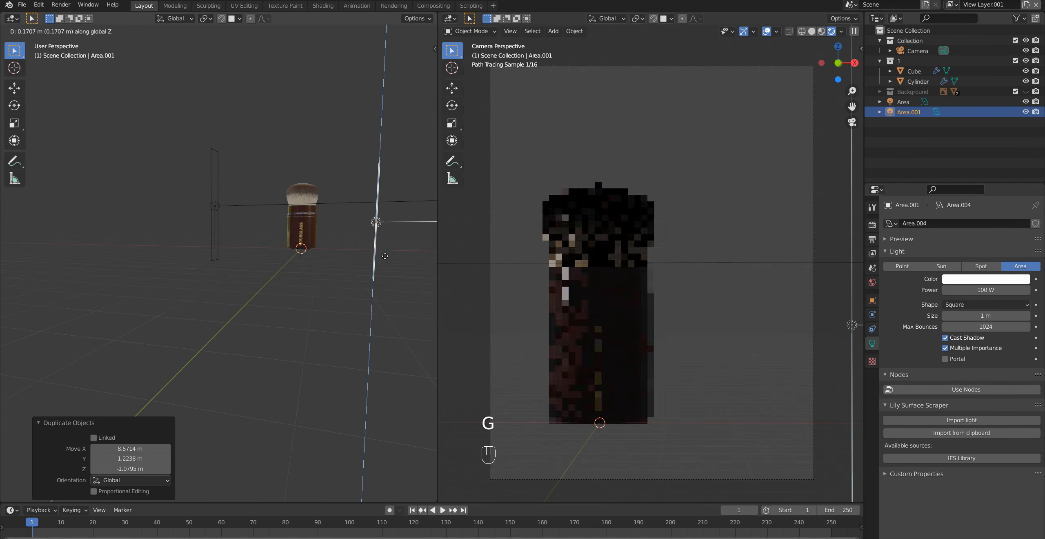
pyautogui.click(386, 249)
# Rotate the duplicated area light about 201° around the Z axis so it faces the brush
pyautogui.press('r')
pyautogui.press('z')
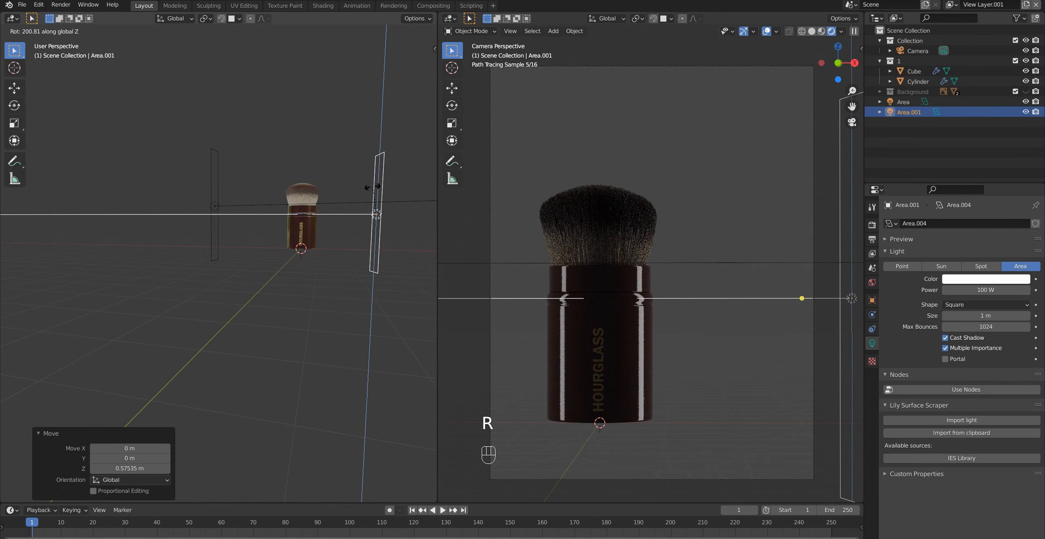
pyautogui.click(373, 187)
# Add a 2 m mesh plane at the brush's base and rotate it 90° around the X axis
pyautogui.keyDown('shift'); pyautogui.moveTo(339, 227); pyautogui.dragTo(288, 319, button='middle'); pyautogui.keyUp('shift')
pyautogui.hotkey('shift', 'a')
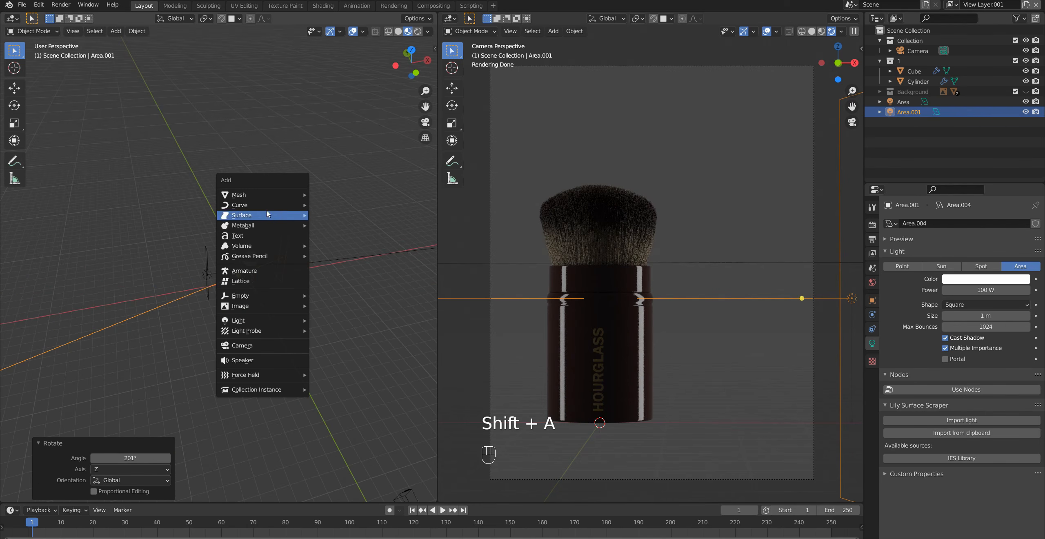
pyautogui.moveTo(267, 203)
pyautogui.click(329, 195)
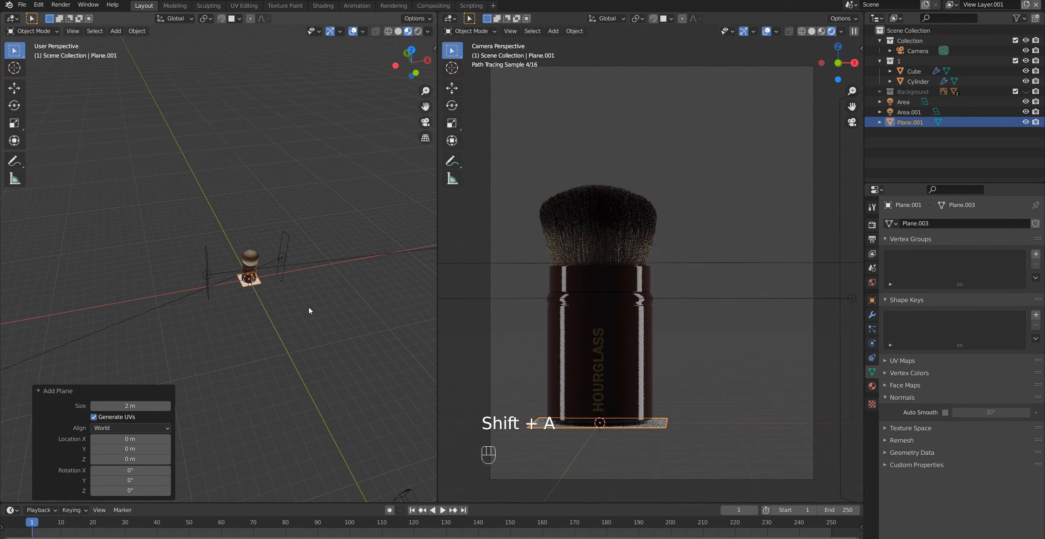
pyautogui.write('rx90')
pyautogui.press('Return')
# Extrude the upright plane about 0.14 m along its normal to give it thickness
pyautogui.scroll(7, 330, 323)
pyautogui.keyDown('shift'); pyautogui.moveTo(305, 317); pyautogui.dragTo(273, 304, button='middle'); pyautogui.keyUp('shift')
pyautogui.scroll(3, 278, 300)
pyautogui.press('Tab')
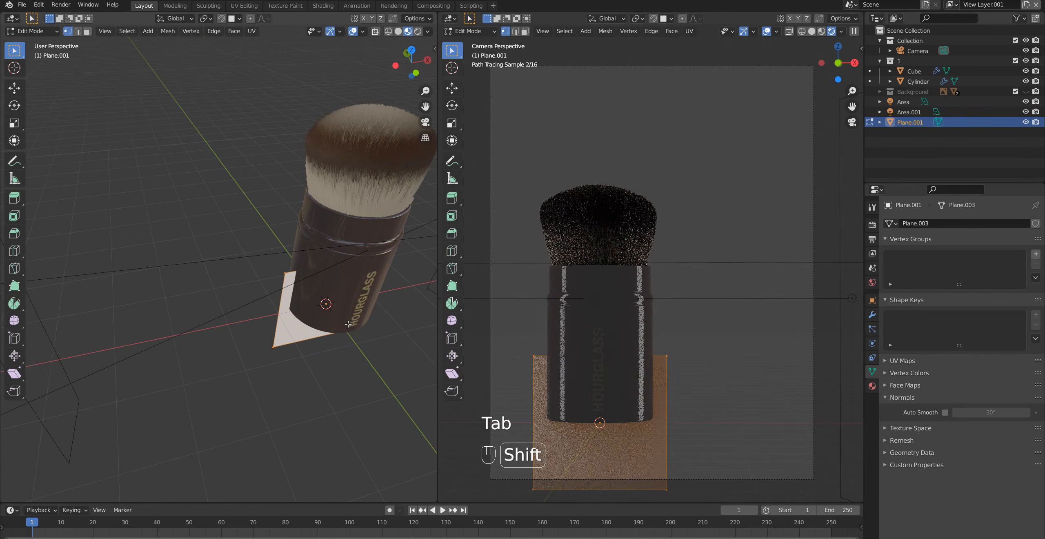
pyautogui.keyDown('shift'); pyautogui.moveTo(348, 324); pyautogui.dragTo(294, 271, button='middle'); pyautogui.keyUp('shift')
pyautogui.press('e')
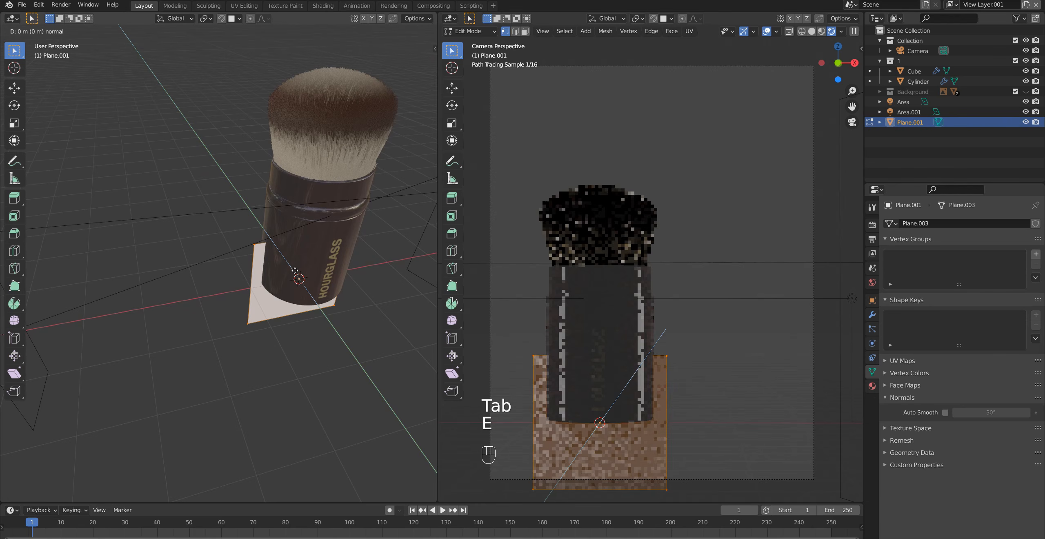
pyautogui.click(278, 251)
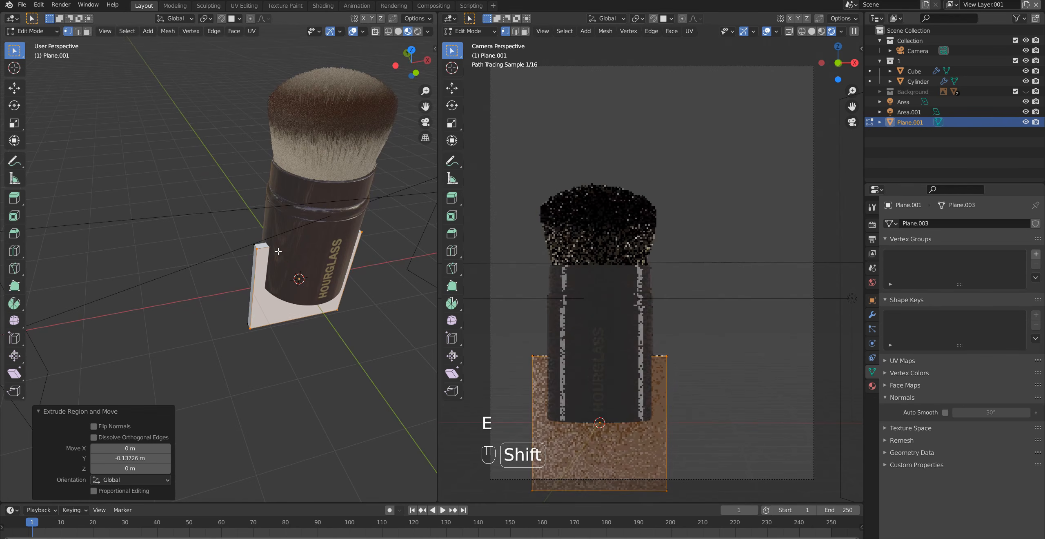
# Scale the panel up by about 5.68 and again by 1.385, and thin it to about 0.244 along Y
pyautogui.press('a')
pyautogui.press('s')
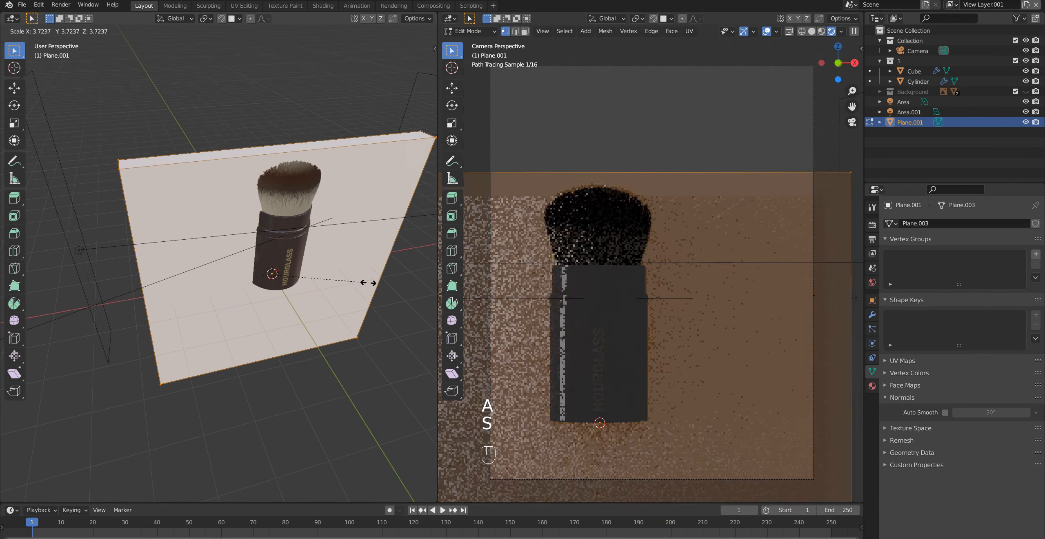
pyautogui.click(410, 282)
pyautogui.scroll(-6, 315, 285)
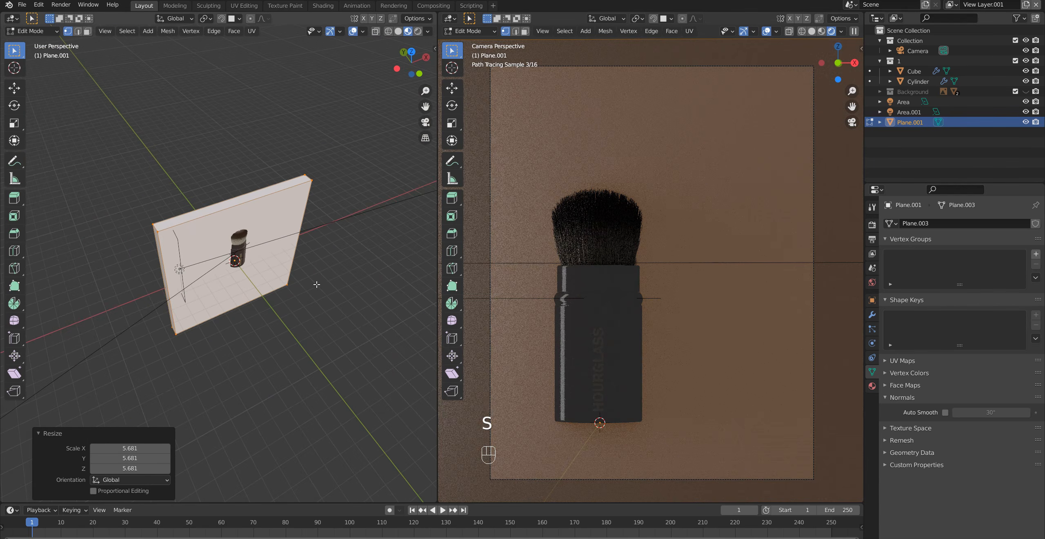
pyautogui.press('s')
pyautogui.click(341, 301)
pyautogui.press('s')
pyautogui.press('y')
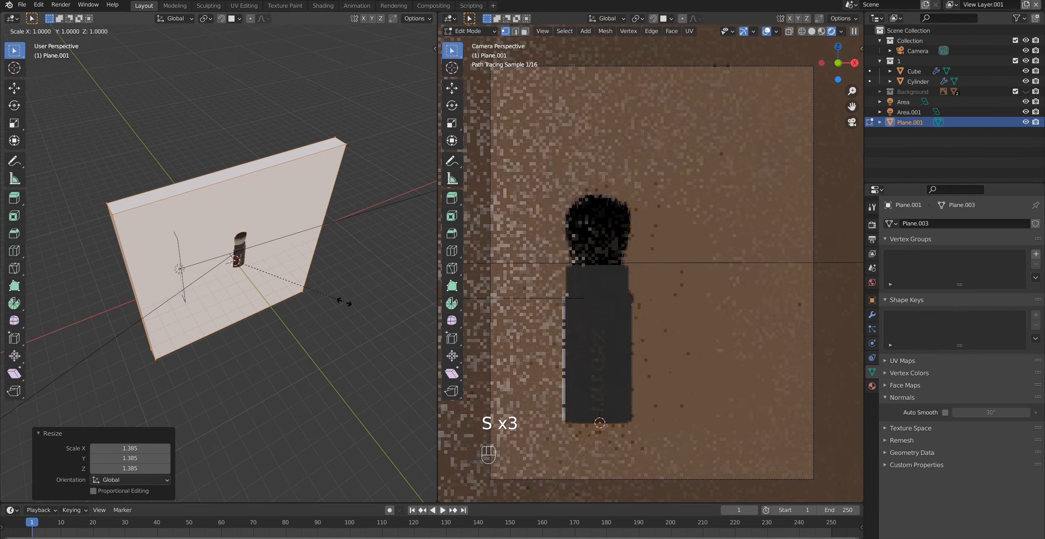
pyautogui.click(259, 278)
# Rotate the panel around the Z axis to stand beside the brush, and move it about 2.85 m along X and -0.54 m along Y
pyautogui.press('r')
pyautogui.press('z')
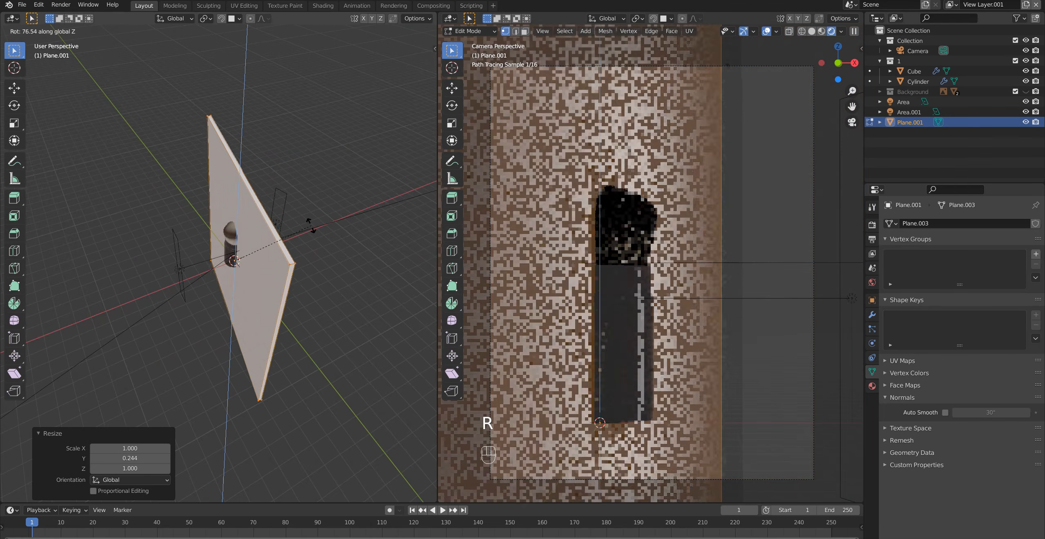
pyautogui.click(292, 256)
pyautogui.press('Tab')
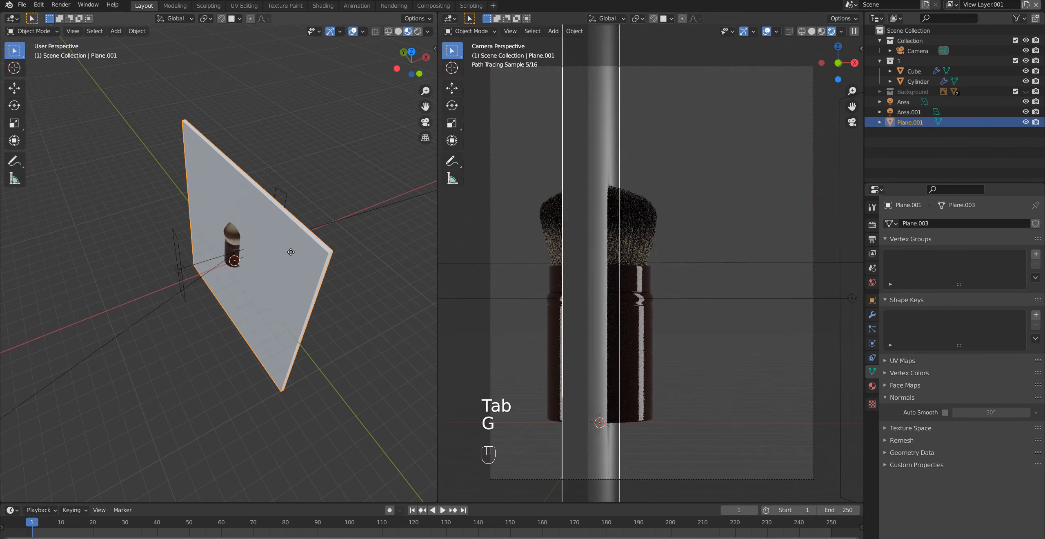
pyautogui.hotkey('shift', 'z')
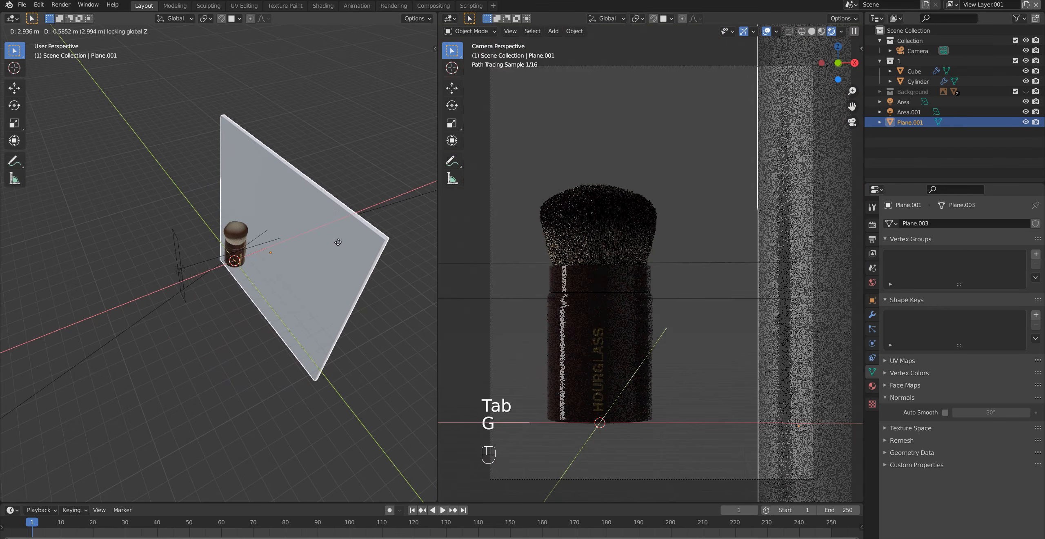
pyautogui.click(341, 253)
# Select the area light behind the panel in top view and rotate it about 47.3° around the Z axis
pyautogui.moveTo(346, 279); pyautogui.dragTo(286, 293, button='middle')
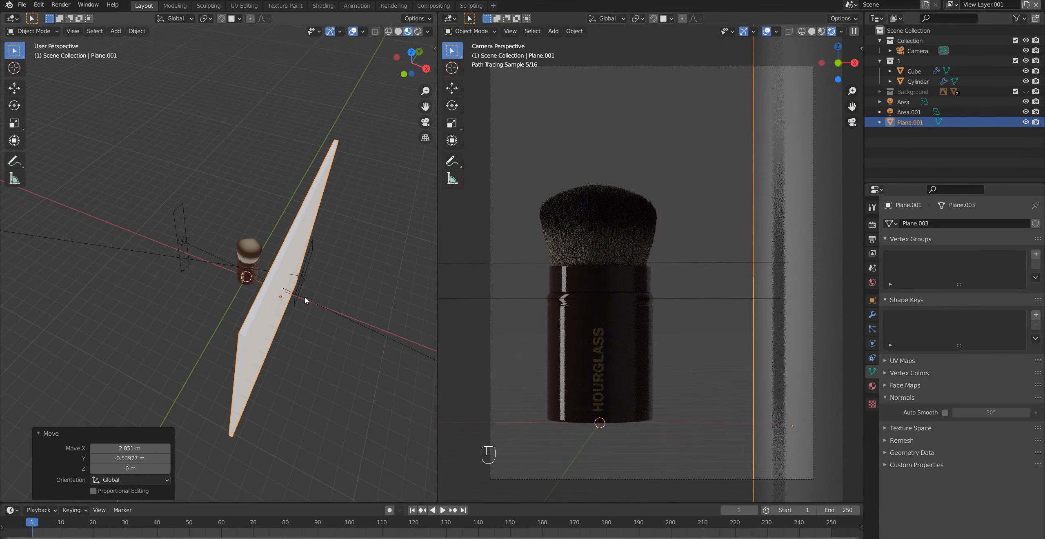
pyautogui.press('KP_7')
pyautogui.scroll(3, 306, 292)
pyautogui.keyDown('shift'); pyautogui.moveTo(330, 271); pyautogui.dragTo(180, 282, button='middle'); pyautogui.keyUp('shift')
pyautogui.scroll(2, 240, 256)
pyautogui.keyDown('shift'); pyautogui.moveTo(323, 238); pyautogui.dragTo(258, 248, button='middle'); pyautogui.keyUp('shift')
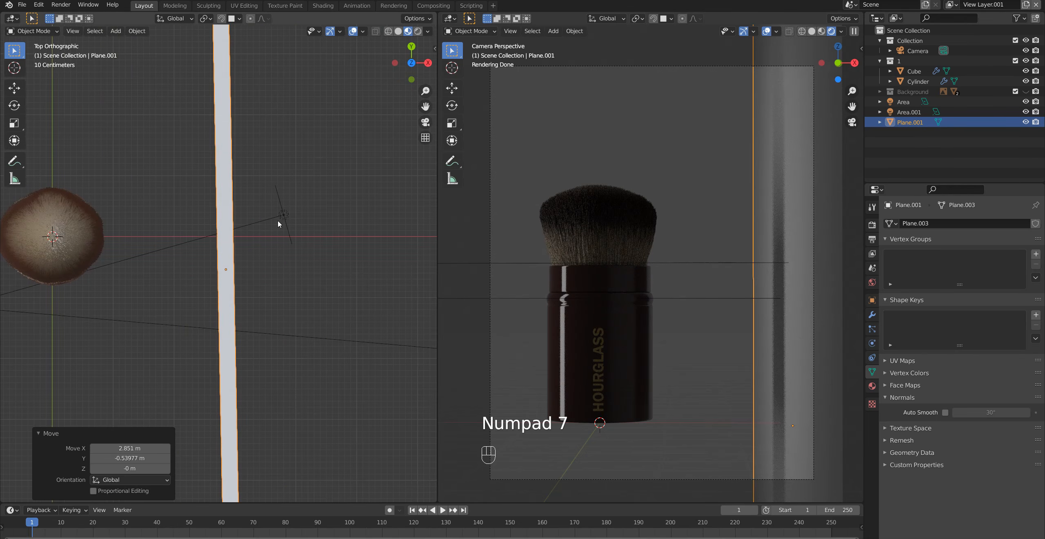
pyautogui.click(283, 215)
pyautogui.press('r')
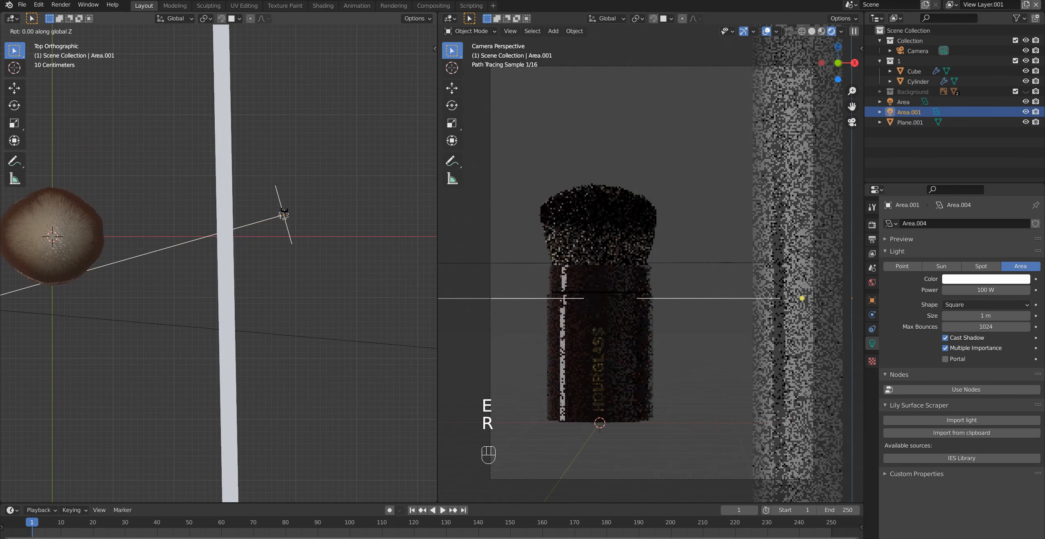
pyautogui.hotkey('ctrl', 'z')
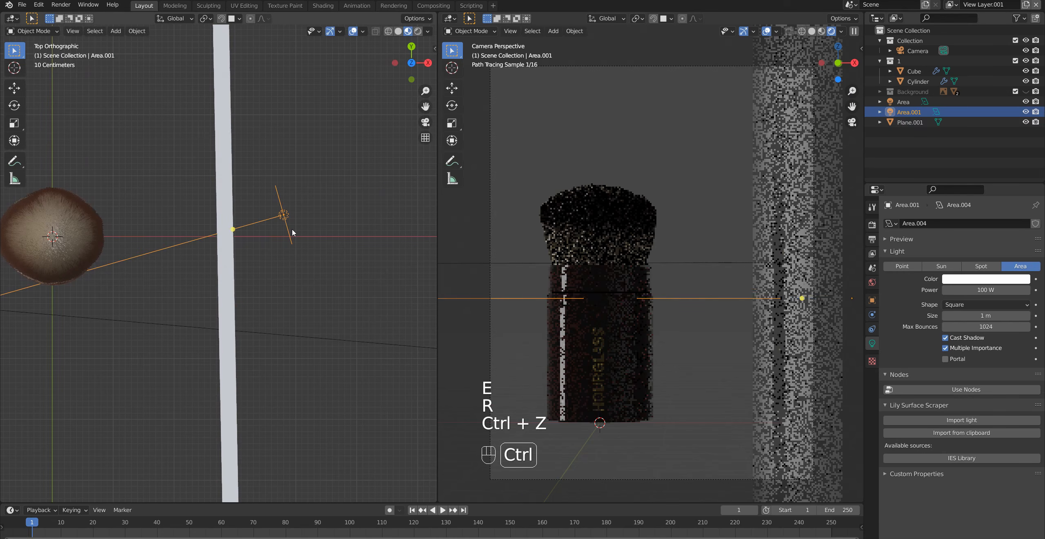
pyautogui.press('r')
pyautogui.click(320, 222)
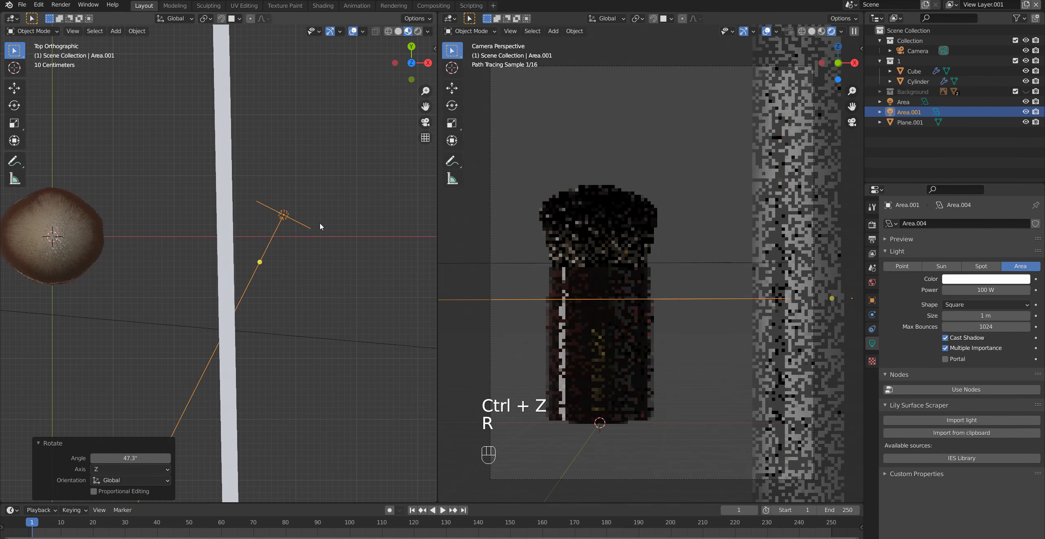
# Move the area light about -0.46 m along X and 1.96 m along Y, and show the working viewport in rendered shading
pyautogui.press('g')
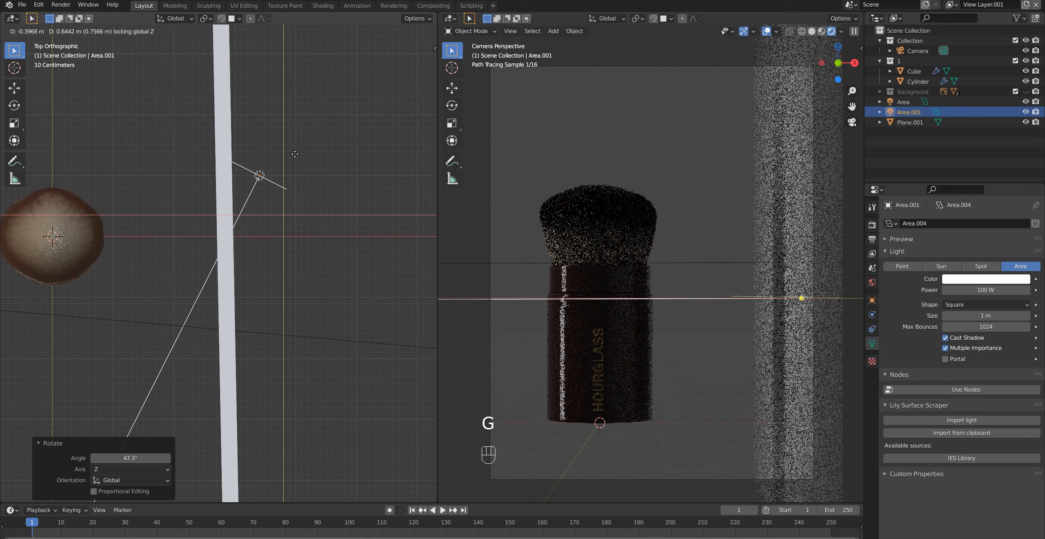
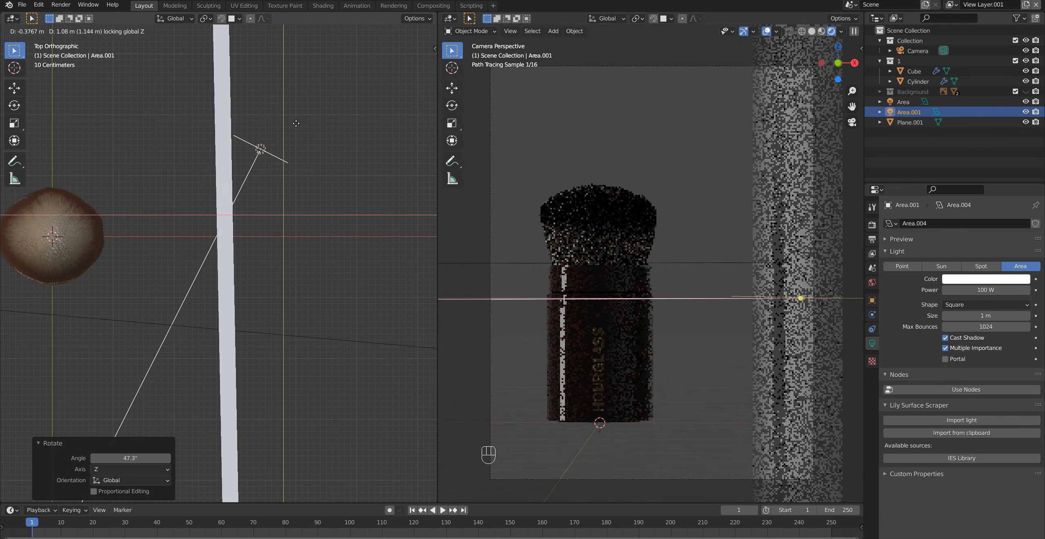
pyautogui.click(290, 73)
pyautogui.moveTo(291, 74); pyautogui.dragTo(256, 212, button='middle')
pyautogui.scroll(-5, 257, 212)
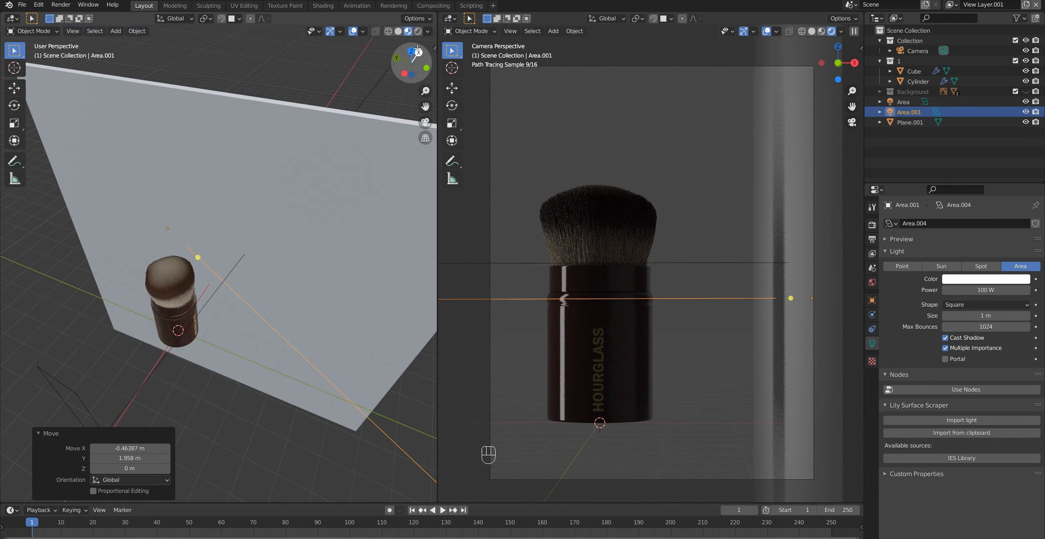
pyautogui.click(418, 31)
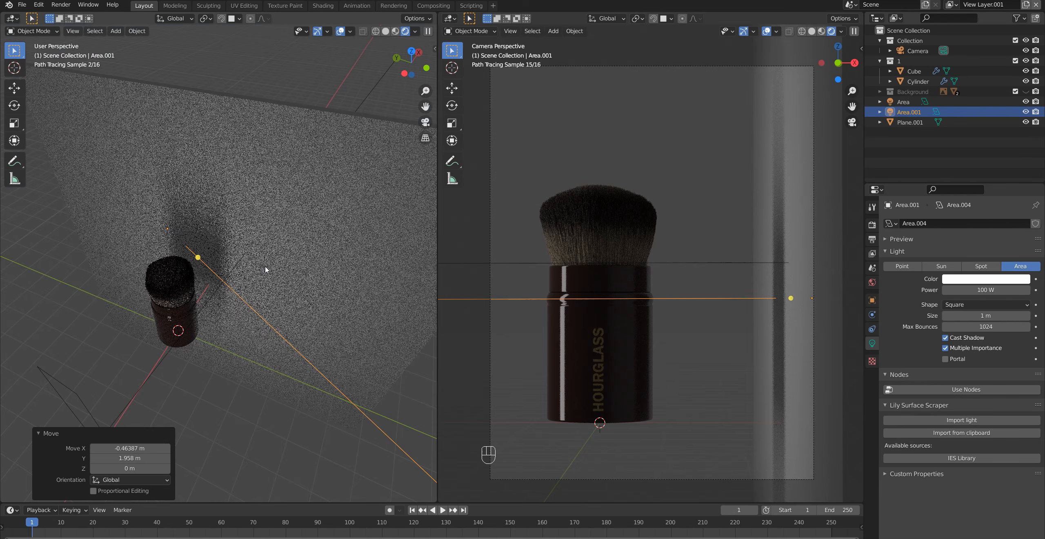
pyautogui.scroll(-3, 265, 270)
# Give the panel a new material and open its nodes in the Shader Editor
pyautogui.click(238, 227)
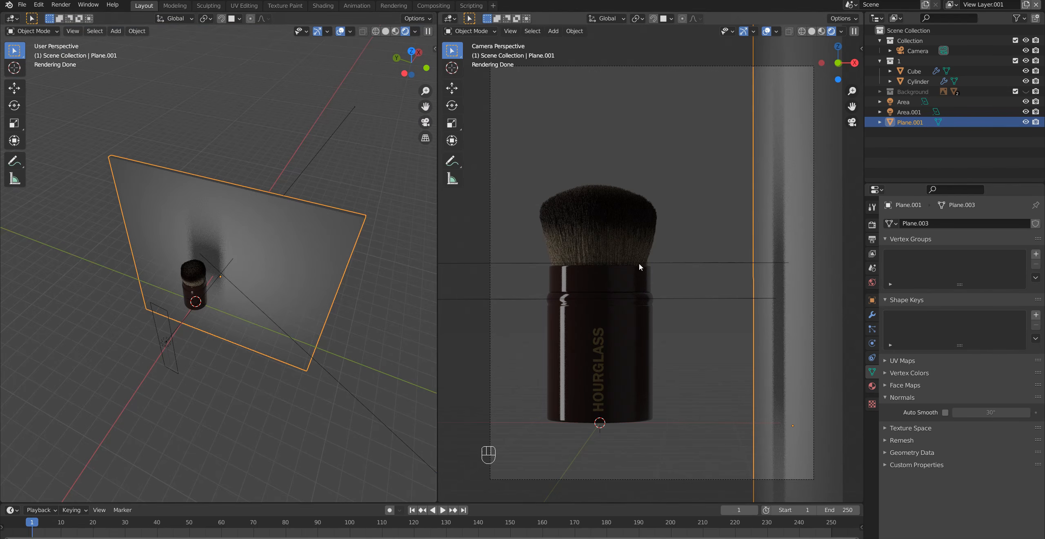
pyautogui.click(873, 387)
pyautogui.click(951, 256)
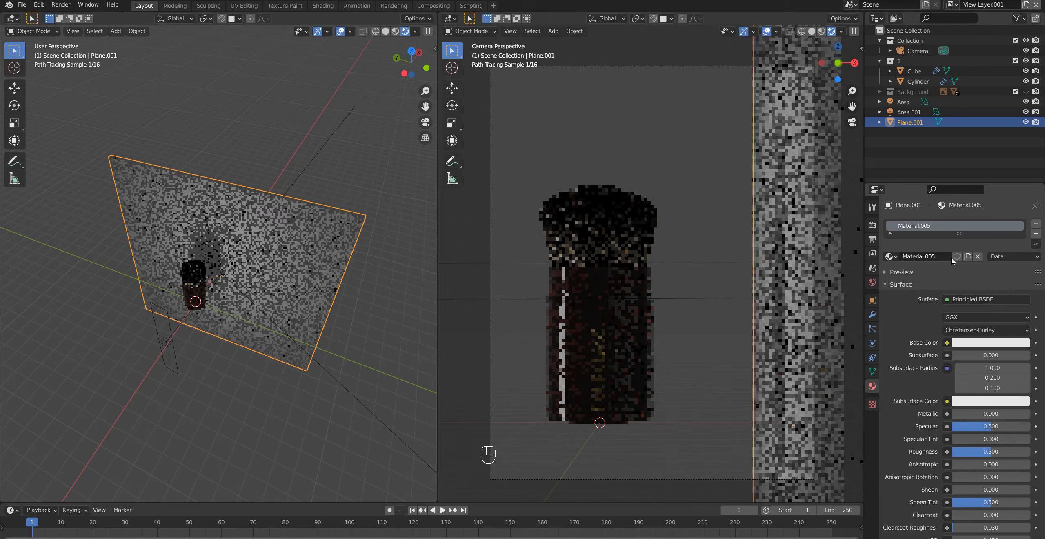
pyautogui.click(11, 19)
pyautogui.click(37, 102)
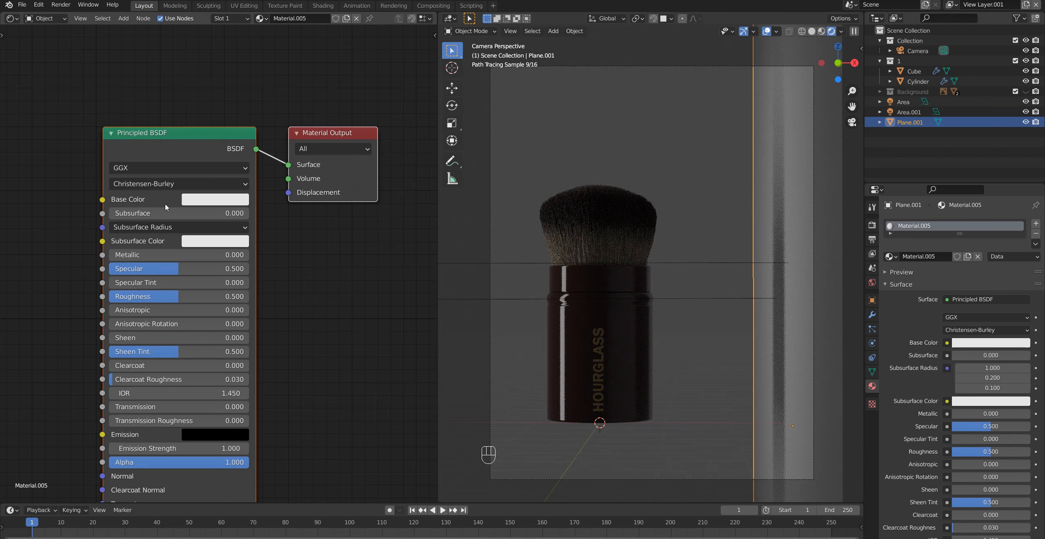
# Replace the panel material's Principled BSDF with a Translucent BSDF connected to the Surface output
pyautogui.scroll(-2, 165, 202)
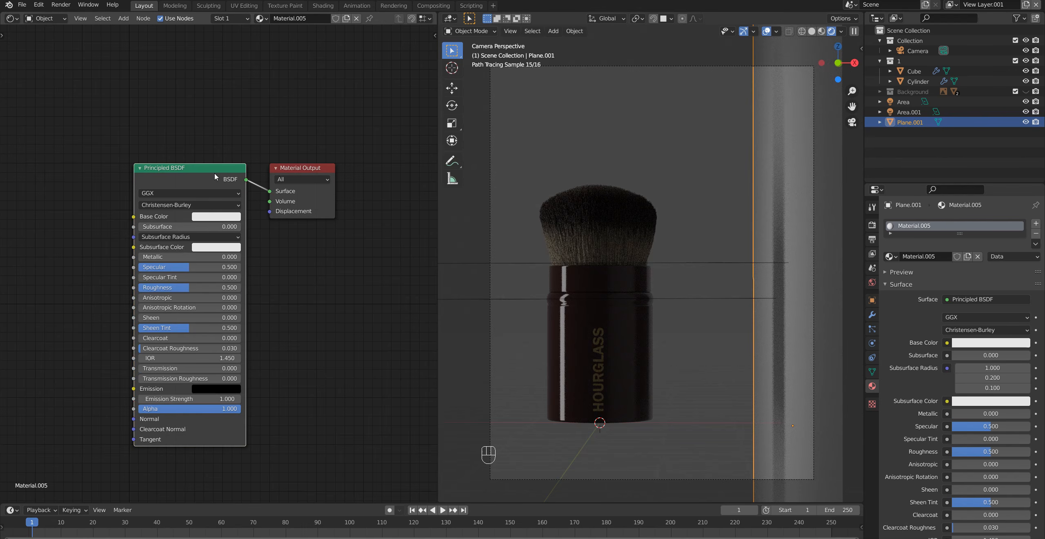
pyautogui.press('Delete')
pyautogui.hotkey('shift', 'a')
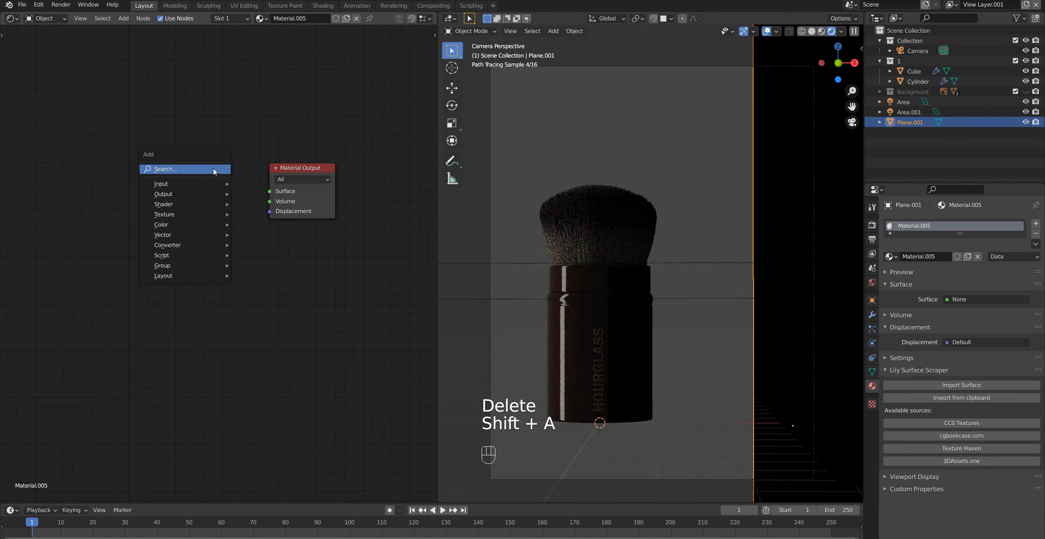
pyautogui.moveTo(196, 205)
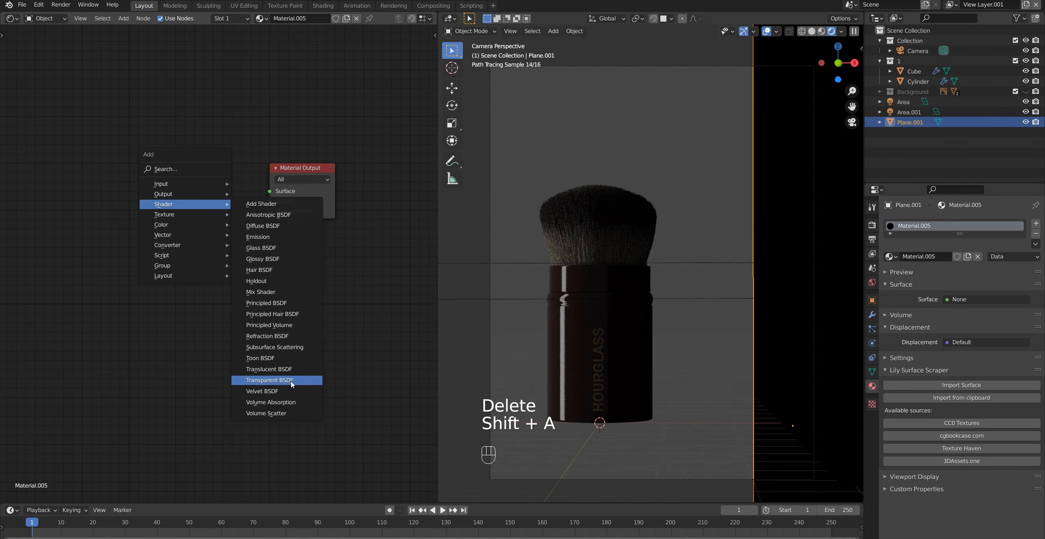
pyautogui.click(295, 369)
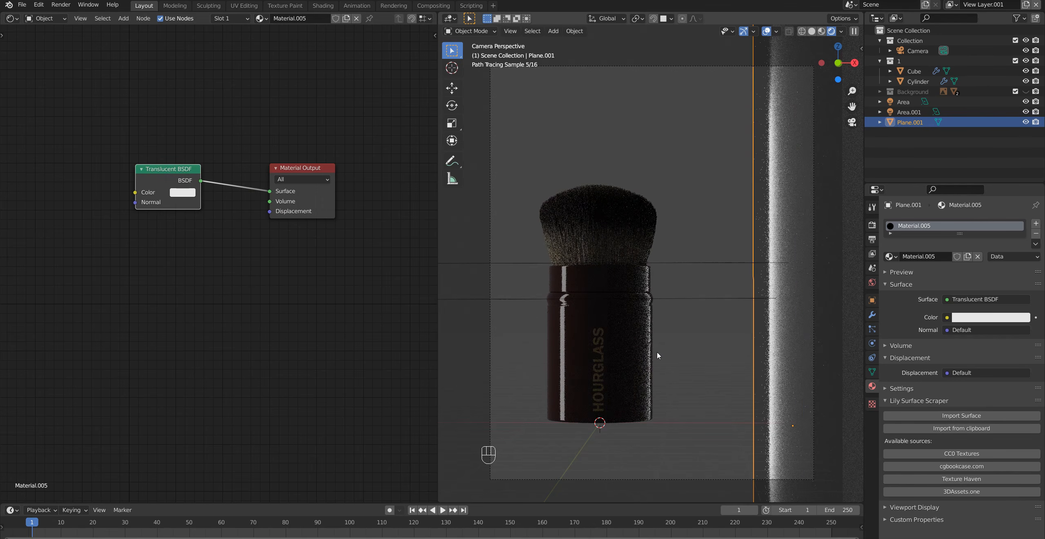
pyautogui.scroll(2, 639, 343)
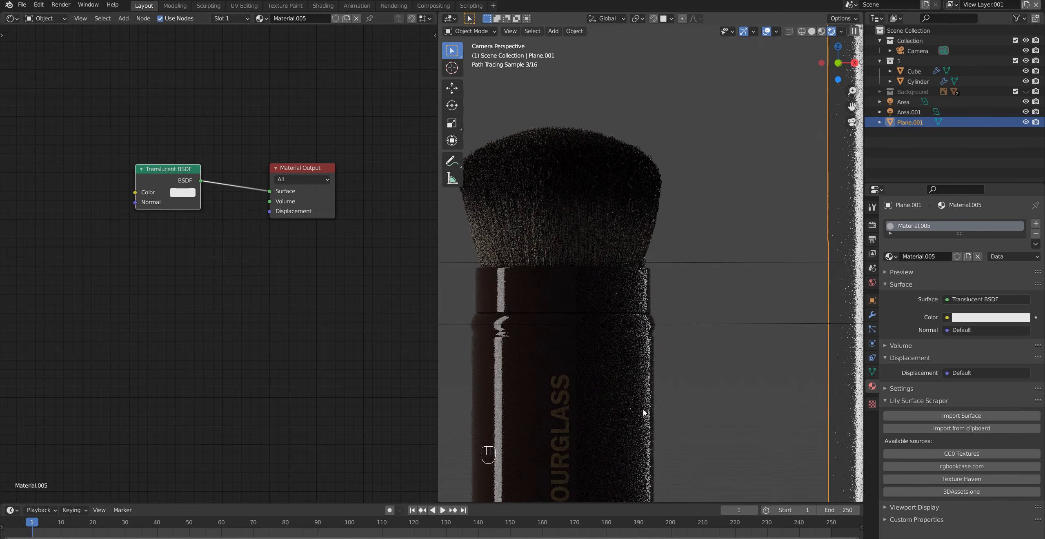
# Return the node area to the 3D viewport and scale the area light behind the panel by about -2.183 along Z
pyautogui.click(11, 19)
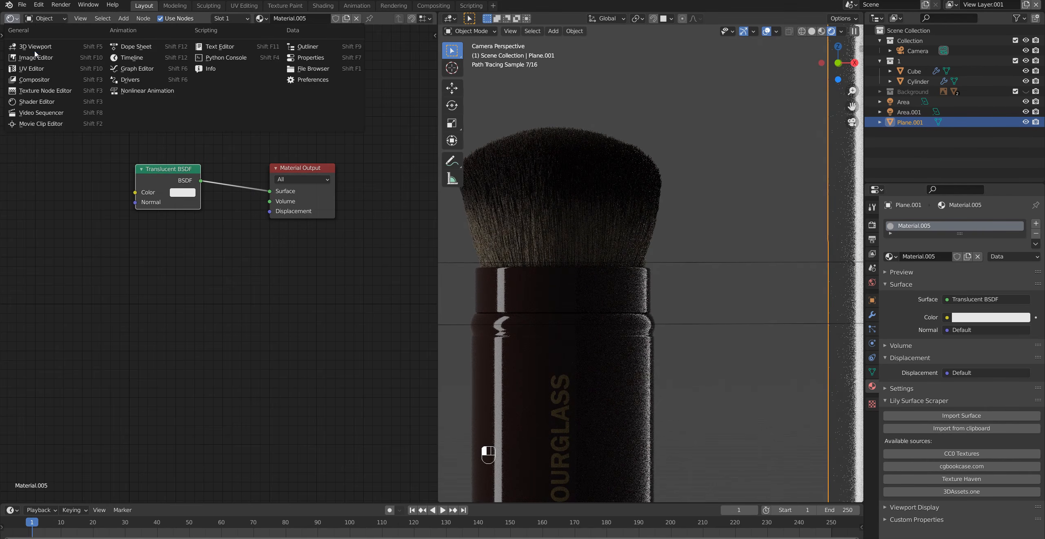
pyautogui.click(41, 34)
pyautogui.moveTo(207, 304); pyautogui.dragTo(147, 261, button='middle')
pyautogui.click(225, 259)
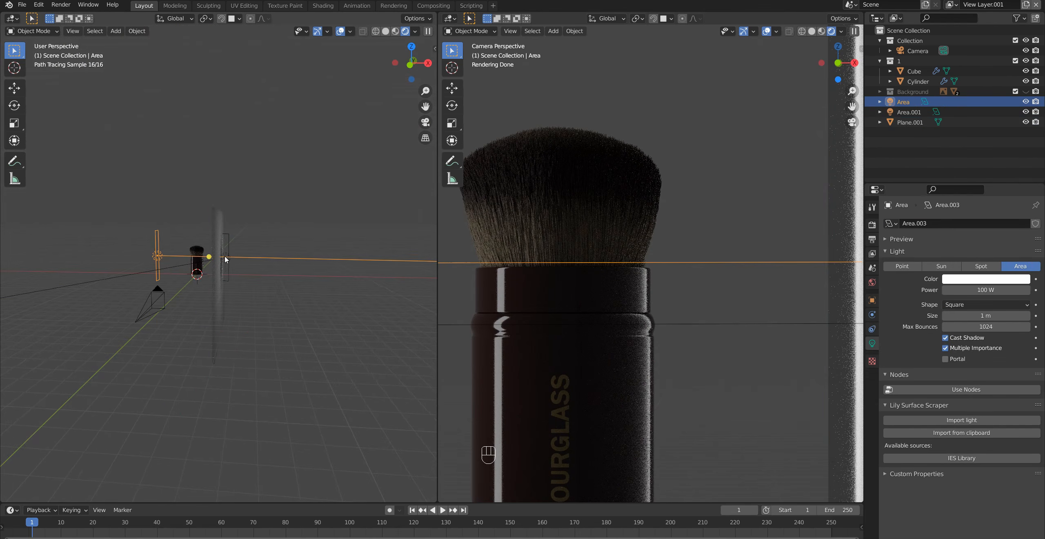
pyautogui.click(226, 258)
pyautogui.press('s')
pyautogui.press('z')
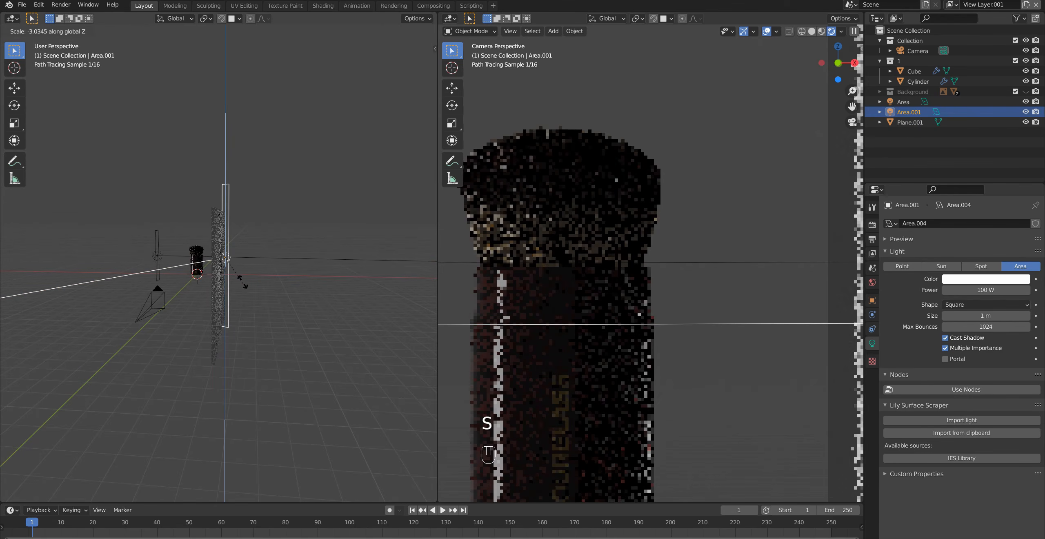
pyautogui.click(241, 273)
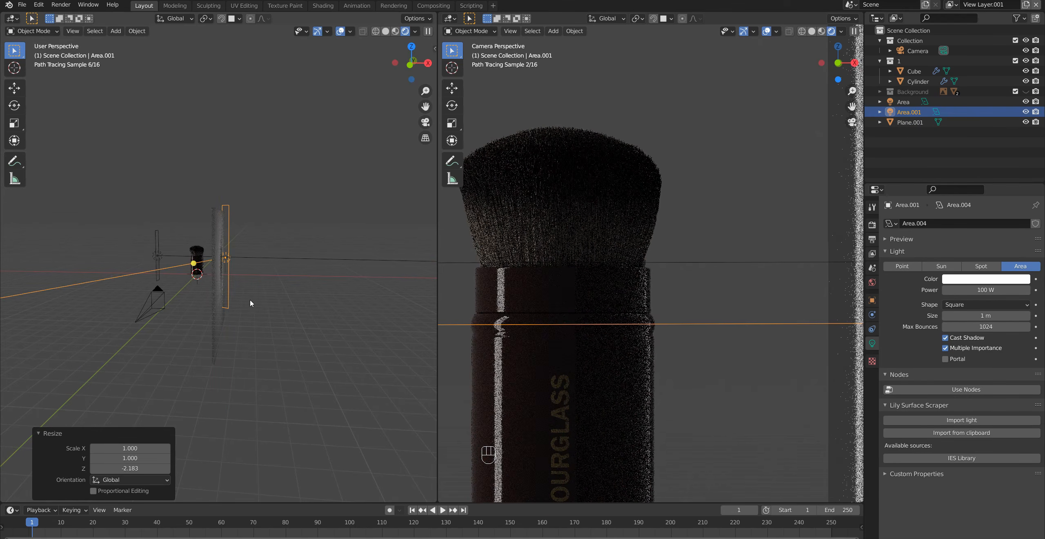
pyautogui.scroll(-1, 635, 375)
pyautogui.keyDown('shift'); pyautogui.moveTo(638, 376); pyautogui.dragTo(637, 304, button='middle'); pyautogui.keyUp('shift')
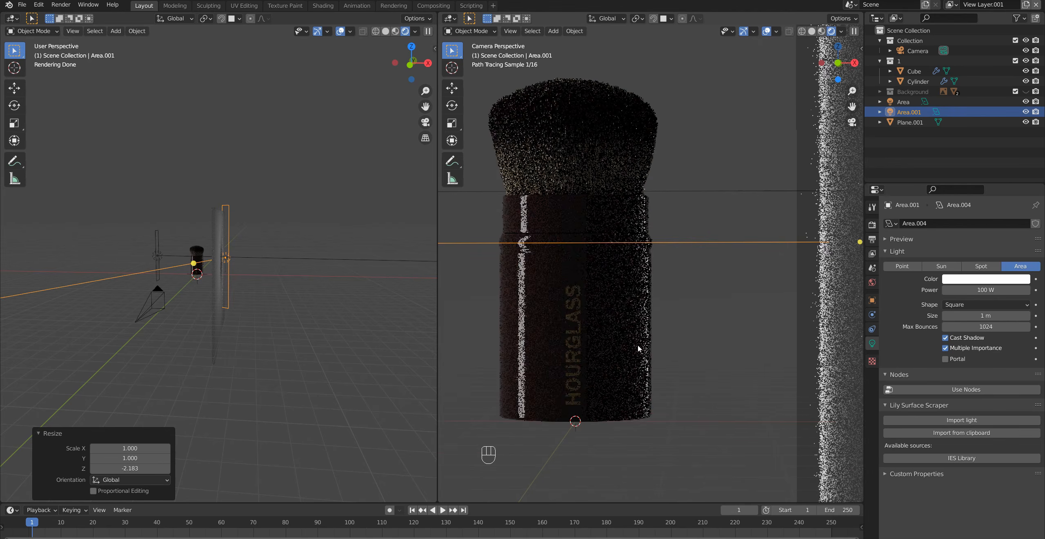
# Edit the panel's mesh in wireframe shading and select the vertices of its camera-side end
pyautogui.moveTo(394, 348); pyautogui.dragTo(345, 315, button='middle')
pyautogui.press('Tab')
pyautogui.click(266, 242)
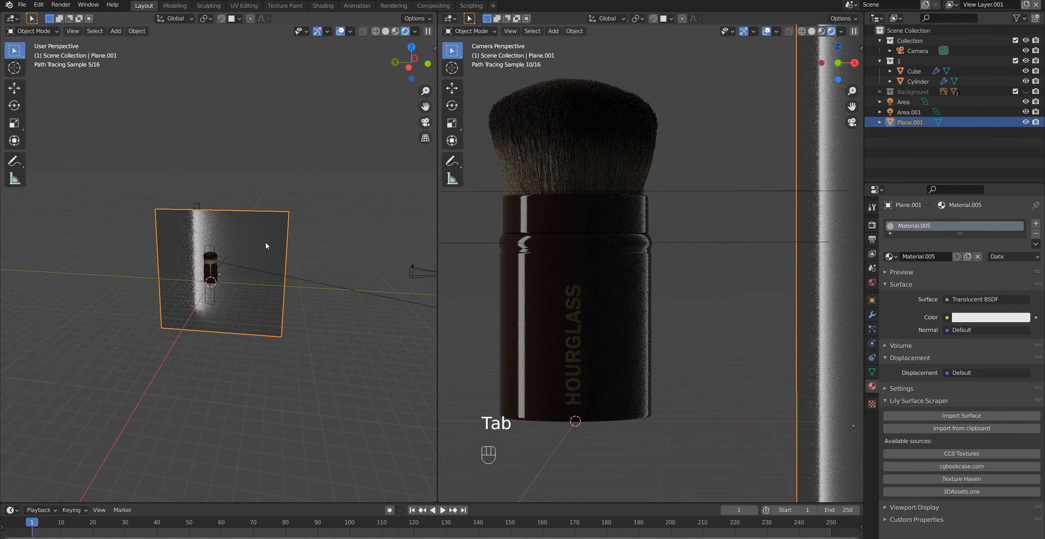
pyautogui.press('z')
pyautogui.press('Tab')
pyautogui.moveTo(257, 173); pyautogui.dragTo(320, 382)
pyautogui.press('z')
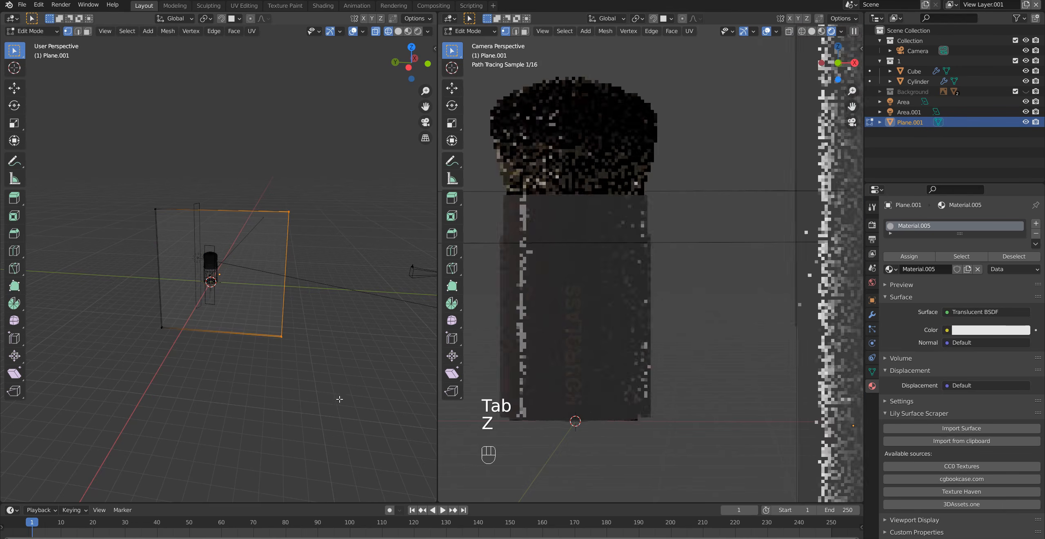
pyautogui.moveTo(277, 352); pyautogui.dragTo(299, 383, button='middle')
pyautogui.press('e')
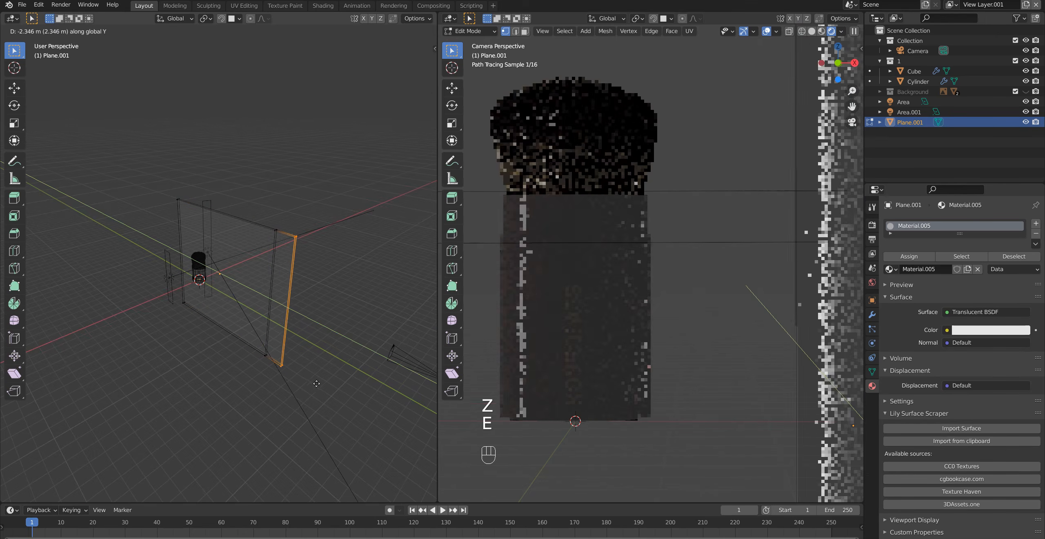
pyautogui.click(351, 388)
pyautogui.hotkey('ctrl', 'z')
# Extrude the selected panel end along its normal toward the camera, and show the panel in Object Mode with rendered shading
pyautogui.moveTo(303, 372); pyautogui.dragTo(286, 405, button='middle')
pyautogui.press('e')
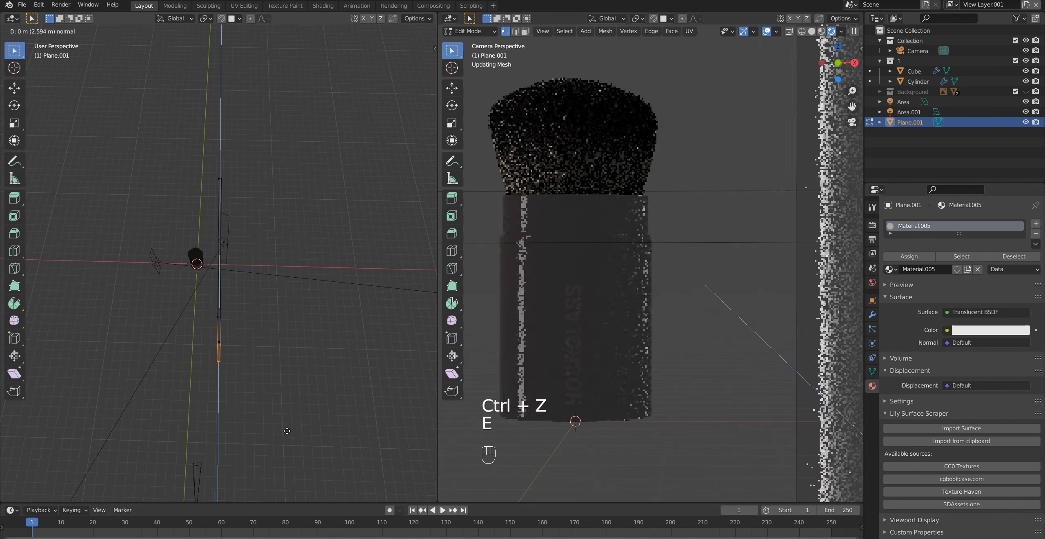
pyautogui.click(291, 459)
pyautogui.moveTo(291, 460); pyautogui.dragTo(282, 382, button='middle')
pyautogui.press('Tab')
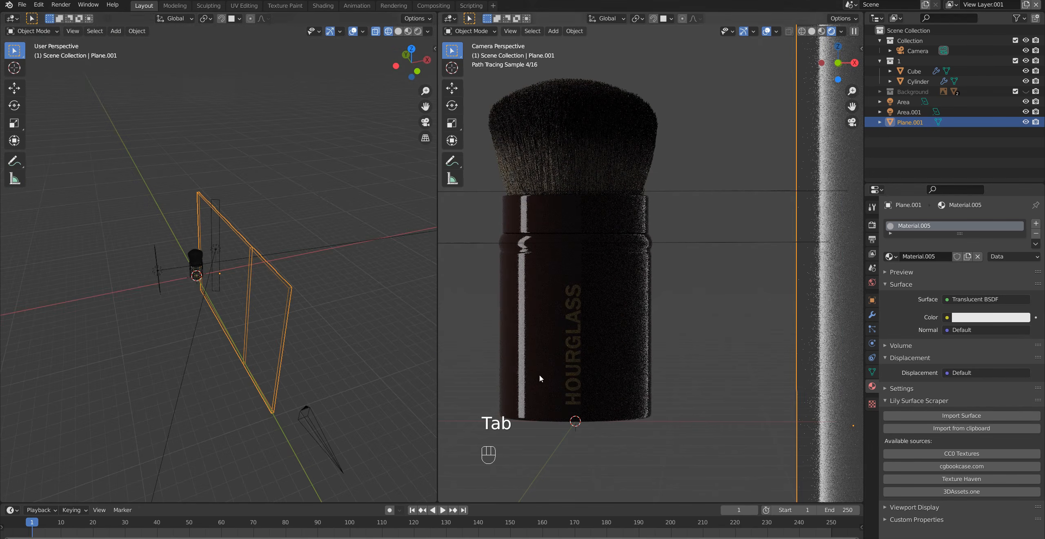
pyautogui.moveTo(253, 351); pyautogui.dragTo(291, 325, button='middle')
pyautogui.click(418, 33)
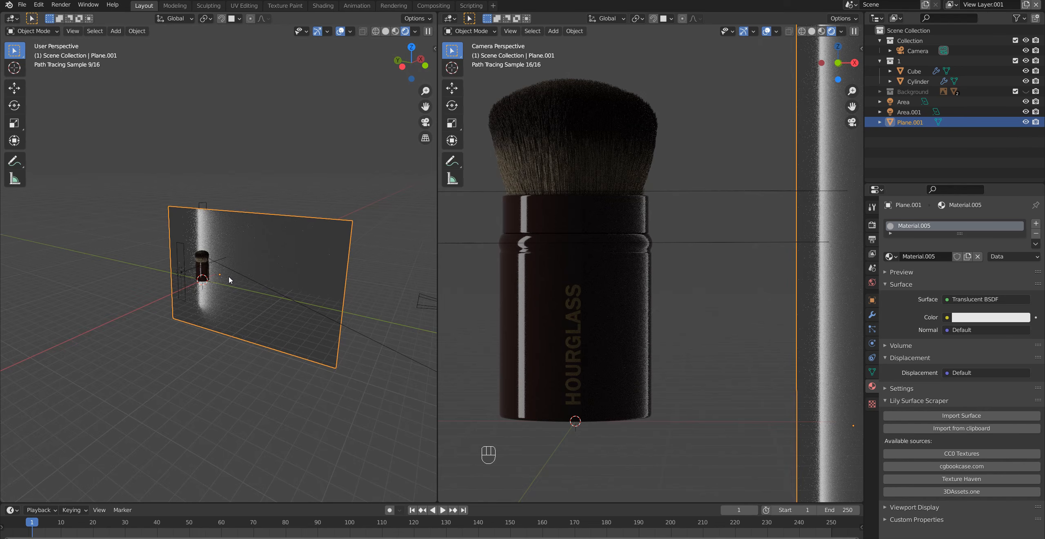
pyautogui.moveTo(228, 276); pyautogui.dragTo(259, 278, button='middle')
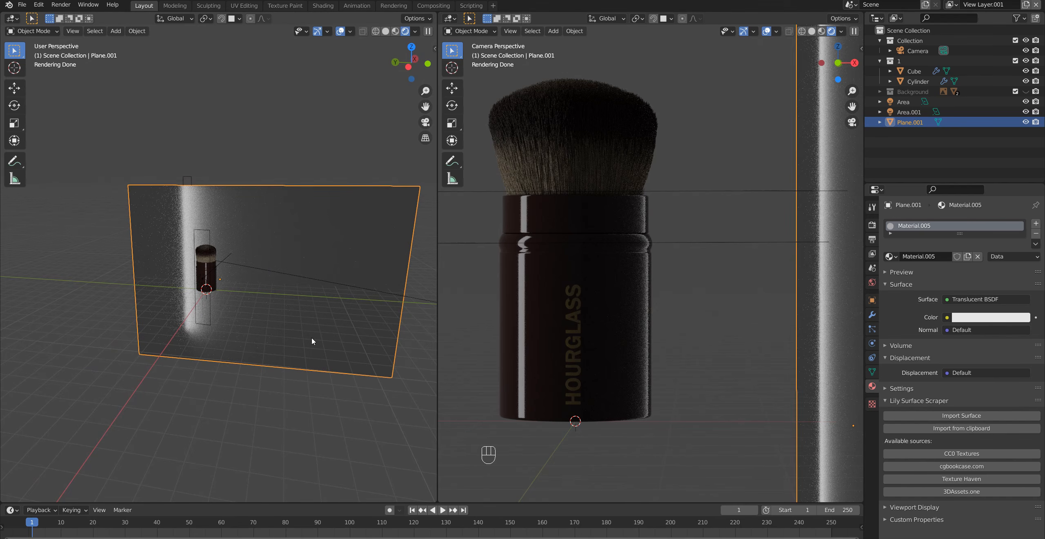
# Set the power of the area light behind the panel to 500 W
pyautogui.moveTo(225, 222)
pyautogui.mouseDown(button='middle')
pyautogui.moveTo(127, 238)
pyautogui.moveTo(233, 230)
pyautogui.mouseUp(button='middle')
pyautogui.click(235, 258)
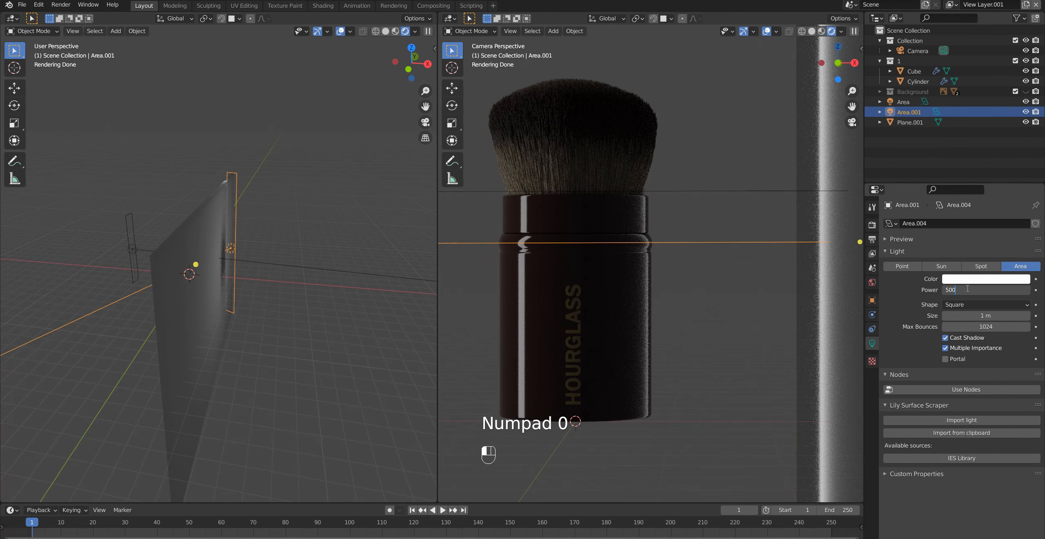
pyautogui.press('Return')
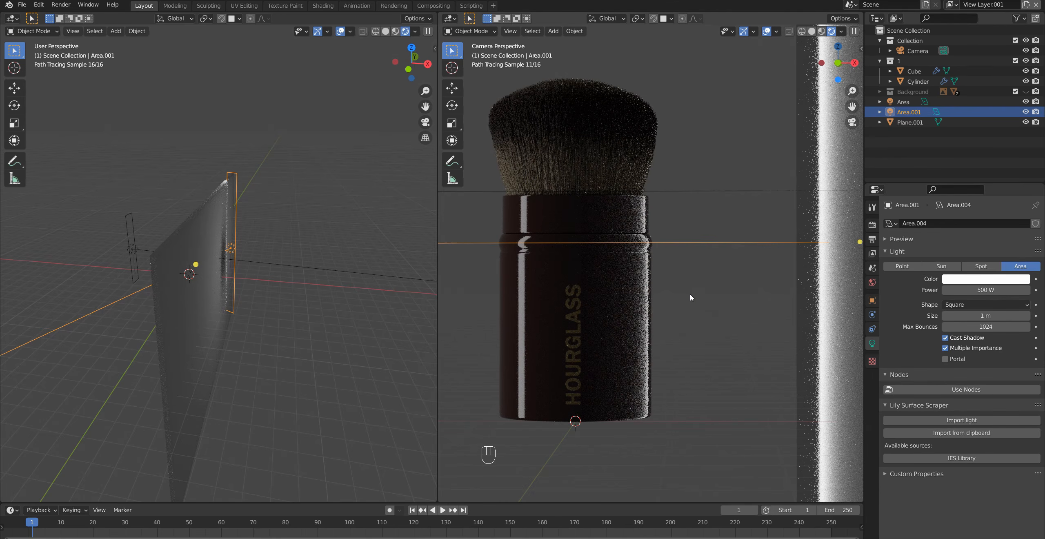
pyautogui.moveTo(366, 278); pyautogui.dragTo(277, 276, button='middle')
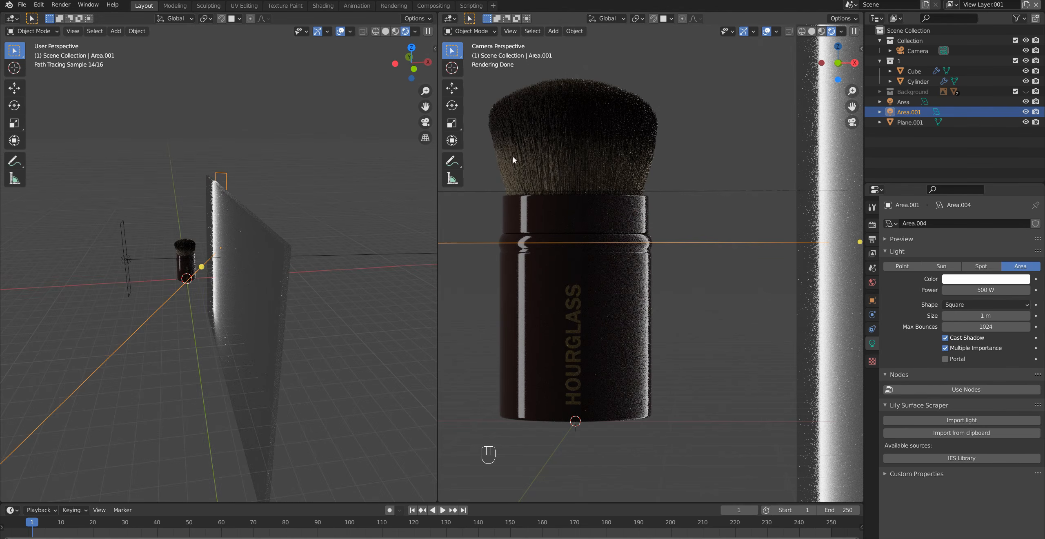
# Add a spot light to the scene and raise it about 15.881 m along Z above the brush
pyautogui.click(598, 139)
pyautogui.click(707, 160)
pyautogui.keyDown('shift'); pyautogui.moveTo(257, 269); pyautogui.dragTo(369, 265, button='middle'); pyautogui.keyUp('shift')
pyautogui.scroll(-2, 271, 301)
pyautogui.moveTo(271, 300); pyautogui.dragTo(283, 307, button='middle')
pyautogui.hotkey('shift', 'a')
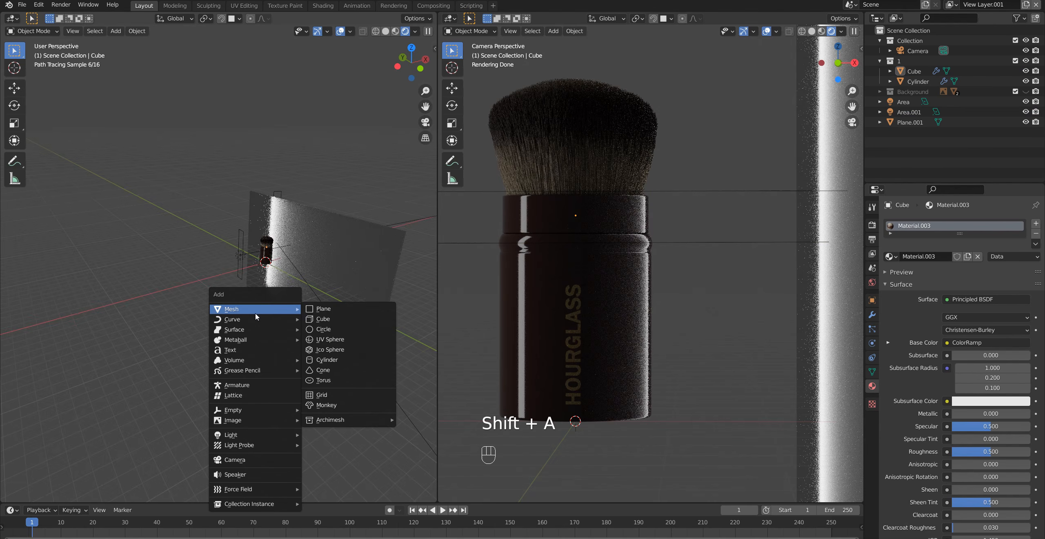
pyautogui.moveTo(273, 429)
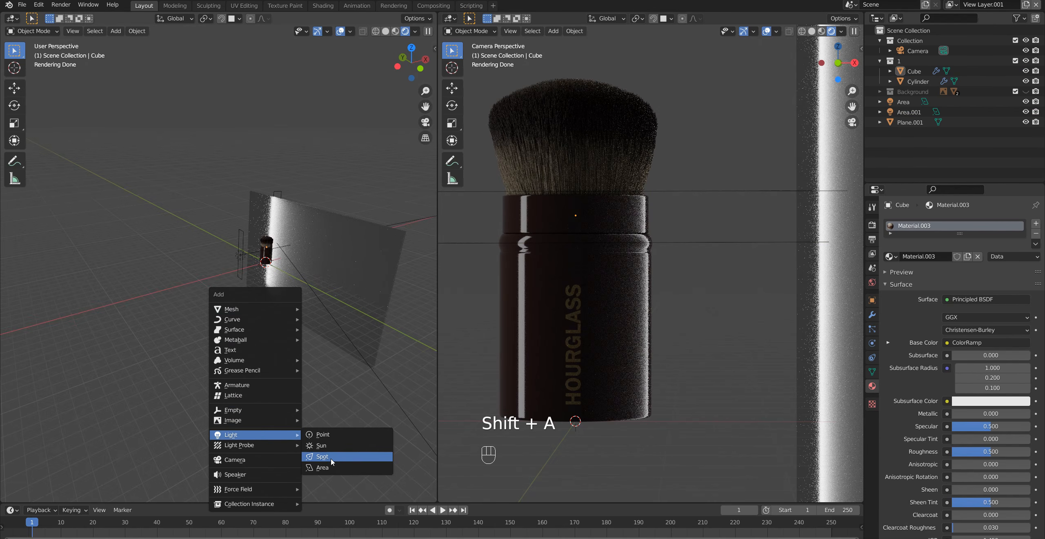
pyautogui.click(330, 454)
pyautogui.press('g')
pyautogui.press('z')
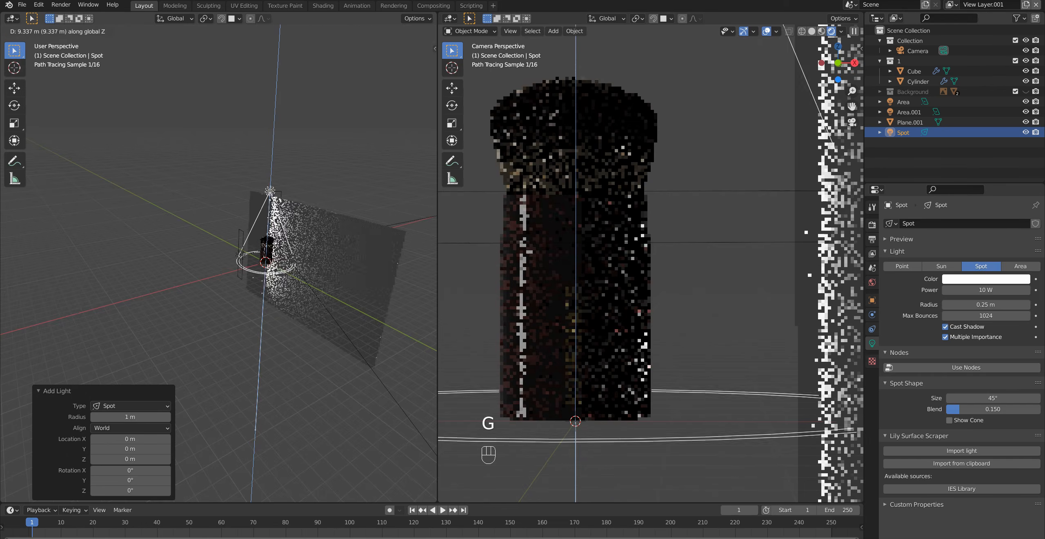
pyautogui.click(276, 255)
pyautogui.keyDown('shift'); pyautogui.moveTo(304, 223); pyautogui.dragTo(255, 299, button='middle'); pyautogui.keyUp('shift')
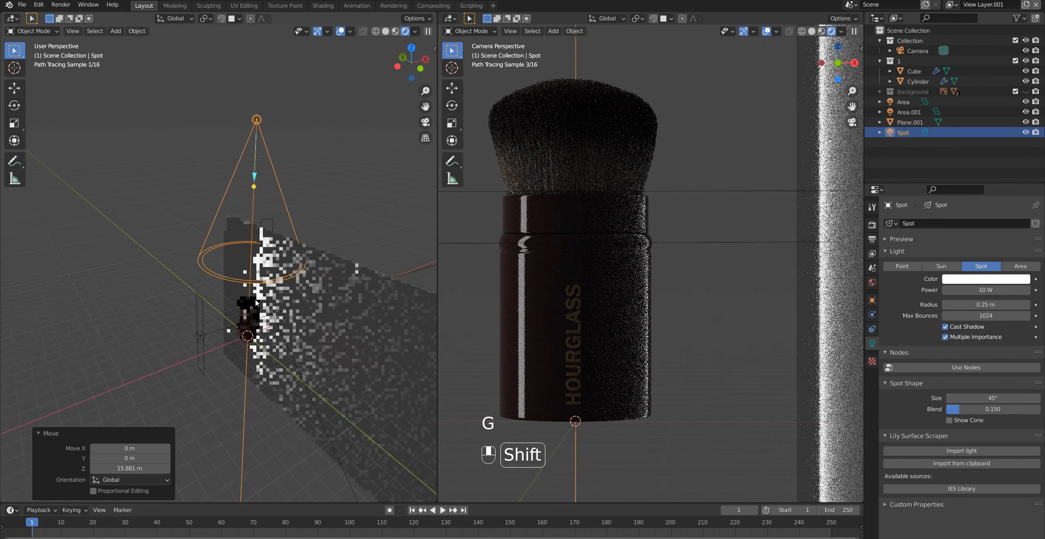
# Set the spot light's power to 200 W and lower it about 2.819 m along Z
pyautogui.scroll(2, 254, 299)
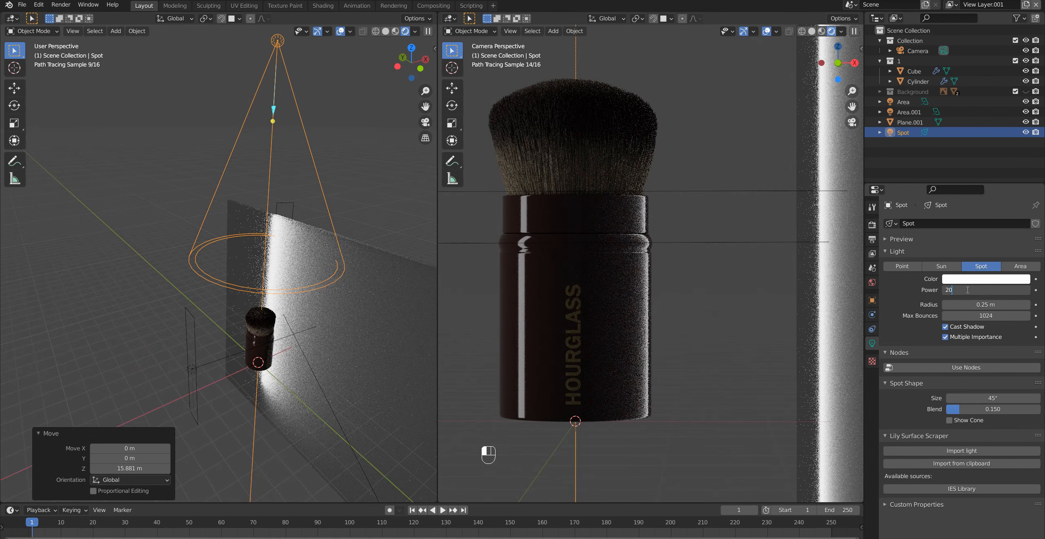
pyautogui.write('0')
pyautogui.write('g')
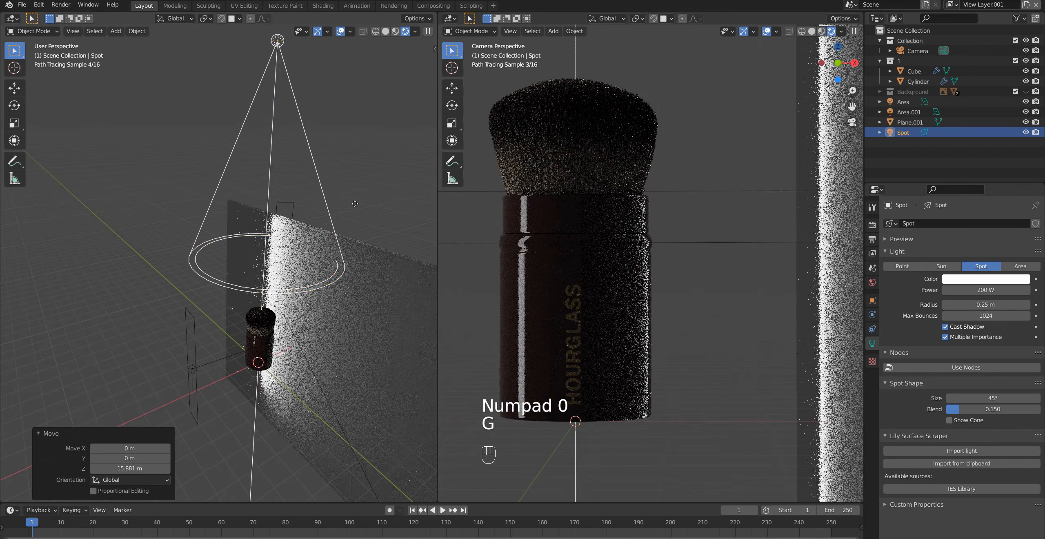
pyautogui.write('z')
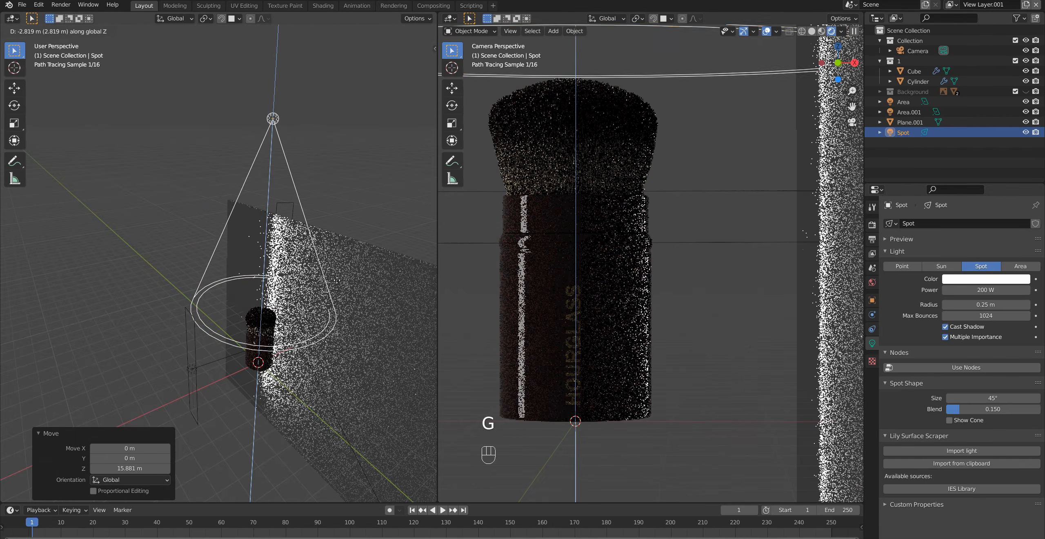
pyautogui.click(337, 280)
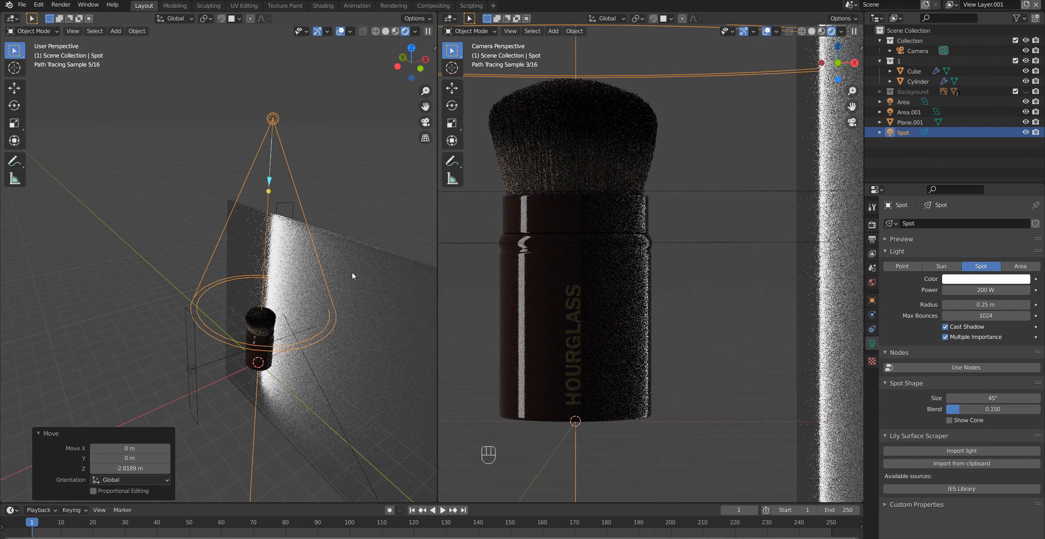
# Narrow the spot light's cone to 10.2° with a blend of 0.755, and set its power to 500 W
pyautogui.moveTo(996, 401); pyautogui.dragTo(1017, 409)
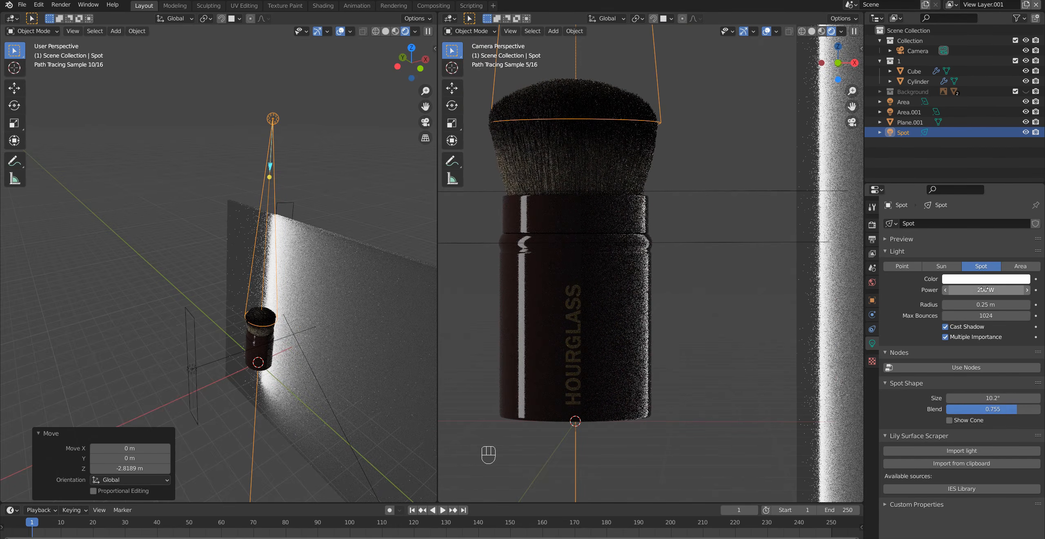
pyautogui.write('0')
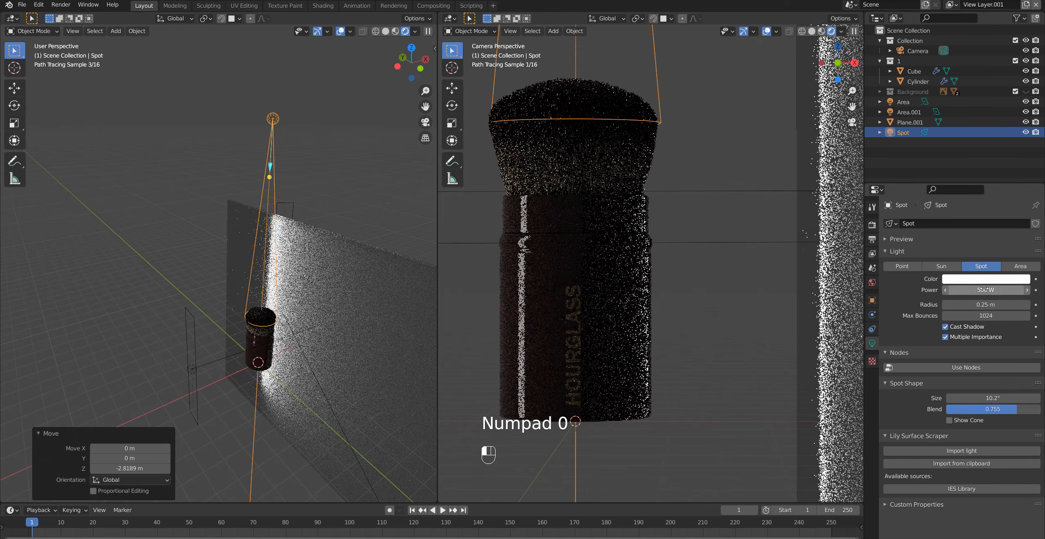
pyautogui.press('Return')
# Lower the spot light about 1.645 m along Z and set its radius to 1.26 m
pyautogui.press('g')
pyautogui.press('z')
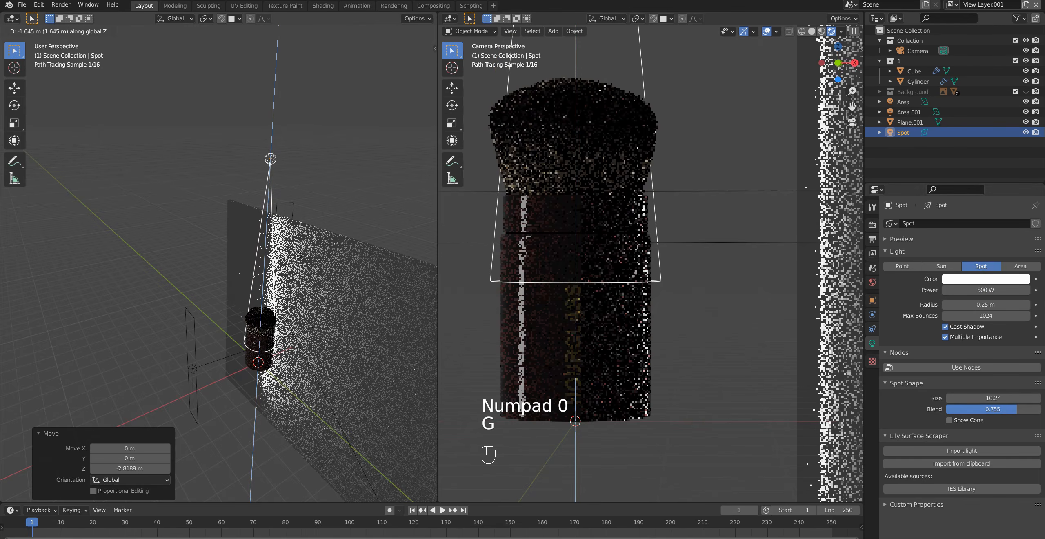
pyautogui.click(297, 256)
pyautogui.moveTo(985, 305); pyautogui.dragTo(1008, 304)
pyautogui.scroll(2, 307, 329)
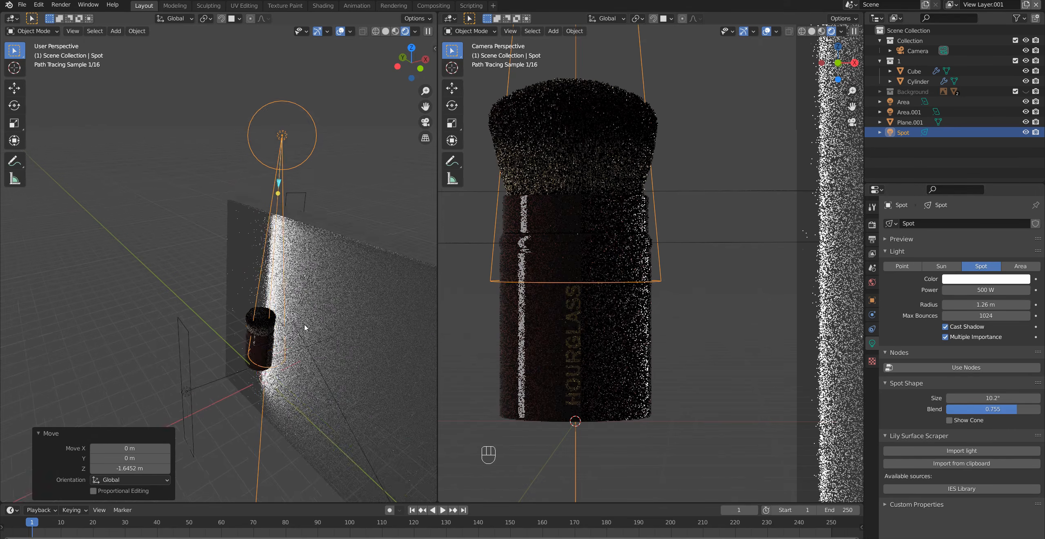
pyautogui.keyDown('shift'); pyautogui.moveTo(337, 329); pyautogui.dragTo(297, 287, button='middle'); pyautogui.keyUp('shift')
# Hide both area lights in the viewports and try turning off Scene World in the camera view's shading
pyautogui.click(910, 111)
pyautogui.moveTo(1026, 111); pyautogui.dragTo(1025, 102)
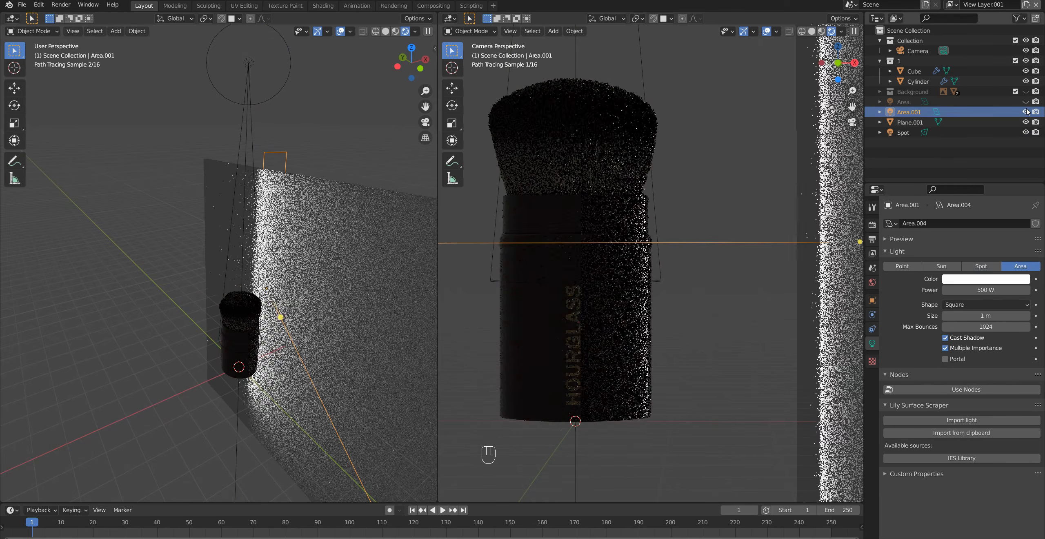
pyautogui.scroll(-2, 350, 226)
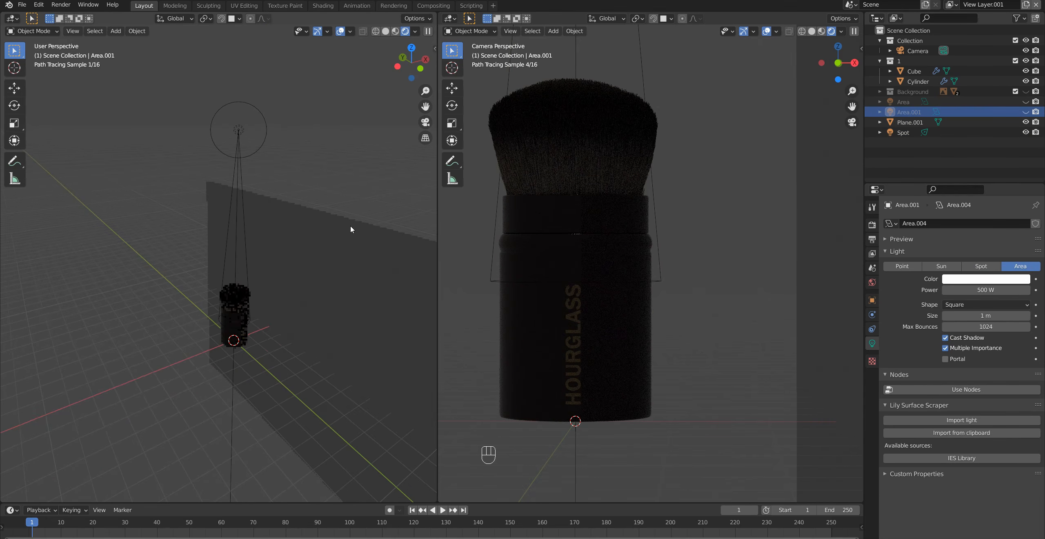
pyautogui.click(842, 31)
pyautogui.click(796, 91)
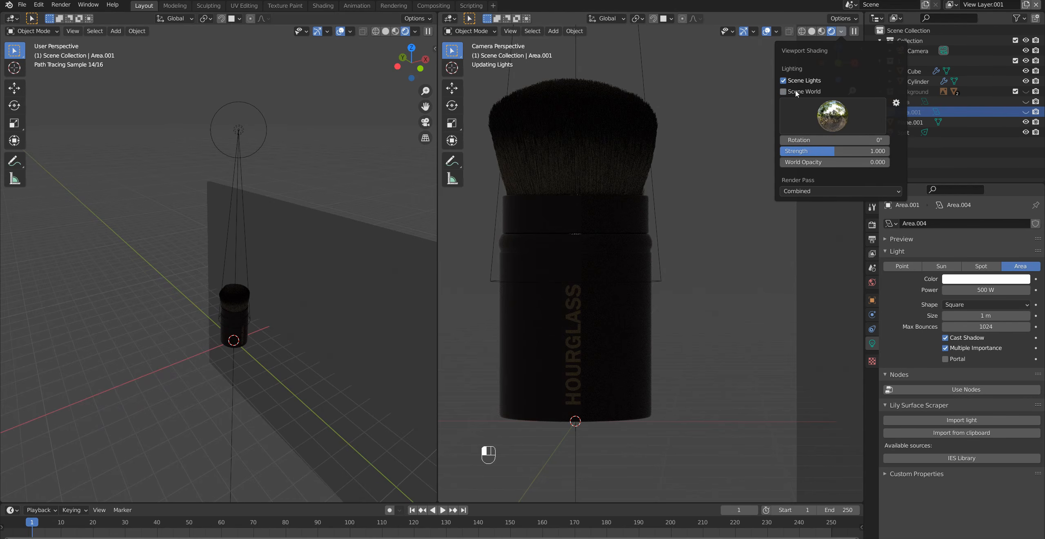
# Move the spot light along Y toward the camera and rotate it 7.75° about X to aim at the brush
pyautogui.click(237, 132)
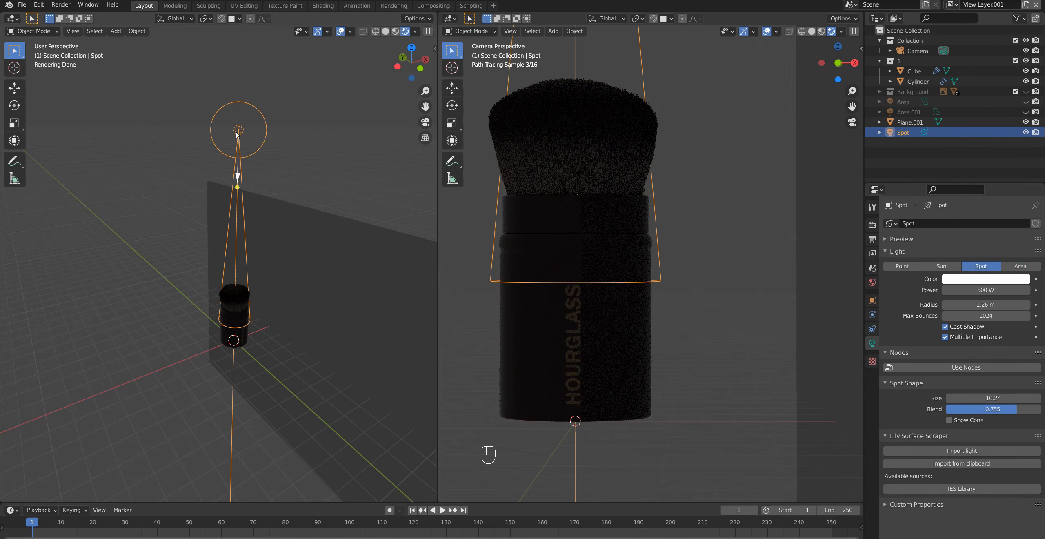
pyautogui.press('g')
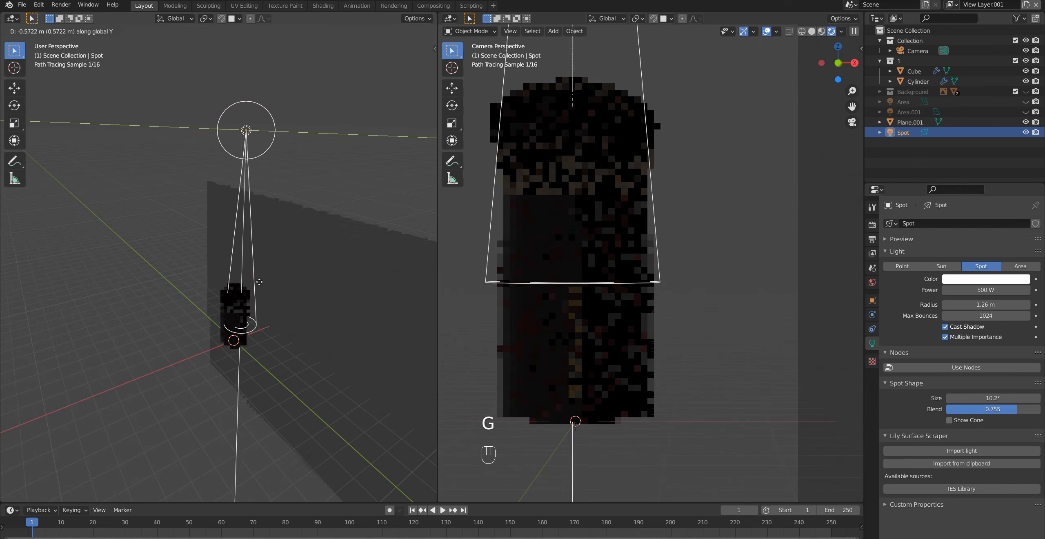
pyautogui.click(267, 294)
pyautogui.press('r')
pyautogui.press('x')
pyautogui.click(248, 270)
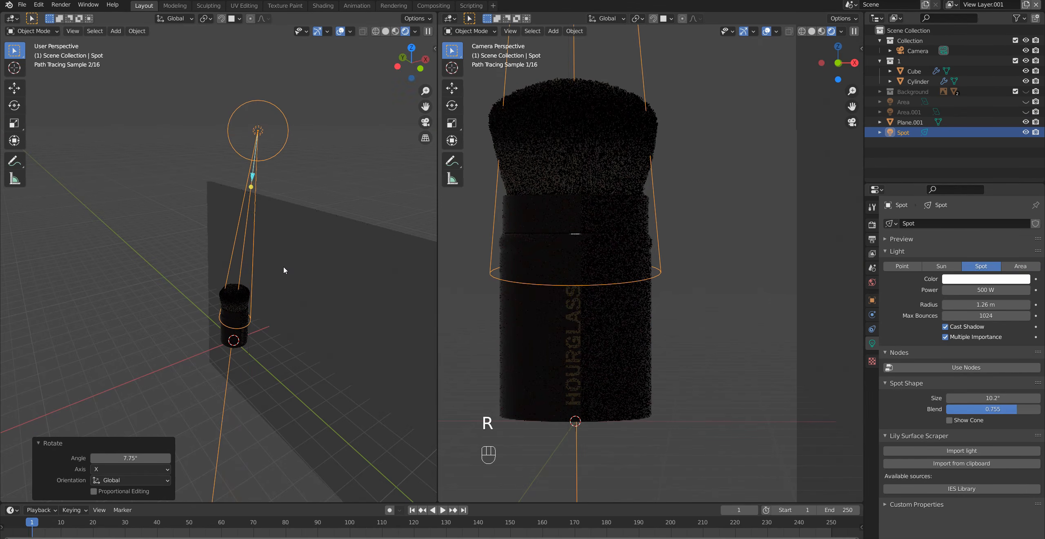
# Set the spot light's power to 2000 W and raise it about 0.342 m along Z
pyautogui.moveTo(993, 292); pyautogui.dragTo(1007, 292)
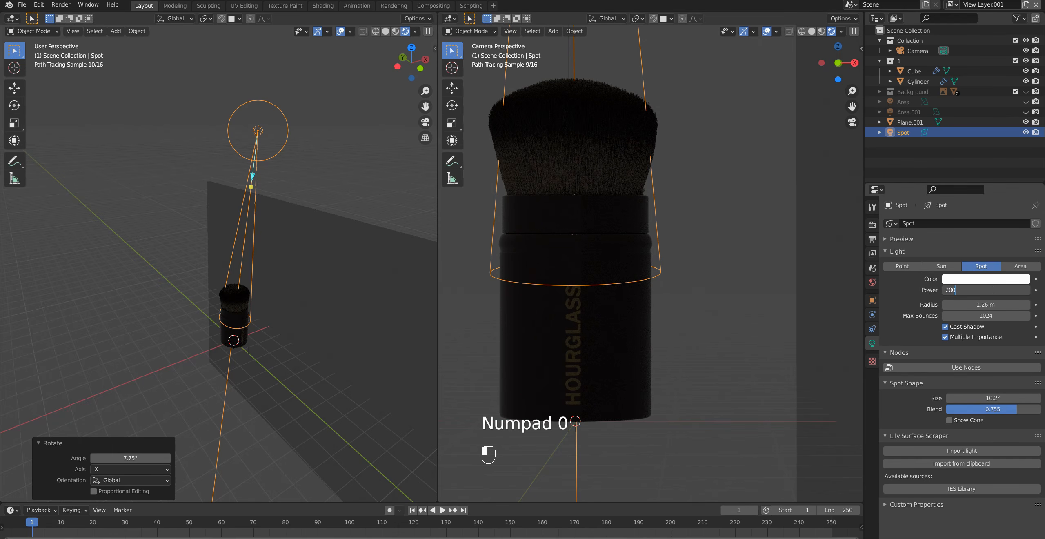
pyautogui.press('Return')
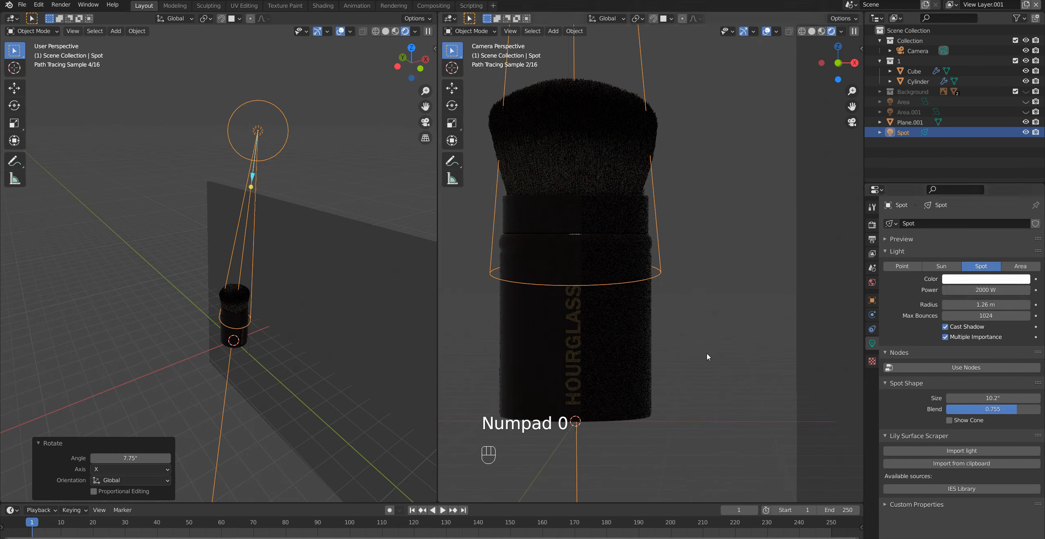
pyautogui.press('g')
pyautogui.press('z')
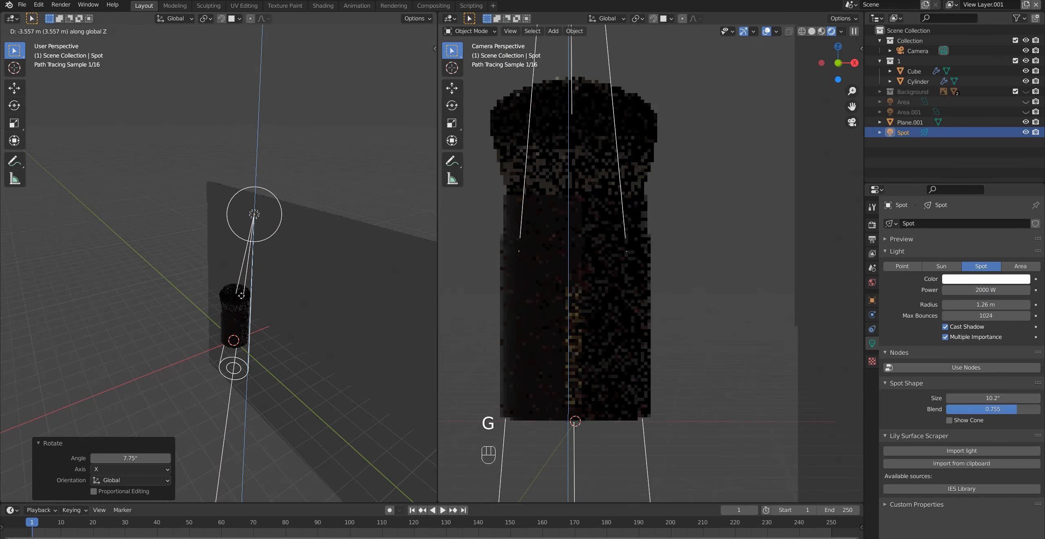
pyautogui.click(249, 203)
# Increase the spot light's radius to 2.84 m and its power up to 10000 W
pyautogui.moveTo(969, 305); pyautogui.dragTo(1009, 305)
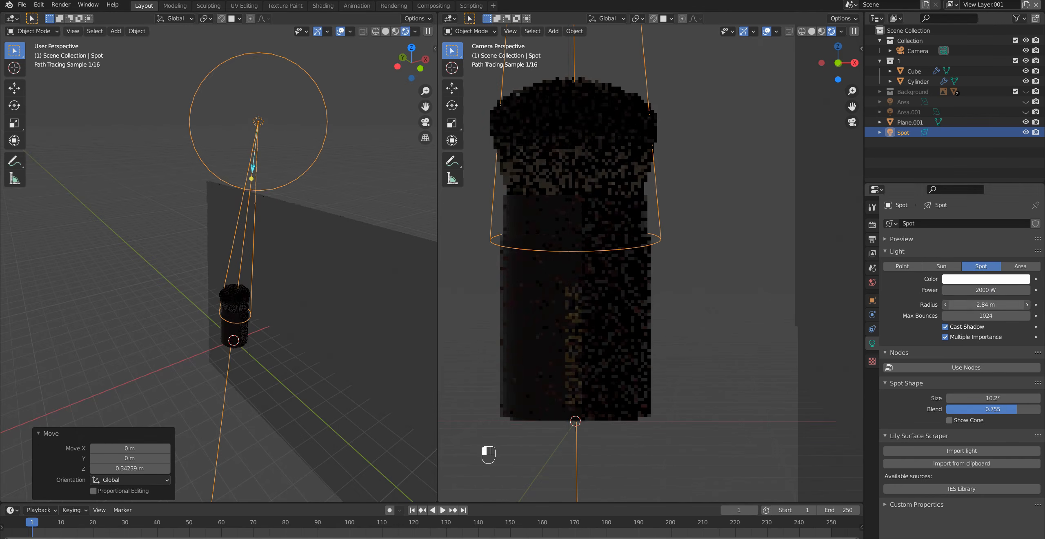
pyautogui.moveTo(282, 310); pyautogui.dragTo(291, 369, button='middle')
pyautogui.scroll(4, 291, 369)
pyautogui.click(950, 420)
pyautogui.click(949, 420)
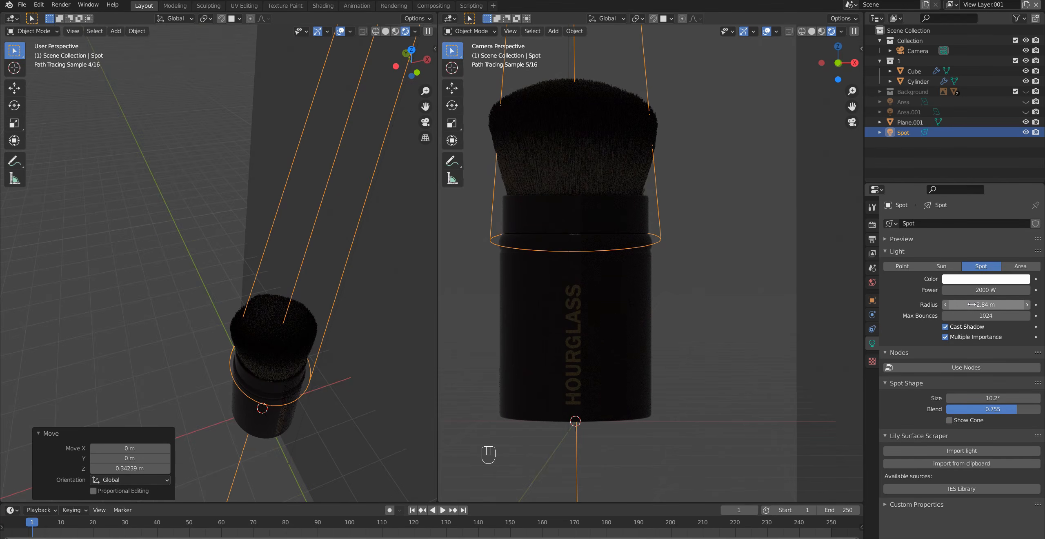
pyautogui.doubleClick(985, 291)
pyautogui.write('50')
pyautogui.write('00')
pyautogui.press('Return')
# Delete the spot light above the brush
pyautogui.scroll(-4, 304, 305)
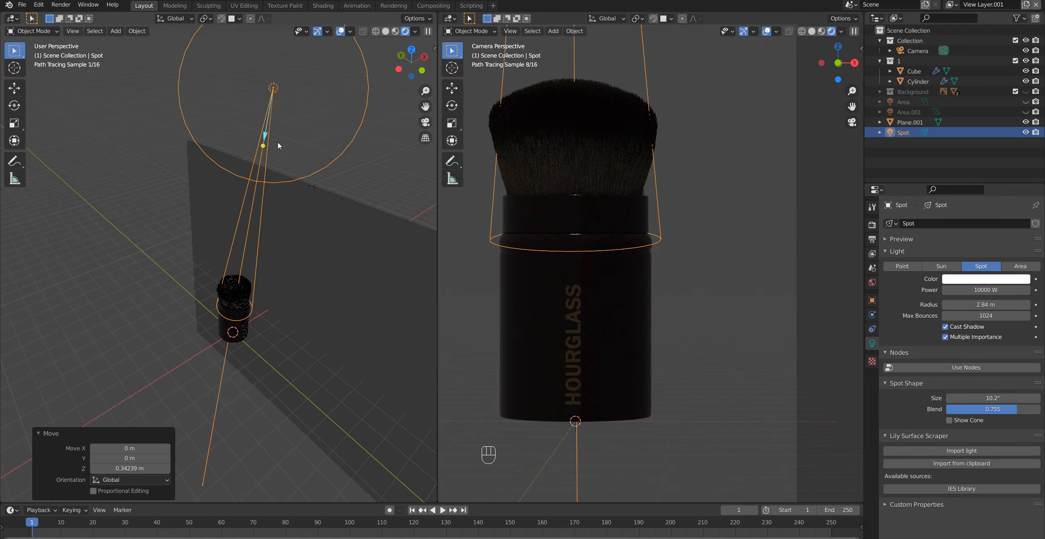
pyautogui.press('x')
pyautogui.click(278, 97)
# Add an area light and raise it about 4.922 m along Z above the brush
pyautogui.hotkey('shift', 'a')
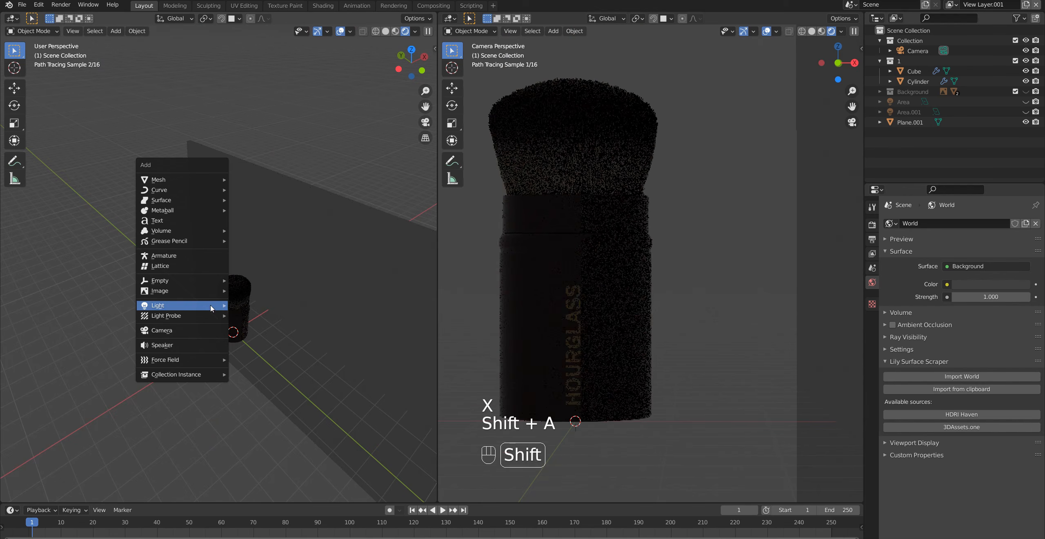
pyautogui.moveTo(211, 306)
pyautogui.click(260, 337)
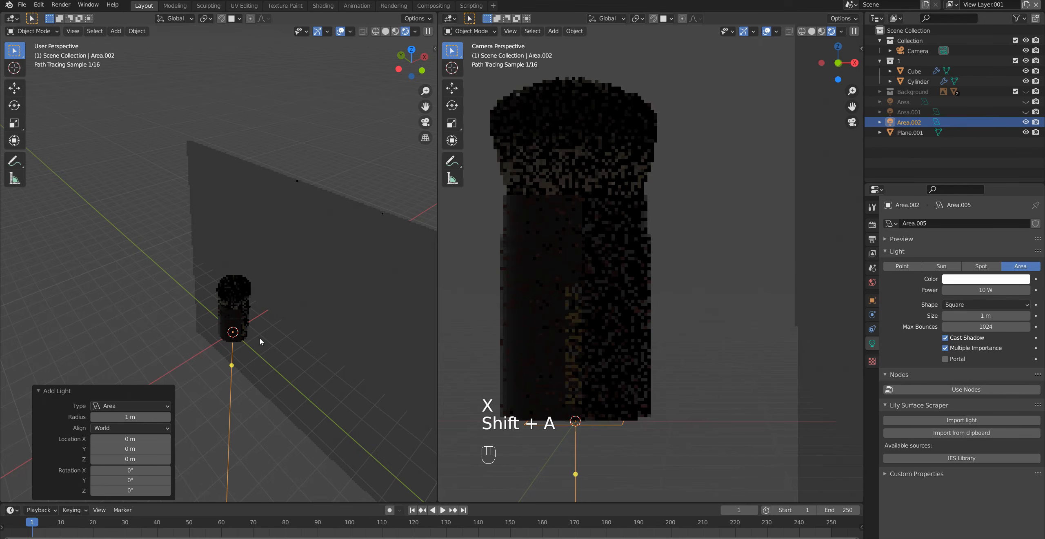
pyautogui.press('g')
pyautogui.press('z')
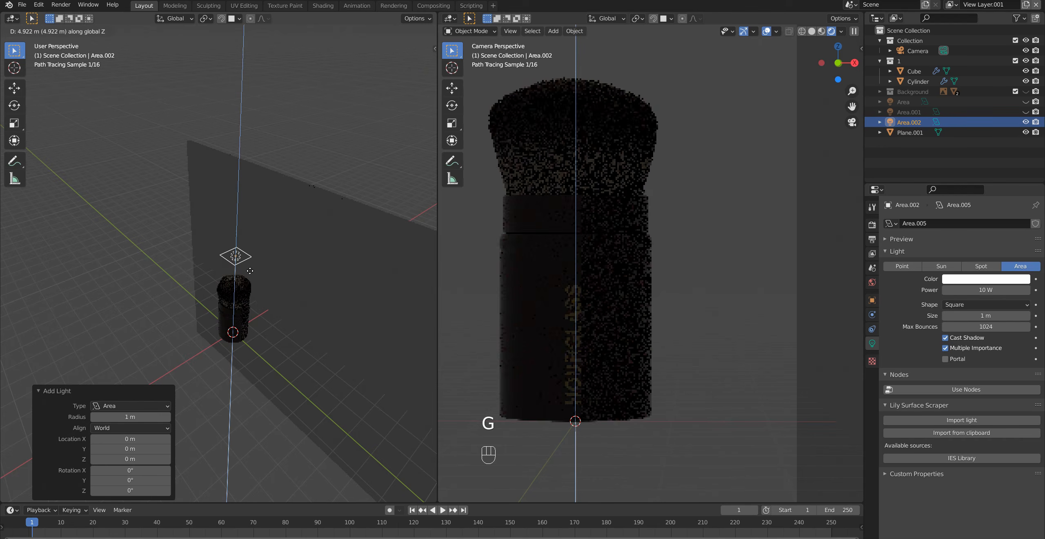
pyautogui.click(250, 271)
# Move the top area light about -0.979 m along Y and rotate it 20.8° about X toward the brush
pyautogui.press('g')
pyautogui.press('y')
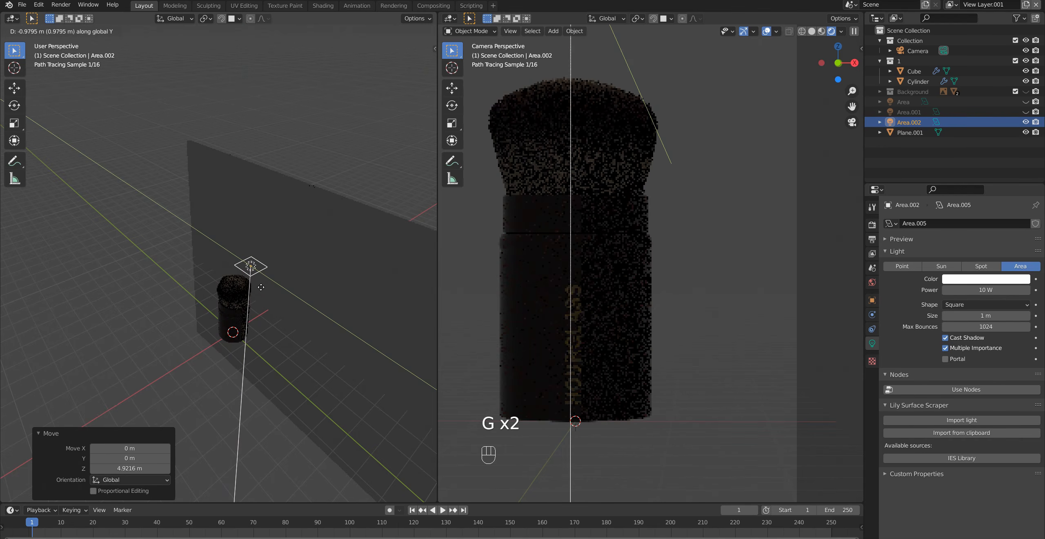
pyautogui.click(255, 300)
pyautogui.moveTo(255, 303); pyautogui.dragTo(310, 295, button='middle')
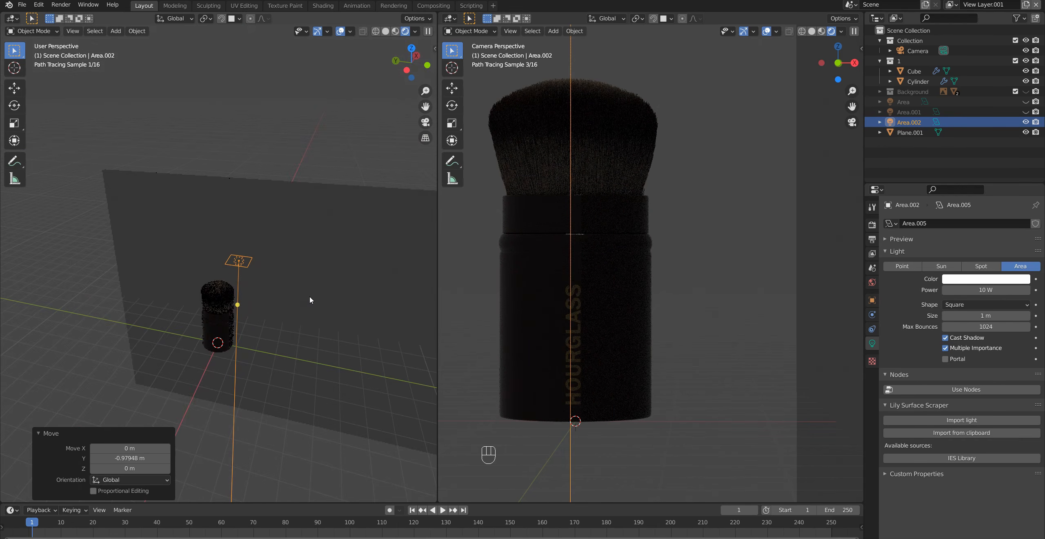
pyautogui.press('r')
pyautogui.press('x')
pyautogui.click(271, 299)
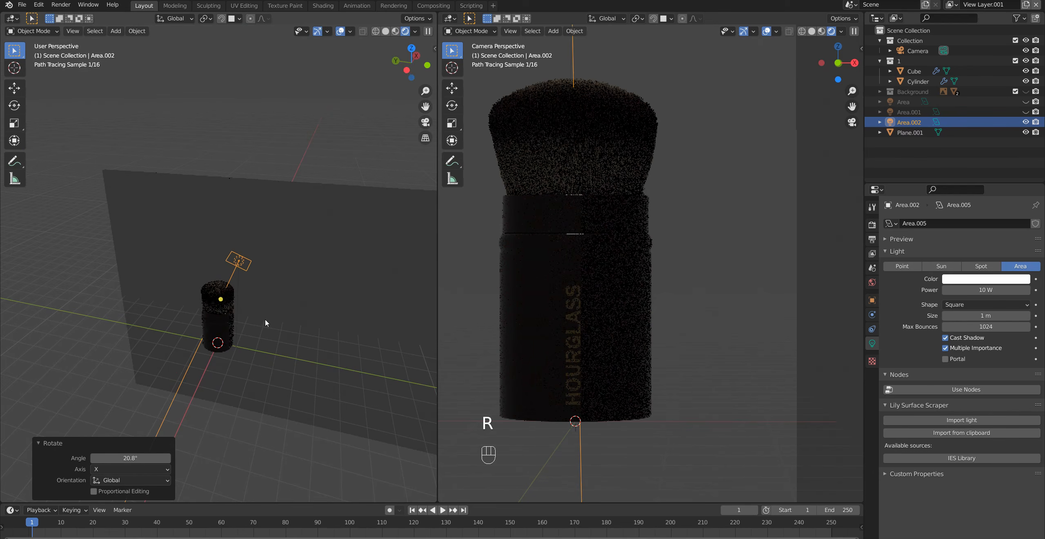
# Set the top area light's power to 100 W
pyautogui.click(976, 291)
pyautogui.click(975, 291)
pyautogui.write('100')
pyautogui.press('Return')
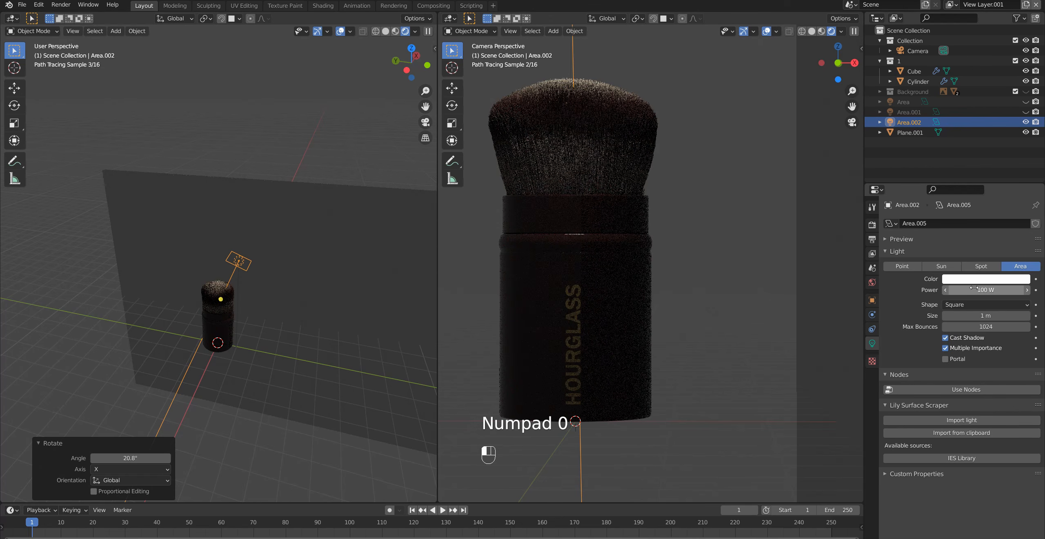
# Move the top area light about 1.024 m along X and rotate it about 29° around Y toward the brush
pyautogui.moveTo(295, 314); pyautogui.dragTo(209, 329, button='middle')
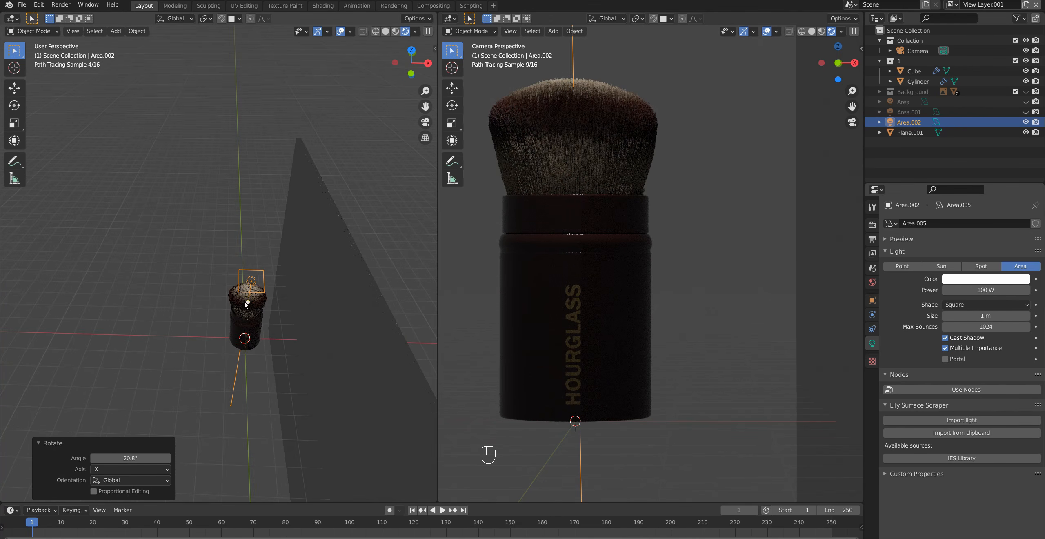
pyautogui.scroll(2, 246, 299)
pyautogui.keyDown('shift'); pyautogui.moveTo(247, 301); pyautogui.dragTo(234, 299, button='middle'); pyautogui.keyUp('shift')
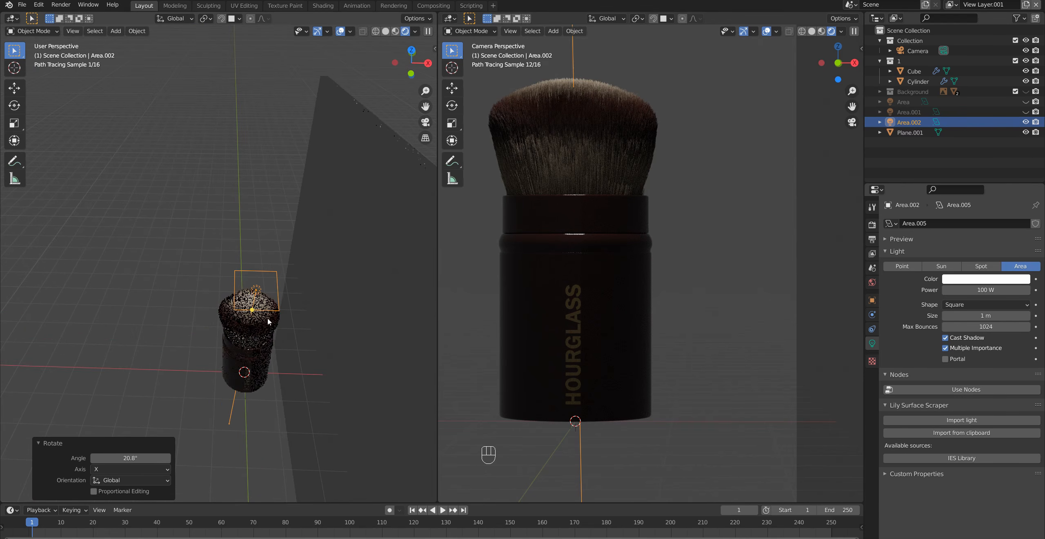
pyautogui.click(312, 325)
pyautogui.press('r')
pyautogui.press('y')
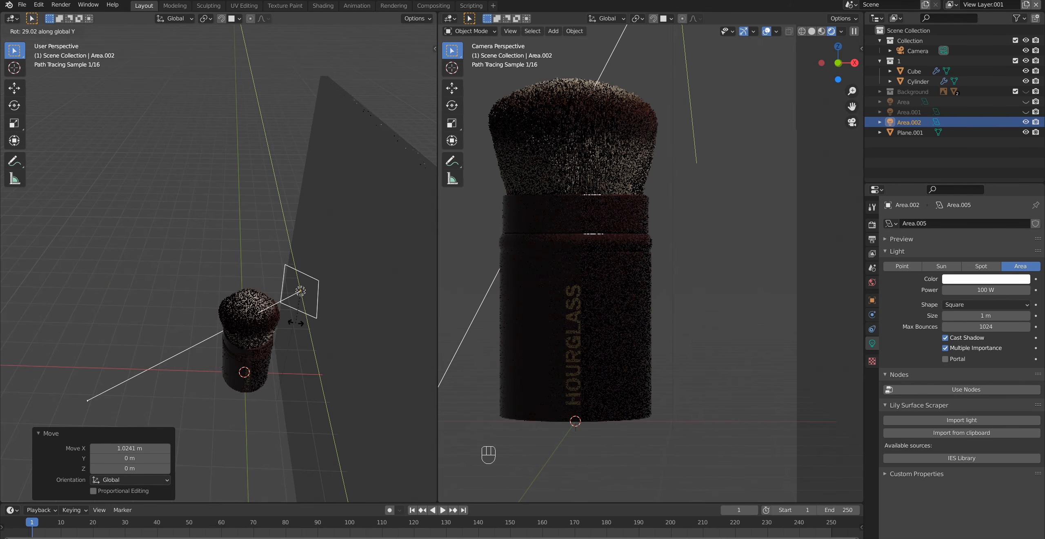
pyautogui.click(297, 325)
# Set the top area light's power to 500 W and shift it about -0.097 m along X and -0.135 m along Y
pyautogui.click(996, 290)
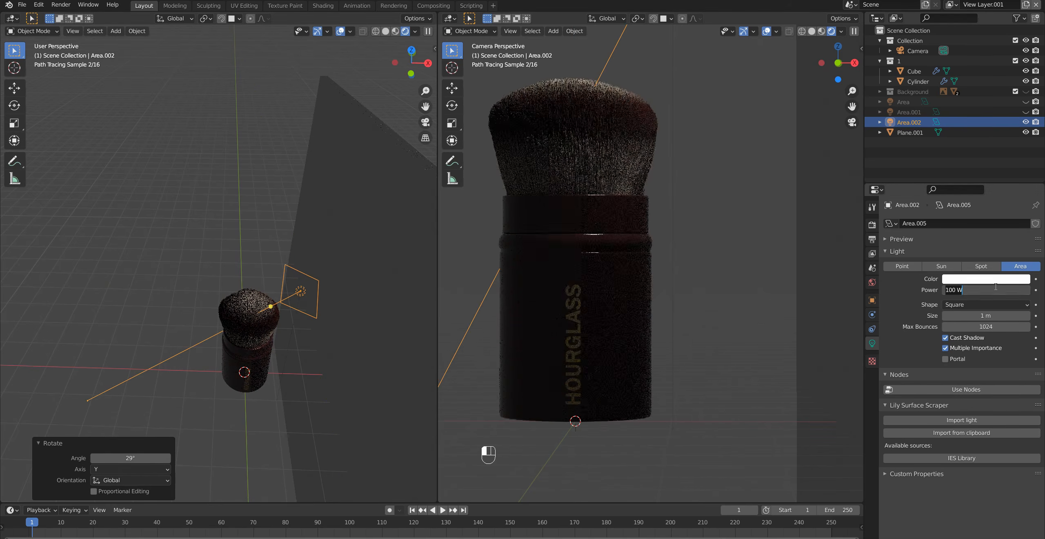
pyautogui.press('Return')
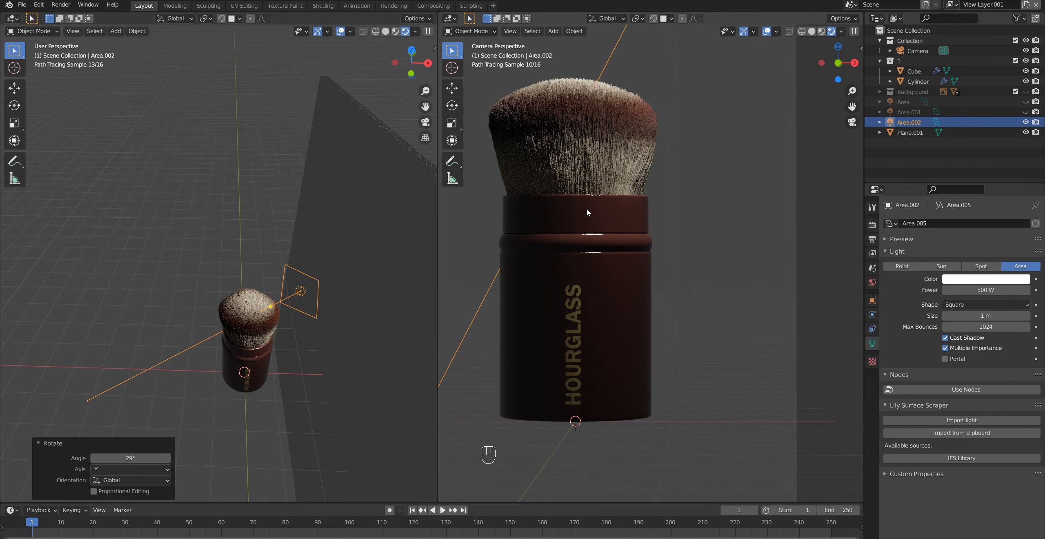
pyautogui.moveTo(279, 337)
pyautogui.mouseDown(button='middle')
pyautogui.moveTo(359, 323)
pyautogui.moveTo(234, 334)
pyautogui.mouseUp(button='middle')
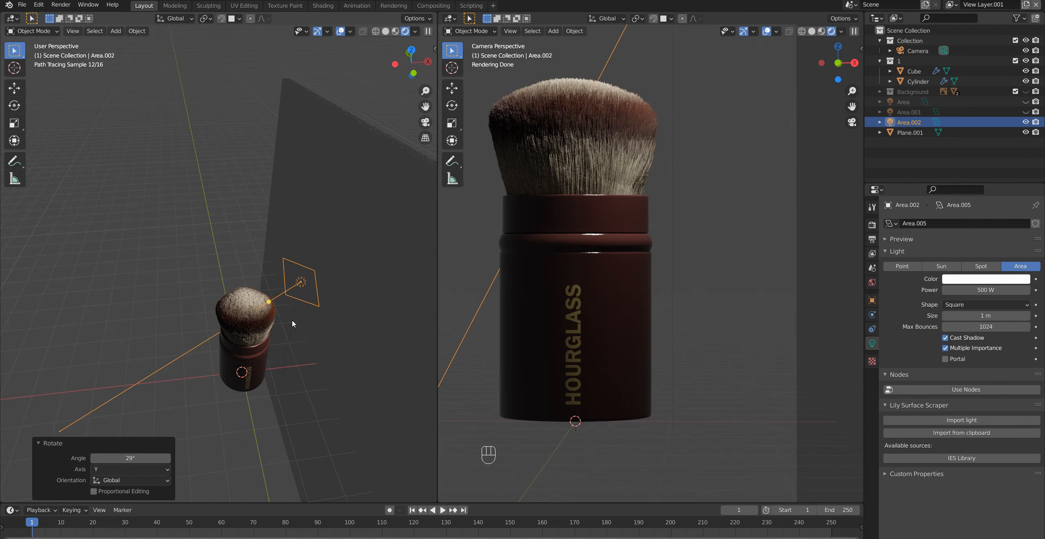
pyautogui.press('KP_7')
pyautogui.press('g')
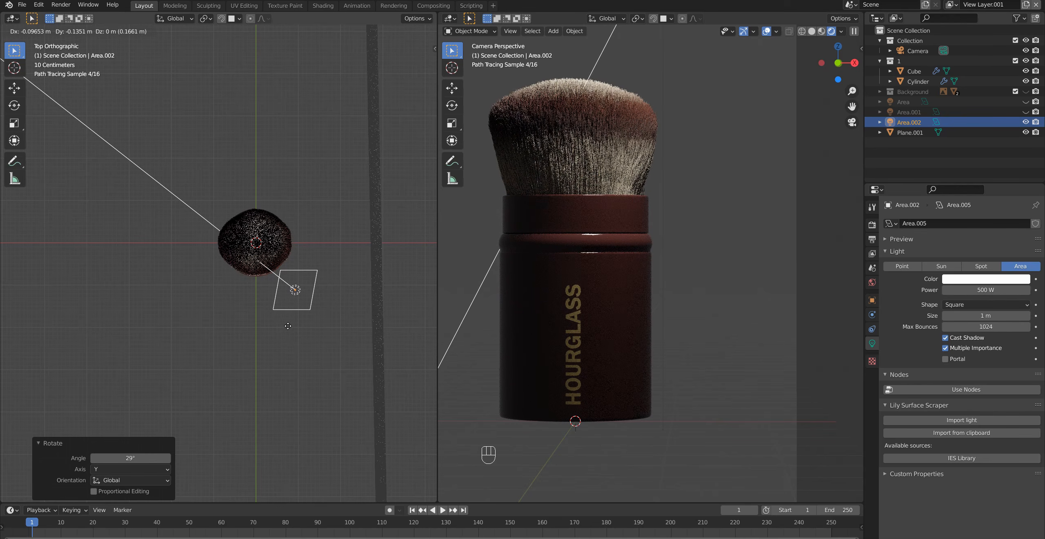
pyautogui.click(288, 326)
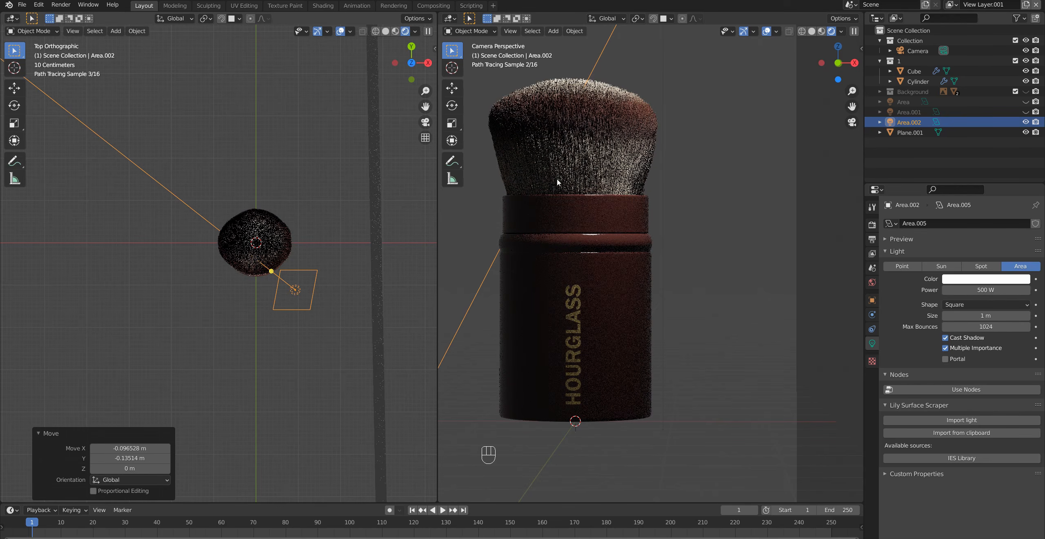
# Unhide the two side area lights, Area and Area.001, and clear the selection
pyautogui.click(1026, 111)
pyautogui.click(1026, 101)
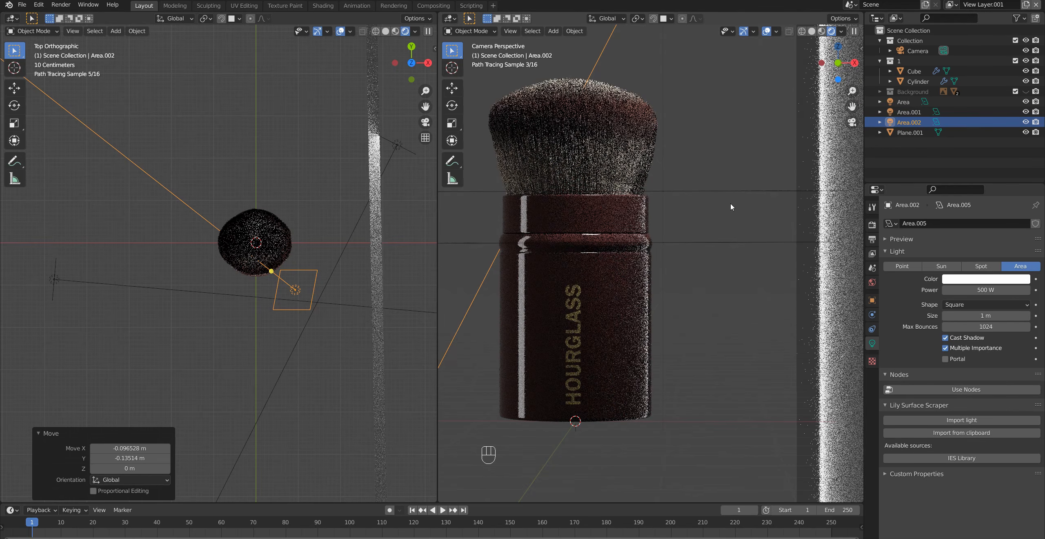
pyautogui.click(663, 293)
pyautogui.scroll(-1, 664, 294)
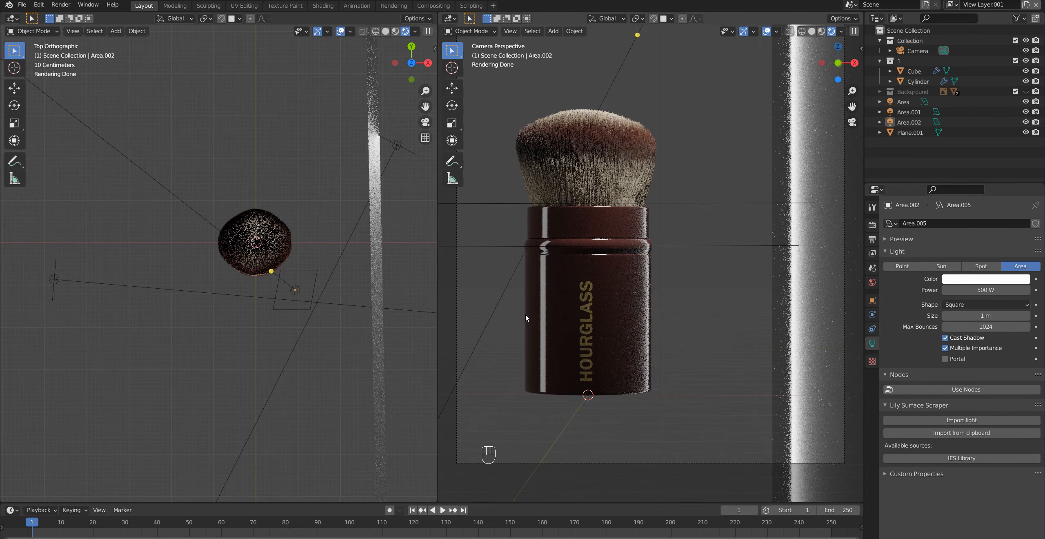
# Scale the area light on the brush's left side by about 2.407 along Y
pyautogui.click(58, 278)
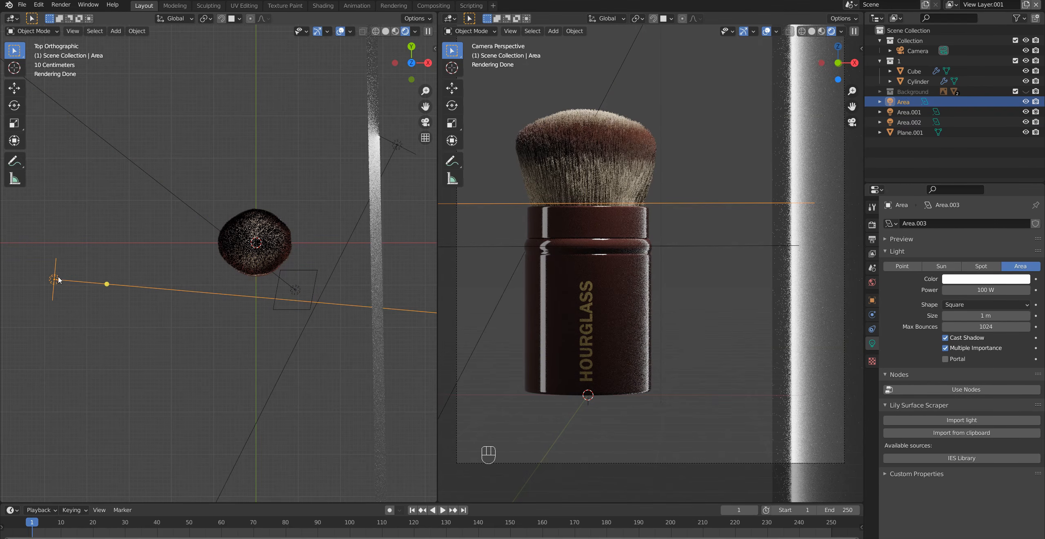
pyautogui.keyDown('shift'); pyautogui.moveTo(58, 327); pyautogui.dragTo(137, 312, button='middle'); pyautogui.keyUp('shift')
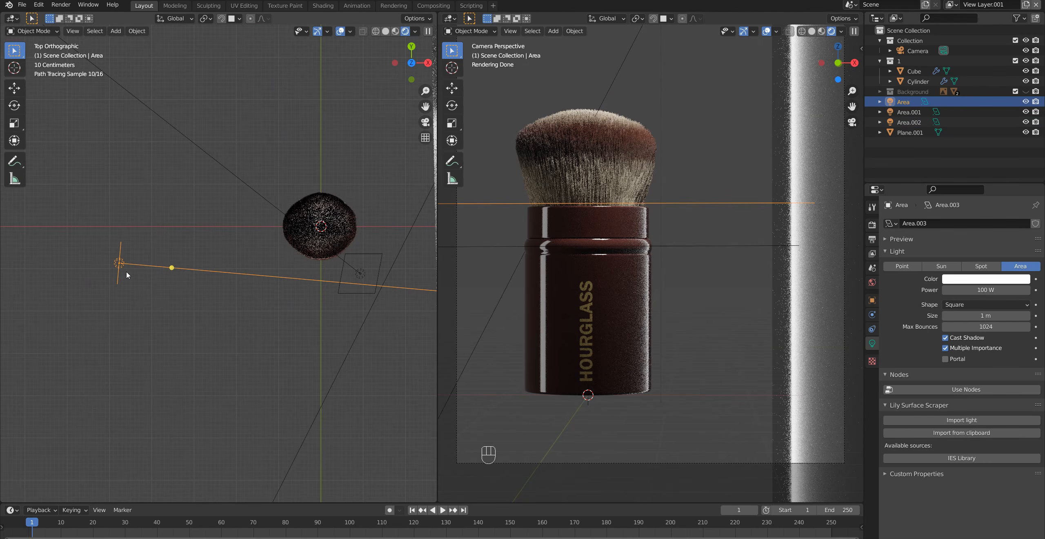
pyautogui.press('s')
pyautogui.press('y')
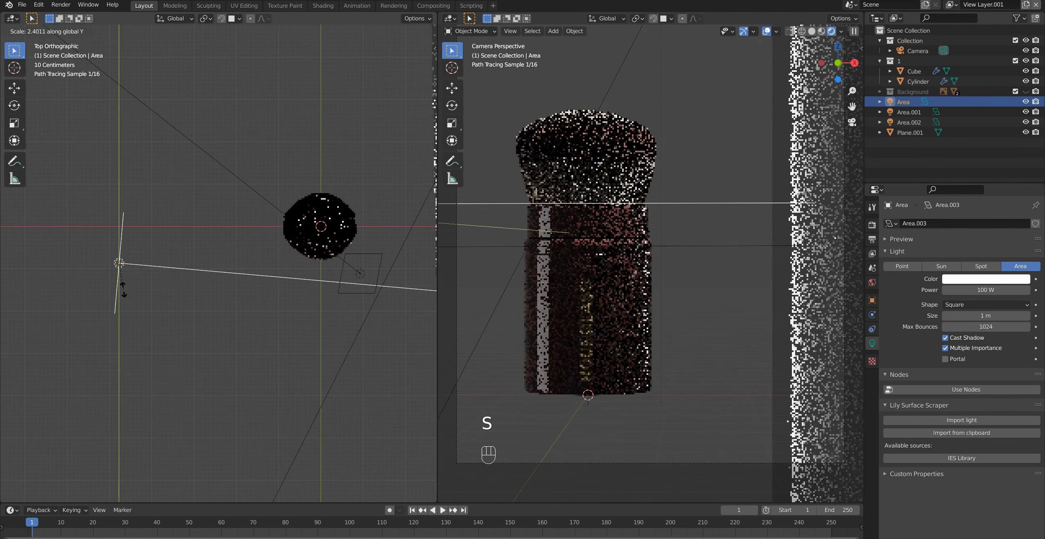
pyautogui.click(125, 286)
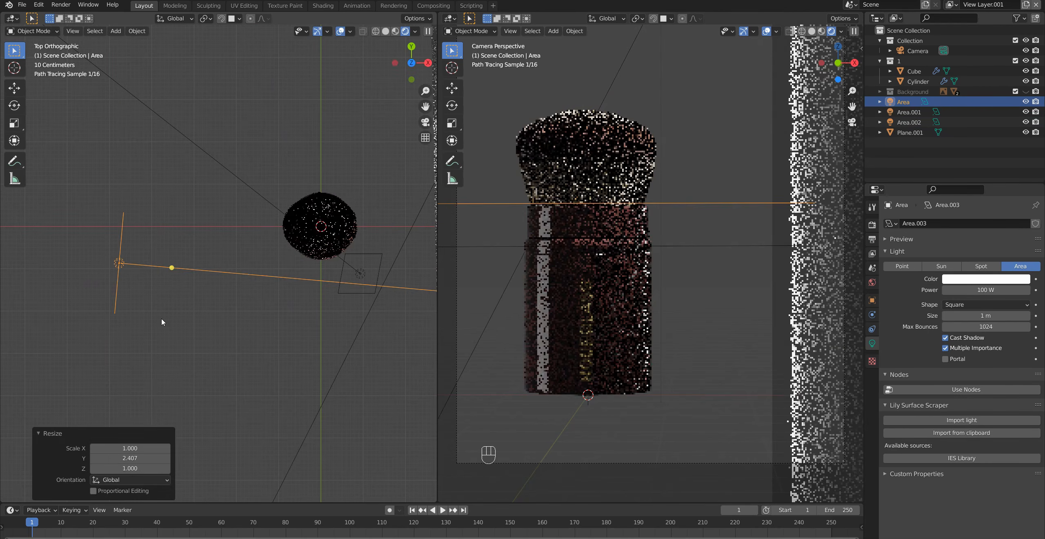
# Rotate the left area light about 13.6° around Z and move it about 0.61 m along X and 0.241 m along Y
pyautogui.press('r')
pyautogui.press('z')
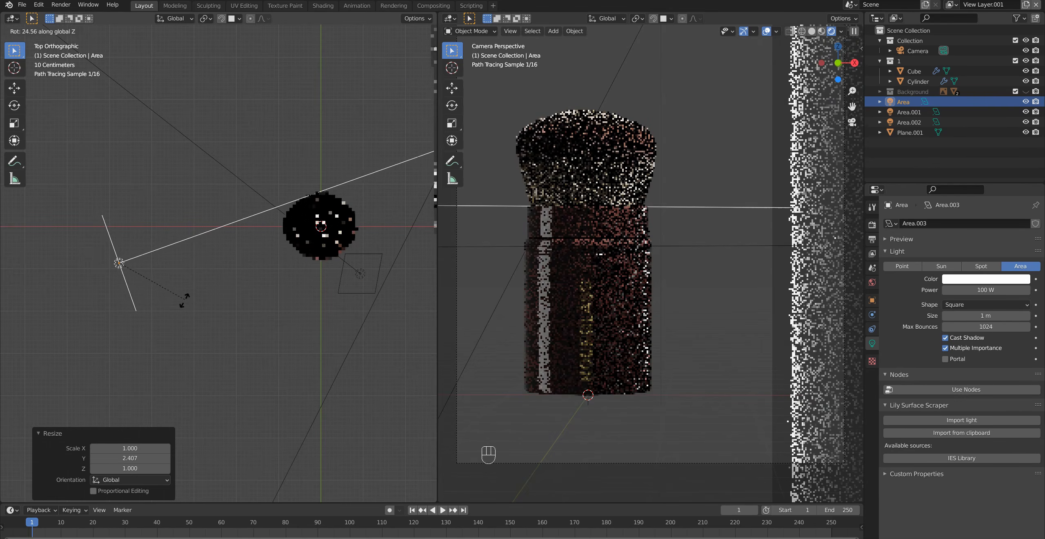
pyautogui.click(178, 313)
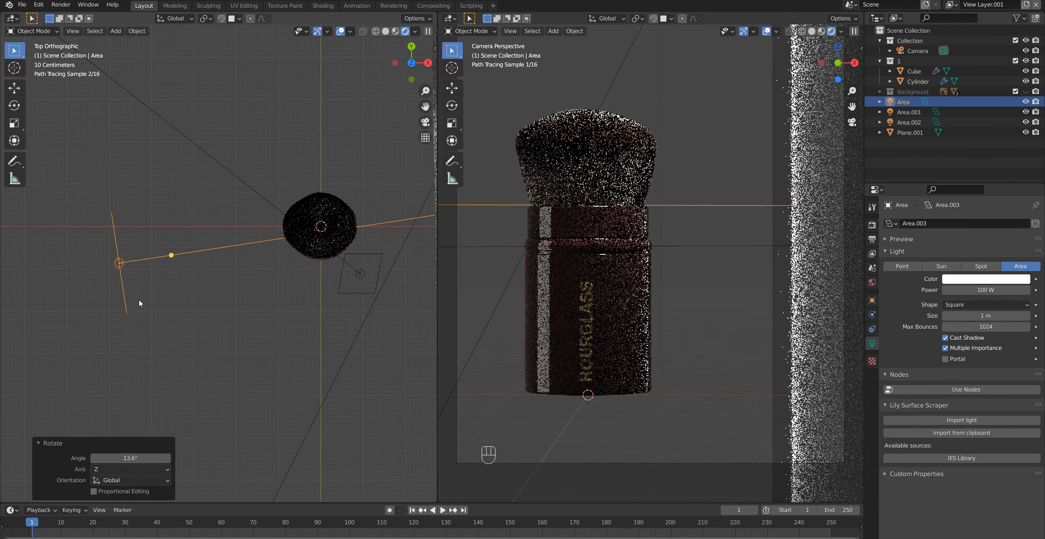
pyautogui.press('g')
pyautogui.hotkey('shift', 'z')
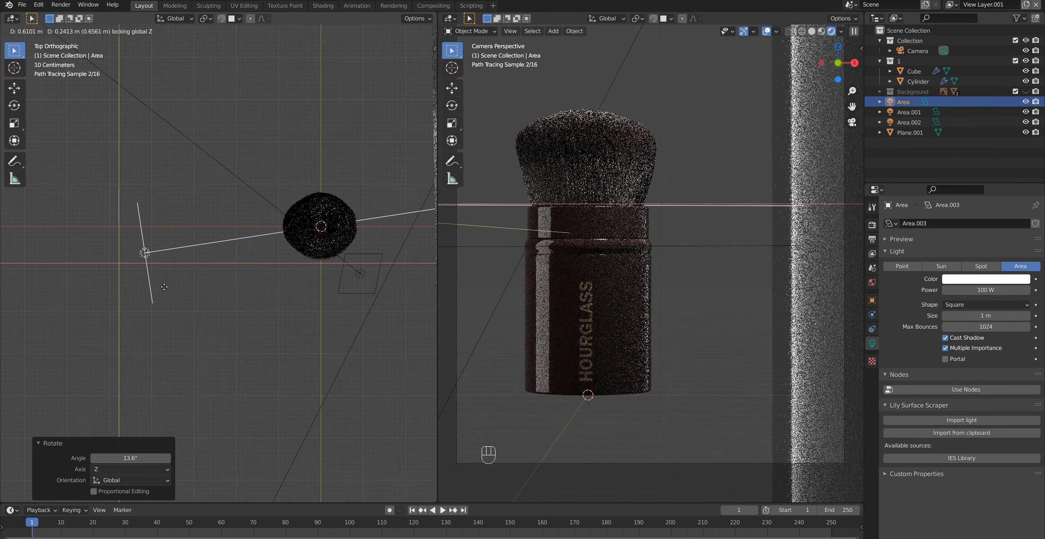
pyautogui.click(165, 287)
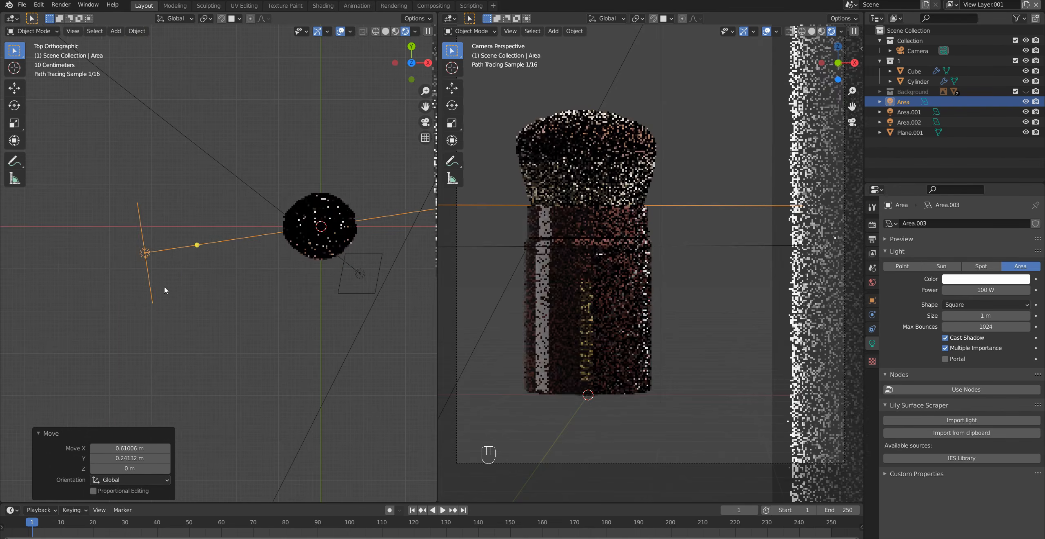
# Scale the area light behind the translucent panel by about 2.833 along Y and move it about 0.319 m along X and -1.023 m along Y
pyautogui.keyDown('shift'); pyautogui.moveTo(275, 305); pyautogui.dragTo(231, 260, button='middle'); pyautogui.keyUp('shift')
pyautogui.click(288, 143)
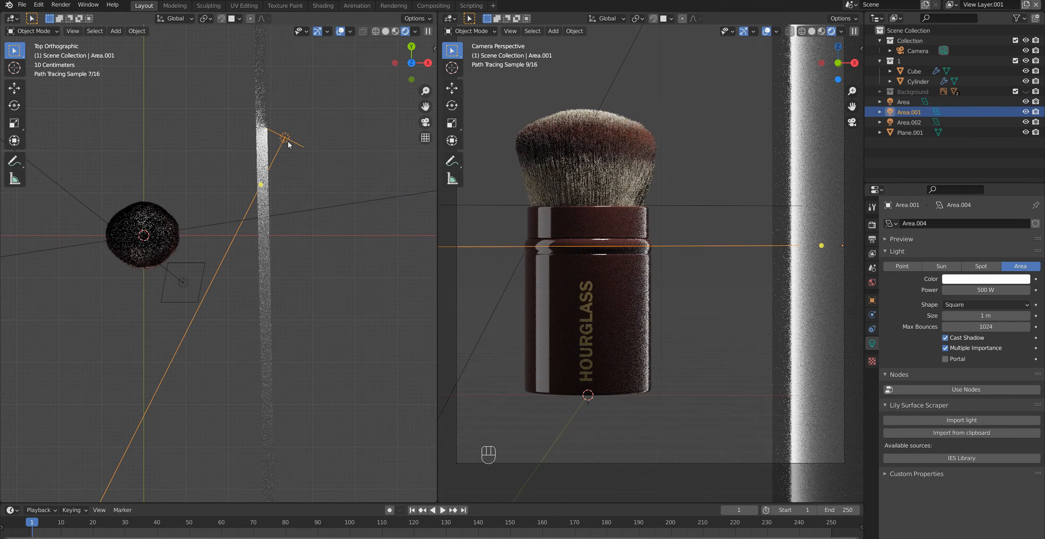
pyautogui.press('s')
pyautogui.press('y')
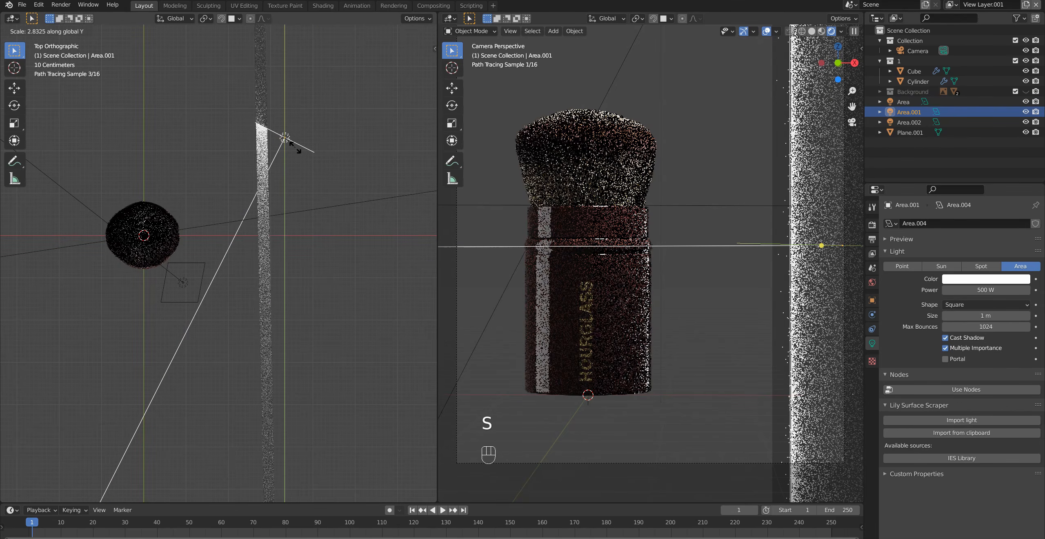
pyautogui.click(295, 146)
pyautogui.press('g')
pyautogui.hotkey('shift', 'z')
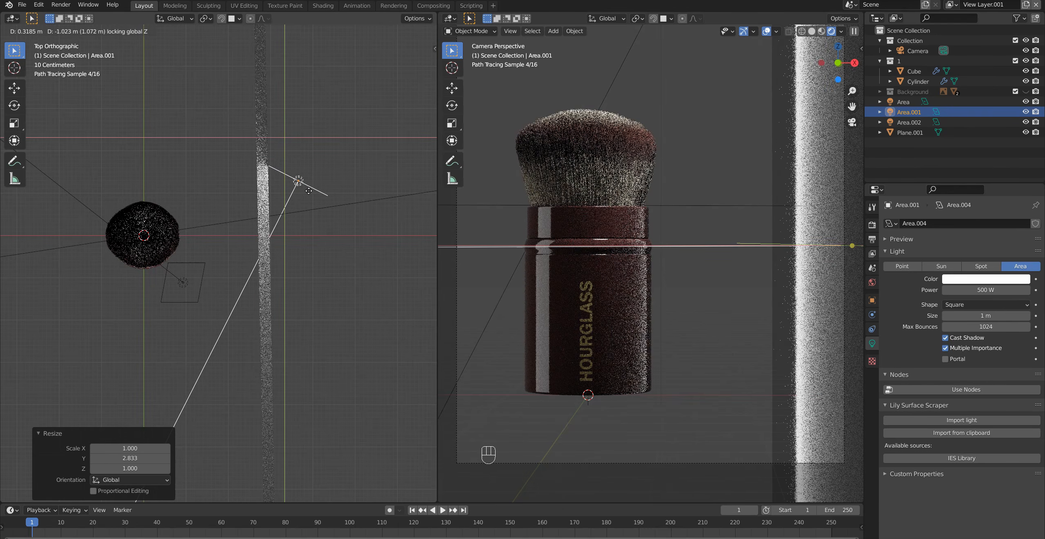
pyautogui.click(309, 191)
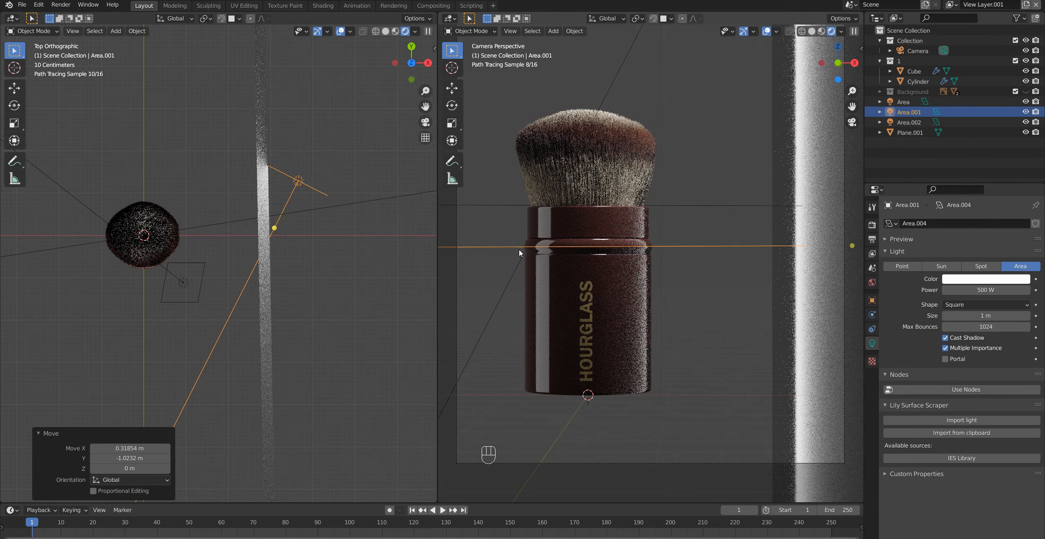
# Add a new area light at the origin and rotate it 90° about X
pyautogui.keyDown('shift'); pyautogui.moveTo(214, 283); pyautogui.dragTo(329, 210, button='middle'); pyautogui.keyUp('shift')
pyautogui.scroll(-2, 228, 387)
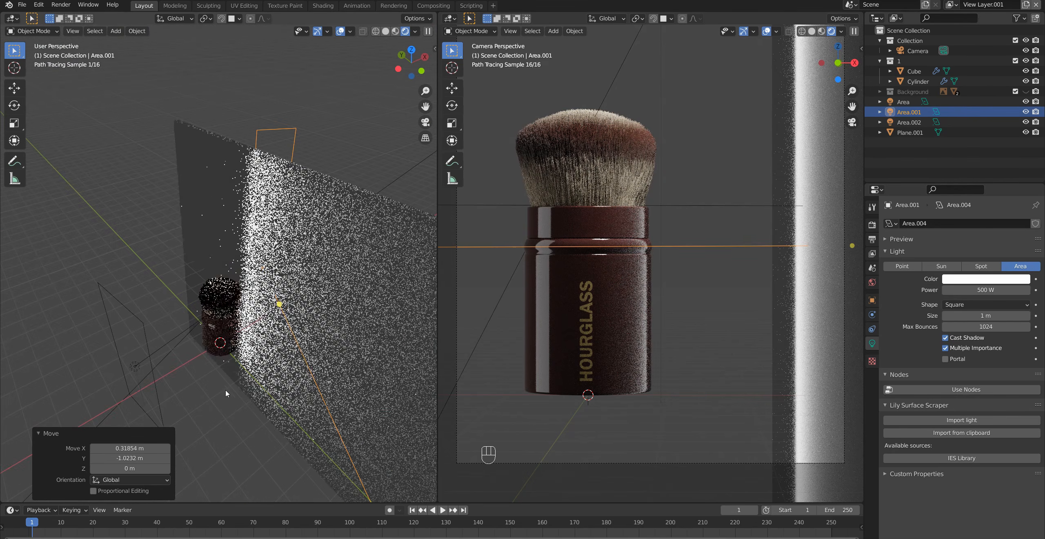
pyautogui.hotkey('shift', 'a')
pyautogui.moveTo(198, 405)
pyautogui.click(250, 440)
pyautogui.keyDown('shift'); pyautogui.moveTo(244, 436); pyautogui.dragTo(268, 376, button='middle'); pyautogui.keyUp('shift')
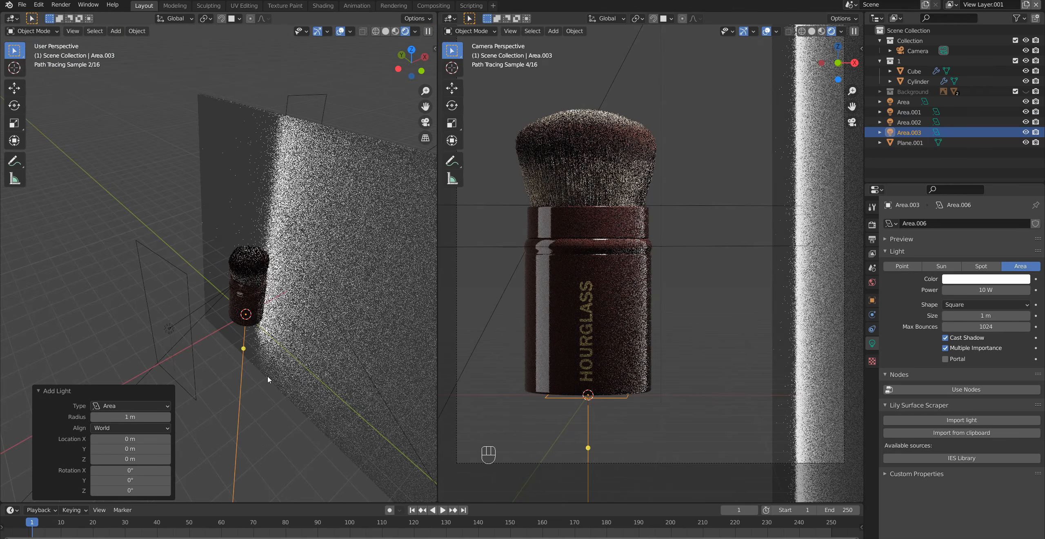
pyautogui.write('rx90')
pyautogui.press('Return')
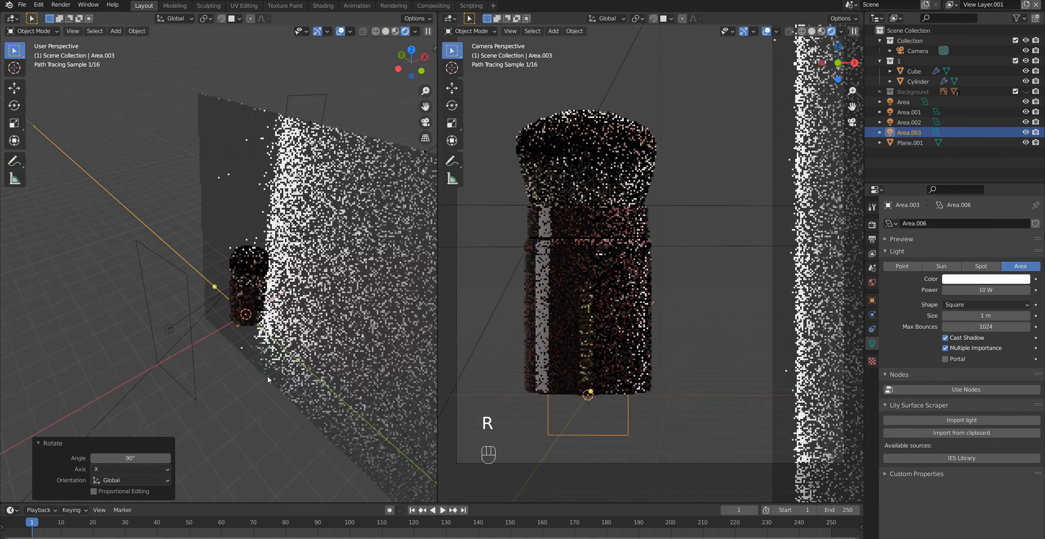
# Move the new area light about -2.085 m along X and 6.456 m along Y, and raise it about 2.274 m along Z
pyautogui.press('g')
pyautogui.hotkey('shift', 'z')
pyautogui.click(118, 302)
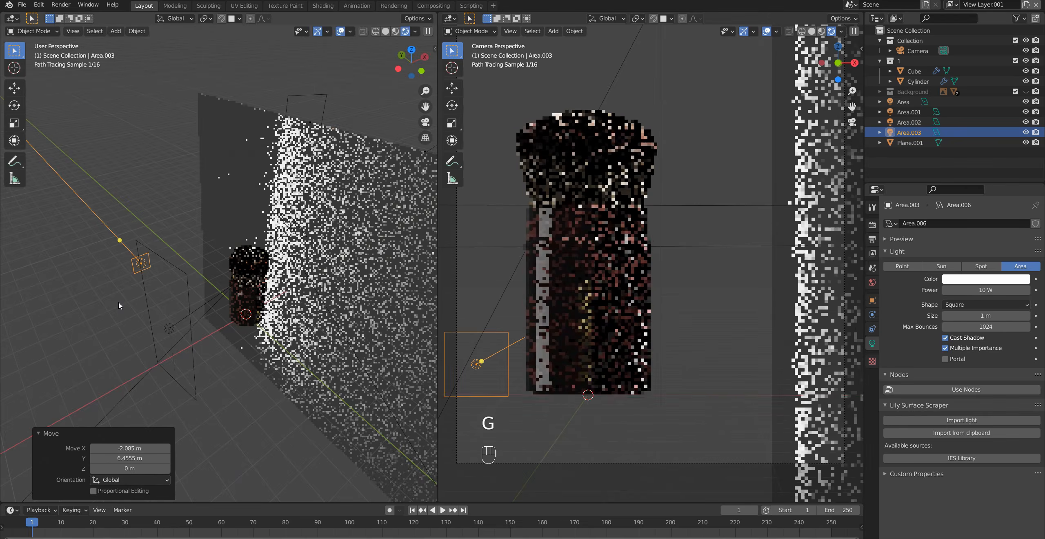
pyautogui.moveTo(137, 303); pyautogui.dragTo(196, 282, button='middle')
pyautogui.scroll(-3, 132, 358)
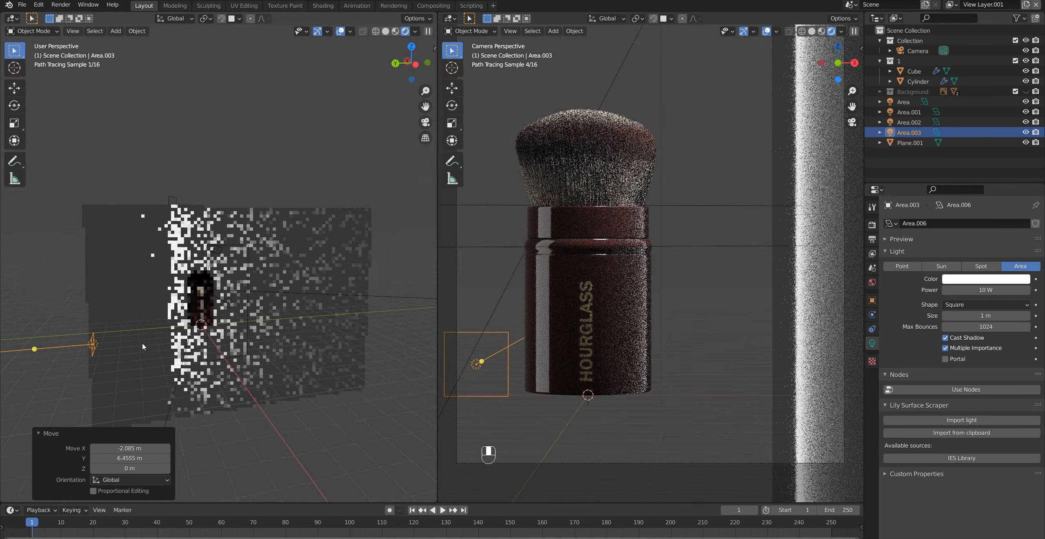
pyautogui.press('g')
pyautogui.press('z')
pyautogui.click(135, 306)
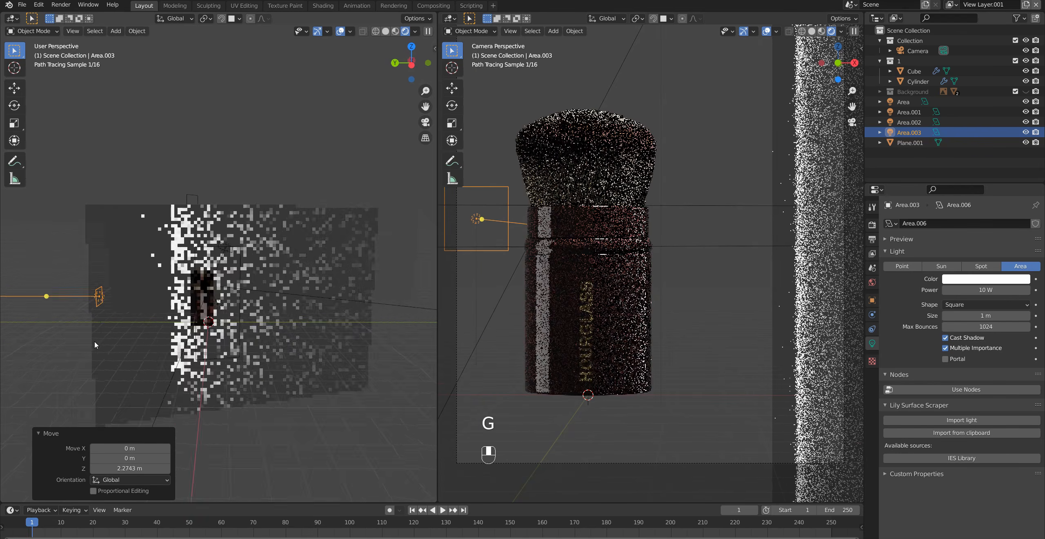
# Rotate the new area light about -79.4° around Z and scale it by about 14.216 along Z into a tall strip
pyautogui.moveTo(94, 340); pyautogui.dragTo(140, 330, button='middle')
pyautogui.press('r')
pyautogui.press('z')
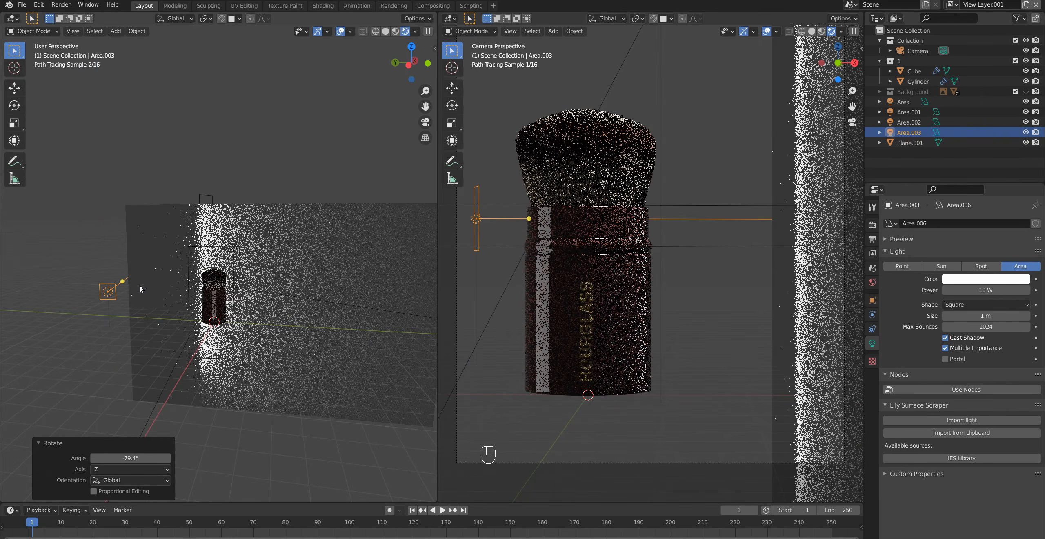
pyautogui.press('s')
pyautogui.press('z')
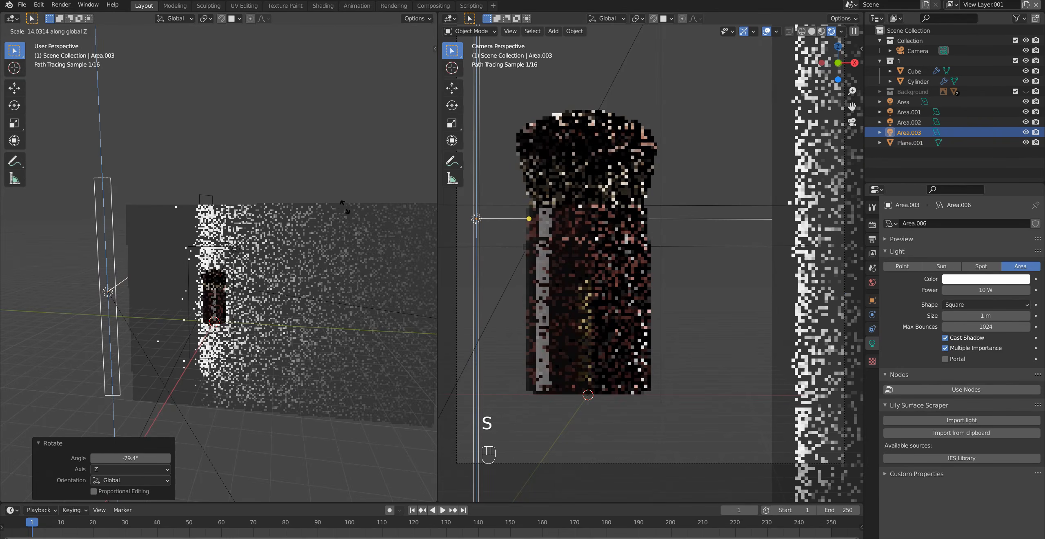
pyautogui.click(346, 199)
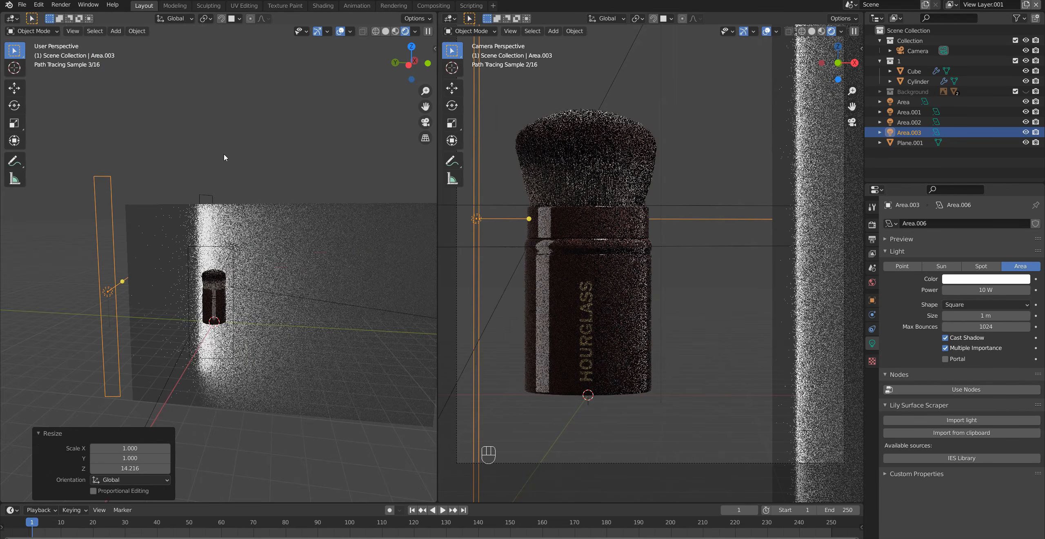
# Move the strip light horizontally about 0.07 m along X and -4.689 m along Y, and rotate it about -10.7° around Z
pyautogui.press('KP_7')
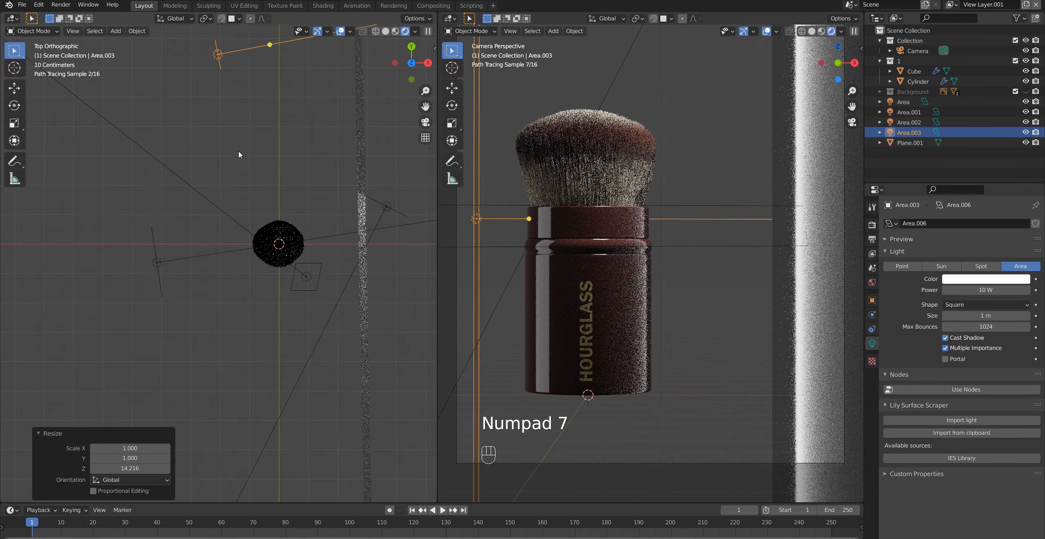
pyautogui.press('g')
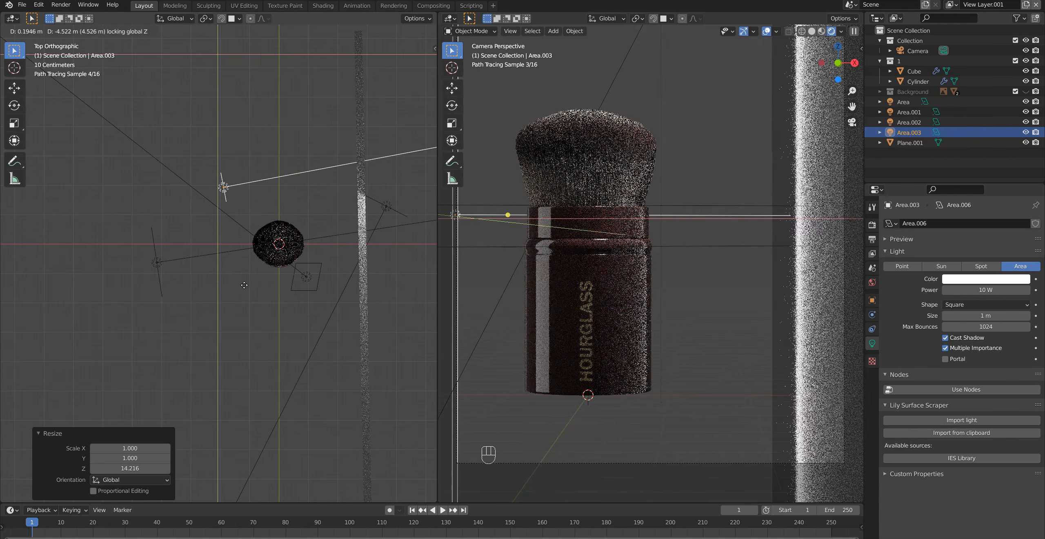
pyautogui.click(240, 290)
pyautogui.press('r')
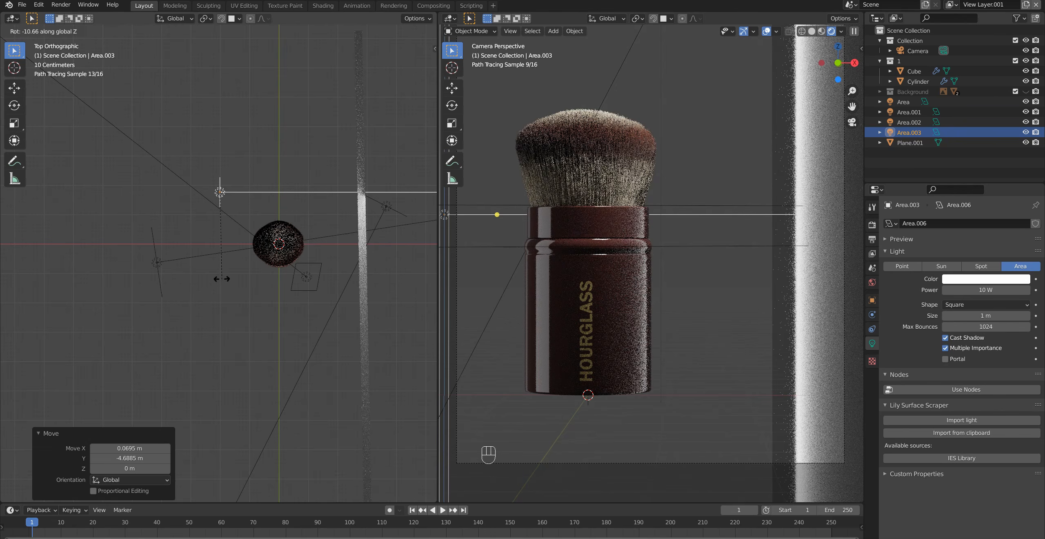
pyautogui.click(222, 279)
# Try a power of 100 W on the rear strip light
pyautogui.click(976, 287)
pyautogui.write('0')
pyautogui.press('Return')
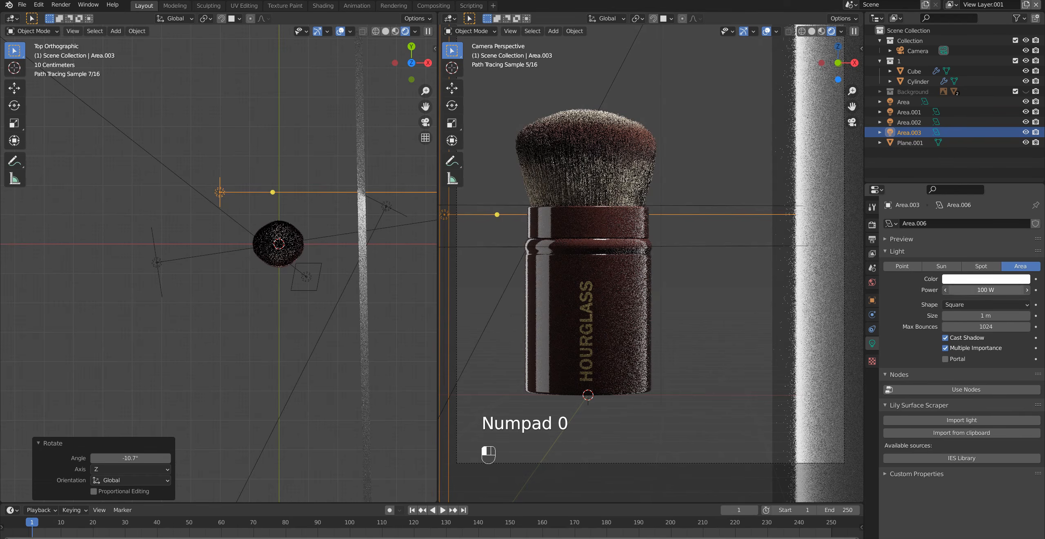
# Set the rear strip light's power to 50 W
pyautogui.click(985, 290)
pyautogui.write('50')
pyautogui.press('Return')
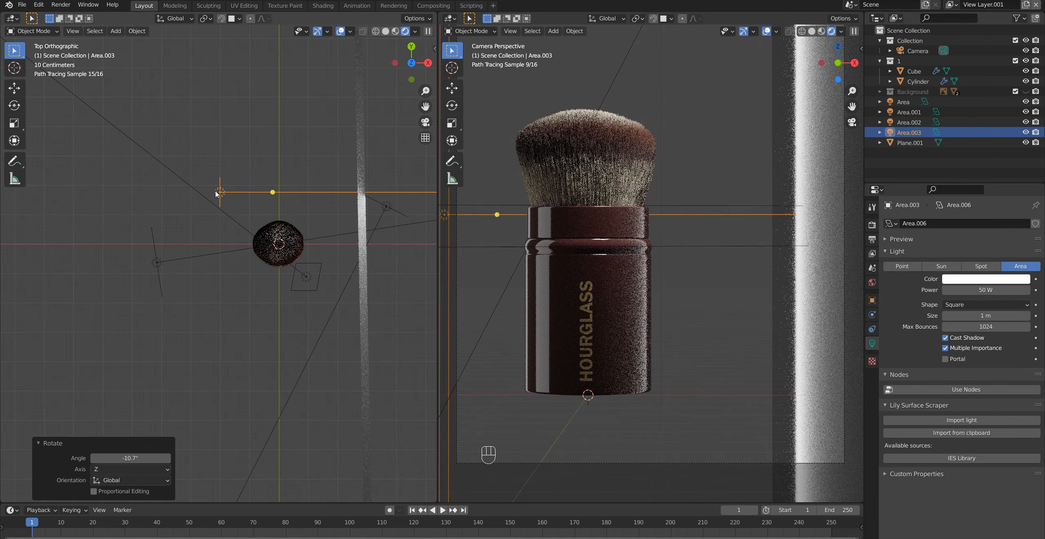
# Duplicate the rear strip light, moving the copy 3.4889 m along X and 0.0417 m along Y, and rotate it about 181° around Z
pyautogui.hotkey('shift', 'd')
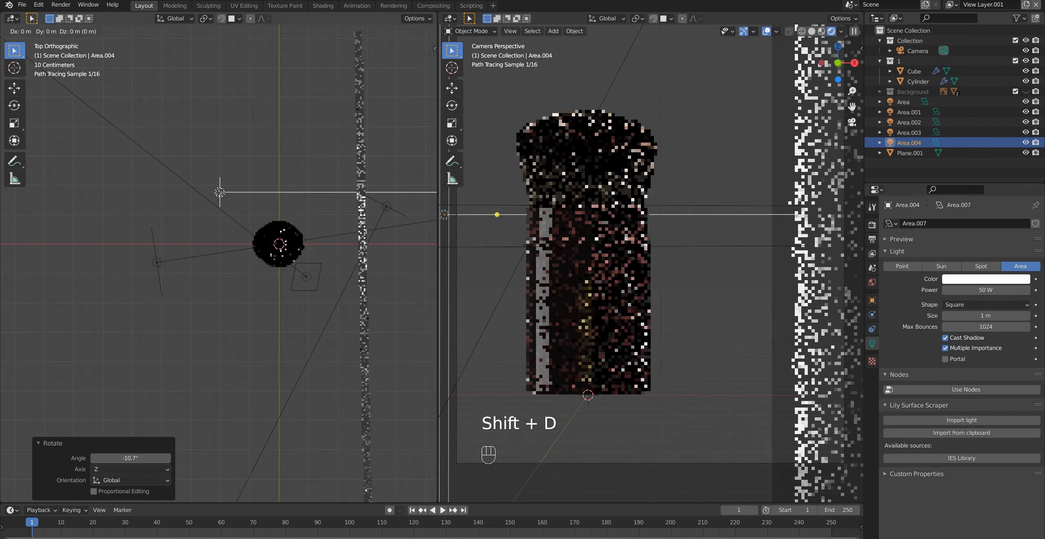
pyautogui.hotkey('shift', 'z')
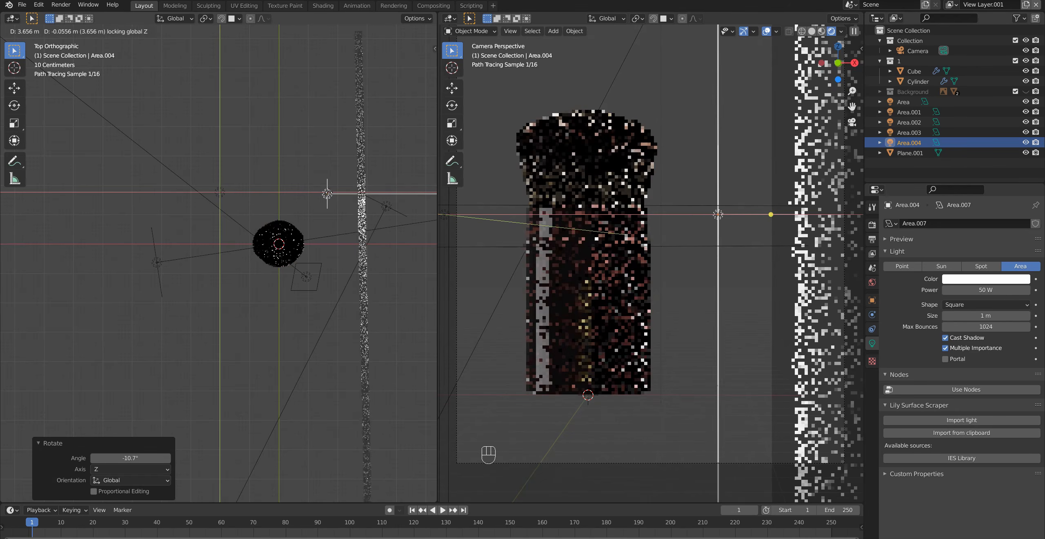
pyautogui.click(325, 188)
pyautogui.press('r')
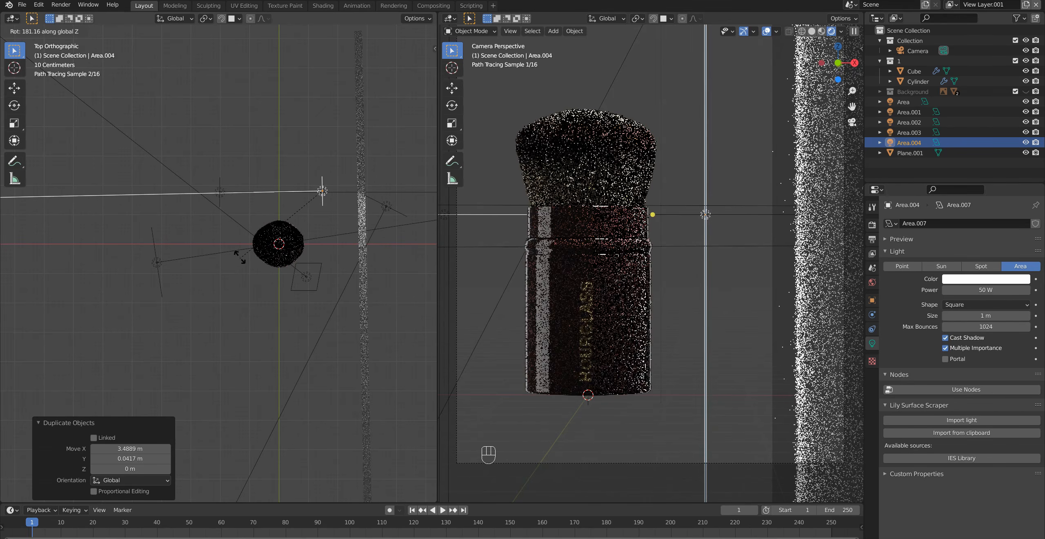
pyautogui.click(247, 256)
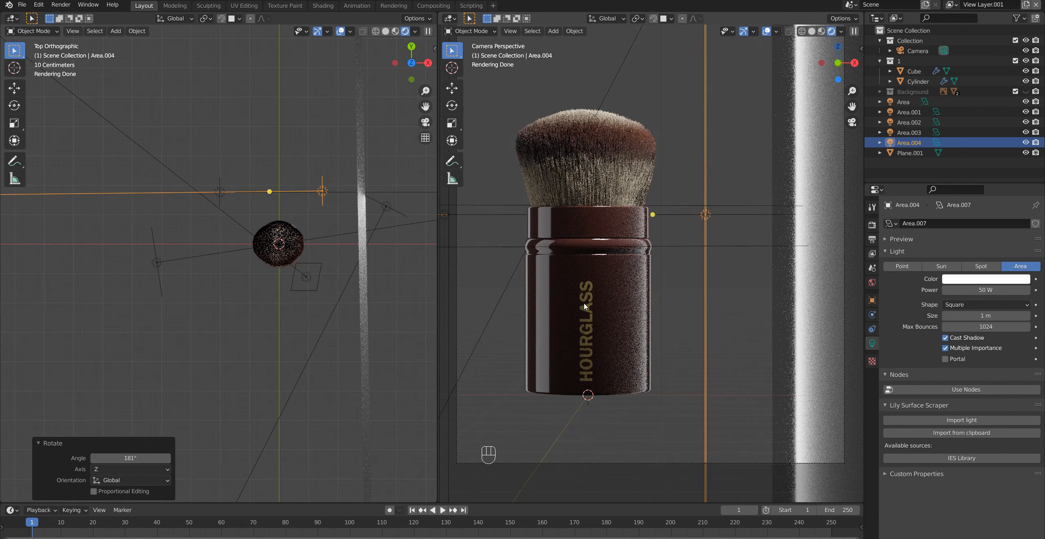
pyautogui.hotkey('alt', 'a')
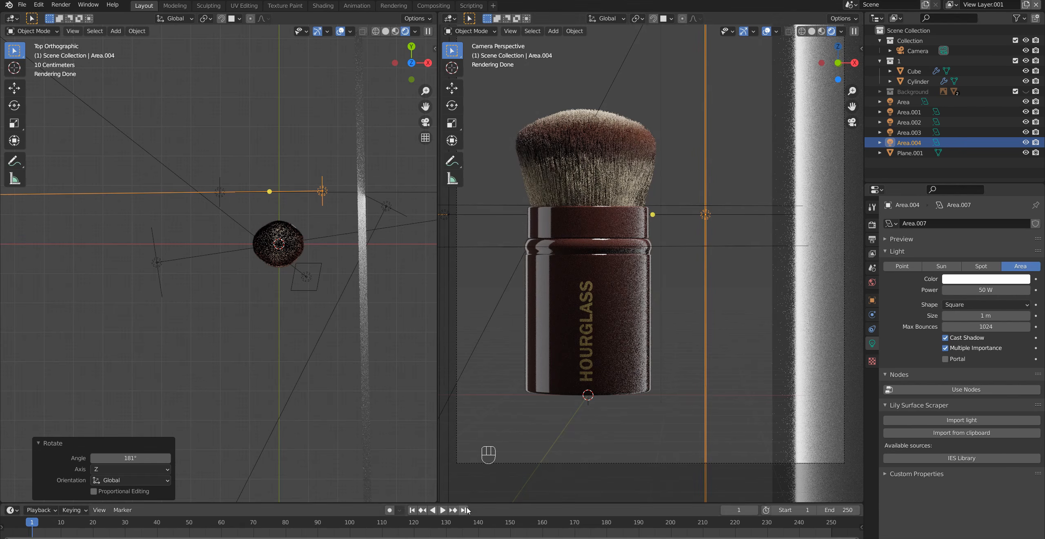
# Check the light setup in perspective, return to the camera view and render the image
pyautogui.click(873, 225)
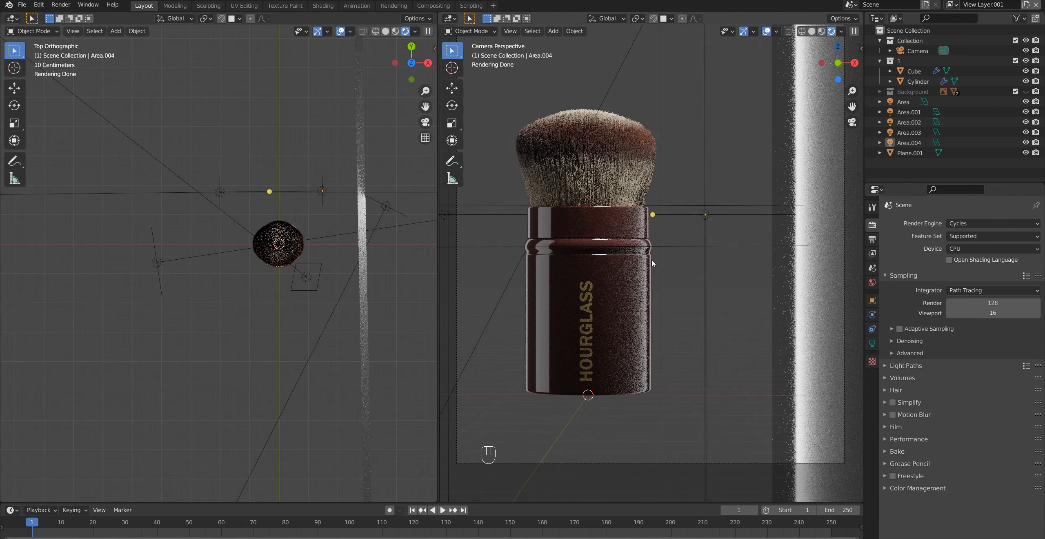
pyautogui.press('KP_0')
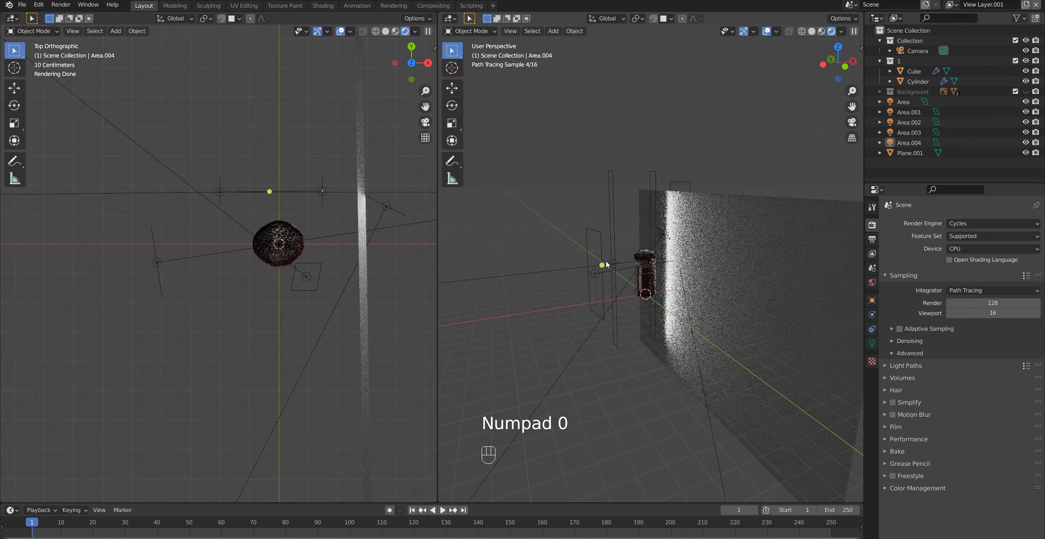
pyautogui.press('KP_0')
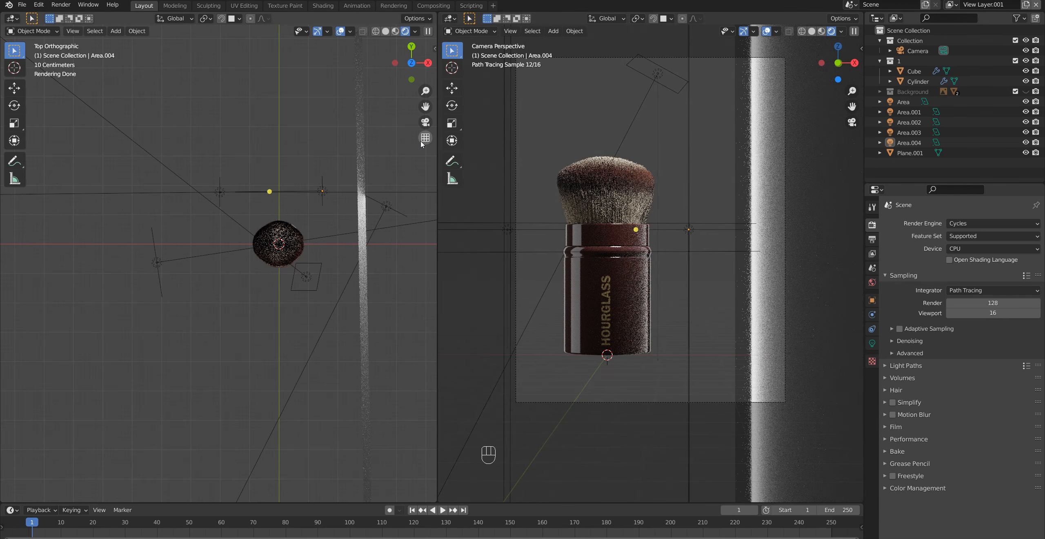
pyautogui.press('F12')
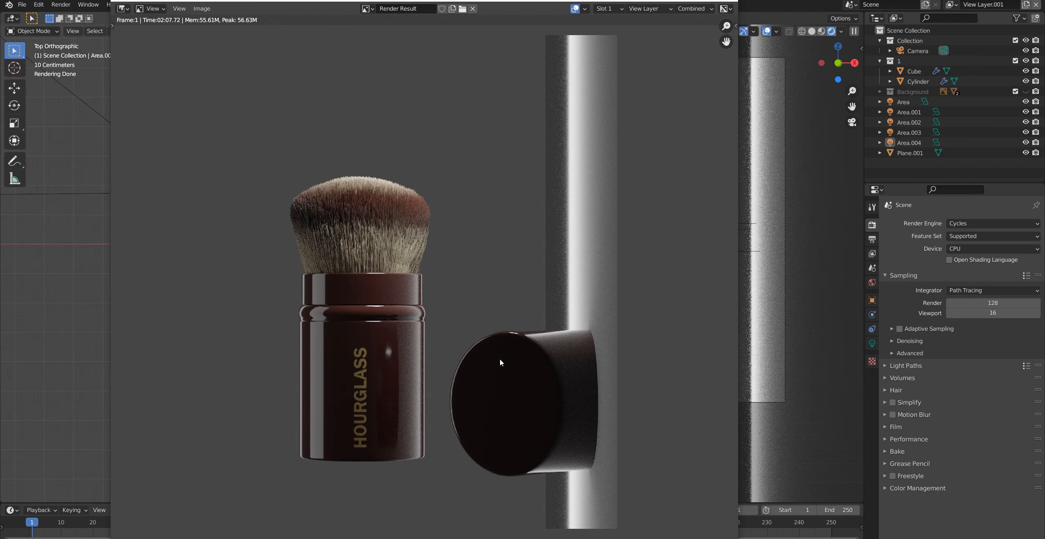
# Examine the rendered brush's bristles, handle reflections and lettering up close, and close the render result
pyautogui.scroll(-2, 384, 339)
pyautogui.scroll(3, 367, 347)
pyautogui.scroll(1, 358, 353)
pyautogui.moveTo(358, 354); pyautogui.dragTo(446, 329, button='middle')
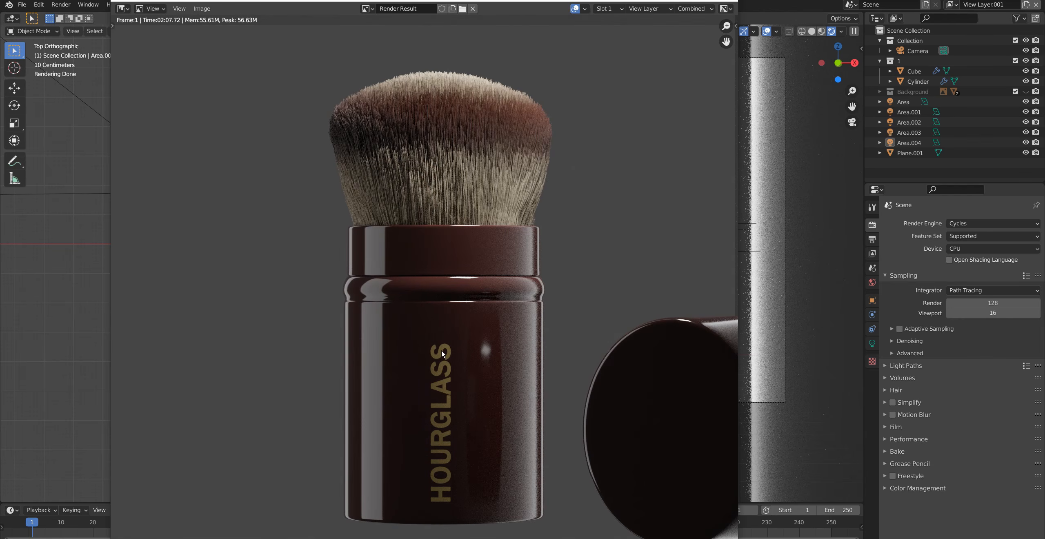
pyautogui.scroll(3, 441, 350)
pyautogui.scroll(-5, 441, 349)
pyautogui.scroll(2, 441, 356)
pyautogui.scroll(-2, 450, 335)
pyautogui.scroll(1, 437, 354)
pyautogui.scroll(1, 448, 386)
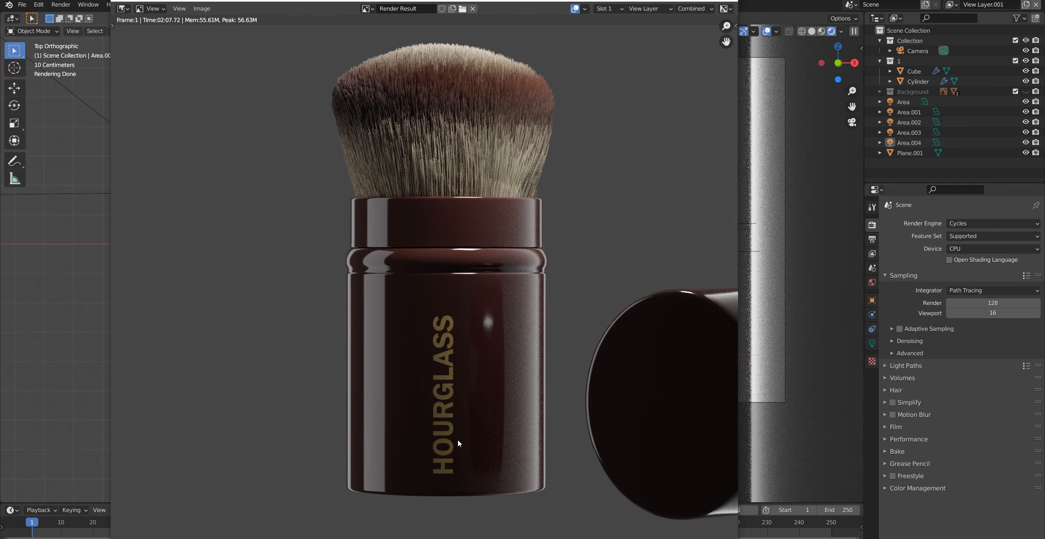
pyautogui.moveTo(458, 440); pyautogui.dragTo(460, 423, button='middle')
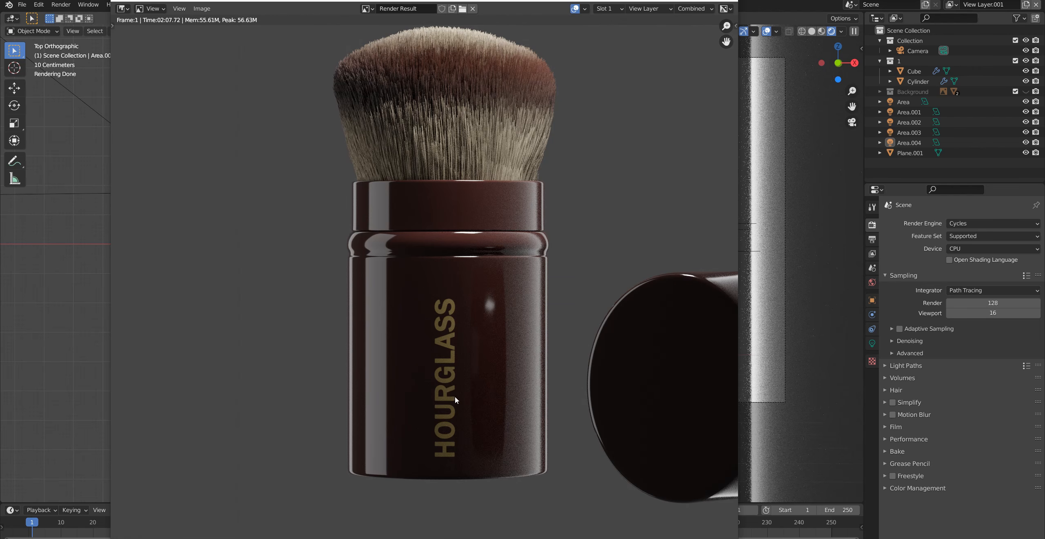
pyautogui.scroll(-1, 461, 387)
pyautogui.scroll(-1, 437, 374)
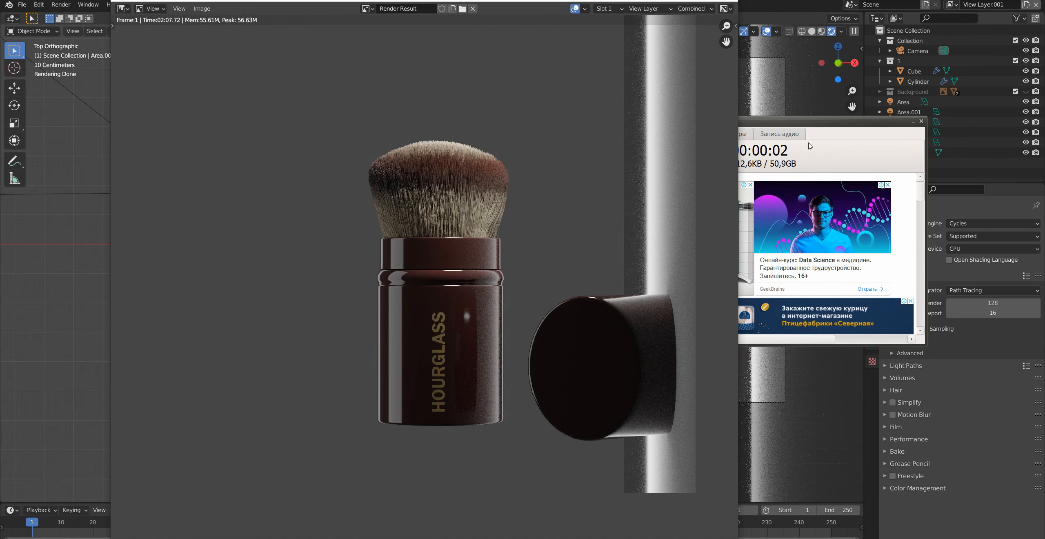
pyautogui.click(914, 122)
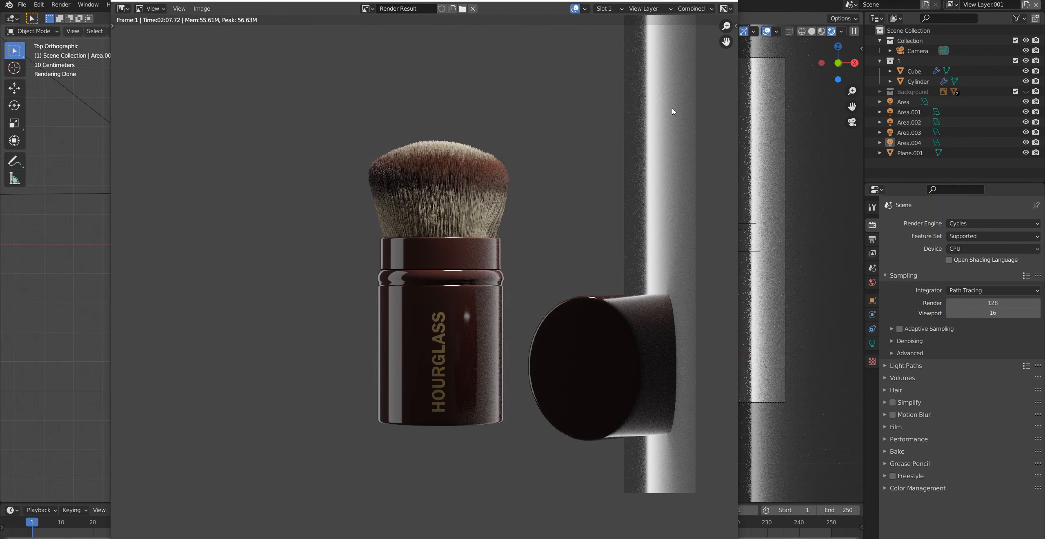
pyautogui.press('Escape')
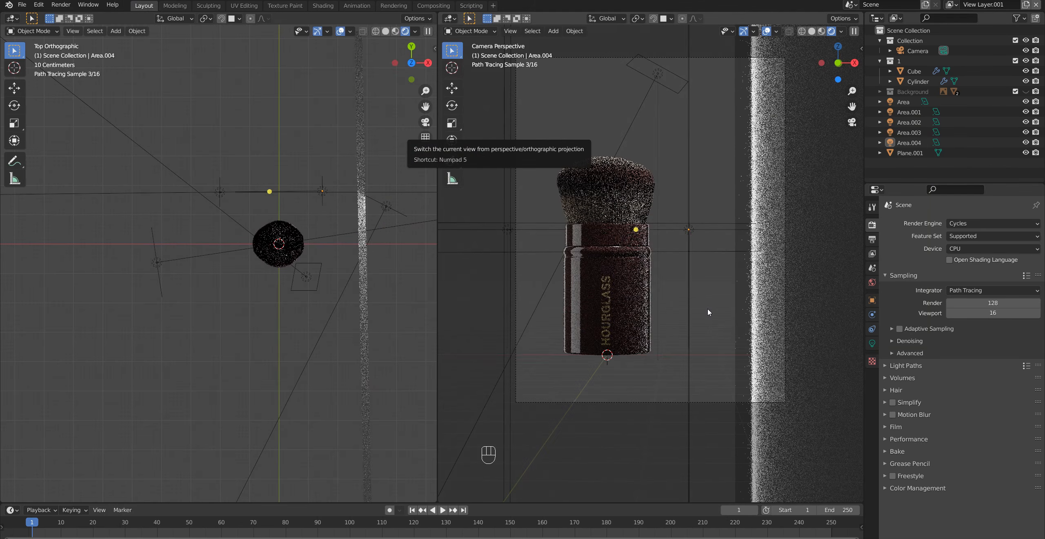
# Disable Cylinder.001 in renders, keeping it in the Background collection
pyautogui.click(880, 91)
pyautogui.click(916, 82)
pyautogui.click(915, 71)
pyautogui.click(915, 82)
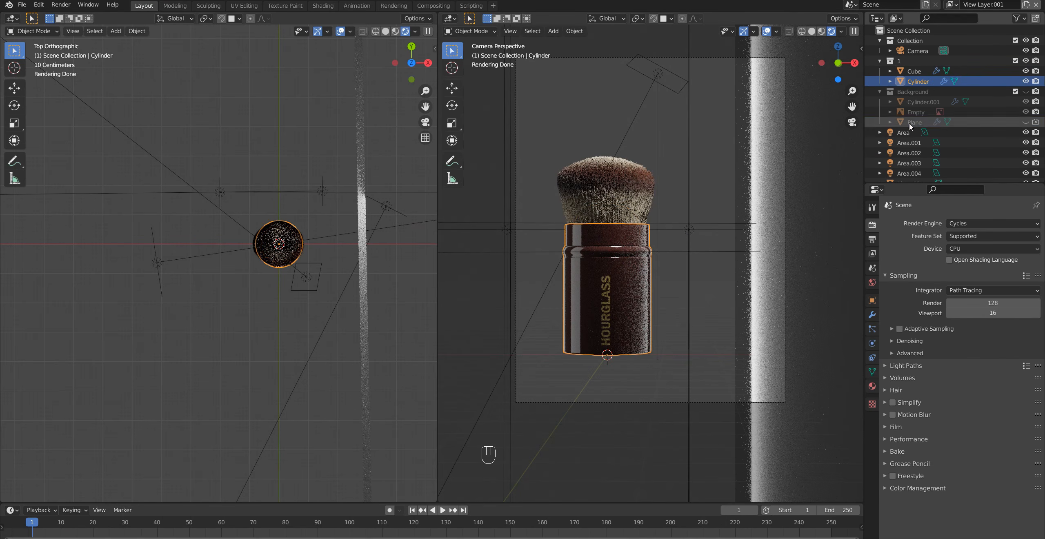
pyautogui.click(915, 101)
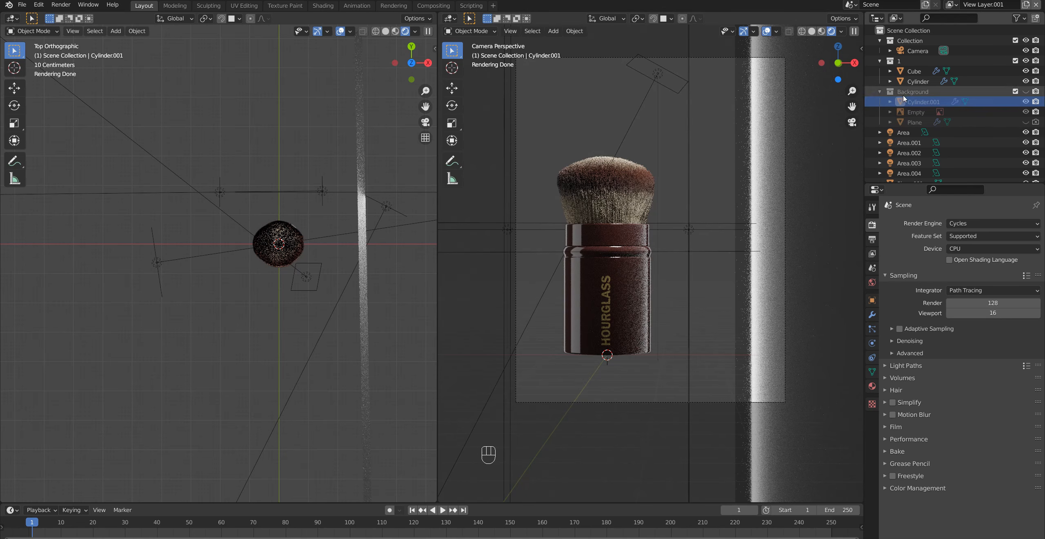
pyautogui.moveTo(912, 101); pyautogui.dragTo(901, 60)
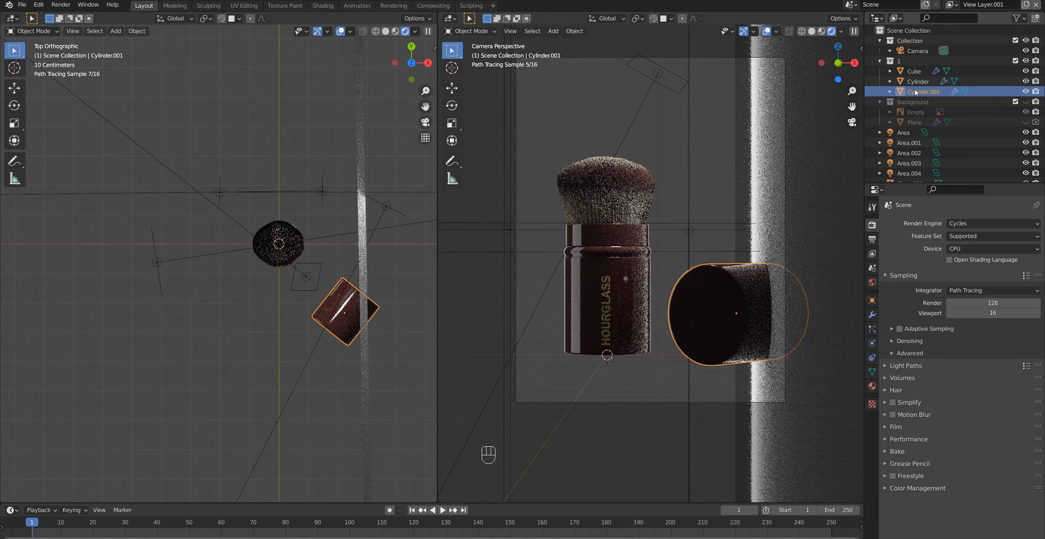
pyautogui.moveTo(915, 91); pyautogui.dragTo(917, 100)
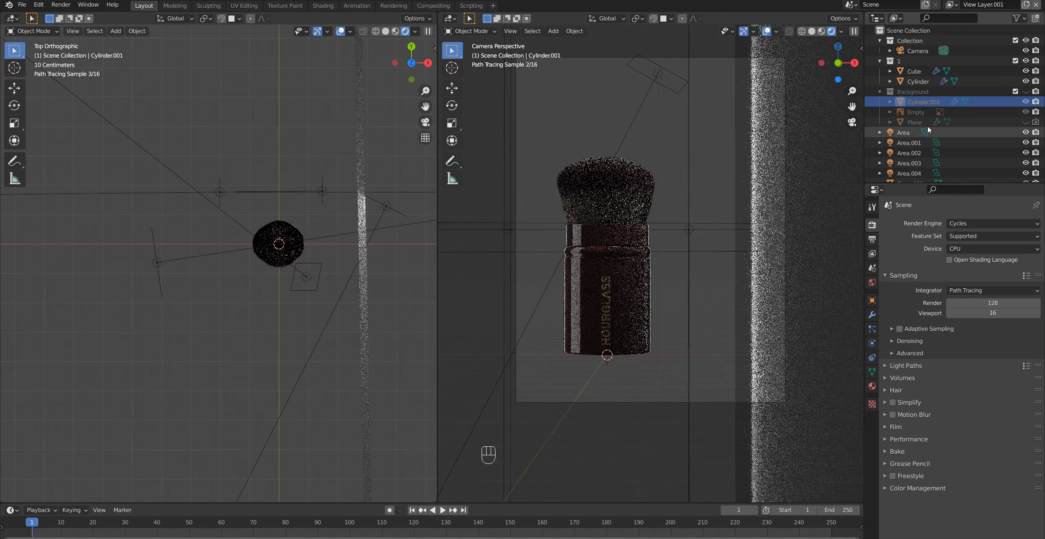
pyautogui.click(1037, 102)
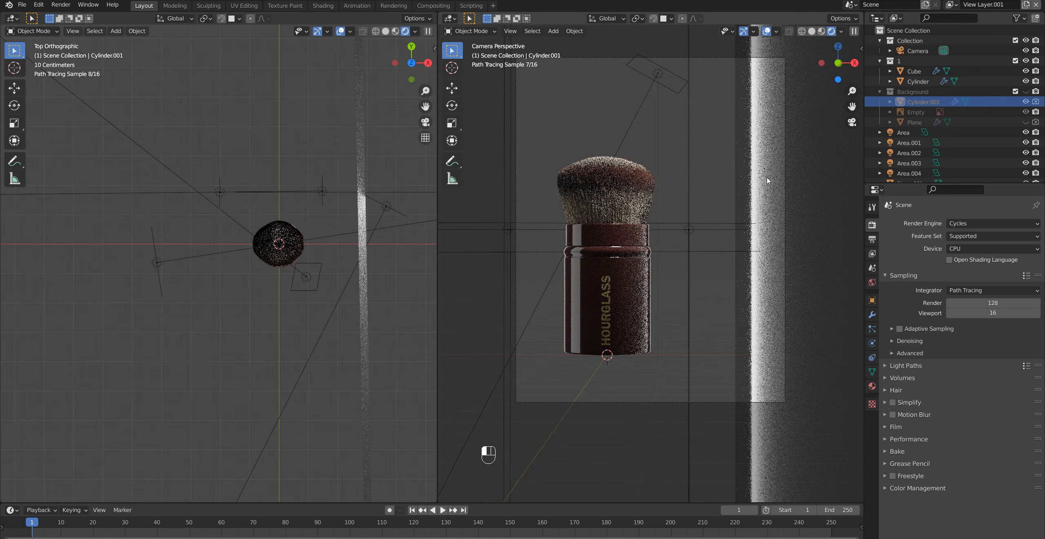
# Move the translucent panel Plane.001 into the Background collection and disable it in renders
pyautogui.click(752, 186)
pyautogui.scroll(-1, 942, 155)
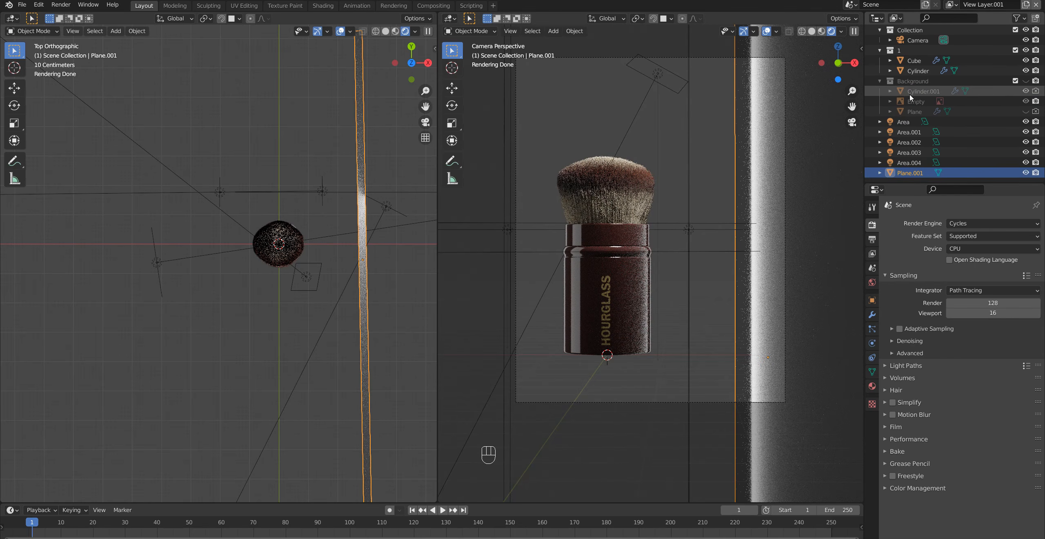
pyautogui.moveTo(914, 173); pyautogui.dragTo(930, 83)
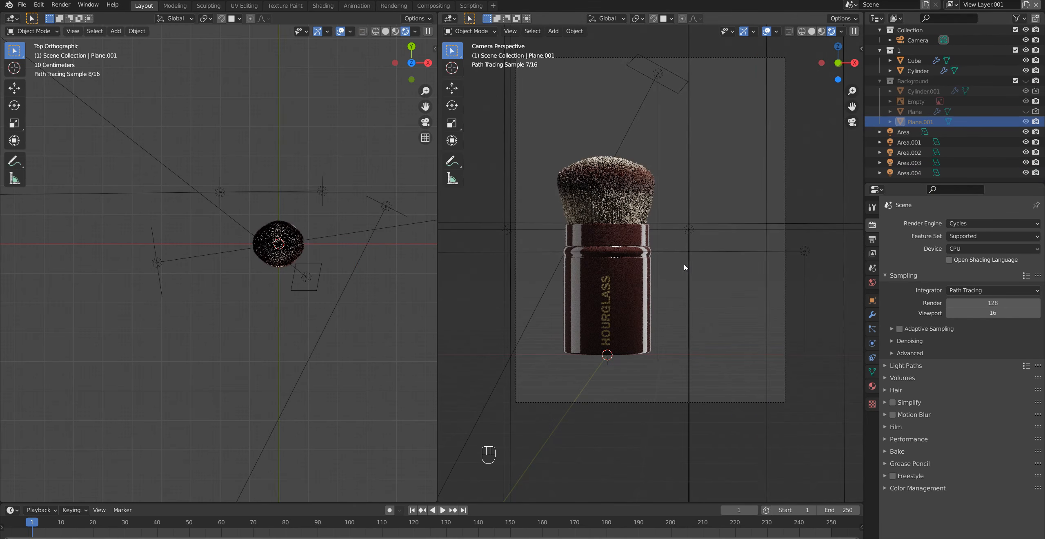
pyautogui.click(1036, 121)
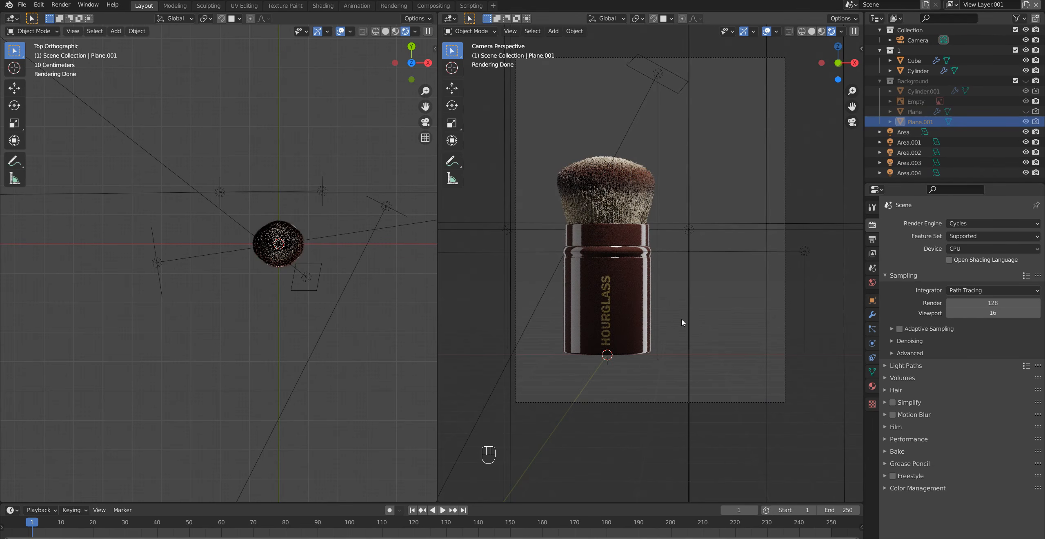
# Replace the top view with the Shader Editor and show the brush handle's gold lettering shader
pyautogui.click(12, 18)
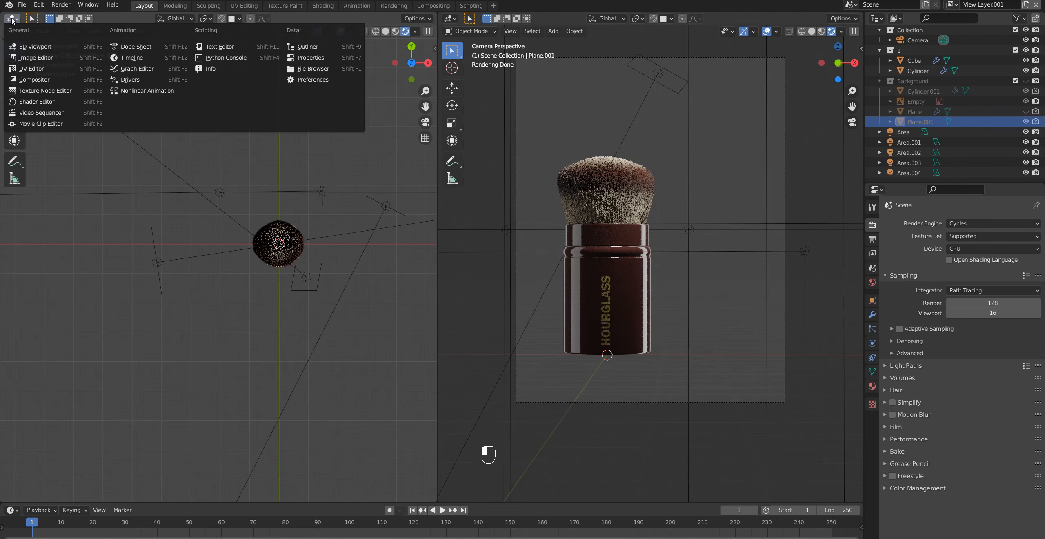
pyautogui.click(45, 102)
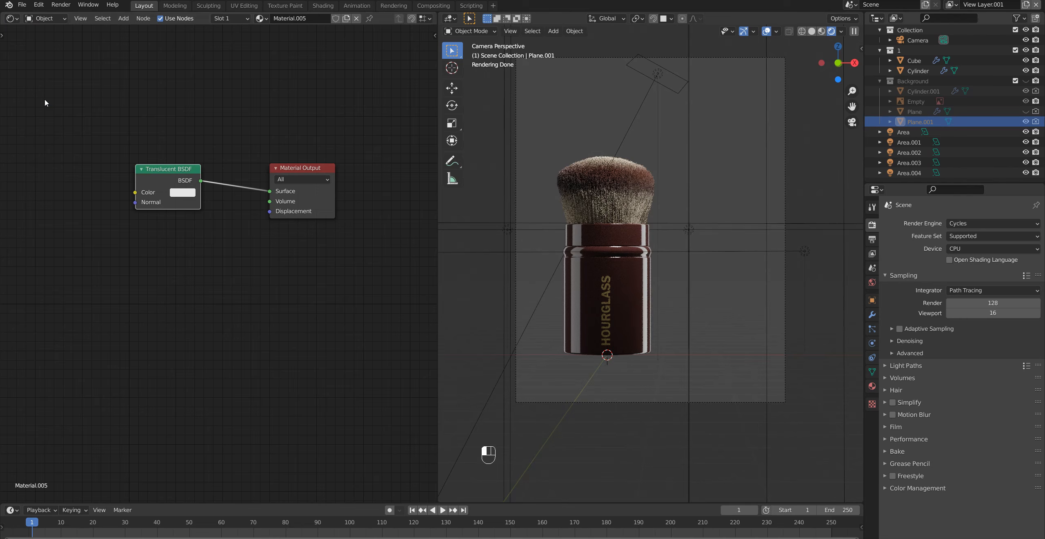
pyautogui.click(601, 322)
pyautogui.scroll(4, 102, 302)
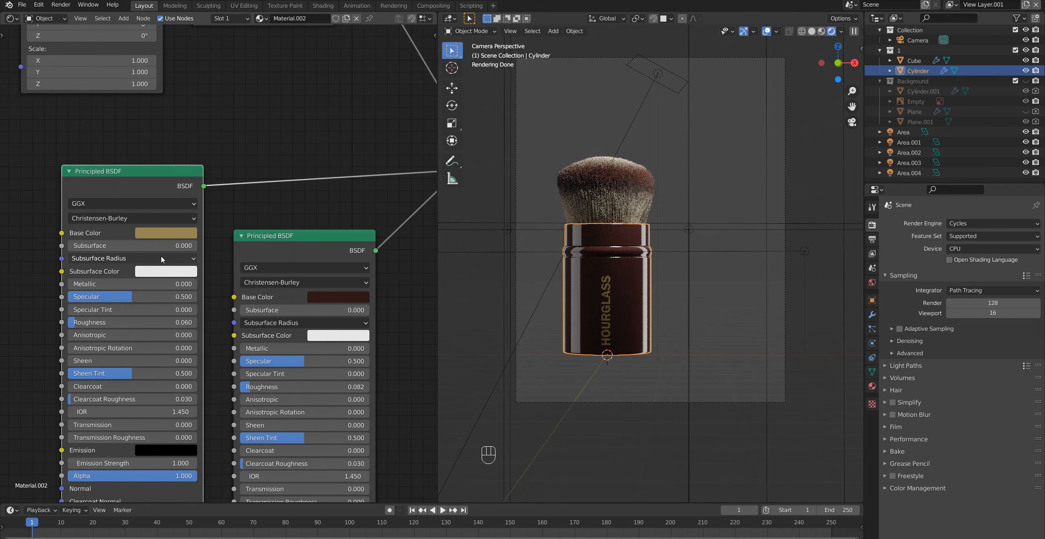
pyautogui.scroll(1, 161, 255)
# Set the gold lettering shader's Metallic to 1.000, Specular to 0.893, Roughness to 0.042 and Clearcoat to 0.680
pyautogui.moveTo(127, 288); pyautogui.dragTo(192, 287)
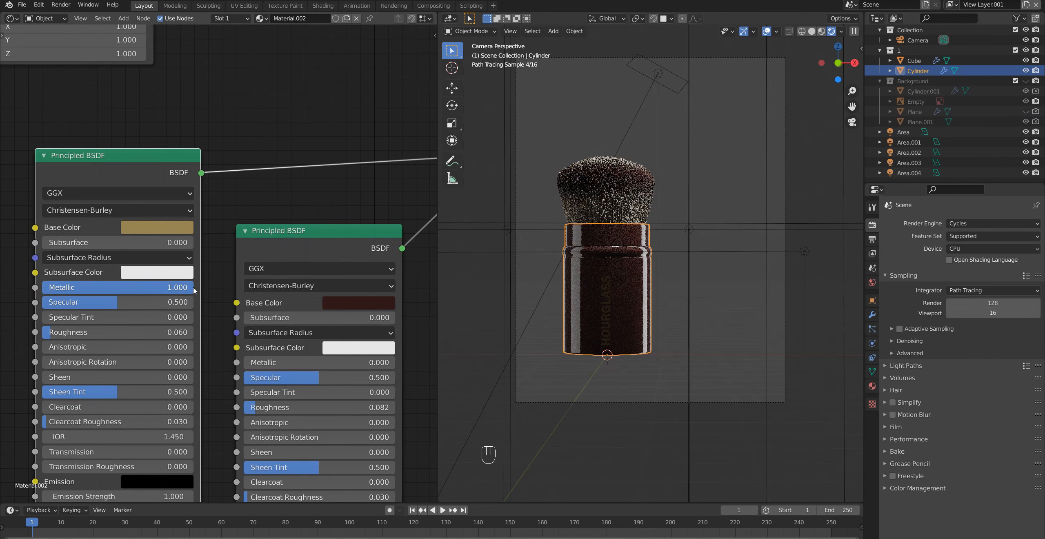
pyautogui.moveTo(192, 302)
pyautogui.mouseDown()
pyautogui.moveTo(154, 302)
pyautogui.moveTo(188, 302)
pyautogui.moveTo(178, 302)
pyautogui.mouseUp()
pyautogui.moveTo(97, 337); pyautogui.dragTo(94, 337)
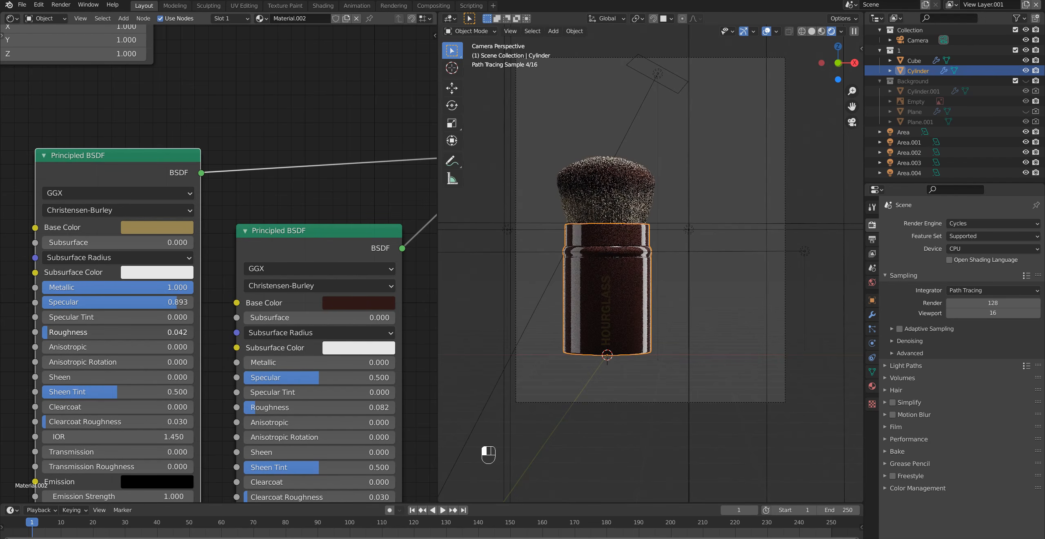
pyautogui.moveTo(94, 406); pyautogui.dragTo(196, 407)
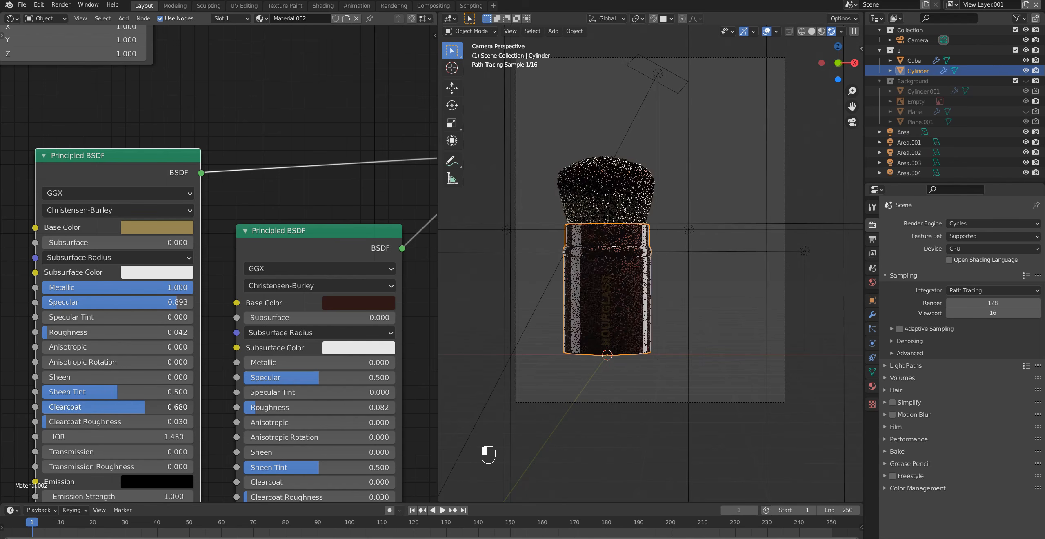
# Inspect the handle's lettering up close and set the gold shader's Metallic to 0.000
pyautogui.scroll(4, 554, 347)
pyautogui.scroll(2, 555, 348)
pyautogui.keyDown('shift'); pyautogui.moveTo(518, 359); pyautogui.dragTo(611, 235, button='middle'); pyautogui.keyUp('shift')
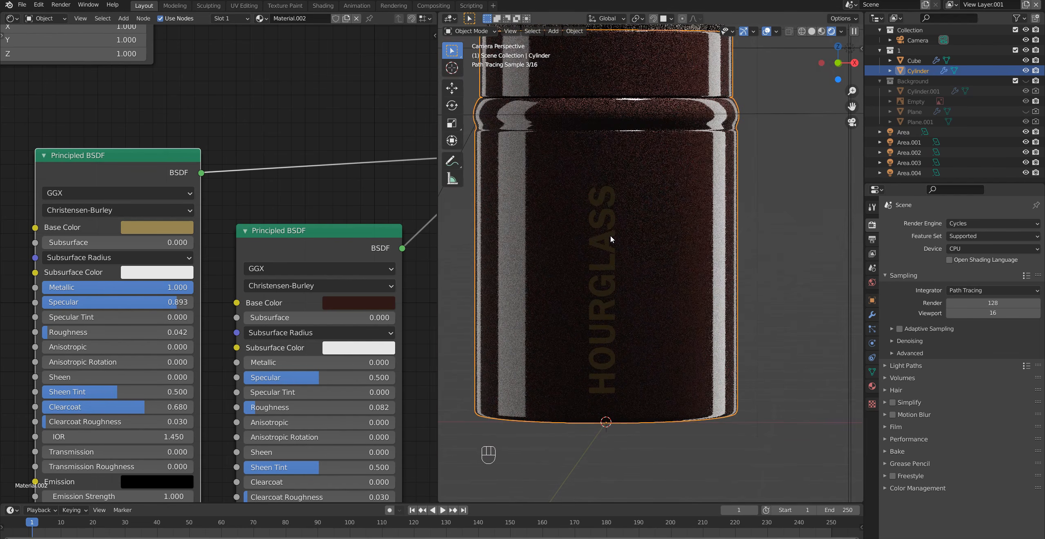
pyautogui.moveTo(189, 288); pyautogui.dragTo(45, 288)
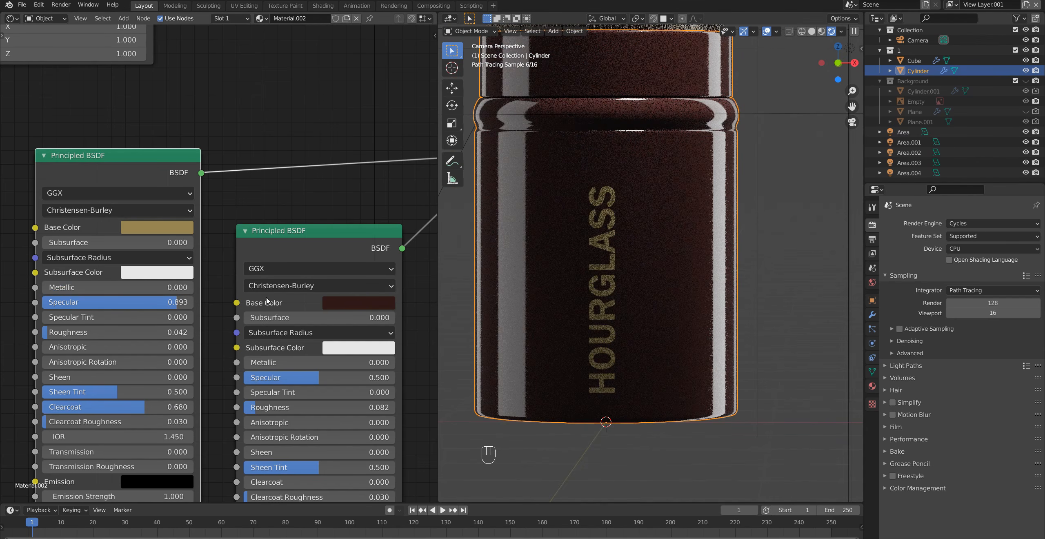
# Brighten the gold lettering shader's base color to a light yellow by raising its HSV value
pyautogui.click(163, 230)
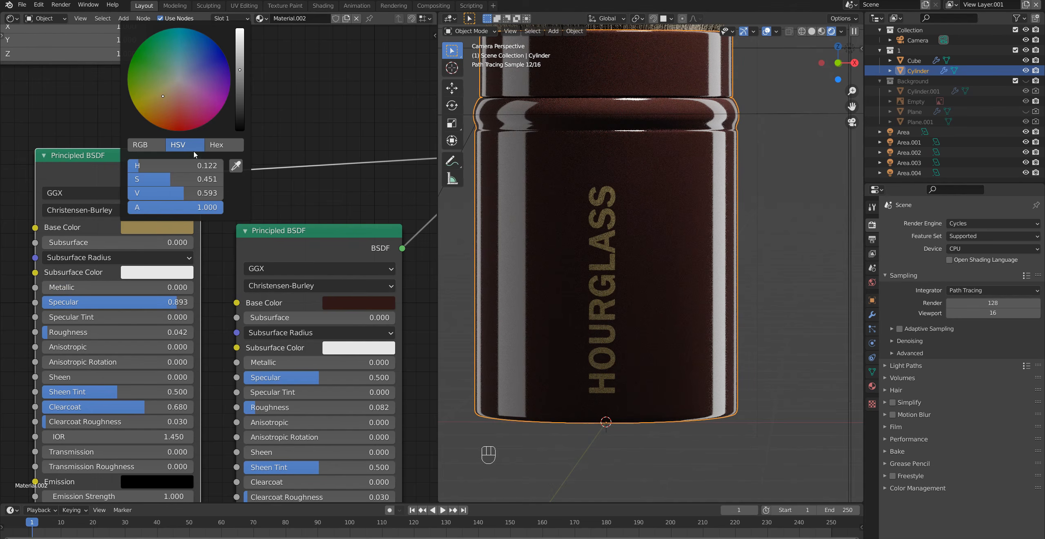
pyautogui.moveTo(149, 193); pyautogui.dragTo(197, 193)
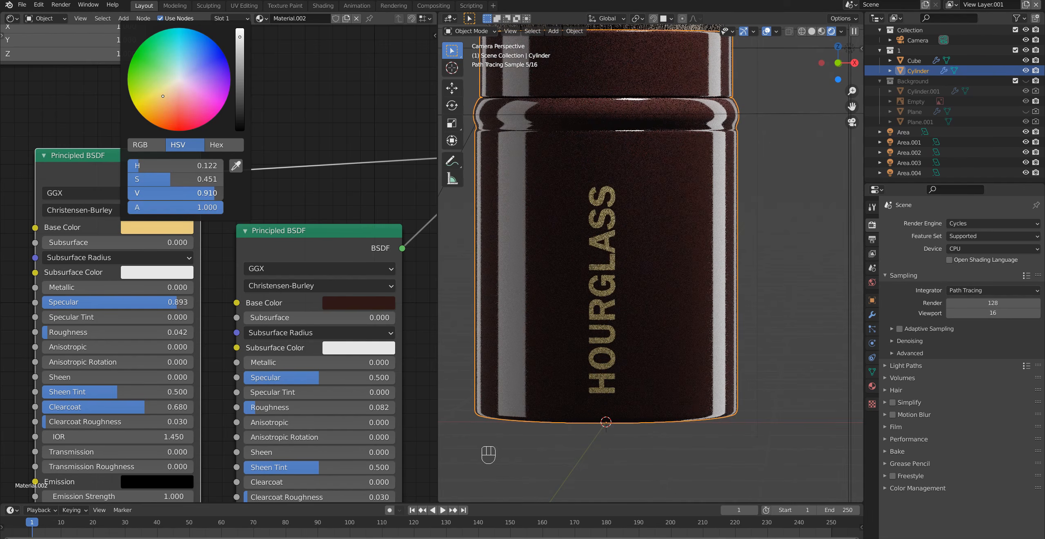
pyautogui.moveTo(198, 194); pyautogui.dragTo(202, 193)
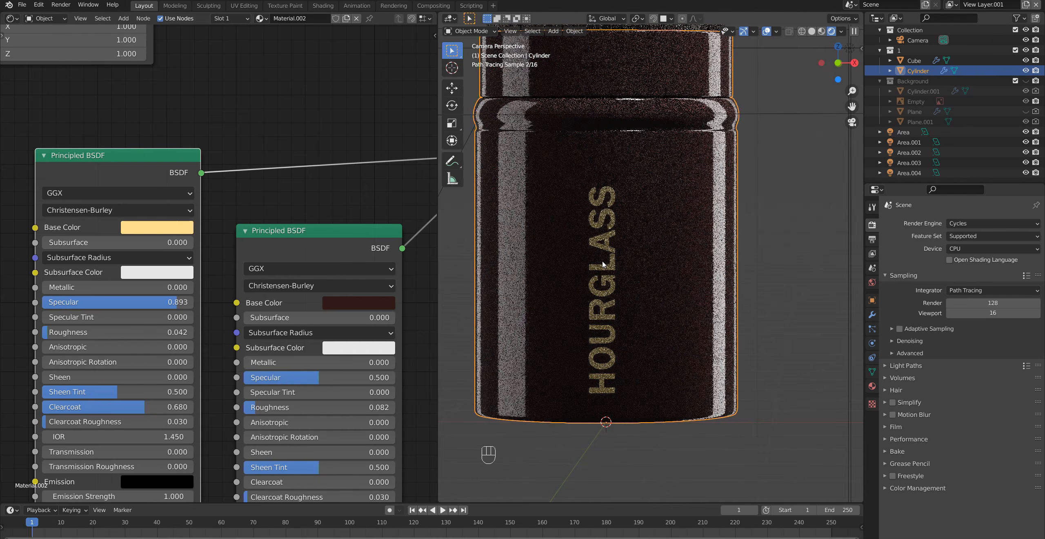
pyautogui.scroll(-4, 604, 263)
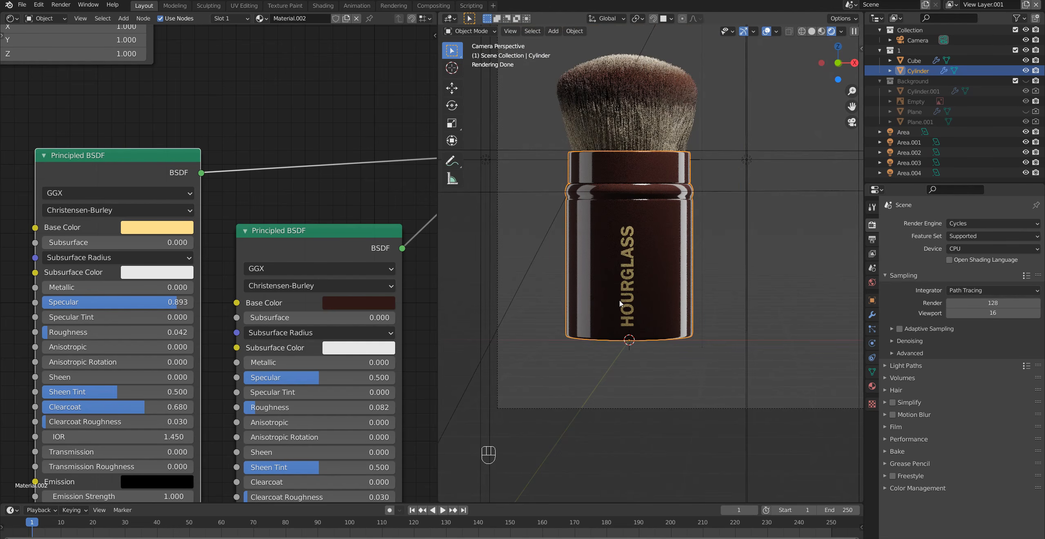
pyautogui.keyDown('shift'); pyautogui.moveTo(620, 247); pyautogui.dragTo(740, 291, button='middle'); pyautogui.keyUp('shift')
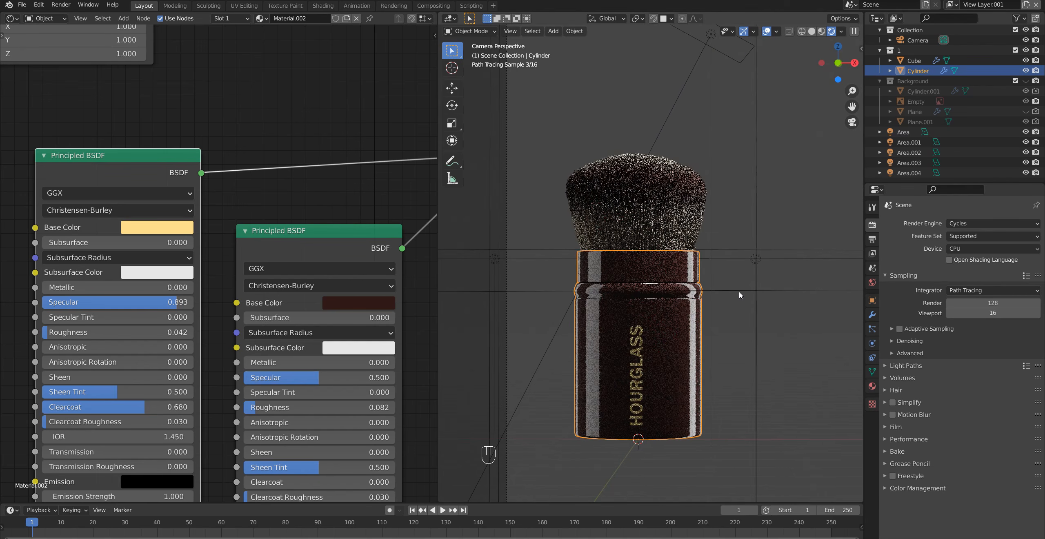
pyautogui.click(748, 315)
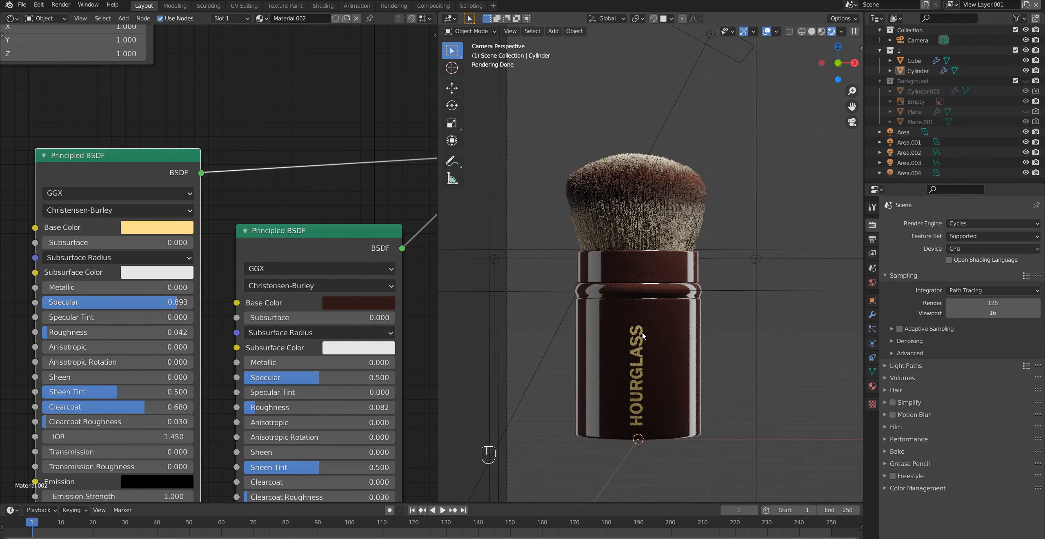
pyautogui.press('F12')
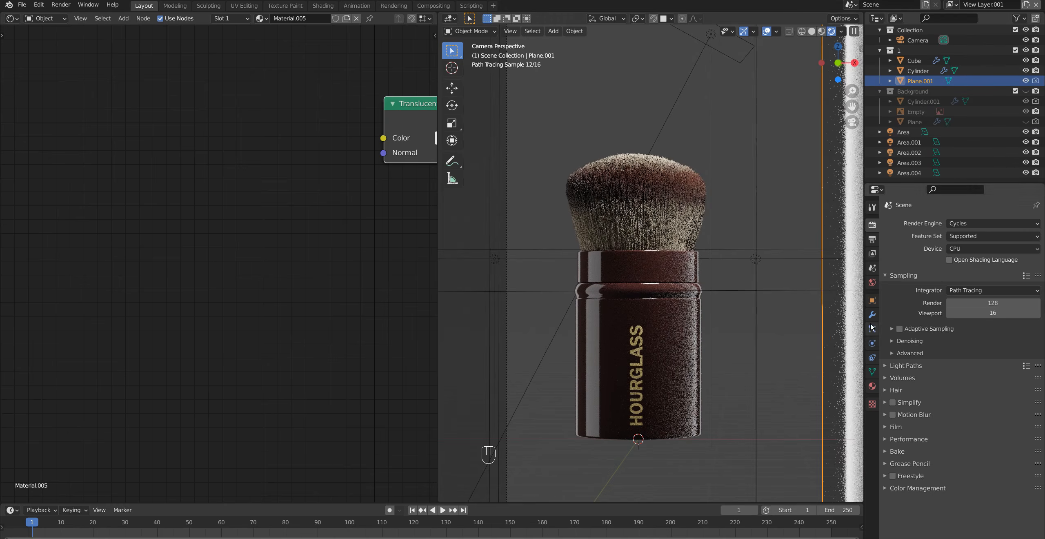
pyautogui.scroll(-3, 949, 454)
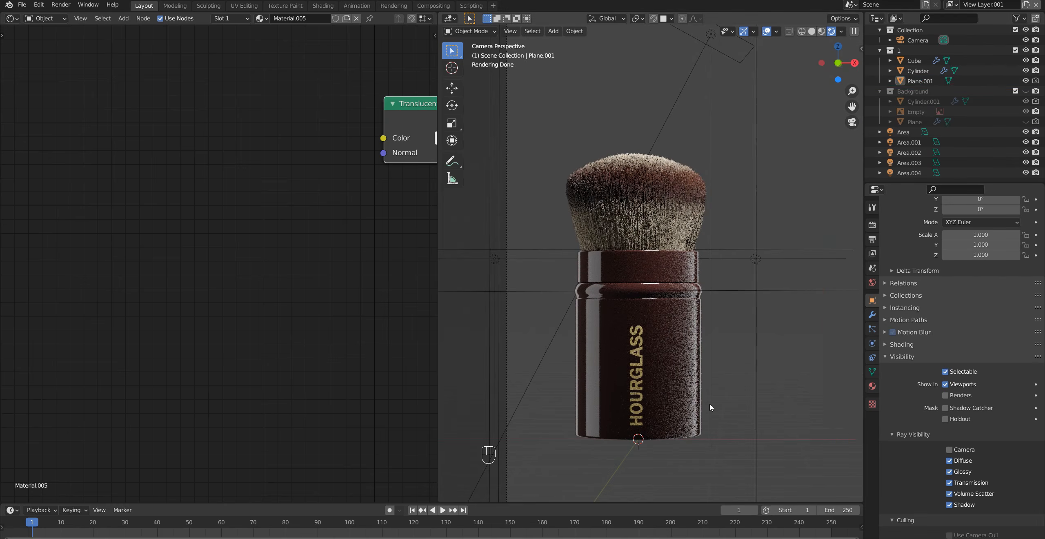
pyautogui.press('F12')
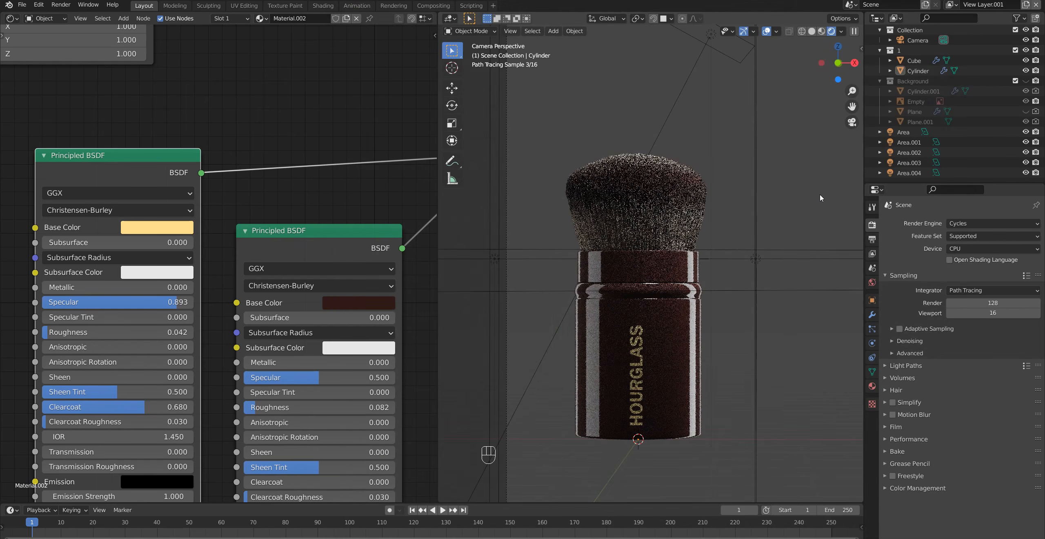
# Move Plane.001 from the Background collection into collection 1 and turn off its Camera ray visibility
pyautogui.click(909, 122)
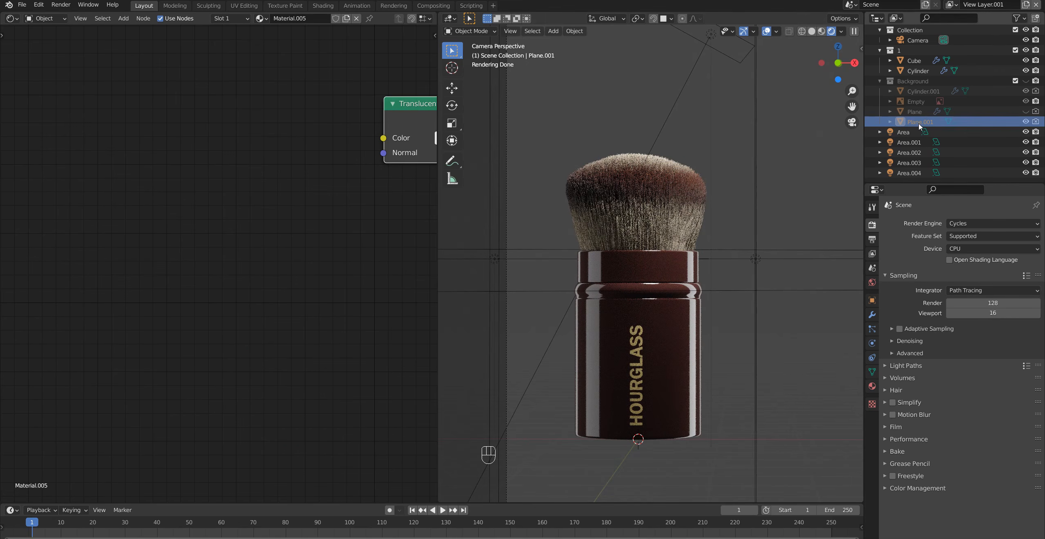
pyautogui.moveTo(919, 121); pyautogui.dragTo(912, 48)
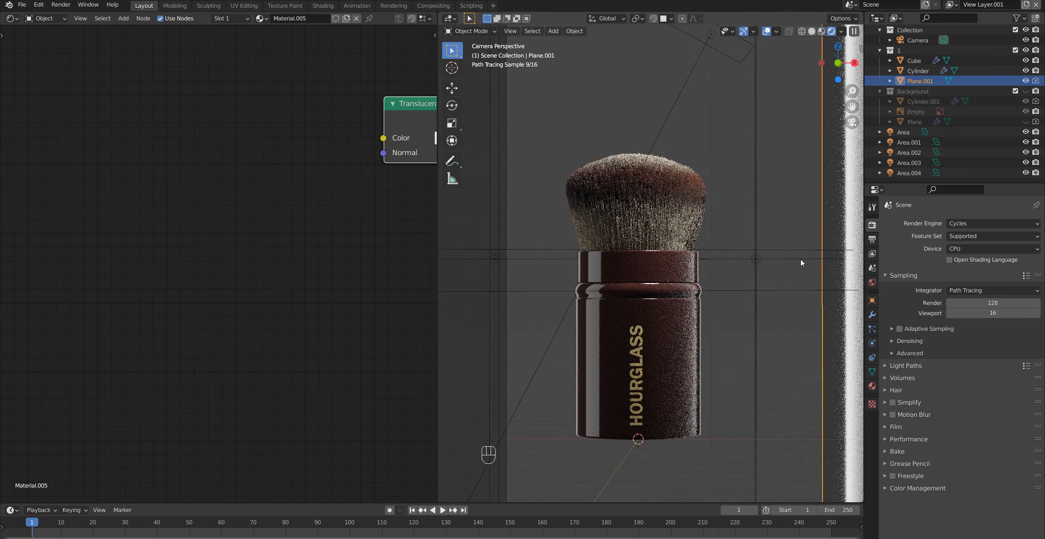
pyautogui.click(873, 301)
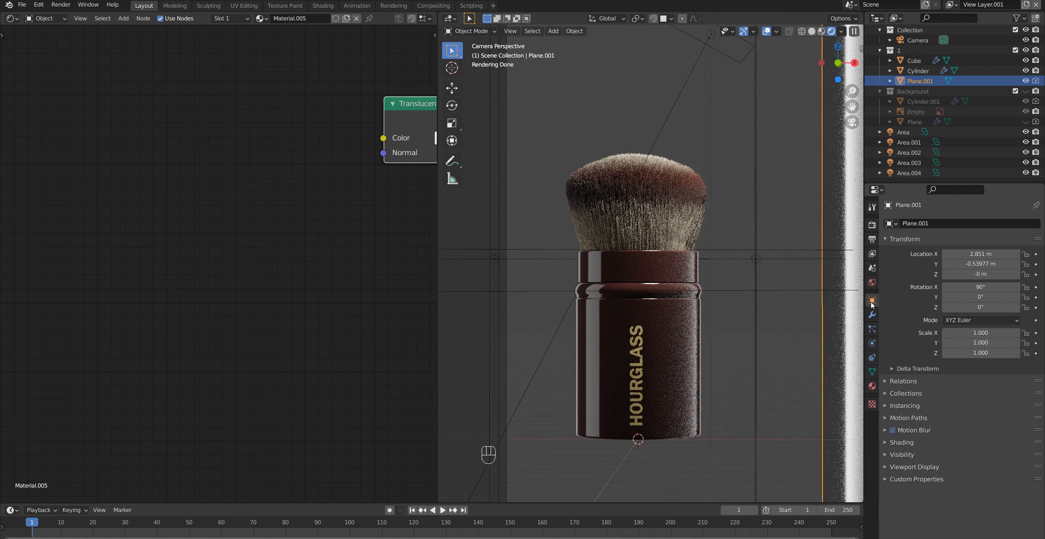
pyautogui.click(884, 453)
pyautogui.scroll(-5, 939, 471)
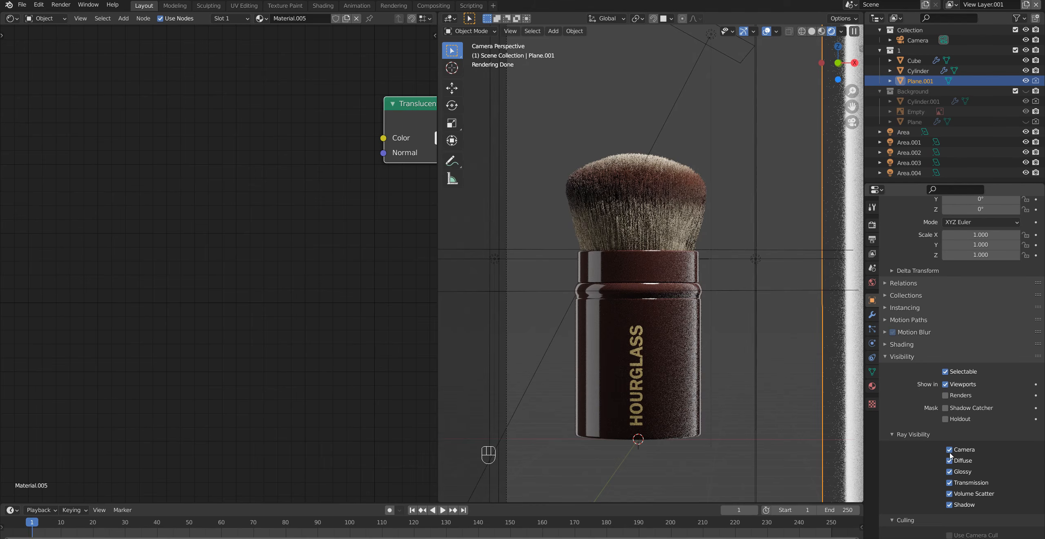
pyautogui.click(949, 450)
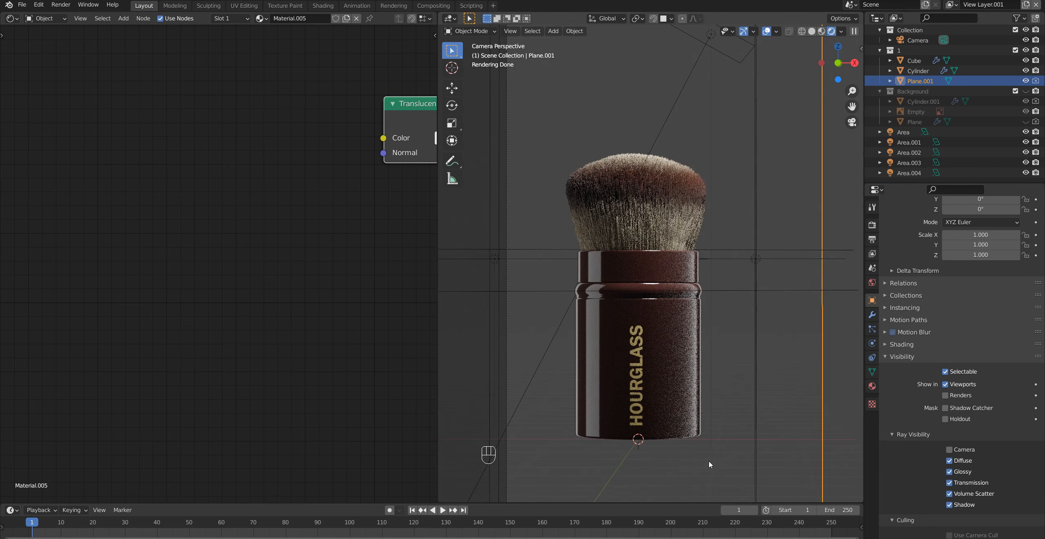
pyautogui.click(710, 403)
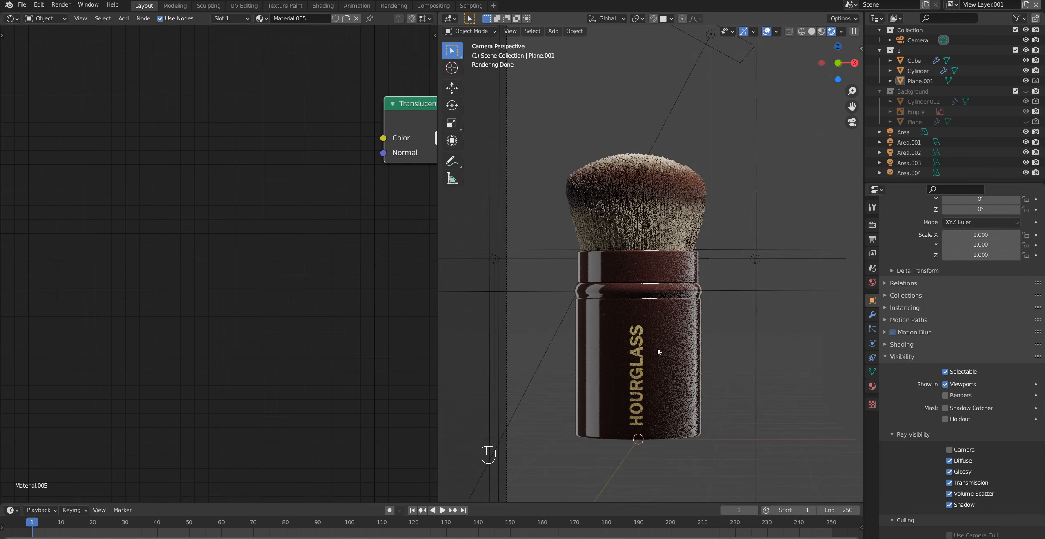
pyautogui.press('F12')
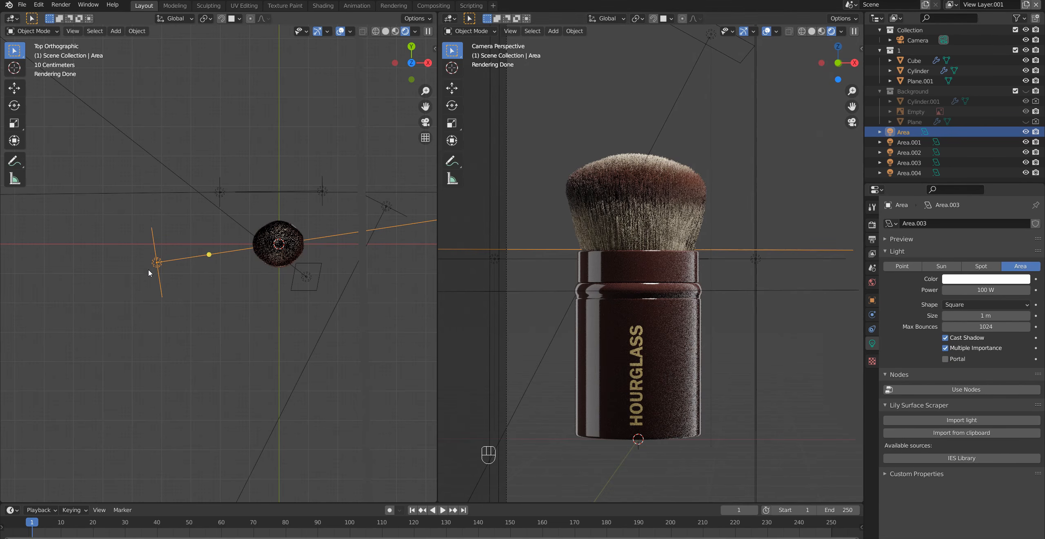
# Sample the brush handle's dark brown as the color of the 100 W light named Area
pyautogui.click(962, 280)
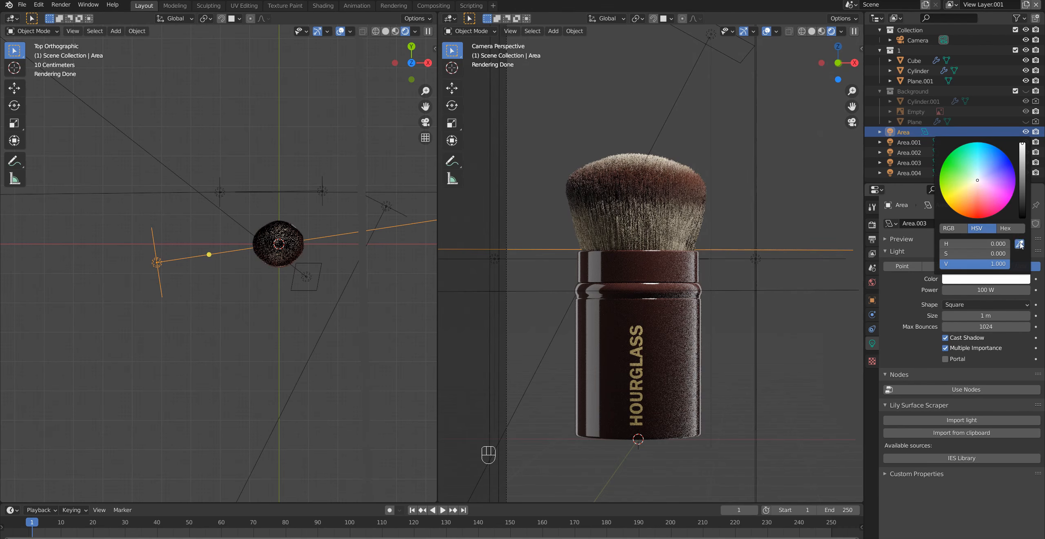
pyautogui.click(1020, 244)
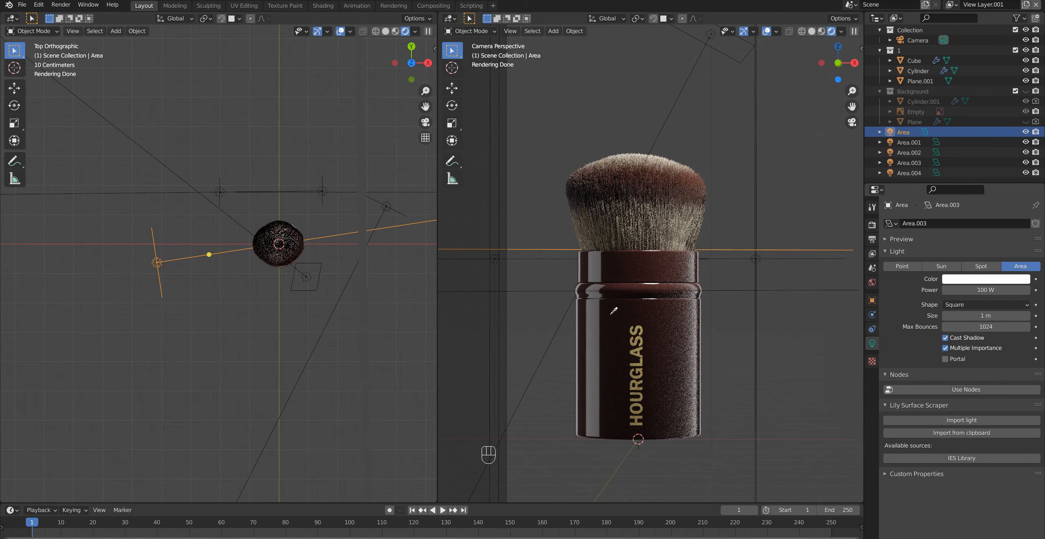
pyautogui.click(642, 270)
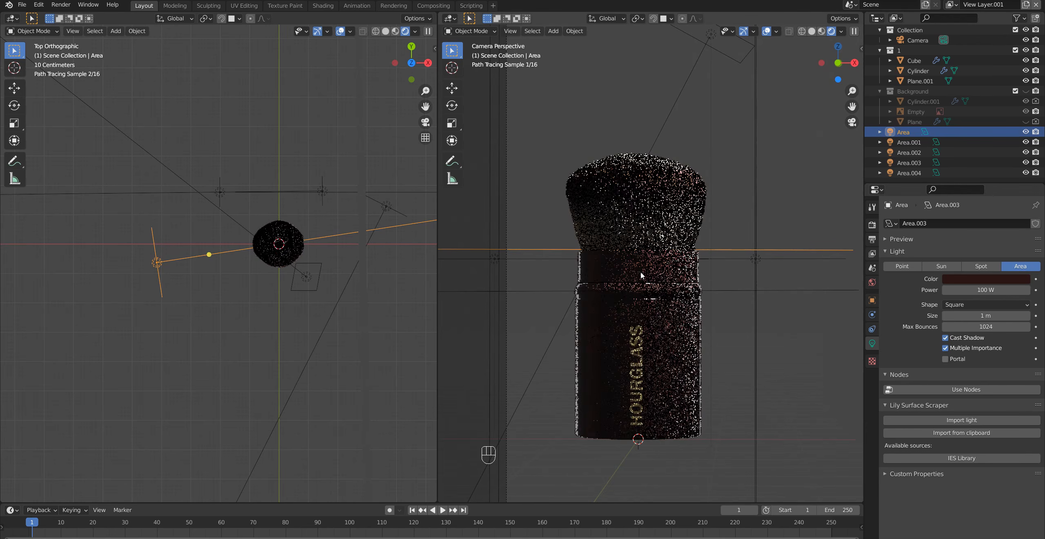
# Lighten the Area light's color to a dusty pink, hex A48383, with saturation 0.201
pyautogui.click(985, 283)
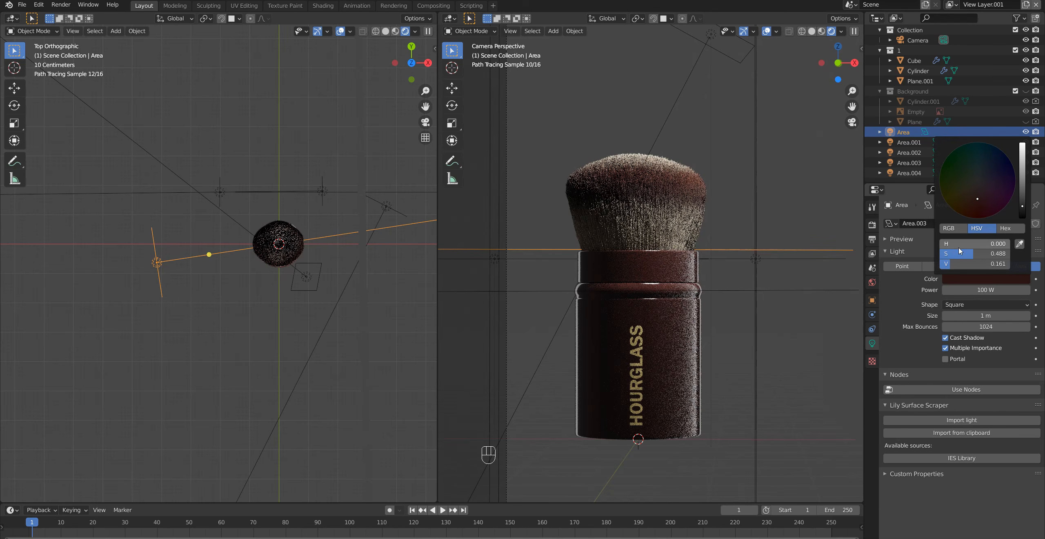
pyautogui.moveTo(956, 265)
pyautogui.mouseDown()
pyautogui.moveTo(983, 265)
pyautogui.moveTo(958, 255)
pyautogui.mouseUp()
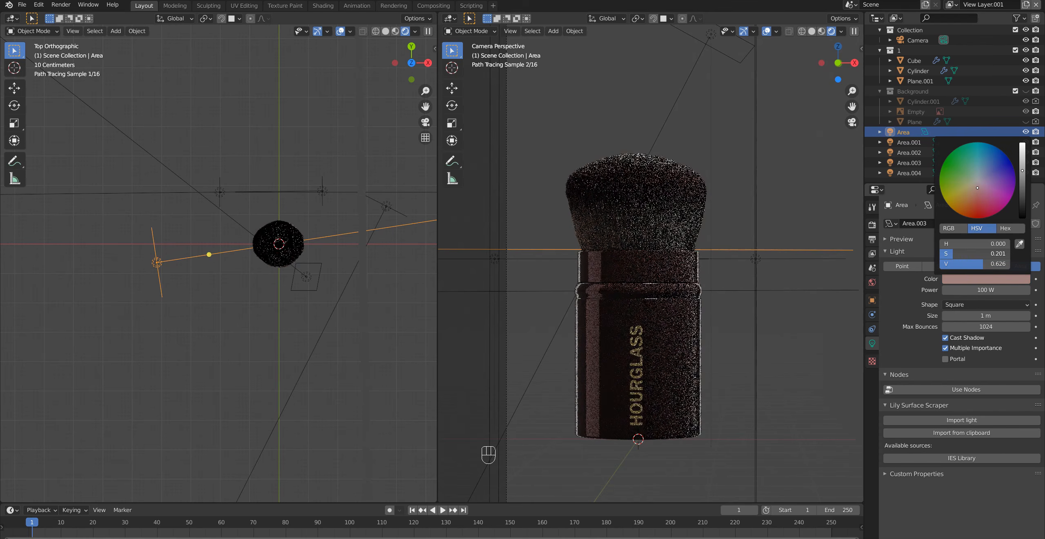
pyautogui.click(982, 280)
pyautogui.moveTo(974, 264); pyautogui.dragTo(992, 264)
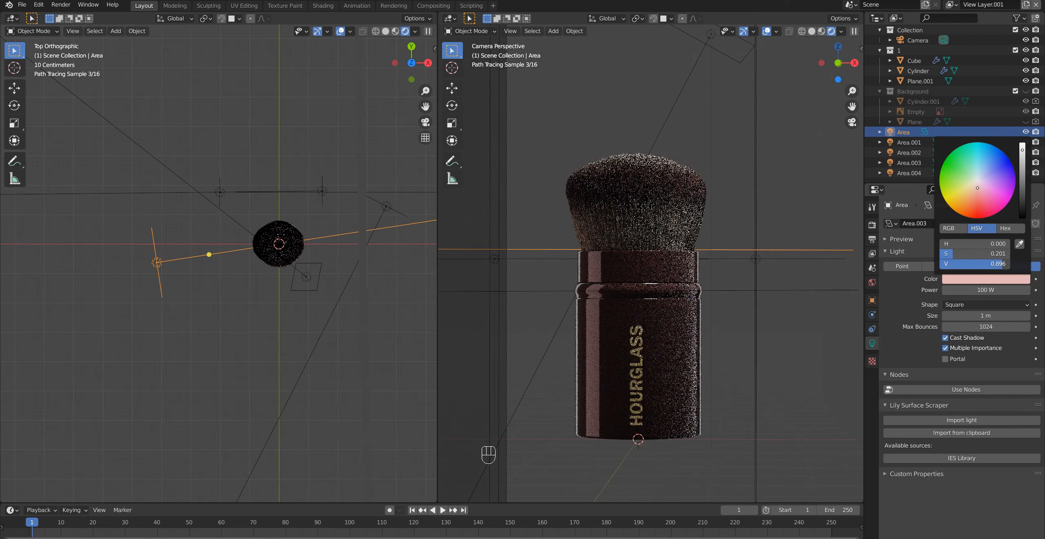
pyautogui.moveTo(992, 264); pyautogui.dragTo(974, 263)
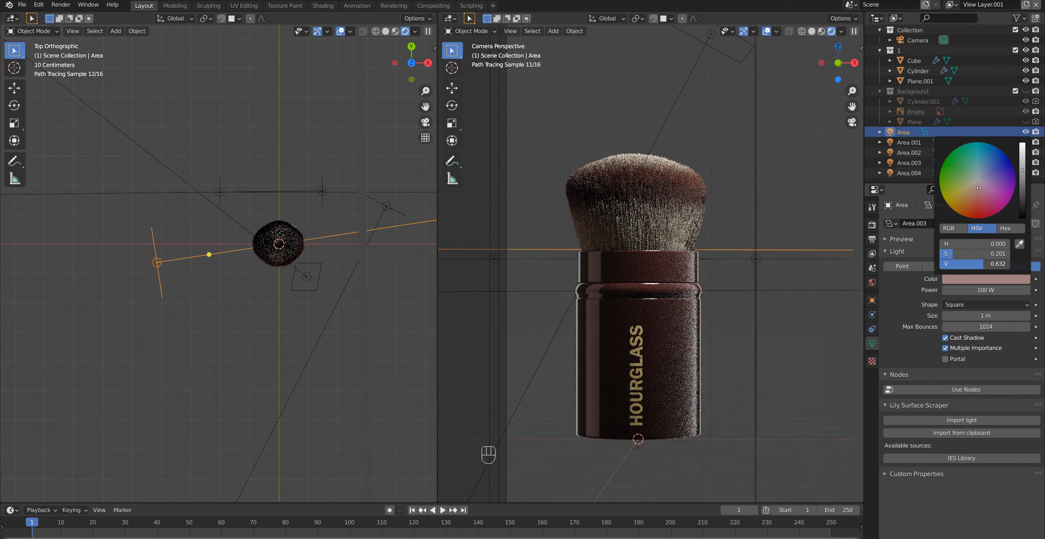
pyautogui.moveTo(983, 264); pyautogui.dragTo(985, 263)
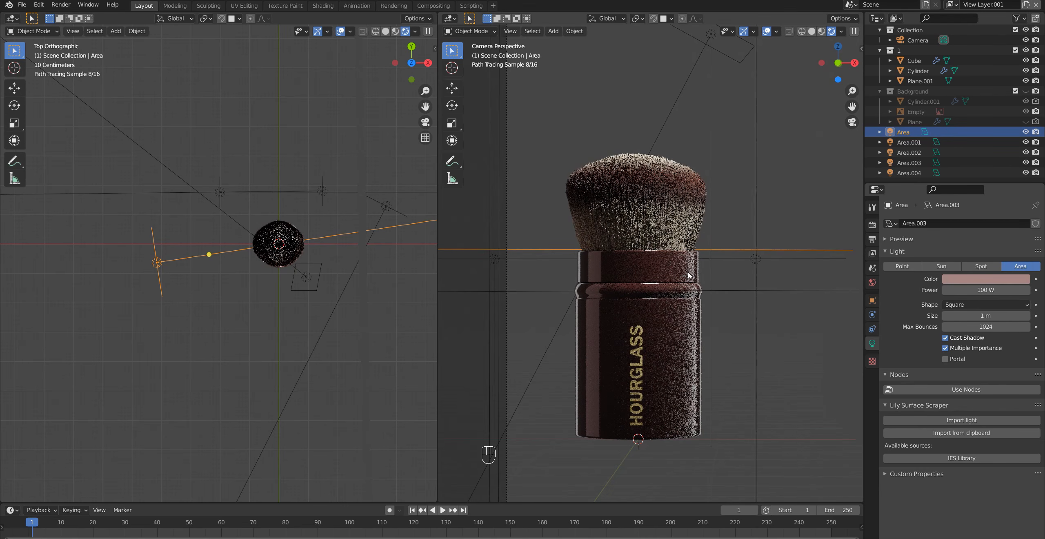
# Copy the Area light's hex color A48383 and apply it to the 500 W Area.001 light
pyautogui.keyDown('shift'); pyautogui.moveTo(340, 228); pyautogui.dragTo(332, 227, button='middle'); pyautogui.keyUp('shift')
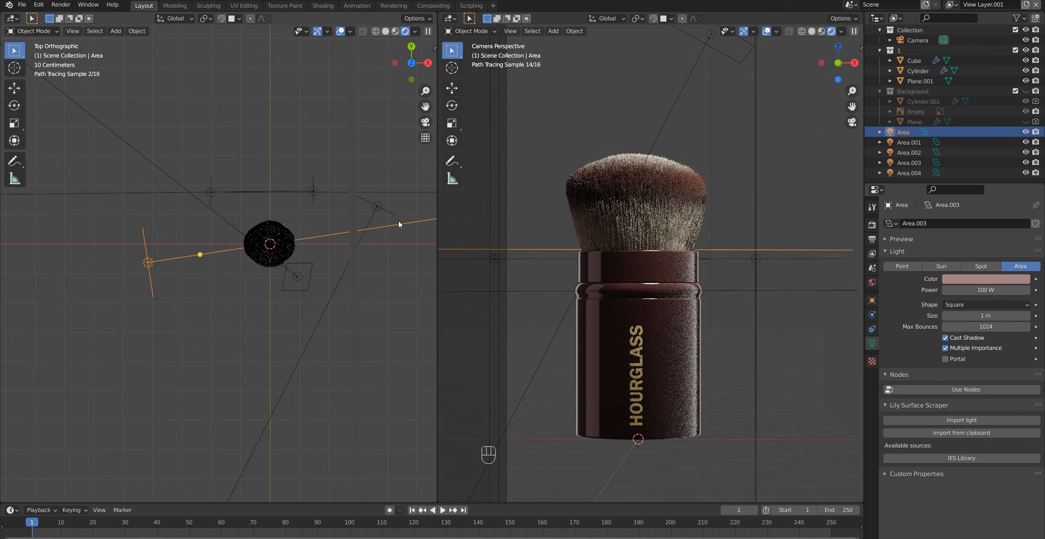
pyautogui.click(377, 206)
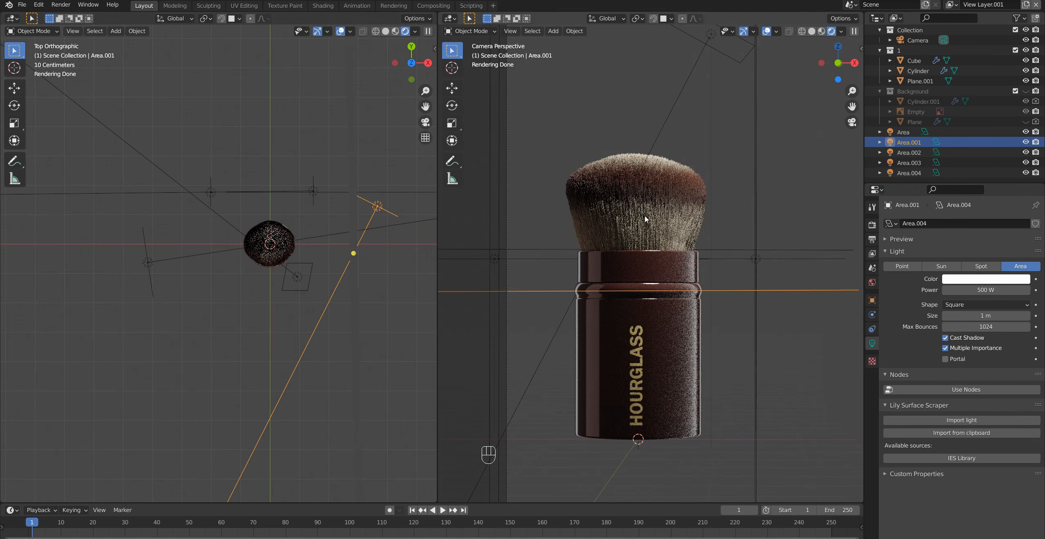
pyautogui.click(148, 262)
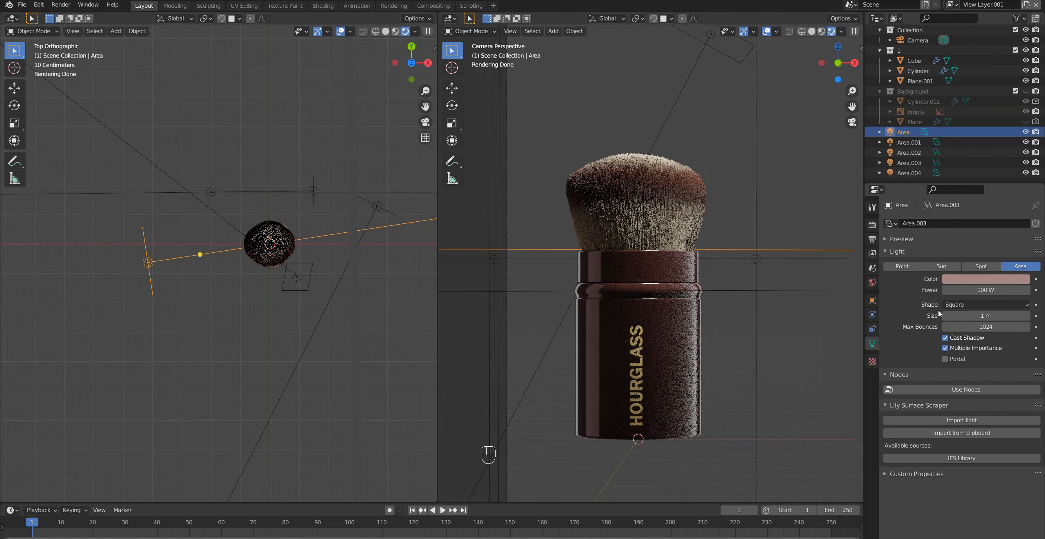
pyautogui.click(996, 279)
pyautogui.click(1006, 229)
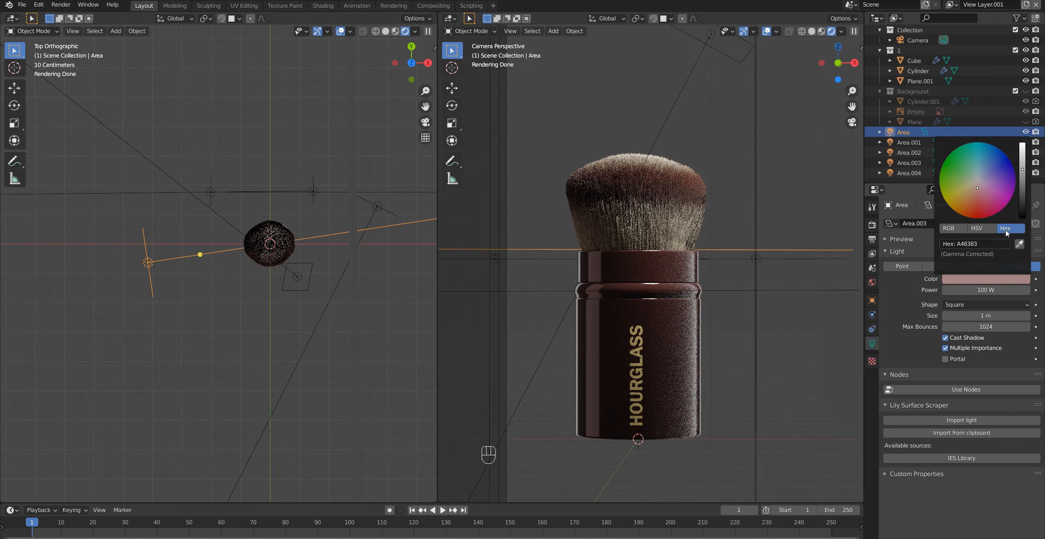
pyautogui.doubleClick(991, 245)
pyautogui.hotkey('ctrl', 'c')
pyautogui.press('Return')
pyautogui.click(377, 207)
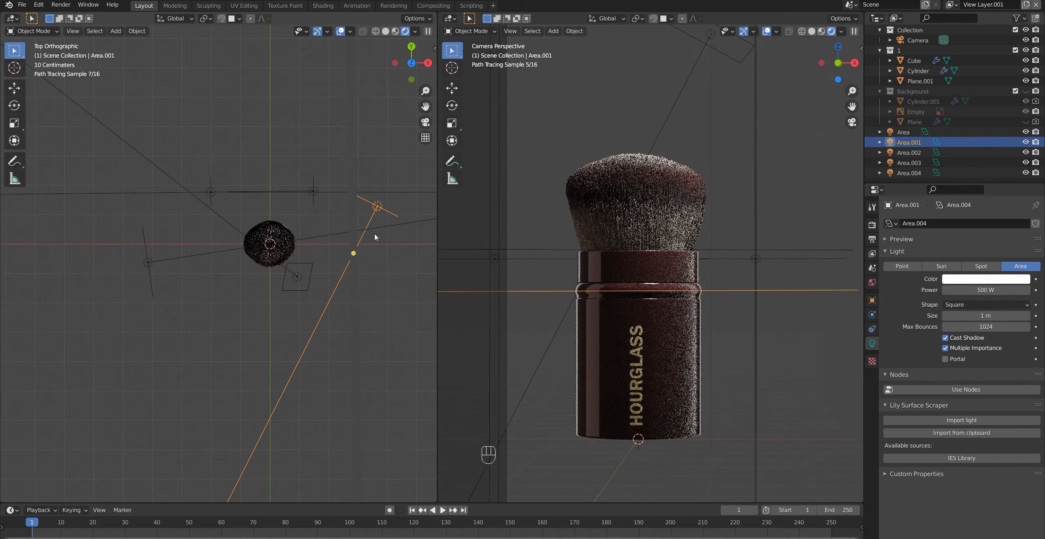
pyautogui.moveTo(988, 286); pyautogui.dragTo(983, 285)
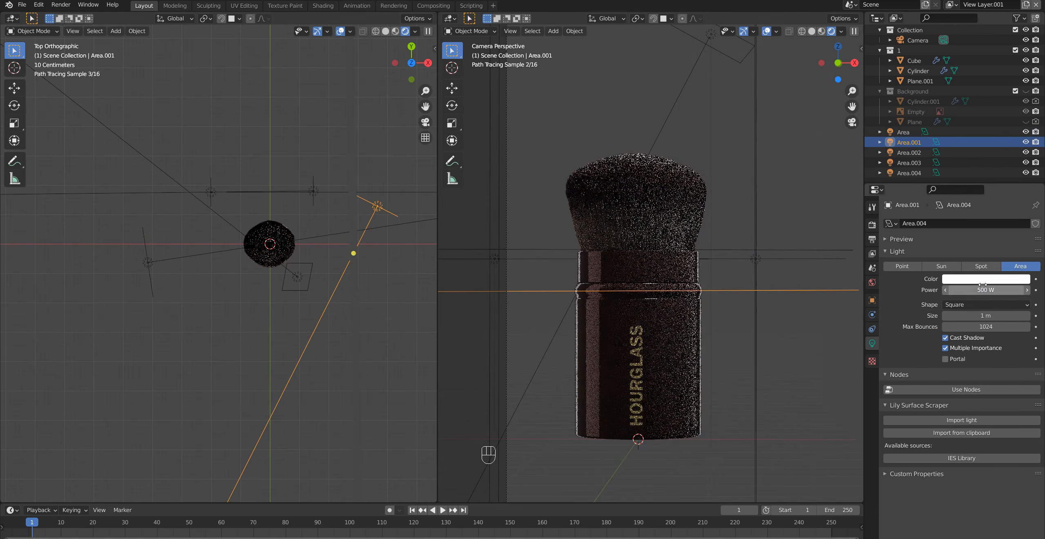
pyautogui.click(984, 280)
pyautogui.hotkey('ctrl', 'v')
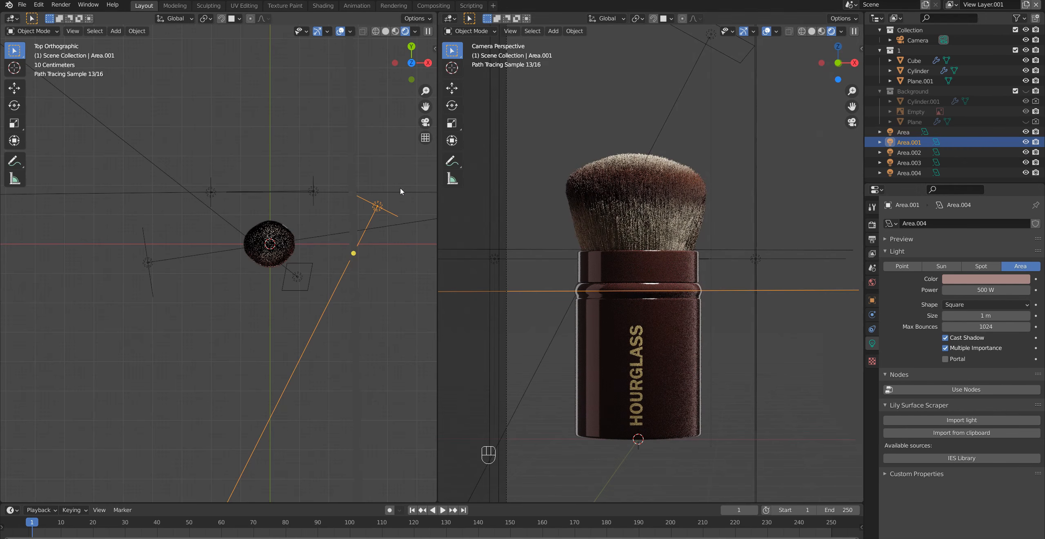
# Brighten the Area.001 light's color to a lighter pink by raising its HSV value
pyautogui.click(961, 279)
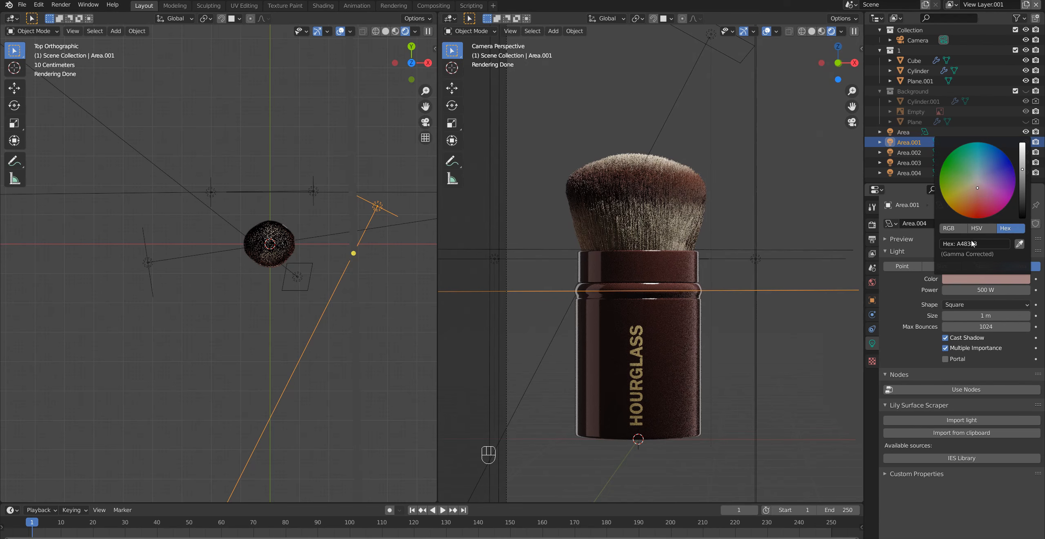
pyautogui.click(979, 228)
pyautogui.moveTo(995, 248)
pyautogui.mouseDown()
pyautogui.moveTo(984, 247)
pyautogui.moveTo(1003, 264)
pyautogui.mouseUp()
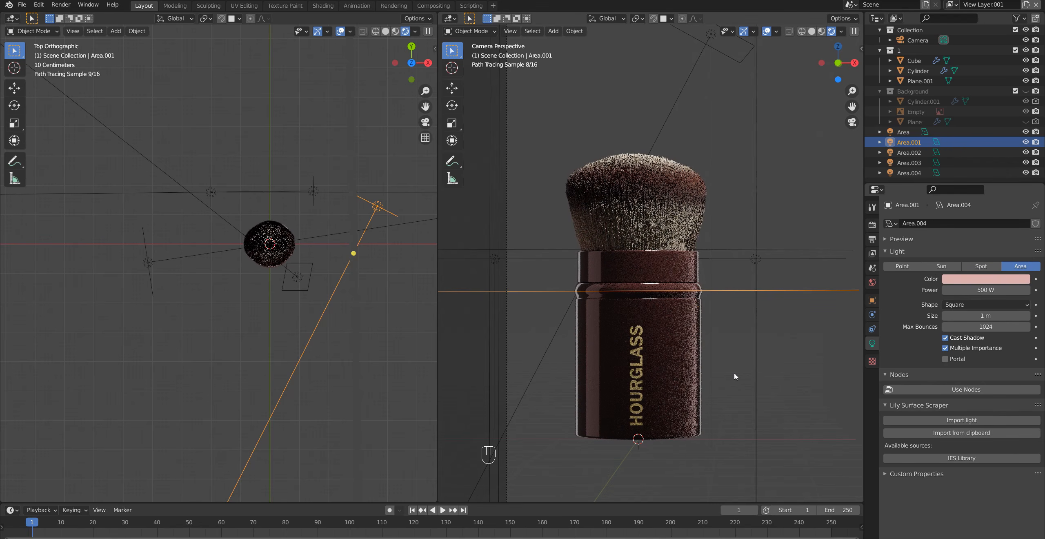
pyautogui.click(734, 373)
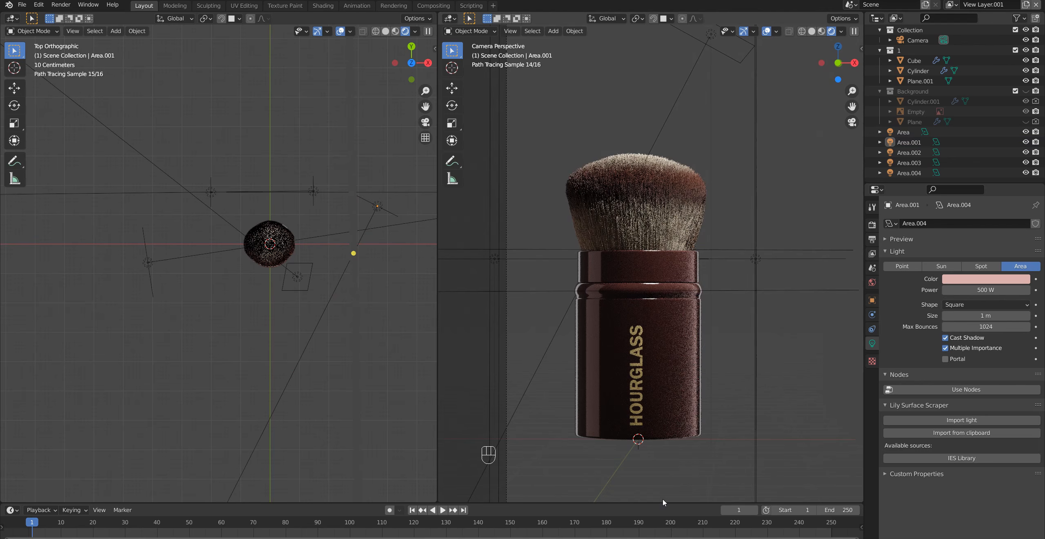
pyautogui.click(694, 388)
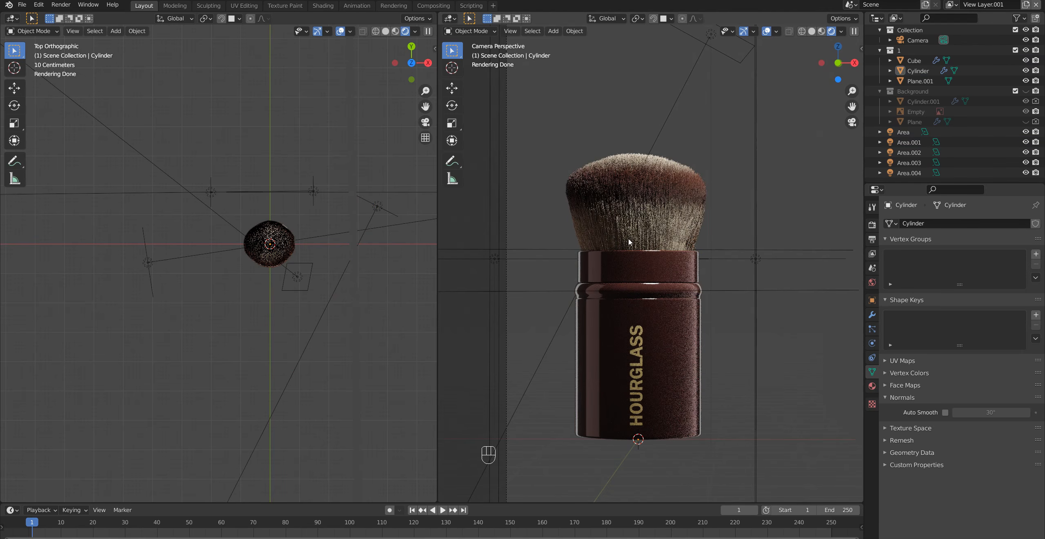
# Collapse the Background collection in the outliner with the whole camera frame in view
pyautogui.scroll(-3, 629, 242)
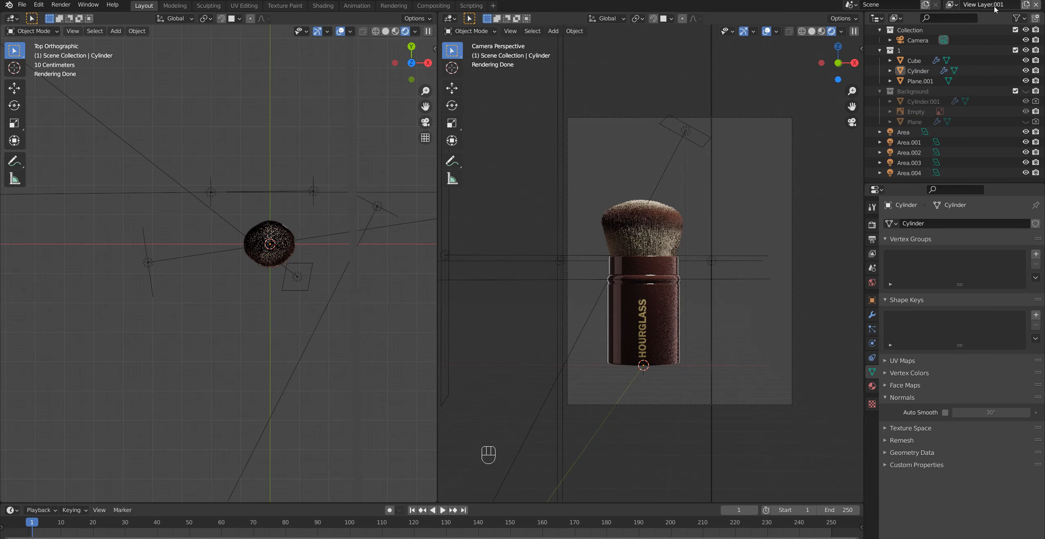
pyautogui.click(880, 91)
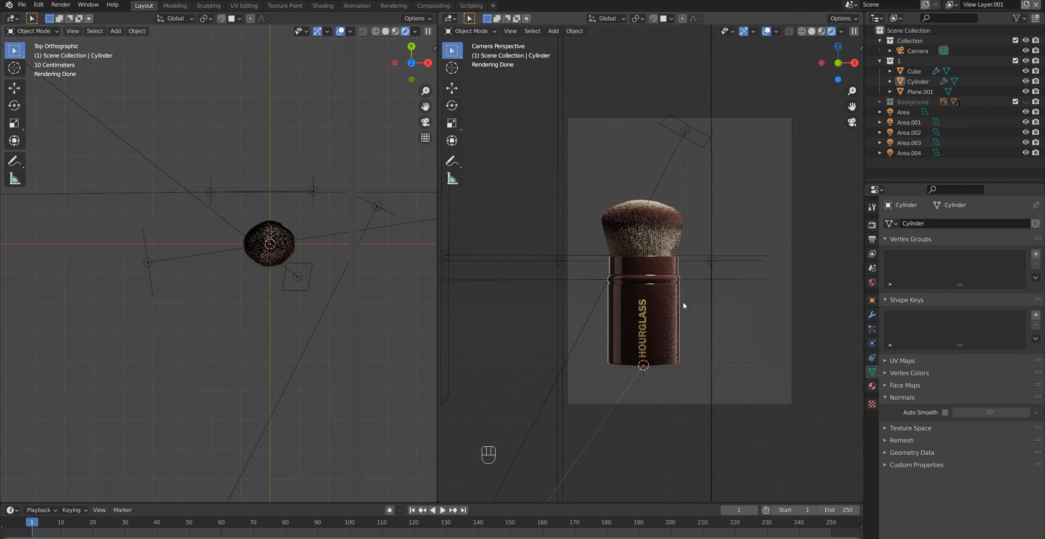
pyautogui.scroll(1, 644, 341)
pyautogui.scroll(-1, 658, 336)
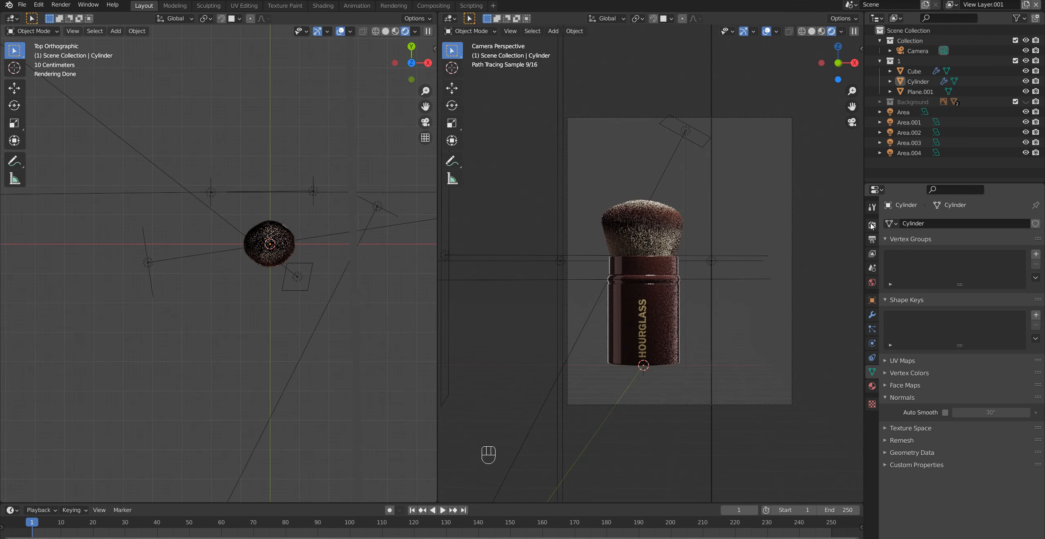
# Set the Cycles render samples to 300 and enable adaptive sampling
pyautogui.click(872, 226)
pyautogui.doubleClick(972, 303)
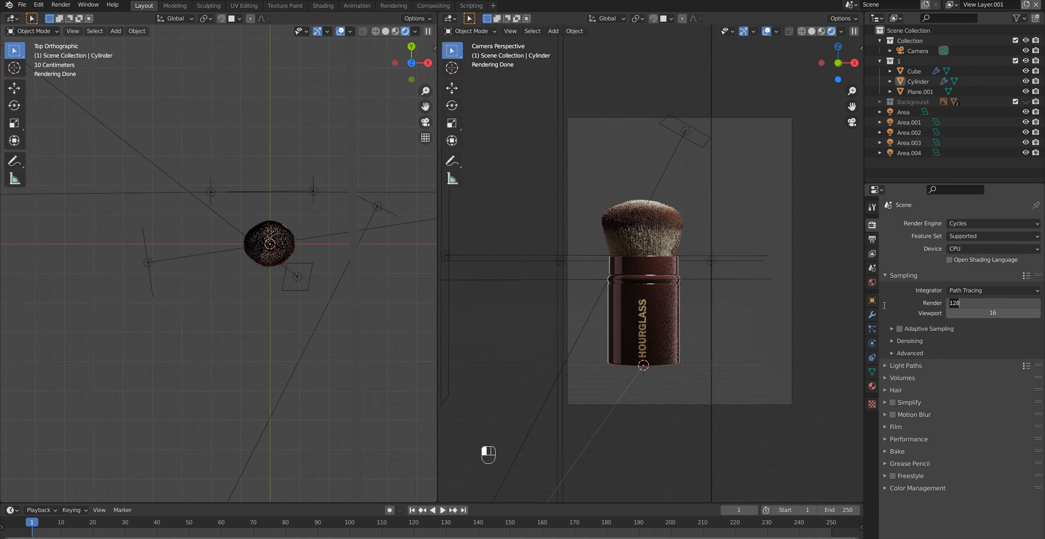
pyautogui.doubleClick(991, 303)
pyautogui.write('300')
pyautogui.press('Return')
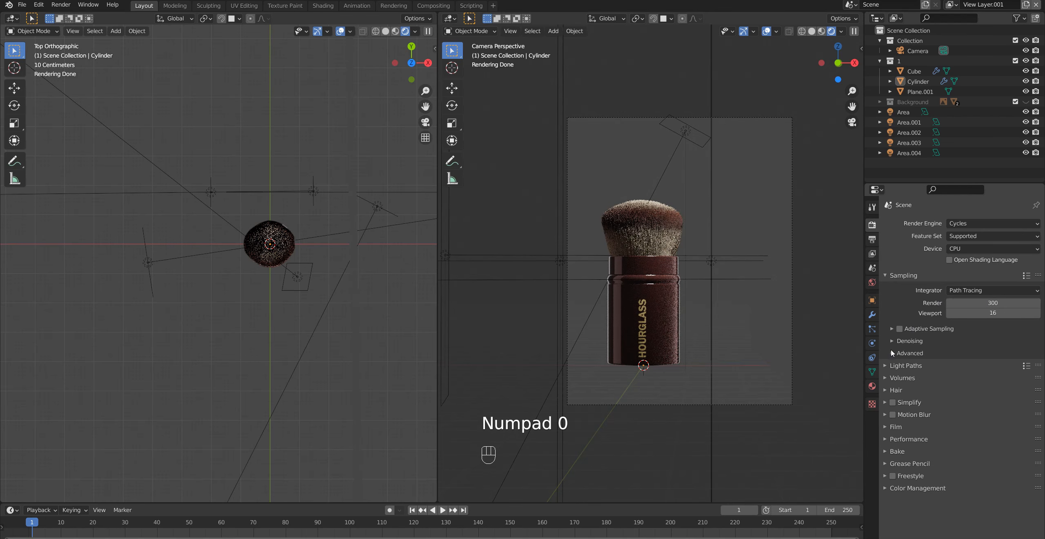
pyautogui.click(901, 330)
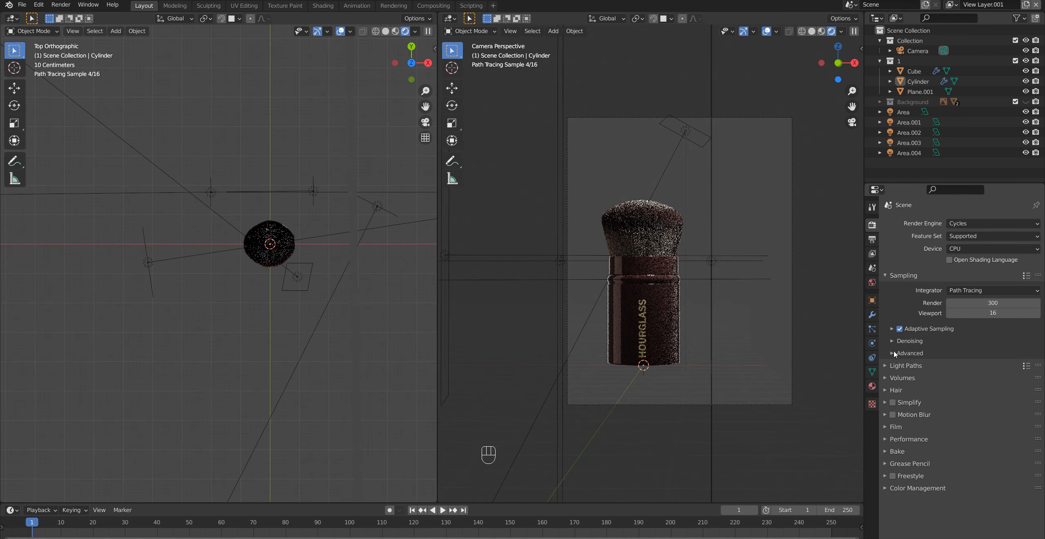
pyautogui.click(891, 340)
pyautogui.click(891, 339)
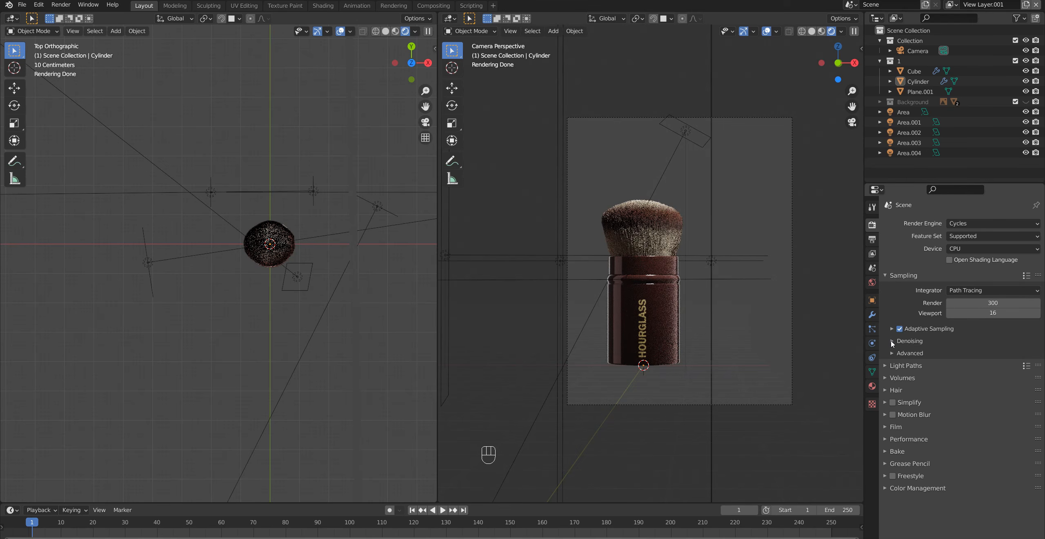
# Enable a transparent film background in the render settings
pyautogui.click(872, 254)
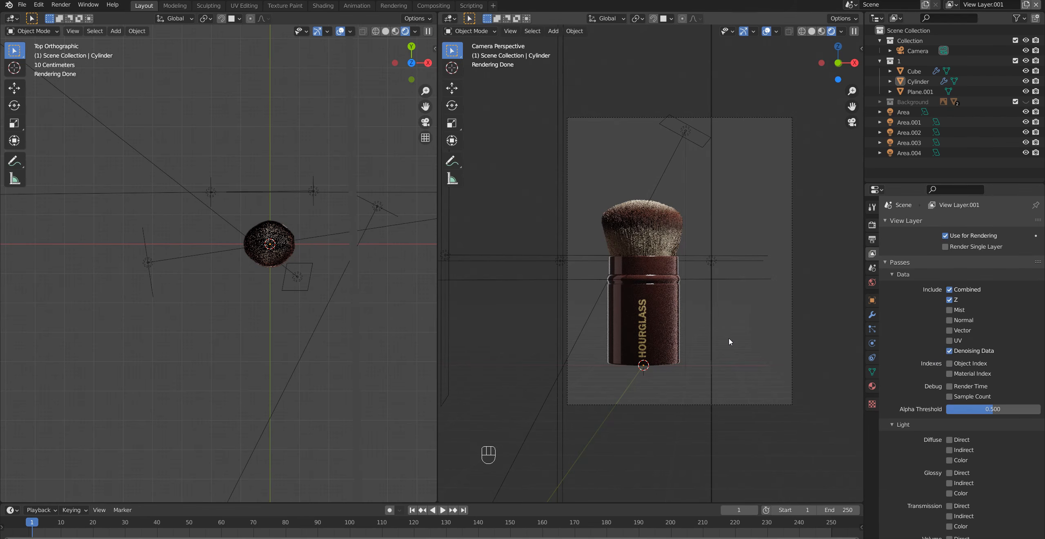
pyautogui.scroll(2, 666, 342)
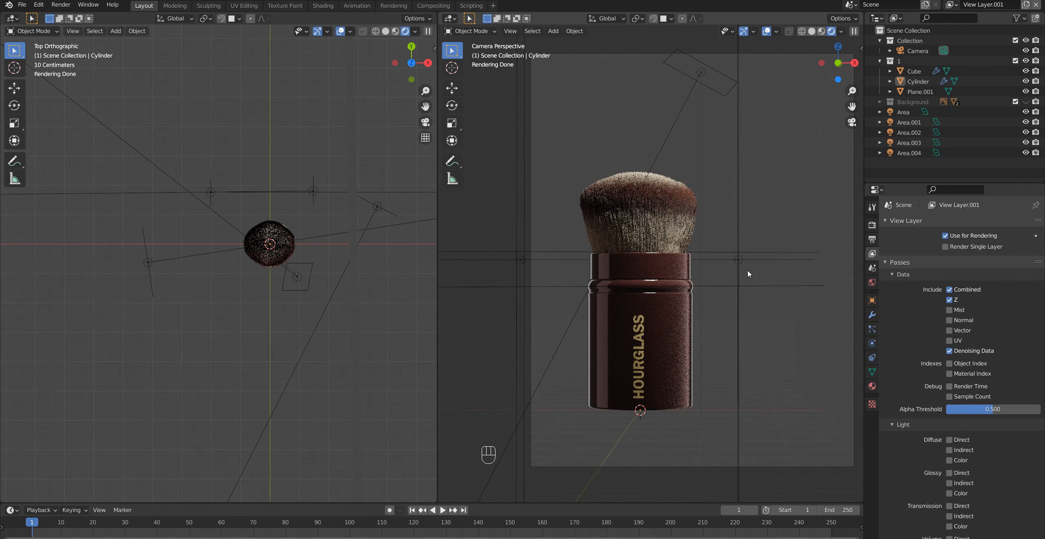
pyautogui.click(873, 225)
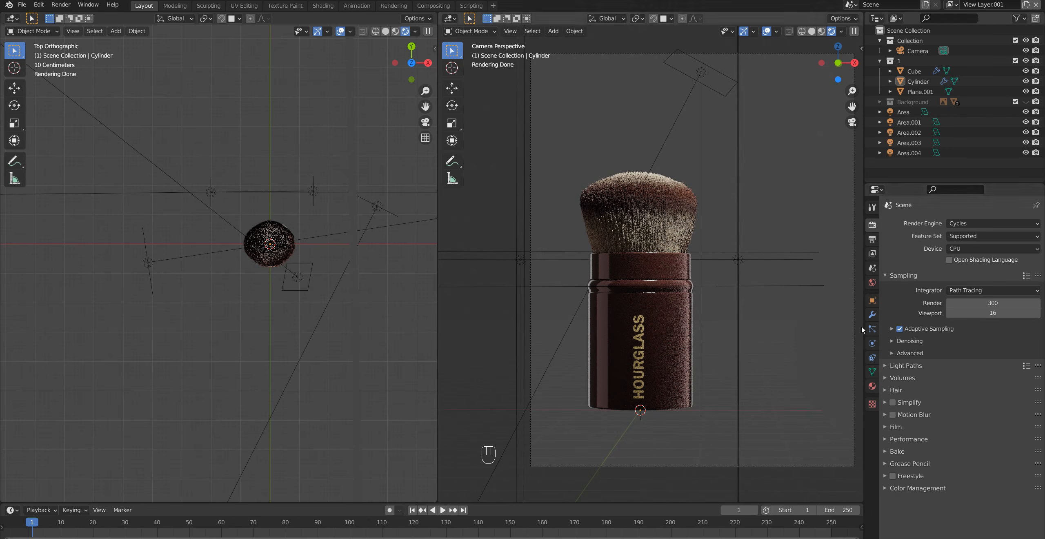
pyautogui.click(886, 427)
pyautogui.scroll(-2, 907, 416)
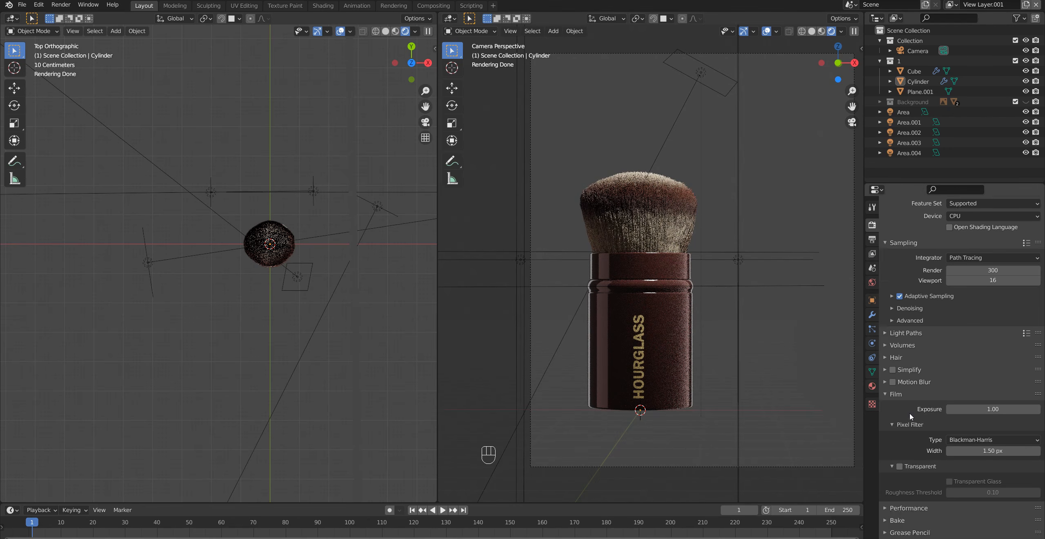
pyautogui.click(901, 466)
pyautogui.click(901, 466)
pyautogui.click(901, 466)
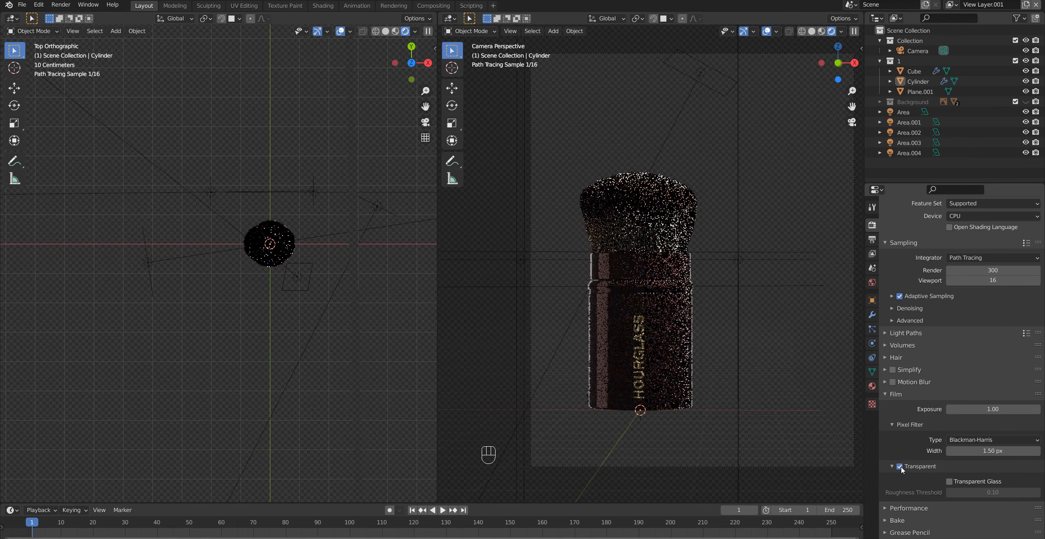
pyautogui.click(901, 466)
pyautogui.click(900, 466)
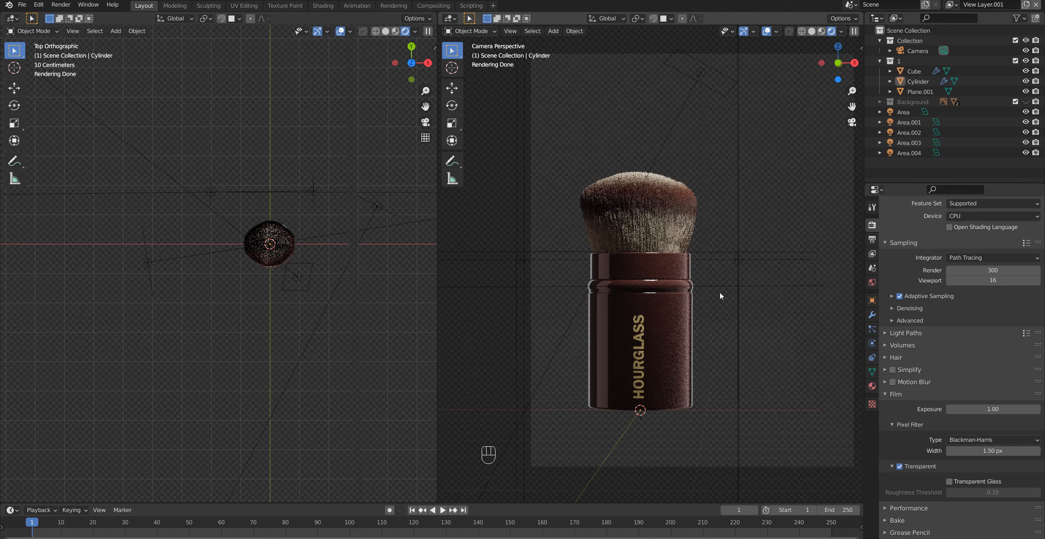
# Render the brush image and set its PNG export to 16-bit color depth and 0% compression
pyautogui.press('F12')
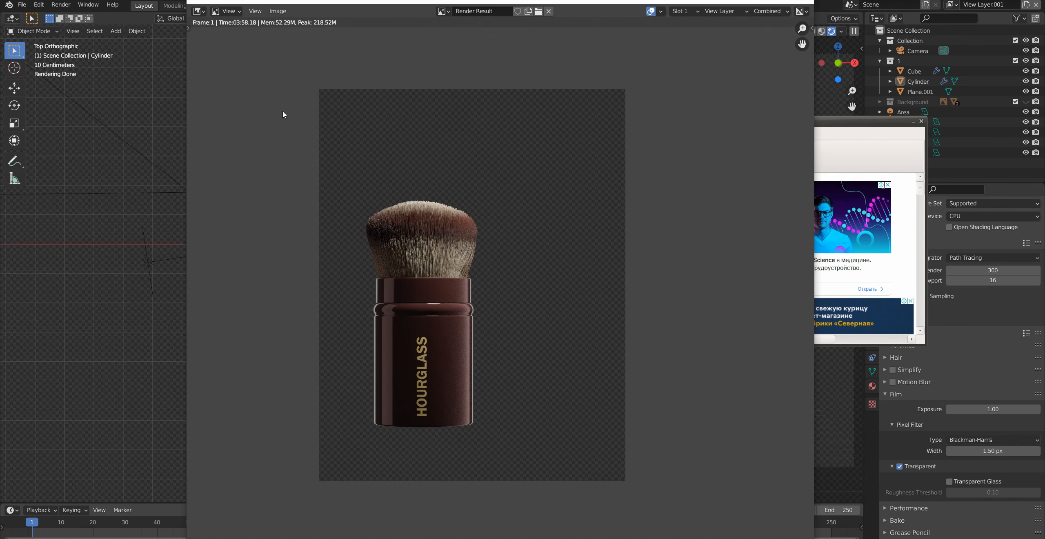
pyautogui.click(277, 11)
pyautogui.click(319, 84)
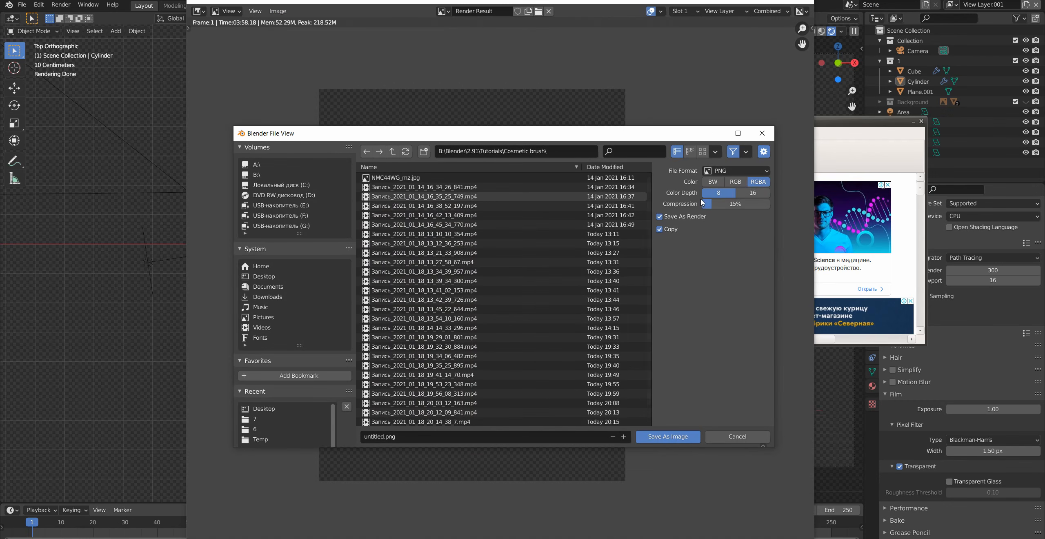
pyautogui.click(751, 196)
pyautogui.moveTo(718, 204); pyautogui.dragTo(700, 203)
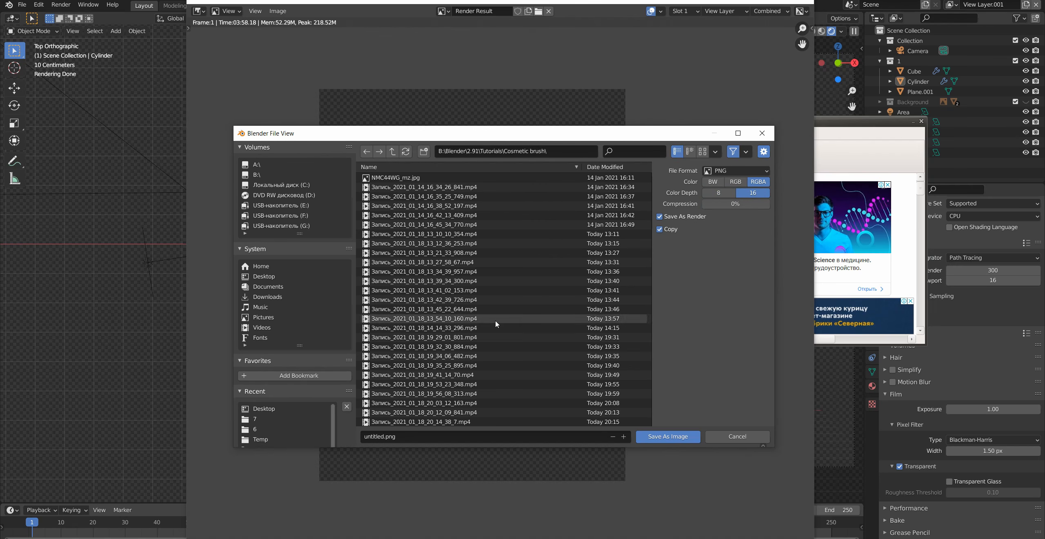
pyautogui.moveTo(480, 137); pyautogui.dragTo(492, 100)
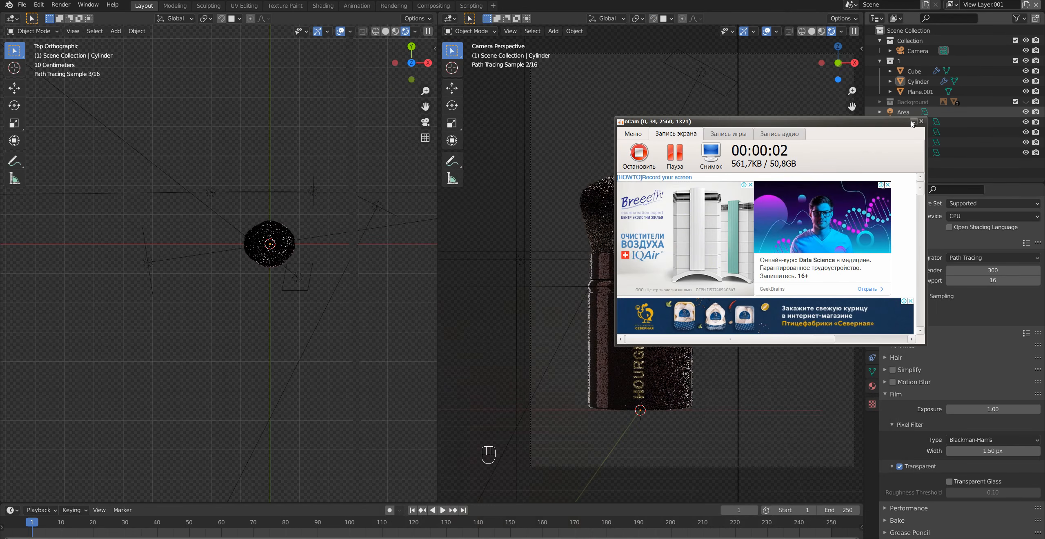
# Show the camera viewport in solid shading and add a new view layer named Cap
pyautogui.click(914, 121)
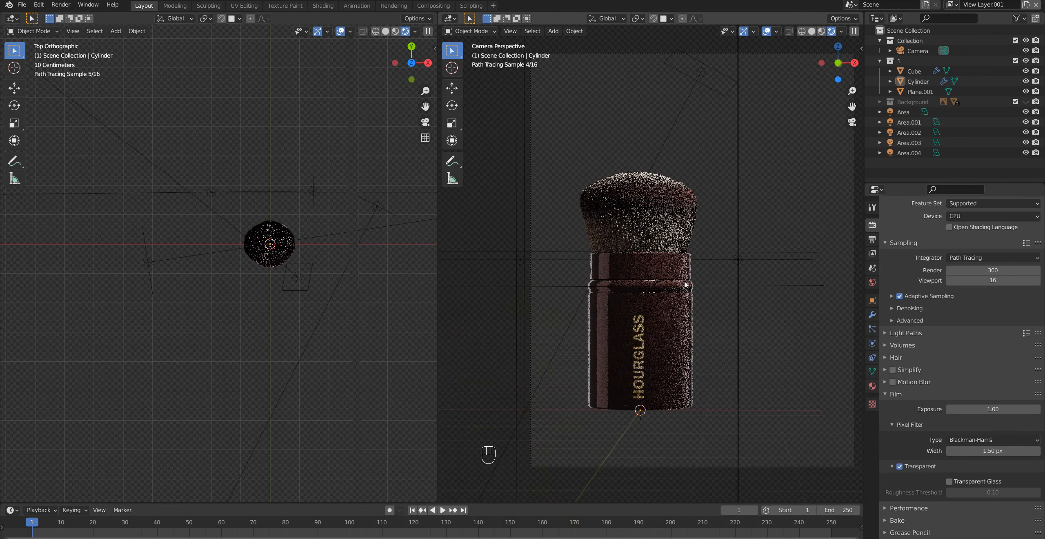
pyautogui.click(812, 31)
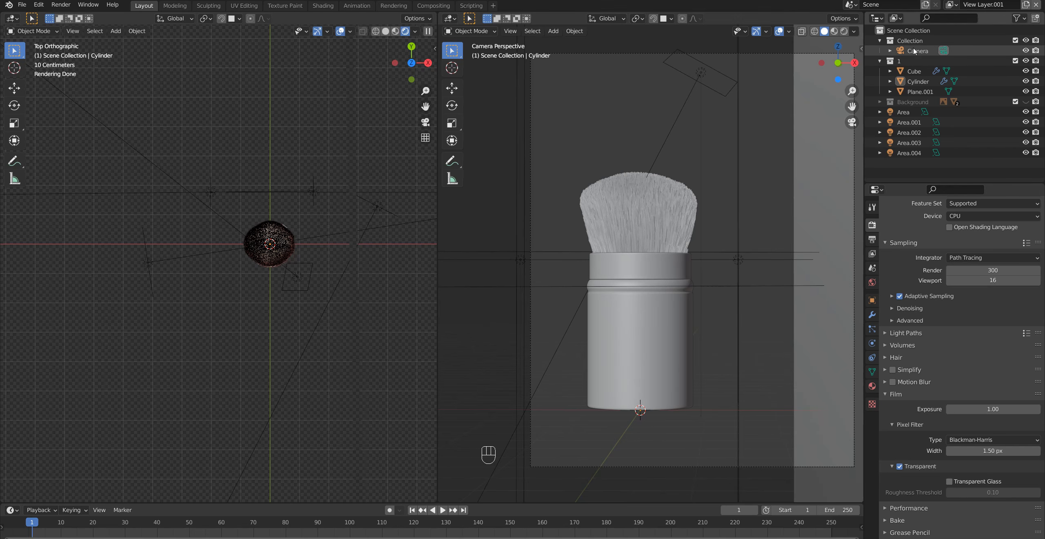
pyautogui.click(1026, 5)
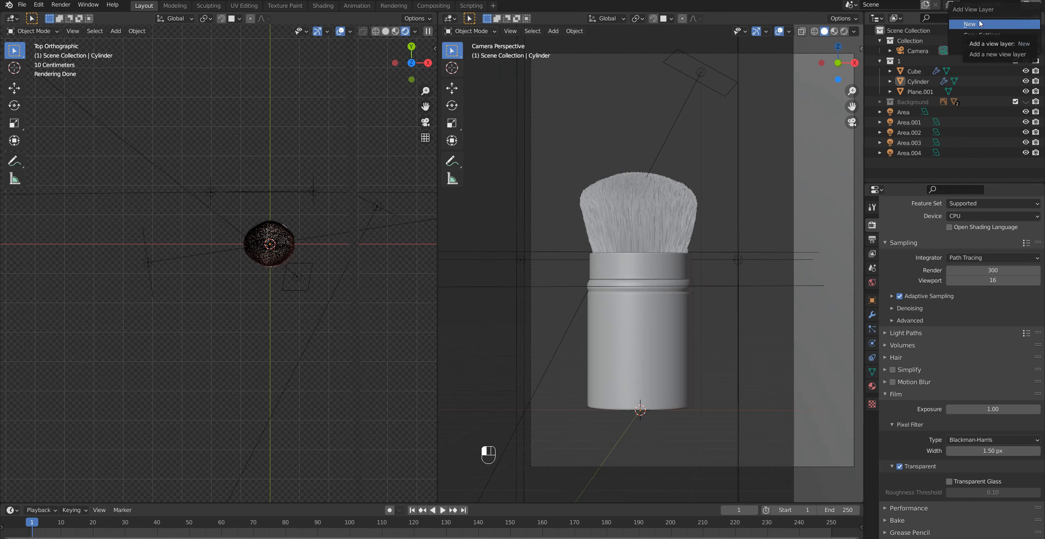
pyautogui.click(972, 38)
pyautogui.doubleClick(1007, 5)
pyautogui.write('CAp')
pyautogui.press('Return')
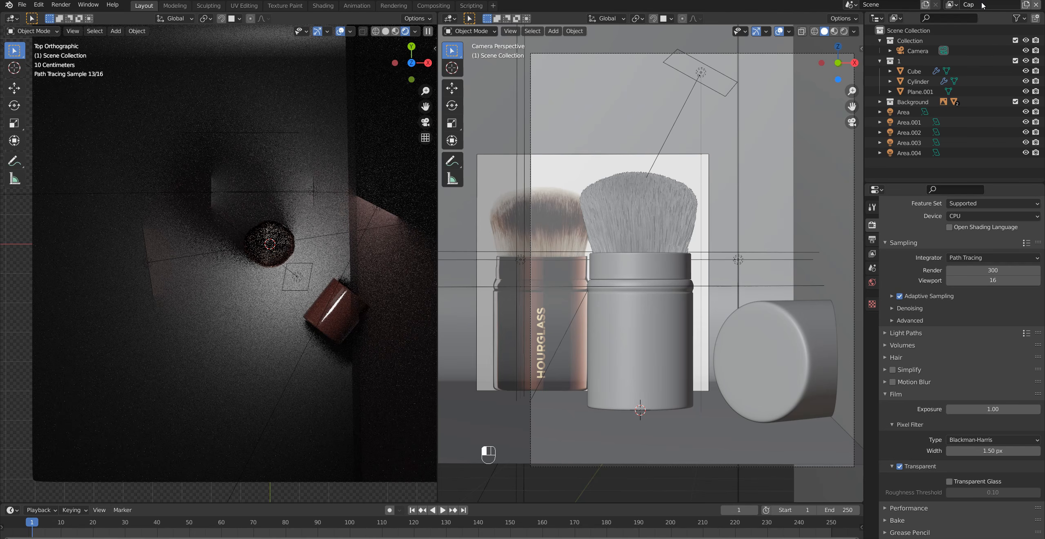
# Switch the top-view viewport to solid shading with a perspective view of the whole set, and make Background the active collection
pyautogui.moveTo(371, 273); pyautogui.dragTo(379, 33, button='middle')
pyautogui.click(384, 32)
pyautogui.moveTo(297, 220); pyautogui.dragTo(326, 131, button='middle')
pyautogui.click(912, 102)
pyautogui.moveTo(361, 327); pyautogui.dragTo(337, 328, button='middle')
# Move the five area lights, Area through Area.004, into a new collection named Lighting 1
pyautogui.click(907, 153)
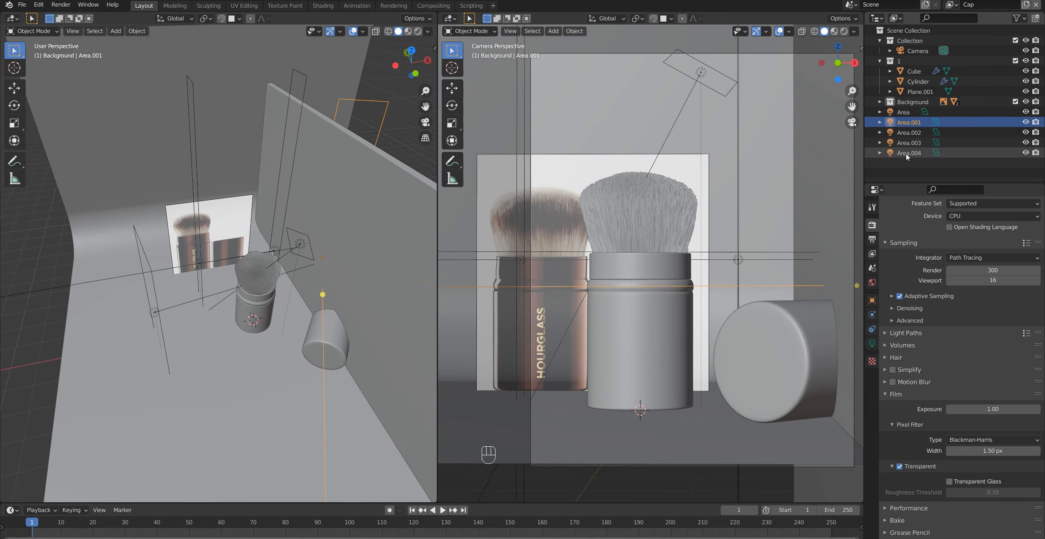
pyautogui.keyDown('shift'); pyautogui.click(905, 120); pyautogui.keyUp('shift')
pyautogui.click(904, 113)
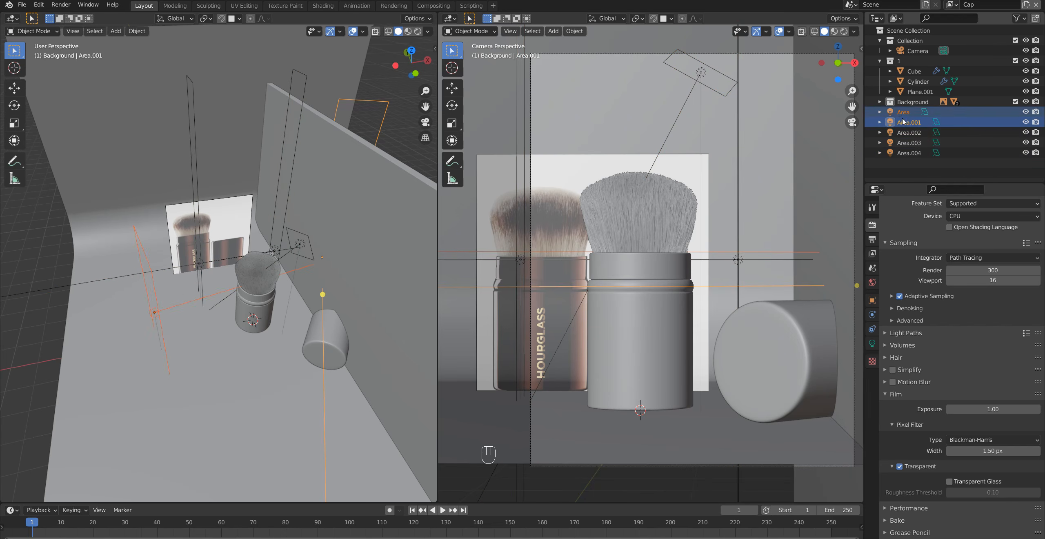
pyautogui.keyDown('shift'); pyautogui.click(904, 154); pyautogui.keyUp('shift')
pyautogui.press('m')
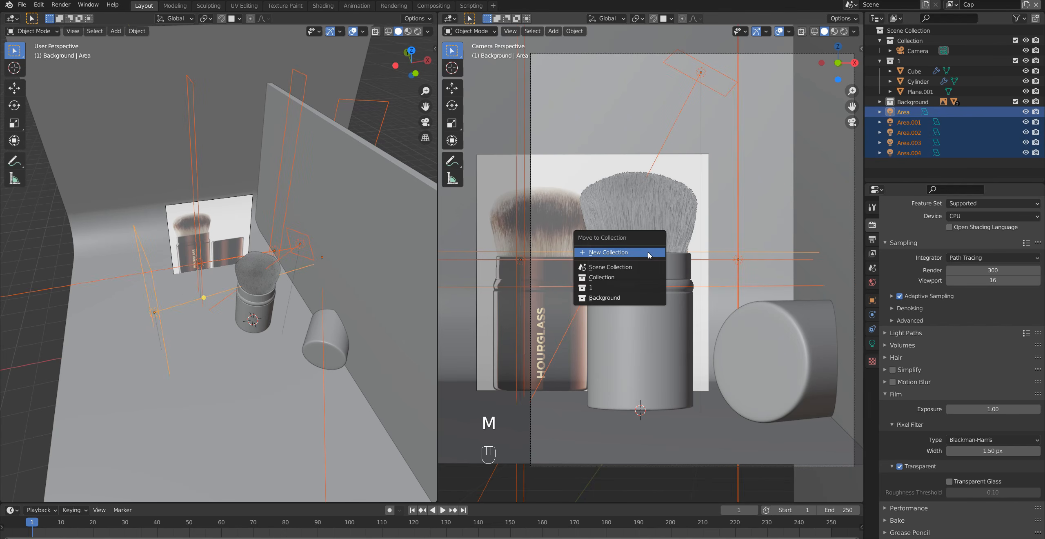
pyautogui.click(648, 251)
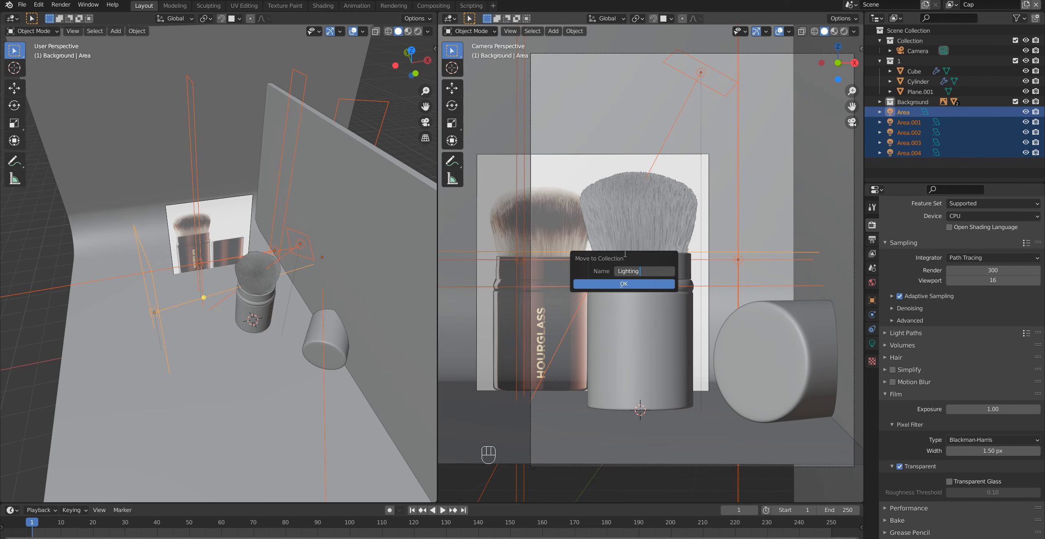
pyautogui.press('Return')
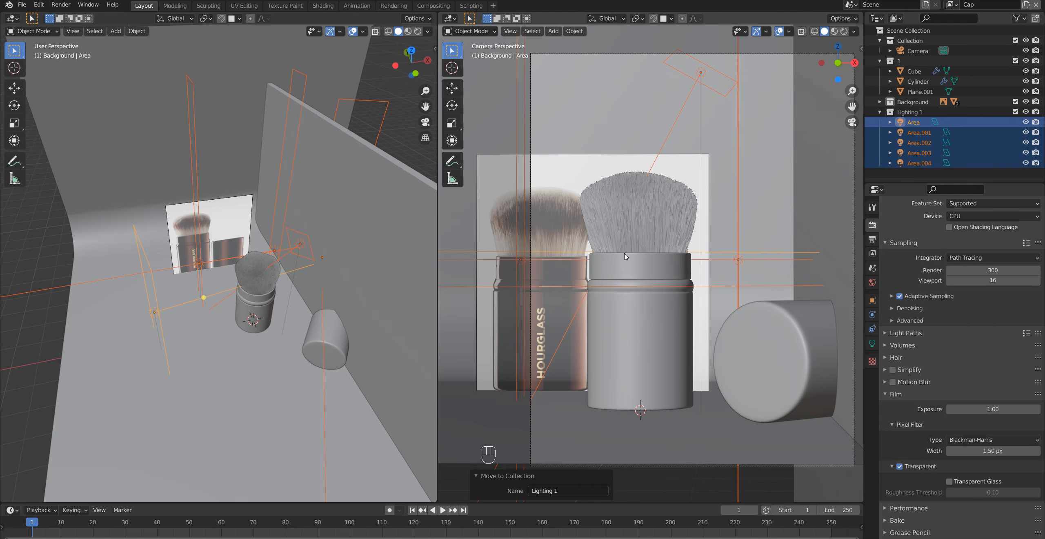
# Disable the Lighting 1 collection from the Cap view layer
pyautogui.click(900, 114)
pyautogui.rightClick(899, 114)
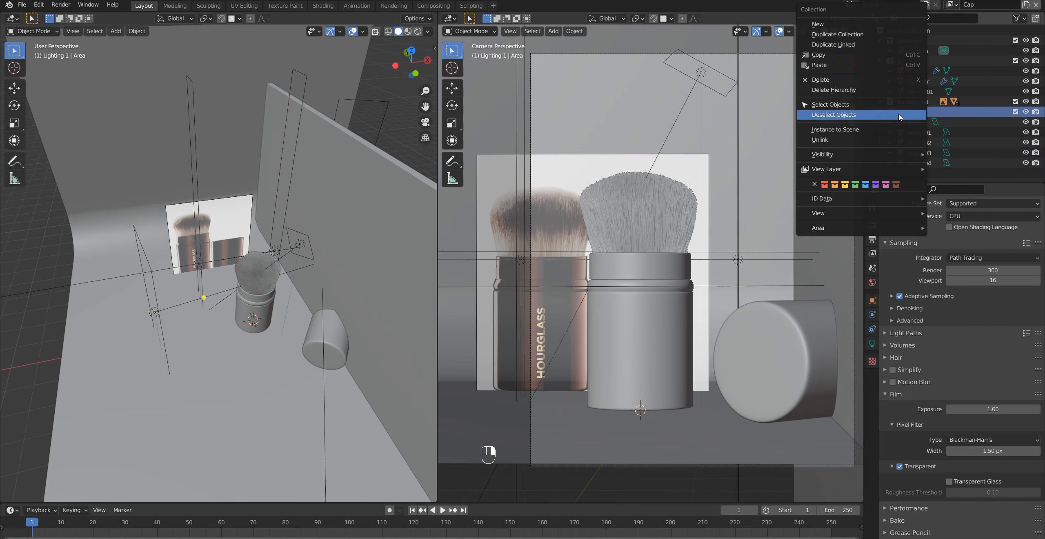
pyautogui.moveTo(891, 159)
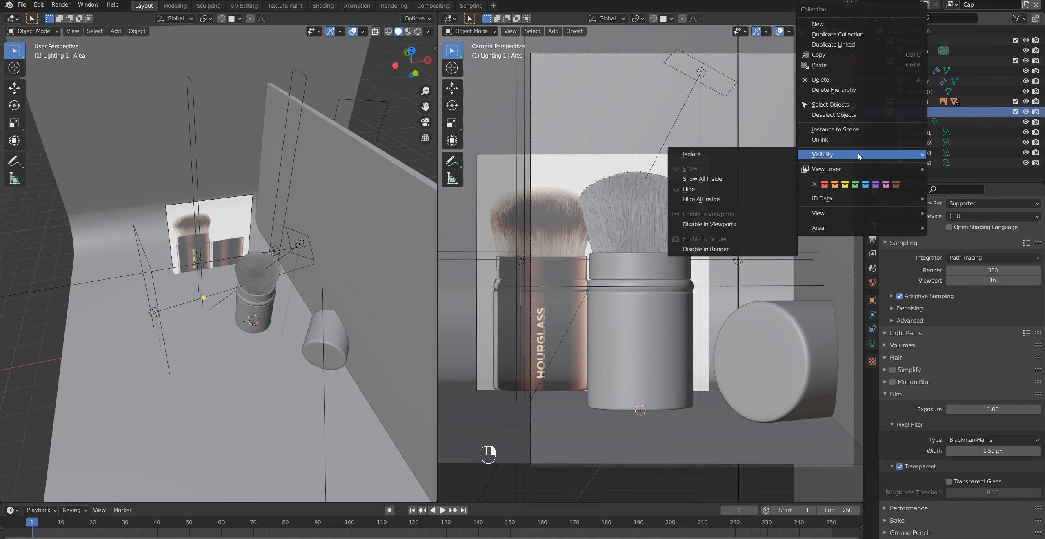
pyautogui.moveTo(844, 172)
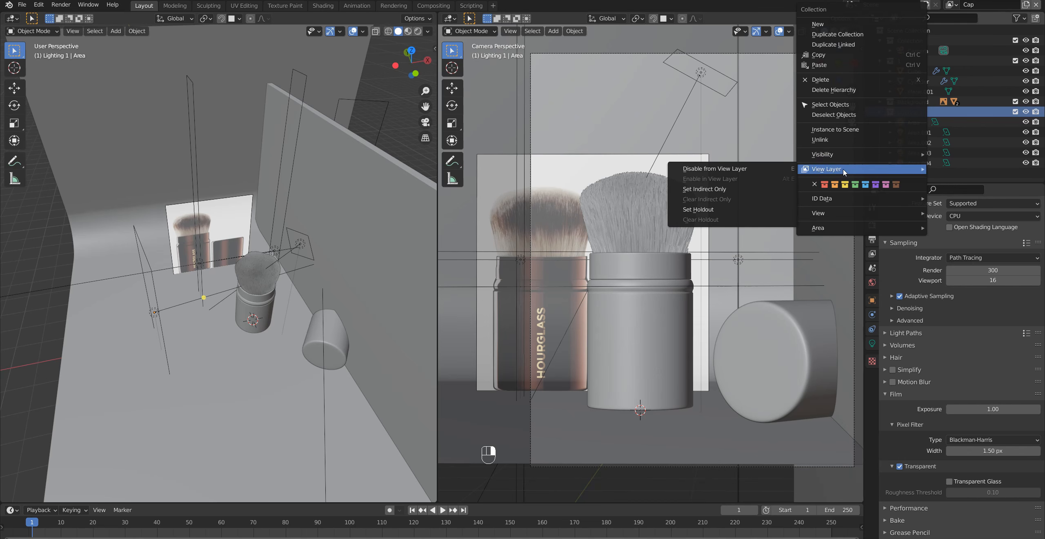
pyautogui.click(756, 168)
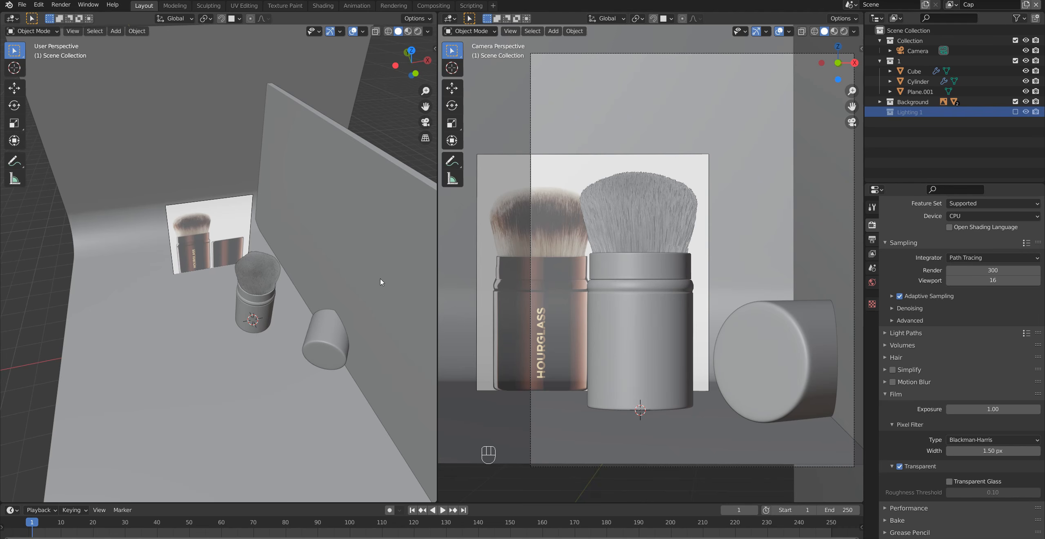
# Delete the reflector plane Plane.001 and expand the Background collection in the outliner
pyautogui.click(349, 202)
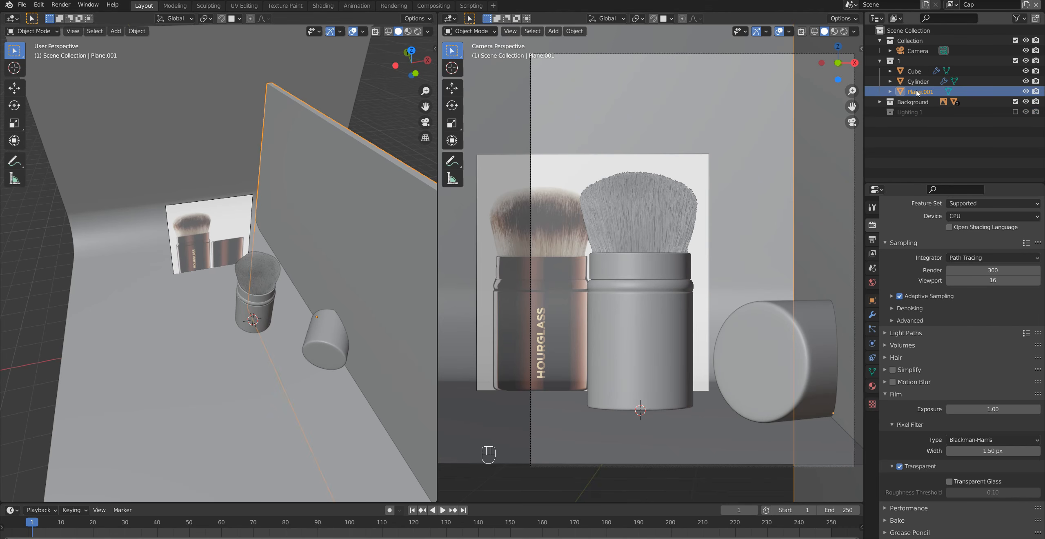
pyautogui.press('x')
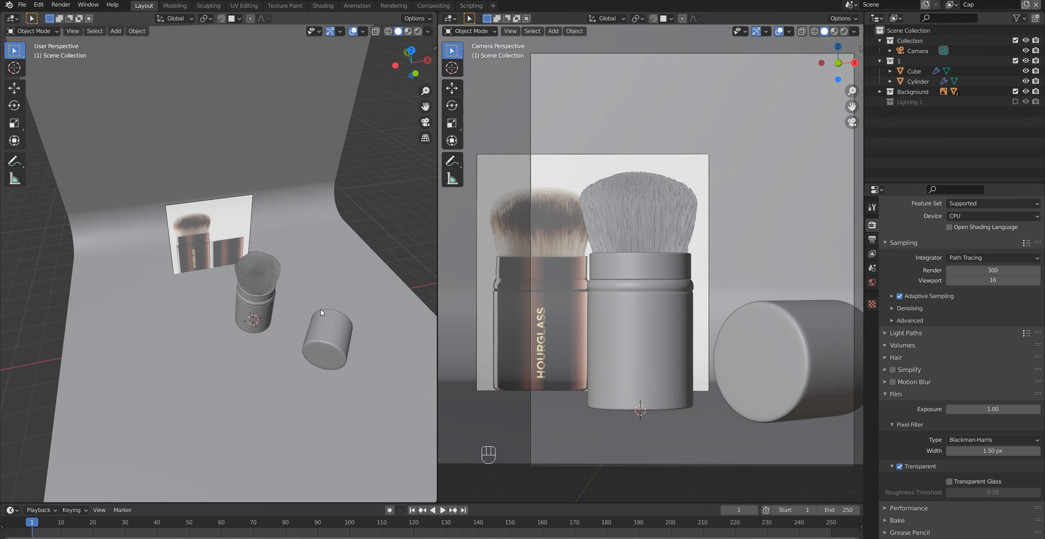
pyautogui.moveTo(322, 312); pyautogui.dragTo(344, 287, button='middle')
pyautogui.click(880, 91)
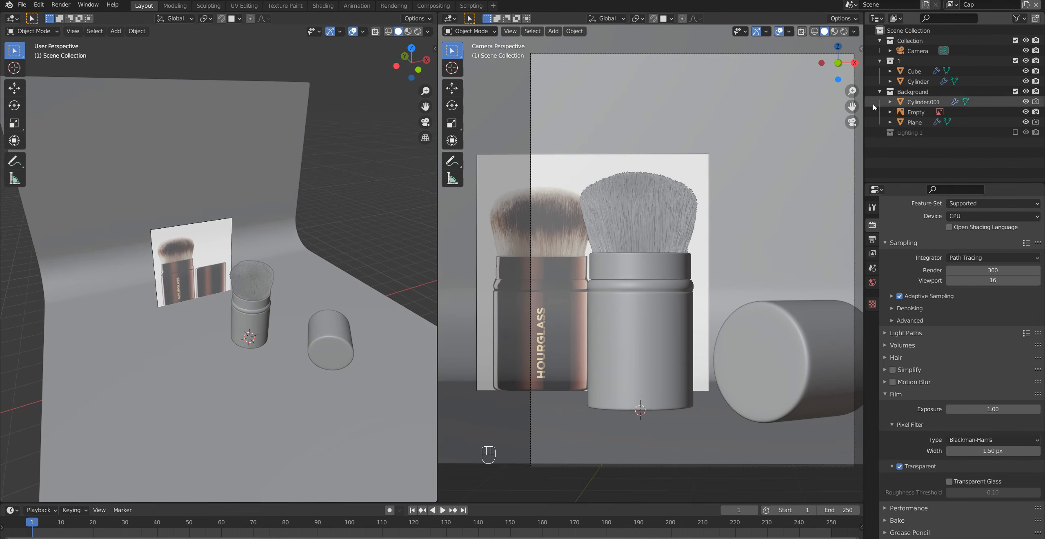
pyautogui.moveTo(286, 286); pyautogui.dragTo(303, 273, button='middle')
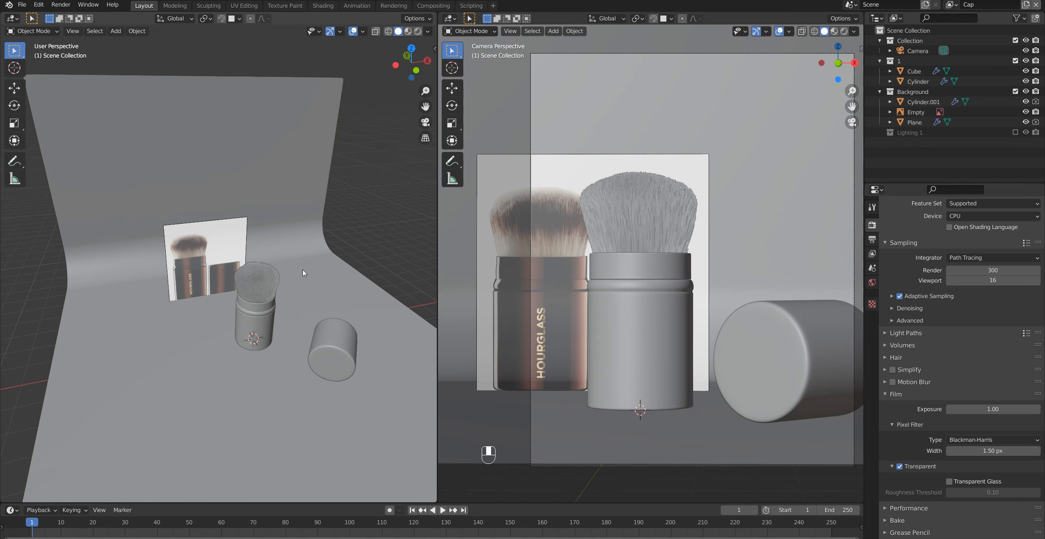
# Disable collection 1, which holds the brush parts, from the Cap view layer
pyautogui.click(271, 320)
pyautogui.keyDown('shift'); pyautogui.click(264, 291); pyautogui.keyUp('shift')
pyautogui.click(894, 61)
pyautogui.rightClick(894, 61)
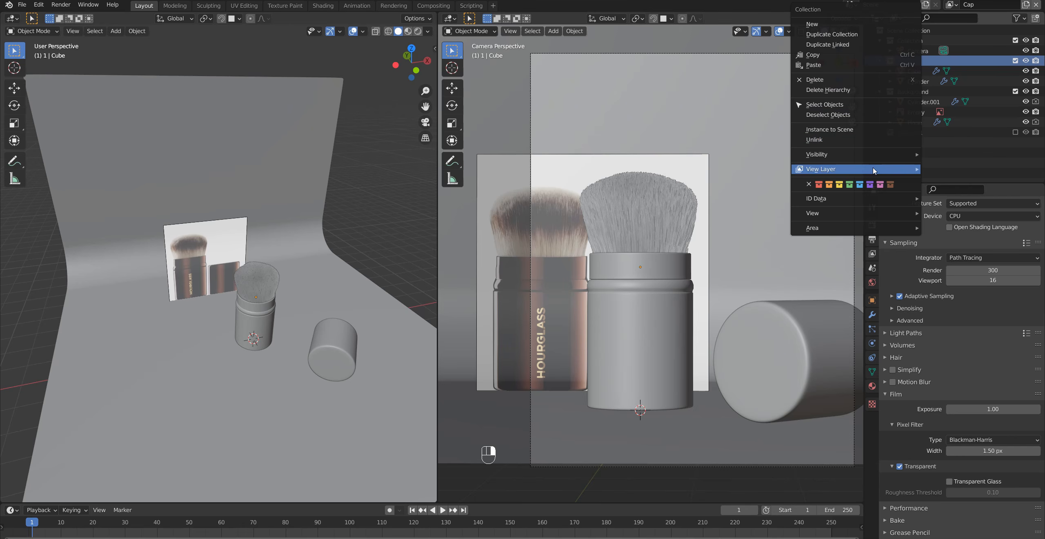
pyautogui.moveTo(874, 170)
pyautogui.click(722, 171)
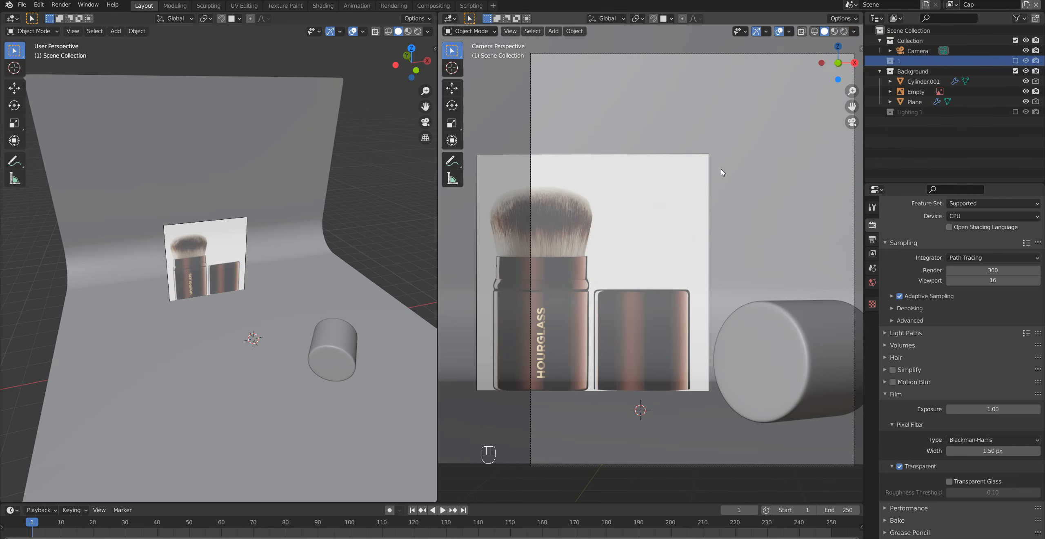
# Delete the curved backdrop plane and the Empty reference image from the Background collection
pyautogui.click(280, 184)
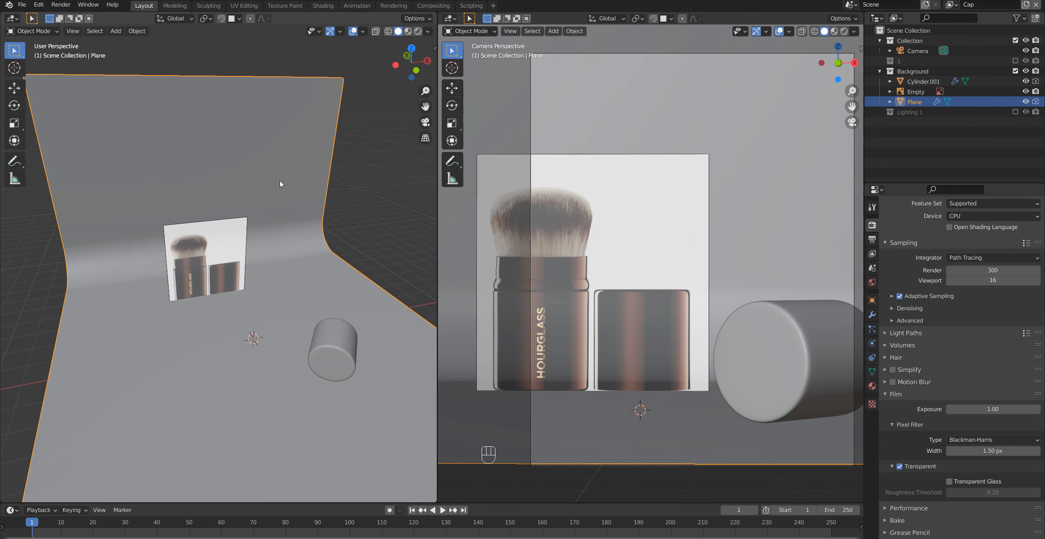
pyautogui.keyDown('shift'); pyautogui.click(916, 91); pyautogui.keyUp('shift')
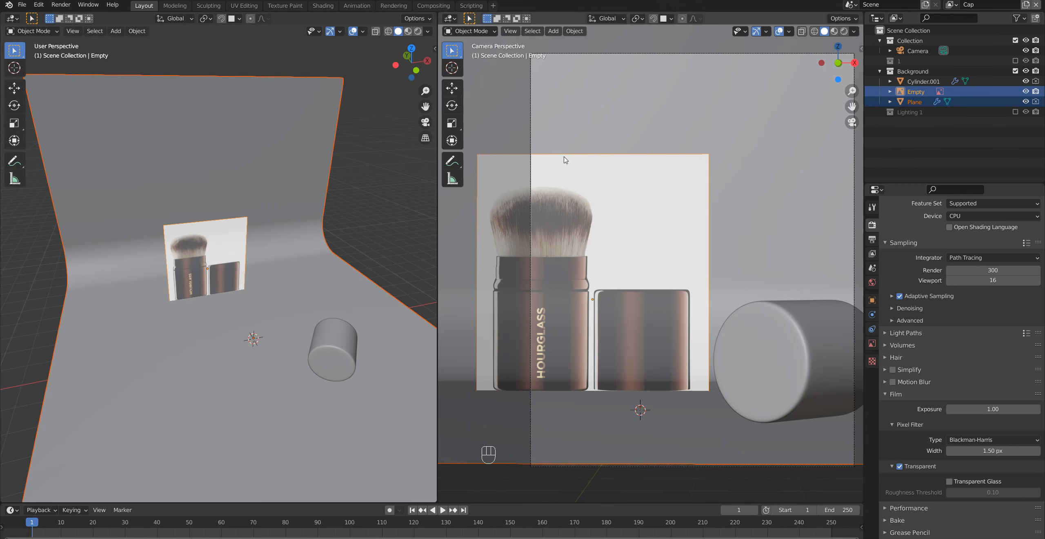
pyautogui.rightClick(915, 95)
pyautogui.click(902, 58)
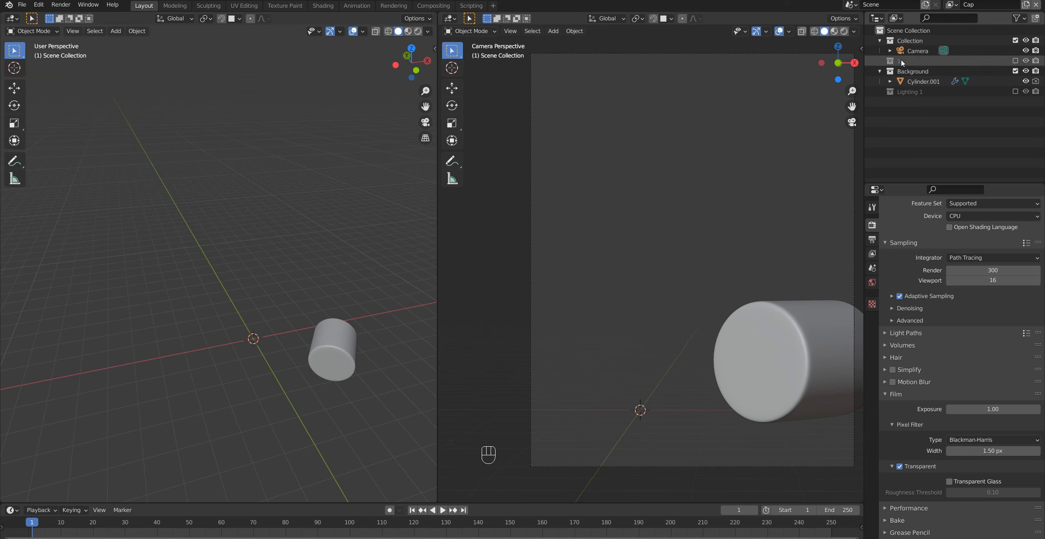
# Add an area light, rotate it 90° about X, then turn it about -63° around Z to aim towards the cap
pyautogui.scroll(-3, 758, 290)
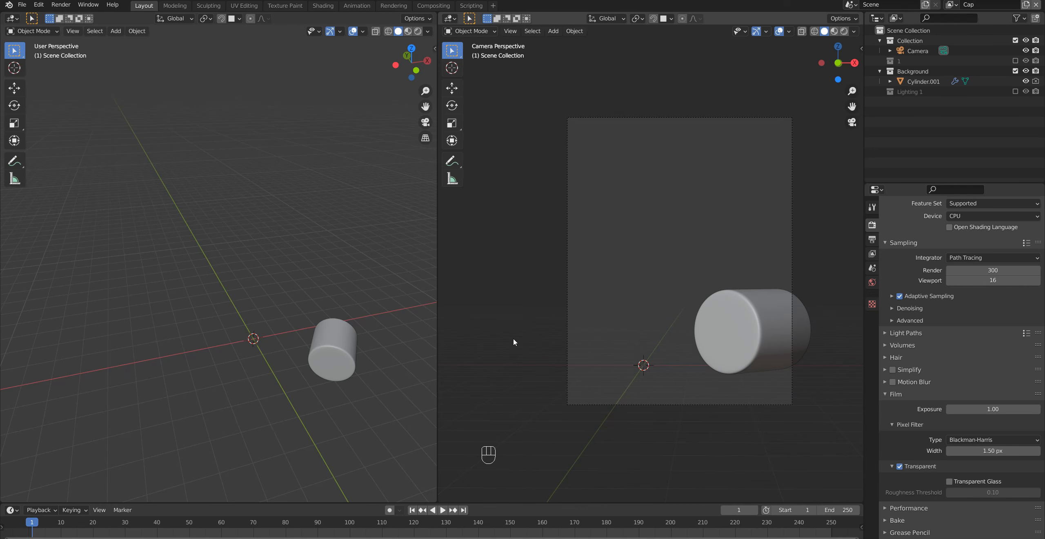
pyautogui.hotkey('shift', 'a')
pyautogui.moveTo(232, 375)
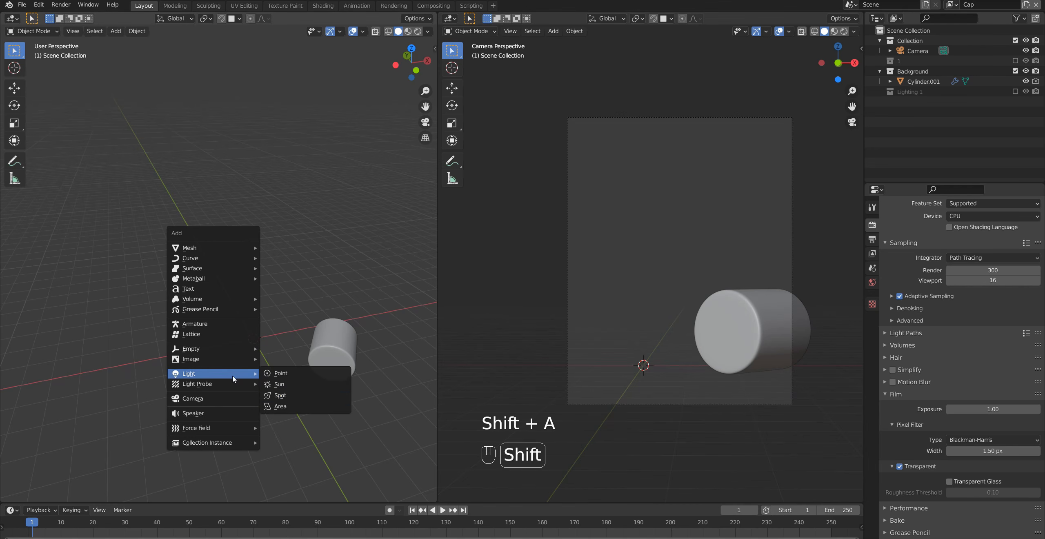
pyautogui.click(292, 406)
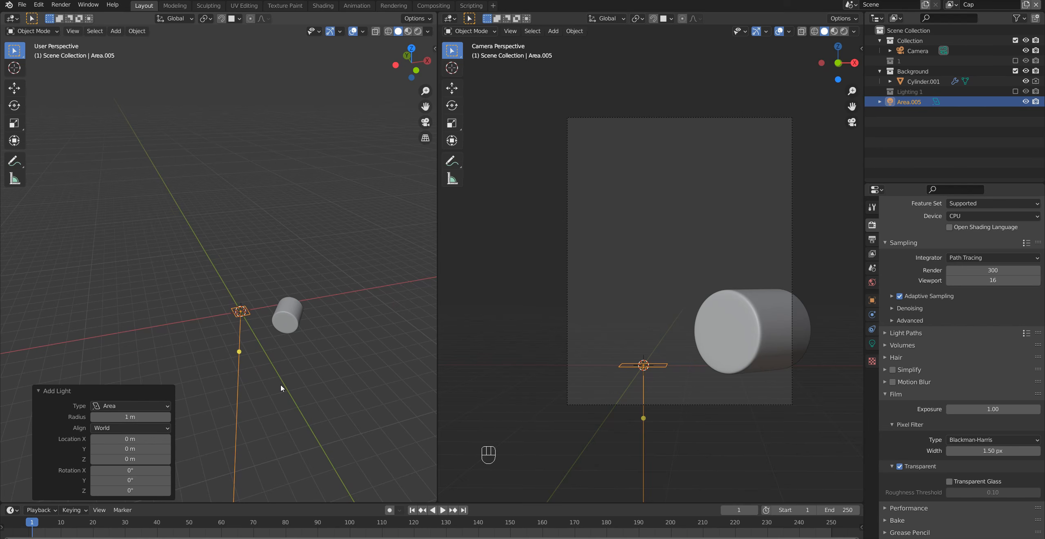
pyautogui.write('rx90')
pyautogui.press('Return')
pyautogui.press('r')
pyautogui.click(210, 354)
# Move the area light horizontally beyond the left side of the camera frame and raise it about 0.99 m
pyautogui.press('g')
pyautogui.hotkey('shift', 'z')
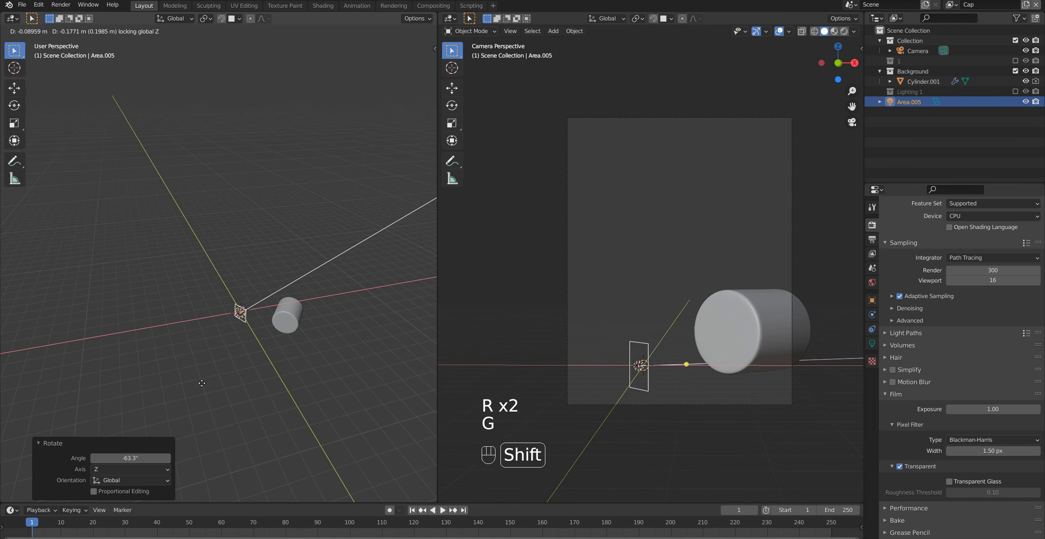
pyautogui.click(160, 443)
pyautogui.moveTo(234, 392); pyautogui.dragTo(248, 355, button='middle')
pyautogui.press('g')
pyautogui.press('z')
pyautogui.click(312, 347)
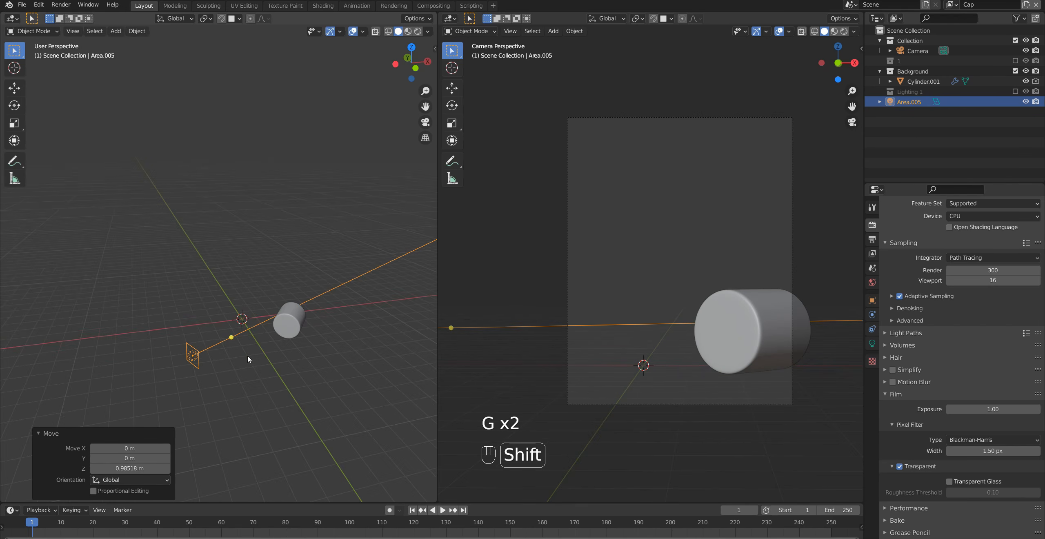
# Add a 2 m plane at the world origin and stand it upright by rotating it 90° about X
pyautogui.hotkey('shift', 'a')
pyautogui.moveTo(248, 356)
pyautogui.moveTo(223, 230)
pyautogui.click(286, 231)
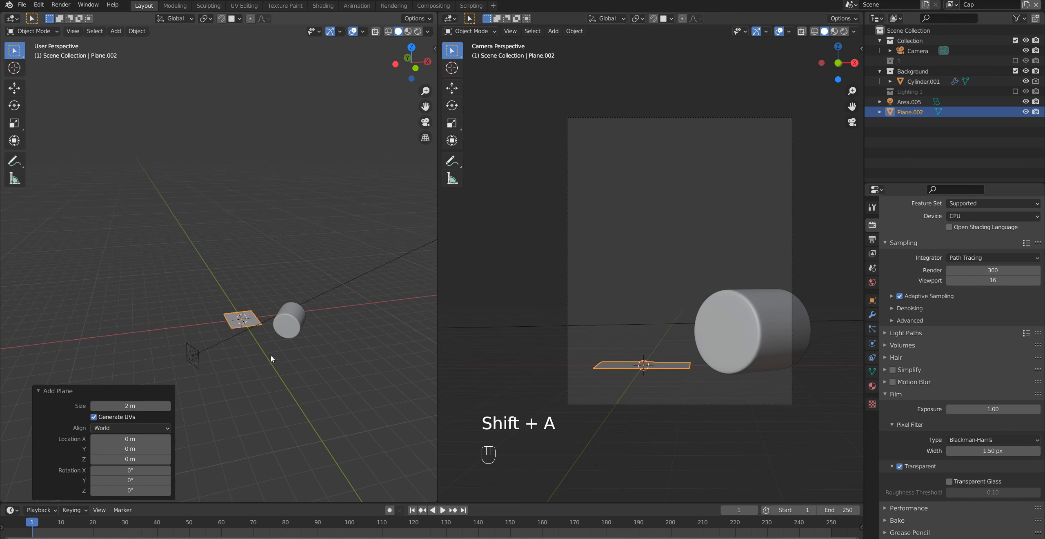
pyautogui.write('rx90')
pyautogui.press('Return')
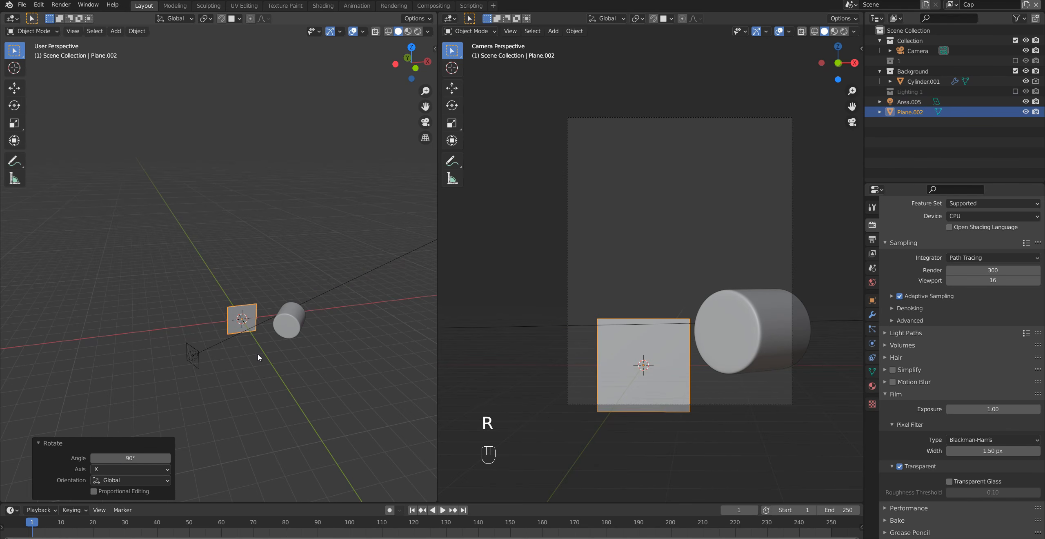
# Extrude the upright plane's face along Y to form a thin slab
pyautogui.scroll(5, 258, 355)
pyautogui.keyDown('shift'); pyautogui.moveTo(275, 383); pyautogui.dragTo(254, 315, button='middle'); pyautogui.keyUp('shift')
pyautogui.scroll(3, 232, 328)
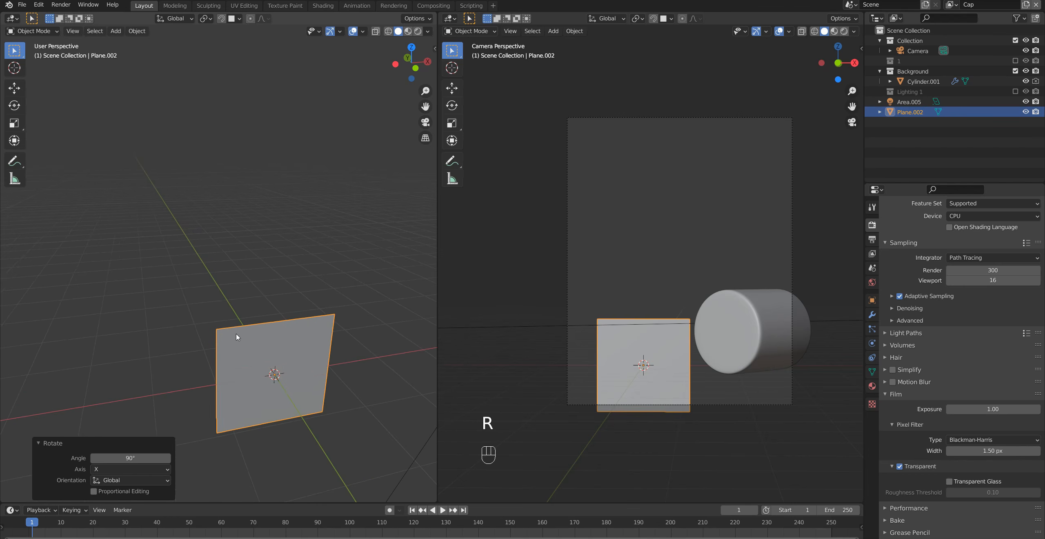
pyautogui.press('Tab')
pyautogui.press('e')
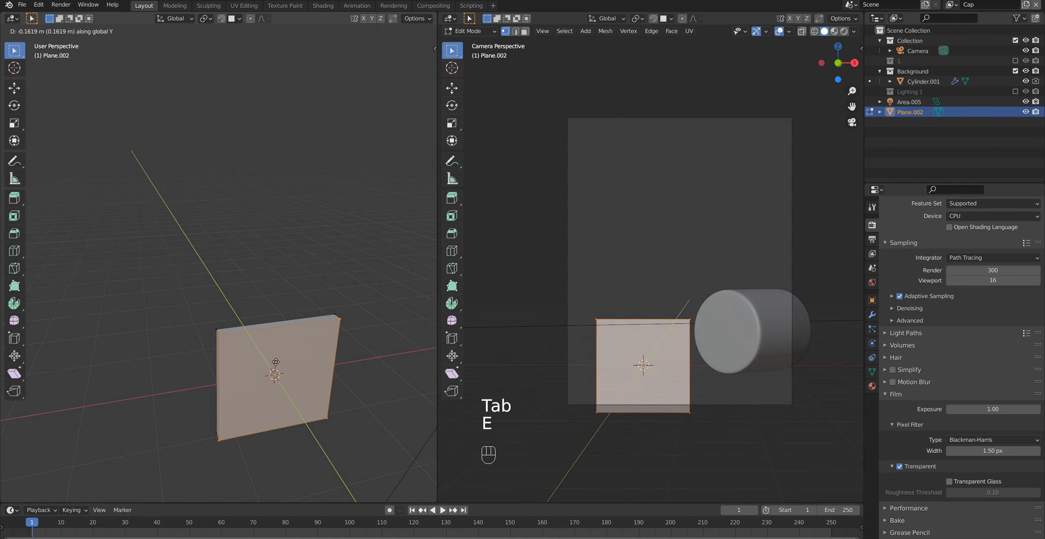
# Extrude the plane about 0.095 m toward negative Y into a panel, and scale it up about 5.4 times
pyautogui.click(275, 359)
pyautogui.scroll(-3, 276, 359)
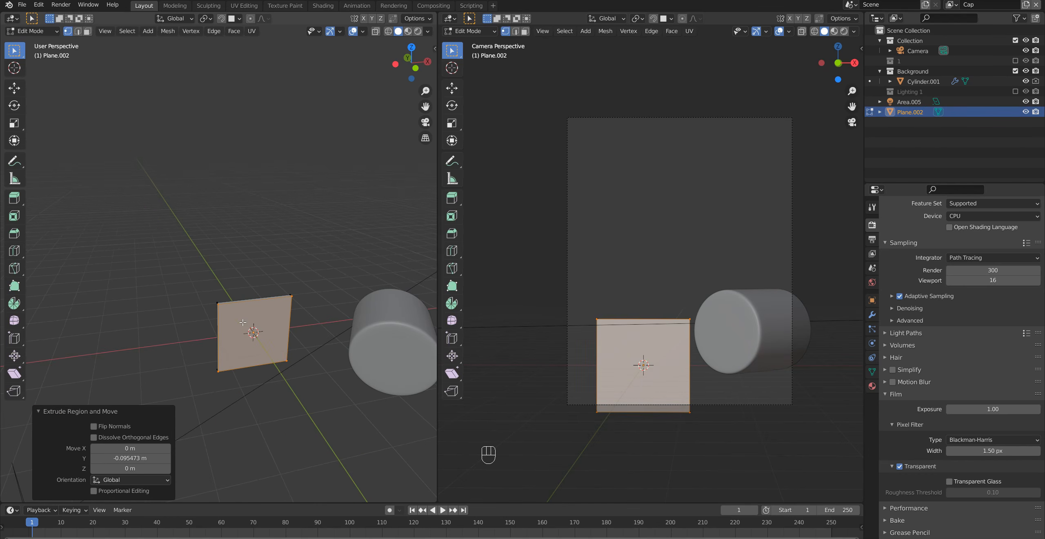
pyautogui.scroll(-3, 245, 325)
pyautogui.press('a')
pyautogui.press('s')
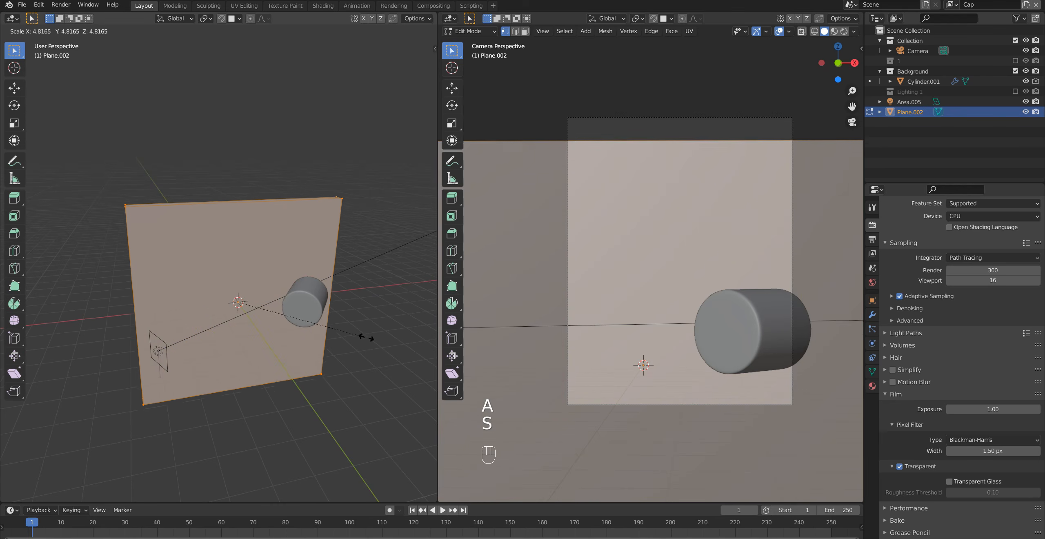
pyautogui.click(380, 339)
# Rotate the panel about -98° around Z and scale it to about 0.285 along X to thin it
pyautogui.press('r')
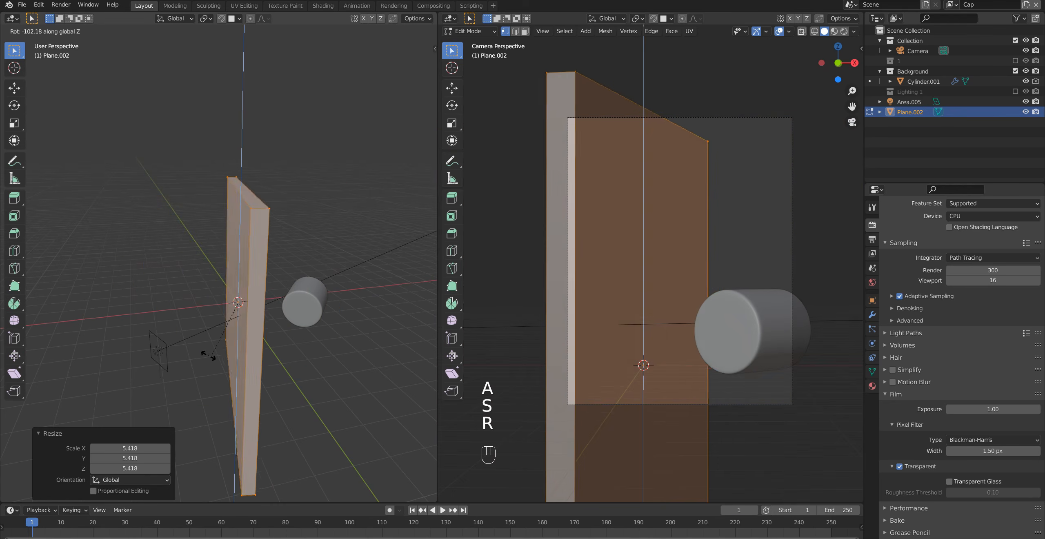
pyautogui.click(215, 358)
pyautogui.press('s')
pyautogui.press('x')
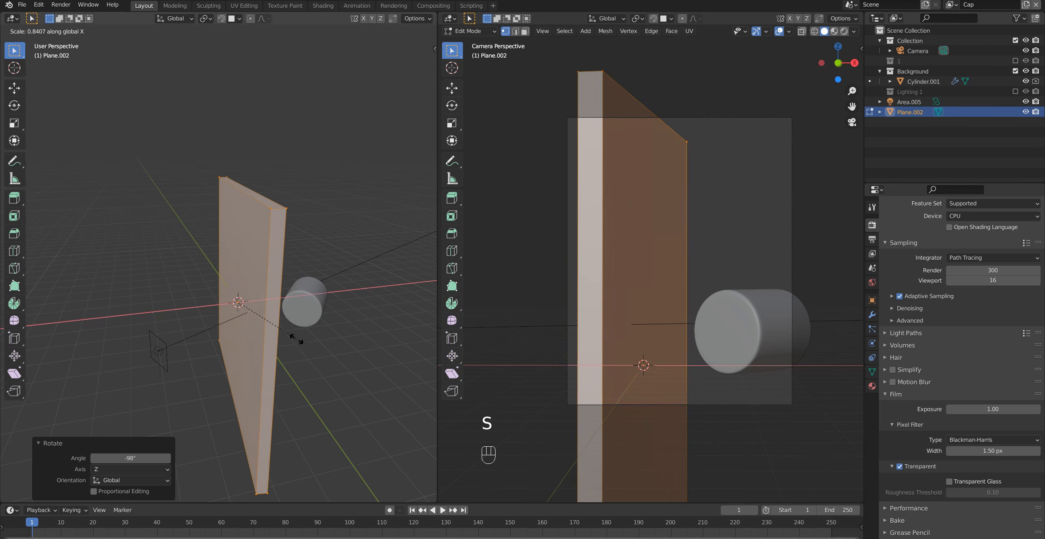
pyautogui.click(261, 309)
# Move the panel's geometry horizontally about -1.03 m in X and -2.82 m in Y, keeping its height locked
pyautogui.moveTo(281, 338); pyautogui.dragTo(241, 402, button='middle')
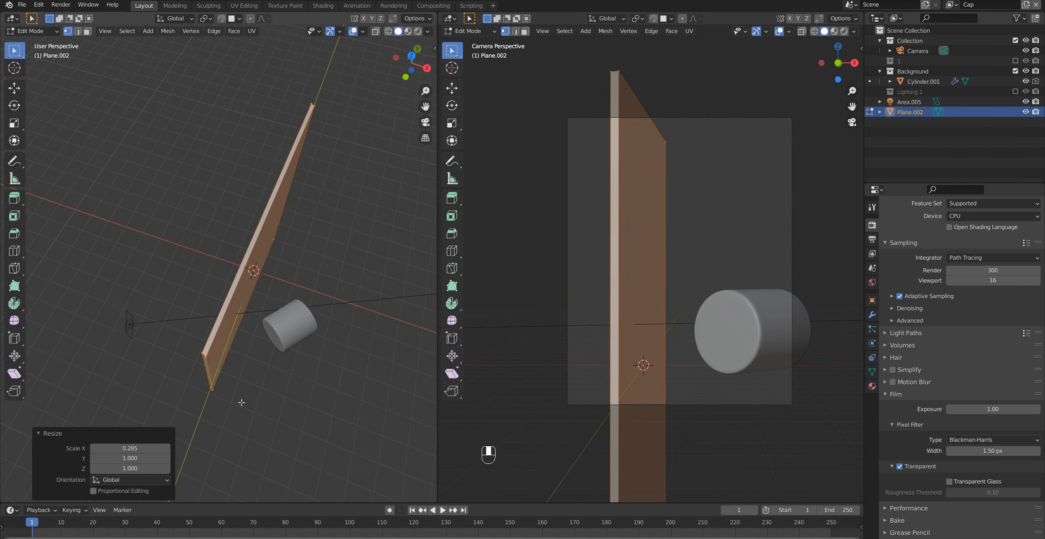
pyautogui.press('g')
pyautogui.hotkey('shift', 'z')
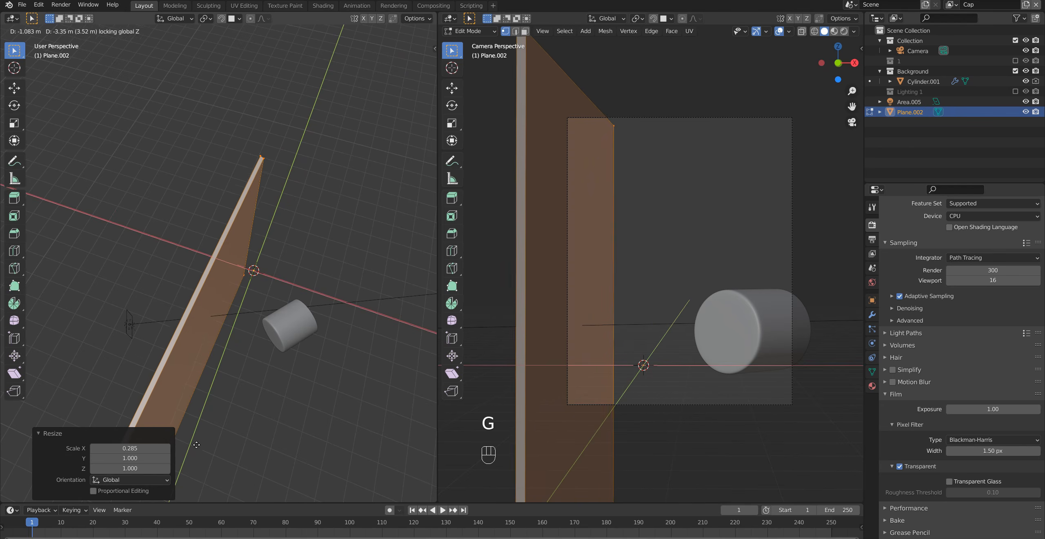
pyautogui.click(202, 436)
pyautogui.moveTo(201, 435); pyautogui.dragTo(251, 361, button='middle')
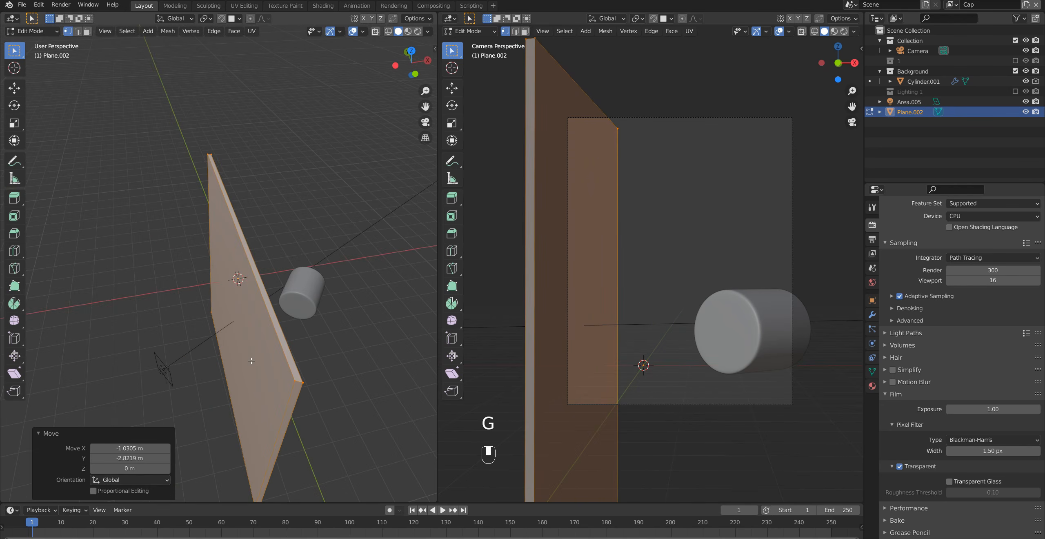
# Return to Object Mode and move the area light about 0.59 m in X, 0.15 m in Y and 0.97 m in Z
pyautogui.press('Tab')
pyautogui.click(164, 373)
pyautogui.moveTo(163, 371); pyautogui.dragTo(201, 373, button='middle')
pyautogui.press('g')
pyautogui.click(221, 362)
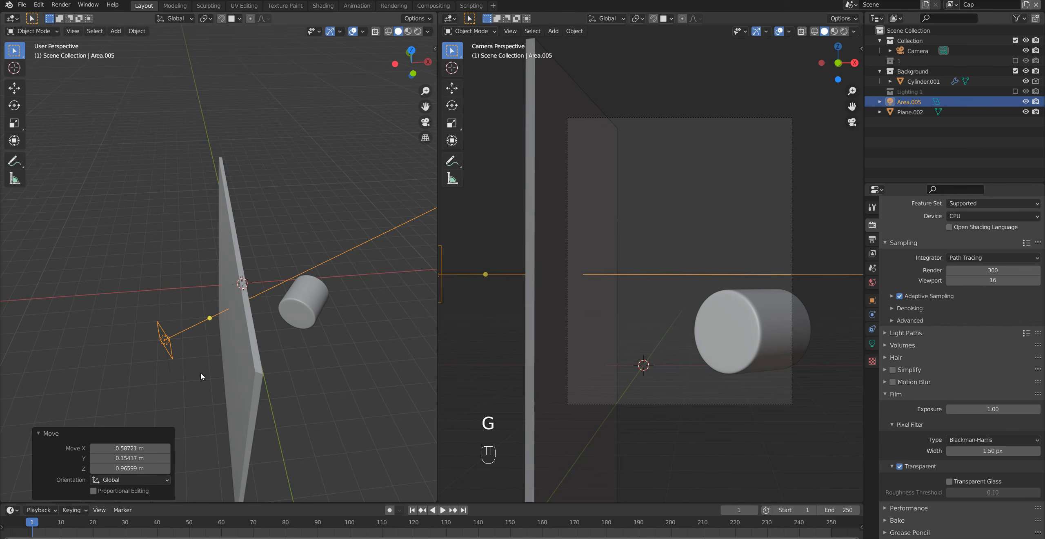
# Rotate the area light about -22.6° around Z and move it about 0.68 m in X, 0.68 m in Y and 0.90 m in Z
pyautogui.press('r')
pyautogui.click(176, 352)
pyautogui.press('g')
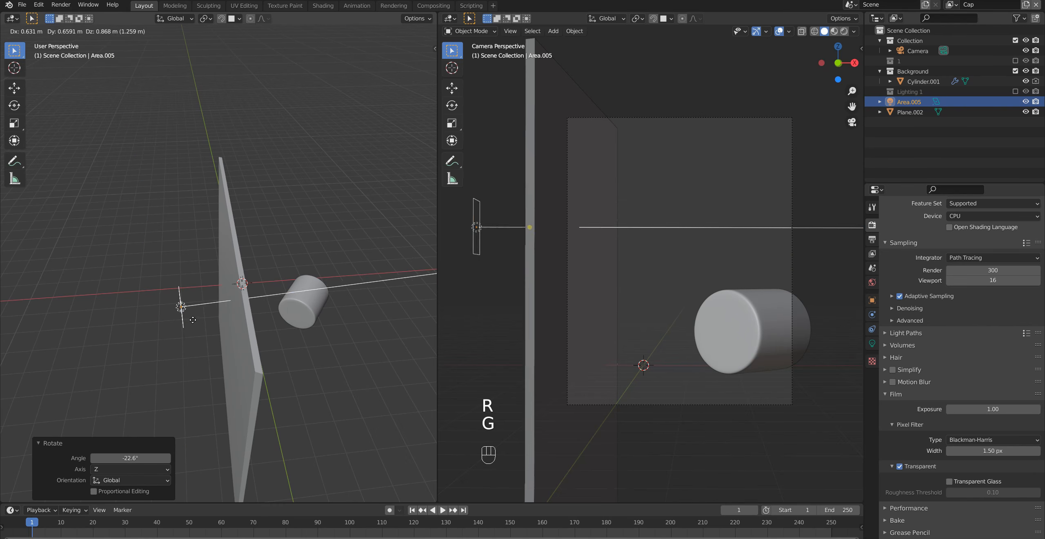
pyautogui.click(234, 343)
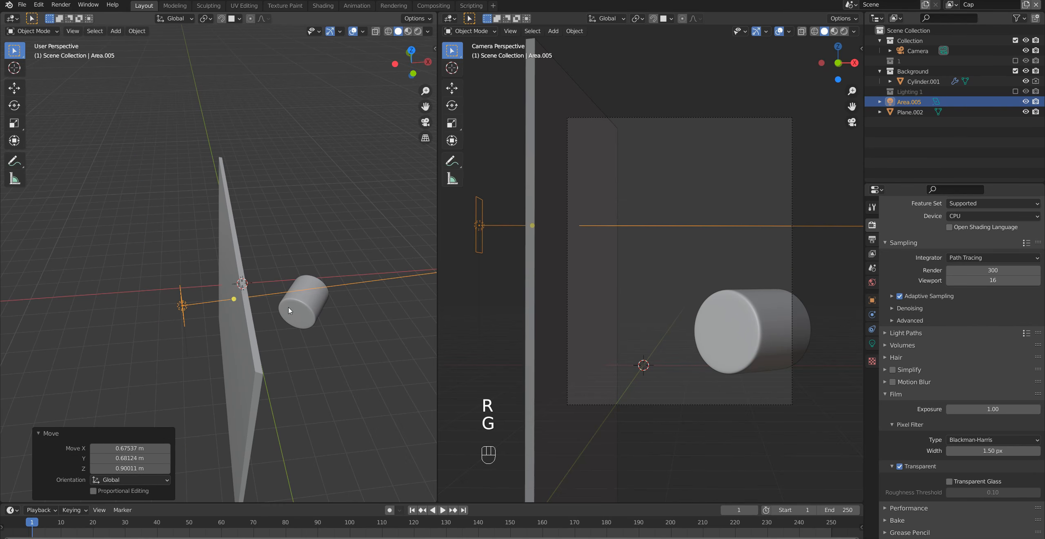
# Show the camera view in rendered shading and set the area light's power to 200 W
pyautogui.click(844, 32)
pyautogui.moveTo(242, 355)
pyautogui.mouseDown(button='middle')
pyautogui.moveTo(270, 355)
pyautogui.moveTo(261, 354)
pyautogui.mouseUp(button='middle')
pyautogui.click(877, 343)
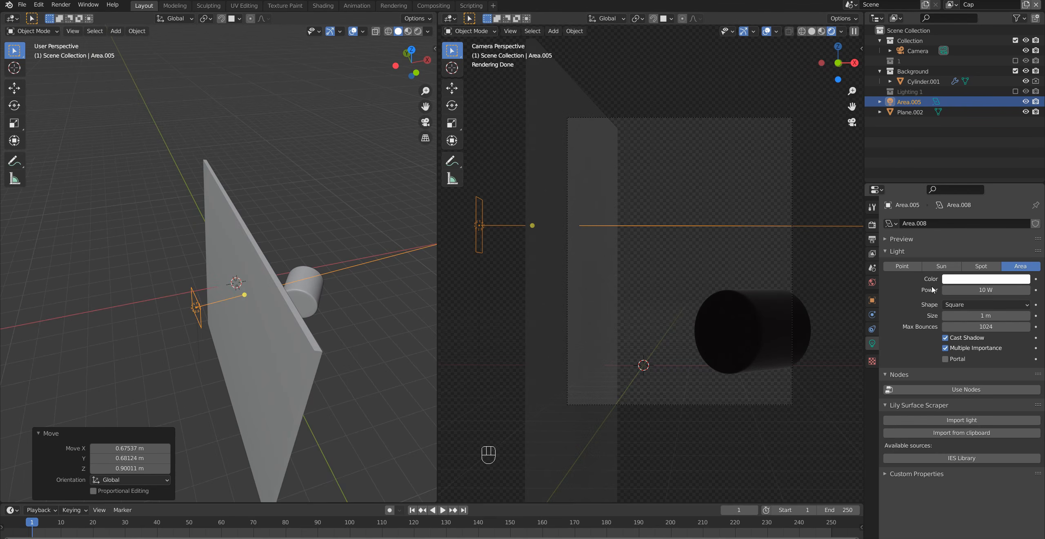
pyautogui.doubleClick(971, 288)
pyautogui.write('200')
pyautogui.press('Return')
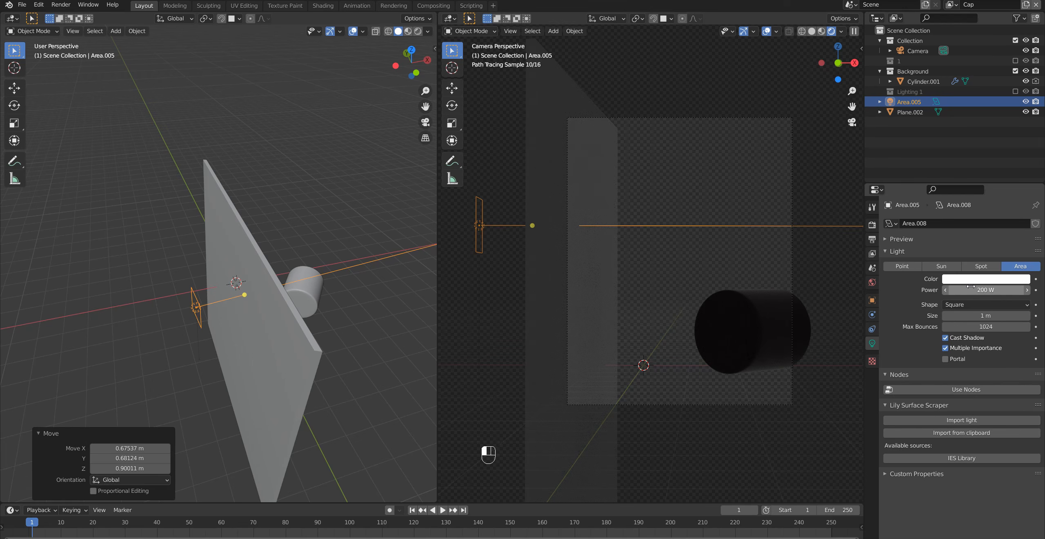
# Select the panel and create a new material for it in the Shader Editor
pyautogui.click(267, 317)
pyautogui.click(11, 18)
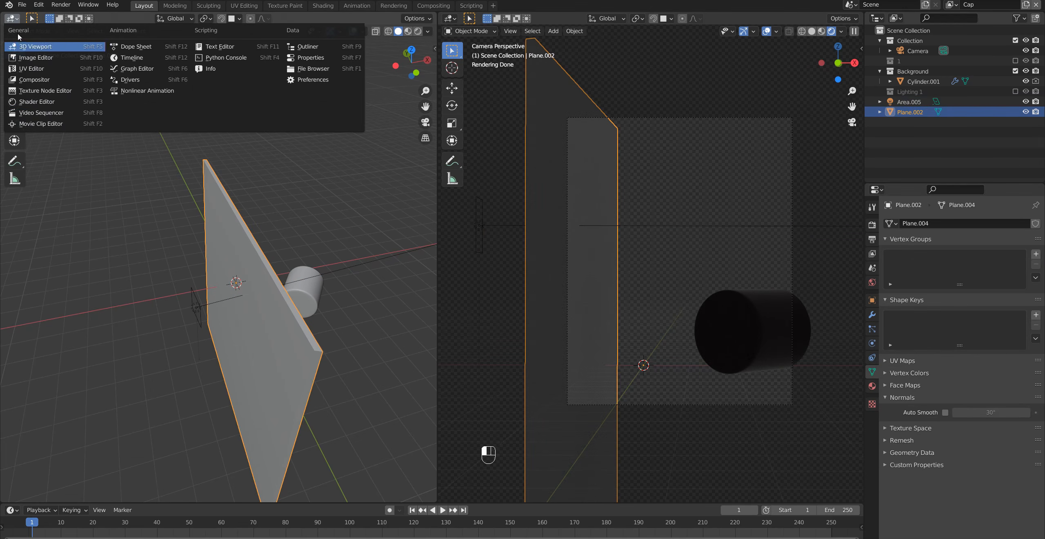
pyautogui.click(41, 99)
pyautogui.click(241, 20)
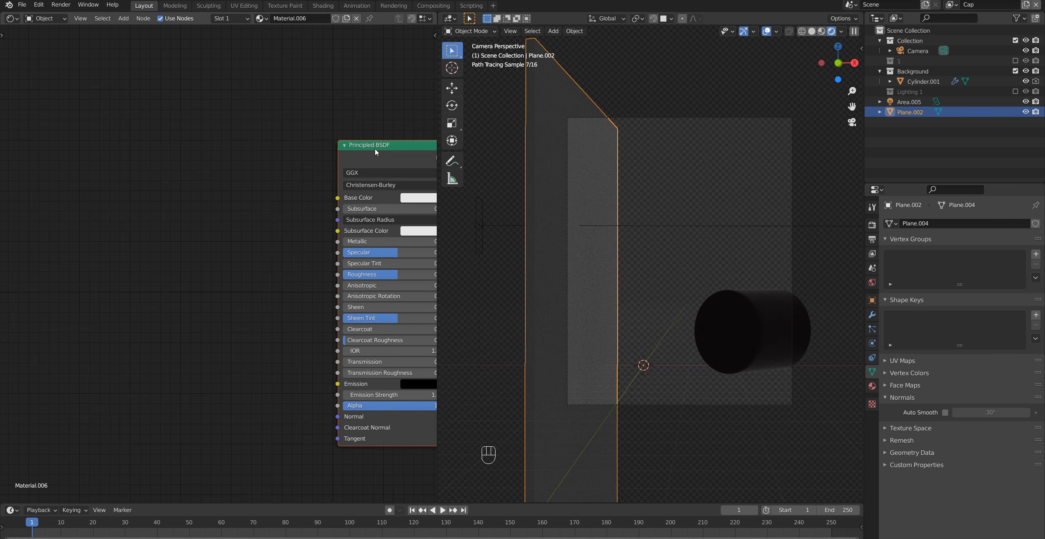
# Replace the Principled BSDF with a Translucent BSDF connected to the Material Output's Surface
pyautogui.moveTo(375, 148); pyautogui.dragTo(142, 194, button='middle')
pyautogui.click(182, 189)
pyautogui.press('Delete')
pyautogui.hotkey('shift', 'a')
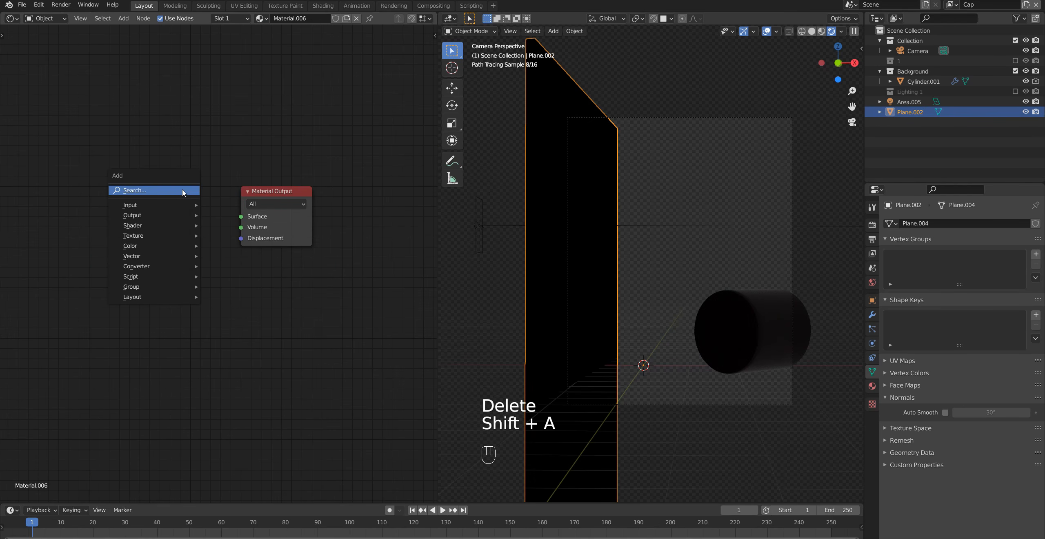
pyautogui.moveTo(165, 226)
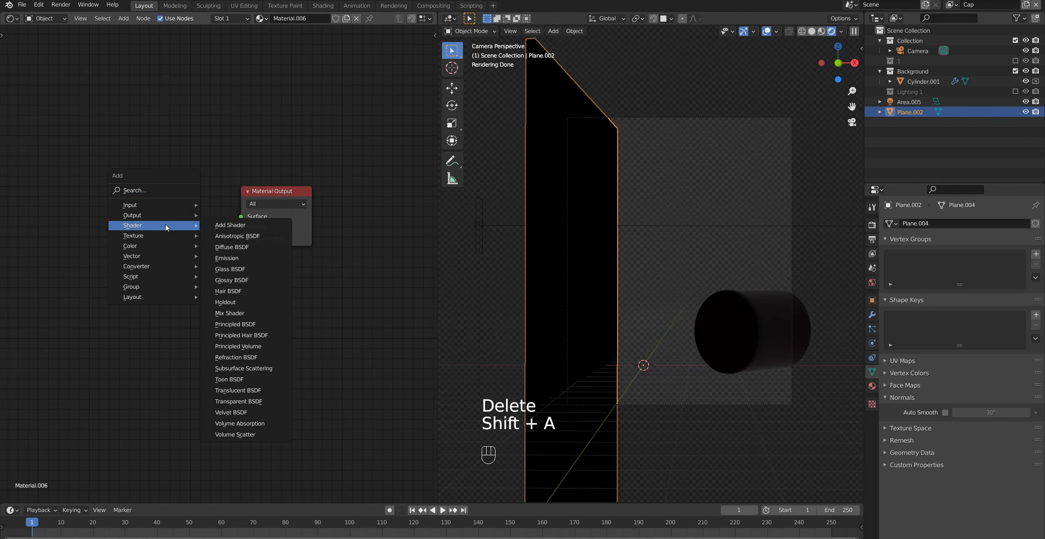
pyautogui.click(266, 391)
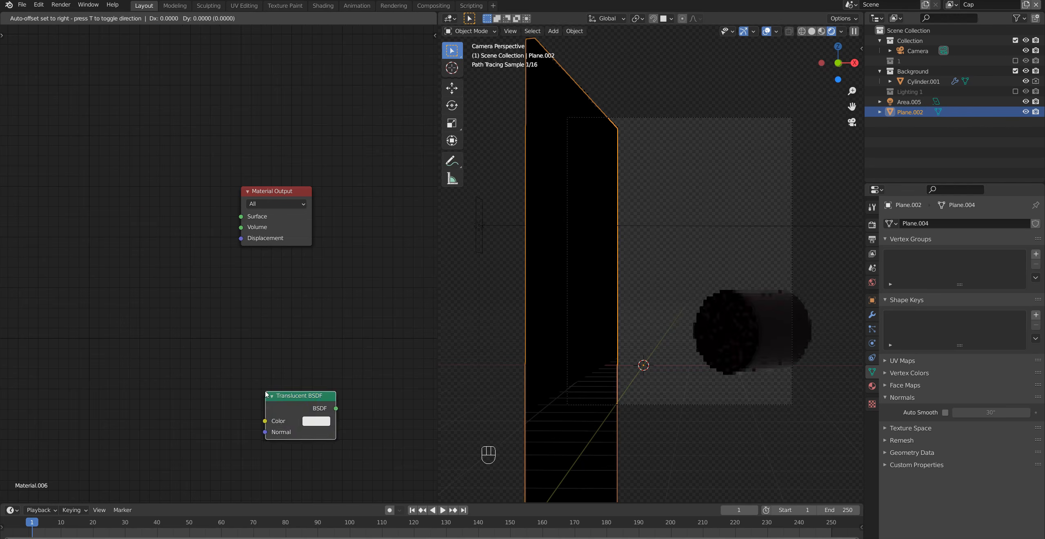
pyautogui.moveTo(238, 215); pyautogui.dragTo(241, 216)
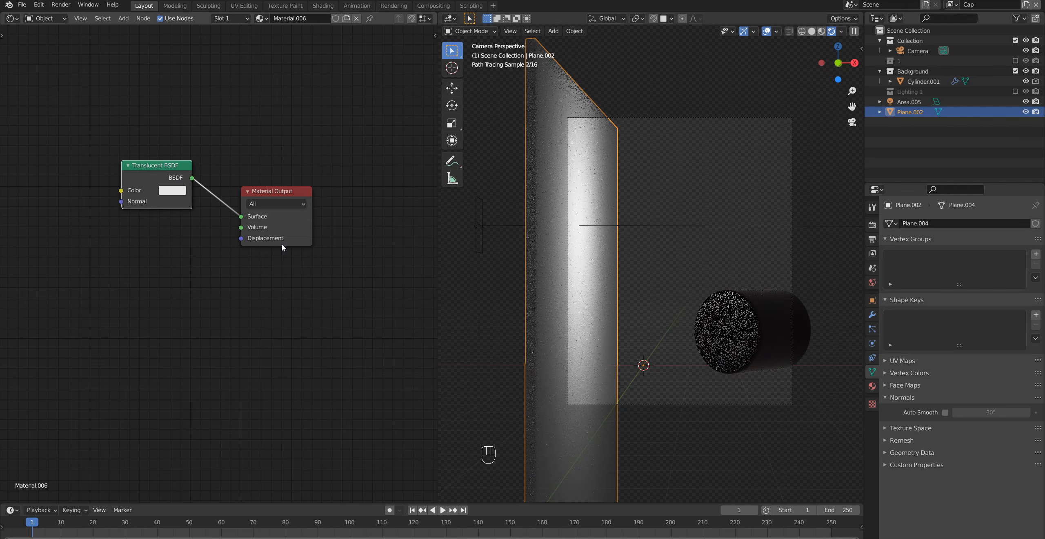
# Switch the Shader Editor back to the 3D Viewport and rotate the area light about -50.1° around Z
pyautogui.click(12, 17)
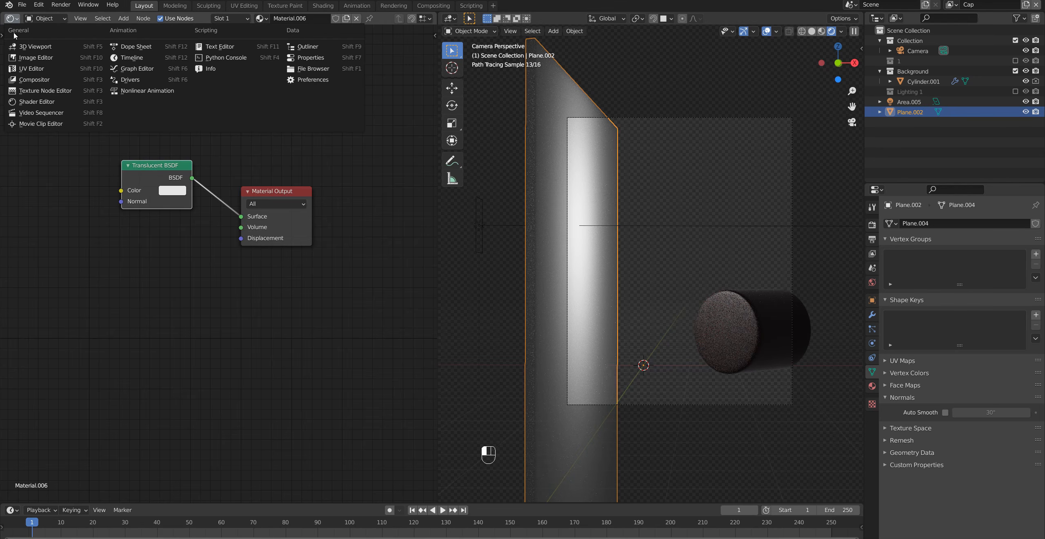
pyautogui.click(25, 46)
pyautogui.moveTo(257, 310); pyautogui.dragTo(305, 340, button='middle')
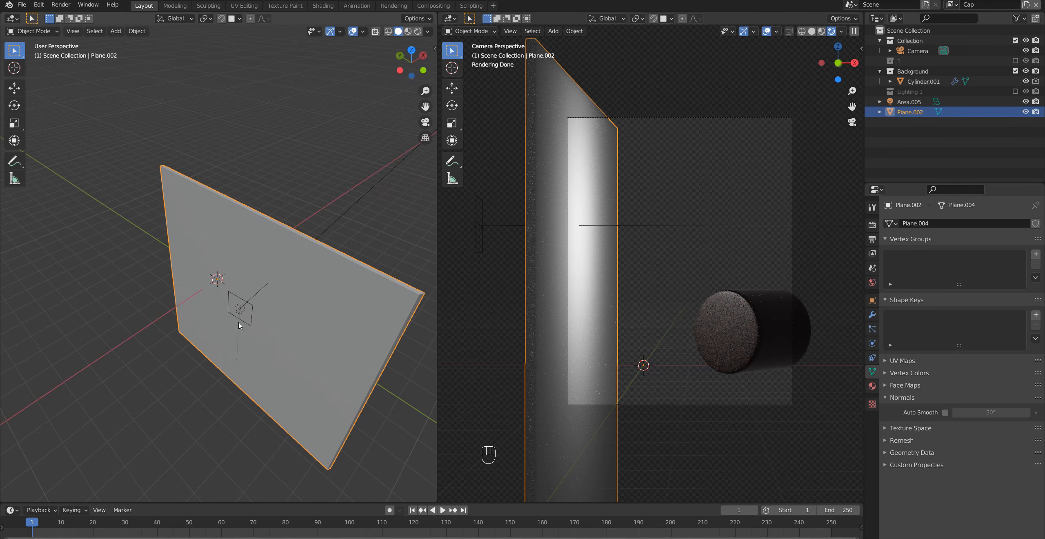
pyautogui.click(240, 311)
pyautogui.moveTo(241, 315); pyautogui.dragTo(294, 350, button='middle')
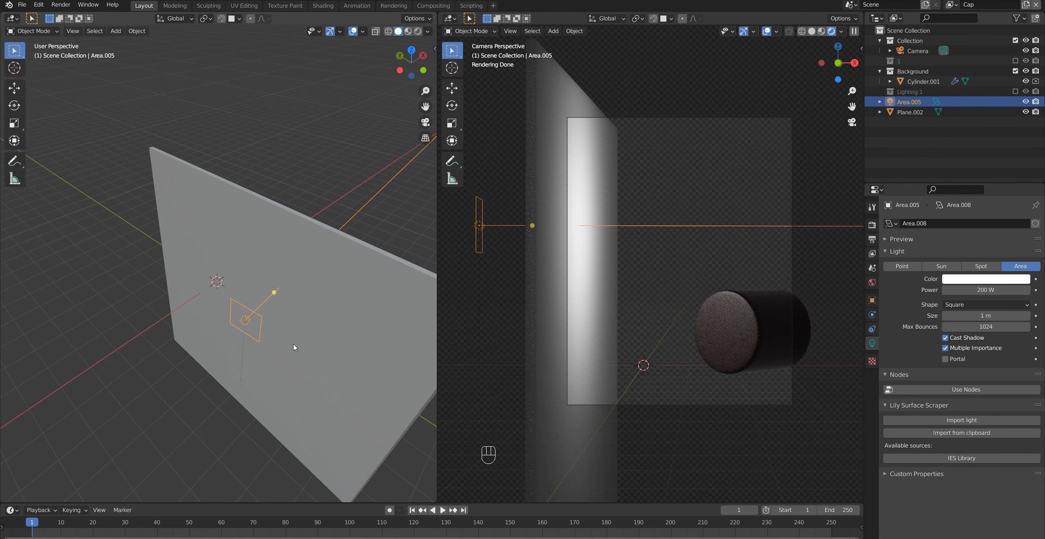
pyautogui.press('r')
pyautogui.press('z')
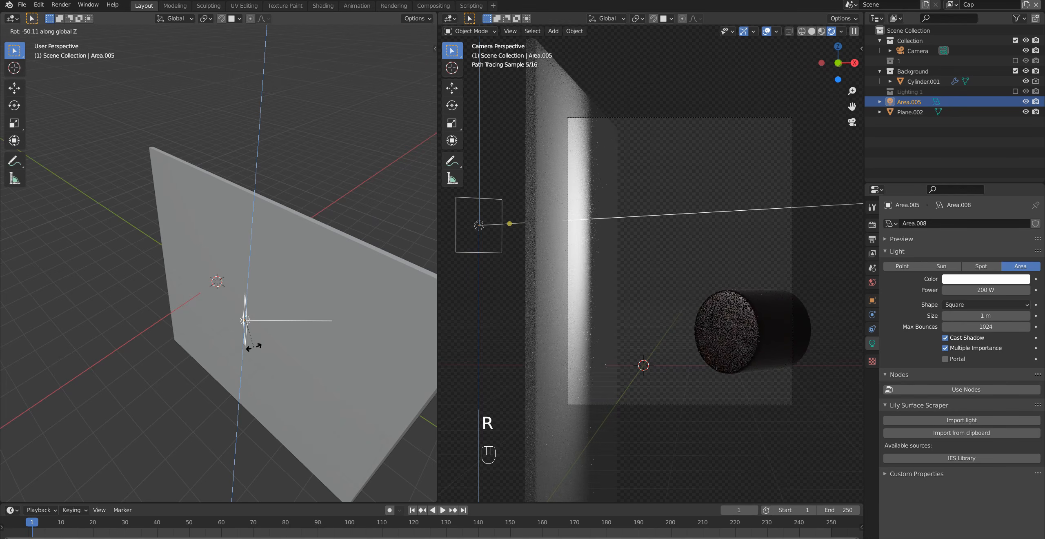
pyautogui.click(256, 347)
# Move the area light about -0.98 m in X, 1.54 m in Y and 0.47 m in Z, and lower it along Z
pyautogui.press('g')
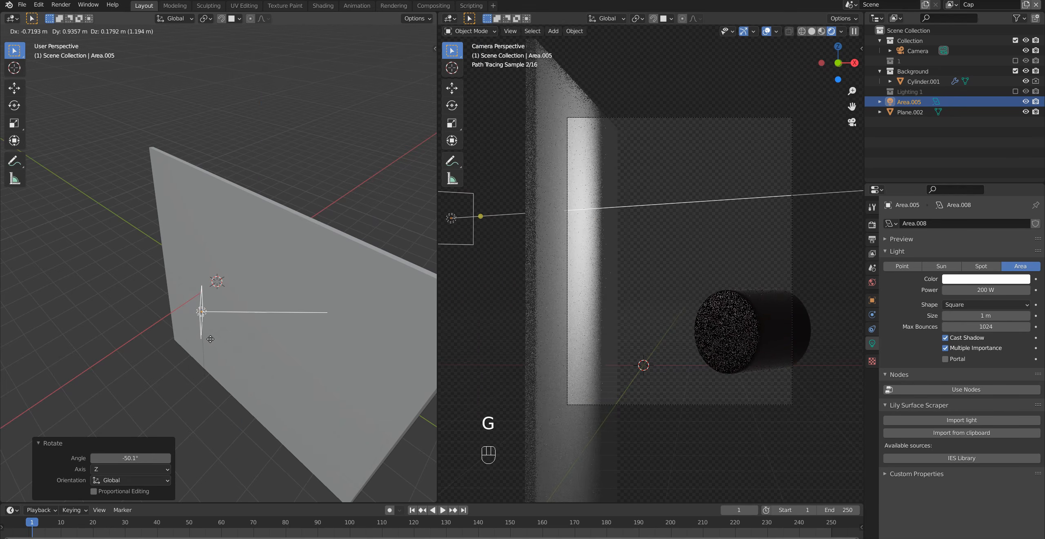
pyautogui.click(182, 322)
pyautogui.moveTo(271, 354); pyautogui.dragTo(169, 302, button='middle')
pyautogui.scroll(-2, 168, 303)
pyautogui.press('g')
pyautogui.press('z')
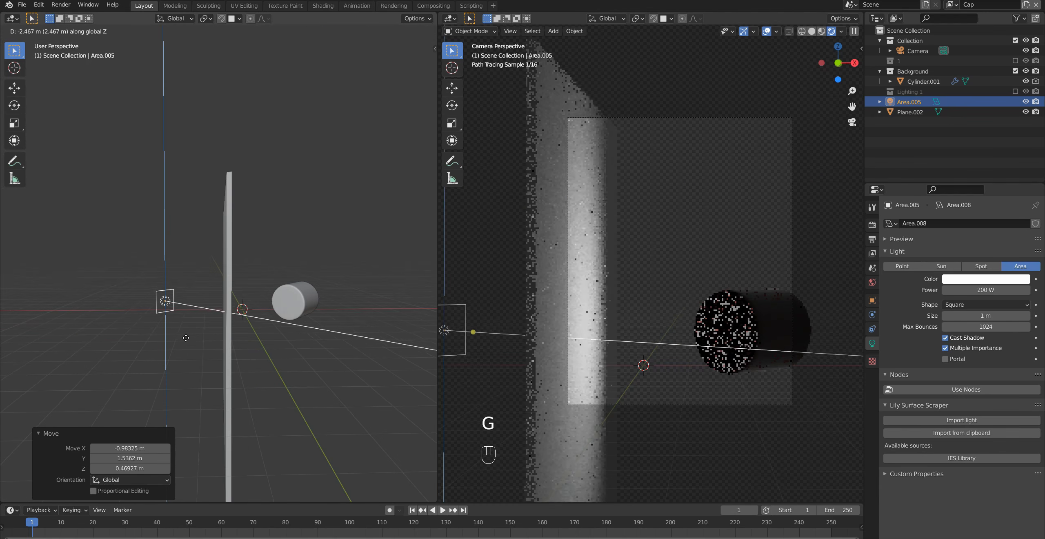
pyautogui.click(188, 332)
# Move the area light about 2.76 m along Y and about 1.94 m along X, closer to the panel
pyautogui.moveTo(188, 333); pyautogui.dragTo(356, 401, button='middle')
pyautogui.press('g')
pyautogui.press('y')
pyautogui.click(265, 363)
pyautogui.press('g')
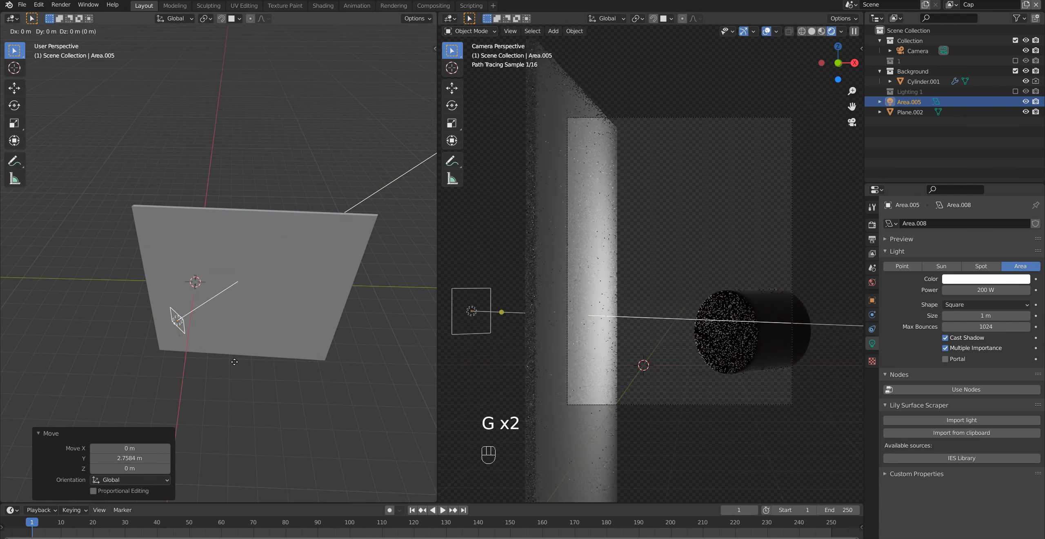
pyautogui.press('z')
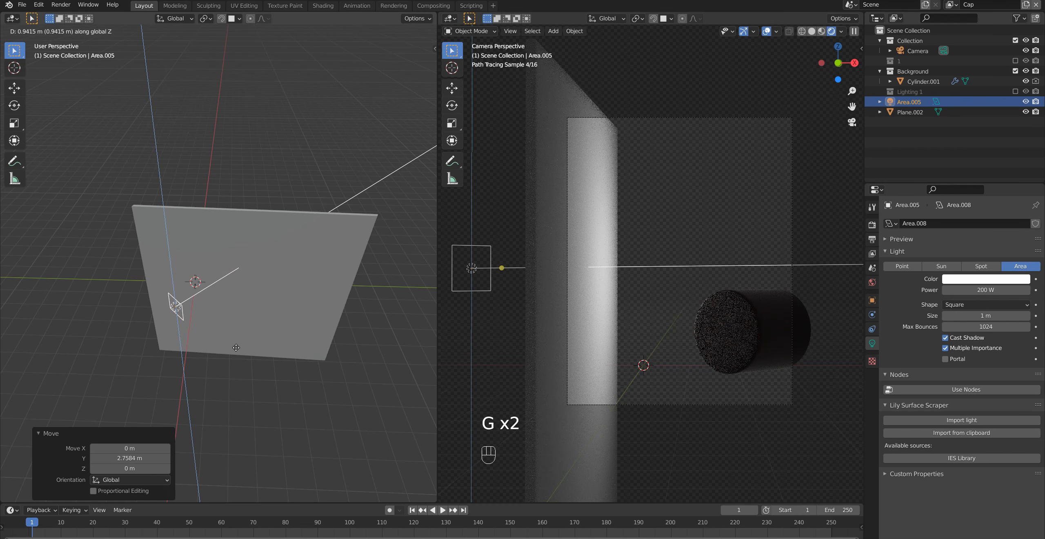
pyautogui.press('x')
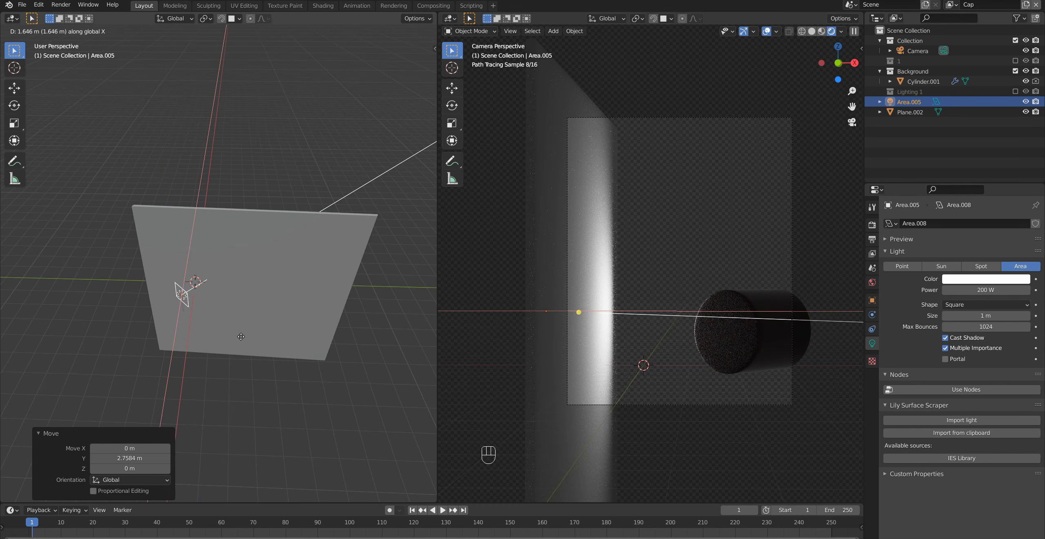
pyautogui.click(265, 339)
pyautogui.moveTo(269, 339); pyautogui.dragTo(188, 352, button='middle')
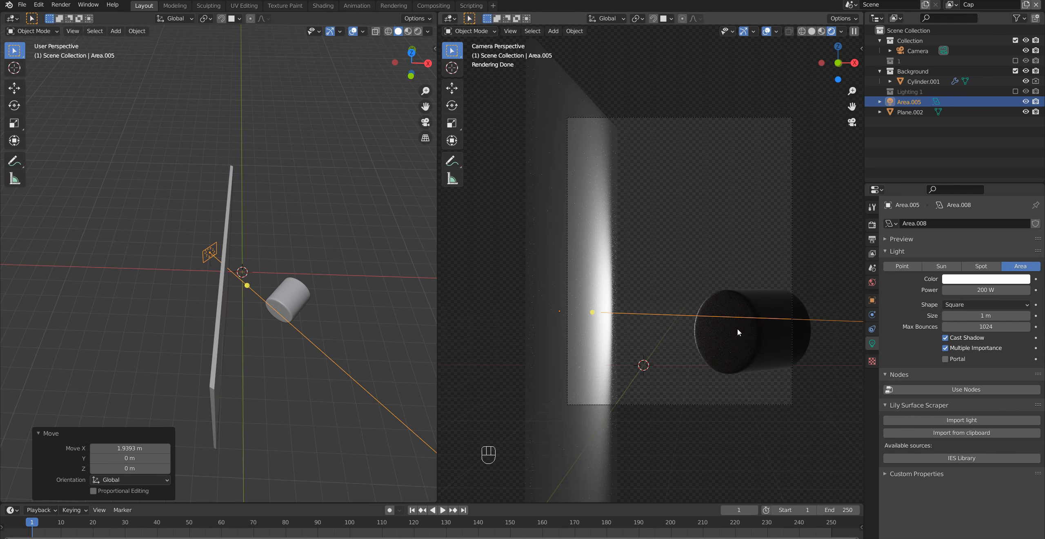
# Rotate the translucent panel about -9° around Z
pyautogui.moveTo(322, 358); pyautogui.dragTo(246, 330, button='middle')
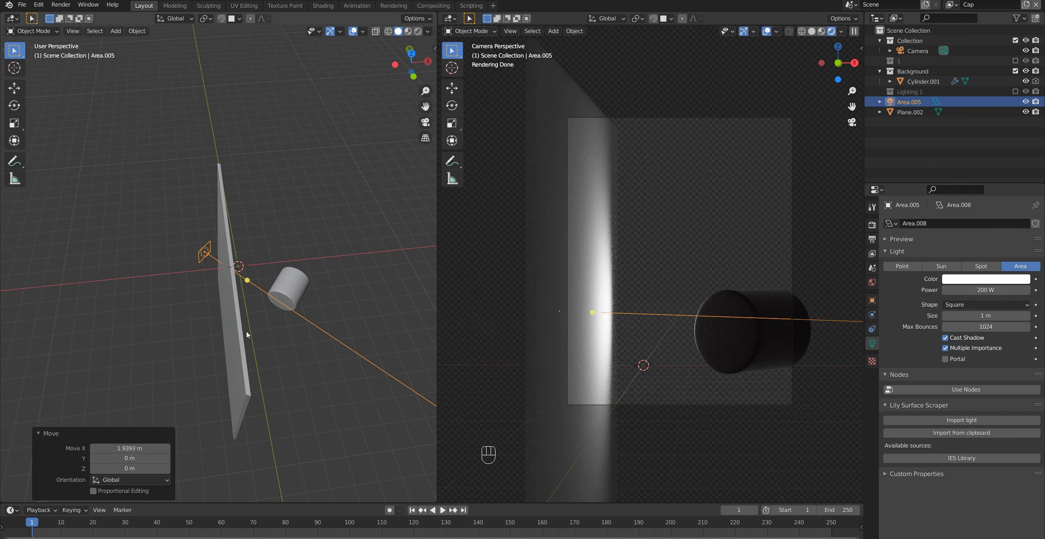
pyautogui.click(241, 331)
pyautogui.press('r')
pyautogui.press('z')
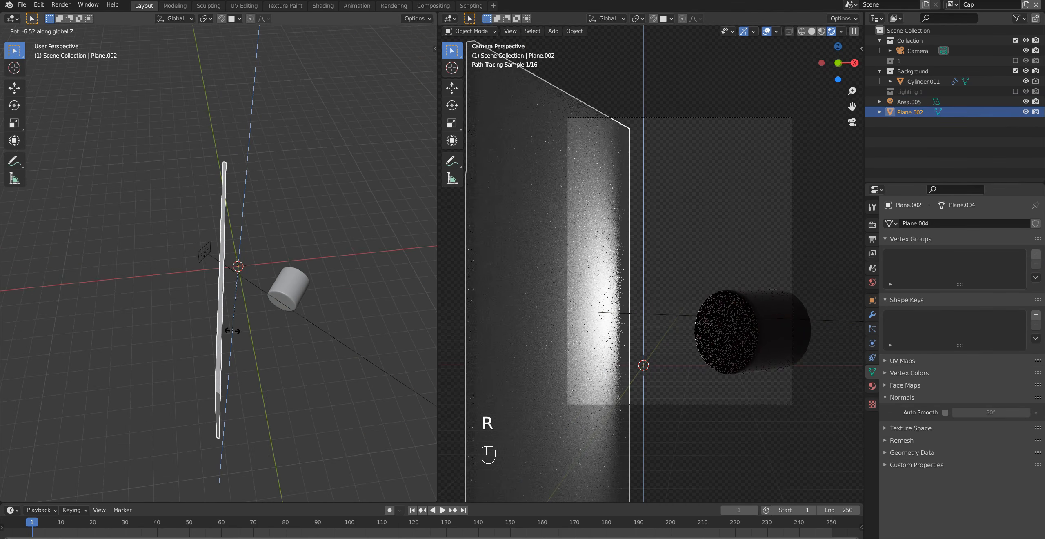
pyautogui.click(228, 329)
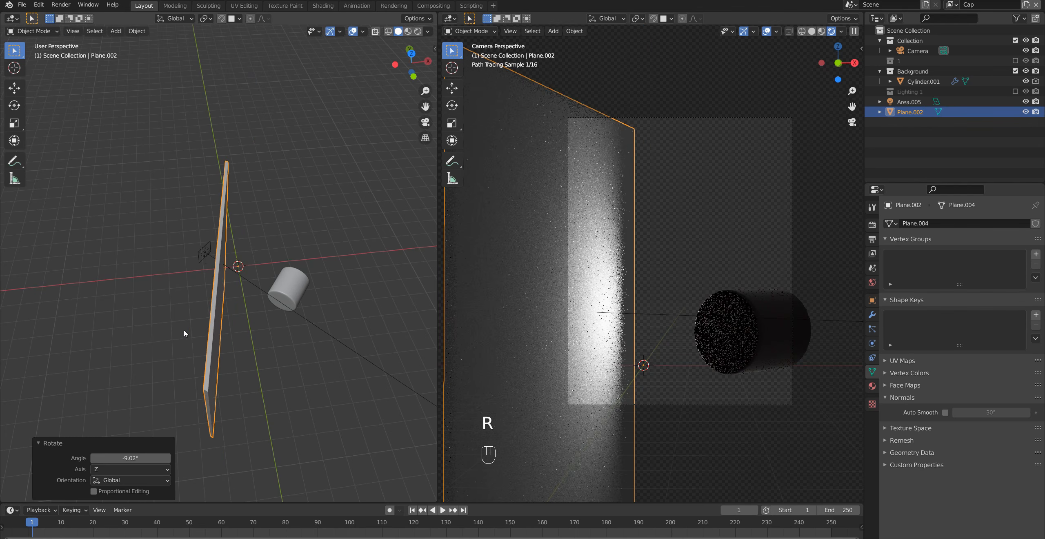
# Move the area light horizontally about -0.29 m in X and -1.42 m in Y, keeping its height locked
pyautogui.moveTo(184, 330); pyautogui.dragTo(245, 325, button='middle')
pyautogui.click(185, 270)
pyautogui.moveTo(185, 271); pyautogui.dragTo(242, 305, button='middle')
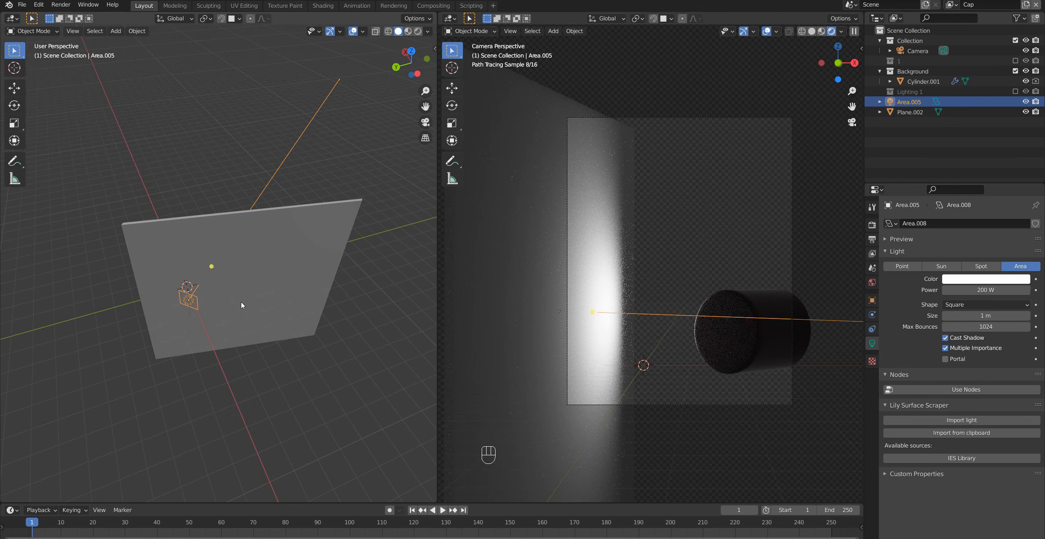
pyautogui.press('g')
pyautogui.hotkey('shift', 'z')
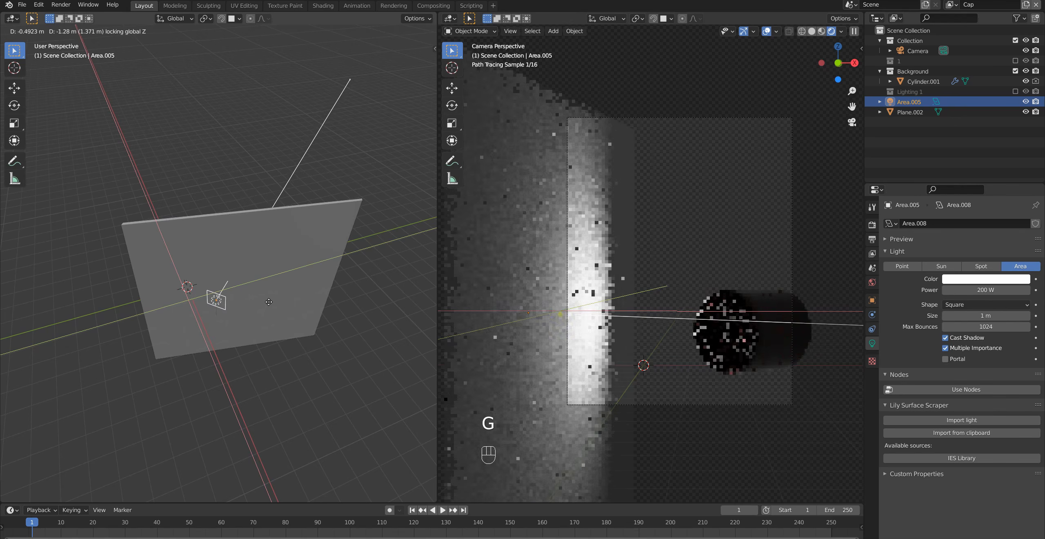
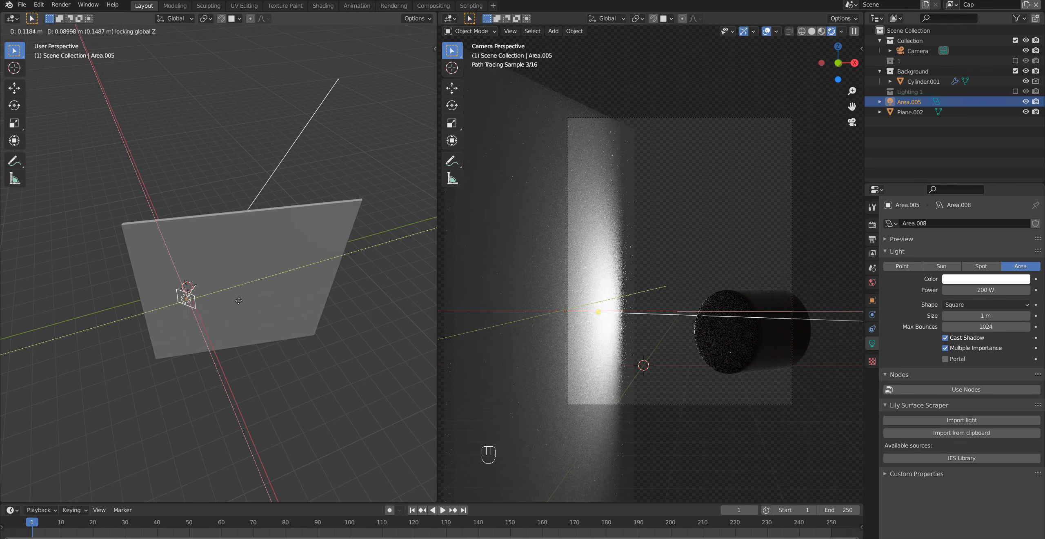
pyautogui.click(270, 299)
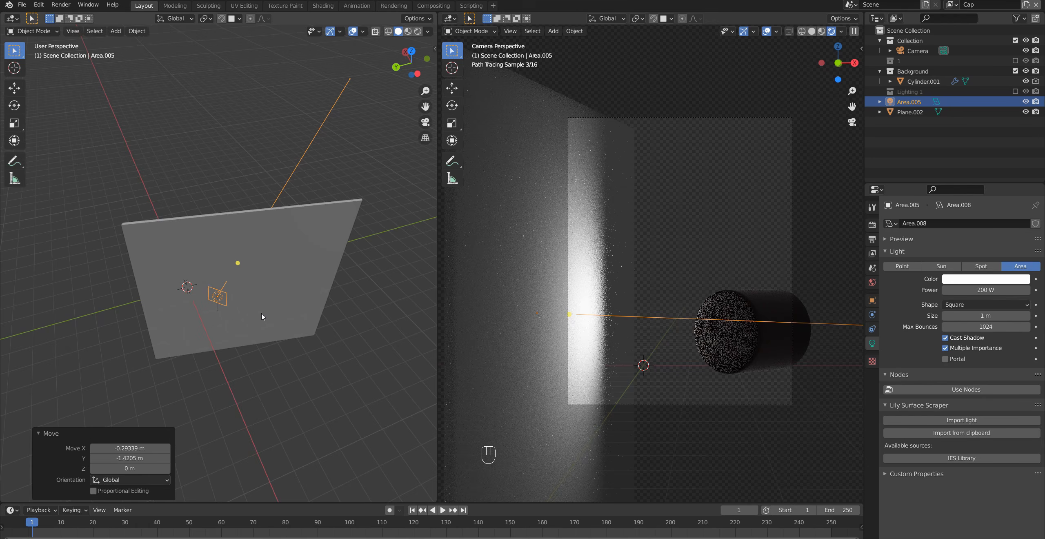
# Scale the area light by about 7.77 along Z and shift it about 0.38 m in X and -0.13 m in Y
pyautogui.press('s')
pyautogui.press('z')
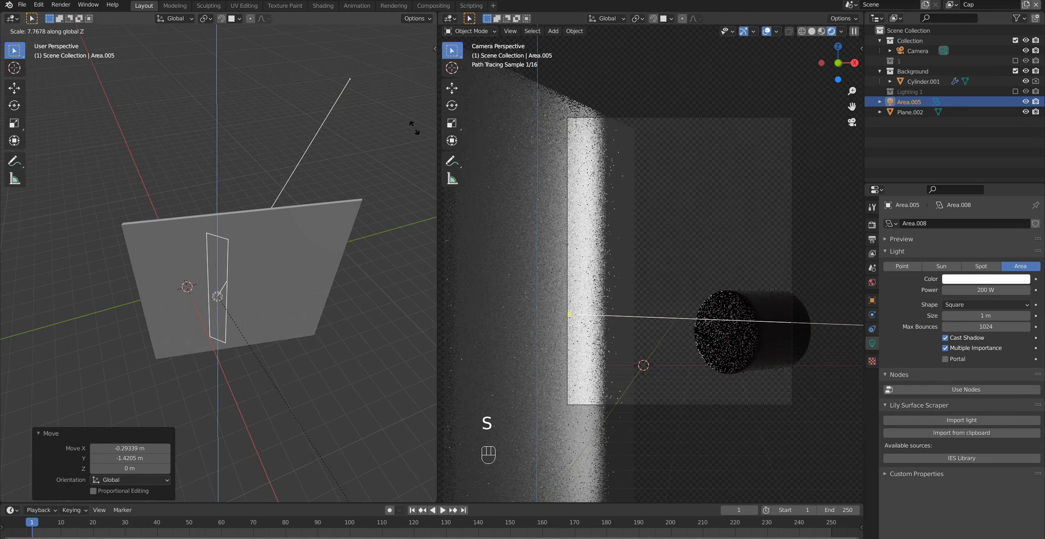
pyautogui.click(407, 117)
pyautogui.moveTo(320, 219); pyautogui.dragTo(197, 224, button='middle')
pyautogui.press('g')
pyautogui.hotkey('shift', 'z')
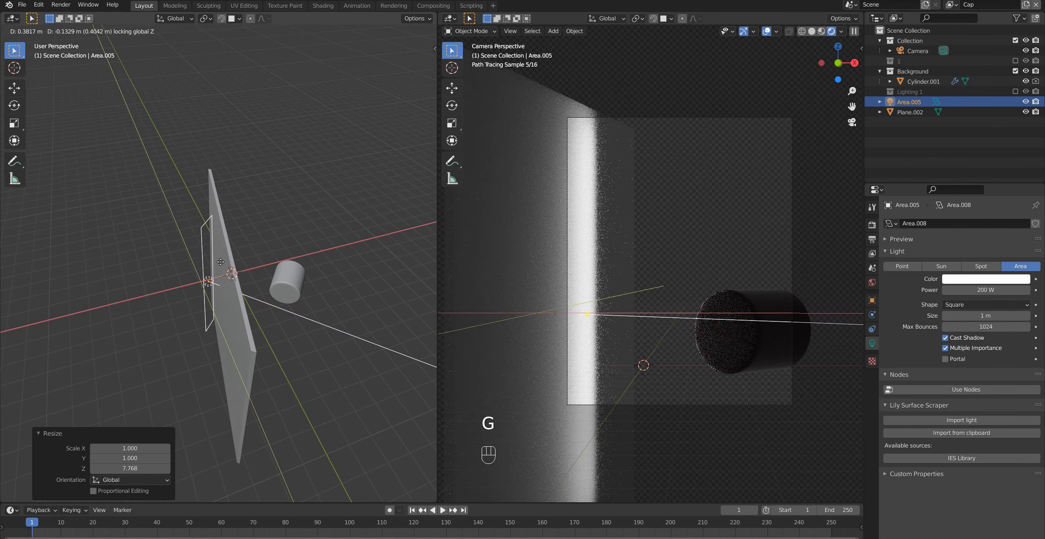
pyautogui.click(220, 262)
# Rotate the translucent panel about 17° around Z
pyautogui.moveTo(221, 262); pyautogui.dragTo(207, 314, button='middle')
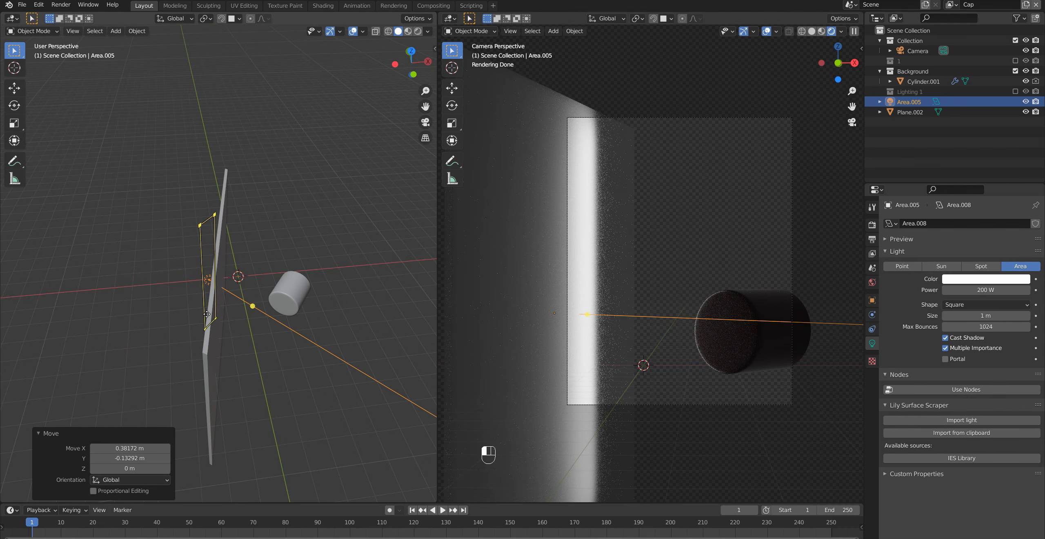
pyautogui.click(219, 343)
pyautogui.press('r')
pyautogui.press('z')
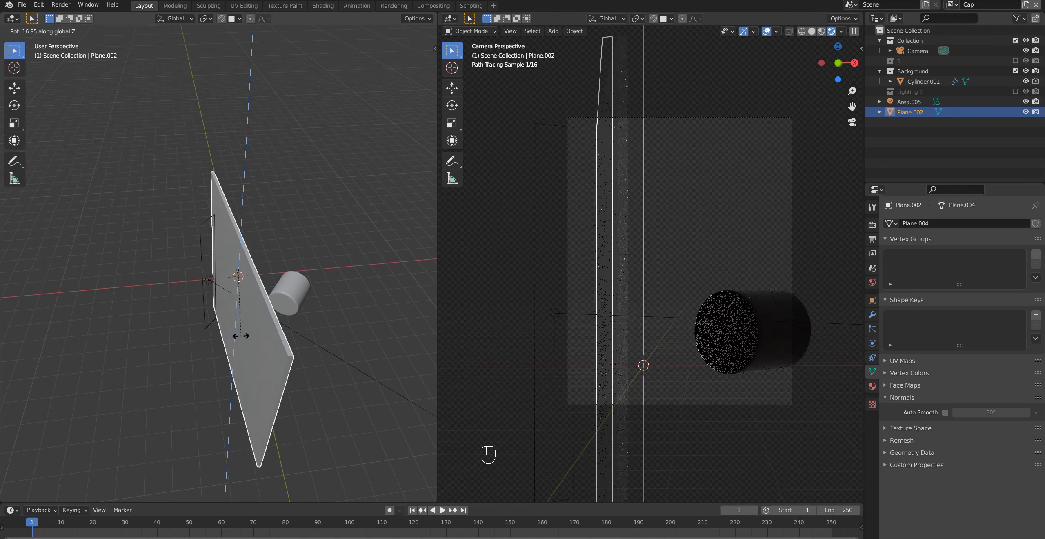
pyautogui.click(240, 335)
# Move the area light behind the panel about 0.16 m in X and -0.76 m in Y, and rotate it about 35.7° around Z
pyautogui.press('g')
pyautogui.hotkey('shift', 'z')
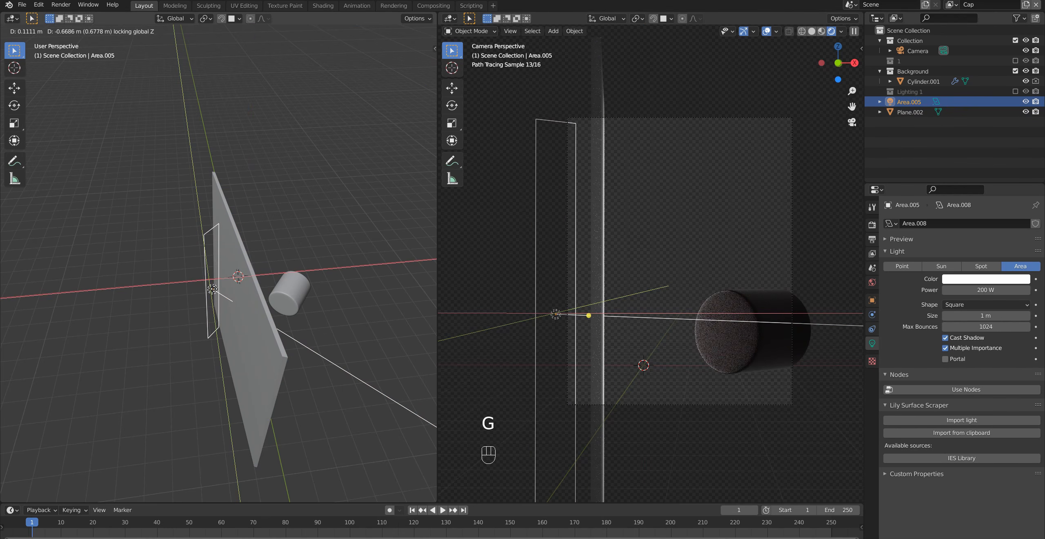
pyautogui.click(213, 289)
pyautogui.press('r')
pyautogui.press('z')
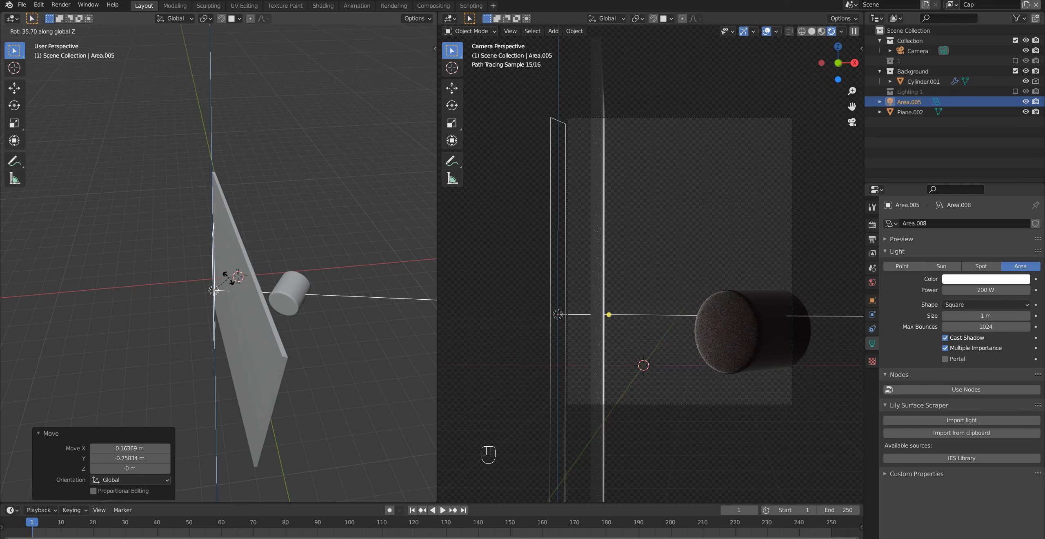
pyautogui.click(229, 277)
# Try 300 W as the power of the area light behind the panel and set it to 500 W
pyautogui.keyDown('shift'); pyautogui.moveTo(765, 370); pyautogui.dragTo(699, 299, button='middle'); pyautogui.keyUp('shift')
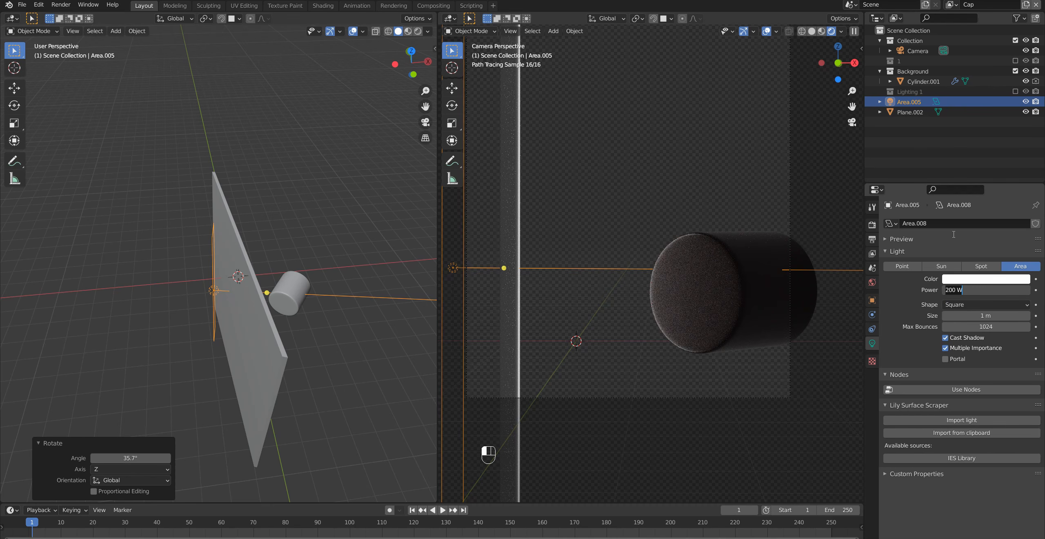
pyautogui.press('Return')
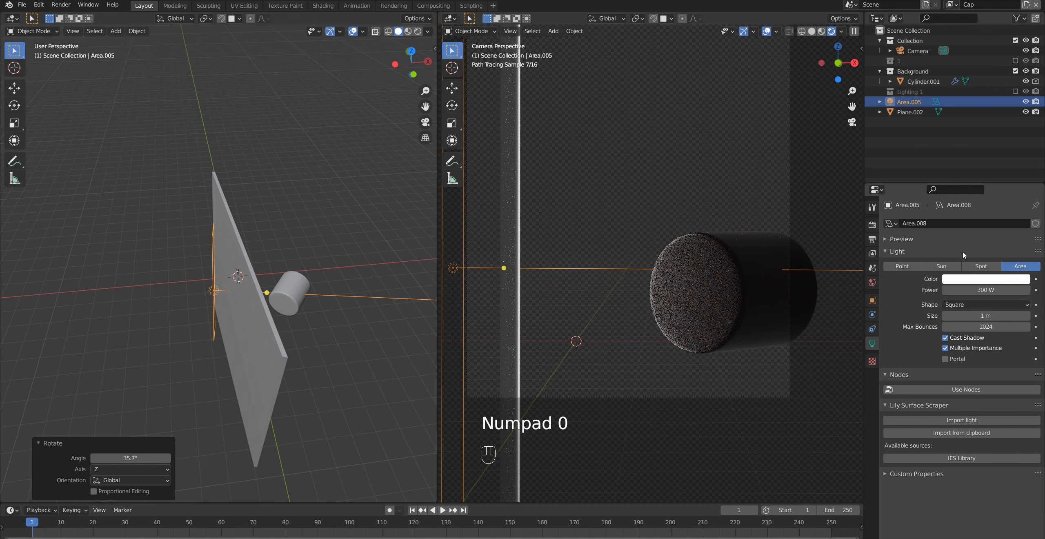
pyautogui.click(994, 289)
pyautogui.press('Return')
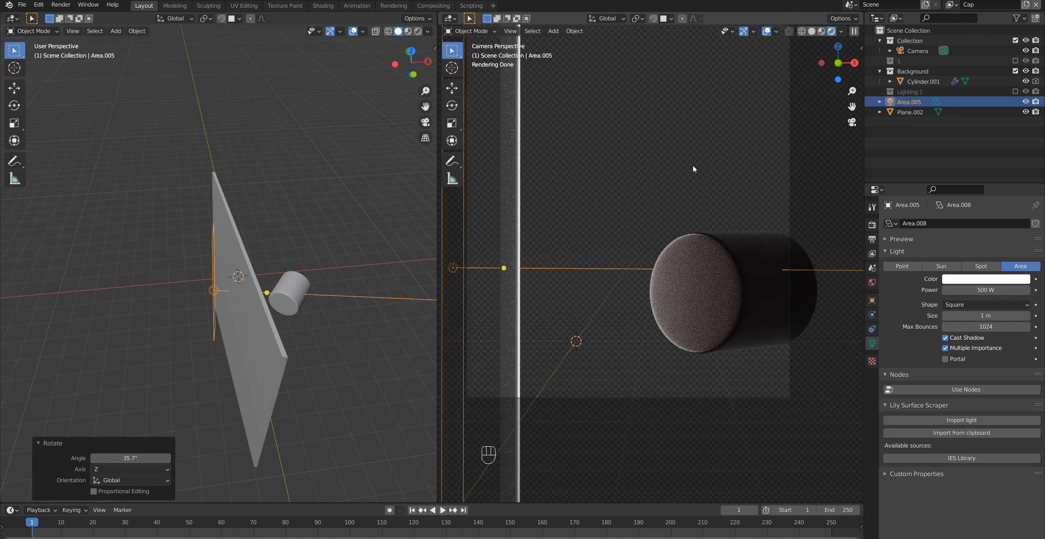
# Add a second area light to the scene and raise it about 4.13 m along Z
pyautogui.moveTo(408, 224); pyautogui.dragTo(312, 308, button='middle')
pyautogui.hotkey('shift', 'a')
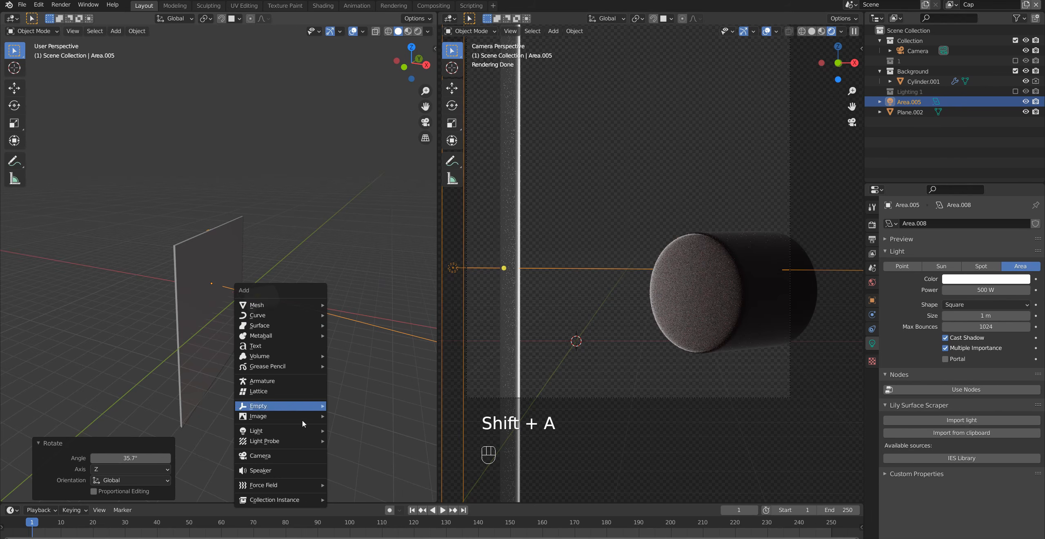
pyautogui.moveTo(292, 427)
pyautogui.click(345, 463)
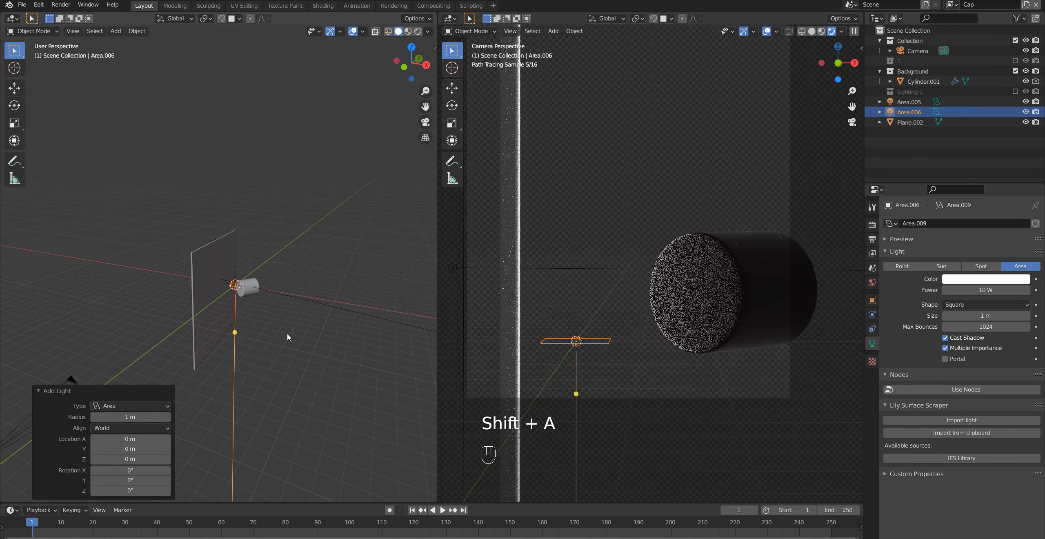
pyautogui.press('z')
pyautogui.click(294, 304)
# Move the new area light over the cap, about 3.38 m in X, 0.09 m in Y and -0.56 m in Z
pyautogui.moveTo(294, 305); pyautogui.dragTo(206, 253, button='middle')
pyautogui.scroll(8, 286, 306)
pyautogui.press('g')
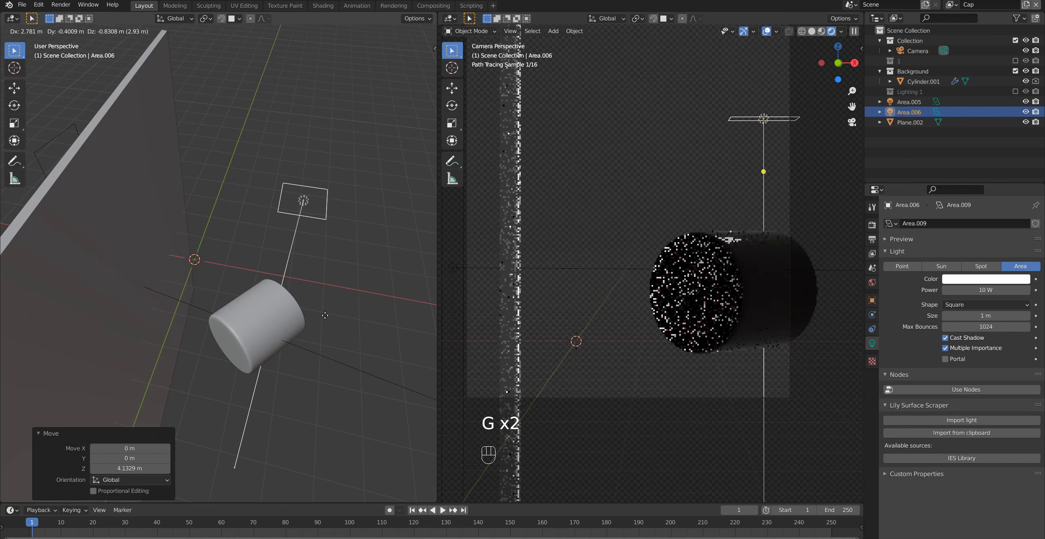
pyautogui.click(358, 293)
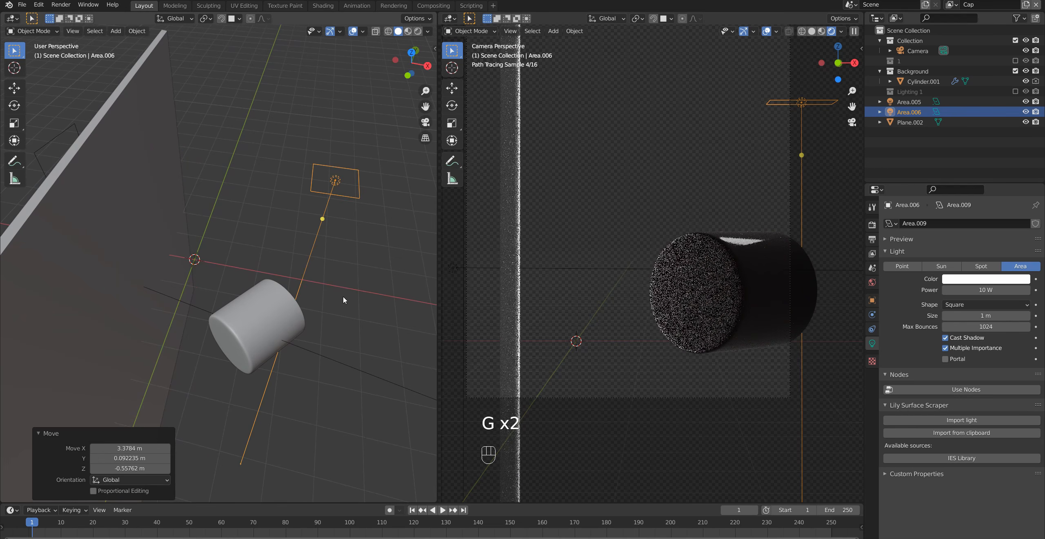
# Stretch the overhead area light by about 5.68 along X and rotate it about 47.3° around Z
pyautogui.press('s')
pyautogui.press('x')
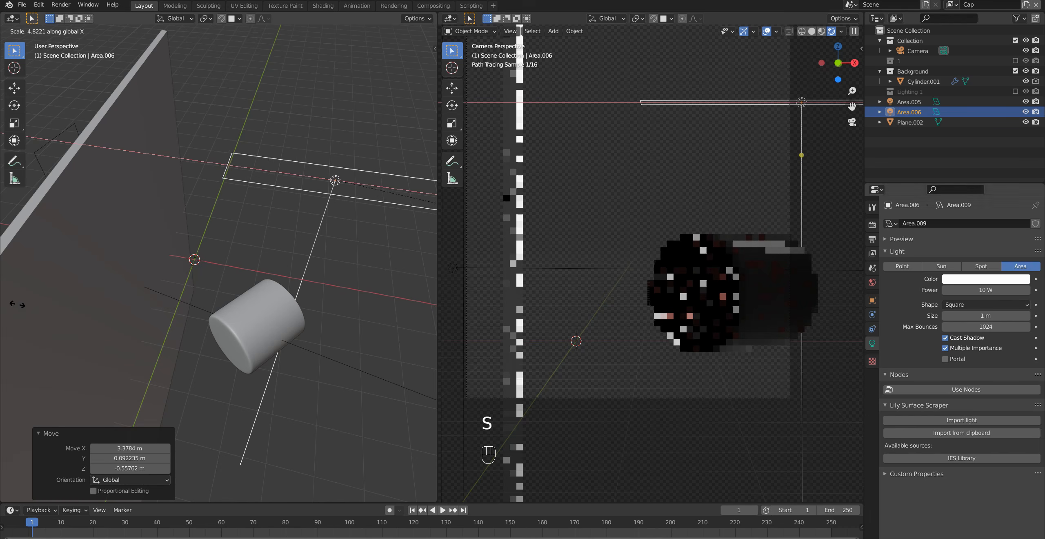
pyautogui.click(111, 293)
pyautogui.moveTo(185, 297); pyautogui.dragTo(194, 301, button='middle')
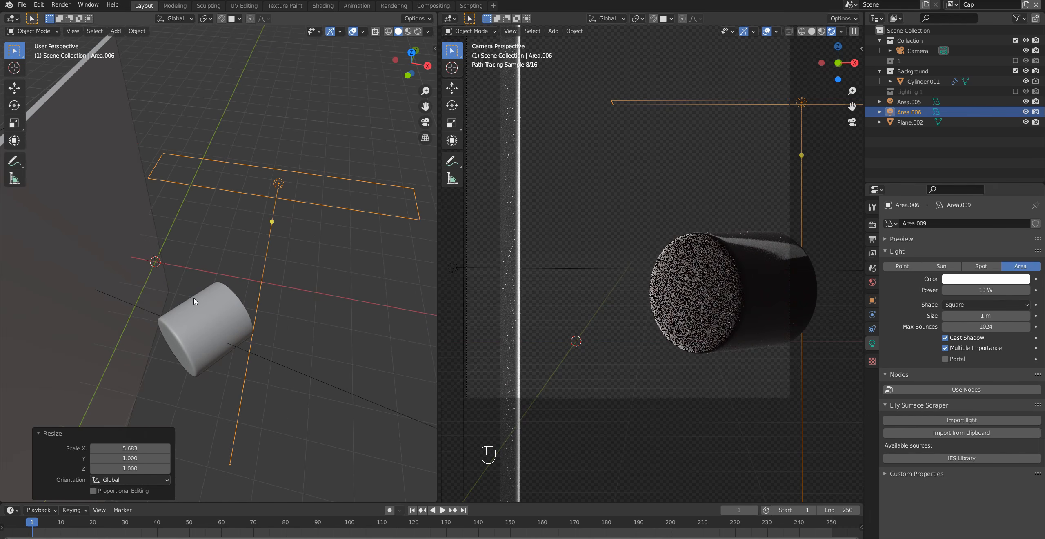
pyautogui.press('r')
pyautogui.press('z')
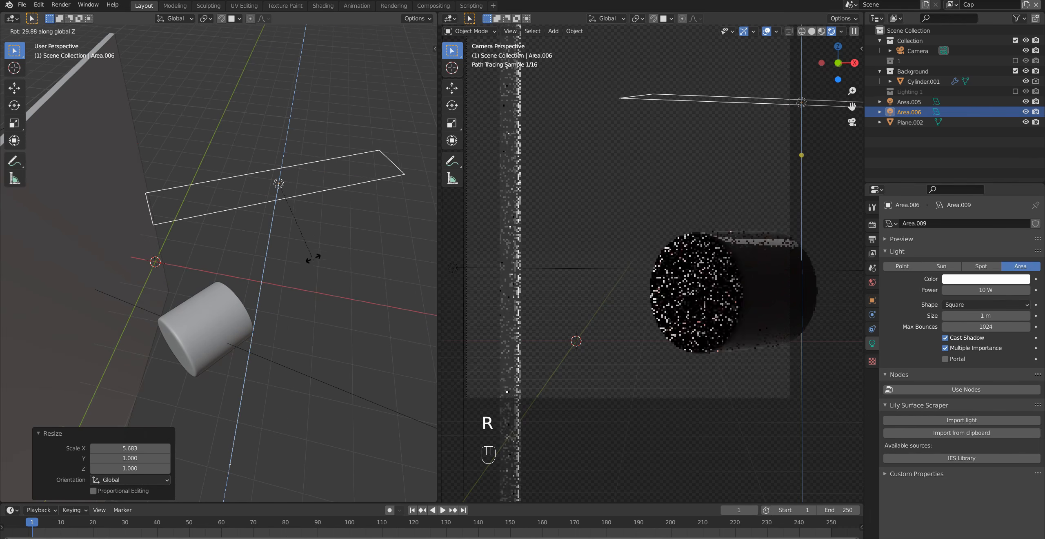
pyautogui.click(320, 228)
# Move the overhead area light about -0.95 m in X and -0.75 m in Y, keeping its height locked
pyautogui.moveTo(266, 330); pyautogui.dragTo(267, 278, button='middle')
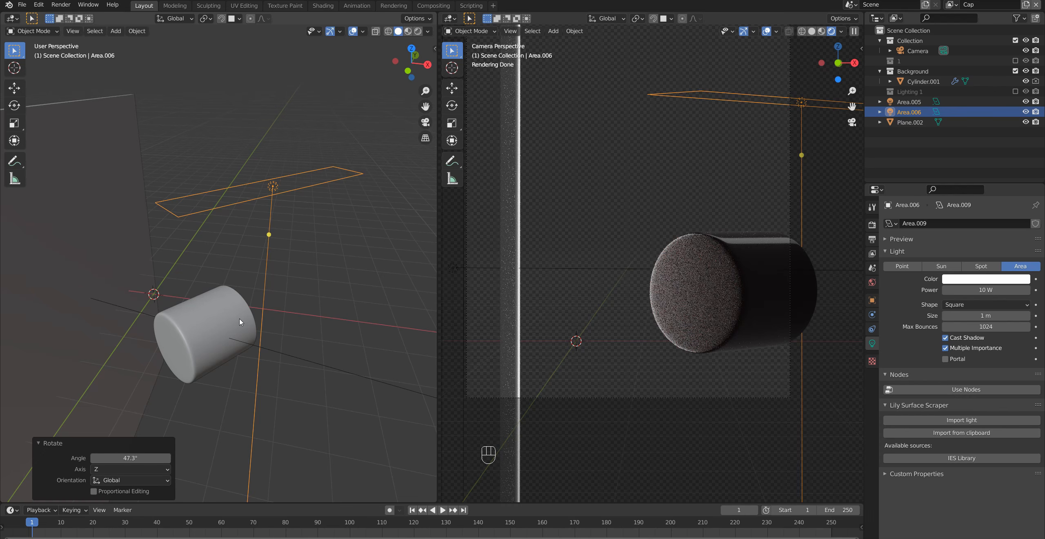
pyautogui.press('g')
pyautogui.hotkey('shift', 'z')
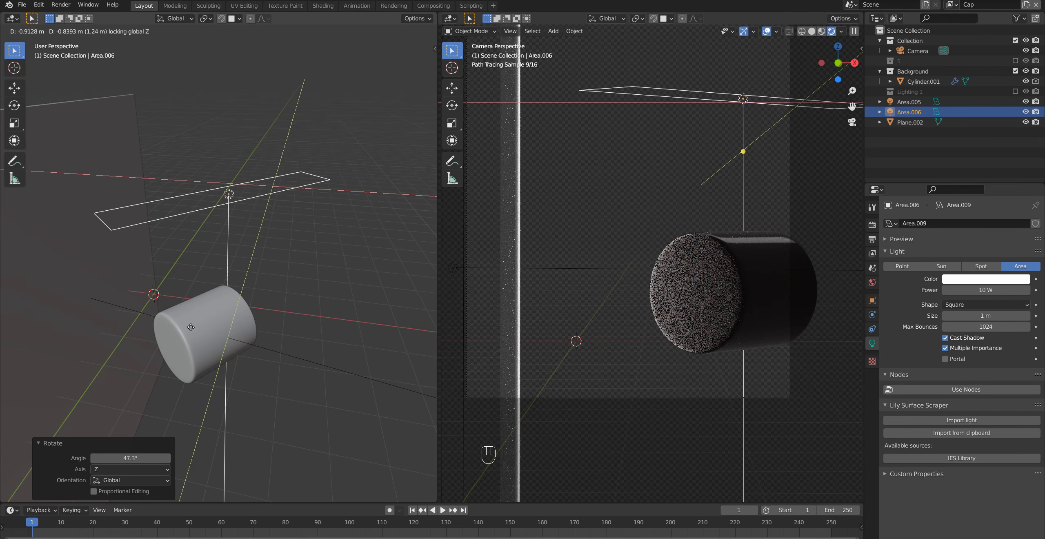
pyautogui.click(191, 327)
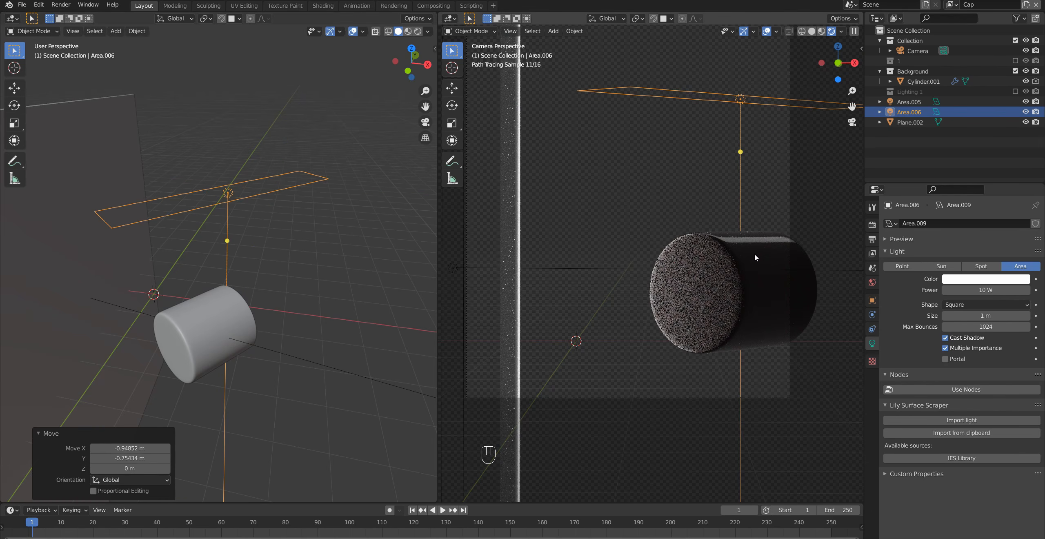
# Shift the overhead area light about 0.44 m in X and 0.60 m in Y at the same height
pyautogui.scroll(3, 755, 255)
pyautogui.keyDown('shift'); pyautogui.moveTo(775, 263); pyautogui.dragTo(594, 271, button='middle'); pyautogui.keyUp('shift')
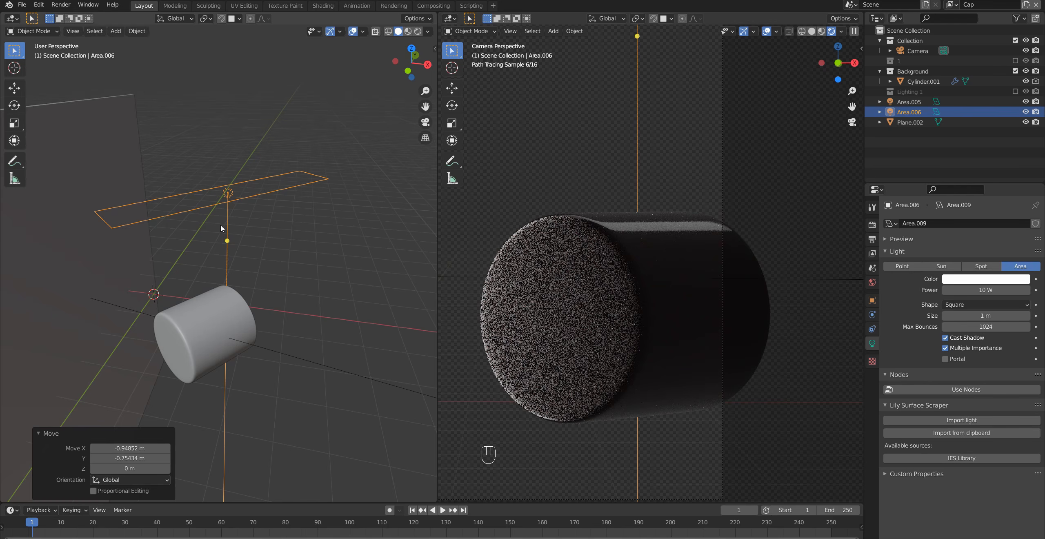
pyautogui.press('g')
pyautogui.hotkey('shift', 'z')
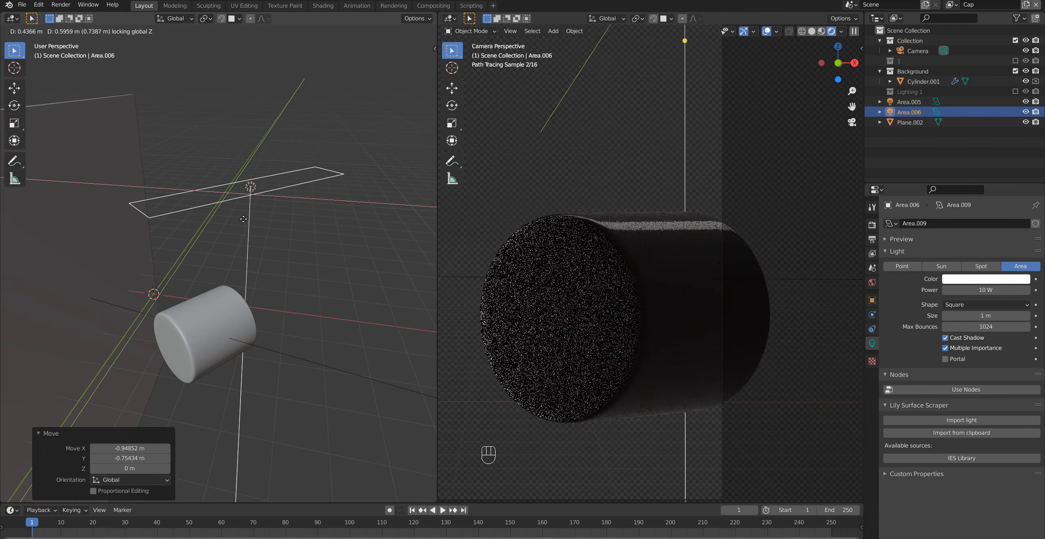
pyautogui.click(244, 219)
# Try 100 W as the overhead area light's power and set it to 50 W
pyautogui.click(949, 279)
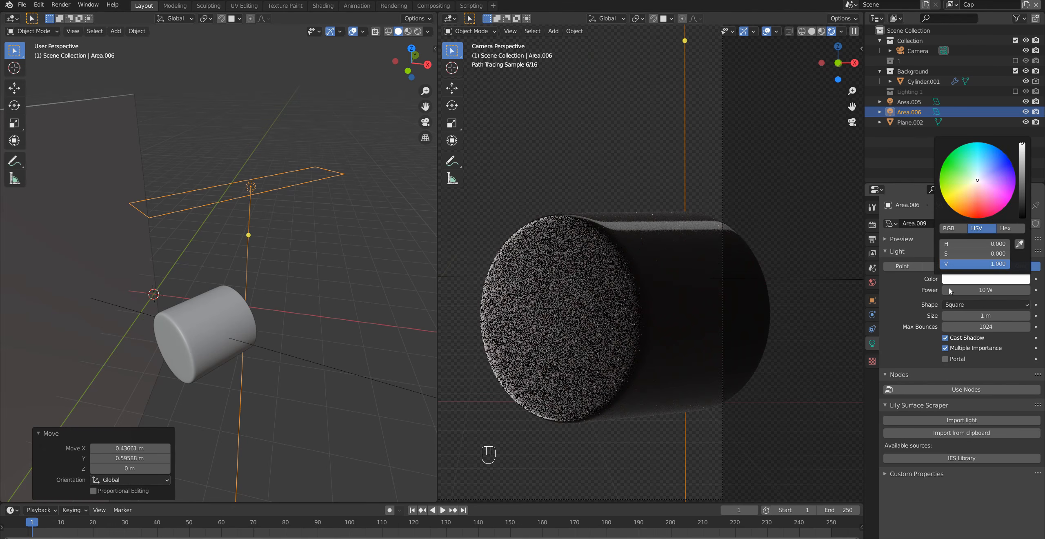
pyautogui.click(949, 288)
pyautogui.write('100')
pyautogui.click(888, 232)
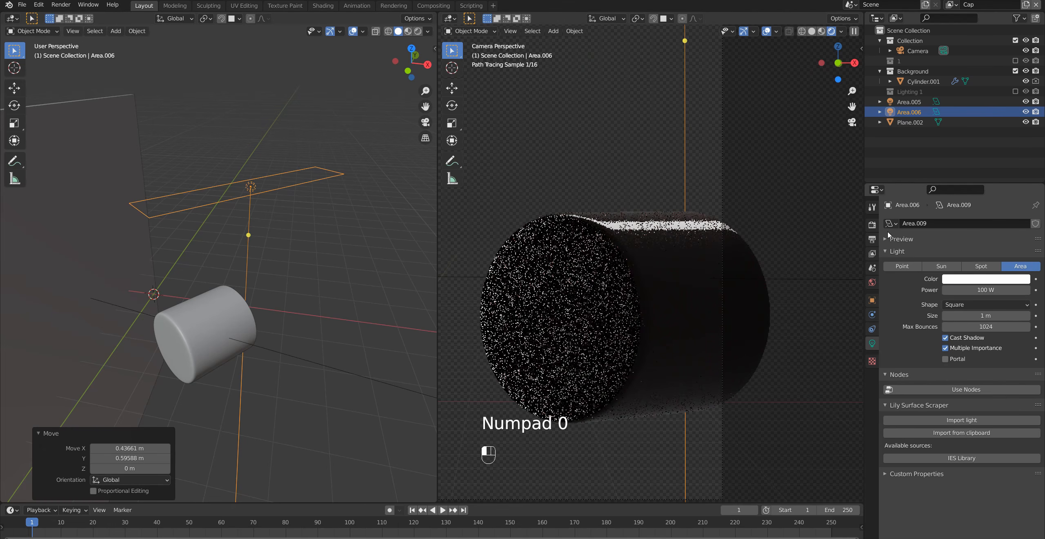
pyautogui.click(988, 290)
pyautogui.write('50')
pyautogui.press('Return')
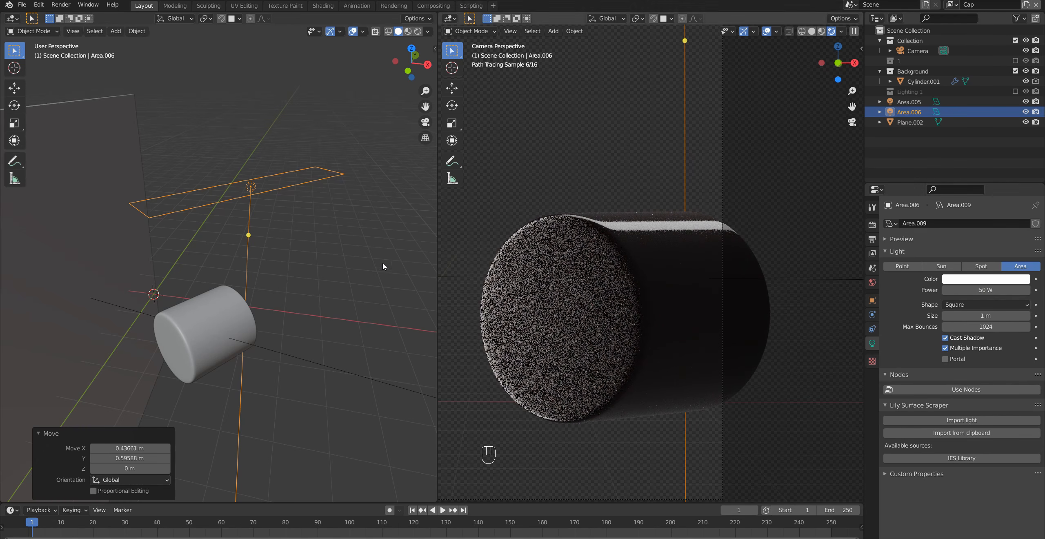
# Duplicate the overhead area light and place the copy about 2.47 m in X, -1.52 m in Y and -2.72 m in Z from it
pyautogui.scroll(-2, 208, 318)
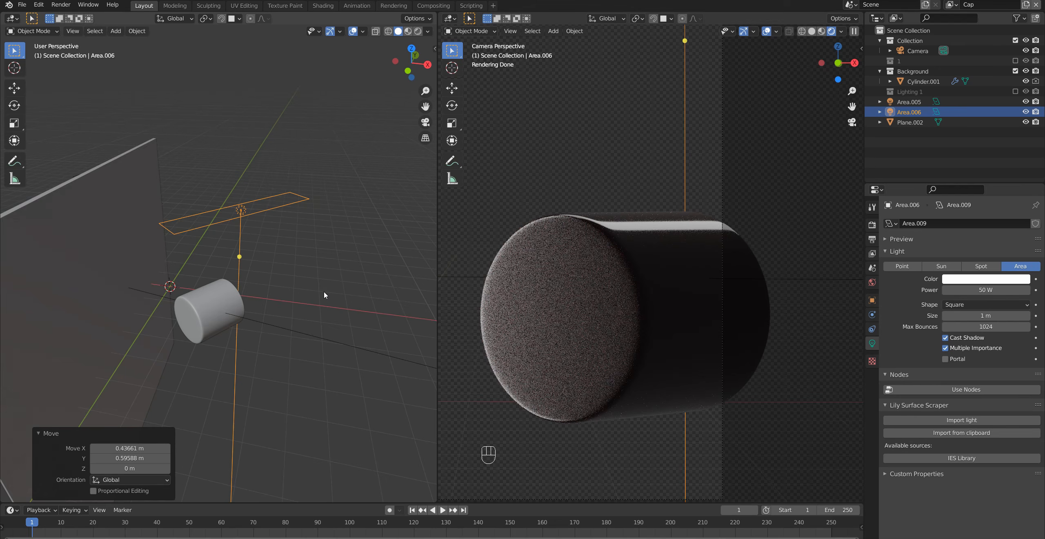
pyautogui.moveTo(323, 291); pyautogui.dragTo(299, 312, button='middle')
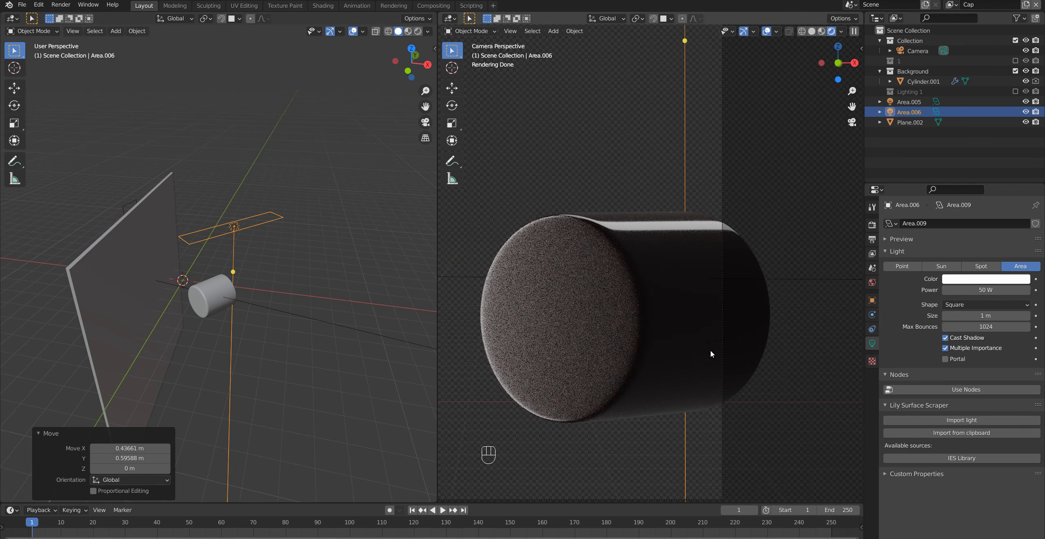
pyautogui.moveTo(319, 342); pyautogui.dragTo(295, 343, button='middle')
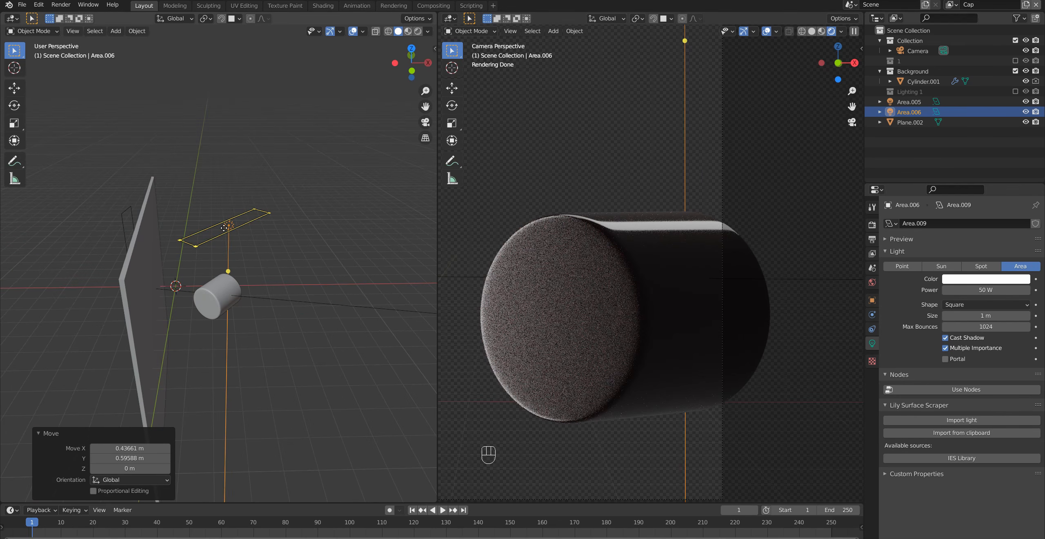
pyautogui.hotkey('shift', 'd')
pyautogui.click(273, 297)
# Try rotating the duplicated area light around the global Y axis, and undo the rotation
pyautogui.moveTo(301, 301); pyautogui.dragTo(323, 283, button='middle')
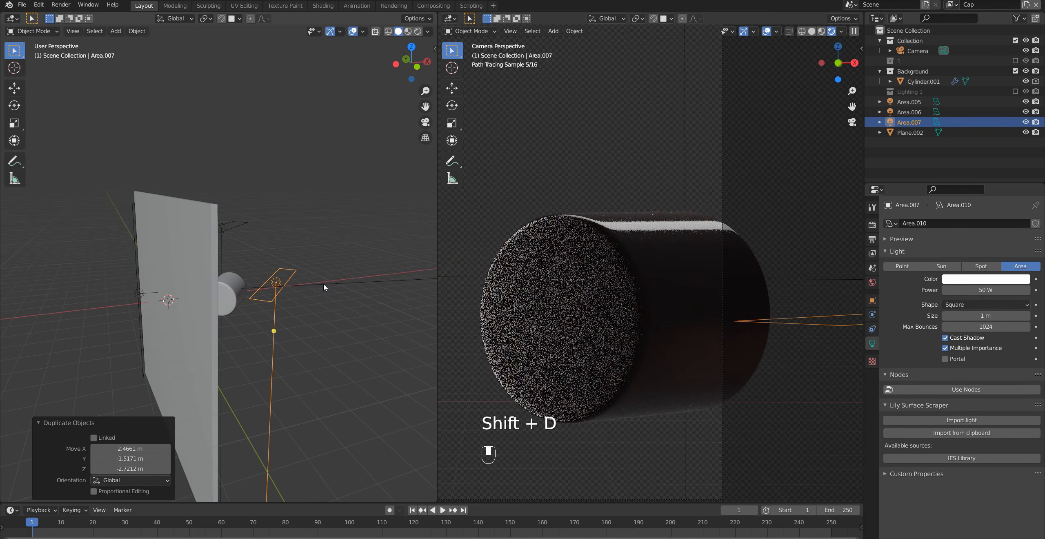
pyautogui.press('r')
pyautogui.press('y')
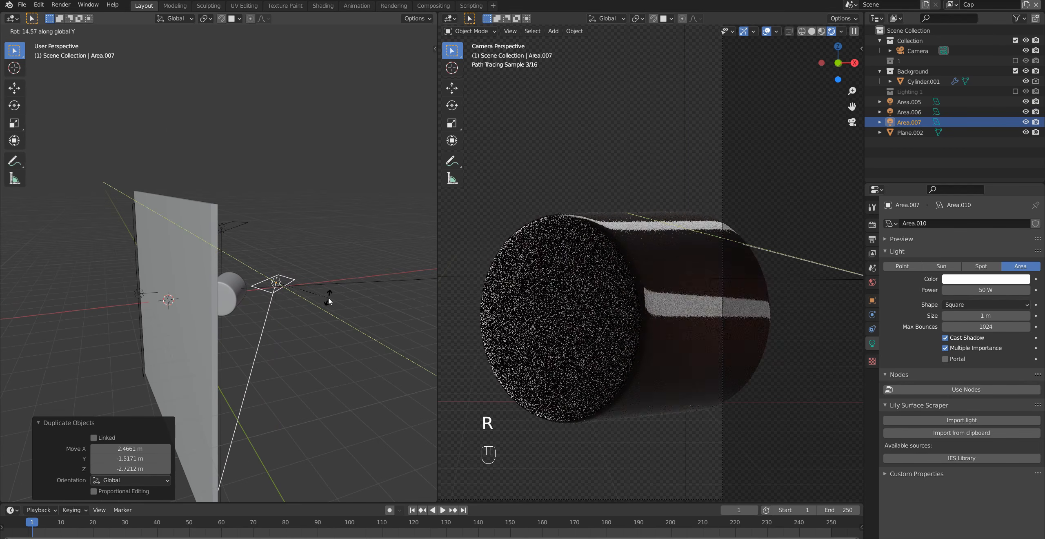
pyautogui.hotkey('ctrl', 'z')
pyautogui.press('e')
pyautogui.press('y')
pyautogui.press('y')
pyautogui.click(275, 287)
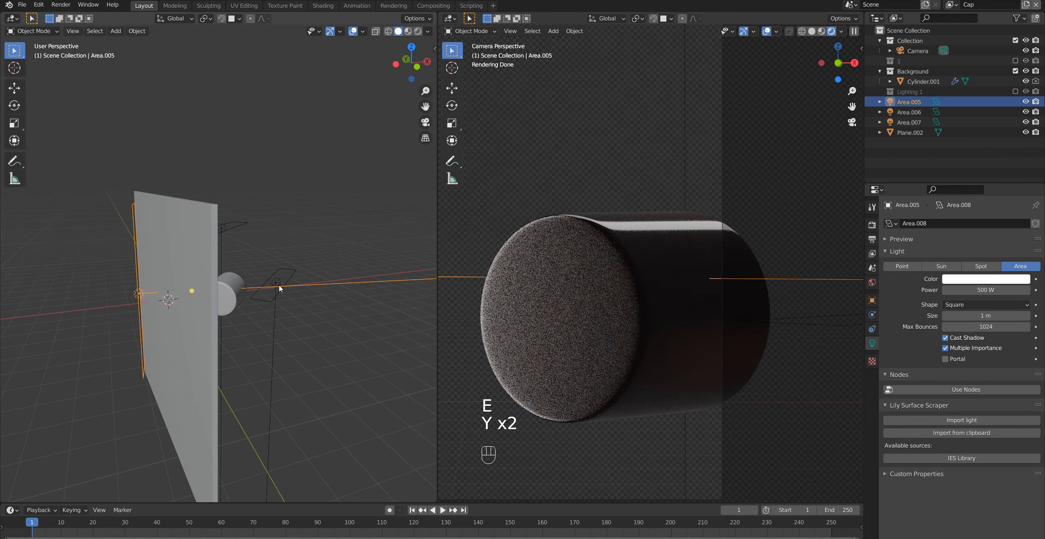
# Try rotating the duplicated area light around its local Y axis, and undo the rotation
pyautogui.click(280, 288)
pyautogui.press('r')
pyautogui.press('y')
pyautogui.press('y')
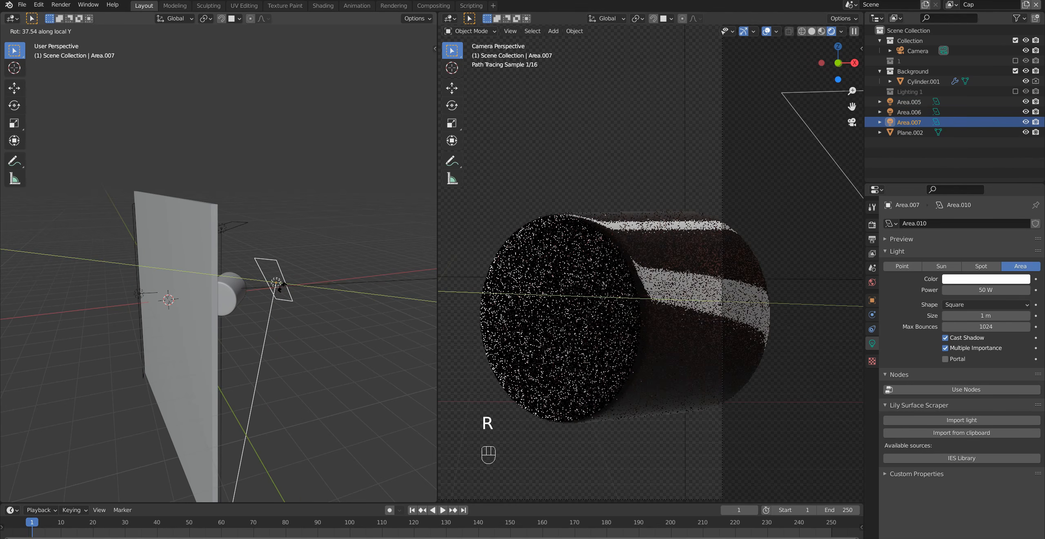
pyautogui.click(280, 287)
pyautogui.hotkey('ctrl', 'z')
# Rotate the duplicated area light about 69.8° around its local X axis
pyautogui.press('r')
pyautogui.press('x')
pyautogui.press('x')
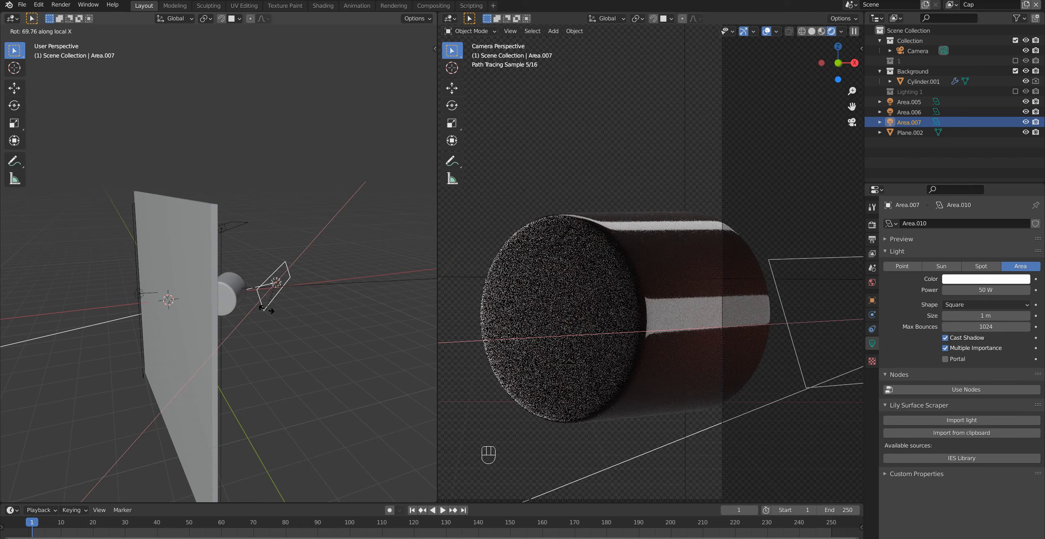
pyautogui.click(267, 310)
# Move the duplicated area light about -1.32 m in X, -1.42 m in Y and -0.10 m in Z, and raise it about 1.85 m along Z
pyautogui.moveTo(266, 309); pyautogui.dragTo(227, 336, button='middle')
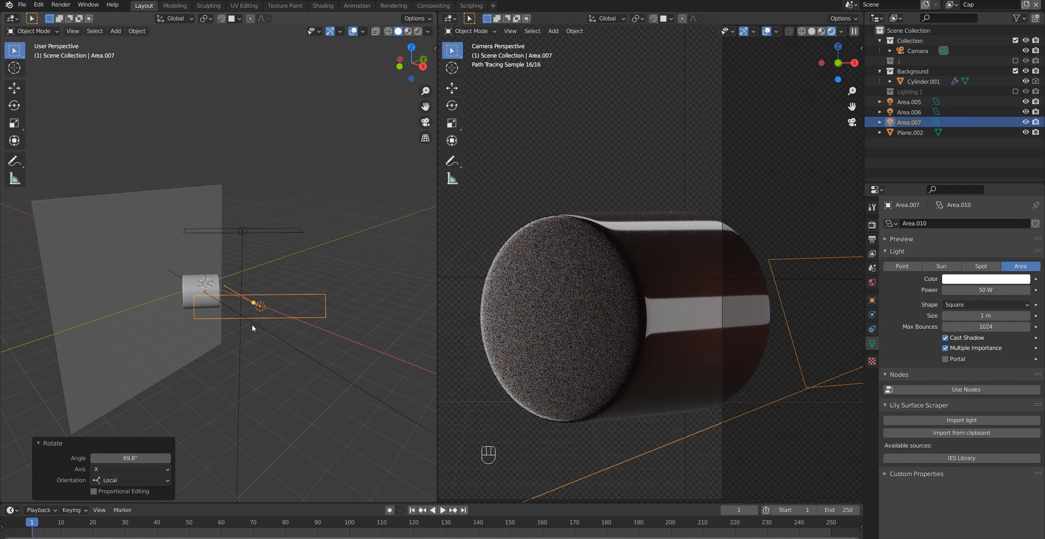
pyautogui.press('g')
pyautogui.click(208, 323)
pyautogui.press('g')
pyautogui.middleClick(208, 317)
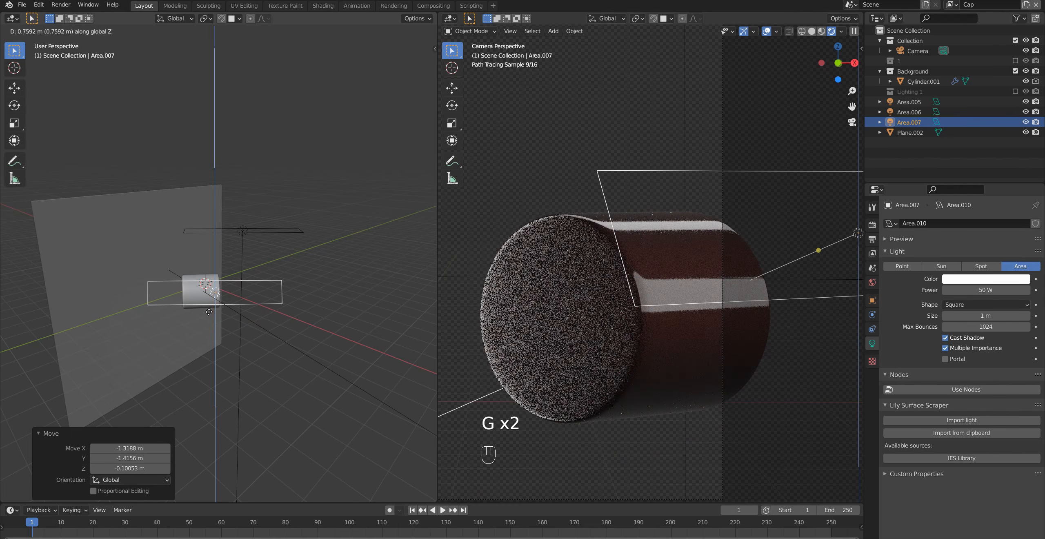
pyautogui.click(212, 287)
# Move the duplicated area light beside the cap about 0.52 m in X, 0.17 m in Y and -0.79 m in Z
pyautogui.scroll(2, 203, 301)
pyautogui.press('g')
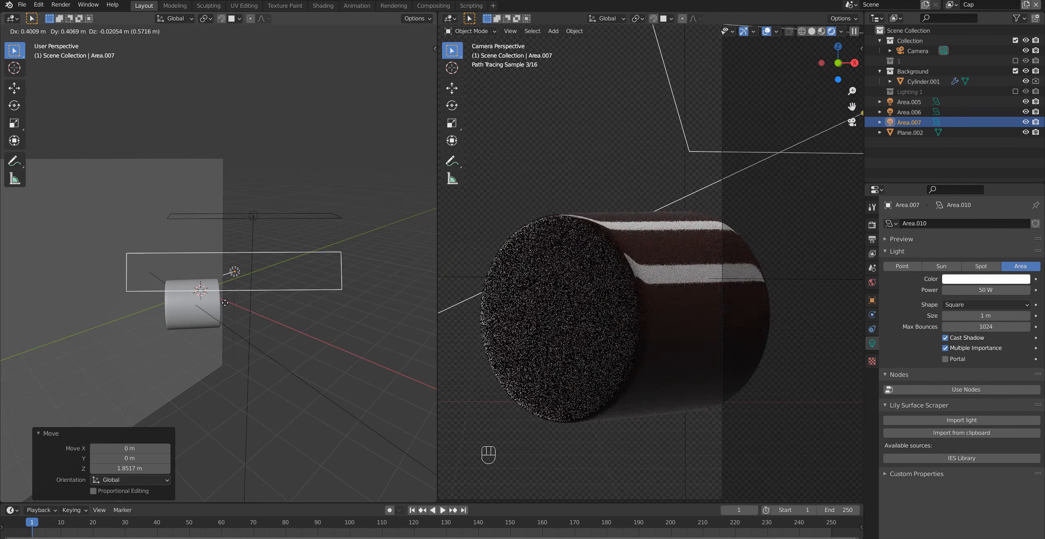
pyautogui.click(222, 334)
pyautogui.moveTo(223, 333); pyautogui.dragTo(278, 365, button='middle')
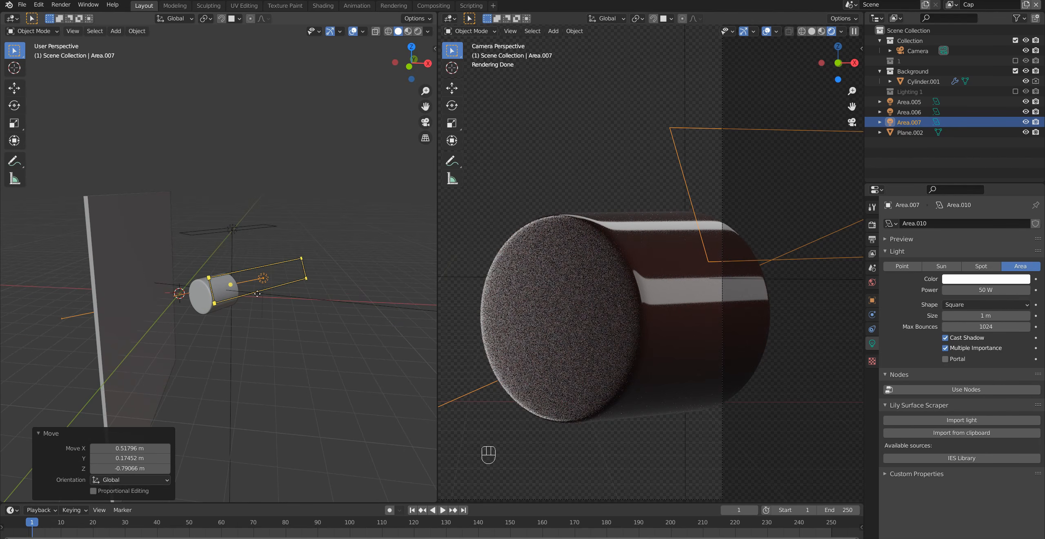
# Move the overhead area light horizontally about -0.41 m in X and 0.80 m in Y, keeping its height locked
pyautogui.moveTo(259, 304); pyautogui.dragTo(238, 194, button='middle')
pyautogui.click(237, 196)
pyautogui.press('g')
pyautogui.hotkey('shift', 'z')
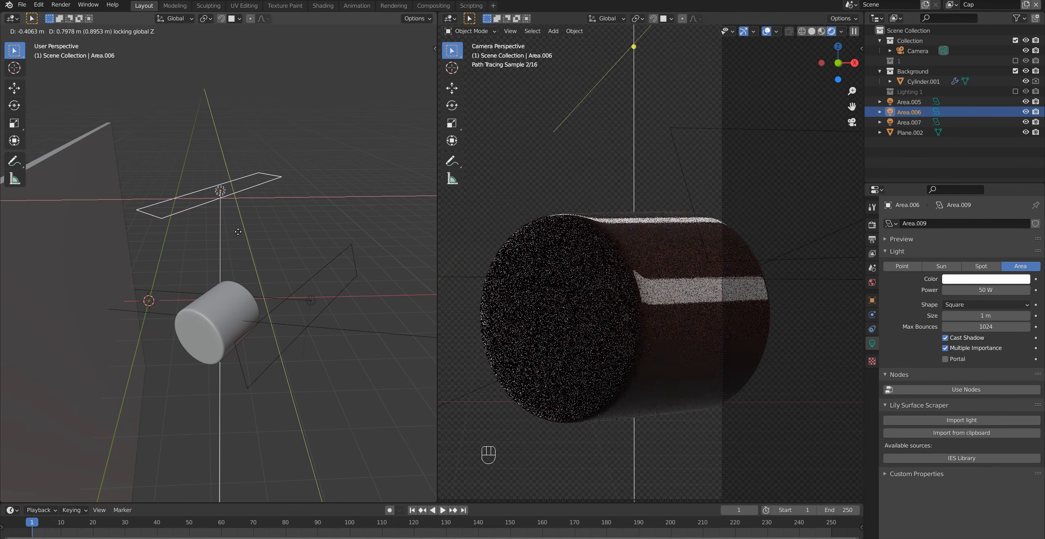
pyautogui.click(238, 232)
# Scale the side area light by about 2.15 along its local Y axis
pyautogui.moveTo(236, 253); pyautogui.dragTo(266, 299, button='middle')
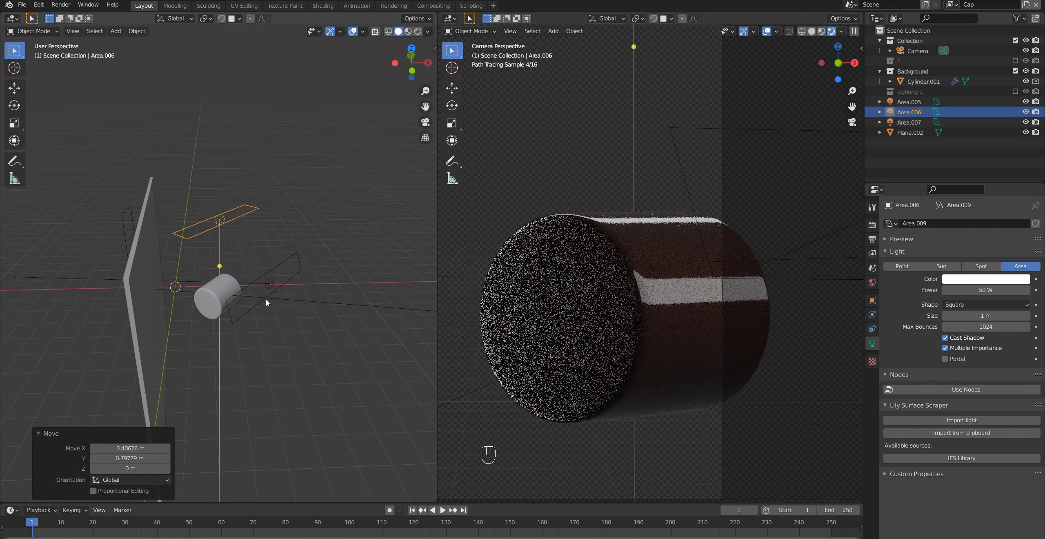
pyautogui.click(270, 286)
pyautogui.press('s')
pyautogui.press('x')
pyautogui.press('x')
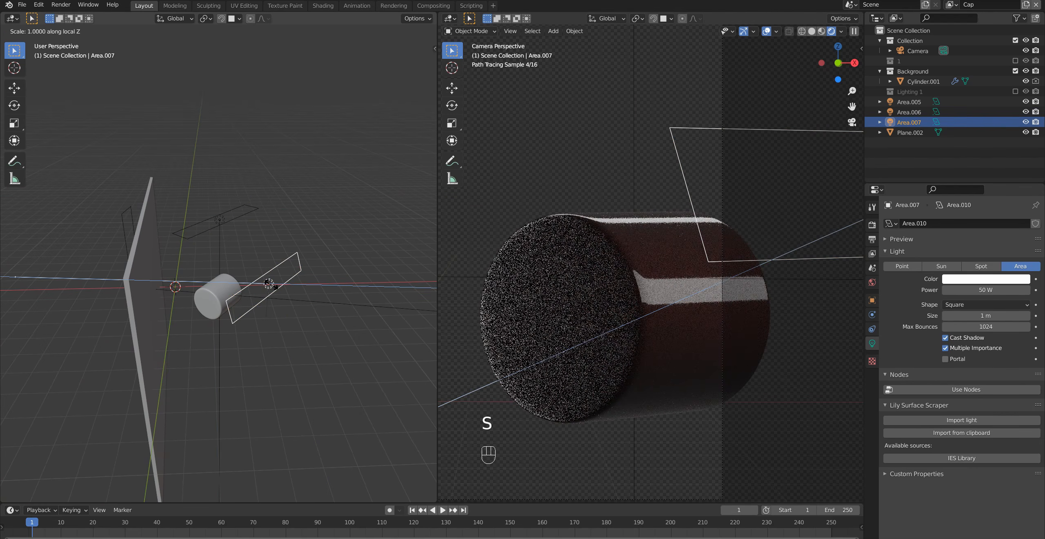
pyautogui.press('y')
pyautogui.press('y')
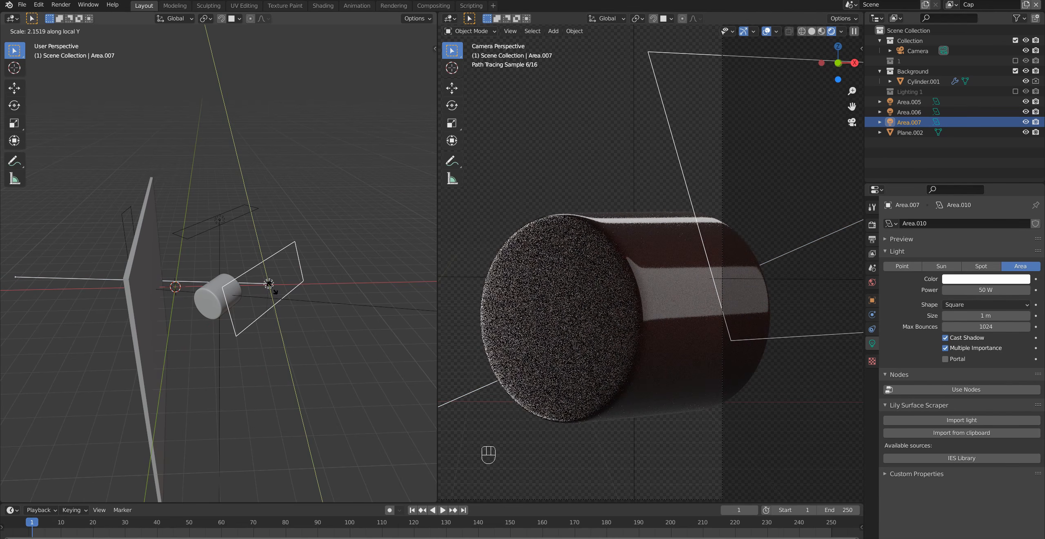
pyautogui.click(273, 290)
# Set the side area light's power to 80 W
pyautogui.click(998, 293)
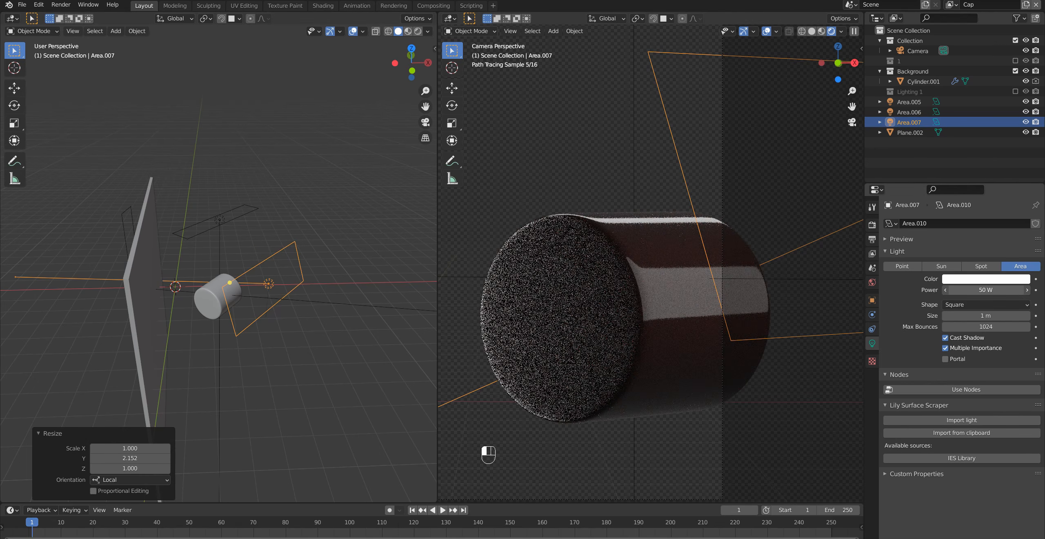
pyautogui.write('60')
pyautogui.press('Return')
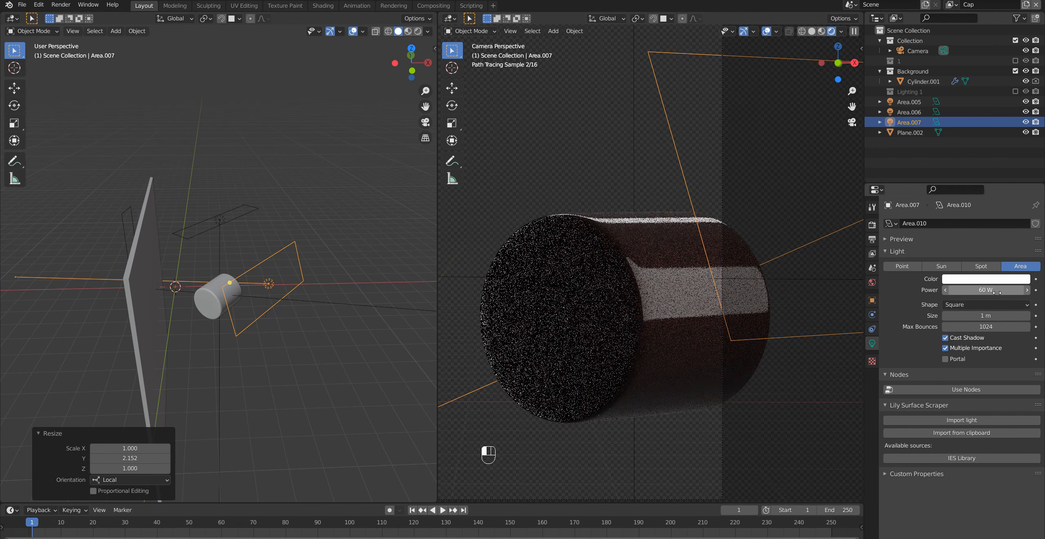
pyautogui.write('80')
pyautogui.press('Return')
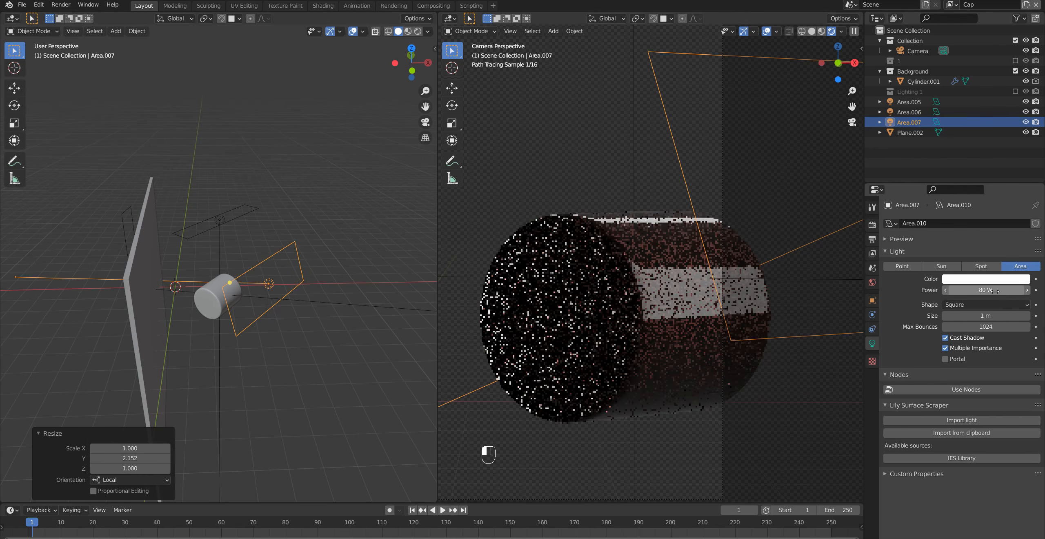
# Examine the highlights on the cap in the rendered camera view, from farther out and close up
pyautogui.click(337, 350)
pyautogui.scroll(-3, 336, 346)
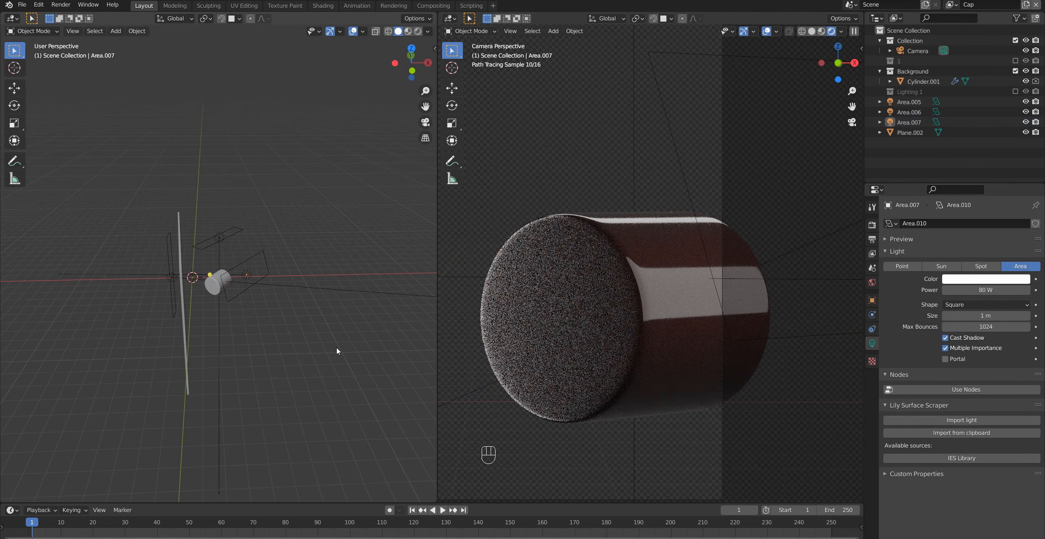
pyautogui.scroll(-3, 649, 347)
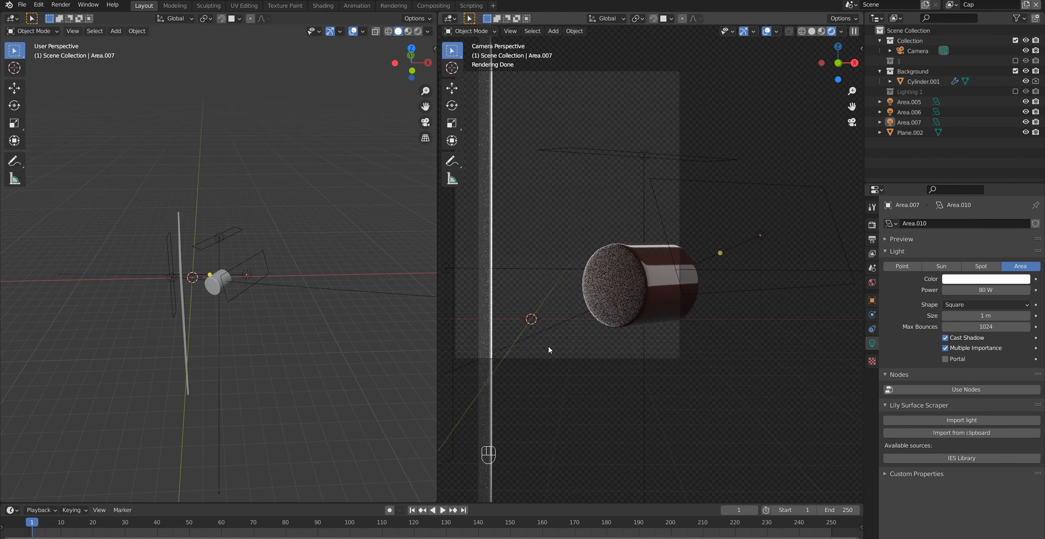
pyautogui.keyDown('shift'); pyautogui.moveTo(580, 333); pyautogui.dragTo(704, 308, button='middle'); pyautogui.keyUp('shift')
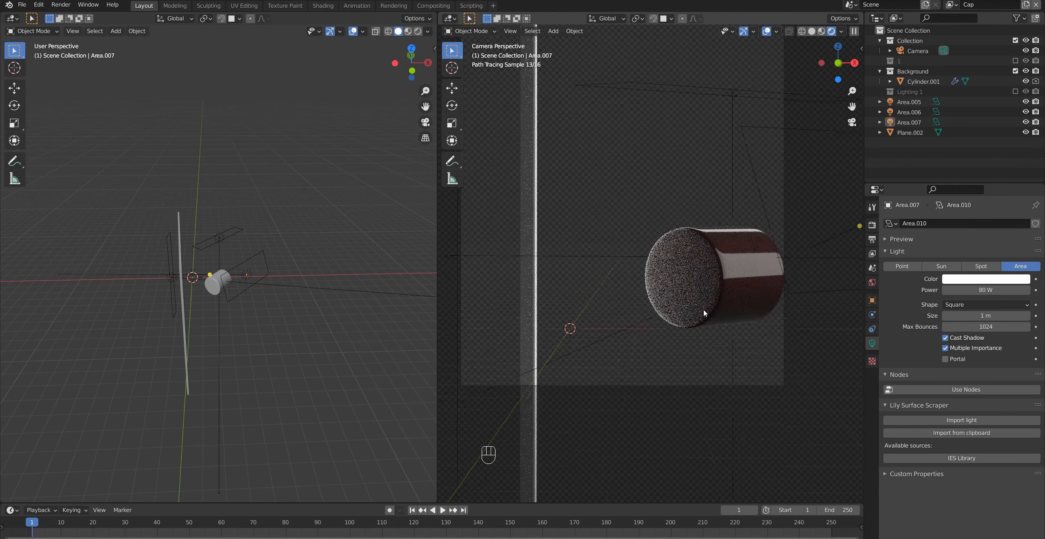
pyautogui.scroll(1, 704, 309)
pyautogui.scroll(2, 704, 309)
pyautogui.keyDown('shift'); pyautogui.moveTo(749, 295); pyautogui.dragTo(604, 316, button='middle'); pyautogui.keyUp('shift')
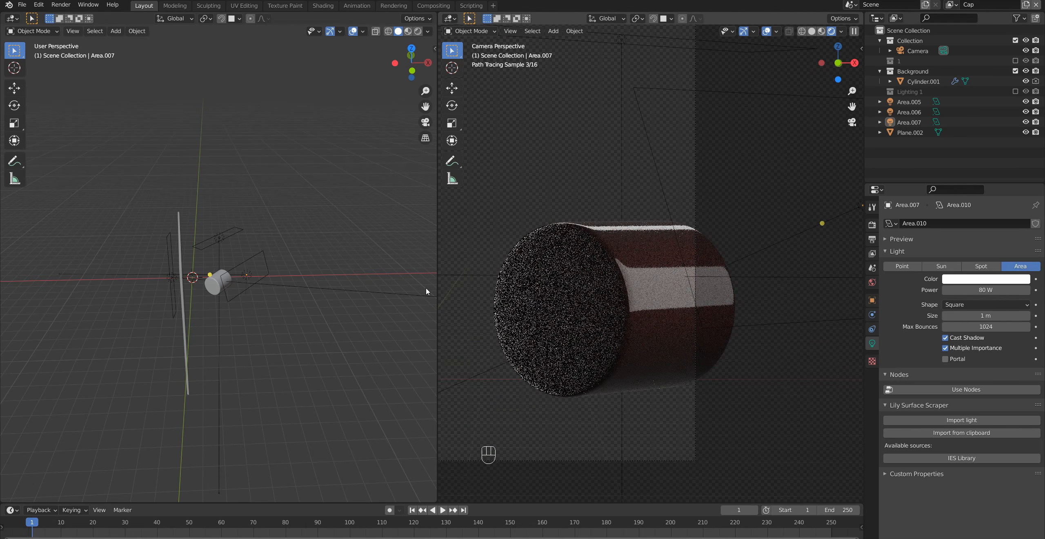
# Sample the cap's dark red as the overhead area light's colour and brighten it to hex 856C6B
pyautogui.scroll(8, 245, 217)
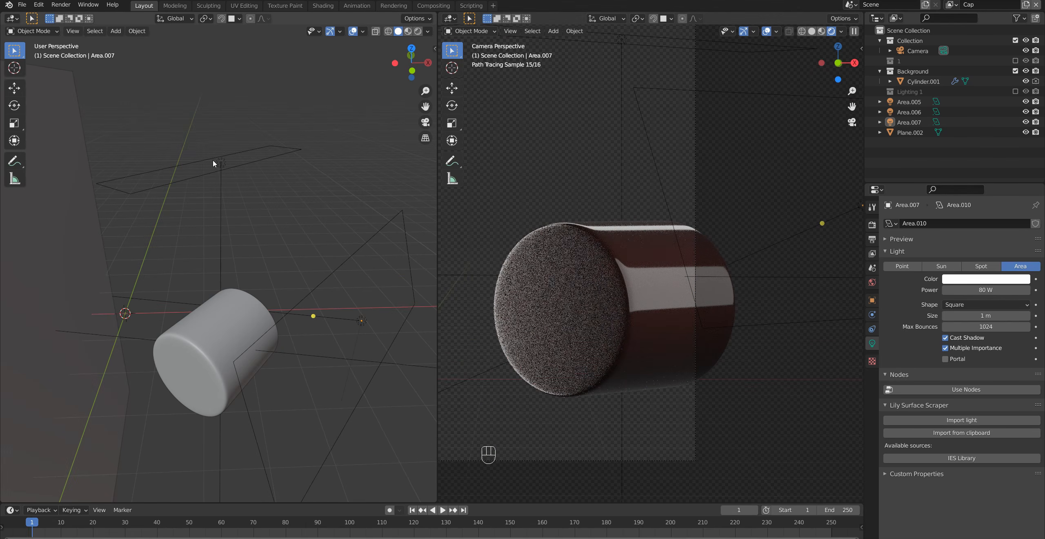
pyautogui.click(216, 164)
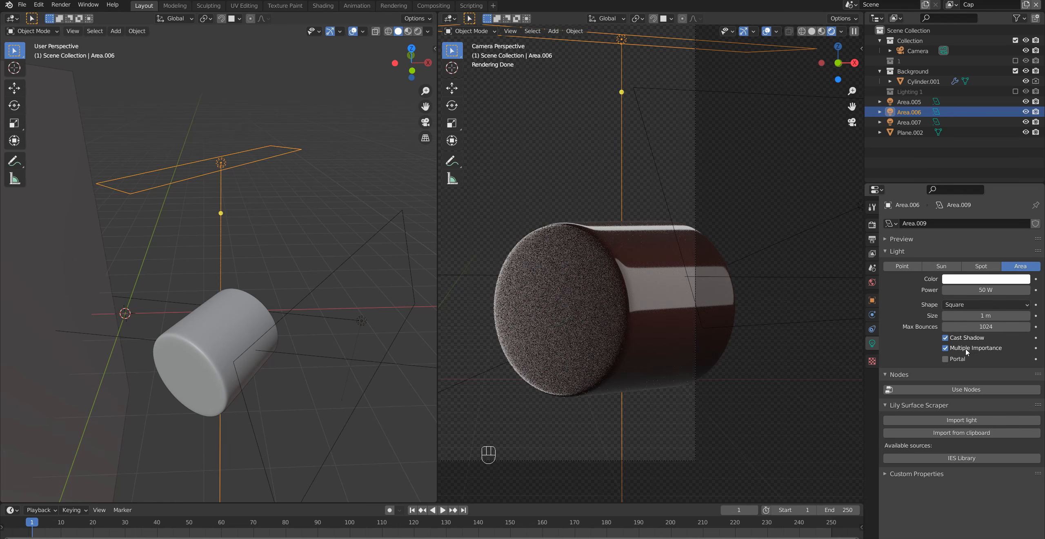
pyautogui.click(982, 280)
pyautogui.click(1023, 244)
pyautogui.click(644, 251)
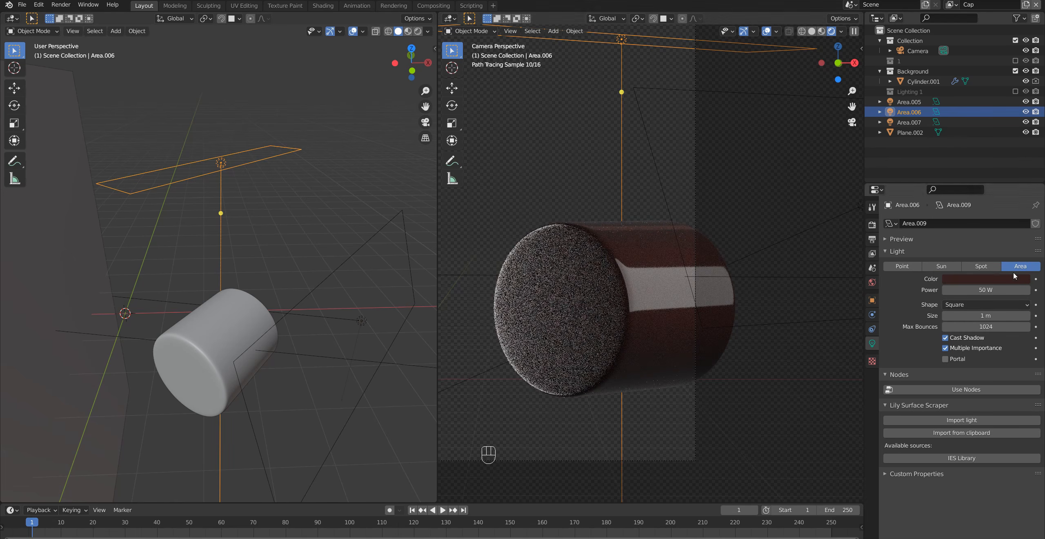
pyautogui.click(1004, 279)
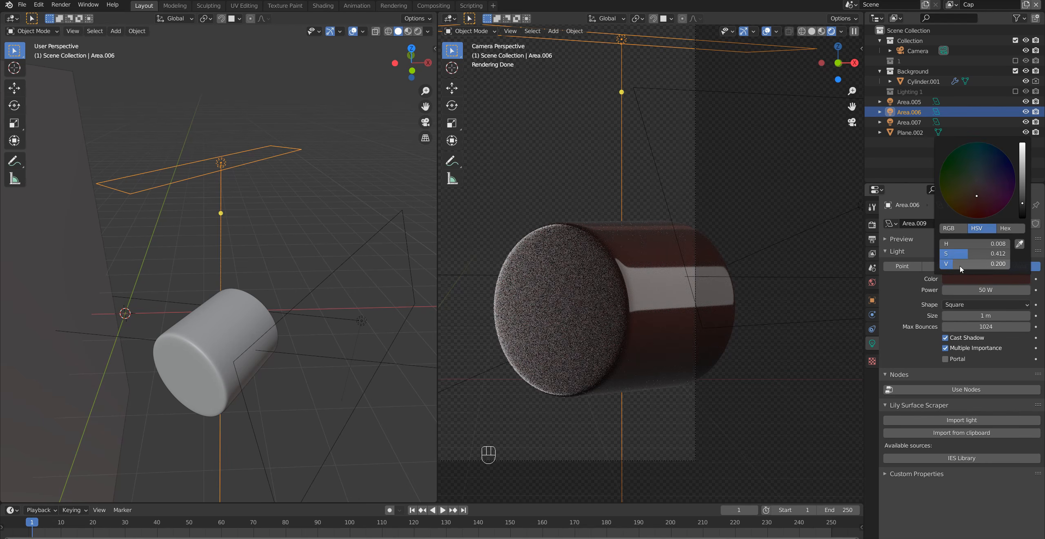
pyautogui.moveTo(1023, 203)
pyautogui.mouseDown()
pyautogui.moveTo(1022, 179)
pyautogui.moveTo(977, 187)
pyautogui.mouseUp()
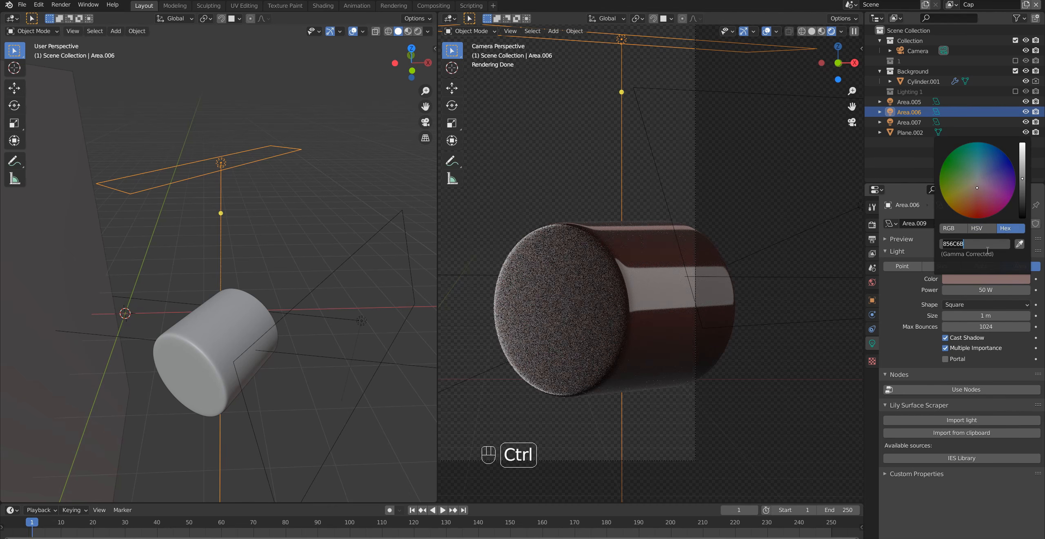
# Set the side area light's colour to hex 856C6B and raise its HSV value to 0.665
pyautogui.click(361, 320)
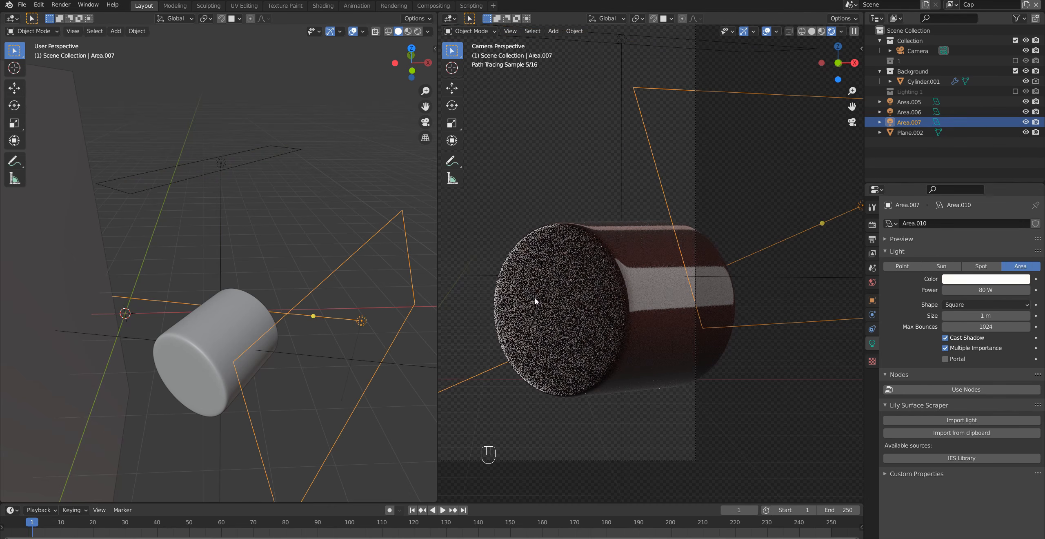
pyautogui.click(978, 279)
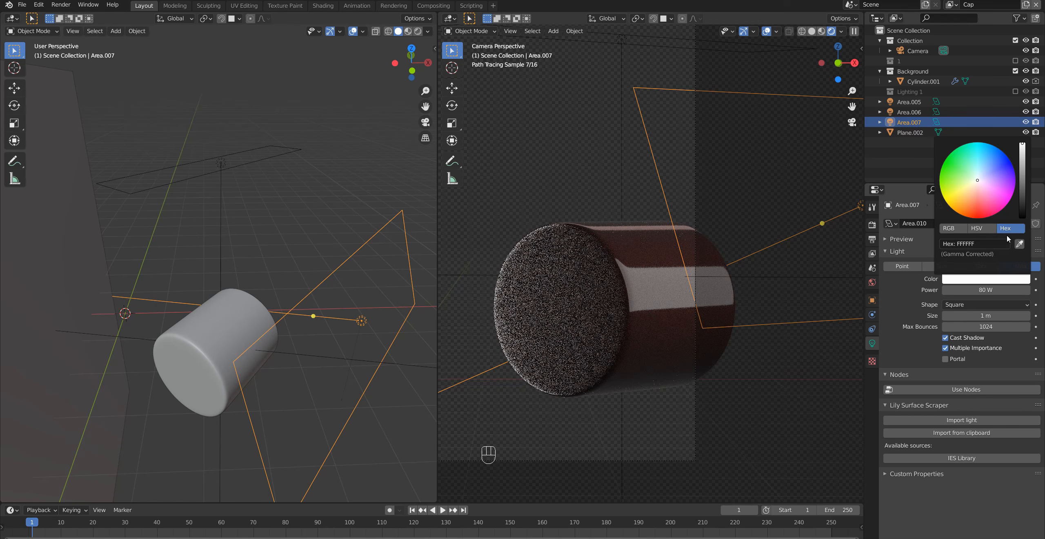
pyautogui.click(989, 246)
pyautogui.write('856C6B')
pyautogui.press('Return')
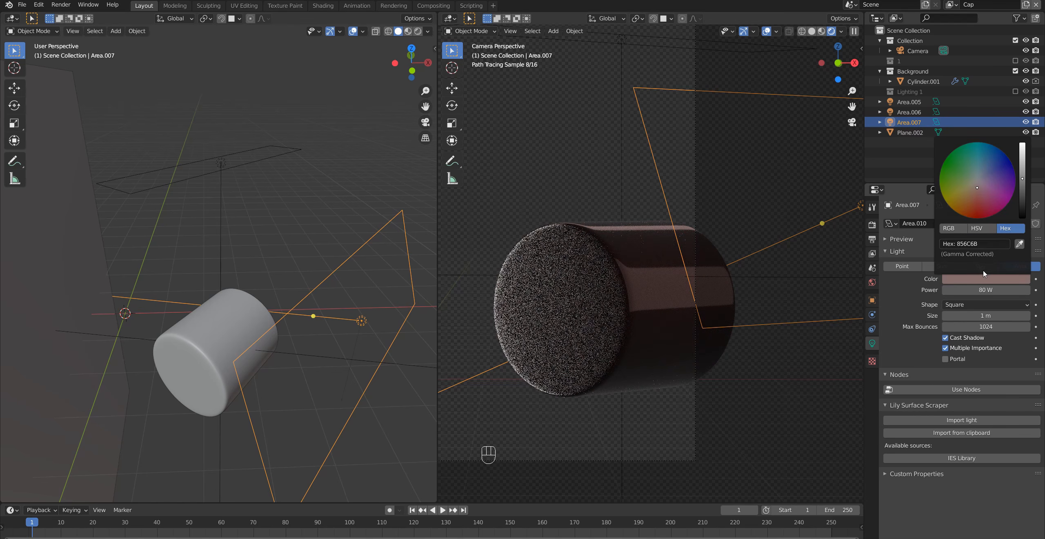
pyautogui.click(980, 282)
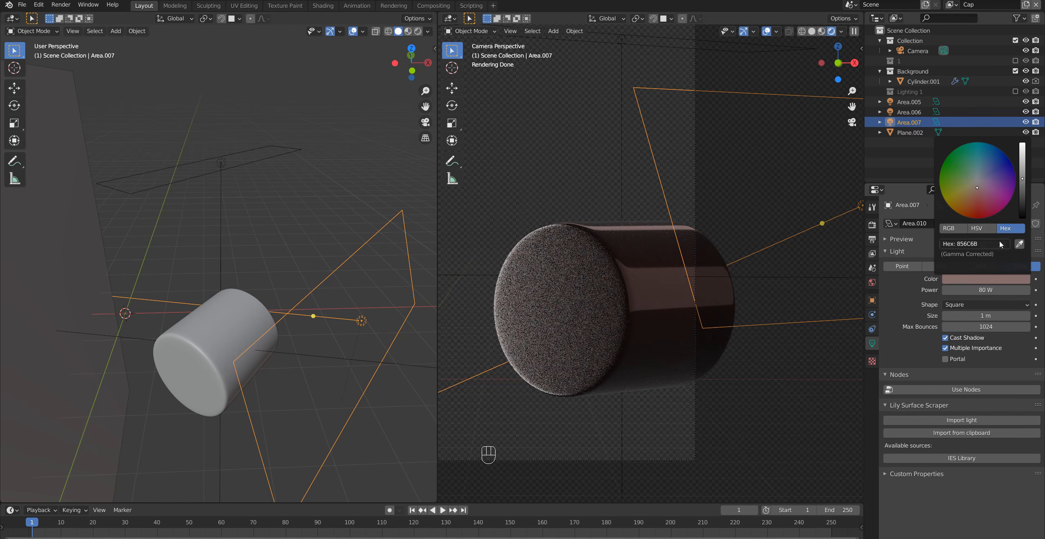
pyautogui.moveTo(951, 254); pyautogui.dragTo(989, 265)
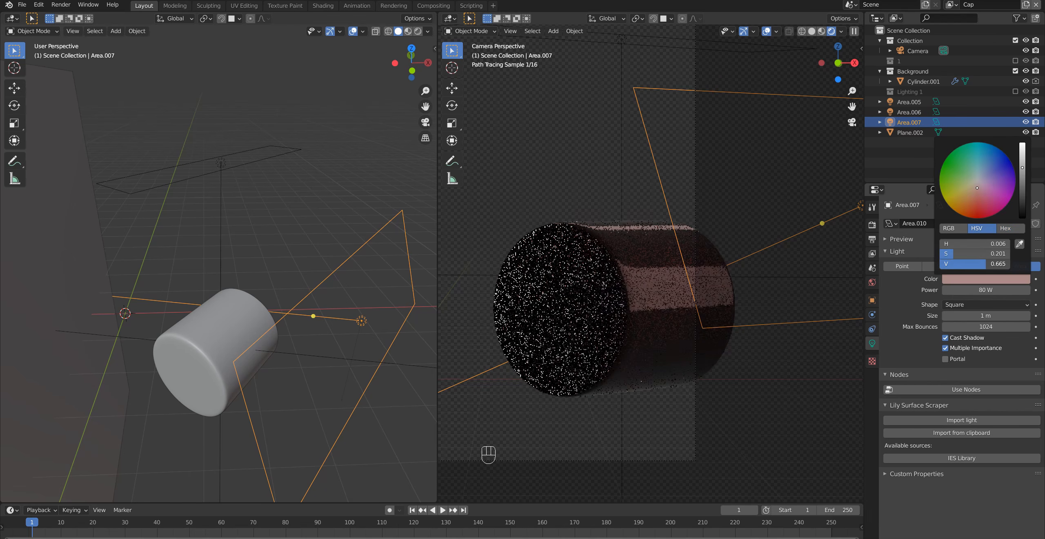
# Set the colour of the area light behind the translucent panel to hex 856C6B
pyautogui.keyDown('shift'); pyautogui.moveTo(147, 286); pyautogui.dragTo(320, 253, button='middle'); pyautogui.keyUp('shift')
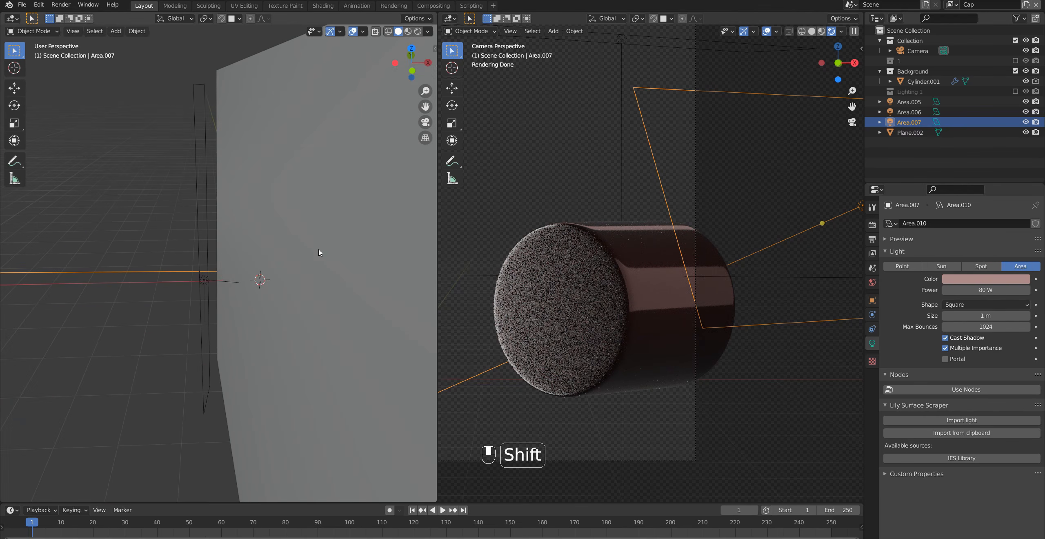
pyautogui.click(211, 280)
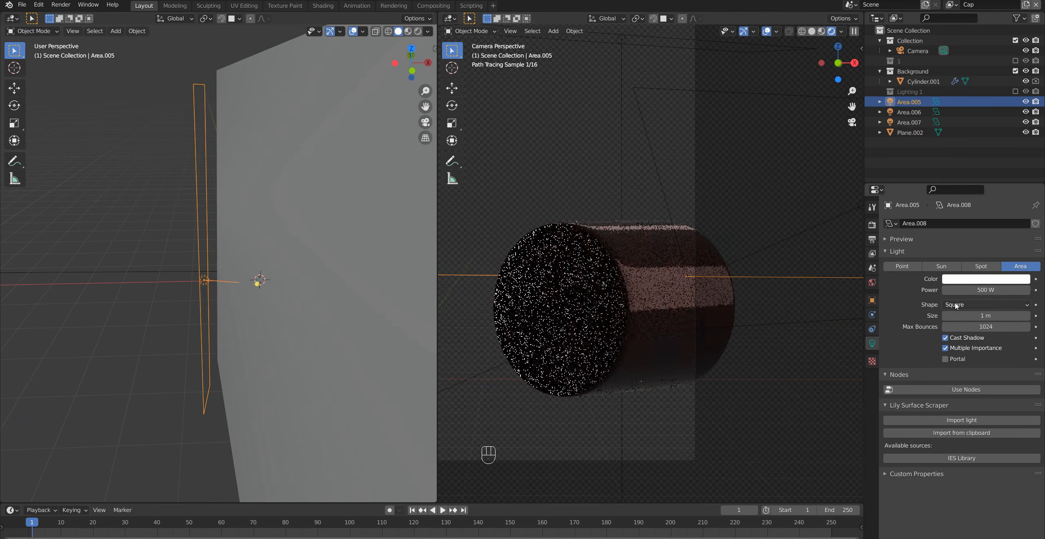
pyautogui.click(985, 280)
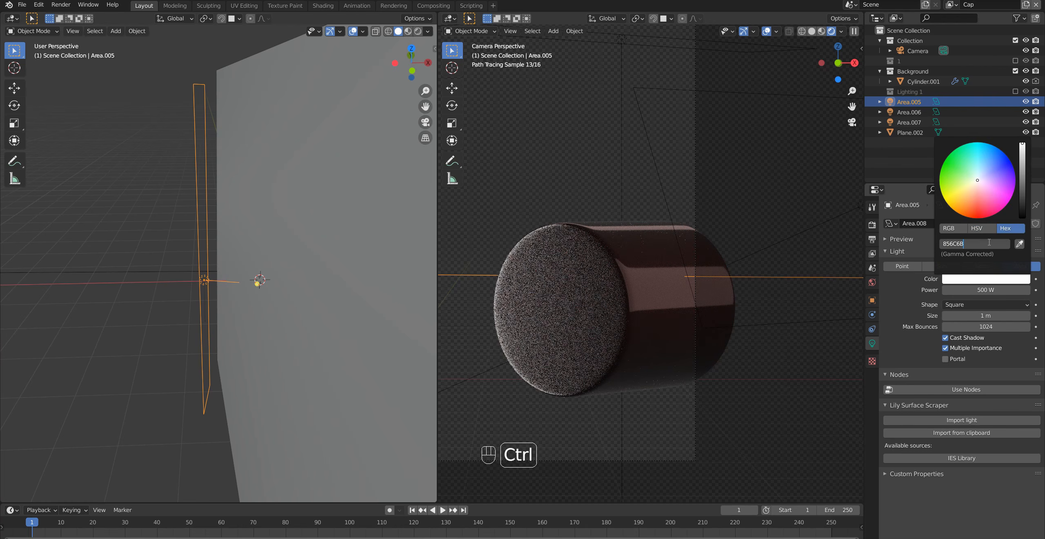
pyautogui.press('Return')
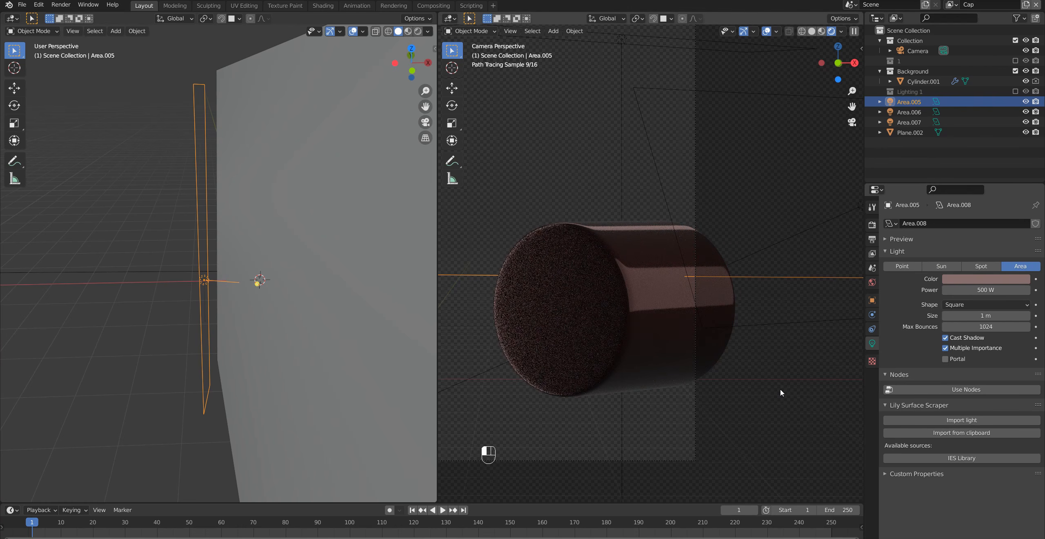
pyautogui.click(781, 389)
# Turn off the translucent panel's visibility to camera rays
pyautogui.scroll(-5, 585, 274)
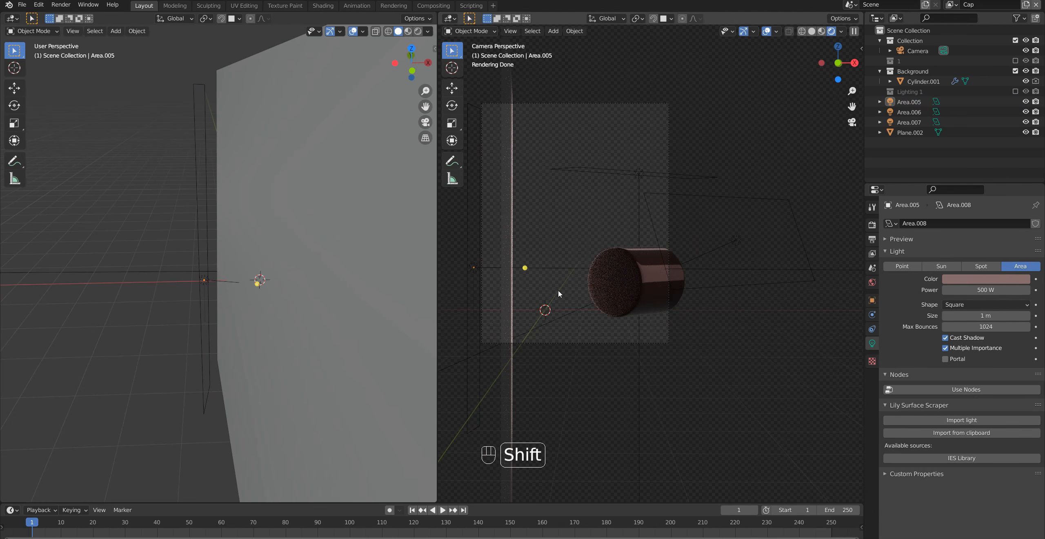
pyautogui.scroll(3, 591, 280)
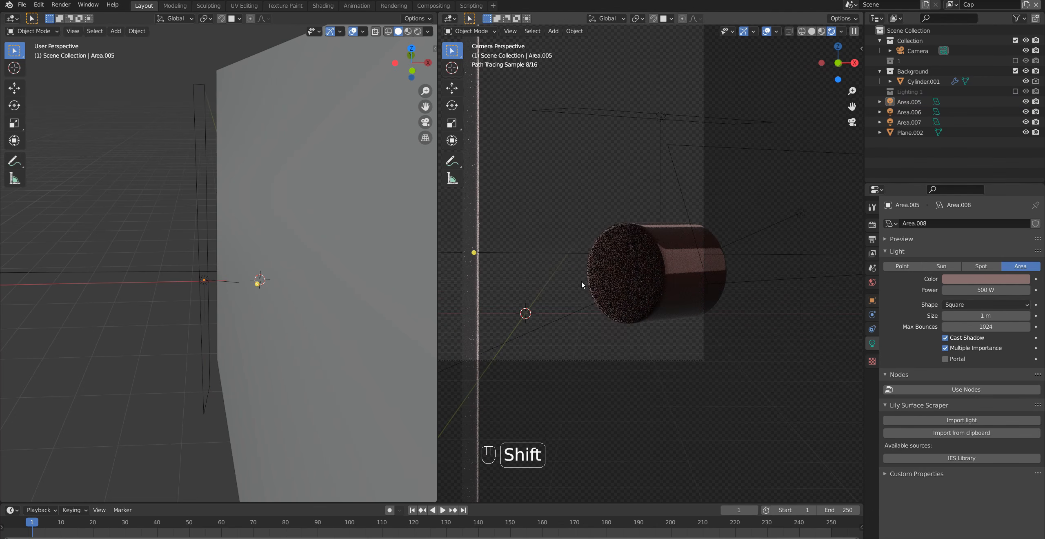
pyautogui.keyDown('shift'); pyautogui.moveTo(581, 281); pyautogui.dragTo(632, 268, button='middle'); pyautogui.keyUp('shift')
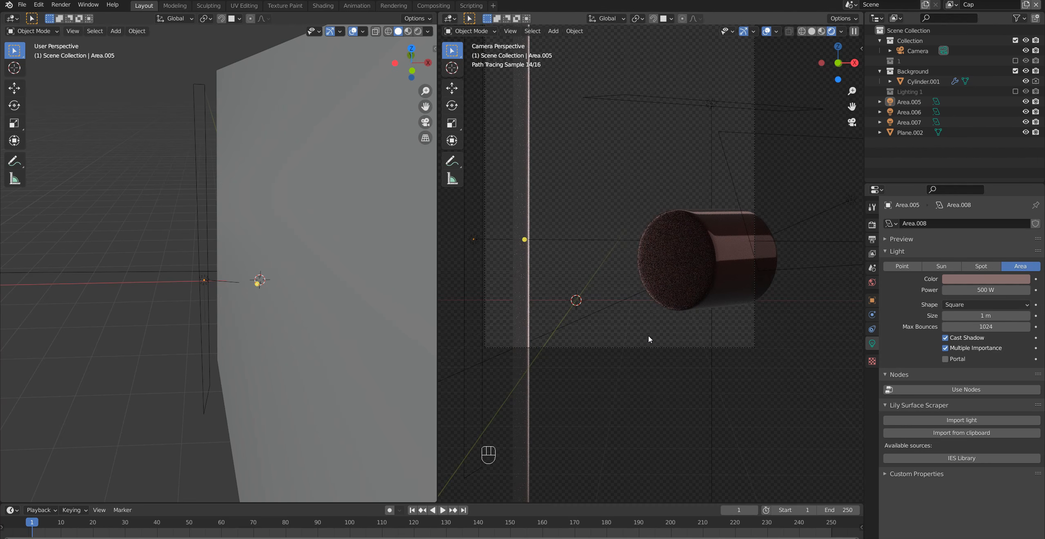
pyautogui.click(527, 211)
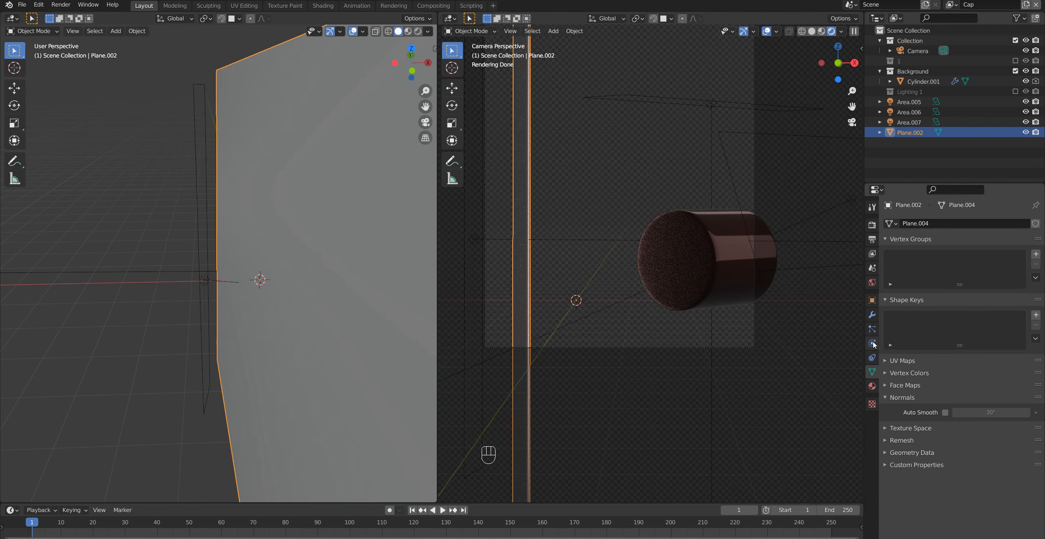
pyautogui.click(873, 301)
pyautogui.scroll(-7, 955, 467)
pyautogui.click(950, 433)
pyautogui.keyDown('shift'); pyautogui.moveTo(665, 289); pyautogui.dragTo(657, 379, button='middle'); pyautogui.keyUp('shift')
pyautogui.scroll(-1, 657, 380)
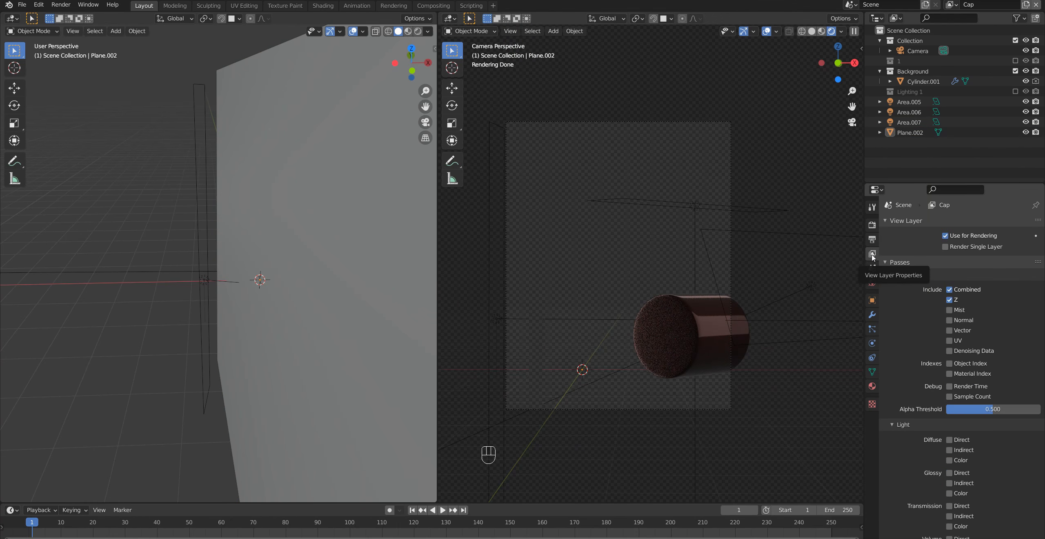
# Enable Render Single Layer for the Cap view layer and render the image
pyautogui.click(946, 247)
pyautogui.press('F12')
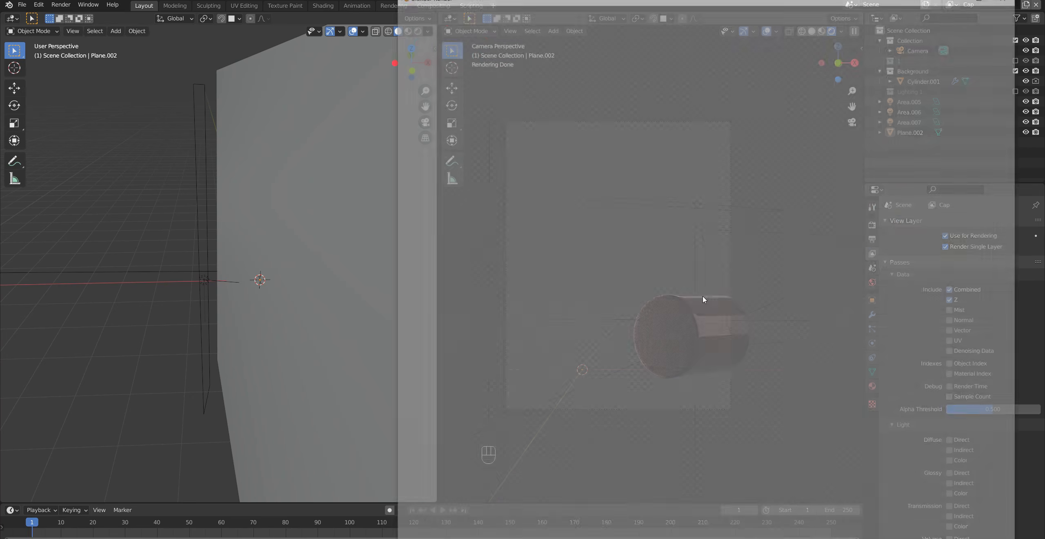
pyautogui.scroll(-2, 701, 322)
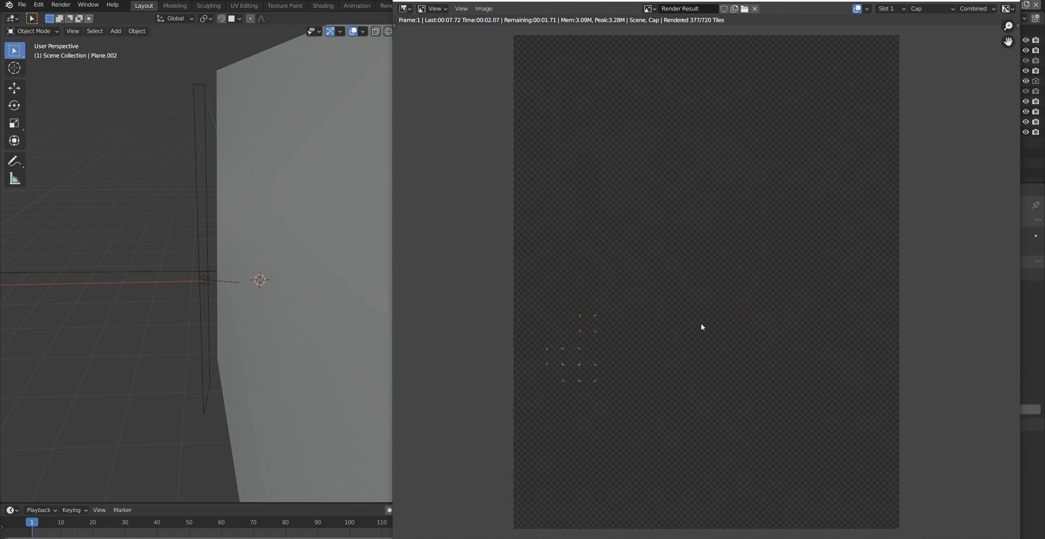
pyautogui.scroll(-2, 700, 323)
pyautogui.scroll(1, 709, 316)
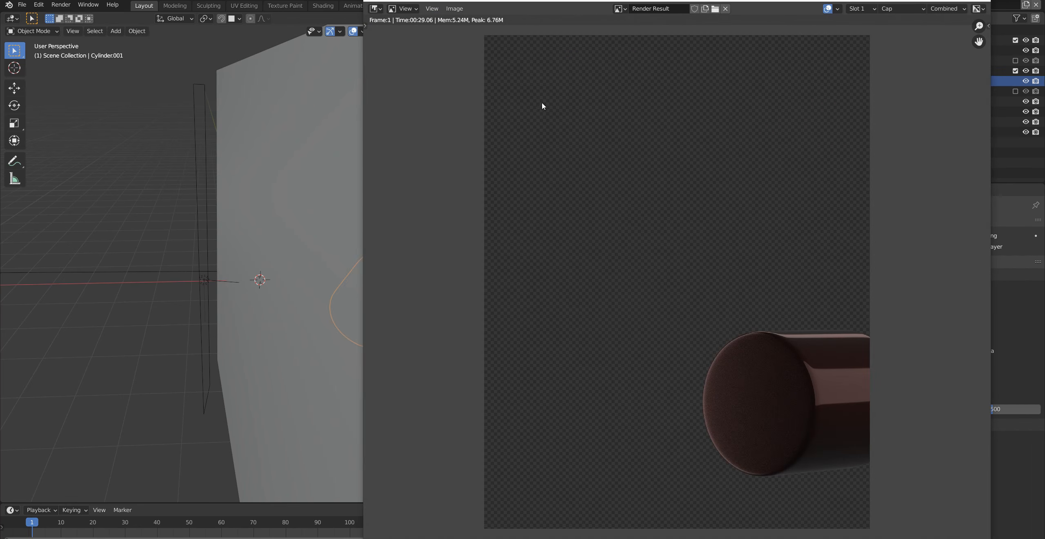
# Save the rendered Cap image as an RGBA PNG with 16-bit color depth and 0% compression
pyautogui.click(457, 9)
pyautogui.click(494, 82)
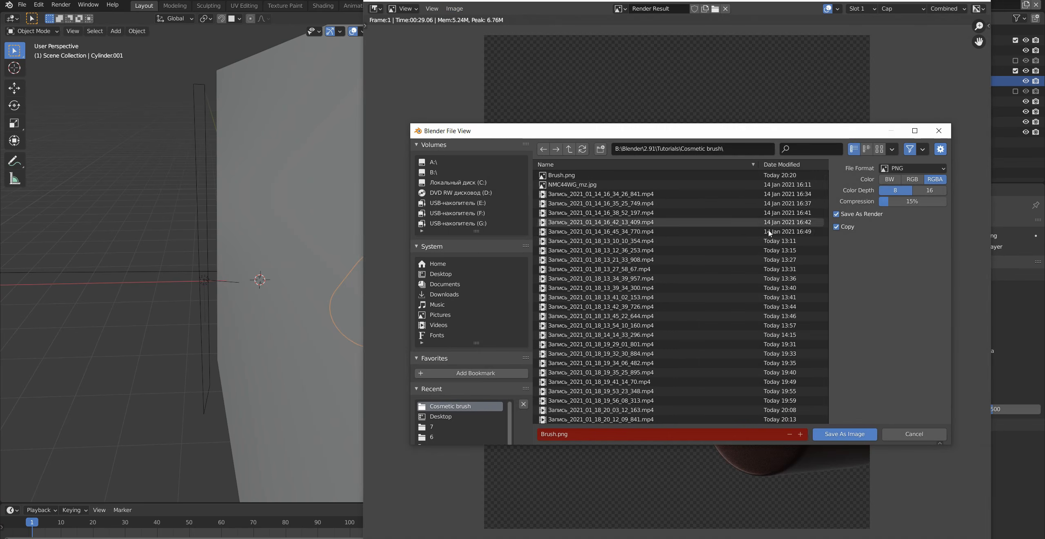
pyautogui.moveTo(912, 202); pyautogui.dragTo(879, 201)
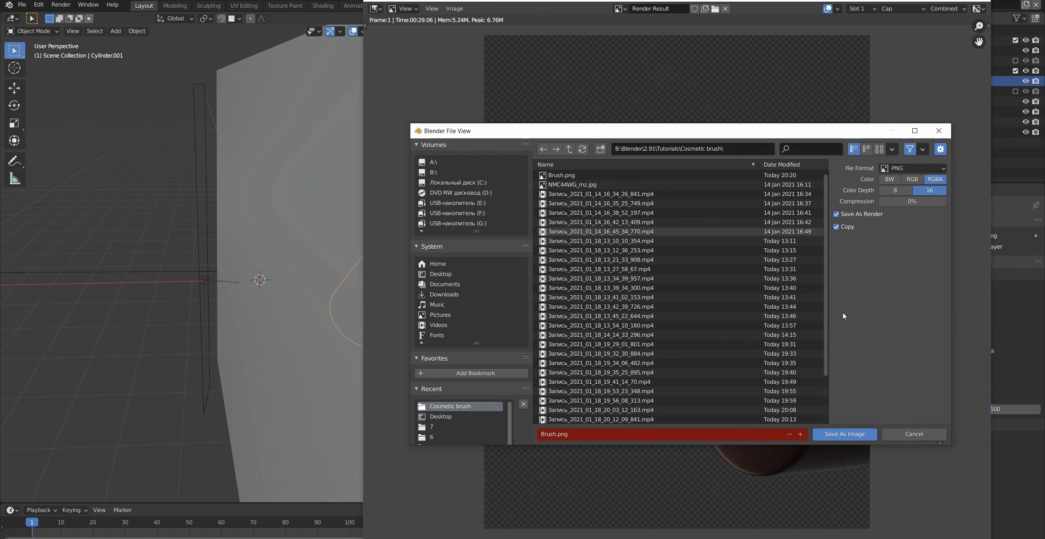
pyautogui.press('Return')
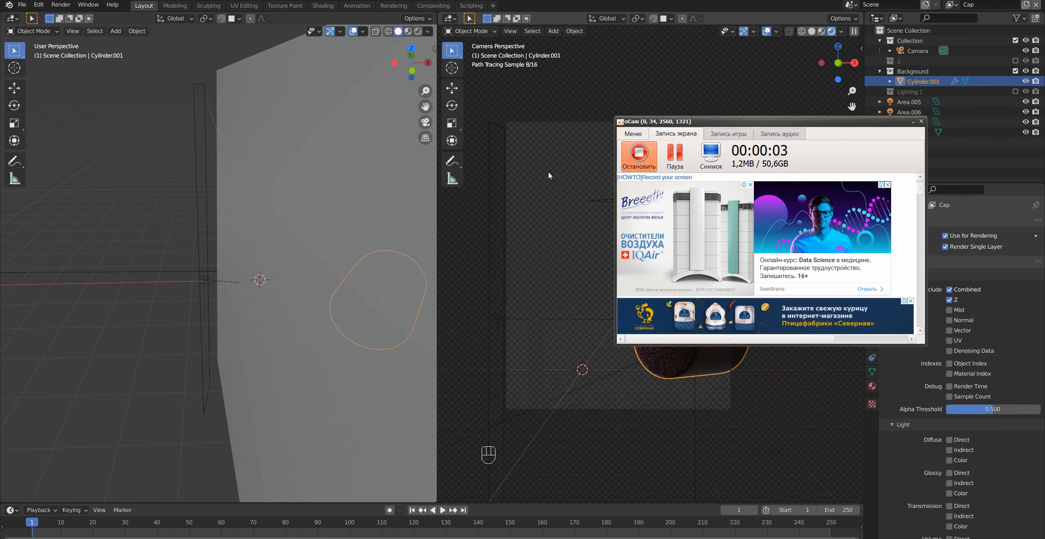
pyautogui.click(912, 122)
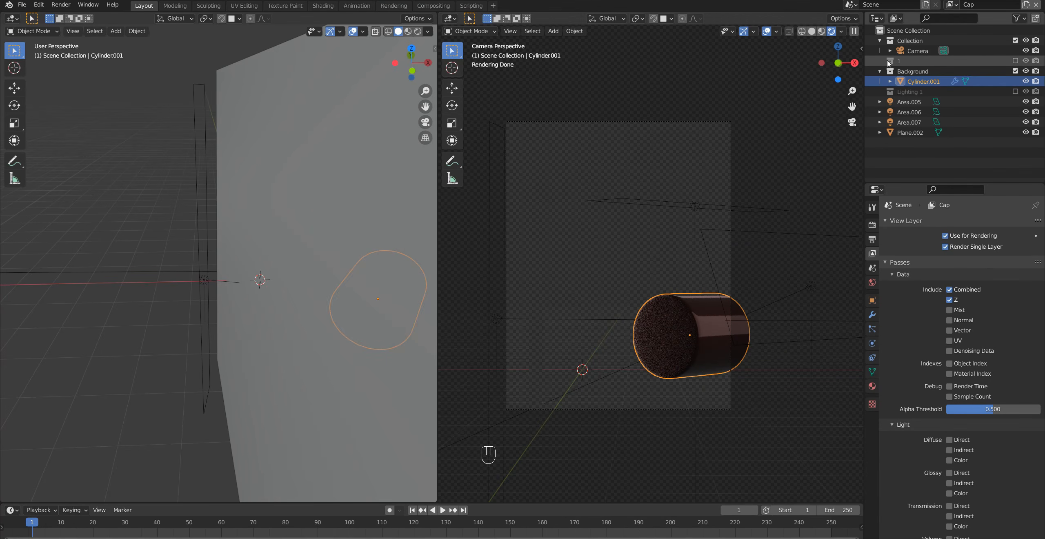
# Enable collection 1 in the Cap view layer so the brush returns to the scene
pyautogui.click(902, 133)
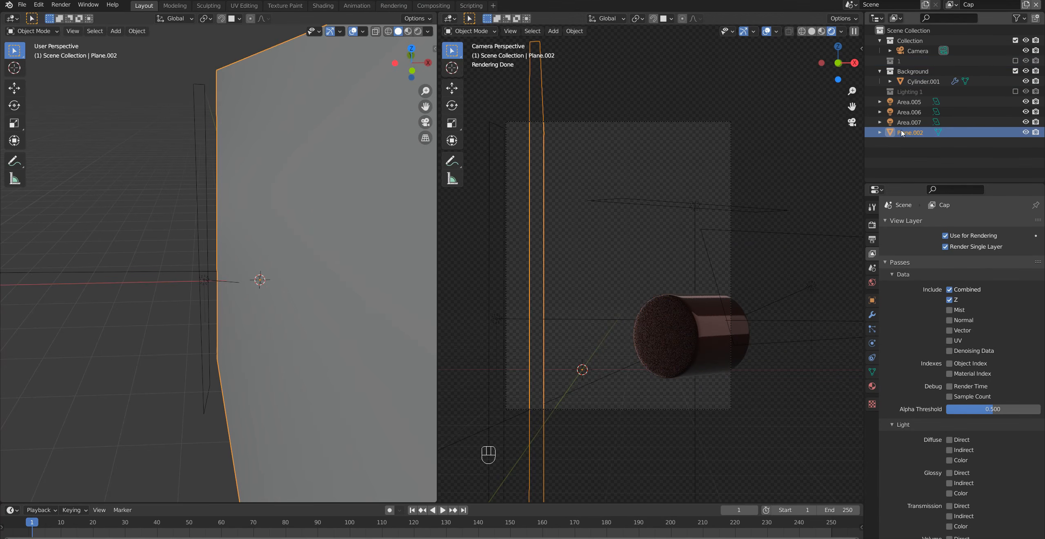
pyautogui.click(895, 90)
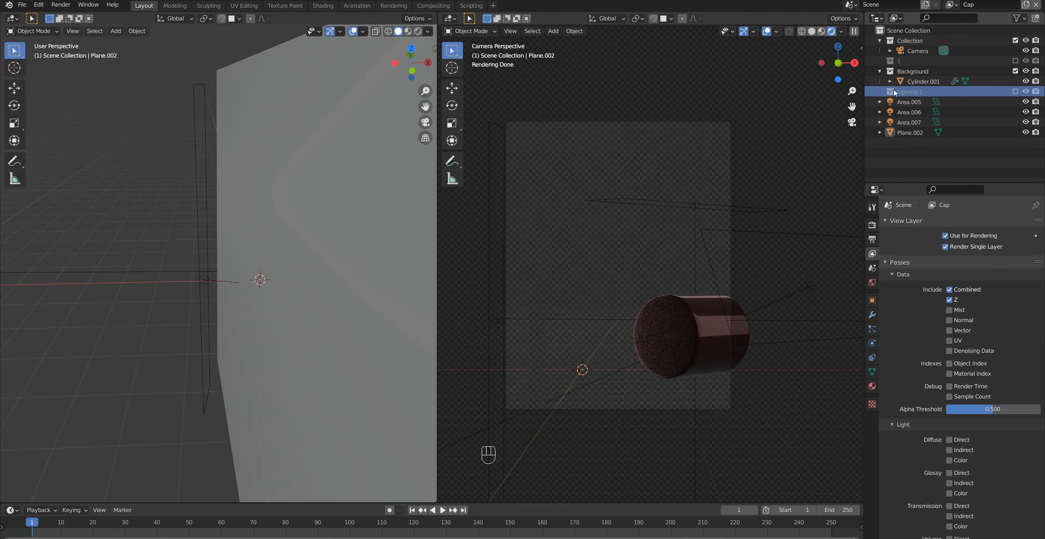
pyautogui.click(1000, 60)
pyautogui.click(1016, 61)
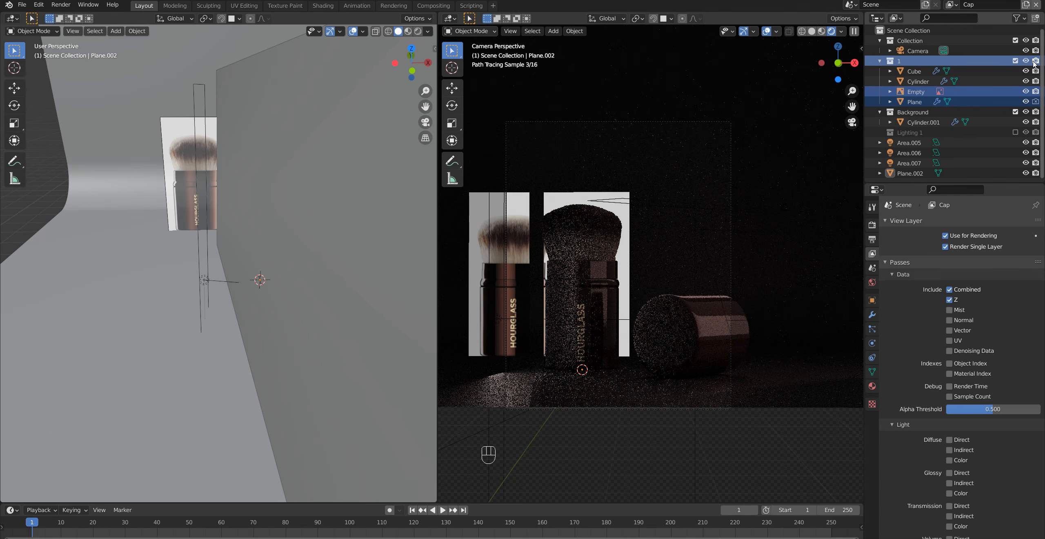
# Delete the reference image empty of the brush
pyautogui.click(619, 203)
pyautogui.click(525, 207)
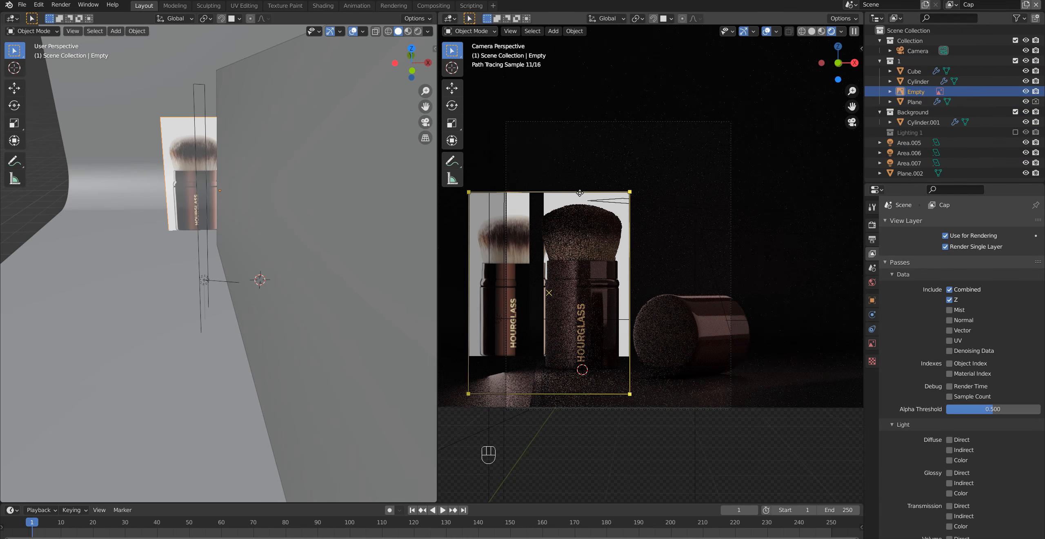
pyautogui.press('x')
pyautogui.click(615, 206)
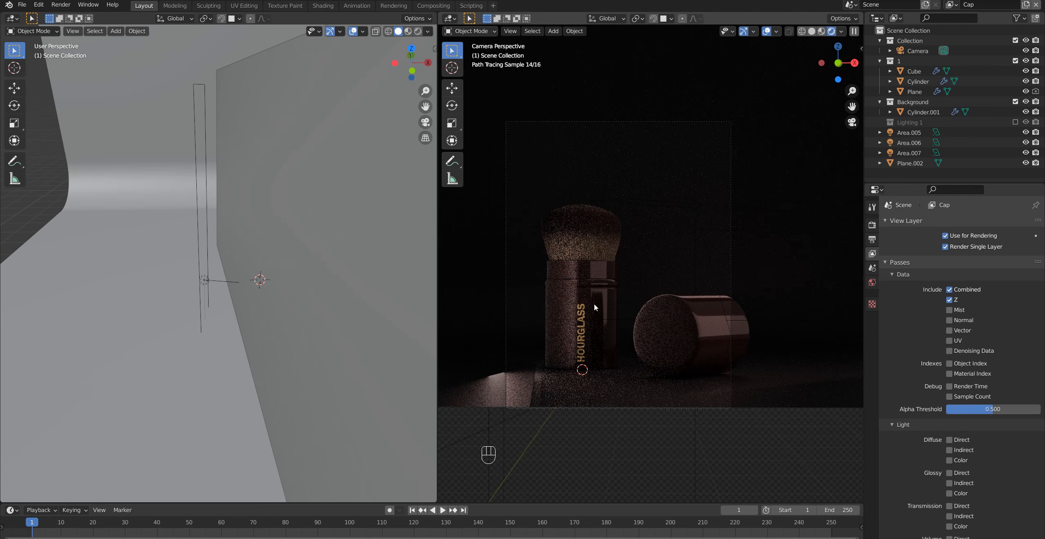
# Enable the Lighting 1 collection and switch the scene to the layer named View Layer
pyautogui.moveTo(328, 282); pyautogui.dragTo(294, 274, button='middle')
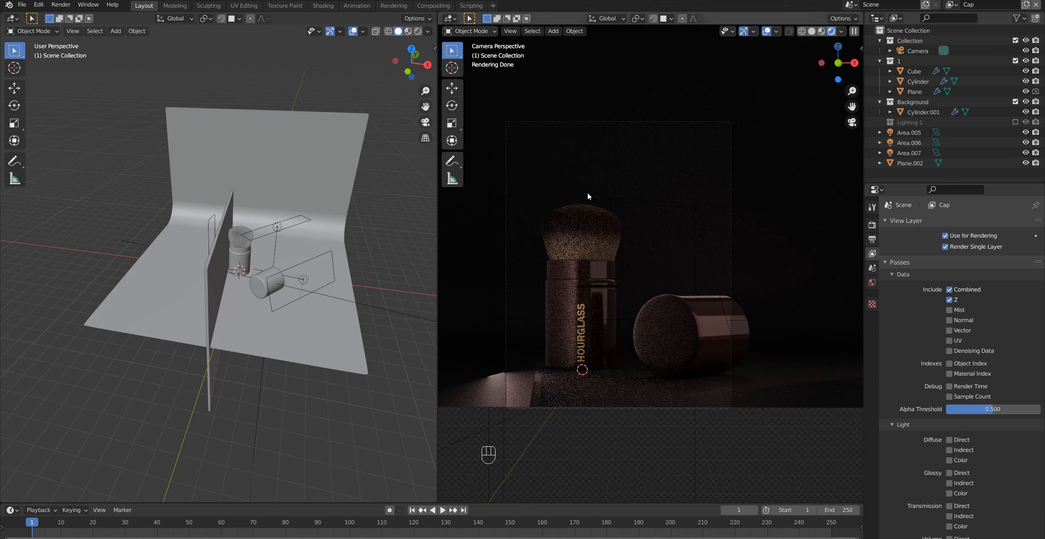
pyautogui.click(1016, 122)
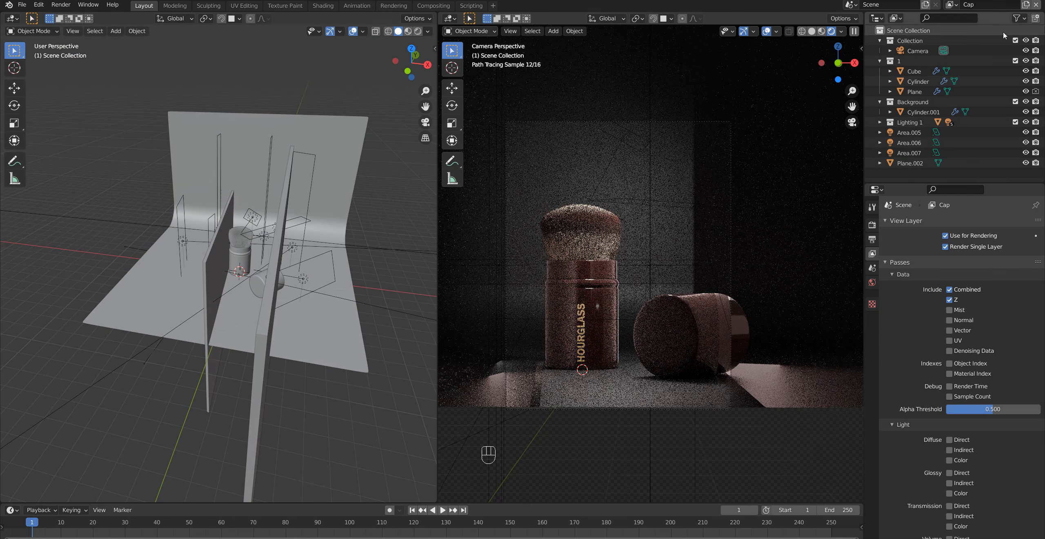
pyautogui.click(951, 4)
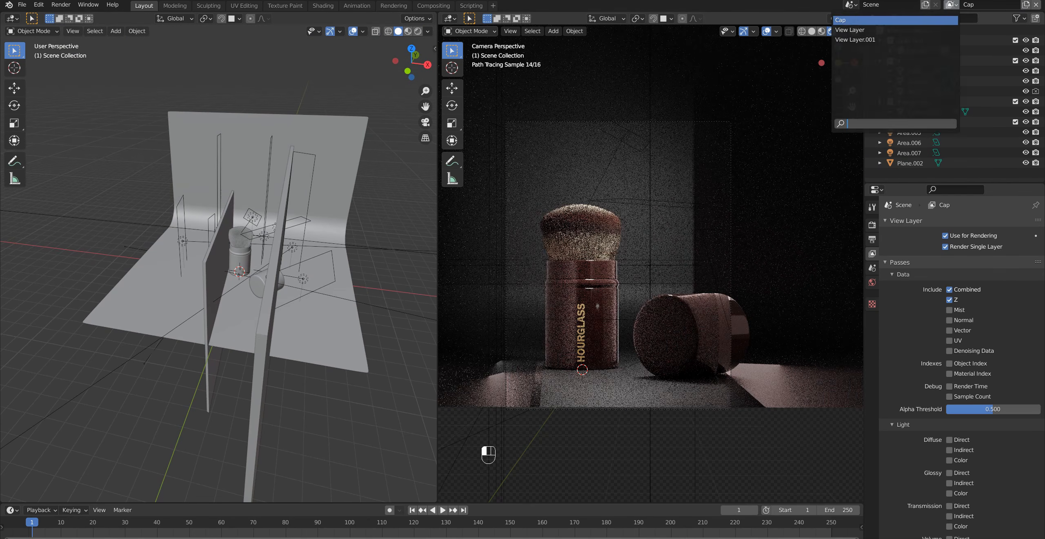
pyautogui.click(854, 31)
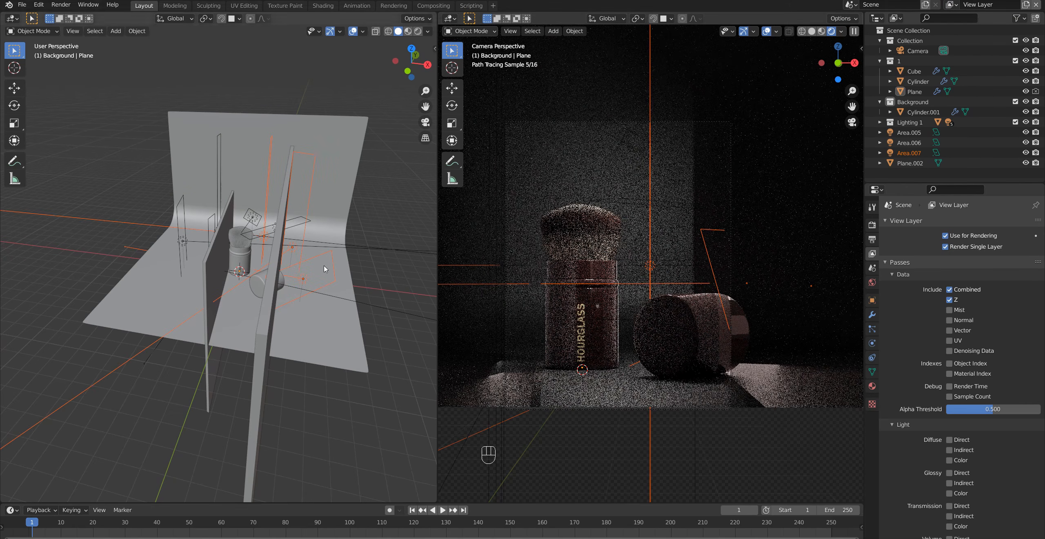
# Select all the area lights around the brush and cap and move them to a new collection named Lighting
pyautogui.keyDown('shift'); pyautogui.click(257, 215); pyautogui.keyUp('shift')
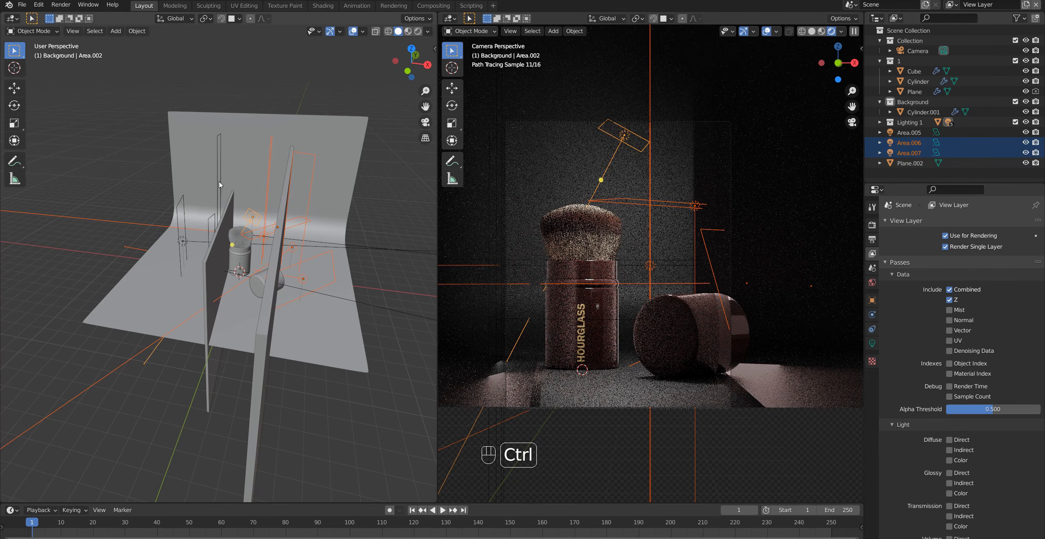
pyautogui.hotkey('ctrl', 'z')
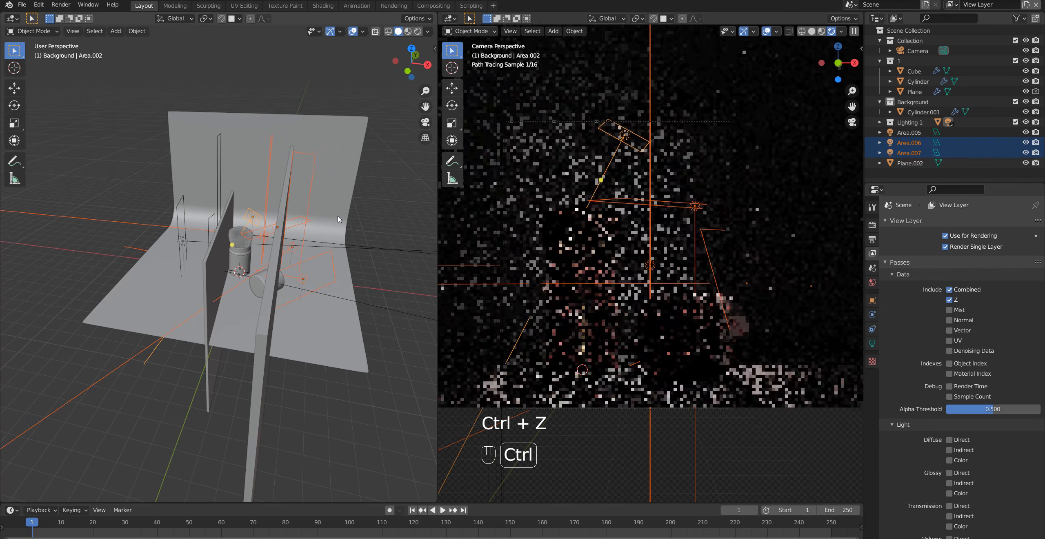
pyautogui.keyDown('shift'); pyautogui.click(215, 231); pyautogui.keyUp('shift')
pyautogui.scroll(3, 214, 239)
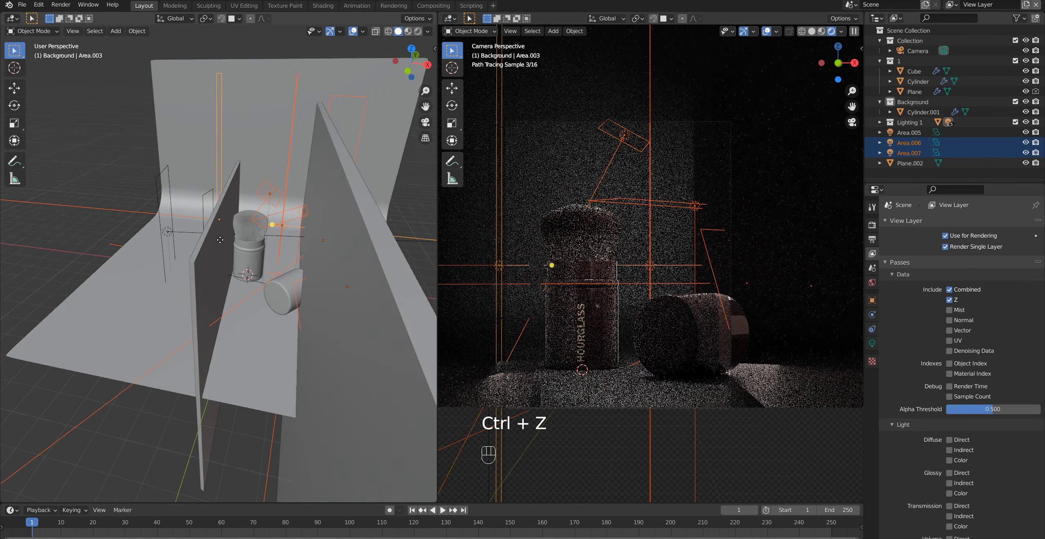
pyautogui.moveTo(214, 239); pyautogui.dragTo(227, 229, button='middle')
pyautogui.keyDown('shift'); pyautogui.click(213, 204); pyautogui.keyUp('shift')
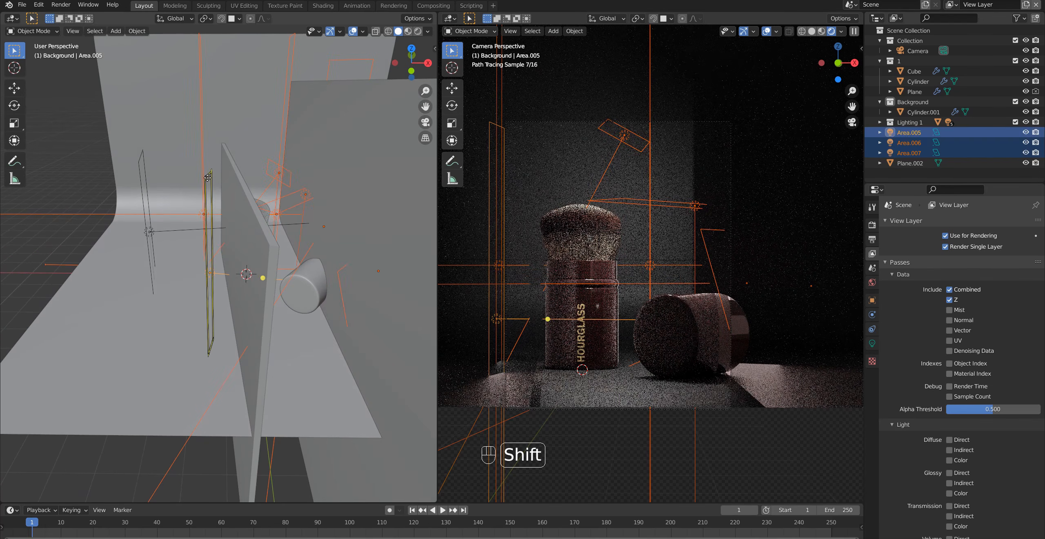
pyautogui.keyDown('shift'); pyautogui.click(140, 179); pyautogui.keyUp('shift')
pyautogui.scroll(-4, 303, 241)
pyautogui.moveTo(303, 242)
pyautogui.mouseDown(button='middle')
pyautogui.moveTo(264, 242)
pyautogui.moveTo(298, 241)
pyautogui.moveTo(264, 266)
pyautogui.moveTo(304, 257)
pyautogui.moveTo(274, 260)
pyautogui.moveTo(295, 256)
pyautogui.mouseUp(button='middle')
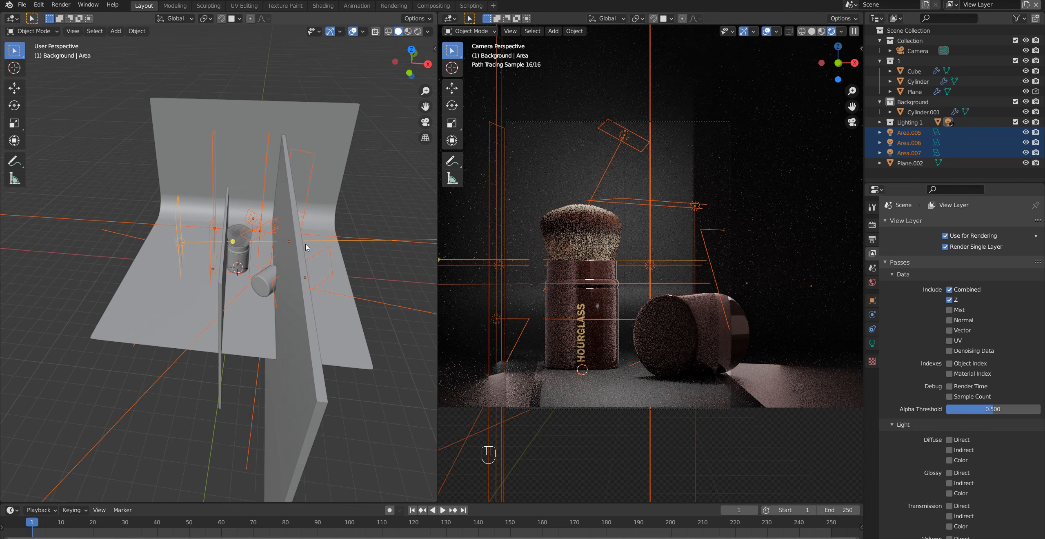
pyautogui.press('m')
pyautogui.click(335, 253)
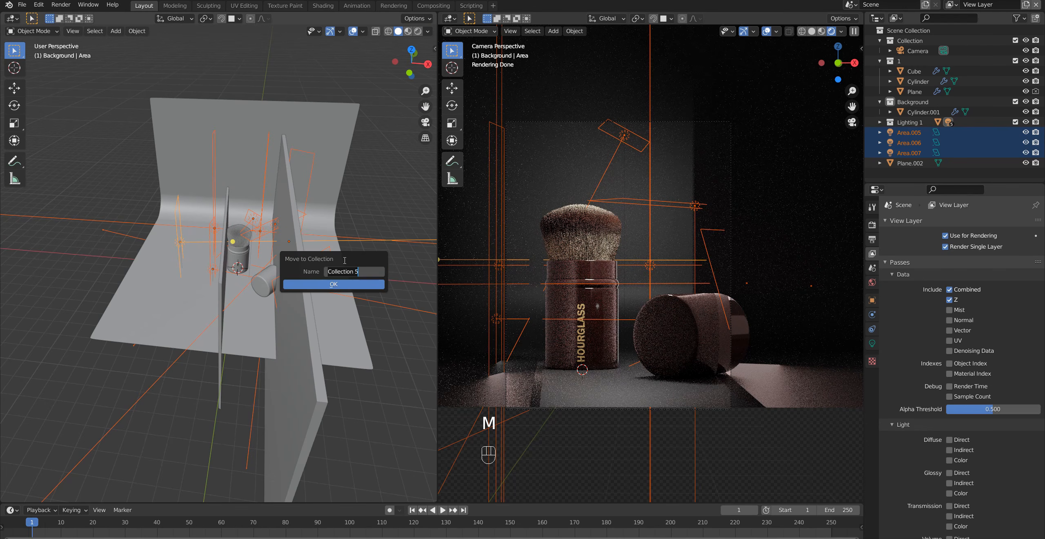
pyautogui.write('Lighting')
pyautogui.press('Return')
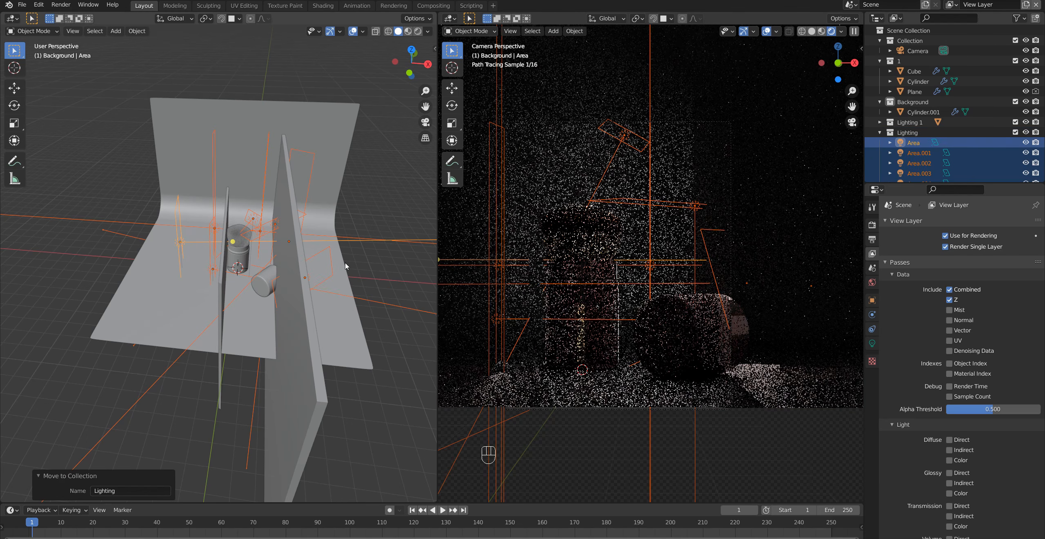
# Delete the Lighting 1 collection
pyautogui.click(890, 133)
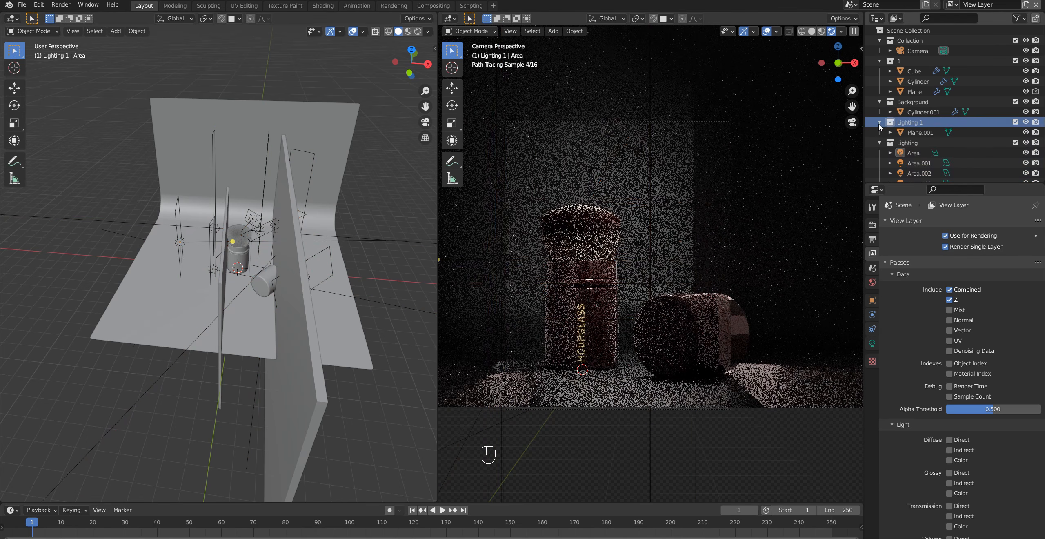
pyautogui.click(880, 122)
pyautogui.click(915, 132)
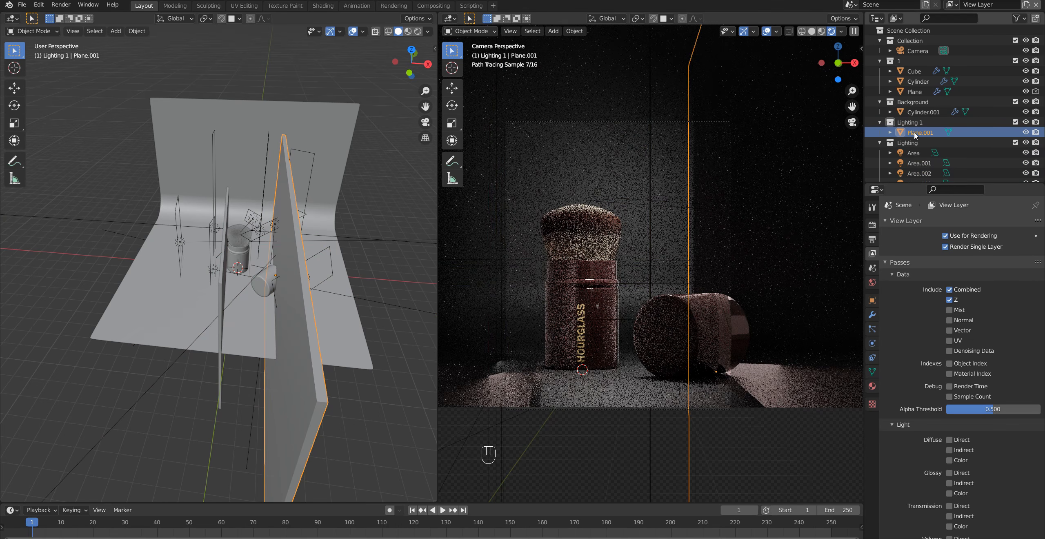
pyautogui.scroll(-3, 915, 133)
pyautogui.scroll(-2, 916, 147)
pyautogui.scroll(2, 916, 147)
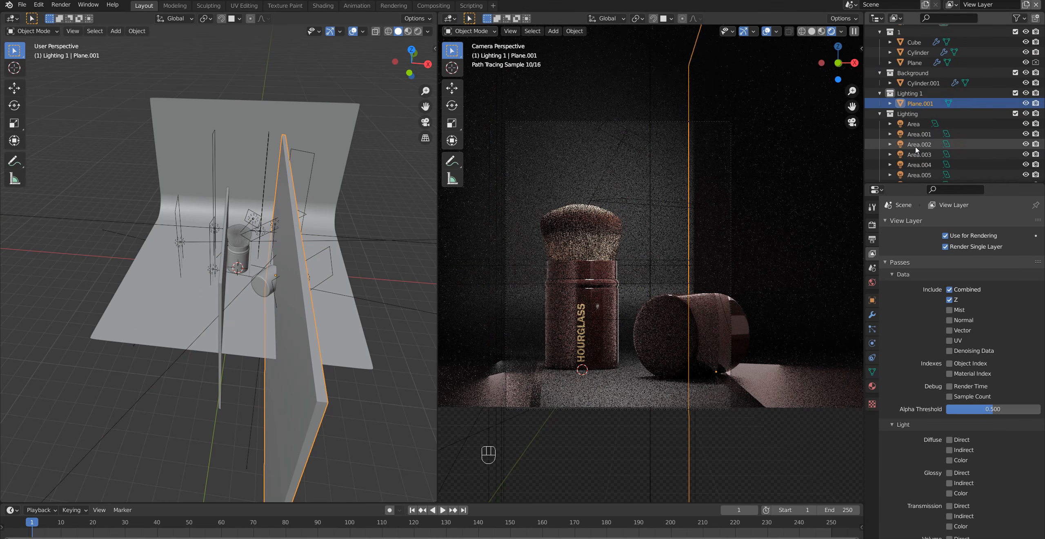
pyautogui.click(910, 93)
pyautogui.press('x')
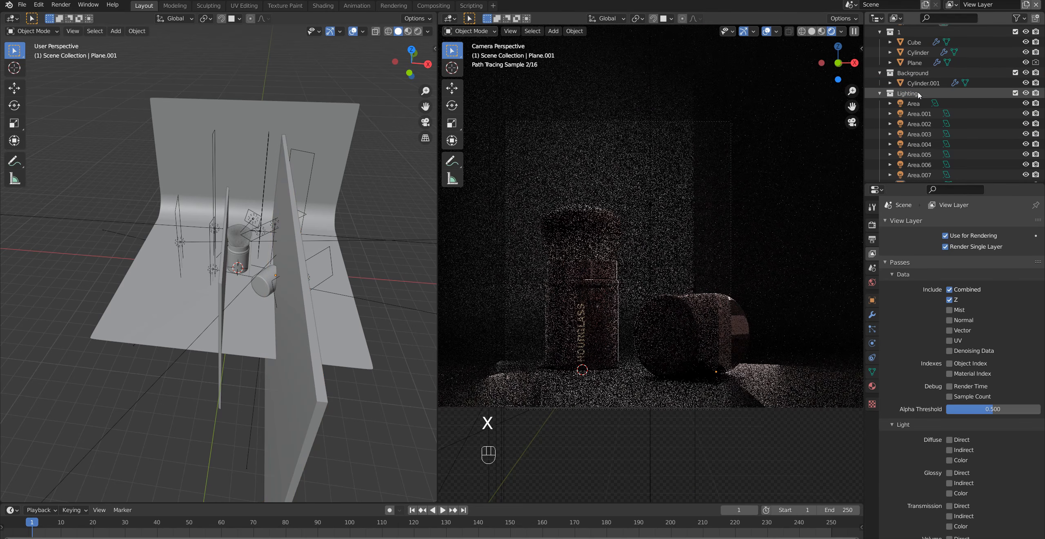
# Exclude the Lighting collection from the view layer and move the remaining panel, Plane.002, into that collection
pyautogui.click(898, 95)
pyautogui.rightClick(898, 94)
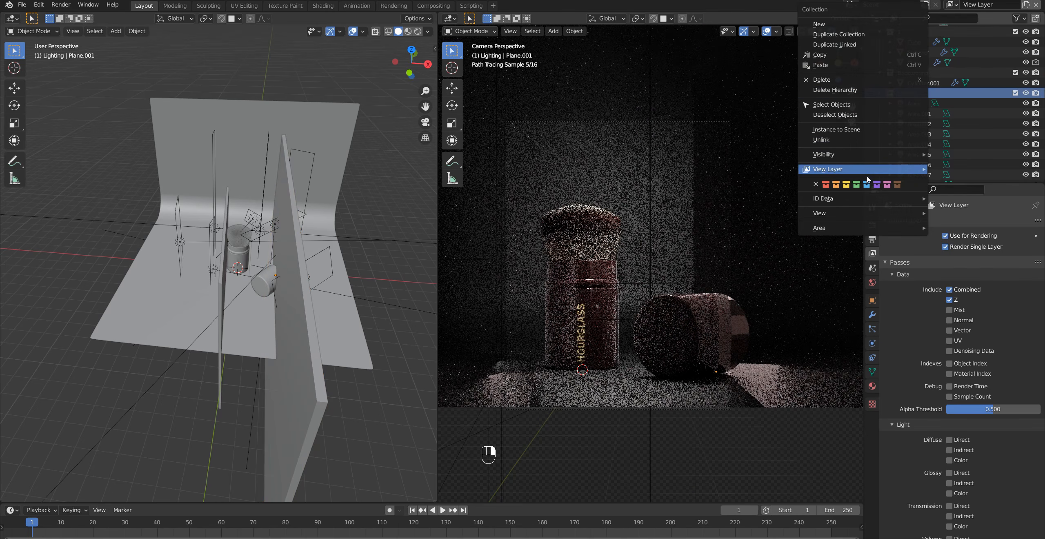
pyautogui.moveTo(863, 170)
pyautogui.click(729, 171)
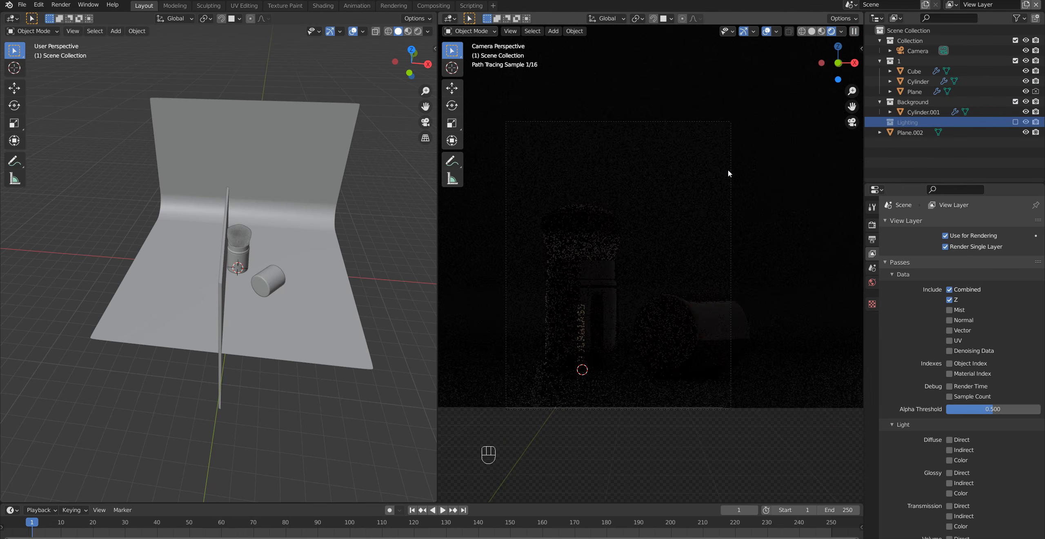
pyautogui.moveTo(389, 217); pyautogui.dragTo(289, 263, button='middle')
pyautogui.click(223, 265)
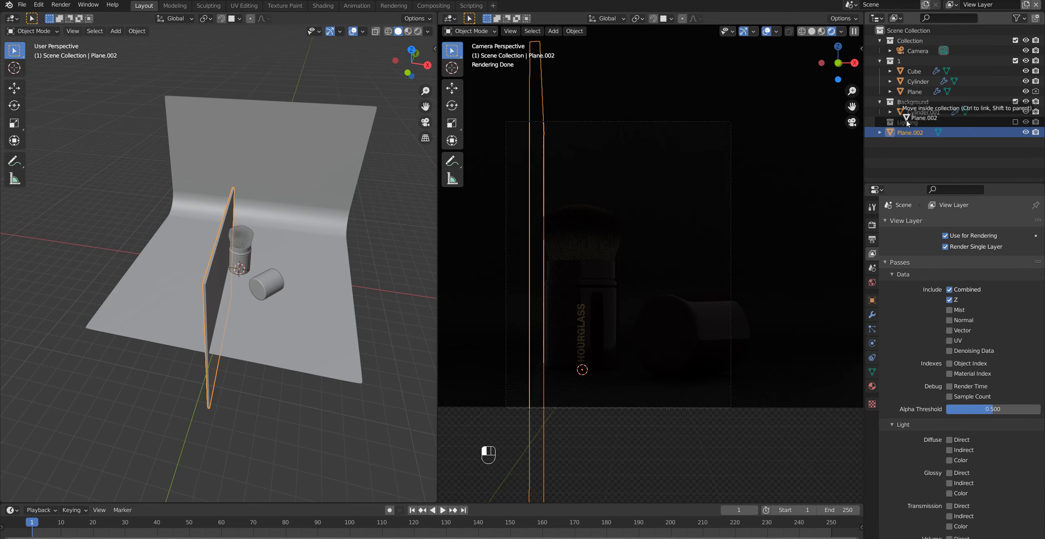
pyautogui.press('Delete')
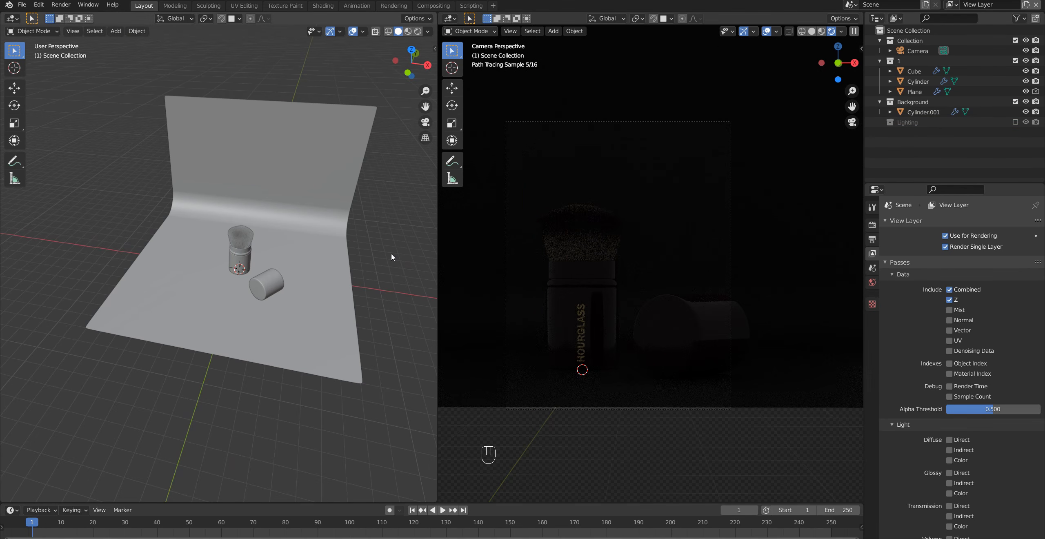
# Add an area light at the brush and raise it about 6.2 m along Z
pyautogui.moveTo(266, 279); pyautogui.dragTo(259, 283, button='middle')
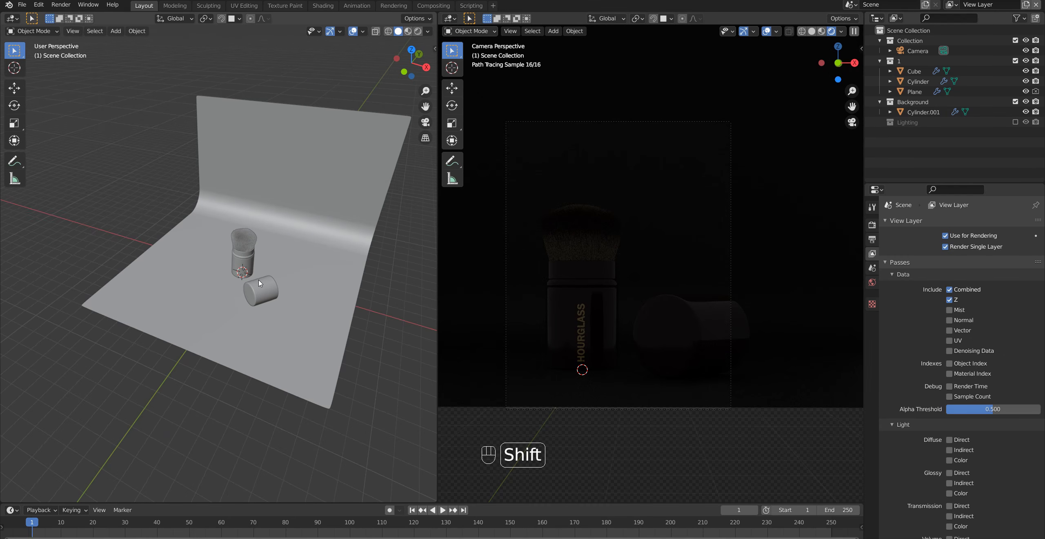
pyautogui.hotkey('shift', 'a')
pyautogui.moveTo(289, 292)
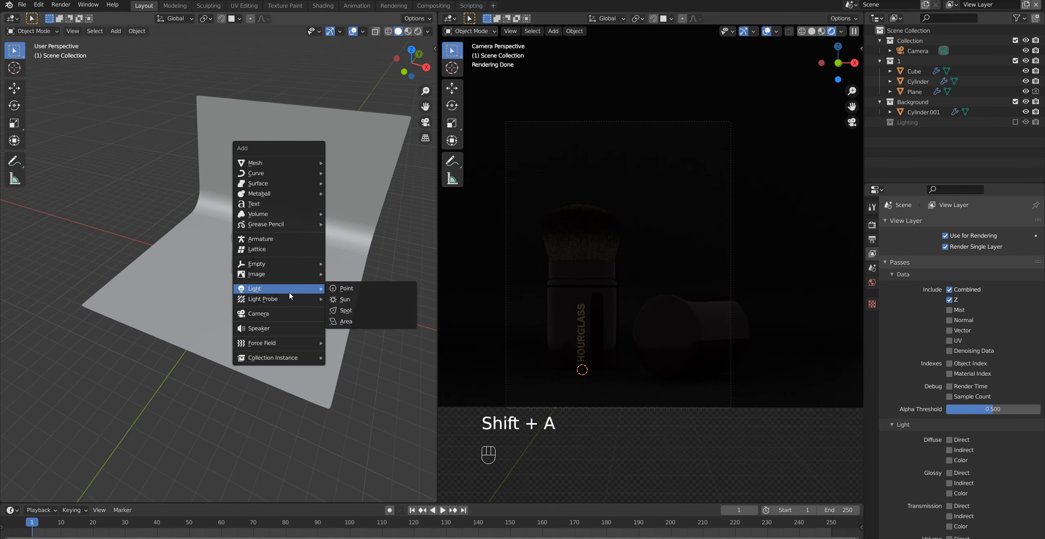
pyautogui.click(364, 321)
pyautogui.press('g')
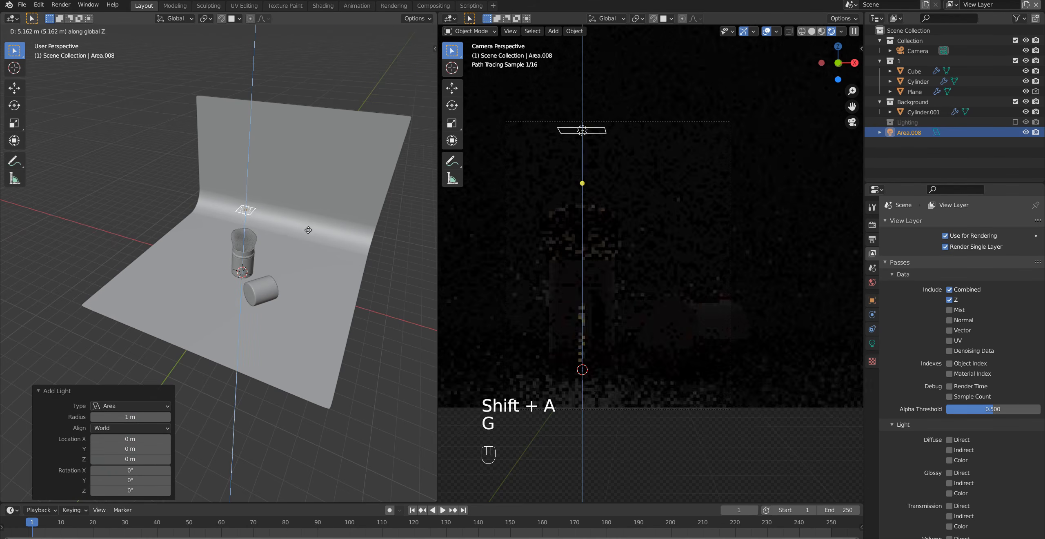
pyautogui.click(306, 223)
pyautogui.moveTo(307, 222)
pyautogui.mouseDown(button='middle')
pyautogui.moveTo(251, 243)
pyautogui.moveTo(300, 227)
pyautogui.mouseUp(button='middle')
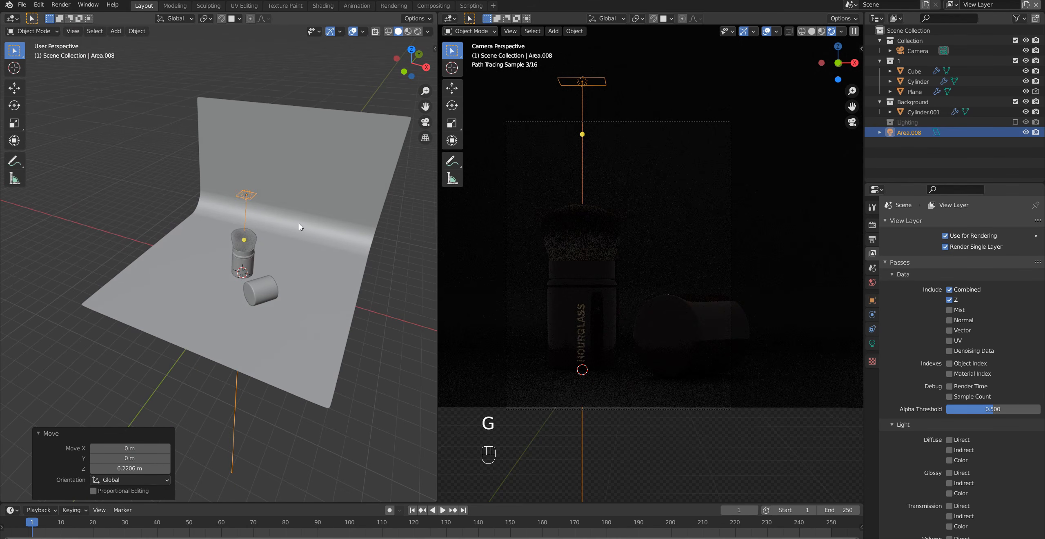
# Set the area light's power to 500 W, angle it toward the products and rotate it about -39.5° around Z
pyautogui.press('r')
pyautogui.press('x')
pyautogui.press('z')
pyautogui.click(274, 259)
pyautogui.moveTo(274, 259); pyautogui.dragTo(356, 240, button='middle')
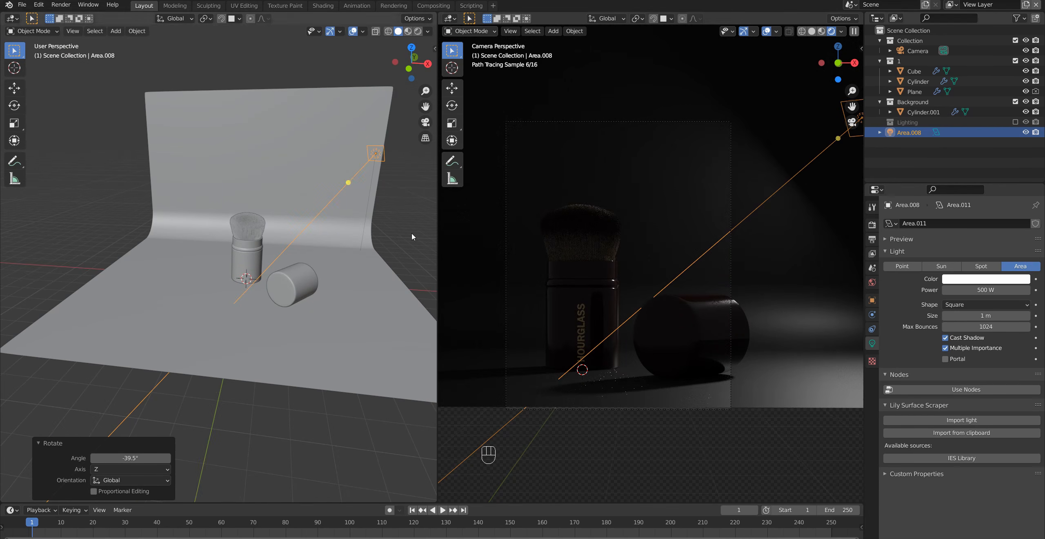
# Reposition and re-aim the area light around the brush and cap, working from the top view
pyautogui.moveTo(412, 232); pyautogui.dragTo(357, 252, button='middle')
pyautogui.press('KP_7')
pyautogui.press('g')
pyautogui.press('r')
pyautogui.click(308, 137)
pyautogui.moveTo(308, 137); pyautogui.dragTo(245, 249, button='middle')
pyautogui.press('g')
pyautogui.click(277, 203)
# Try a sun light above the backdrop in place of the area light
pyautogui.moveTo(196, 216); pyautogui.dragTo(187, 223)
pyautogui.moveTo(229, 286); pyautogui.dragTo(425, 367, button='middle')
pyautogui.click(534, 420)
pyautogui.moveTo(288, 241); pyautogui.dragTo(300, 279, button='middle')
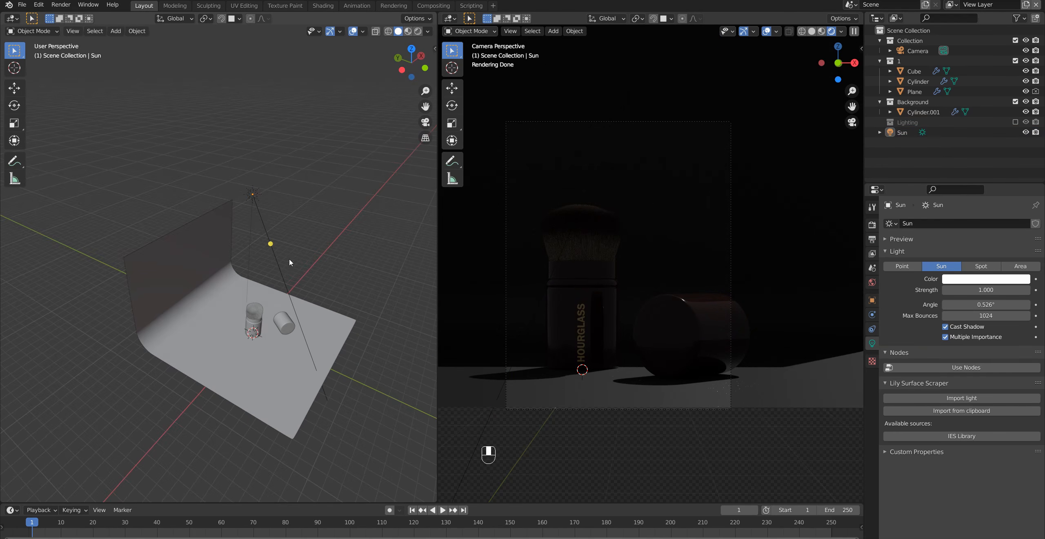
# Delete the sun light and add a spot light at the brush's base
pyautogui.click(258, 200)
pyautogui.press('x')
pyautogui.click(270, 254)
pyautogui.hotkey('shift', 'a')
pyautogui.moveTo(258, 356)
pyautogui.click(302, 379)
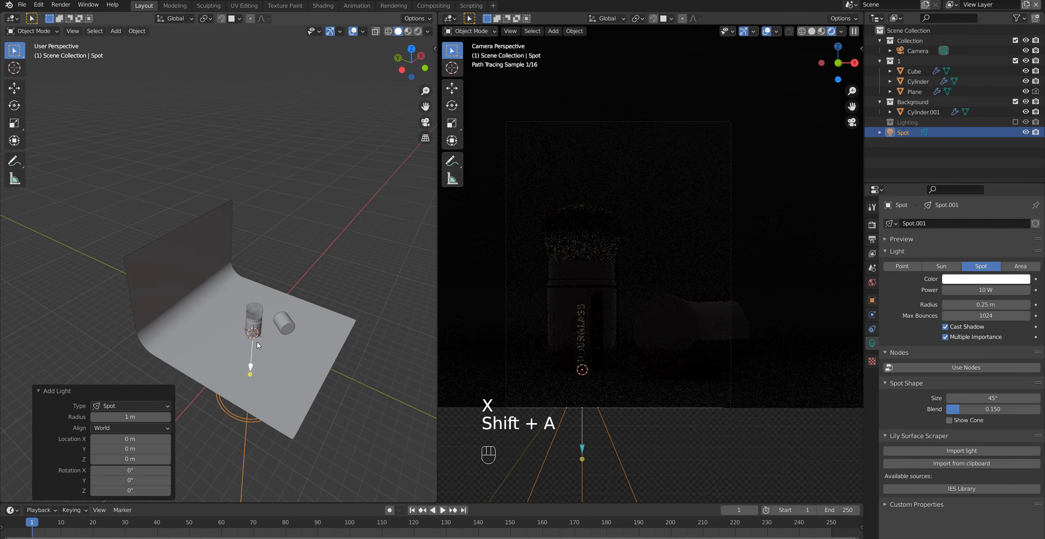
# Raise the spot light high above the brush and shift it about 0.81 m along X
pyautogui.press('g')
pyautogui.press('z')
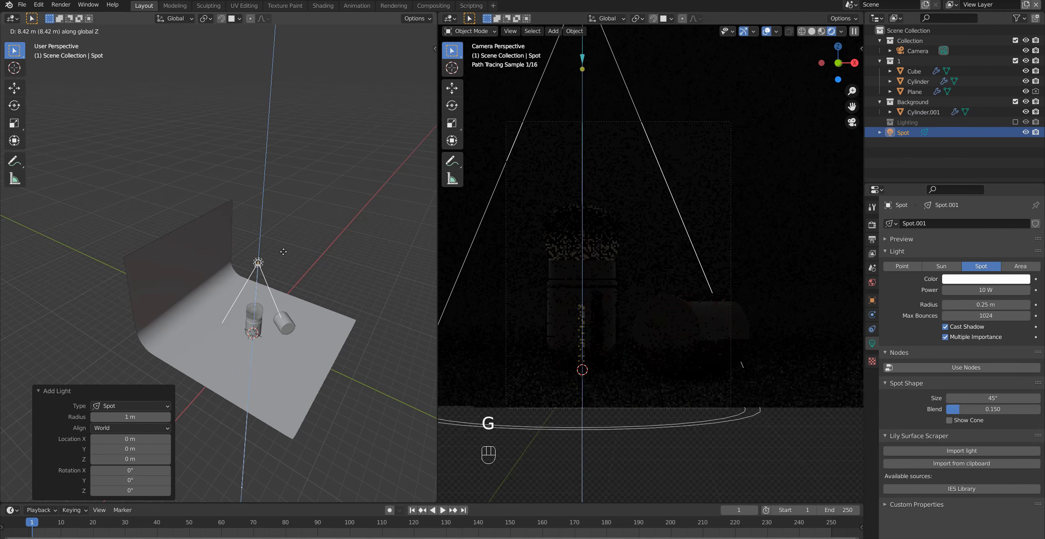
pyautogui.click(294, 244)
pyautogui.press('g')
pyautogui.press('z')
pyautogui.click(292, 216)
pyautogui.moveTo(289, 291); pyautogui.dragTo(218, 310, button='middle')
pyautogui.press('g')
pyautogui.press('x')
pyautogui.click(228, 310)
# Set the spot light's power to 2000 W, with a blend of 1.000 and a spot size of 36.7°
pyautogui.click(982, 289)
pyautogui.write('2000')
pyautogui.press('Return')
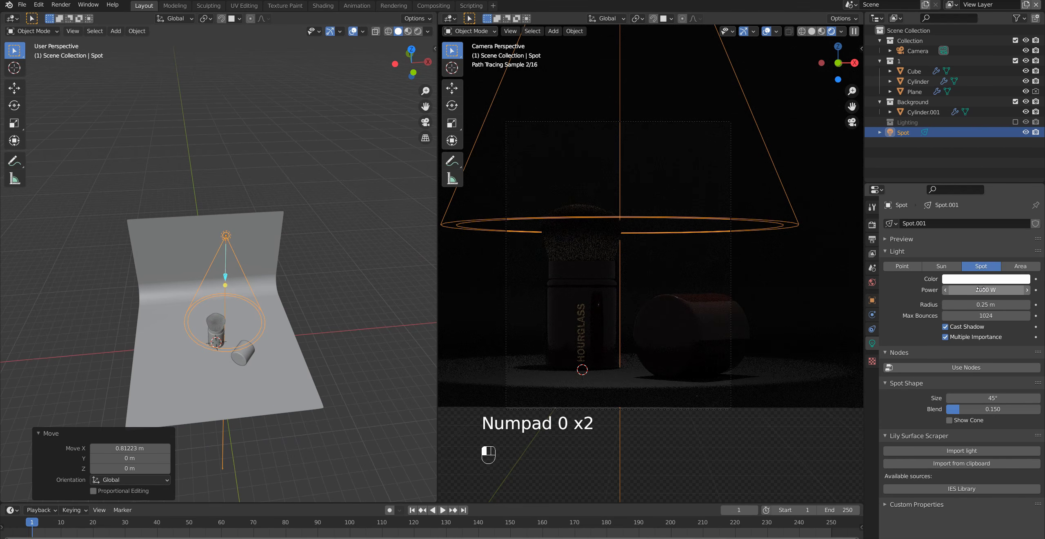
pyautogui.moveTo(956, 410); pyautogui.dragTo(1041, 410)
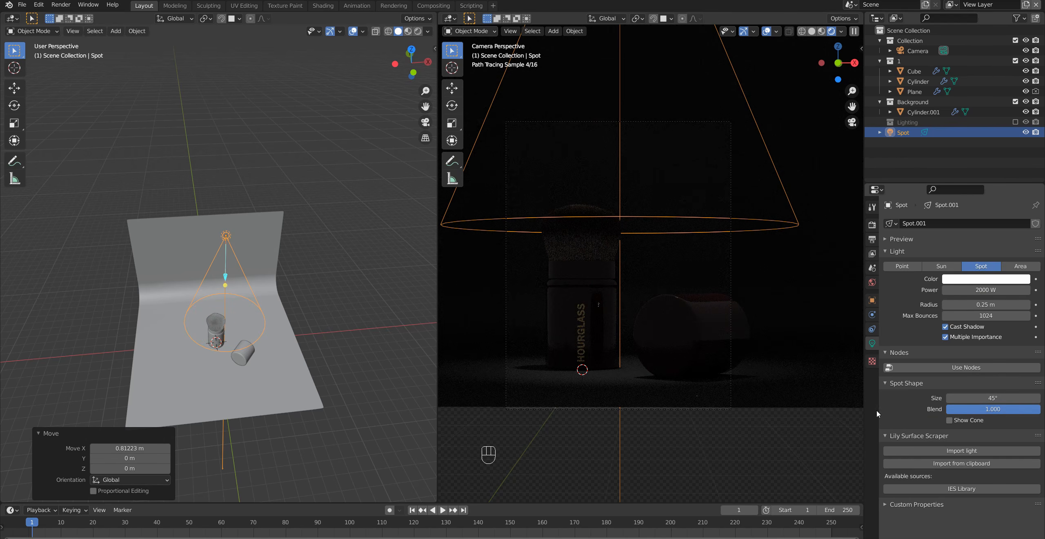
pyautogui.moveTo(966, 404); pyautogui.dragTo(939, 403)
# Move the spot light about -0.55 m along Z, -2.45 m along Y and 0.81 m along X
pyautogui.moveTo(371, 344); pyautogui.dragTo(326, 323, button='middle')
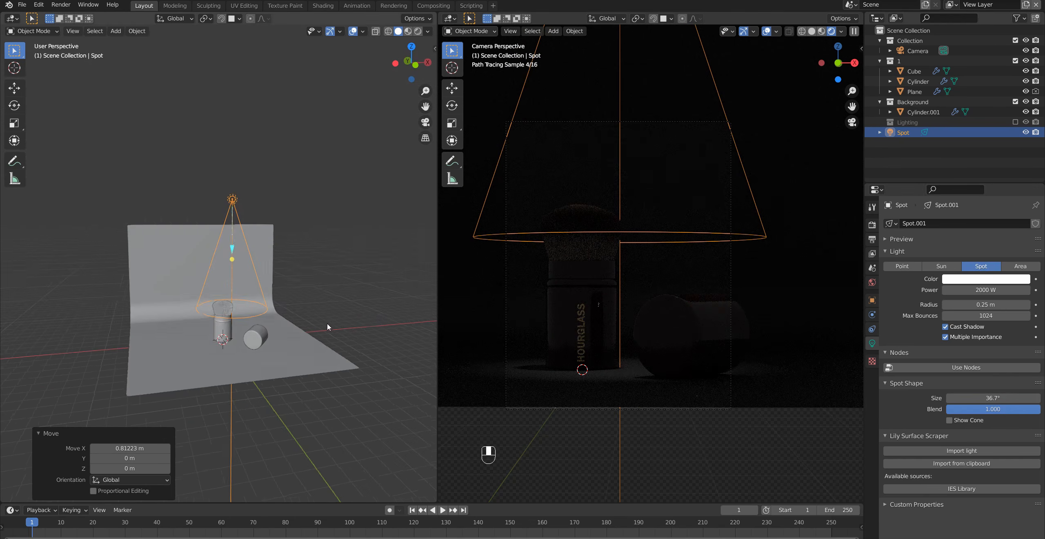
pyautogui.press('g')
pyautogui.press('z')
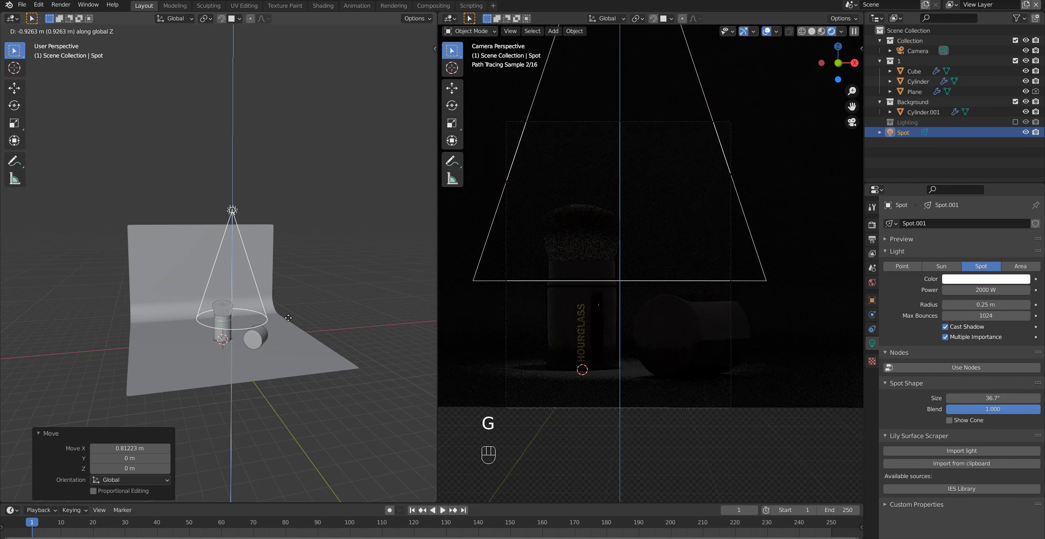
pyautogui.click(291, 318)
pyautogui.press('g')
pyautogui.press('y')
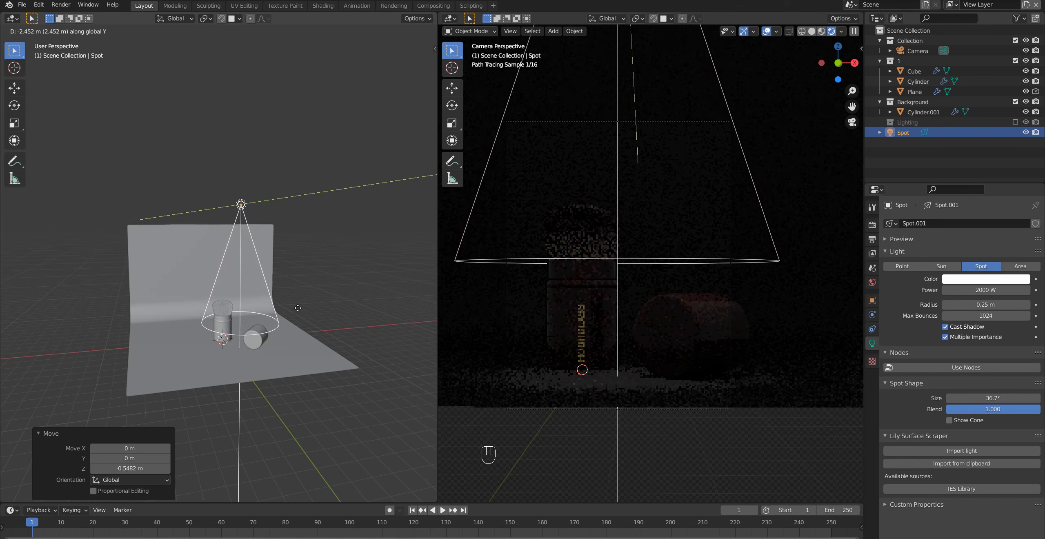
pyautogui.click(298, 309)
pyautogui.press('g')
pyautogui.press('x')
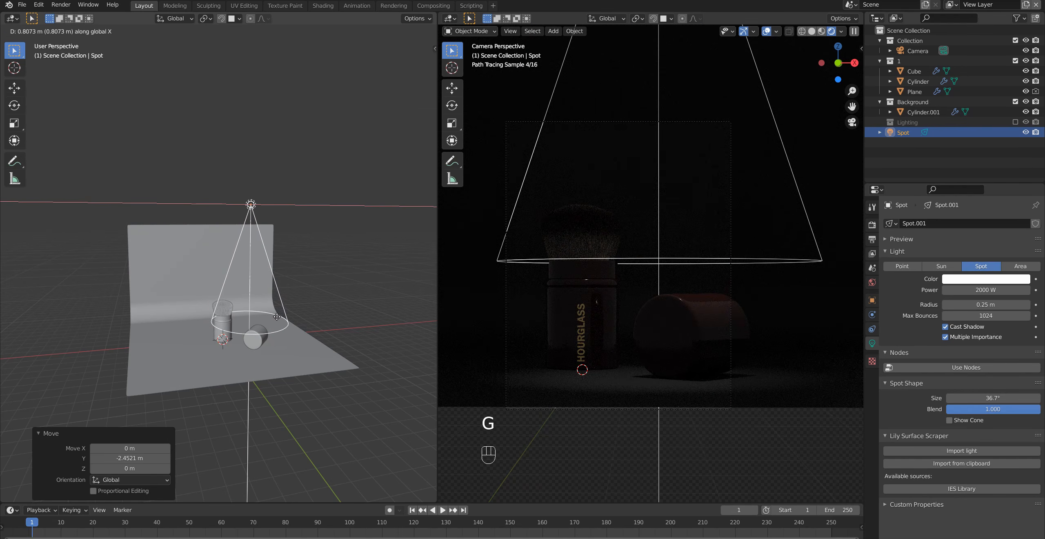
pyautogui.click(277, 317)
pyautogui.moveTo(277, 317); pyautogui.dragTo(305, 370, button='middle')
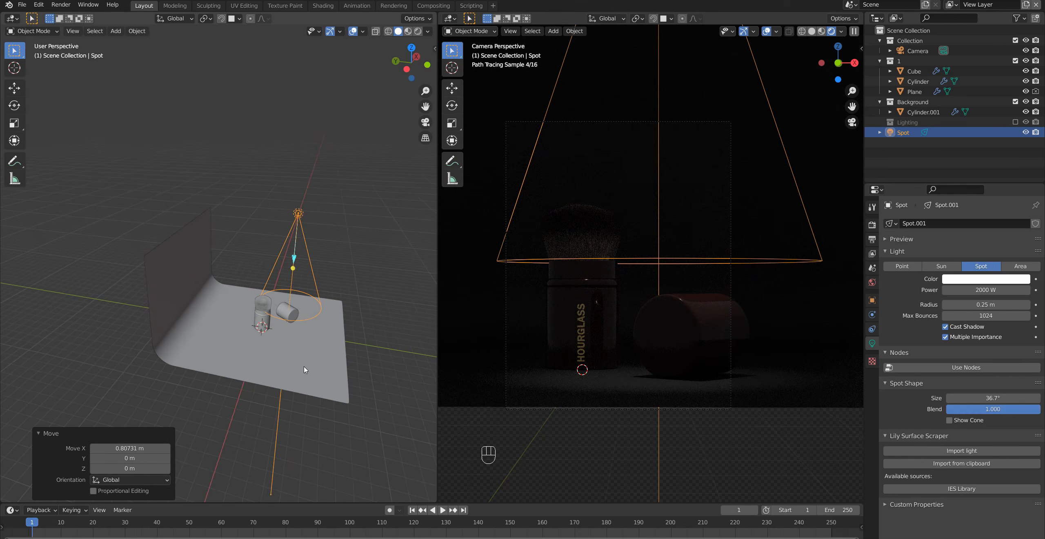
# Widen the spot size to 44.8° and move the light about 0.88 m along Y toward the backdrop
pyautogui.moveTo(994, 398); pyautogui.dragTo(1025, 398)
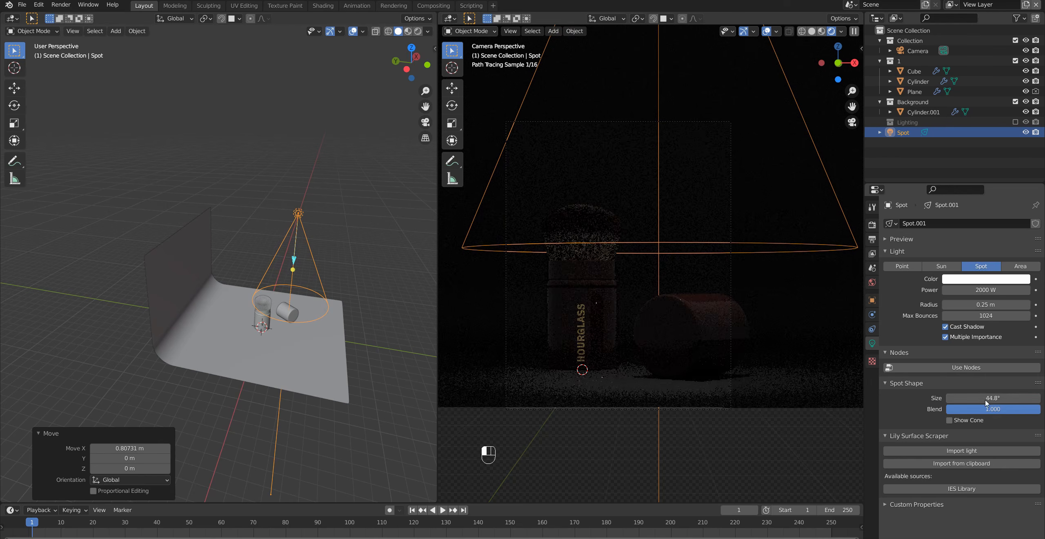
pyautogui.press('g')
pyautogui.press('y')
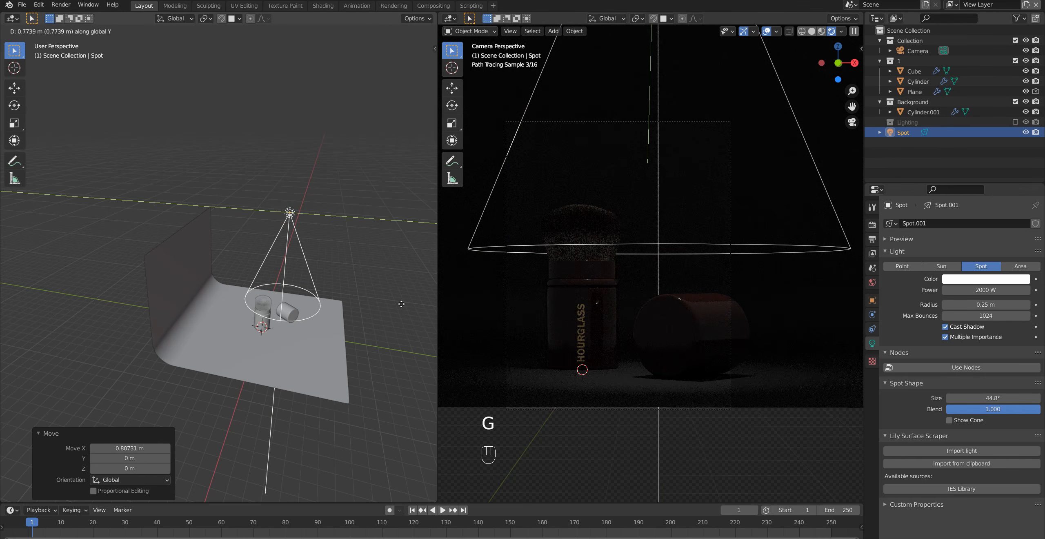
pyautogui.click(400, 304)
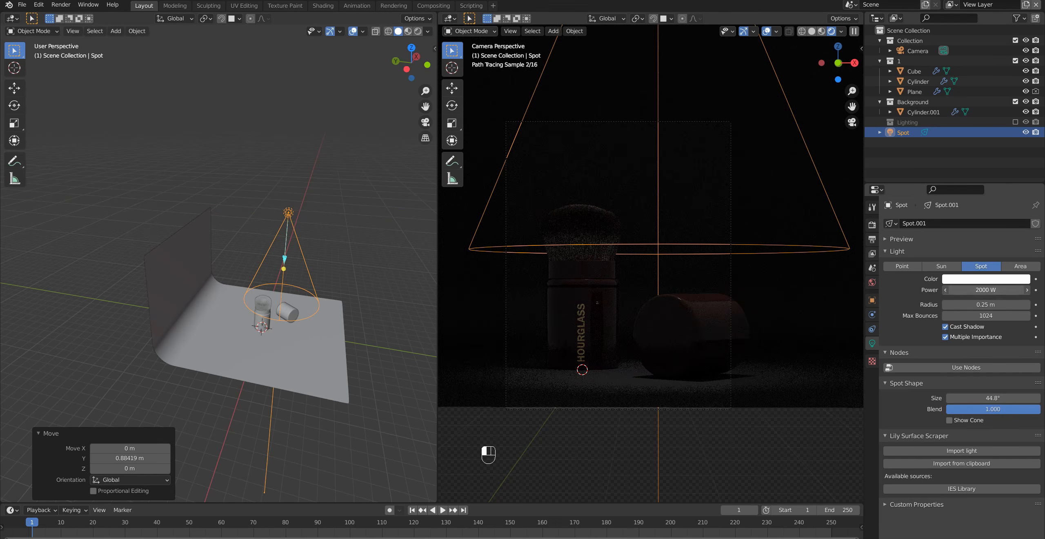
# Set the spot light's power to 5000 W and hide the overlays in the camera viewport
pyautogui.write('0')
pyautogui.press('Return')
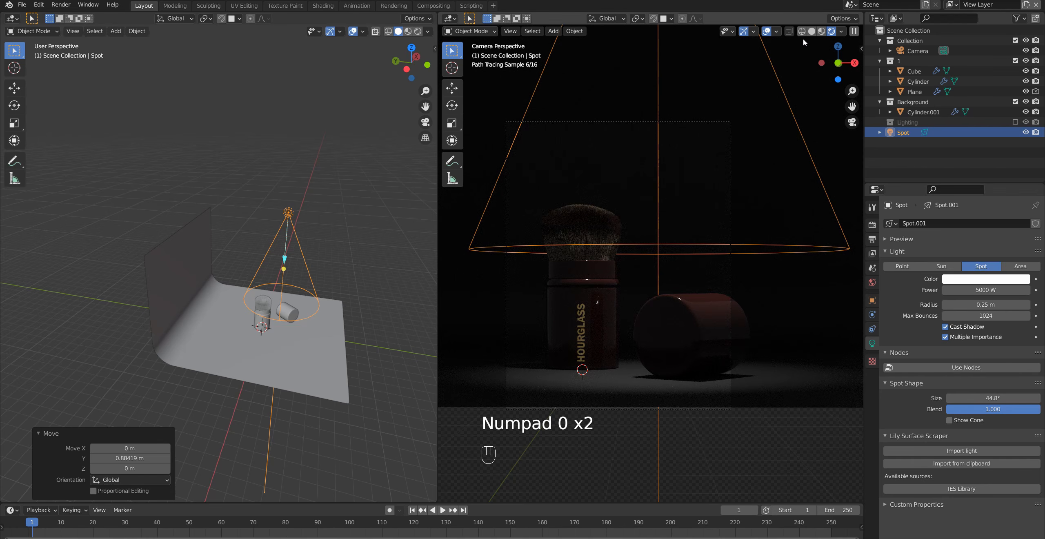
pyautogui.click(767, 33)
pyautogui.scroll(1, 613, 348)
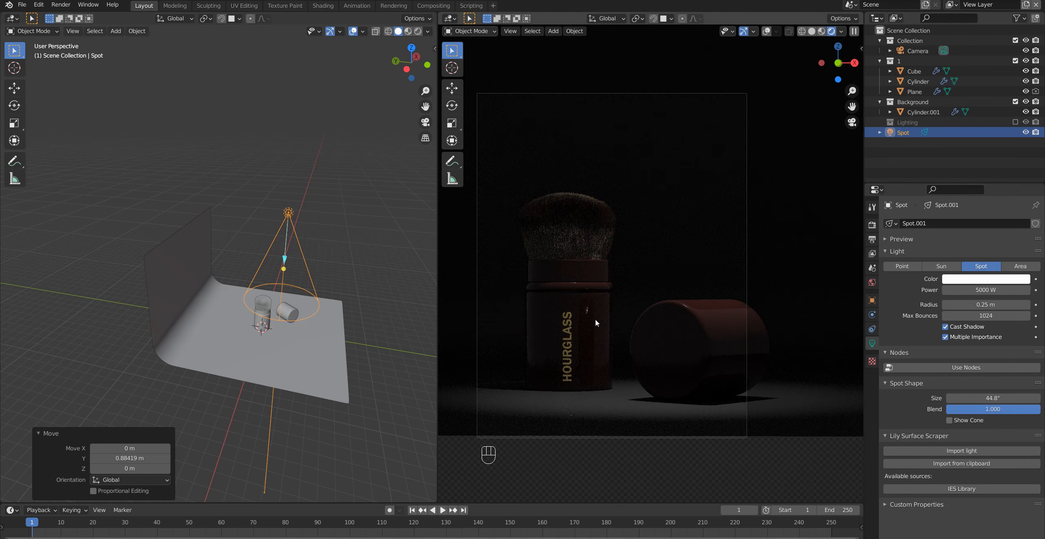
pyautogui.keyDown('shift'); pyautogui.moveTo(594, 325); pyautogui.dragTo(618, 320, button='middle'); pyautogui.keyUp('shift')
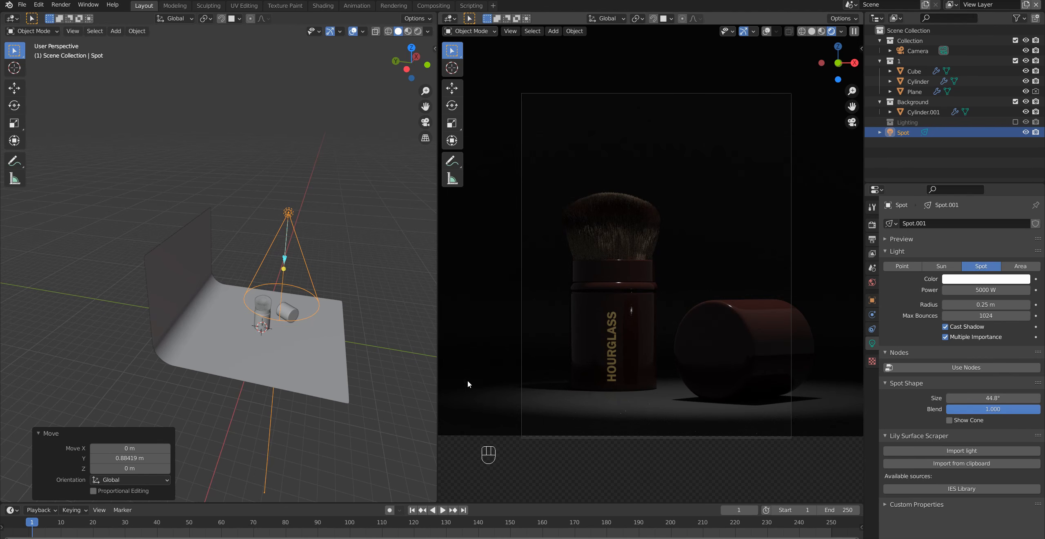
# Set the spot light's power to 10000 W and its radius to 3.23 m
pyautogui.moveTo(392, 363); pyautogui.dragTo(256, 353, button='middle')
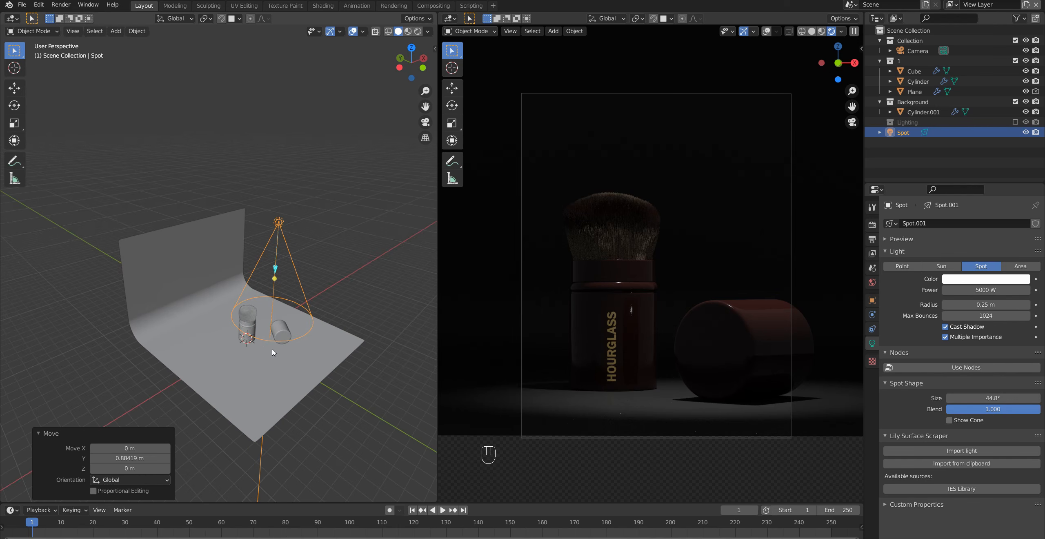
pyautogui.click(966, 290)
pyautogui.write('10000')
pyautogui.press('Return')
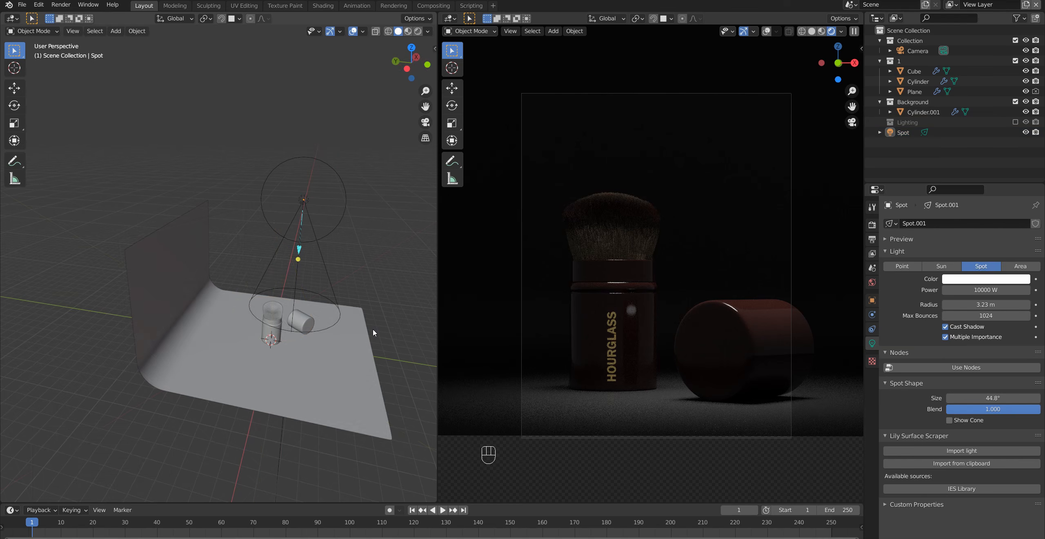
pyautogui.moveTo(373, 330); pyautogui.dragTo(319, 340, button='middle')
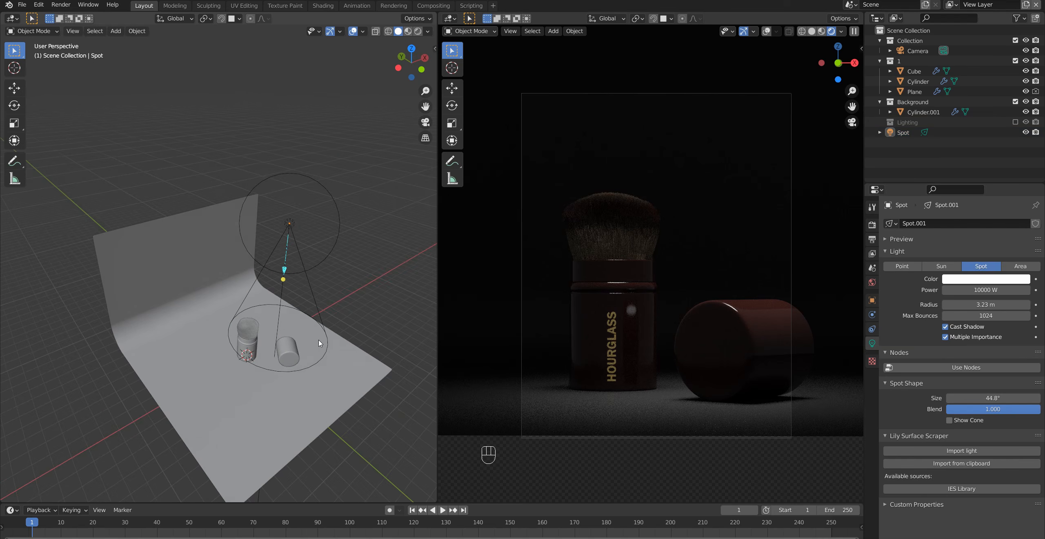
# Move the spot light behind the products, about 4.12 m along Y and 3.31 m along X
pyautogui.click(289, 224)
pyautogui.moveTo(289, 223); pyautogui.dragTo(266, 314, button='middle')
pyautogui.press('g')
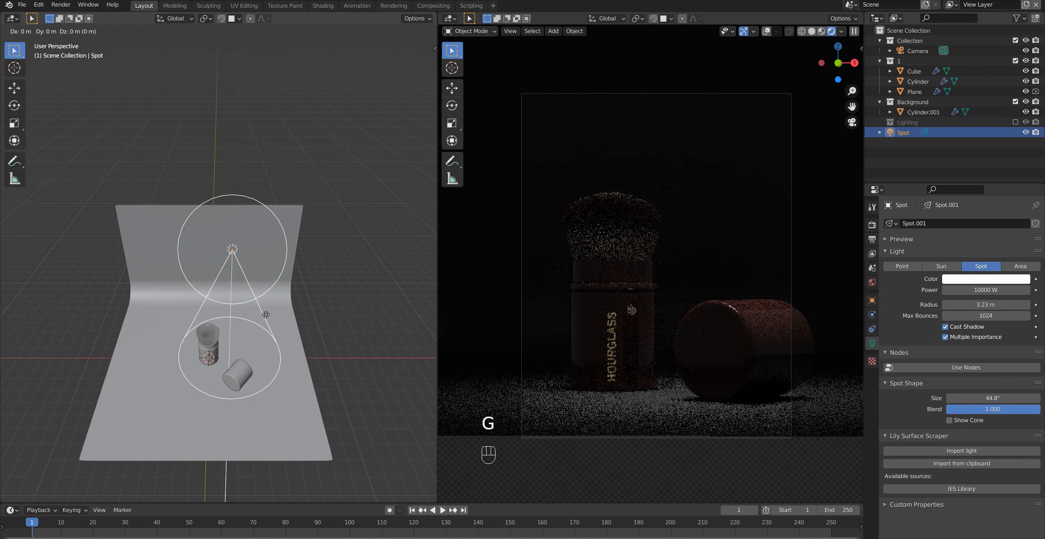
pyautogui.press('y')
pyautogui.click(269, 289)
pyautogui.press('g')
pyautogui.press('x')
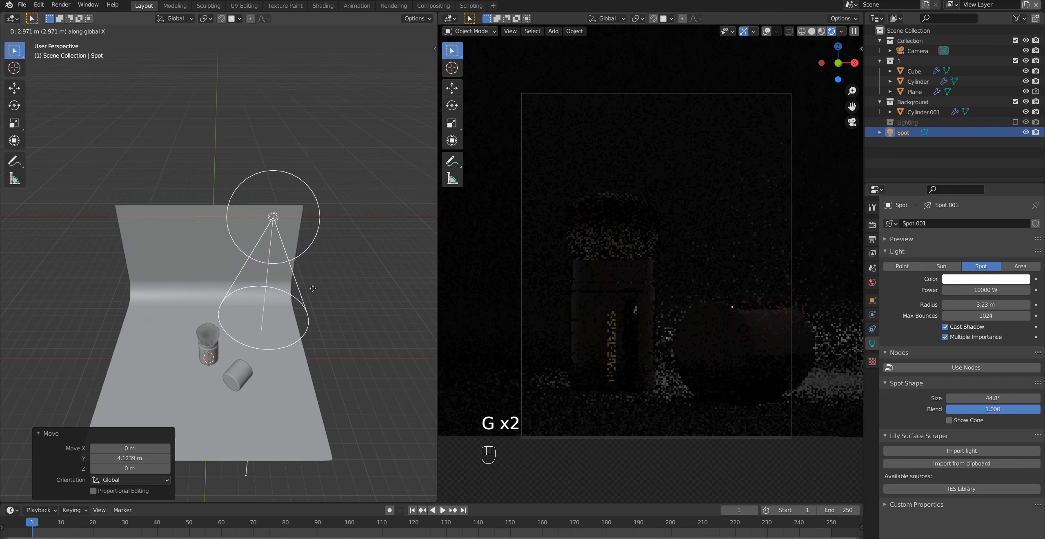
pyautogui.click(303, 318)
# Aim the spot light at the products by rotating it about -17.6° around X and -57.4° around Z
pyautogui.moveTo(302, 318); pyautogui.dragTo(233, 327, button='middle')
pyautogui.press('r')
pyautogui.press('x')
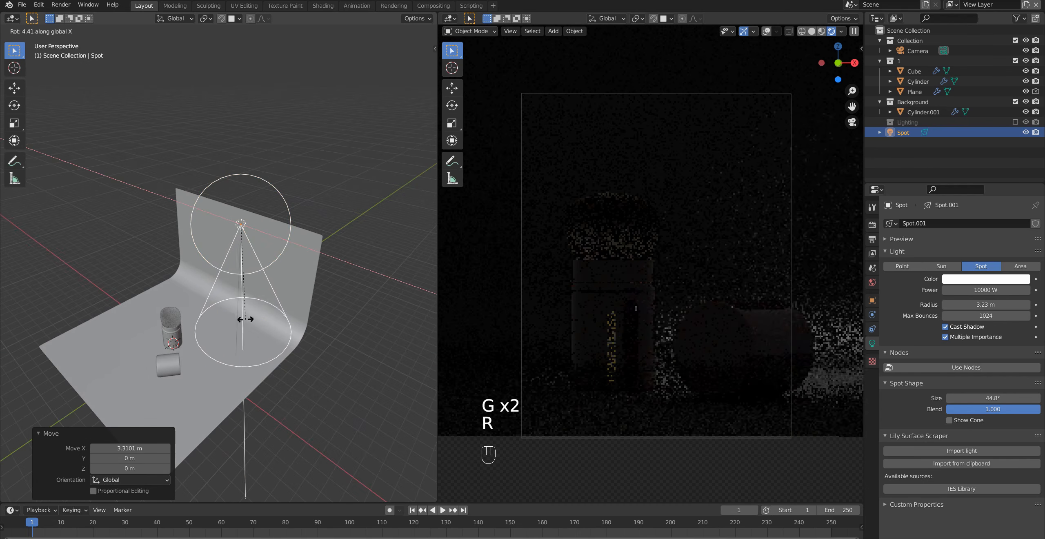
pyautogui.click(209, 323)
pyautogui.press('r')
pyautogui.press('z')
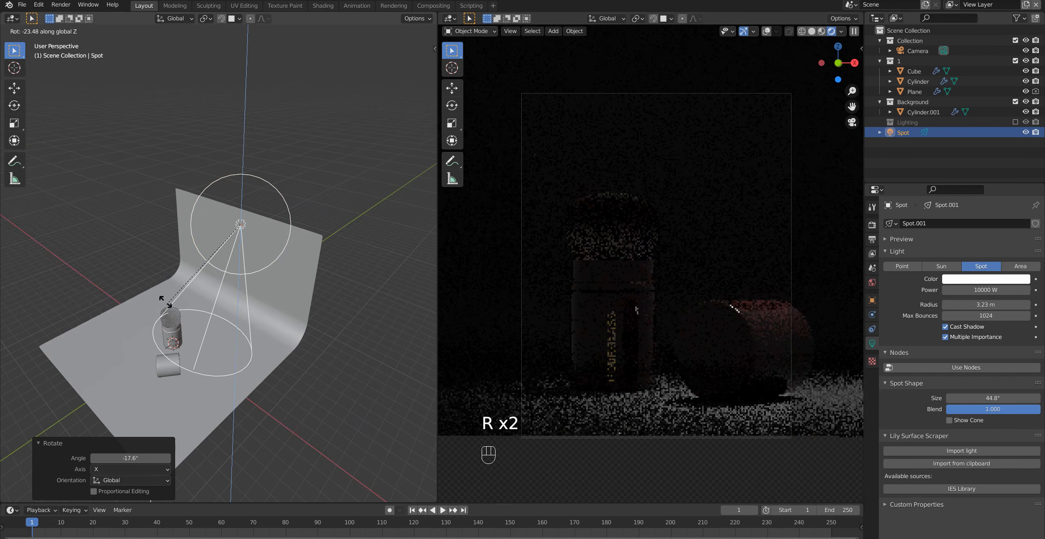
pyautogui.click(140, 249)
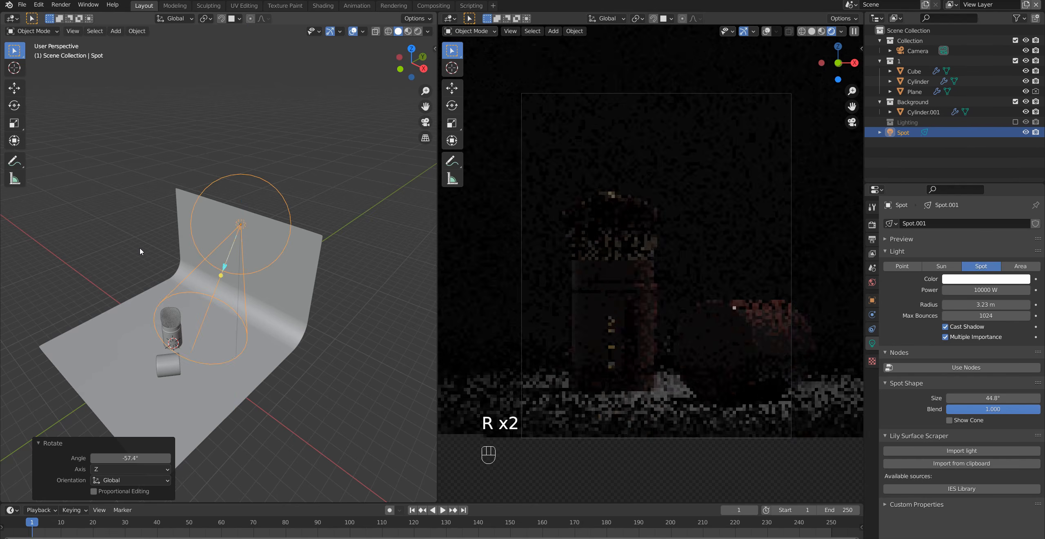
# Set the spot light's radius to 4.1 m and its power to 15000 W
pyautogui.moveTo(212, 393); pyautogui.dragTo(249, 388, button='middle')
pyautogui.moveTo(968, 306); pyautogui.dragTo(993, 307)
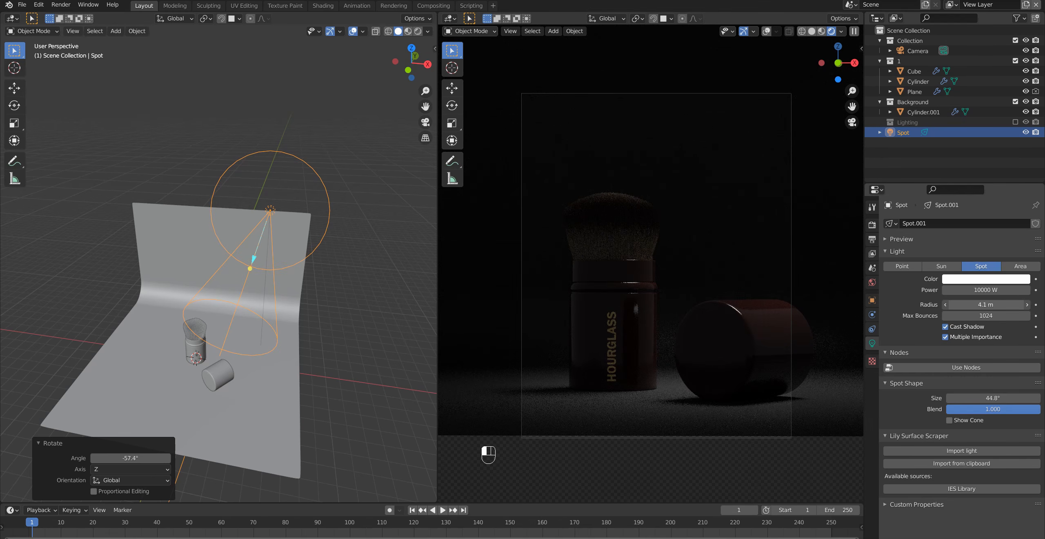
pyautogui.click(982, 290)
pyautogui.write('15000')
pyautogui.press('Return')
pyautogui.moveTo(278, 368); pyautogui.dragTo(301, 371, button='middle')
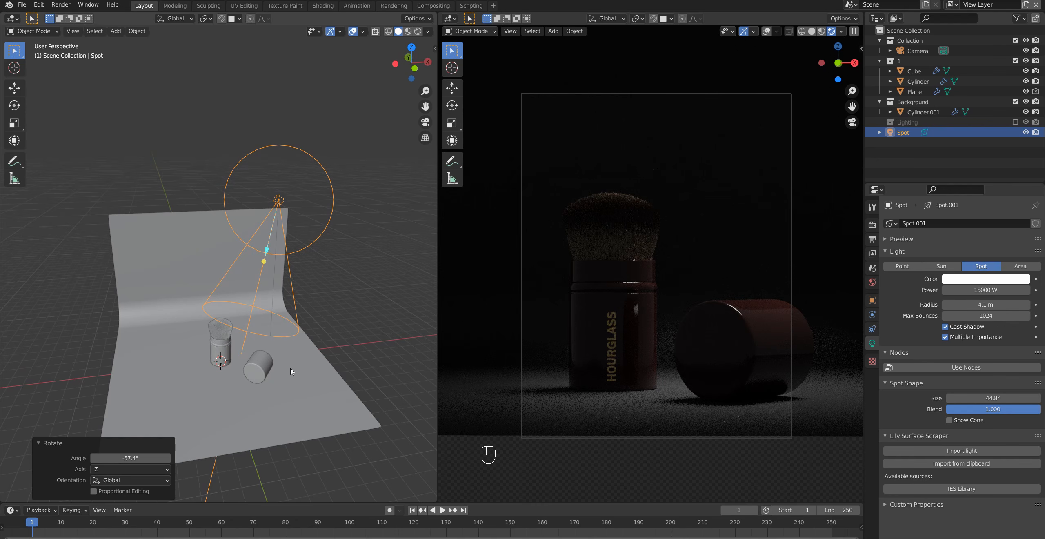
# Move the backdrop plane's back wall and curve vertices about 2.52 m along Y, away from the products
pyautogui.moveTo(218, 405); pyautogui.dragTo(291, 390, button='middle')
pyautogui.click(220, 370)
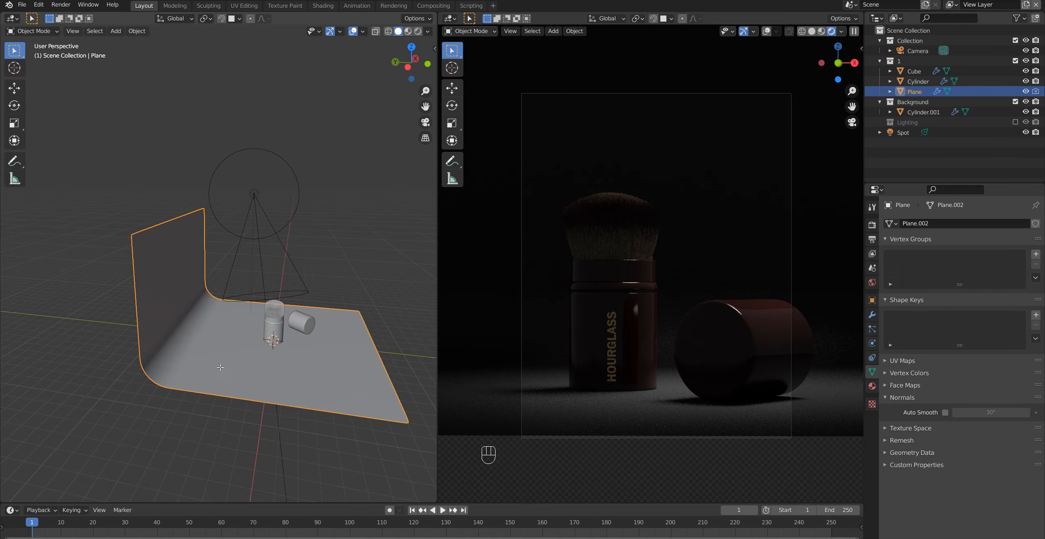
pyautogui.press('Tab')
pyautogui.moveTo(70, 175); pyautogui.dragTo(235, 427)
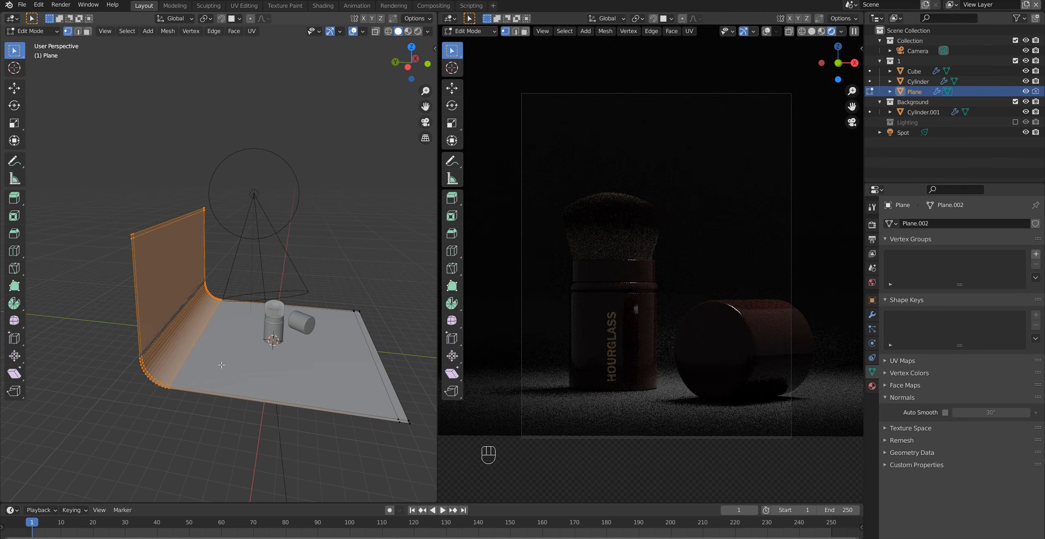
pyautogui.press('g')
pyautogui.press('y')
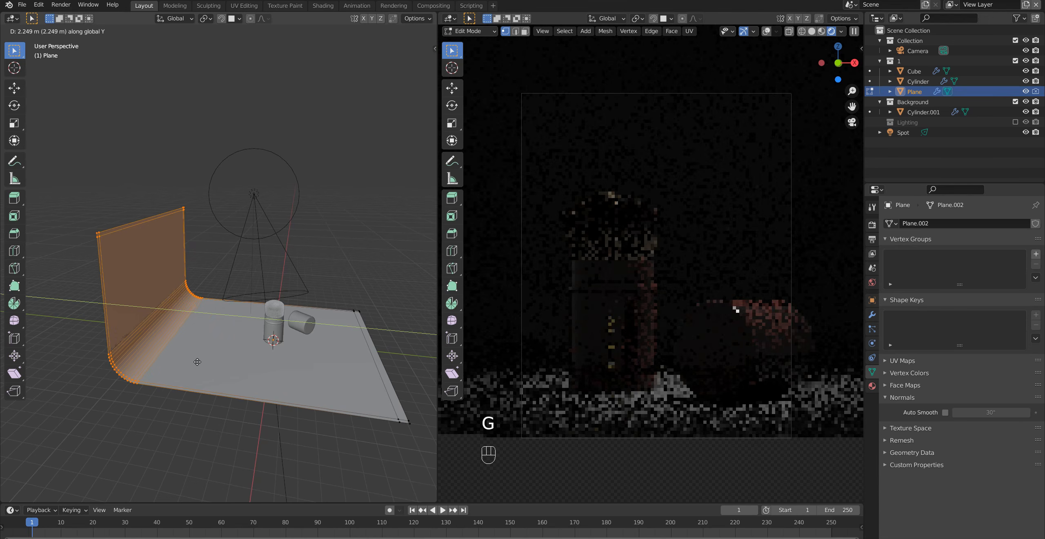
pyautogui.click(194, 362)
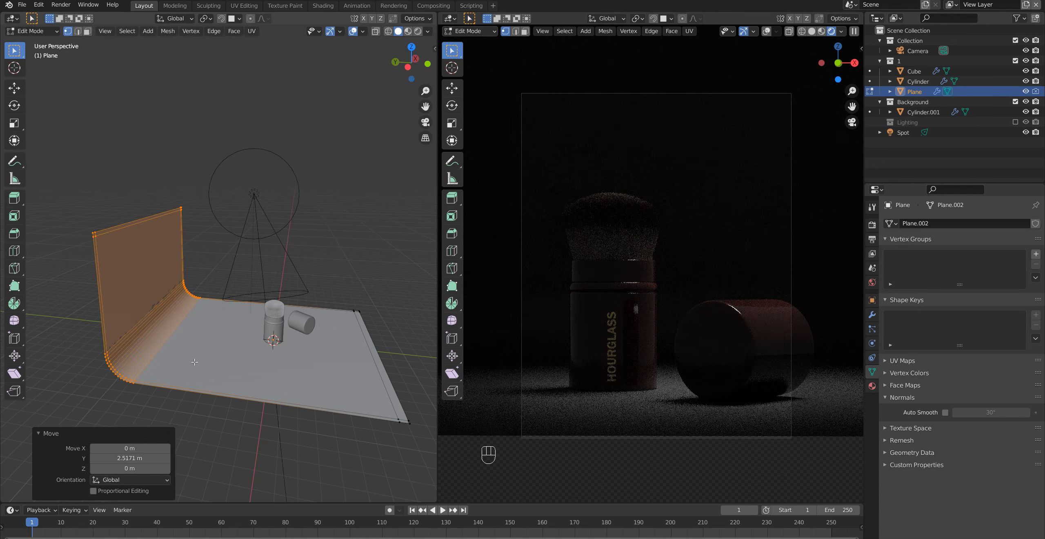
pyautogui.press('Tab')
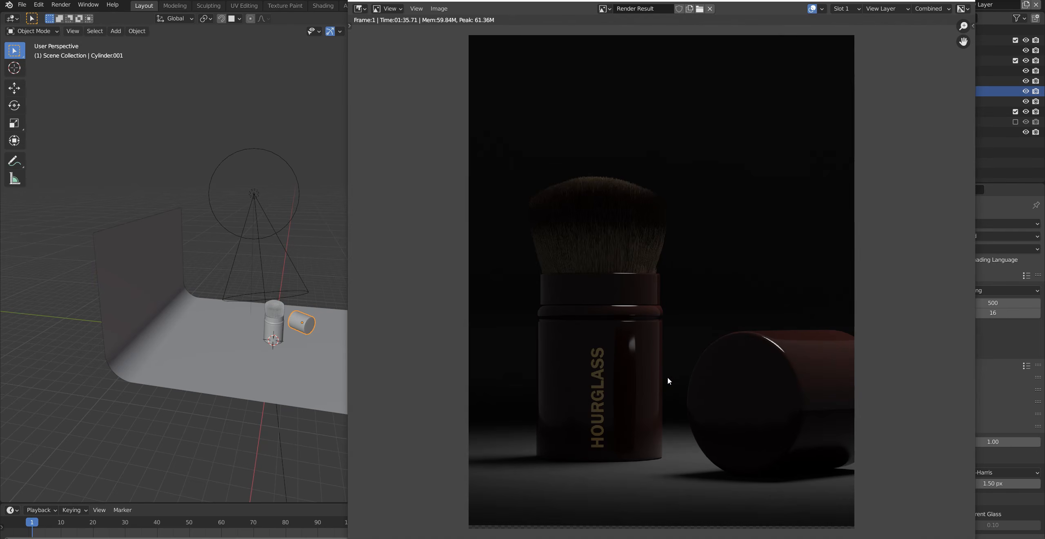
# Examine the rendered image's lighting and reflections on the brush, cap and floor
pyautogui.scroll(2, 669, 382)
pyautogui.scroll(-1, 669, 382)
pyautogui.scroll(3, 650, 256)
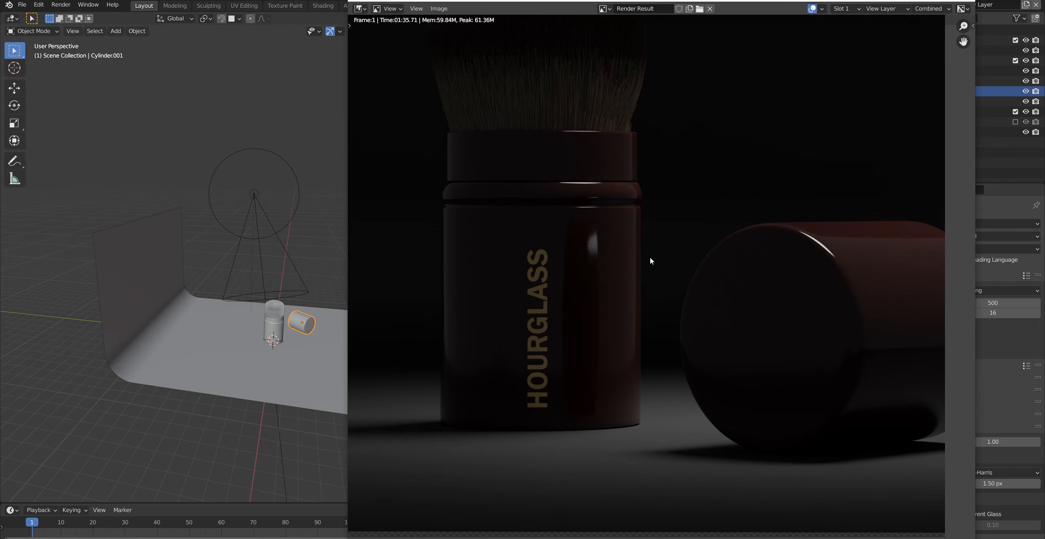
pyautogui.scroll(-1, 651, 348)
pyautogui.scroll(1, 588, 392)
pyautogui.scroll(-3, 588, 392)
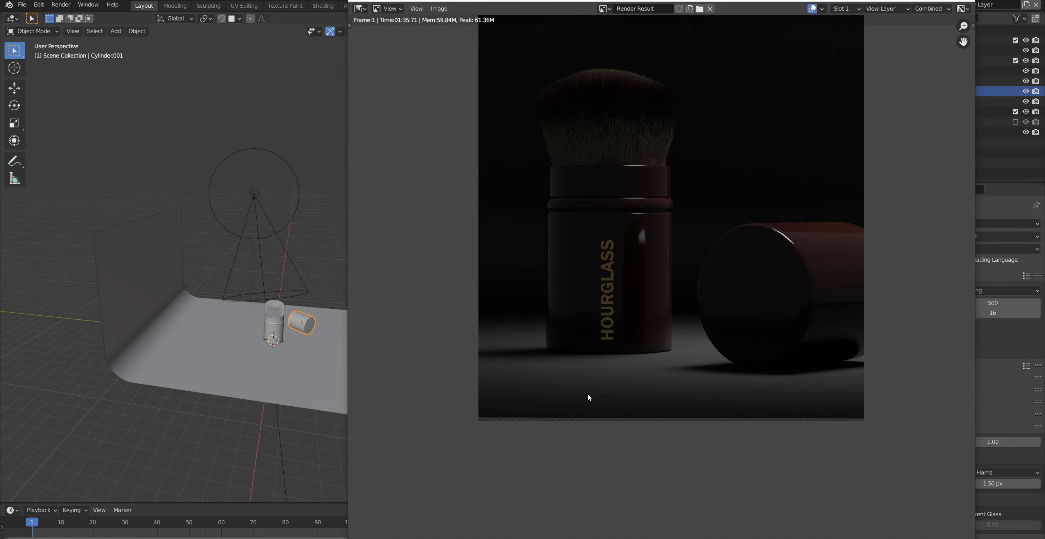
pyautogui.moveTo(687, 262); pyautogui.dragTo(644, 317, button='middle')
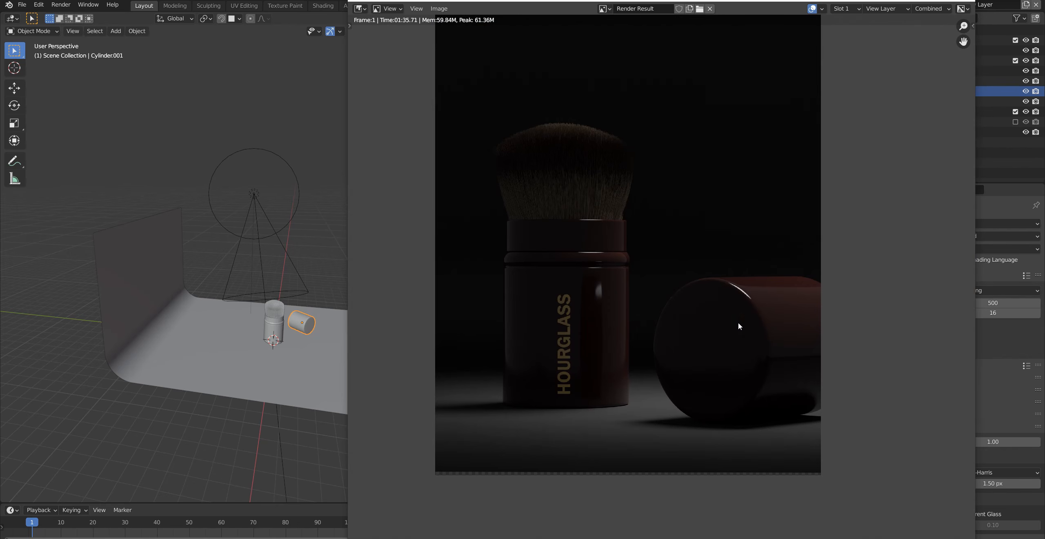
pyautogui.scroll(-2, 740, 326)
# Save the rendered image as Main-part.png in PNG format with RGBA colour, 16-bit colour depth and 0% compression
pyautogui.click(439, 8)
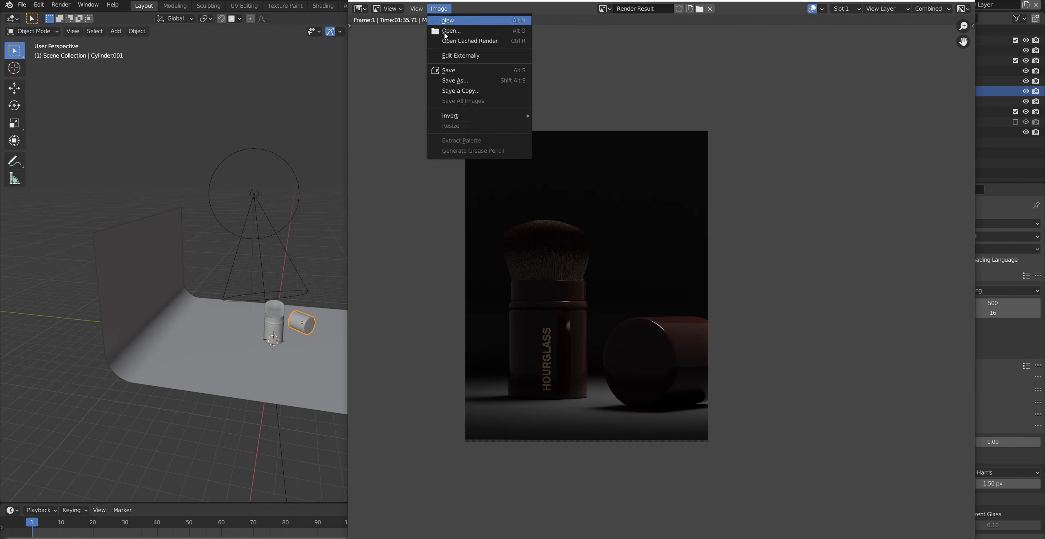
pyautogui.click(453, 81)
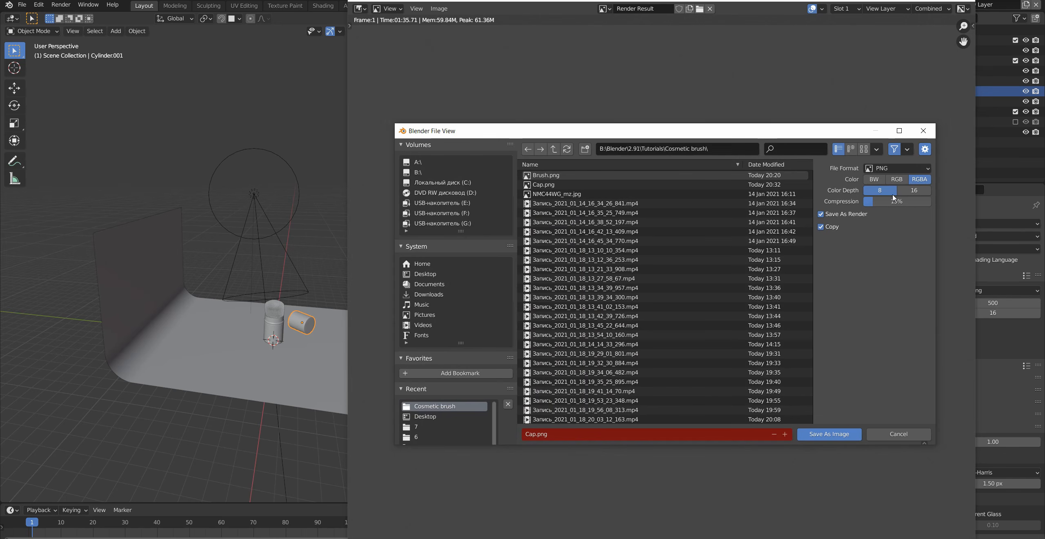
pyautogui.click(914, 192)
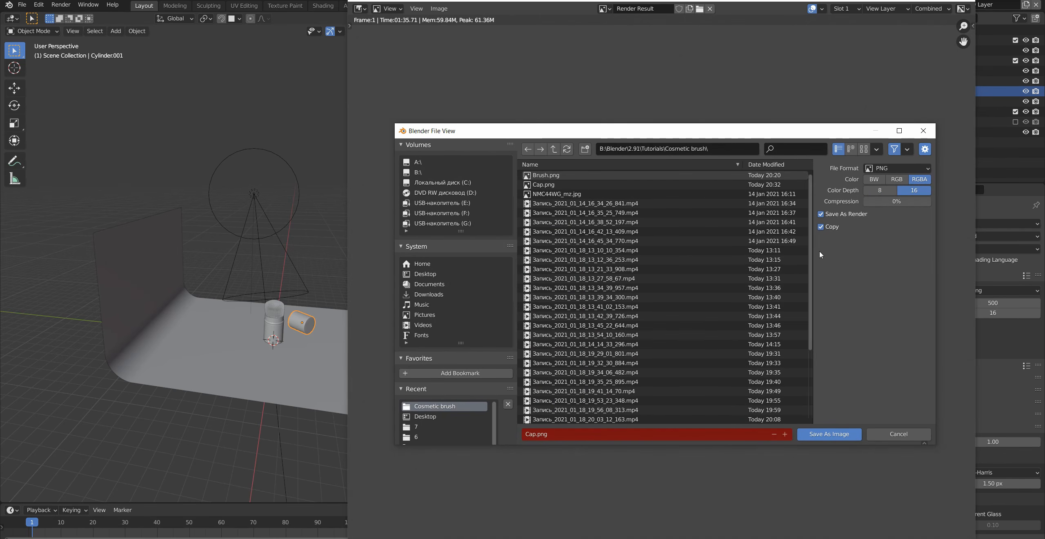
pyautogui.click(563, 439)
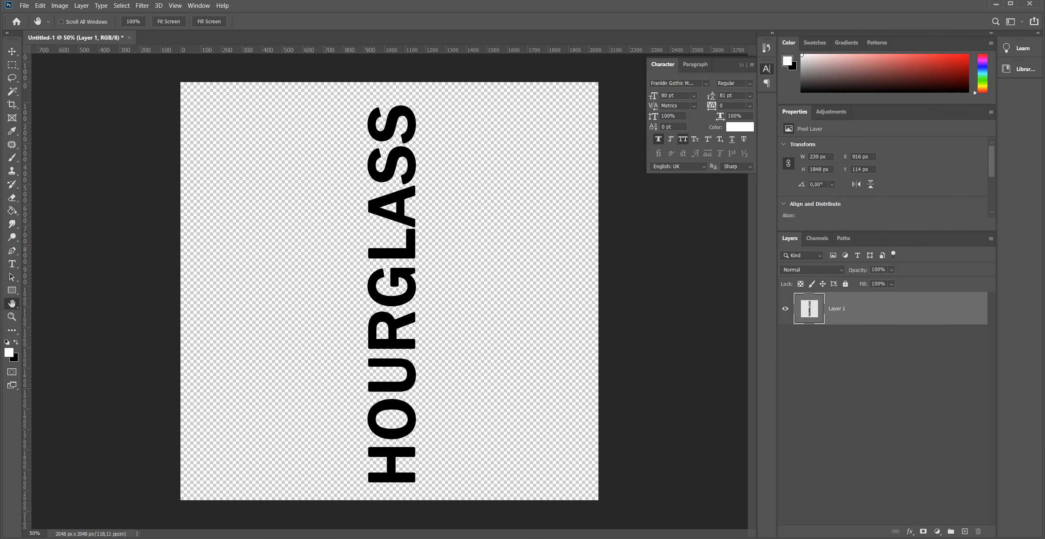
# Switch to Photoshop and open Main-part.png as a new document
pyautogui.hotkey('alt', 'Tab')
pyautogui.moveTo(308, 146); pyautogui.dragTo(334, 33)
pyautogui.hotkey('alt', 'Tab')
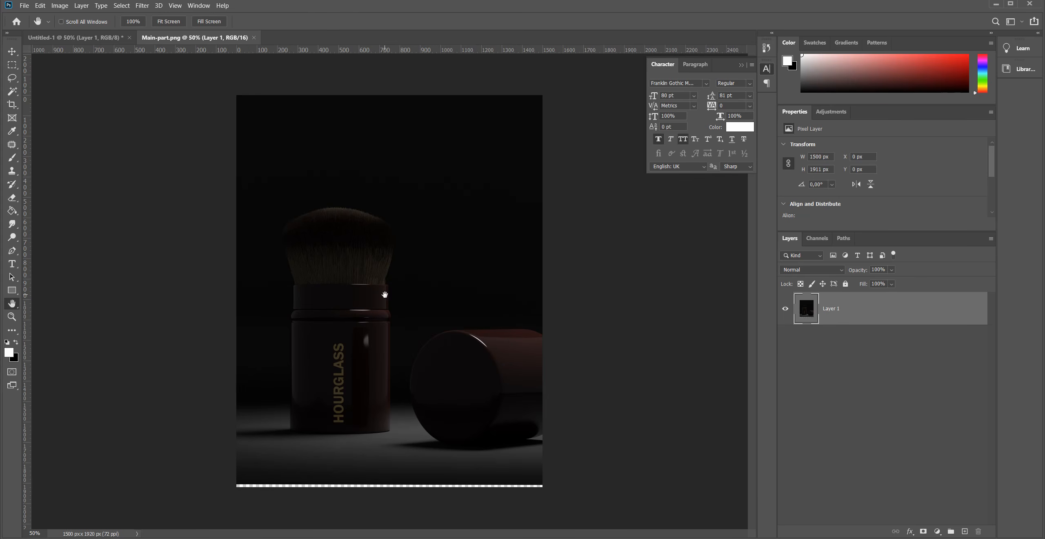
# Place Brush.png and Cap.png as full-size layers above the Main-part image, with Cap on top
pyautogui.hotkey('alt', 'Tab')
pyautogui.moveTo(136, 141); pyautogui.dragTo(393, 301)
pyautogui.hotkey('alt', 'Tab')
pyautogui.press('Return')
pyautogui.hotkey('alt', 'Tab')
pyautogui.moveTo(225, 139); pyautogui.dragTo(412, 323)
pyautogui.hotkey('alt', 'Tab')
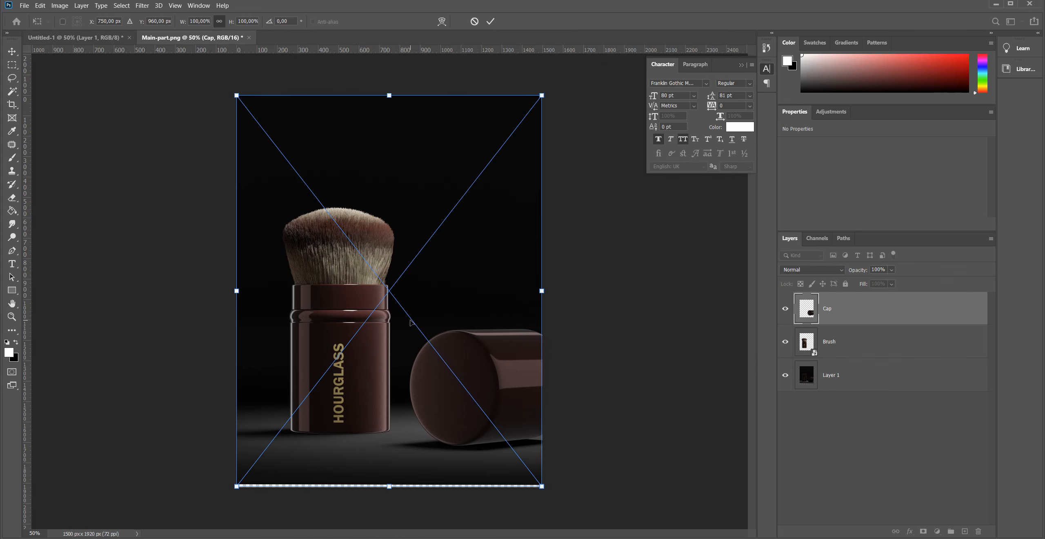
pyautogui.press('Return')
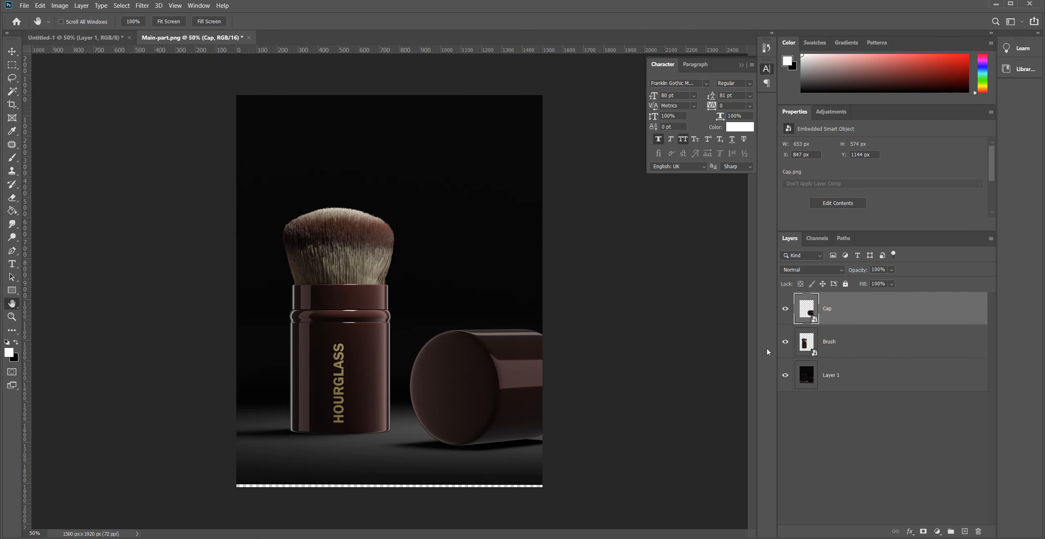
# Crop the canvas to remove the transparent strip along the image's lower edge
pyautogui.keyDown('alt'); pyautogui.scroll(3, 397, 415); pyautogui.keyUp('alt')
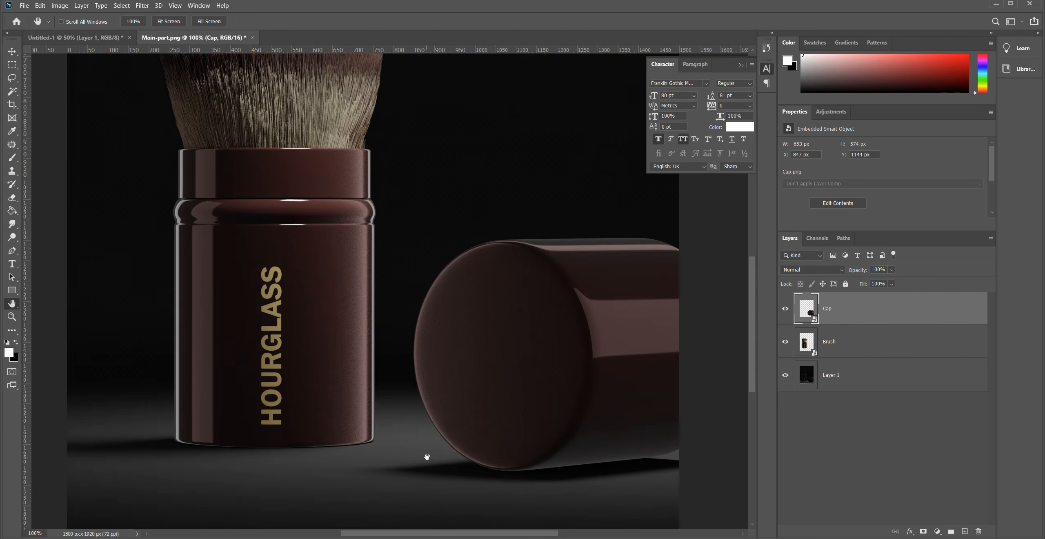
pyautogui.keyDown('alt'); pyautogui.scroll(1, 405, 377); pyautogui.keyUp('alt')
pyautogui.press('c')
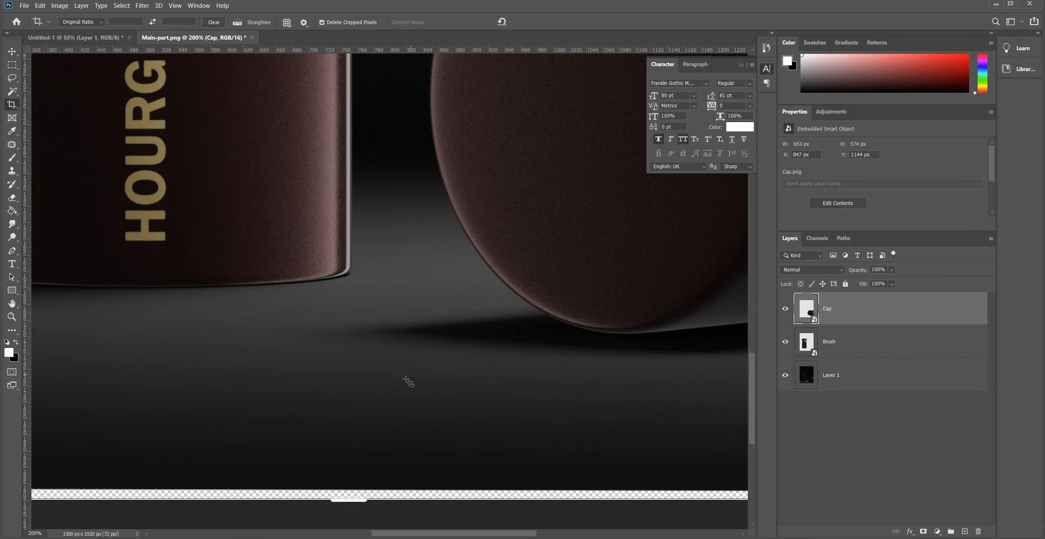
pyautogui.scroll(-1, 406, 387)
pyautogui.moveTo(350, 480); pyautogui.dragTo(353, 474)
pyautogui.press('Return')
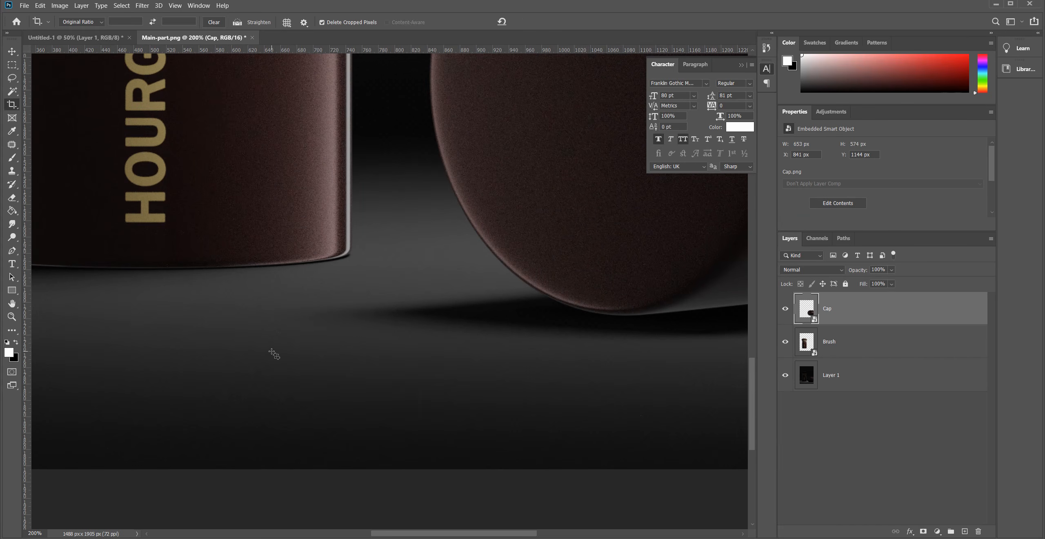
# Examine the lower edges of the brush and cap, comparing the image with the Cap layer hidden and shown
pyautogui.press('h')
pyautogui.keyDown('alt'); pyautogui.scroll(-2, 315, 303); pyautogui.keyUp('alt')
pyautogui.moveTo(330, 465); pyautogui.dragTo(384, 344)
pyautogui.keyDown('alt'); pyautogui.scroll(2, 296, 326); pyautogui.keyUp('alt')
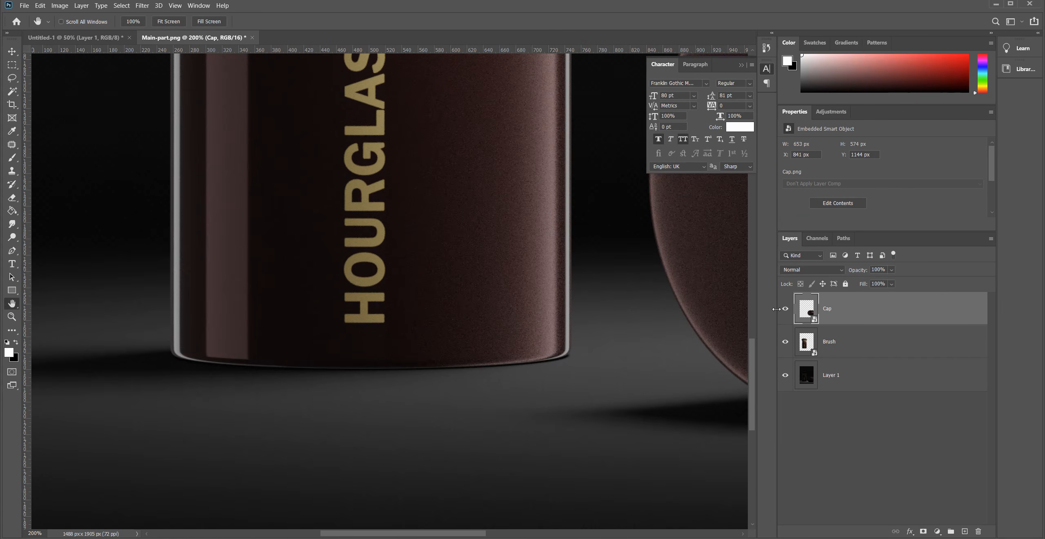
pyautogui.click(785, 309)
pyautogui.click(785, 308)
pyautogui.keyDown('alt'); pyautogui.scroll(-3, 400, 316); pyautogui.keyUp('alt')
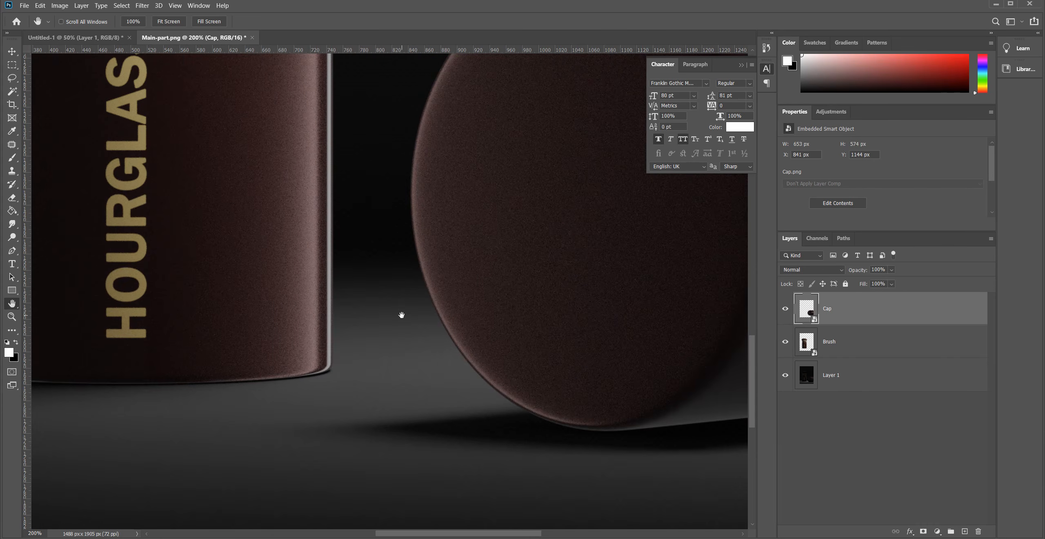
pyautogui.moveTo(398, 298); pyautogui.dragTo(394, 336)
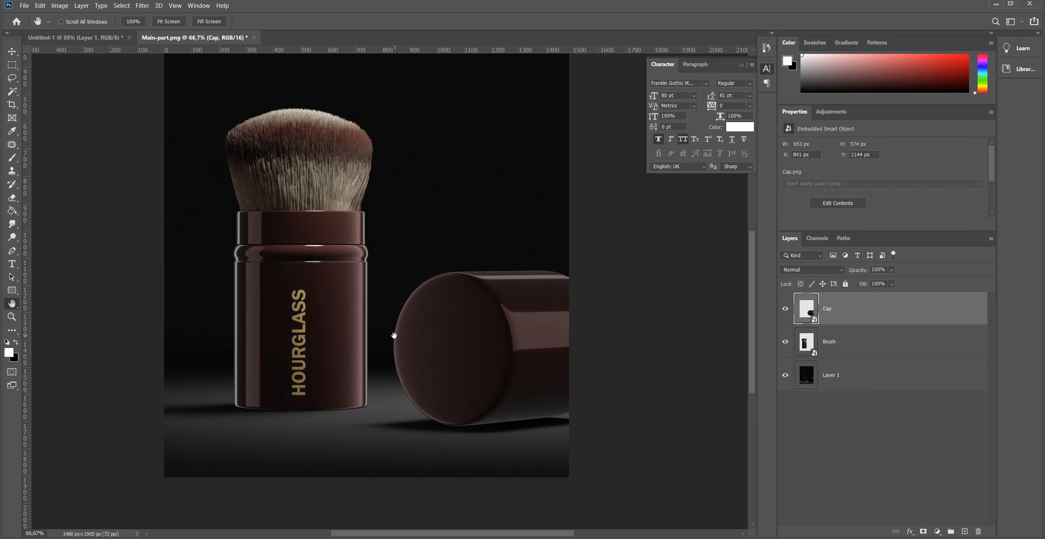
# Add a layer mask to the Brush layer
pyautogui.click(803, 344)
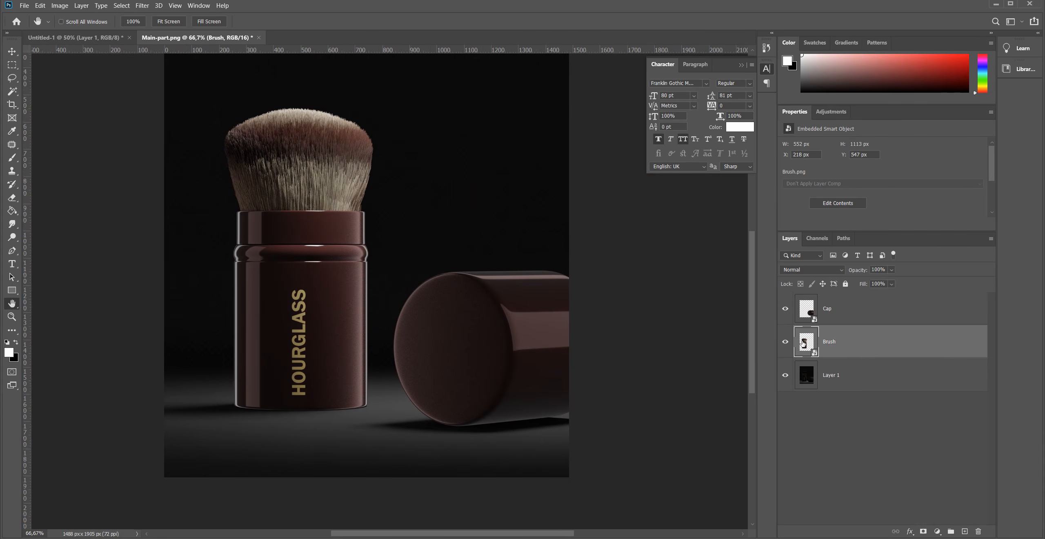
pyautogui.click(924, 531)
pyautogui.keyDown('ctrl'); pyautogui.click(291, 410); pyautogui.keyUp('ctrl')
pyautogui.keyDown('ctrl'); pyautogui.click(292, 410); pyautogui.keyUp('ctrl')
pyautogui.moveTo(309, 379); pyautogui.dragTo(375, 305)
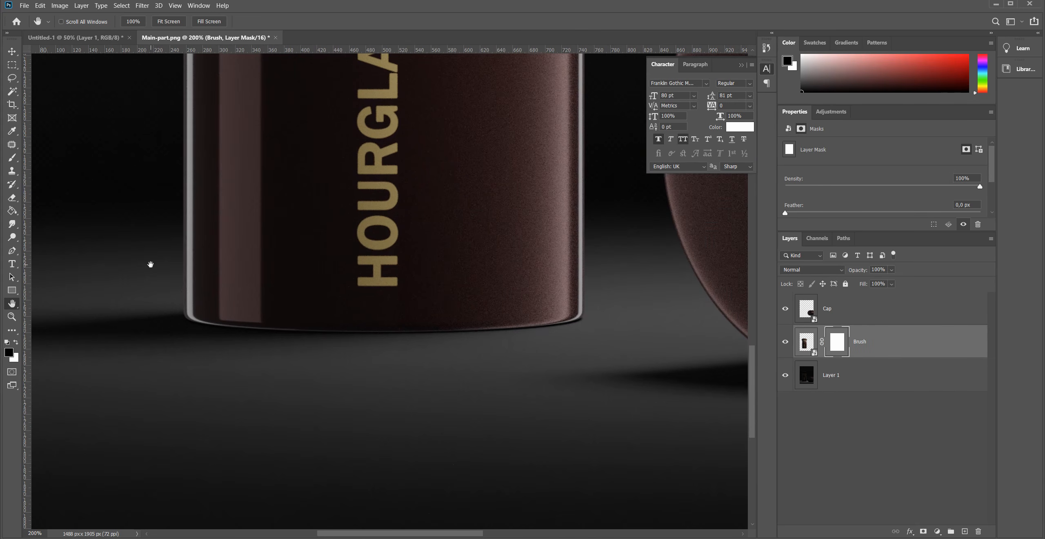
# Set up a soft black mask brush with 200 px size, 0% hardness and 10% opacity
pyautogui.press('b')
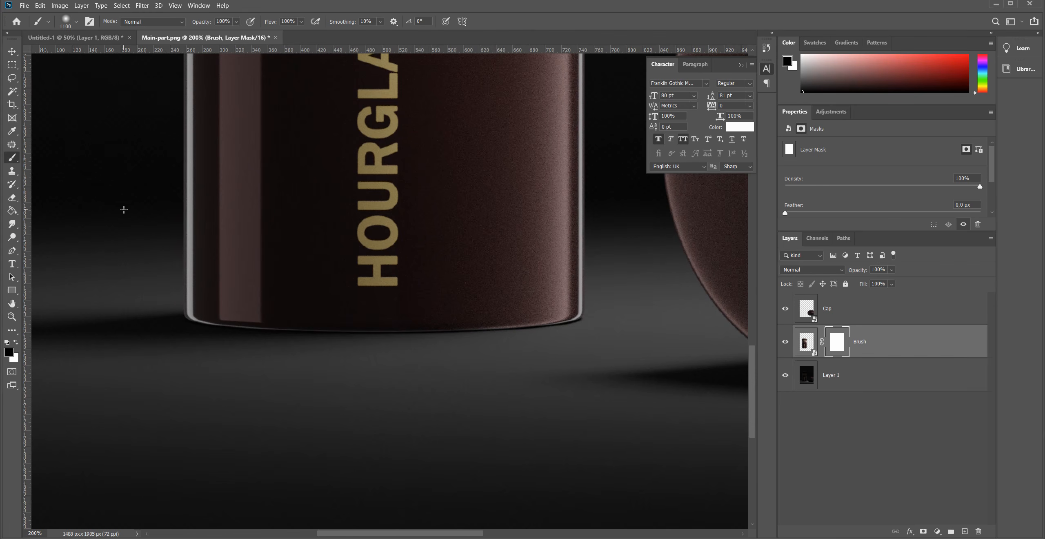
pyautogui.press('[')
pyautogui.press('[')
pyautogui.press('[')
pyautogui.press('[')
pyautogui.press('[')
pyautogui.press('[')
pyautogui.press('[')
pyautogui.press('[')
pyautogui.press('[')
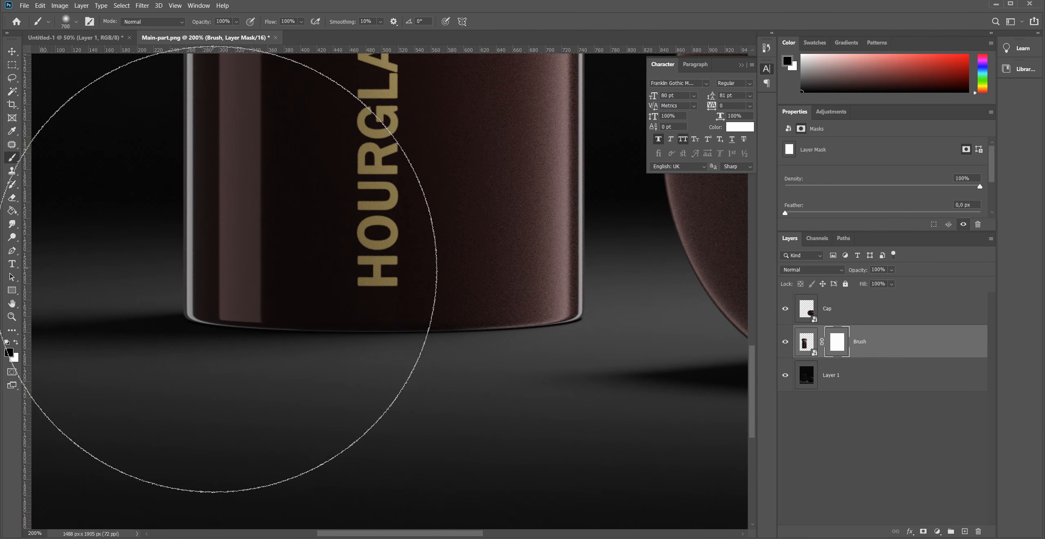
pyautogui.rightClick(273, 328)
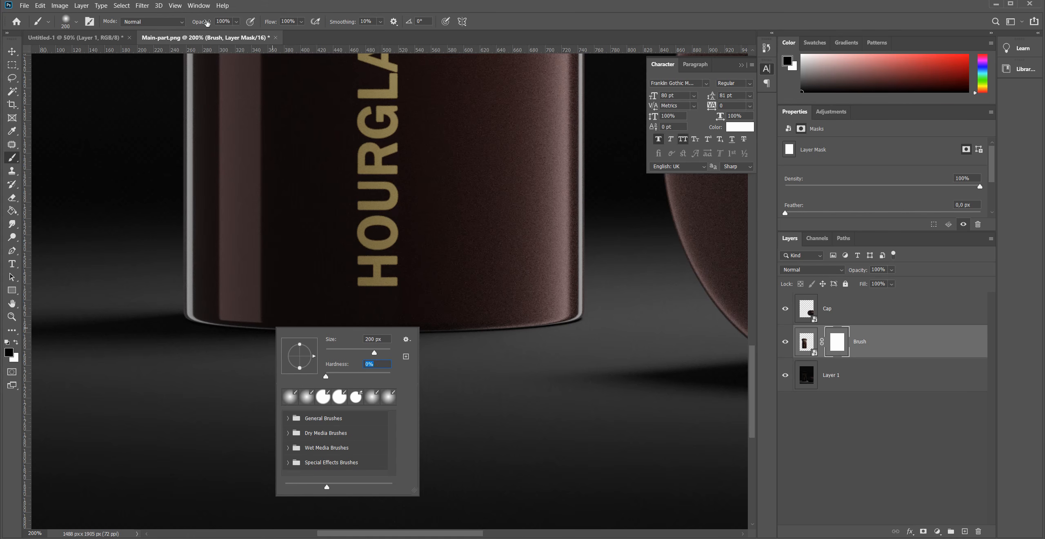
pyautogui.click(204, 21)
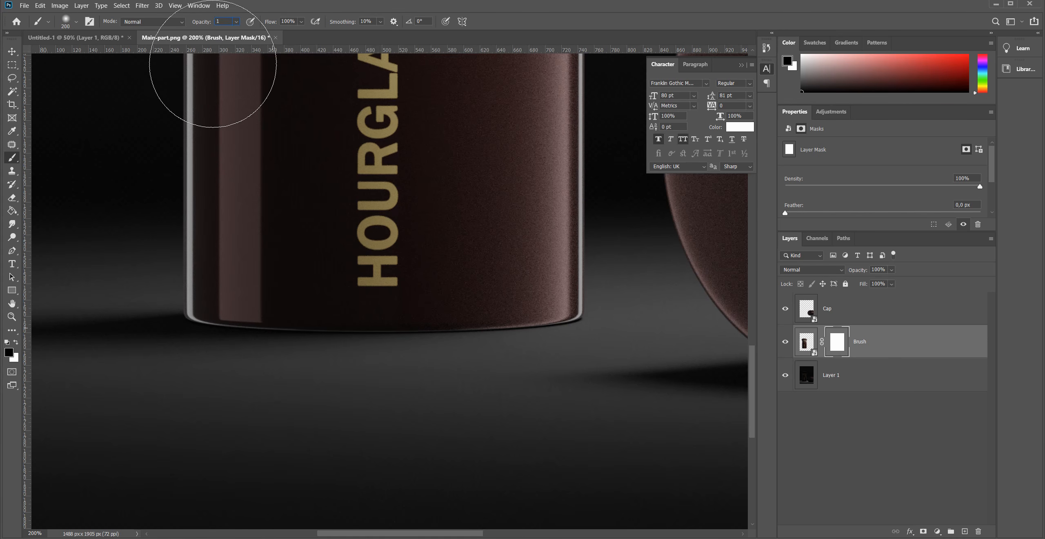
pyautogui.press('Return')
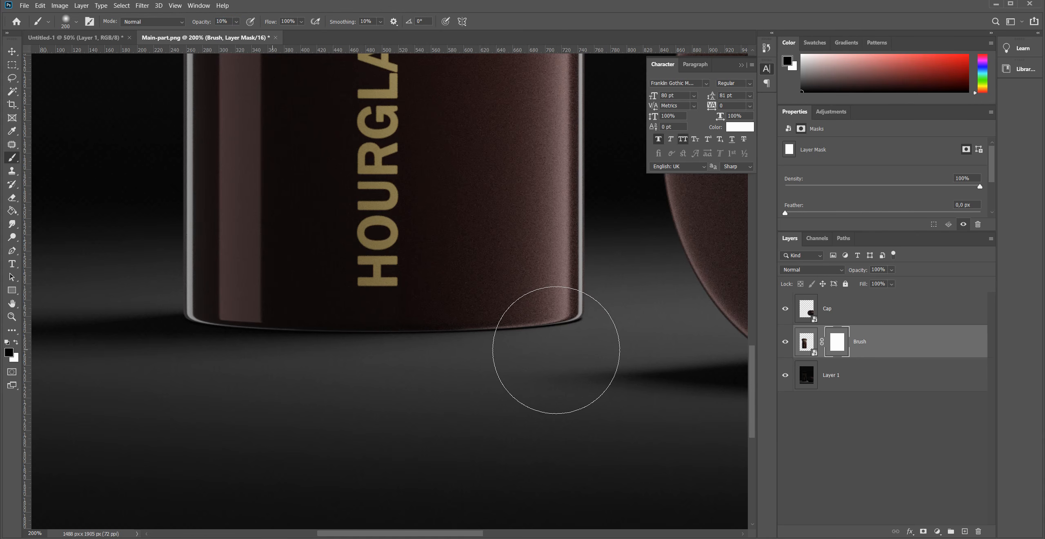
# Paint the Brush layer's mask along the base of the brush handle to fade its bright lower edge, using tips of about 60 to 125 px
pyautogui.press('[')
pyautogui.press('[')
pyautogui.press('[')
pyautogui.press('[')
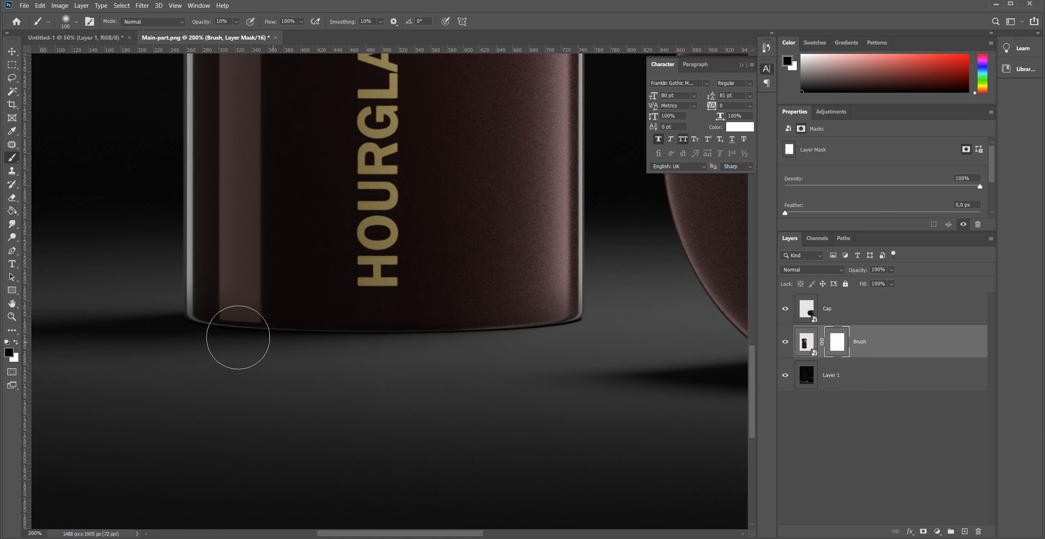
pyautogui.moveTo(190, 328)
pyautogui.mouseDown()
pyautogui.moveTo(536, 339)
pyautogui.moveTo(441, 341)
pyautogui.mouseUp()
pyautogui.click(786, 342)
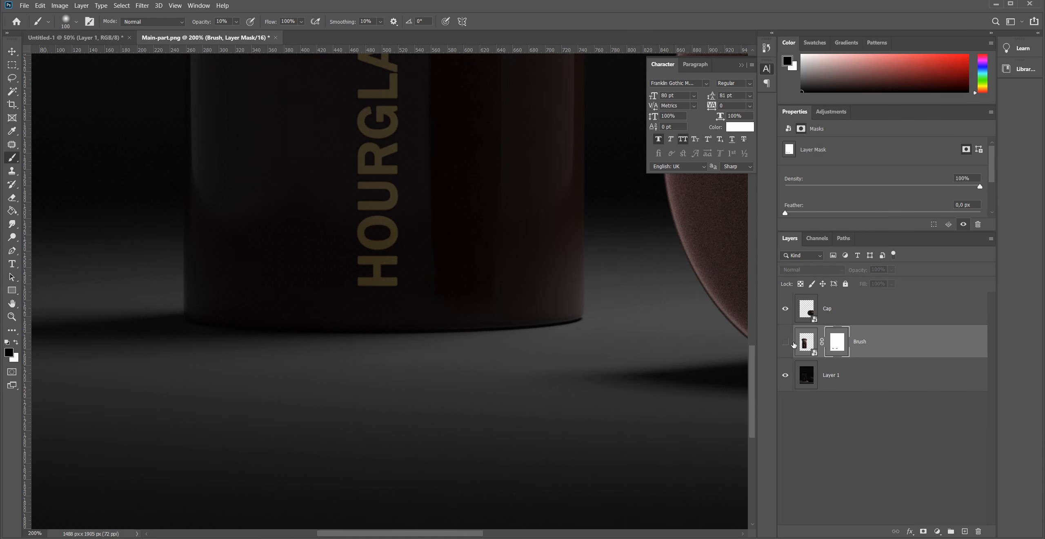
pyautogui.click(786, 343)
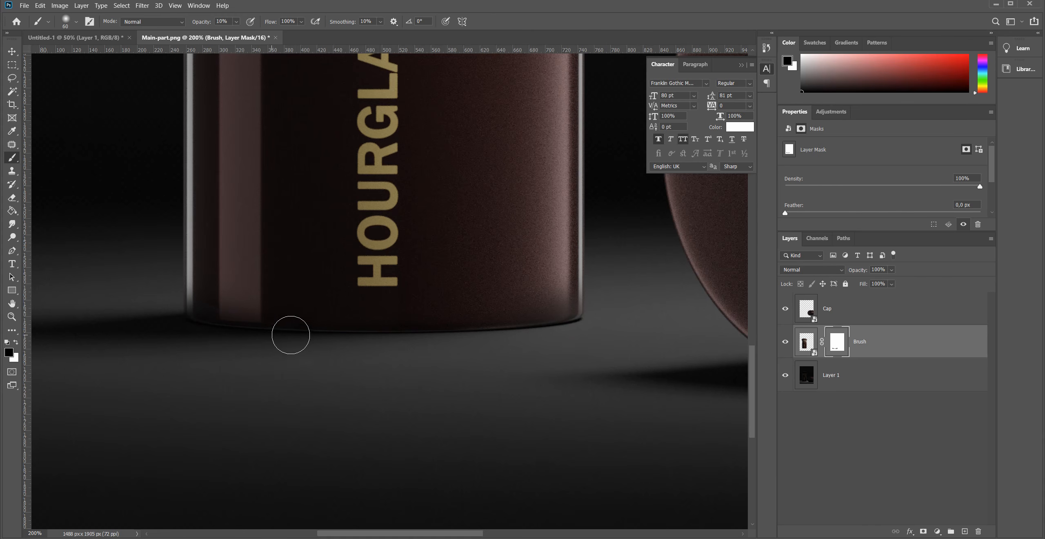
pyautogui.press(']')
pyautogui.press(']')
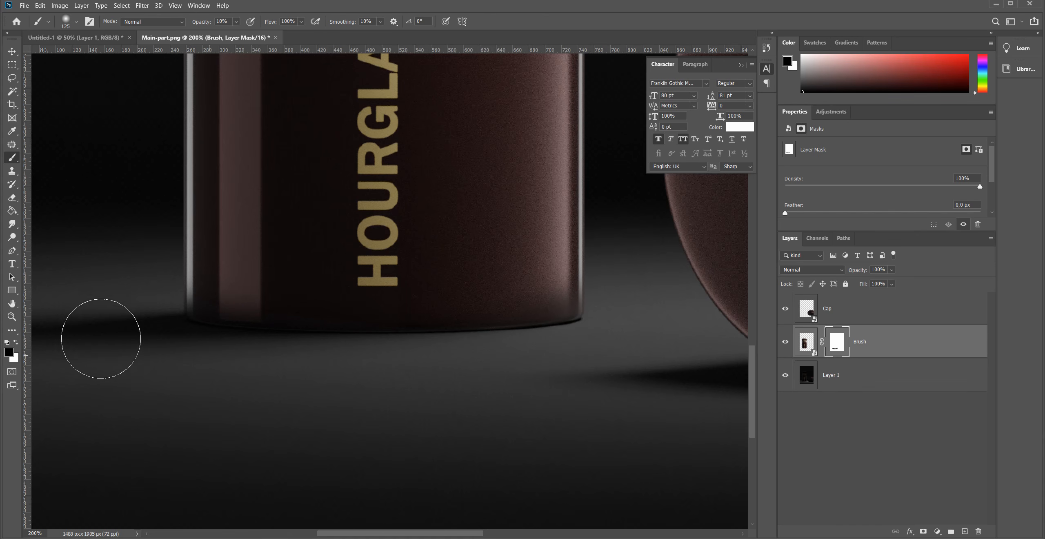
# Compare the blended base of the brush handle with the Brush layer hidden and shown
pyautogui.press('h')
pyautogui.keyDown('alt'); pyautogui.scroll(-3, 480, 353); pyautogui.keyUp('alt')
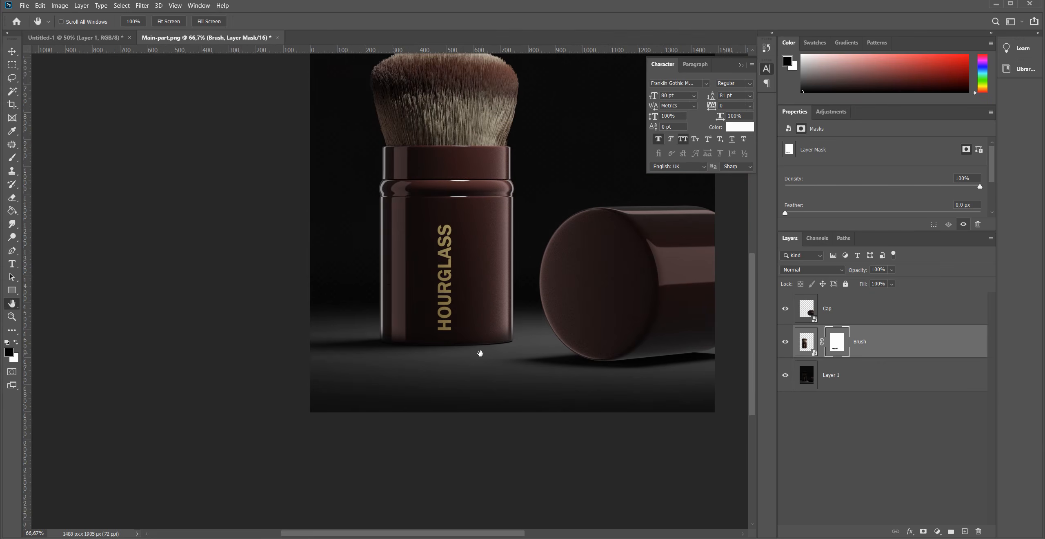
pyautogui.keyDown('alt'); pyautogui.scroll(3, 327, 338); pyautogui.keyUp('alt')
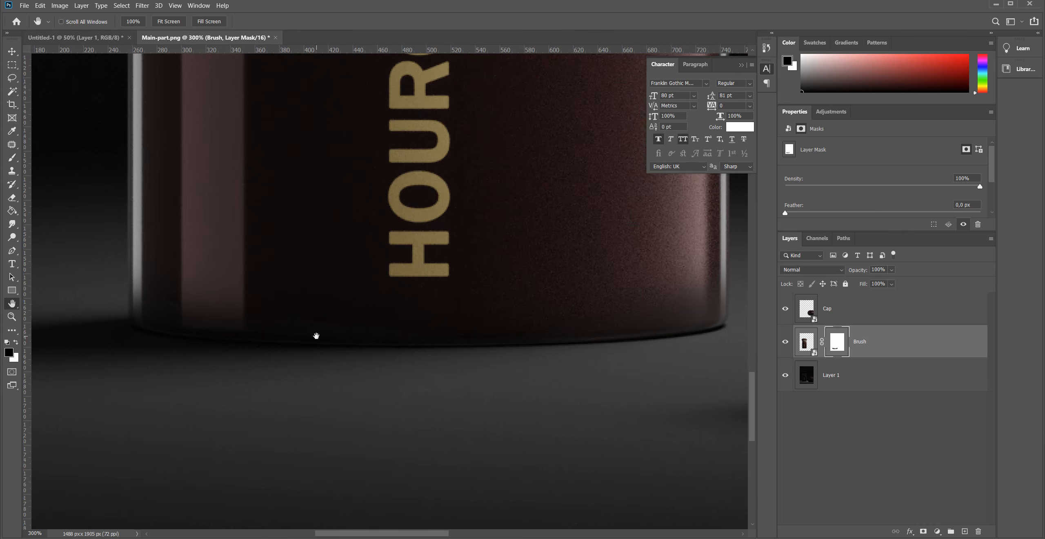
pyautogui.click(783, 344)
pyautogui.click(782, 345)
pyautogui.click(781, 345)
pyautogui.click(781, 345)
pyautogui.click(781, 345)
pyautogui.click(781, 345)
# Add a layer mask to the Cap layer and set the mask brush's opacity to 30%
pyautogui.moveTo(633, 332)
pyautogui.mouseDown()
pyautogui.moveTo(328, 306)
pyautogui.moveTo(527, 339)
pyautogui.moveTo(286, 336)
pyautogui.mouseUp()
pyautogui.moveTo(514, 370)
pyautogui.mouseDown()
pyautogui.moveTo(394, 350)
pyautogui.moveTo(425, 352)
pyautogui.mouseUp()
pyautogui.click(816, 311)
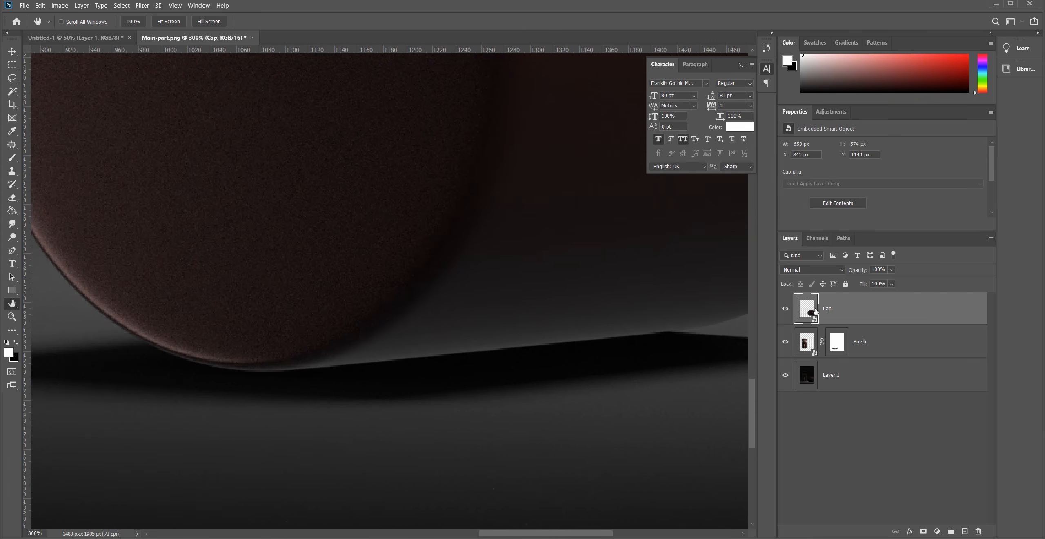
pyautogui.click(924, 531)
pyautogui.press('b')
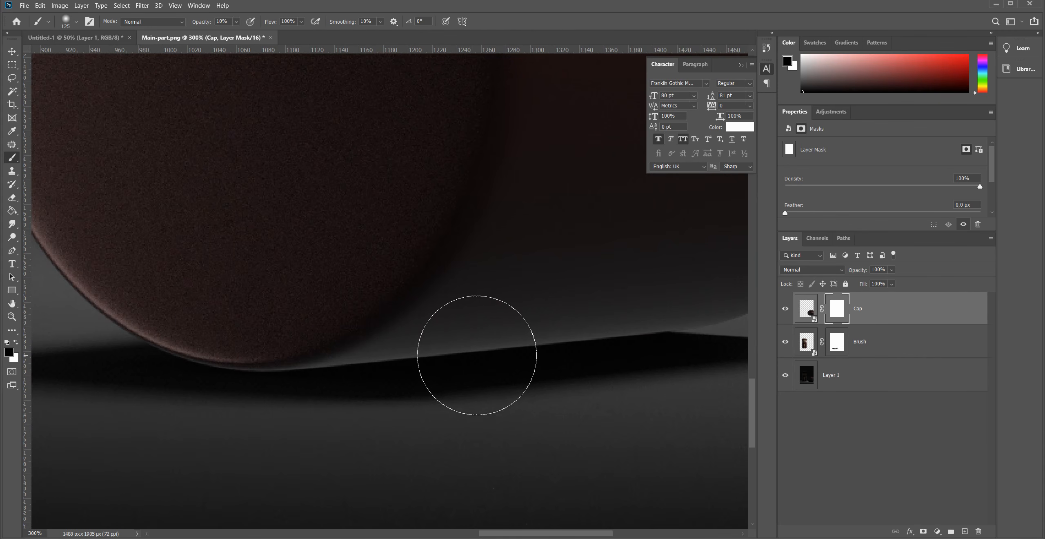
pyautogui.press('3')
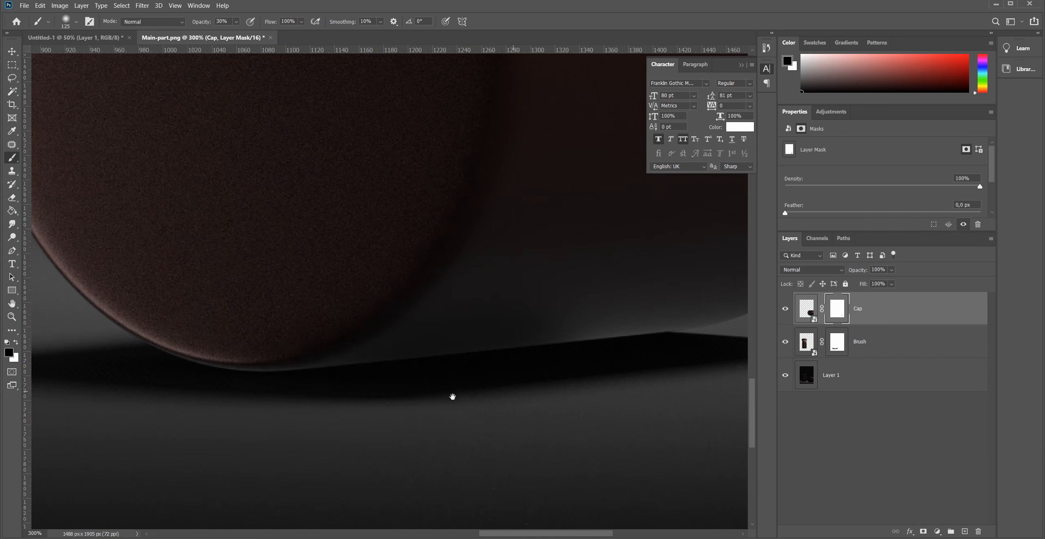
# Paint the Cap layer's mask along the cap's underside with a 175 px brush to blend it into the floor shadow
pyautogui.hscroll(3, 497, 389)
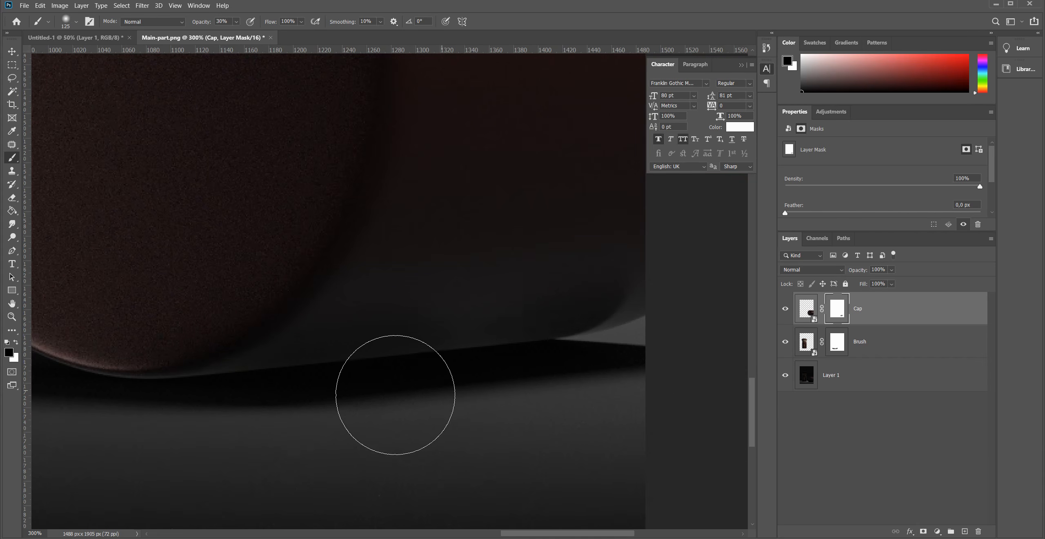
pyautogui.press(']')
pyautogui.press(']')
pyautogui.hscroll(-5, 423, 394)
pyautogui.moveTo(591, 381); pyautogui.dragTo(338, 424)
pyautogui.moveTo(238, 296); pyautogui.dragTo(518, 309)
# Convert the image to 8 Bits/Channel and review the masked underside of the cap
pyautogui.click(176, 6)
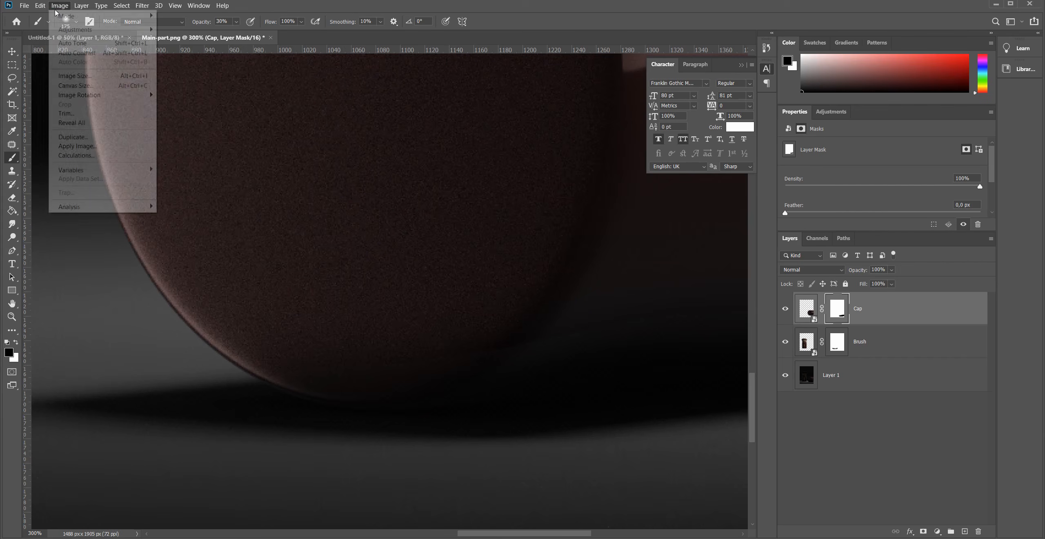
pyautogui.moveTo(70, 16)
pyautogui.click(187, 95)
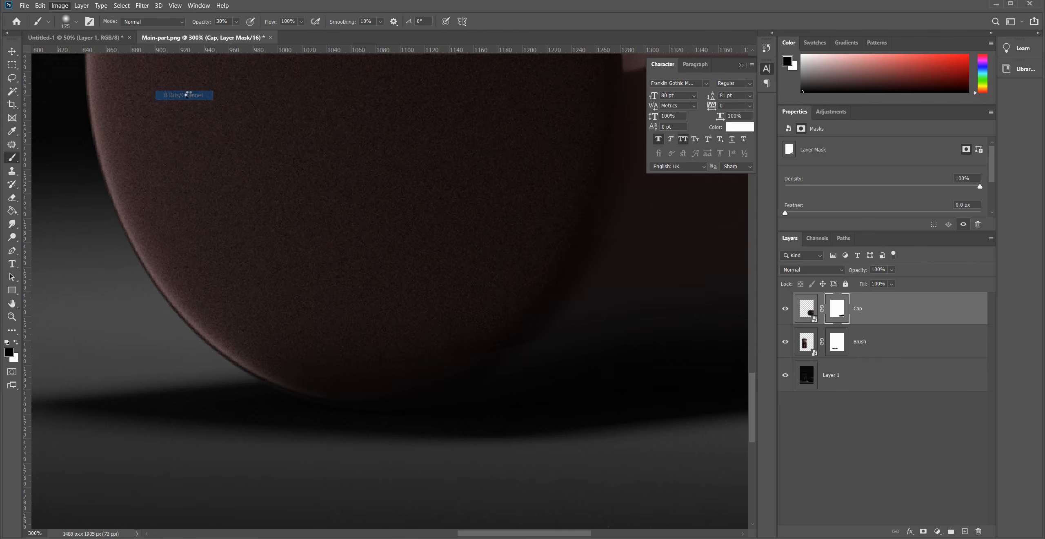
pyautogui.moveTo(531, 306); pyautogui.dragTo(254, 243)
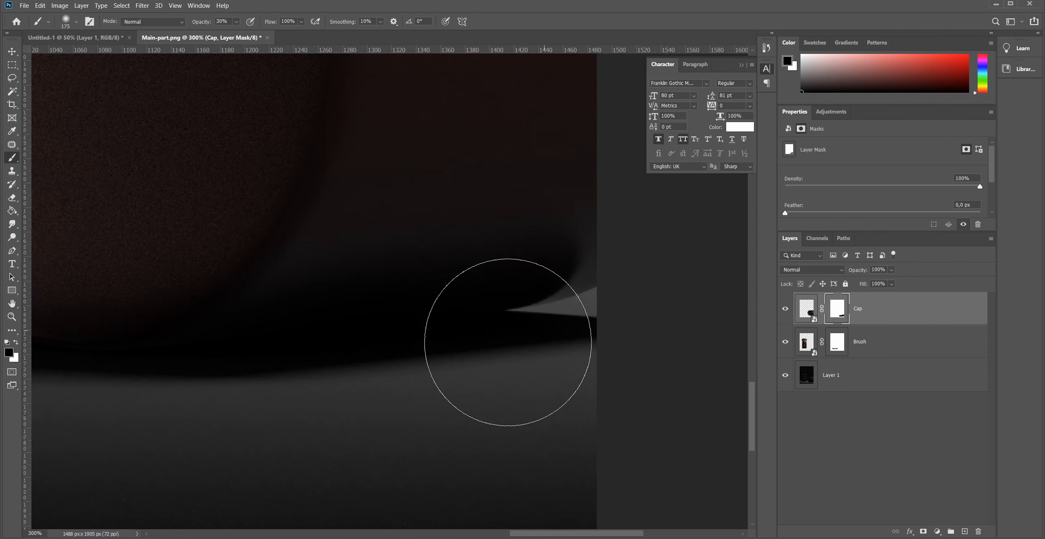
pyautogui.moveTo(363, 411); pyautogui.dragTo(591, 363)
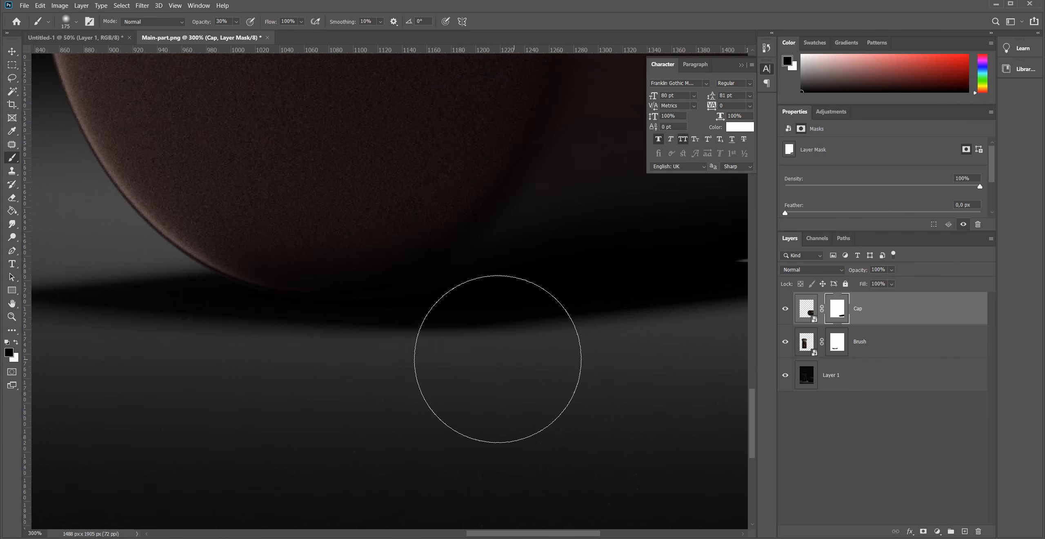
pyautogui.keyDown('alt'); pyautogui.click(438, 328); pyautogui.keyUp('alt')
pyautogui.keyDown('alt'); pyautogui.click(438, 327); pyautogui.keyUp('alt')
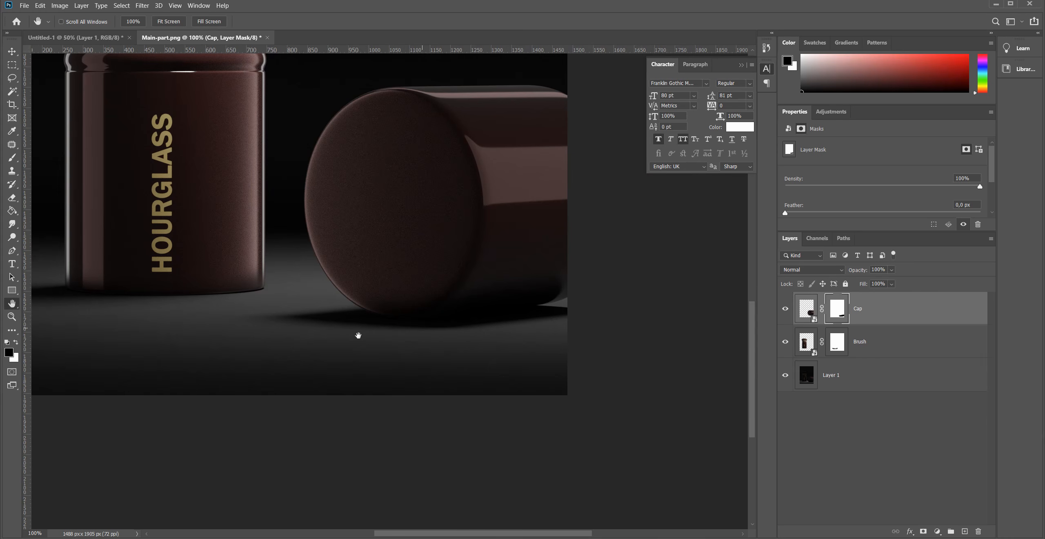
# Compare the cap's blended base with the Cap layer and its mask switched off and on, and review both products
pyautogui.click(785, 309)
pyautogui.click(785, 309)
pyautogui.keyDown('shift'); pyautogui.click(834, 312); pyautogui.keyUp('shift')
pyautogui.keyDown('shift'); pyautogui.click(835, 313); pyautogui.keyUp('shift')
pyautogui.keyDown('shift'); pyautogui.click(835, 313); pyautogui.keyUp('shift')
pyautogui.keyDown('shift'); pyautogui.click(836, 312); pyautogui.keyUp('shift')
pyautogui.keyDown('shift'); pyautogui.click(835, 313); pyautogui.keyUp('shift')
pyautogui.keyDown('shift'); pyautogui.click(835, 313); pyautogui.keyUp('shift')
pyautogui.moveTo(254, 266); pyautogui.dragTo(462, 366)
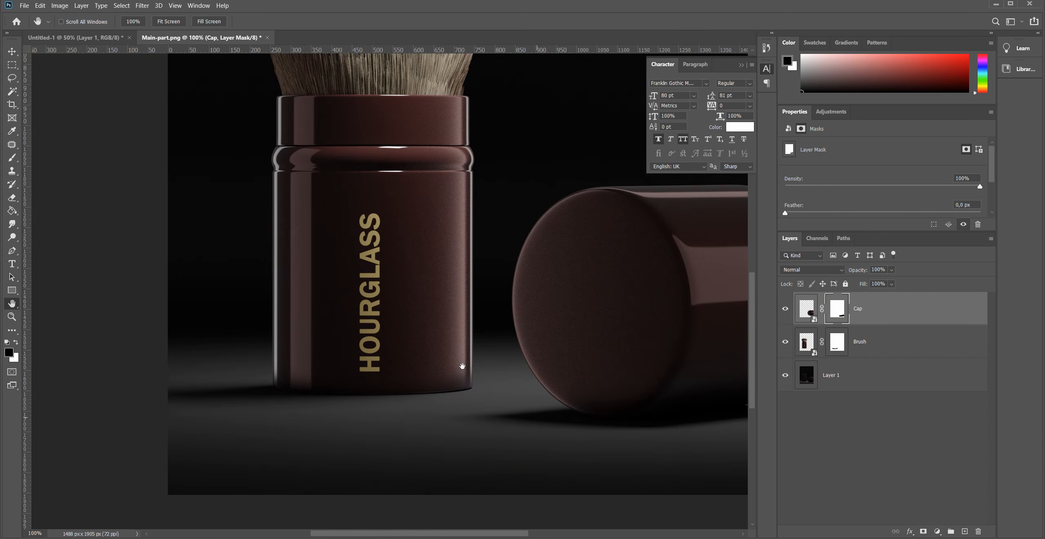
pyautogui.keyDown('alt'); pyautogui.scroll(-2, 498, 317); pyautogui.keyUp('alt')
pyautogui.moveTo(498, 316); pyautogui.dragTo(421, 327)
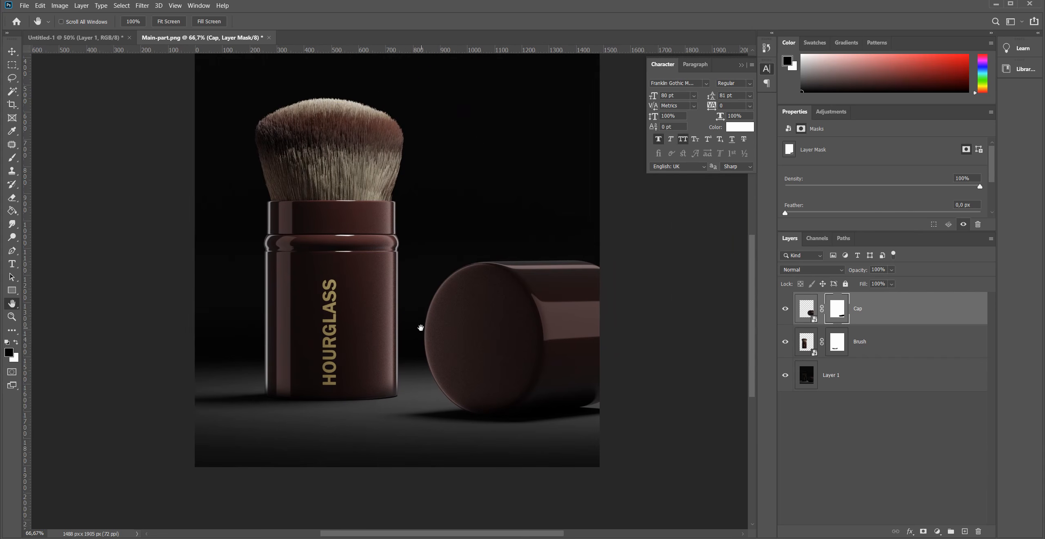
# On the Brush layer, select the light reflection strip on the handle's body using the Magic Wand with tolerance 6
pyautogui.keyDown('alt'); pyautogui.scroll(3, 336, 360); pyautogui.keyUp('alt')
pyautogui.moveTo(343, 384); pyautogui.dragTo(415, 454)
pyautogui.moveTo(365, 267); pyautogui.dragTo(373, 274)
pyautogui.click(806, 343)
pyautogui.moveTo(408, 312); pyautogui.dragTo(425, 301)
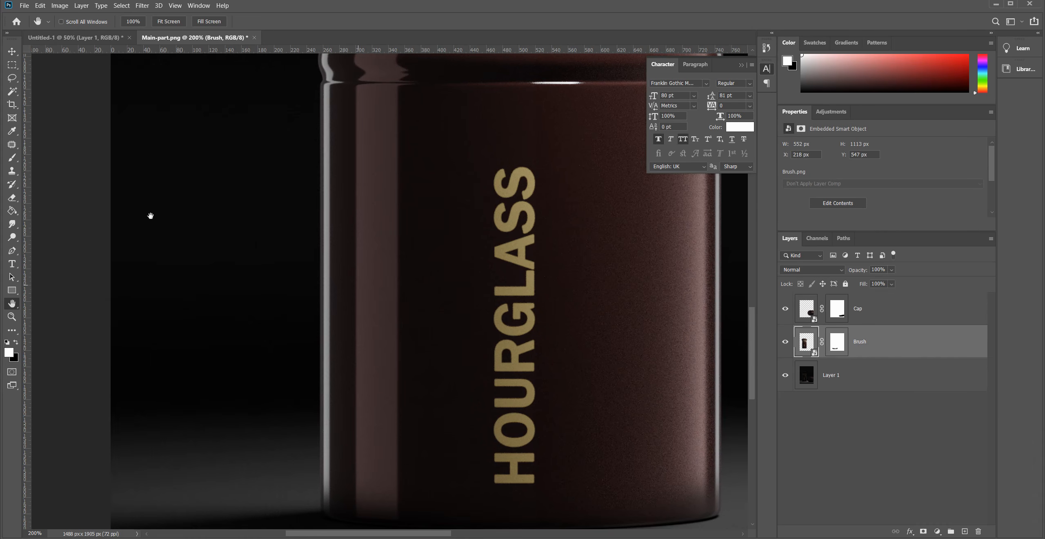
pyautogui.rightClick(12, 91)
pyautogui.click(44, 113)
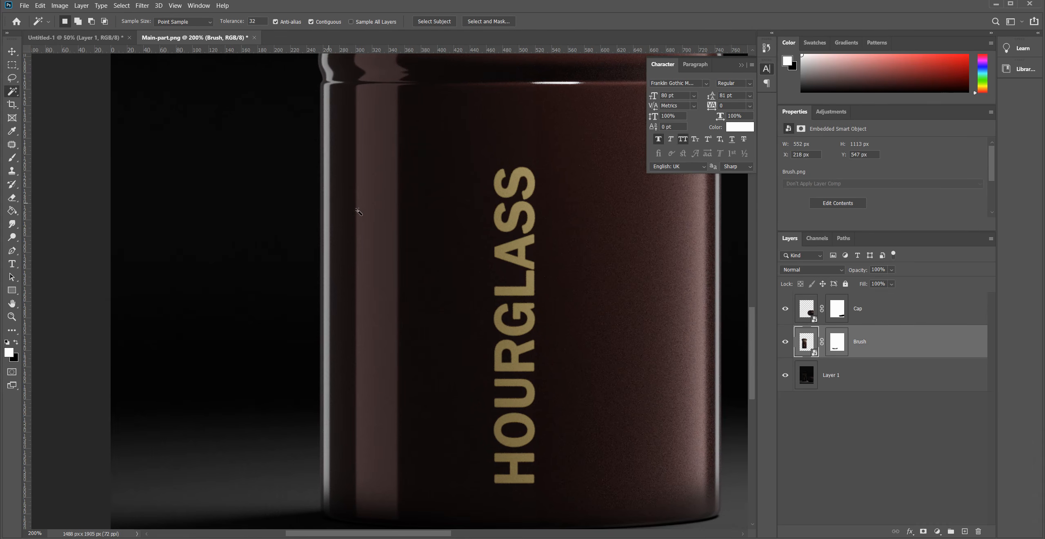
pyautogui.click(378, 217)
pyautogui.hotkey('ctrl', 'd')
pyautogui.click(384, 171)
pyautogui.keyDown('shift'); pyautogui.click(361, 198); pyautogui.keyUp('shift')
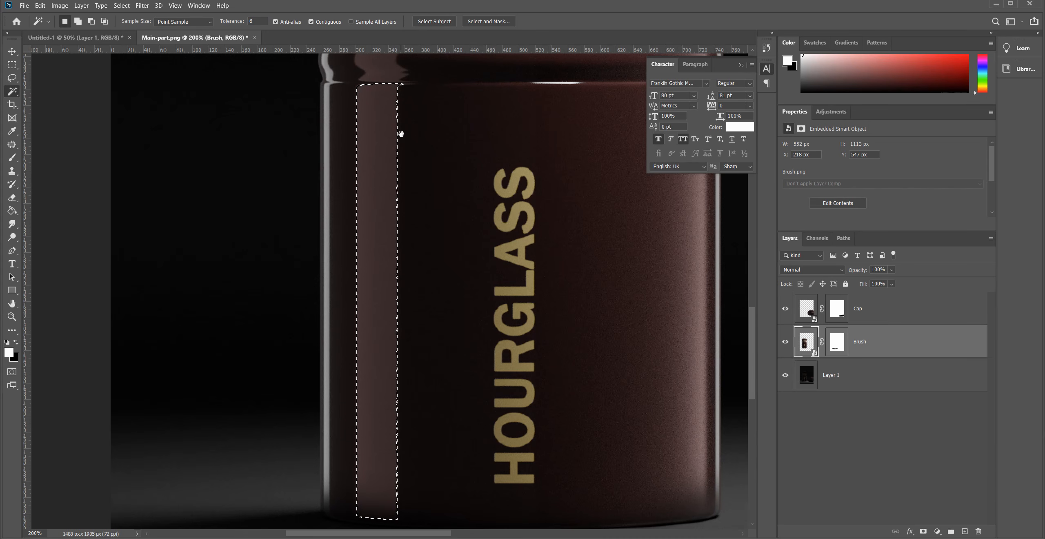
# Add the reflection's continuation across the ridge and collar above the handle body to the strip selection
pyautogui.scroll(5, 425, 247)
pyautogui.keyDown('shift'); pyautogui.click(385, 194); pyautogui.keyUp('shift')
pyautogui.keyDown('shift'); pyautogui.click(387, 92); pyautogui.keyUp('shift')
pyautogui.scroll(-6, 450, 312)
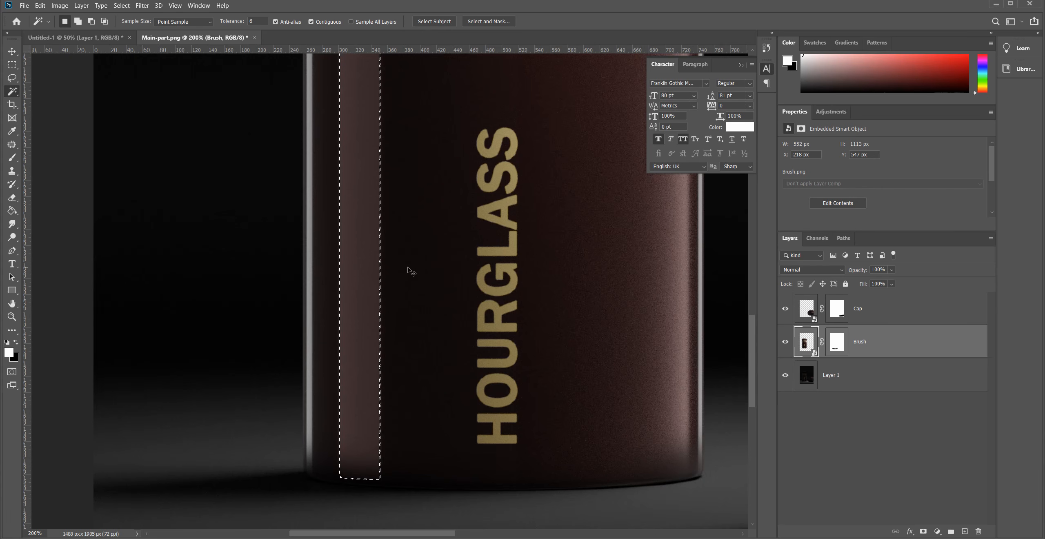
# Create a new layer above the Brush layer and mask it to the selected reflection strip
pyautogui.hotkey('ctrl', 'shift', 'n')
pyautogui.press('Return')
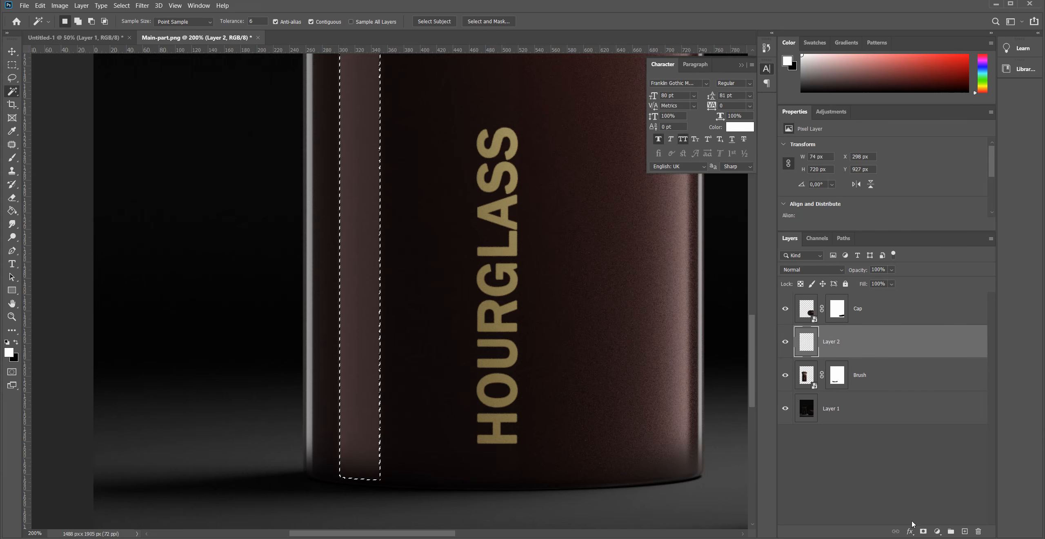
pyautogui.click(924, 532)
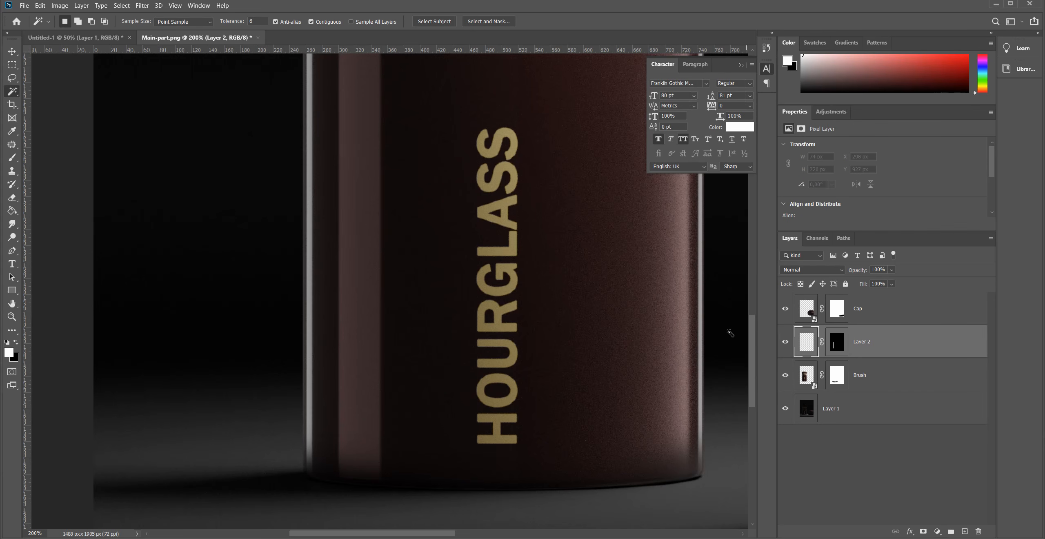
# Dab white onto the new layer at the base of the reflection strip with a 45 px brush at 30% opacity
pyautogui.press('b')
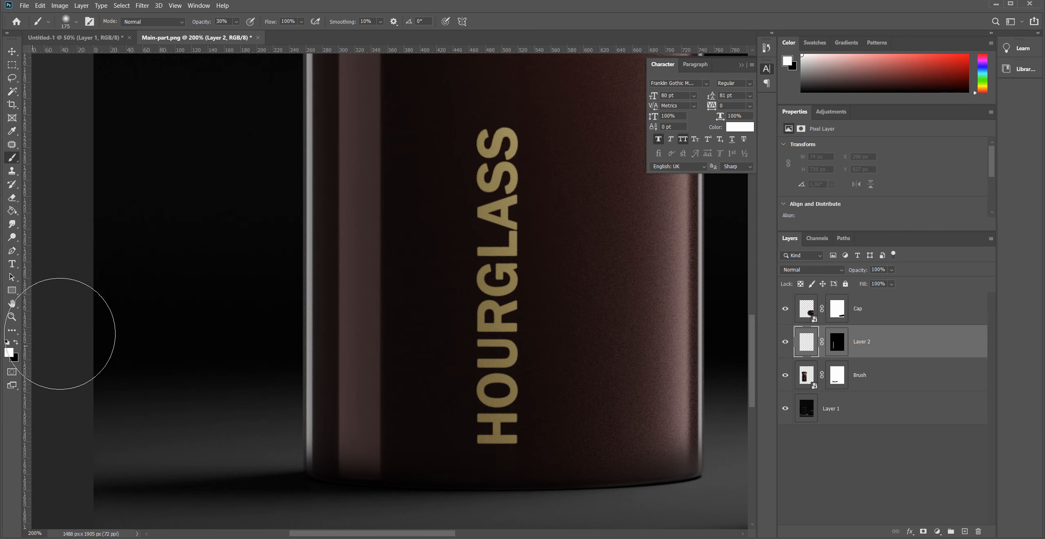
pyautogui.press('[')
pyautogui.press('[')
pyautogui.press('[')
pyautogui.press('[')
pyautogui.press('[')
pyautogui.press('[')
pyautogui.press('[')
pyautogui.press('[')
pyautogui.press('[')
pyautogui.click(358, 477)
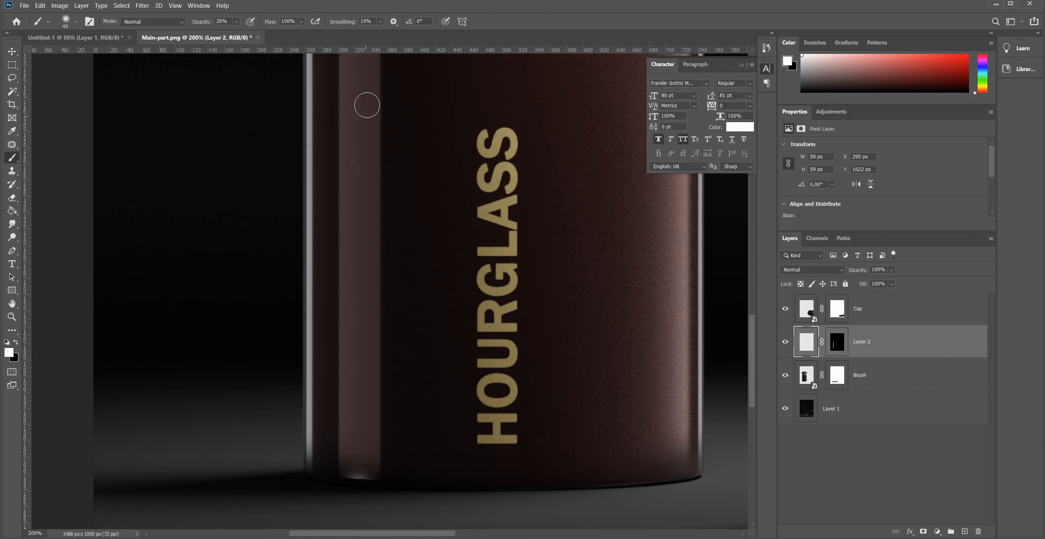
pyautogui.keyDown('shift'); pyautogui.click(360, 77); pyautogui.keyUp('shift')
pyautogui.scroll(5, 359, 163)
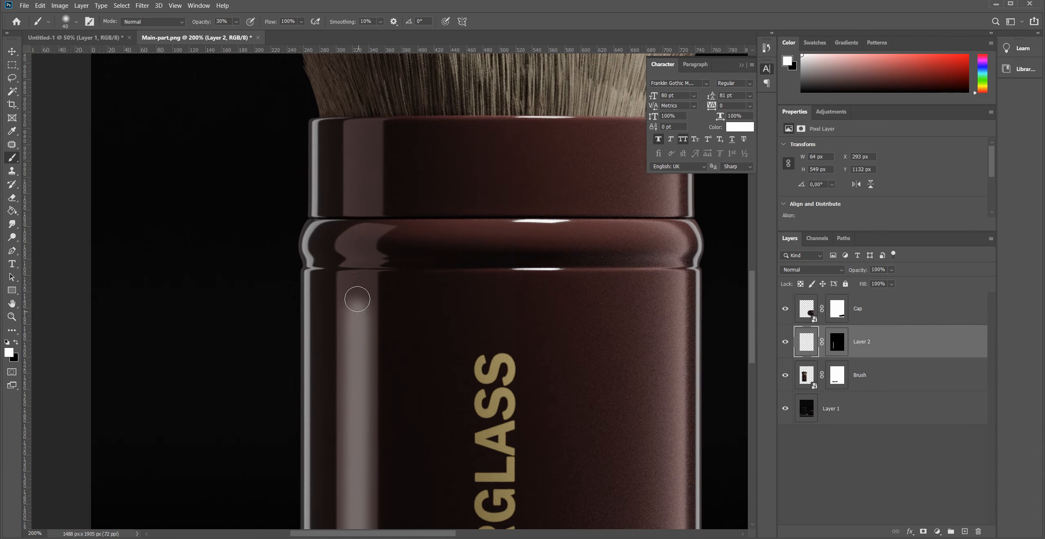
pyautogui.moveTo(357, 308); pyautogui.dragTo(363, 108)
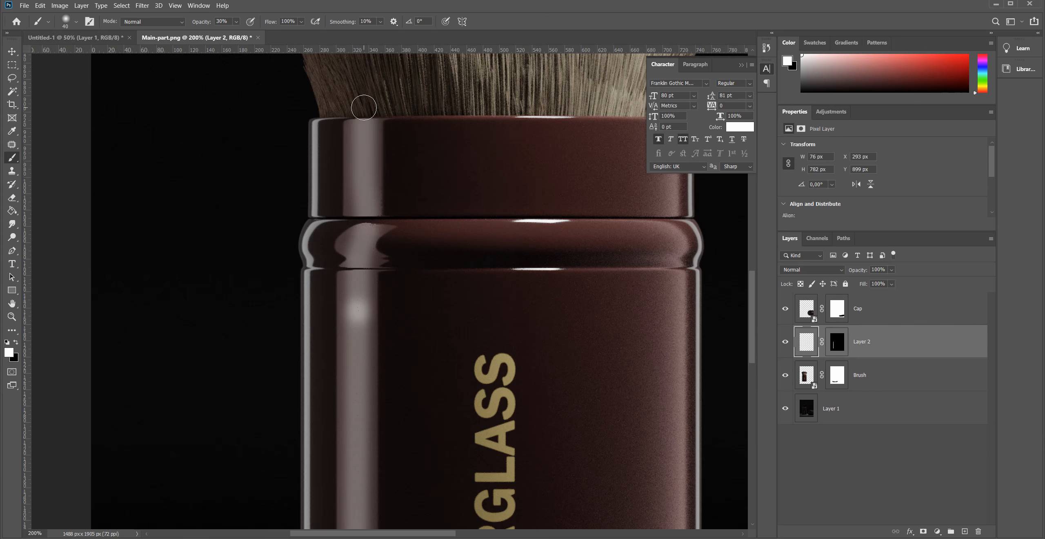
pyautogui.hotkey('ctrl', 'z')
pyautogui.hotkey('ctrl', 'z')
# Paint a white highlight along the full reflection strip, from the handle's collar down to its base
pyautogui.moveTo(361, 113); pyautogui.dragTo(365, 510)
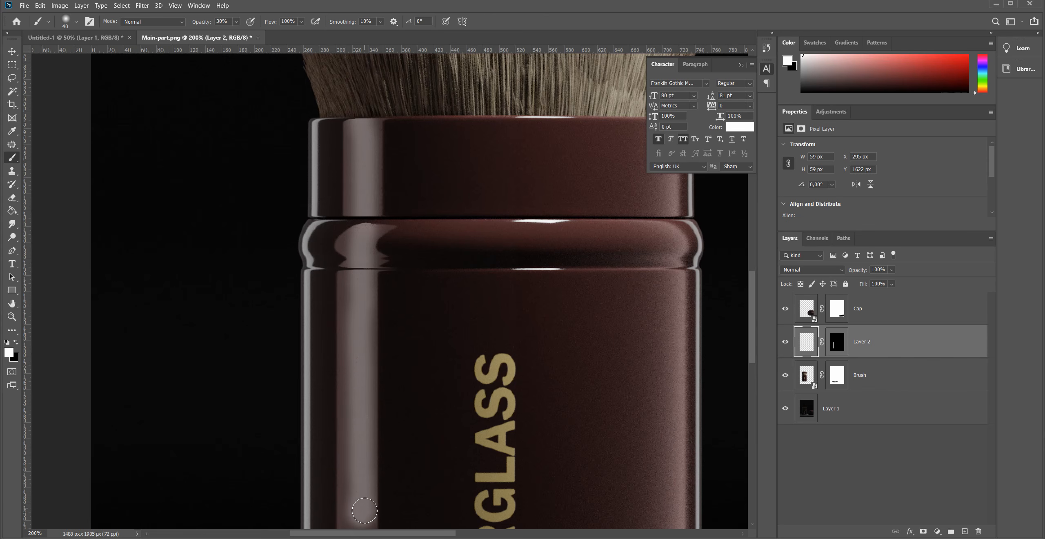
pyautogui.moveTo(450, 411); pyautogui.dragTo(433, 144)
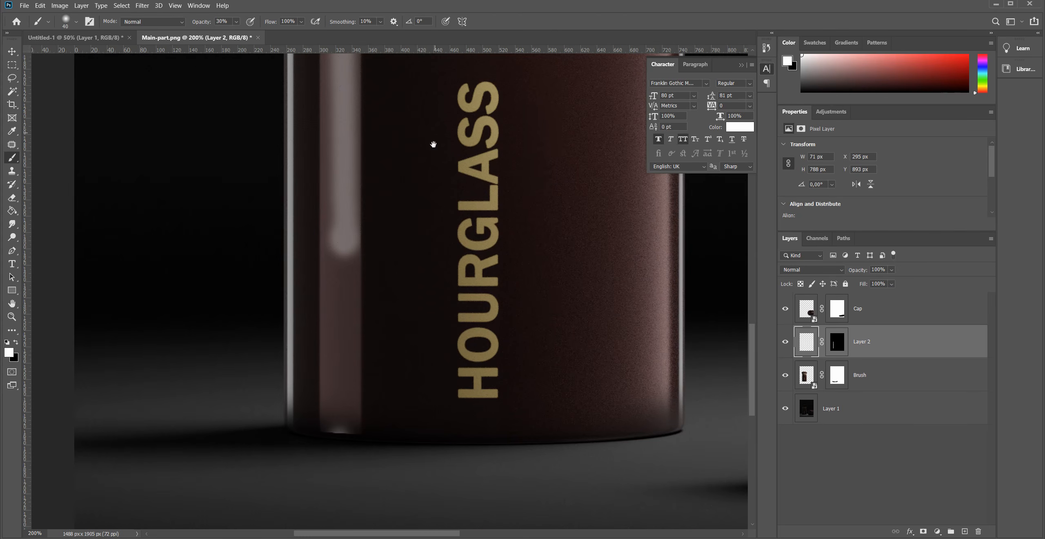
pyautogui.moveTo(341, 445); pyautogui.dragTo(340, 173)
pyautogui.moveTo(399, 194)
pyautogui.mouseDown()
pyautogui.moveTo(394, 329)
pyautogui.moveTo(376, 219)
pyautogui.mouseUp()
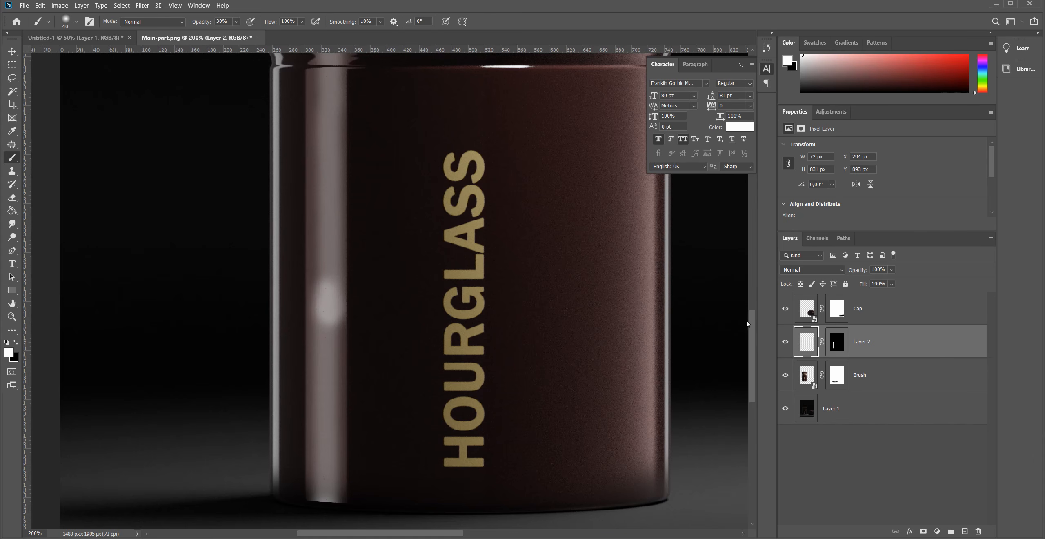
# Set the highlight layer's opacity to 37% and split its Blend If underlying-layer black point to 36 / 59
pyautogui.moveTo(865, 273); pyautogui.dragTo(840, 273)
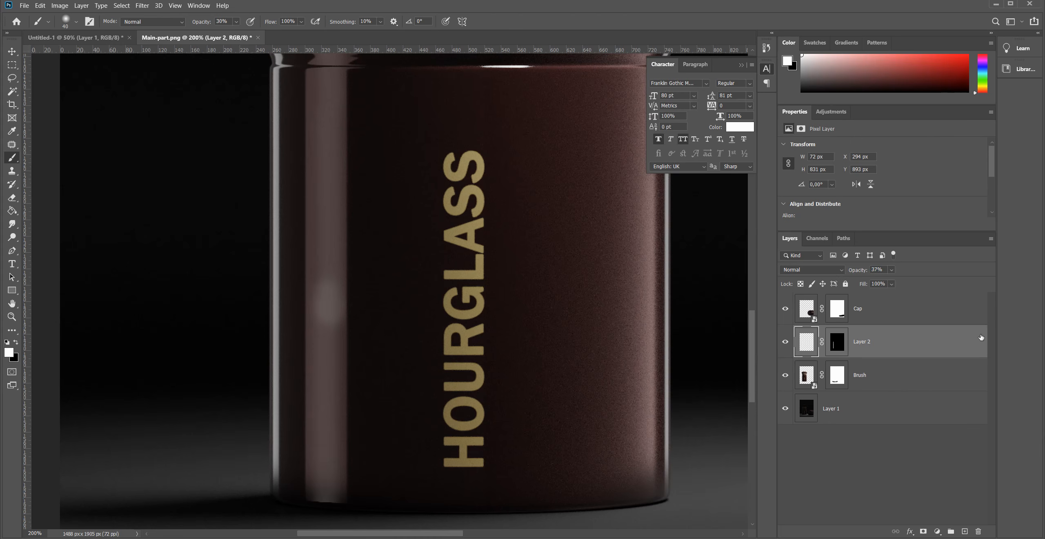
pyautogui.doubleClick(956, 342)
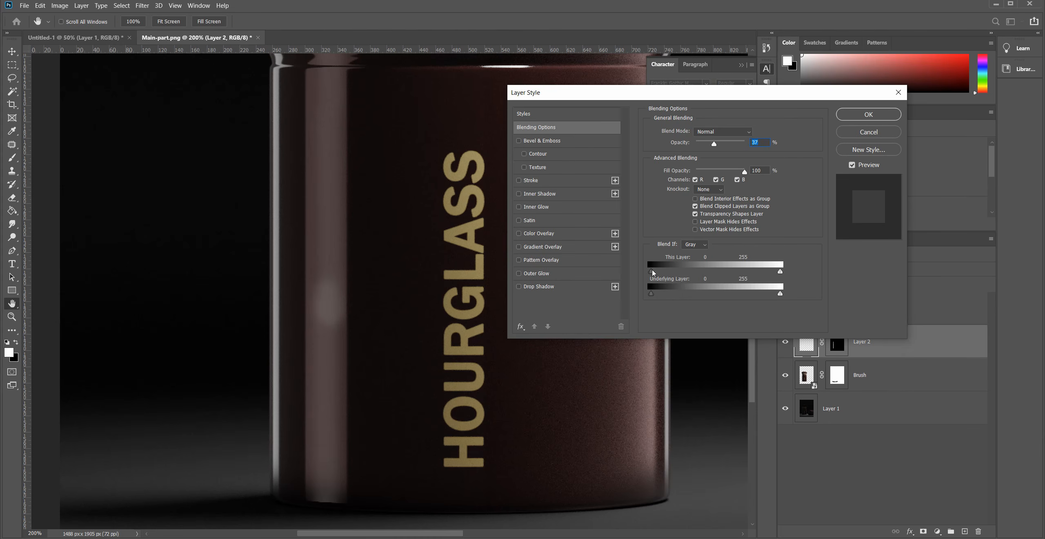
pyautogui.moveTo(651, 271); pyautogui.dragTo(678, 300)
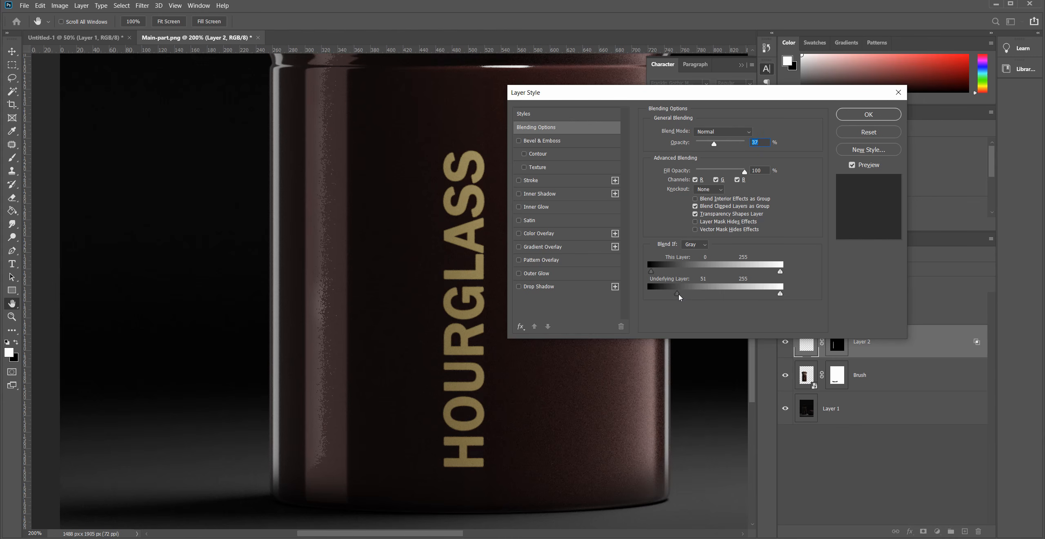
pyautogui.keyDown('alt'); pyautogui.moveTo(681, 298); pyautogui.dragTo(686, 297); pyautogui.keyUp('alt')
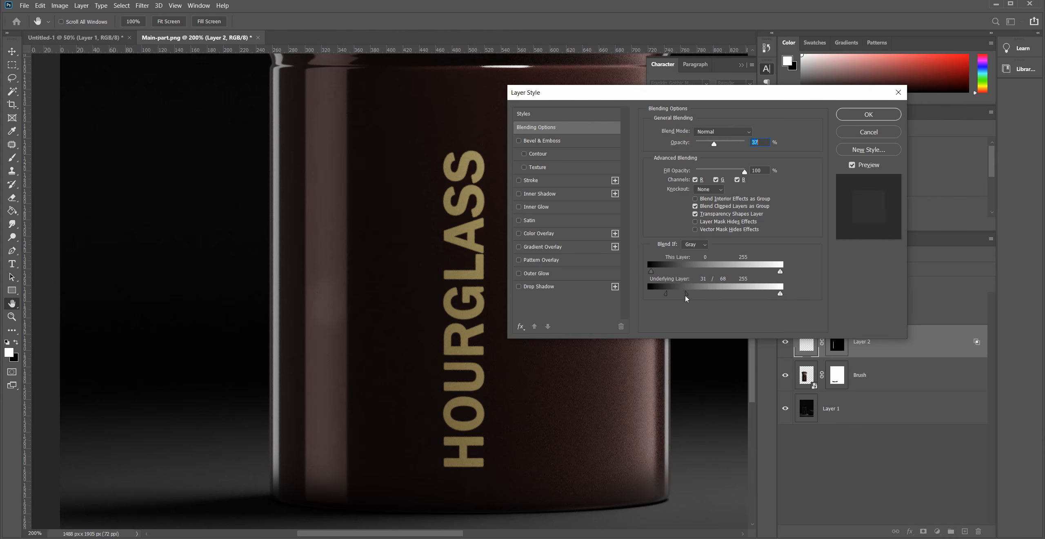
pyautogui.moveTo(403, 197); pyautogui.dragTo(406, 299)
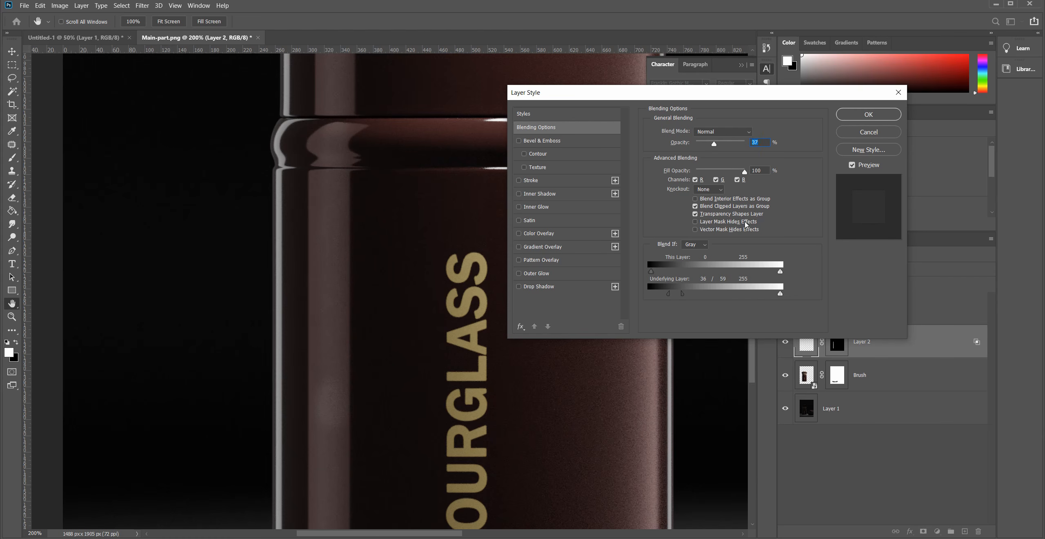
pyautogui.click(869, 114)
# Compare the handle's reflection strip with the highlight layer hidden and shown
pyautogui.moveTo(420, 327); pyautogui.dragTo(404, 172)
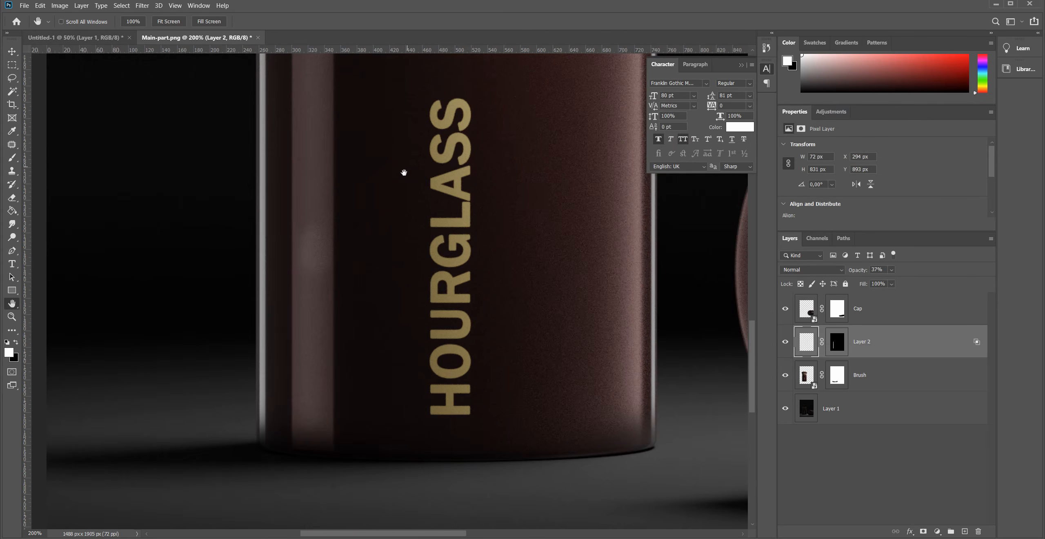
pyautogui.hotkey('ctrl', '-')
pyautogui.hotkey('ctrl', '-')
pyautogui.hotkey('ctrl', '+')
pyautogui.click(785, 342)
pyautogui.click(785, 341)
pyautogui.click(785, 341)
pyautogui.click(785, 341)
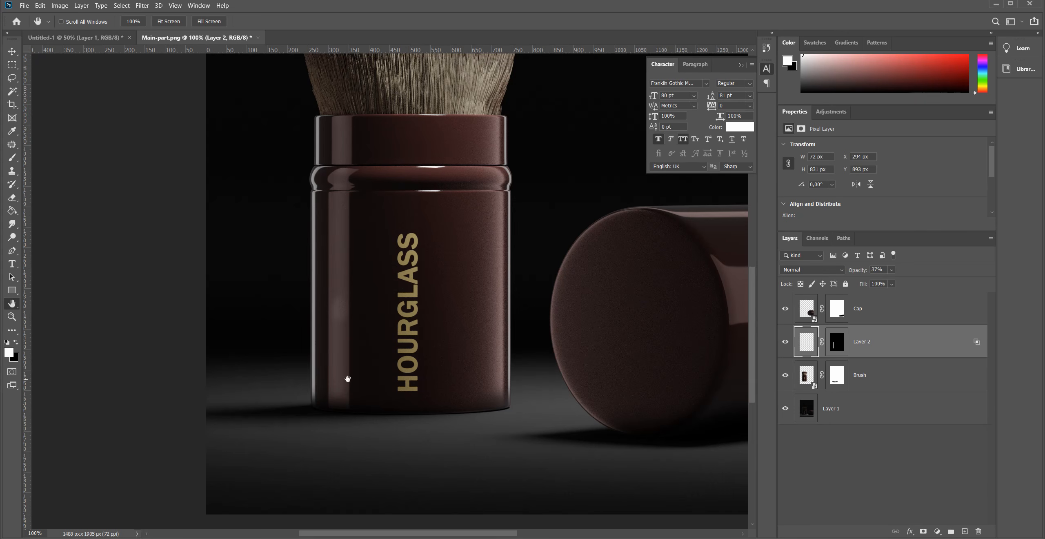
# Soften the bright spot midway along the strip by painting black on Layer 2's mask with a 90 px brush at 10% opacity
pyautogui.moveTo(326, 305); pyautogui.dragTo(679, 329)
pyautogui.press('x')
pyautogui.hotkey('ctrl', '\\')
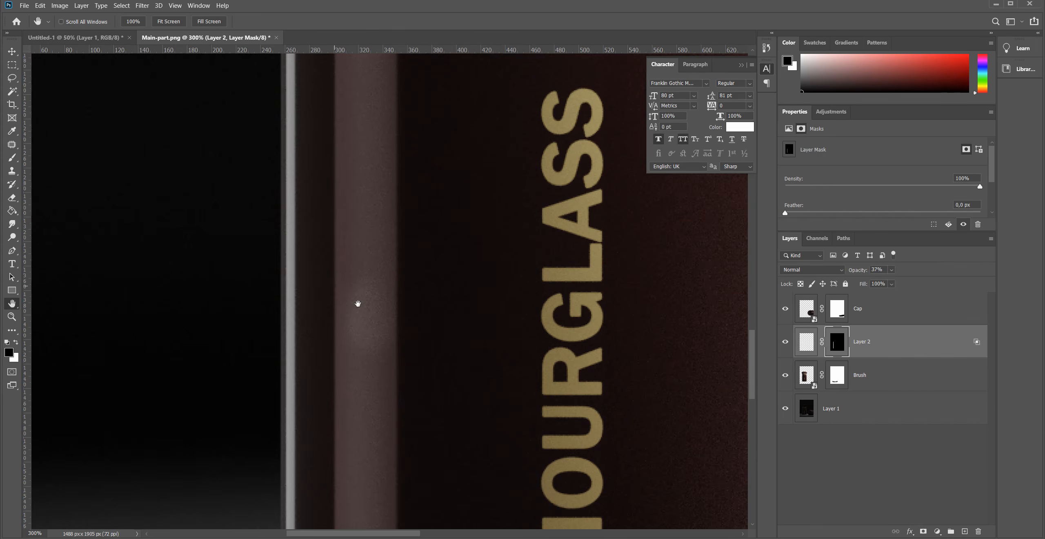
pyautogui.press('b')
pyautogui.press(']')
pyautogui.press(']')
pyautogui.press(']')
pyautogui.press(']')
pyautogui.press(']')
pyautogui.press('1')
pyautogui.moveTo(366, 324)
pyautogui.mouseDown()
pyautogui.moveTo(364, 313)
pyautogui.moveTo(364, 380)
pyautogui.moveTo(366, 312)
pyautogui.mouseUp()
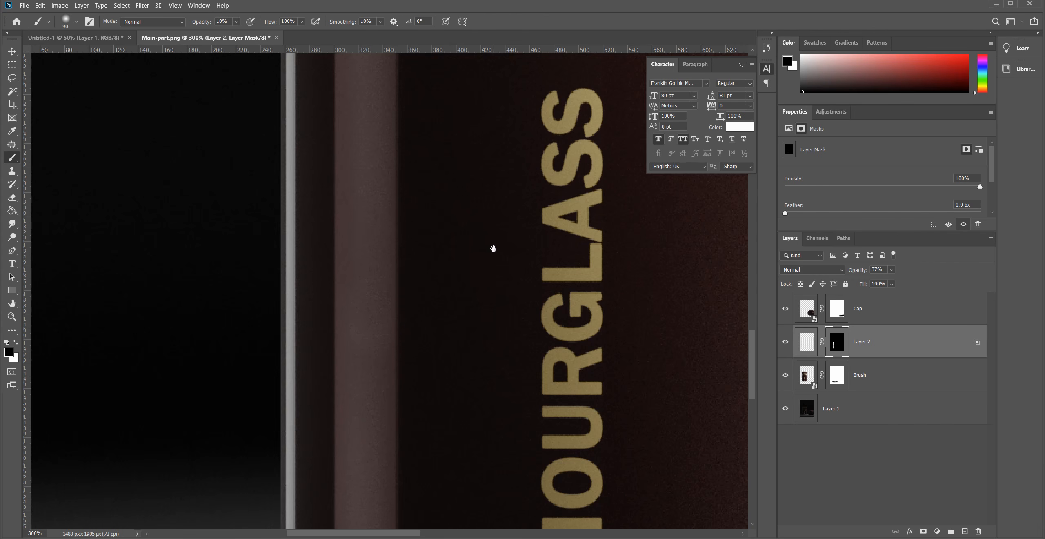
pyautogui.press('h')
pyautogui.keyDown('alt'); pyautogui.scroll(-3, 490, 265); pyautogui.keyUp('alt')
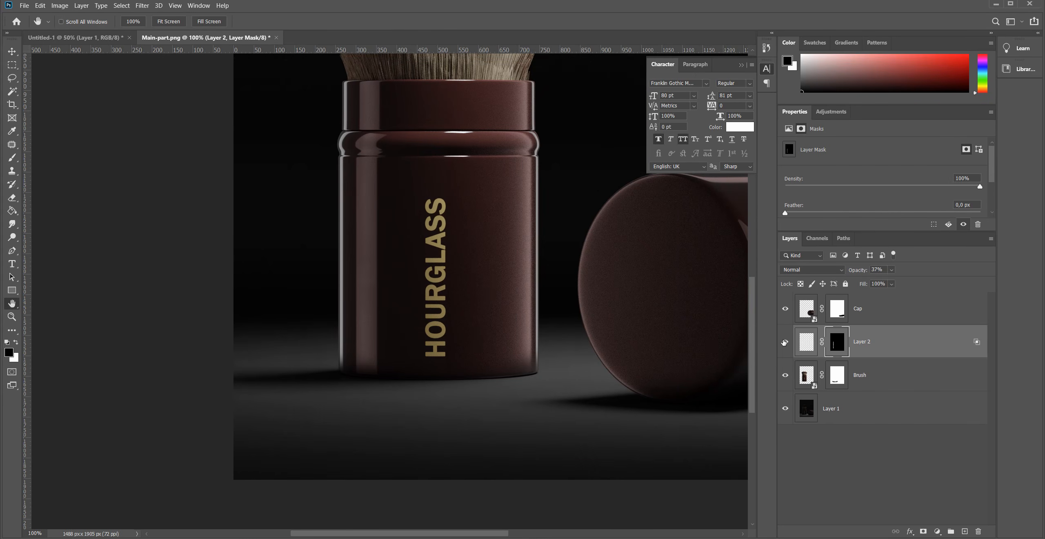
pyautogui.moveTo(451, 252); pyautogui.dragTo(441, 221)
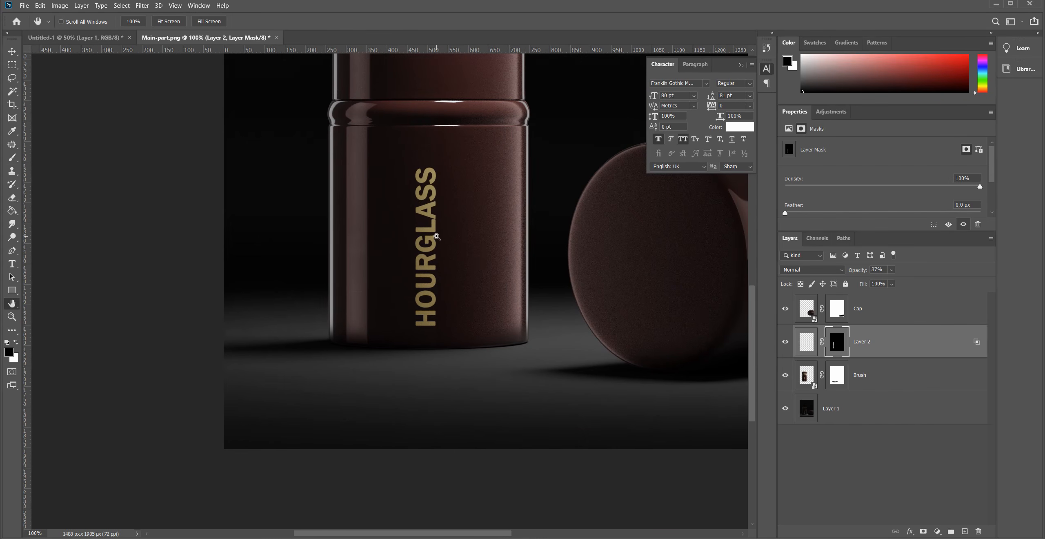
pyautogui.keyDown('alt'); pyautogui.scroll(2, 436, 236); pyautogui.keyUp('alt')
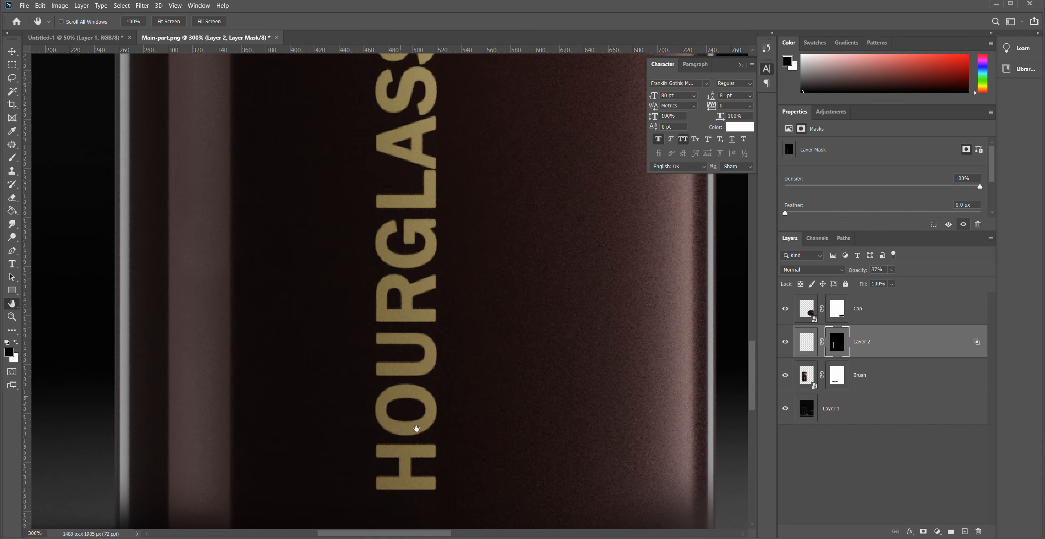
pyautogui.press('w')
pyautogui.click(411, 451)
pyautogui.hotkey('ctrl', 'd')
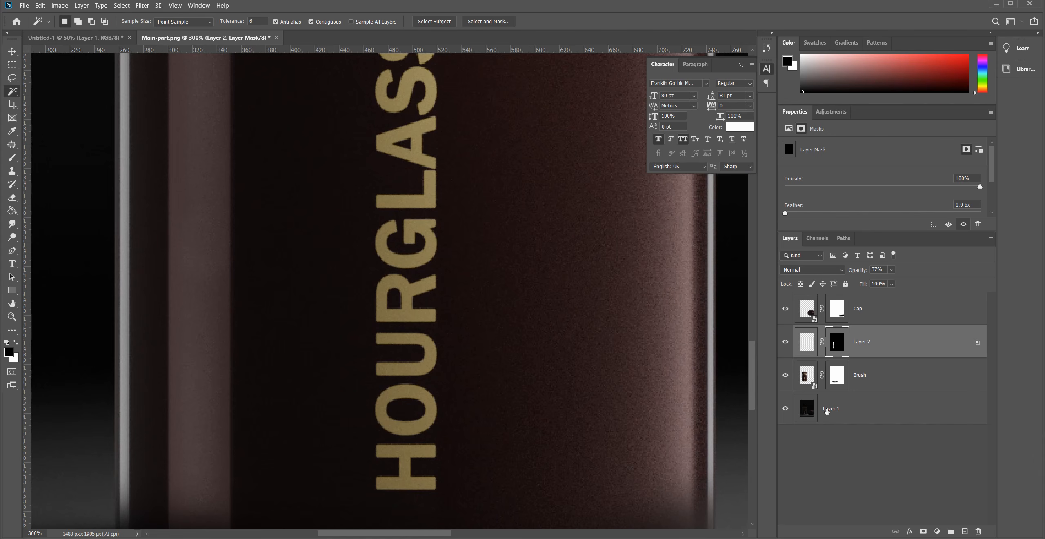
# Select the gold letters H, O, U, R, G and L on Layer 1 with the Magic Wand
pyautogui.click(801, 417)
pyautogui.click(424, 391)
pyautogui.keyDown('shift'); pyautogui.click(406, 469); pyautogui.keyUp('shift')
pyautogui.keyDown('shift'); pyautogui.click(413, 369); pyautogui.keyUp('shift')
pyautogui.keyDown('shift'); pyautogui.click(416, 282); pyautogui.keyUp('shift')
pyautogui.keyDown('shift'); pyautogui.click(431, 245); pyautogui.keyUp('shift')
pyautogui.keyDown('shift'); pyautogui.click(425, 205); pyautogui.keyUp('shift')
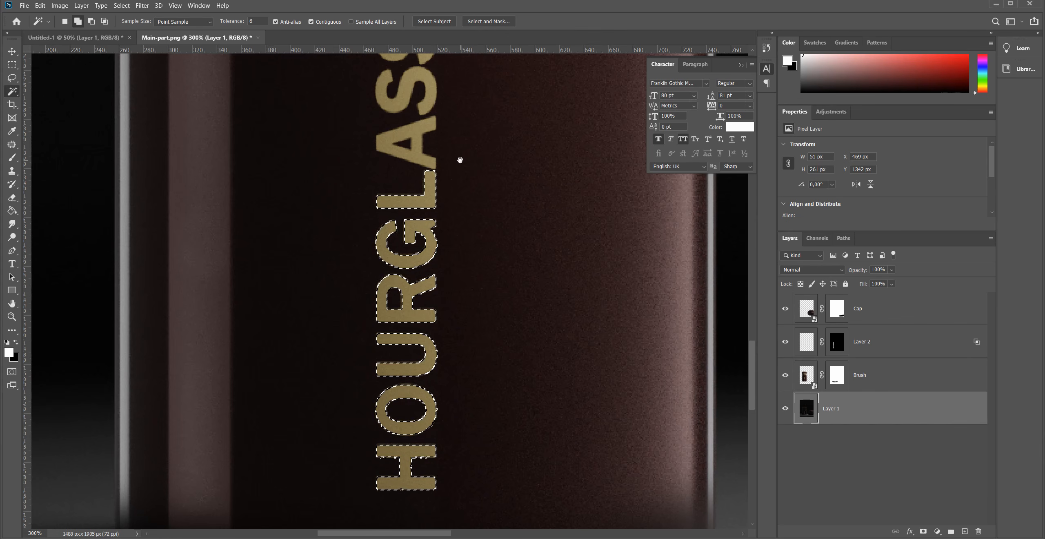
# Add the remaining letters A, S and S of HOURGLASS to the lettering selection
pyautogui.scroll(3, 460, 161)
pyautogui.keyDown('shift'); pyautogui.click(426, 271); pyautogui.keyUp('shift')
pyautogui.keyDown('shift'); pyautogui.click(433, 237); pyautogui.keyUp('shift')
pyautogui.keyDown('shift'); pyautogui.click(420, 270); pyautogui.keyUp('shift')
pyautogui.keyDown('shift'); pyautogui.click(432, 193); pyautogui.keyUp('shift')
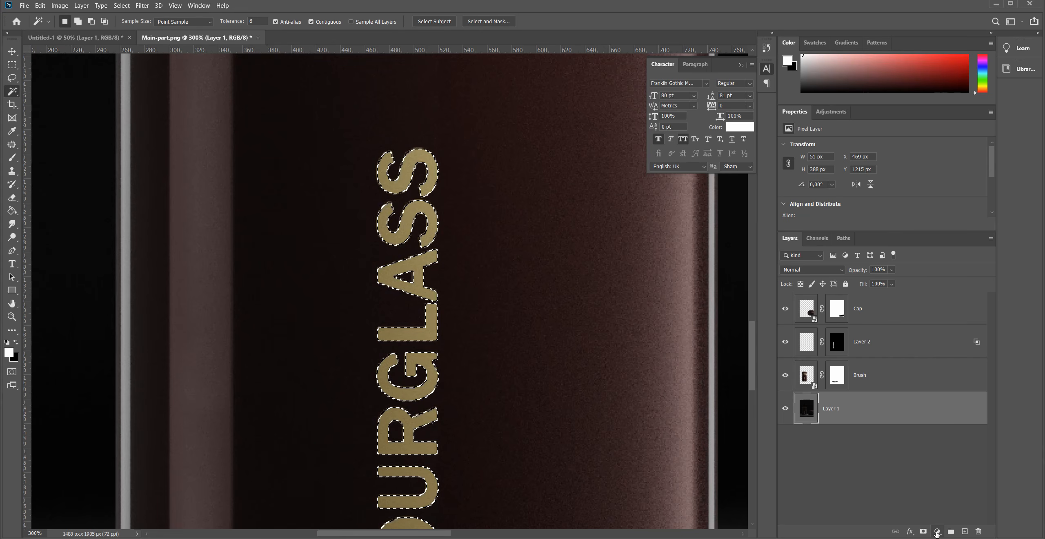
# Fill the lettering selection with a white-to-transparent linear gradient fill layer at a 0° angle
pyautogui.click(938, 531)
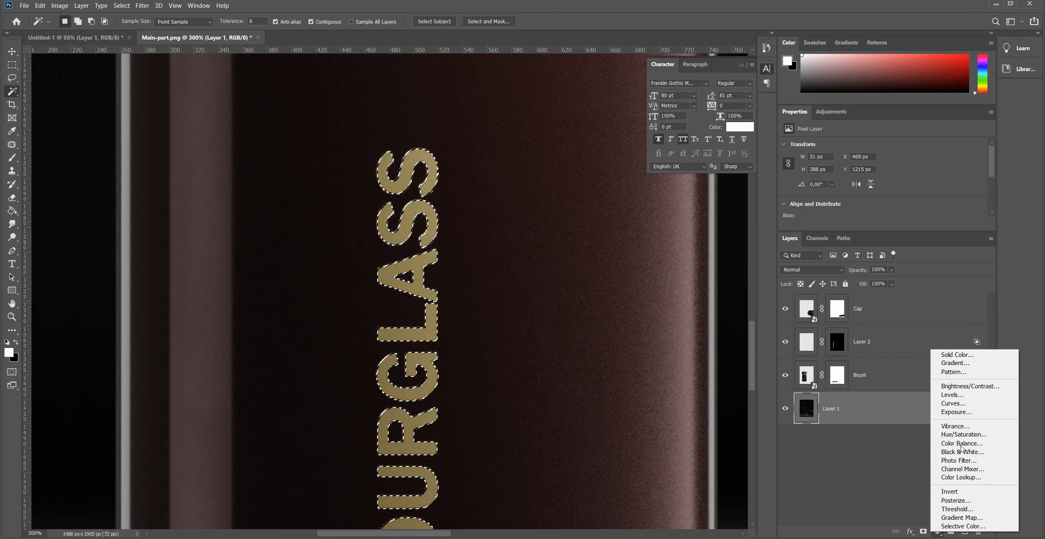
pyautogui.click(956, 363)
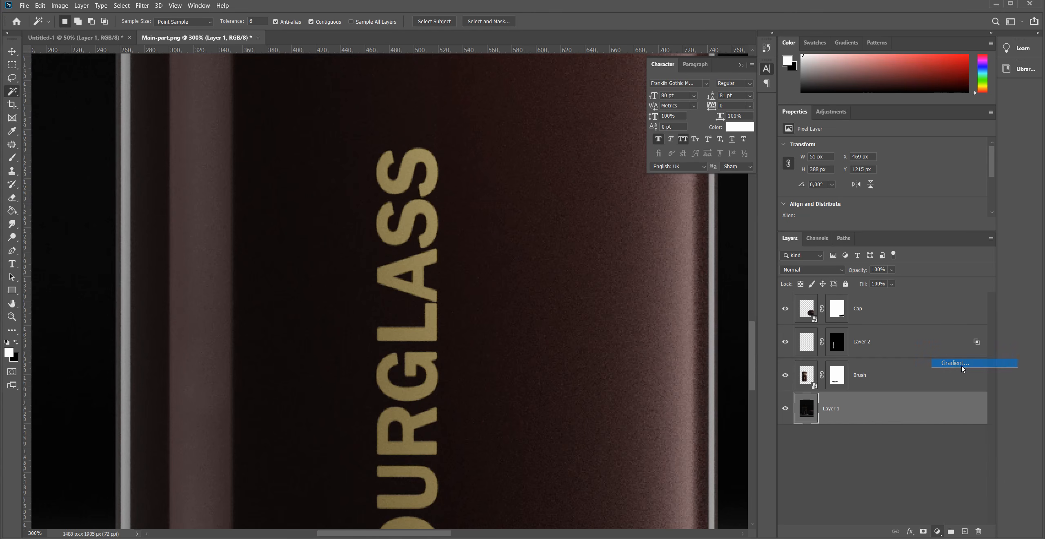
pyautogui.moveTo(686, 202); pyautogui.dragTo(693, 207)
pyautogui.click(715, 206)
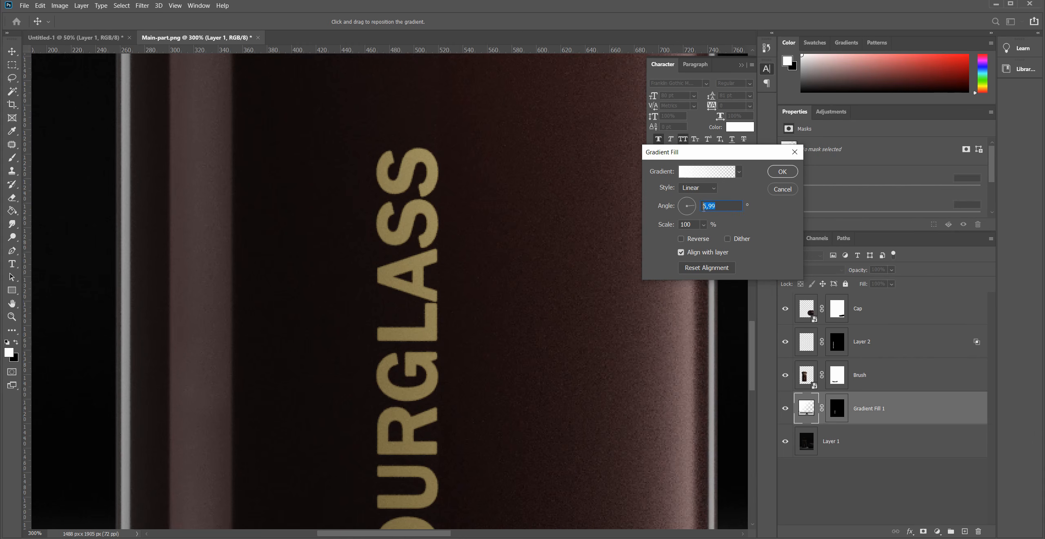
pyautogui.press('Return')
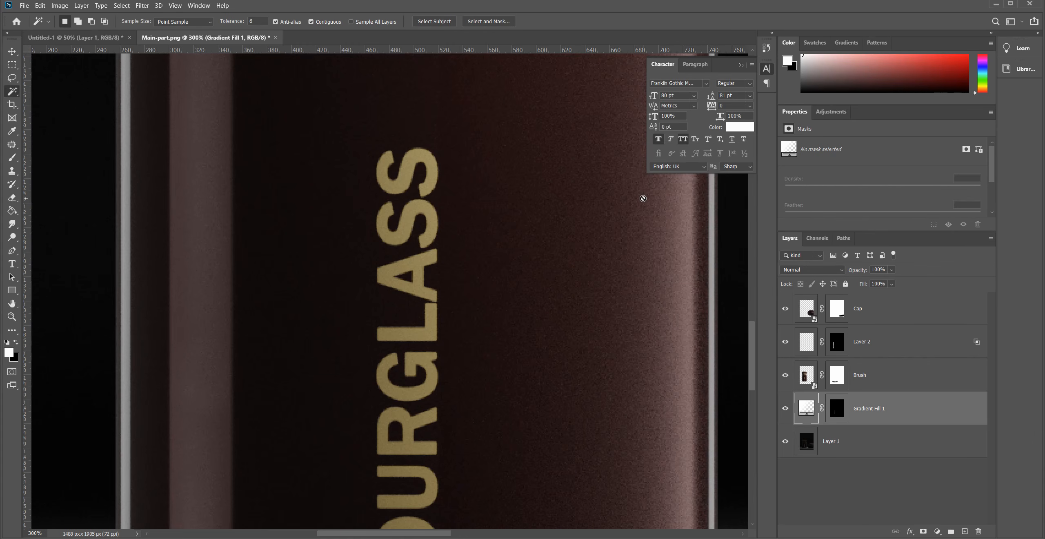
# Reverse the lettering's gradient fill and give it a radial style at 78% scale
pyautogui.doubleClick(802, 413)
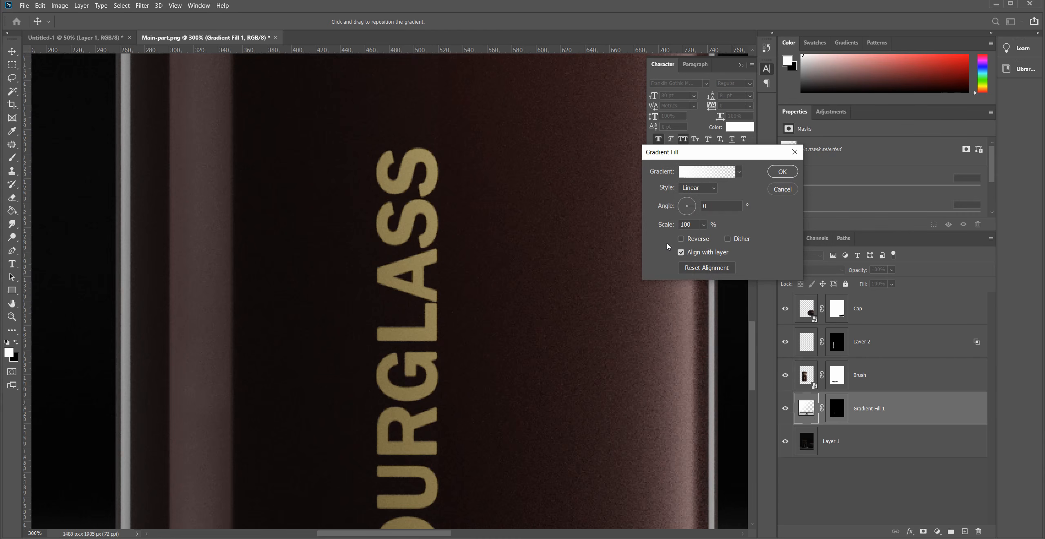
pyautogui.click(682, 239)
pyautogui.click(703, 225)
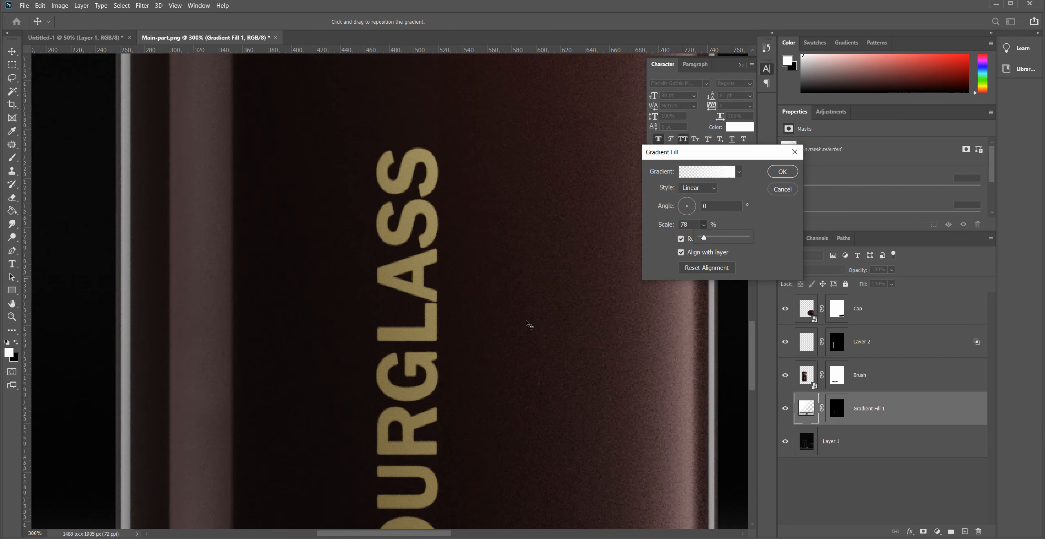
pyautogui.click(698, 188)
pyautogui.click(694, 202)
pyautogui.click(784, 173)
# Move Gradient Fill 1 above Layer 2 and make it linear at 40% scale, with the white shifted toward the letters' right edges
pyautogui.moveTo(809, 418)
pyautogui.mouseDown()
pyautogui.moveTo(808, 327)
pyautogui.moveTo(808, 338)
pyautogui.mouseUp()
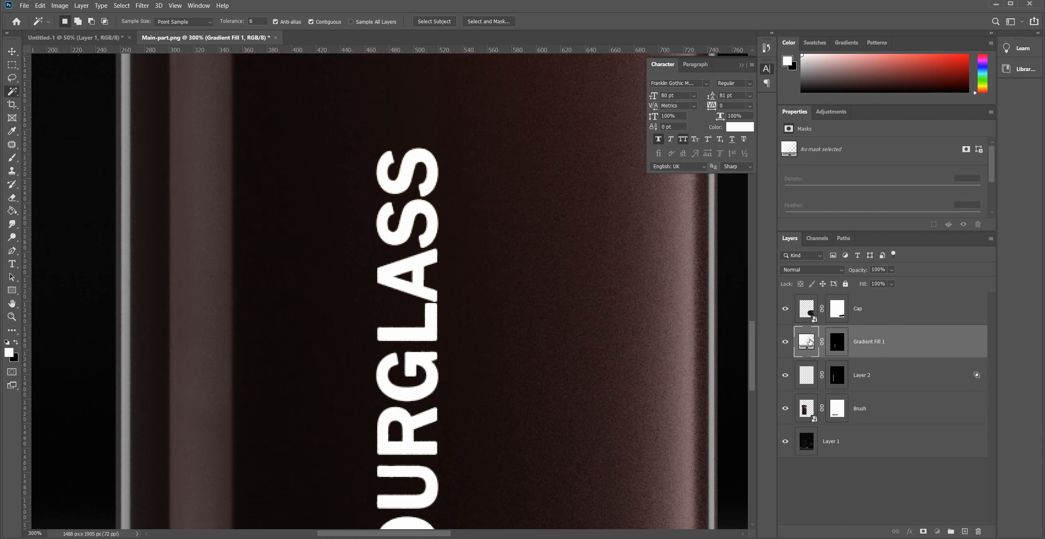
pyautogui.doubleClick(810, 342)
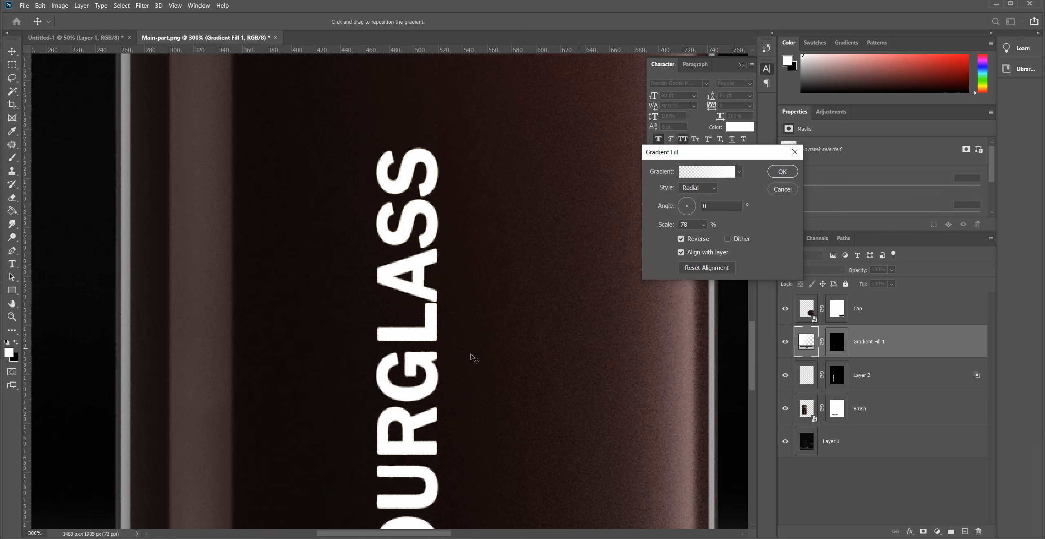
pyautogui.press('Return')
pyautogui.doubleClick(811, 350)
pyautogui.click(698, 188)
pyautogui.click(696, 196)
pyautogui.moveTo(425, 335); pyautogui.dragTo(585, 328)
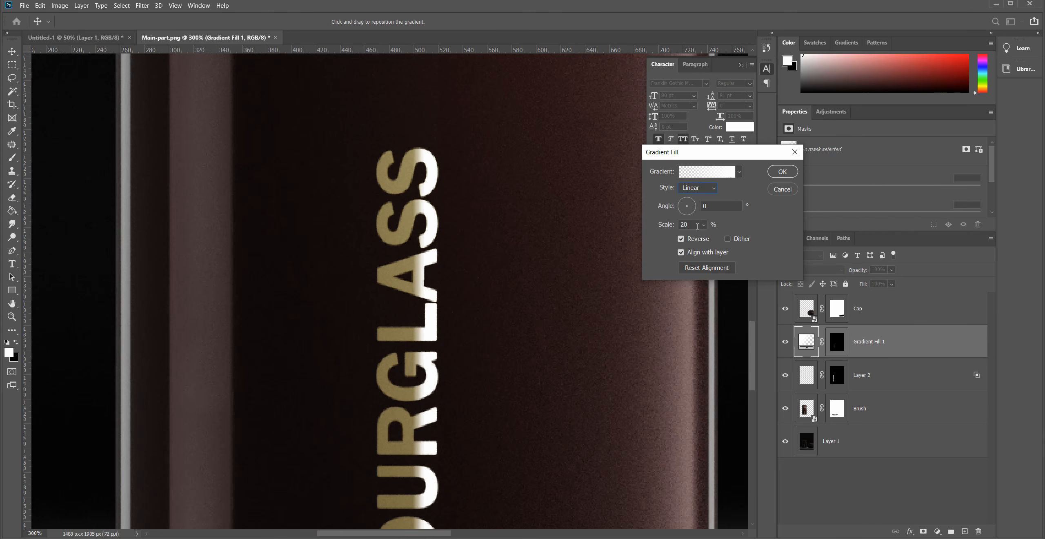
pyautogui.press('Return')
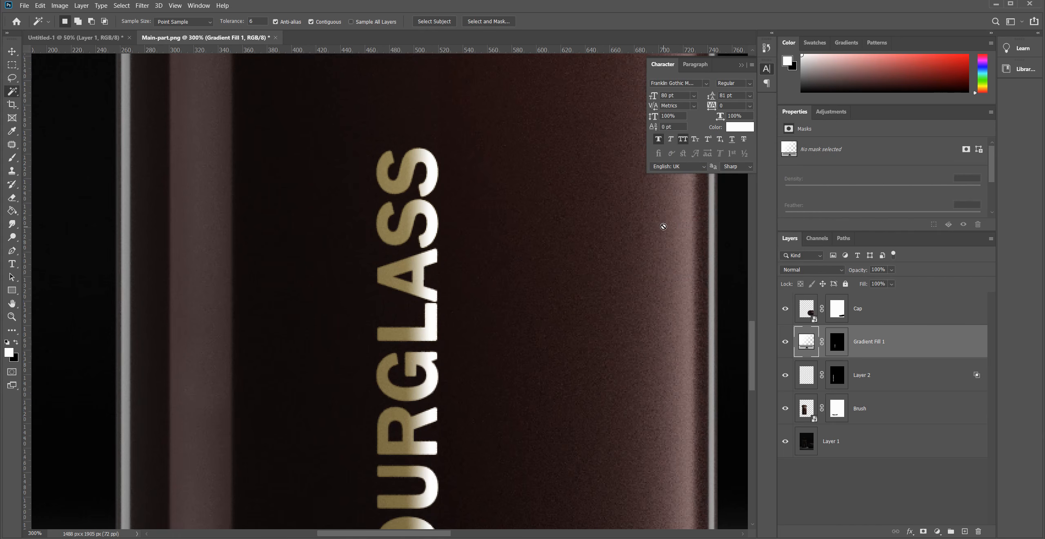
# Fine-tune the gradient's position across the HOURGLASS letters and turn on dithering
pyautogui.doubleClick(799, 339)
pyautogui.moveTo(472, 320)
pyautogui.mouseDown()
pyautogui.moveTo(455, 324)
pyautogui.moveTo(467, 323)
pyautogui.mouseUp()
pyautogui.moveTo(493, 373); pyautogui.dragTo(479, 216)
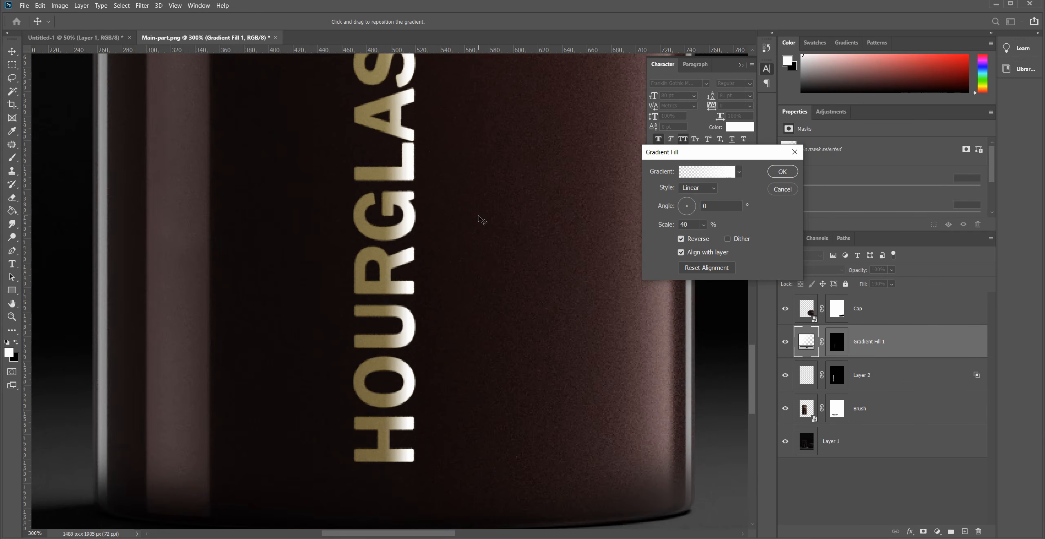
pyautogui.moveTo(527, 192); pyautogui.dragTo(529, 241)
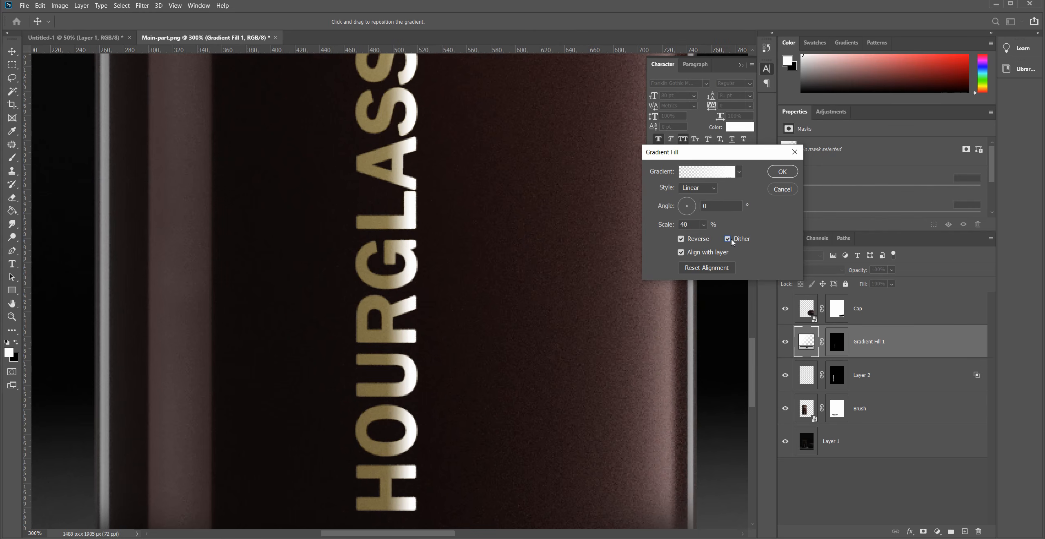
pyautogui.click(781, 172)
# Lower Gradient Fill 1's opacity to 44%, comparing the lettering with the layer hidden and shown
pyautogui.moveTo(859, 274); pyautogui.dragTo(842, 274)
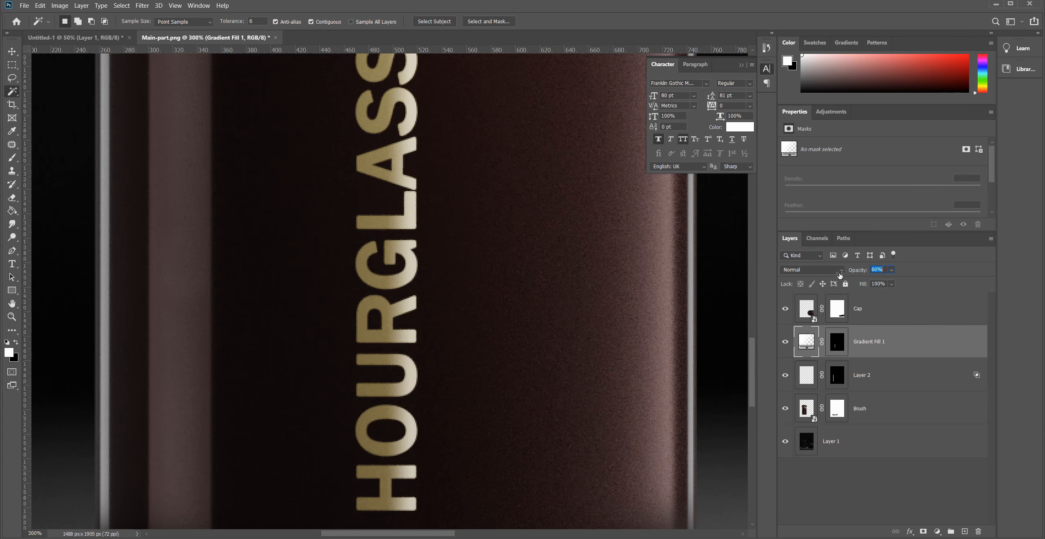
pyautogui.press('h')
pyautogui.keyDown('alt'); pyautogui.scroll(-2, 444, 313); pyautogui.keyUp('alt')
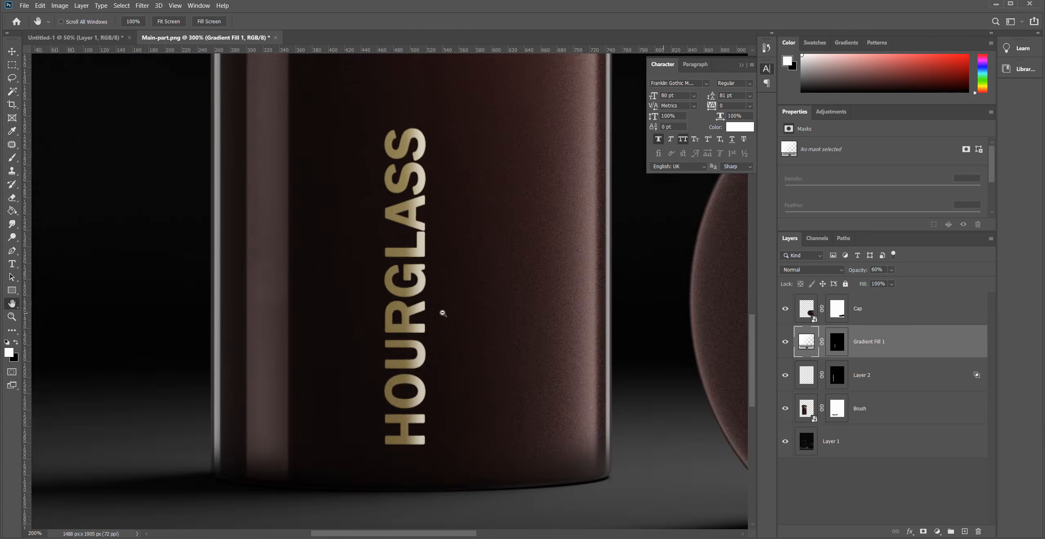
pyautogui.click(788, 347)
pyautogui.click(788, 348)
pyautogui.click(789, 348)
pyautogui.moveTo(866, 267); pyautogui.dragTo(861, 275)
pyautogui.moveTo(535, 306); pyautogui.dragTo(486, 253)
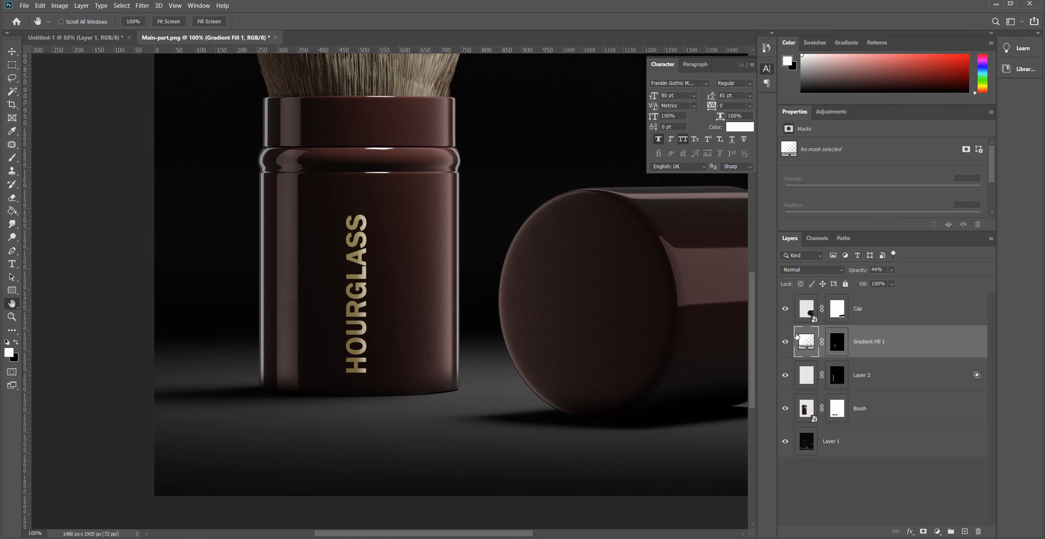
# Move Gradient Fill 1 below Layer 2 and group it with the Brush layer
pyautogui.moveTo(807, 346); pyautogui.dragTo(878, 392)
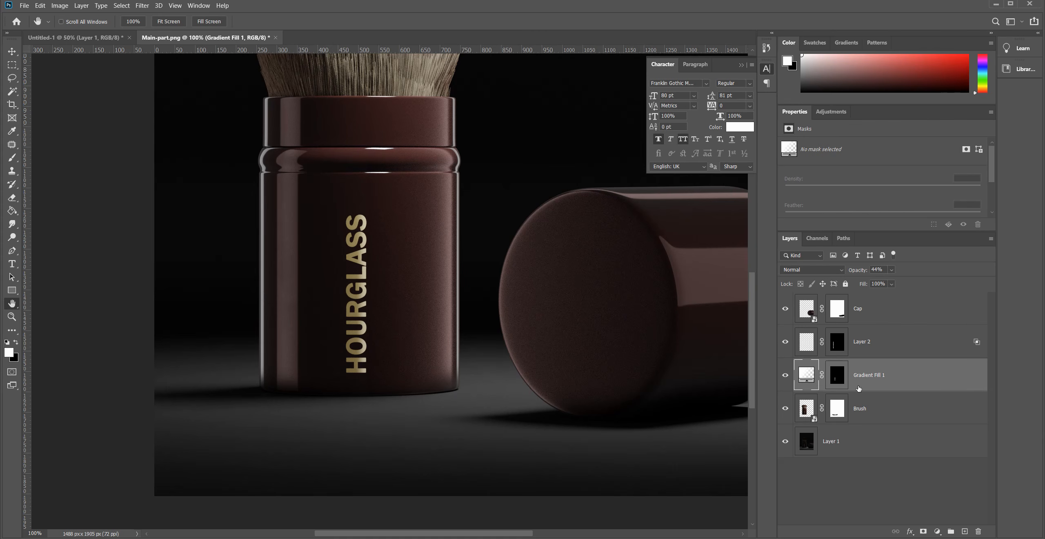
pyautogui.keyDown('shift'); pyautogui.click(879, 413); pyautogui.keyUp('shift')
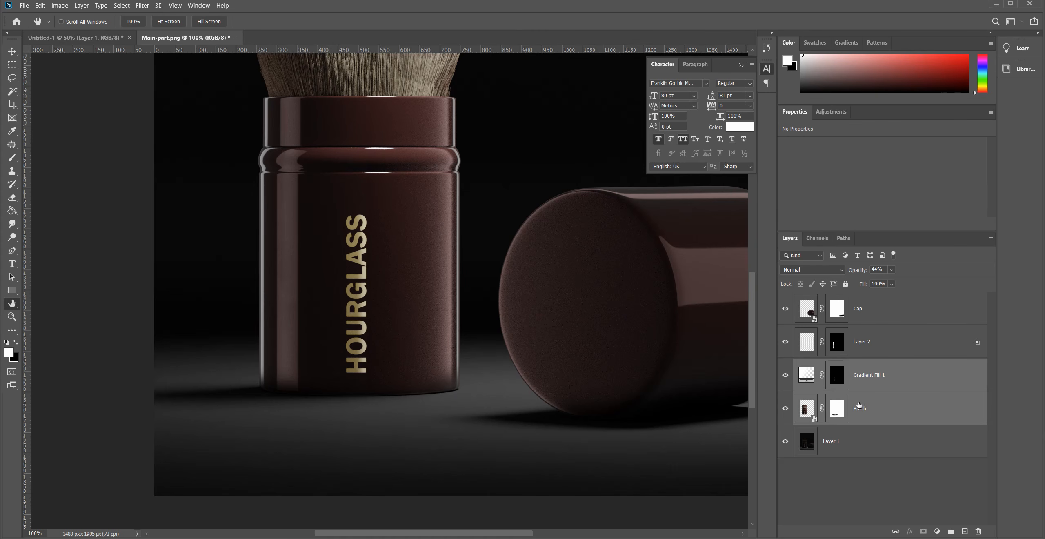
pyautogui.hotkey('ctrl', 'g')
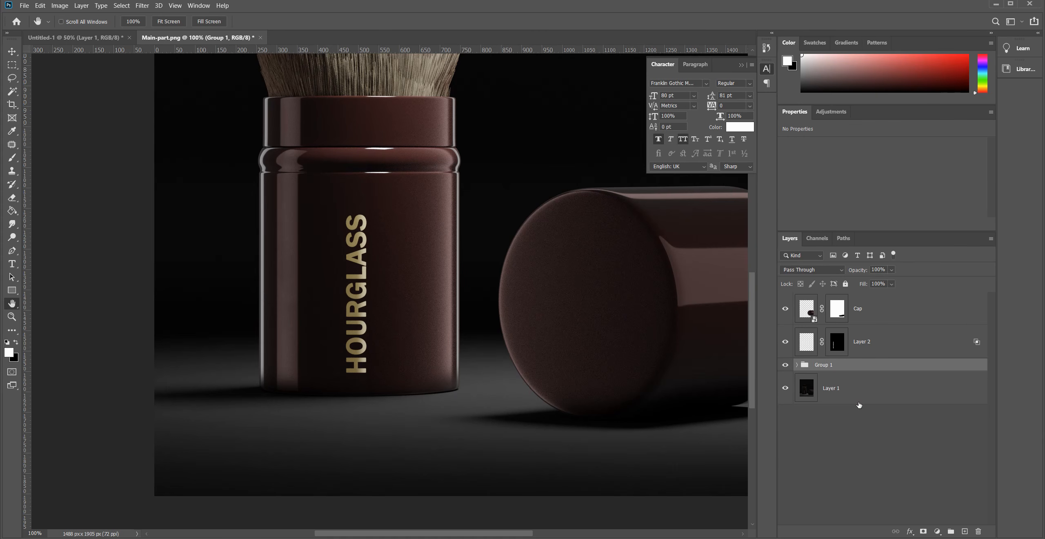
# Expand Group 1 and compare the brush with the group hidden and shown
pyautogui.click(796, 365)
pyautogui.click(785, 368)
pyautogui.click(784, 368)
pyautogui.click(785, 368)
pyautogui.click(784, 368)
pyautogui.click(784, 367)
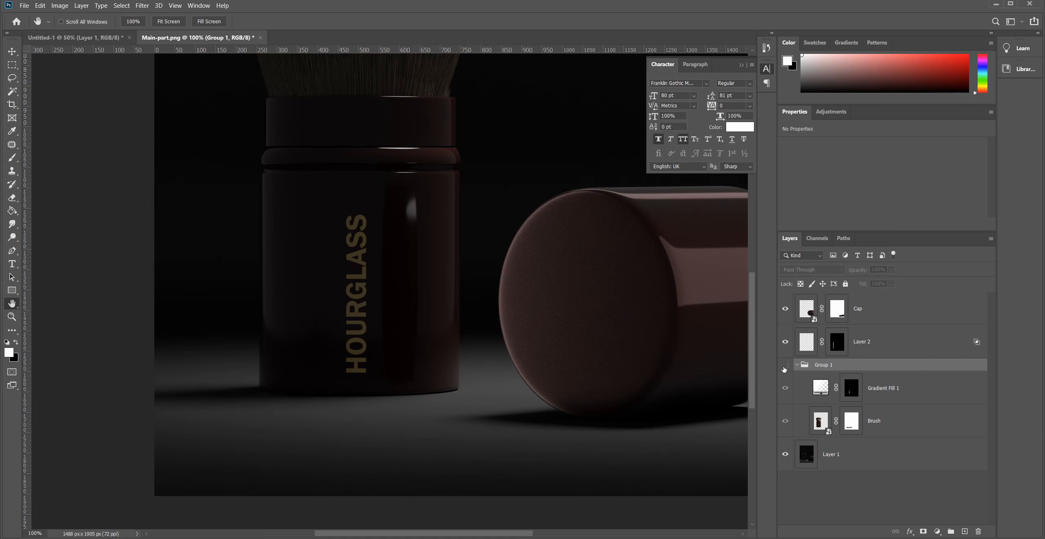
pyautogui.click(784, 367)
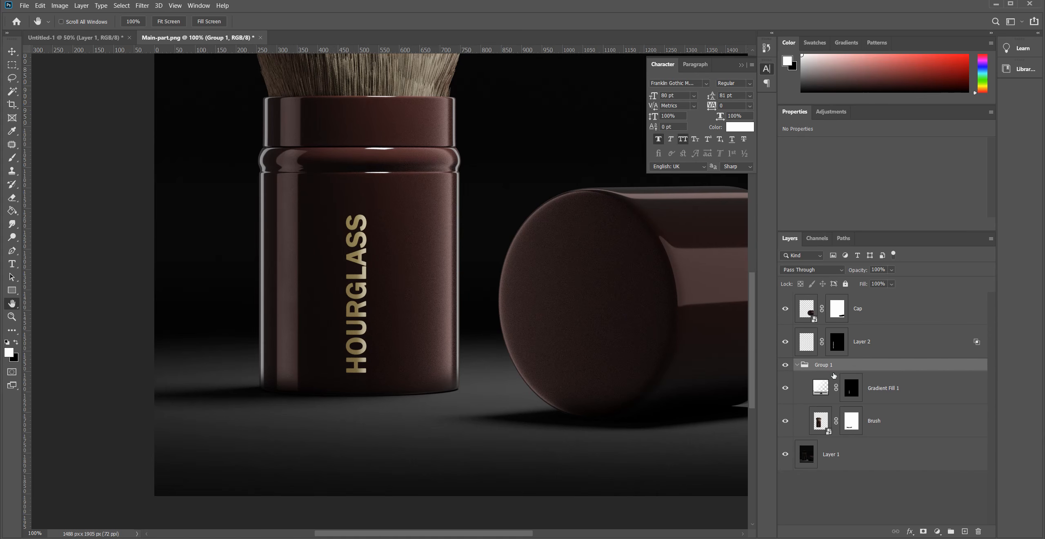
# Add a Curves adjustment layer above Gradient Fill 1 inside Group 1
pyautogui.moveTo(382, 222); pyautogui.dragTo(401, 355)
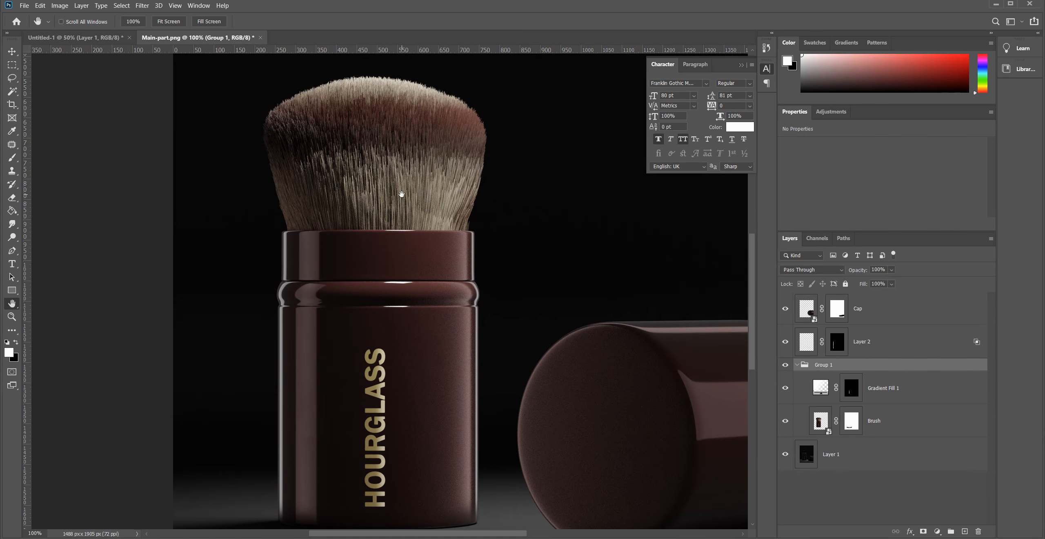
pyautogui.keyDown('alt'); pyautogui.scroll(1, 417, 210); pyautogui.keyUp('alt')
pyautogui.click(824, 391)
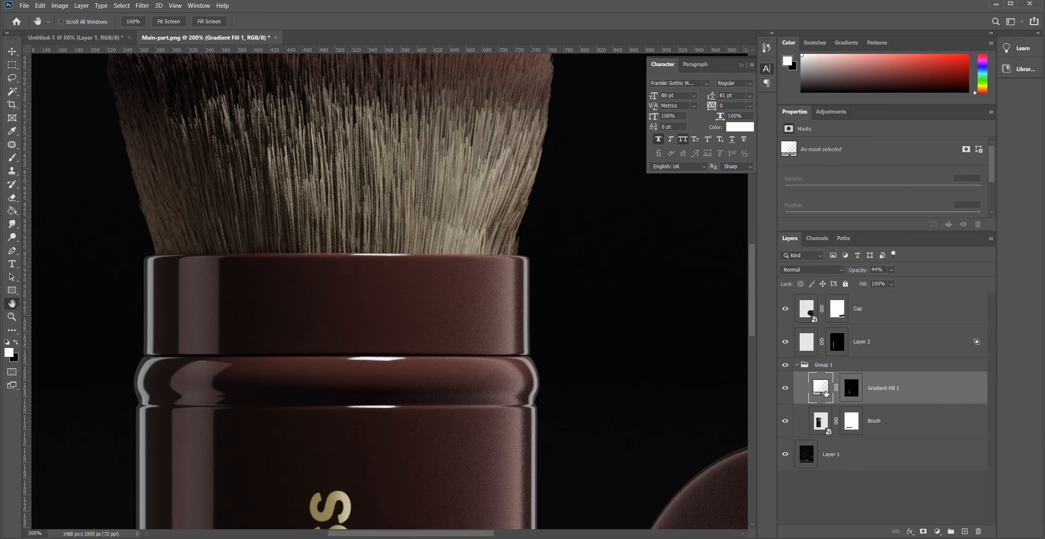
pyautogui.click(938, 531)
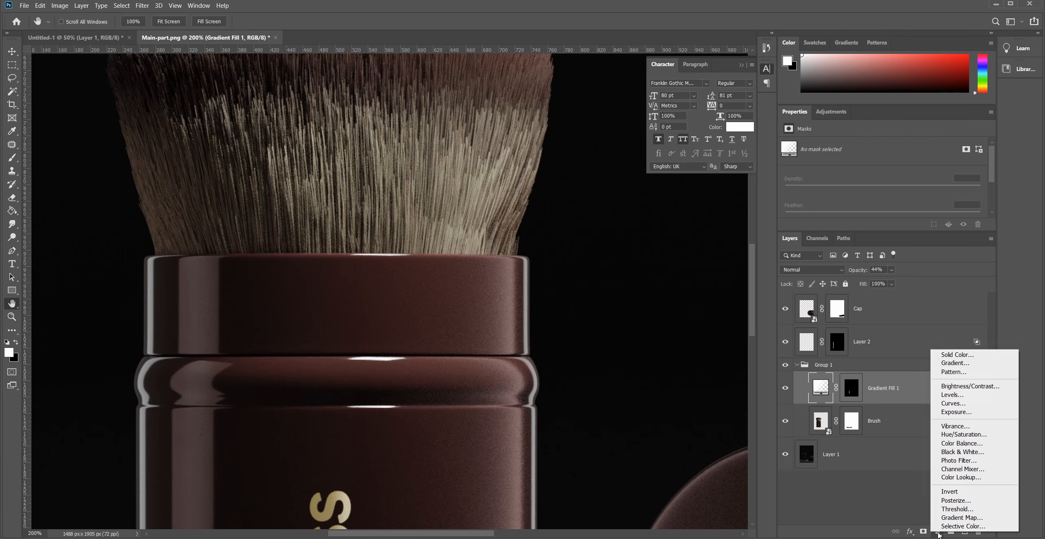
pyautogui.click(960, 405)
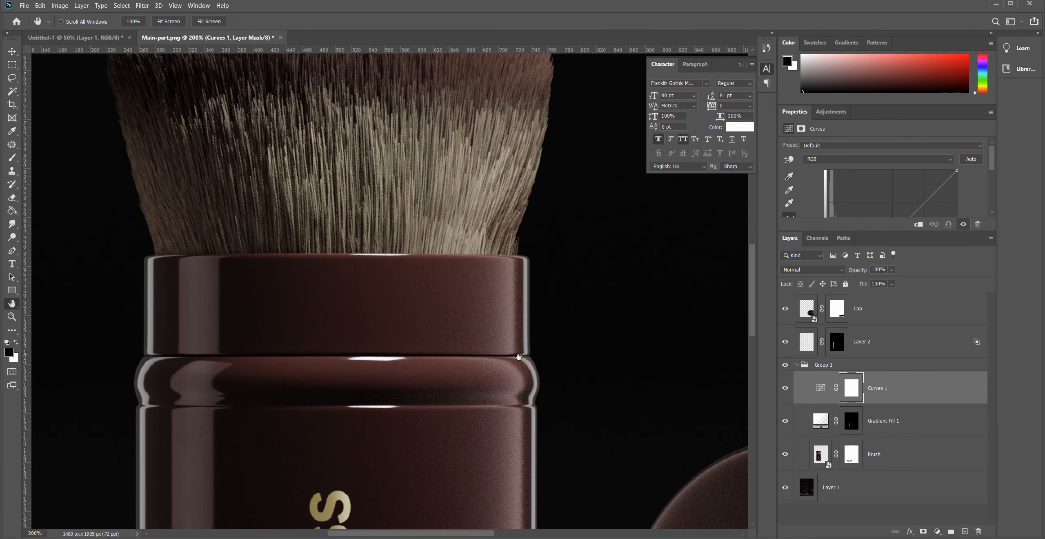
# Shape an S-curve with a shadow point at input 40, output 32 and an upper point at input 125, output 140
pyautogui.moveTo(519, 357); pyautogui.dragTo(504, 271)
pyautogui.moveTo(866, 231); pyautogui.dragTo(866, 368)
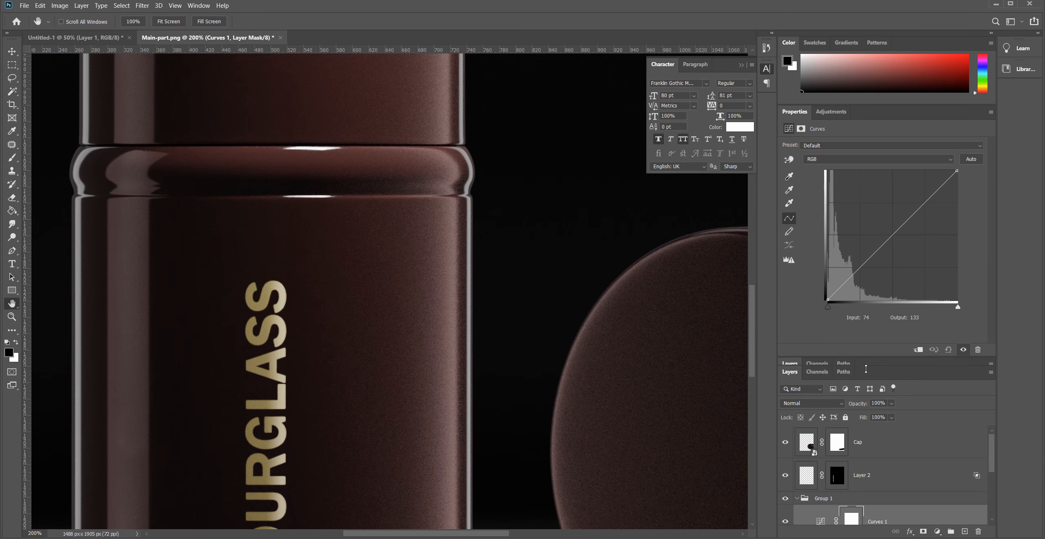
pyautogui.moveTo(849, 280); pyautogui.dragTo(849, 283)
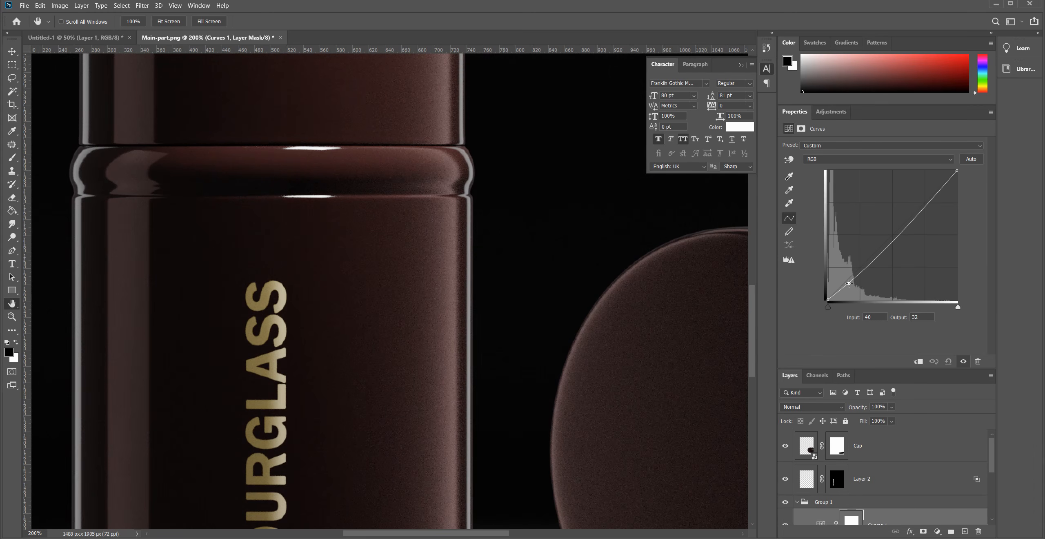
pyautogui.click(896, 237)
pyautogui.moveTo(488, 411); pyautogui.dragTo(470, 226)
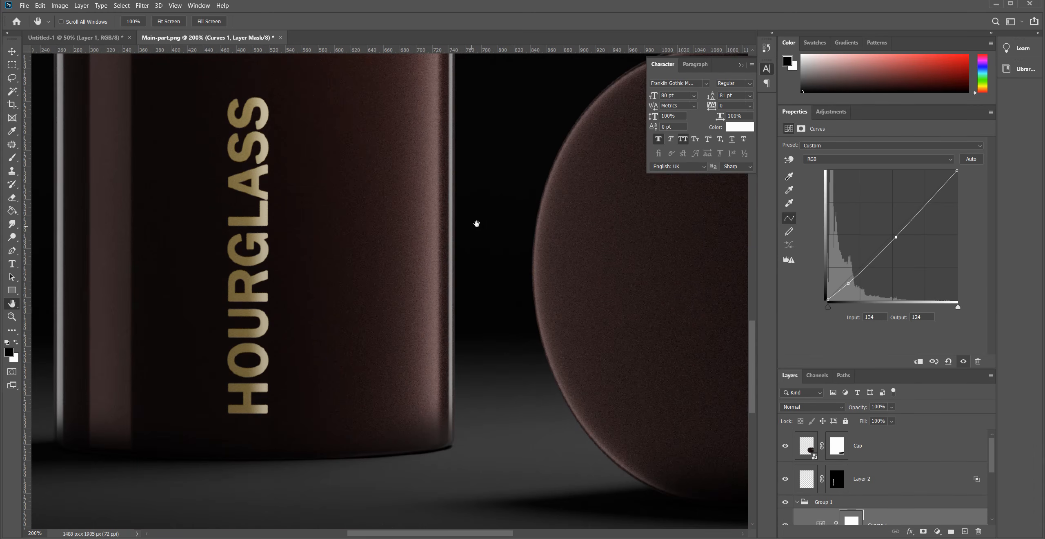
pyautogui.moveTo(896, 236); pyautogui.dragTo(893, 228)
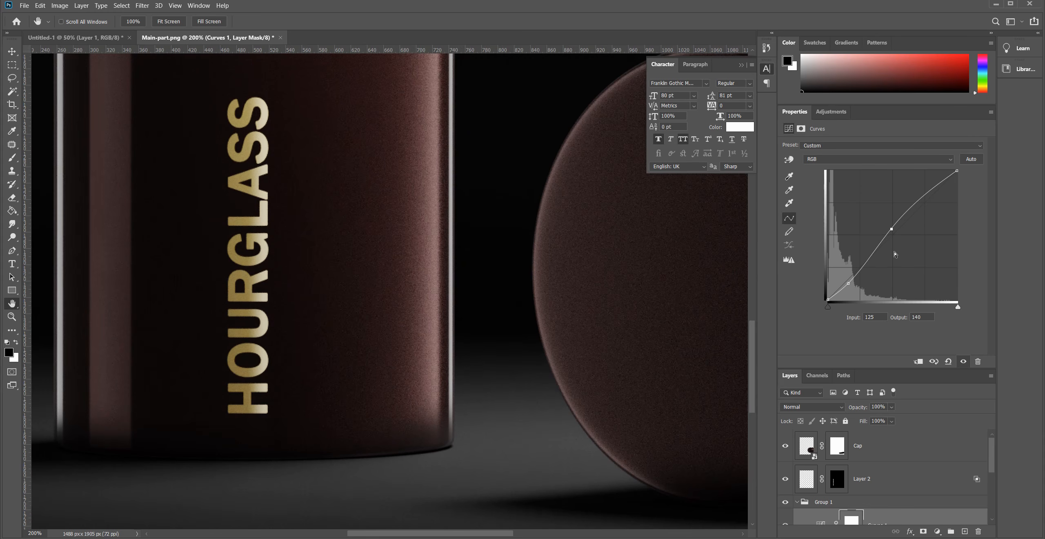
# Clip Curves 1 to Gradient Fill 1 and check the effect along the handle and bristles
pyautogui.scroll(-2, 858, 495)
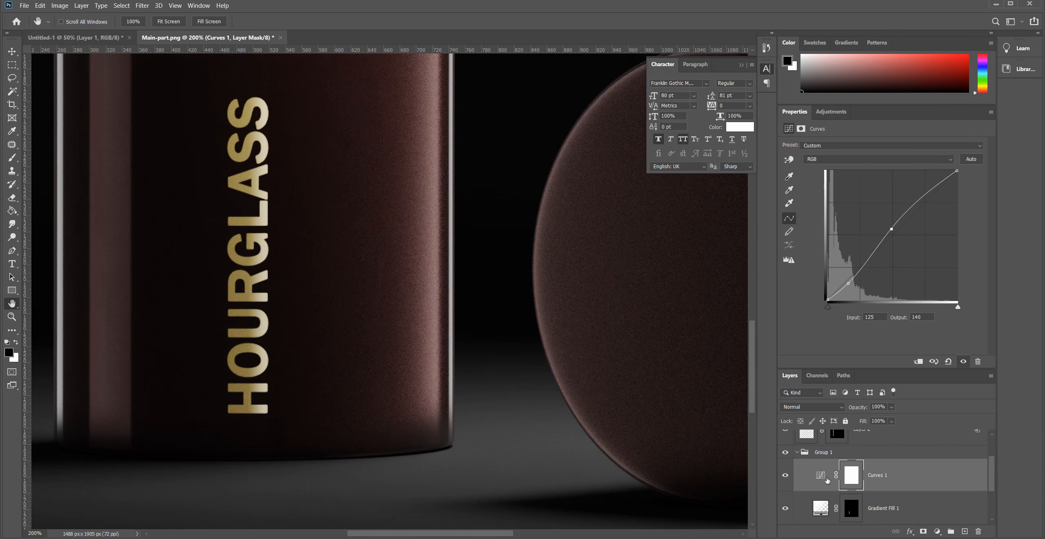
pyautogui.keyDown('alt'); pyautogui.click(828, 481); pyautogui.keyUp('alt')
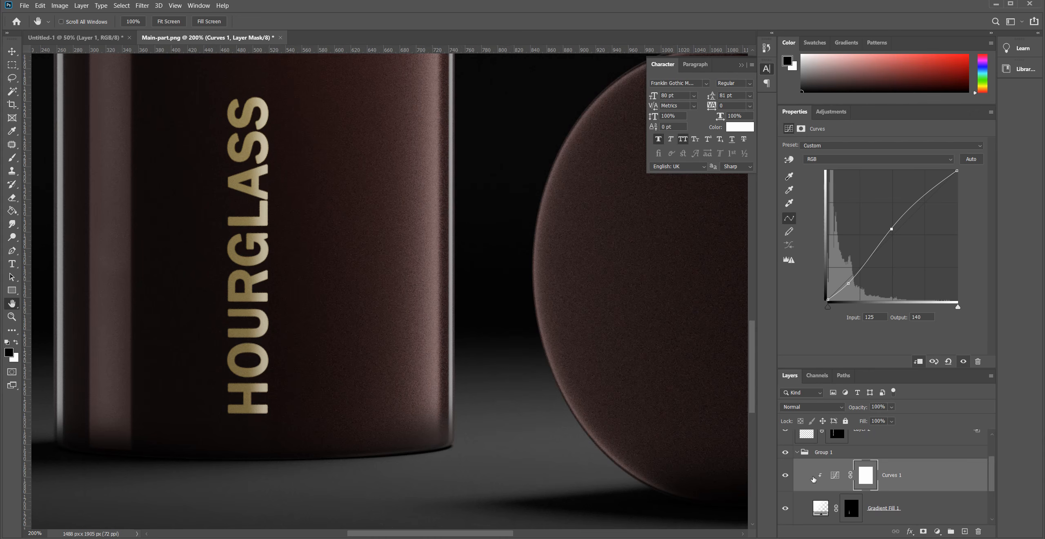
pyautogui.scroll(-1, 816, 483)
pyautogui.moveTo(373, 172); pyautogui.dragTo(446, 327)
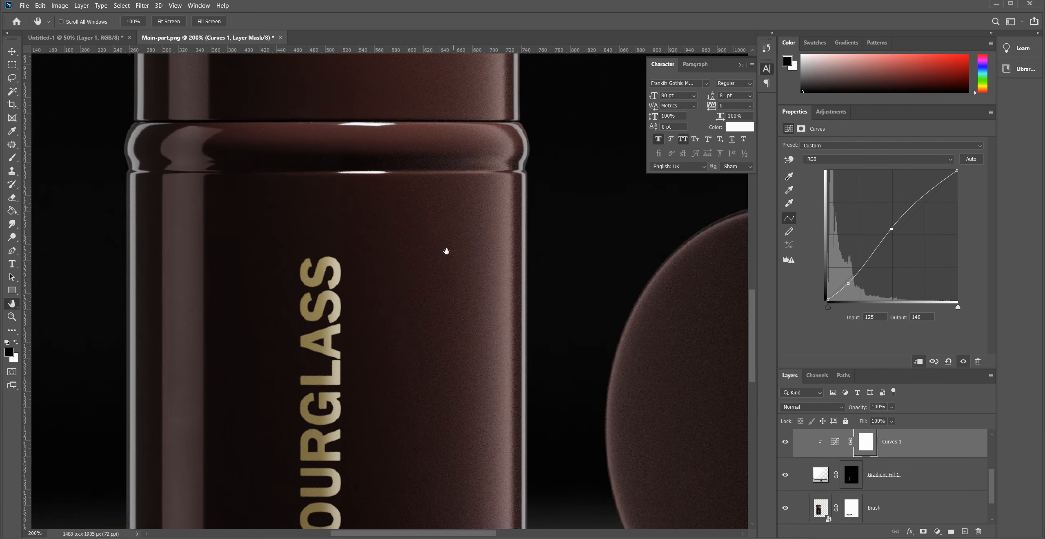
pyautogui.moveTo(453, 211); pyautogui.dragTo(440, 322)
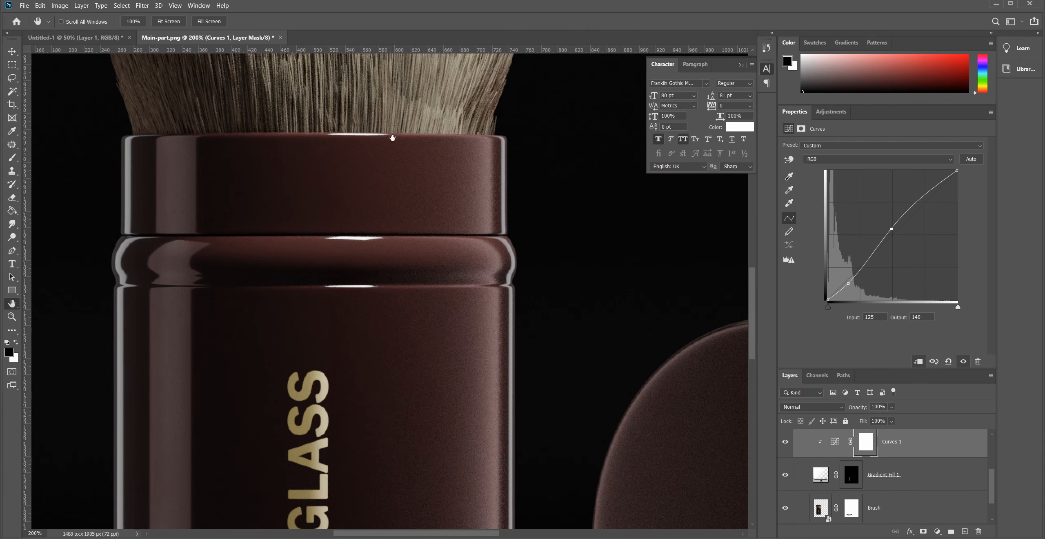
# Steepen the curve slightly and move Curves 1 below Gradient Fill 1, clipped to the Brush layer
pyautogui.moveTo(849, 284); pyautogui.dragTo(850, 285)
pyautogui.moveTo(892, 229); pyautogui.dragTo(889, 226)
pyautogui.moveTo(854, 471); pyautogui.dragTo(835, 483)
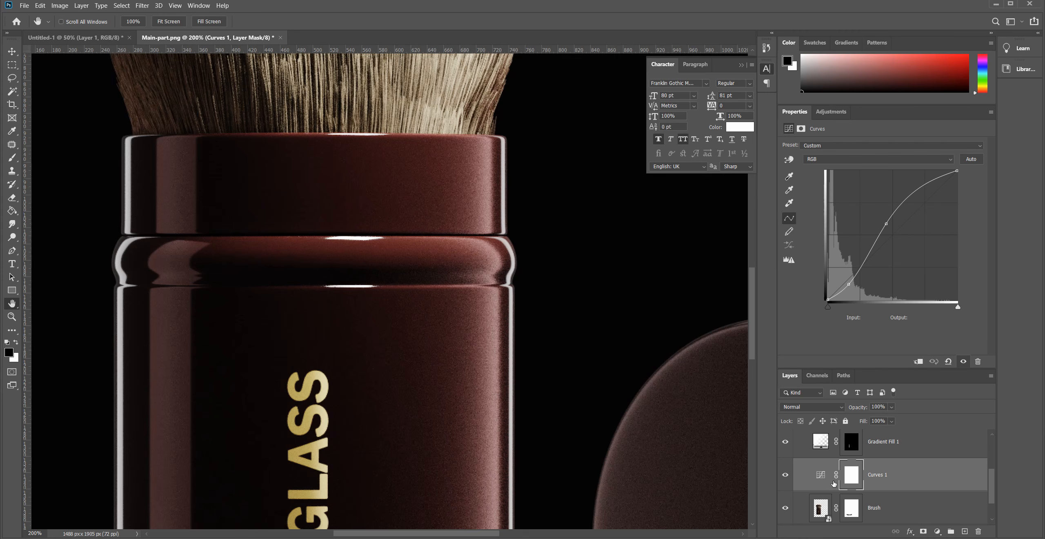
pyautogui.hotkey('ctrl', 'alt', 'g')
# Refine the brush's contrast curve, setting the shadow point to input 37, output 30 and slightly lowering the upper point
pyautogui.moveTo(851, 284); pyautogui.dragTo(849, 284)
pyautogui.moveTo(889, 225); pyautogui.dragTo(888, 225)
pyautogui.moveTo(847, 284); pyautogui.dragTo(848, 284)
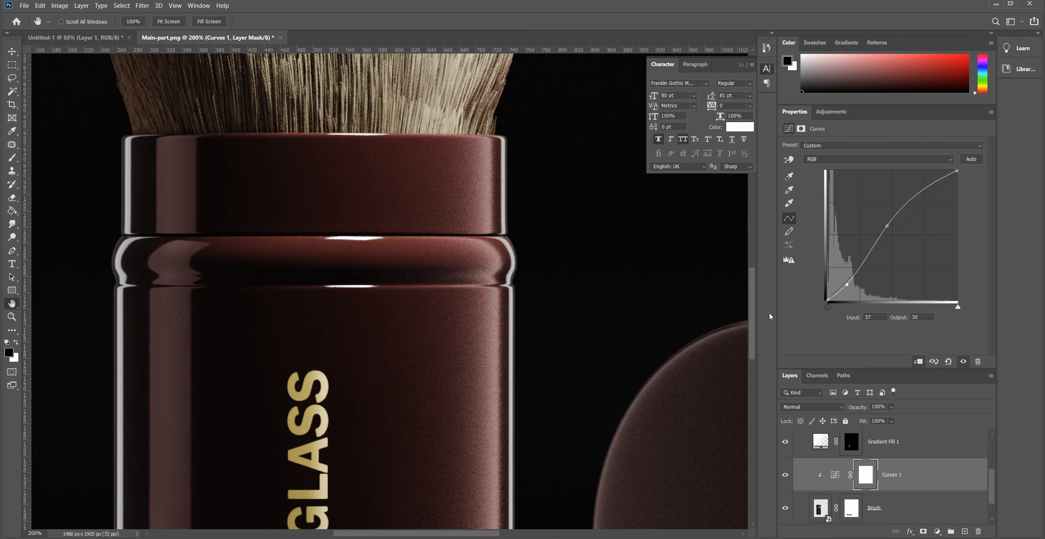
pyautogui.keyDown('alt'); pyautogui.click(485, 318); pyautogui.keyUp('alt')
pyautogui.keyDown('alt'); pyautogui.click(484, 318); pyautogui.keyUp('alt')
pyautogui.keyDown('ctrl'); pyautogui.click(395, 347); pyautogui.keyUp('ctrl')
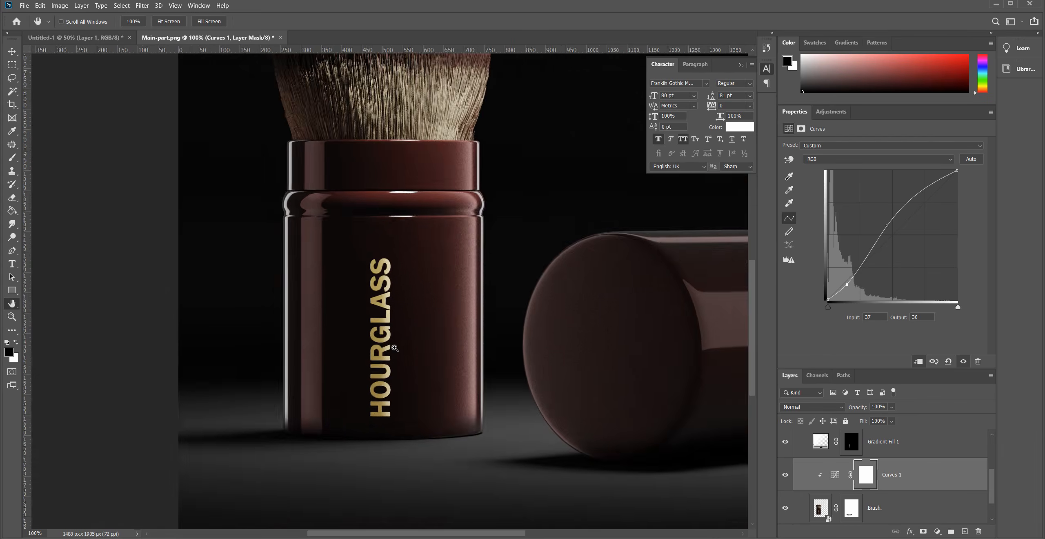
# Compare the brush handle and bristles with and without the Curves 1 adjustment, up close and in the overall view
pyautogui.keyDown('ctrl'); pyautogui.click(395, 347); pyautogui.keyUp('ctrl')
pyautogui.click(785, 475)
pyautogui.click(785, 475)
pyautogui.click(785, 475)
pyautogui.click(785, 474)
pyautogui.click(784, 475)
pyautogui.click(785, 475)
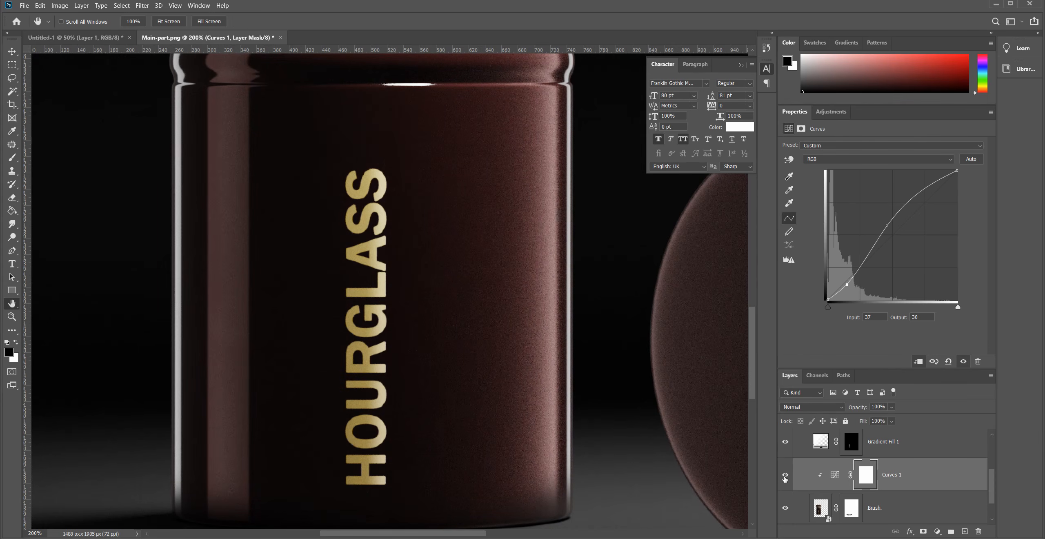
pyautogui.click(822, 514)
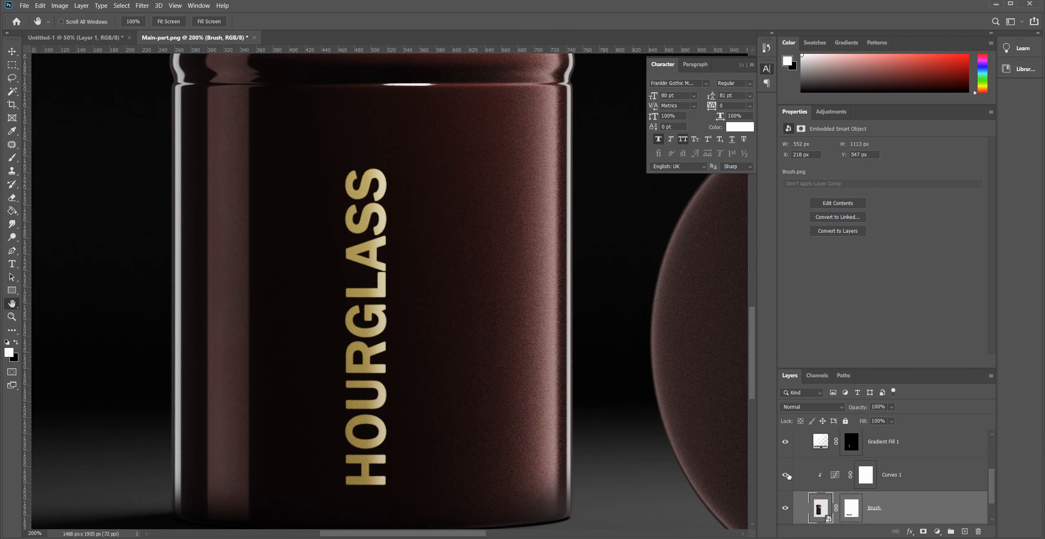
pyautogui.click(829, 477)
pyautogui.scroll(-1, 829, 479)
pyautogui.scroll(1, 829, 481)
pyautogui.click(784, 475)
pyautogui.click(784, 475)
pyautogui.click(782, 475)
pyautogui.click(781, 476)
pyautogui.keyDown('alt'); pyautogui.scroll(-2, 485, 324); pyautogui.keyUp('alt')
pyautogui.moveTo(562, 329); pyautogui.dragTo(499, 342)
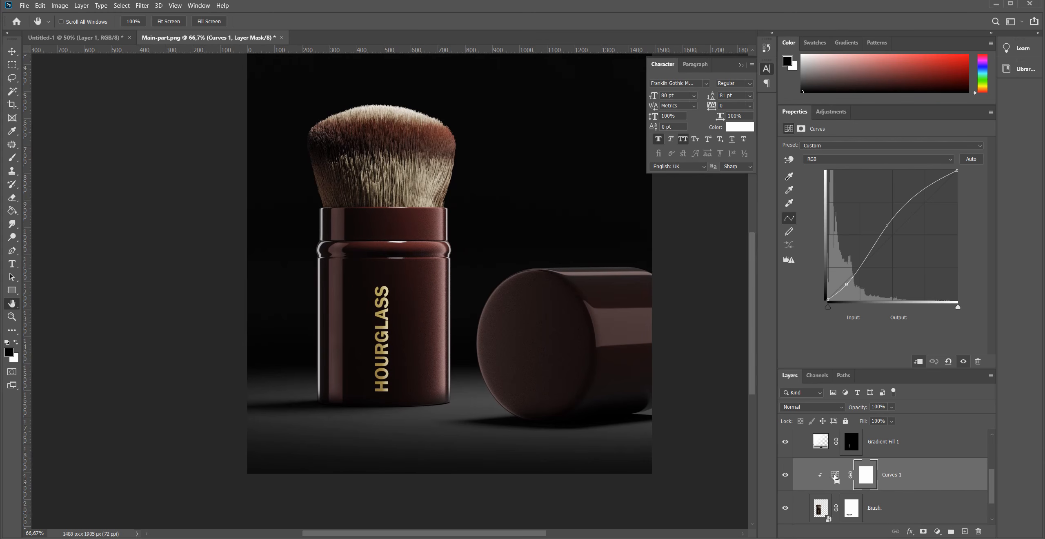
# Duplicate the Curves 1 adjustment and place the copy above the Cap layer
pyautogui.hotkey('ctrl', 'j')
pyautogui.scroll(1, 839, 469)
pyautogui.moveTo(824, 511); pyautogui.dragTo(847, 469)
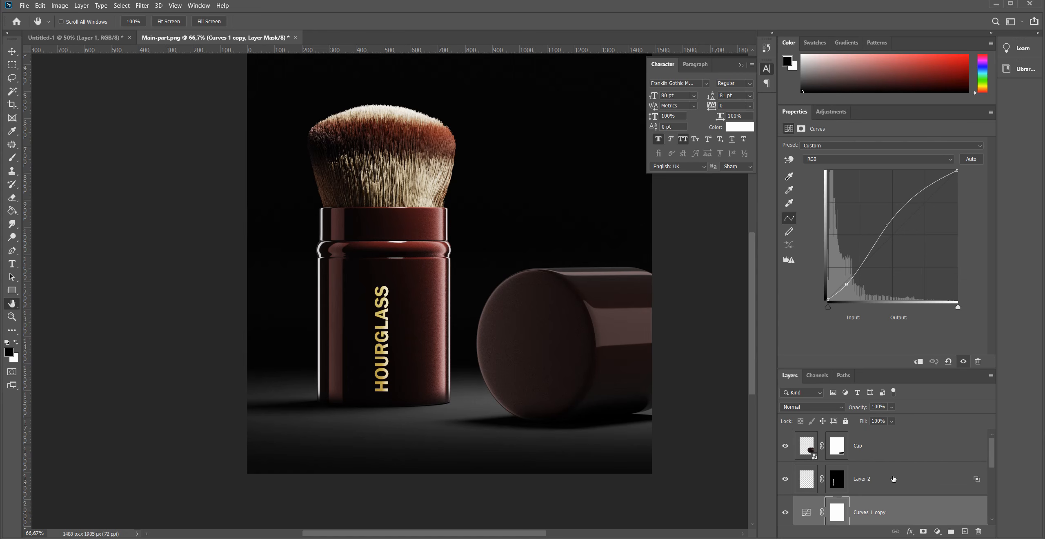
pyautogui.moveTo(817, 501); pyautogui.dragTo(842, 432)
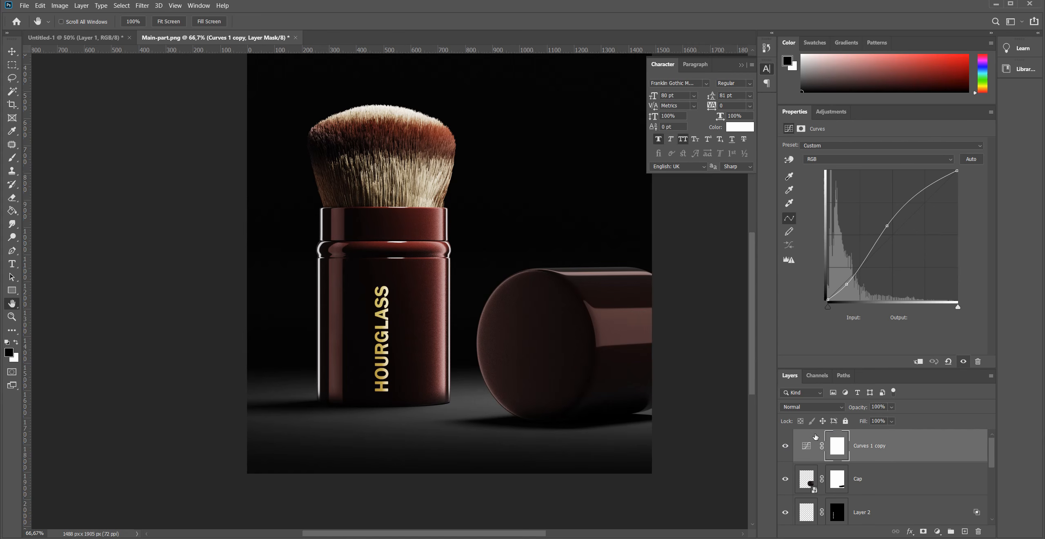
# Group Curves 1 copy with the Cap layer and move the group below Layer 2, directly above Group 1
pyautogui.moveTo(866, 368); pyautogui.dragTo(866, 260)
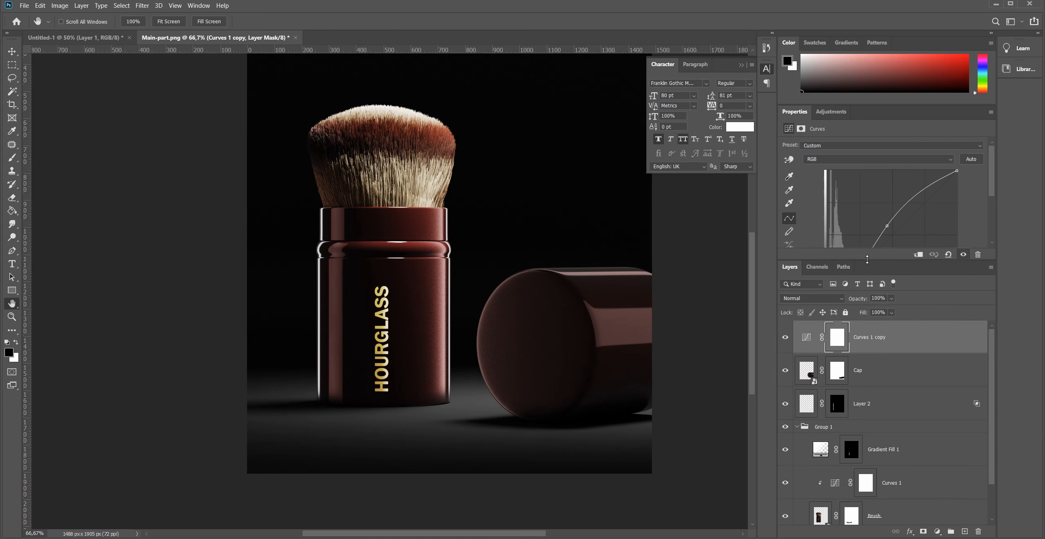
pyautogui.keyDown('shift'); pyautogui.click(879, 372); pyautogui.keyUp('shift')
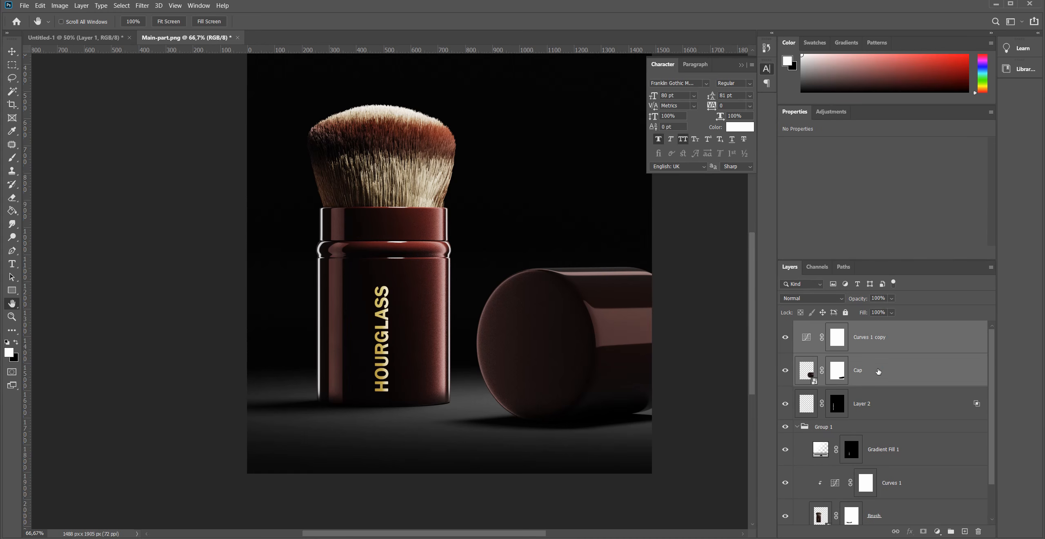
pyautogui.hotkey('ctrl', 'g')
pyautogui.moveTo(820, 327); pyautogui.dragTo(824, 360)
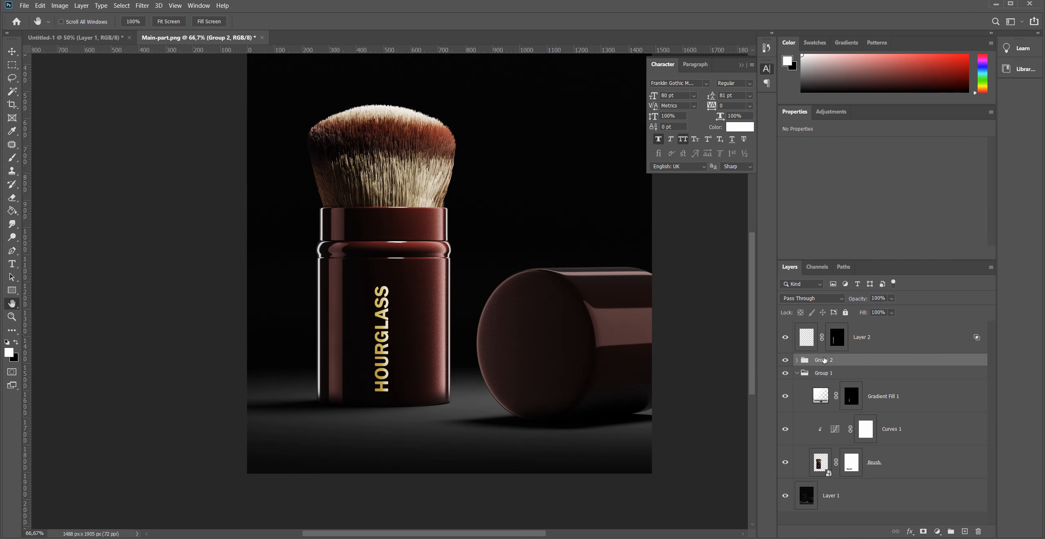
# Move Layer 2 into Group 1, above Gradient Fill 1
pyautogui.click(803, 340)
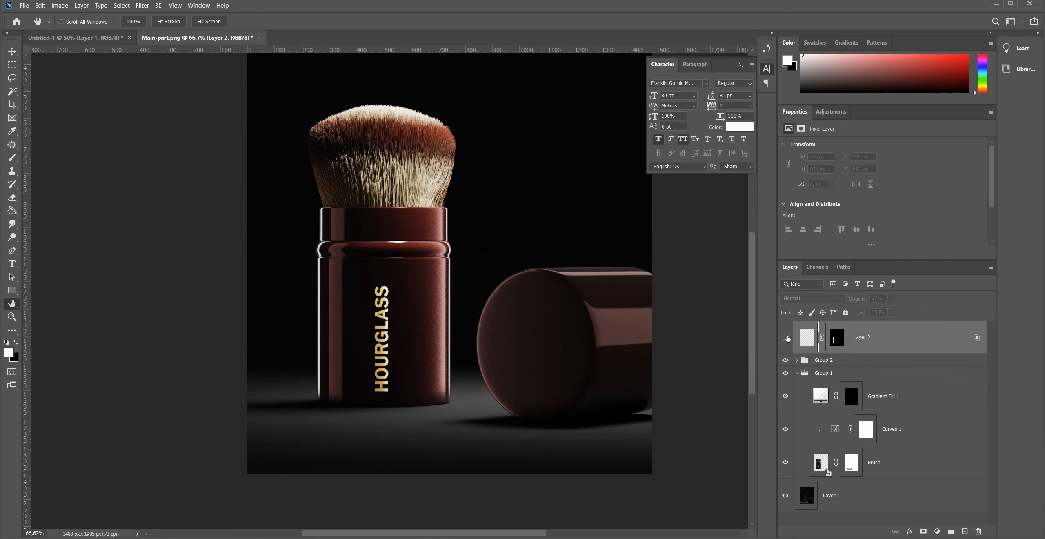
pyautogui.moveTo(807, 334); pyautogui.dragTo(831, 380)
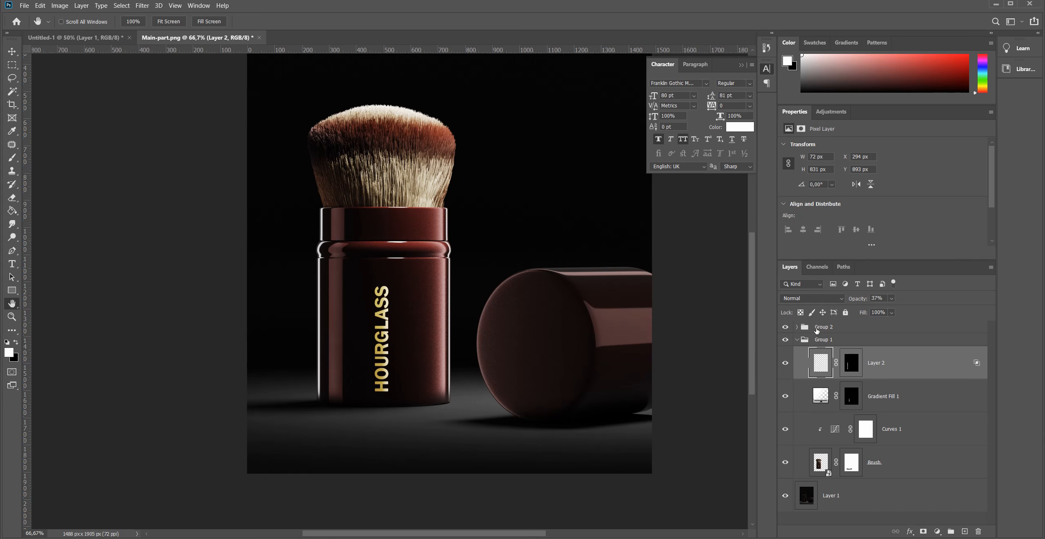
pyautogui.click(818, 331)
# Check what Layer 2 and Curves 1 each contribute to the brush by switching their visibility off and on
pyautogui.click(821, 367)
pyautogui.click(787, 364)
pyautogui.click(786, 363)
pyautogui.click(821, 398)
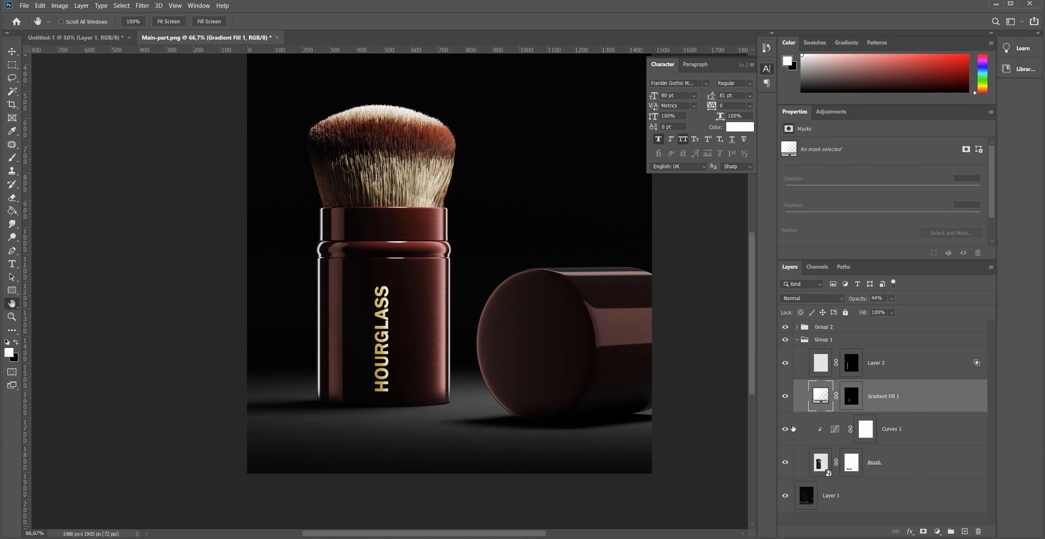
pyautogui.click(786, 430)
pyautogui.click(785, 430)
pyautogui.click(786, 429)
pyautogui.click(786, 430)
# Soften the brush's Curves 1 by lowering the upper point slightly and setting the shadow point to input 37, output 31
pyautogui.click(840, 437)
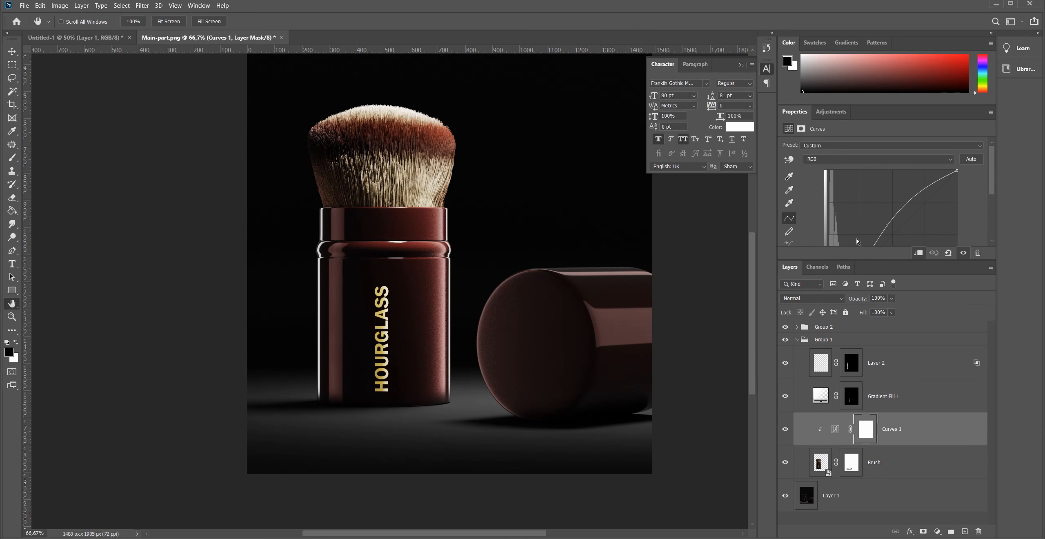
pyautogui.moveTo(859, 260); pyautogui.dragTo(859, 335)
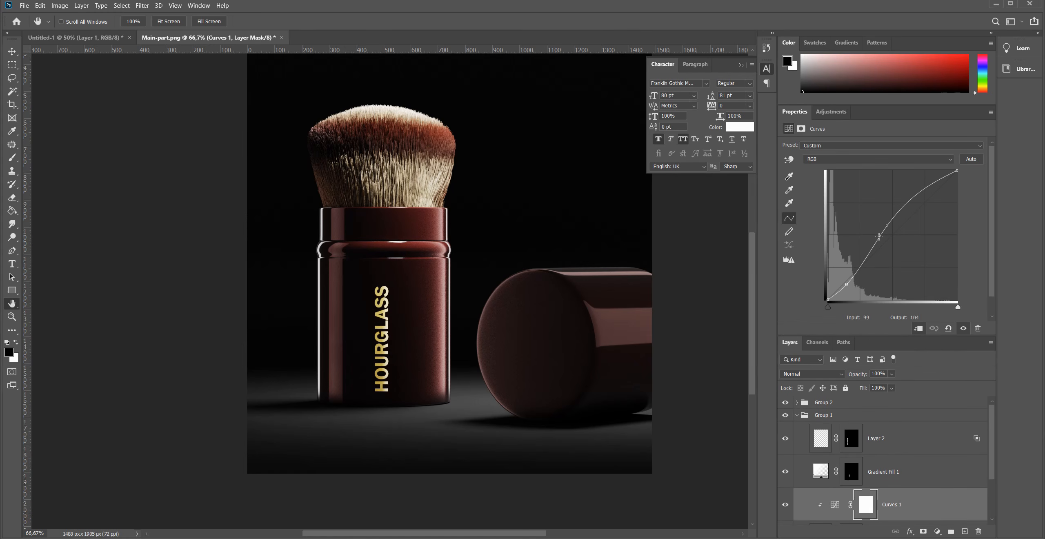
pyautogui.moveTo(888, 226); pyautogui.dragTo(892, 231)
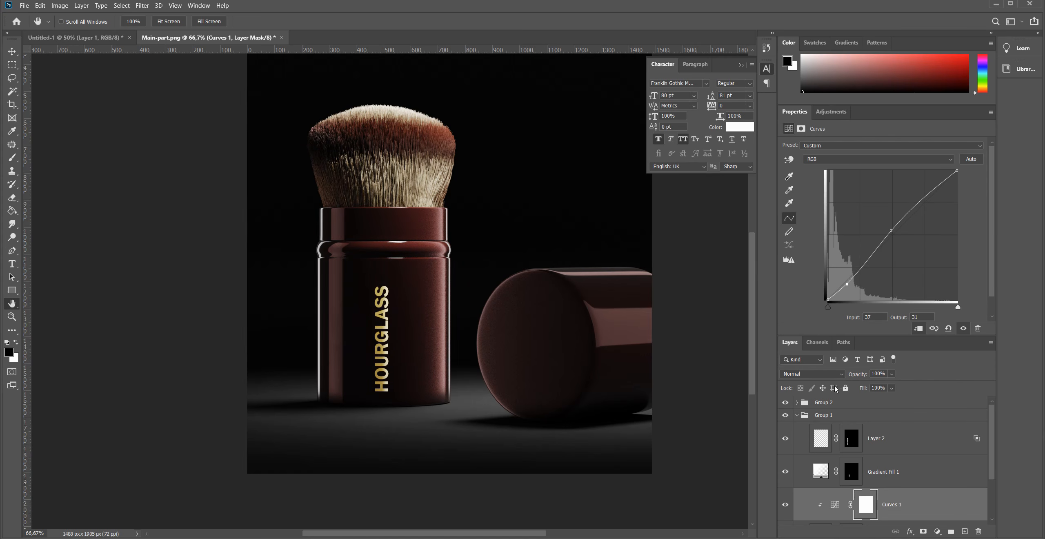
# Clip Curves 1 copy to the Cap layer inside Group 2
pyautogui.click(798, 402)
pyautogui.click(822, 425)
pyautogui.moveTo(823, 427); pyautogui.dragTo(818, 425)
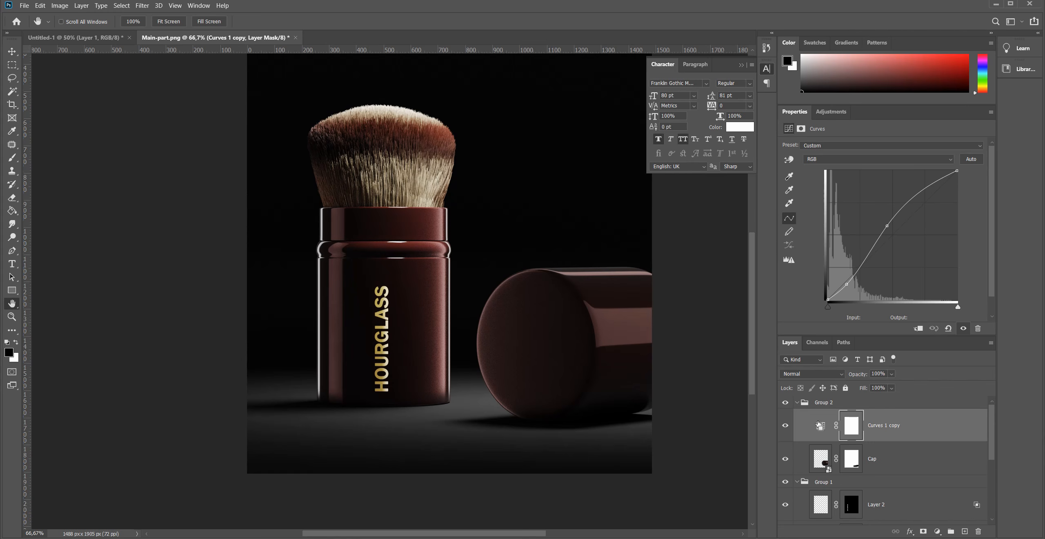
pyautogui.keyDown('alt'); pyautogui.click(819, 426); pyautogui.keyUp('alt')
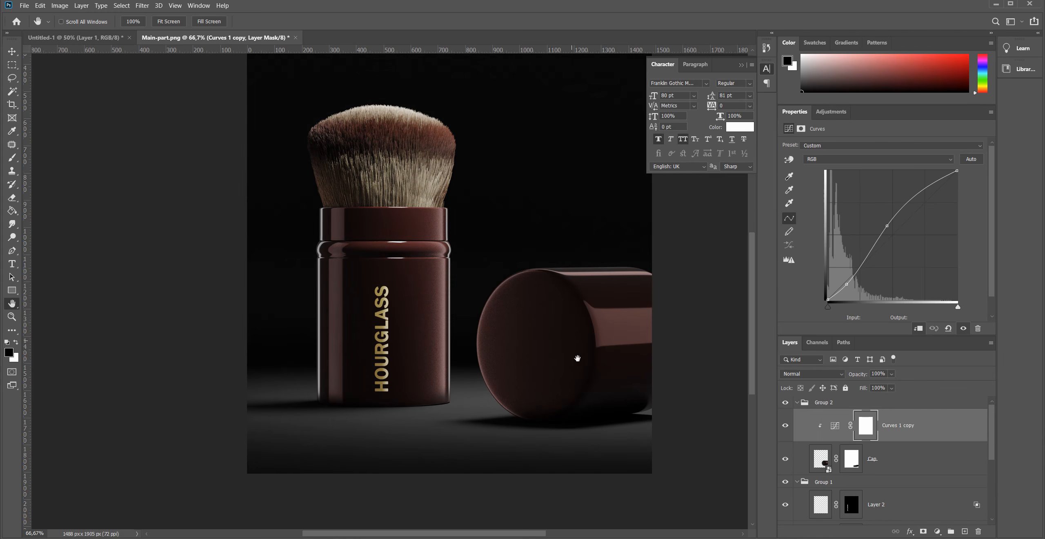
# Steepen the cap's contrast curve by raising the upper point and setting the shadow point to input 39, output 27
pyautogui.keyDown('alt'); pyautogui.scroll(3, 598, 334); pyautogui.keyUp('alt')
pyautogui.moveTo(627, 339); pyautogui.dragTo(571, 298)
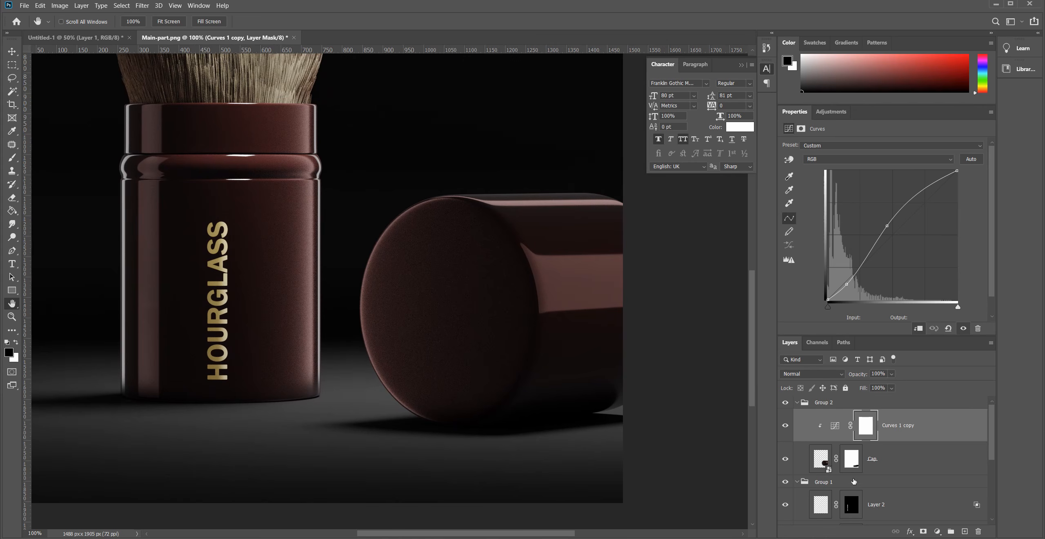
pyautogui.click(827, 461)
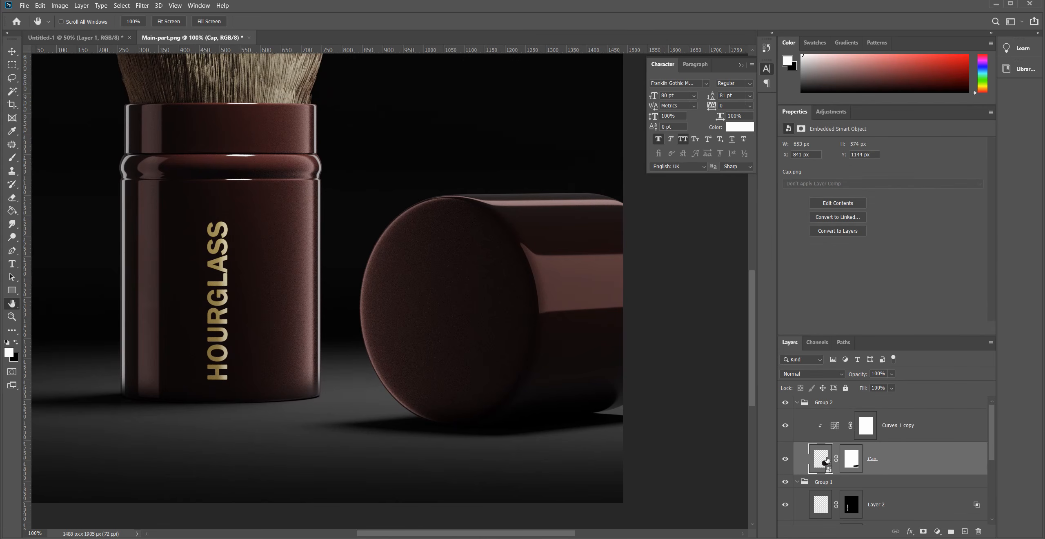
pyautogui.click(835, 425)
pyautogui.moveTo(887, 226); pyautogui.dragTo(885, 218)
pyautogui.moveTo(845, 284); pyautogui.dragTo(848, 286)
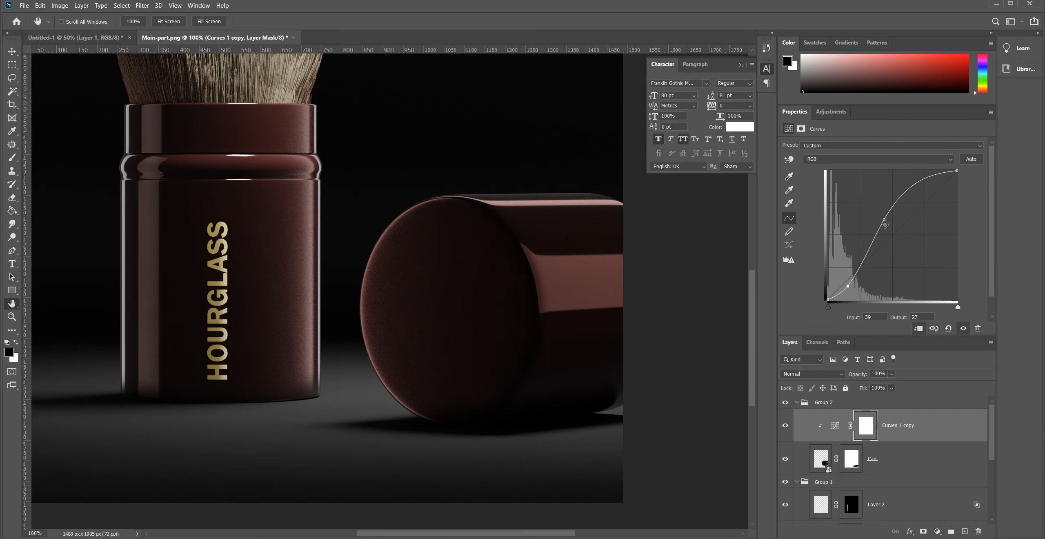
# Set the upper point of the brush's Curves 1 to input 114, output 144, and compare the brush with the cap
pyautogui.scroll(-2, 829, 480)
pyautogui.click(839, 516)
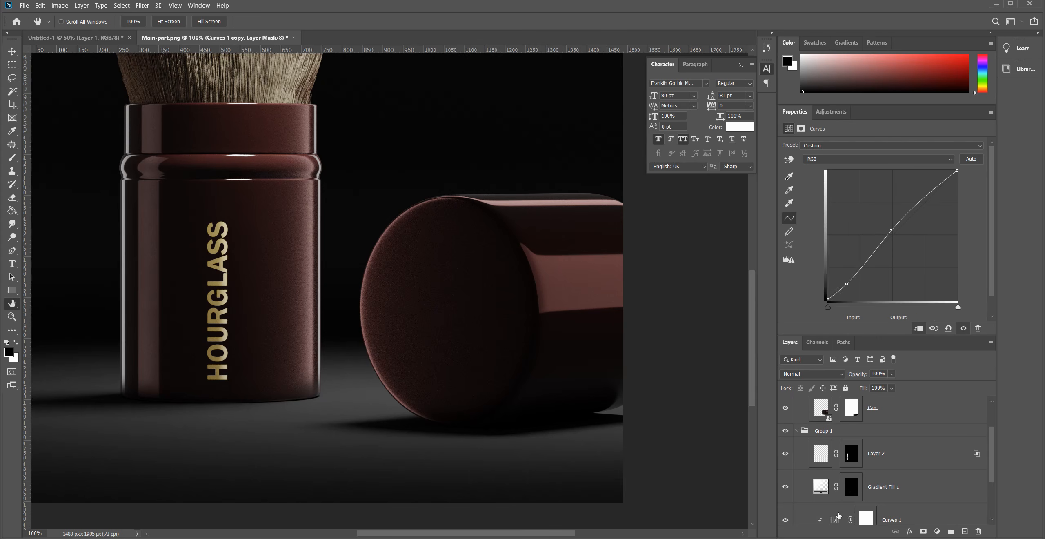
pyautogui.moveTo(890, 231); pyautogui.dragTo(886, 227)
pyautogui.keyDown('alt'); pyautogui.scroll(-2, 416, 236); pyautogui.keyUp('alt')
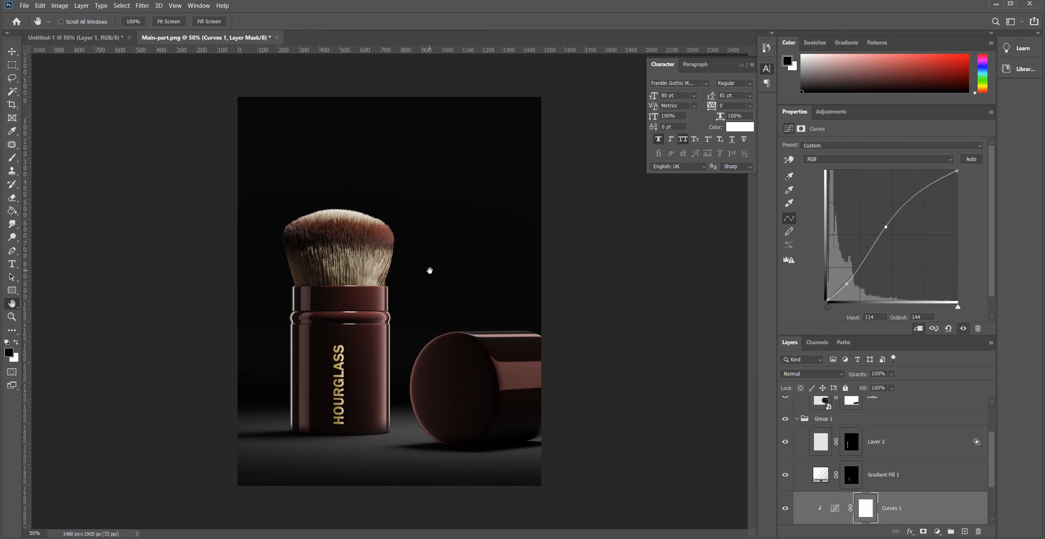
pyautogui.keyDown('alt'); pyautogui.scroll(2, 459, 346); pyautogui.keyUp('alt')
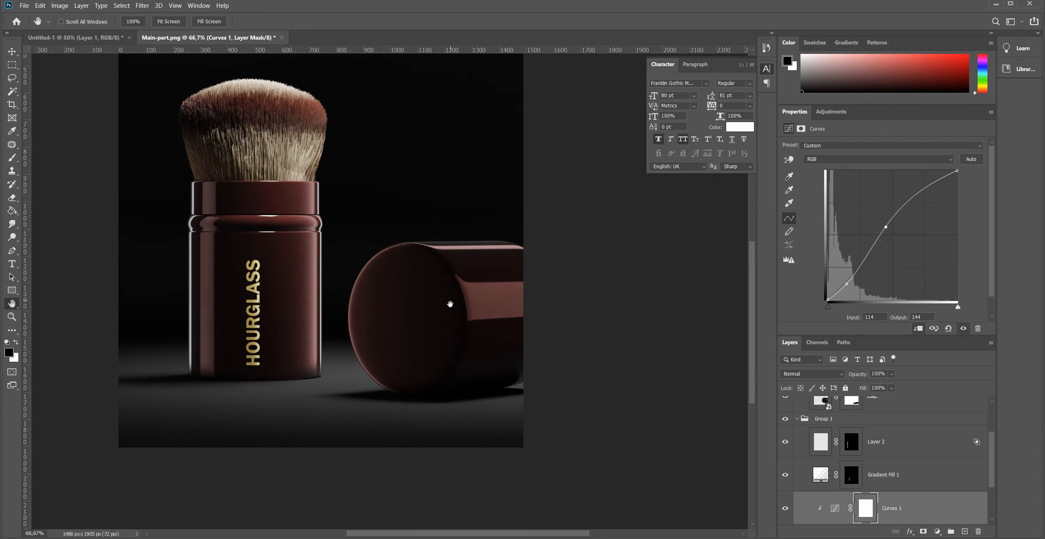
pyautogui.keyDown('alt'); pyautogui.scroll(-1, 445, 334); pyautogui.keyUp('alt')
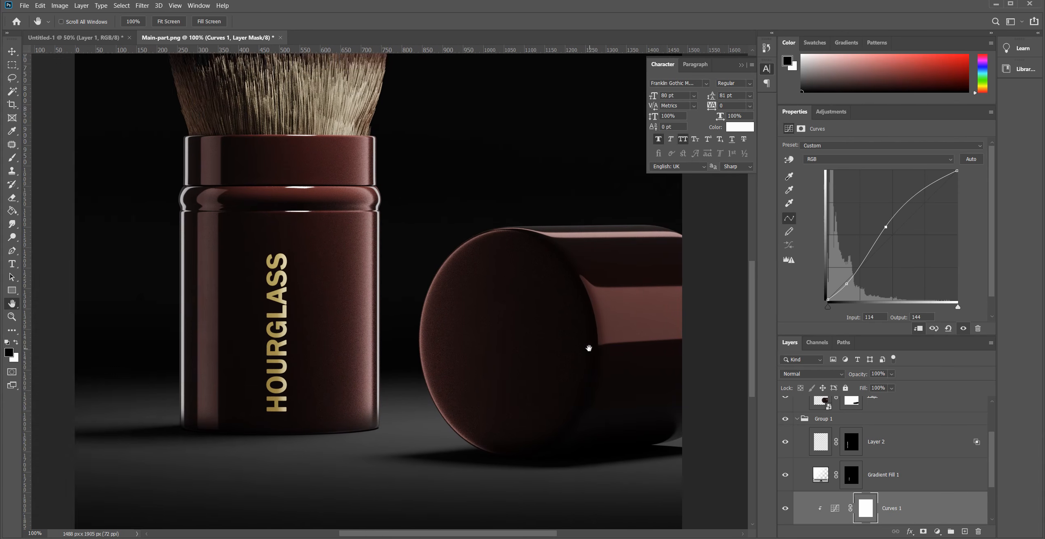
pyautogui.keyDown('alt'); pyautogui.scroll(1, 500, 329); pyautogui.keyUp('alt')
pyautogui.keyDown('alt'); pyautogui.scroll(-2, 451, 318); pyautogui.keyUp('alt')
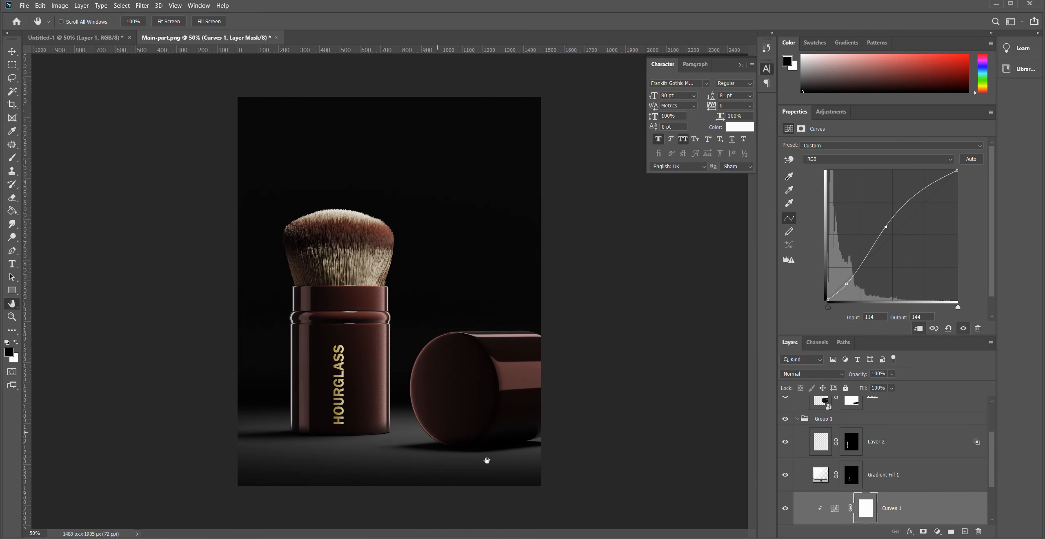
# Collapse Group 1 and Group 2 in the layer stack
pyautogui.click(797, 418)
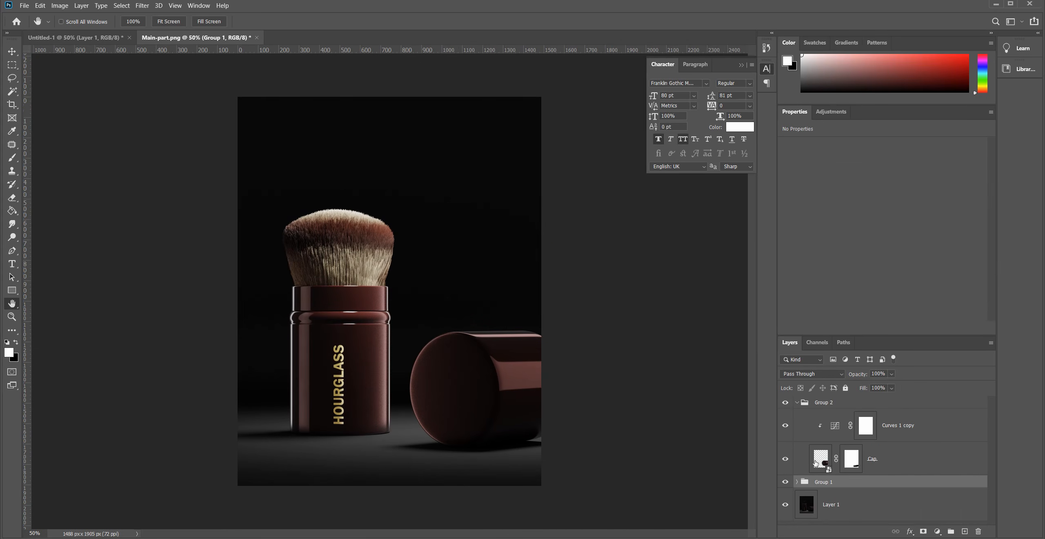
pyautogui.click(802, 403)
pyautogui.click(798, 403)
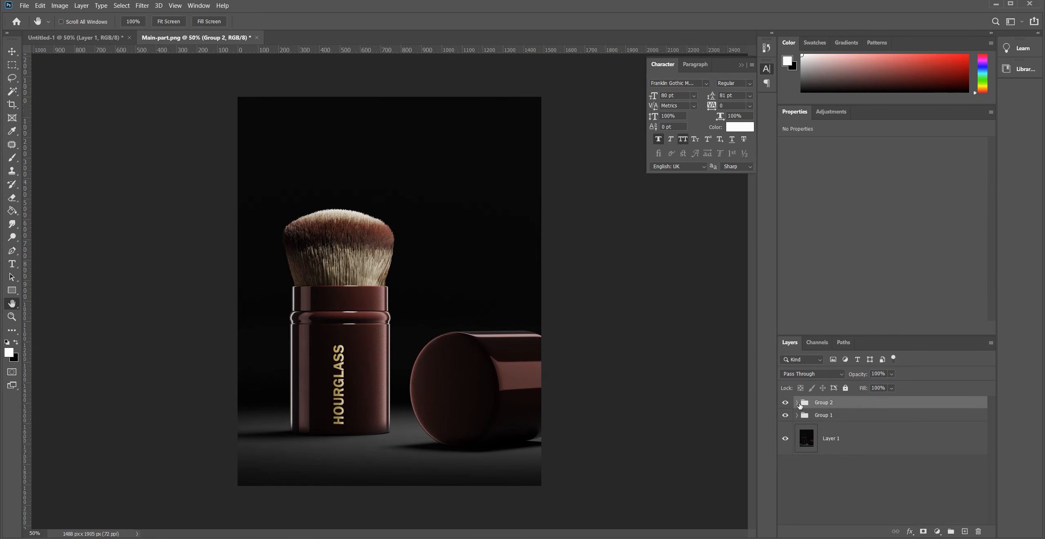
# Add a Color Balance adjustment above Layer 1 with midtones at Cyan–Red -12 and Yellow–Blue +10, and compare the backdrop with and without it
pyautogui.click(803, 435)
pyautogui.click(938, 531)
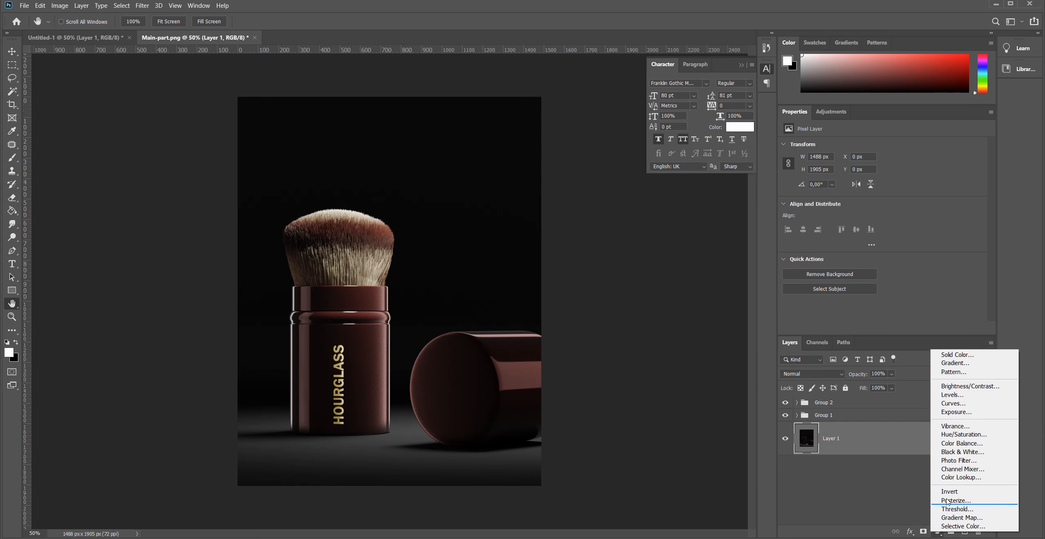
pyautogui.click(970, 445)
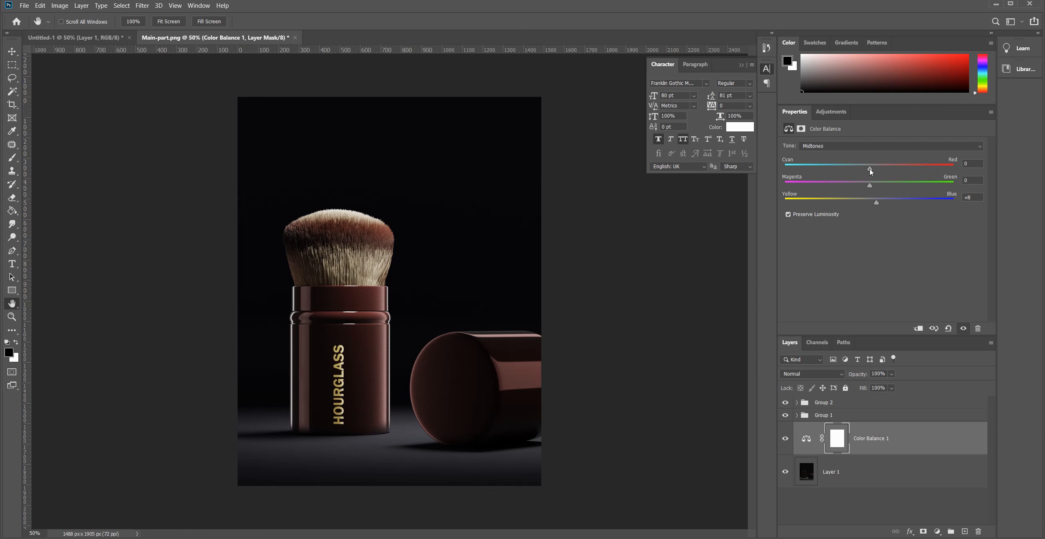
pyautogui.moveTo(870, 172); pyautogui.dragTo(861, 173)
pyautogui.click(786, 438)
pyautogui.click(786, 439)
# Refine the backdrop's midtone color balance to Cyan–Red -18 and Yellow–Blue +8
pyautogui.keyDown('ctrl'); pyautogui.click(427, 373); pyautogui.keyUp('ctrl')
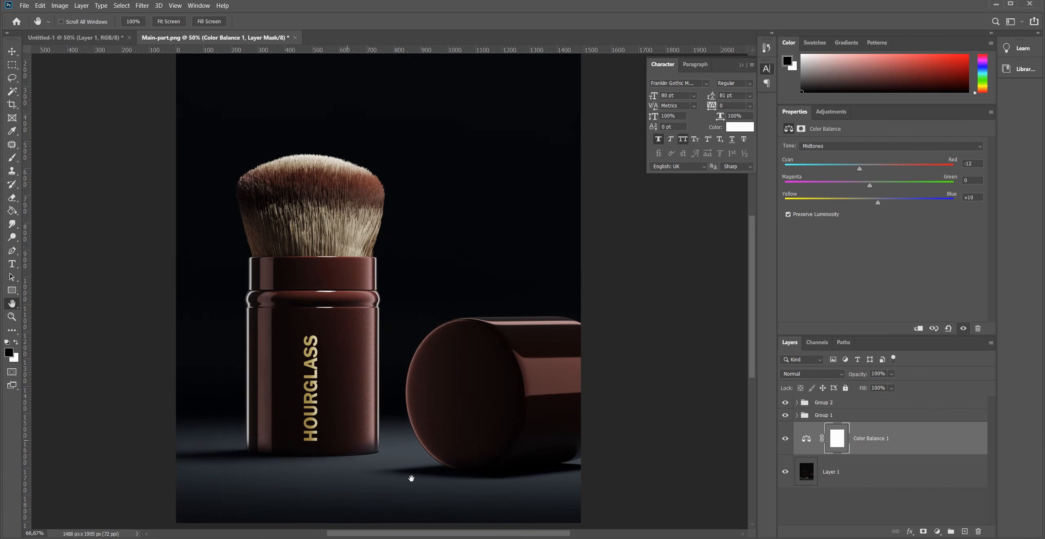
pyautogui.moveTo(364, 485); pyautogui.dragTo(409, 468)
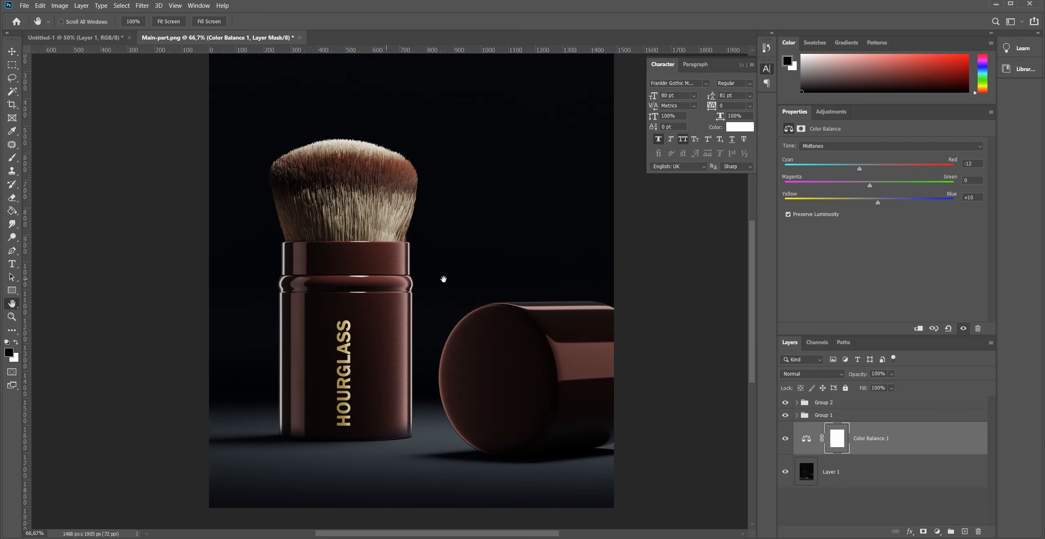
pyautogui.moveTo(481, 264); pyautogui.dragTo(471, 313)
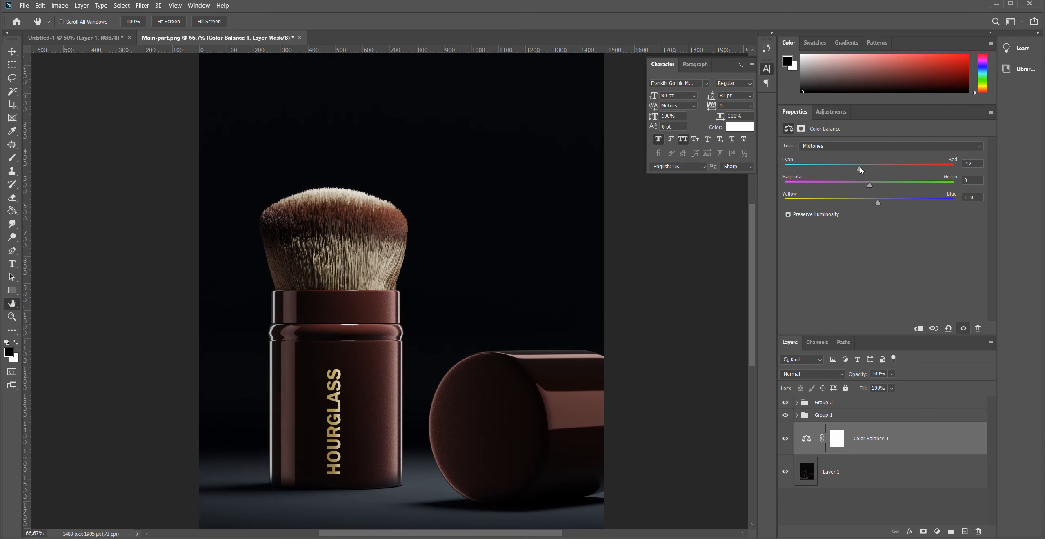
pyautogui.moveTo(853, 169); pyautogui.dragTo(848, 171)
pyautogui.keyDown('alt'); pyautogui.click(433, 348); pyautogui.keyUp('alt')
# Add a radial white-to-transparent gradient fill above Color Balance 1 and position its glow on the floor between brush and cap
pyautogui.click(938, 531)
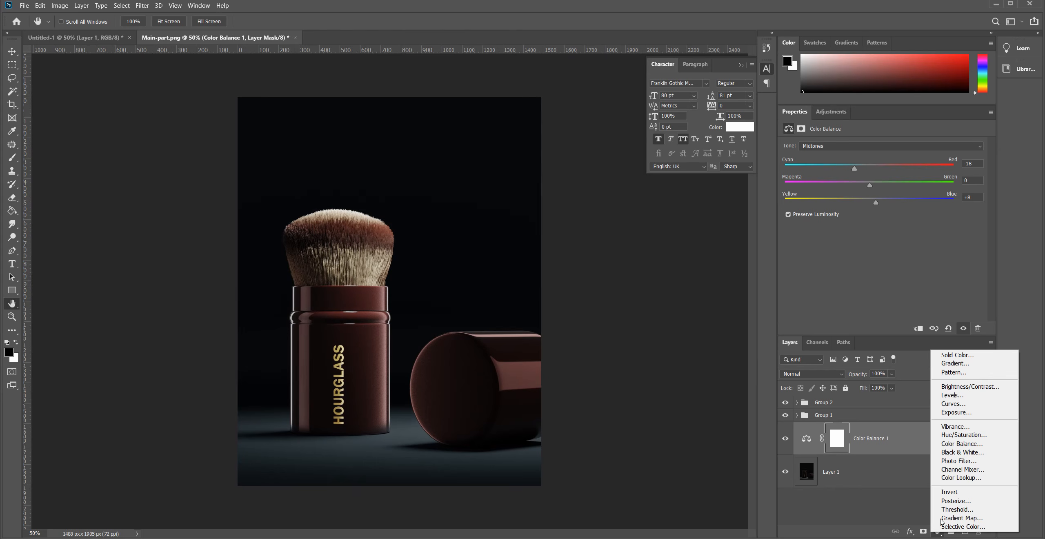
pyautogui.click(955, 363)
pyautogui.click(691, 190)
pyautogui.click(694, 203)
pyautogui.moveTo(455, 322); pyautogui.dragTo(454, 482)
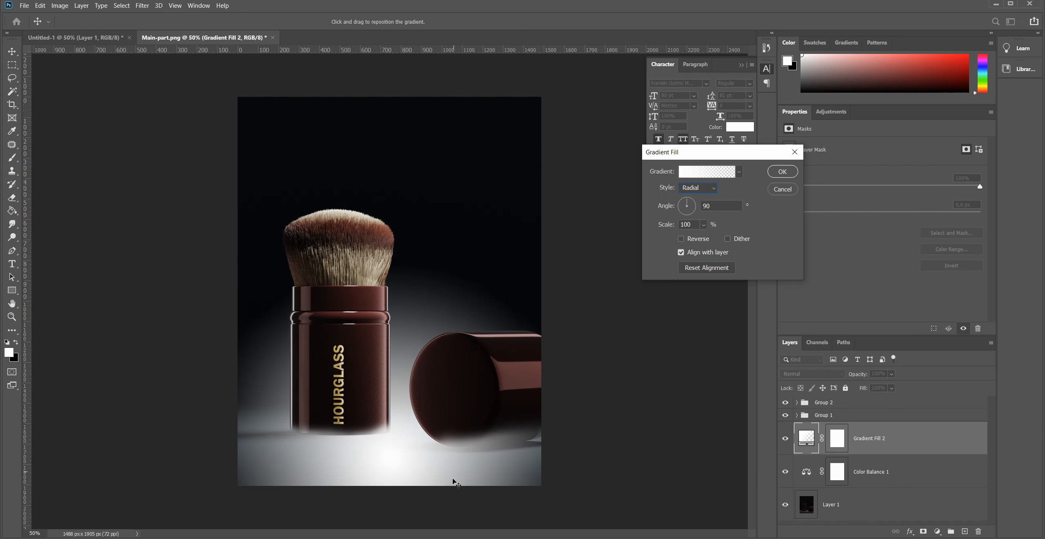
# Set the radial gradient fill's scale to 78% with dithering on, and reposition its glow on the floor between brush and cap
pyautogui.moveTo(703, 225); pyautogui.dragTo(704, 241)
pyautogui.moveTo(423, 346); pyautogui.dragTo(432, 359)
pyautogui.click(704, 226)
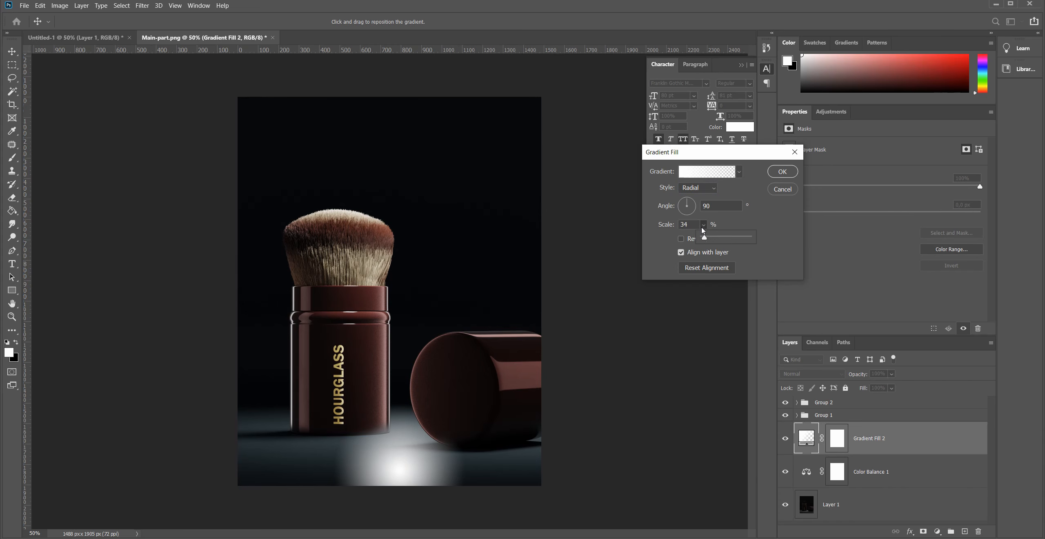
pyautogui.moveTo(706, 241); pyautogui.dragTo(708, 241)
pyautogui.moveTo(445, 298); pyautogui.dragTo(423, 326)
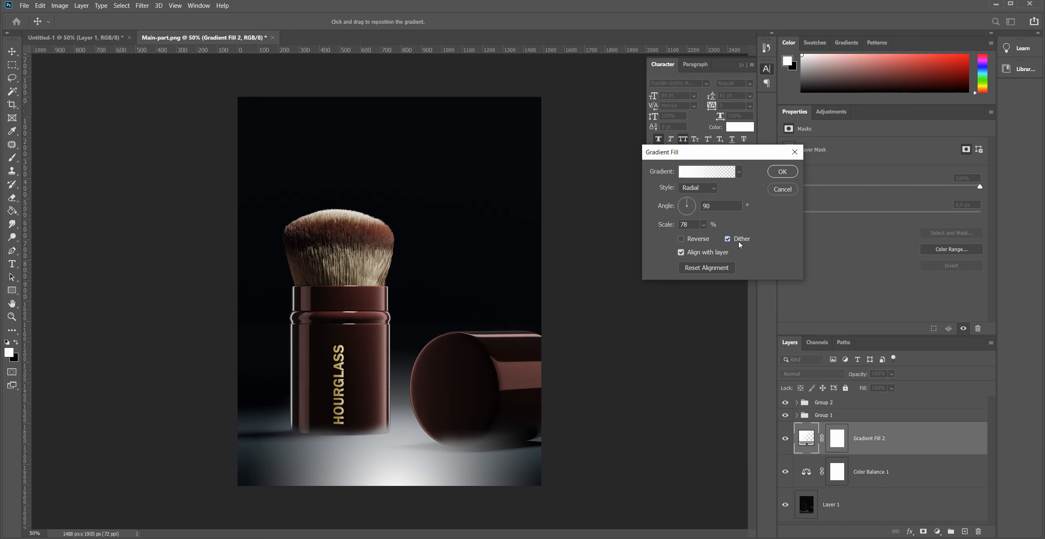
pyautogui.click(782, 172)
# Blend Gradient Fill 2 in Soft Light mode at 74% opacity, and compare the image with and without the glow
pyautogui.click(812, 374)
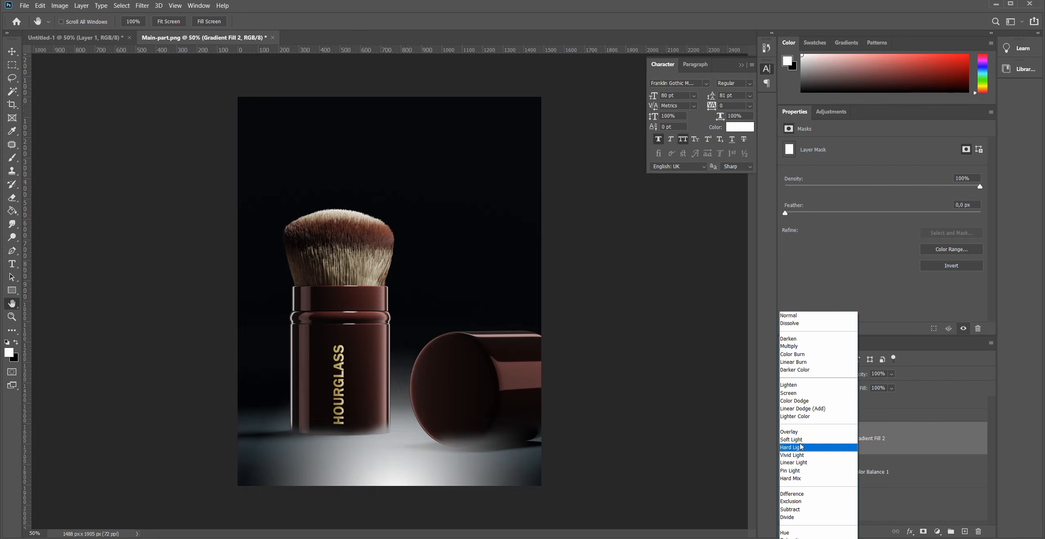
pyautogui.click(796, 439)
pyautogui.moveTo(862, 378); pyautogui.dragTo(853, 378)
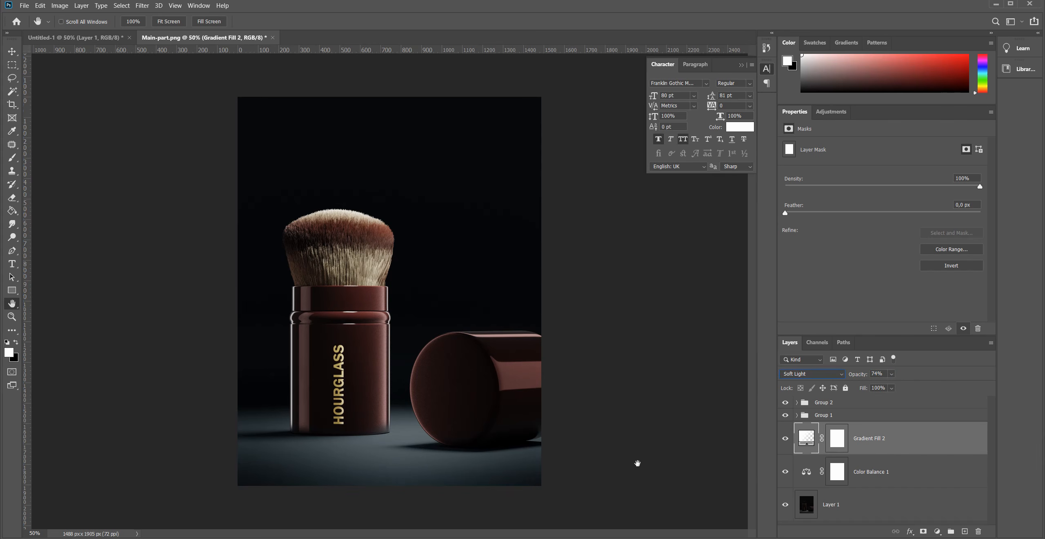
pyautogui.click(785, 439)
pyautogui.click(785, 439)
pyautogui.click(785, 439)
pyautogui.click(786, 438)
pyautogui.click(785, 439)
pyautogui.doubleClick(806, 444)
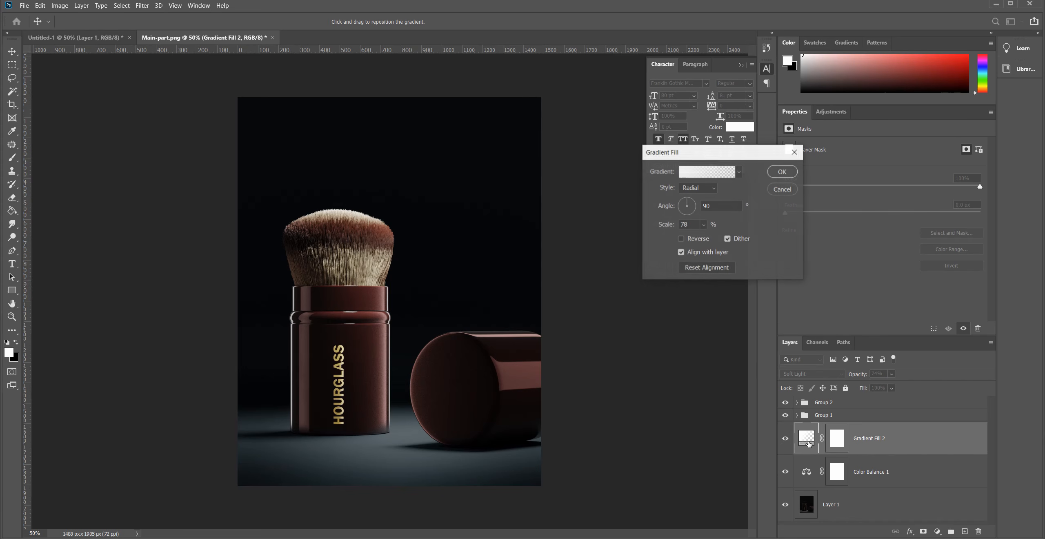
pyautogui.moveTo(410, 437)
pyautogui.mouseDown()
pyautogui.moveTo(310, 441)
pyautogui.moveTo(453, 476)
pyautogui.moveTo(410, 460)
pyautogui.moveTo(411, 437)
pyautogui.mouseUp()
pyautogui.click(782, 190)
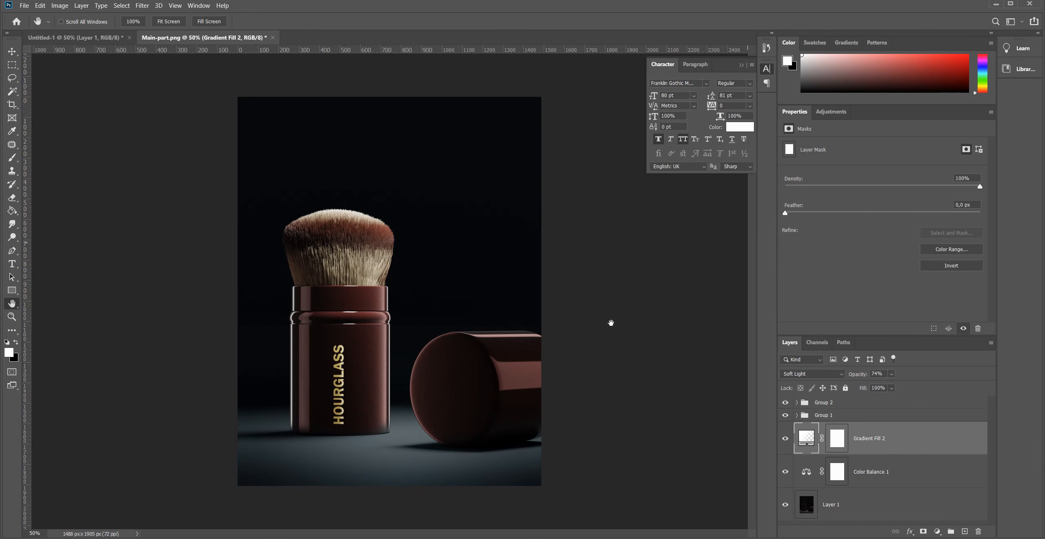
# Switch to full screen mode with the interface kept, and examine the whole composite centred and at closer magnification
pyautogui.press('f')
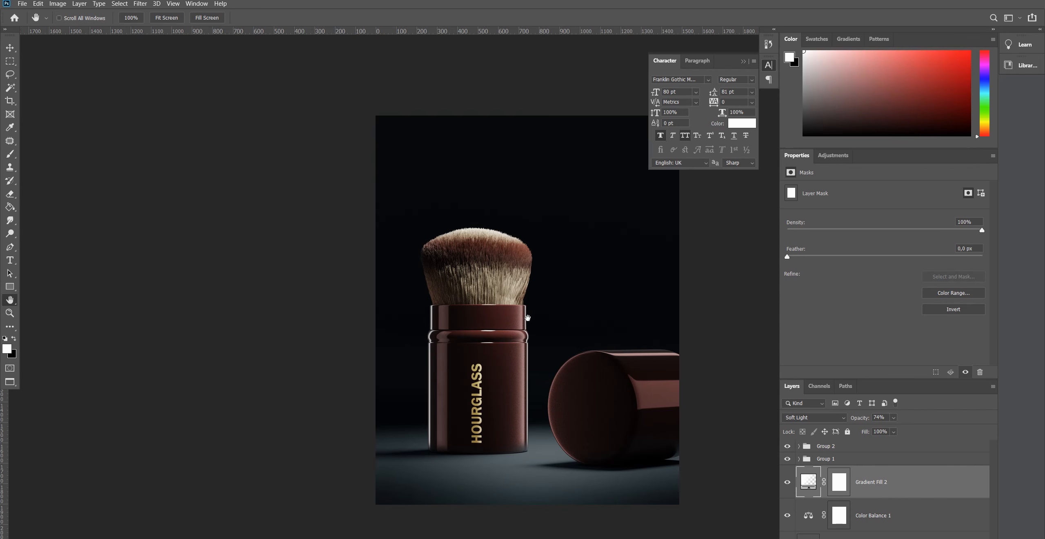
pyautogui.moveTo(553, 340); pyautogui.dragTo(445, 319)
pyautogui.keyDown('alt'); pyautogui.scroll(1, 491, 321); pyautogui.keyUp('alt')
pyautogui.keyDown('alt'); pyautogui.scroll(-1, 445, 320); pyautogui.keyUp('alt')
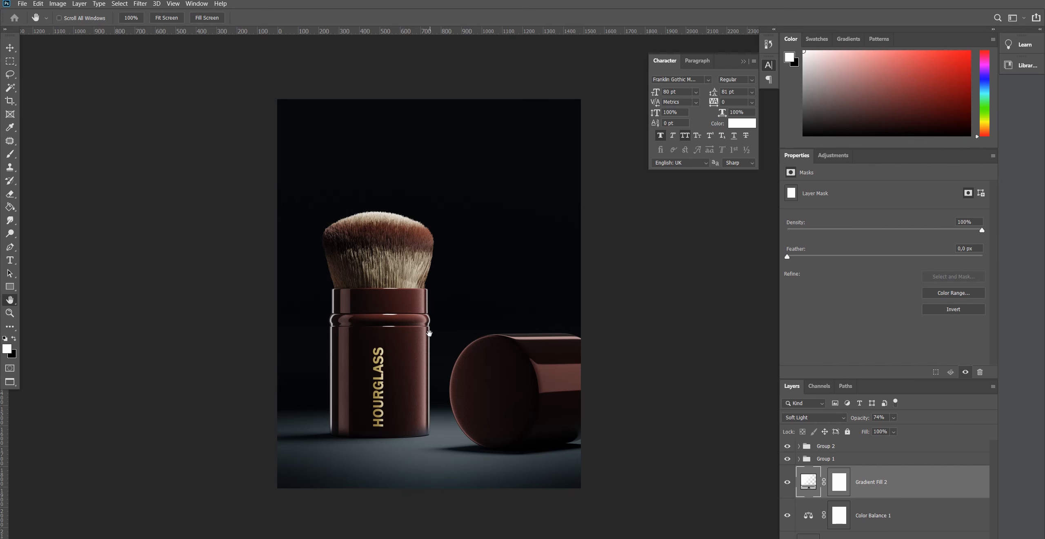
pyautogui.keyDown('alt'); pyautogui.scroll(1, 454, 334); pyautogui.keyUp('alt')
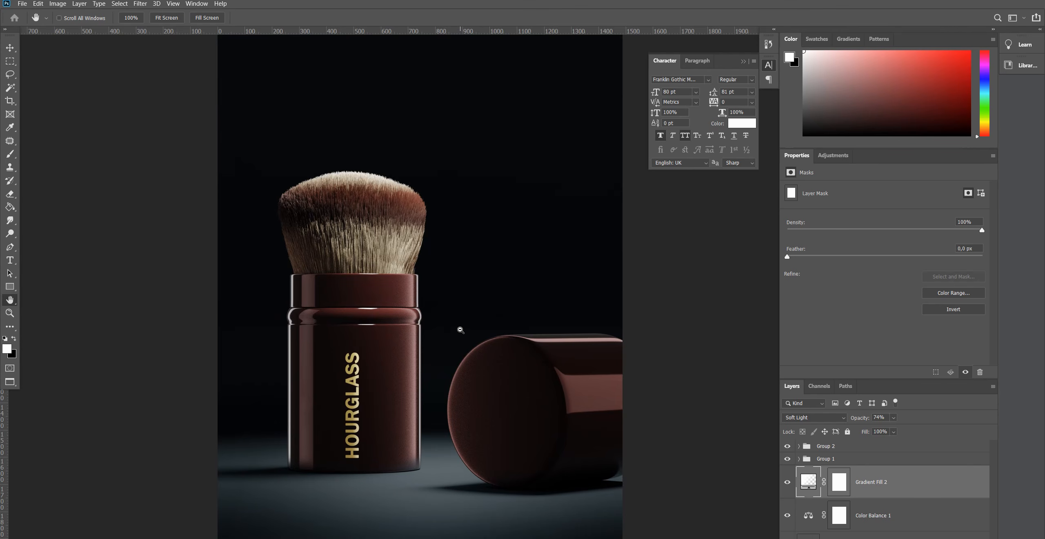
pyautogui.keyDown('alt'); pyautogui.scroll(-1, 459, 329); pyautogui.keyUp('alt')
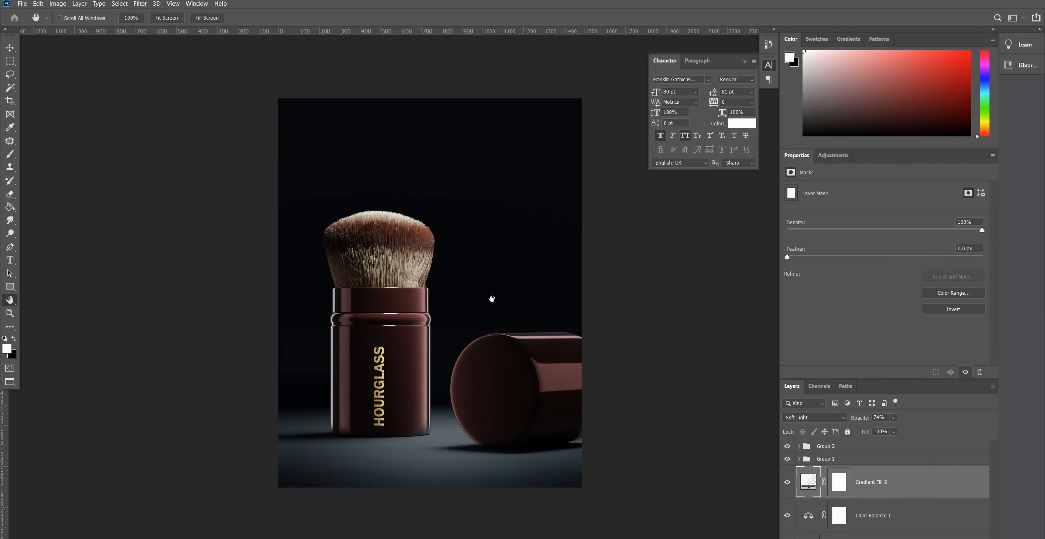